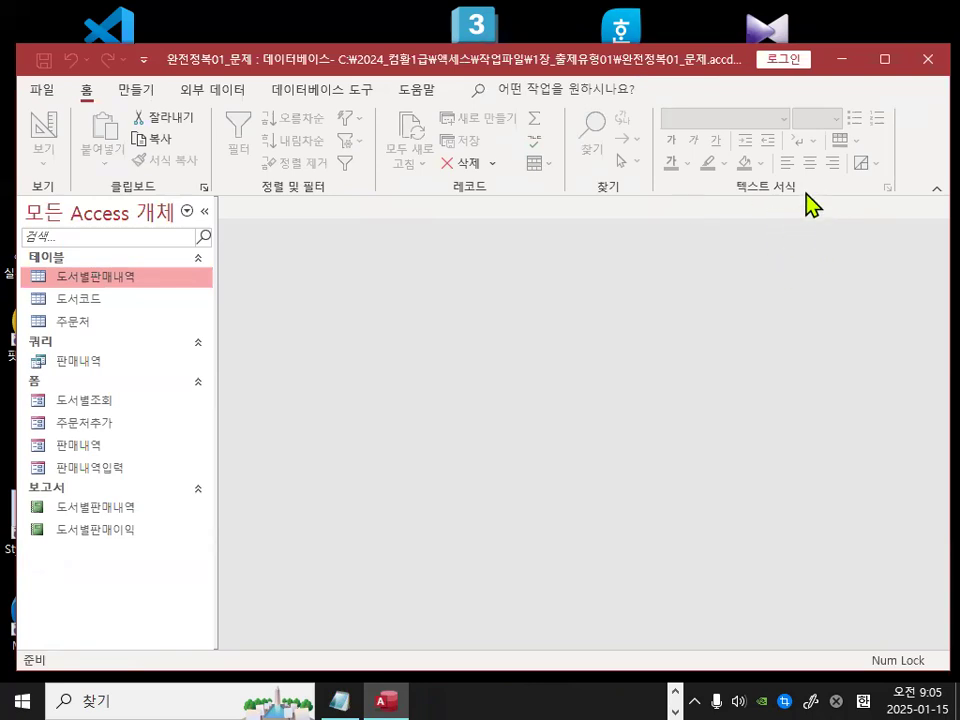
- Open the 도서별판매내역 table in Design view
right_click(128, 285)
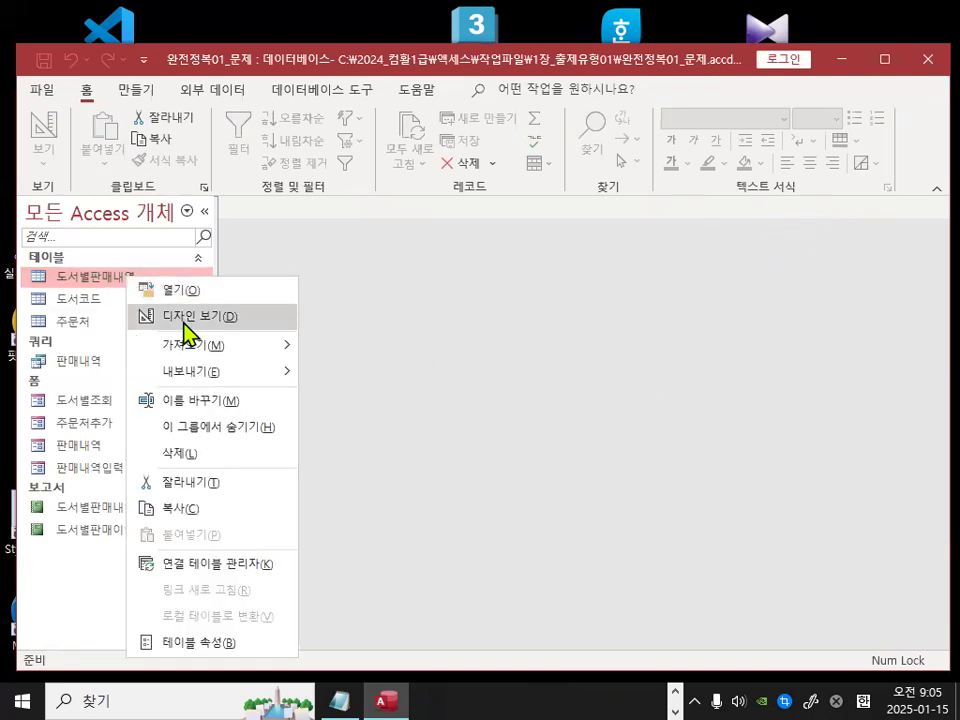
click(186, 316)
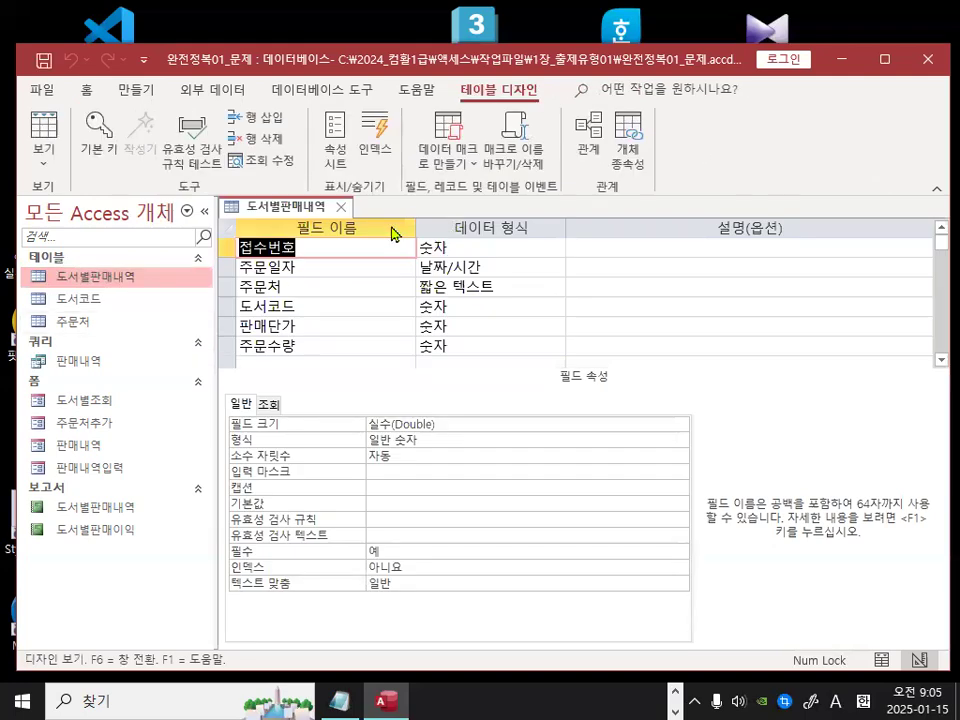
key(ctrl+1)
click(240, 226)
drag(240, 224, 298, 188)
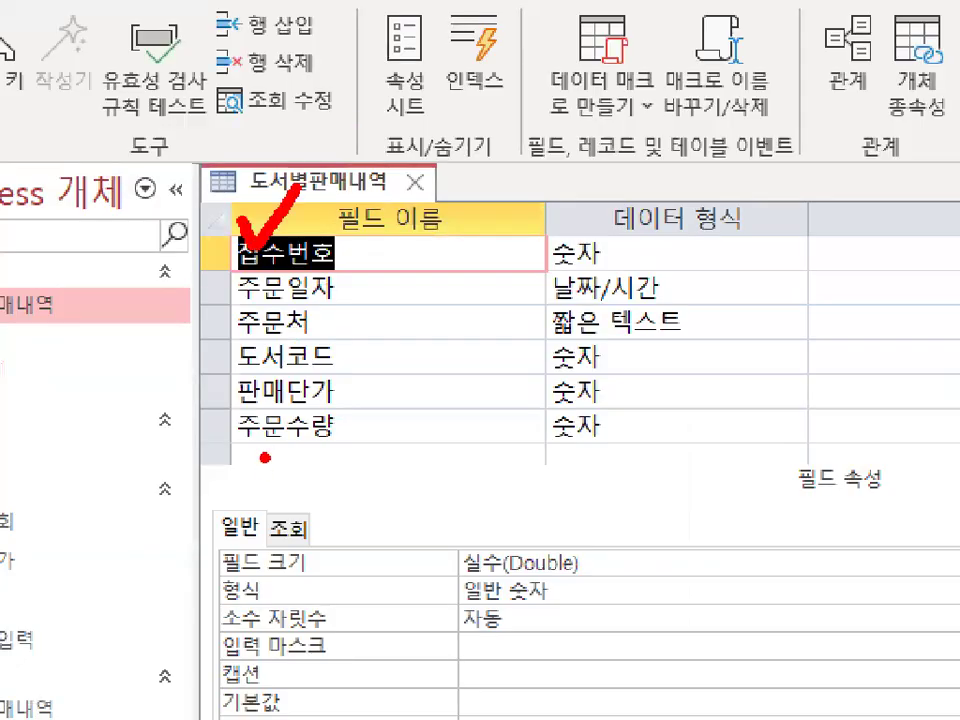
drag(248, 332, 300, 296)
key(Escape)
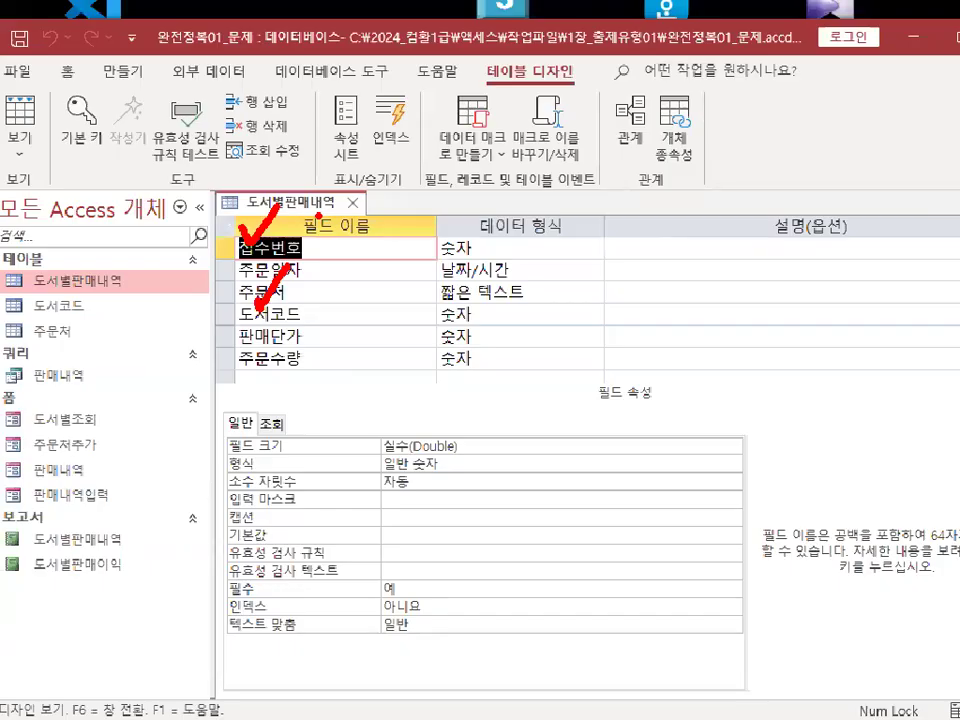
- Set the 접수번호 and 도서코드 fields together as the table's primary key
key(ctrl+1)
click(226, 245)
mouse_move(226, 245)
mouse_down()
mouse_move(221, 255)
mouse_move(227, 235)
mouse_move(237, 247)
mouse_up()
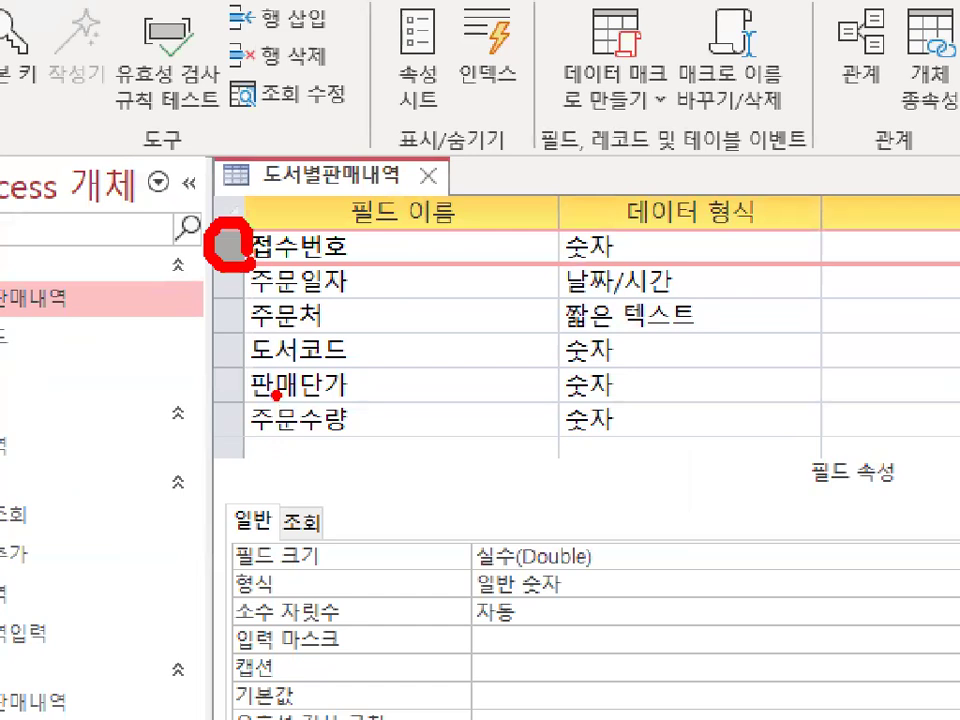
mouse_move(257, 338)
mouse_down()
mouse_move(220, 374)
mouse_move(248, 318)
mouse_up()
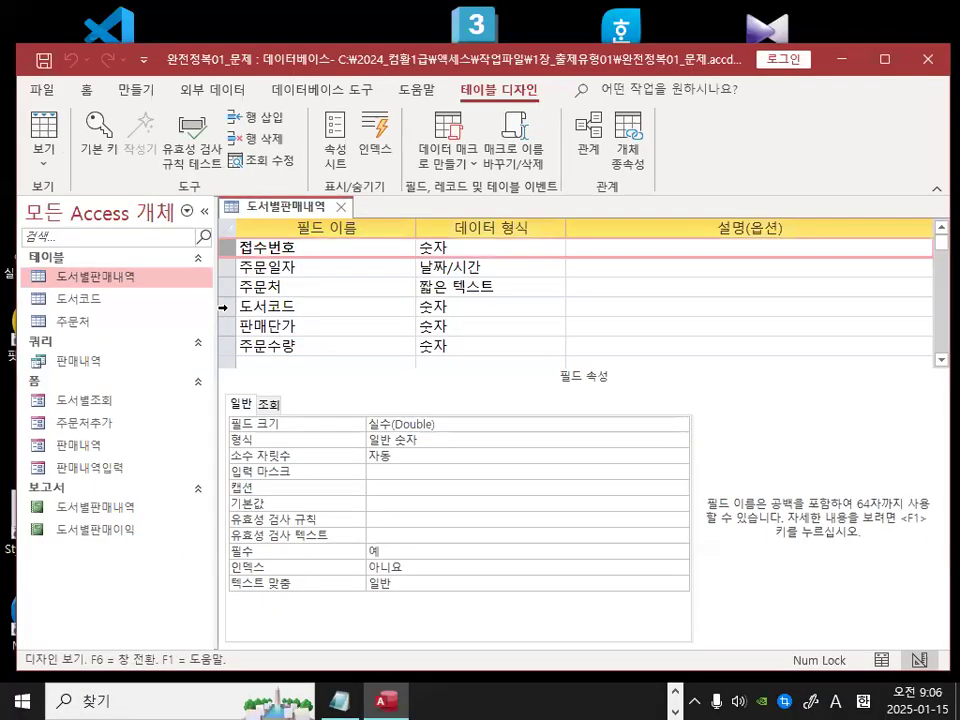
click(227, 329)
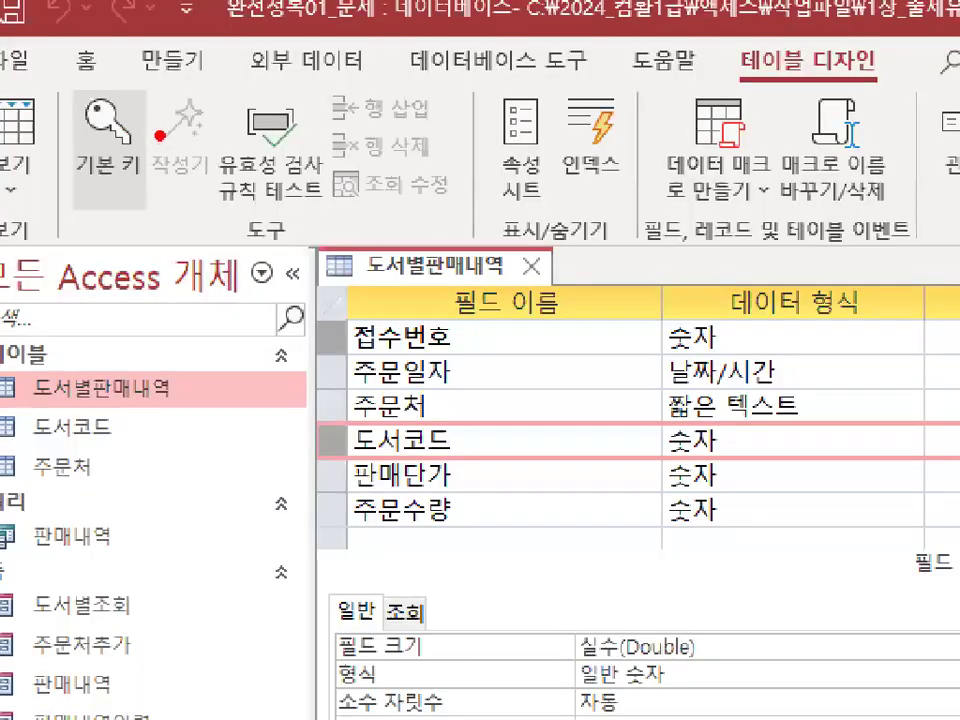
mouse_move(131, 145)
mouse_down()
mouse_move(110, 85)
mouse_move(150, 127)
mouse_up()
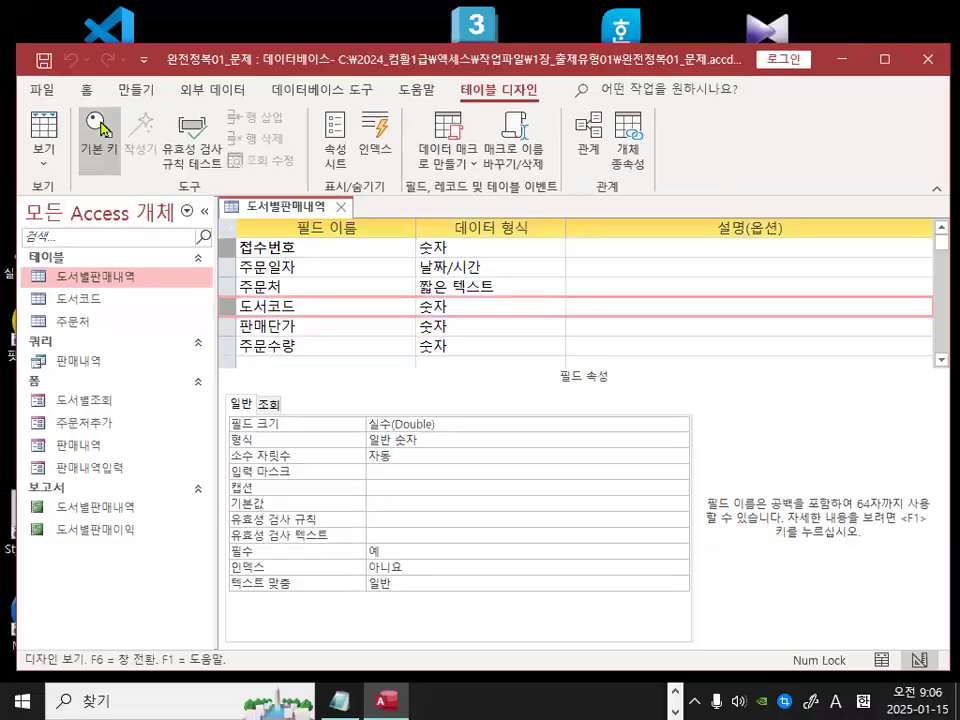
click(106, 147)
click(300, 247)
click(303, 307)
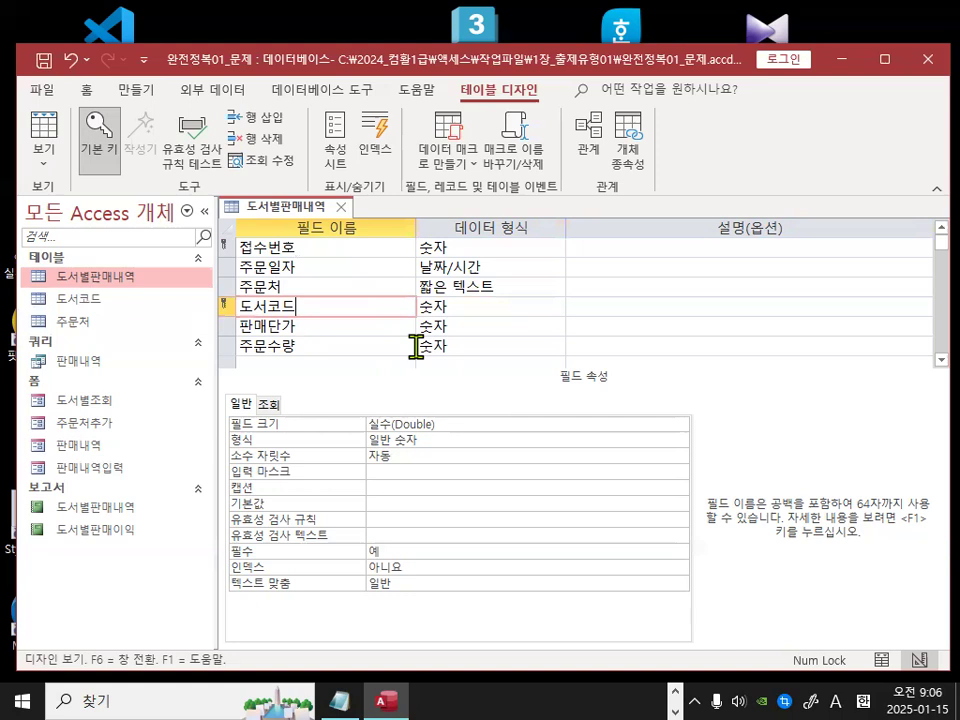
- Set the 형식 property of the 주문일자 field to 자세한 날짜
click(322, 259)
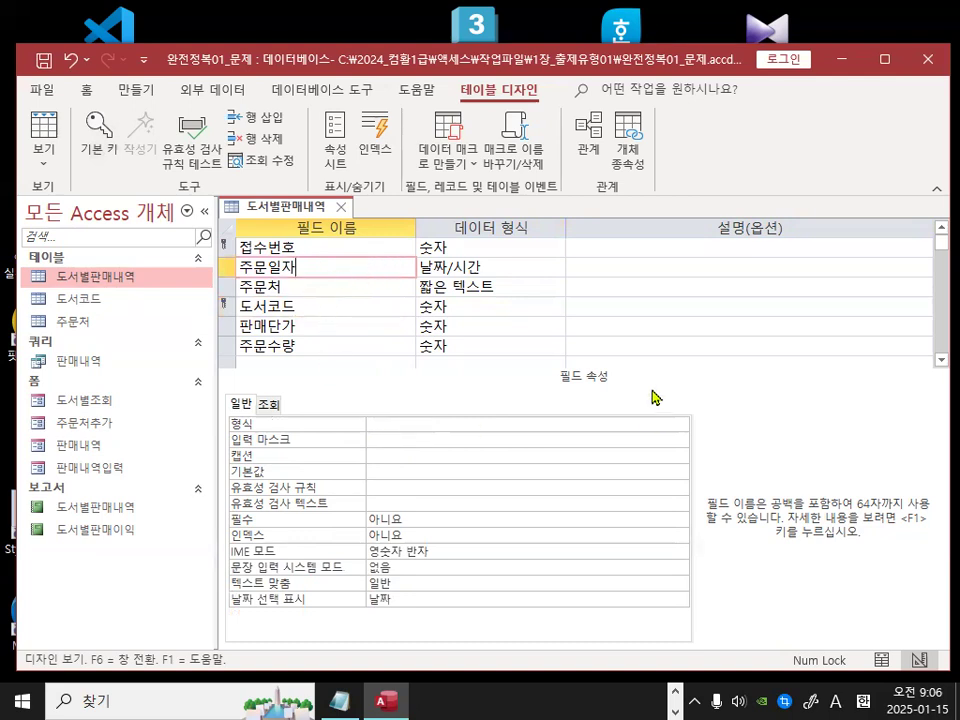
key(ctrl+1)
click(624, 377)
mouse_move(624, 377)
mouse_down()
mouse_move(506, 366)
mouse_move(630, 382)
mouse_up()
key(Escape)
key(Escape)
key(ctrl+1)
mouse_move(234, 439)
mouse_down()
mouse_move(198, 445)
mouse_move(217, 413)
mouse_move(262, 410)
mouse_up()
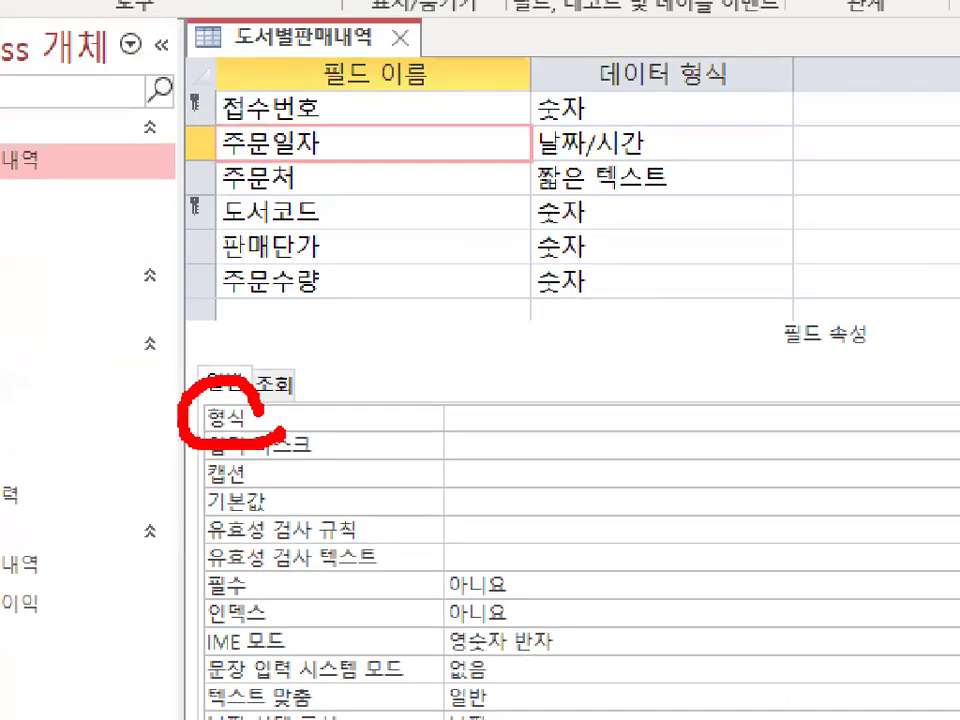
key(Escape)
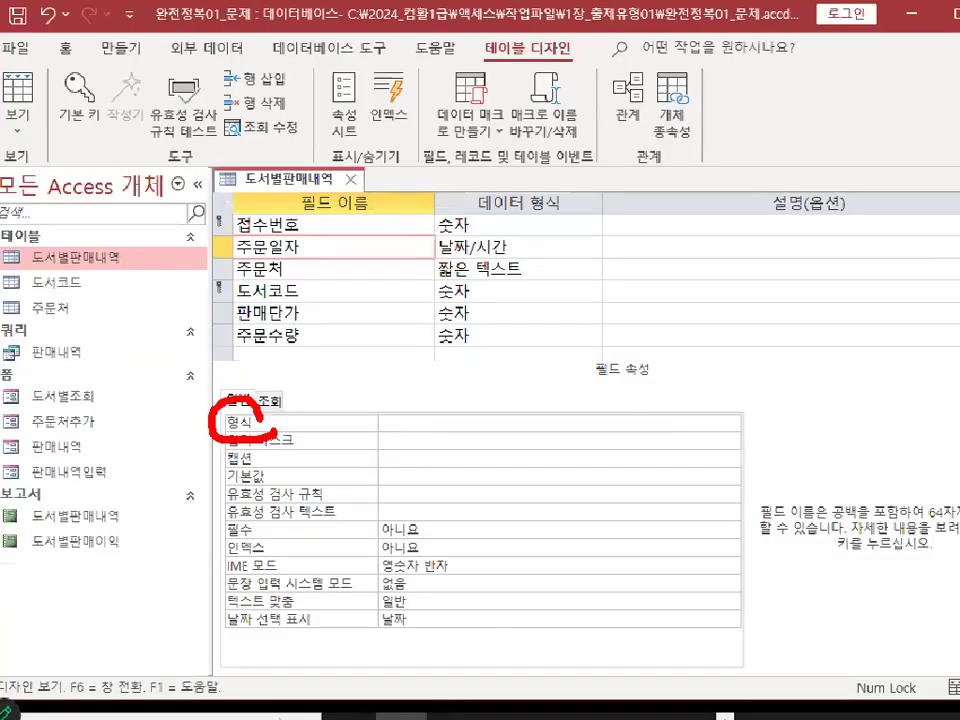
click(500, 423)
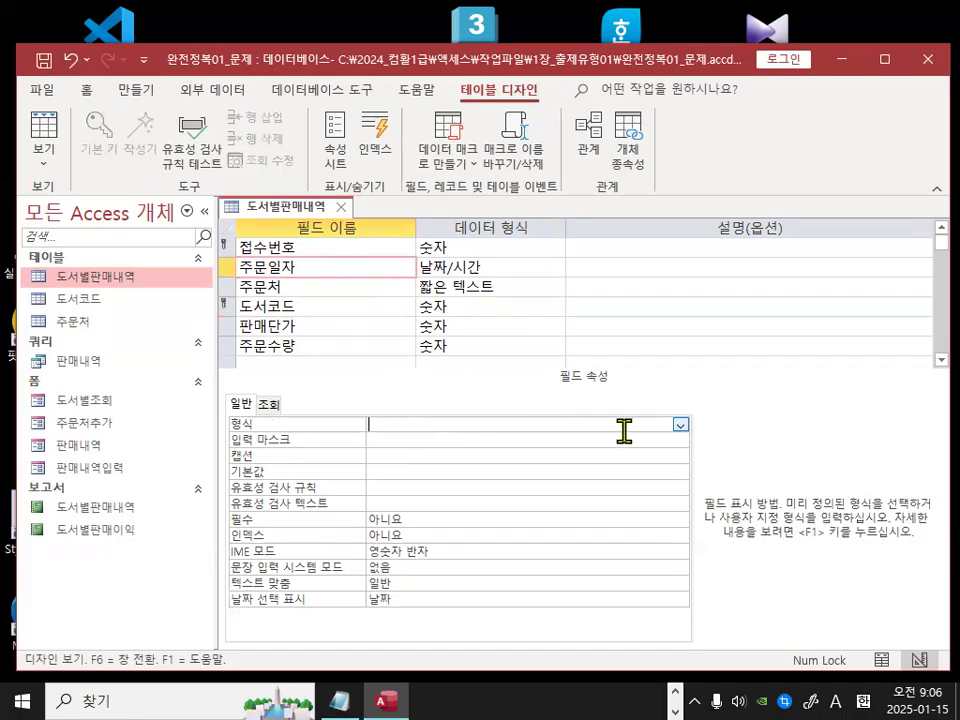
click(680, 424)
key(ctrl+1)
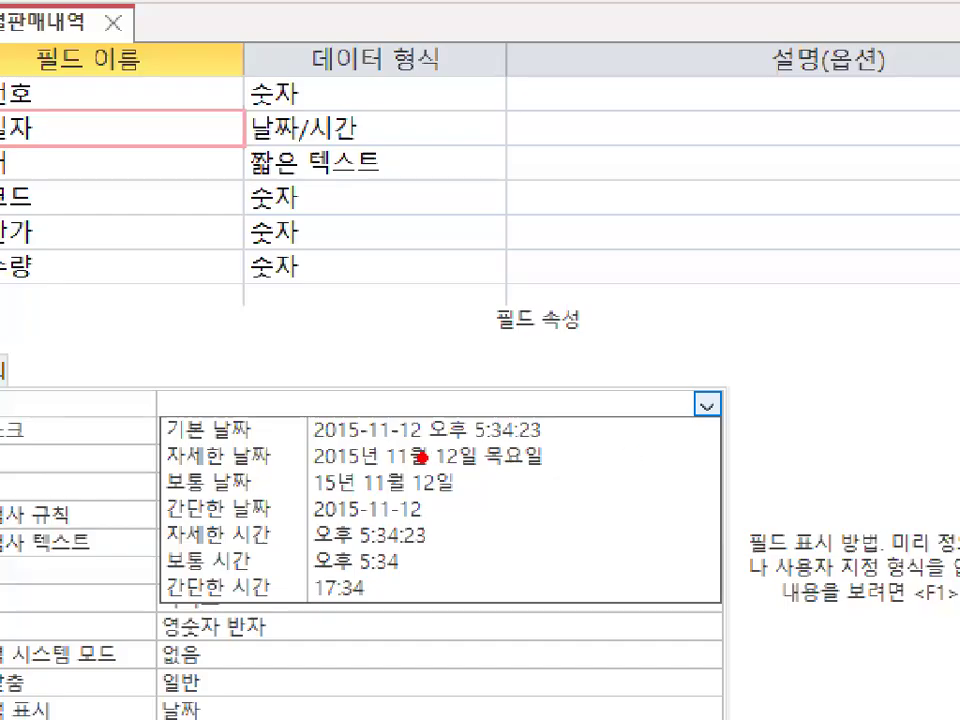
mouse_move(506, 484)
mouse_down()
mouse_move(560, 474)
mouse_move(490, 445)
mouse_up()
mouse_move(289, 467)
mouse_down()
mouse_move(156, 446)
mouse_move(270, 466)
mouse_up()
key(Escape)
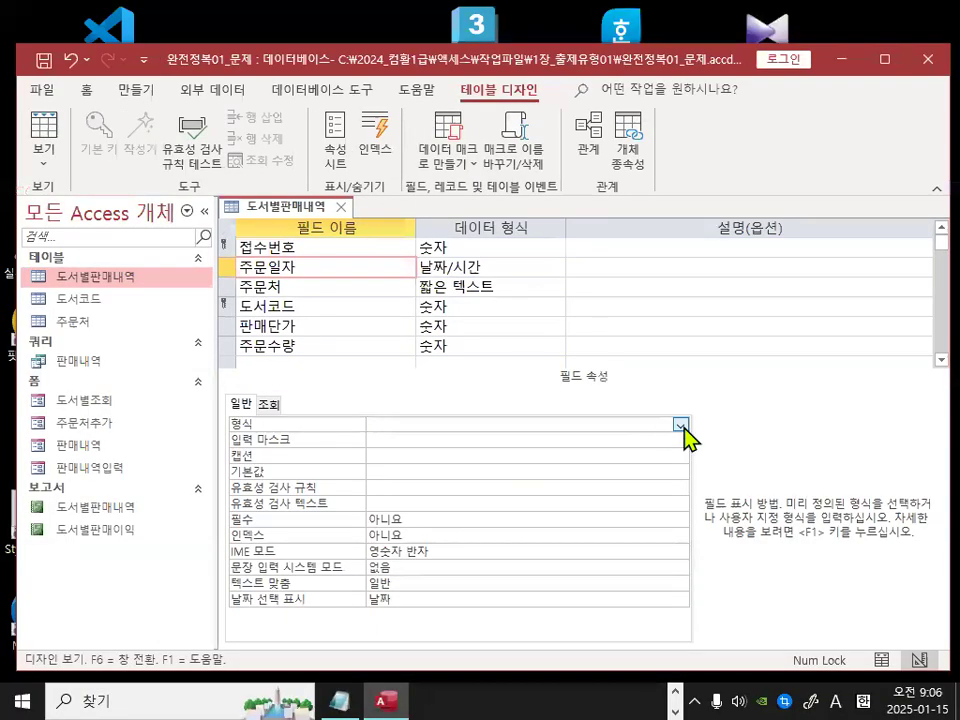
click(680, 425)
click(500, 455)
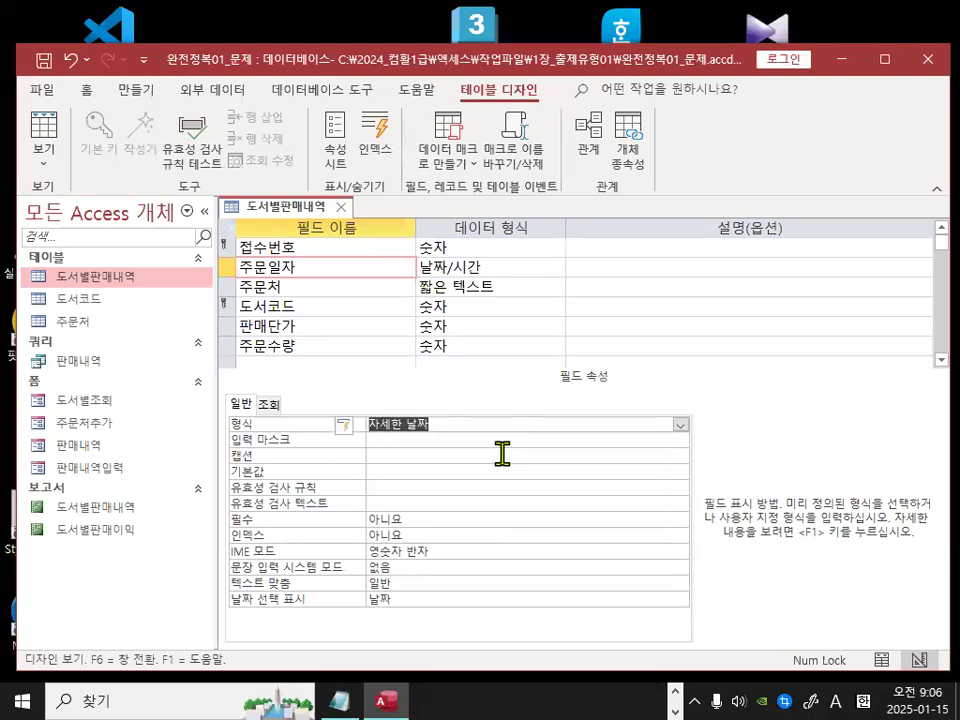
key(ctrl+1)
drag(436, 410, 440, 424)
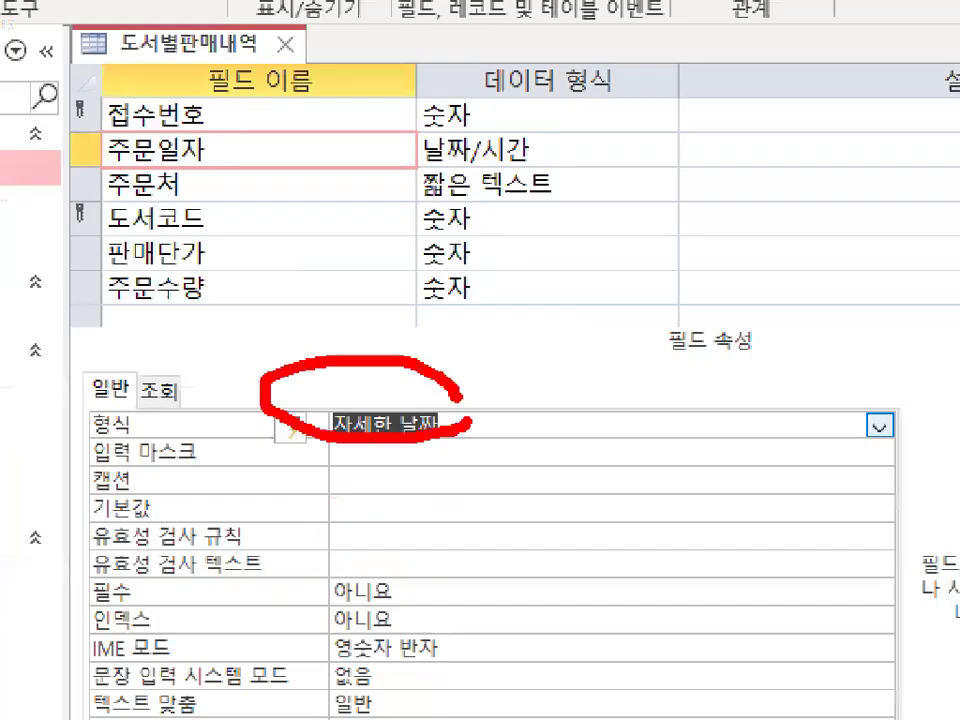
mouse_move(883, 441)
mouse_down()
mouse_move(878, 392)
mouse_move(910, 428)
mouse_up()
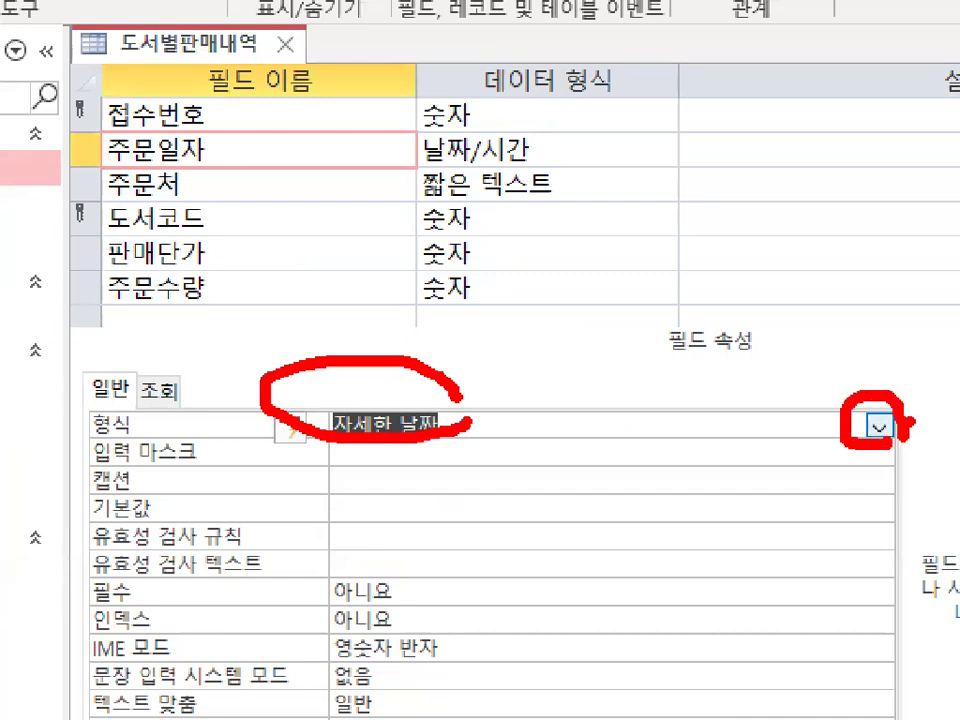
mouse_move(515, 410)
mouse_down()
mouse_move(512, 375)
mouse_move(610, 320)
mouse_up()
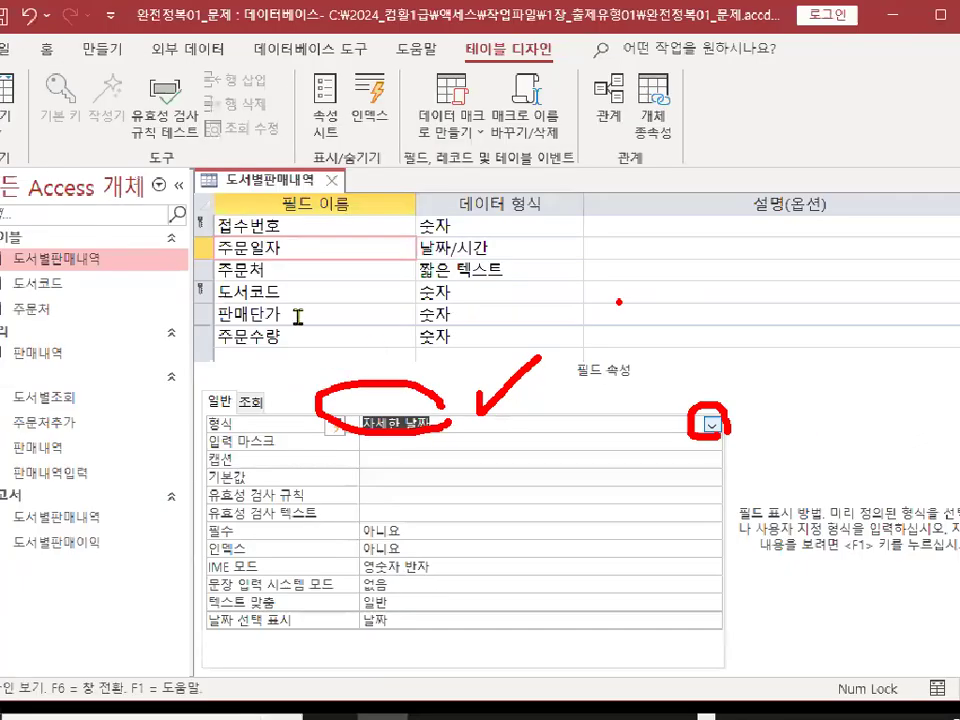
key(Escape)
- Make the 주문처 field mandatory by setting its 필수 property to 예
click(236, 185)
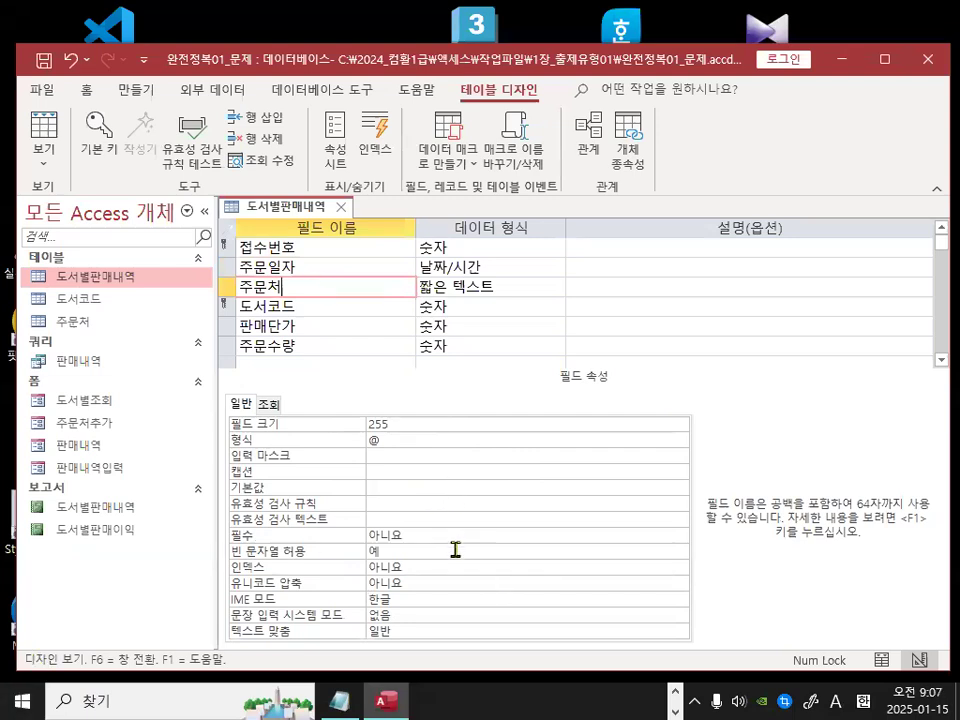
key(ctrl+1)
mouse_move(265, 548)
mouse_down()
mouse_move(238, 556)
mouse_move(262, 520)
mouse_up()
mouse_move(452, 528)
mouse_down()
mouse_move(524, 554)
mouse_move(470, 496)
mouse_up()
key(Escape)
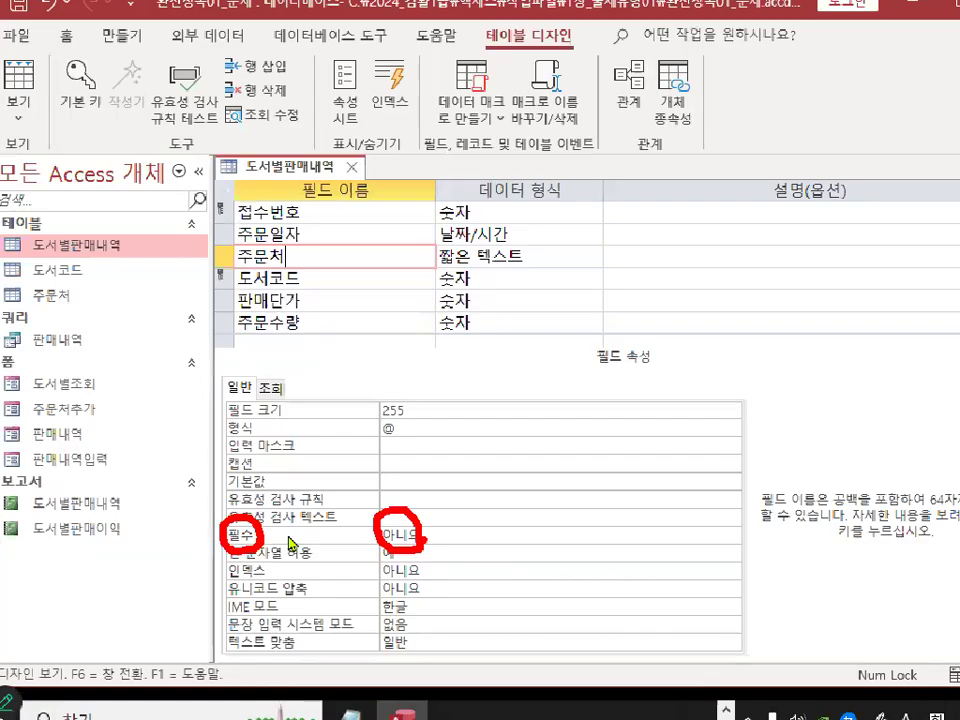
click(569, 539)
click(681, 538)
click(663, 552)
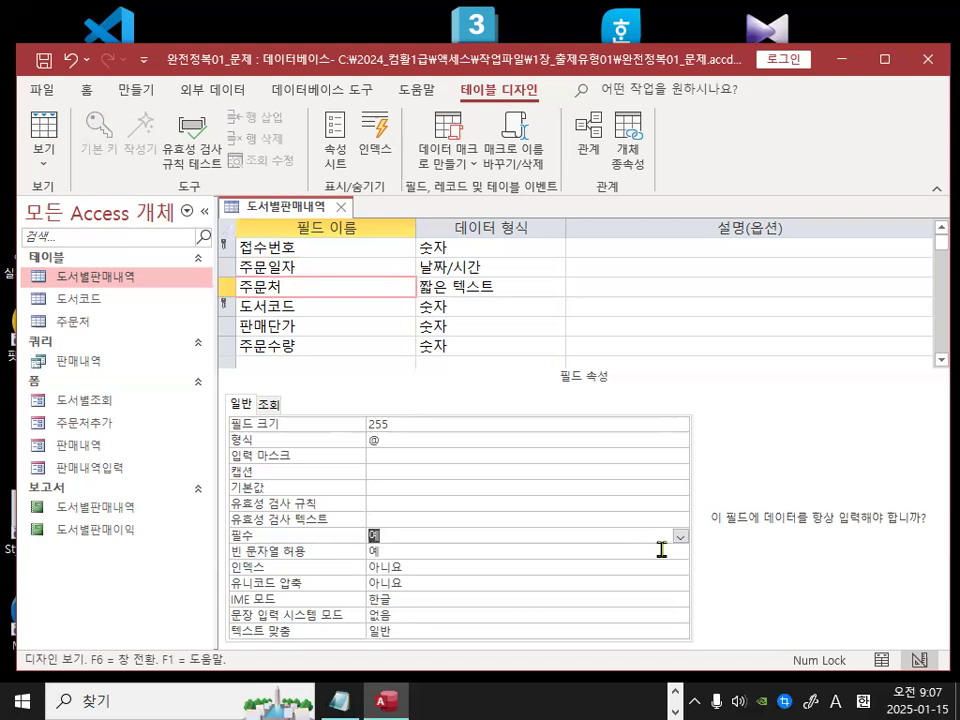
key(ctrl+1)
mouse_move(390, 543)
mouse_down()
mouse_move(346, 537)
mouse_move(322, 482)
mouse_up()
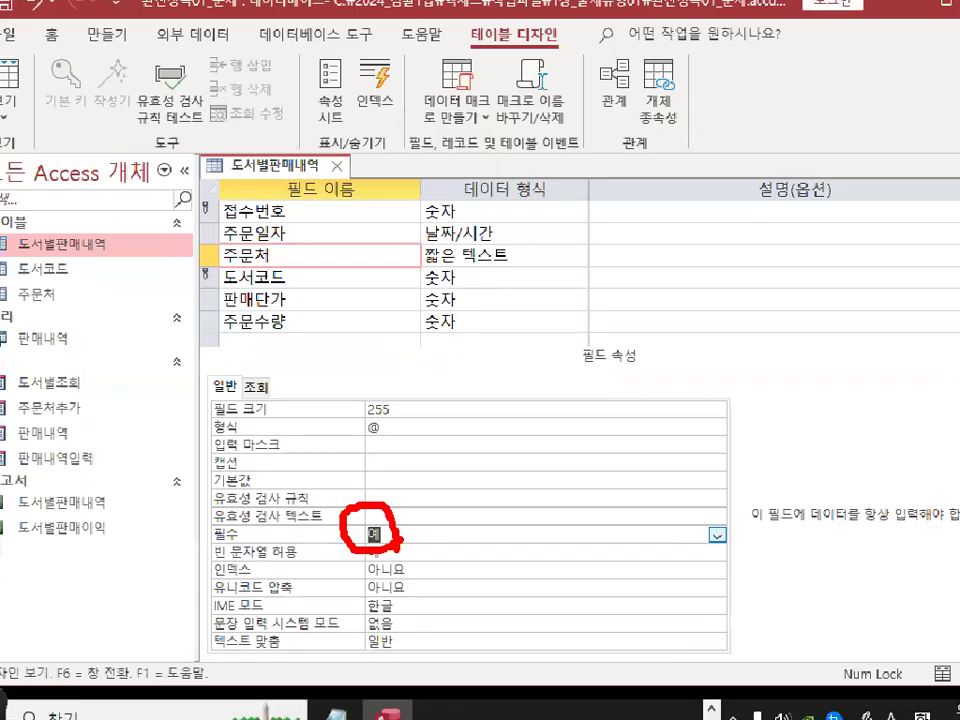
key(Escape)
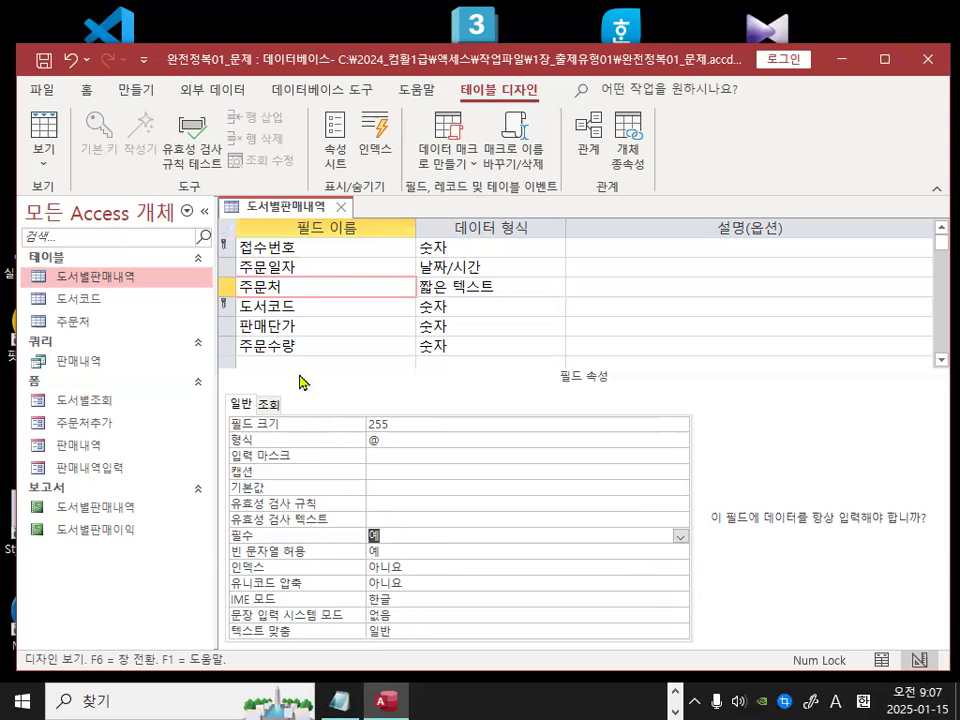
- Set the 유효성 검사 규칙 of the 판매단가 field to >=0
click(309, 330)
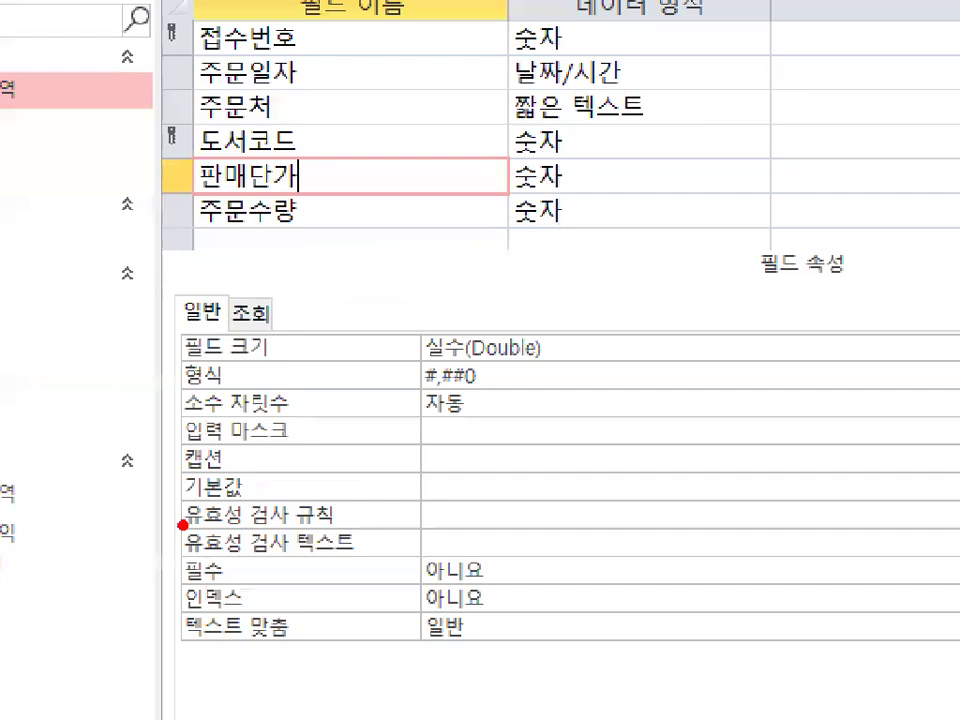
mouse_move(183, 524)
mouse_down()
mouse_move(290, 546)
mouse_move(362, 527)
mouse_up()
click(378, 521)
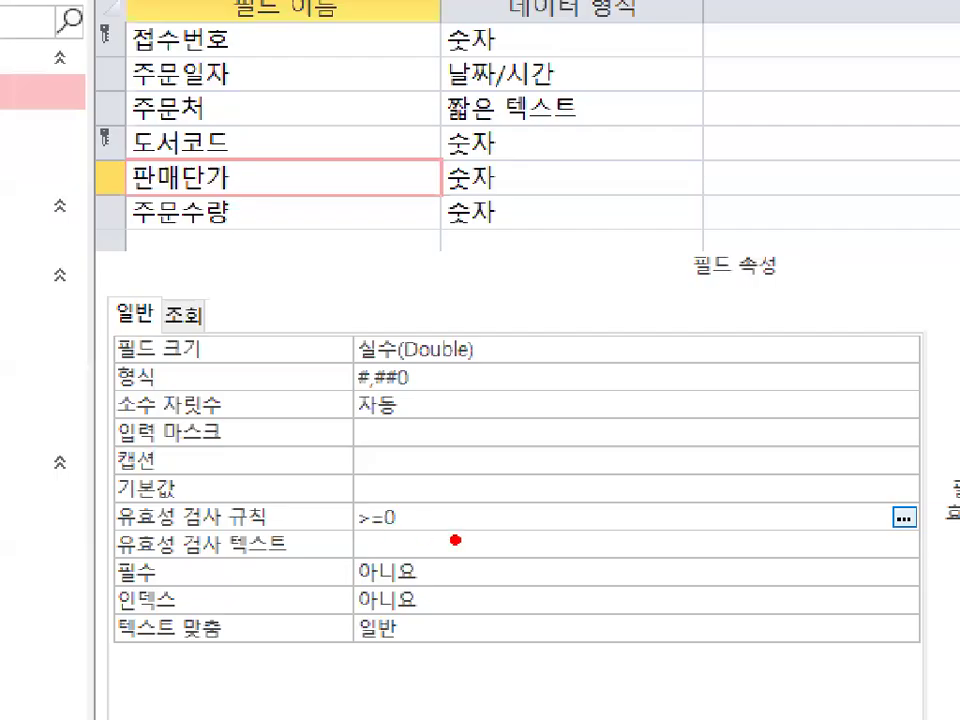
drag(428, 536, 353, 521)
drag(460, 545, 335, 485)
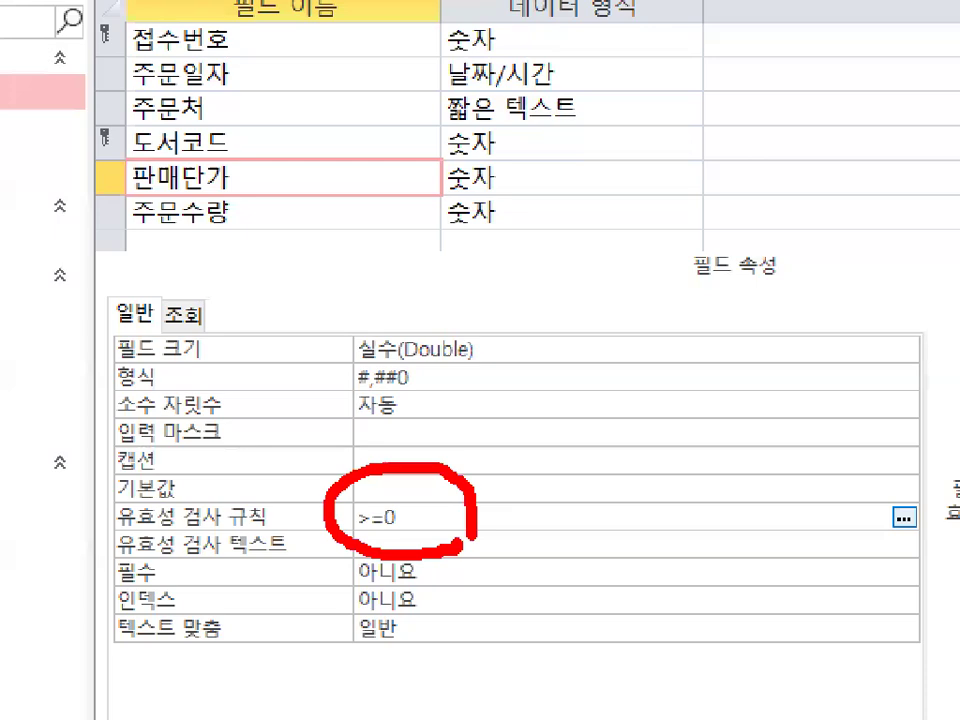
key(Escape)
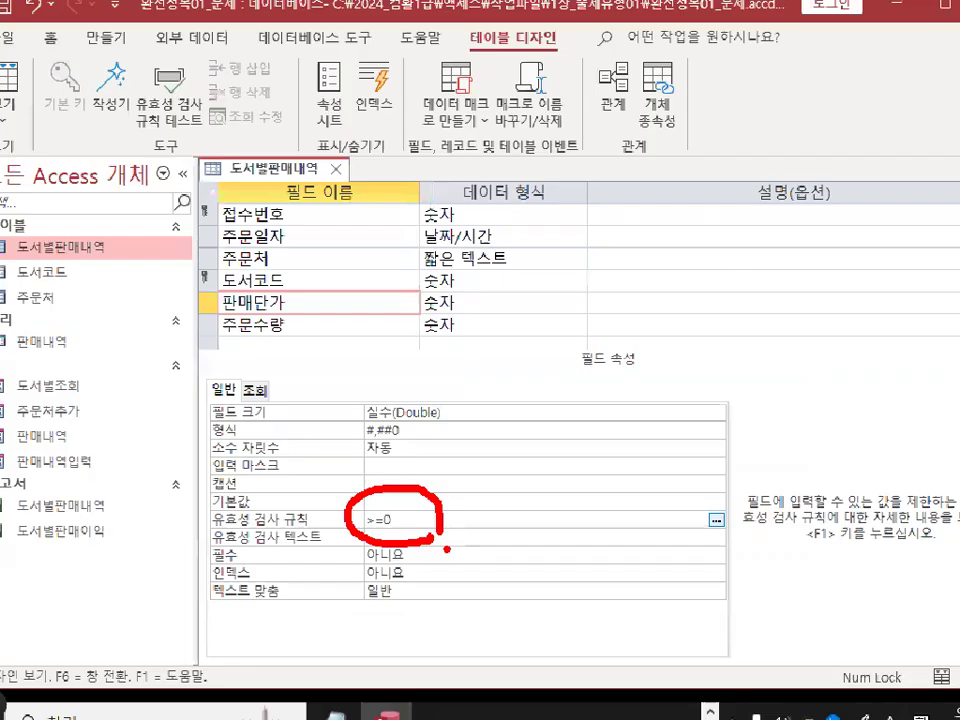
- Set the 인덱스 property of the 도서코드 field to 예(중복 가능)
click(256, 143)
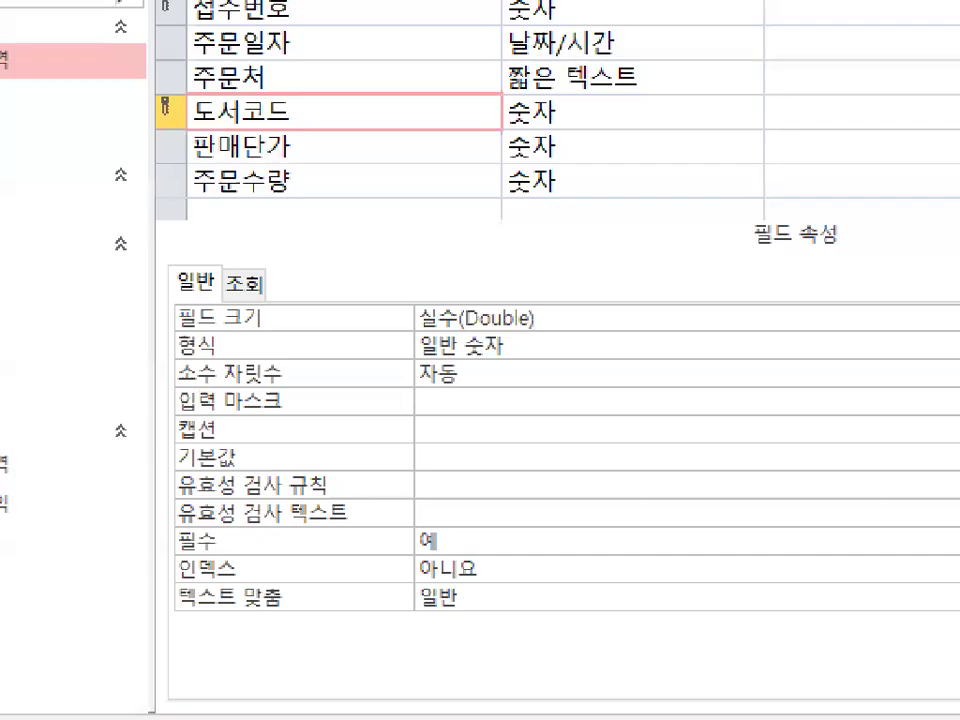
mouse_move(243, 576)
mouse_down()
mouse_move(168, 574)
mouse_move(193, 549)
mouse_move(240, 546)
mouse_up()
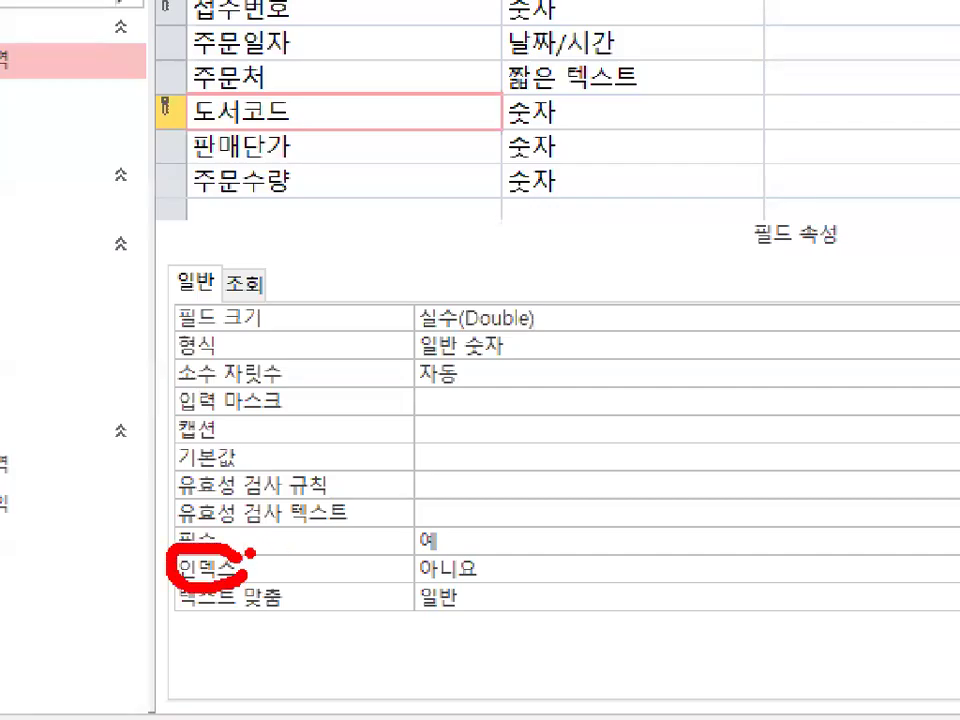
mouse_move(492, 570)
mouse_down()
mouse_move(418, 580)
mouse_move(505, 555)
mouse_up()
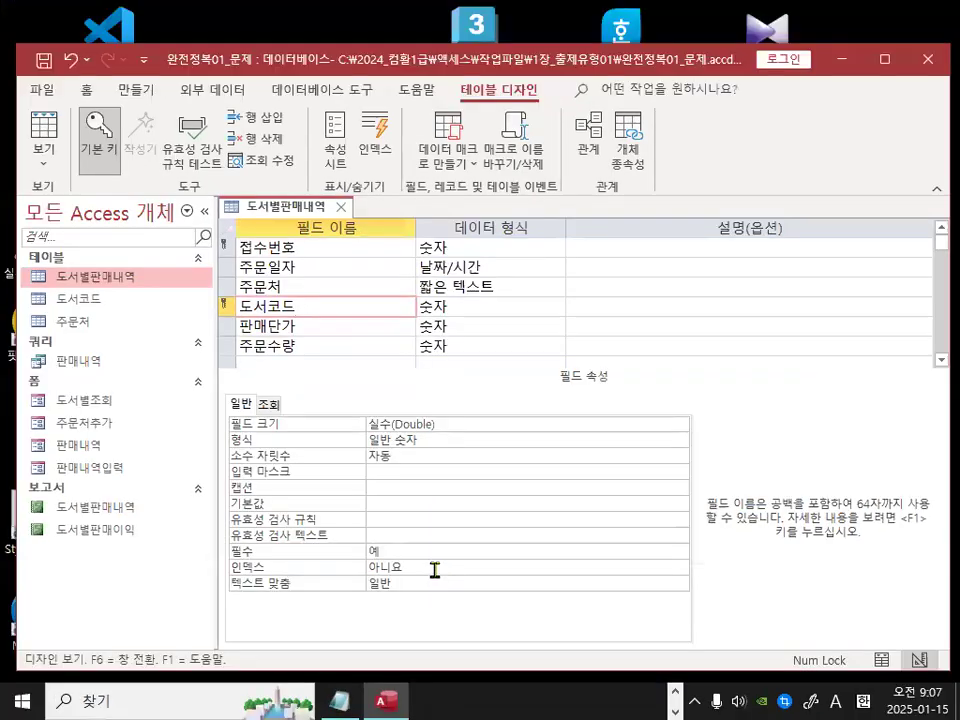
click(450, 569)
click(725, 574)
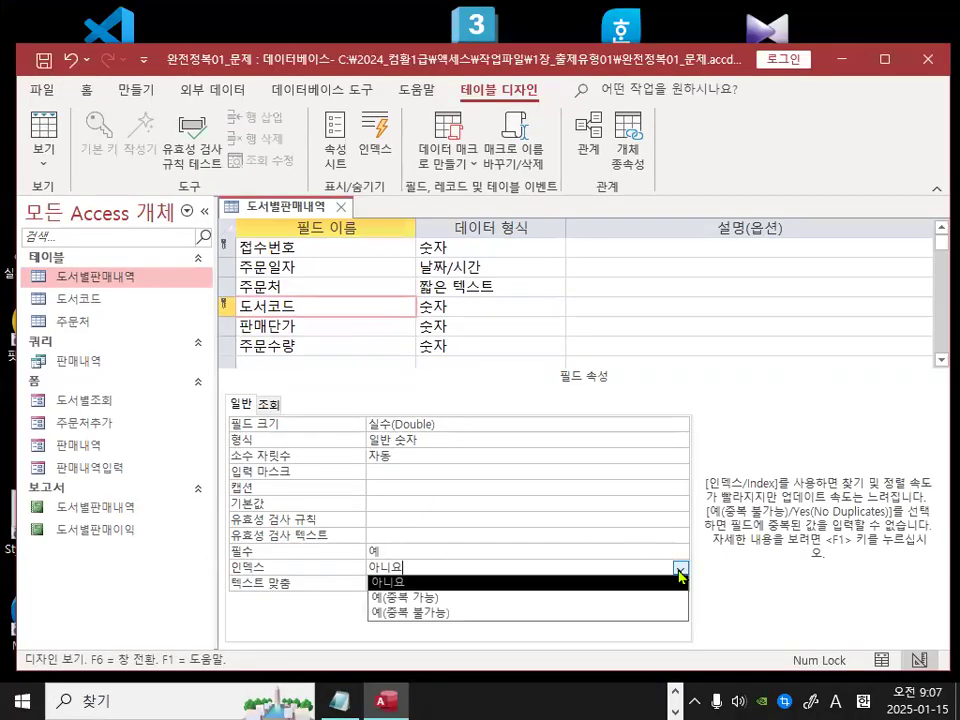
click(603, 598)
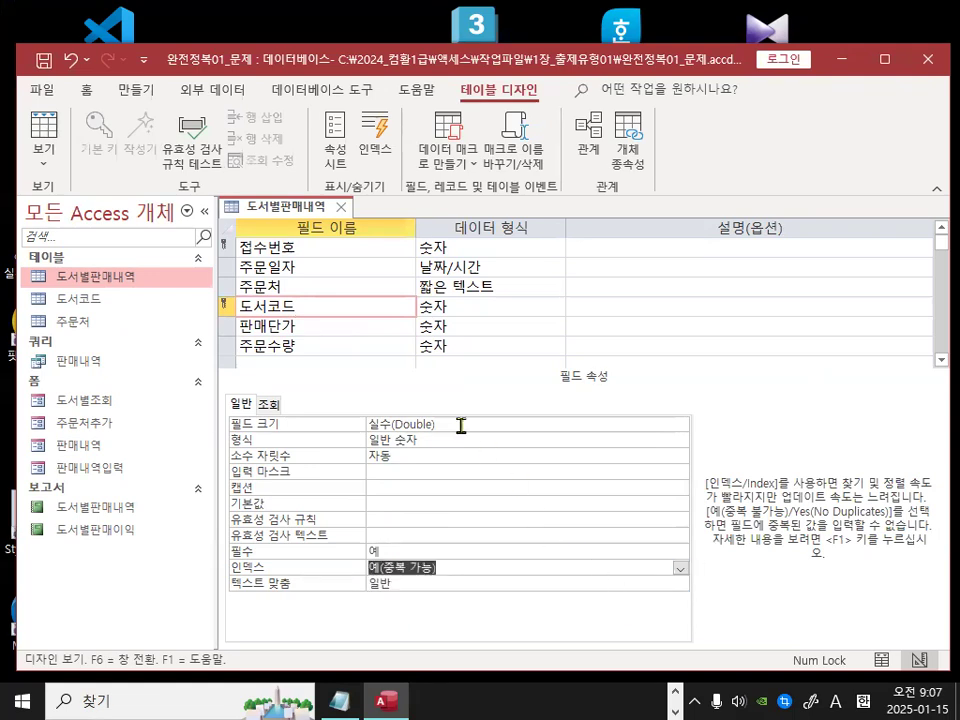
- Save the 도서별판매내역 table design and agree to test the existing data against the new rules
click(44, 60)
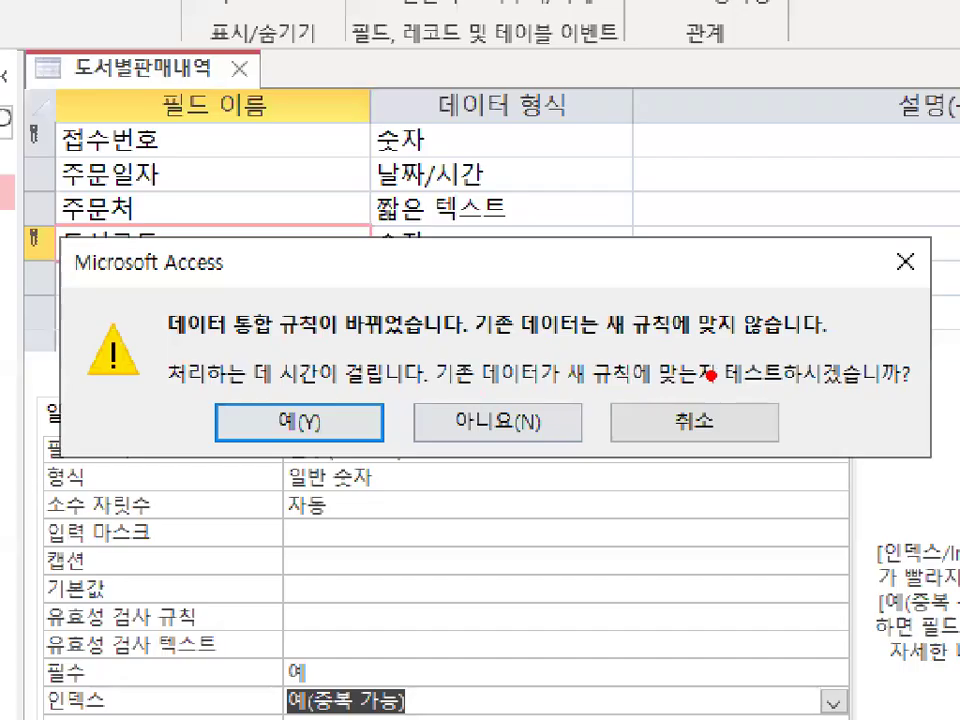
mouse_move(840, 393)
mouse_down()
mouse_move(823, 384)
mouse_move(820, 397)
mouse_up()
click(382, 410)
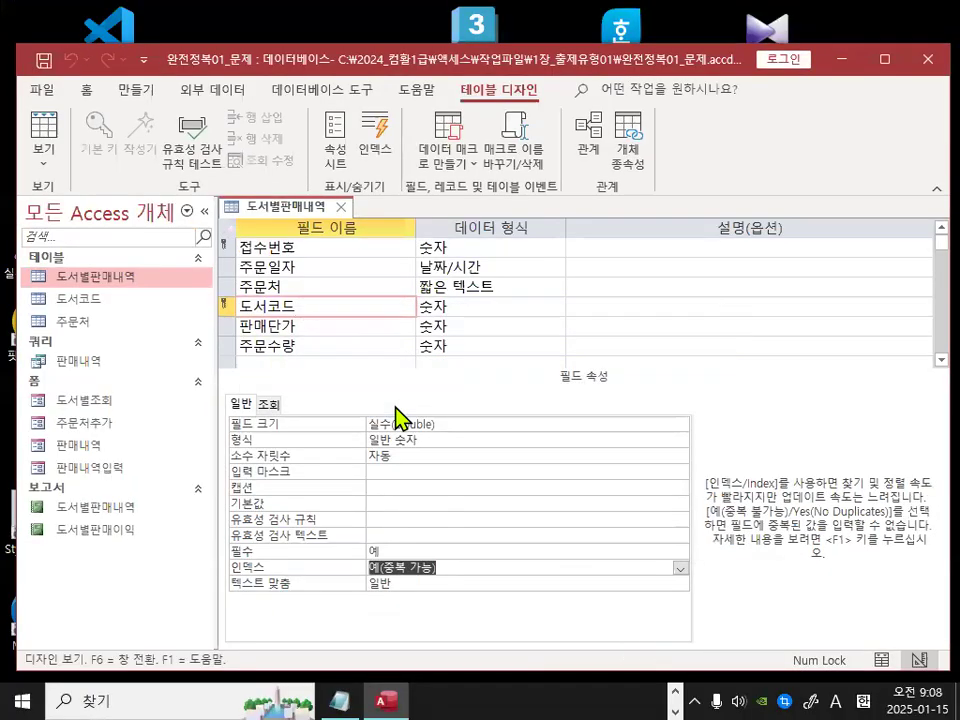
- Close the 도서별판매내역 table and the 완전정복01_문제 database
click(341, 207)
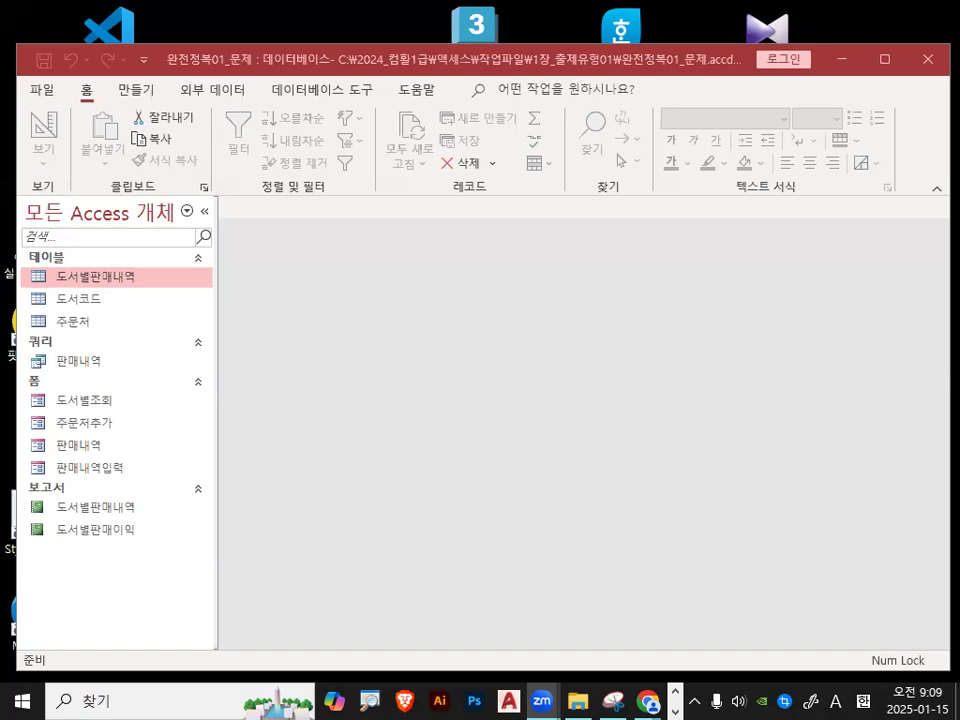
click(43, 92)
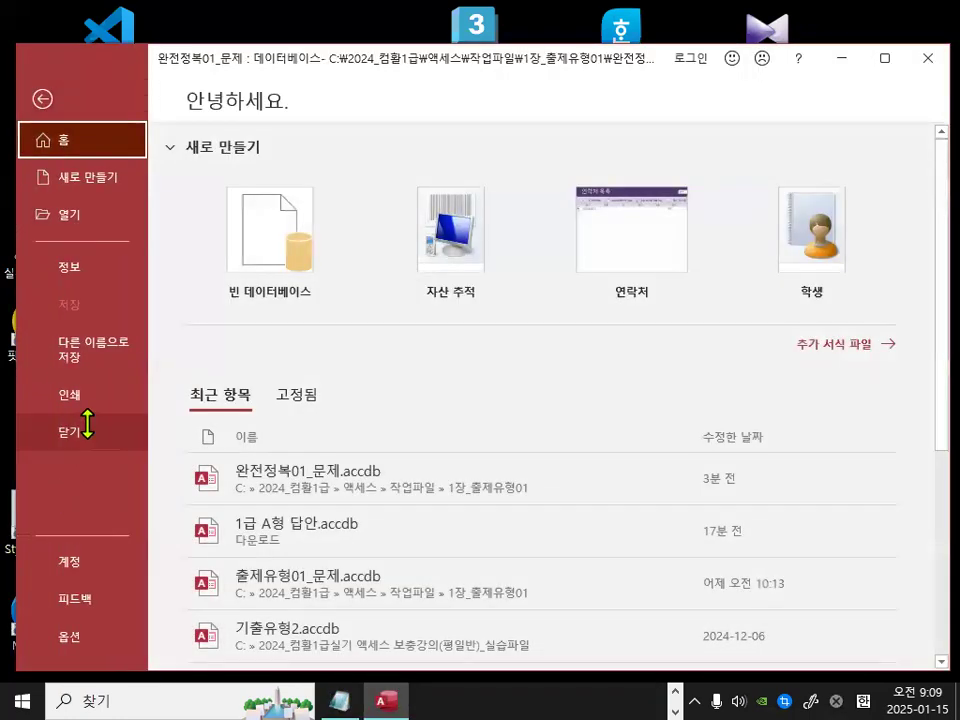
click(86, 425)
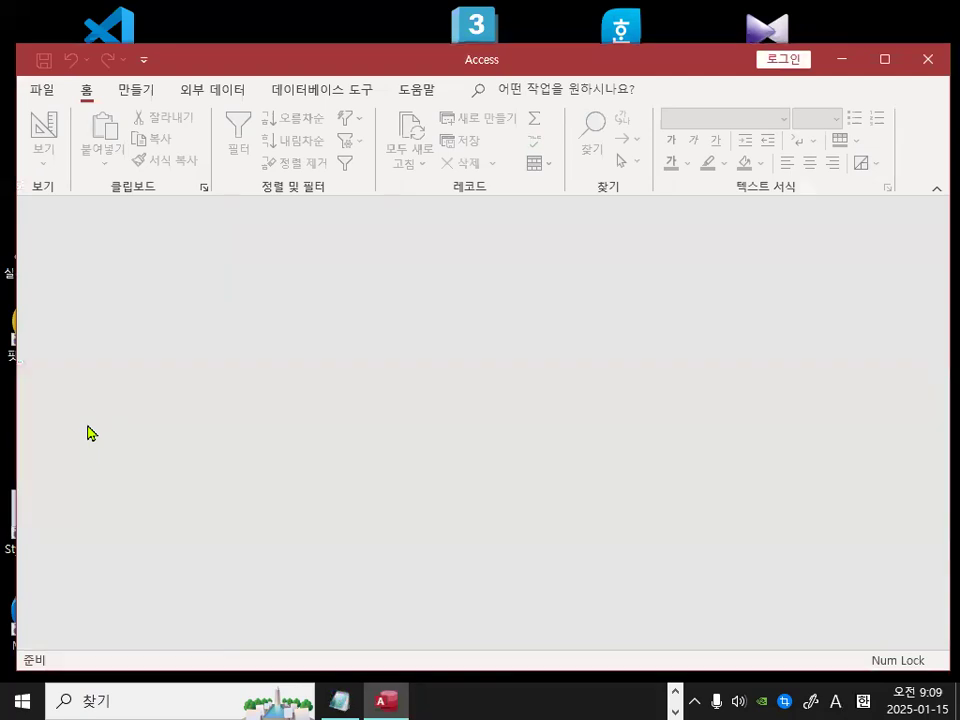
- Open the database 기출유형1.accdb from the 액세스교재기출보충자료_실습파일 folder on drive C
click(43, 90)
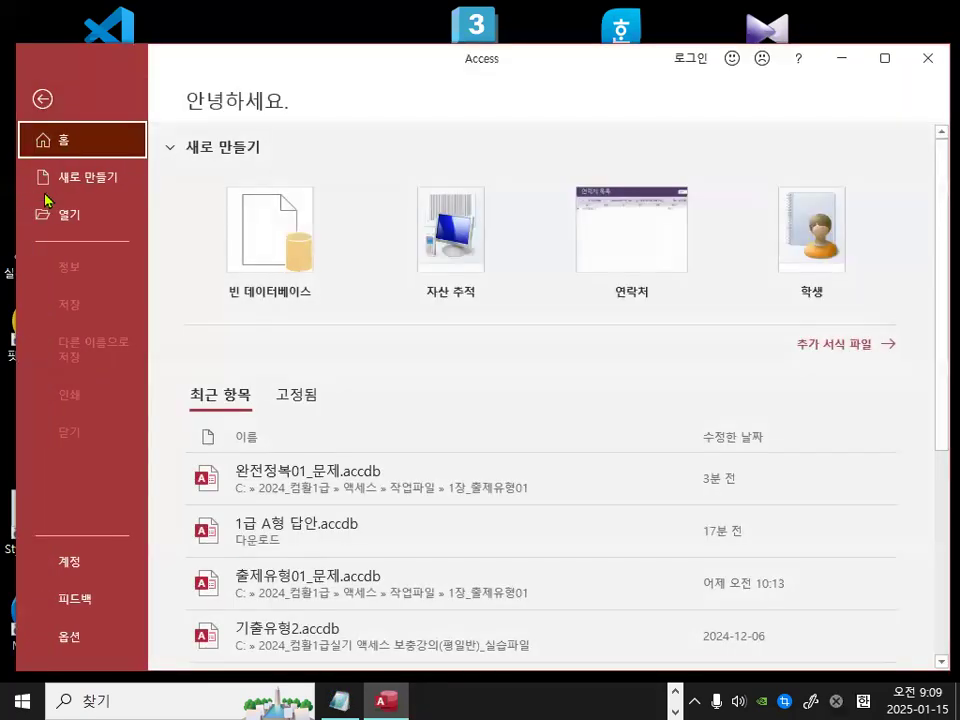
click(72, 214)
click(258, 365)
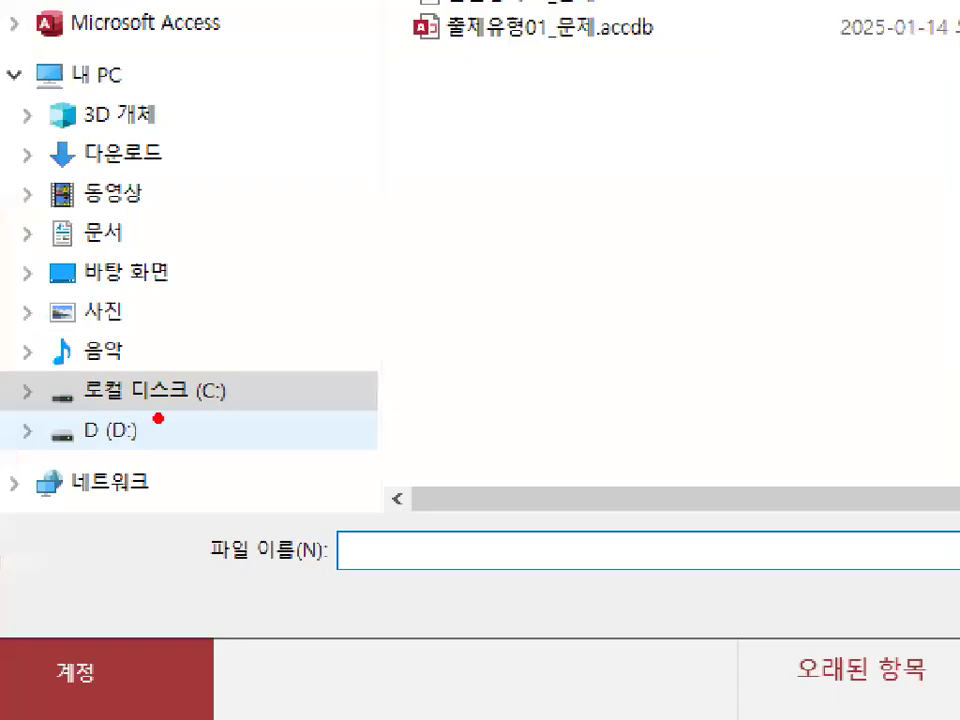
drag(126, 368, 156, 398)
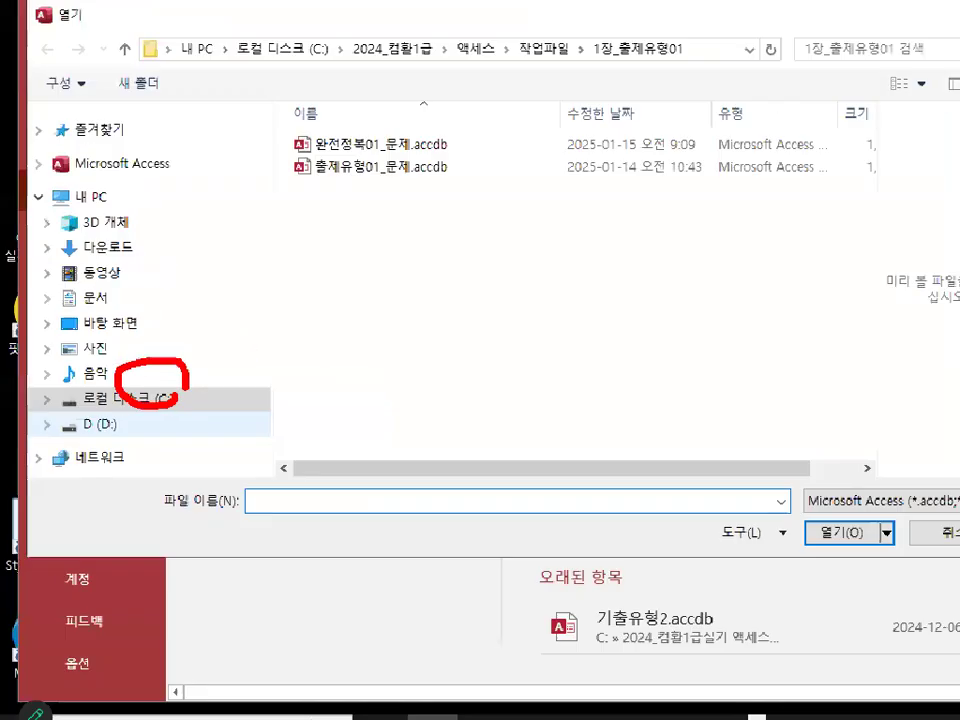
click(185, 398)
scroll(375, 426, down, 1)
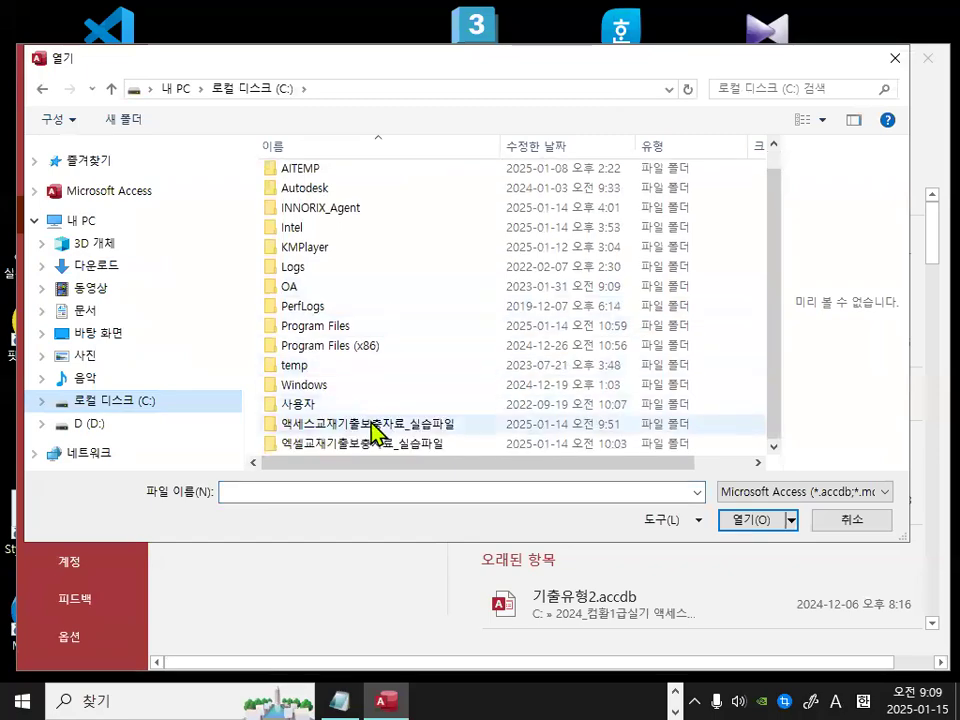
drag(278, 438, 514, 438)
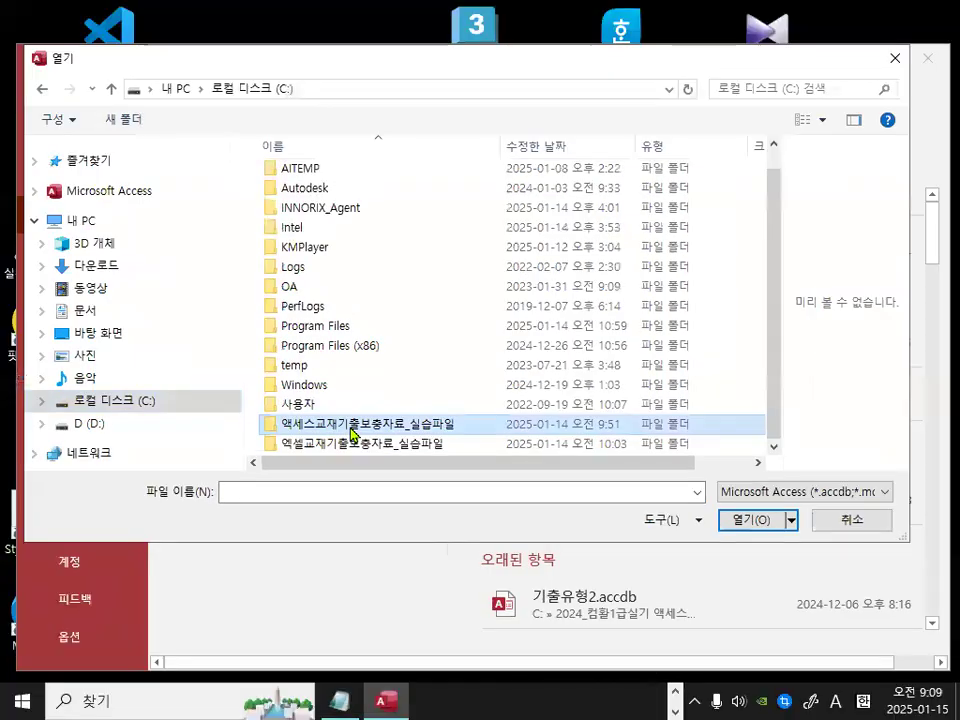
double_click(368, 423)
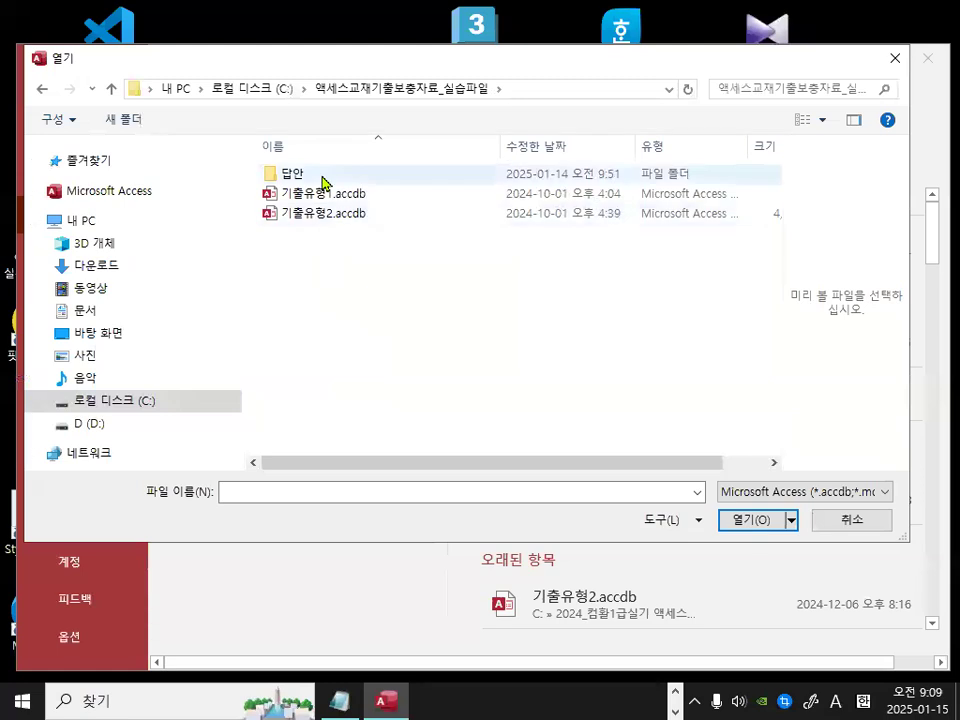
double_click(314, 195)
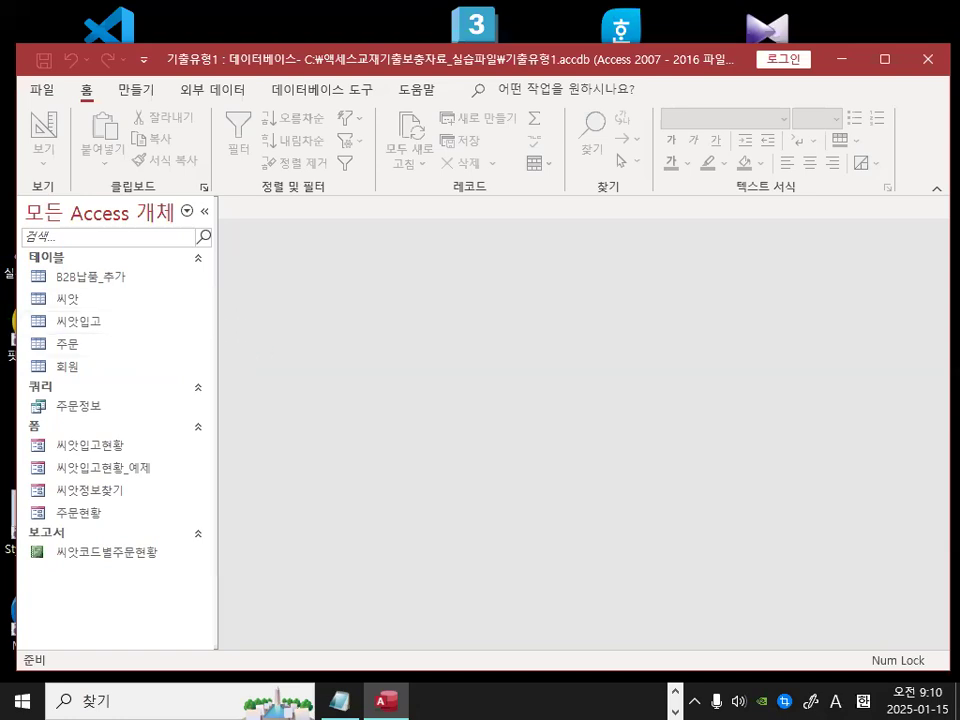
- Open the 씨앗 table in design view
click(77, 303)
right_click(77, 303)
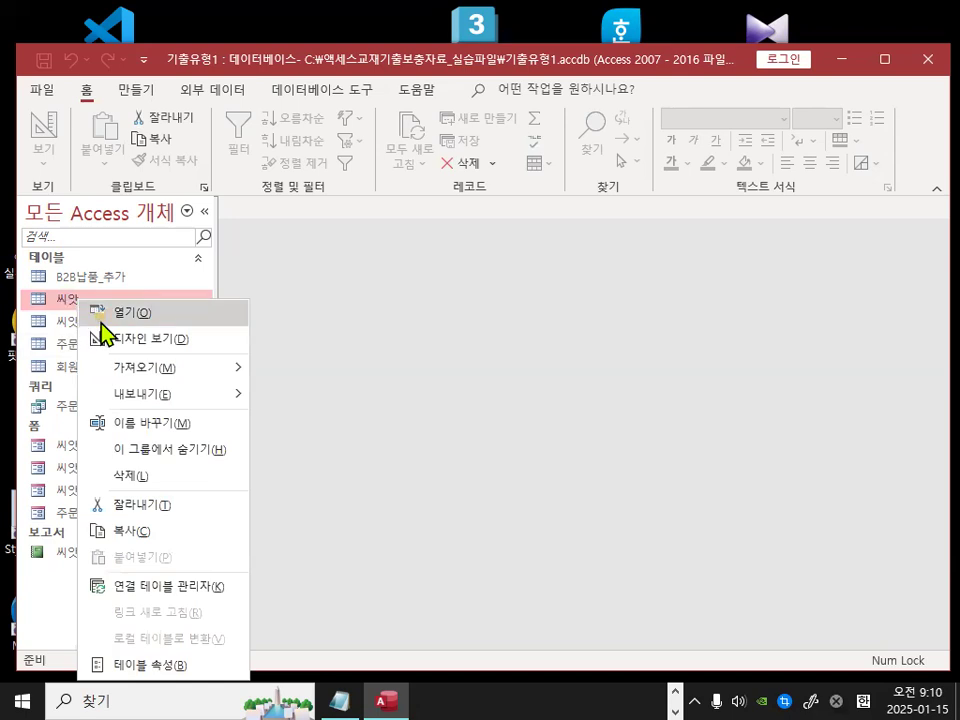
click(119, 339)
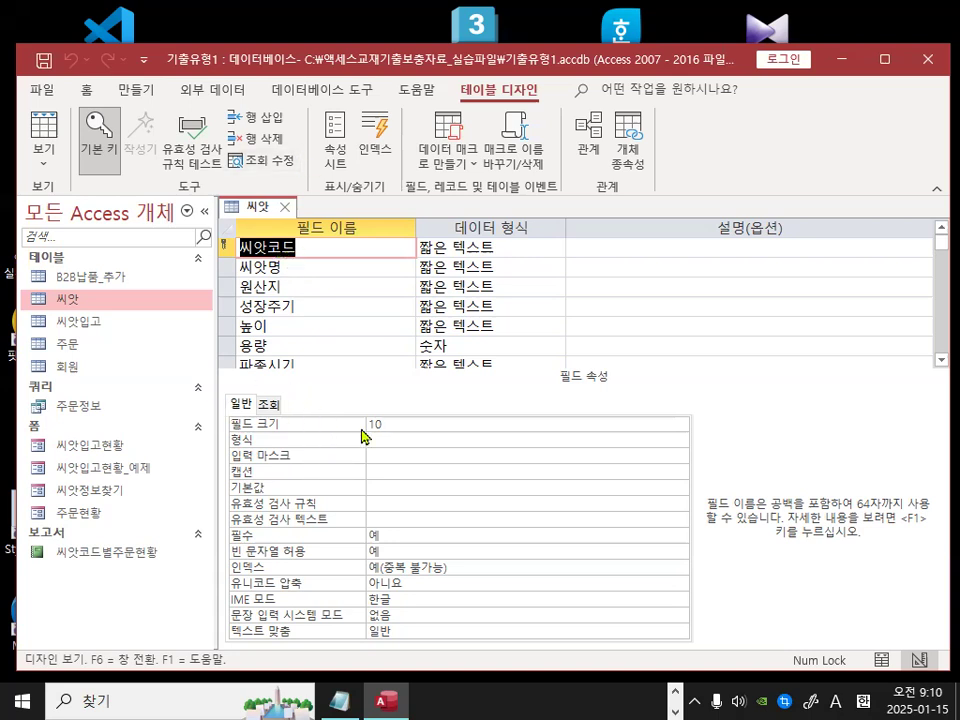
key(ctrl+2)
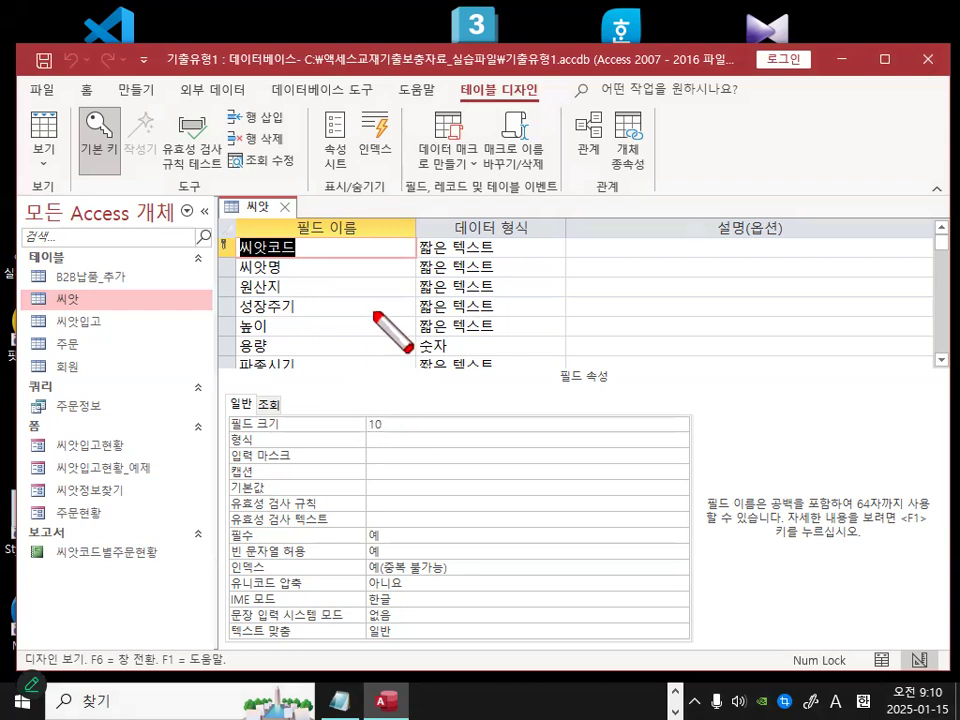
drag(374, 312, 437, 384)
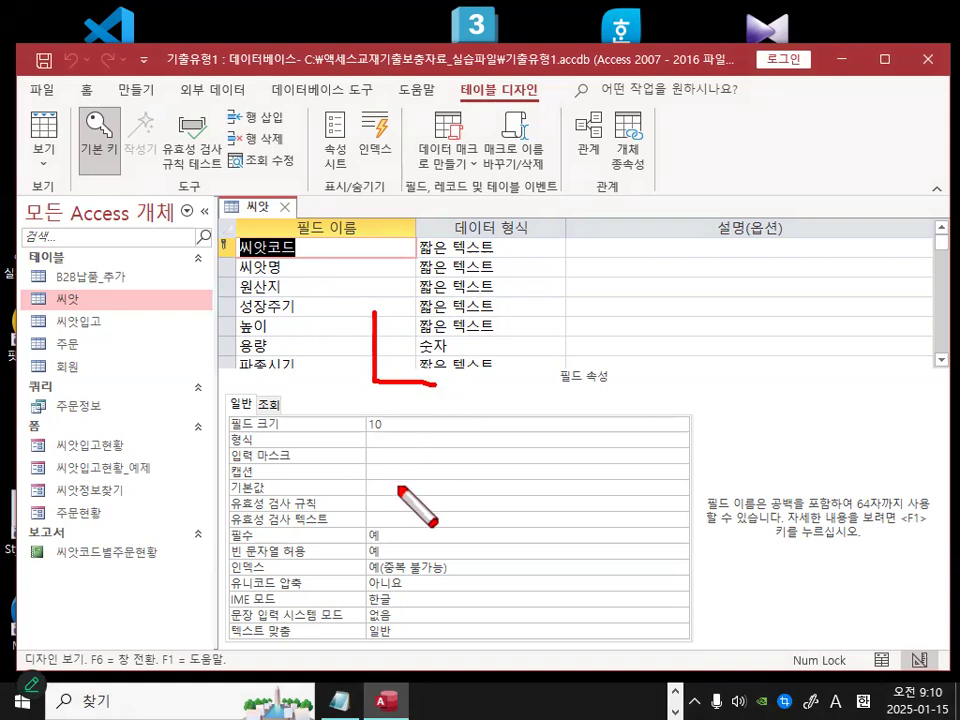
mouse_move(407, 428)
mouse_down()
mouse_move(399, 519)
mouse_move(439, 435)
mouse_move(412, 428)
mouse_up()
mouse_move(456, 379)
mouse_down()
mouse_move(330, 330)
mouse_move(435, 315)
mouse_move(449, 381)
mouse_up()
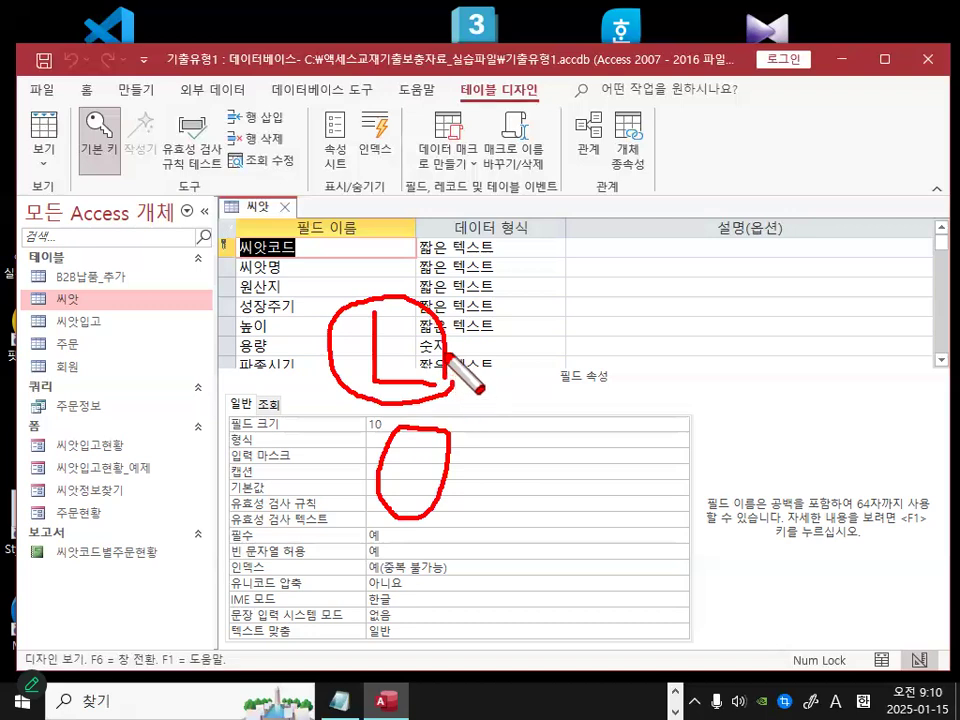
key(e)
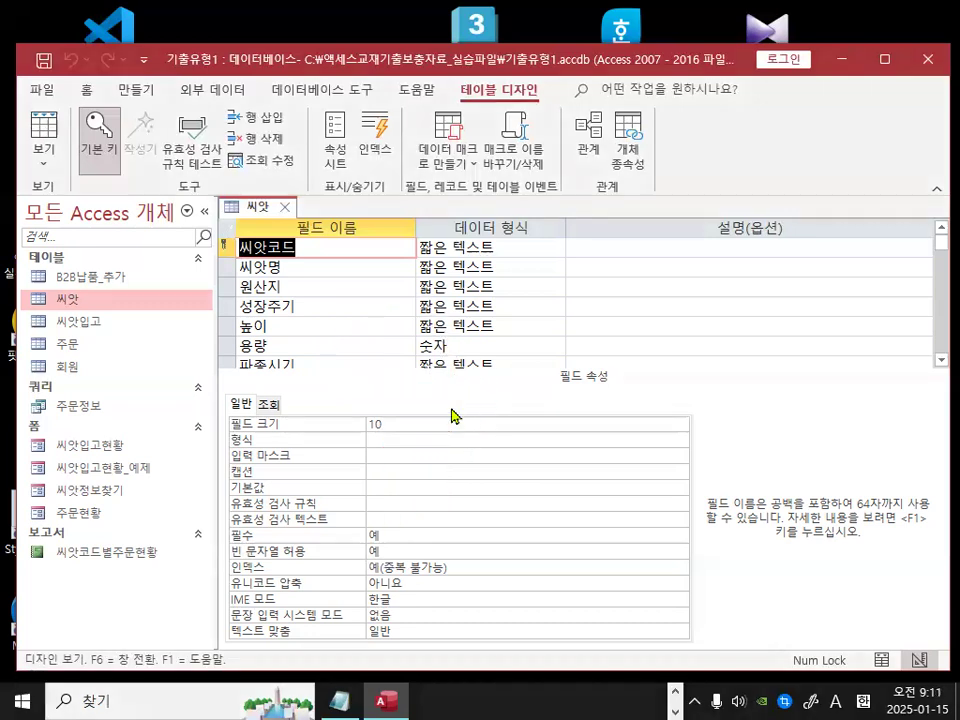
drag(327, 260, 355, 396)
mouse_move(432, 262)
mouse_down()
mouse_move(429, 388)
mouse_move(487, 386)
mouse_up()
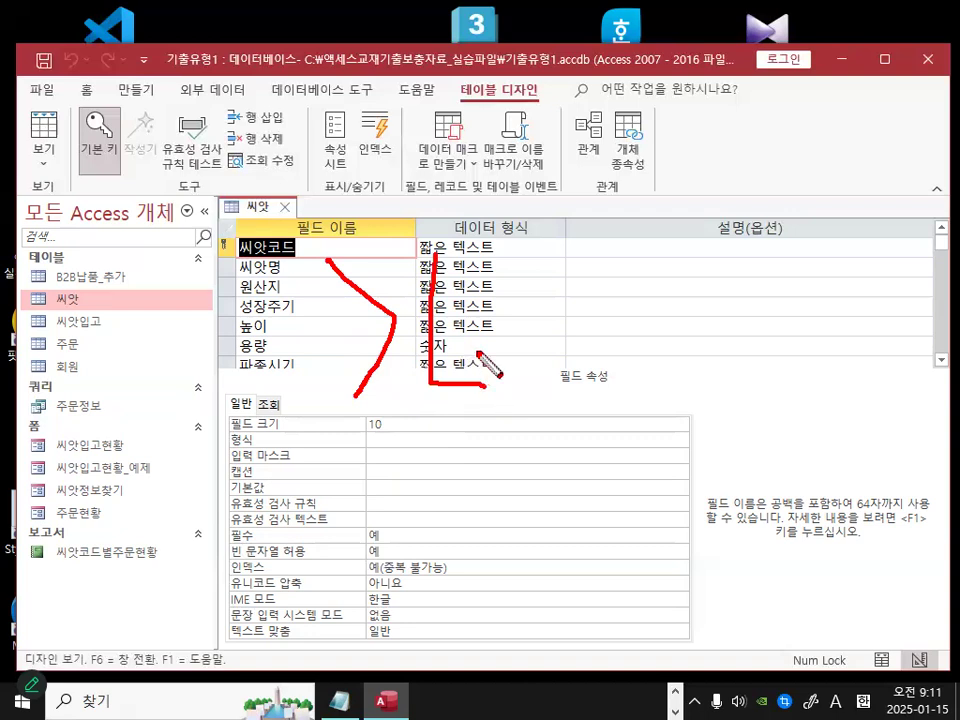
mouse_move(540, 278)
mouse_down()
mouse_move(523, 372)
mouse_move(553, 289)
mouse_move(545, 277)
mouse_up()
mouse_move(600, 282)
mouse_down()
mouse_move(593, 302)
mouse_move(668, 292)
mouse_move(600, 282)
mouse_up()
mouse_move(684, 286)
mouse_down()
mouse_move(748, 292)
mouse_move(682, 280)
mouse_up()
mouse_move(779, 277)
mouse_down()
mouse_move(853, 317)
mouse_move(759, 306)
mouse_up()
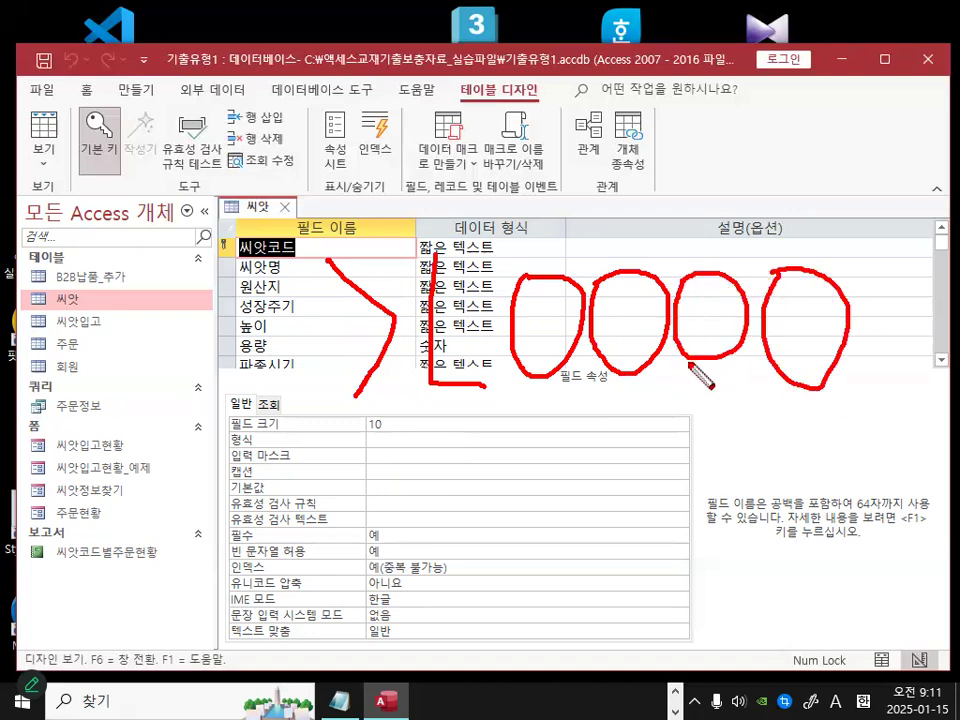
drag(270, 424, 871, 422)
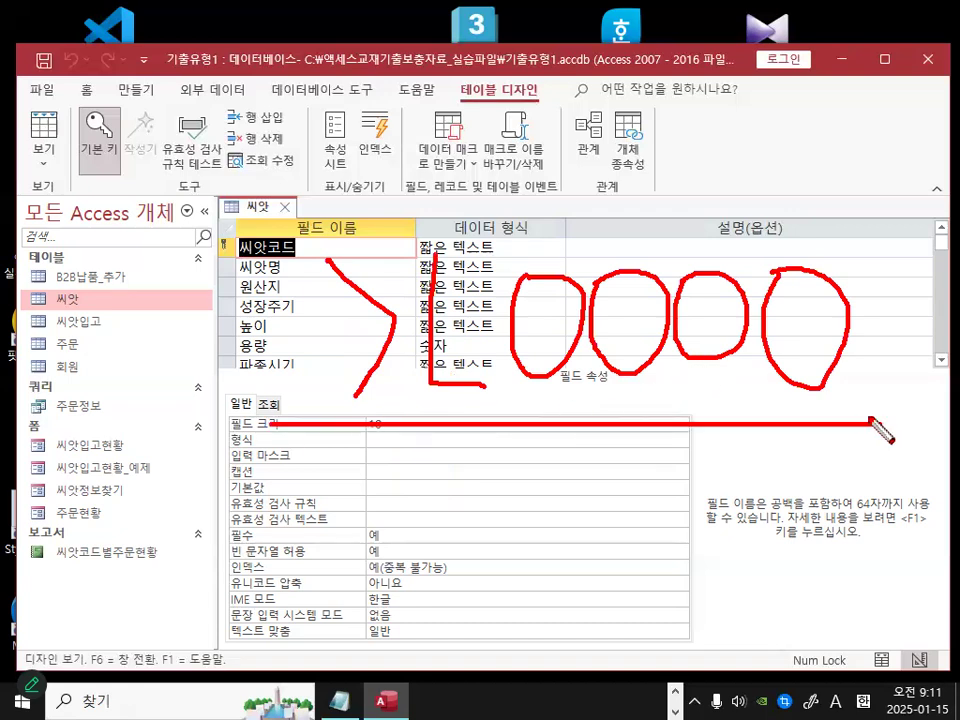
drag(724, 474, 660, 557)
drag(654, 498, 705, 552)
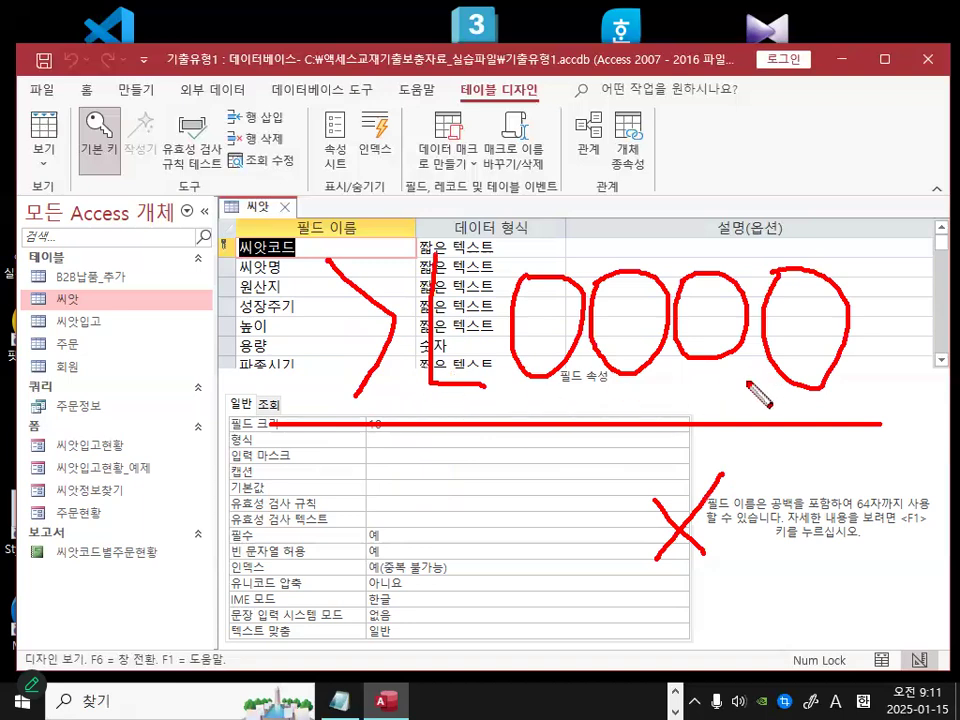
key(Escape)
- Set the 입력 마스크 of the 씨앗코드 field to >L0000
click(393, 457)
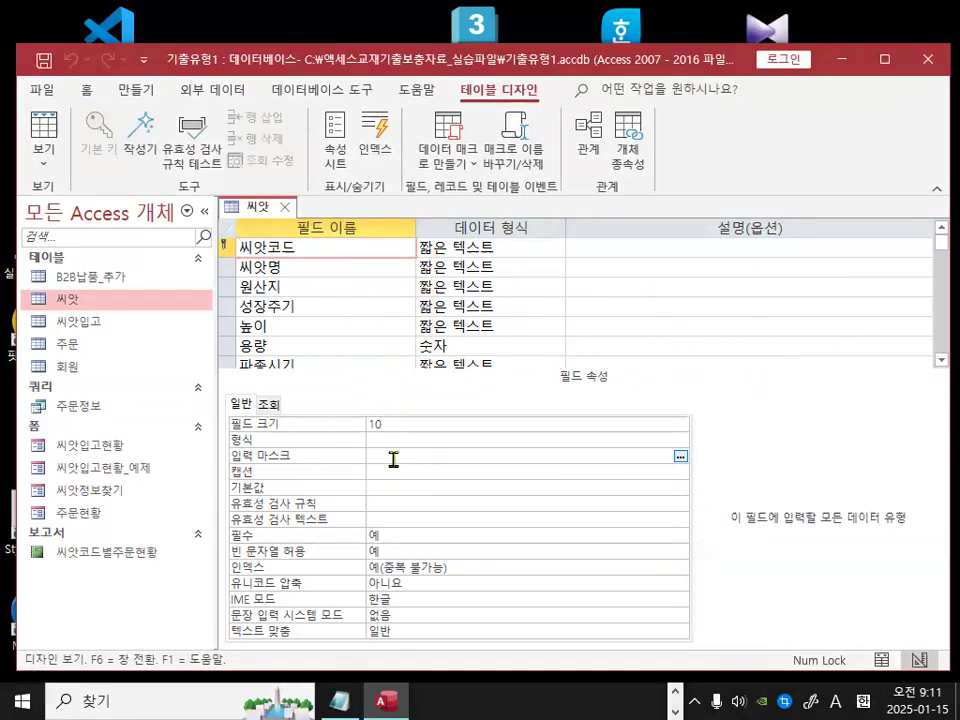
text(>L0000)
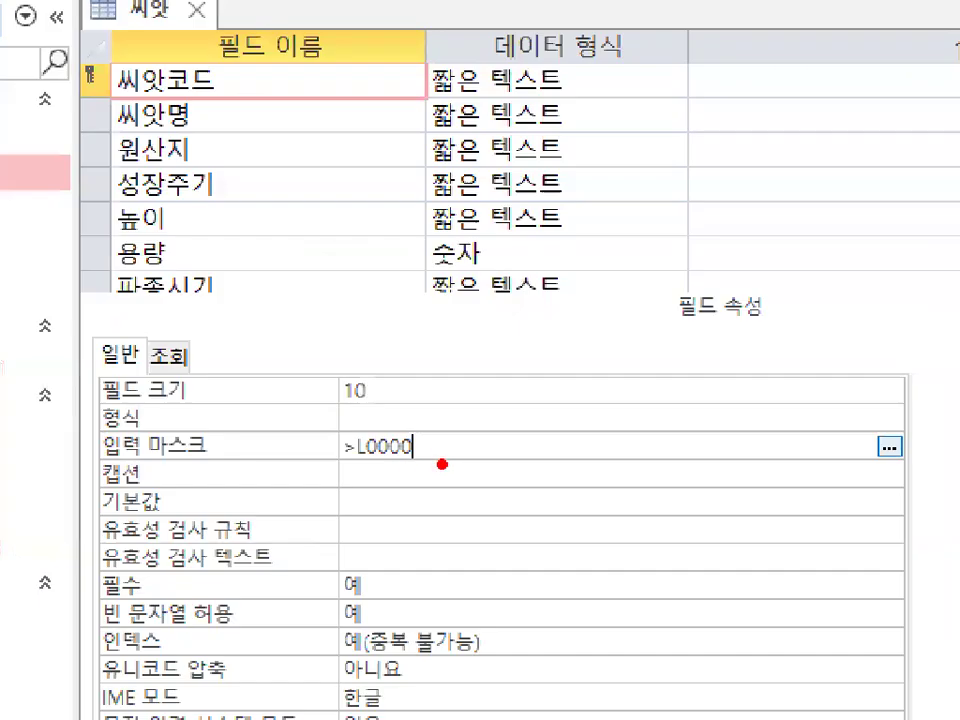
drag(349, 441, 426, 465)
mouse_move(304, 430)
mouse_down()
mouse_move(424, 426)
mouse_move(418, 434)
mouse_up()
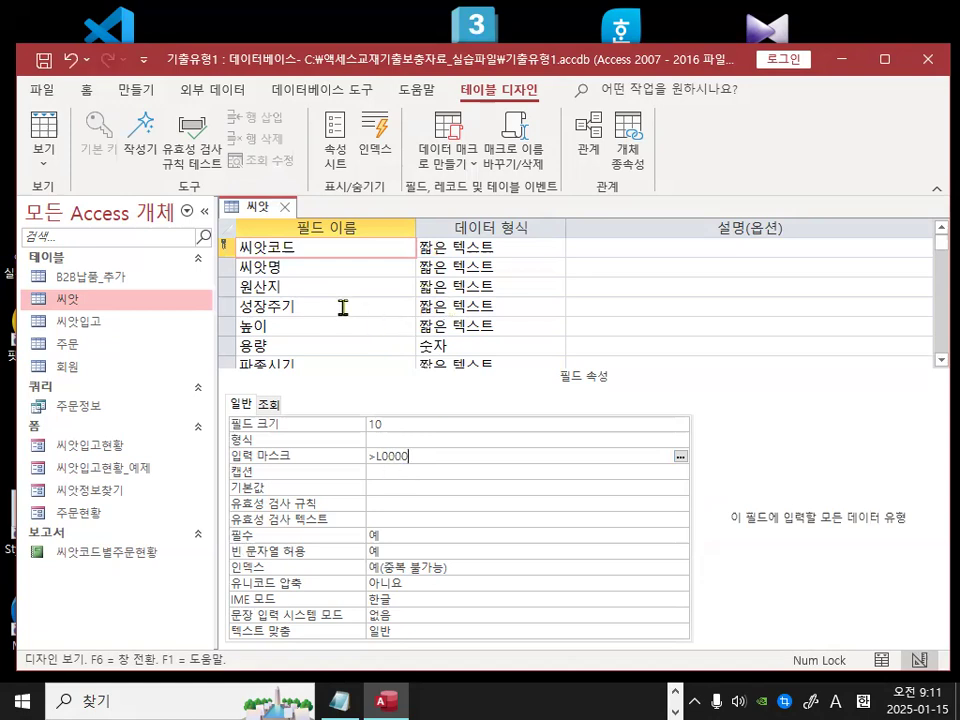
- Set the 필드 크기 of the 씨앗명 field to 10
click(309, 260)
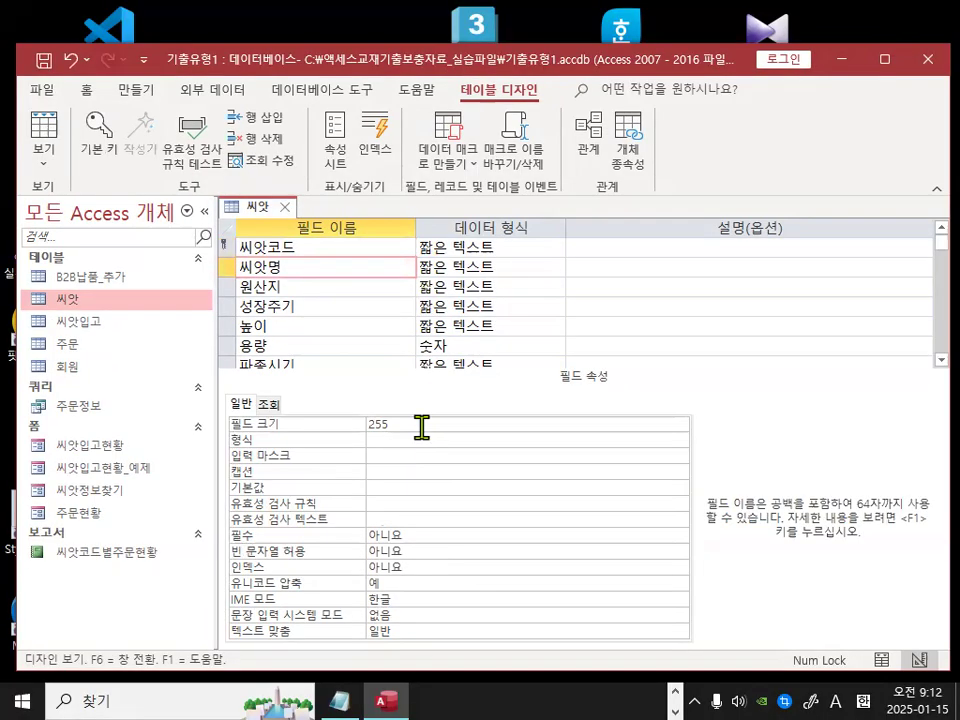
click(320, 424)
text(10)
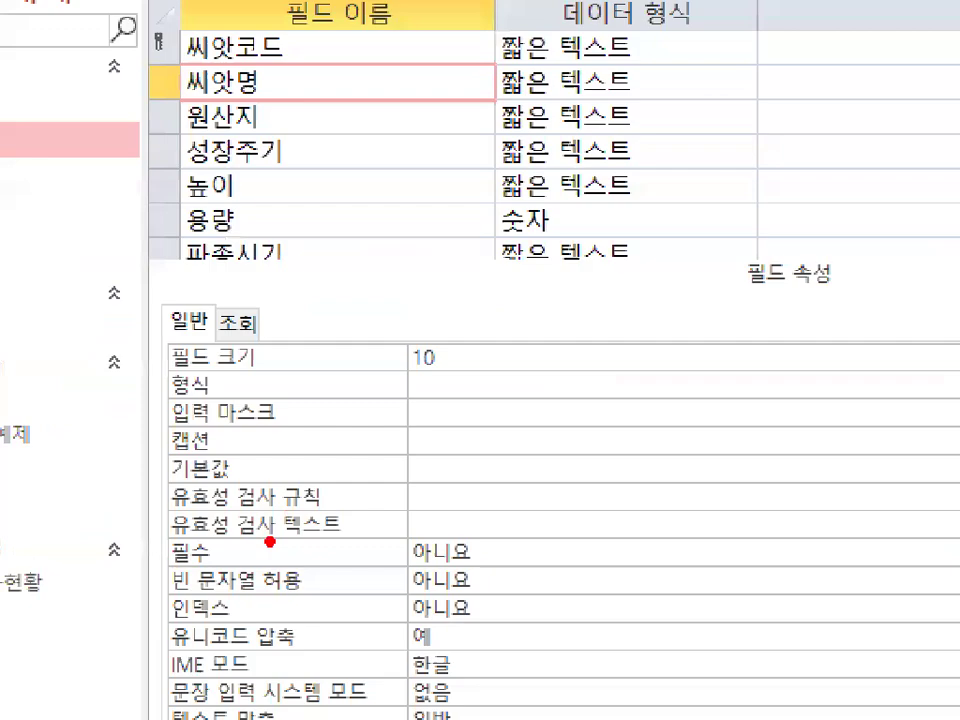
- Make the 씨앗명 field mandatory by setting its 필수 property to 예
mouse_move(269, 550)
mouse_down()
mouse_move(209, 541)
mouse_move(237, 534)
mouse_up()
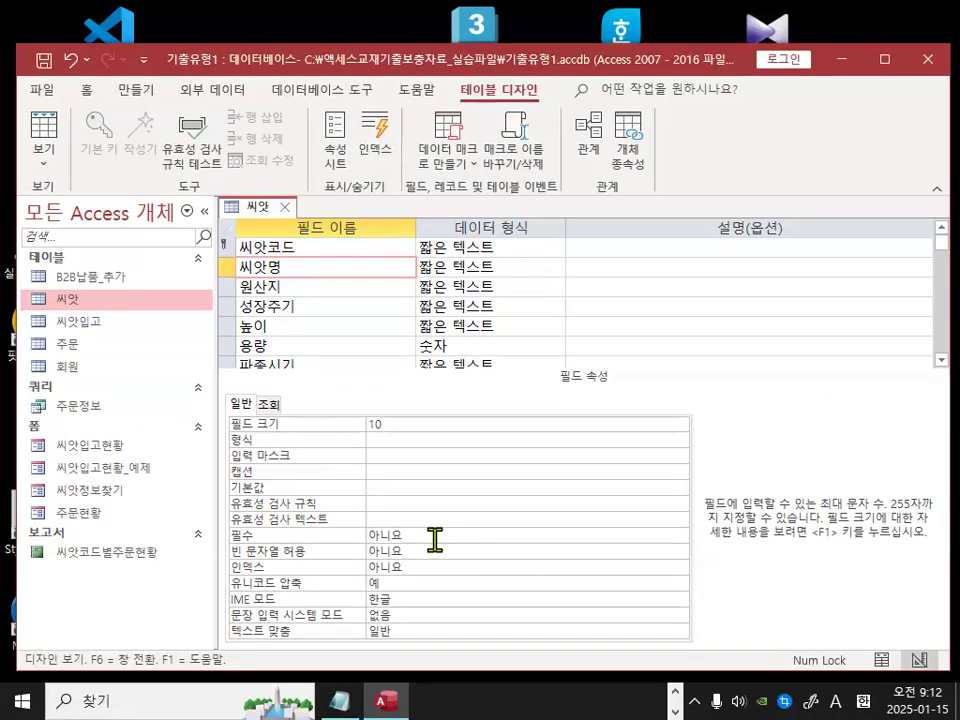
click(955, 557)
click(680, 541)
click(641, 550)
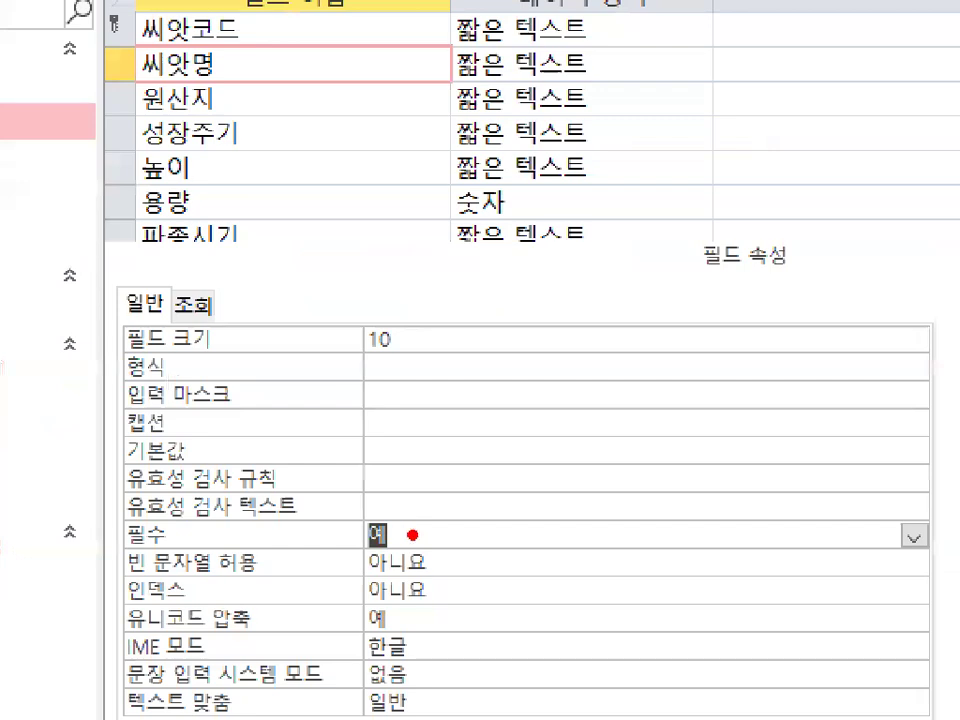
mouse_move(415, 547)
mouse_down()
mouse_move(393, 497)
mouse_move(420, 538)
mouse_up()
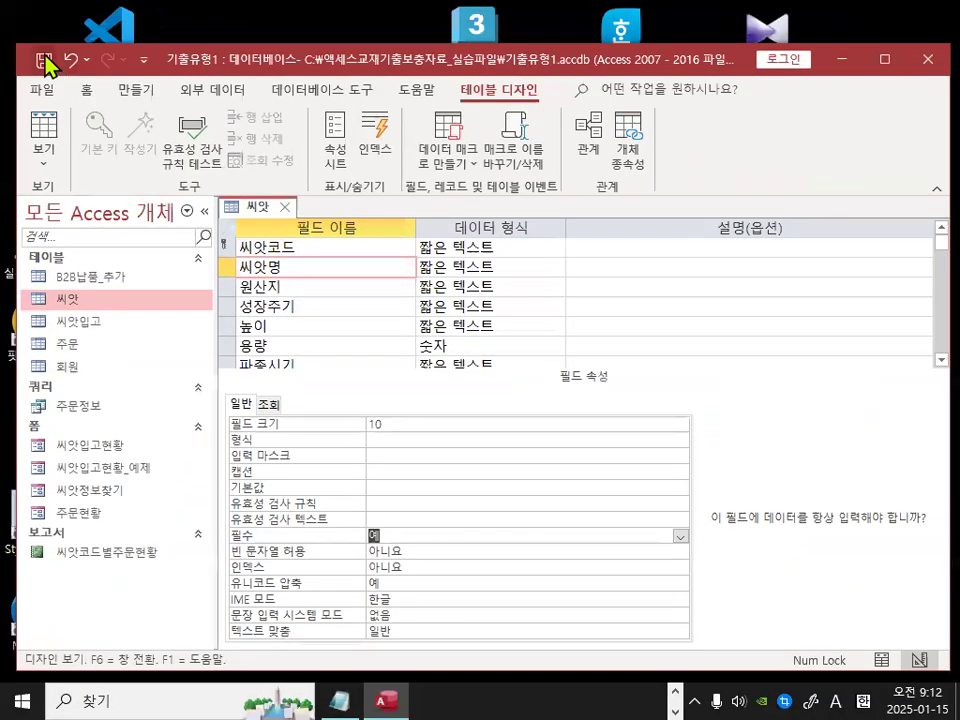
- Save the 씨앗 table design, accepting the smaller field size and the test of existing data, and close the table
click(77, 48)
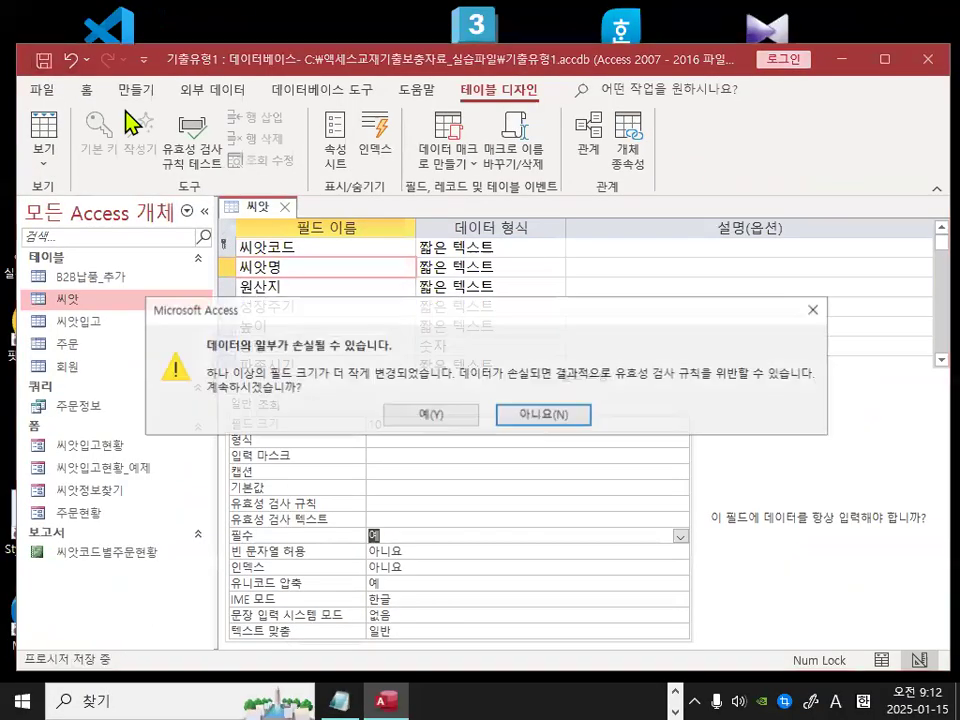
click(432, 420)
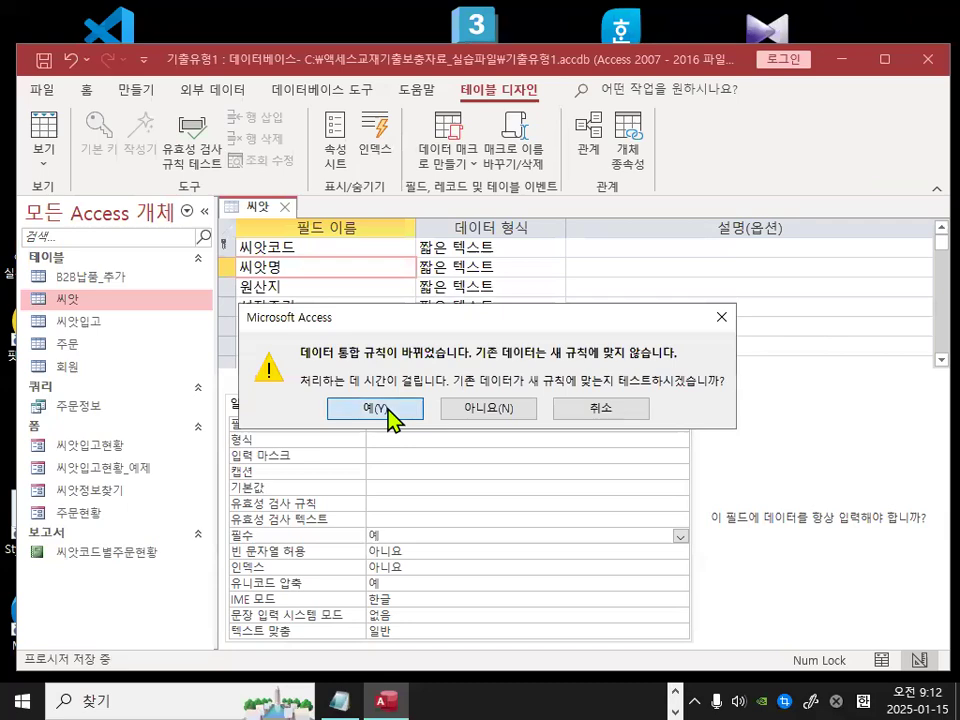
click(391, 414)
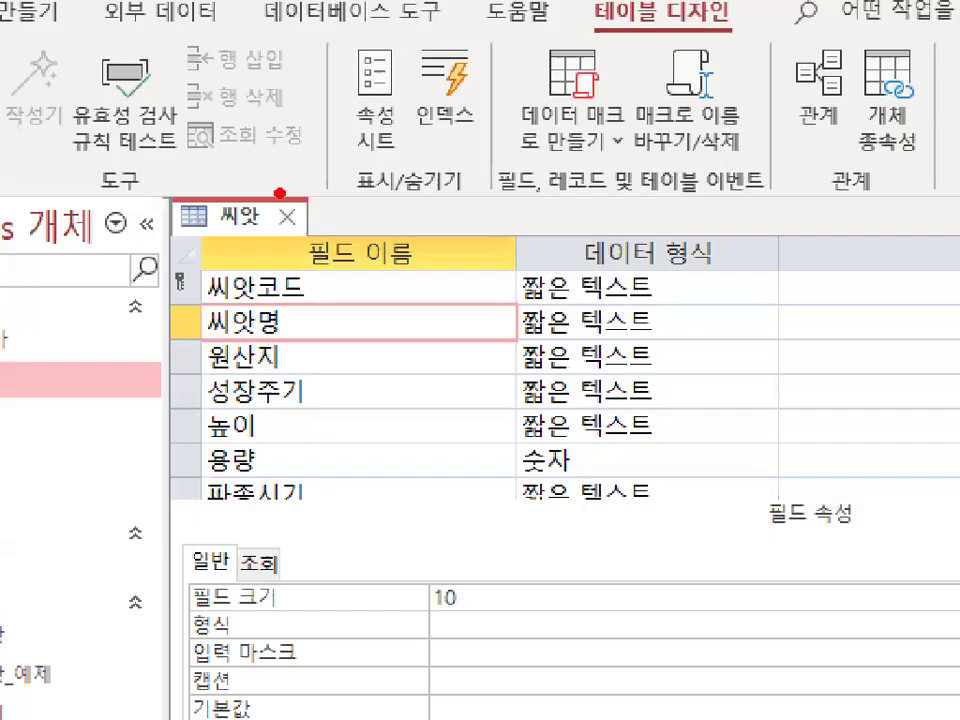
mouse_move(280, 193)
mouse_down()
mouse_move(306, 230)
mouse_move(255, 205)
mouse_move(290, 186)
mouse_move(305, 197)
mouse_up()
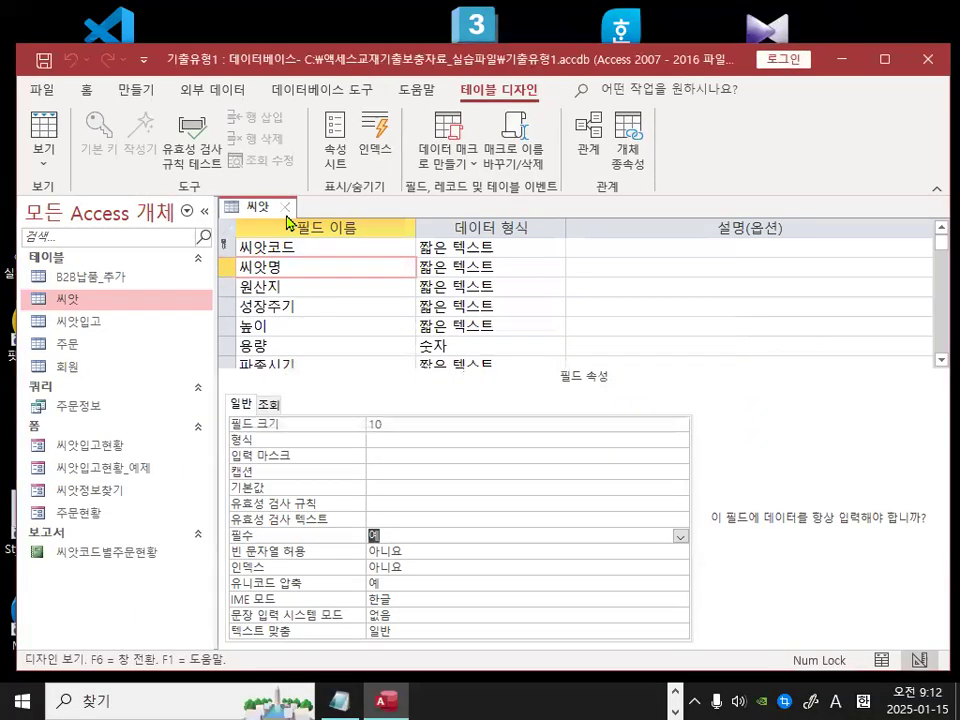
click(287, 207)
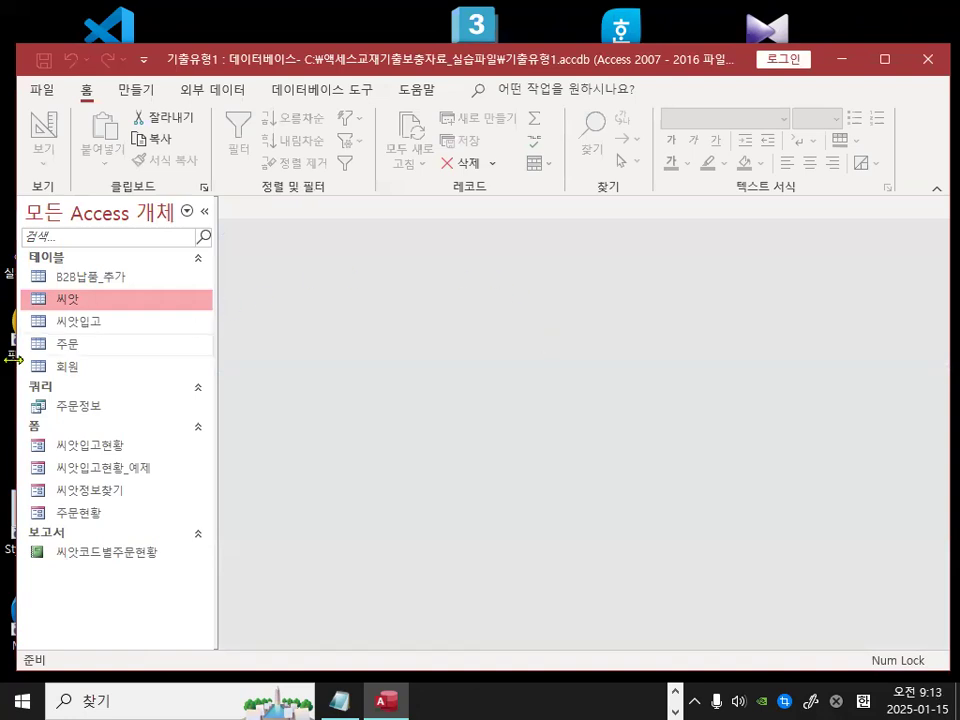
- Open the 회원 table in design view and select the 전화번호 field
right_click(97, 368)
click(158, 345)
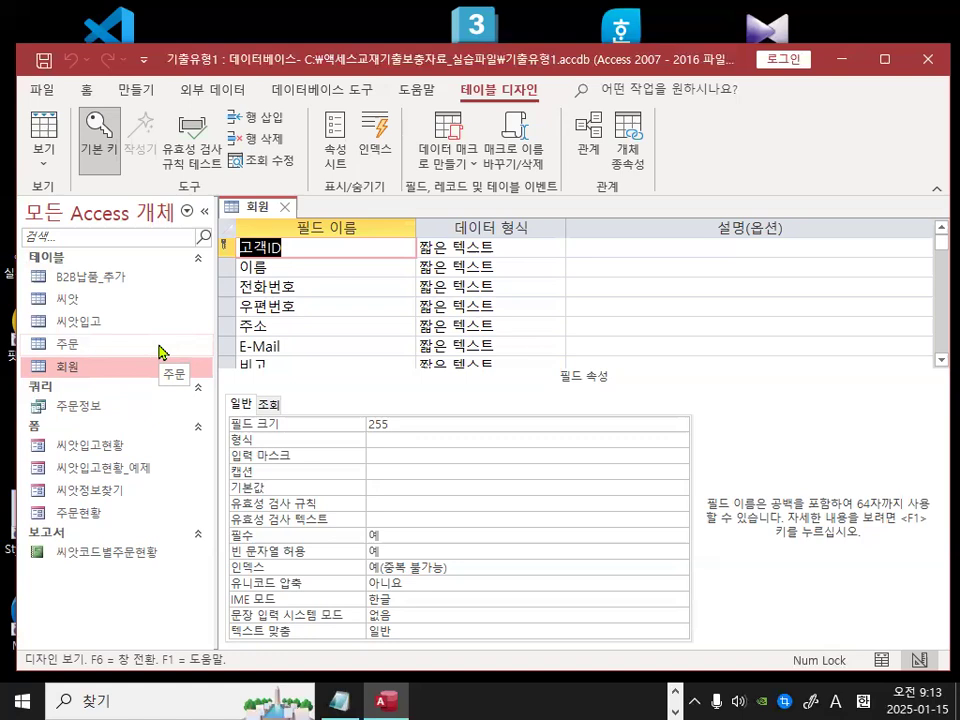
click(313, 290)
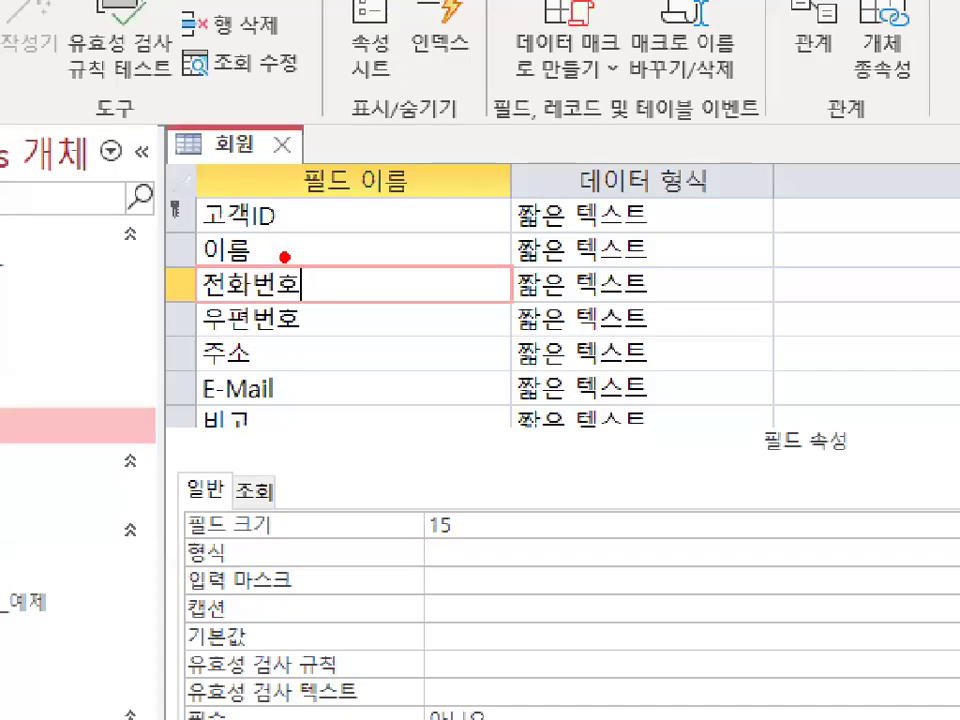
- Set the 인덱스 property of the 전화번호 field to 예(중복 불가능) and select the E-Mail field
drag(285, 273, 309, 256)
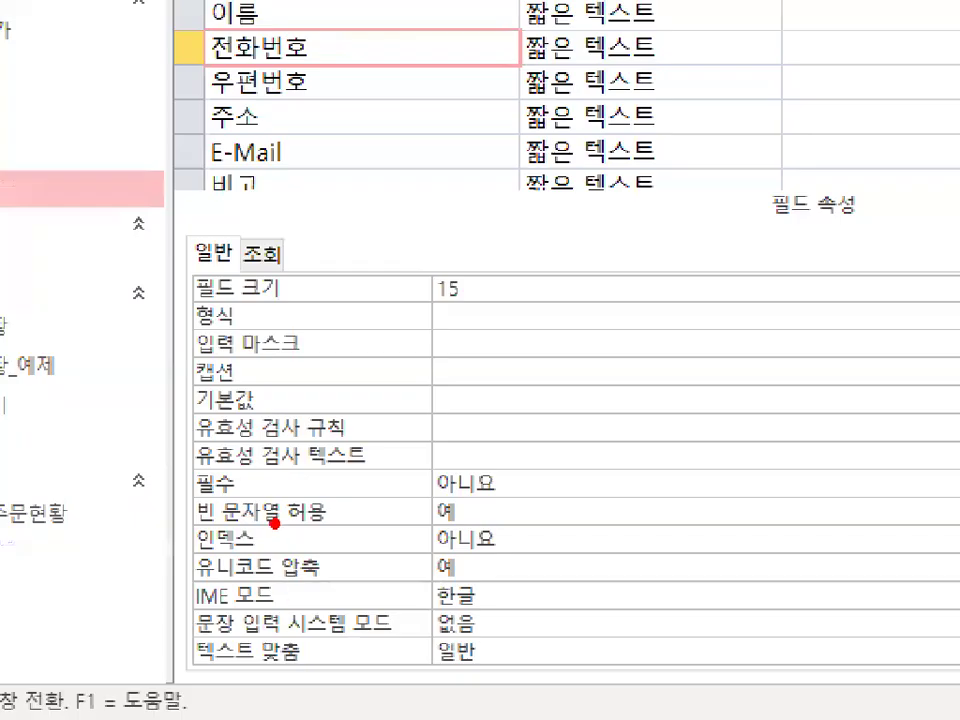
mouse_move(276, 518)
mouse_down()
mouse_move(216, 548)
mouse_move(210, 512)
mouse_up()
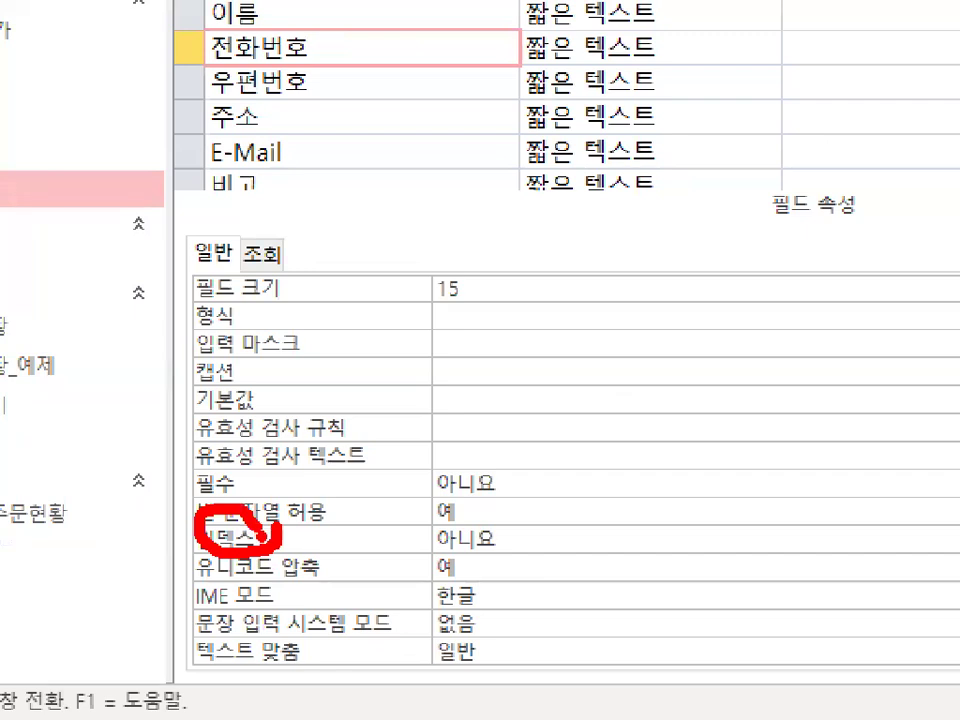
key(Escape)
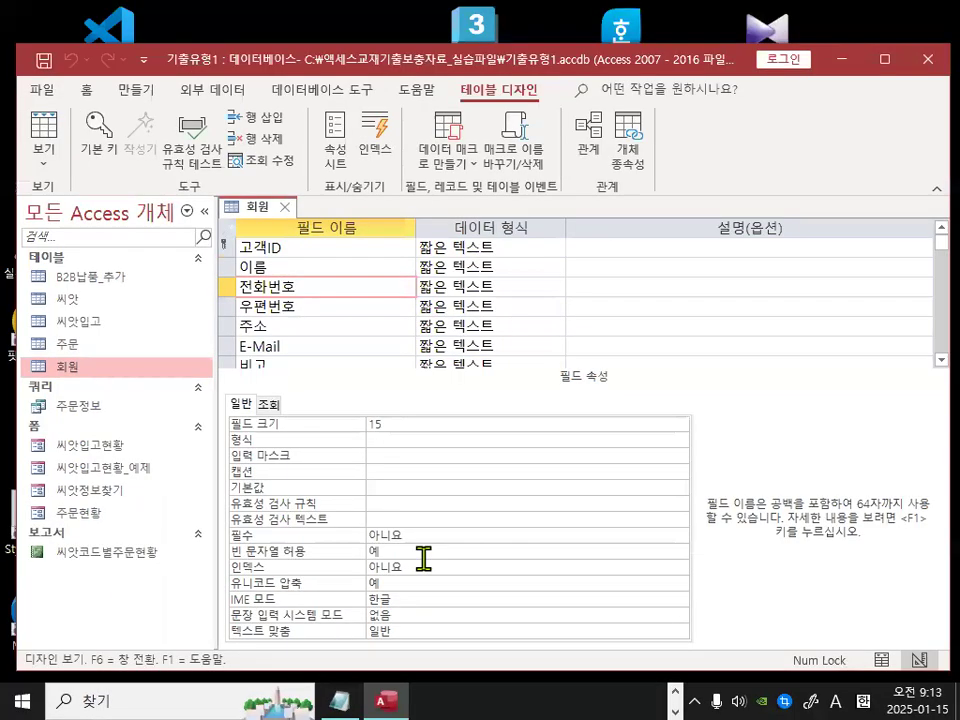
click(636, 566)
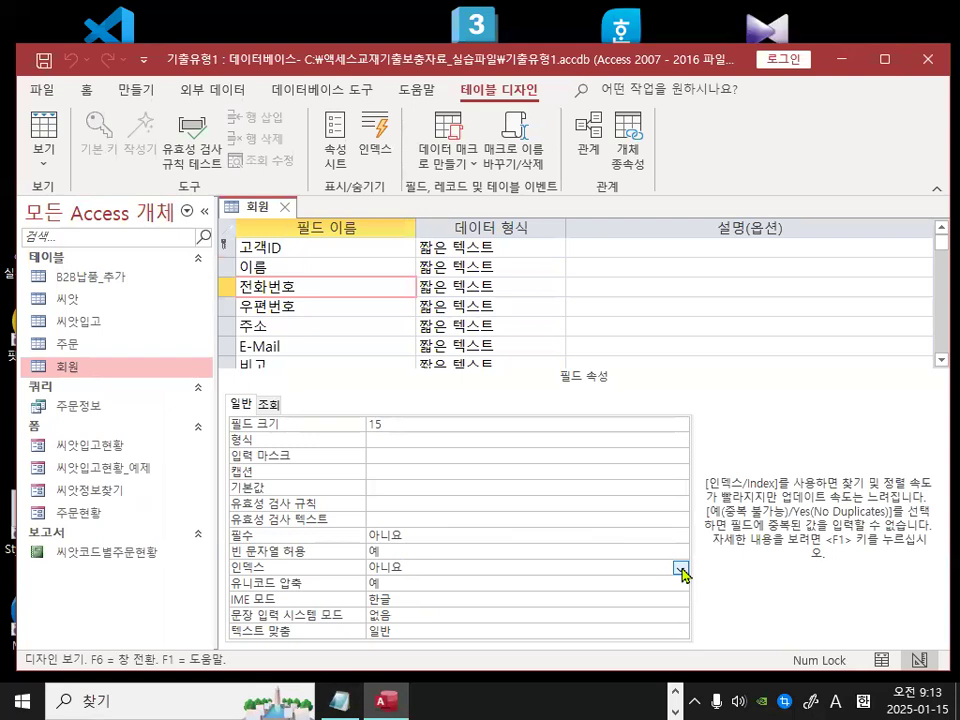
click(683, 568)
click(456, 611)
key(ctrl+1)
mouse_move(448, 573)
mouse_down()
mouse_move(352, 566)
mouse_move(443, 558)
mouse_up()
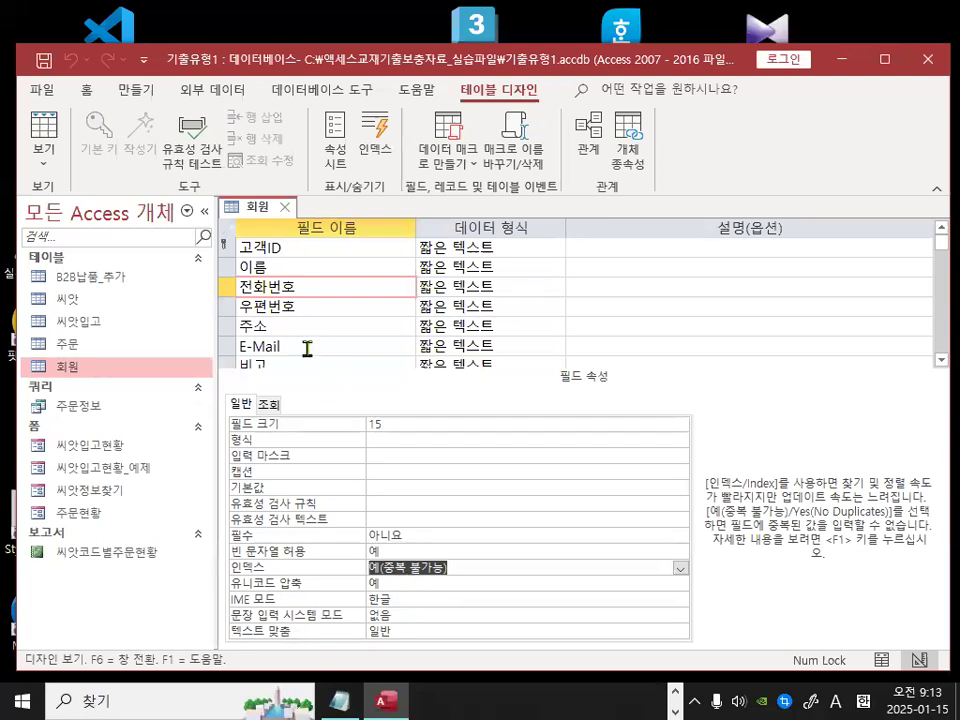
click(307, 348)
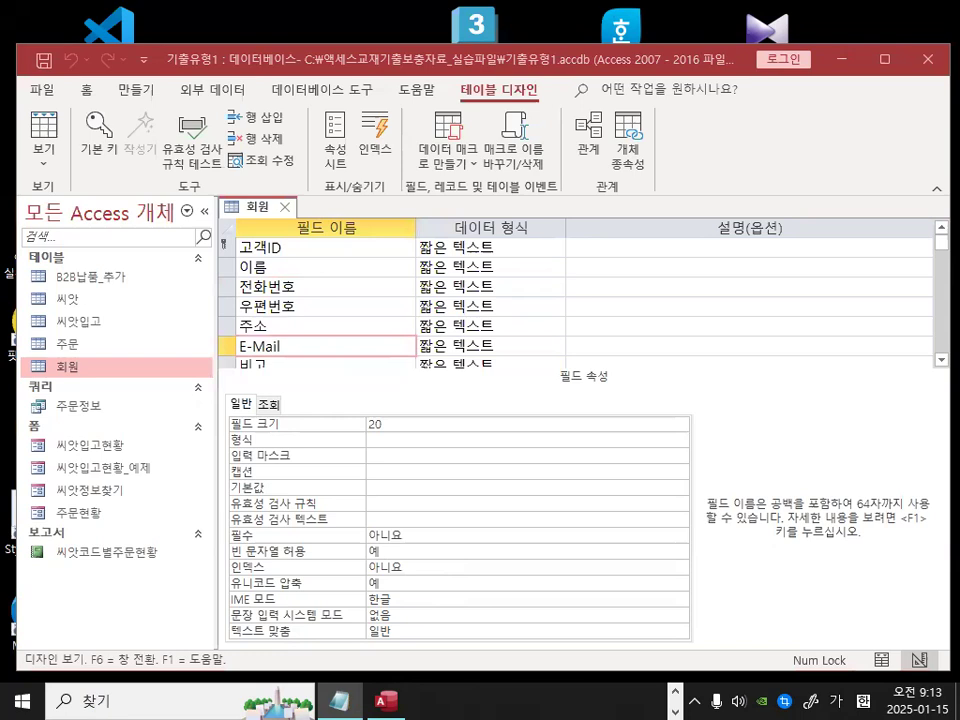
- Switch to the Notepad class notes and delete the or and in operator examples above the like operator section
key(alt+Tab)
scroll(190, 443, down, 1)
scroll(190, 443, down, 3)
scroll(190, 452, down, 3)
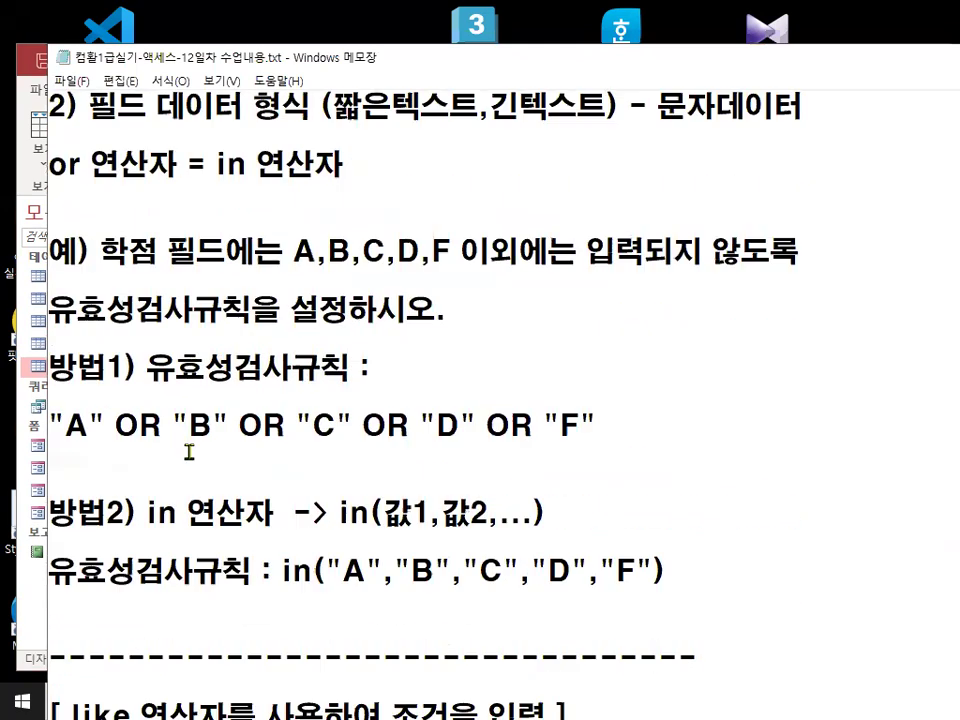
shift+click(761, 366)
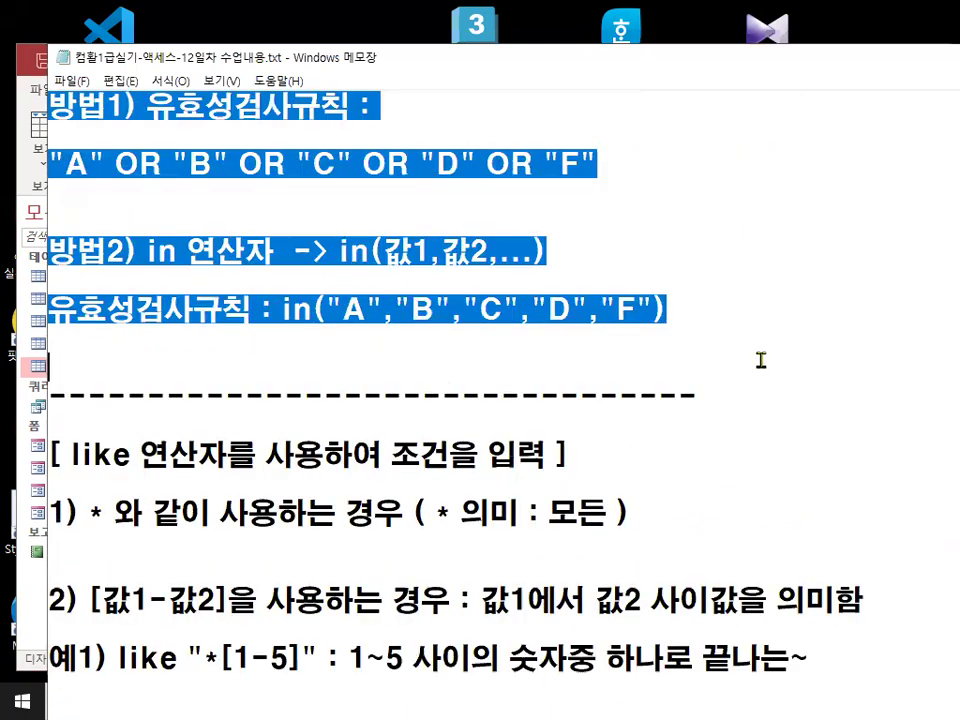
key(Delete)
key(Delete)
- Clear the like "*@*" answer after 유효성검사규칙 under the 4번문항 E-Mail 필드 entry
scroll(761, 366, up, 3)
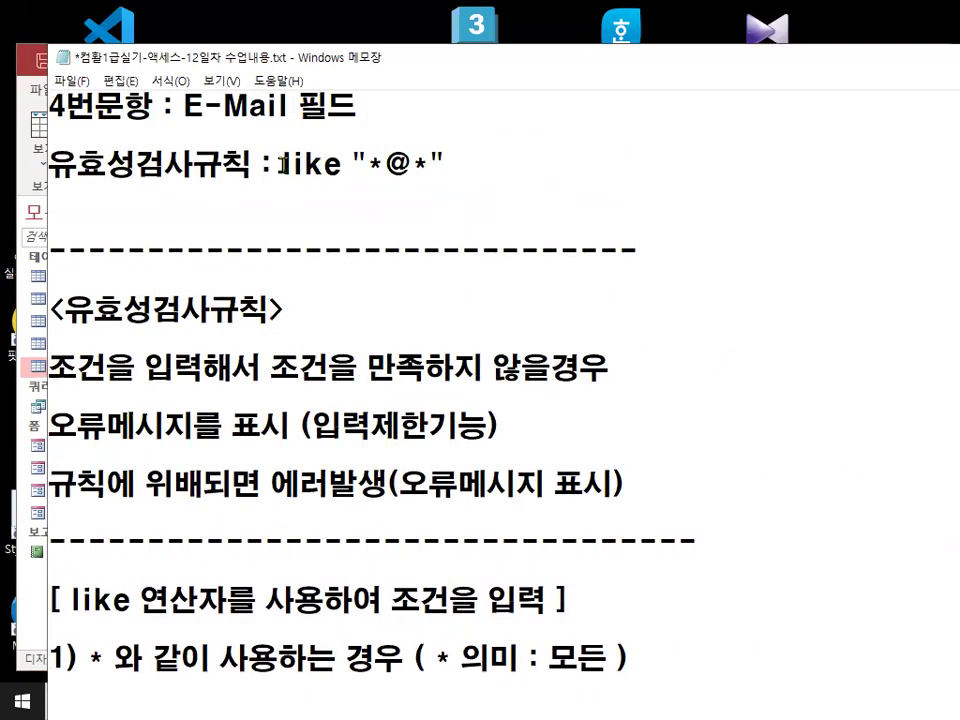
drag(284, 163, 480, 163)
key(Delete)
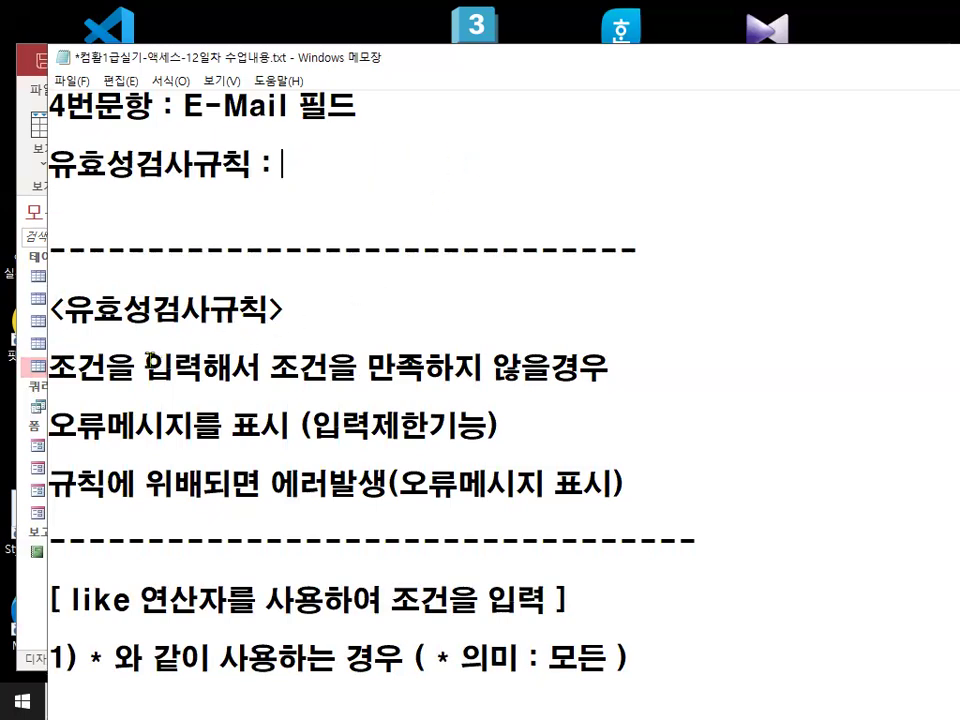
- Review the <유효성검사규칙> explanation and the meaning of * in the like operator section
drag(50, 306, 628, 484)
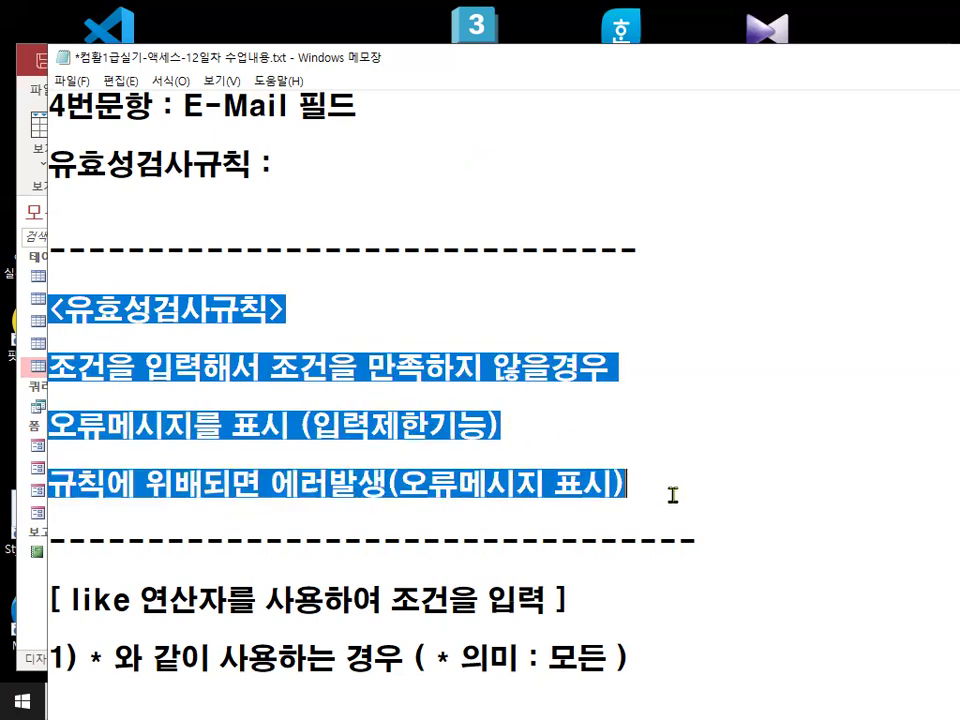
scroll(474, 474, down, 2)
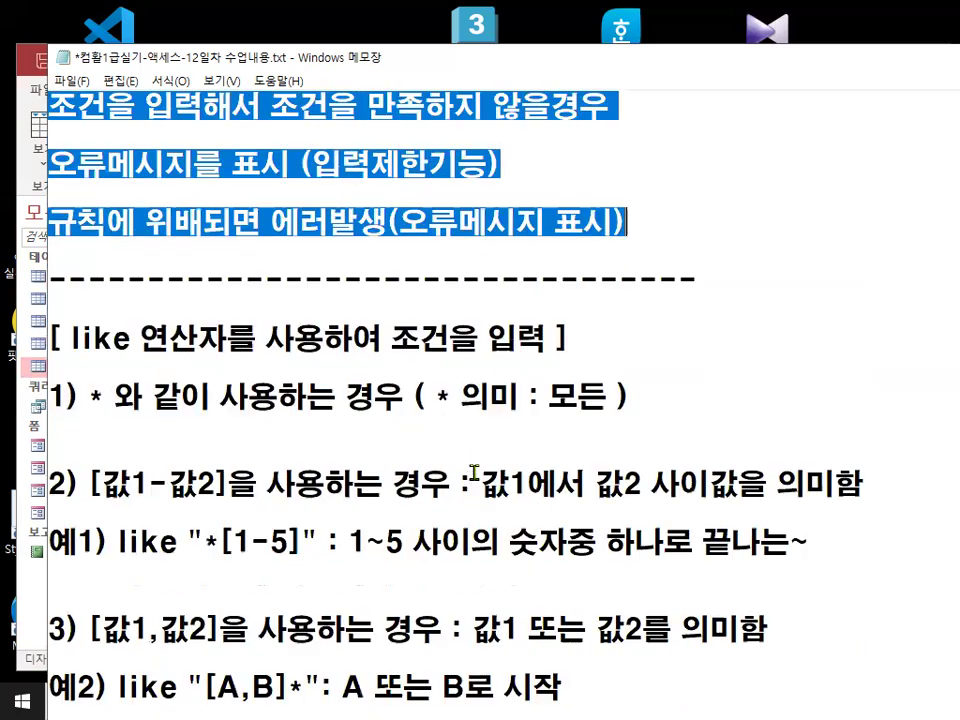
click(115, 334)
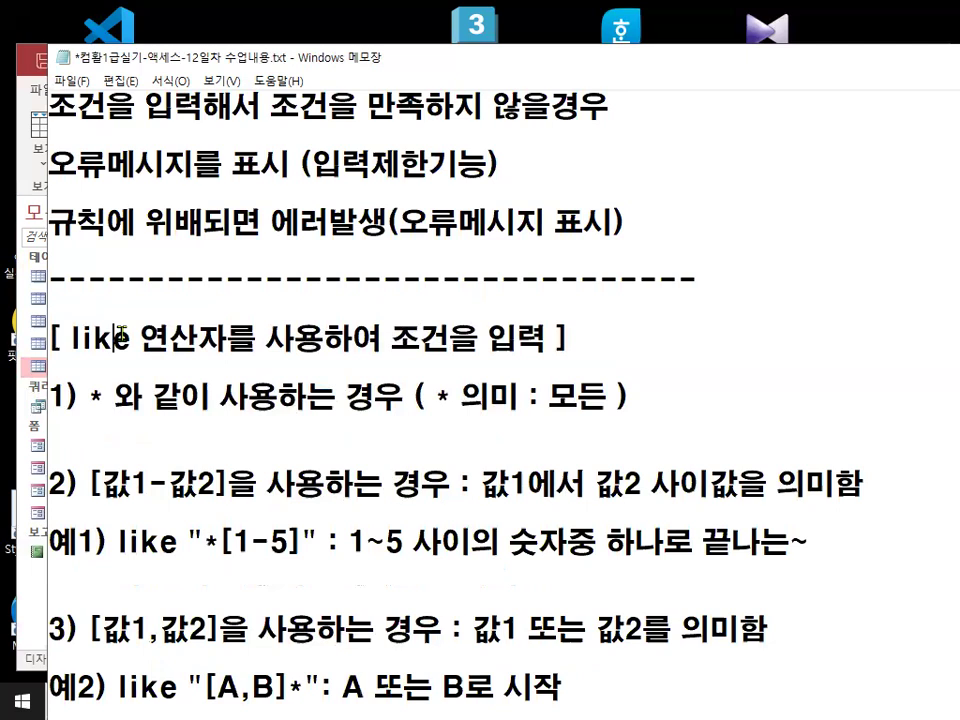
drag(139, 340, 258, 340)
drag(88, 397, 278, 396)
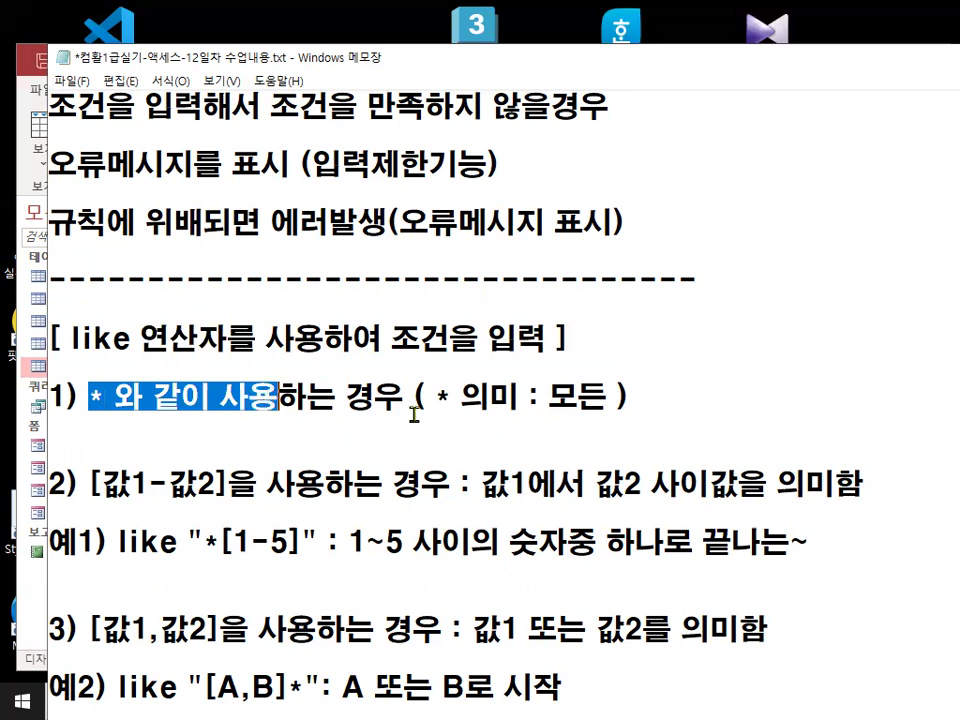
drag(438, 397, 606, 397)
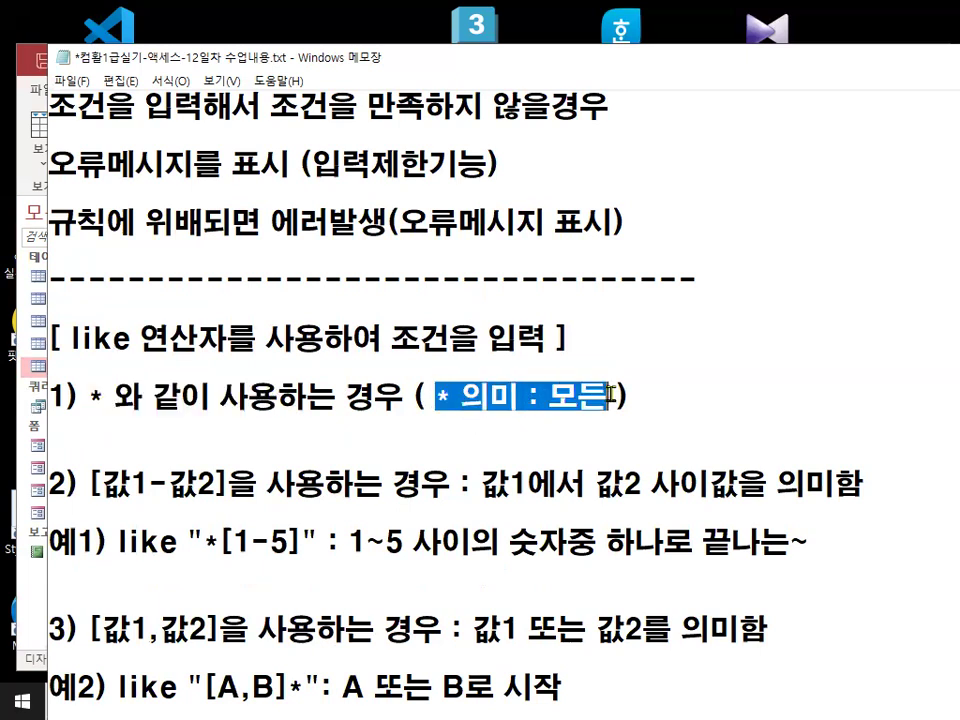
- Insert blank lines below item 1) of the like operator section and write 가로 시작하는 directly beneath it
click(354, 446)
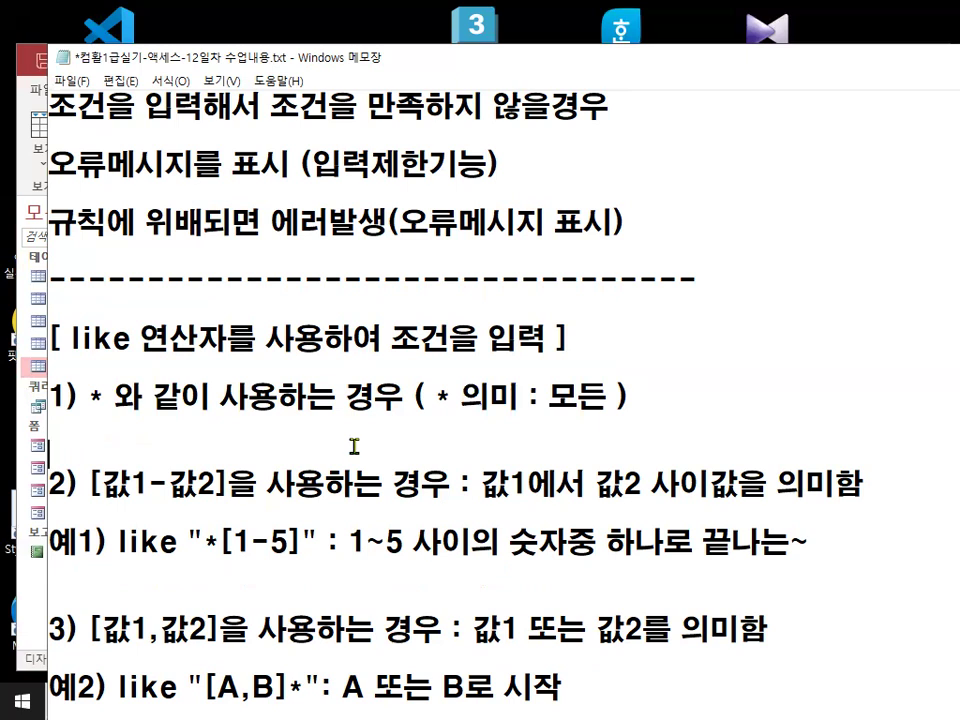
key(Return)
key(Return)
key(Return)
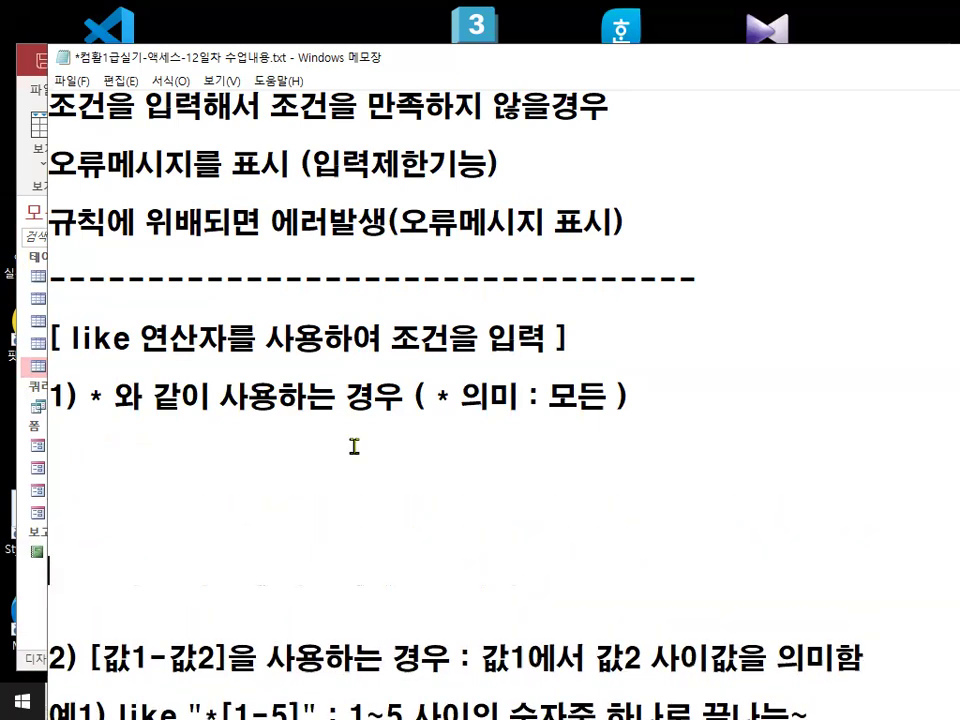
key(Up)
text(@로 시작하)
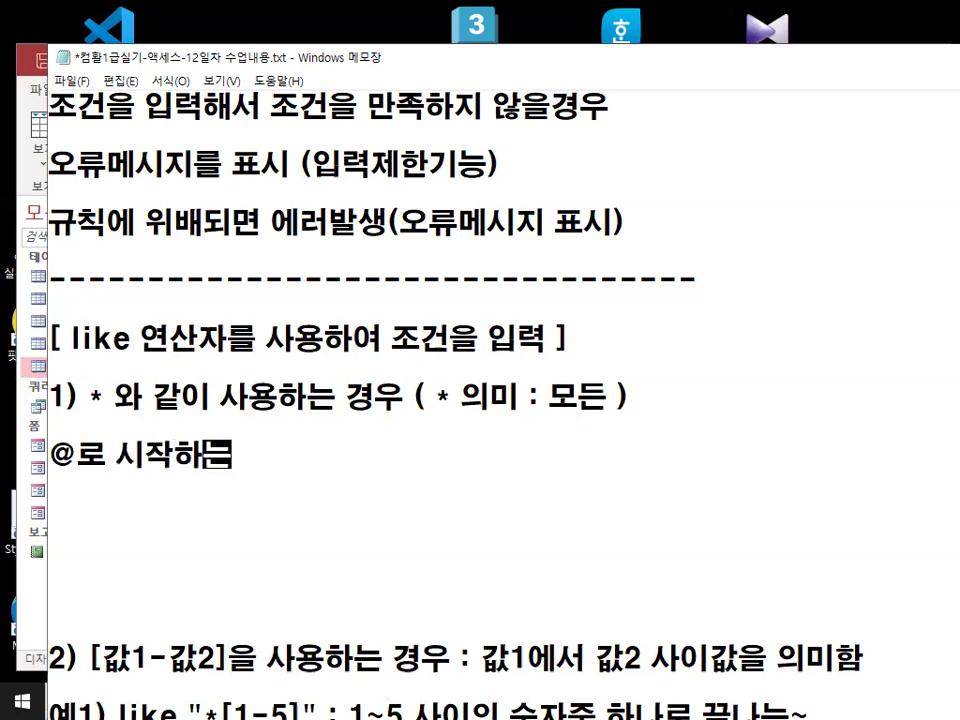
text(는)
key(Home)
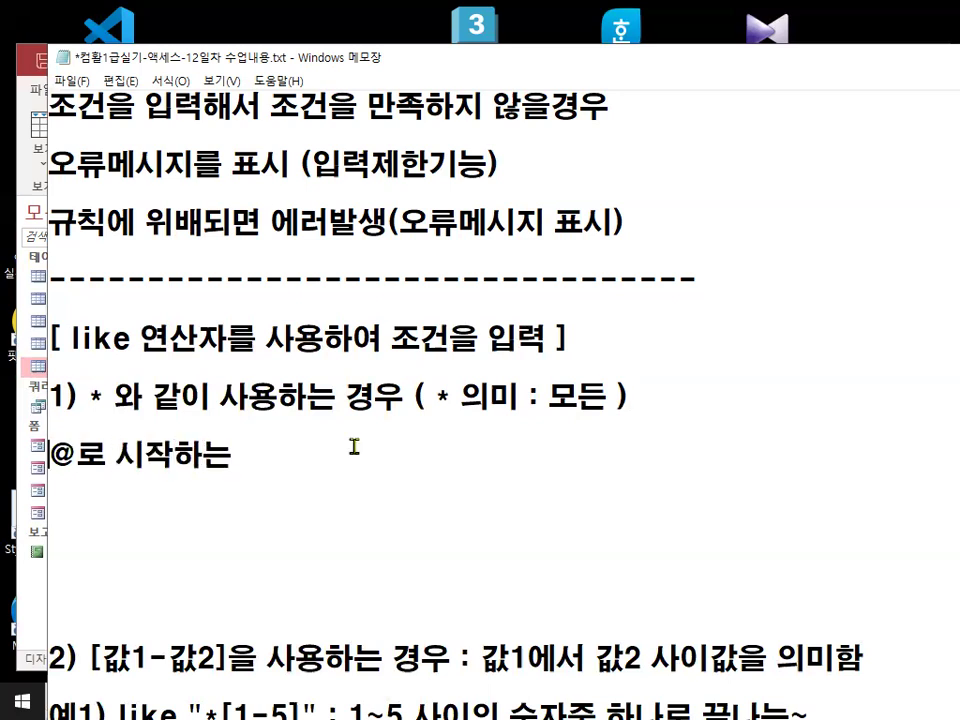
text(가)
key(Delete)
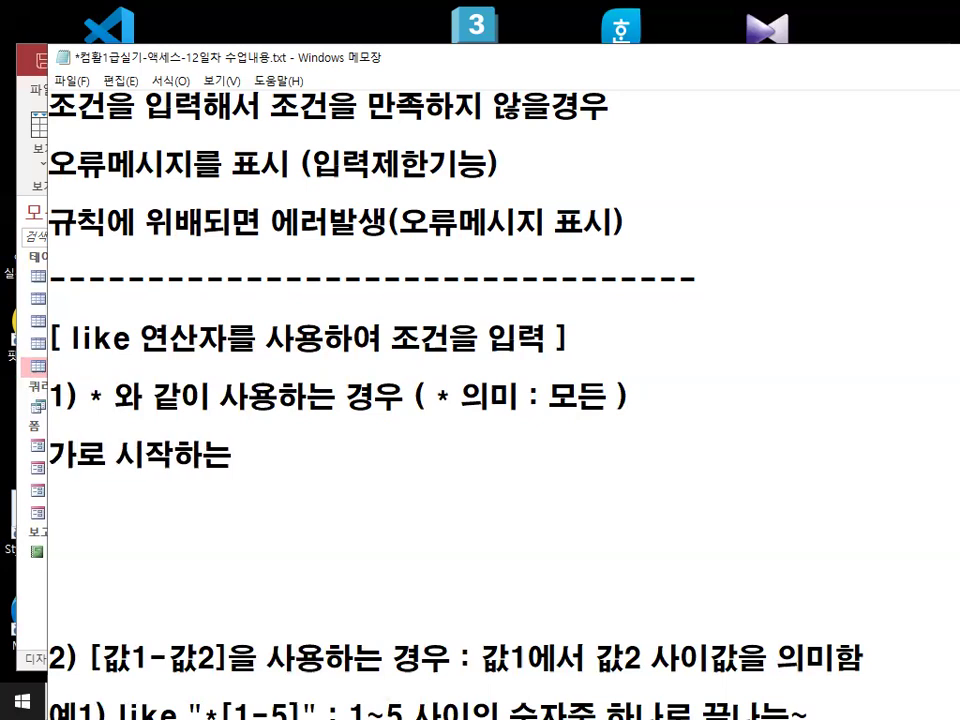
- Complete the 가로 시작하는 line with : like "가*" and prefix it with a dash
text(: like )
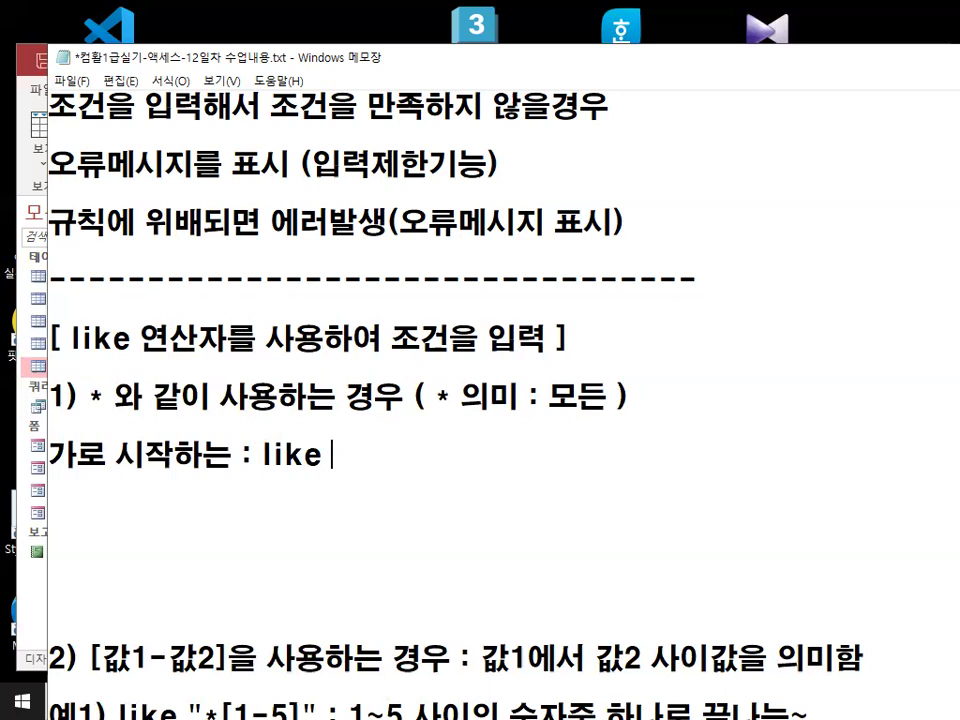
text("r)
key(BackSpace)
text(가)
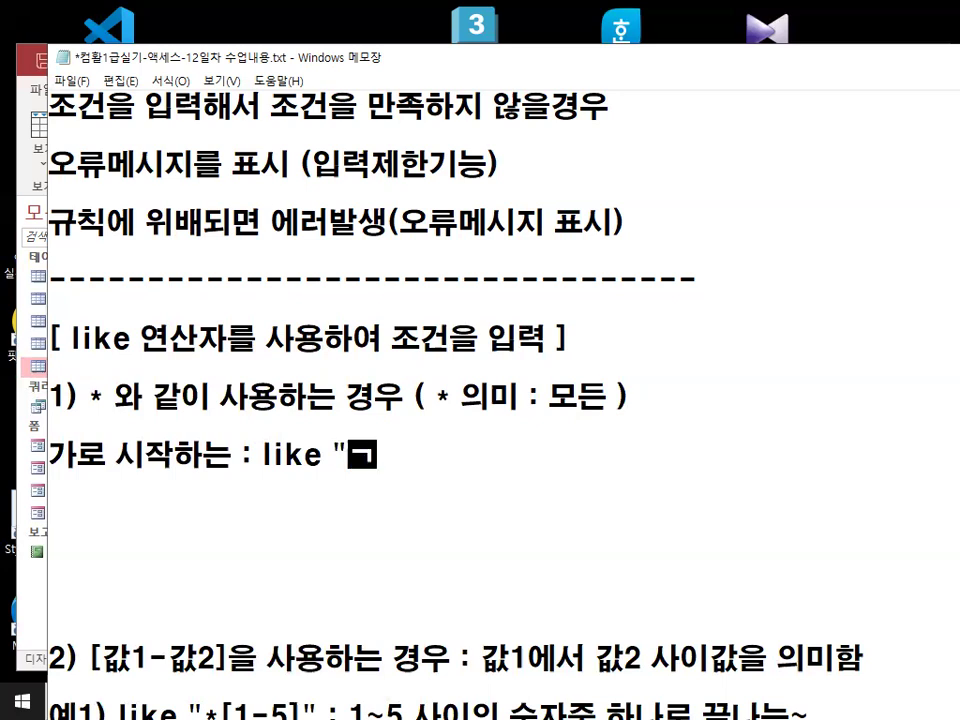
text(*")
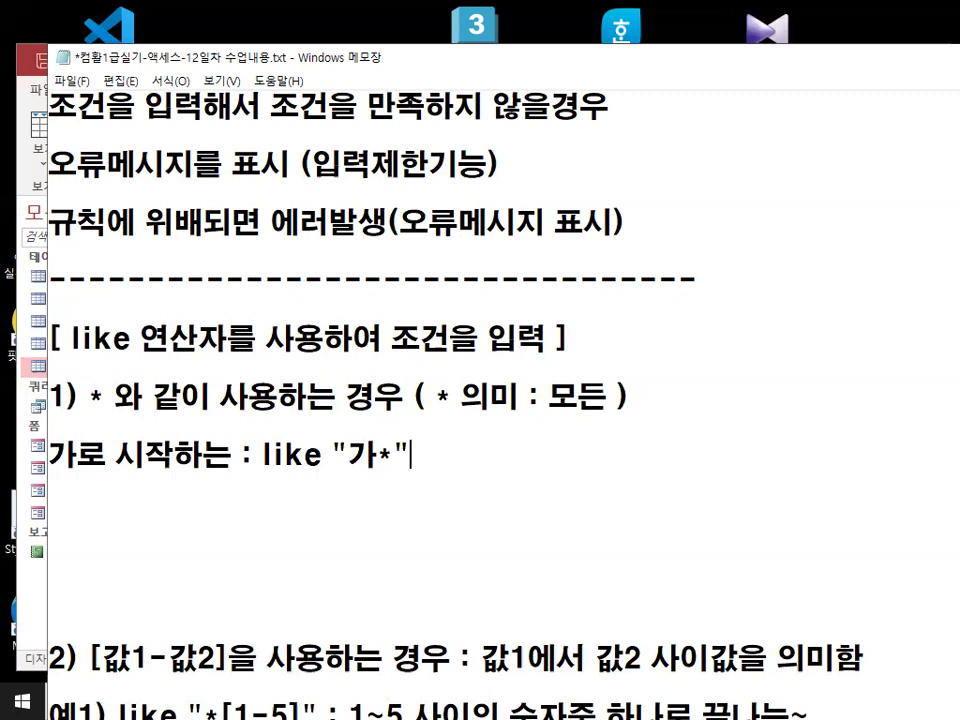
key(Return)
key(Up)
text(-)
- Add the example line - 가로 끝나는 : like "*가" below the 가로 시작하는 line
key(Down)
key(Down)
text(- 가로 )
text(끝나느)
text( : )
text(like )
text(")
text(*)
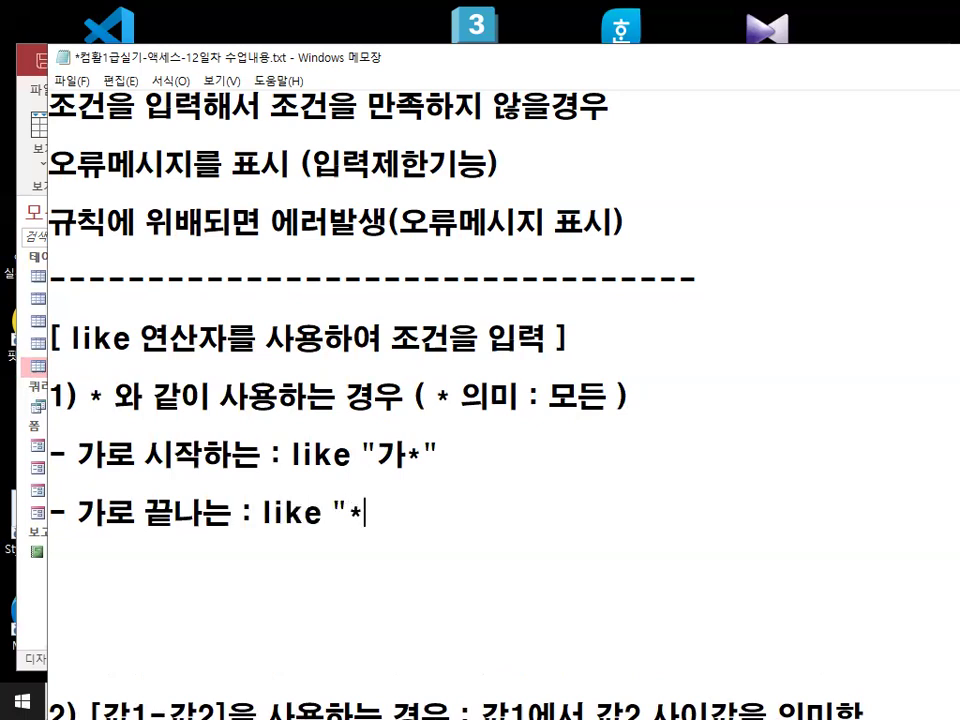
text(rk)
key(BackSpace)
key(BackSpace)
key(Hangul)
text(가)
key(BackSpace)
key(BackSpace)
text(가")
- Add a third example line, - 가를 포함하는 : like "*가*", below the 가로 끝나는 line
drag(89, 455, 91, 456)
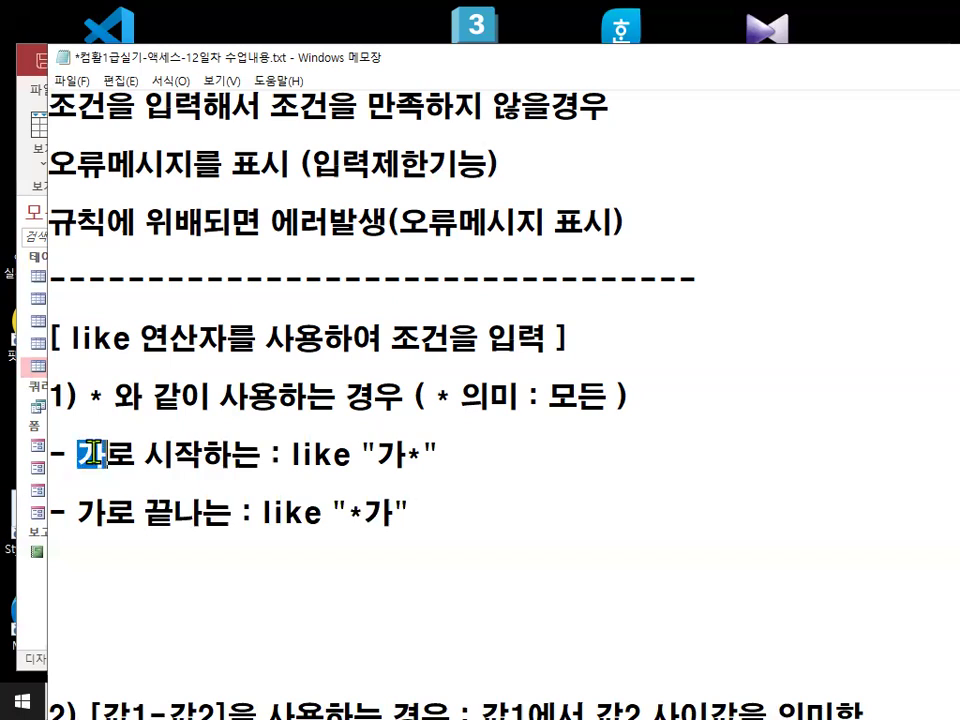
drag(80, 514, 100, 514)
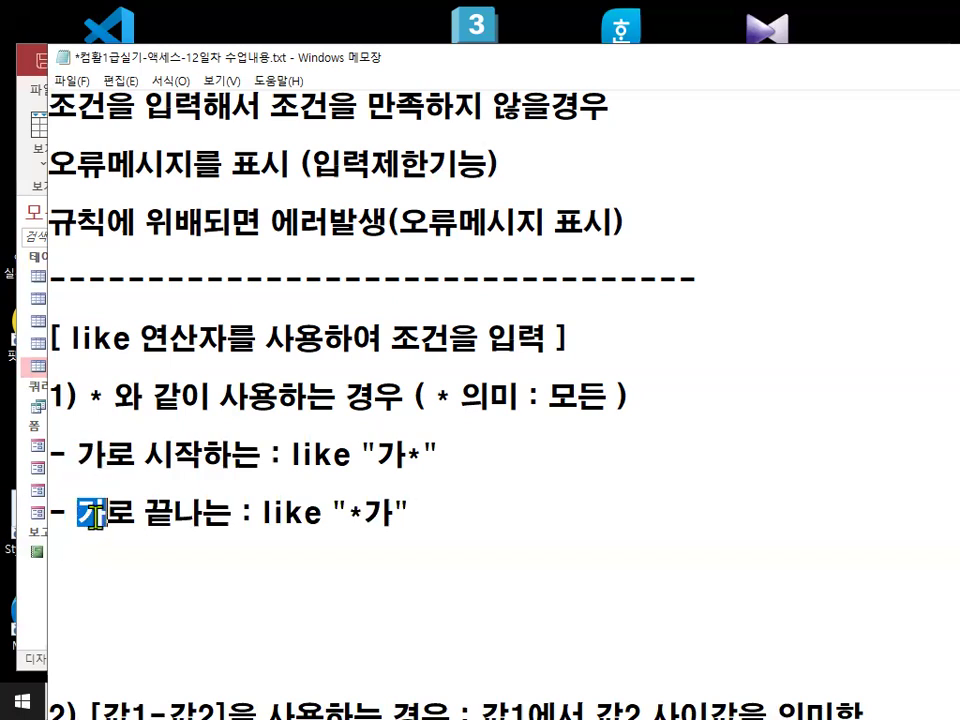
click(452, 512)
key(Return)
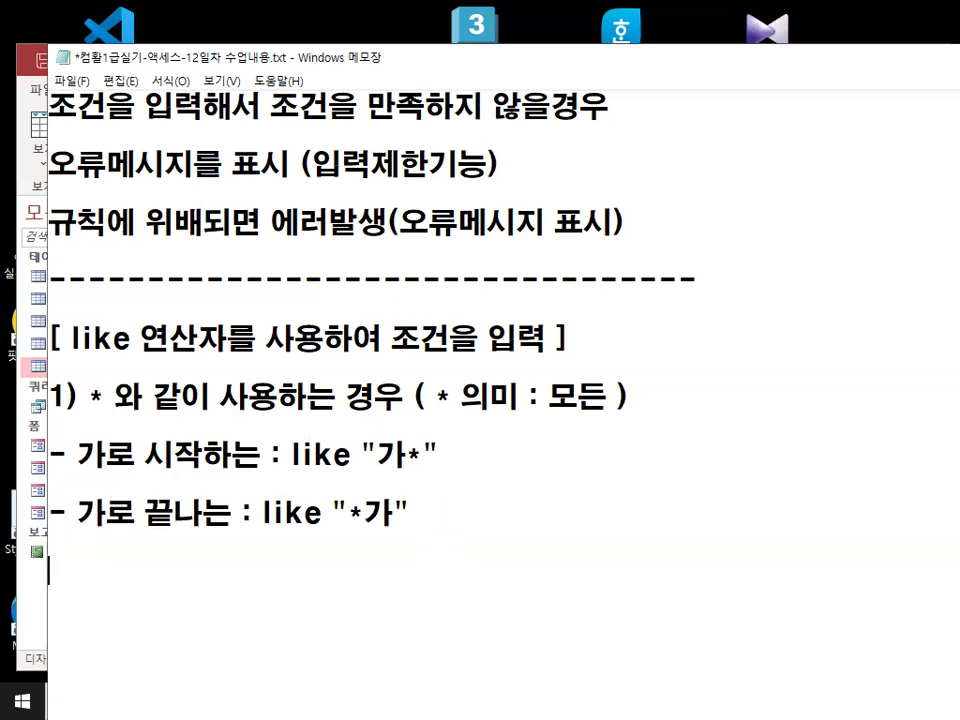
text(- ㄱ)
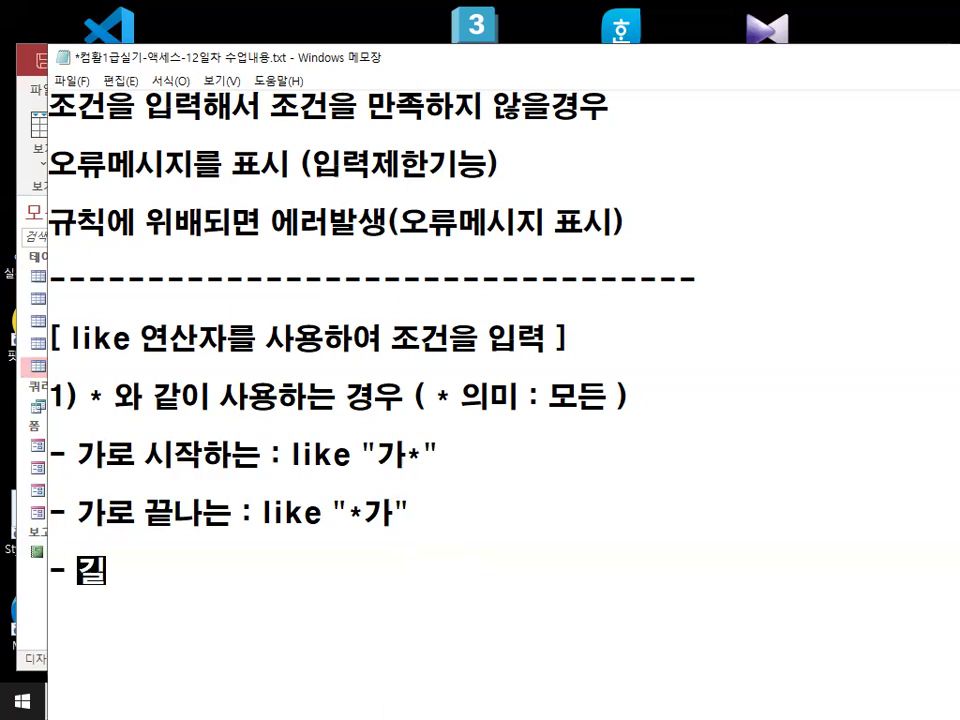
text(가를 포함하)
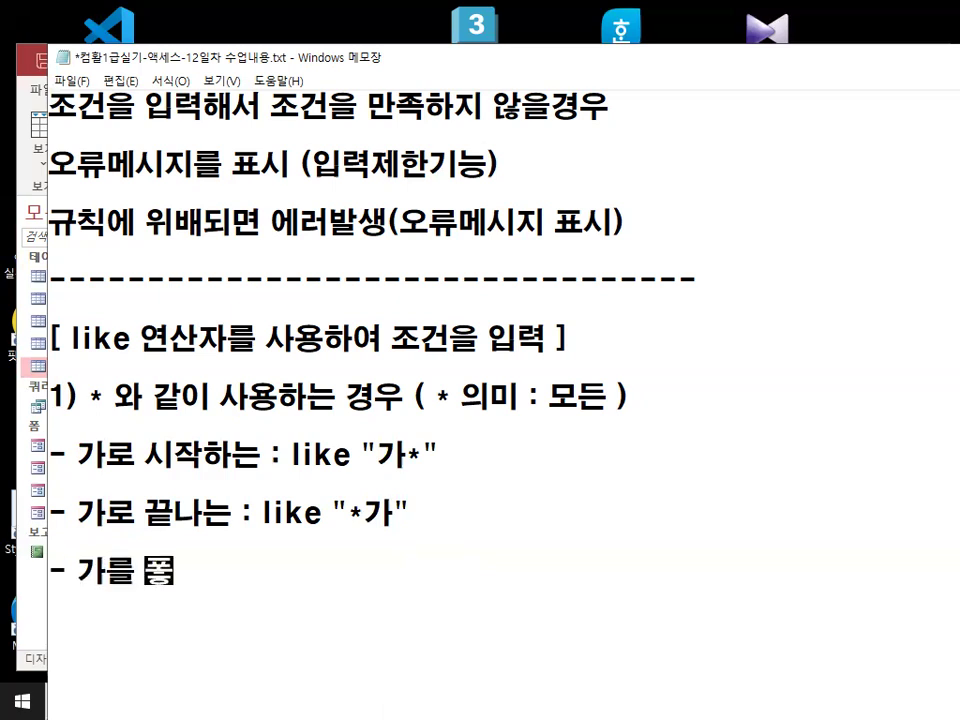
text(는 : )
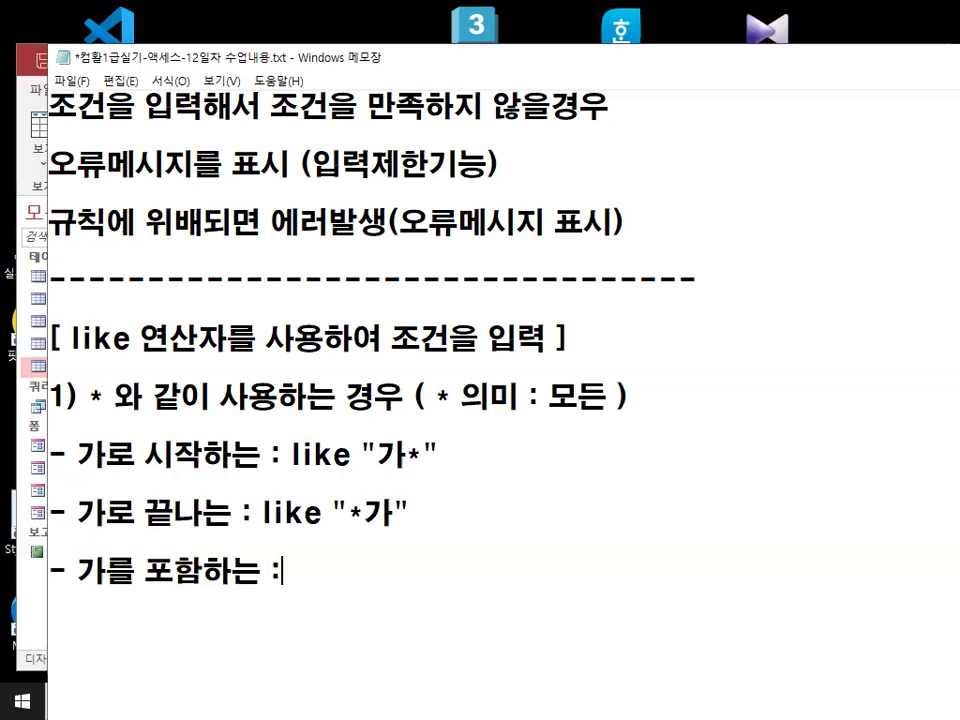
text(like )
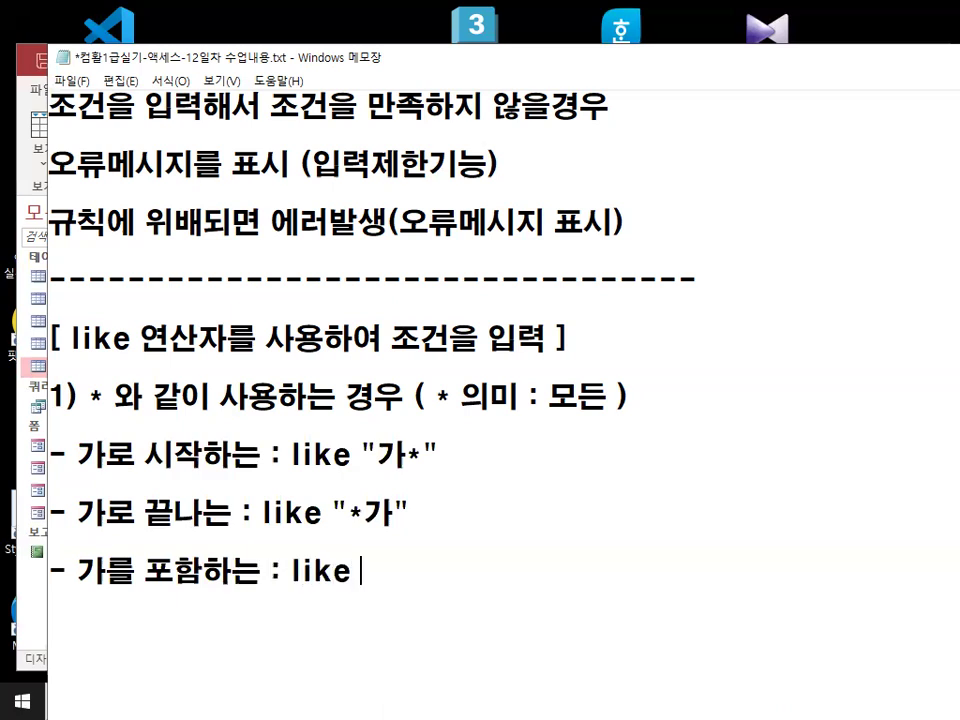
text("*가)
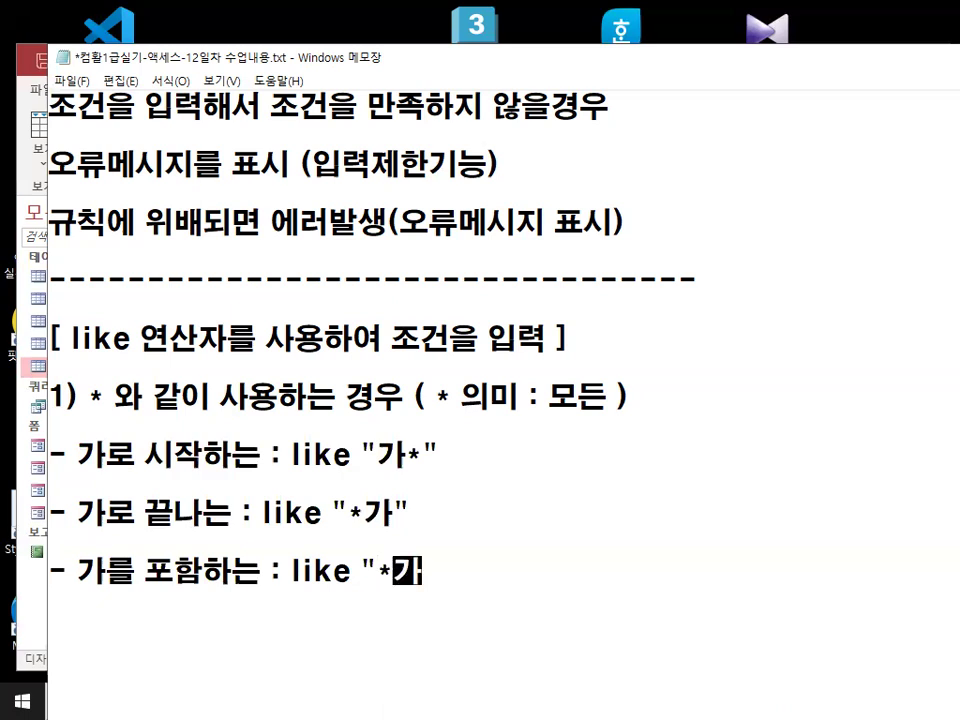
text(*")
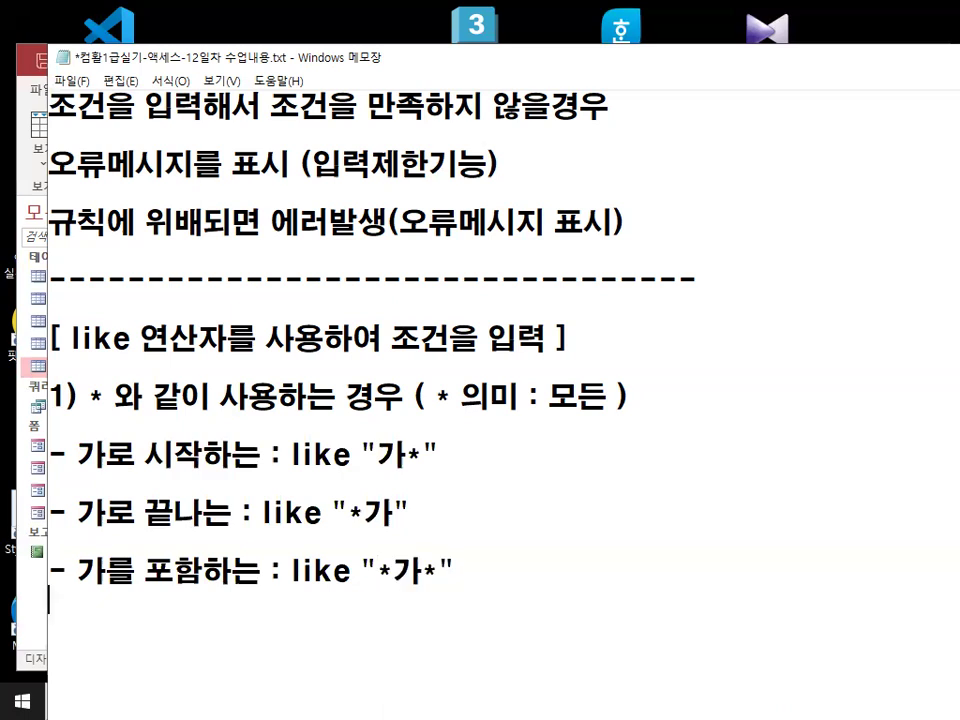
- Add the line -> *와 같이 입력한 데이터를 검색해주는 연산자 between the like operator heading and item 1)
key(Up)
key(Return)
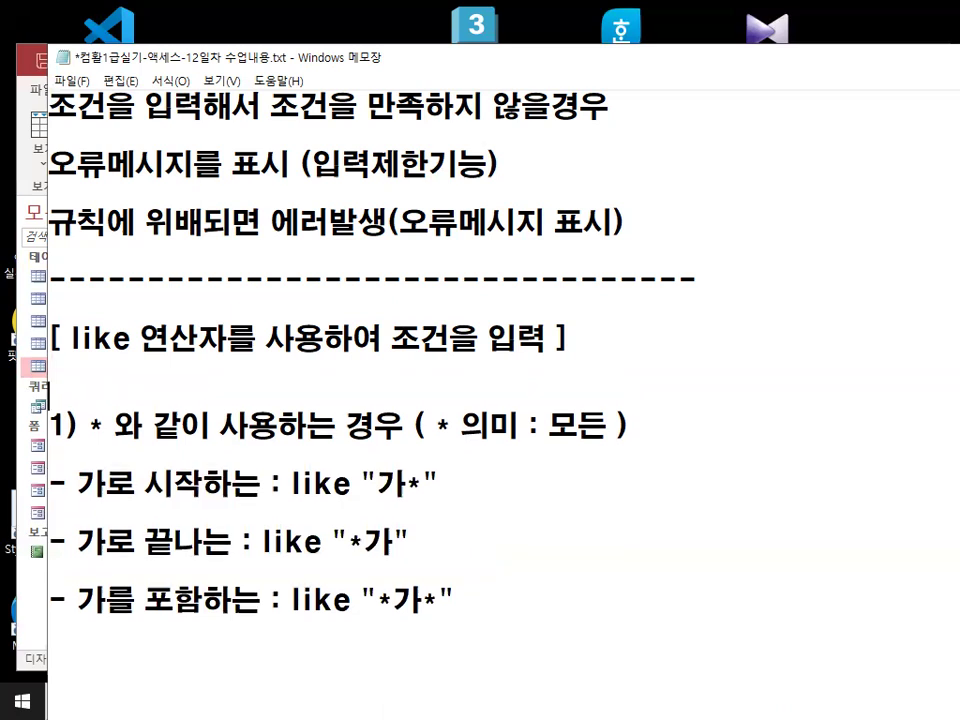
key(Up)
text(-)
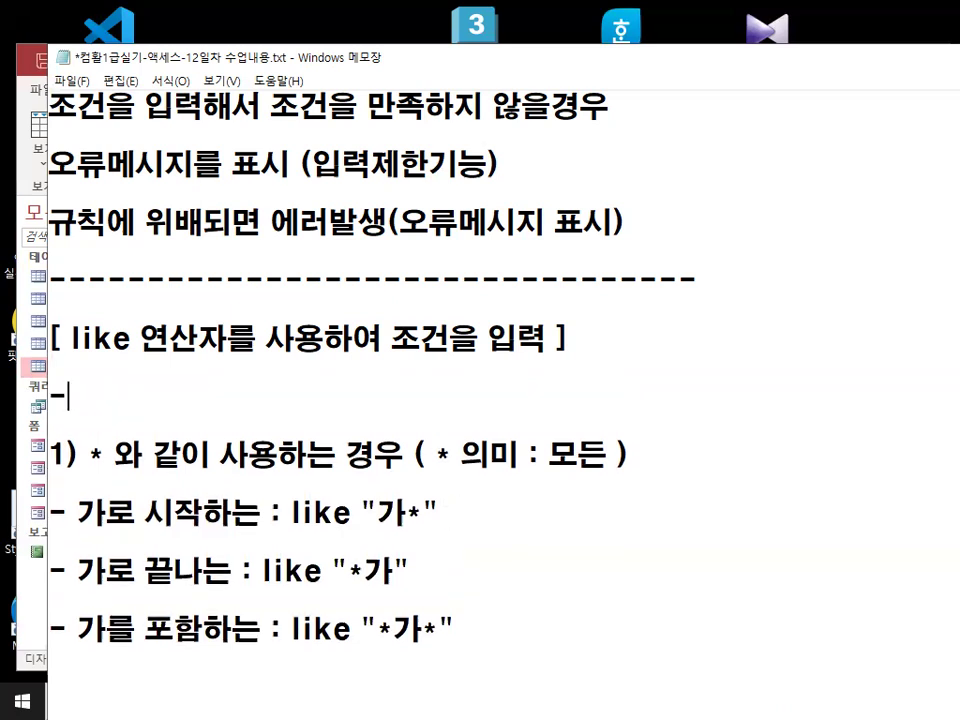
text(> *이)
key(BackSpace)
key(BackSpace)
text(어)
key(BackSpace)
key(BackSpace)
text(이)
key(BackSpace)
text(와 같이 입)
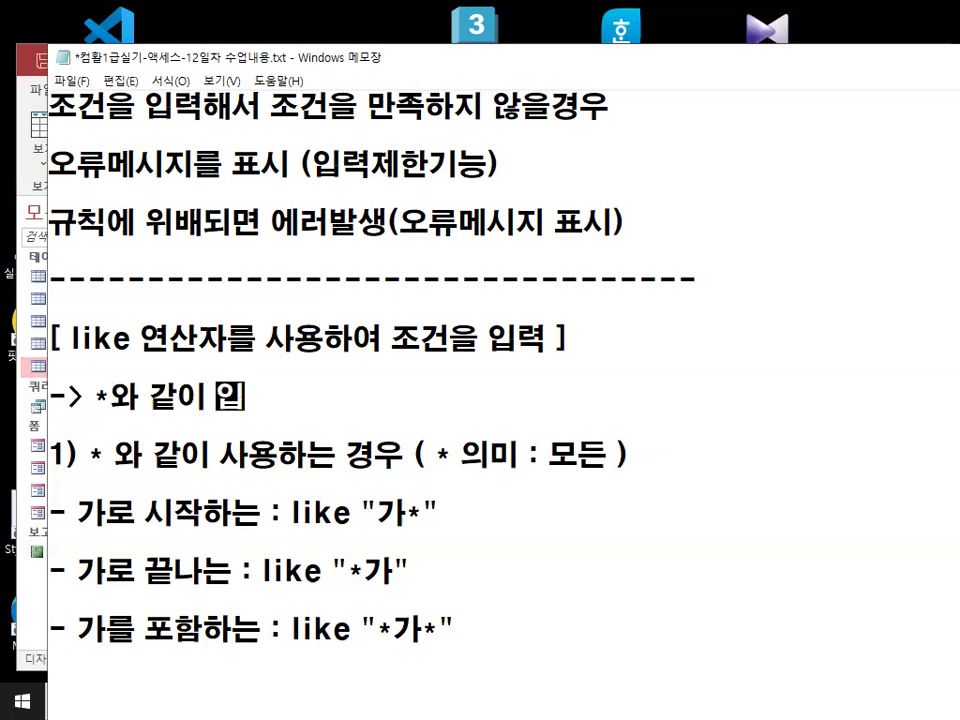
text(력한 )
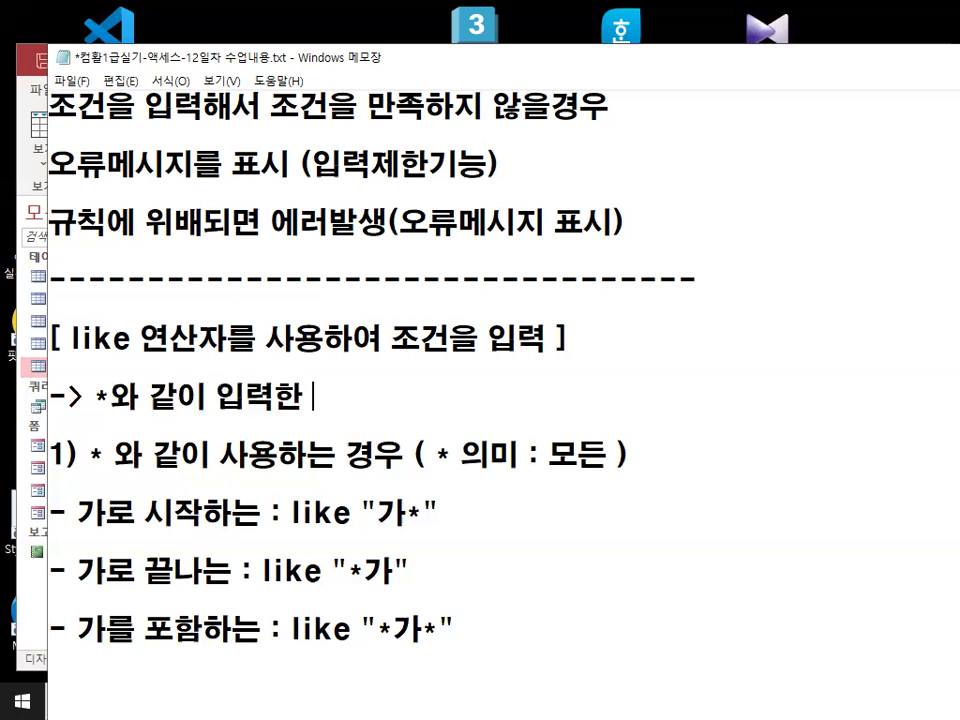
text(데이터를 검색)
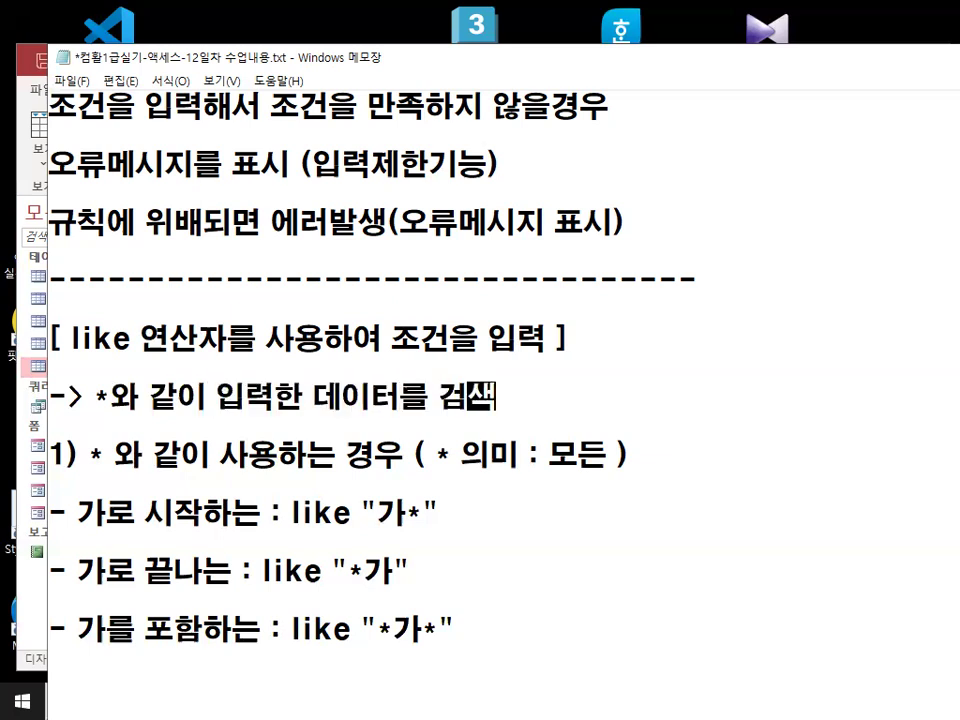
text(해주는 연사ㄴ자)
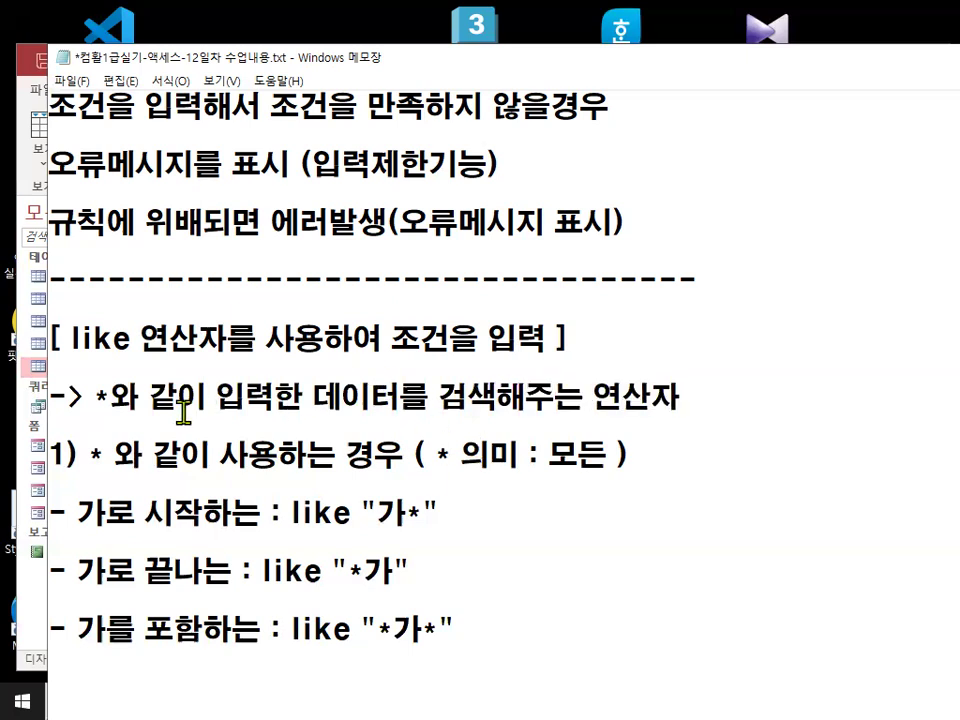
drag(99, 393, 177, 396)
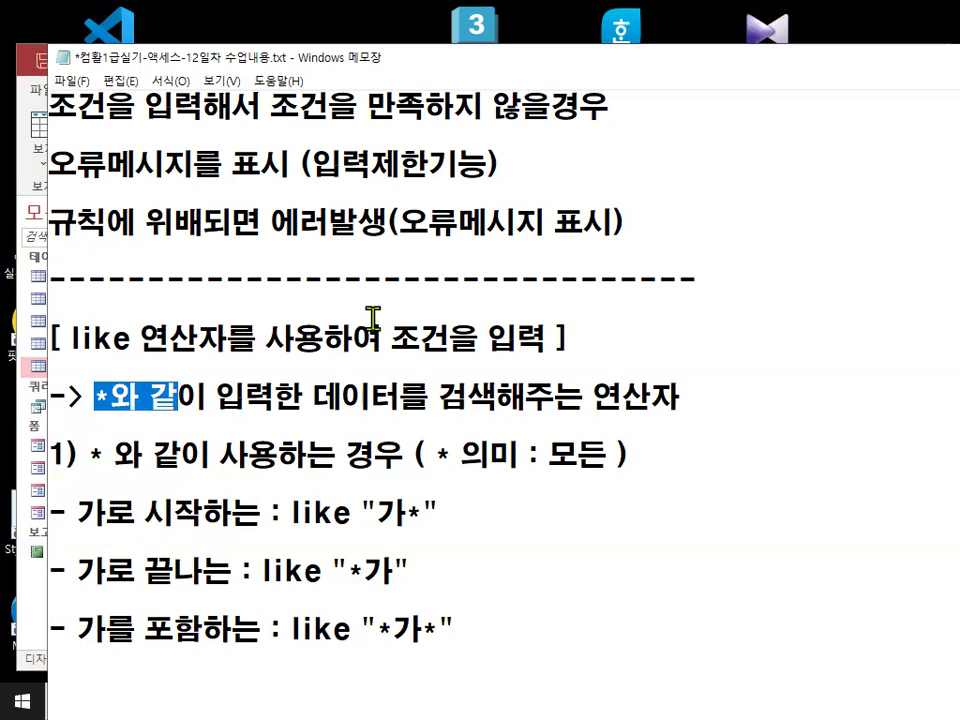
drag(314, 397, 527, 390)
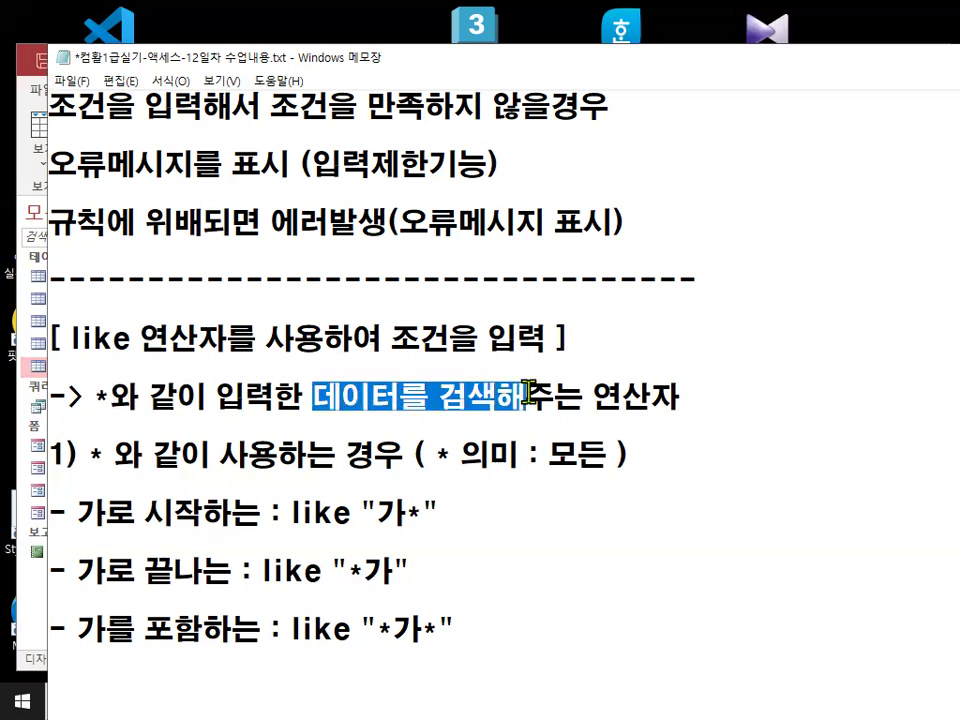
drag(80, 340, 124, 341)
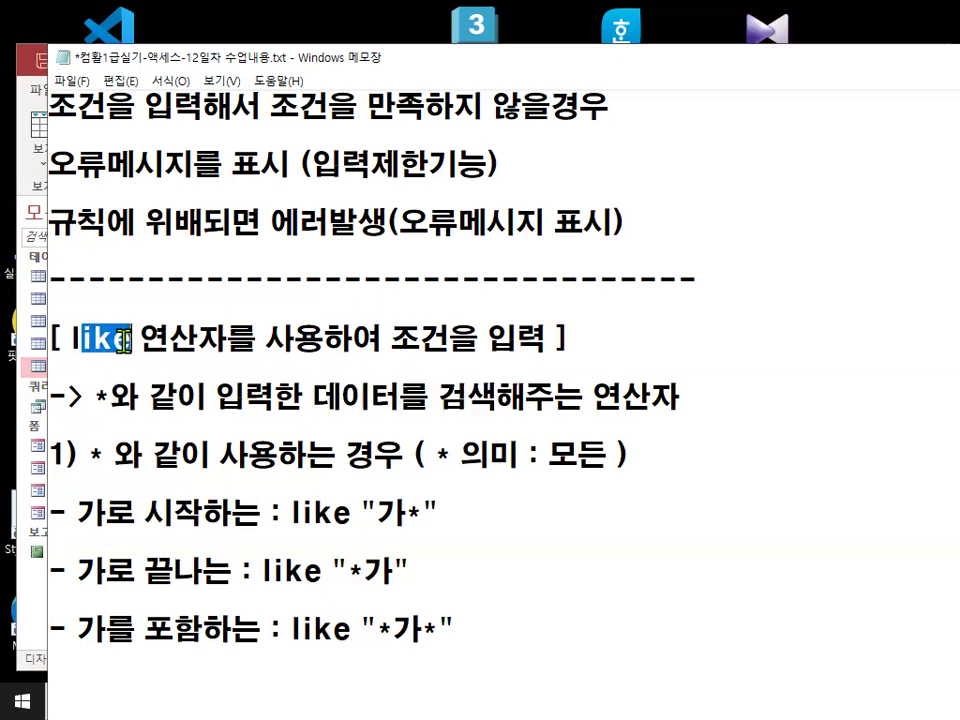
- Complete the 유효성검사규칙 line under the 4번문항 E-Mail 필드 note with like "*@*"
scroll(298, 538, up, 3)
click(331, 338)
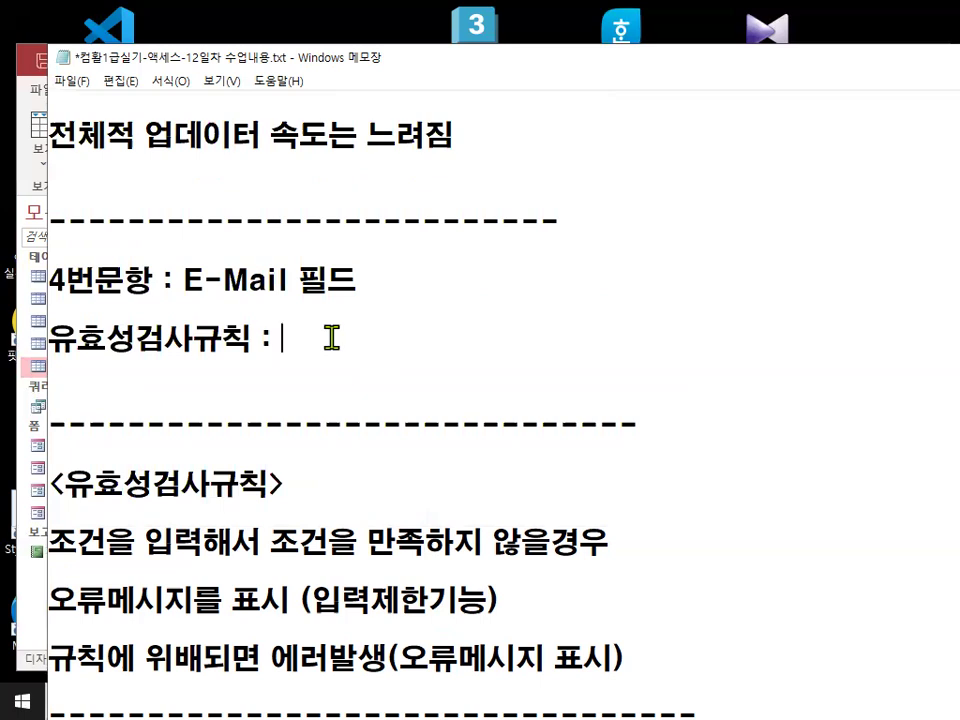
text(ㅣㅑㅏ)
key(BackSpace)
key(BackSpace)
key(BackSpace)
text(like )
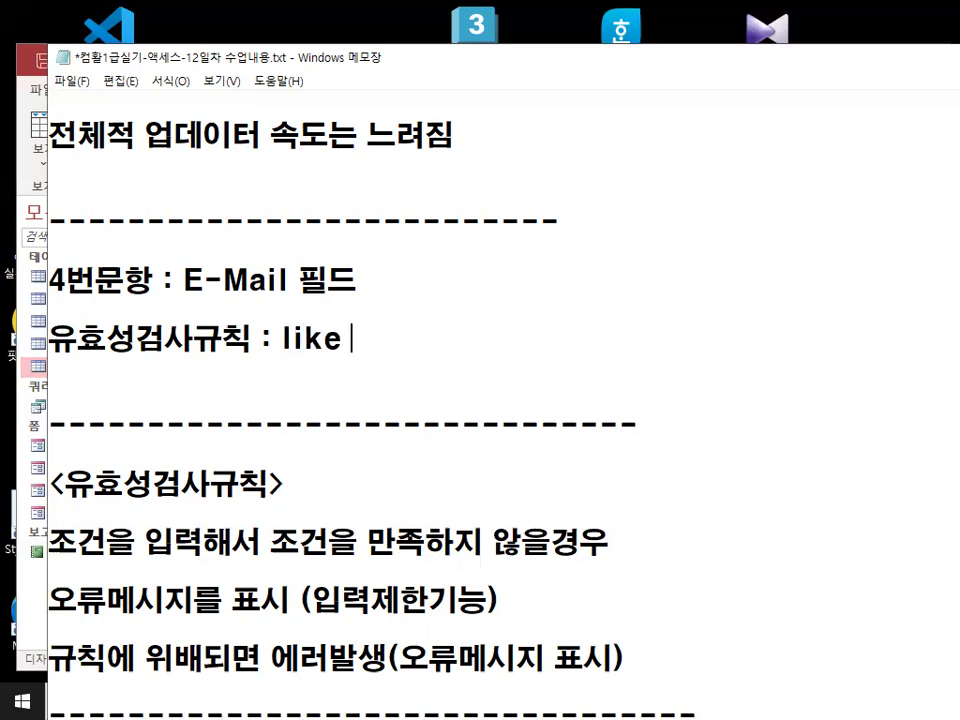
text("*@)
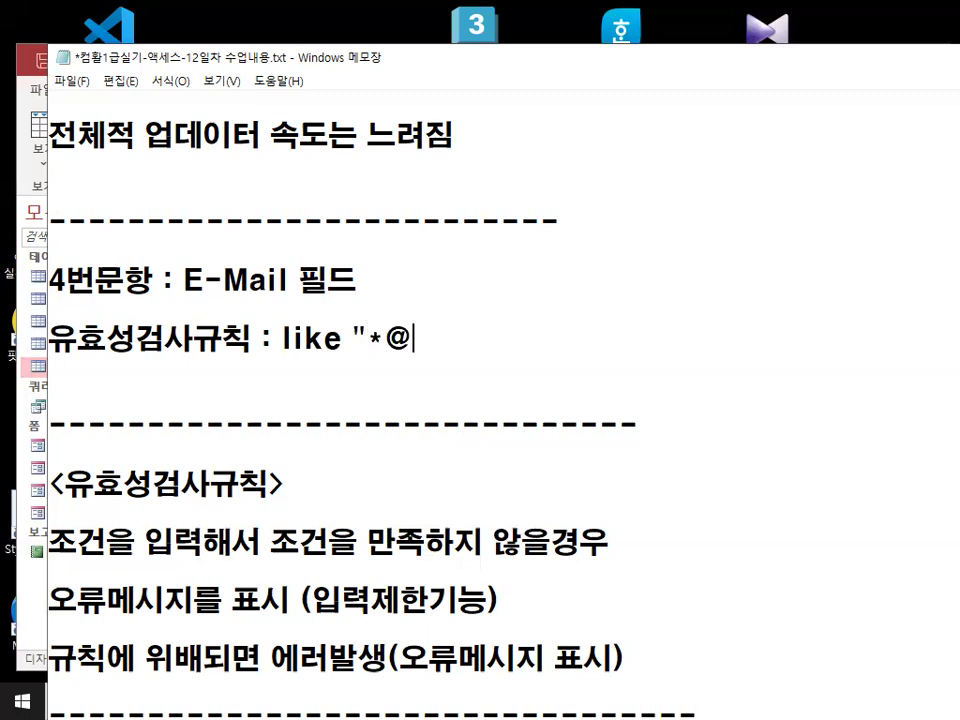
text(')
text(9)
key(BackSpace)
text(*")
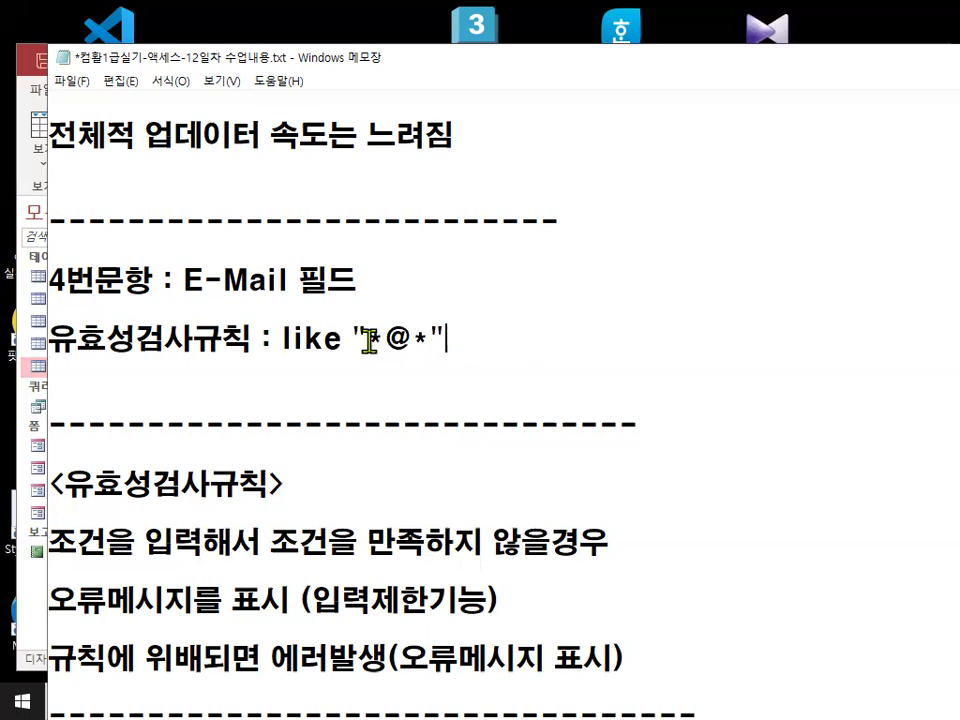
- Review the E-Mail validation rule in the notes against the like operator description and its three 가 examples
key(ctrl+2)
drag(372, 350, 415, 350)
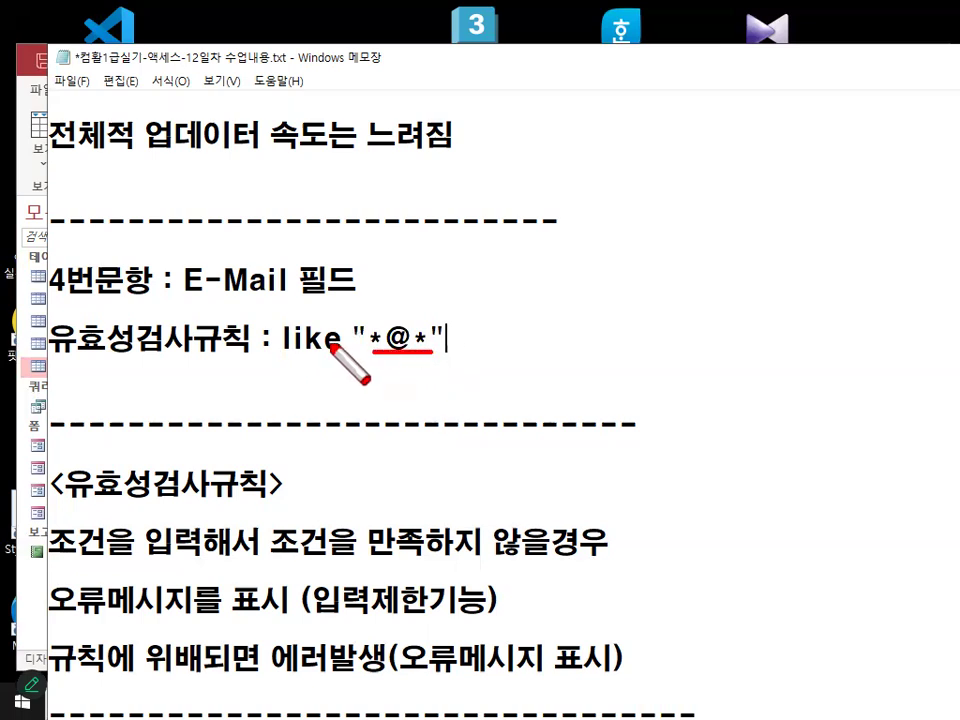
drag(278, 353, 456, 353)
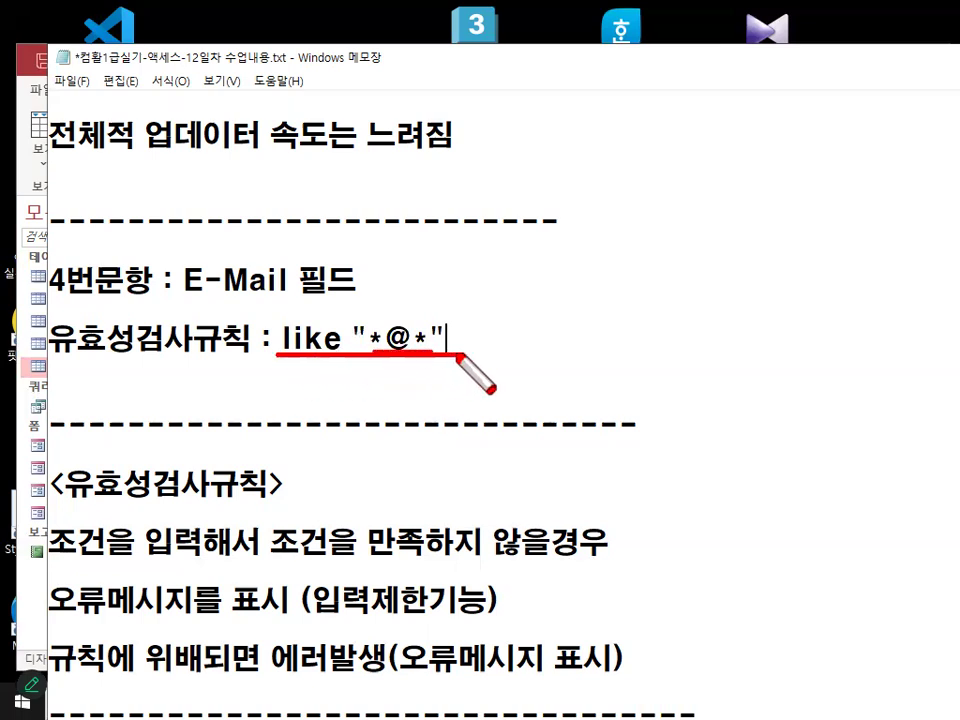
mouse_move(264, 357)
mouse_down()
mouse_move(343, 345)
mouse_move(335, 334)
mouse_up()
scroll(311, 564, down, 3)
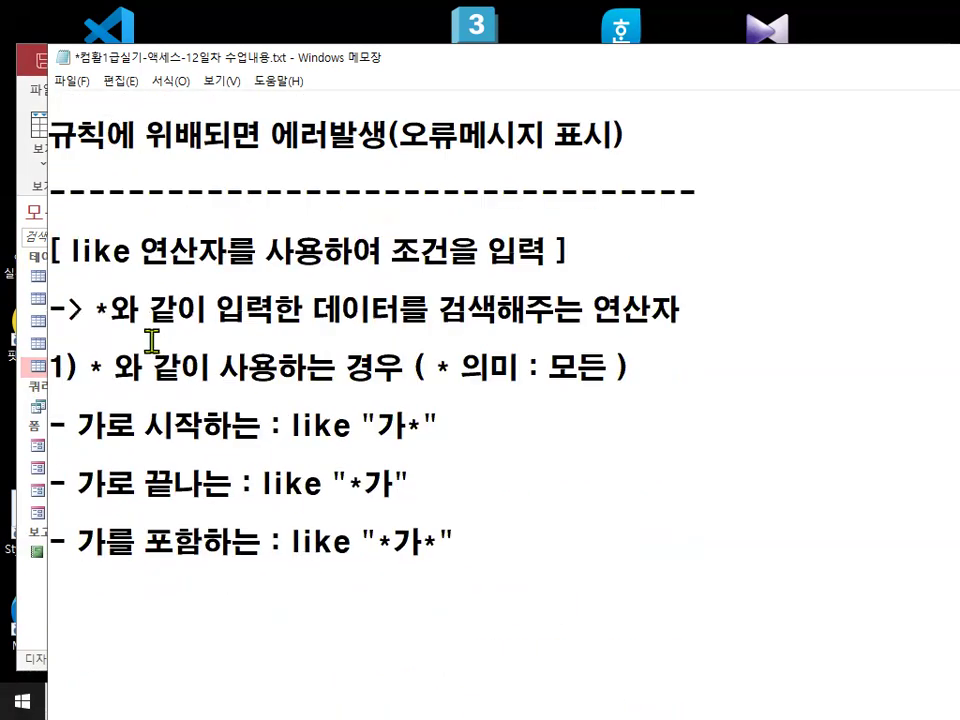
drag(112, 316, 677, 311)
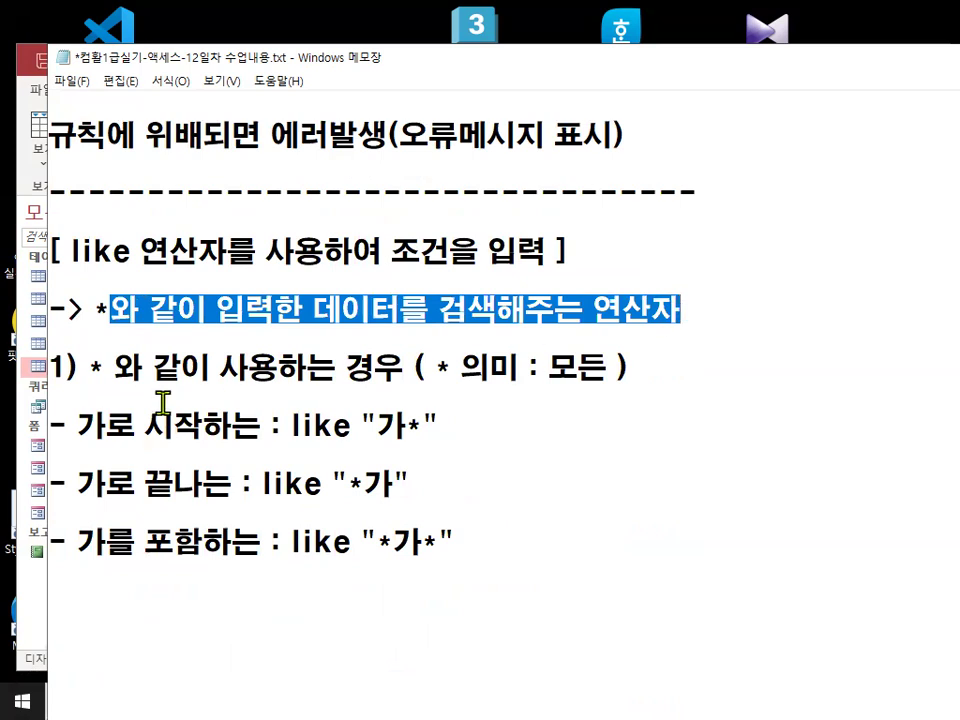
drag(118, 420, 364, 425)
drag(256, 485, 410, 485)
drag(291, 542, 455, 545)
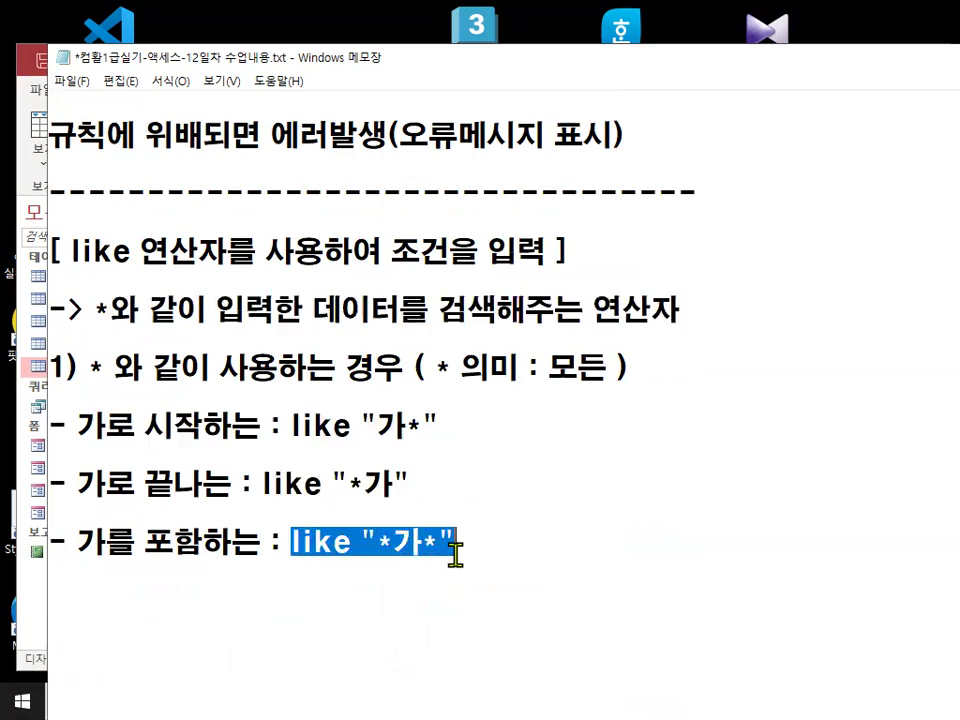
click(386, 524)
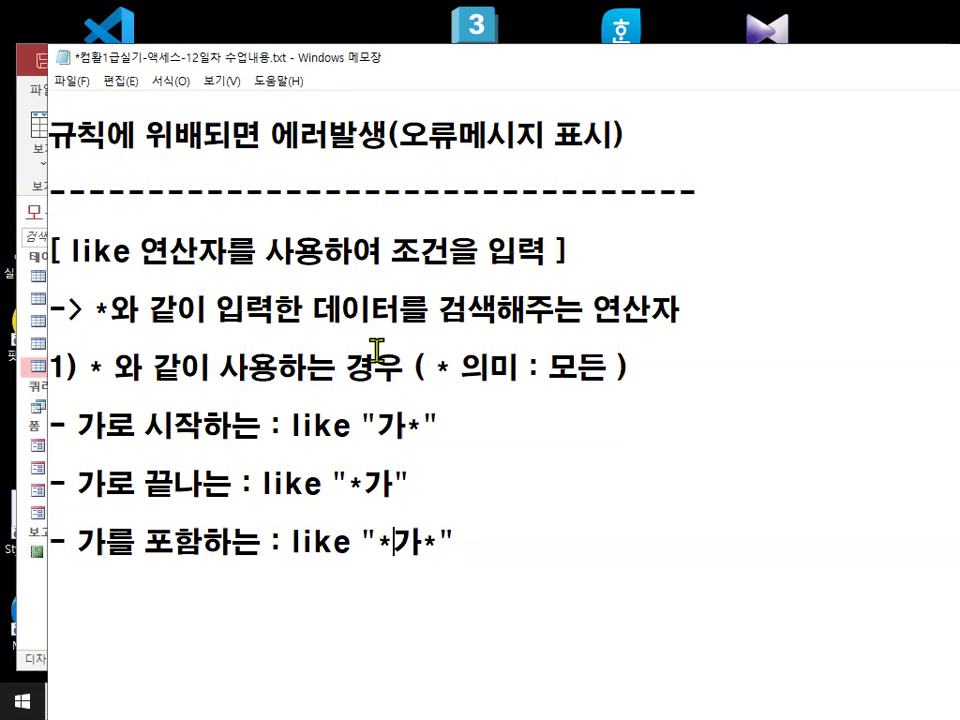
scroll(458, 503, up, 2)
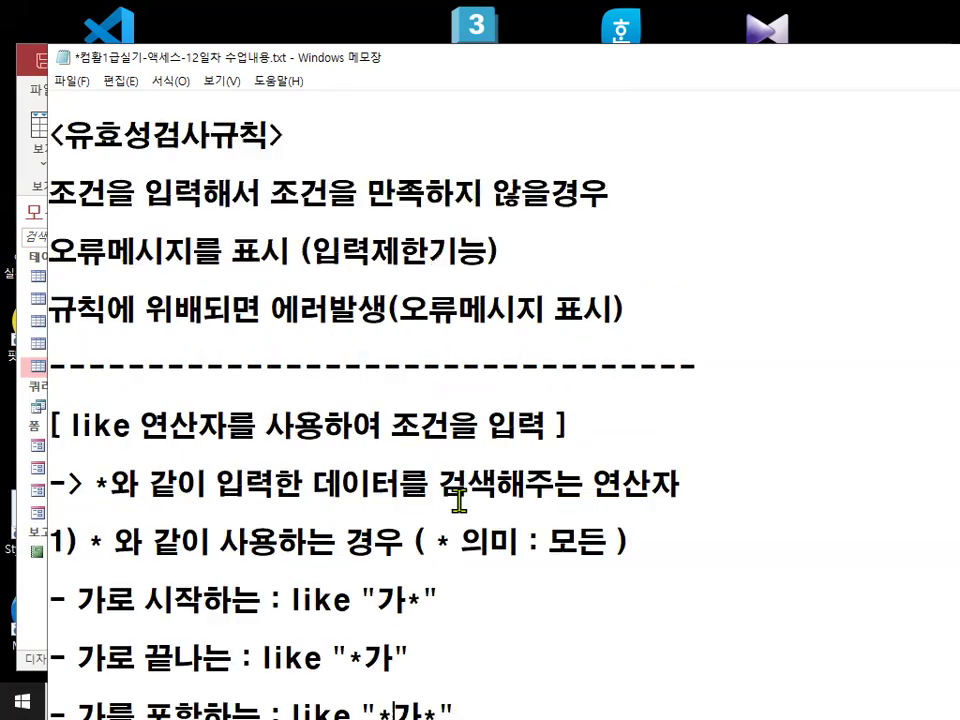
scroll(456, 499, down, 1)
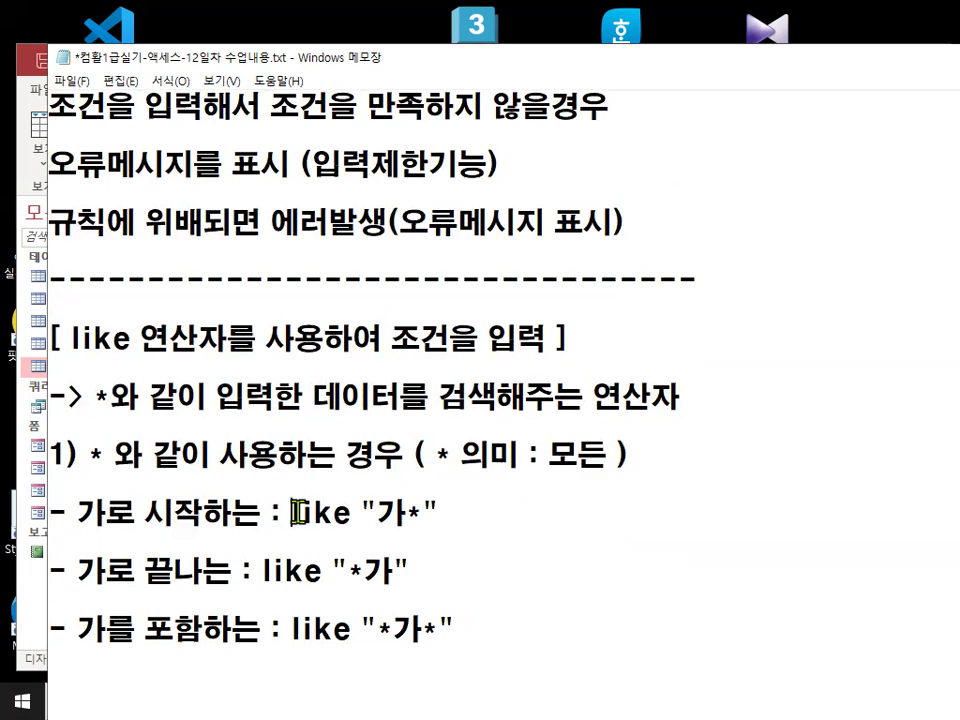
drag(292, 513, 441, 512)
scroll(514, 296, up, 3)
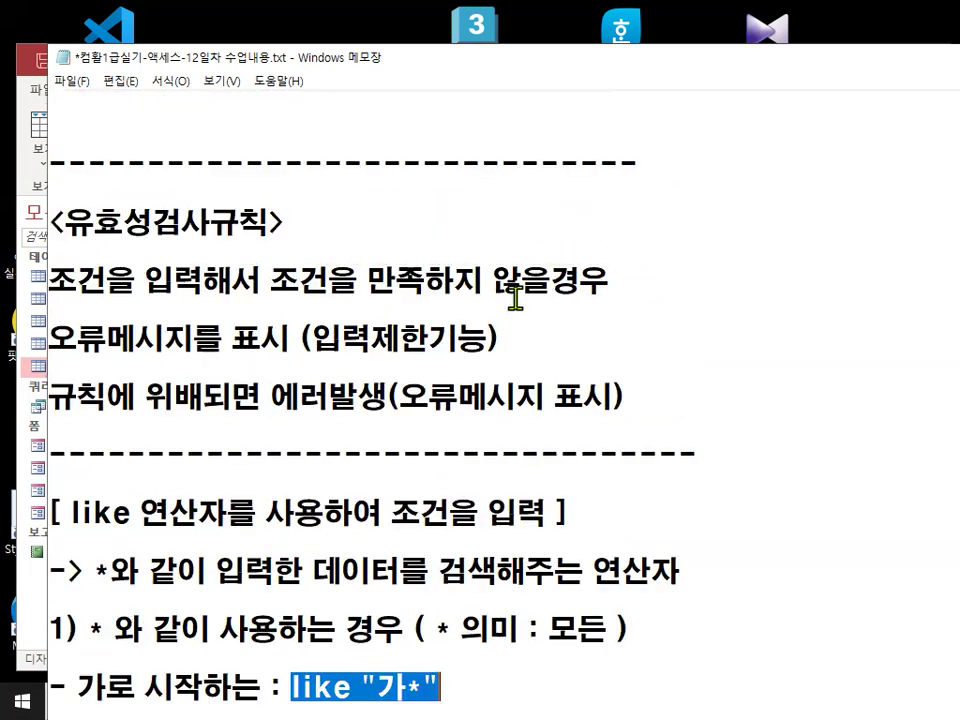
drag(284, 340, 485, 341)
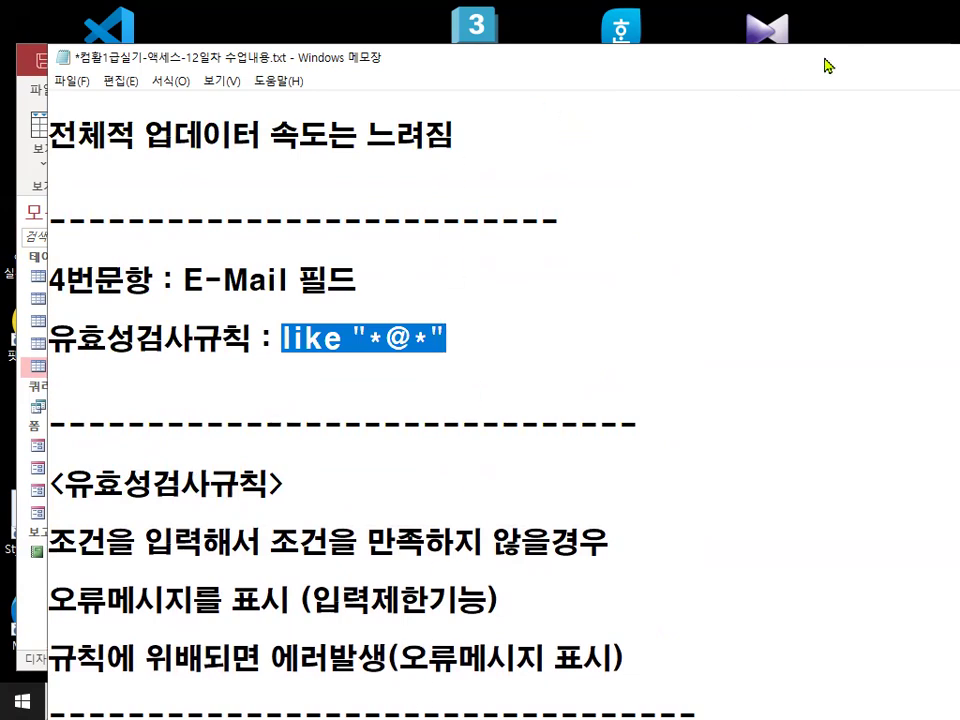
- Switch to Access and set the E-Mail field's validation rule in the 회원 table design to like "*@*"
drag(826, 66, 792, 111)
click(869, 93)
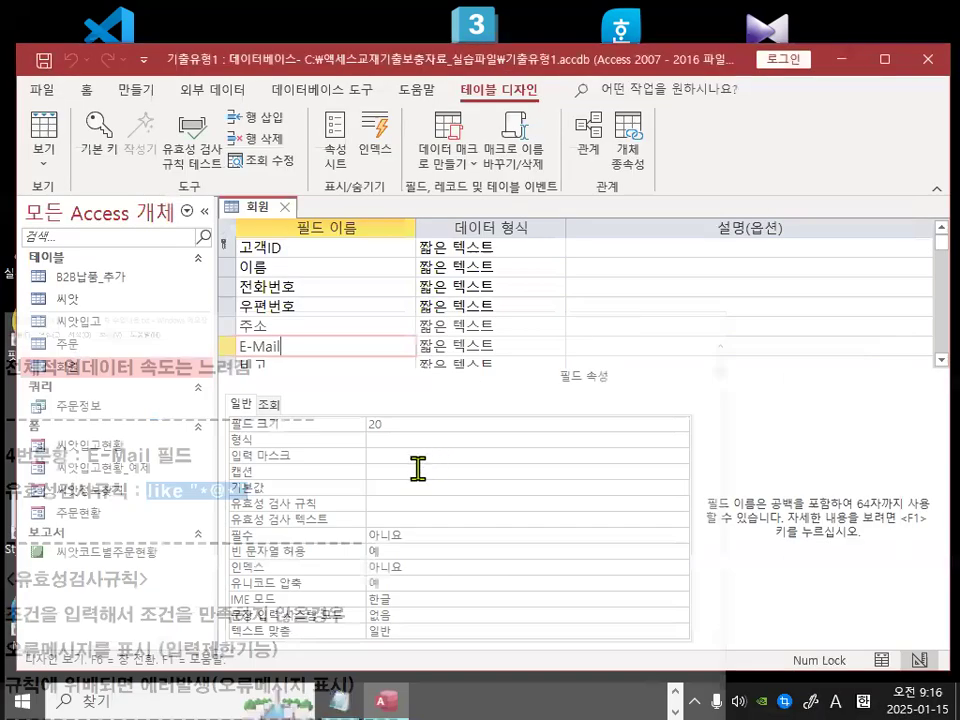
key(ctrl+1)
mouse_move(323, 515)
mouse_down()
mouse_move(231, 513)
mouse_move(330, 510)
mouse_up()
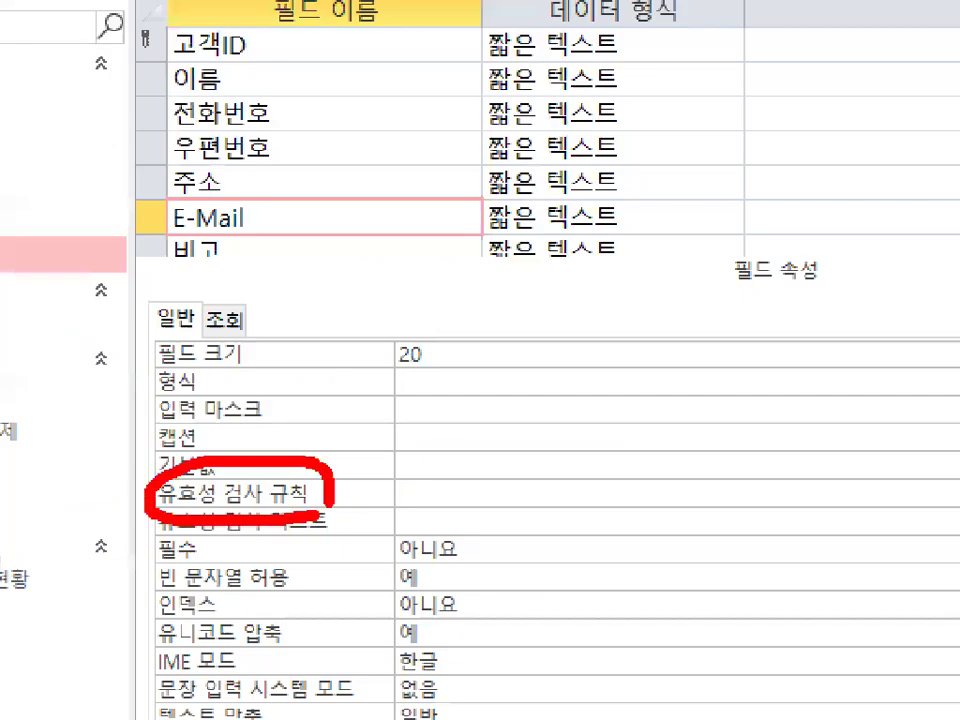
key(Escape)
click(451, 500)
text(like "*@*")
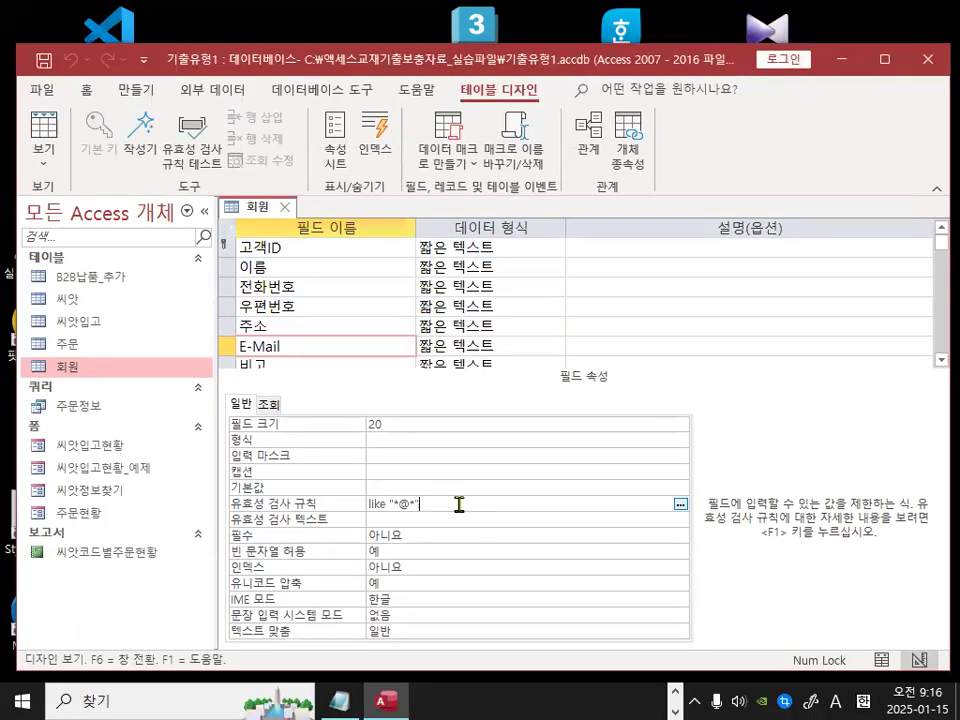
key(ctrl+1)
drag(410, 518, 420, 485)
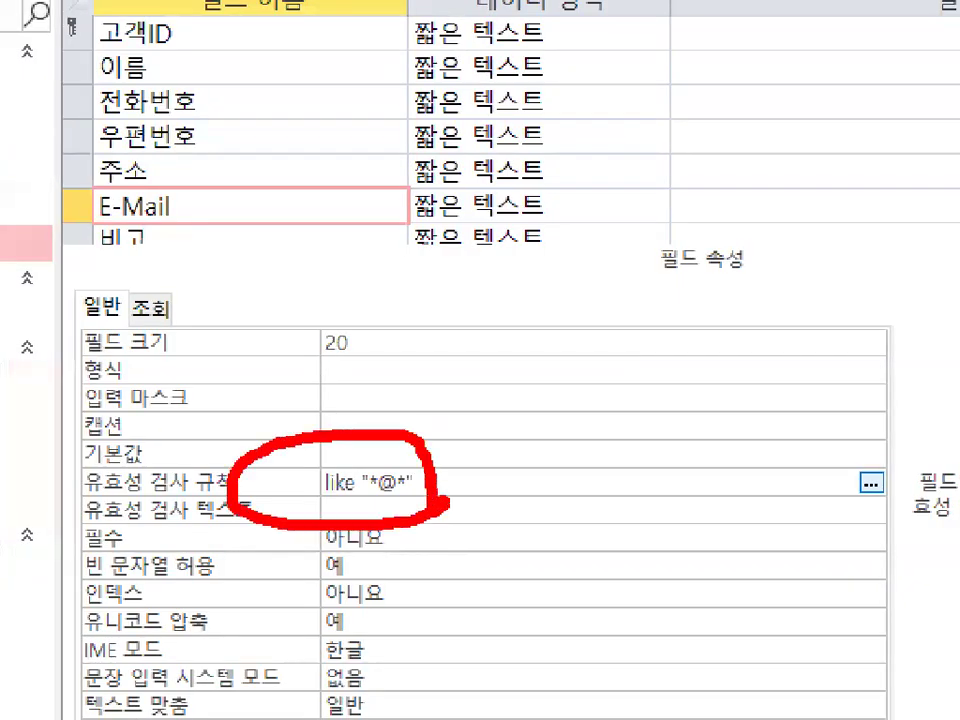
key(Escape)
- Bring back the Notepad class notes and resize and move the window so all of it fits on screen
key(alt+Tab)
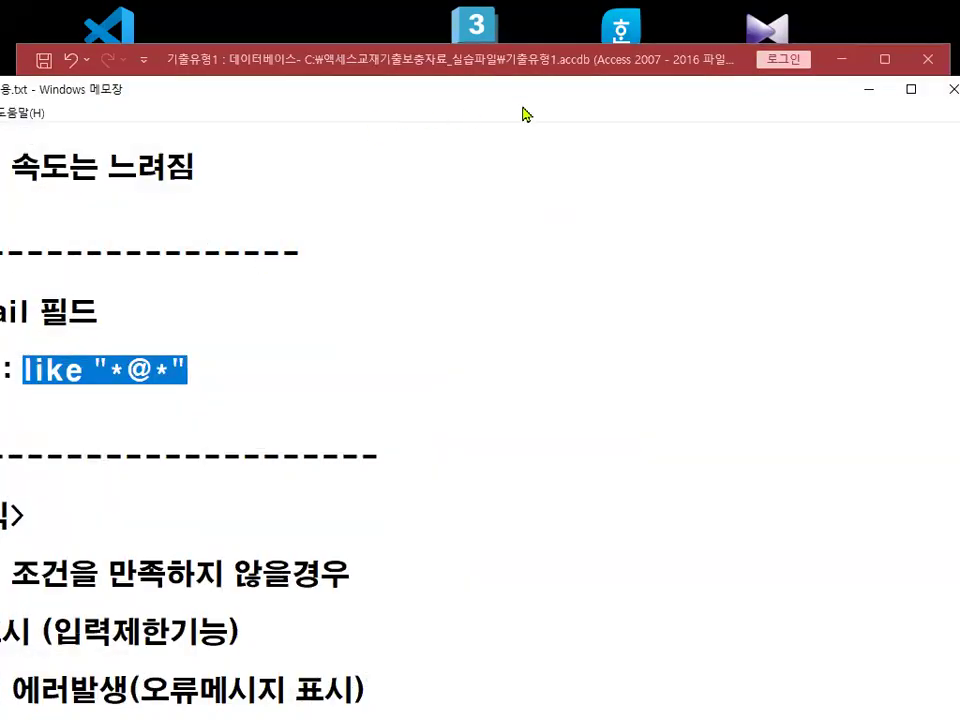
drag(508, 103, 216, 101)
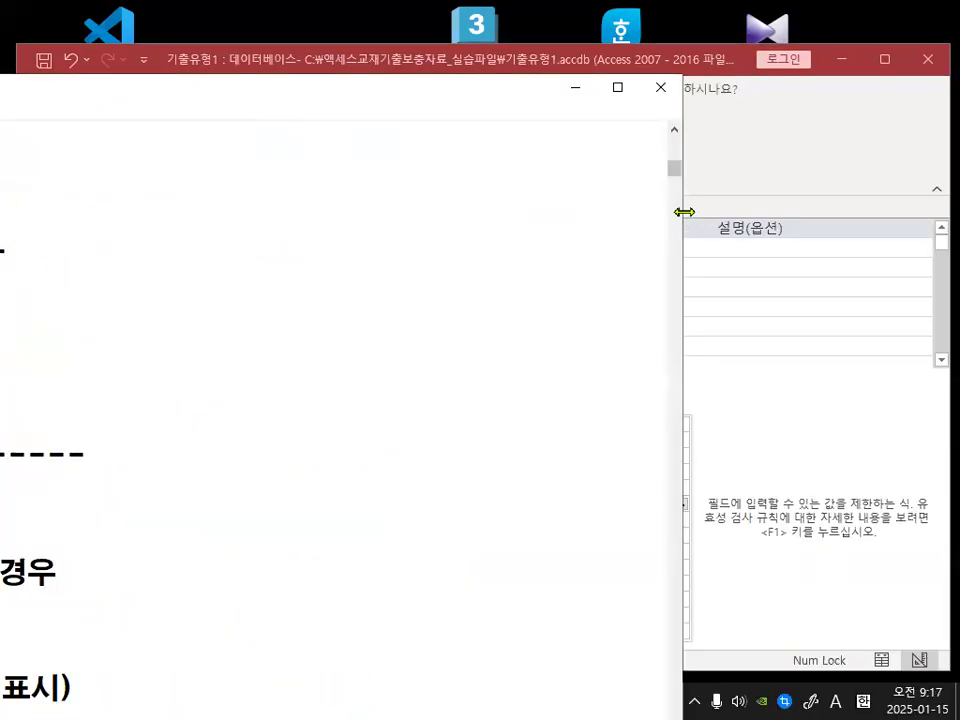
drag(210, 213, 208, 213)
drag(63, 99, 538, 33)
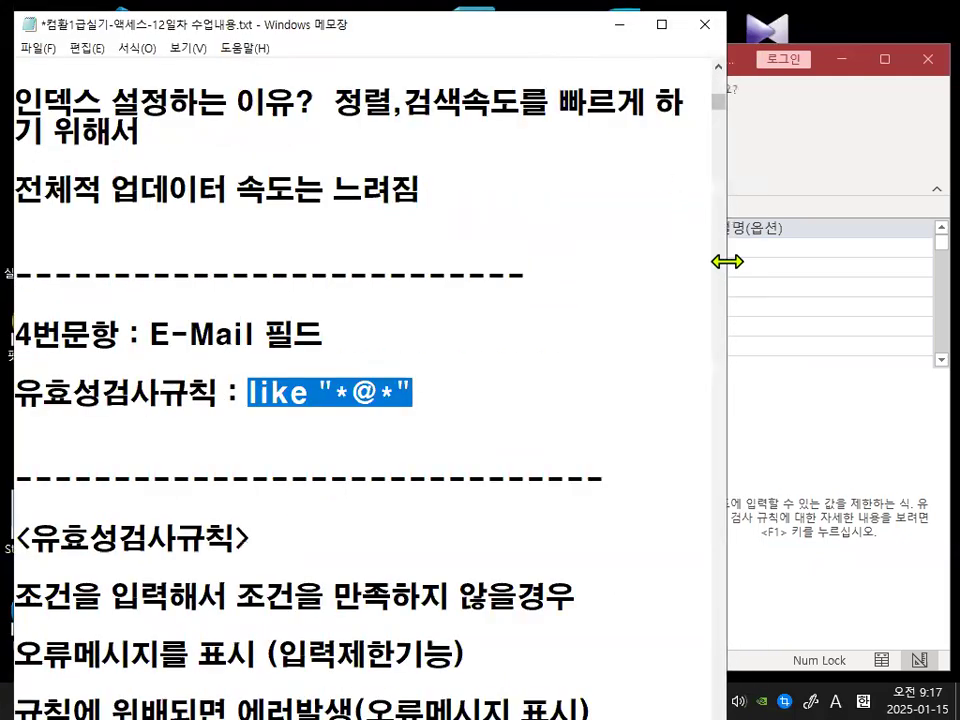
drag(727, 261, 955, 250)
scroll(615, 69, down, 1)
mouse_move(612, 17)
mouse_down()
mouse_move(597, 130)
mouse_move(605, 38)
mouse_up()
click(437, 402)
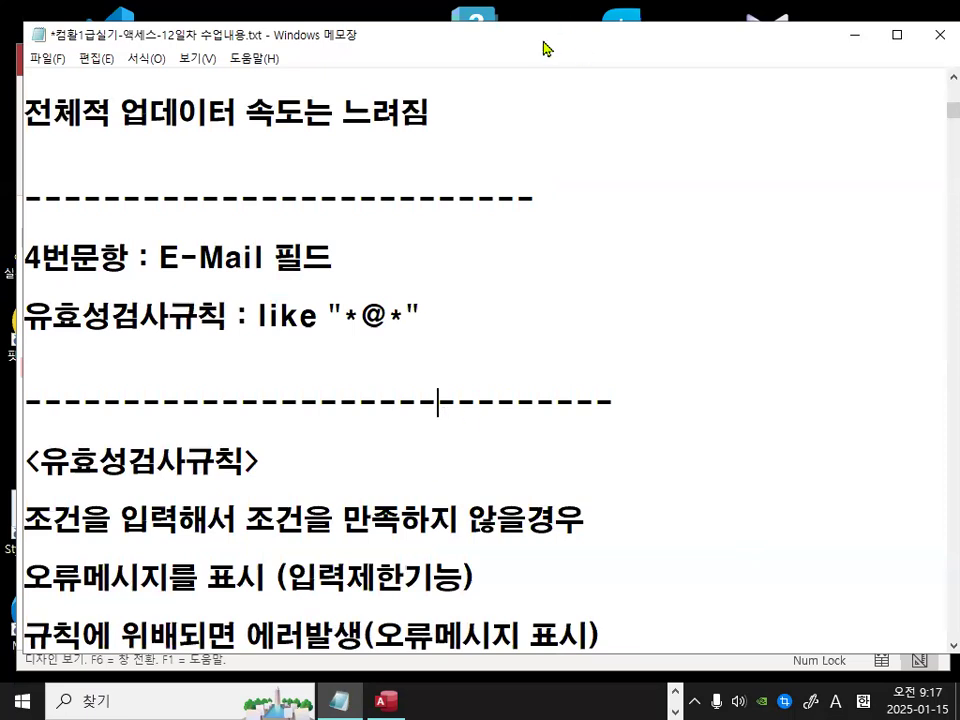
drag(587, 47, 594, 51)
- Switch to Access, save the 회원 table design, agree to test existing data against the new rule, and close the table
click(863, 42)
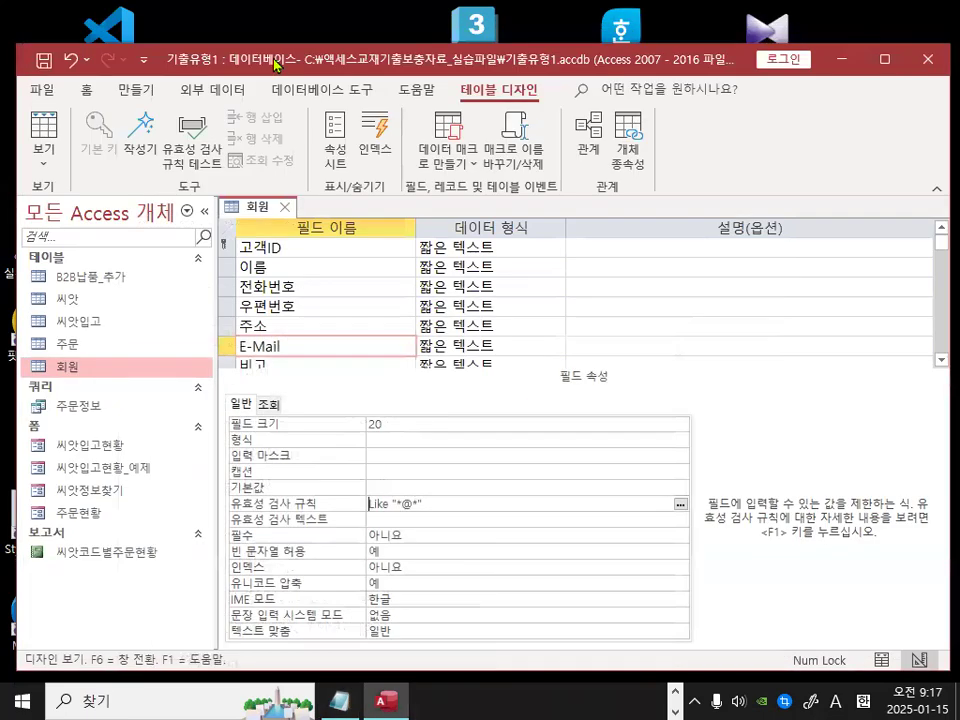
click(44, 60)
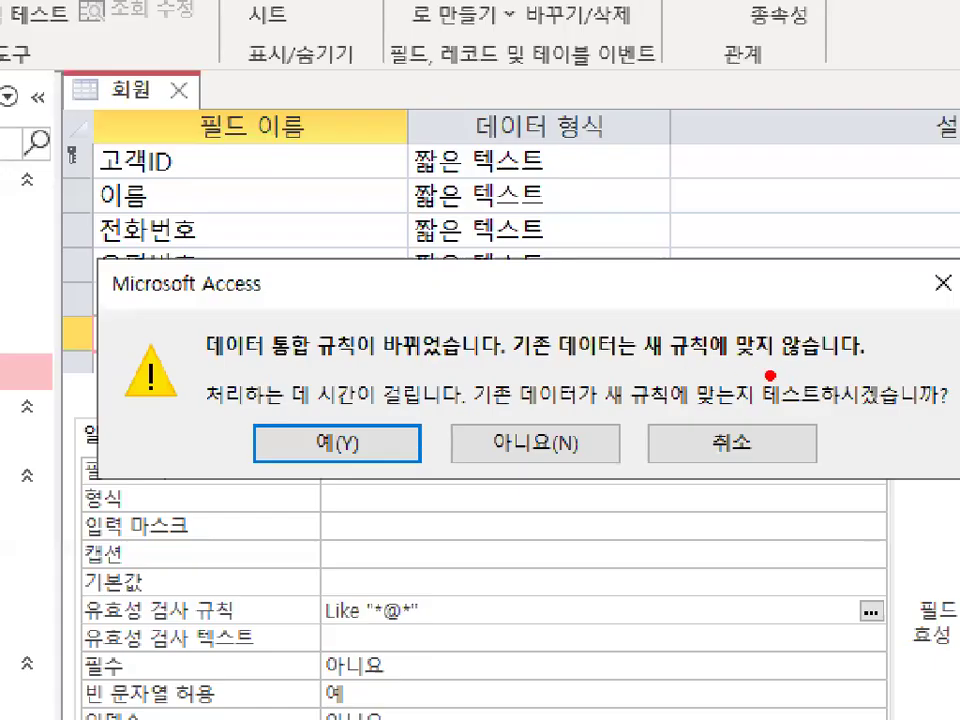
mouse_move(549, 398)
mouse_down()
mouse_move(595, 379)
mouse_move(674, 372)
mouse_up()
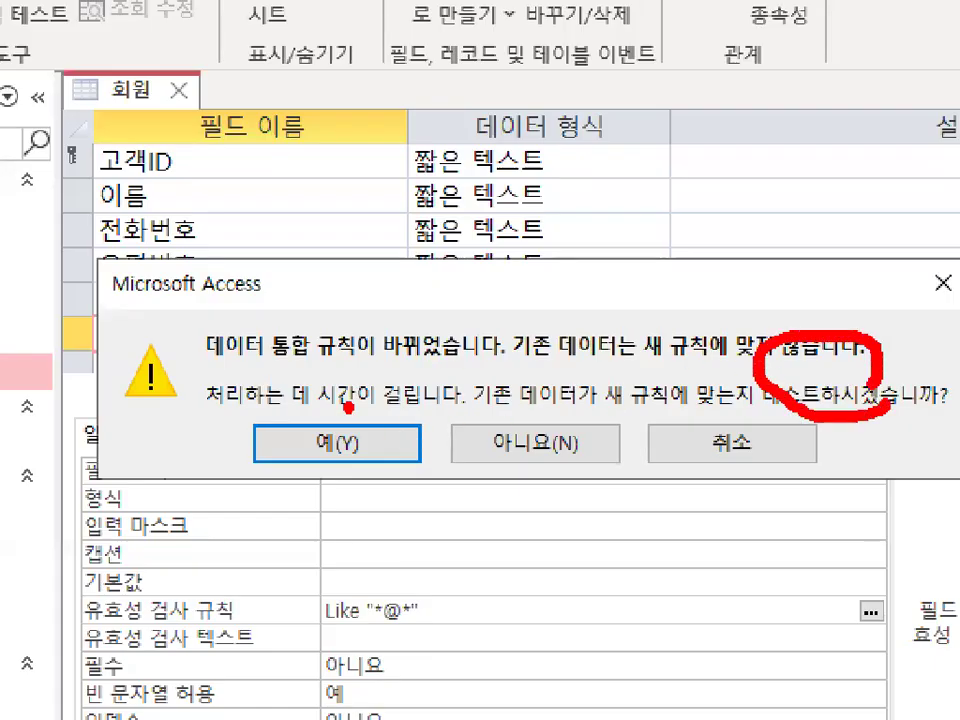
drag(347, 407, 483, 306)
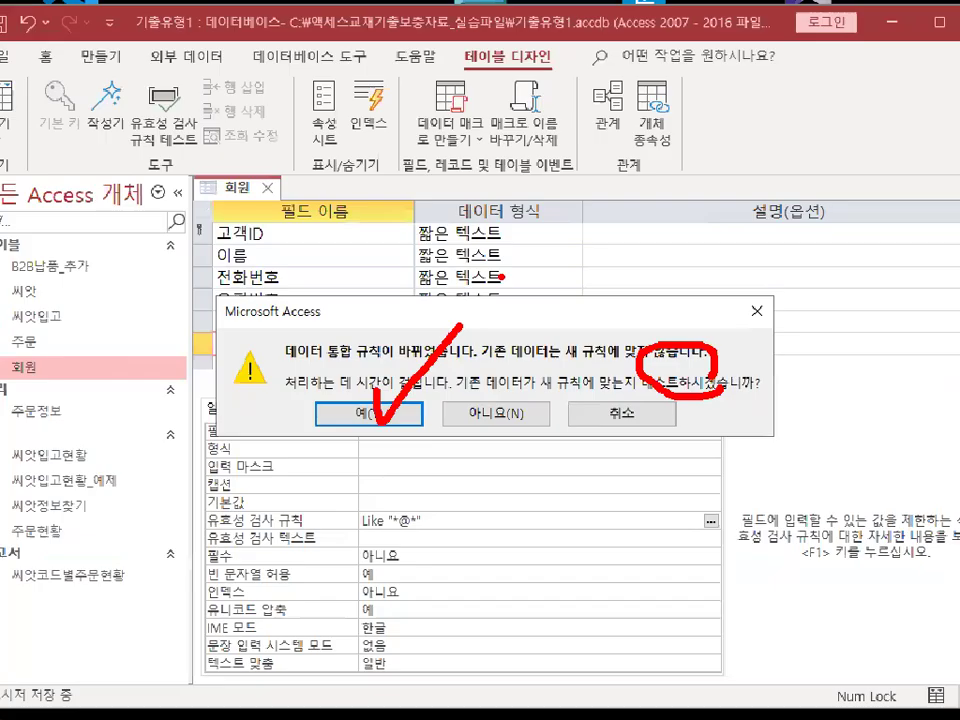
click(368, 413)
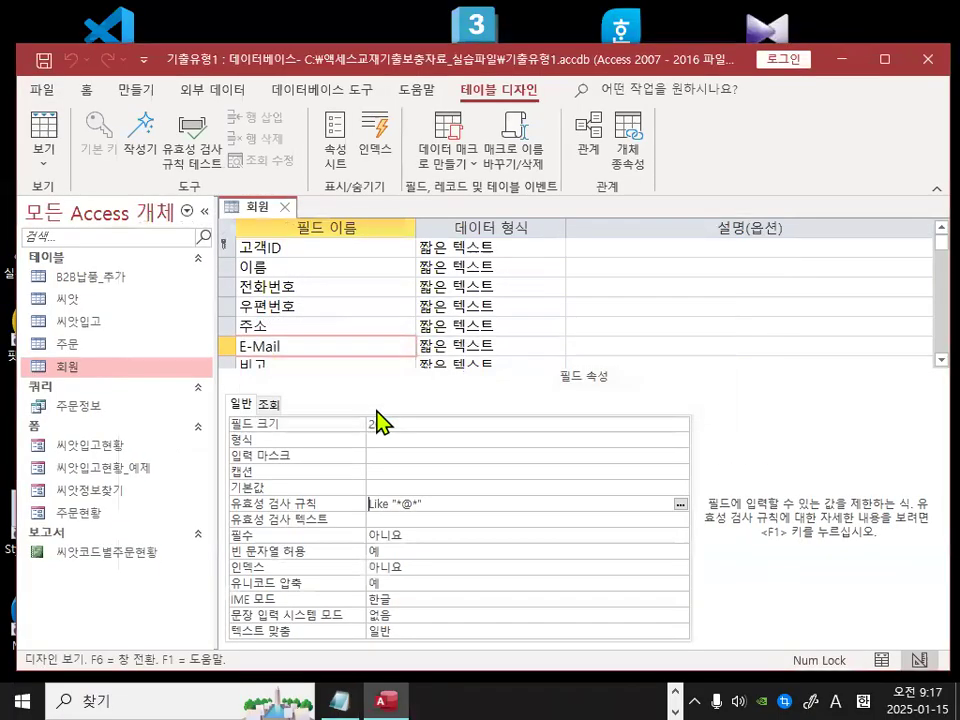
click(287, 211)
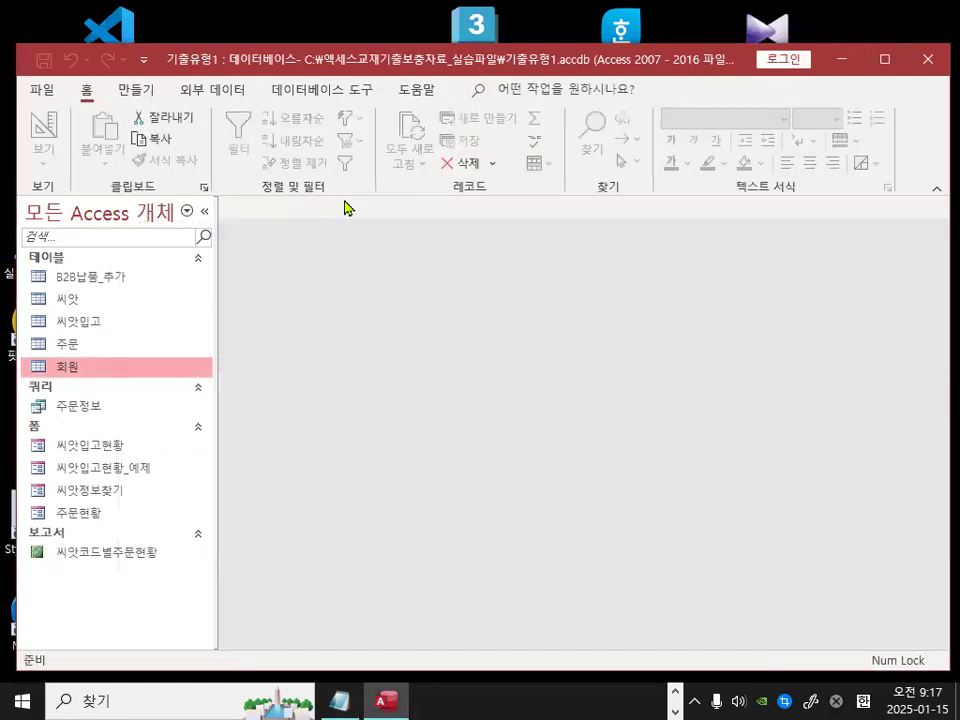
- Open the 씨앗입고 table in design view and select its 입고수량 field
click(96, 326)
right_click(96, 326)
click(180, 345)
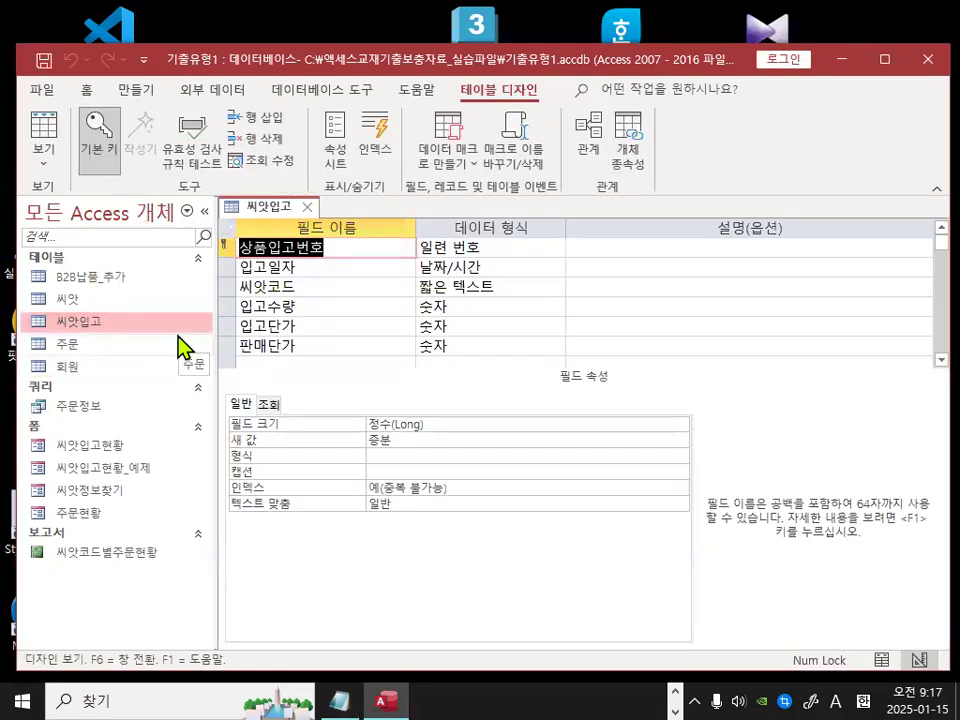
click(320, 309)
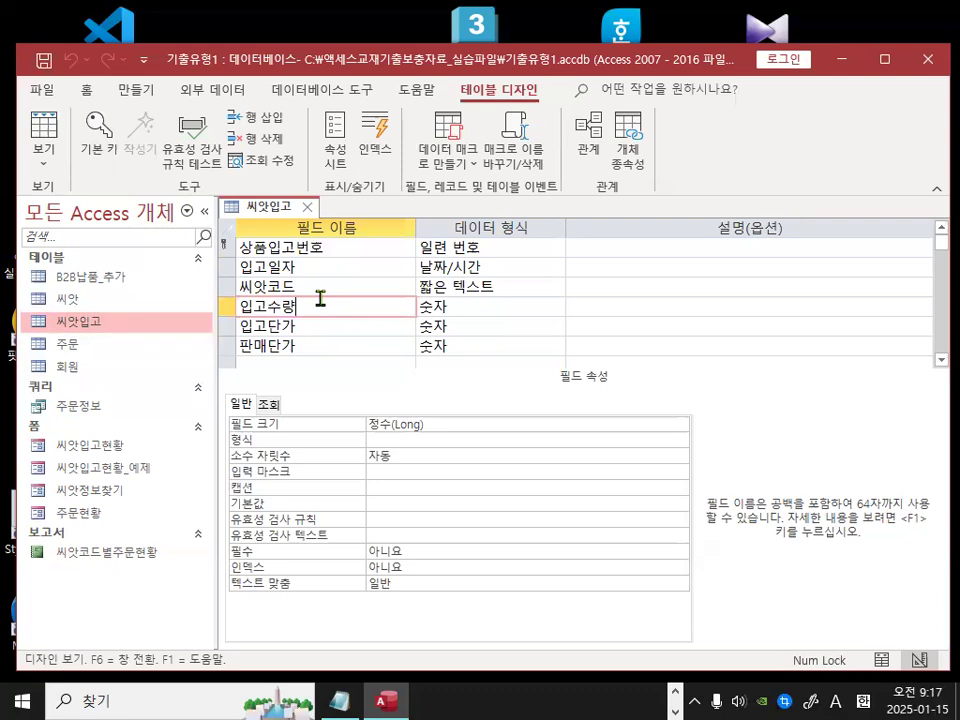
- In the Notepad class notes, delete the text after the like "*가*" example through the 문자열길이 LEN([필드명]) line
click(343, 700)
scroll(318, 578, down, 3)
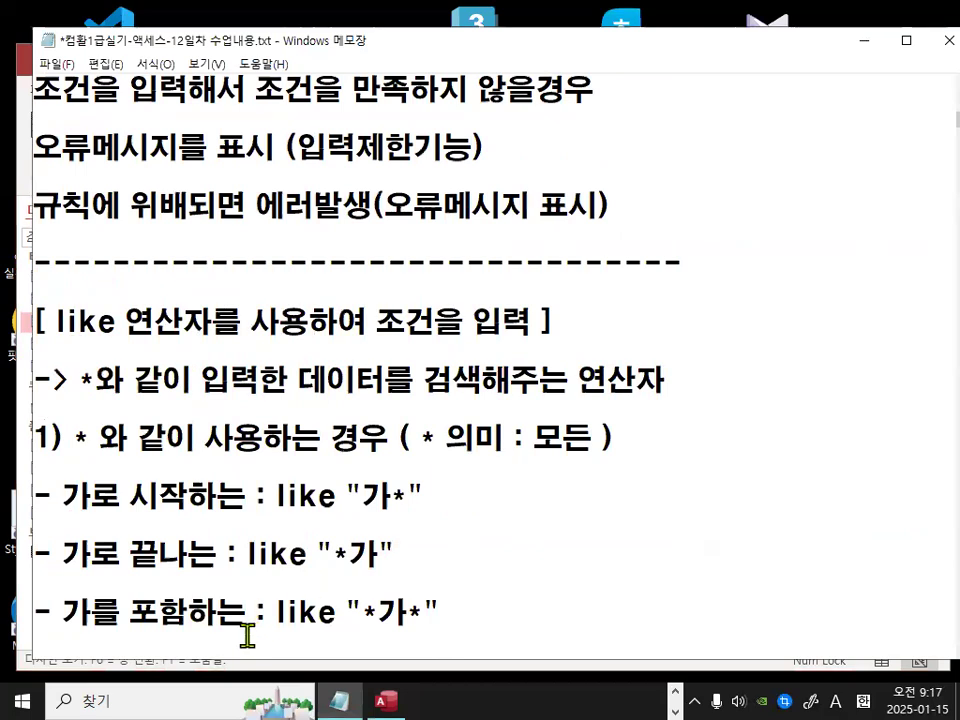
scroll(129, 583, down, 2)
scroll(146, 562, down, 4)
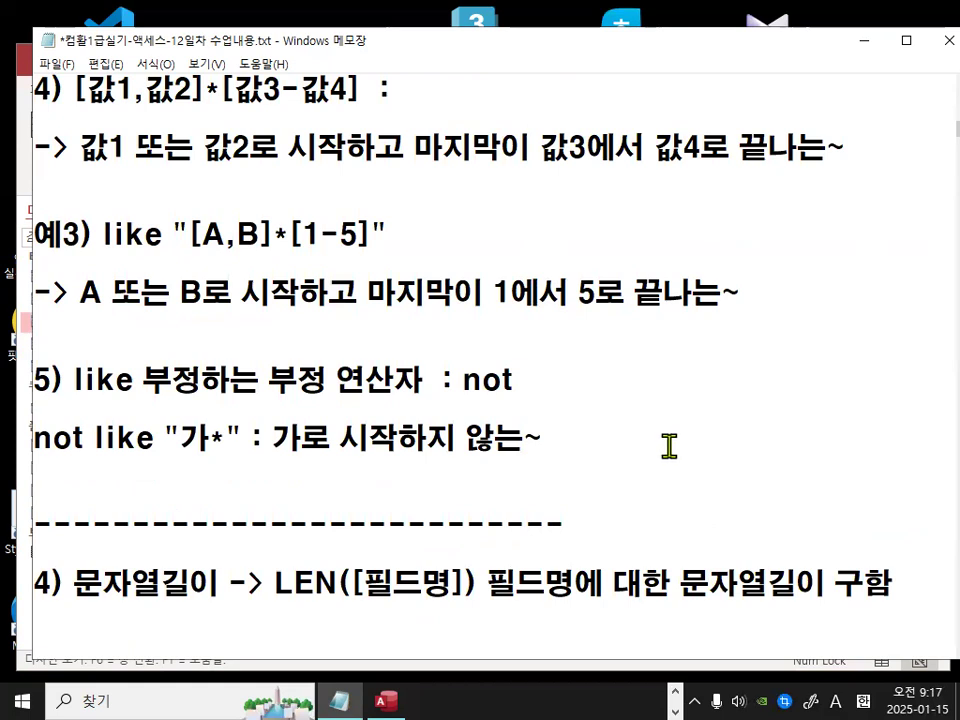
scroll(669, 446, down, 2)
shift+click(937, 329)
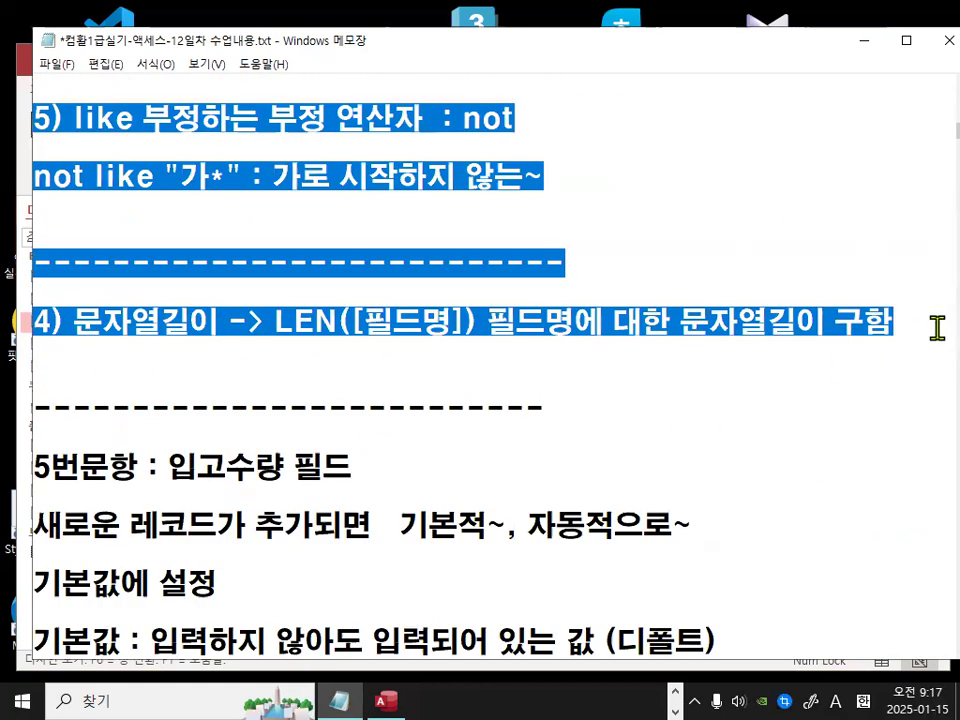
key(Delete)
- Review the 5번문항 입고수량 필드 notes on new records, the meaning of 기본값, and the value to enter
scroll(937, 329, down, 1)
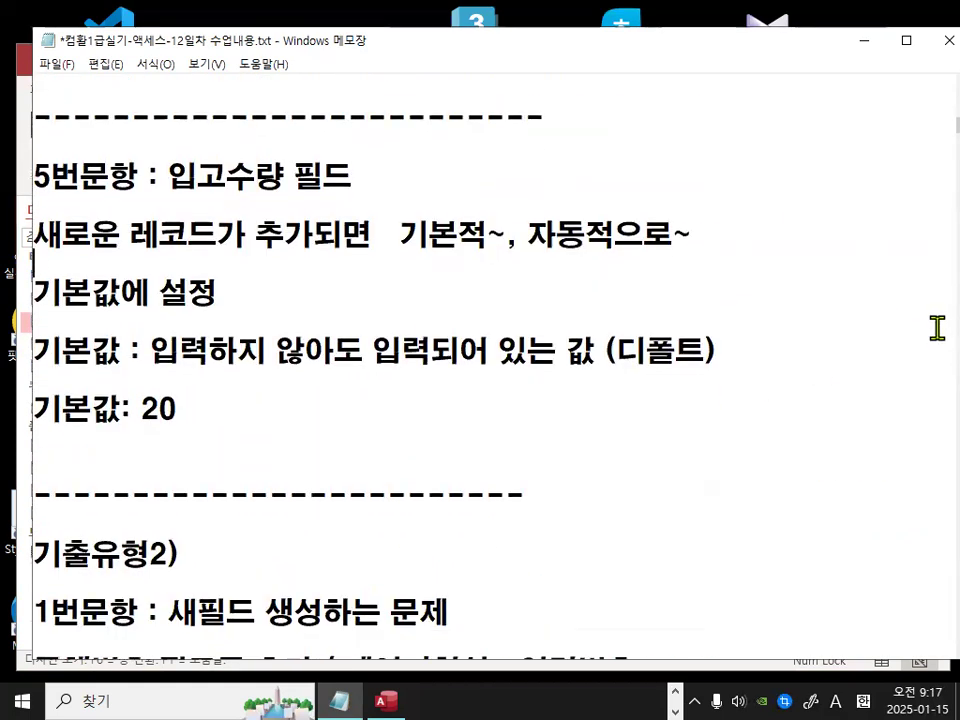
scroll(937, 329, up, 1)
scroll(937, 329, down, 1)
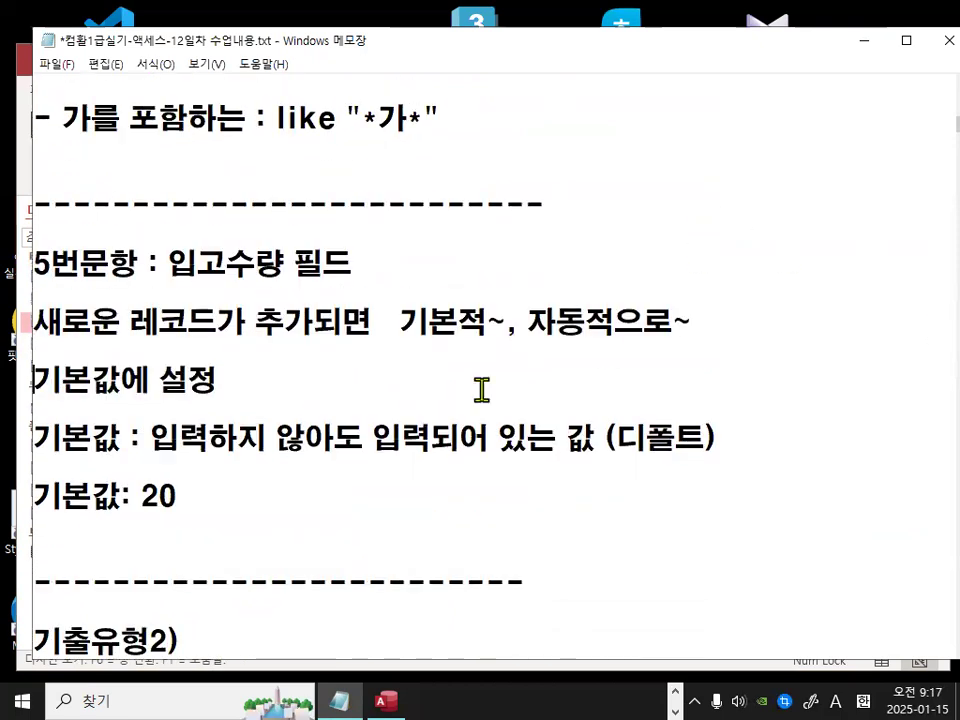
drag(36, 439, 297, 437)
drag(402, 437, 617, 445)
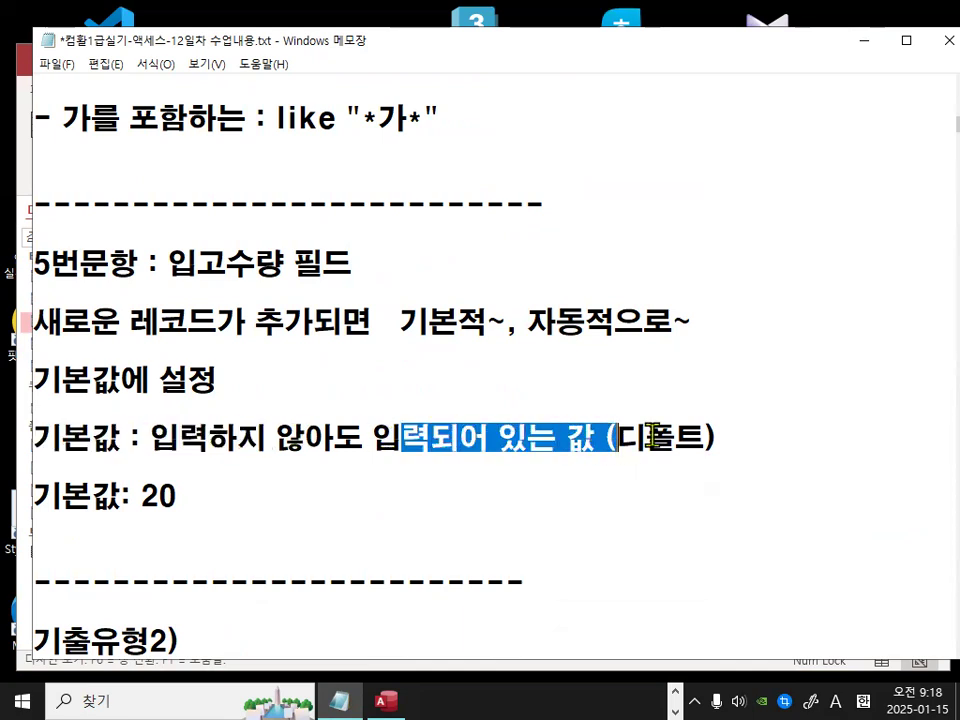
drag(676, 437, 705, 437)
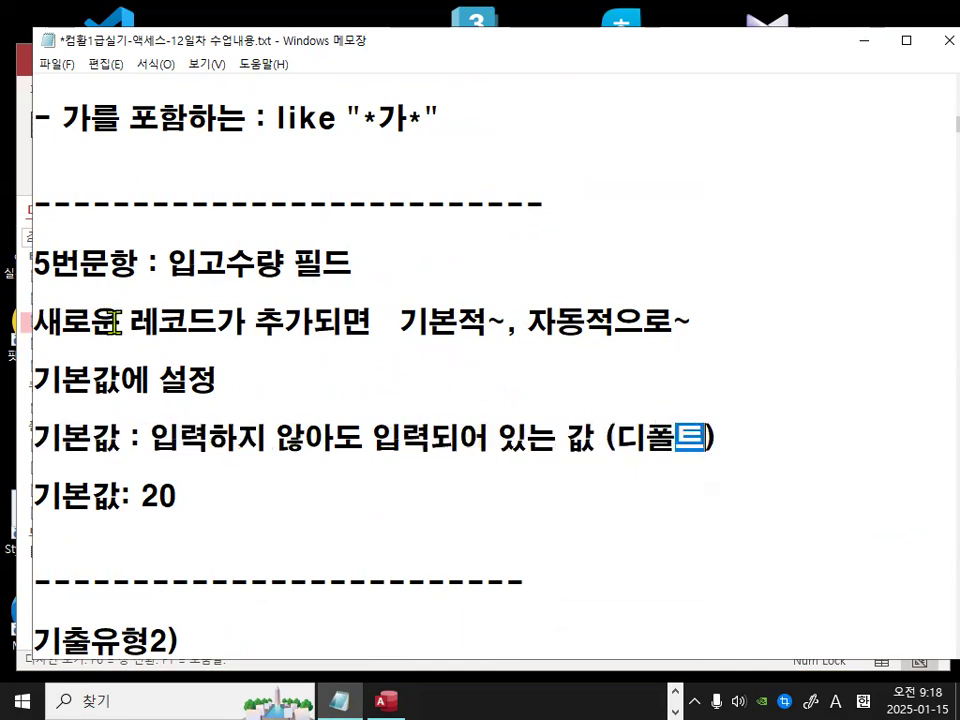
drag(62, 321, 690, 321)
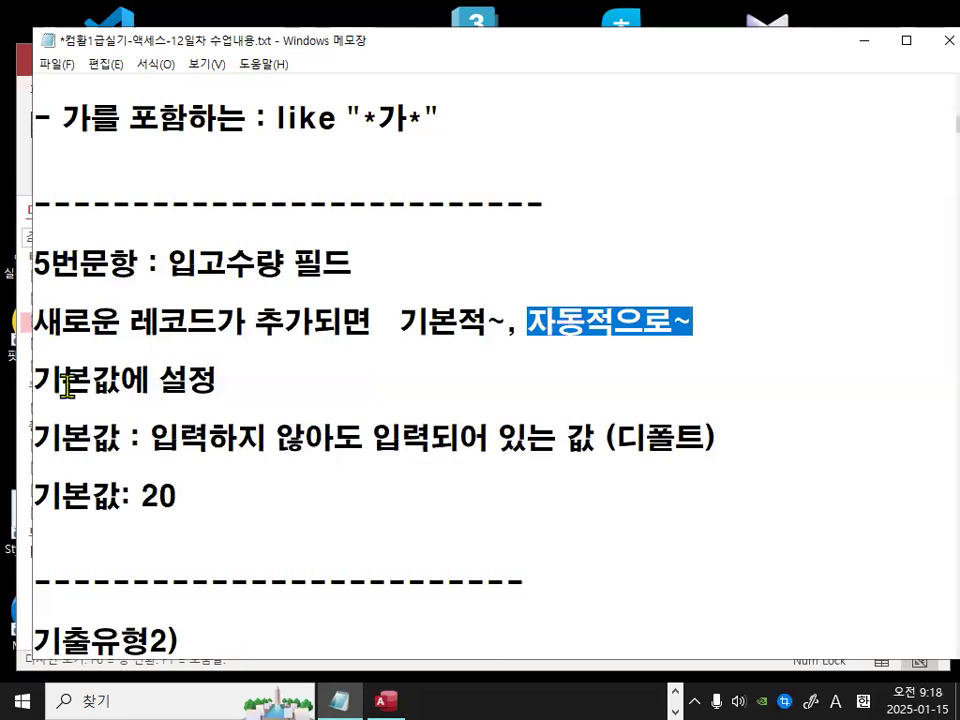
drag(38, 377, 221, 383)
drag(140, 497, 177, 497)
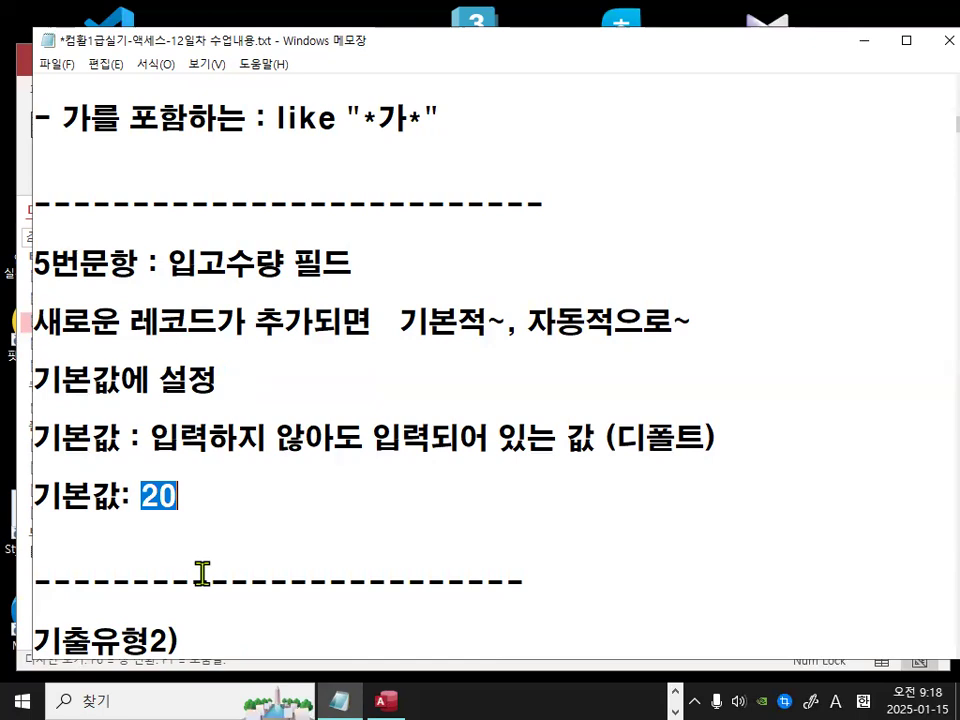
- Back in Access, set the 입고수량 field's default value to 20 and save the 씨앗입고 table design
click(861, 40)
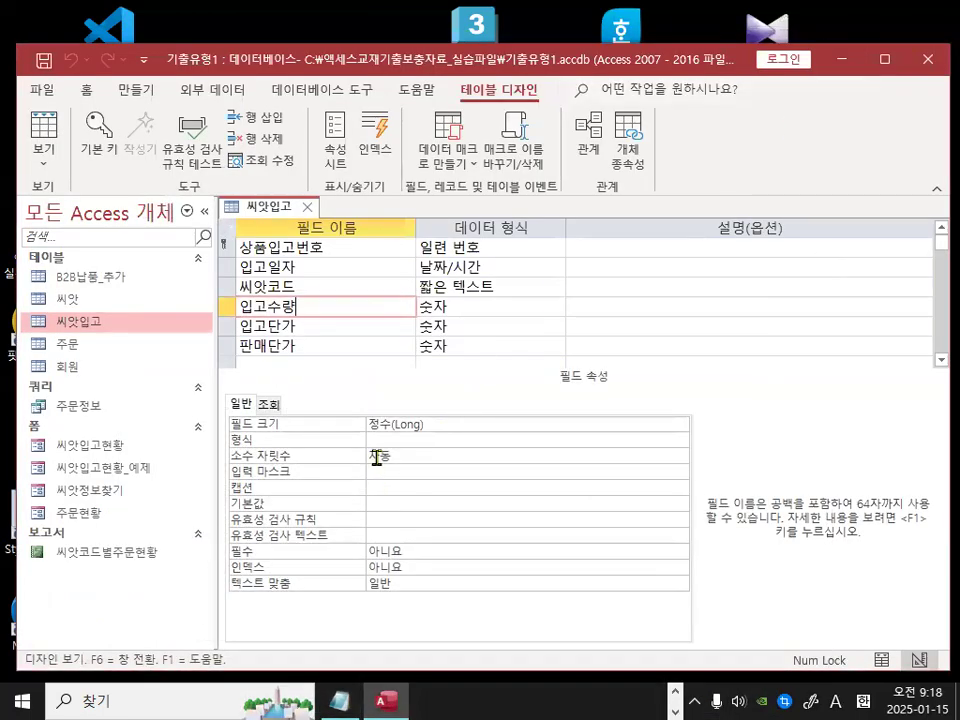
mouse_move(277, 508)
mouse_down()
mouse_move(206, 508)
mouse_move(269, 491)
mouse_up()
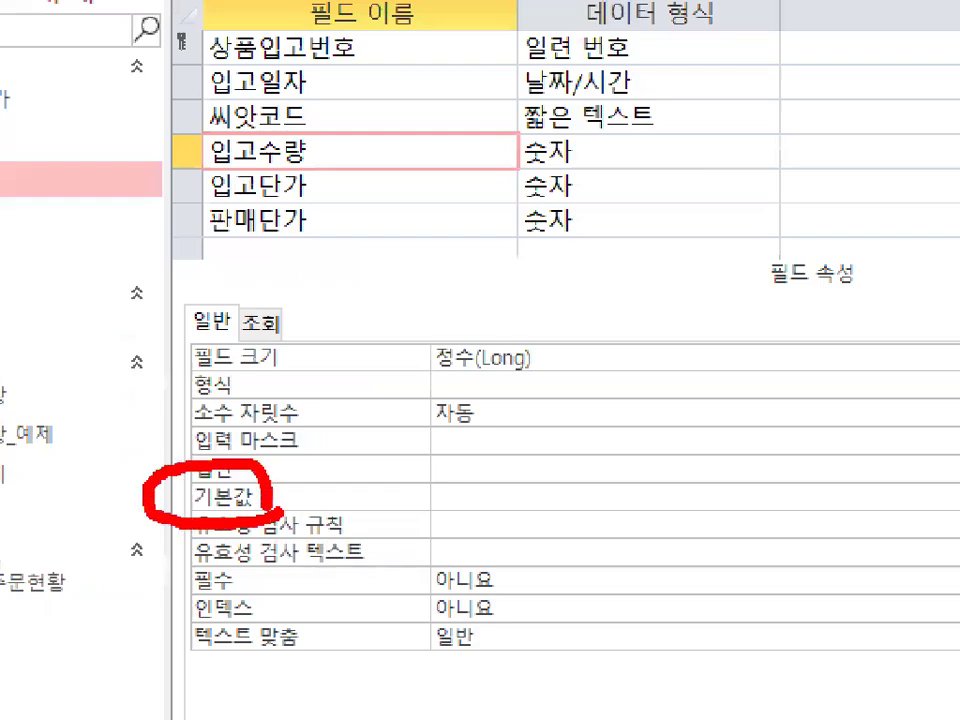
click(475, 500)
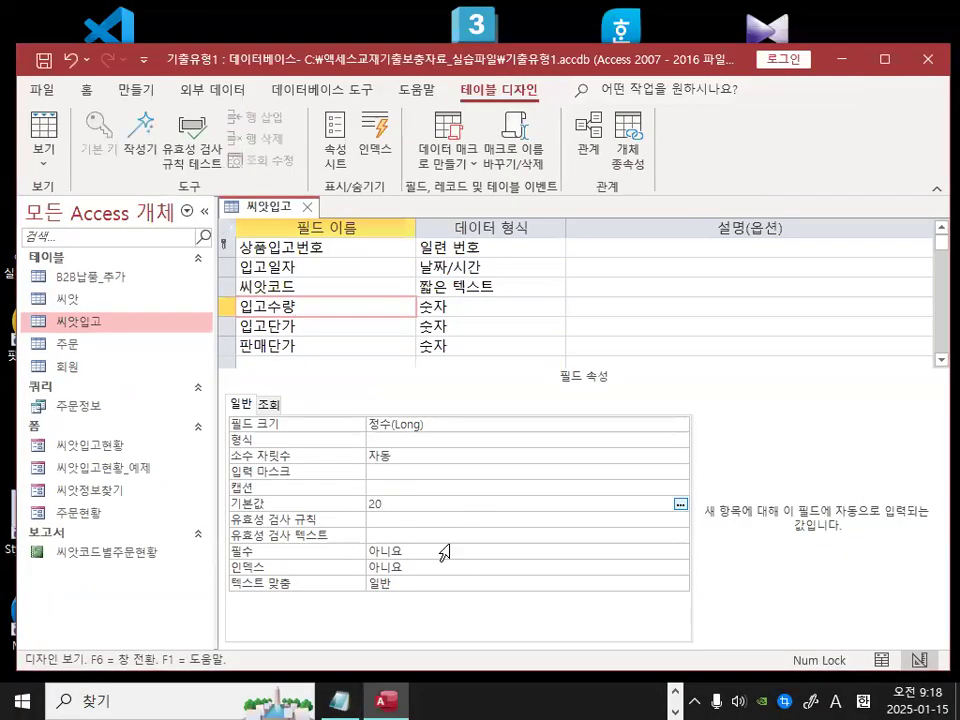
click(44, 60)
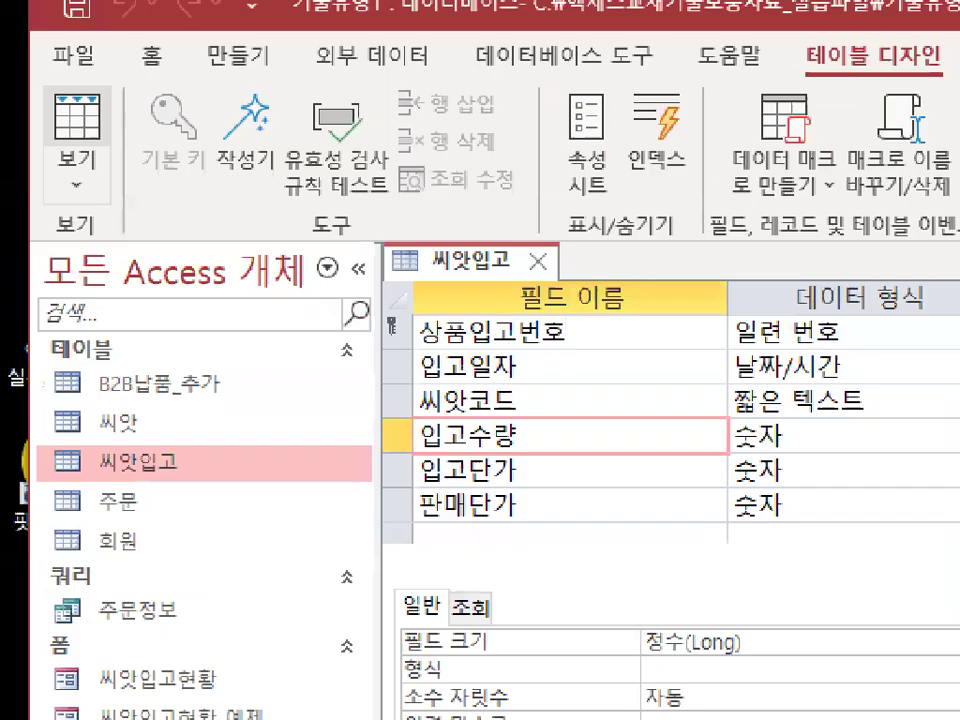
- Switch the 씨앗입고 table to datasheet view and check the 입고수량 value in the new record row
mouse_move(33, 112)
mouse_down()
mouse_move(29, 146)
mouse_move(55, 112)
mouse_move(65, 131)
mouse_up()
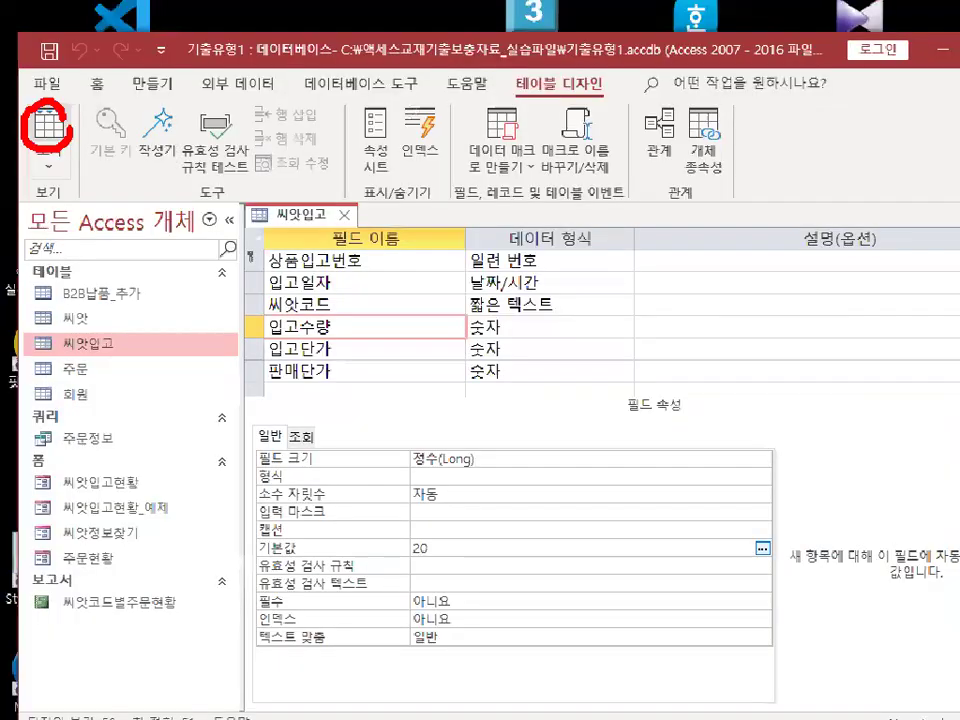
click(48, 125)
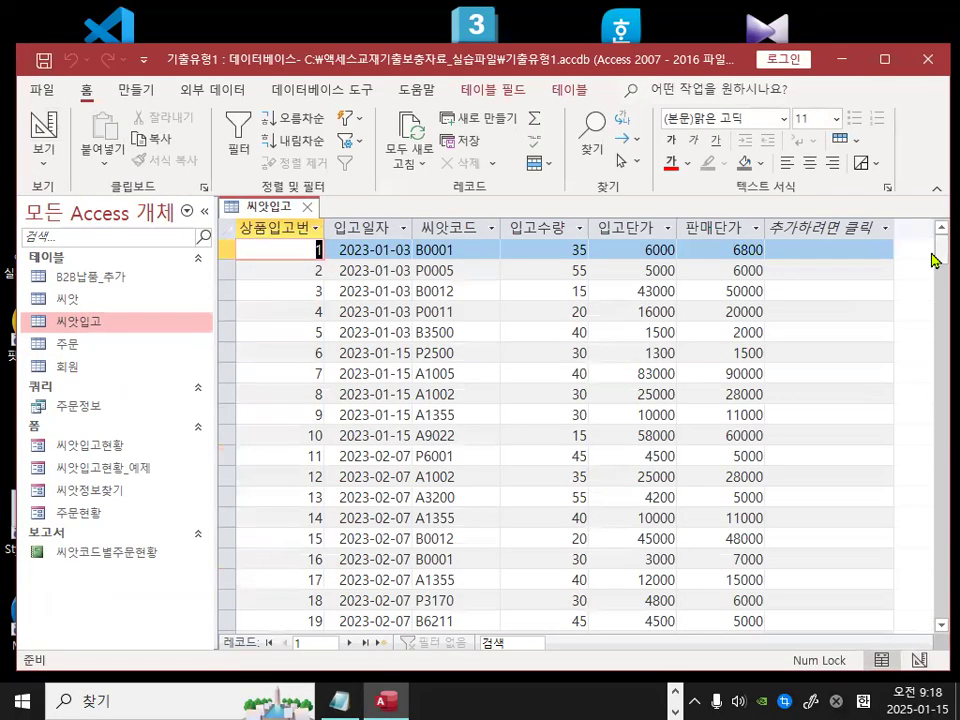
drag(933, 258, 938, 570)
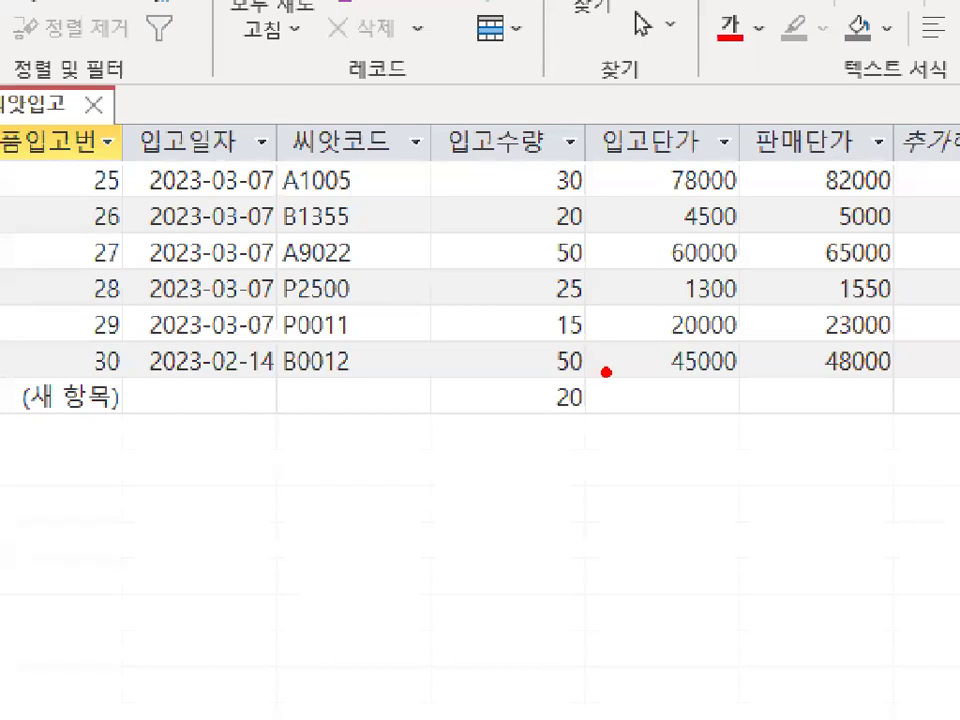
mouse_move(607, 377)
mouse_down()
mouse_move(586, 389)
mouse_move(592, 356)
mouse_up()
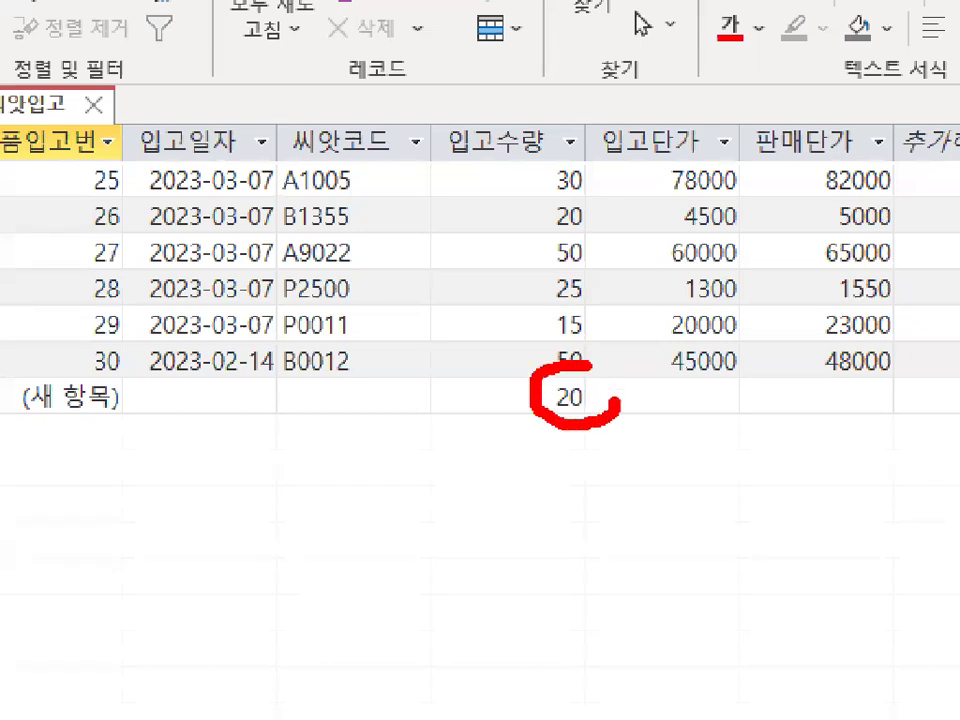
drag(617, 404, 598, 367)
drag(557, 297, 512, 390)
key(Escape)
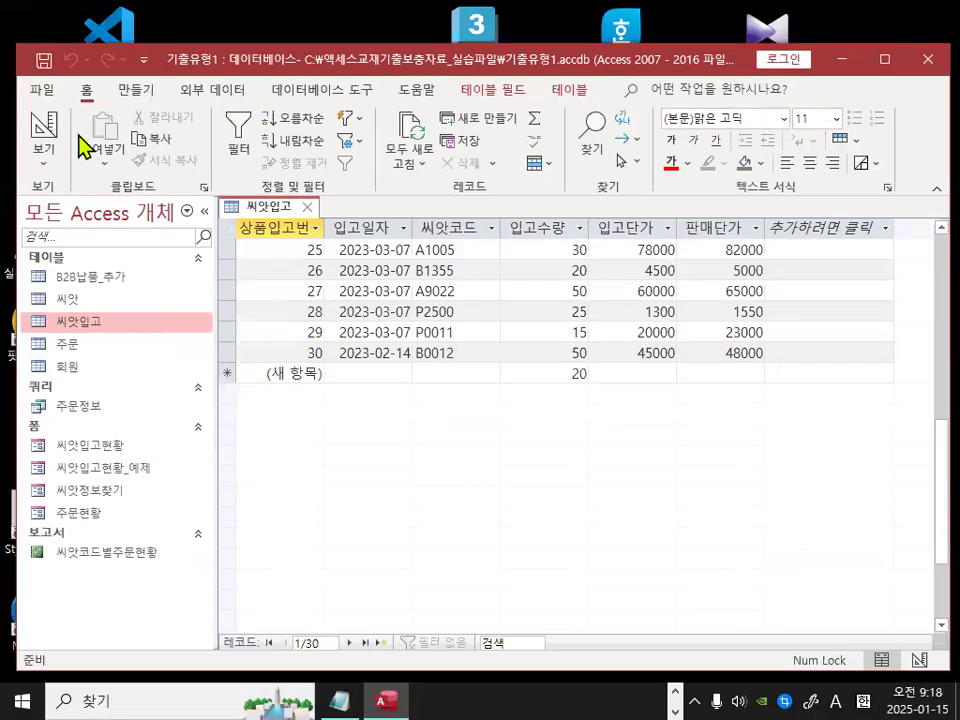
- Close the 기출유형1 database and open 기출유형2.accdb
click(43, 92)
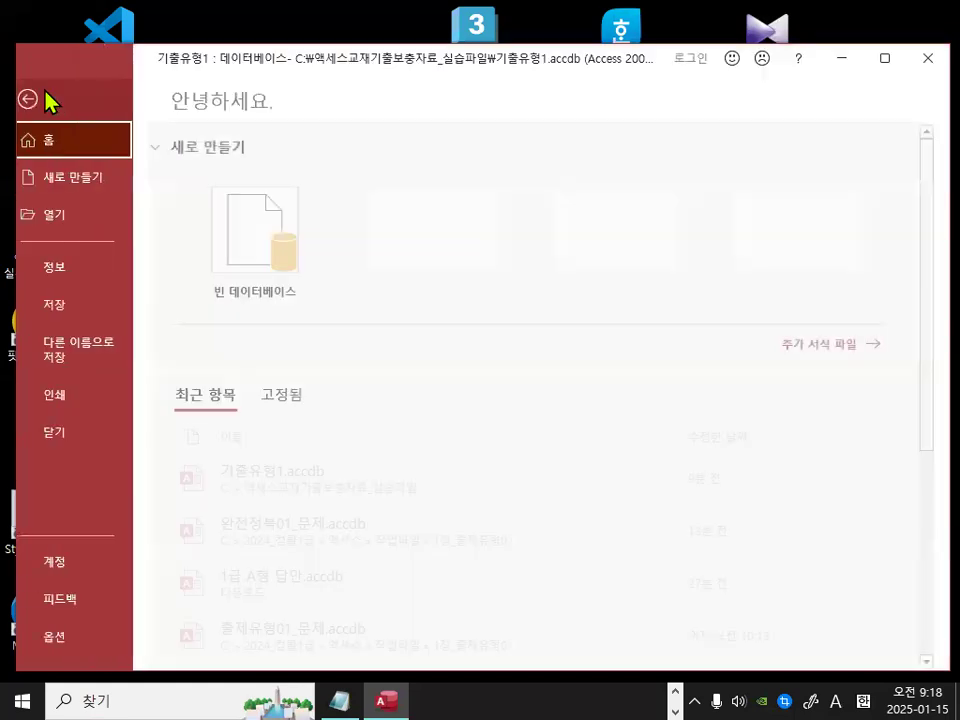
click(80, 436)
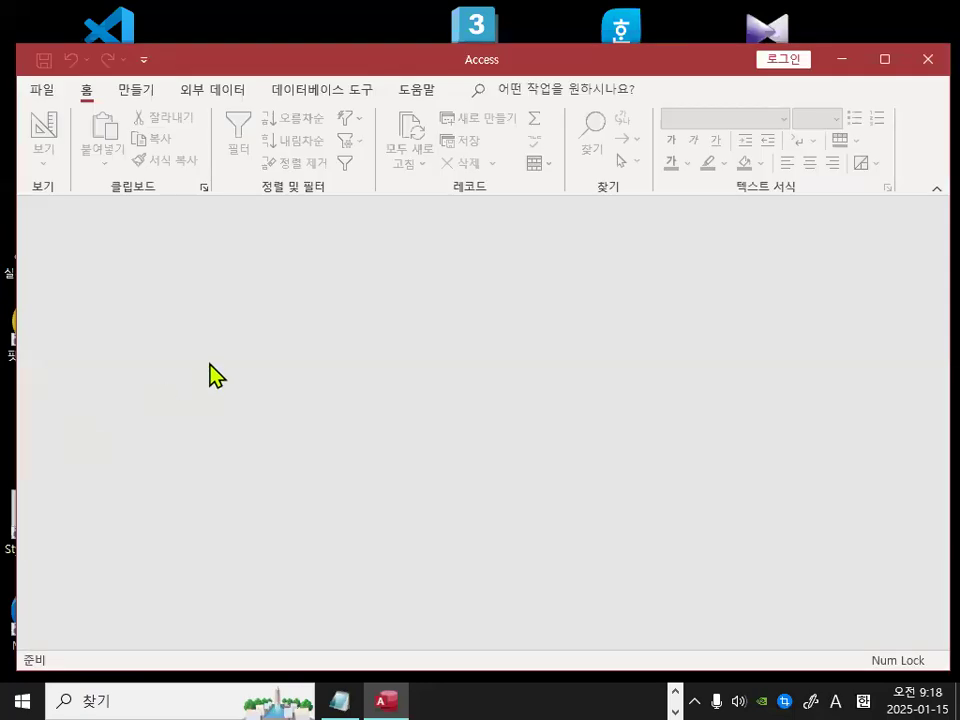
click(52, 94)
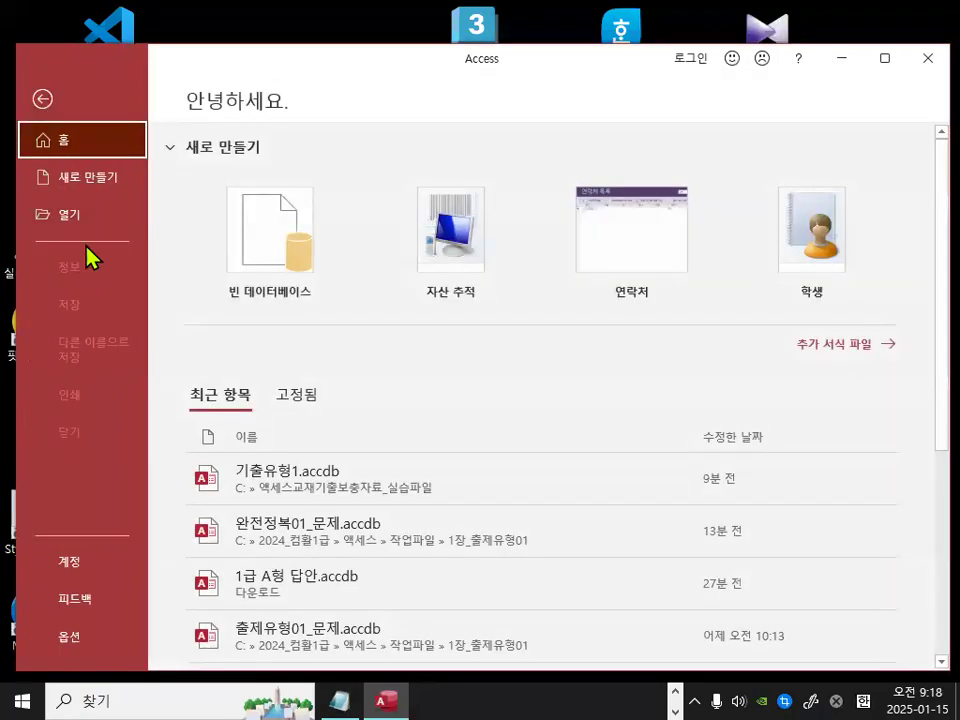
click(100, 216)
click(266, 360)
double_click(330, 227)
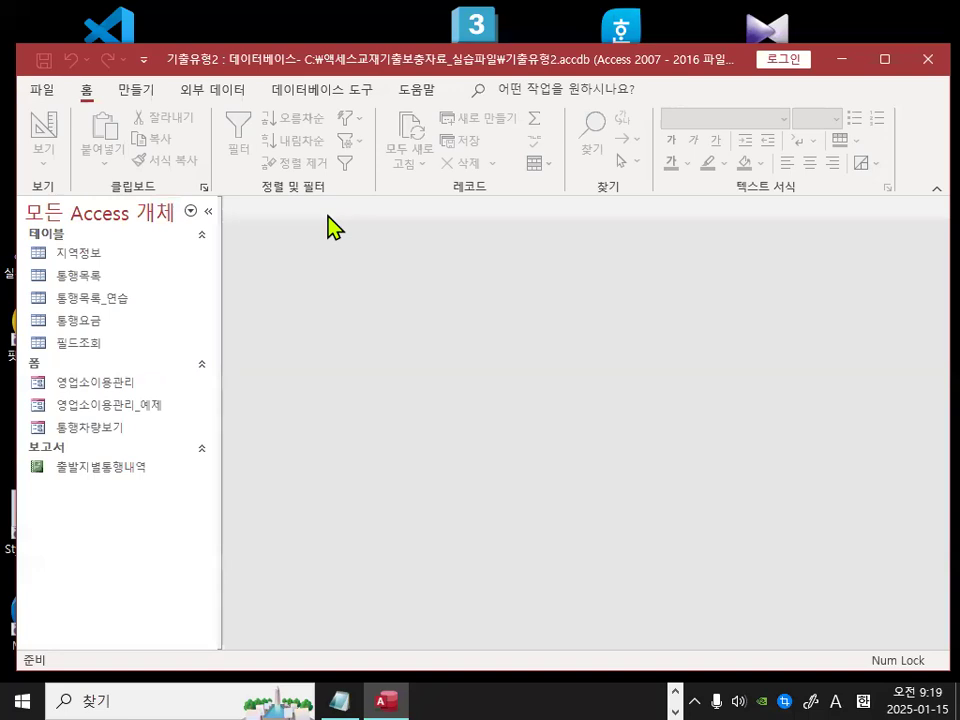
- Open the 통행목록 table in design view and place the cursor in the 입구ID field name
right_click(94, 277)
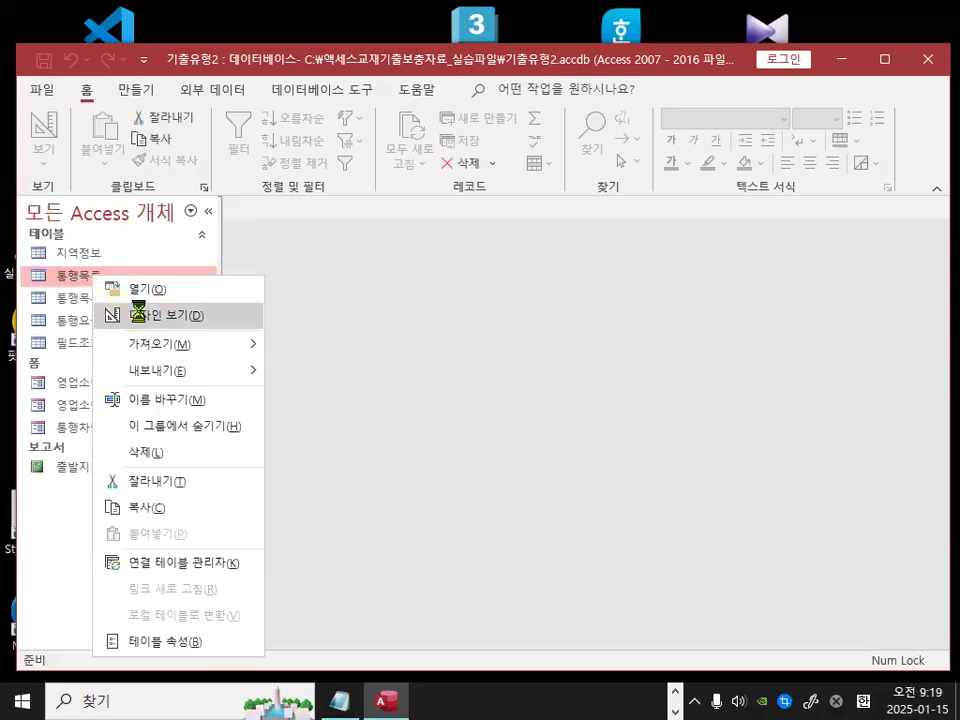
click(133, 316)
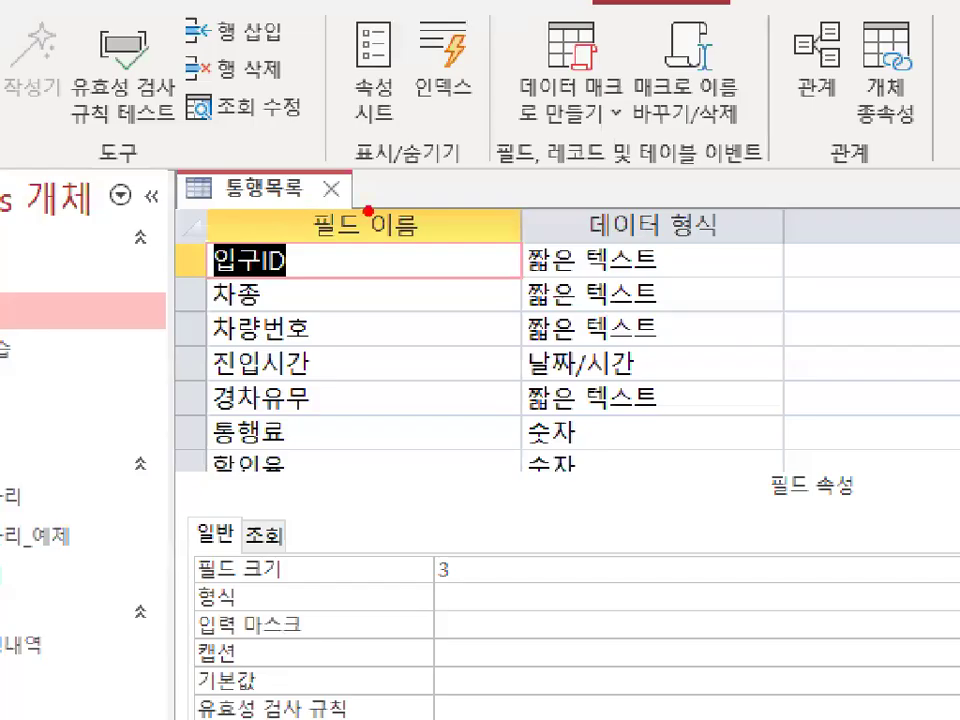
mouse_move(369, 210)
mouse_down()
mouse_move(438, 232)
mouse_move(410, 258)
mouse_up()
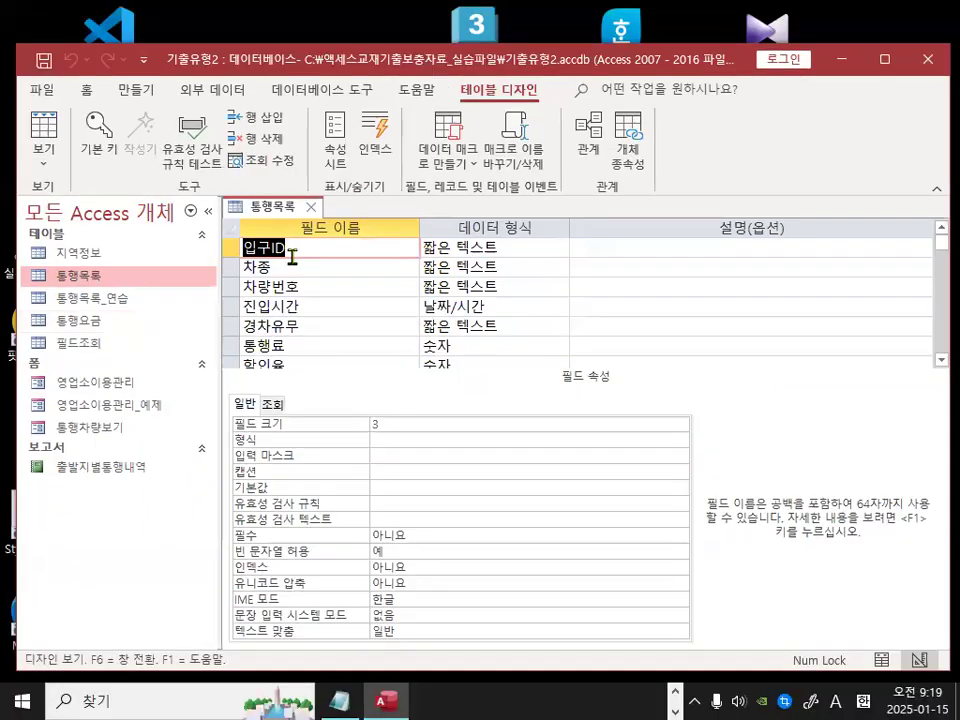
click(293, 267)
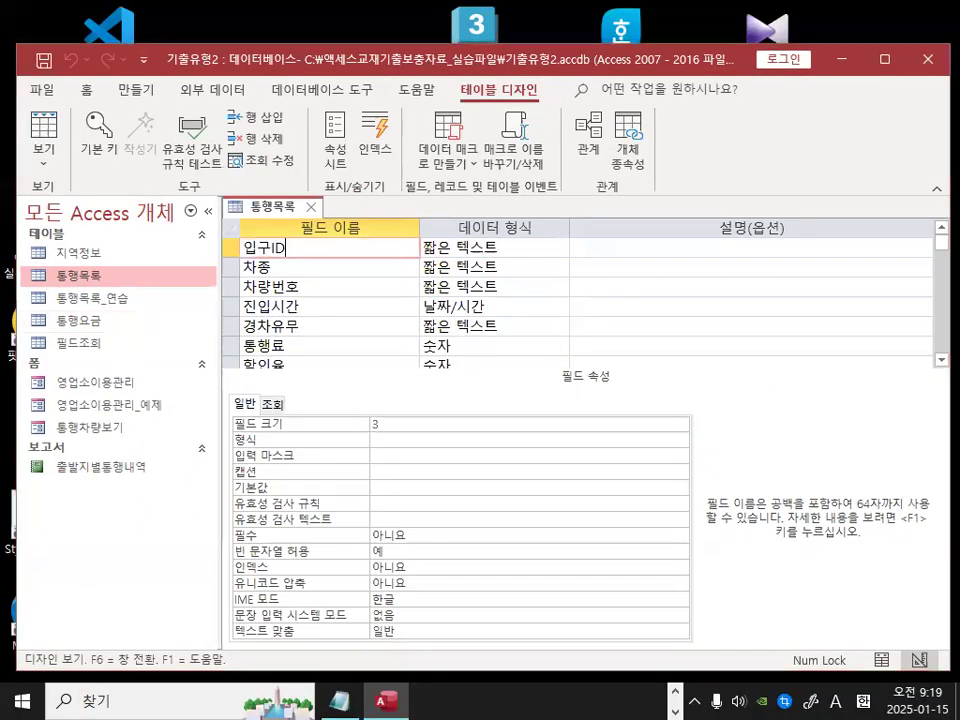
mouse_move(297, 253)
mouse_down()
mouse_move(228, 248)
mouse_move(269, 232)
mouse_up()
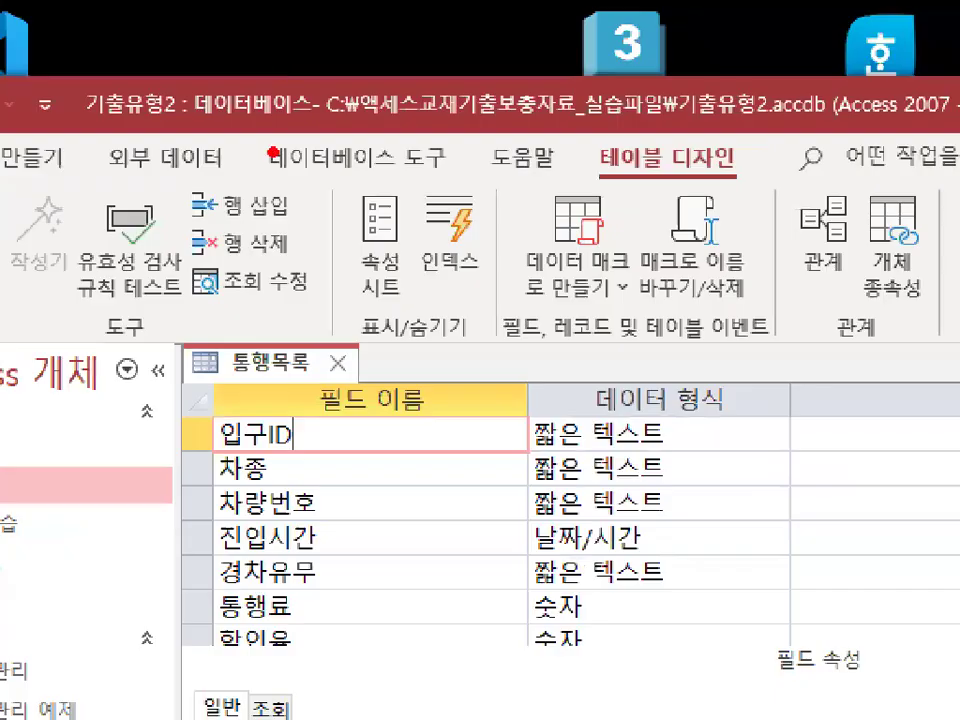
- Insert a new field named 통행번호 above 입구ID in the 통행목록 table and set its data type to 일련 번호
drag(287, 60, 257, 68)
mouse_move(302, 200)
mouse_down()
mouse_move(225, 212)
mouse_move(212, 184)
mouse_up()
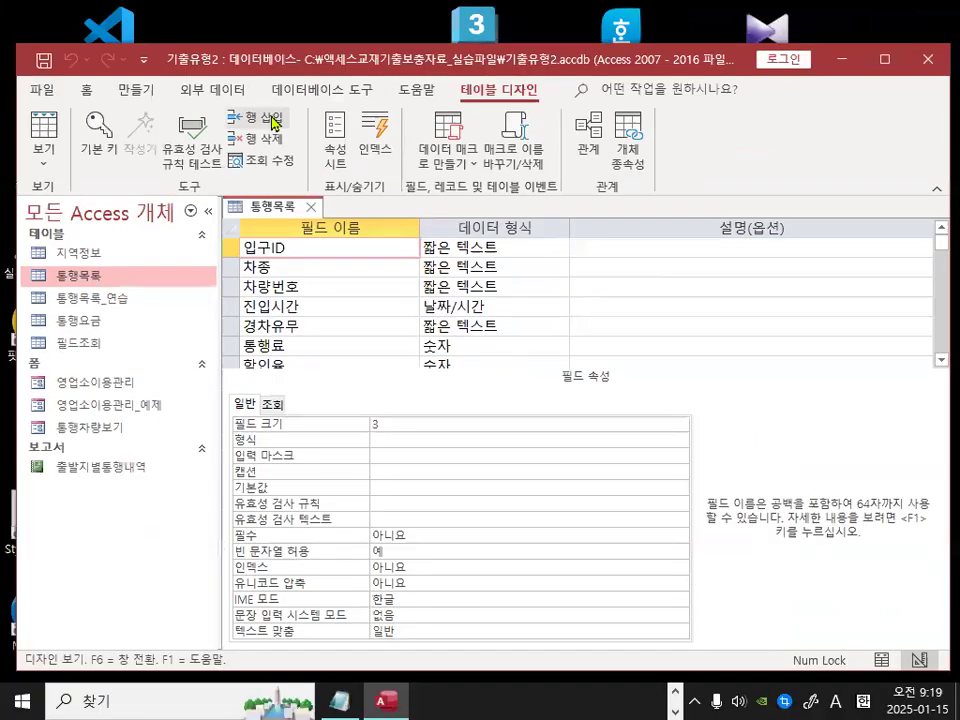
click(240, 206)
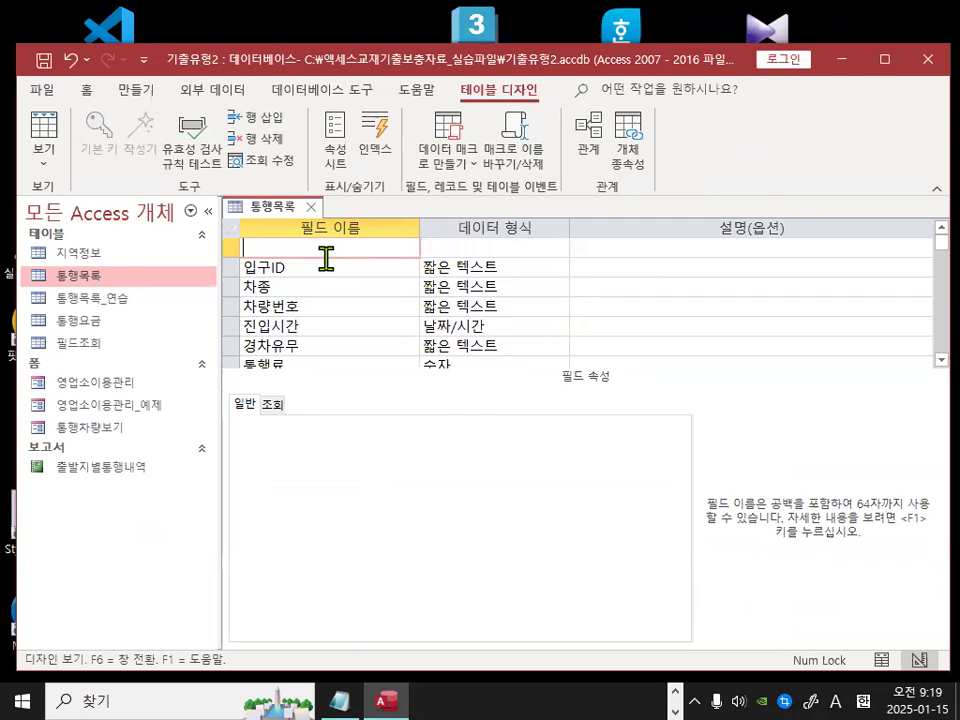
text(행번호)
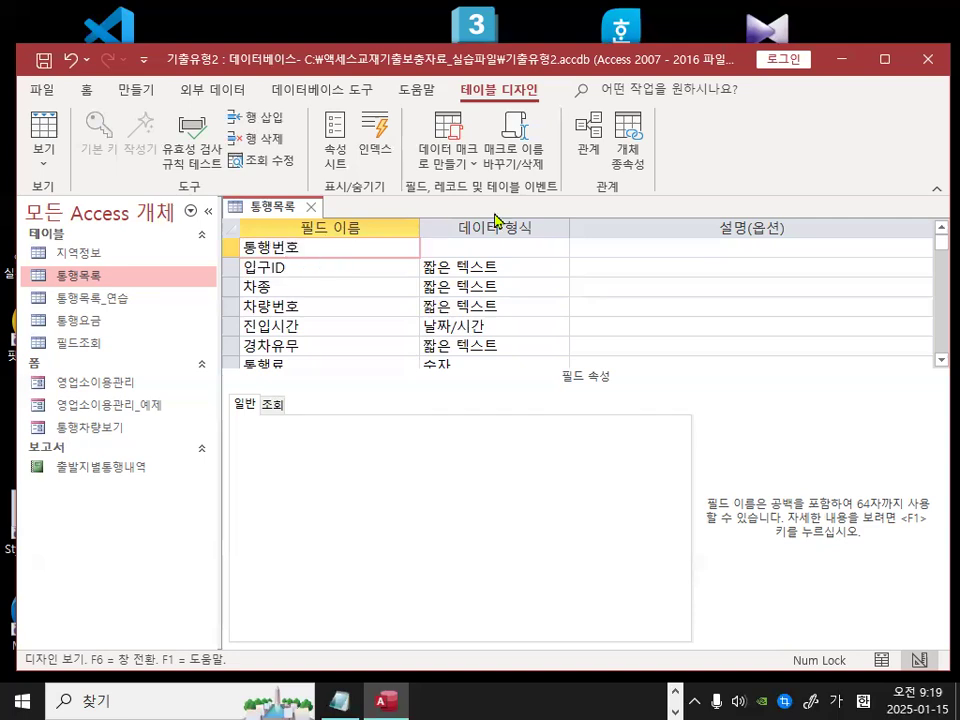
click(496, 246)
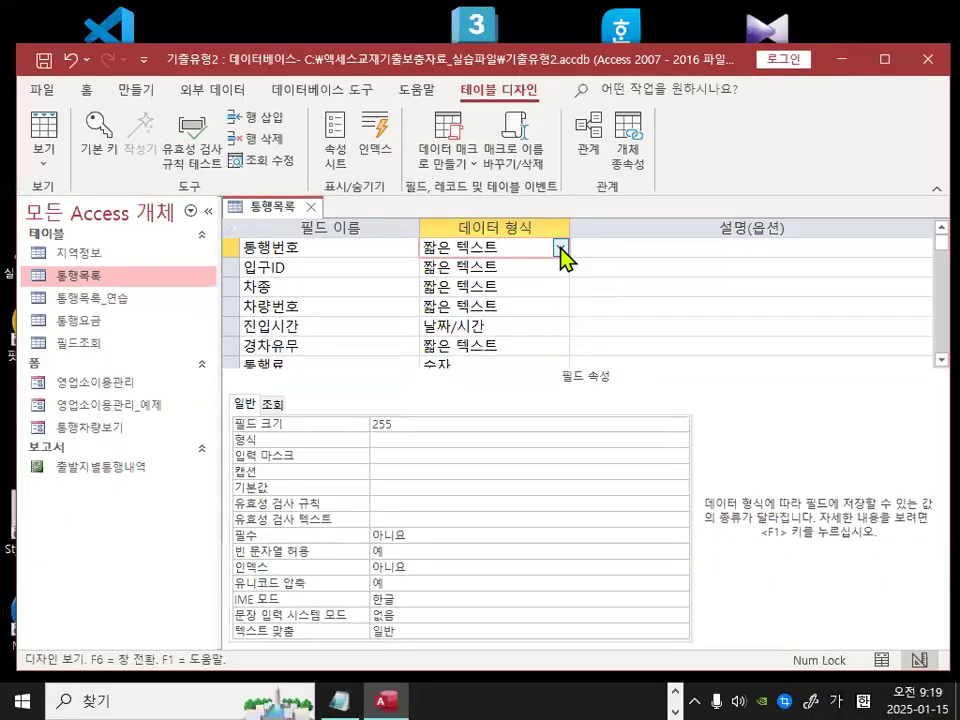
click(561, 249)
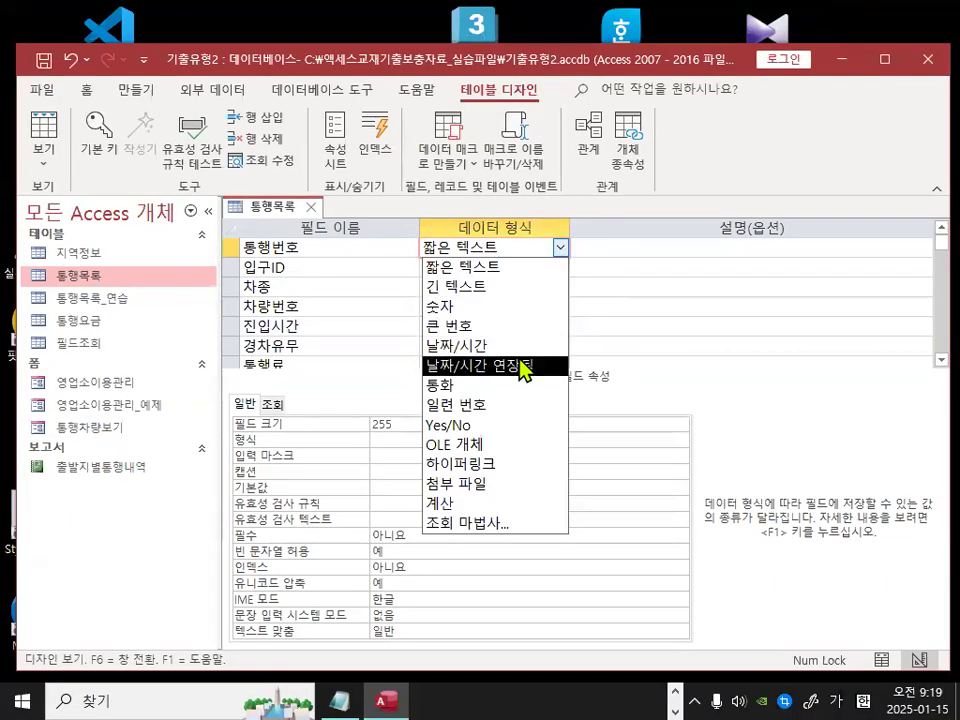
click(515, 406)
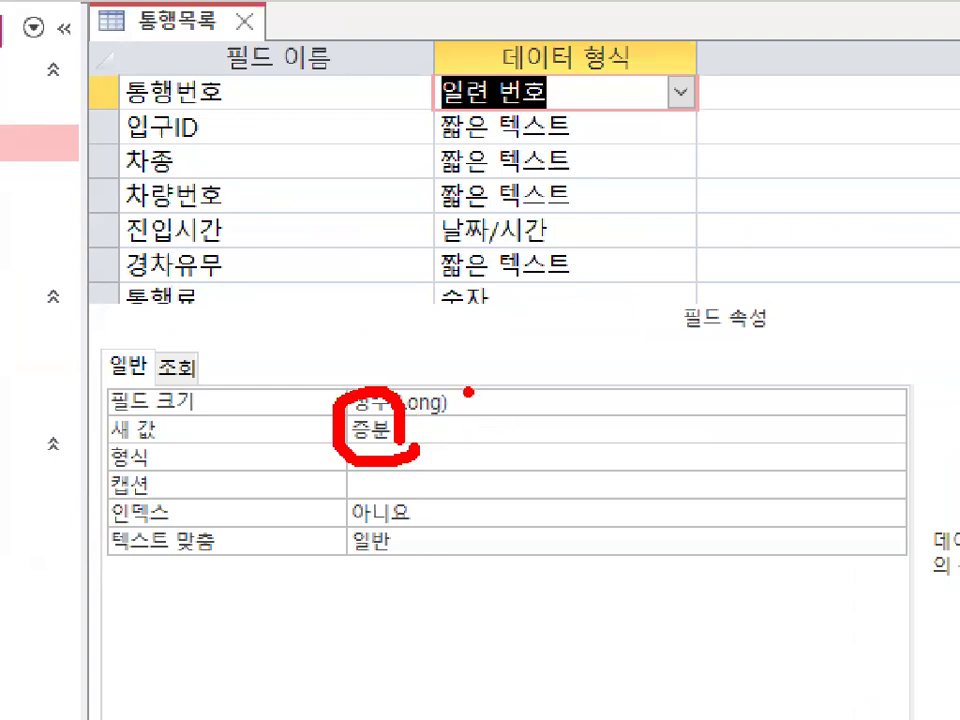
drag(367, 340, 440, 293)
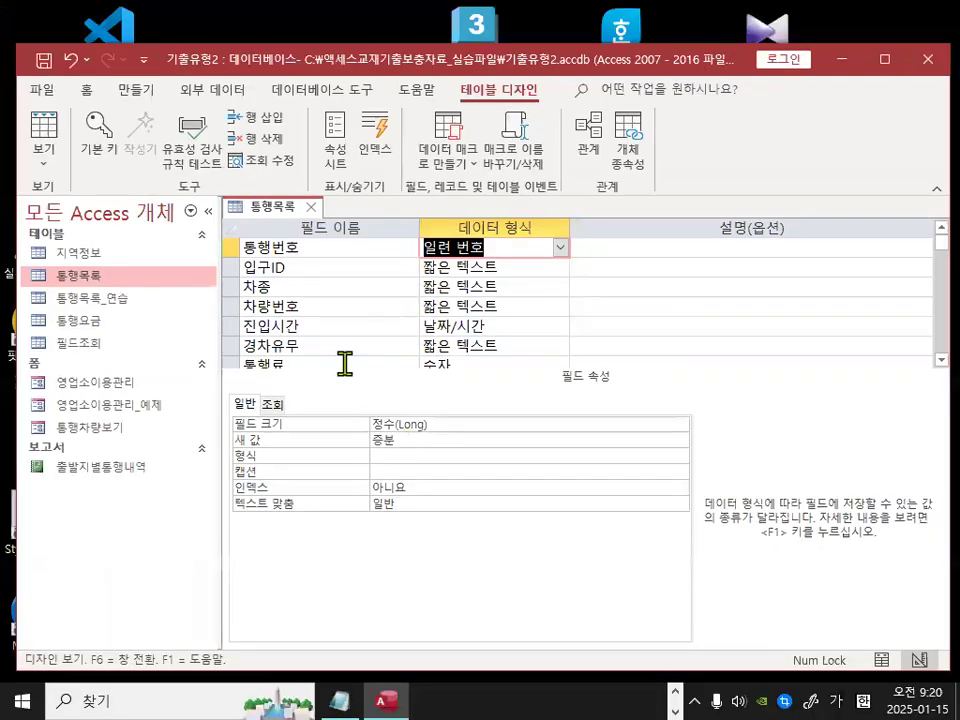
- Make 통행번호 the primary key of the 통행목록 table and select the 차량번호 field
click(225, 97)
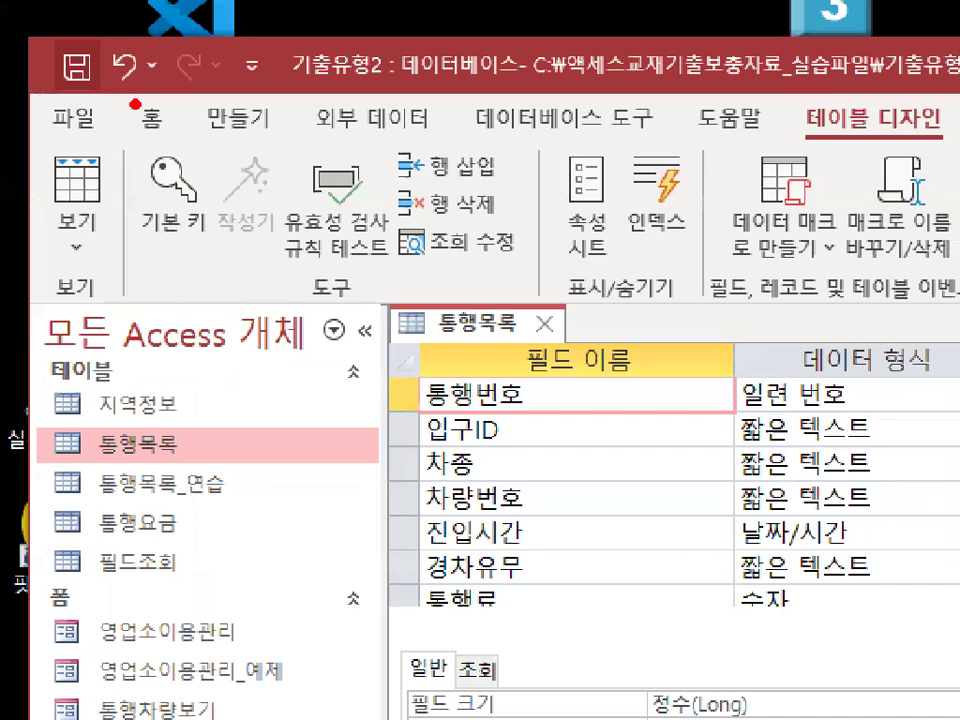
mouse_move(121, 130)
mouse_down()
mouse_move(104, 166)
mouse_move(94, 95)
mouse_up()
drag(163, 127, 202, 167)
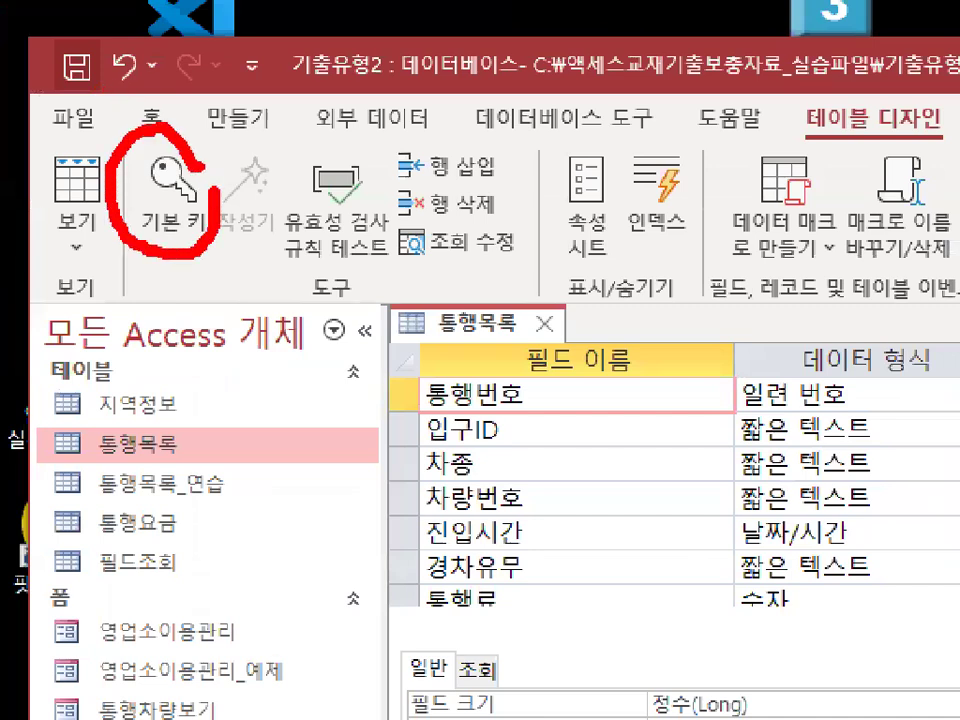
key(Escape)
click(95, 125)
mouse_move(250, 240)
mouse_down()
mouse_move(240, 262)
mouse_move(252, 258)
mouse_up()
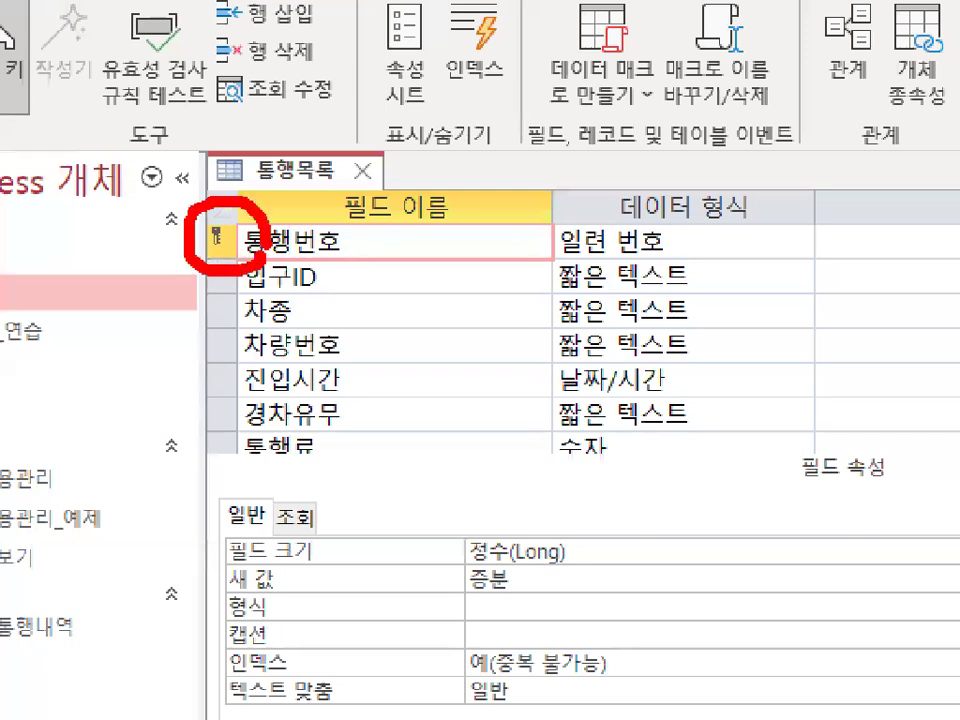
key(Escape)
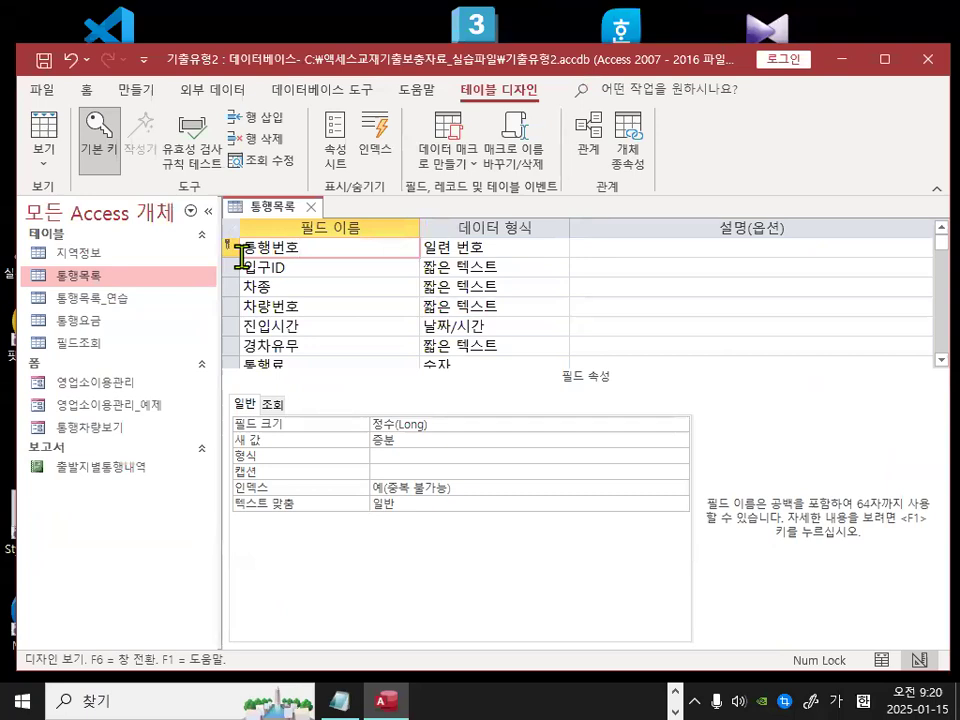
click(318, 301)
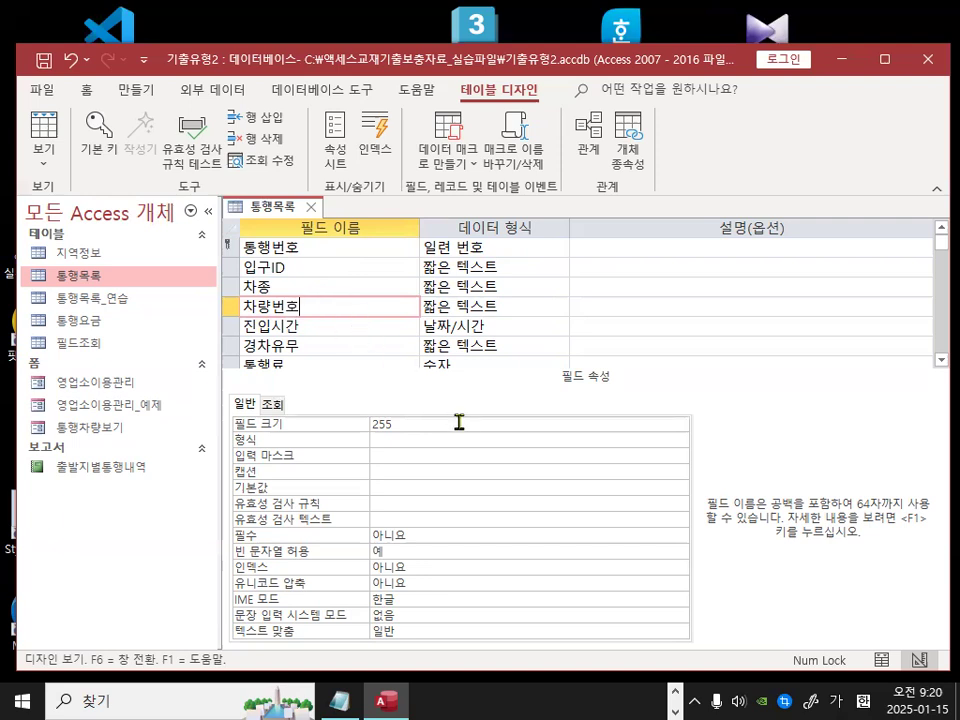
mouse_move(474, 345)
mouse_down()
mouse_move(477, 390)
mouse_move(533, 408)
mouse_up()
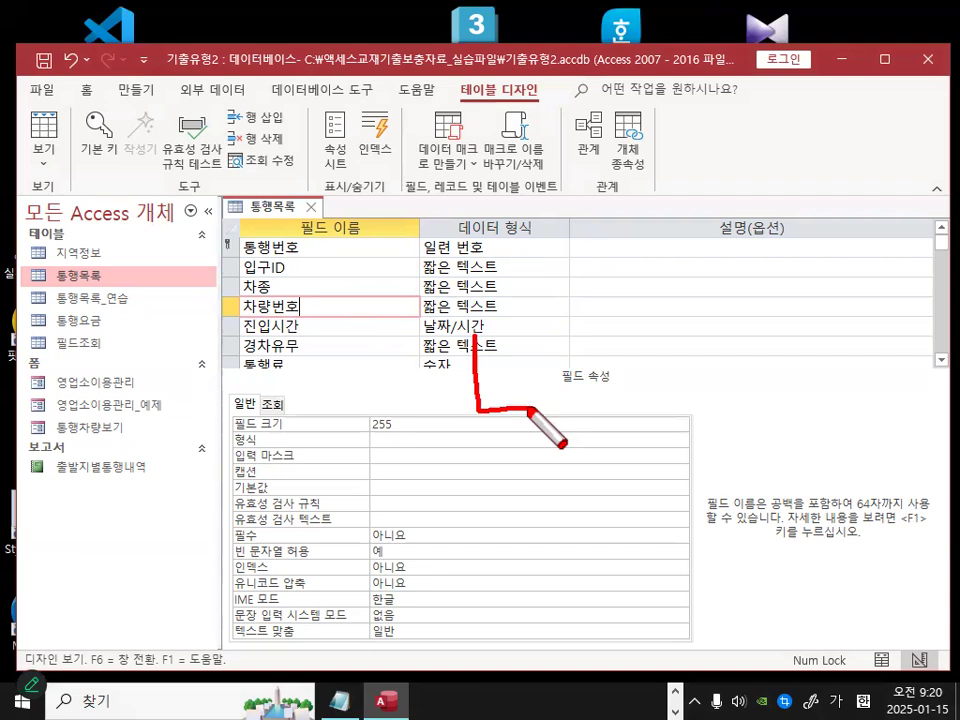
mouse_move(493, 465)
mouse_down()
mouse_move(489, 553)
mouse_move(537, 521)
mouse_move(492, 467)
mouse_up()
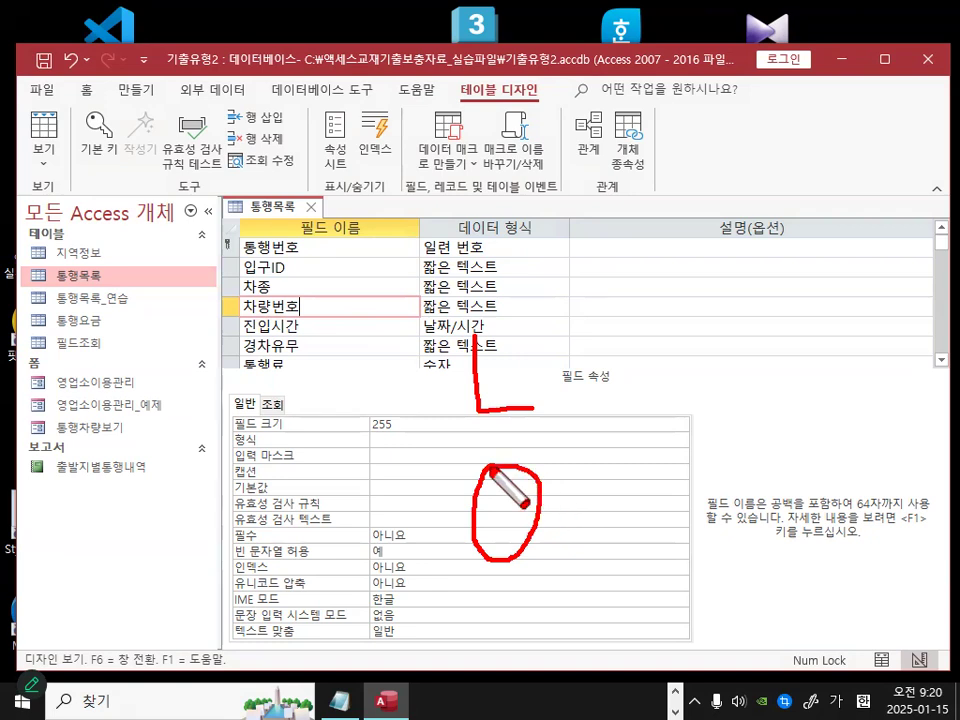
key(e)
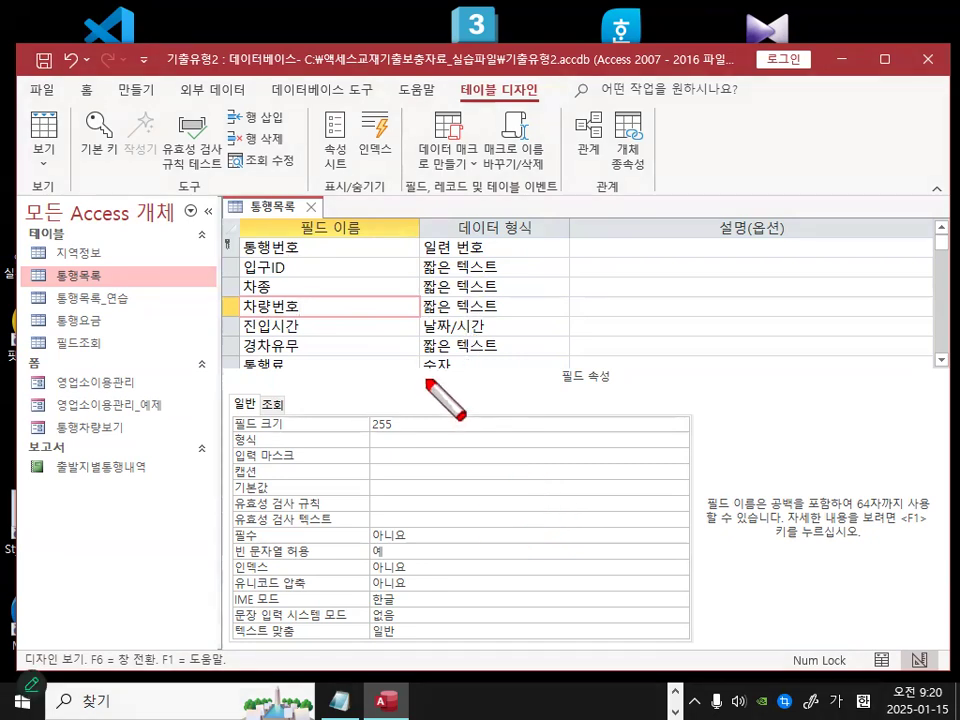
drag(369, 336, 398, 326)
mouse_move(462, 318)
mouse_down()
mouse_move(521, 347)
mouse_move(472, 313)
mouse_up()
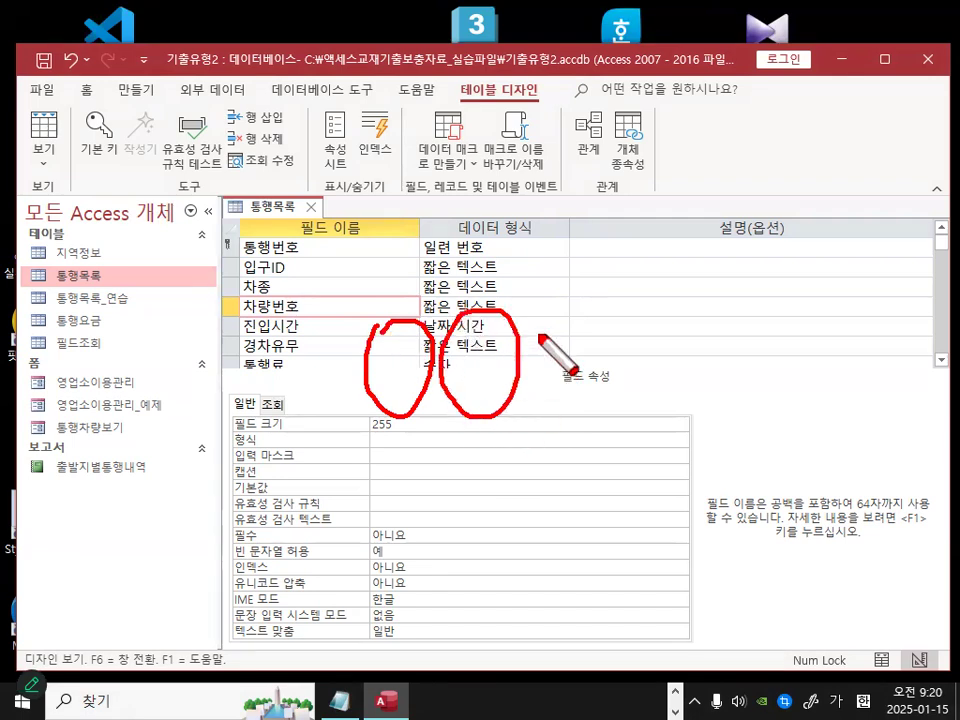
mouse_move(553, 307)
mouse_down()
mouse_move(555, 427)
mouse_move(639, 419)
mouse_up()
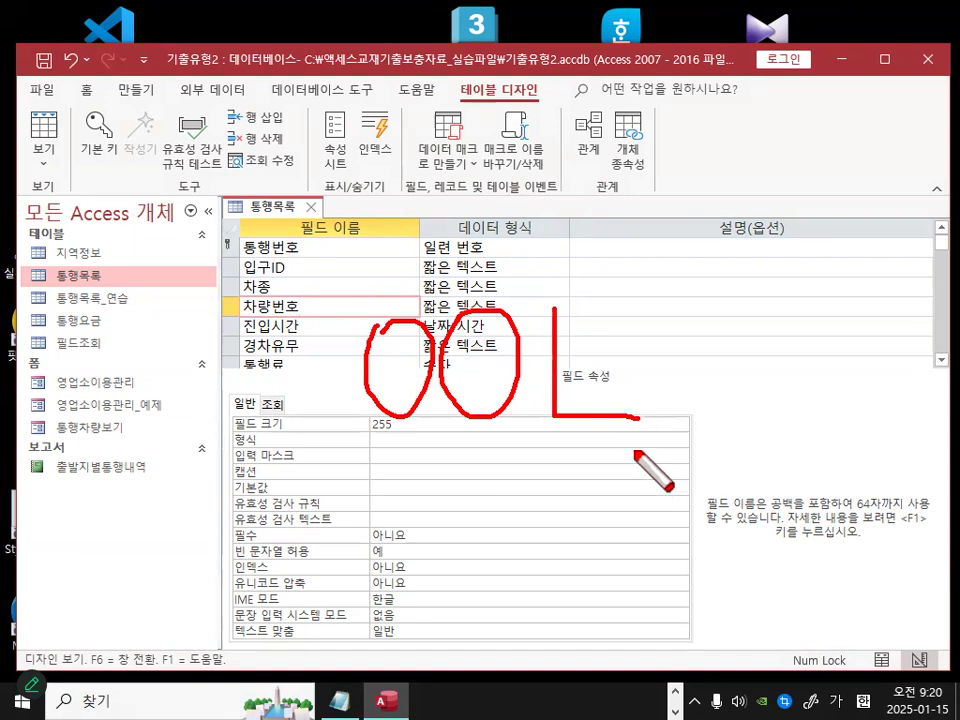
mouse_move(660, 320)
mouse_down()
mouse_move(725, 418)
mouse_move(707, 325)
mouse_move(760, 360)
mouse_move(808, 375)
mouse_move(812, 345)
mouse_move(810, 392)
mouse_up()
mouse_move(840, 320)
mouse_down()
mouse_move(866, 390)
mouse_move(844, 321)
mouse_up()
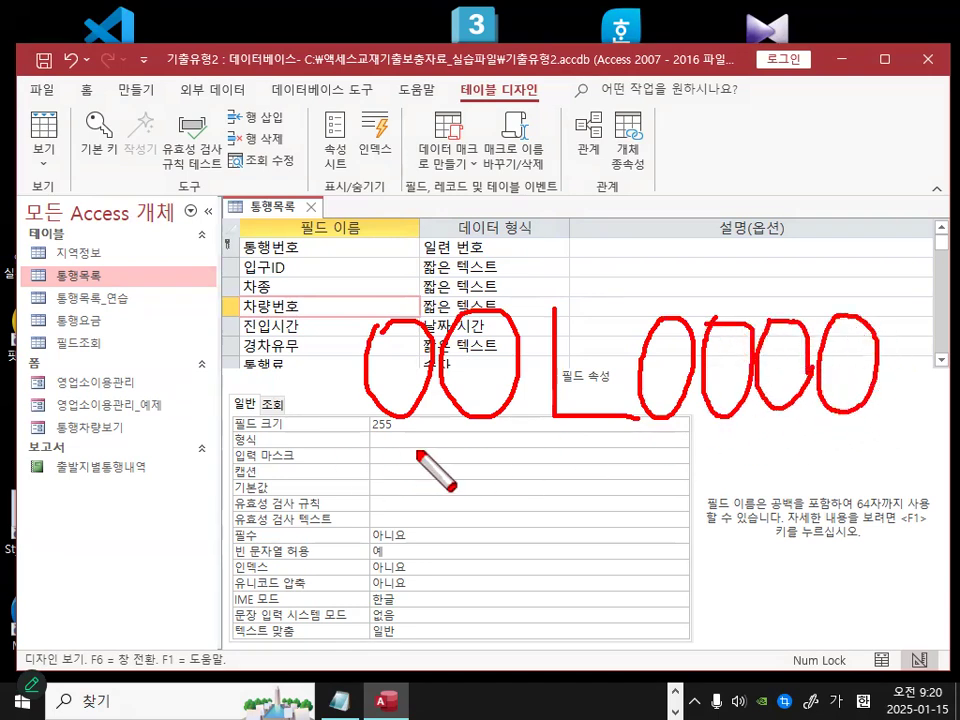
drag(332, 459, 905, 460)
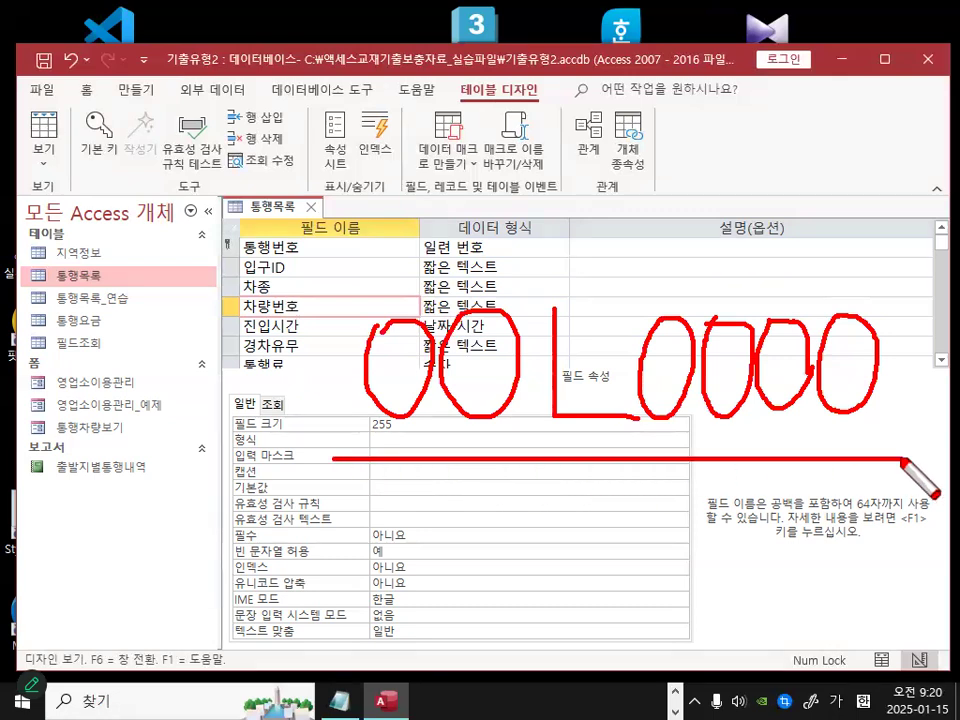
mouse_move(466, 244)
mouse_down()
mouse_move(472, 260)
mouse_move(508, 196)
mouse_up()
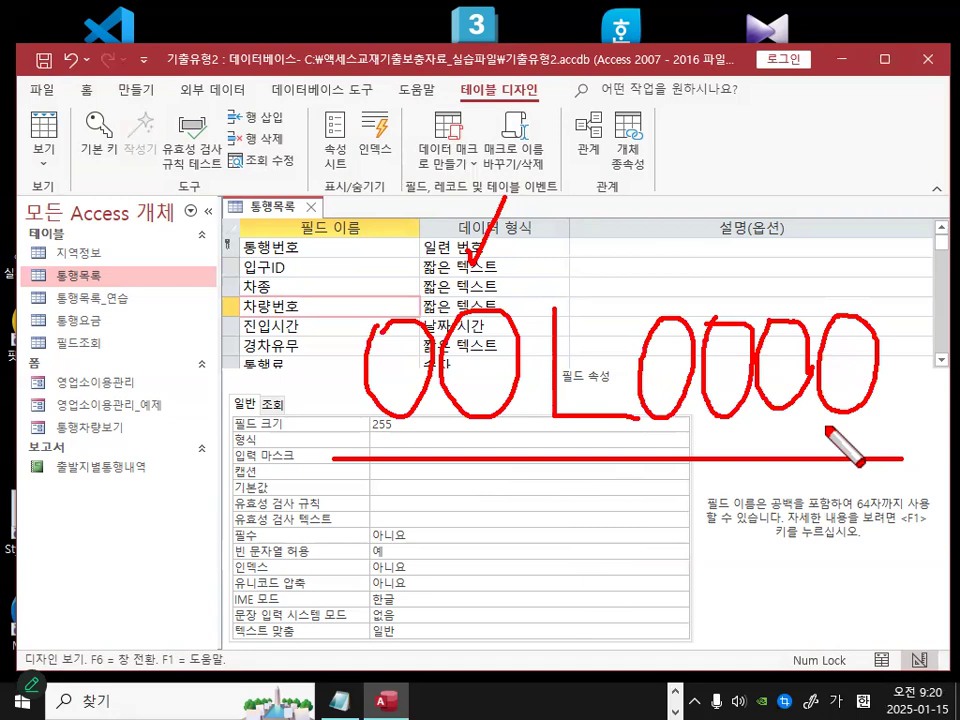
key(Escape)
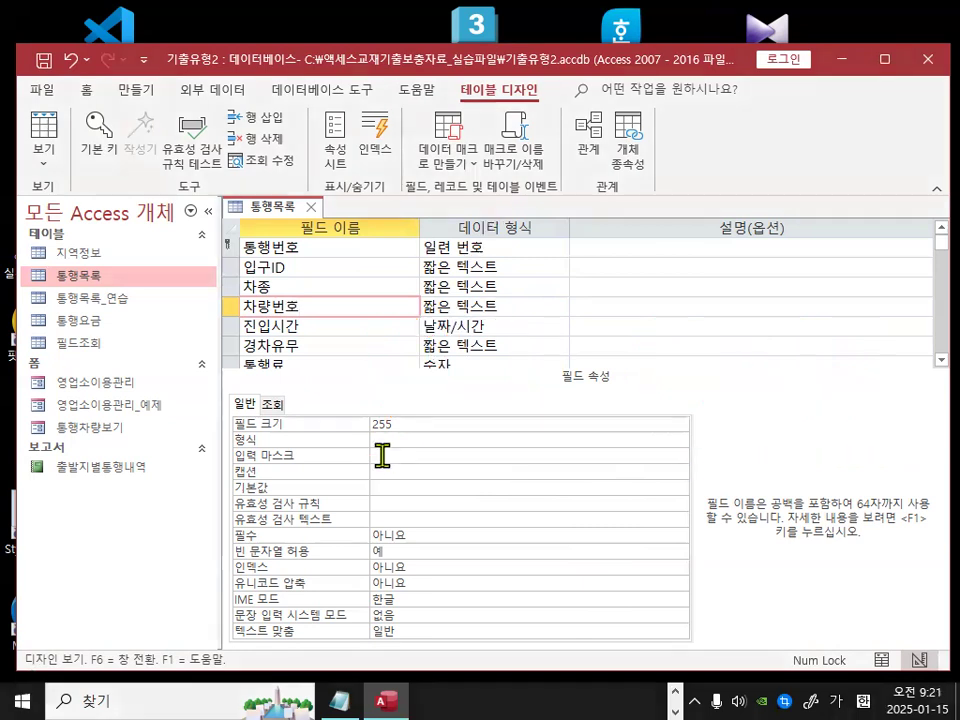
- Set the input mask of the 차량번호 field to 00L0000
click(381, 454)
text(00)
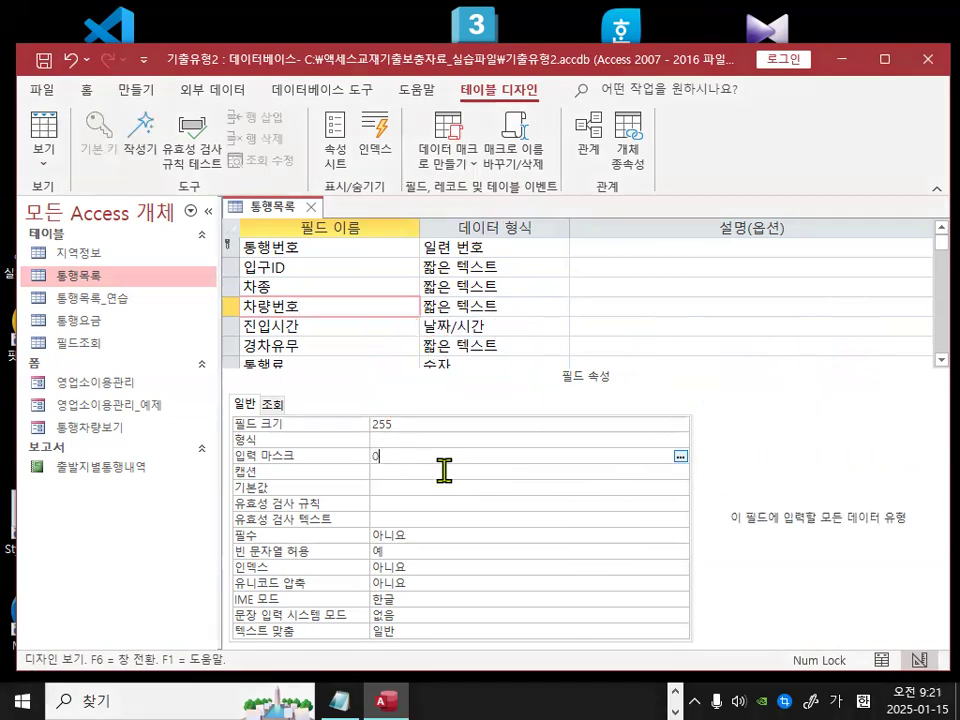
text( ㅣ)
key(BackSpace)
key(BackSpace)
key(Hangul)
text(L0000)
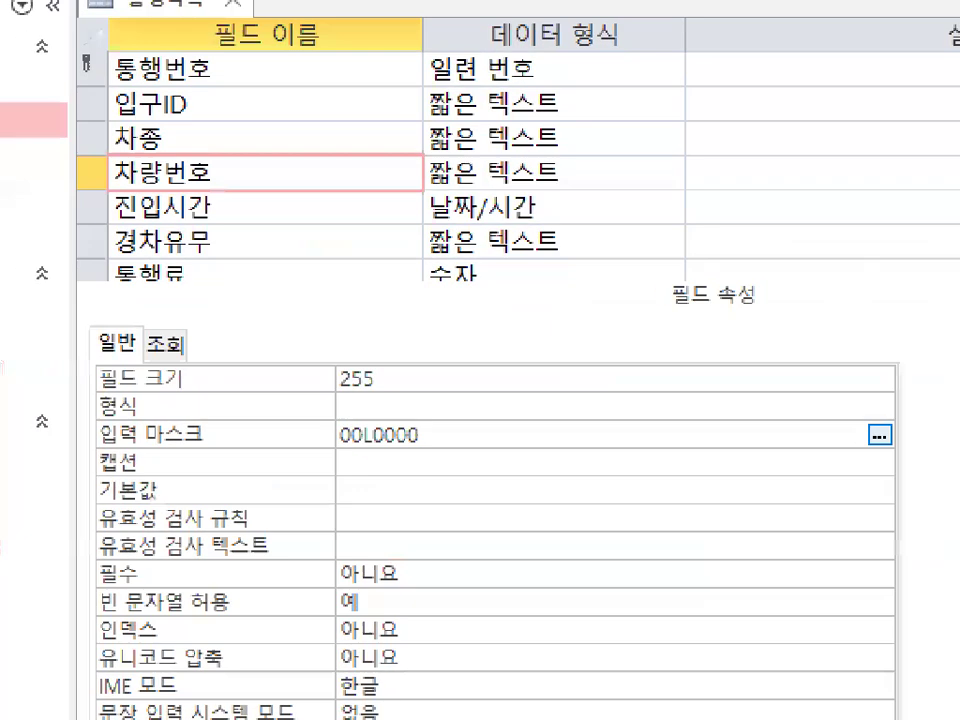
mouse_move(441, 446)
mouse_down()
mouse_move(300, 472)
mouse_move(424, 414)
mouse_up()
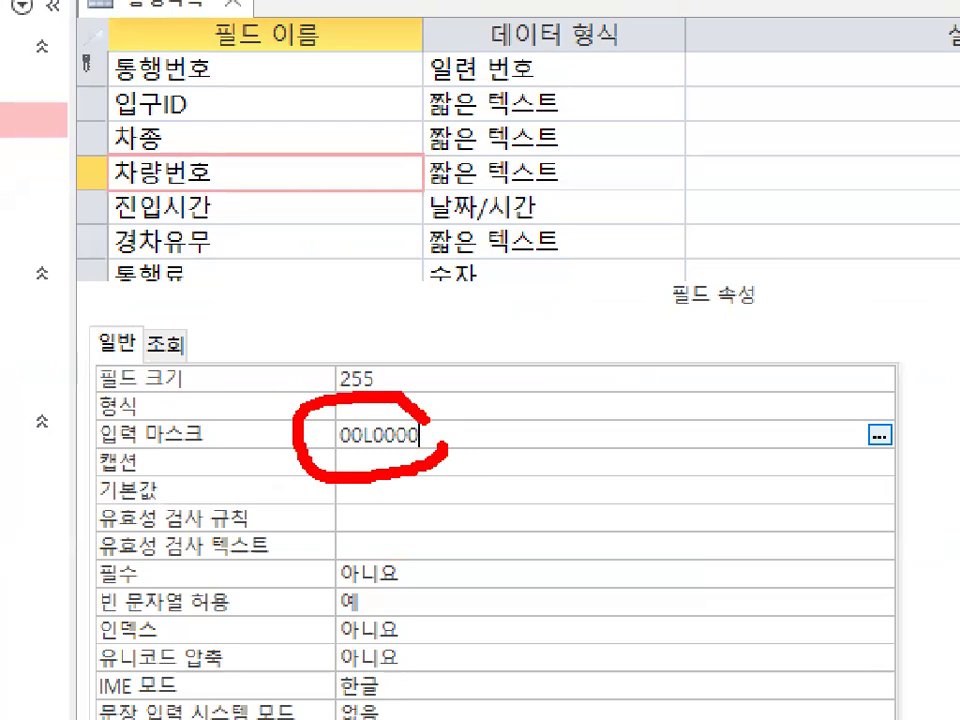
key(Escape)
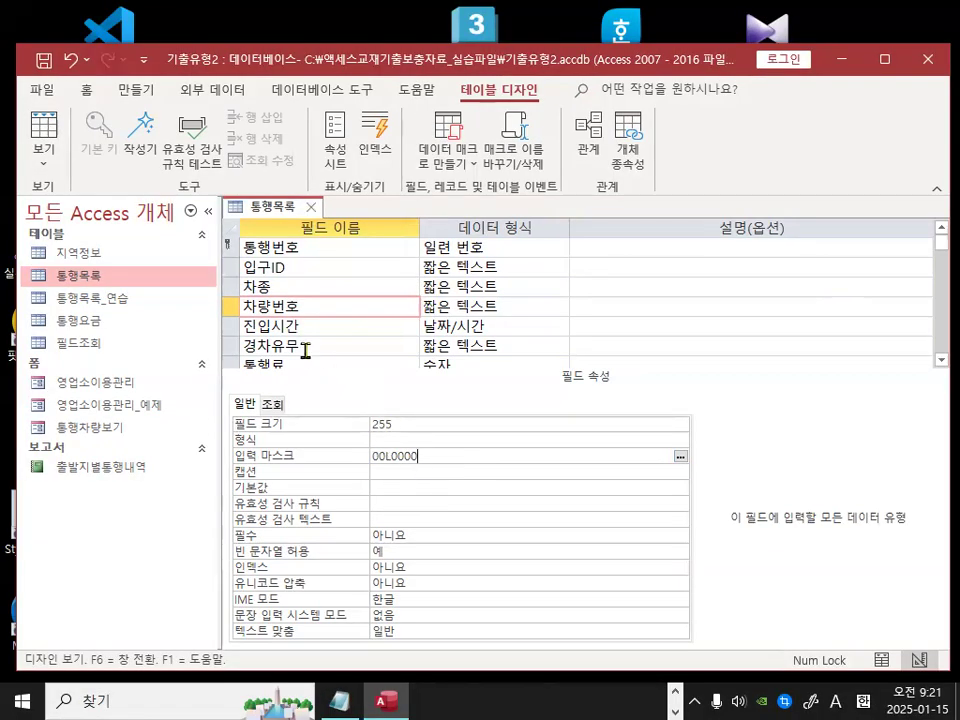
- Select the 진입시간 field, then switch to the Notepad class notes and review the Access date/time functions under question 3
click(307, 326)
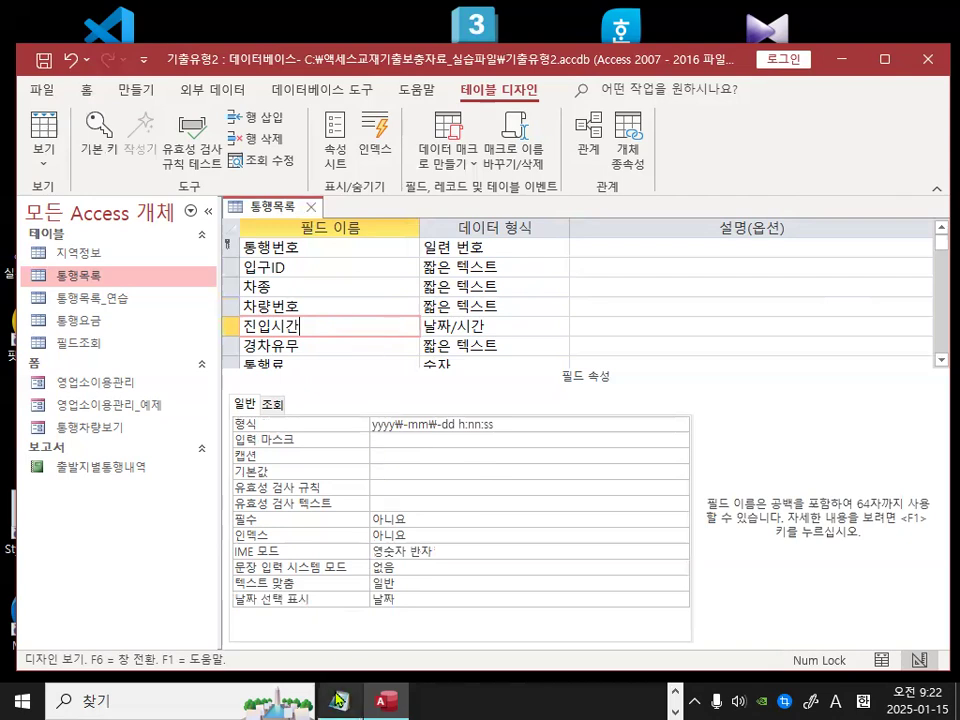
mouse_move(340, 700)
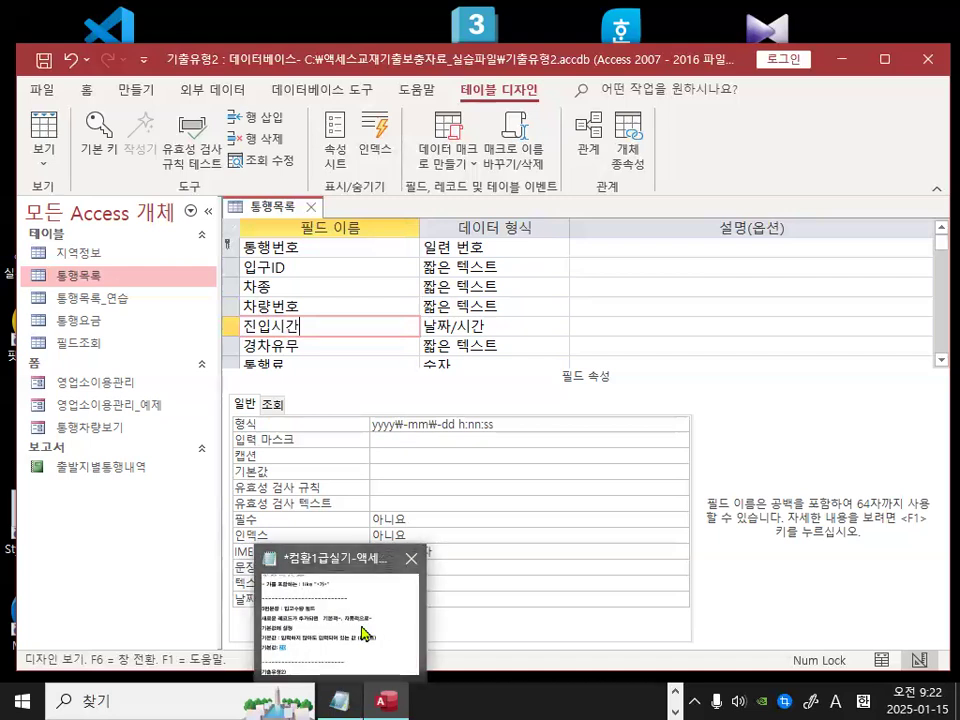
click(362, 633)
scroll(275, 383, down, 2)
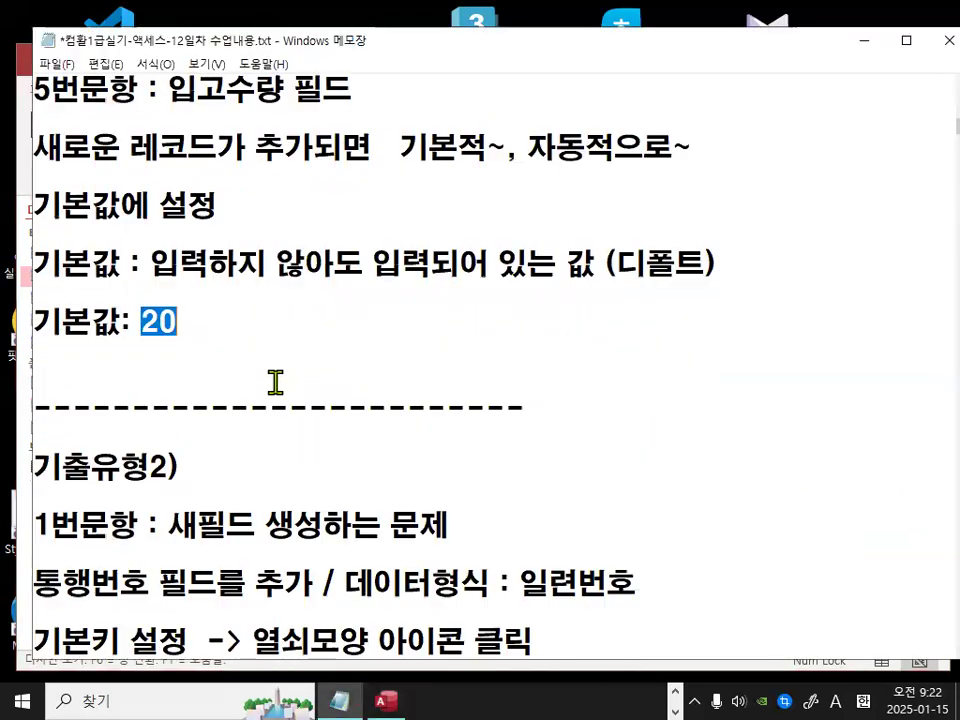
scroll(275, 383, down, 5)
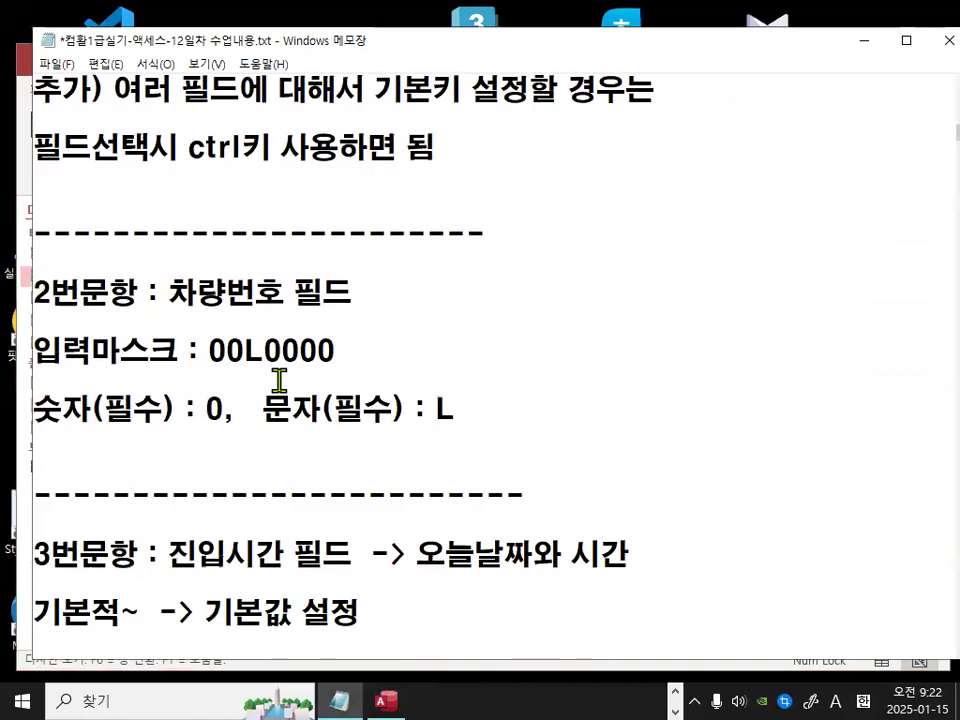
scroll(279, 380, down, 3)
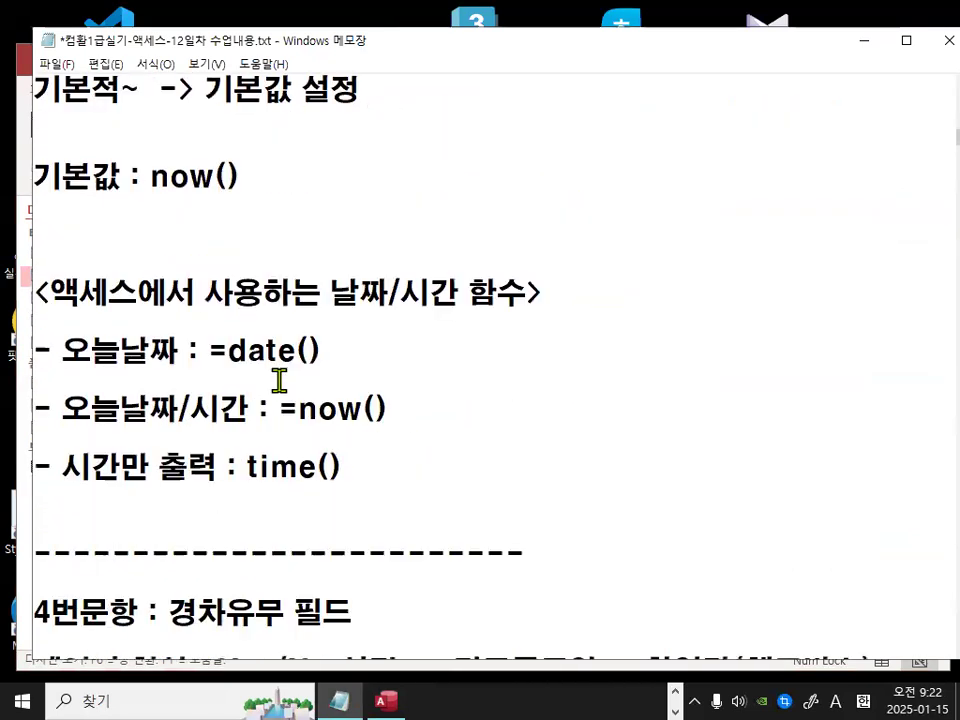
drag(44, 292, 116, 292)
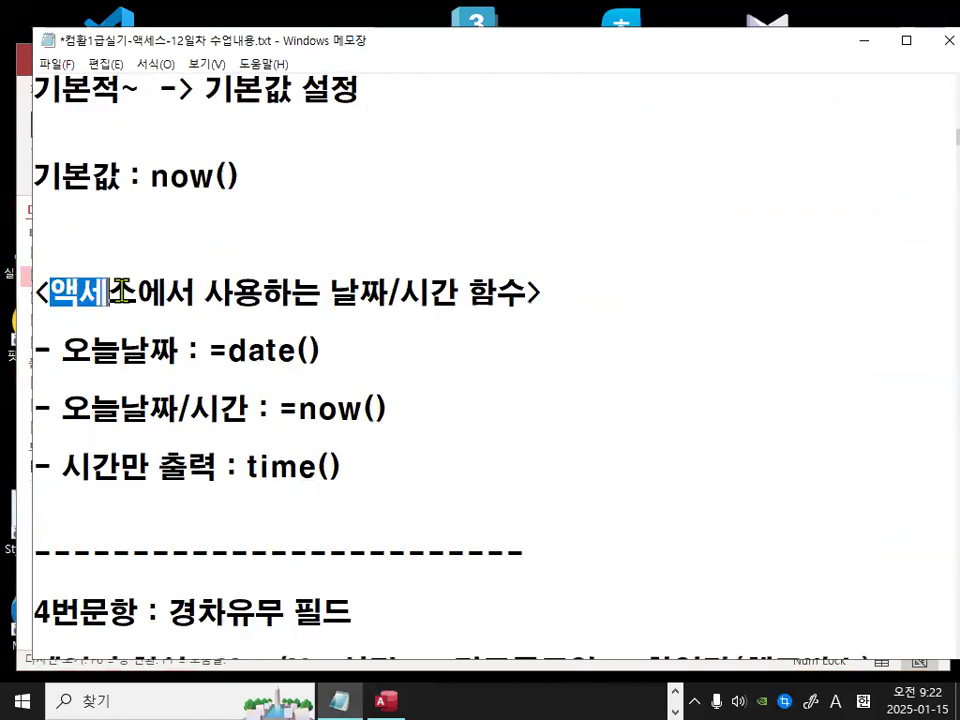
click(212, 292)
drag(213, 291, 505, 294)
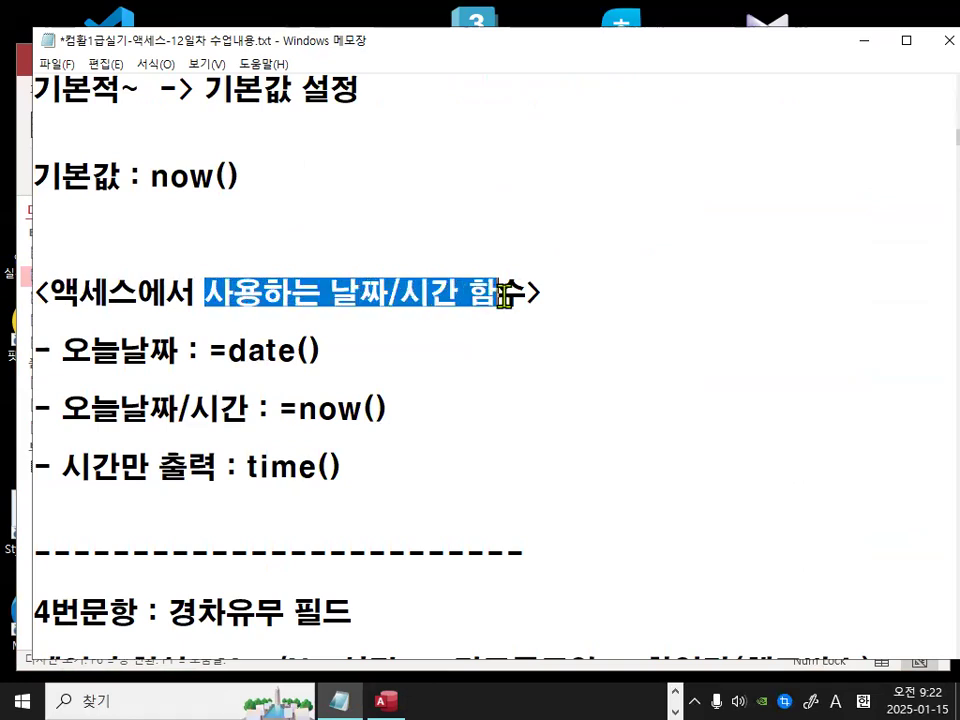
drag(66, 350, 155, 355)
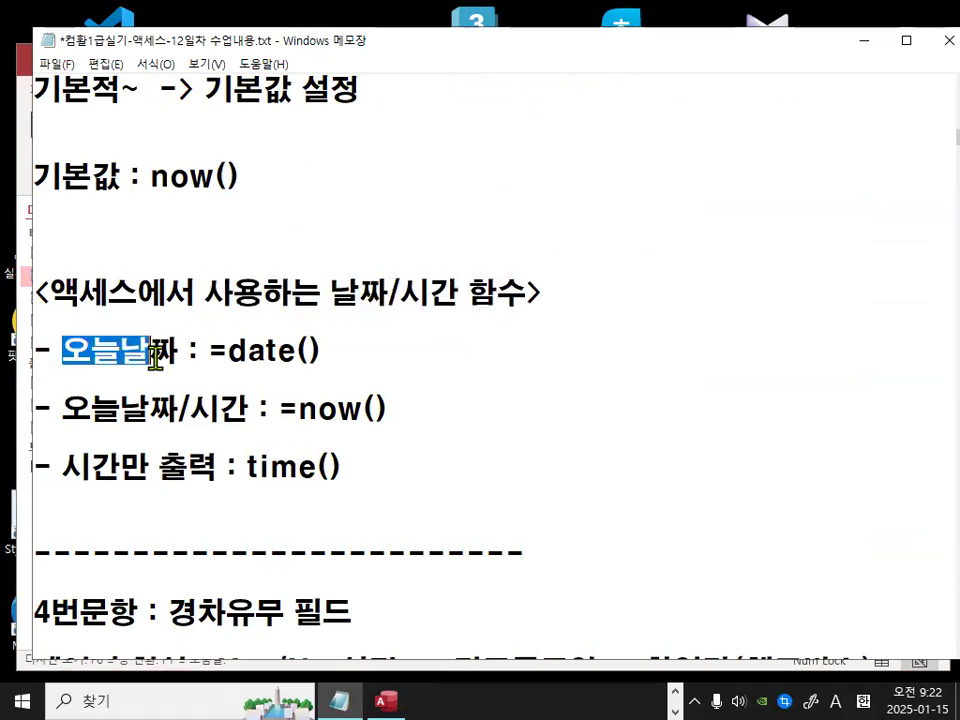
drag(227, 352, 295, 352)
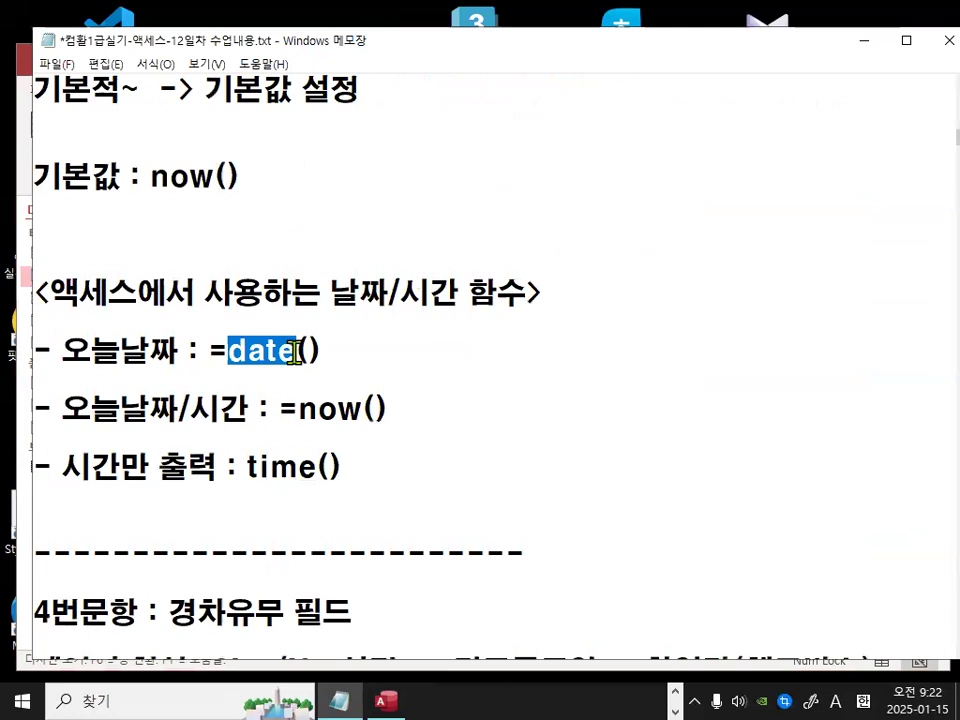
- Delete the equals signs before date() and now() in the date/time function list of the notes
drag(212, 350, 218, 350)
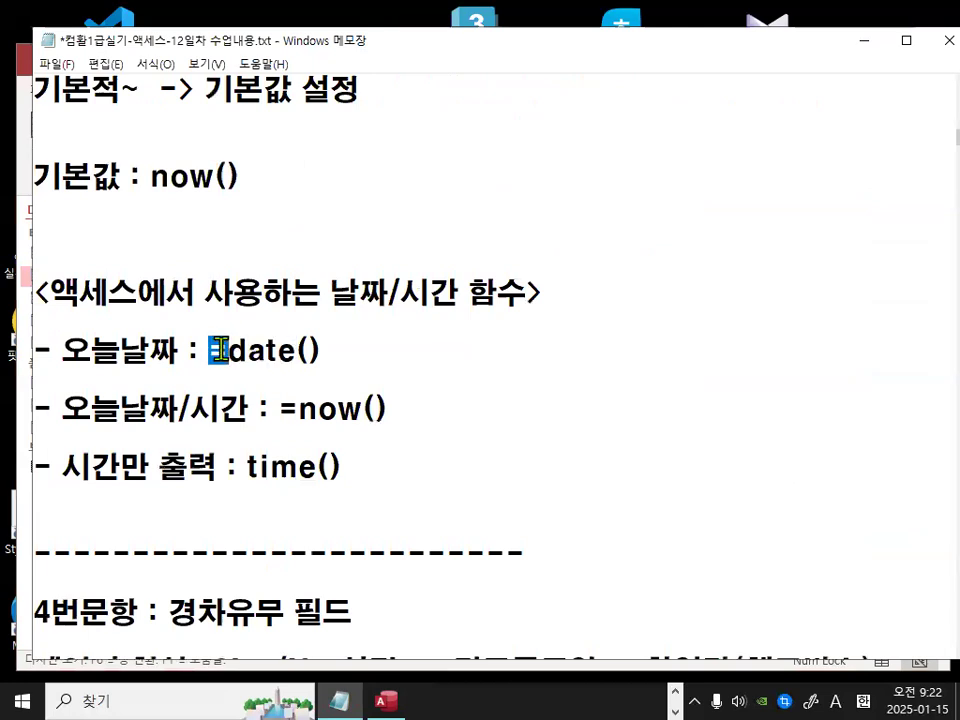
key(Delete)
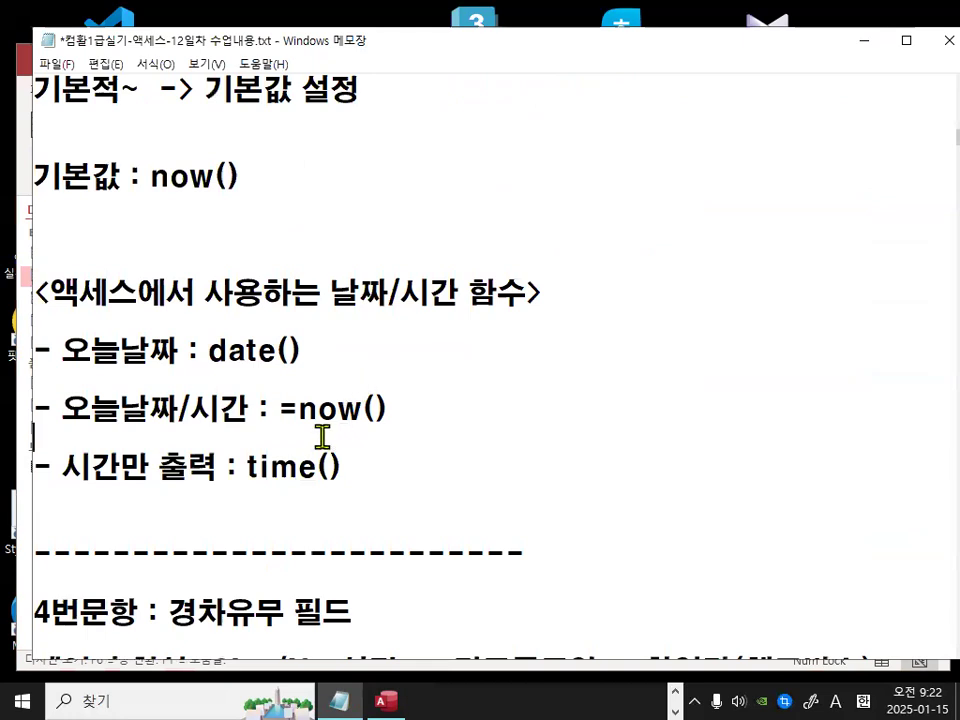
click(283, 408)
key(Delete)
- Review the parentheses and syntax of date(), now() and time() in the notes by highlighting them
drag(279, 345, 300, 350)
drag(345, 408, 367, 408)
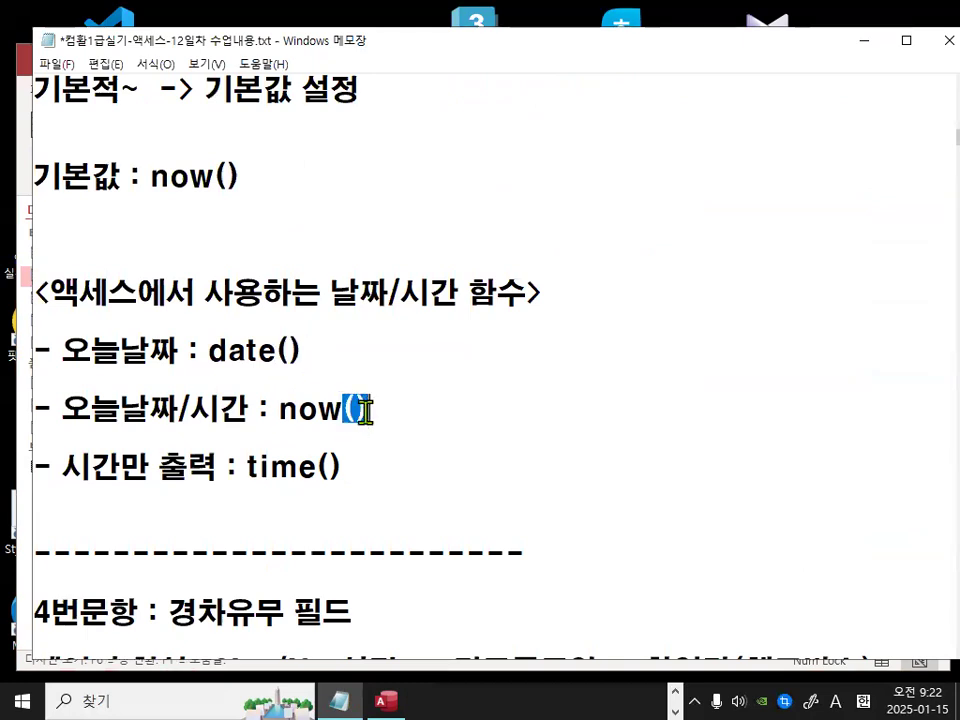
click(207, 350)
drag(207, 350, 315, 347)
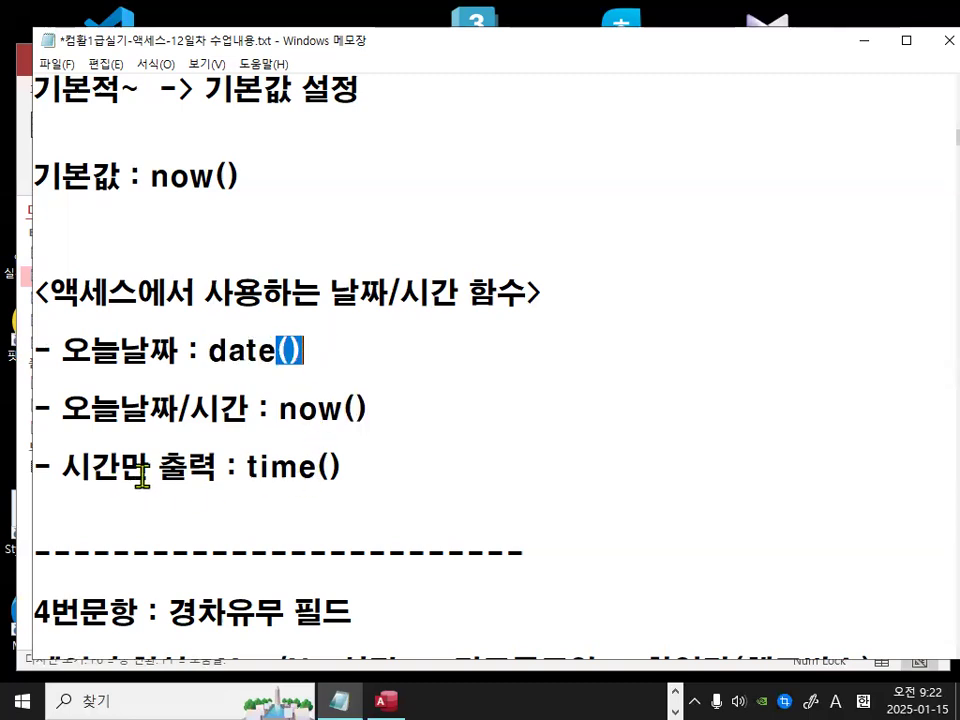
drag(247, 467, 303, 470)
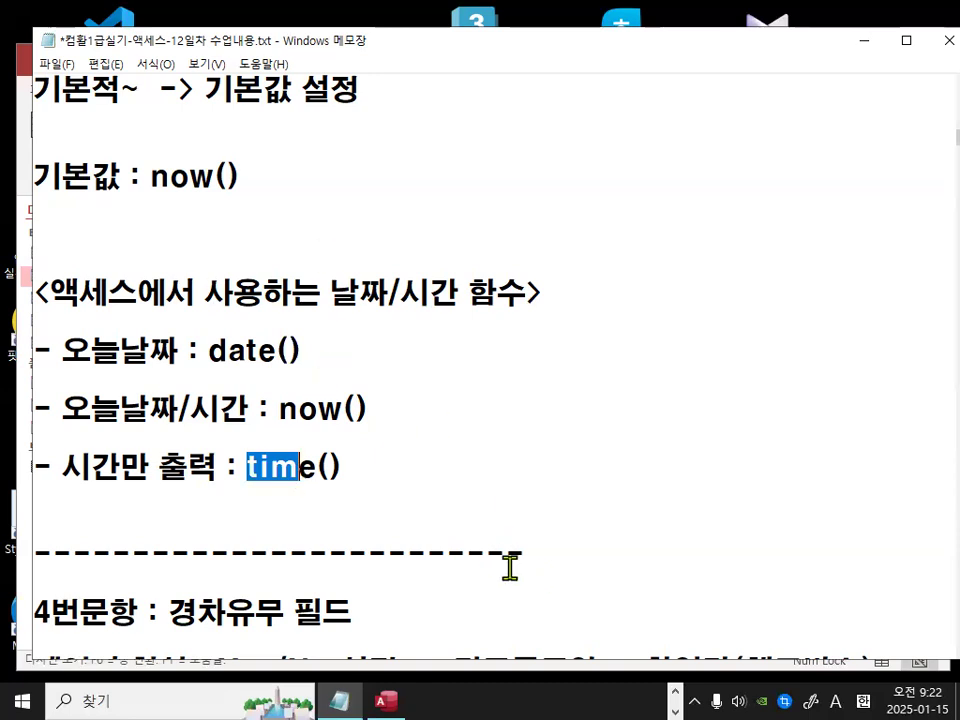
drag(356, 408, 368, 408)
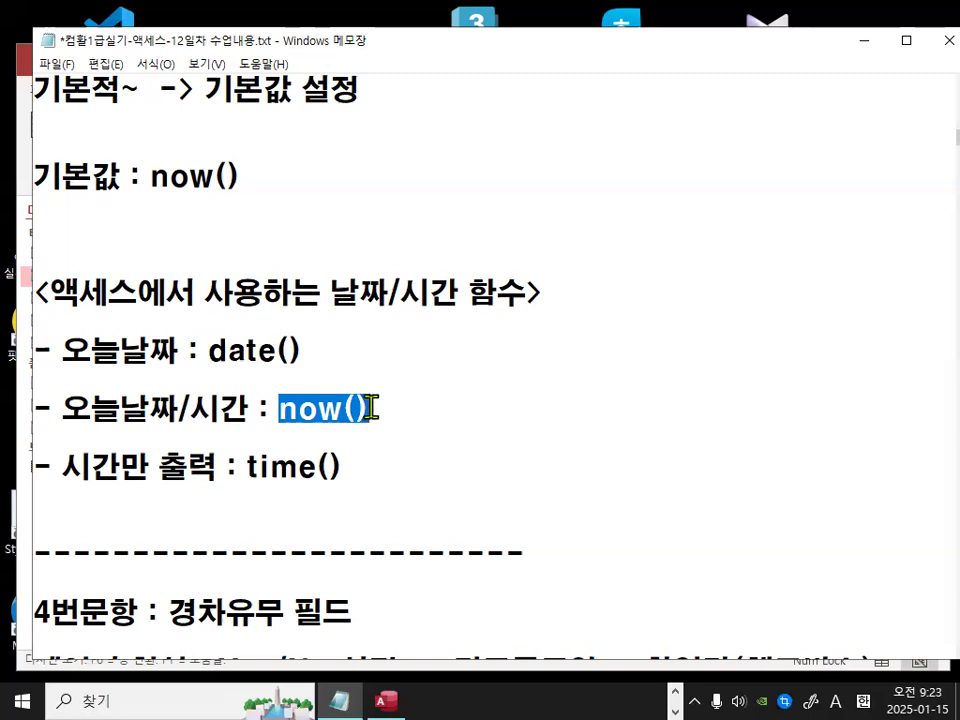
- Return to Access and set the default value of the 진입시간 field to Now()
click(868, 44)
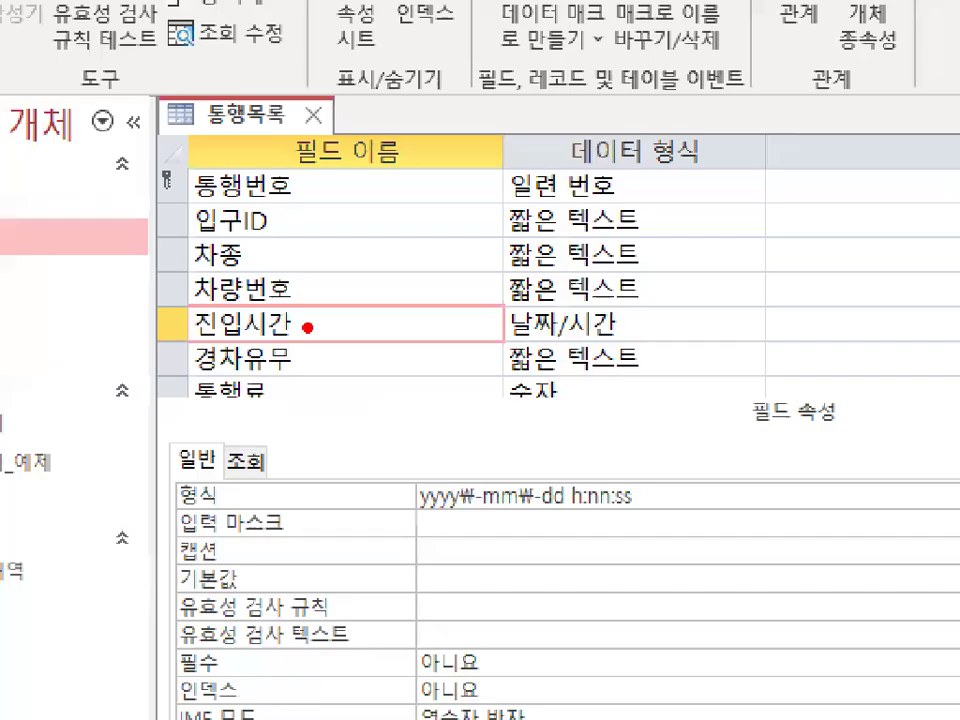
mouse_move(307, 327)
mouse_down()
mouse_move(168, 321)
mouse_move(296, 298)
mouse_up()
key(Escape)
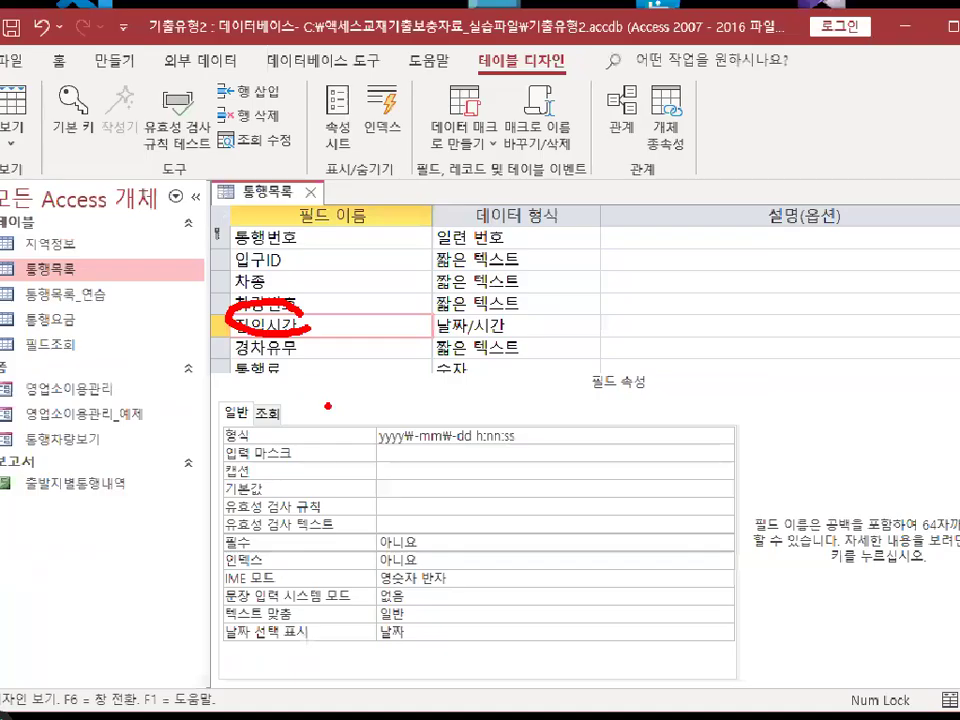
key(ctrl+1)
click(224, 445)
mouse_move(224, 440)
mouse_down()
mouse_move(130, 425)
mouse_move(210, 410)
mouse_move(250, 360)
mouse_up()
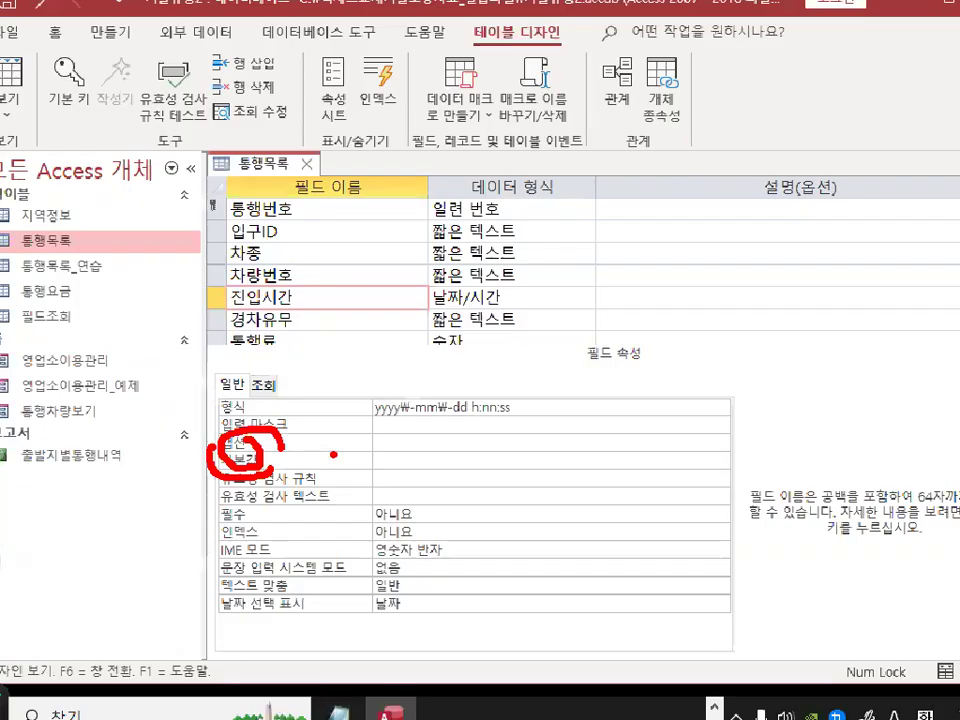
key(Escape)
click(422, 460)
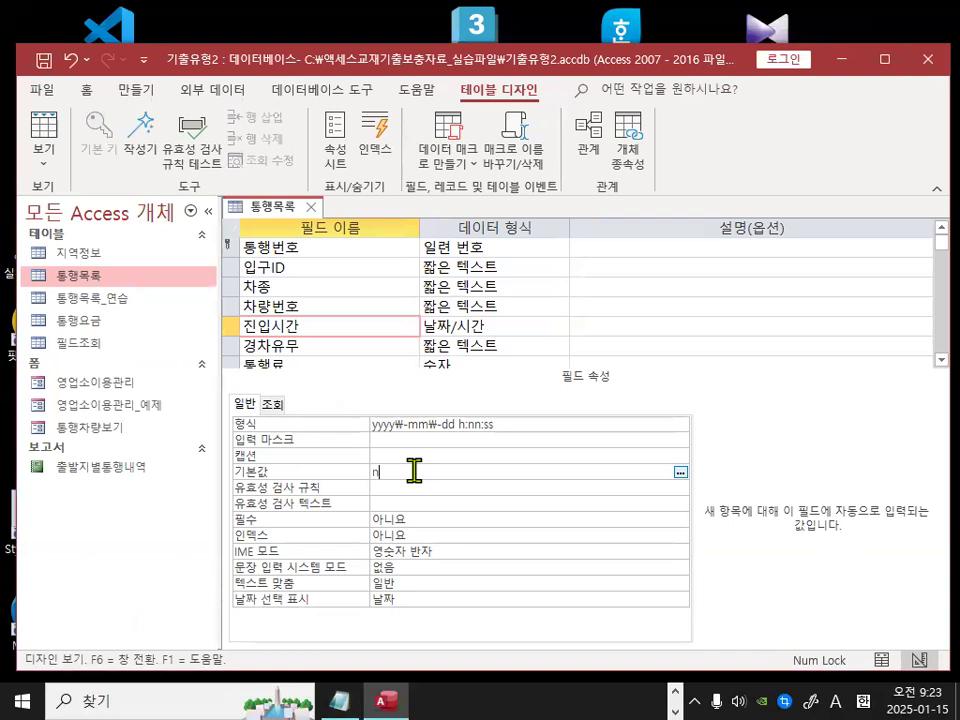
text(now()
key(Return)
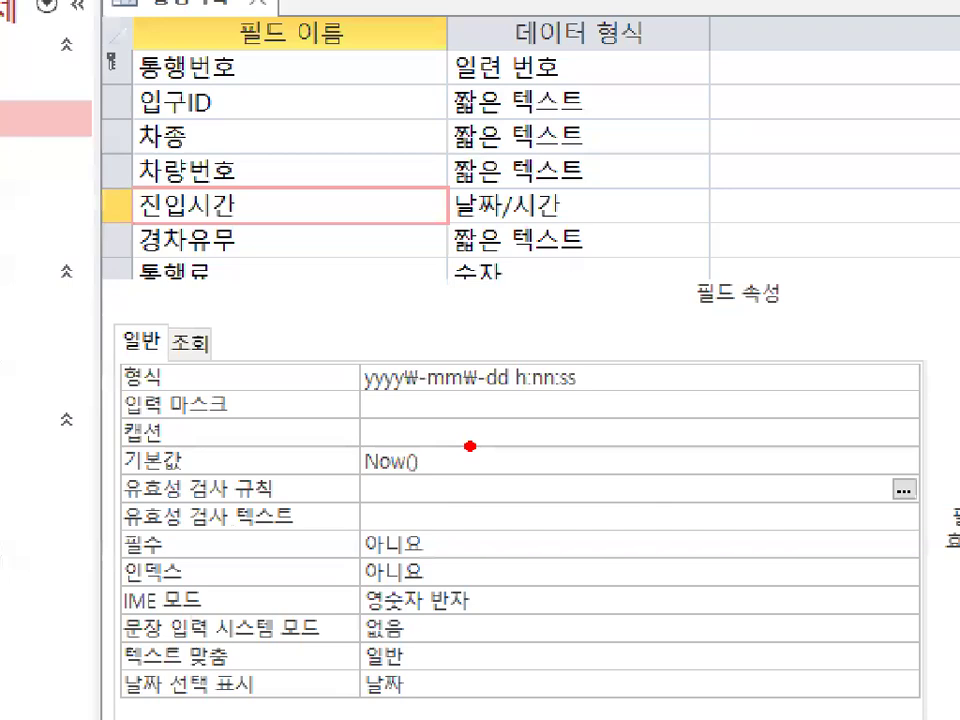
- Check the 진입시간 default in the new record row of the 통행목록 datasheet and return to design view
mouse_move(470, 446)
mouse_down()
mouse_move(343, 466)
mouse_move(472, 448)
mouse_up()
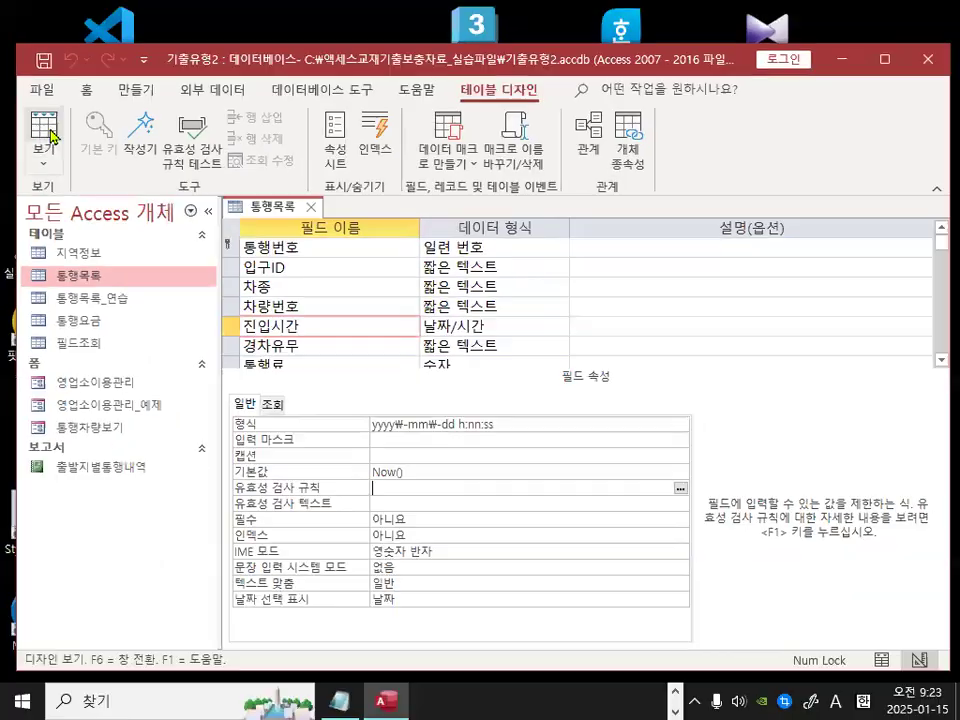
click(48, 132)
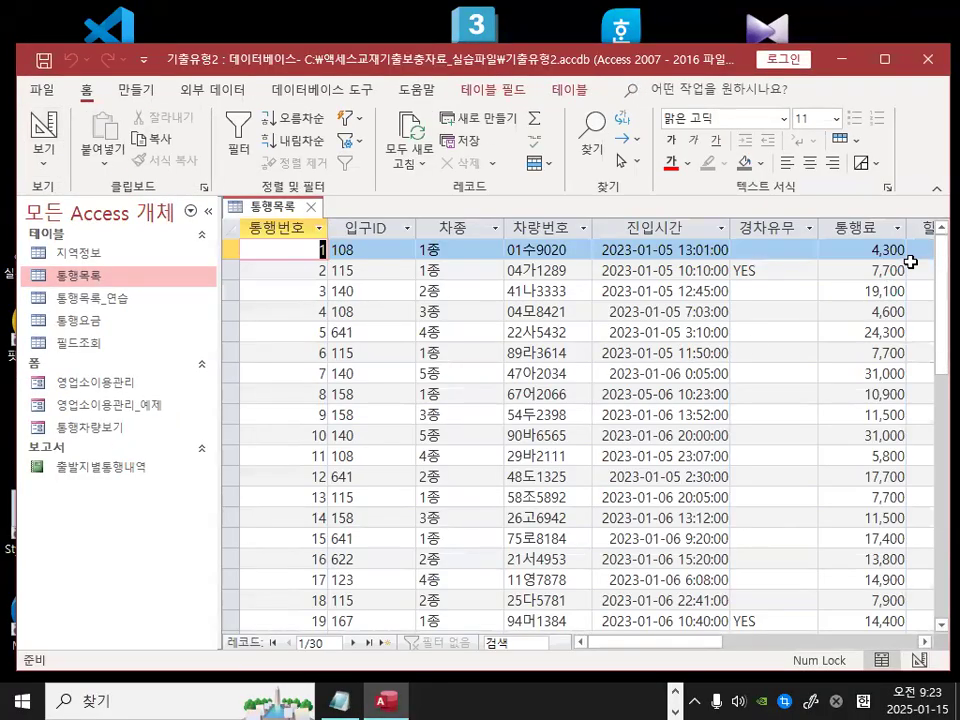
drag(936, 266, 938, 504)
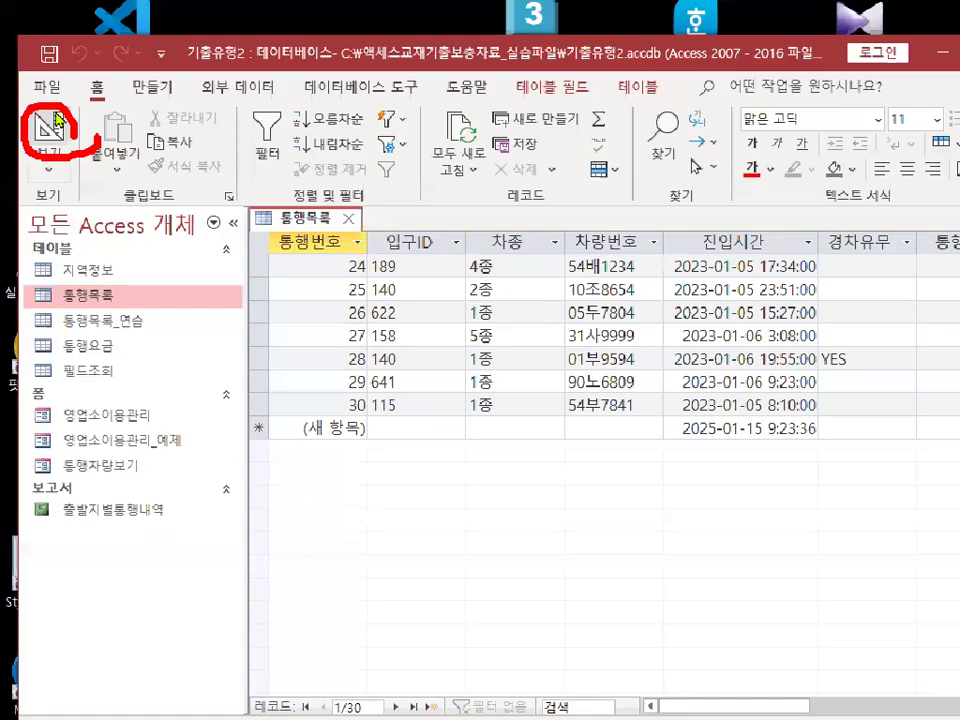
click(55, 124)
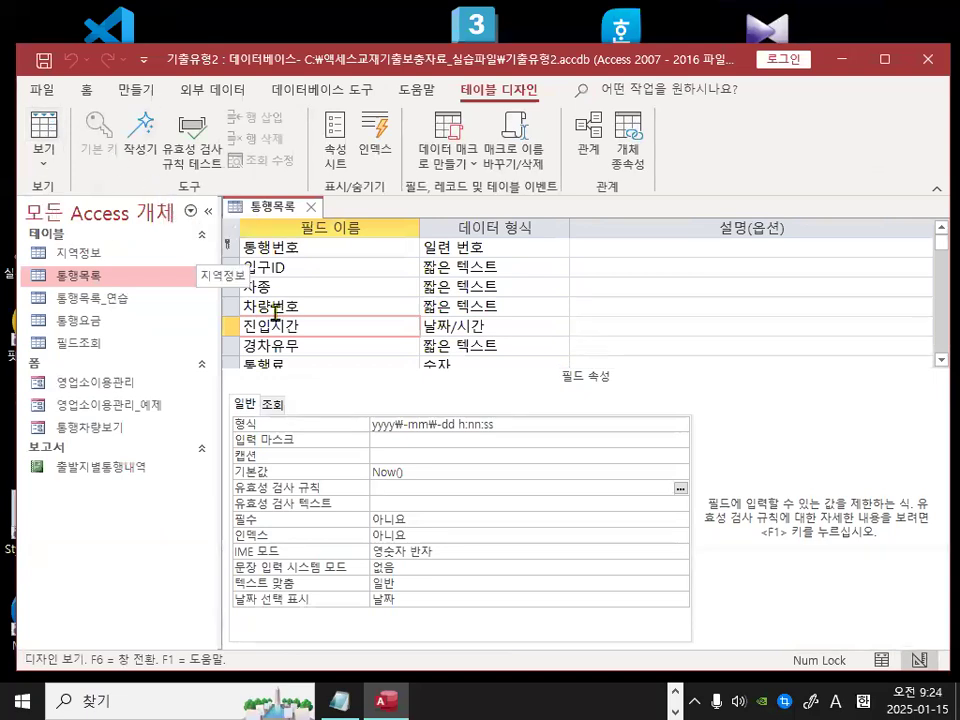
- Change the data type of the 경차유무 field to Yes/No
click(311, 343)
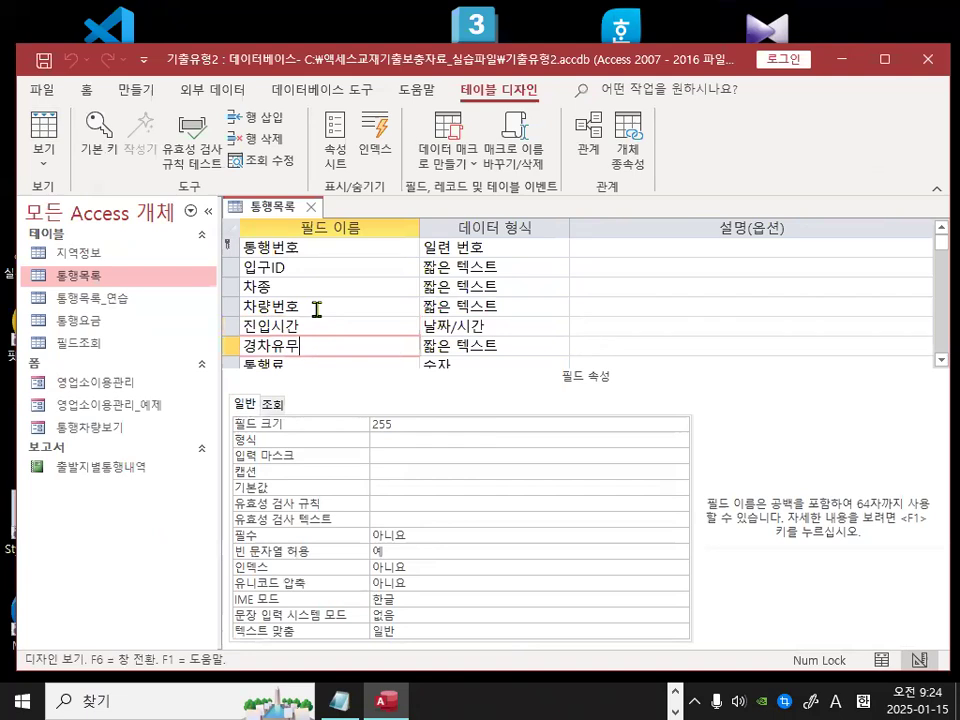
drag(492, 347, 465, 354)
drag(525, 347, 358, 326)
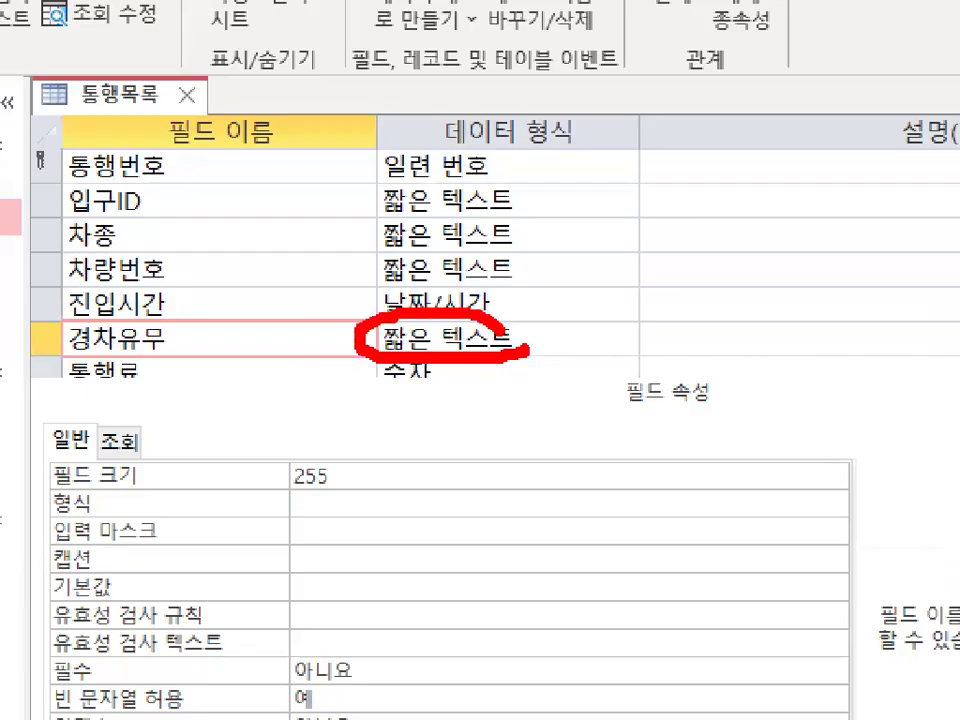
key(Escape)
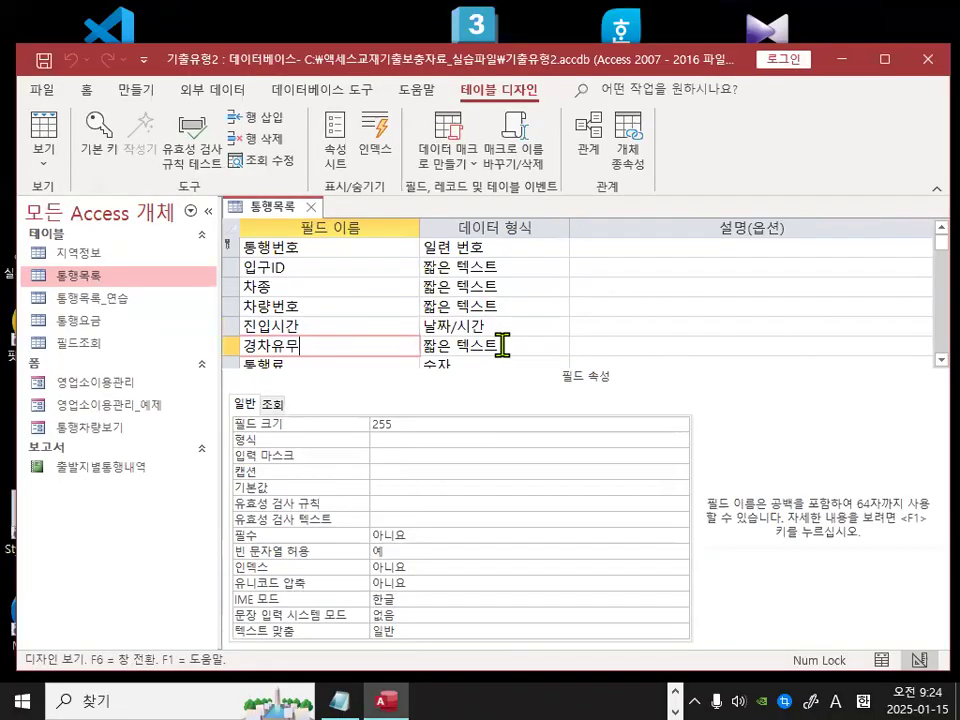
click(505, 345)
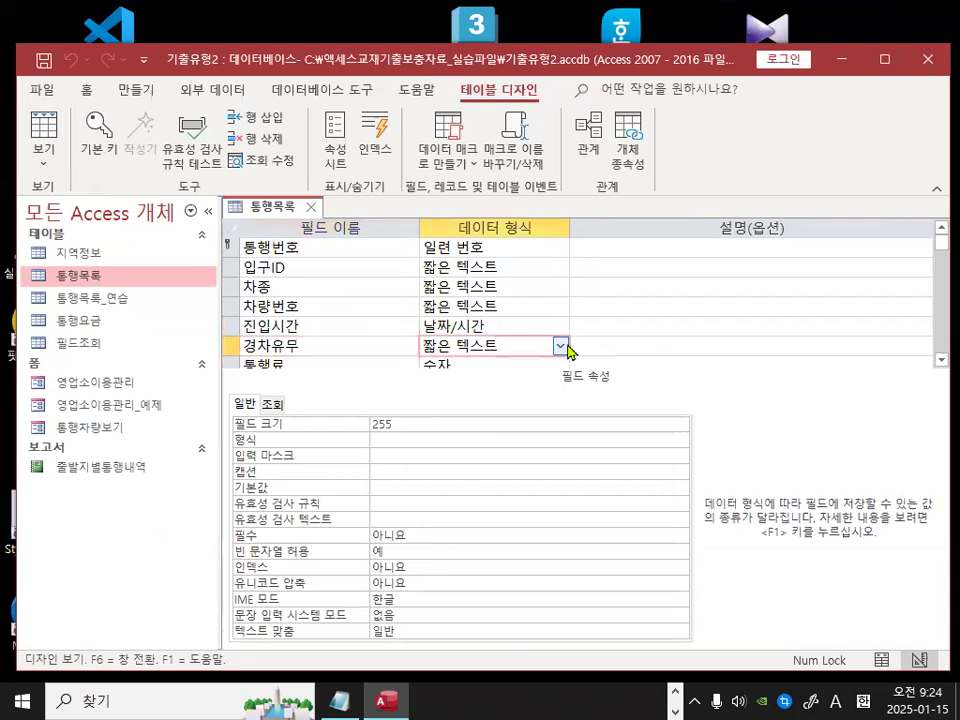
click(561, 348)
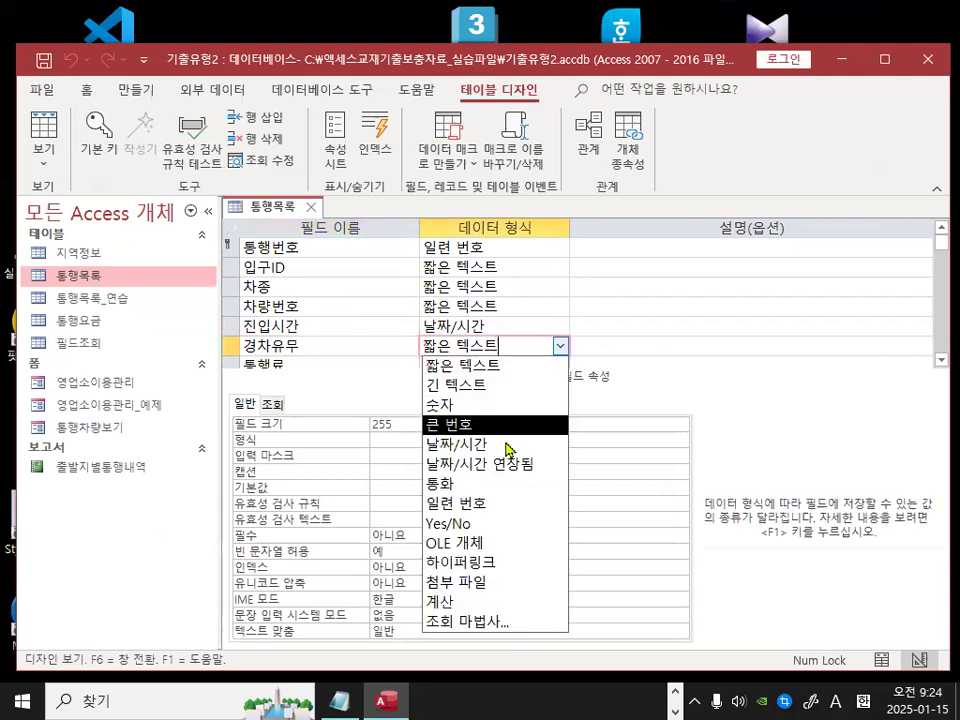
click(492, 524)
mouse_move(436, 323)
mouse_down()
mouse_move(489, 351)
mouse_move(455, 292)
mouse_up()
drag(182, 334, 100, 323)
mouse_move(226, 385)
mouse_down()
mouse_move(216, 497)
mouse_move(465, 501)
mouse_move(243, 402)
mouse_move(462, 408)
mouse_move(462, 490)
mouse_up()
mouse_move(548, 394)
mouse_down()
mouse_move(550, 490)
mouse_move(600, 405)
mouse_move(578, 405)
mouse_up()
mouse_move(576, 420)
mouse_down()
mouse_move(582, 458)
mouse_move(648, 399)
mouse_up()
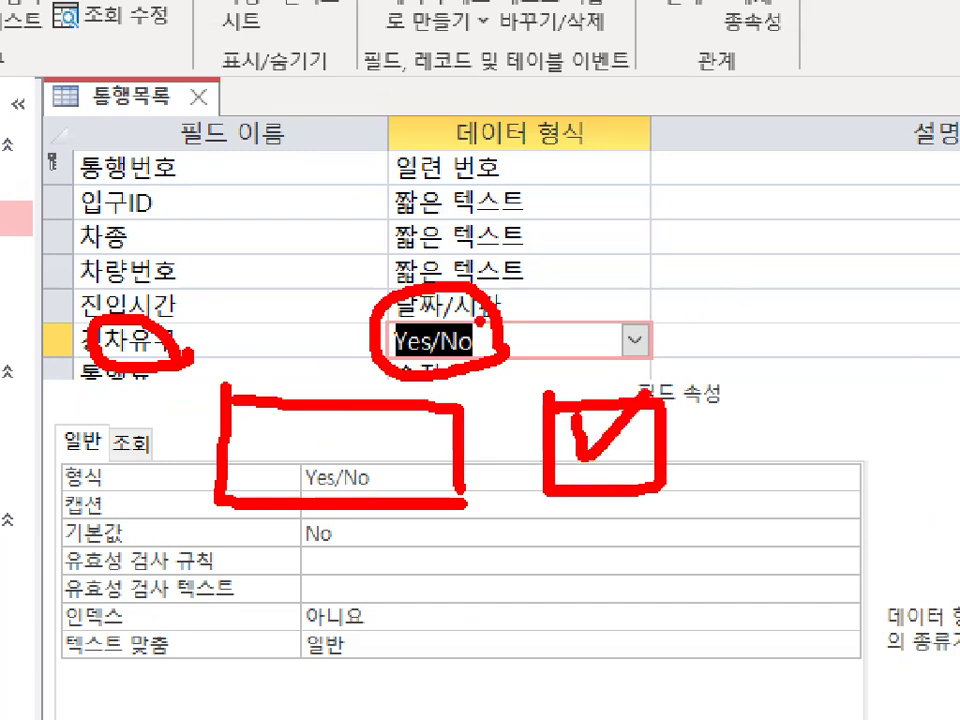
key(Escape)
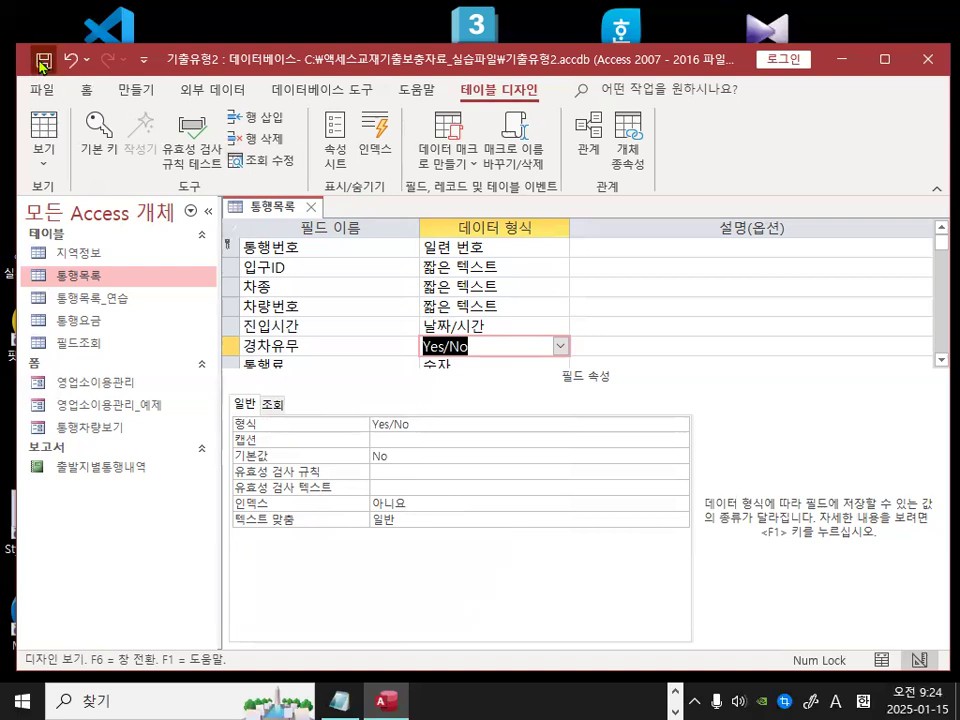
- Save the 통행목록 table, accepting the possible data loss, and examine the 경차유무 column in datasheet view
click(43, 66)
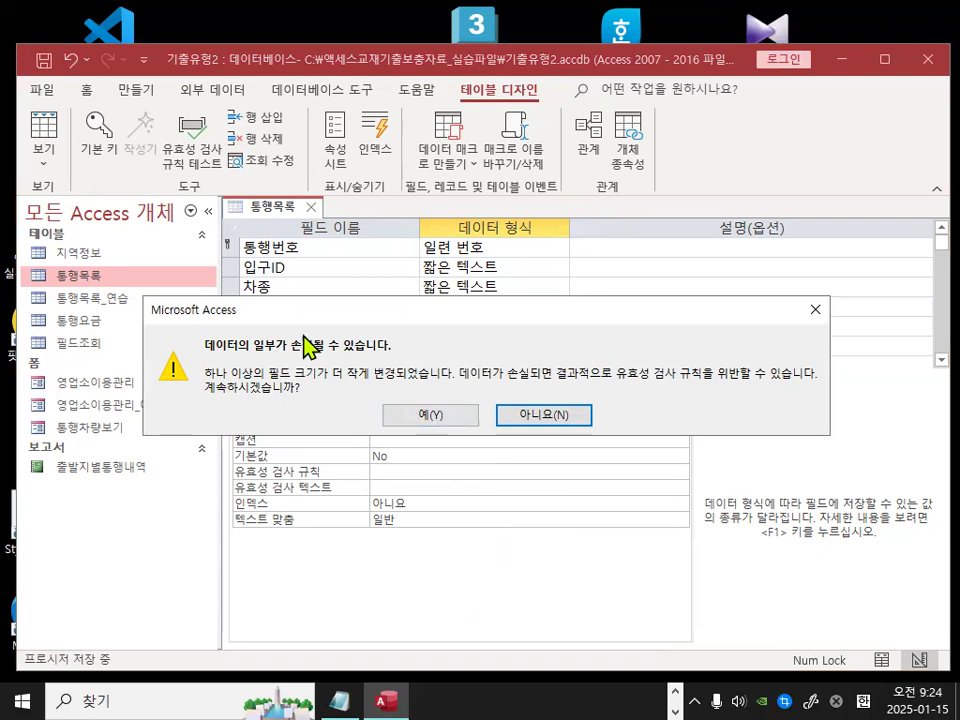
click(433, 417)
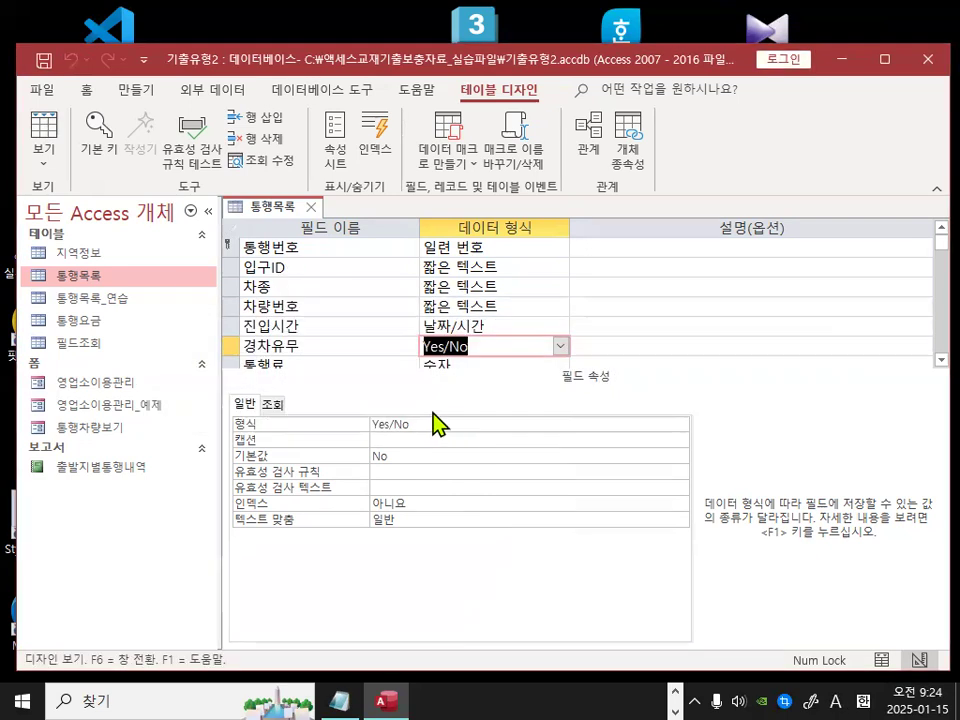
click(44, 130)
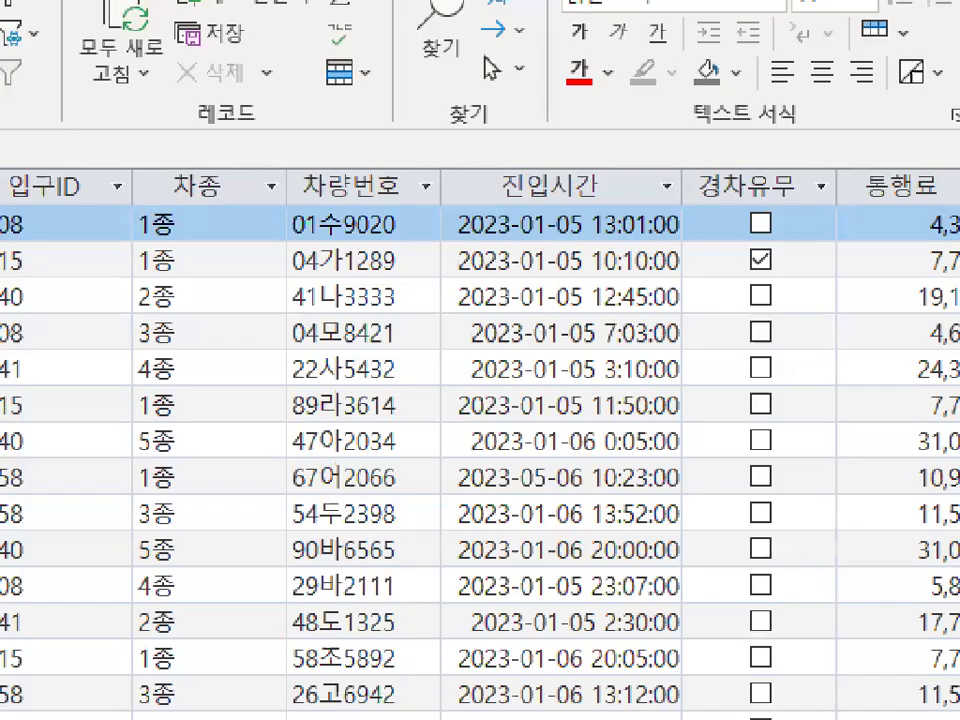
mouse_move(840, 339)
mouse_down()
mouse_move(729, 403)
mouse_move(821, 208)
mouse_up()
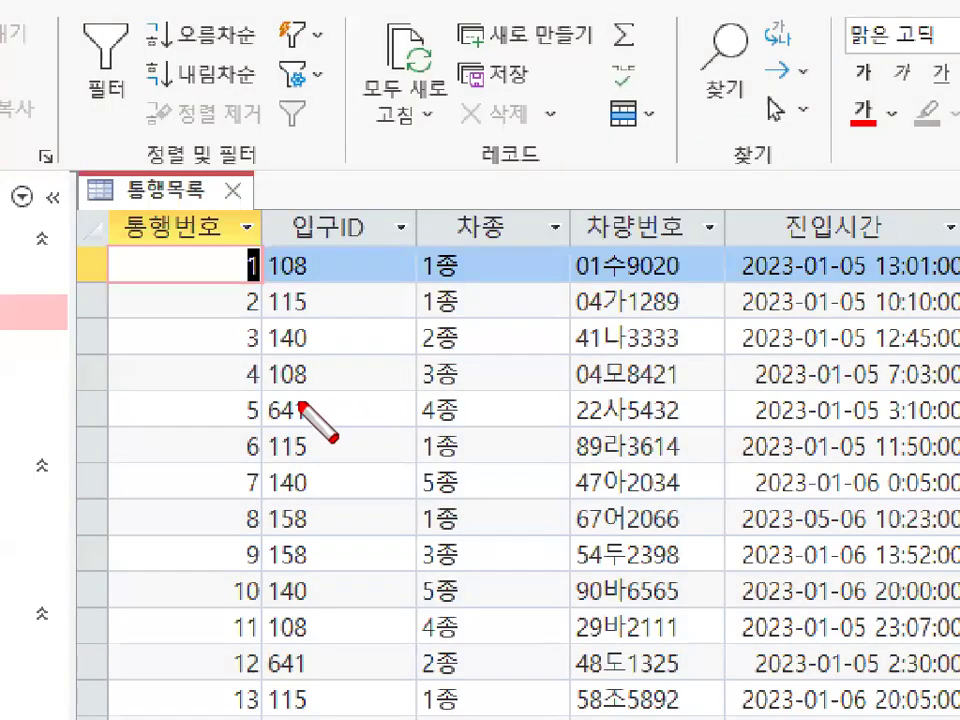
- Examine the 입구ID and 차종 values of the first record and the 경차유무 check boxes in the 통행목록 datasheet
right_click(300, 403)
mouse_move(345, 448)
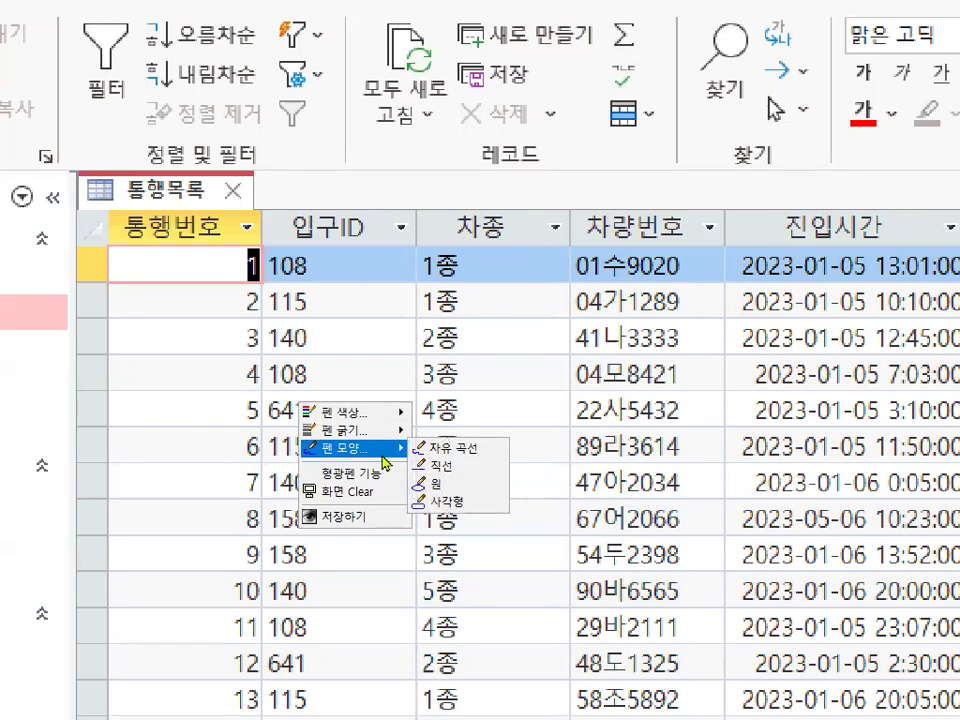
click(459, 509)
drag(262, 248, 570, 284)
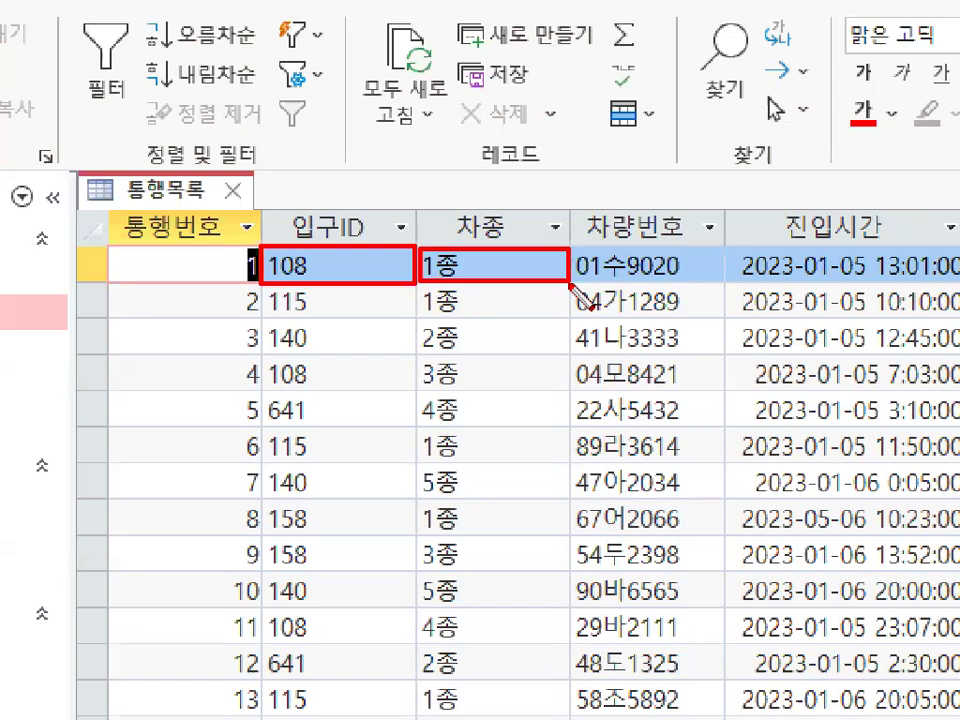
key(Escape)
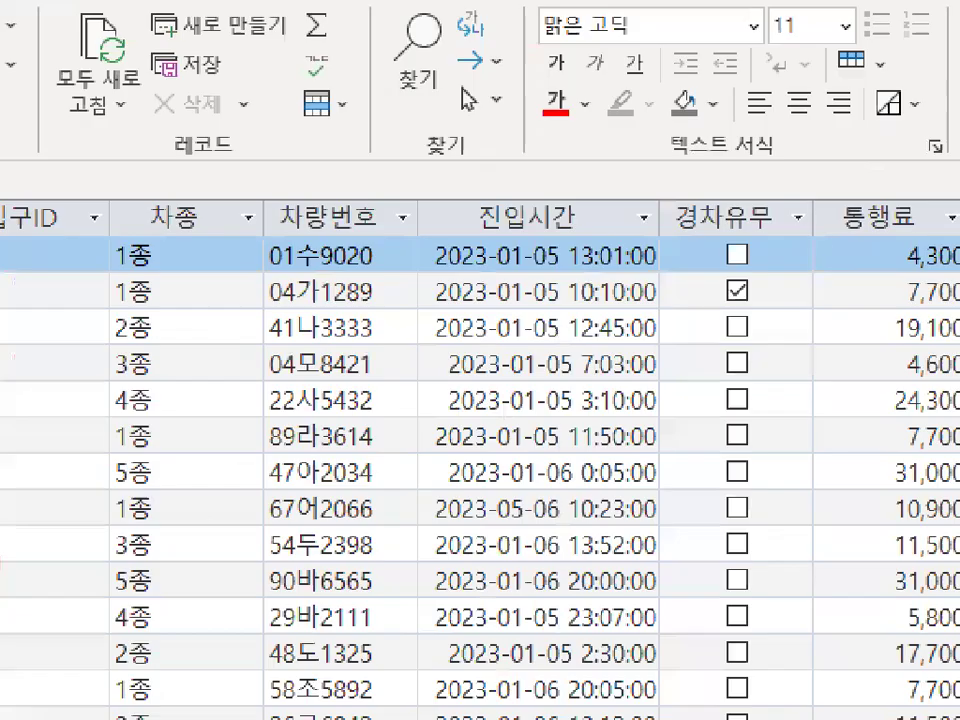
mouse_move(771, 264)
mouse_down()
mouse_move(702, 249)
mouse_move(733, 226)
mouse_move(766, 244)
mouse_move(770, 266)
mouse_up()
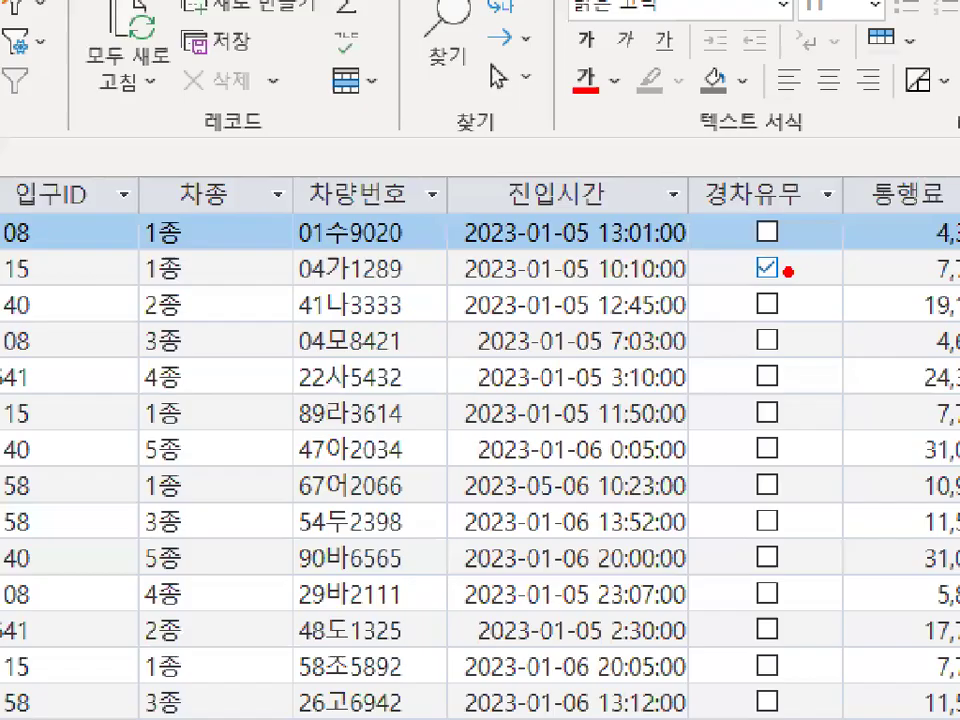
drag(765, 230, 808, 254)
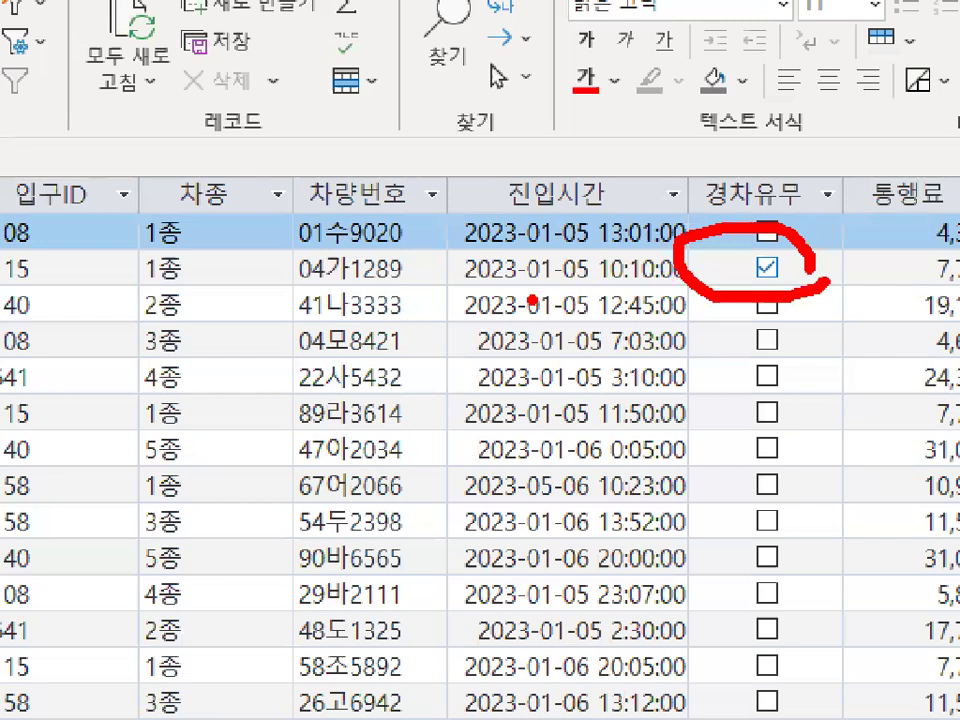
drag(208, 244, 265, 222)
mouse_move(340, 240)
mouse_down()
mouse_move(402, 238)
mouse_move(431, 222)
mouse_move(431, 312)
mouse_up()
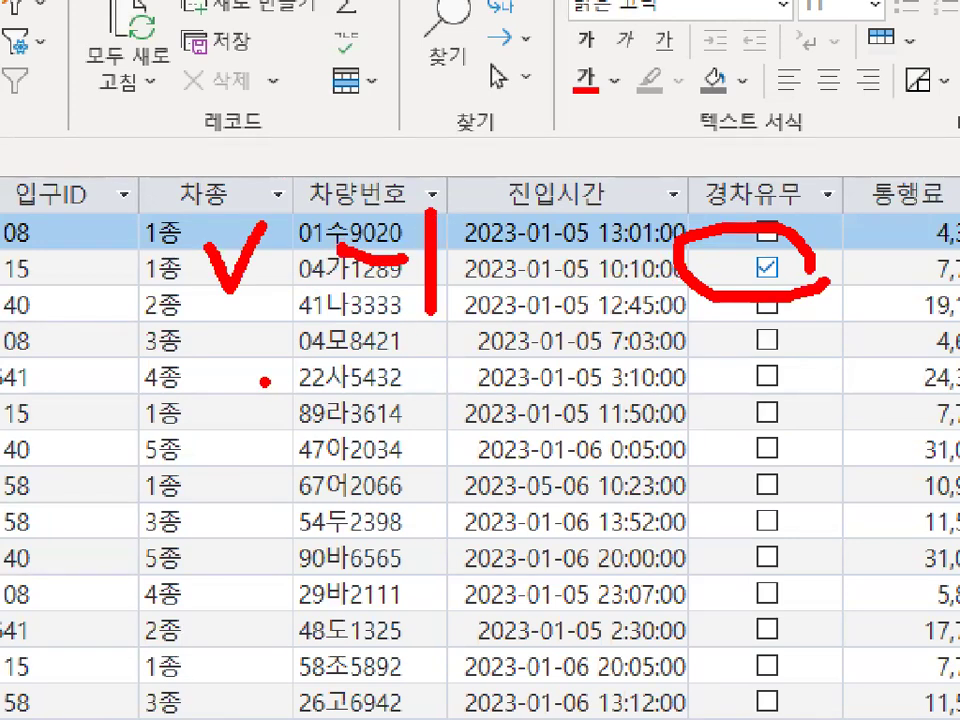
mouse_move(425, 402)
mouse_down()
mouse_move(458, 488)
mouse_move(415, 403)
mouse_up()
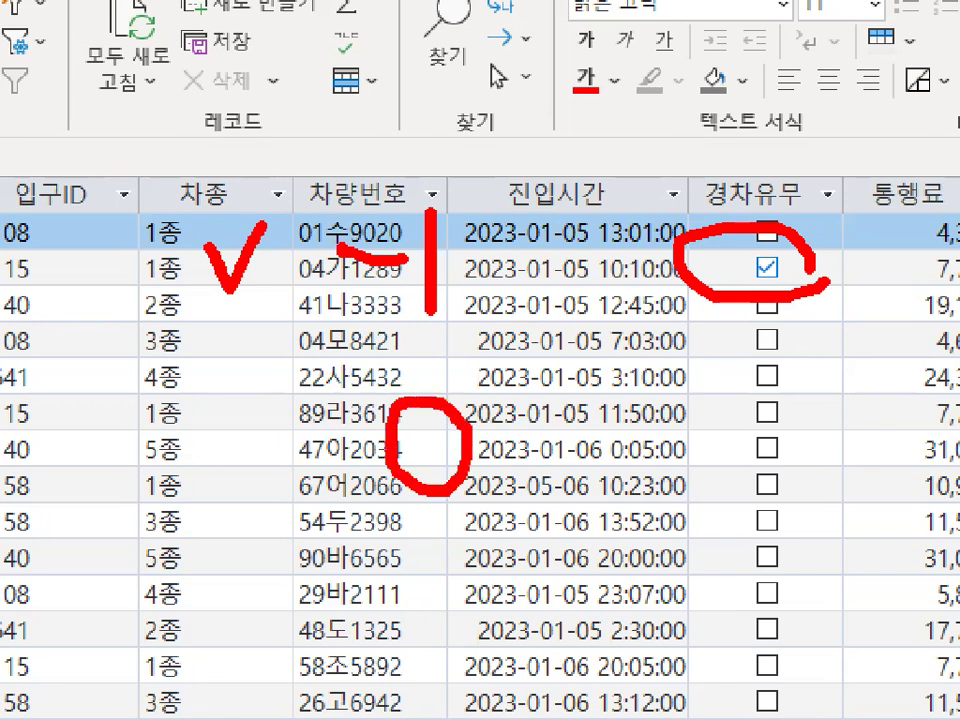
mouse_move(572, 447)
mouse_down()
mouse_move(300, 480)
mouse_move(340, 150)
mouse_move(547, 415)
mouse_up()
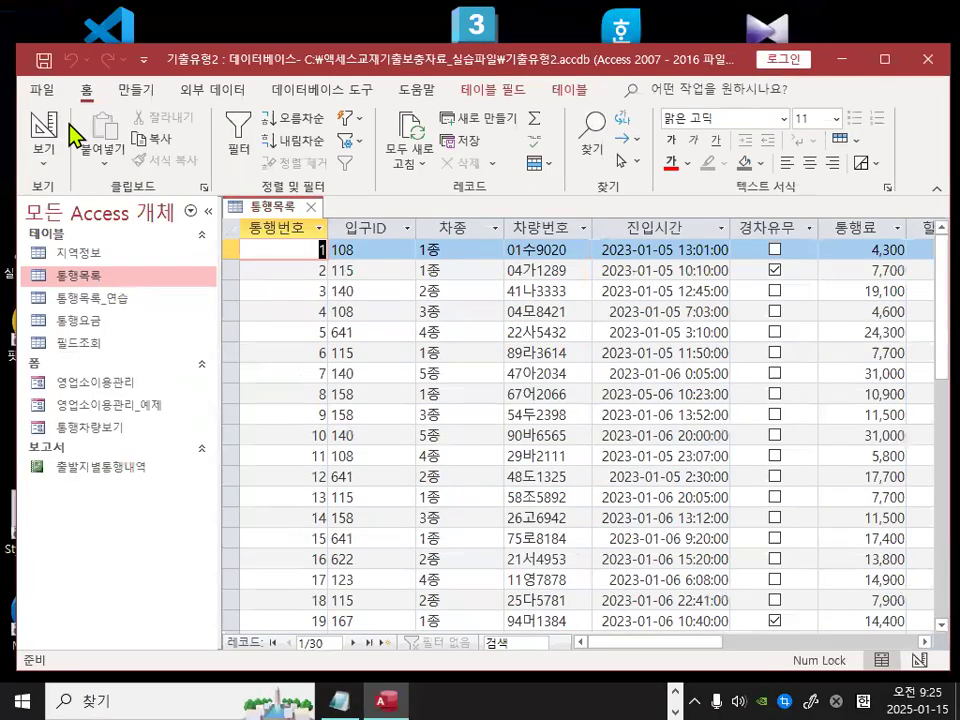
- Return the 통행목록 table to design view and examine the data type of the 할인구분 field
click(47, 145)
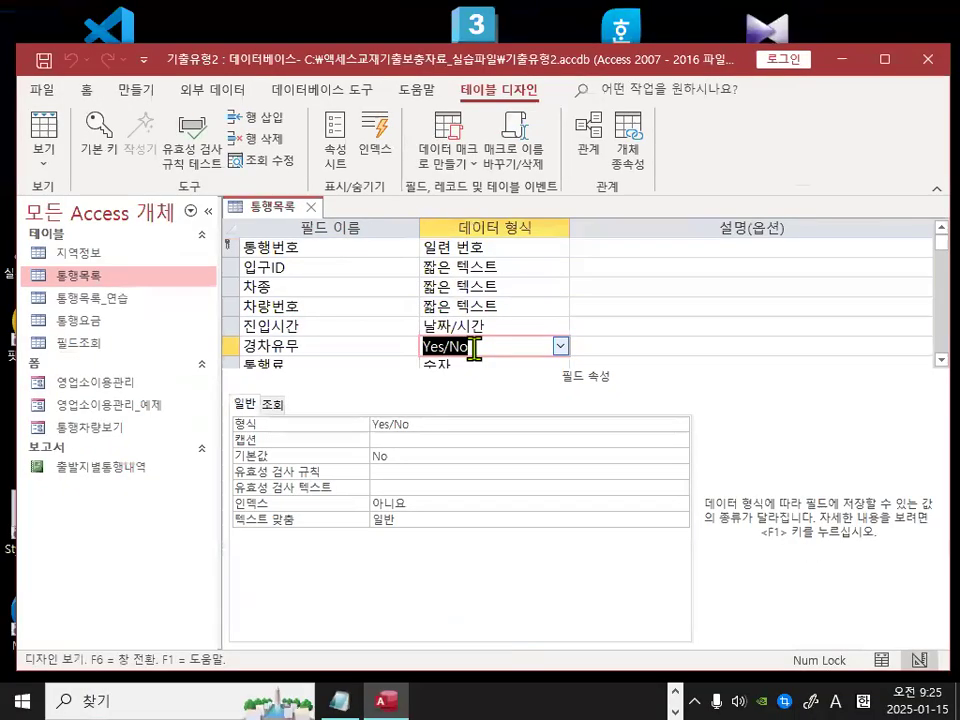
scroll(352, 332, down, 2)
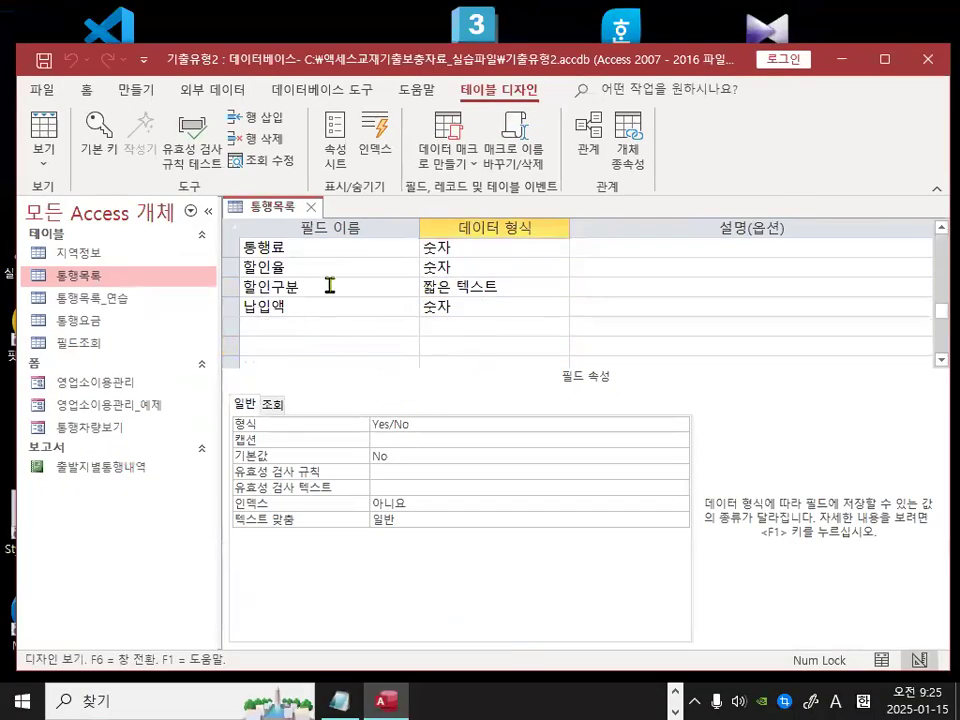
click(329, 286)
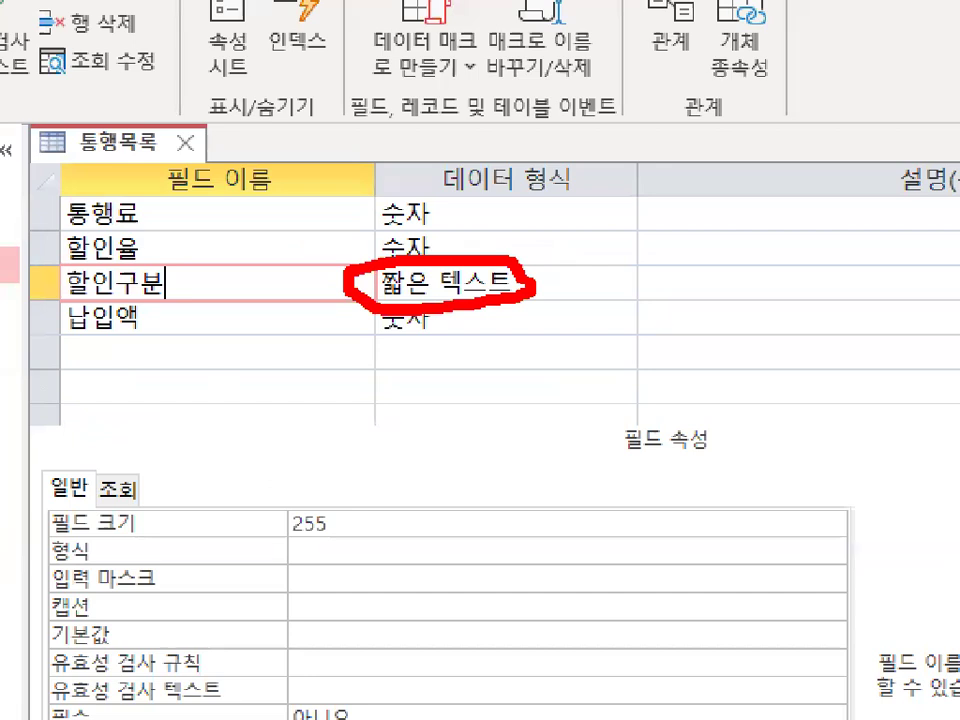
drag(441, 244, 482, 213)
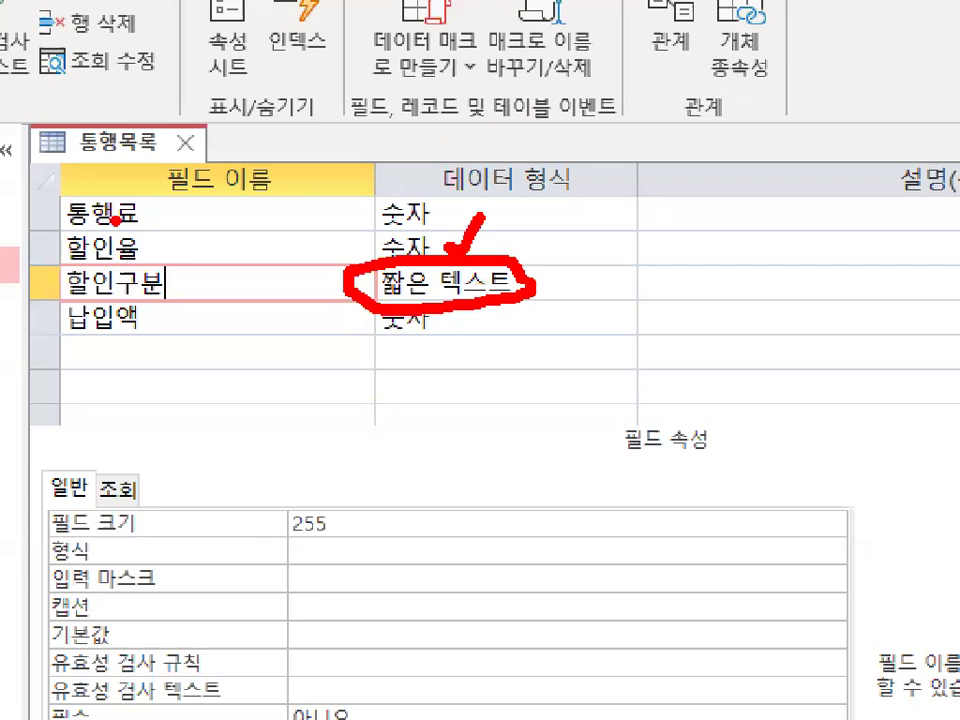
mouse_move(148, 250)
mouse_down()
mouse_move(80, 318)
mouse_move(175, 300)
mouse_up()
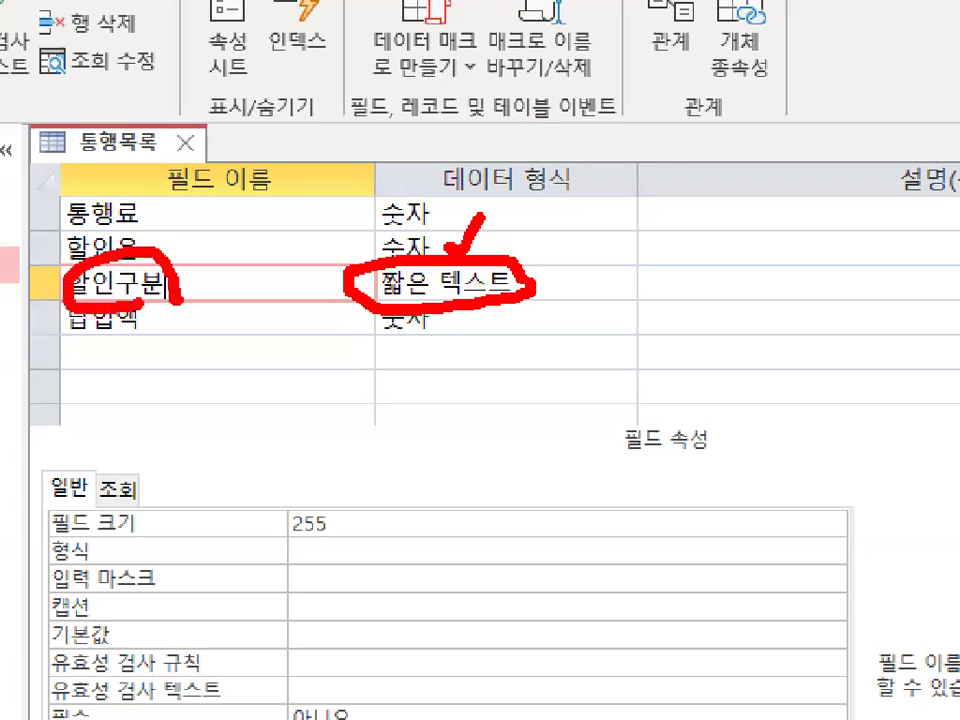
key(Escape)
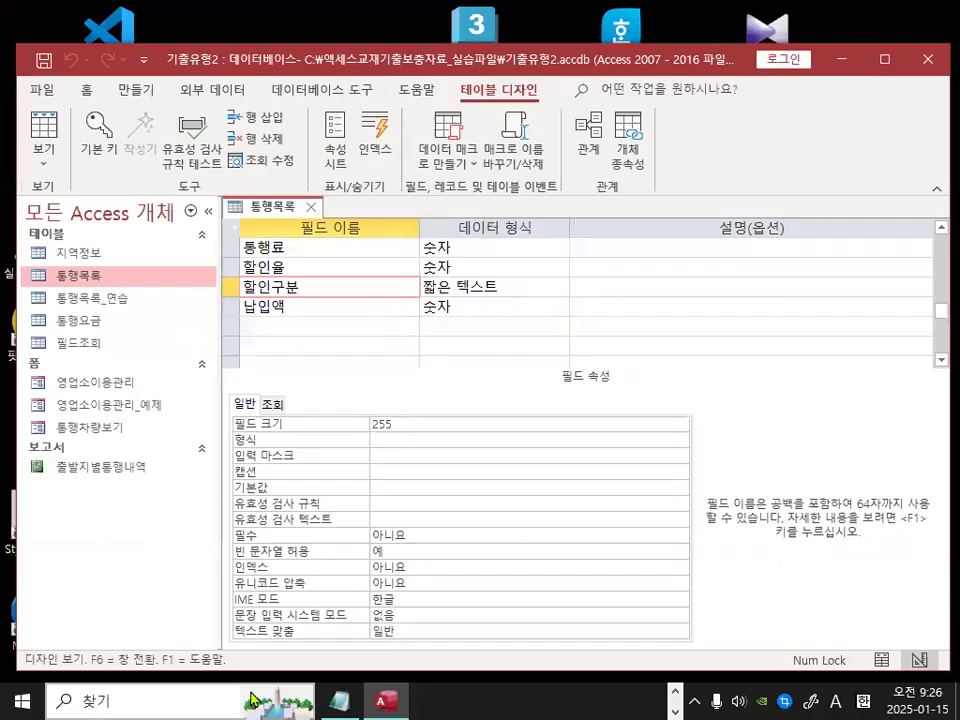
mouse_move(340, 690)
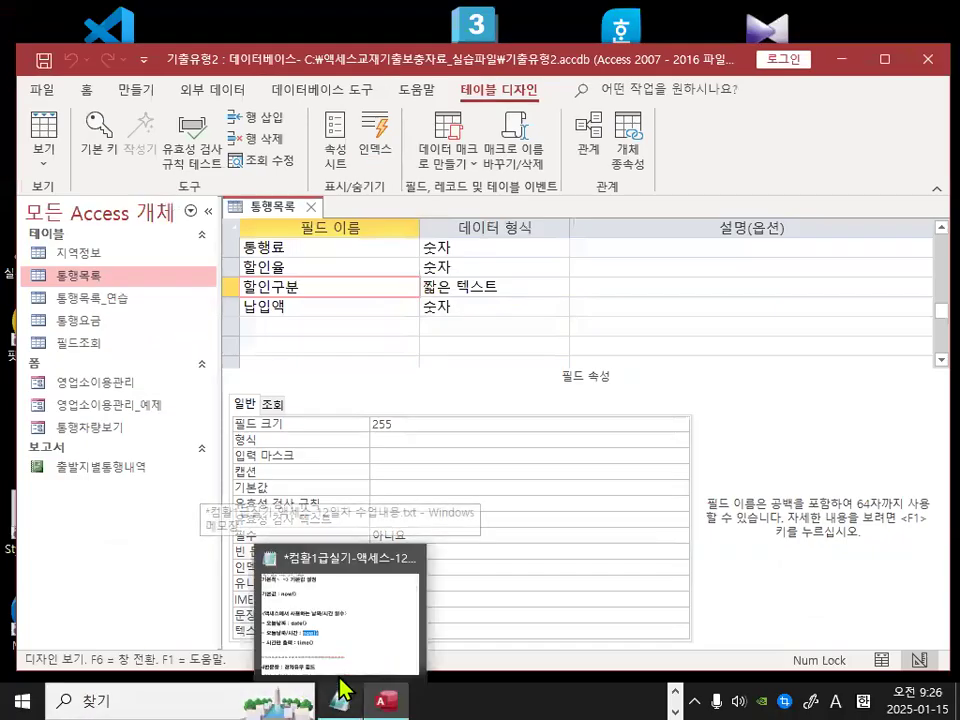
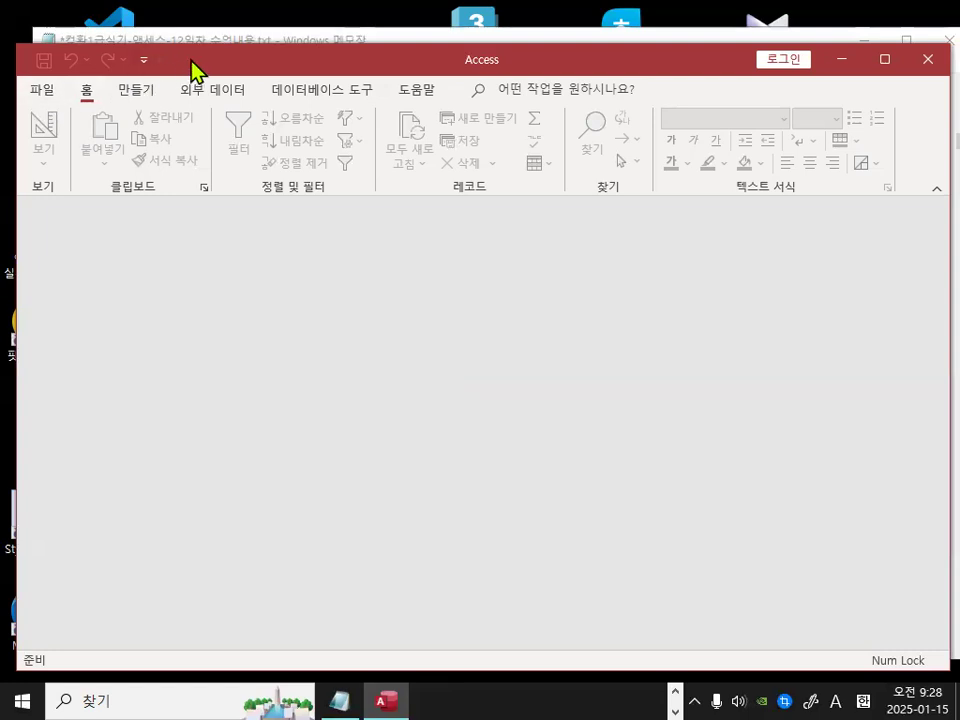
- Open the database 출제유형02_문제.accdb from C:\2024_컴활1급\액세스\작업파일\1장_출제유형02
click(58, 90)
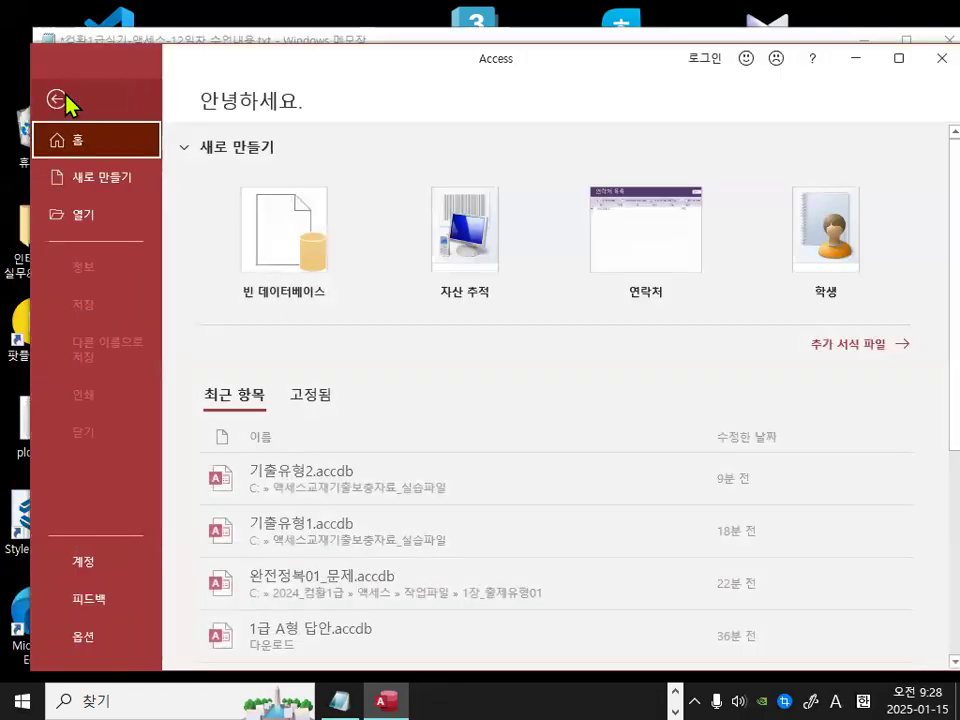
click(88, 213)
click(242, 362)
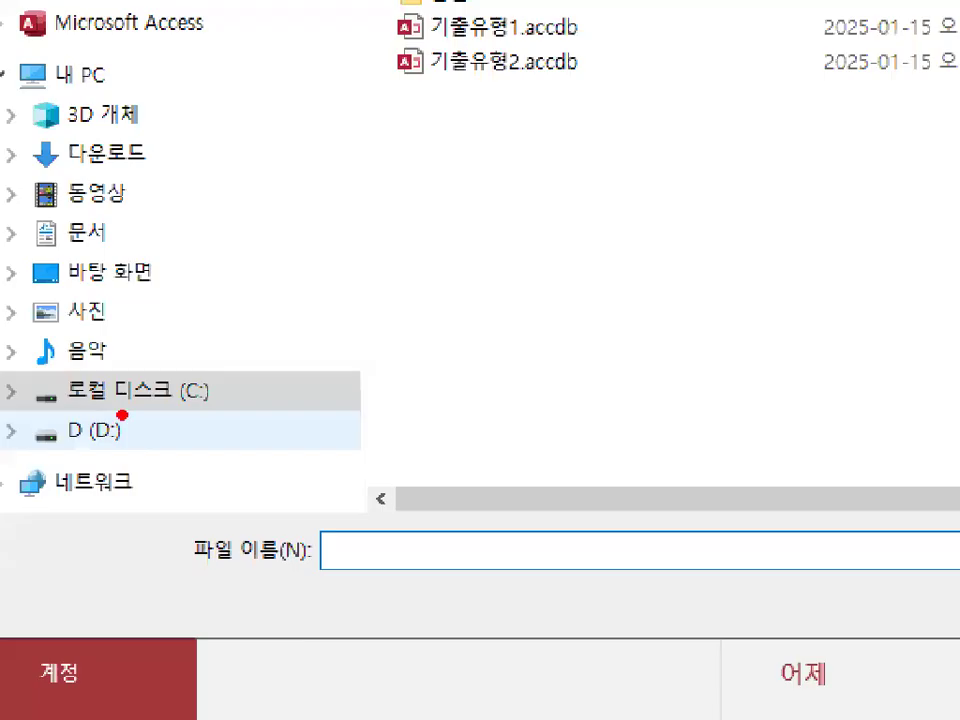
mouse_move(106, 404)
mouse_down()
mouse_move(191, 405)
mouse_move(120, 420)
mouse_up()
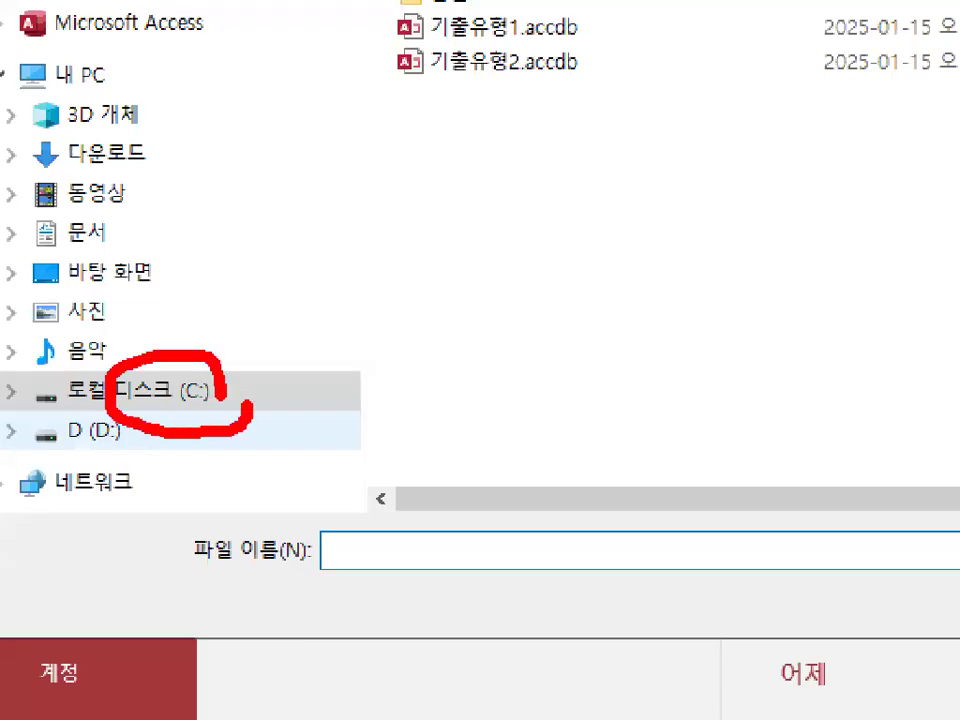
click(121, 410)
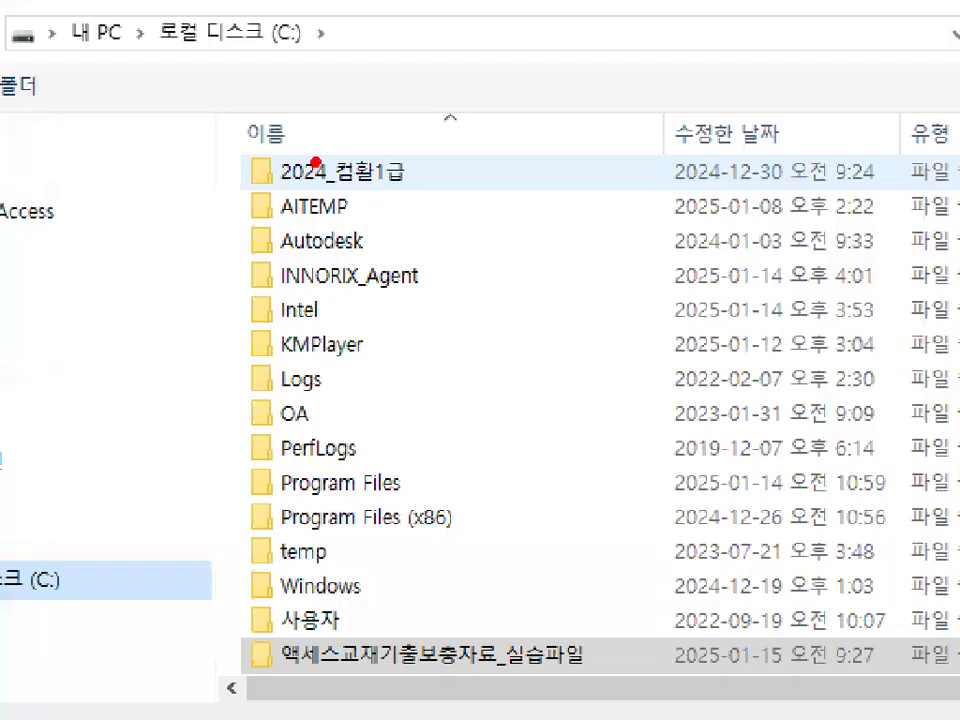
drag(270, 186, 430, 183)
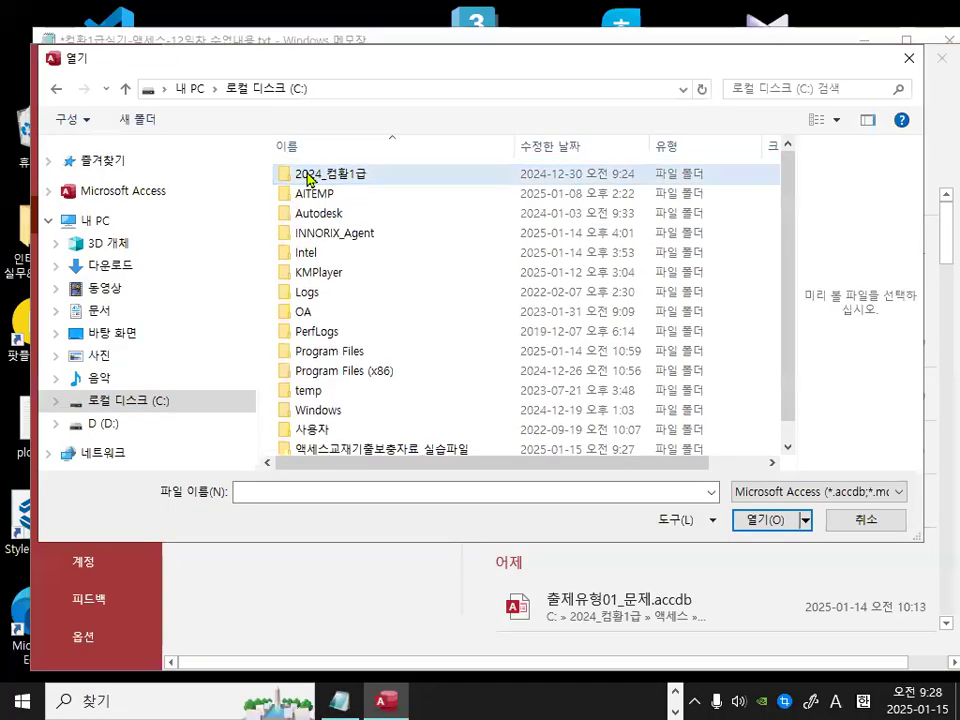
double_click(307, 176)
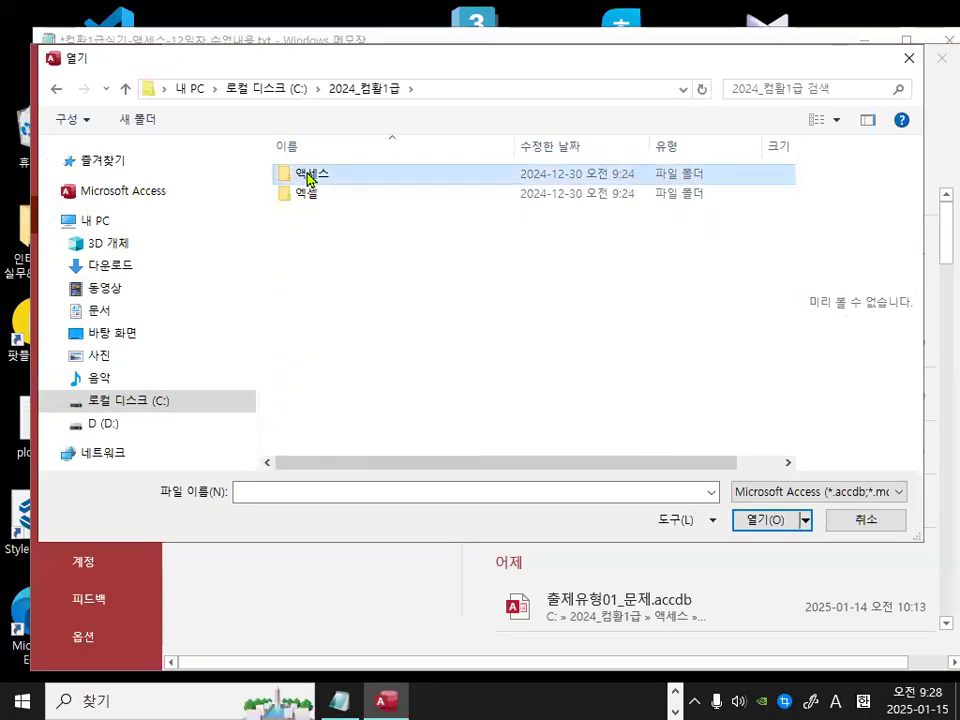
double_click(310, 172)
double_click(309, 195)
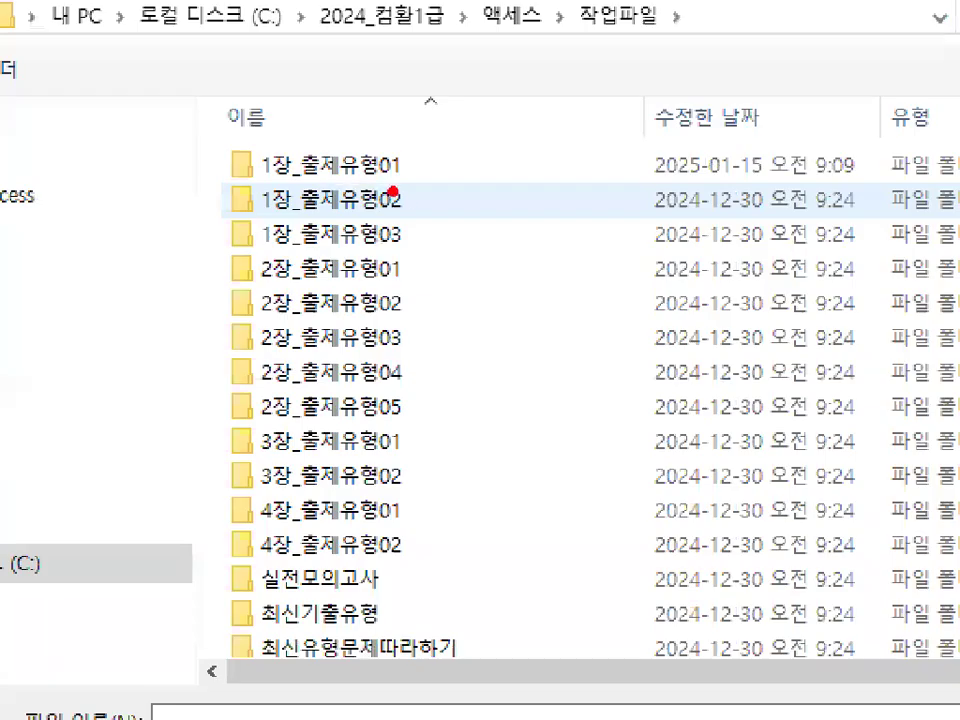
mouse_move(370, 189)
mouse_down()
mouse_move(352, 202)
mouse_move(316, 177)
mouse_up()
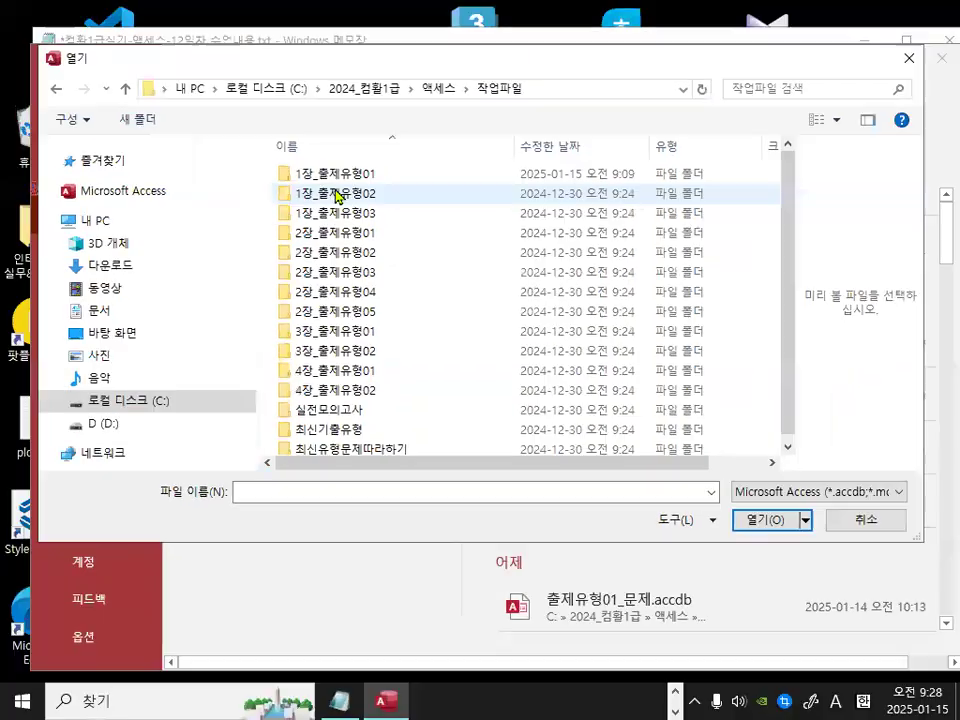
double_click(330, 200)
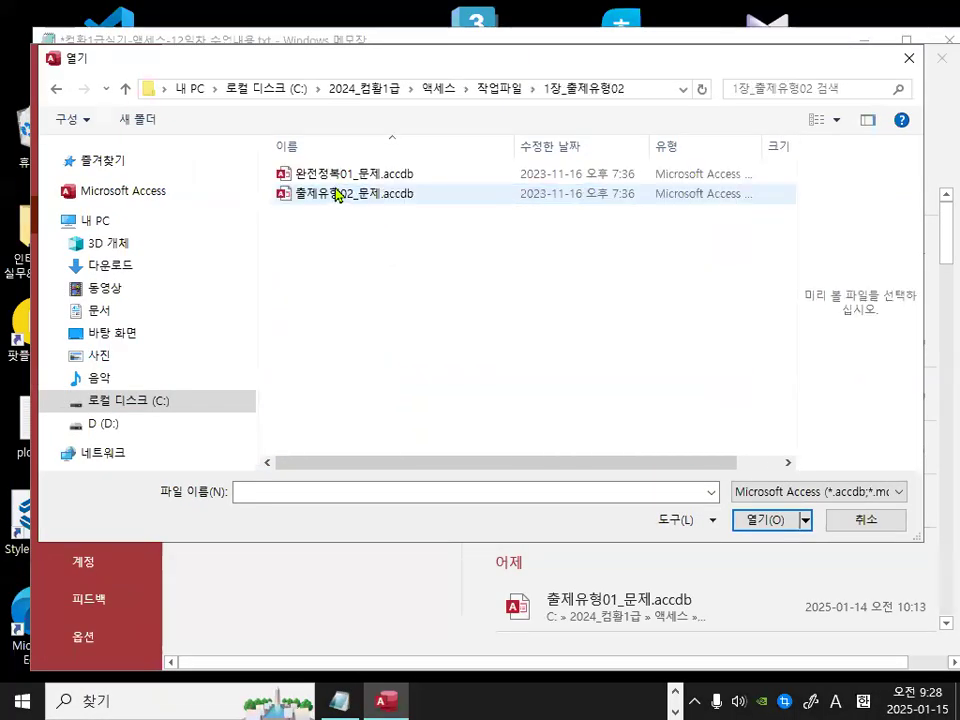
double_click(338, 200)
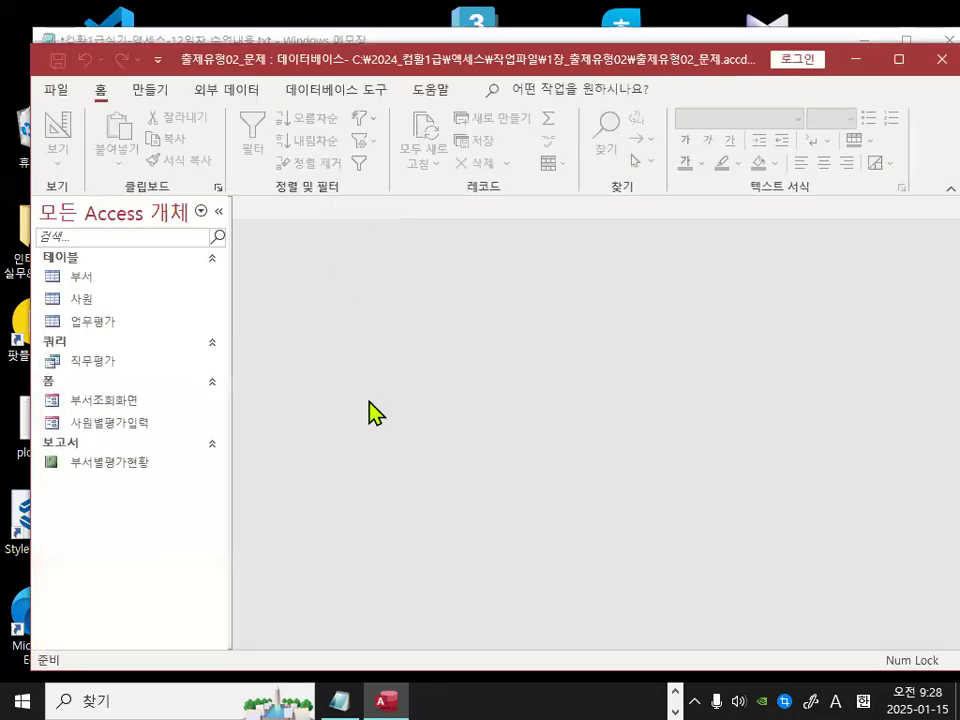
- Switch to the Notepad class notes and insert "(속성동일)" after 공통필드 in the 관계설정 section
click(345, 698)
scroll(316, 516, down, 3)
scroll(320, 521, down, 14)
scroll(320, 521, down, 8)
scroll(320, 521, down, 12)
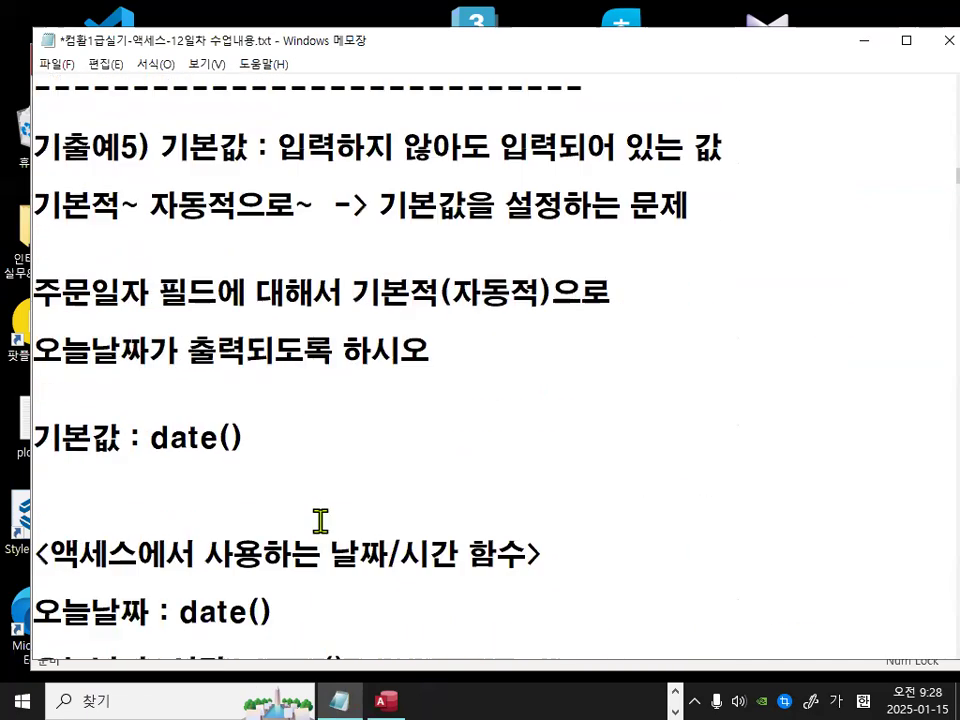
scroll(320, 521, down, 9)
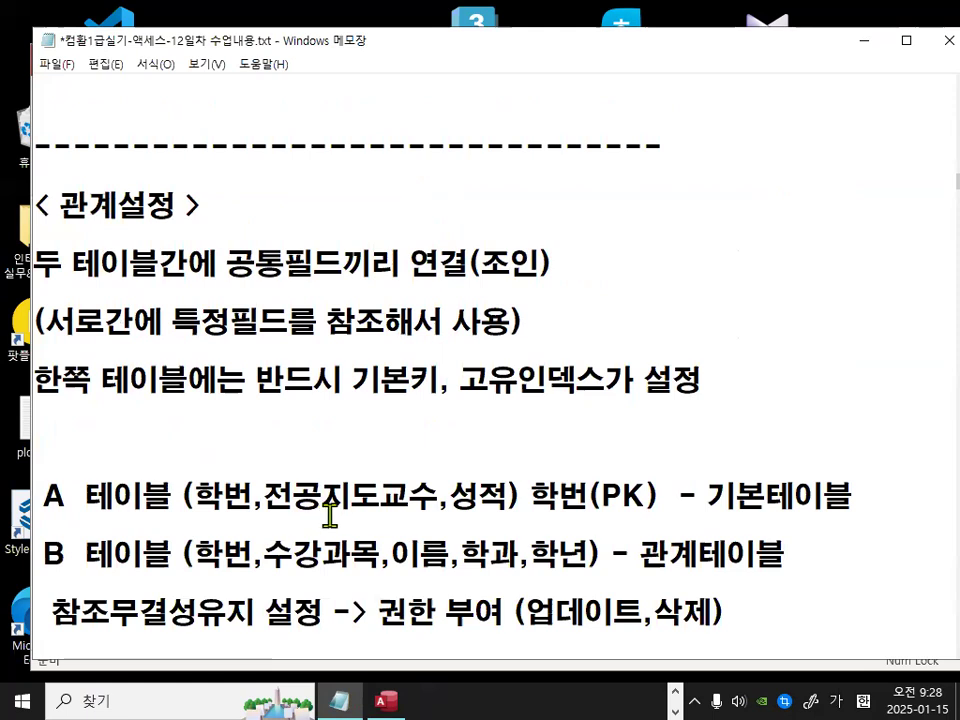
drag(228, 263, 338, 266)
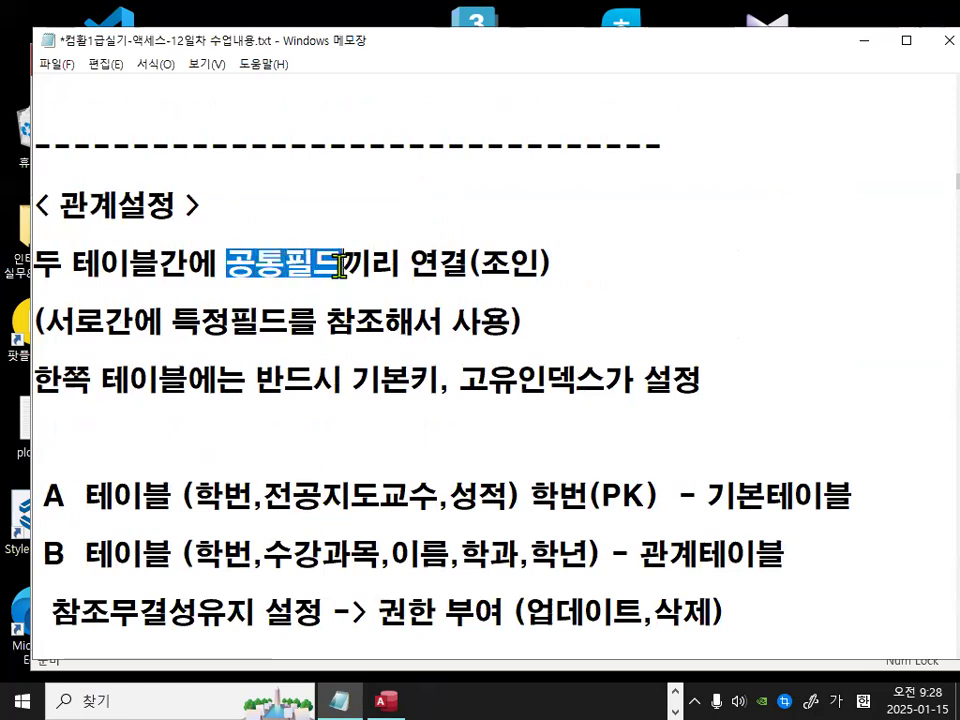
click(343, 265)
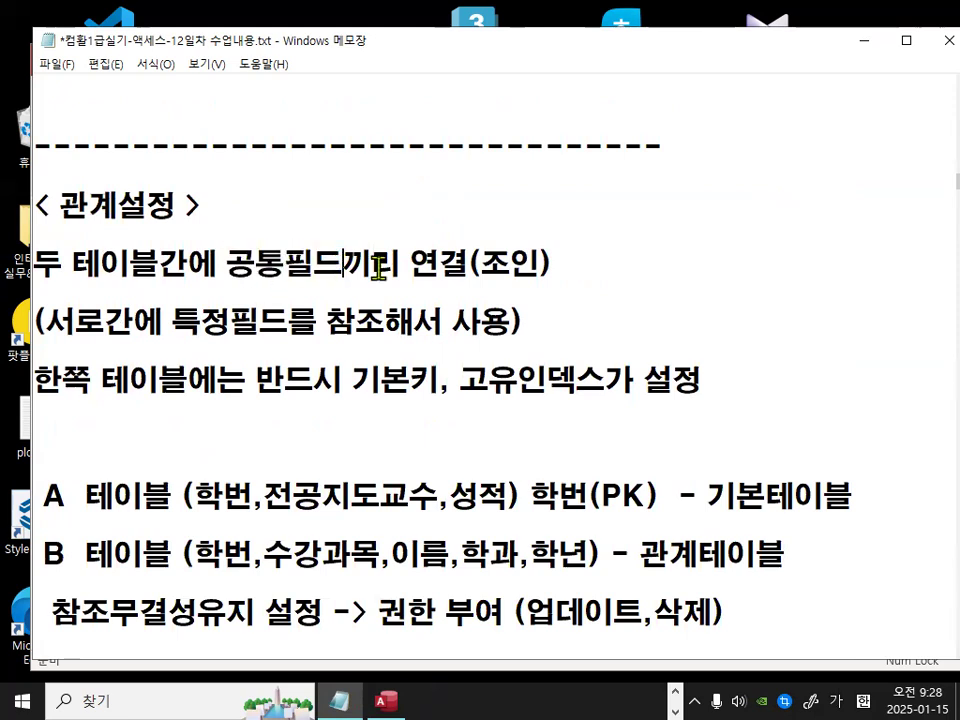
text((속성)
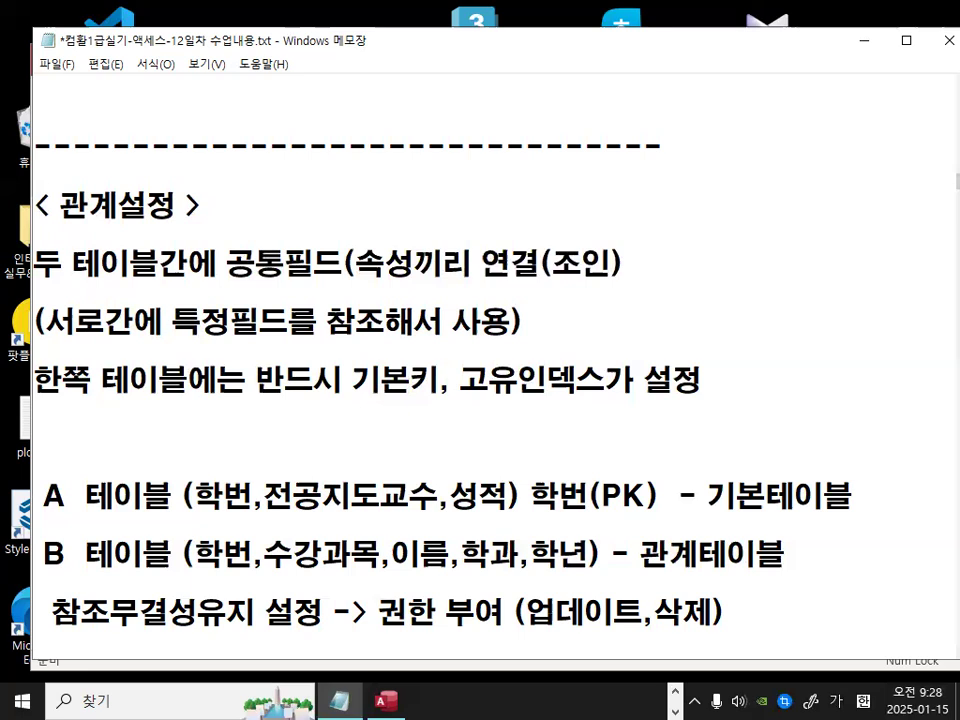
text(동일))
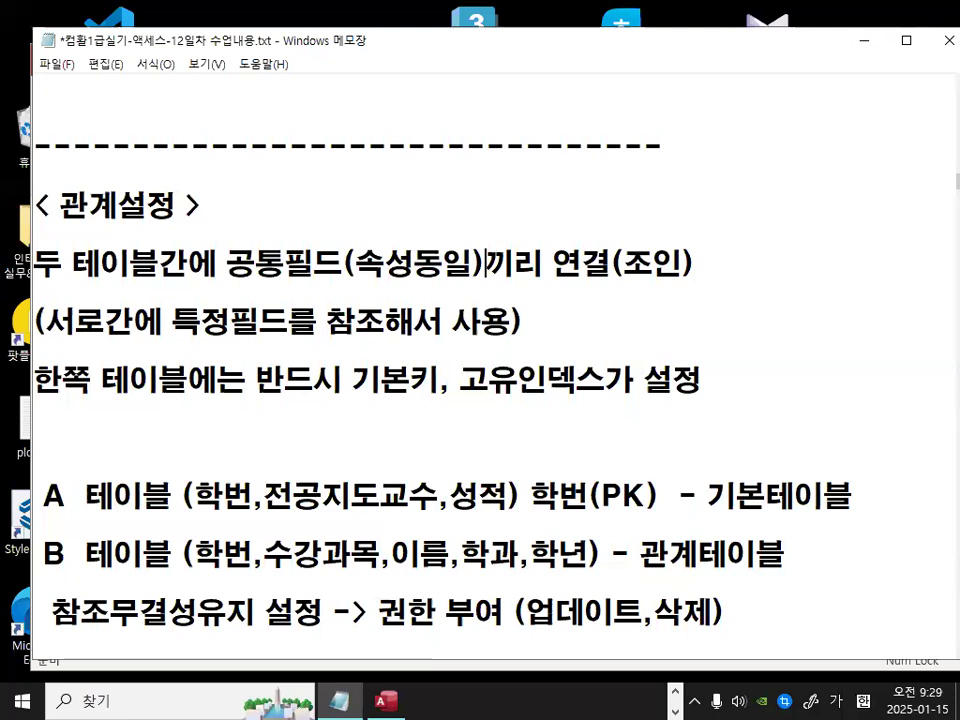
- Review the 관계설정 notes on referencing fields and on the primary key or unique index requirement
drag(172, 322, 476, 325)
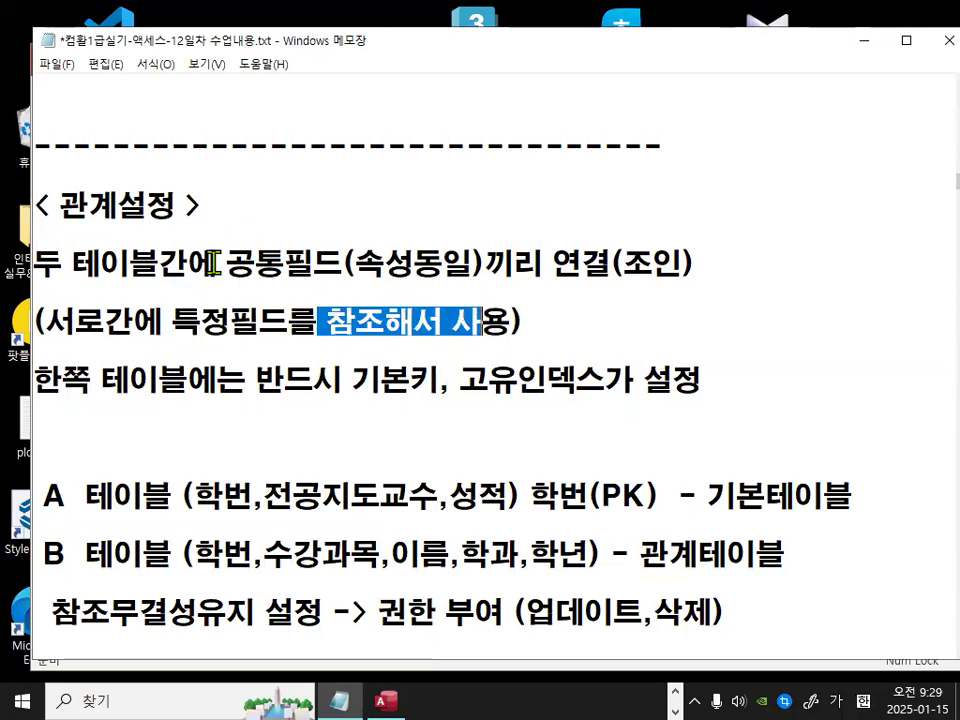
drag(64, 205, 156, 206)
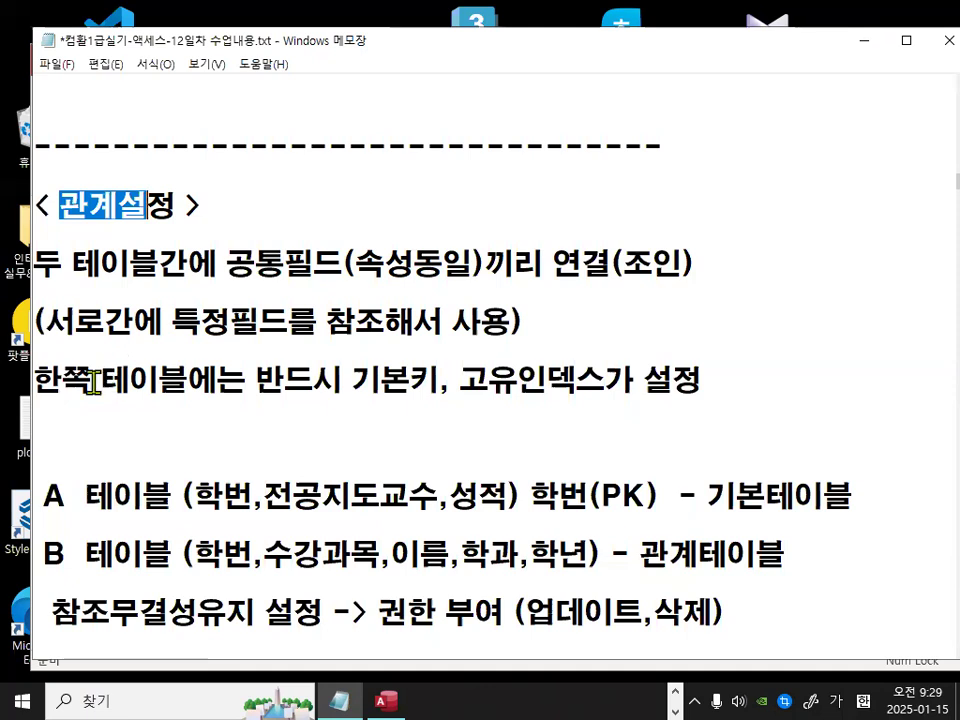
drag(44, 380, 634, 385)
drag(58, 206, 177, 208)
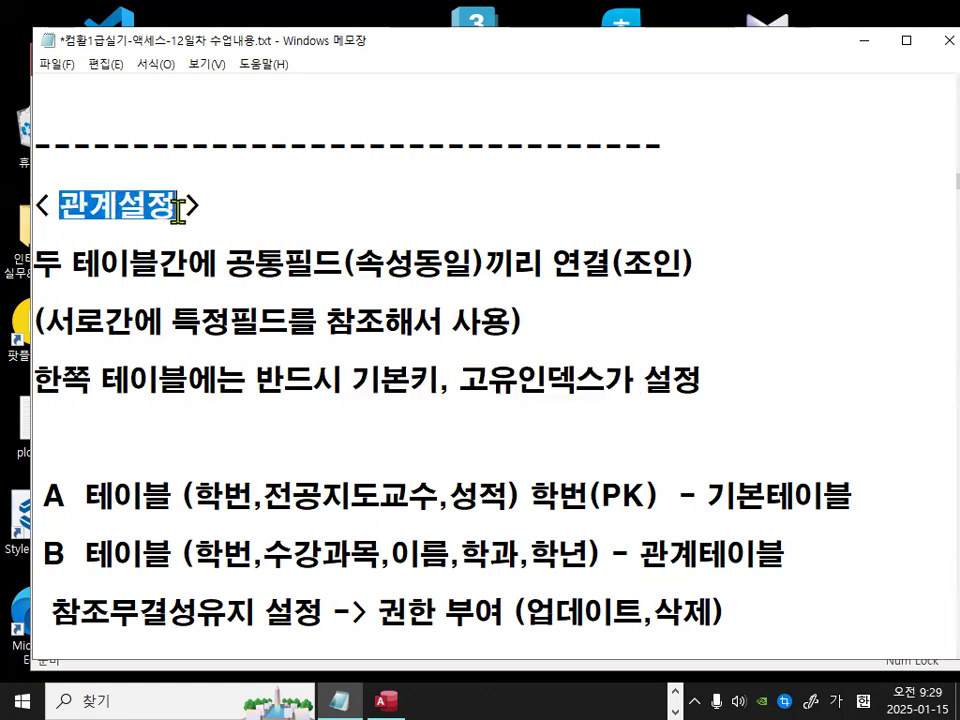
- Circle 학번 and 학번(PK) on the A 테이블 line and connect 학번 to the matching field of B 테이블 with temporary red ink
click(213, 426)
scroll(213, 426, down, 1)
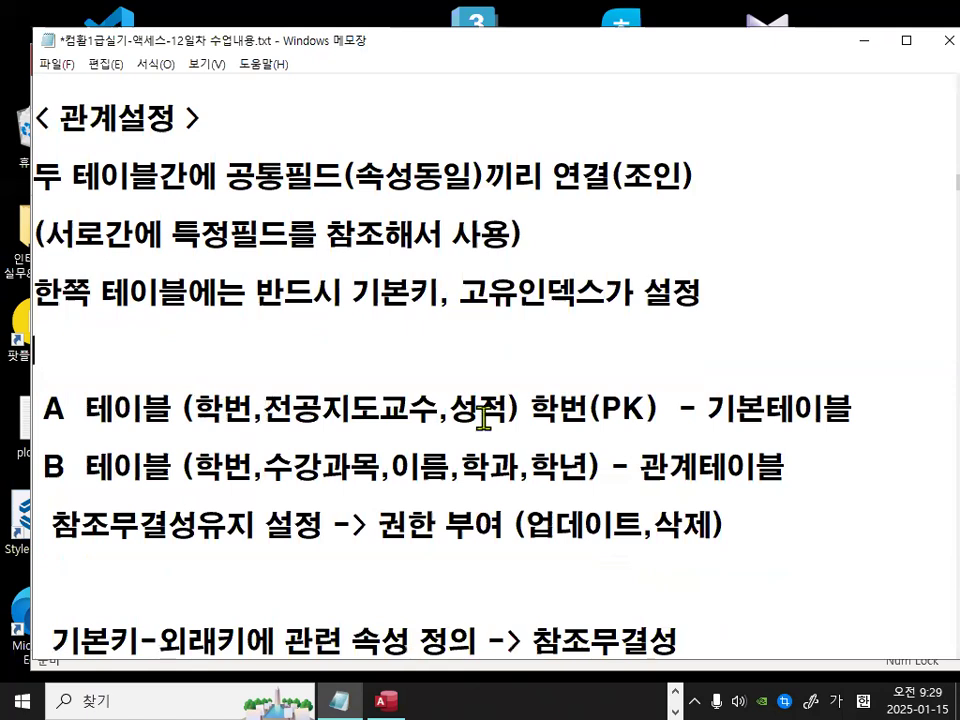
drag(182, 466, 442, 466)
click(567, 466)
key(ctrl+2)
mouse_move(257, 422)
mouse_down()
mouse_move(252, 395)
mouse_move(262, 418)
mouse_up()
mouse_move(650, 420)
mouse_down()
mouse_move(590, 425)
mouse_move(560, 375)
mouse_move(655, 410)
mouse_up()
drag(222, 422, 223, 460)
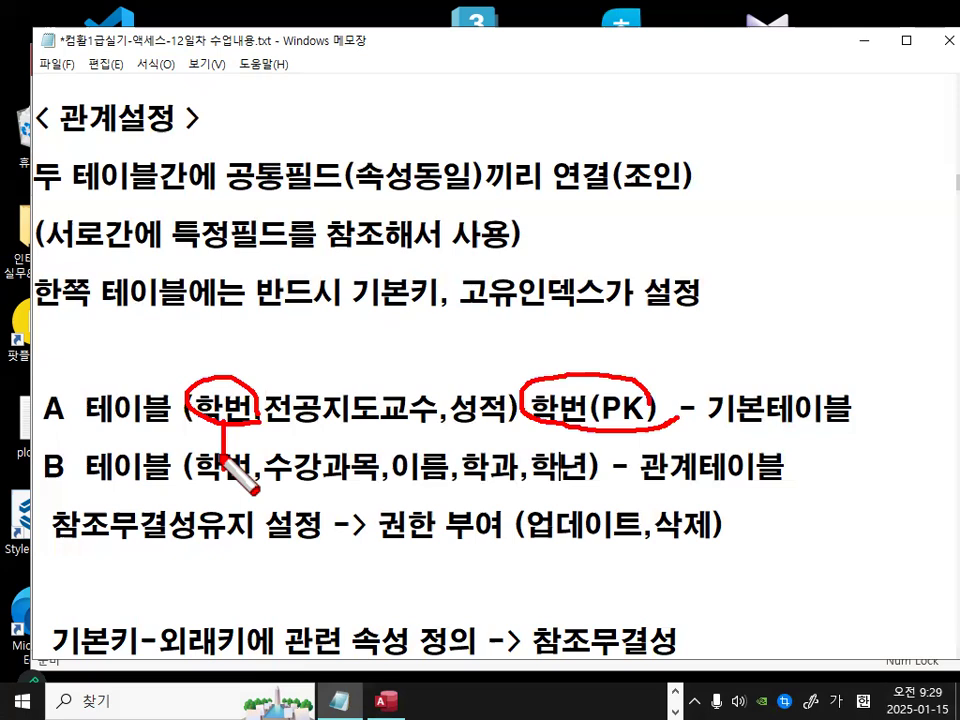
key(Escape)
- Annotate the key link between A and B 테이블, circling 수강과목, 이름, 학과 and 학년 with arrows up to A 테이블
key(ctrl+2)
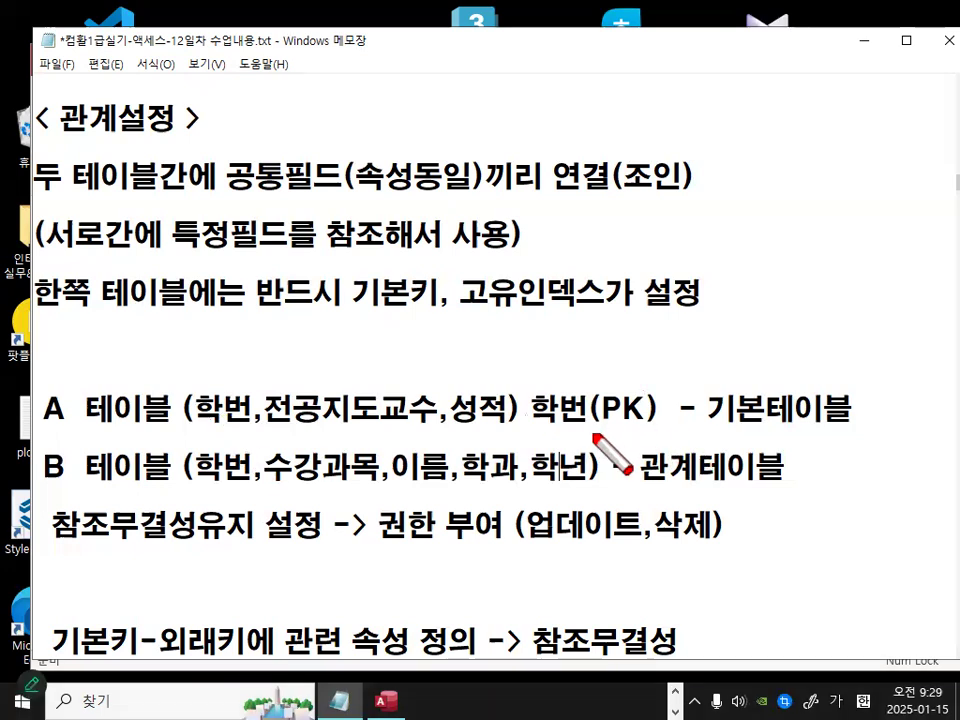
drag(533, 421, 630, 424)
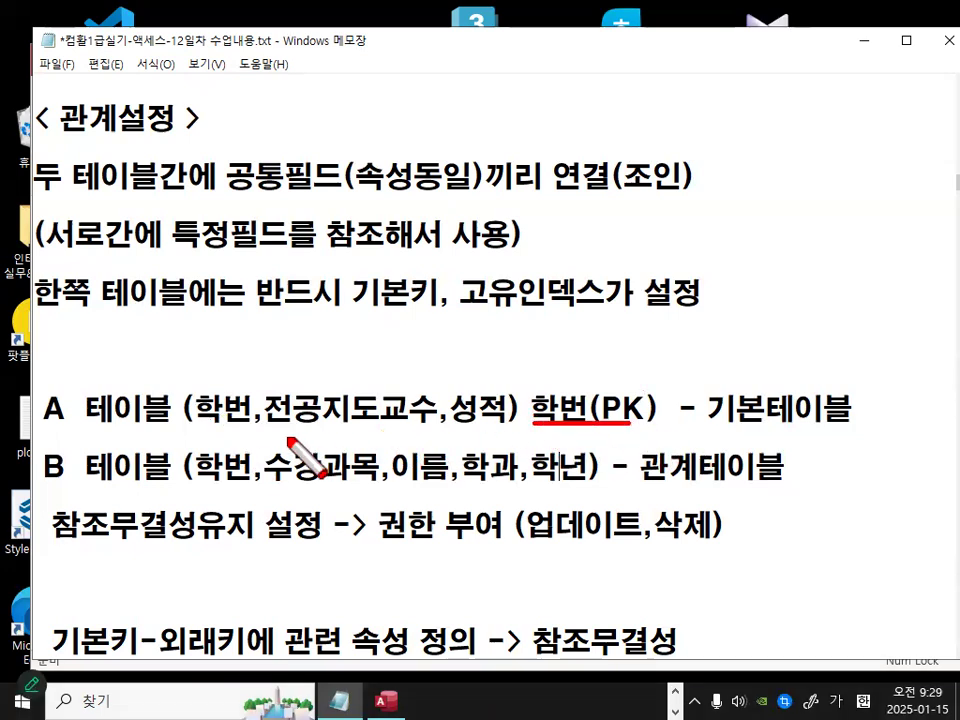
drag(222, 420, 222, 458)
drag(44, 427, 76, 430)
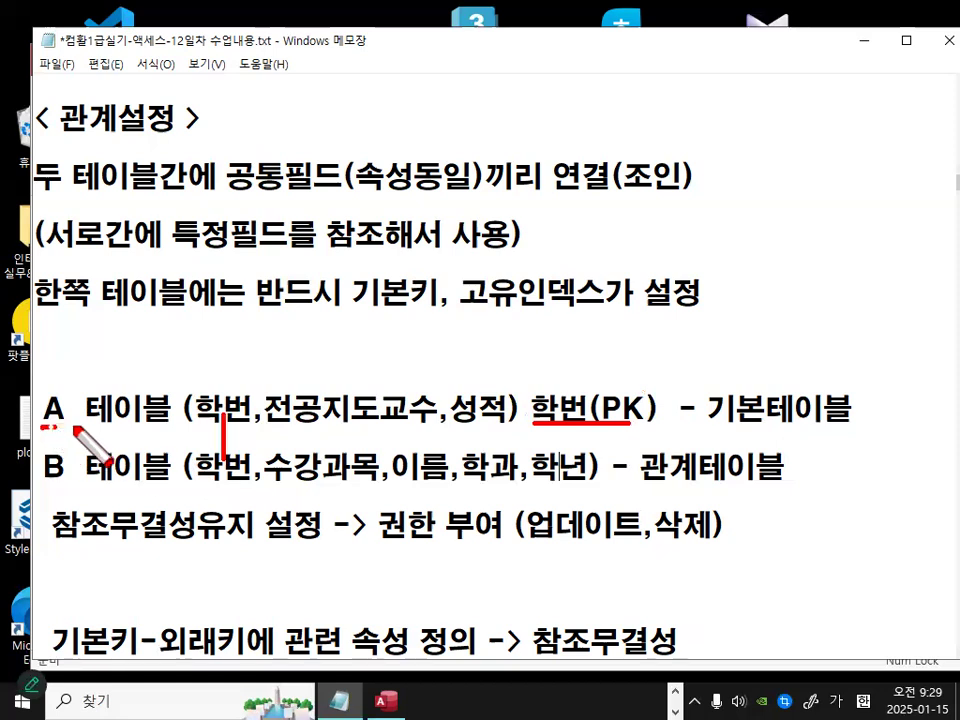
mouse_move(330, 448)
mouse_down()
mouse_move(318, 486)
mouse_move(372, 470)
mouse_up()
mouse_move(430, 452)
mouse_down()
mouse_move(405, 487)
mouse_move(438, 462)
mouse_up()
mouse_move(515, 452)
mouse_down()
mouse_move(480, 482)
mouse_move(522, 470)
mouse_up()
mouse_move(538, 458)
mouse_down()
mouse_move(540, 472)
mouse_move(553, 461)
mouse_up()
drag(226, 368, 255, 355)
mouse_move(323, 452)
mouse_down()
mouse_move(318, 402)
mouse_move(330, 418)
mouse_up()
drag(393, 452, 393, 402)
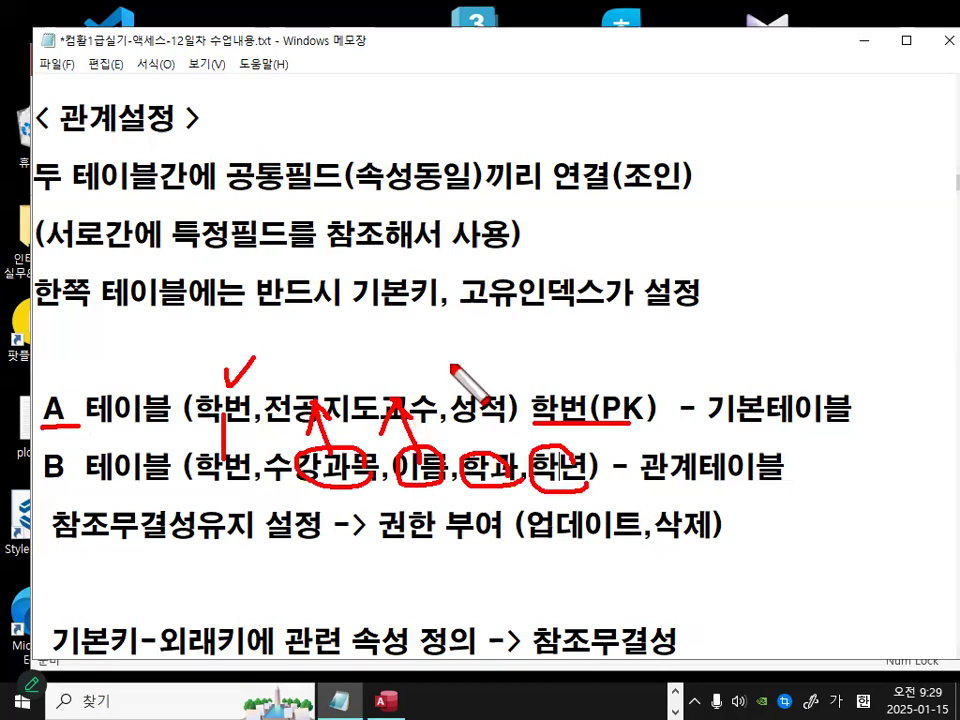
key(Escape)
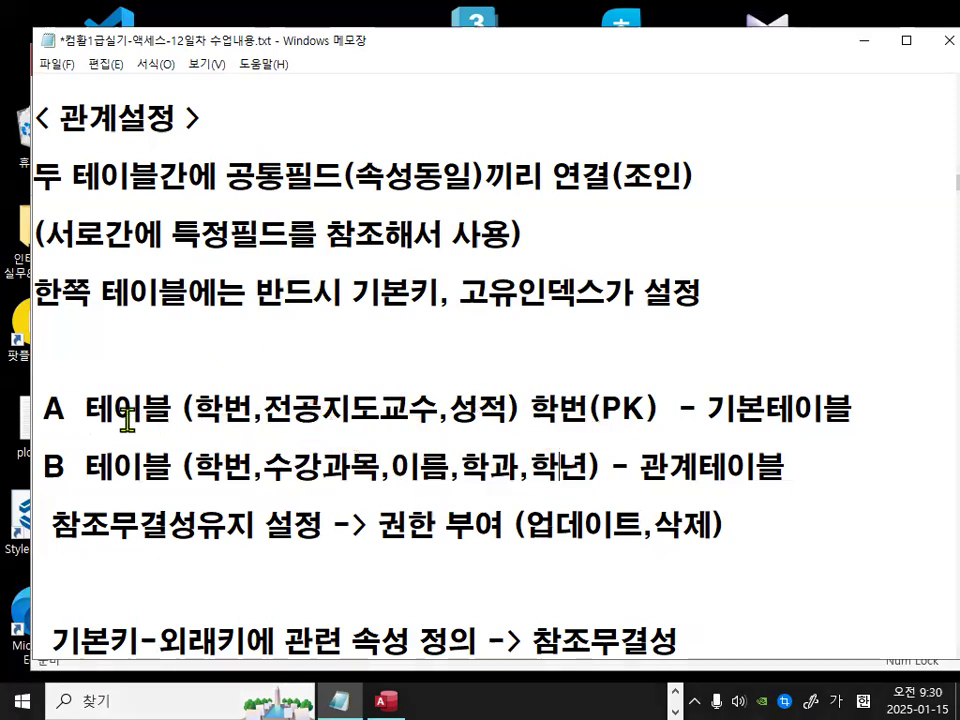
- Review the A and B 테이블 lines, highlighting the shared 학번, the 학번(PK) and the 기본테이블 and 관계테이블 roles
drag(40, 407, 173, 420)
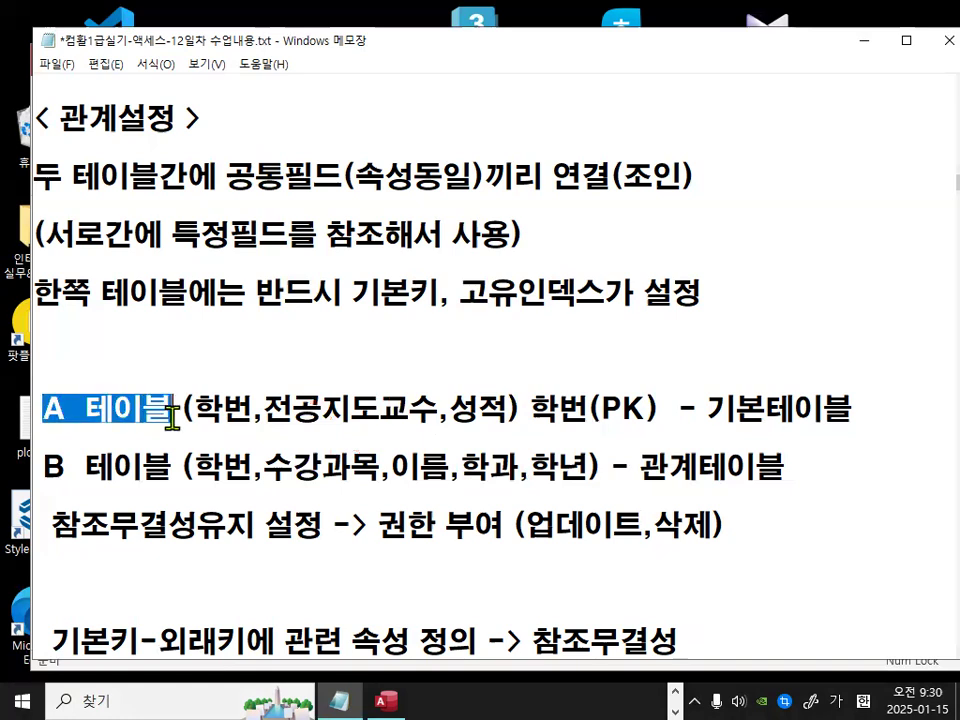
click(262, 418)
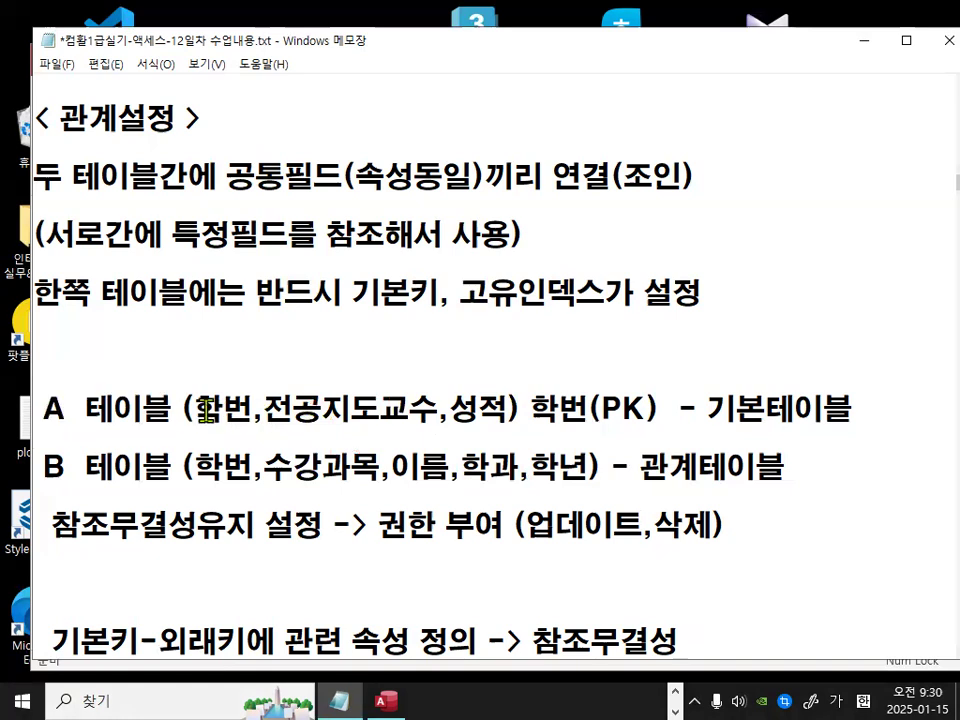
double_click(205, 410)
double_click(243, 467)
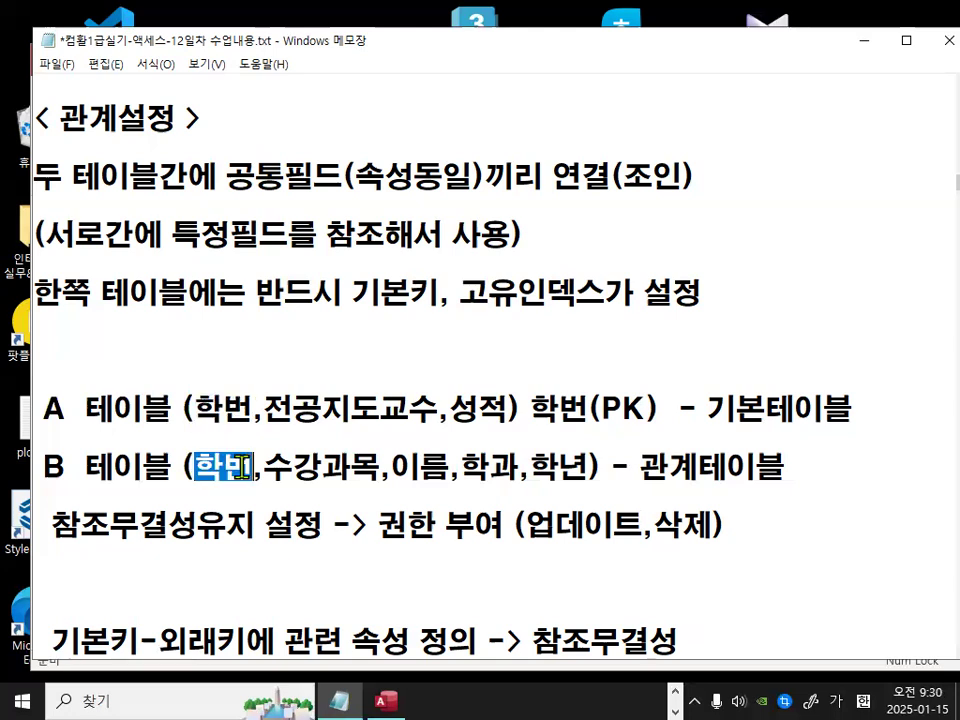
click(348, 477)
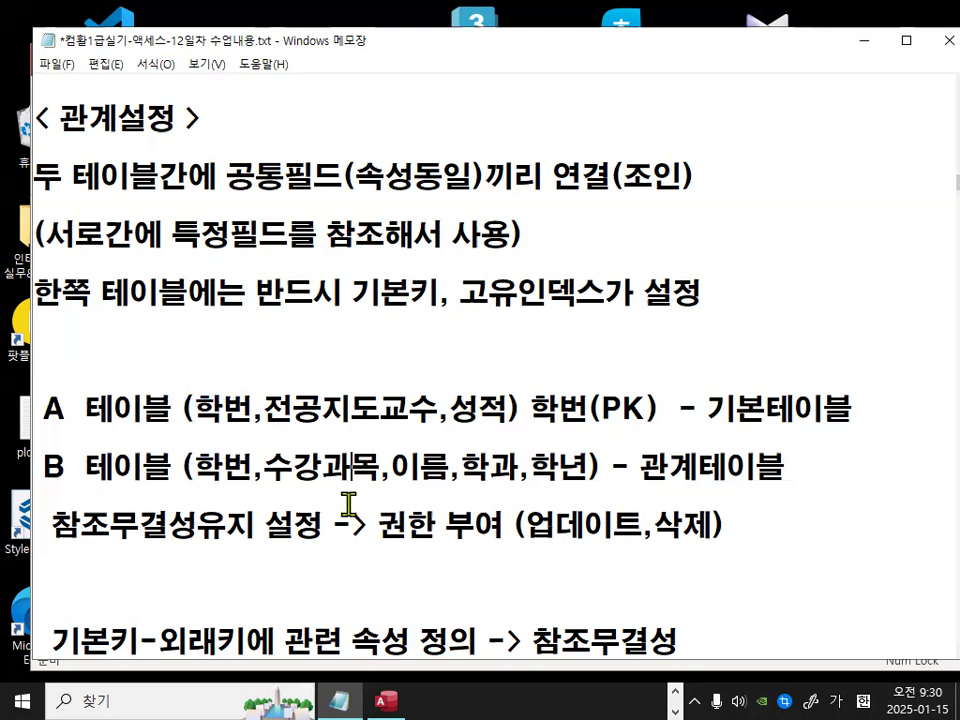
drag(42, 466, 156, 471)
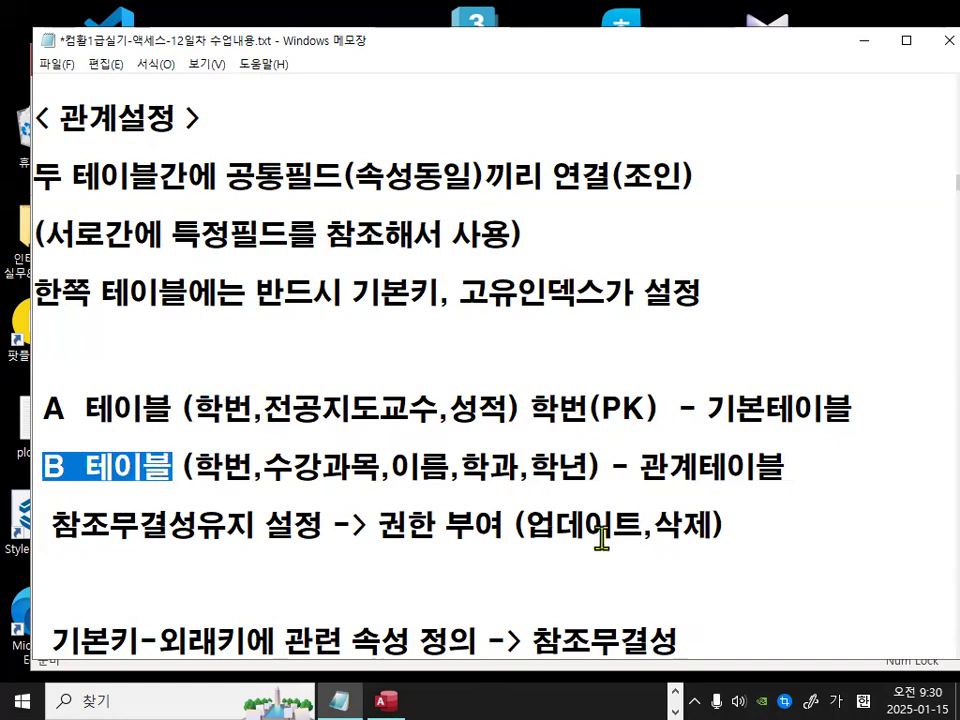
drag(641, 466, 811, 465)
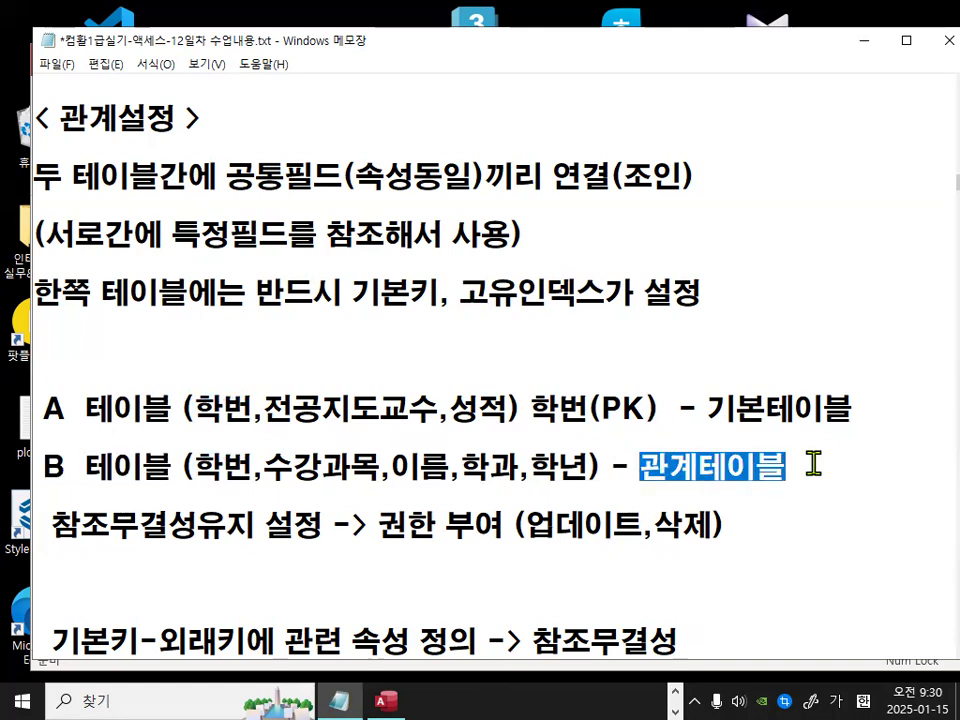
drag(522, 407, 628, 405)
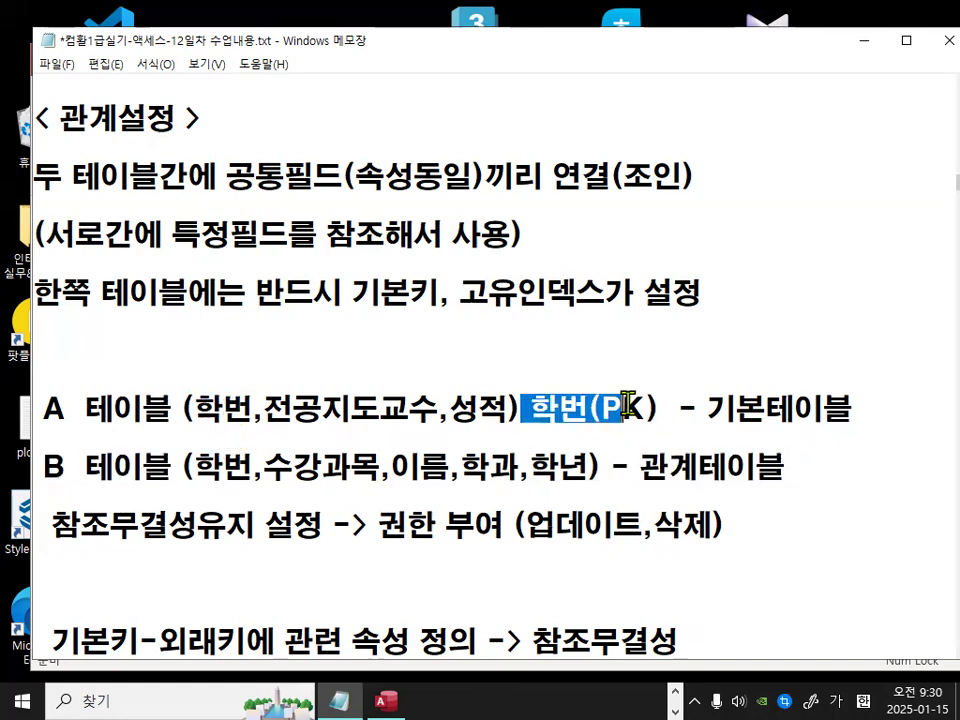
drag(706, 408, 853, 408)
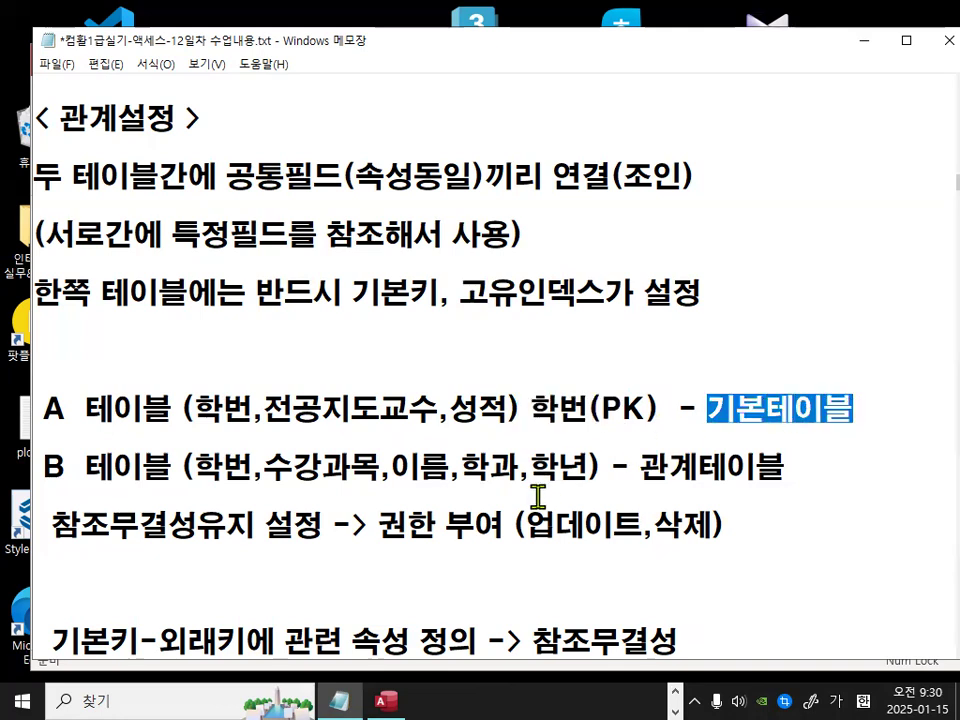
- Insert a blank line above the 참조무결성유지 설정 line in the class notes
click(134, 491)
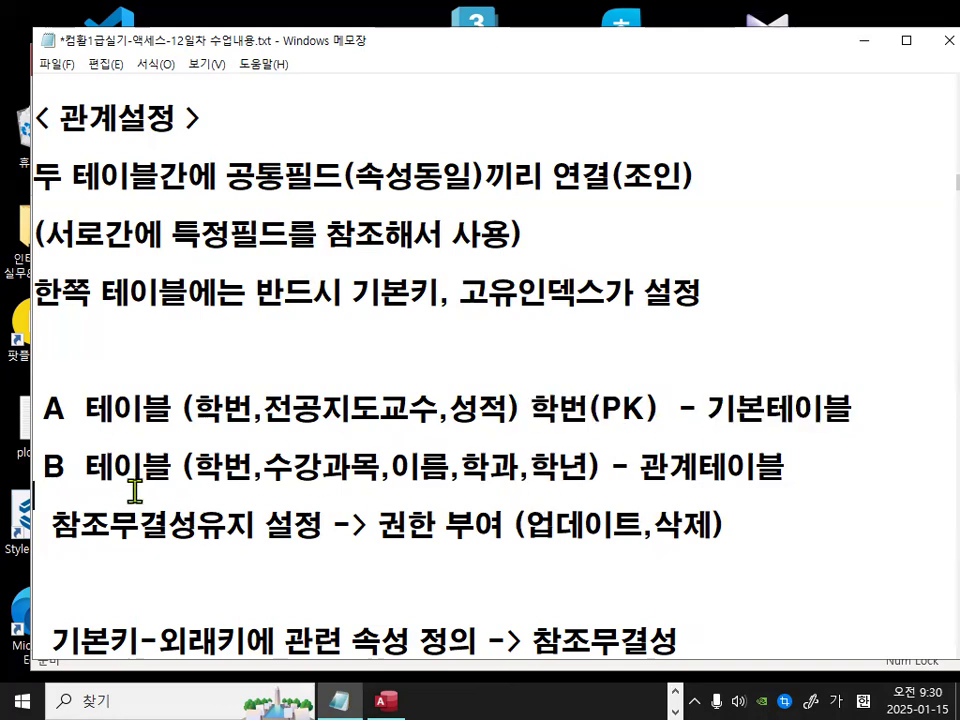
key(Return)
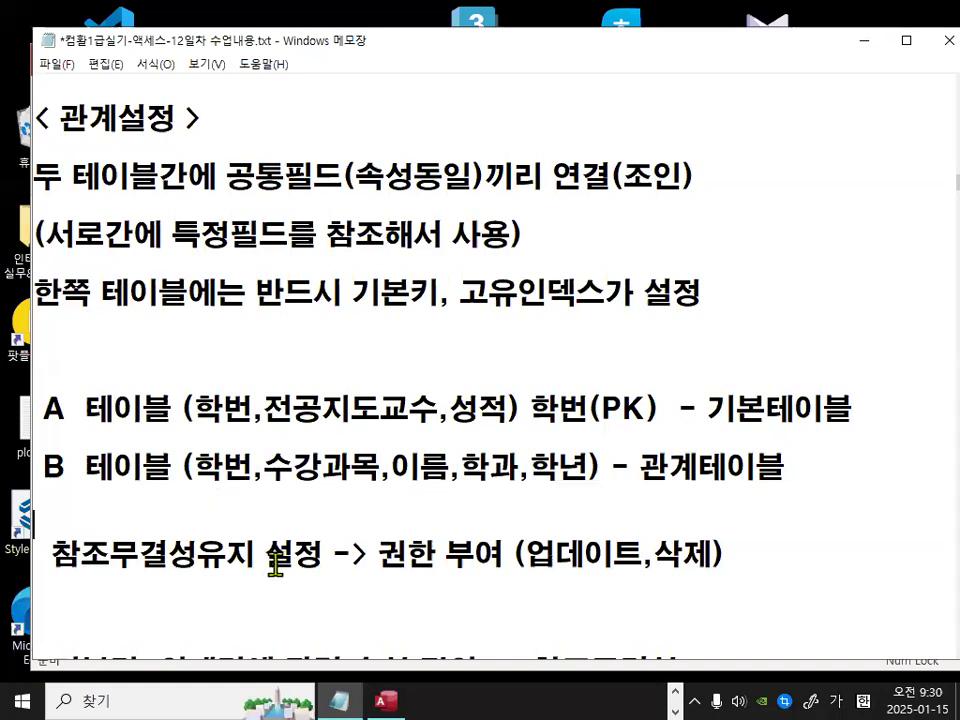
- Mark 참조무결성유지 in temporary red ink and circle and connect the 학번 fields of A and B 테이블
key(ctrl+shift+p)
drag(55, 567, 222, 567)
drag(88, 537, 108, 530)
mouse_move(258, 480)
mouse_down()
mouse_move(200, 488)
mouse_move(249, 443)
mouse_move(262, 482)
mouse_up()
mouse_move(200, 395)
mouse_down()
mouse_move(214, 385)
mouse_move(265, 405)
mouse_move(227, 452)
mouse_up()
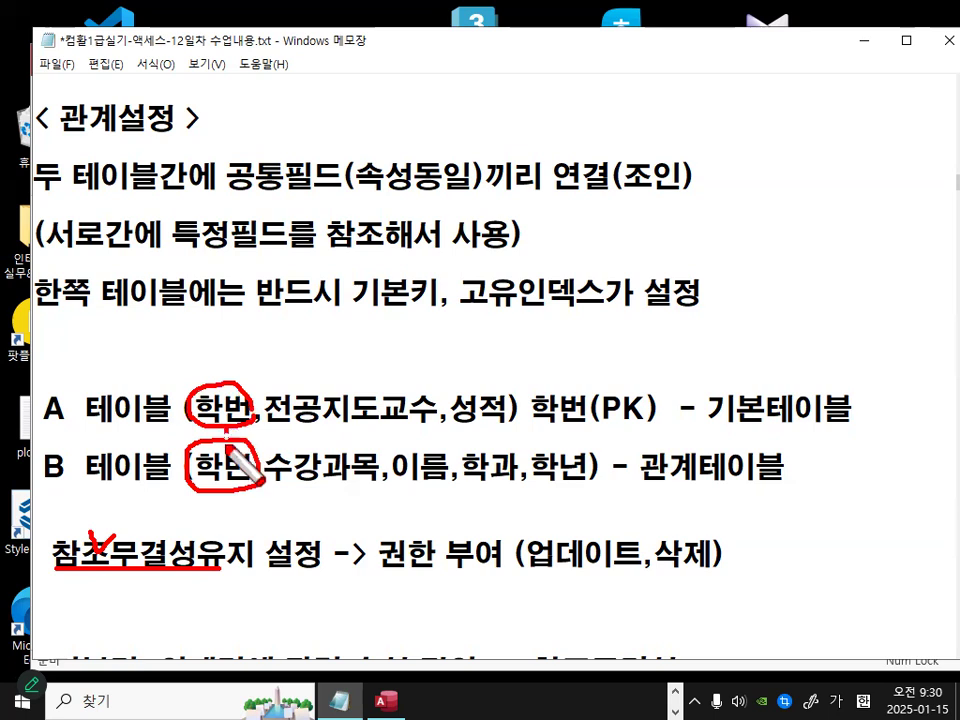
drag(176, 496, 240, 503)
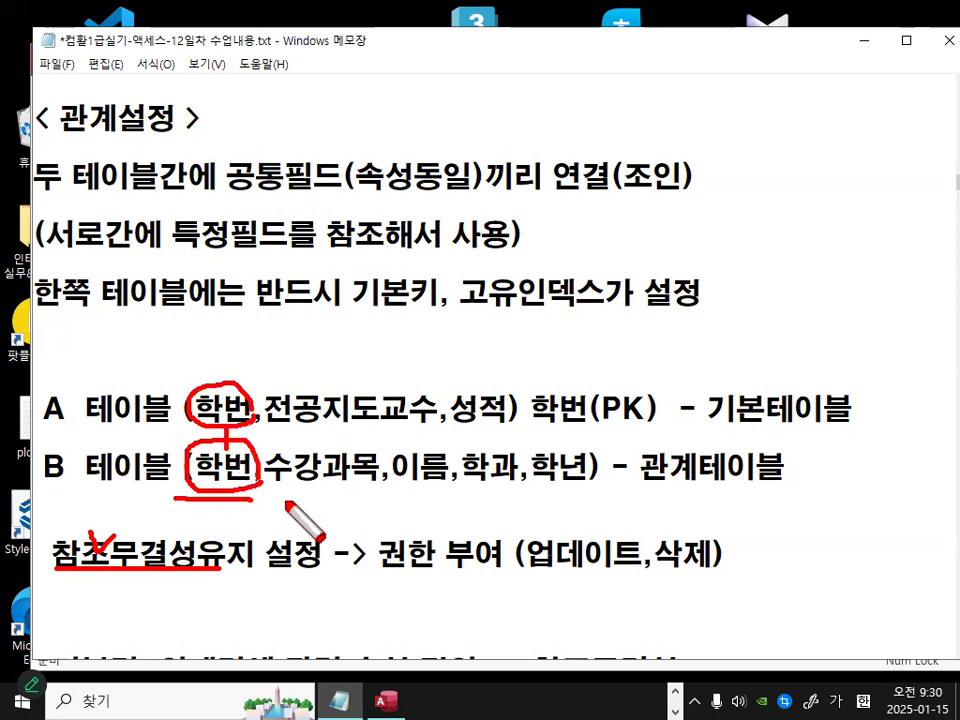
mouse_move(215, 568)
mouse_down()
mouse_move(130, 575)
mouse_move(60, 560)
mouse_move(110, 528)
mouse_move(230, 548)
mouse_up()
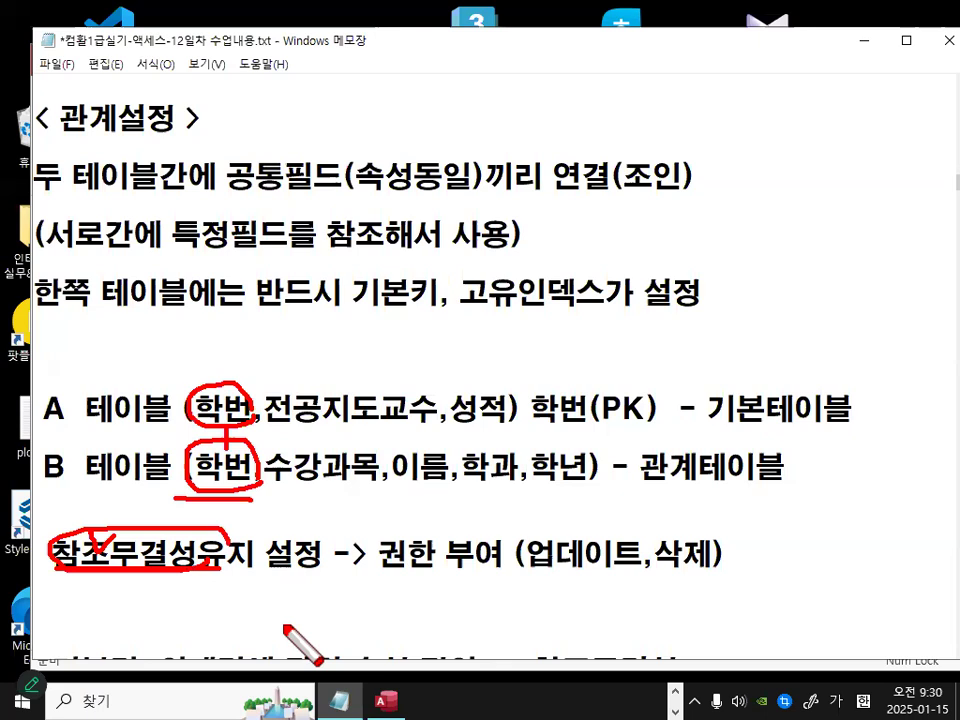
key(Escape)
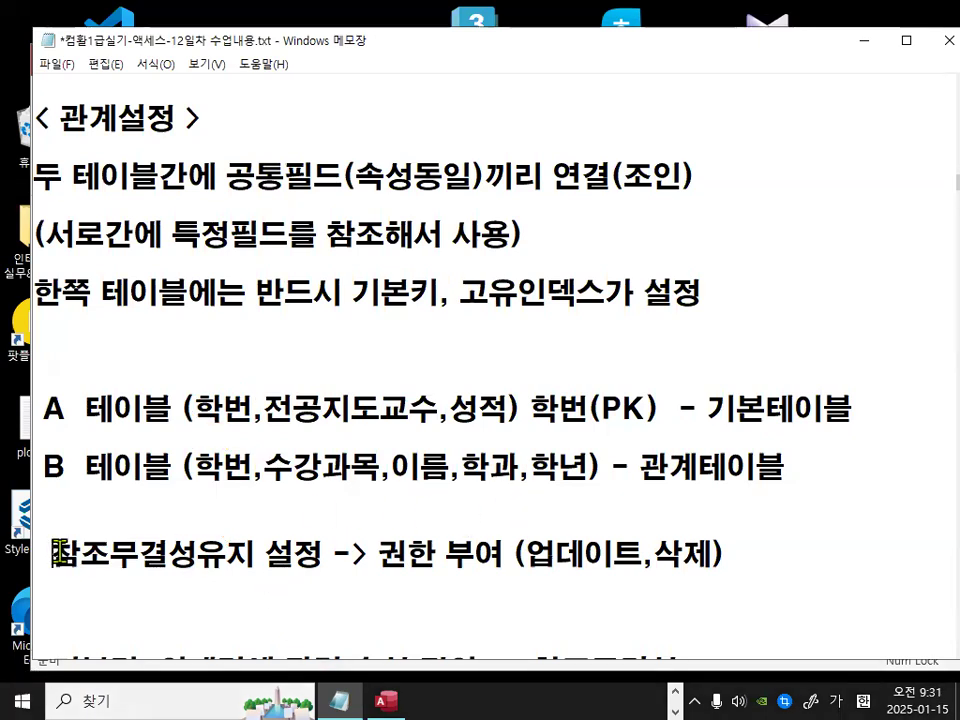
- Review the 참조무결성유지 설정 note and its 업데이트, 삭제 permissions against 기본테이블 and 관계테이블
drag(54, 551, 313, 548)
drag(379, 553, 714, 549)
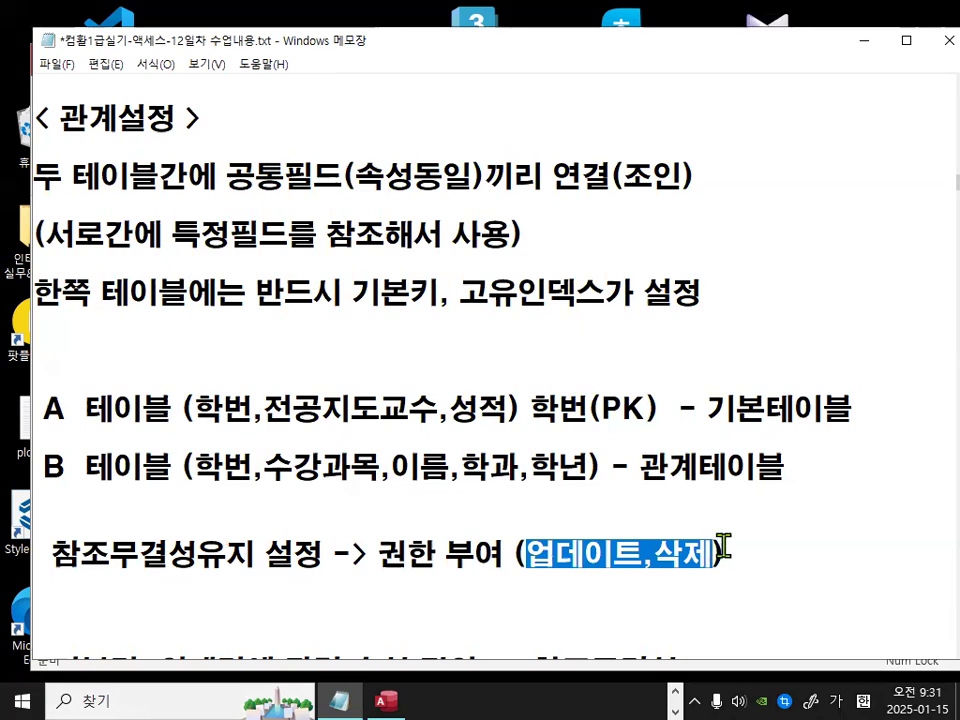
drag(708, 410, 852, 410)
drag(528, 553, 676, 549)
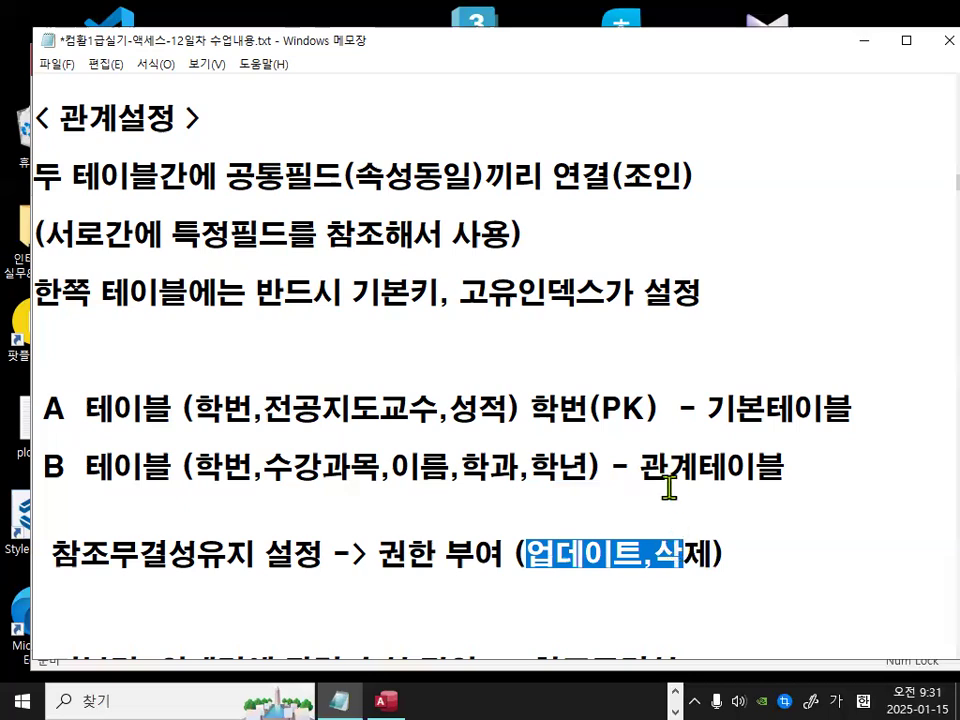
click(640, 468)
key(shift+Home)
drag(708, 410, 757, 410)
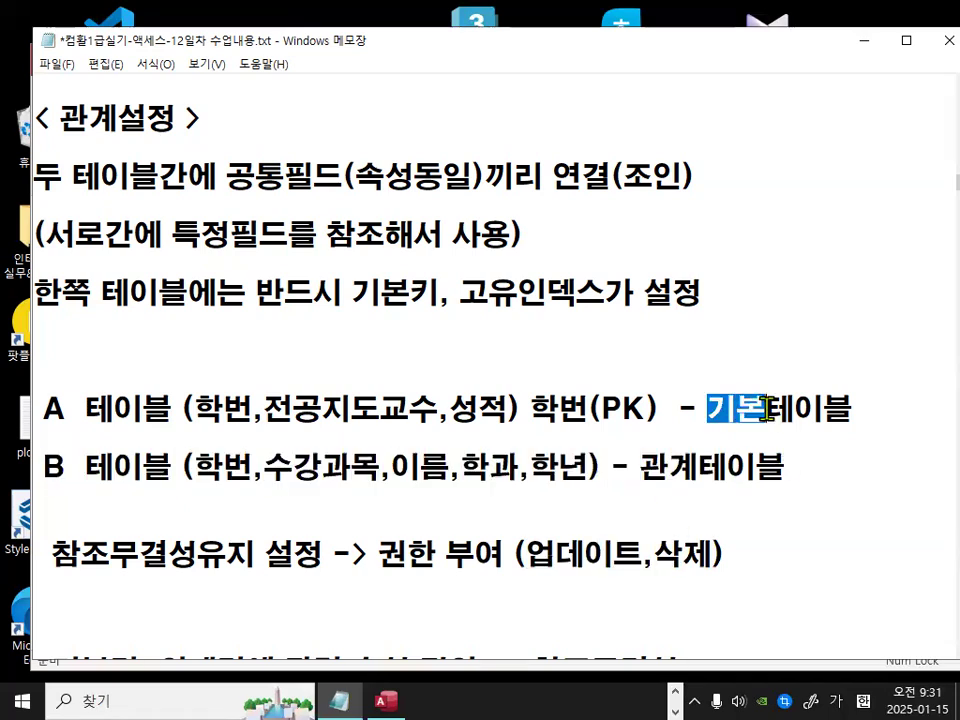
drag(668, 467, 697, 467)
- Compare the 학번 fields of A and B 테이블 with respect to the 삭제 and 업데이트 permissions
drag(194, 410, 262, 412)
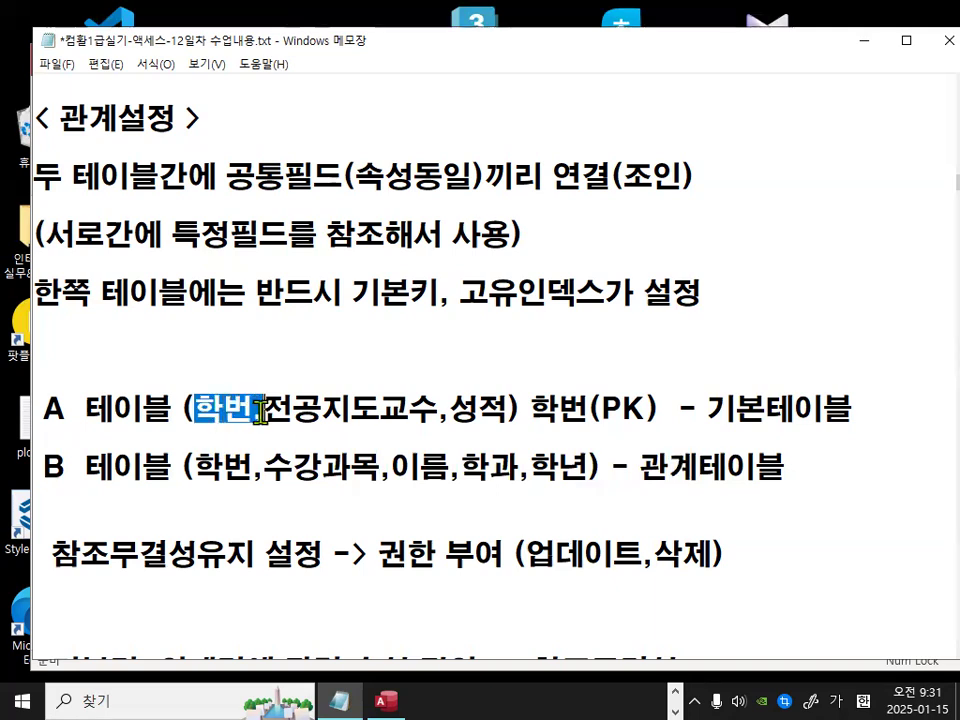
drag(654, 555, 703, 556)
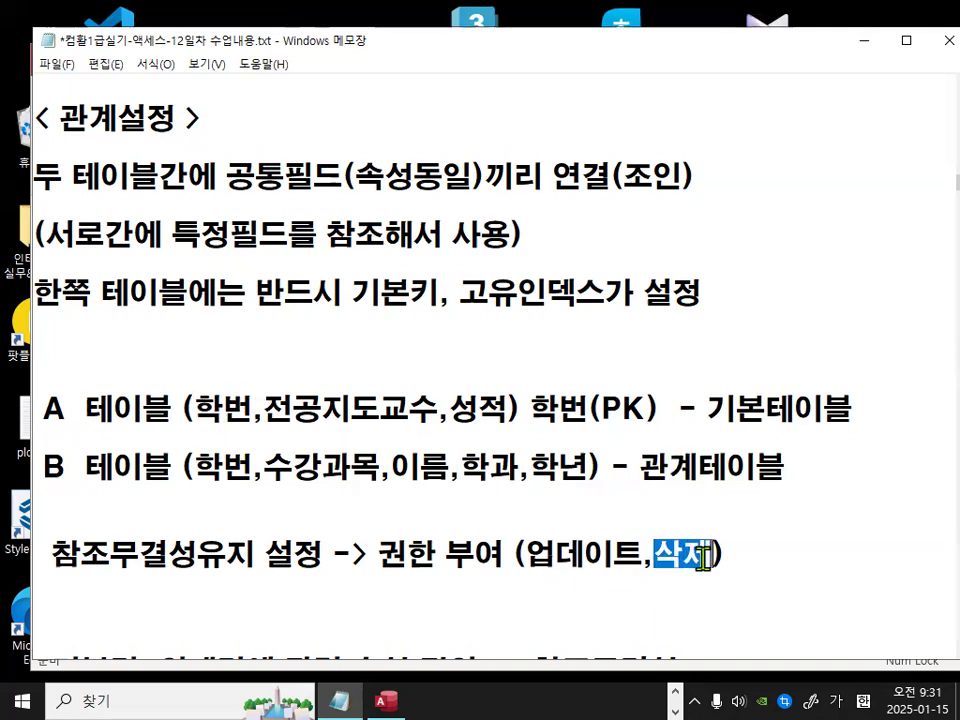
drag(525, 555, 668, 555)
drag(200, 468, 241, 470)
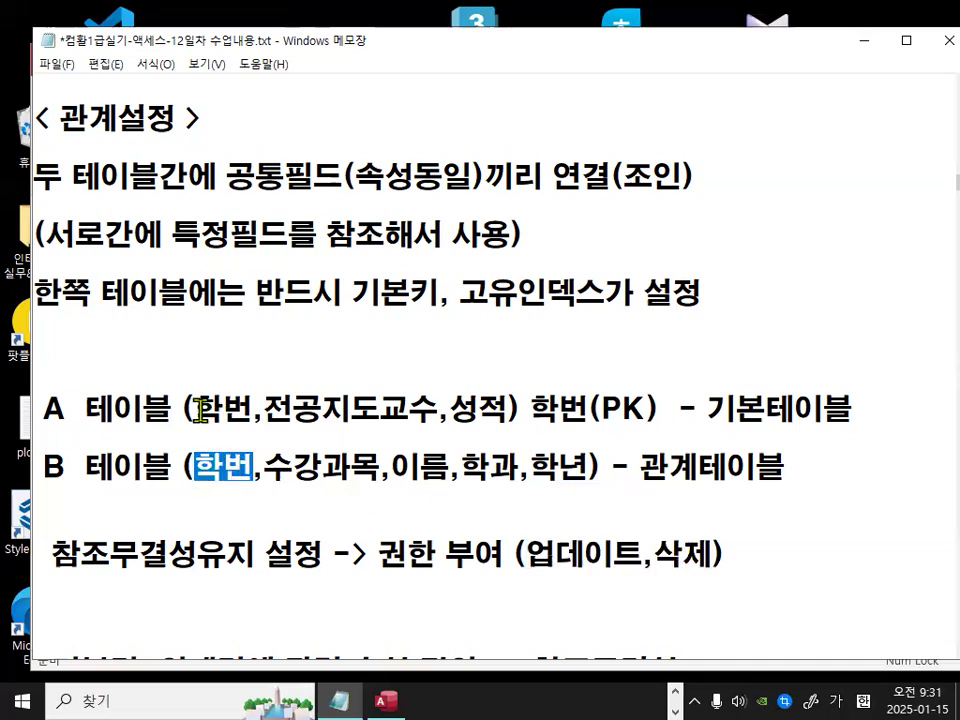
drag(194, 408, 251, 408)
drag(198, 468, 244, 470)
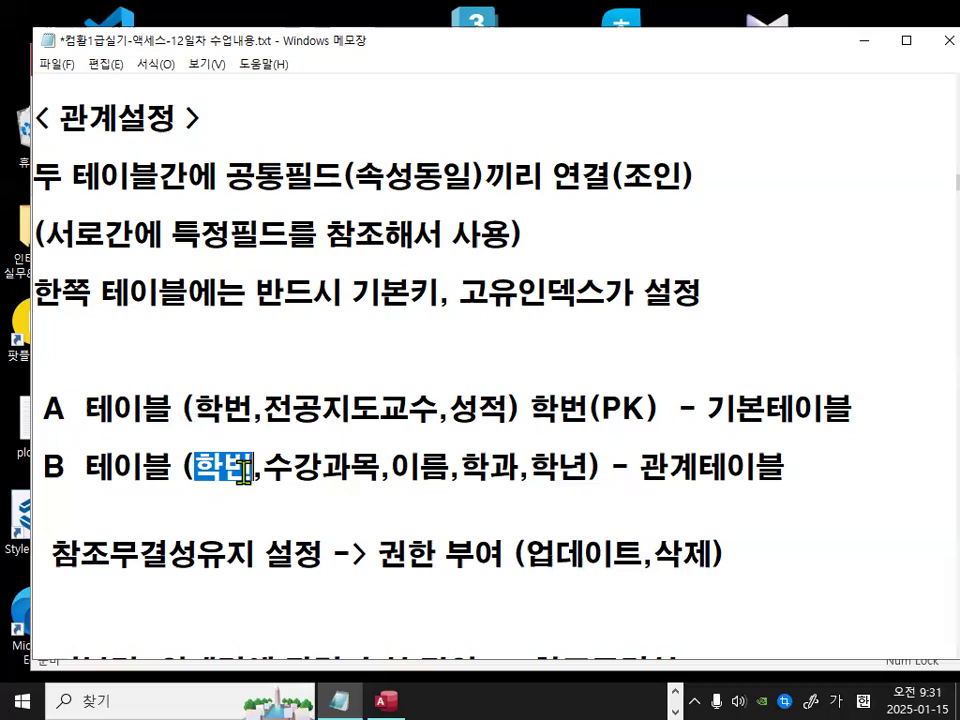
click(214, 491)
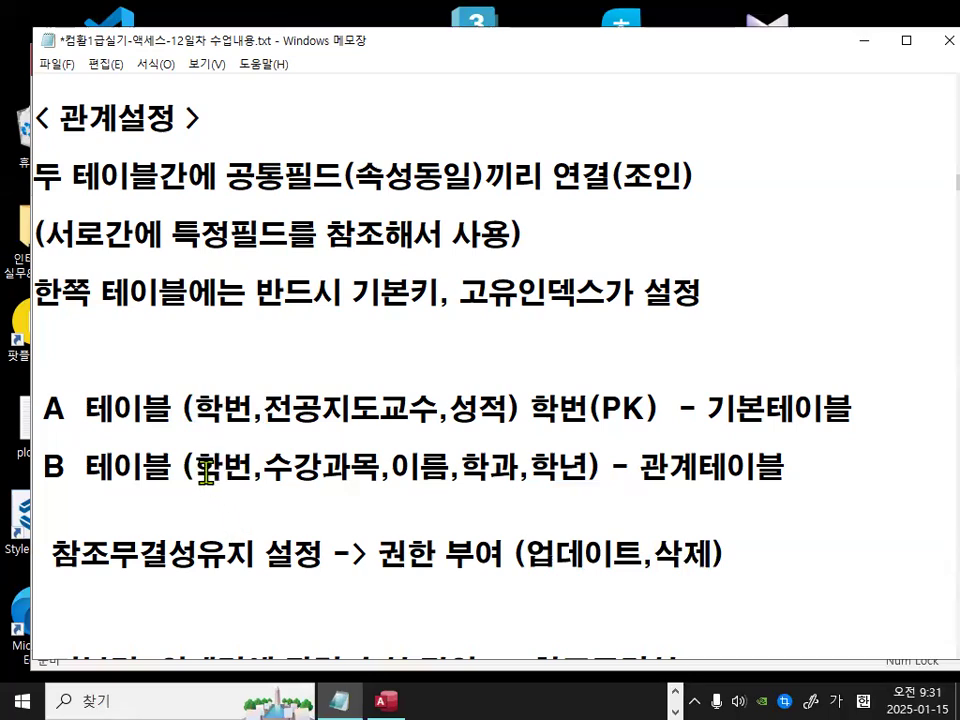
drag(203, 465, 252, 468)
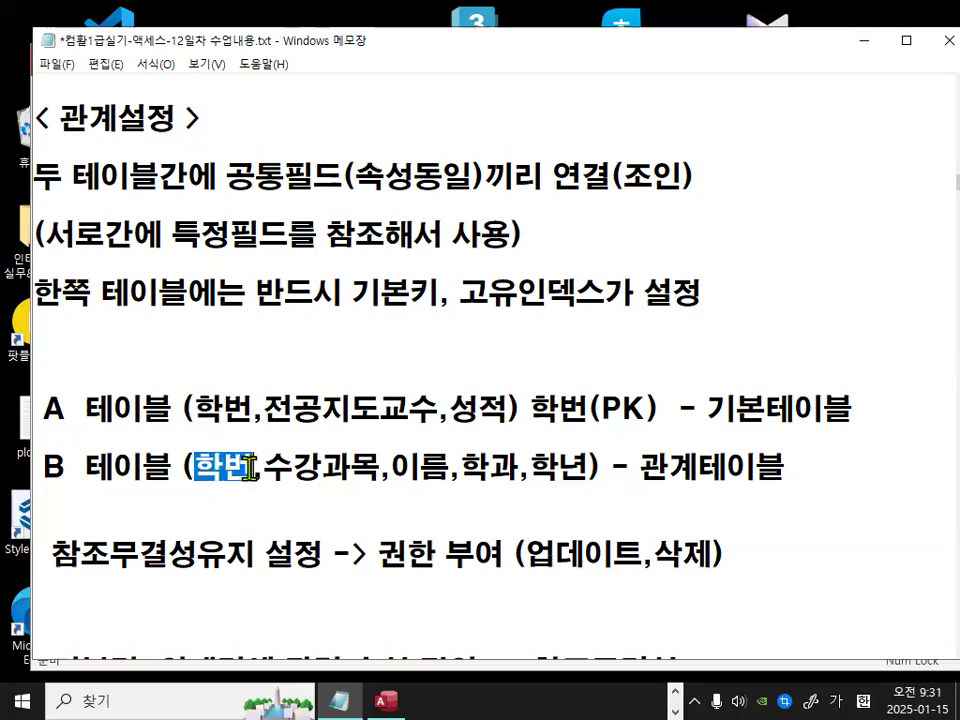
drag(196, 409, 246, 410)
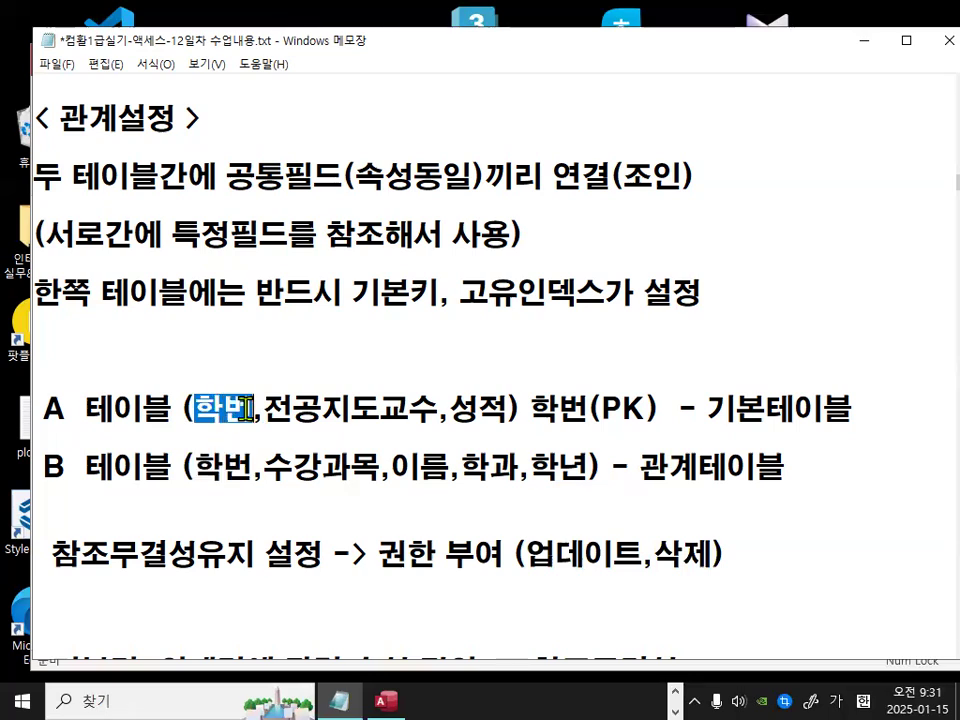
- Magnify the table examples and circle 학번 in both A 테이블 and B 테이블 with red ink
key(ctrl+1)
click(230, 417)
mouse_move(266, 431)
mouse_down()
mouse_move(243, 443)
mouse_move(300, 372)
mouse_up()
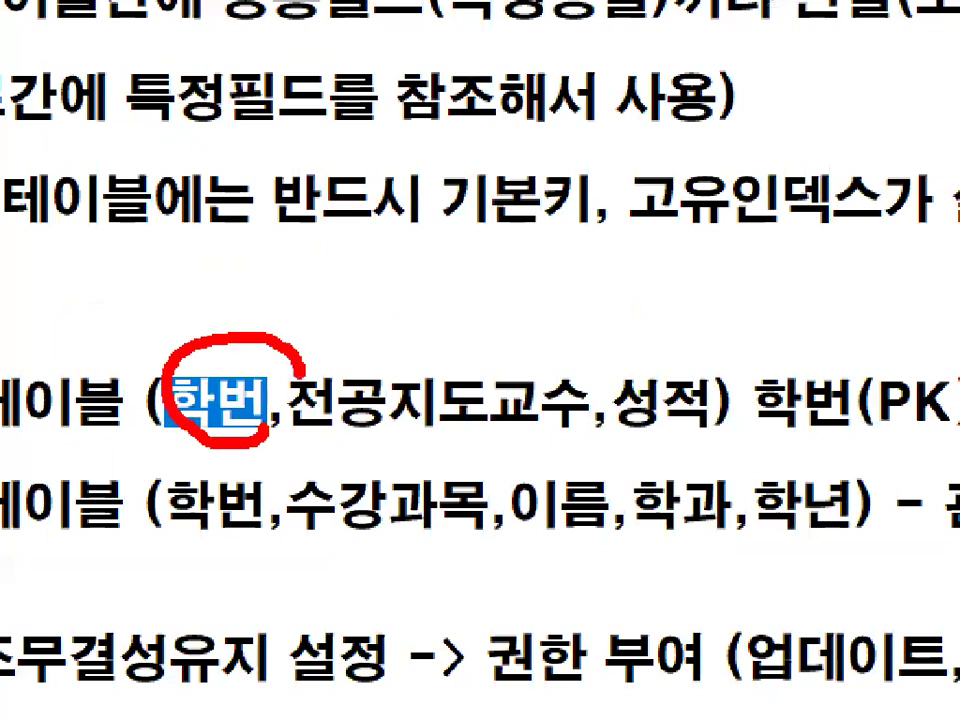
drag(175, 498, 258, 508)
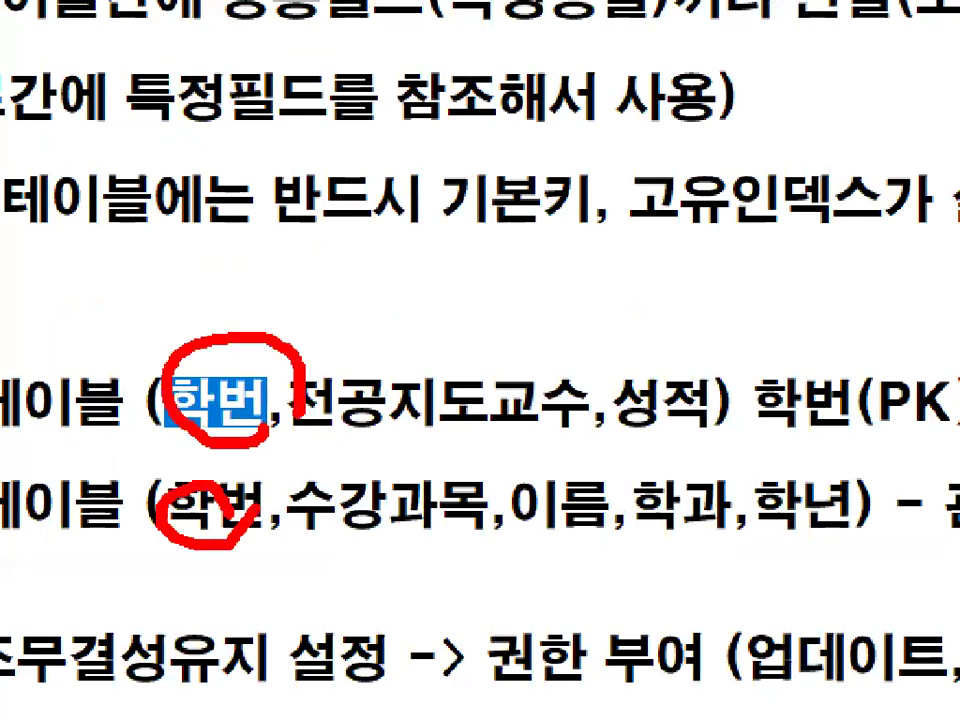
key(Escape)
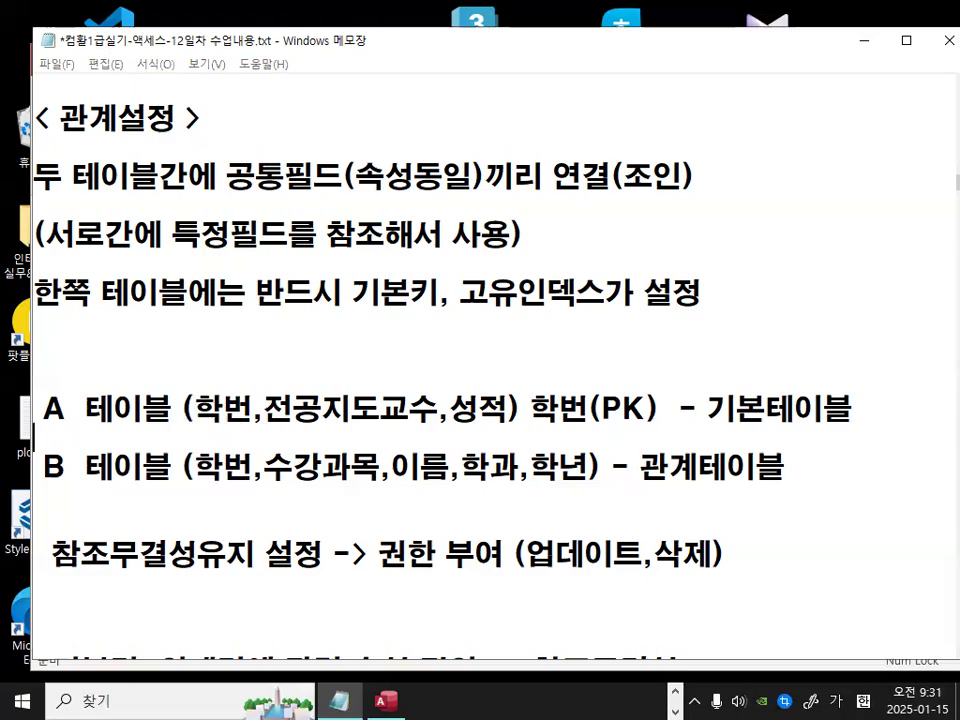
key(ctrl+1)
mouse_move(242, 425)
mouse_down()
mouse_move(219, 391)
mouse_move(254, 408)
mouse_up()
mouse_move(272, 491)
mouse_down()
mouse_move(196, 510)
mouse_move(280, 462)
mouse_up()
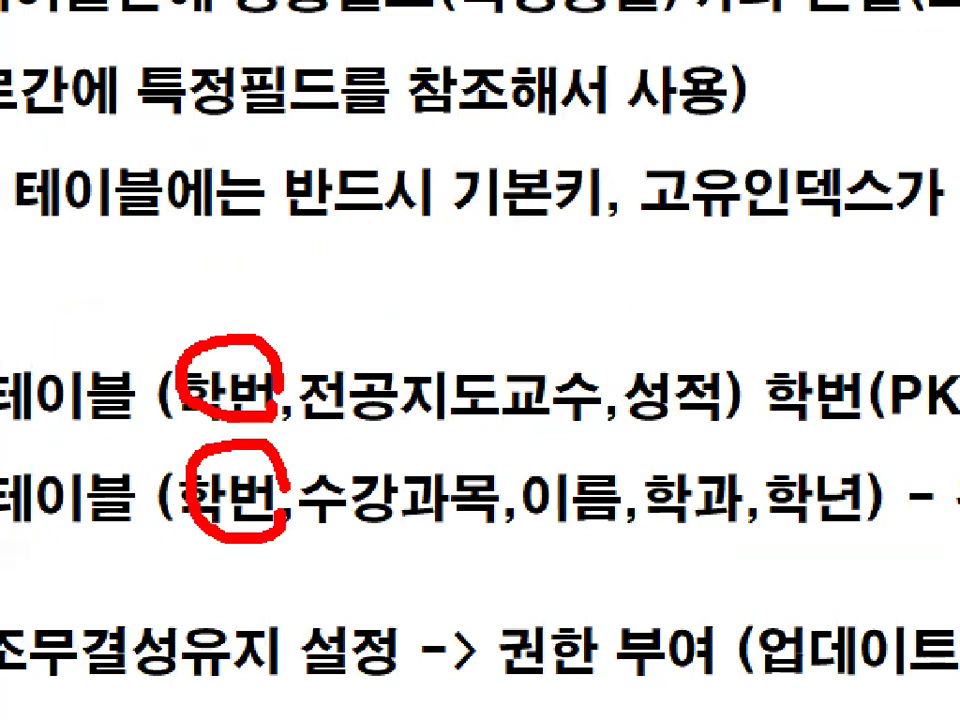
- Strike through 학번 of B 테이블 and underline 권한 부여 with temporary red ink
drag(162, 558, 328, 410)
key(Escape)
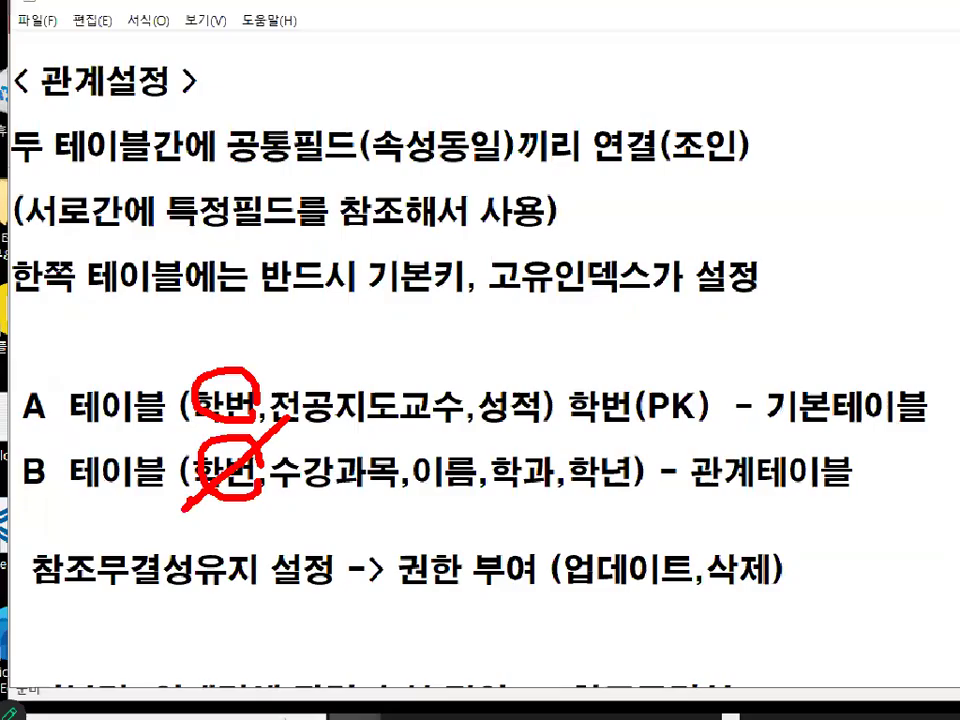
key(ctrl+2)
drag(390, 577, 462, 577)
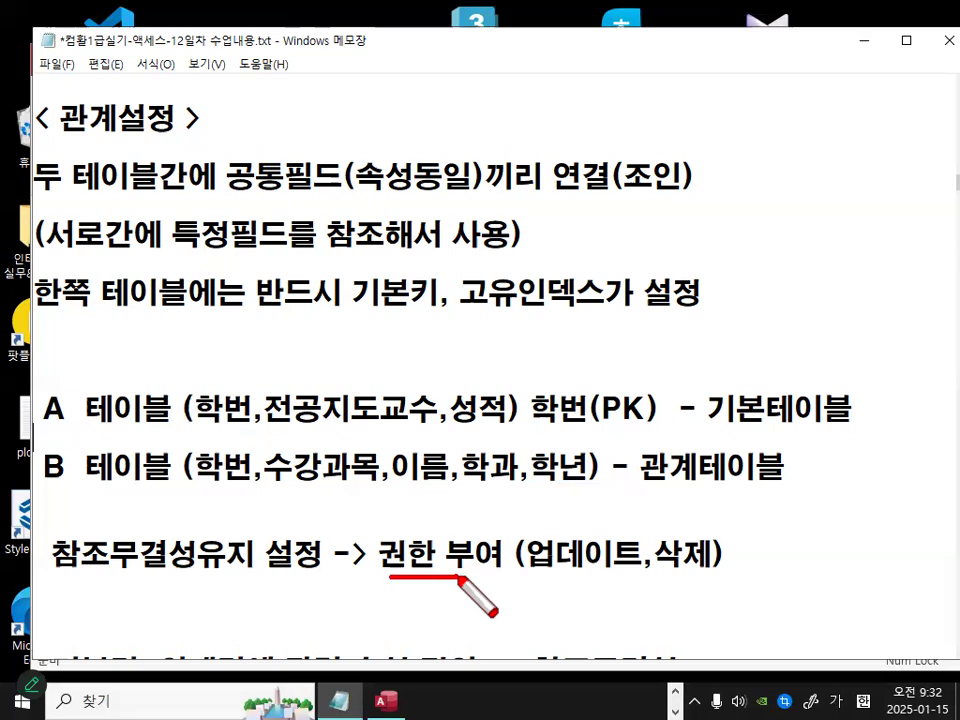
key(Escape)
- Insert two line breaks below the dashed line that follows the 참조무결성 notes
scroll(358, 548, down, 1)
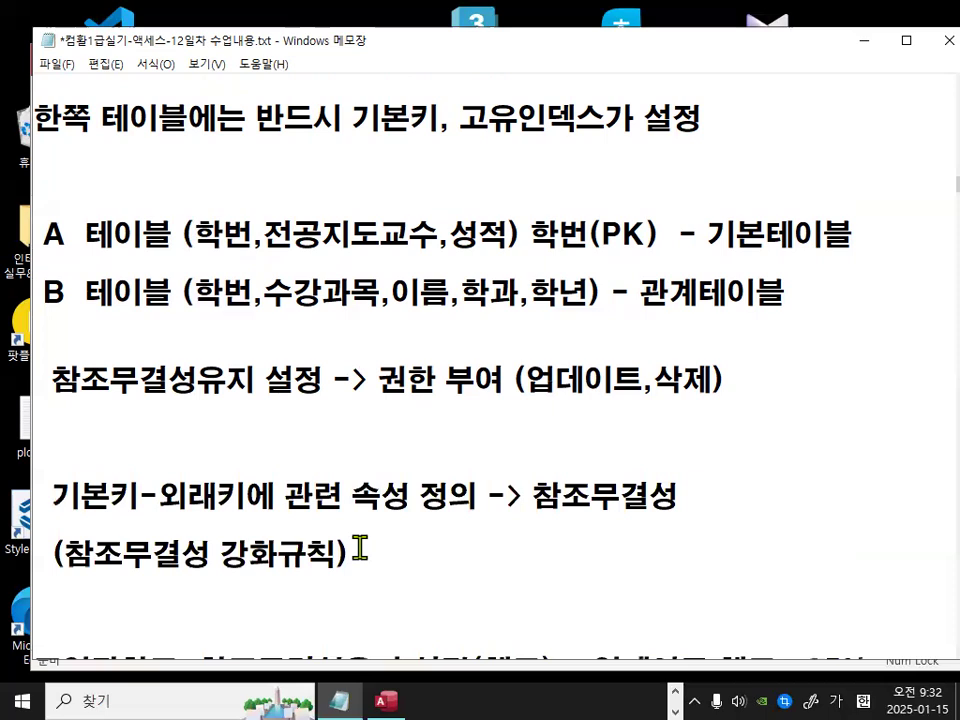
scroll(358, 548, down, 3)
click(105, 577)
key(Return)
key(Return)
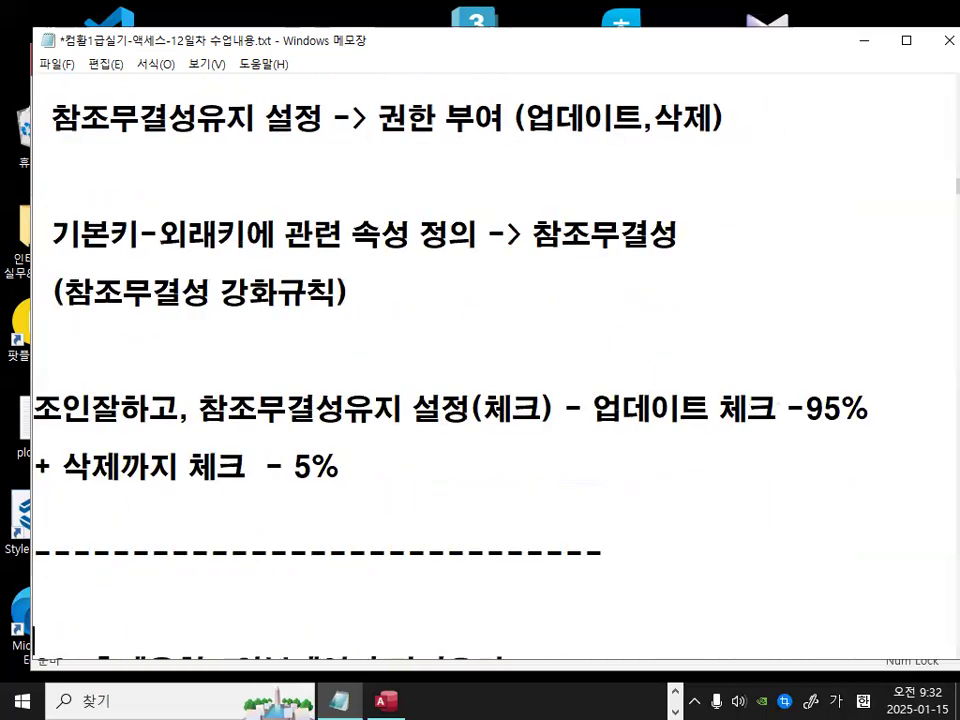
- Review the note on checking 참조무결성유지 with 업데이트 체크 and 삭제까지 체크, highlighting each phrase and its percentage
drag(199, 405, 472, 408)
drag(593, 408, 767, 403)
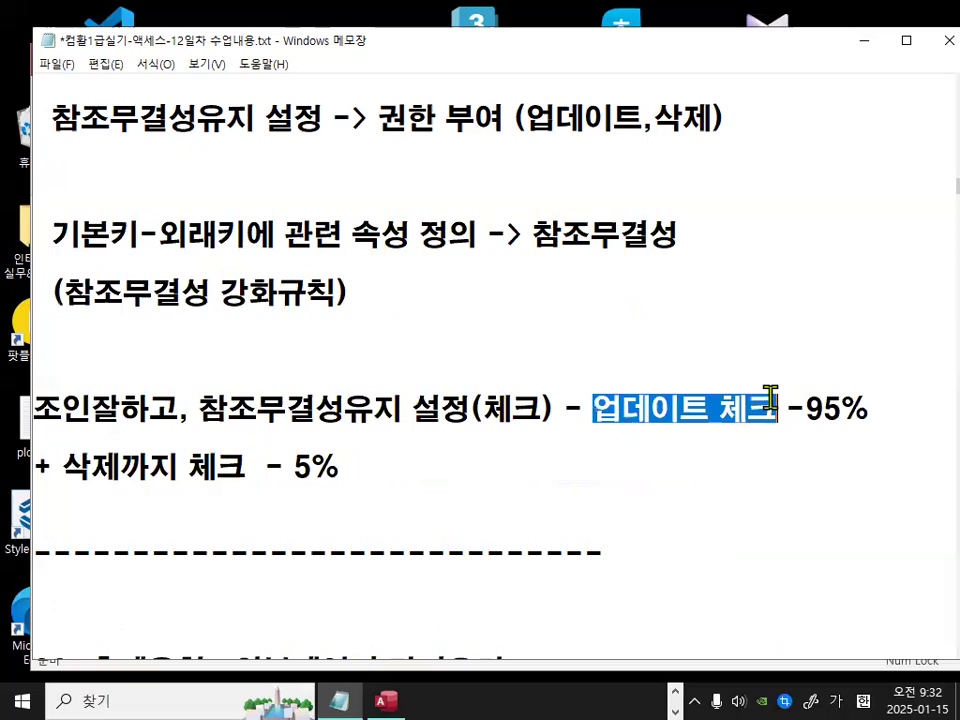
double_click(855, 405)
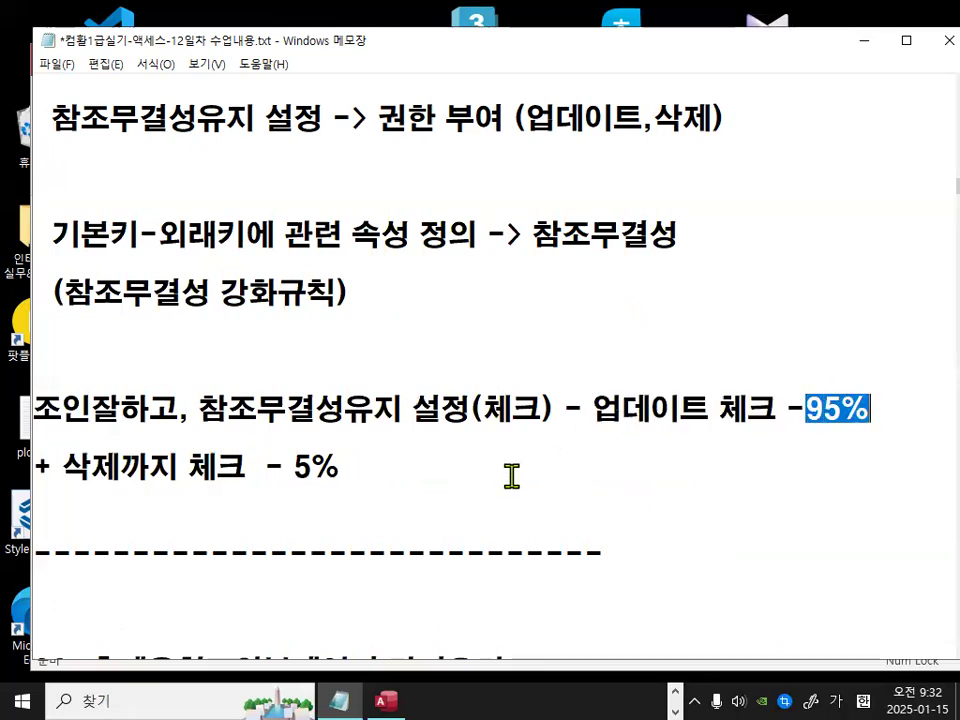
drag(66, 465, 212, 467)
double_click(328, 468)
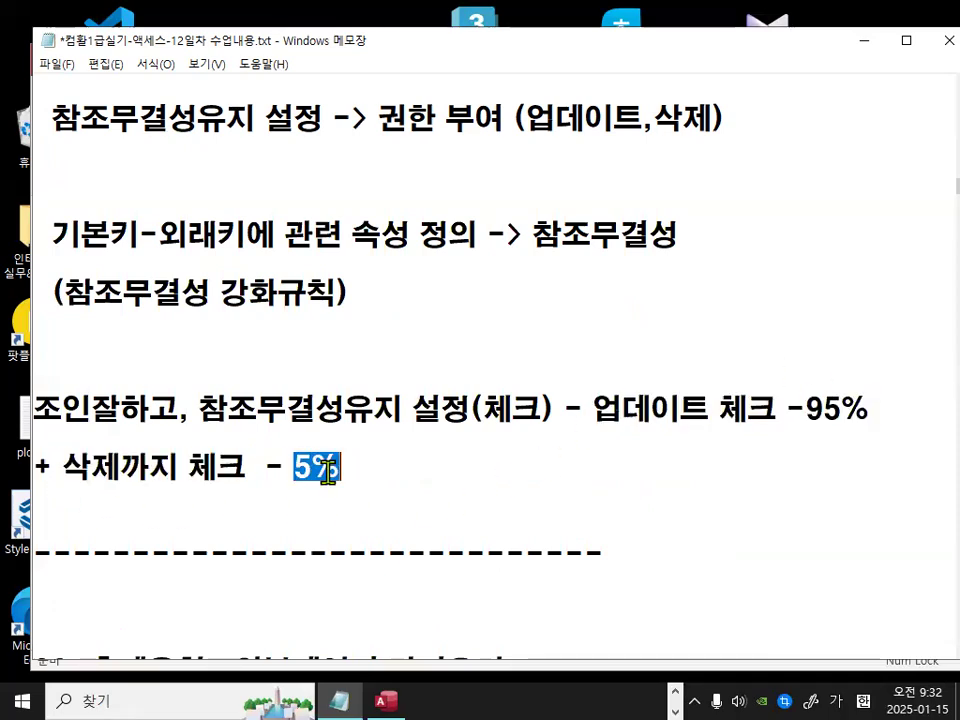
drag(121, 409, 375, 408)
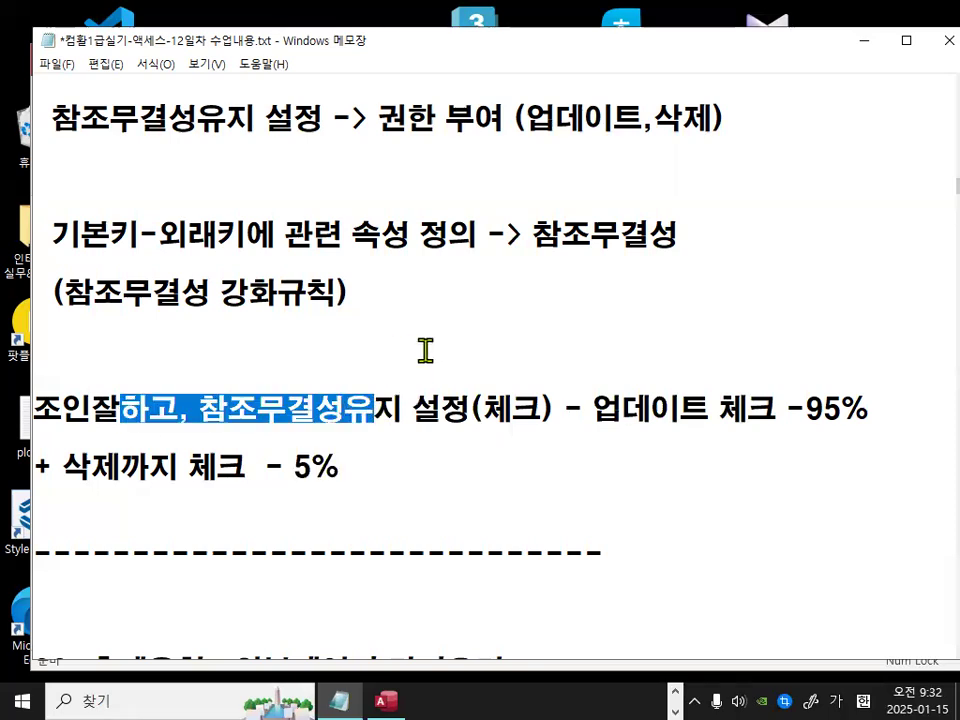
- Circle the 조인잘하고 and 업데이트 체크 parts of the note with temporary red ink, and clear the marks
drag(293, 344, 320, 291)
drag(376, 268, 490, 320)
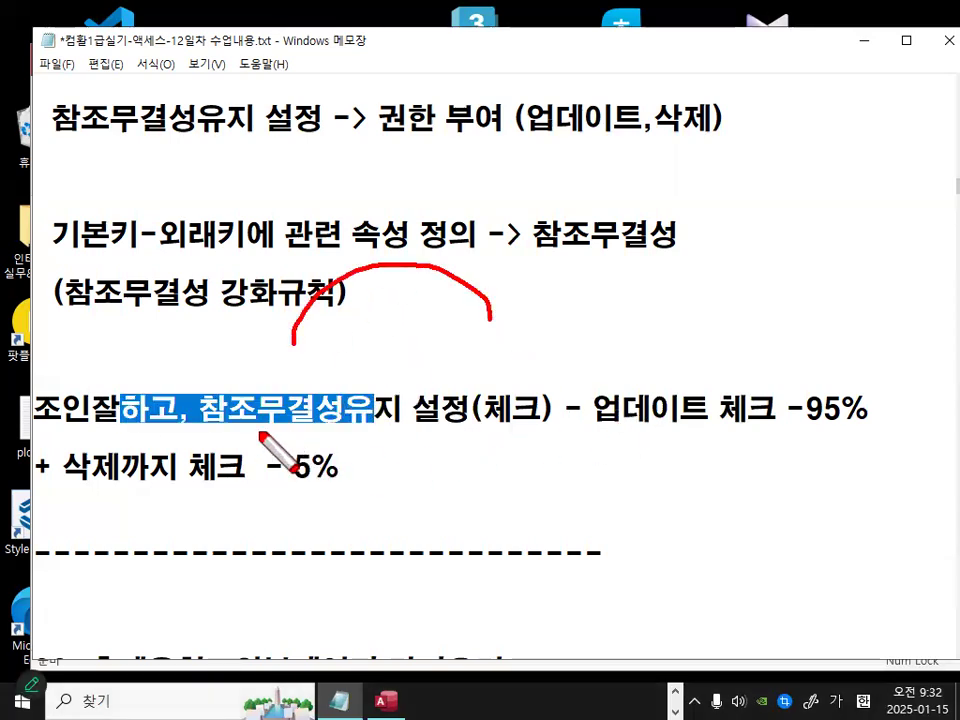
drag(200, 408, 180, 432)
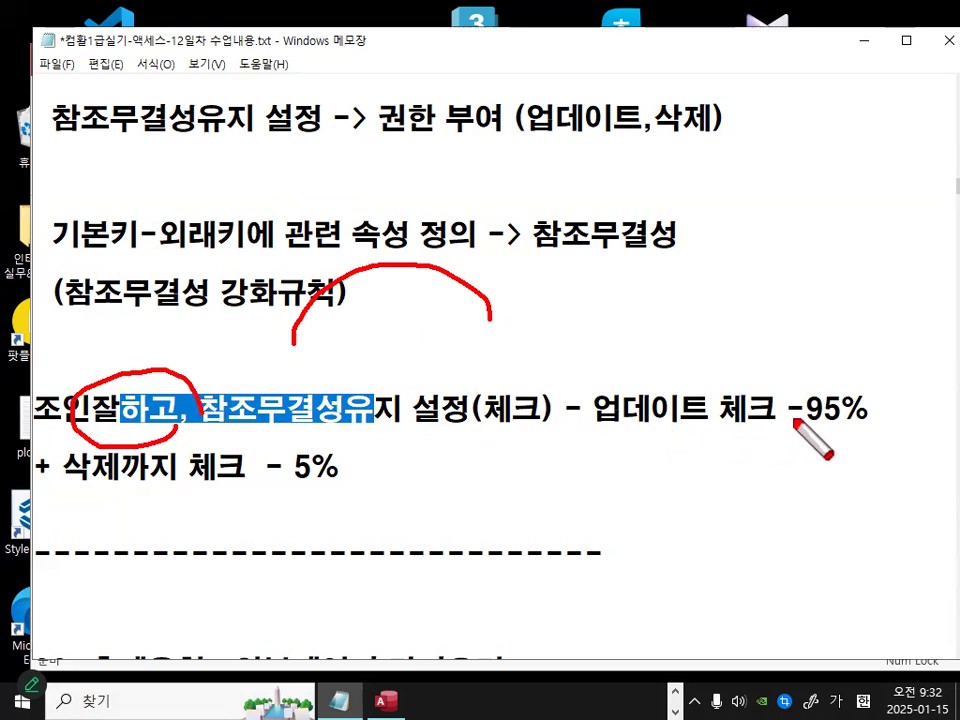
drag(826, 421, 706, 398)
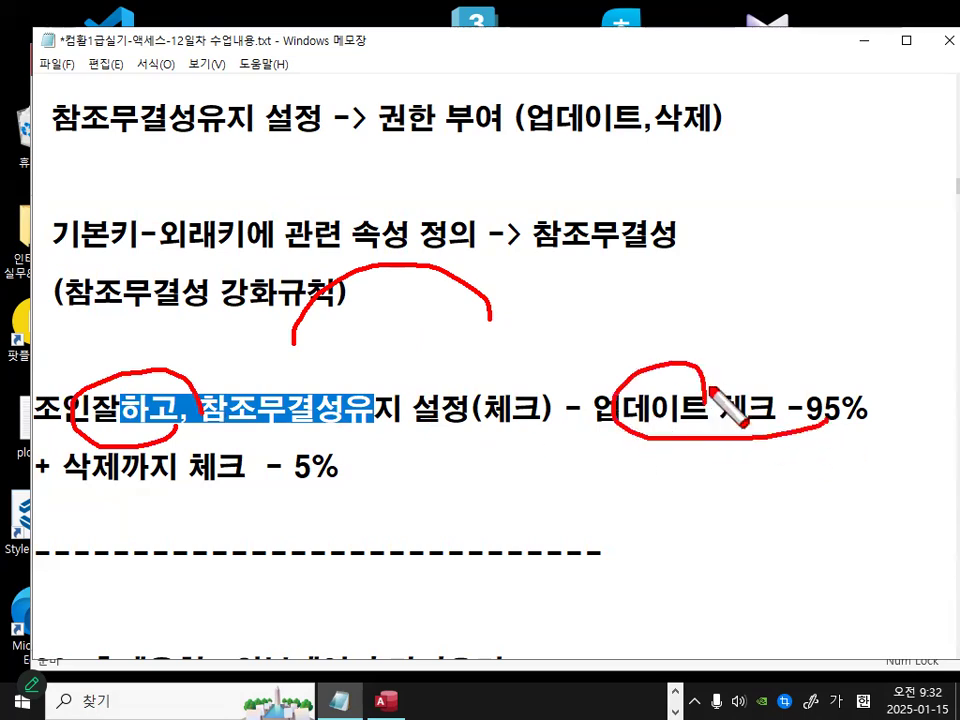
key(Escape)
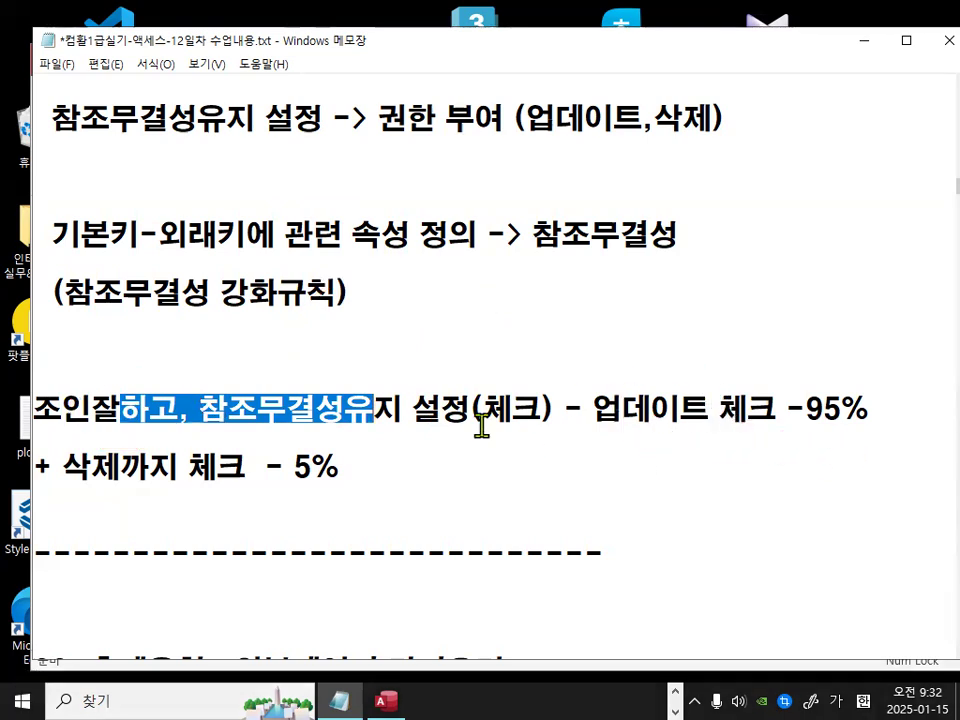
click(689, 311)
- Switch from Notepad to Access, point out the 관계 command for 출제유형02_문제, and open the relationships window
click(864, 40)
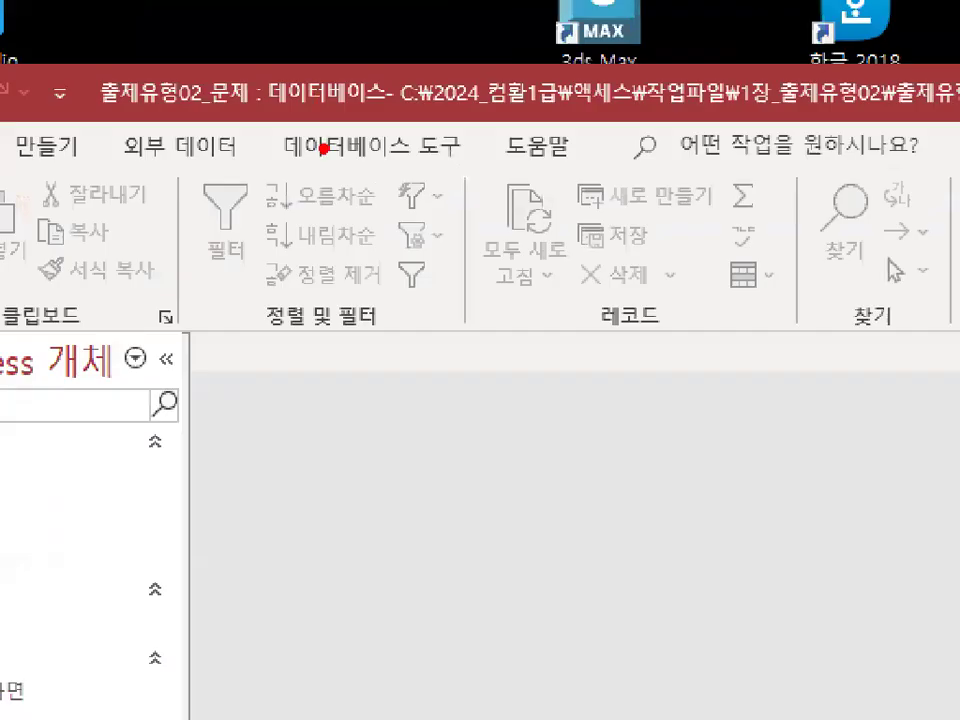
drag(316, 160, 458, 157)
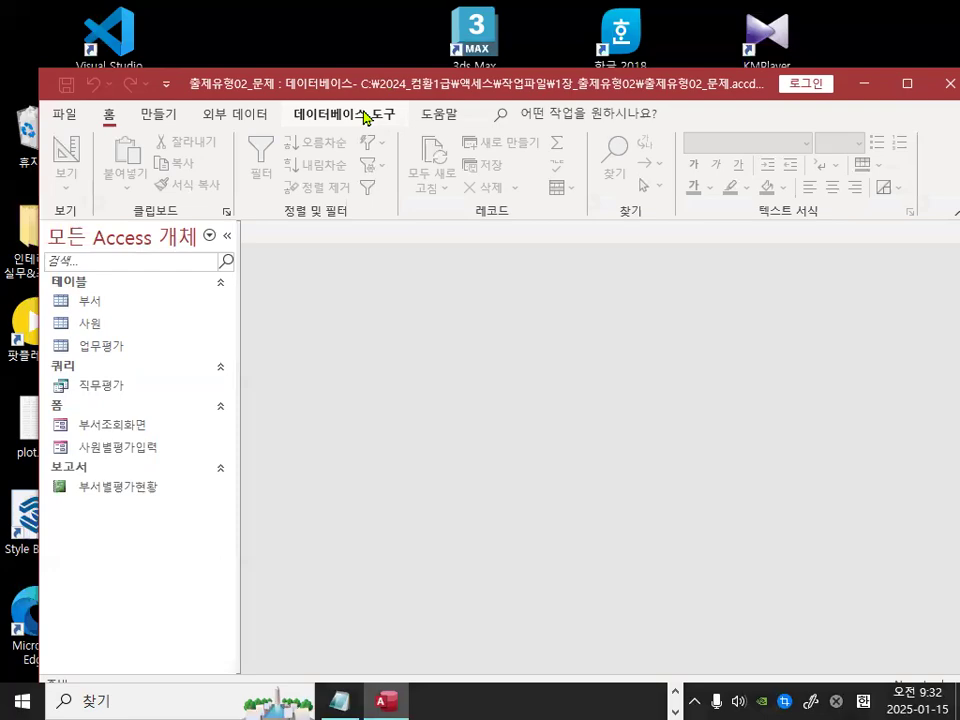
click(344, 114)
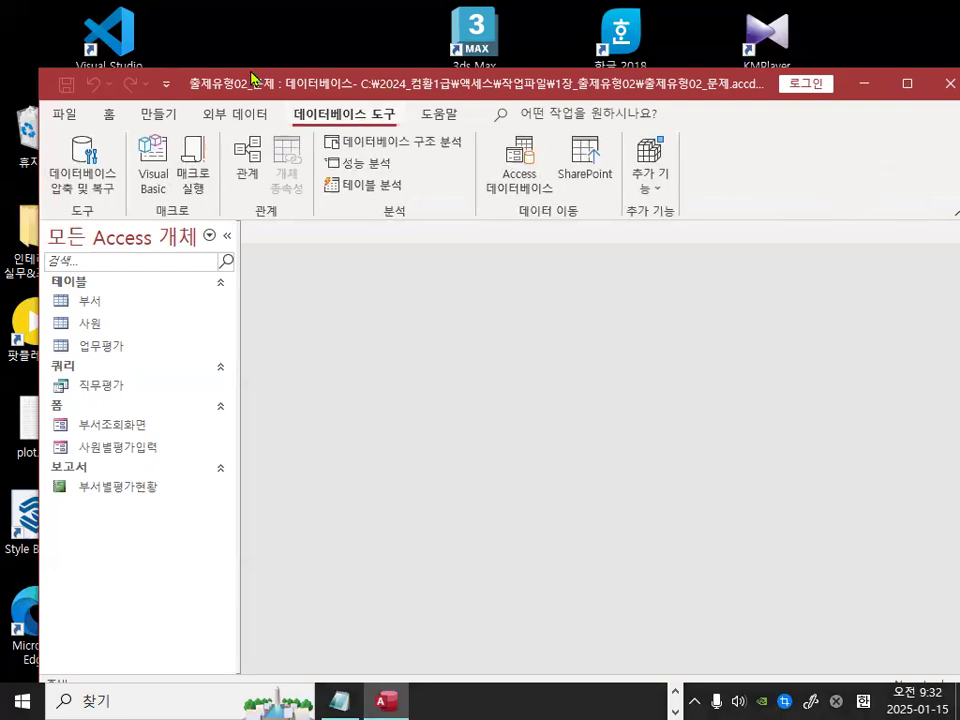
mouse_move(306, 330)
mouse_down()
mouse_move(258, 330)
mouse_move(318, 322)
mouse_up()
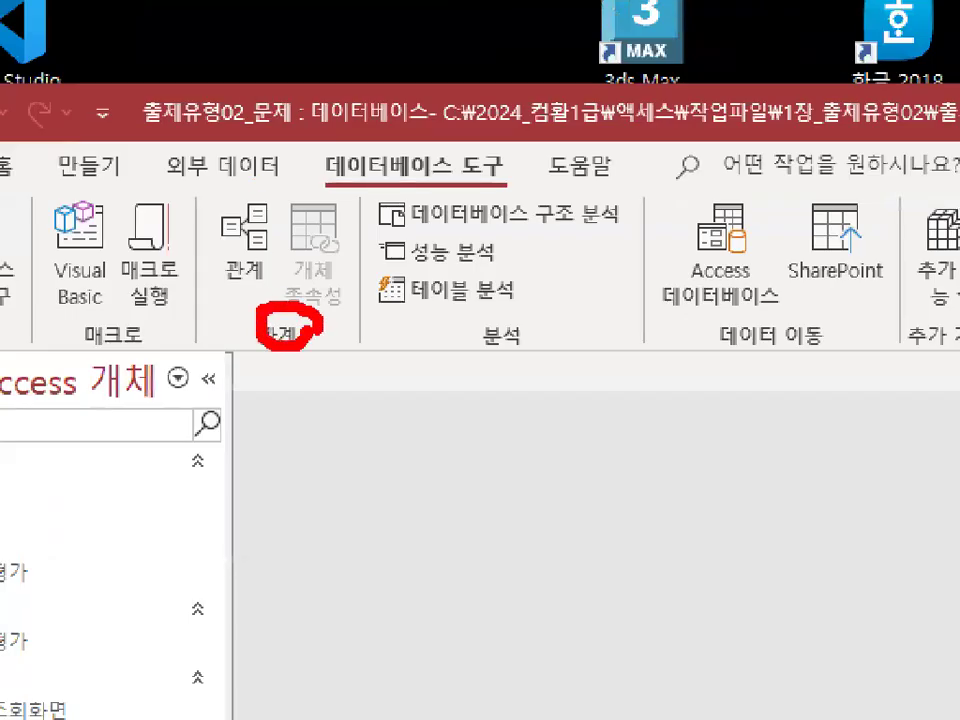
mouse_move(280, 240)
mouse_down()
mouse_move(200, 262)
mouse_move(268, 242)
mouse_up()
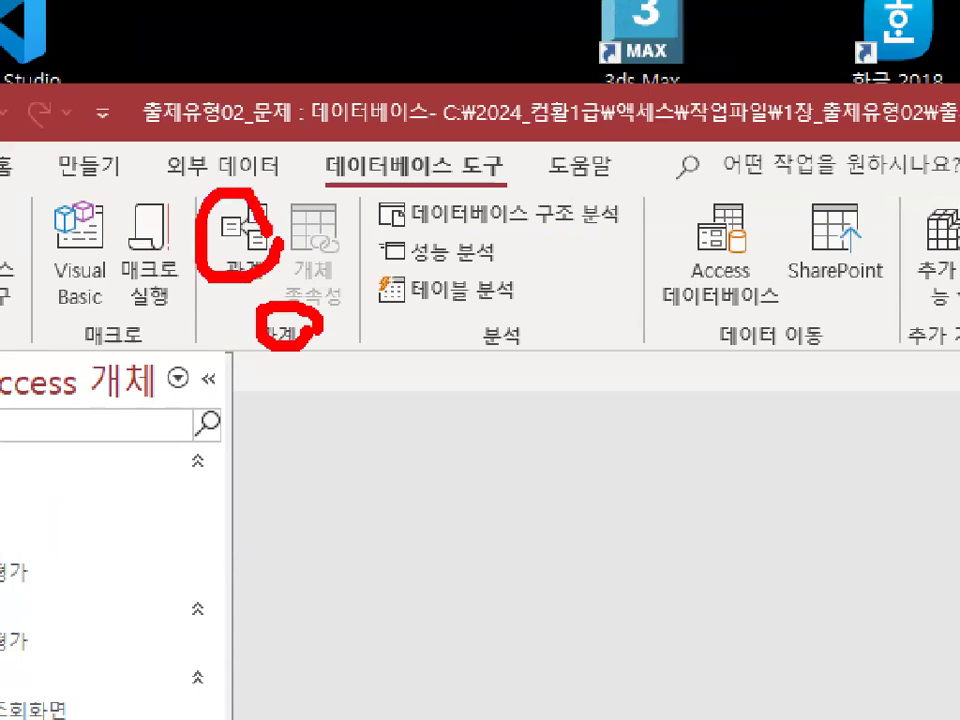
drag(587, 590, 742, 491)
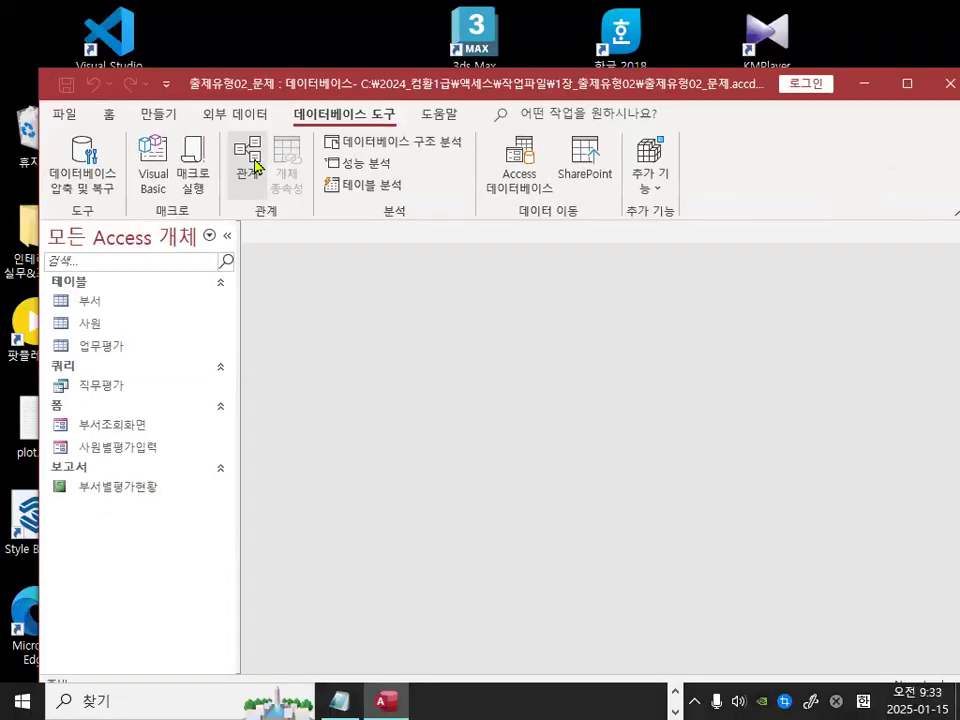
click(252, 156)
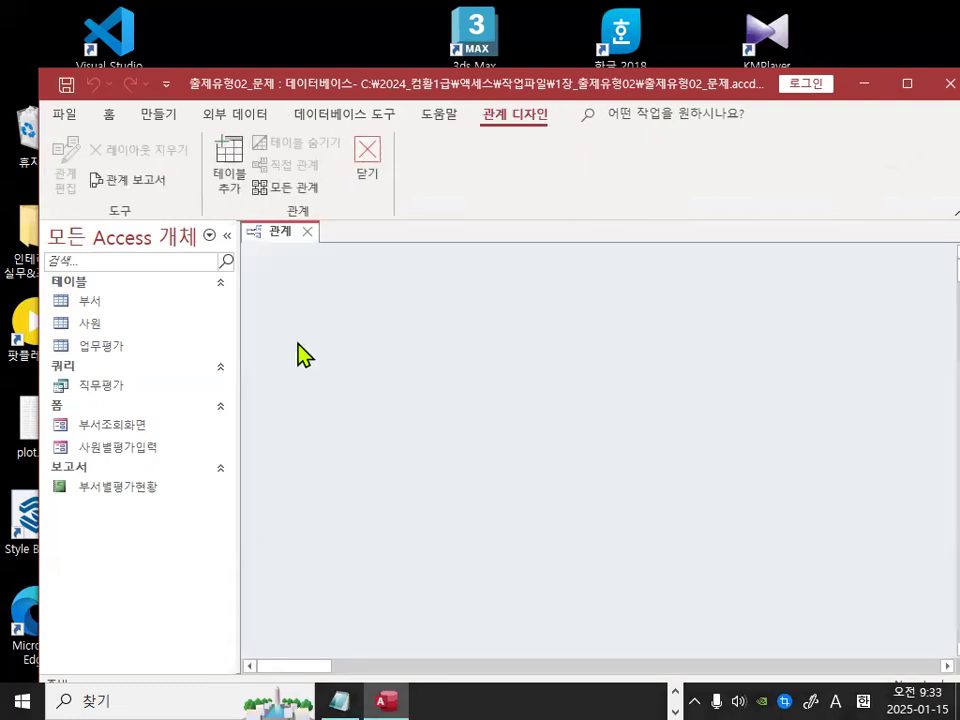
- Sketch three table placeholders and an arrow into the empty relationships area with temporary red ink, and clear them
mouse_move(311, 244)
mouse_down()
mouse_move(272, 239)
mouse_move(307, 231)
mouse_up()
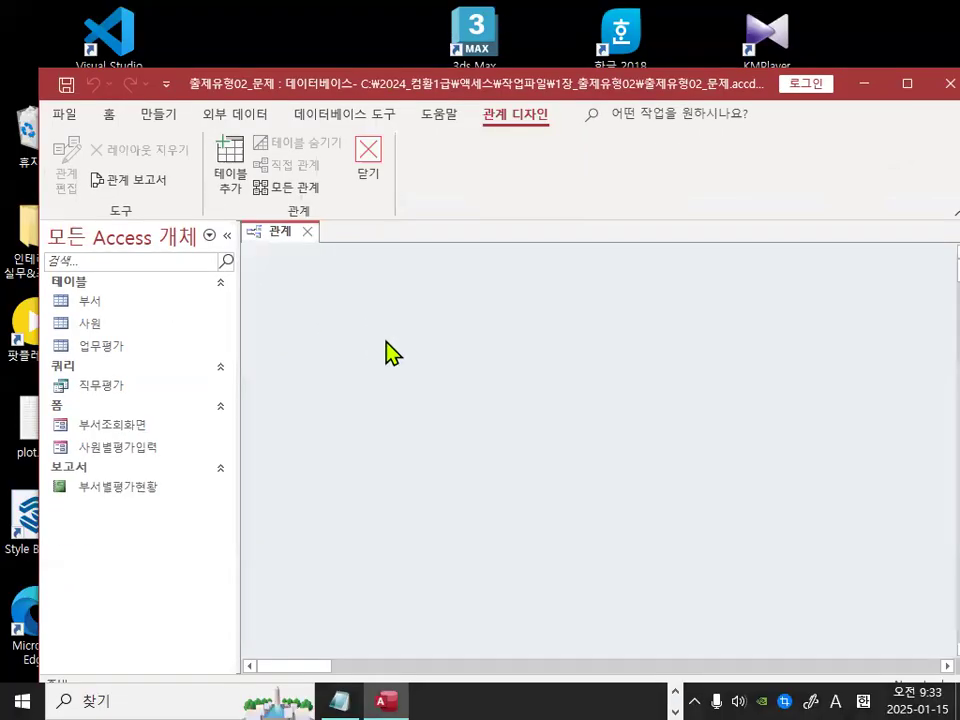
drag(420, 360, 434, 437)
drag(636, 365, 641, 428)
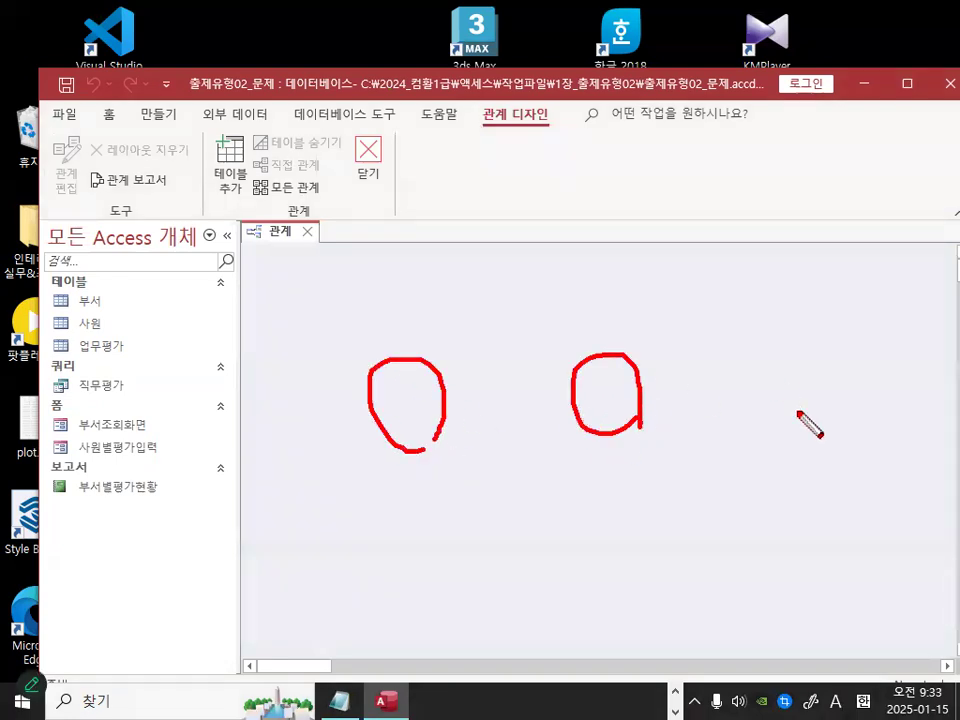
drag(768, 428, 850, 404)
mouse_move(426, 168)
mouse_down()
mouse_move(499, 322)
mouse_move(512, 290)
mouse_up()
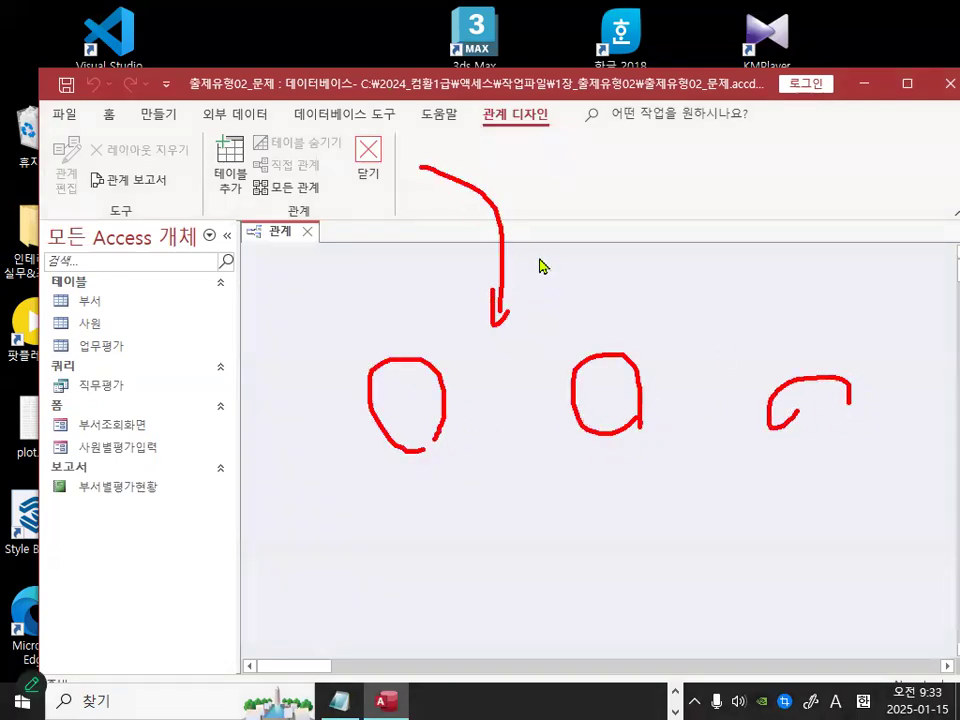
key(Escape)
- Add the 부서, 사원 and 업무평가 tables to the relationships window and close the 테이블 추가 pane
mouse_move(364, 362)
mouse_down()
mouse_move(290, 326)
mouse_move(370, 356)
mouse_up()
mouse_move(262, 300)
mouse_down()
mouse_move(148, 330)
mouse_move(260, 300)
mouse_up()
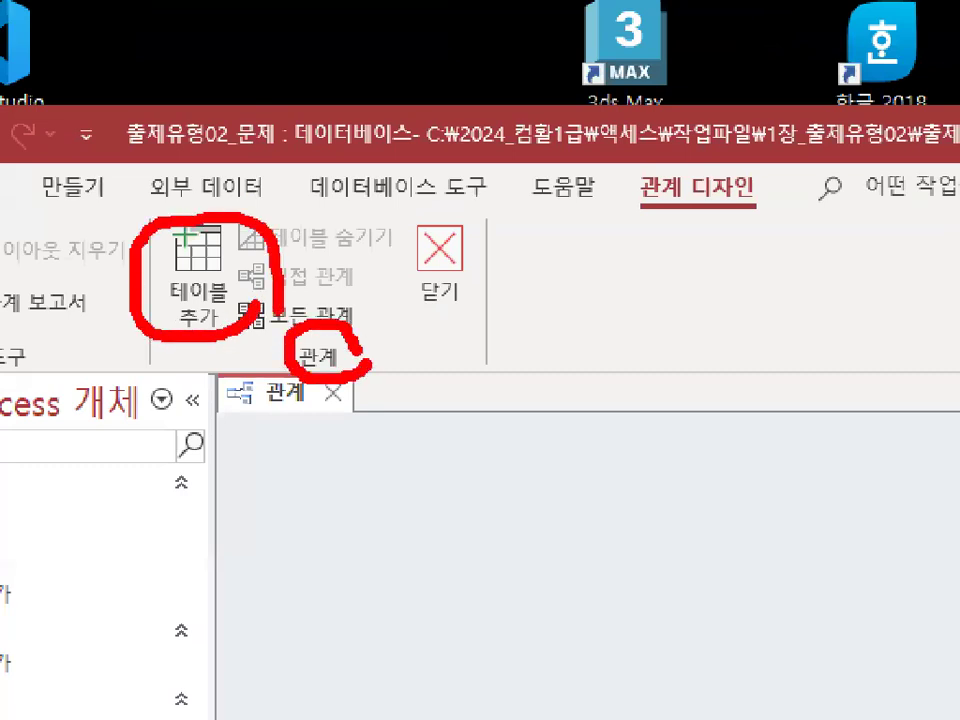
click(198, 268)
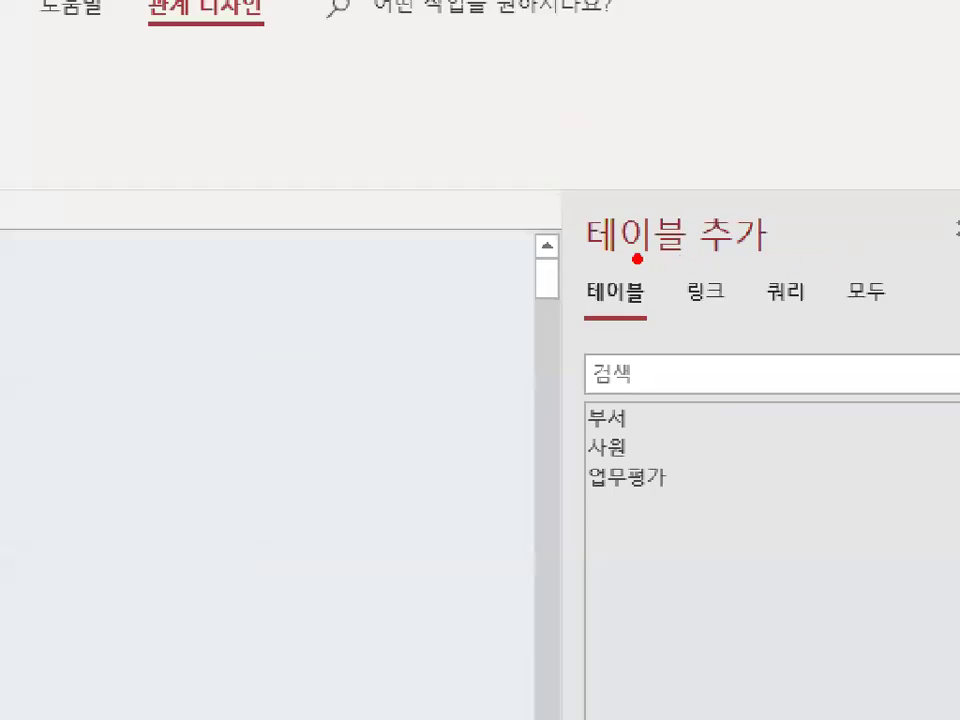
drag(597, 250, 767, 253)
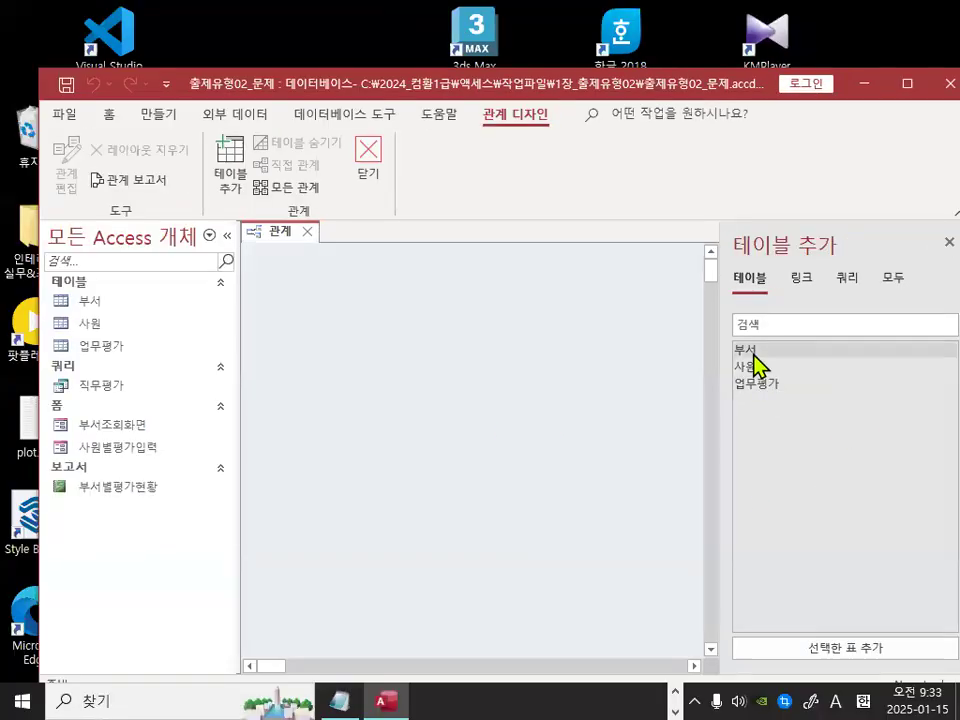
click(625, 425)
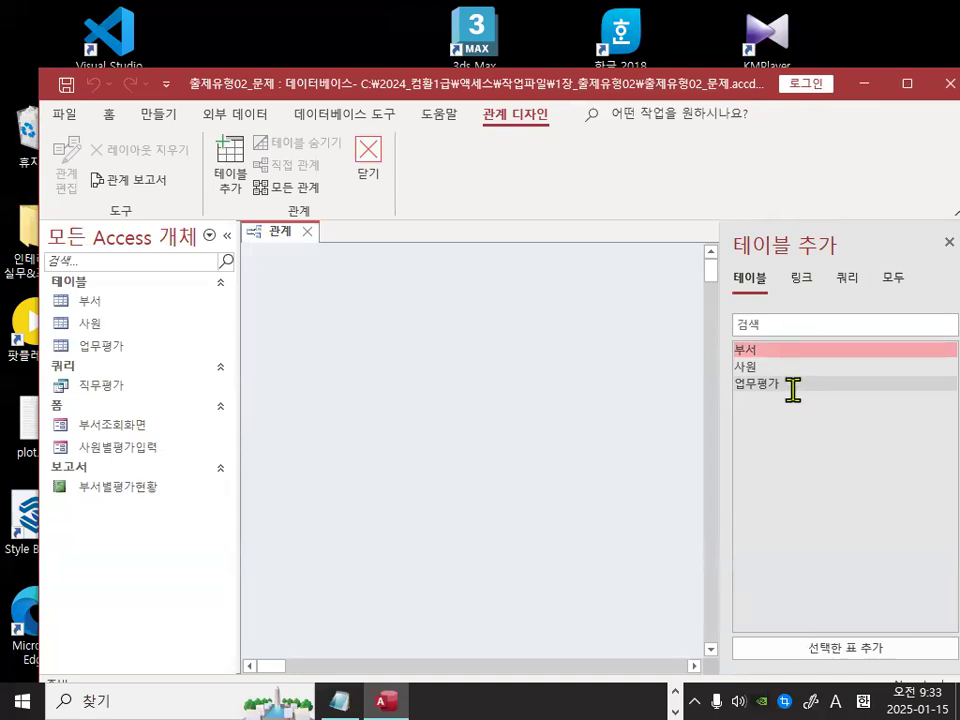
shift+click(776, 386)
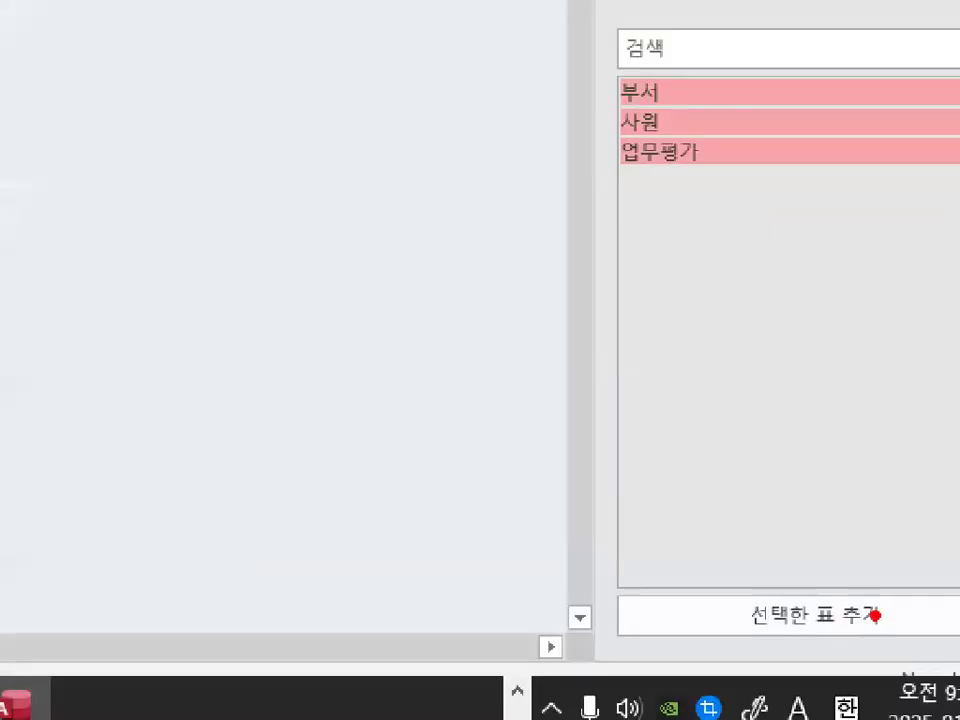
mouse_move(873, 648)
mouse_down()
mouse_move(845, 657)
mouse_move(831, 624)
mouse_up()
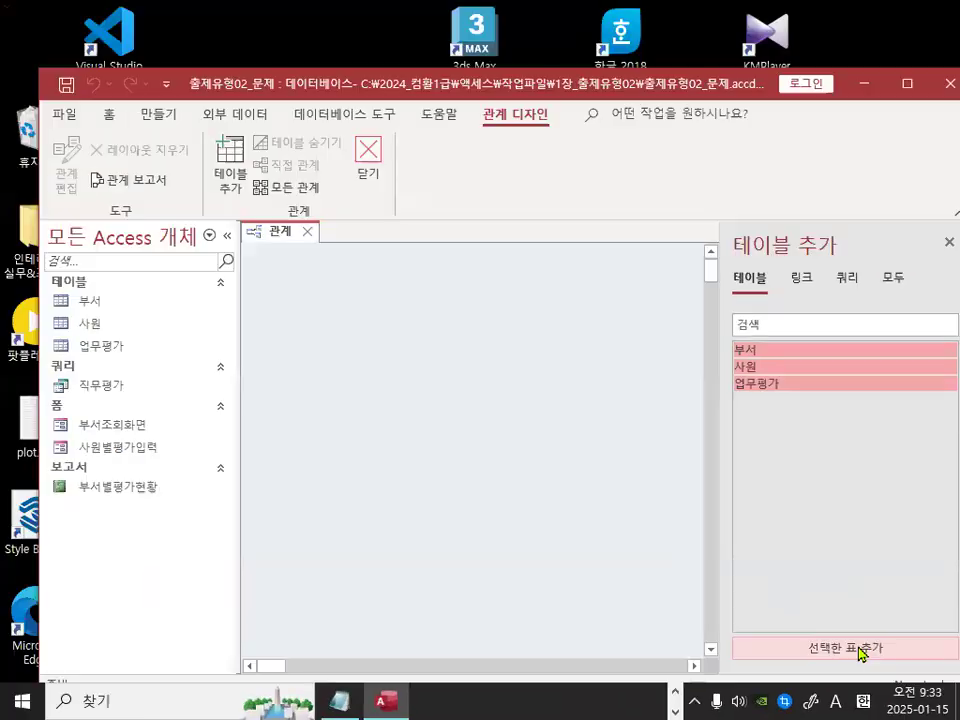
click(826, 614)
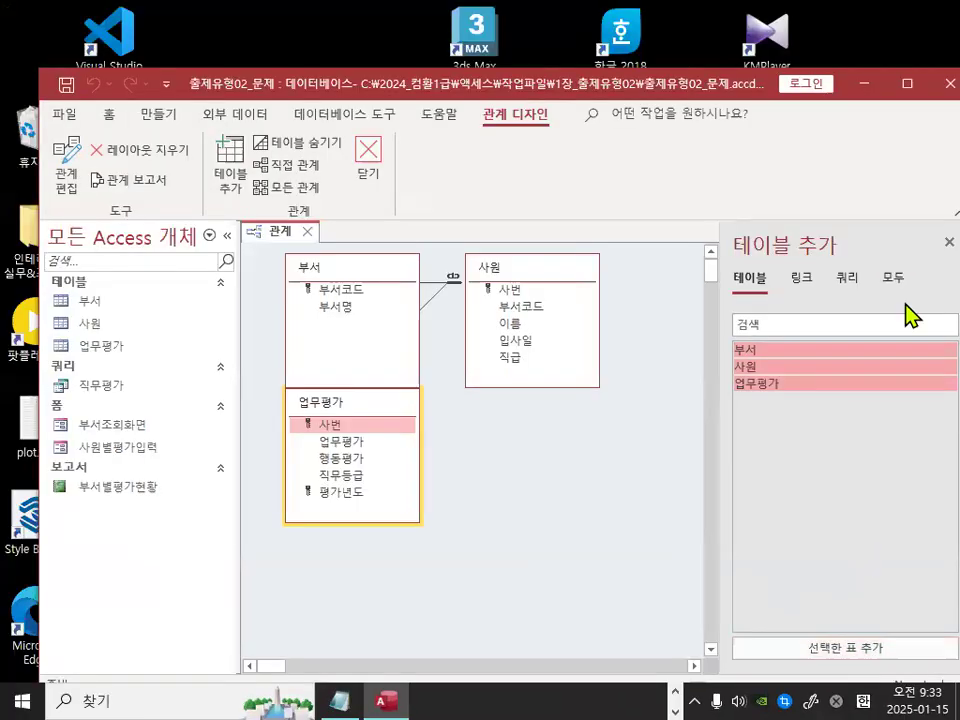
click(932, 245)
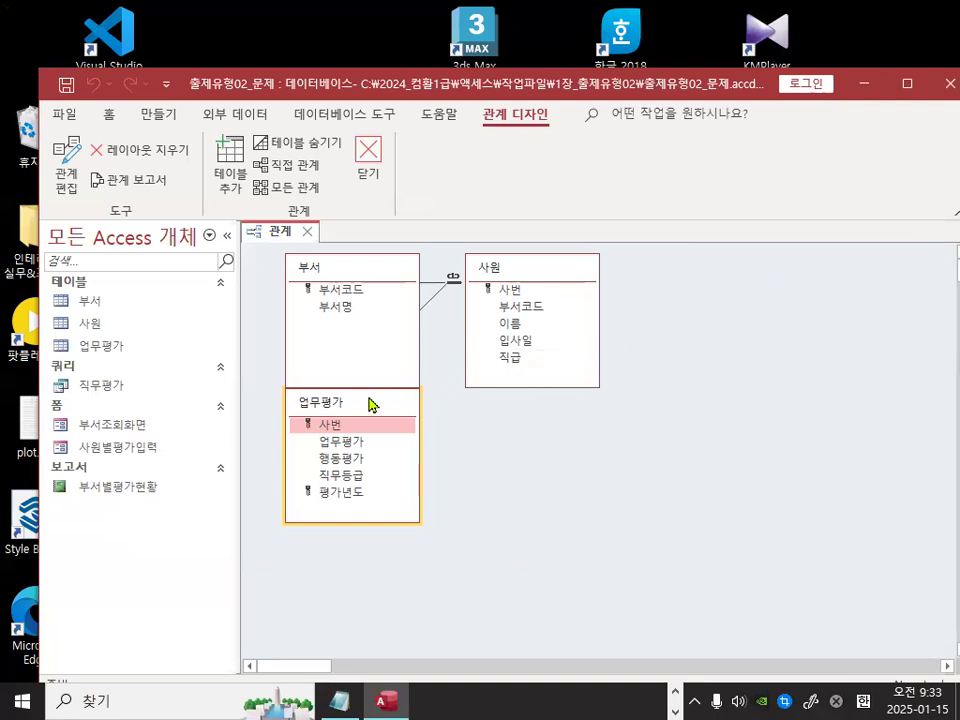
- Spread the tables out in a row, with 부서 first, 사원 in the middle and 업무평가 last
drag(369, 412, 754, 360)
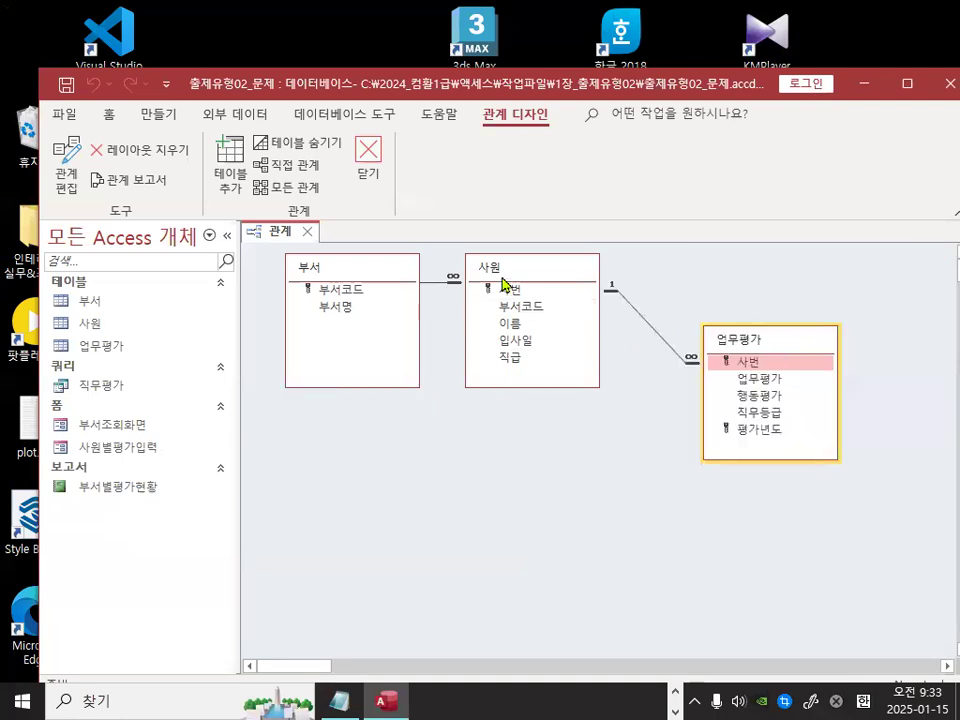
drag(508, 282, 497, 343)
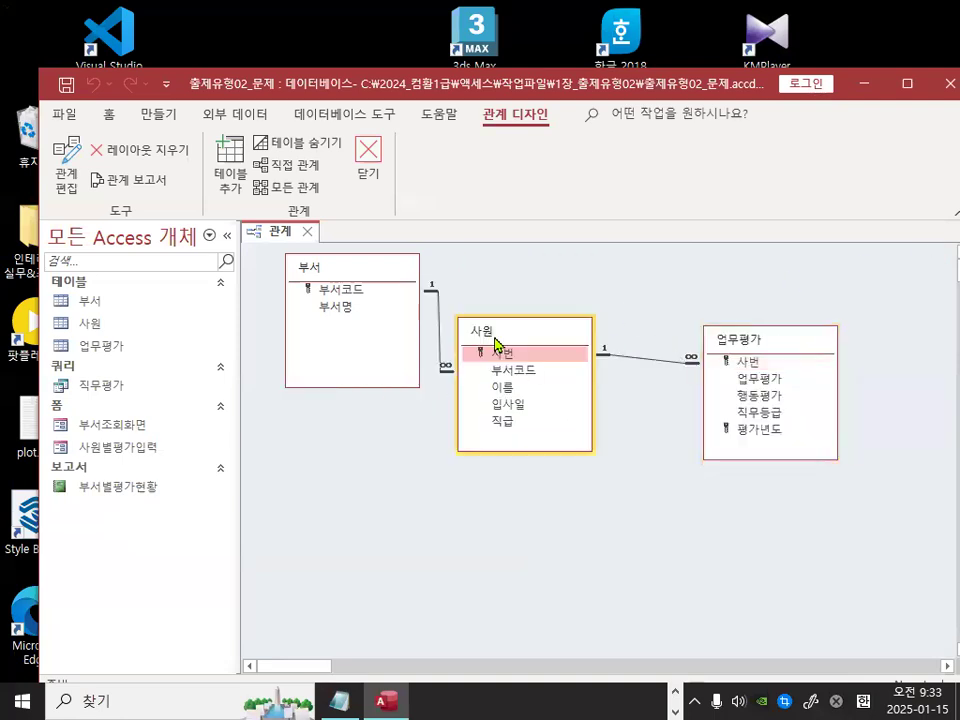
click(355, 274)
drag(353, 274, 322, 299)
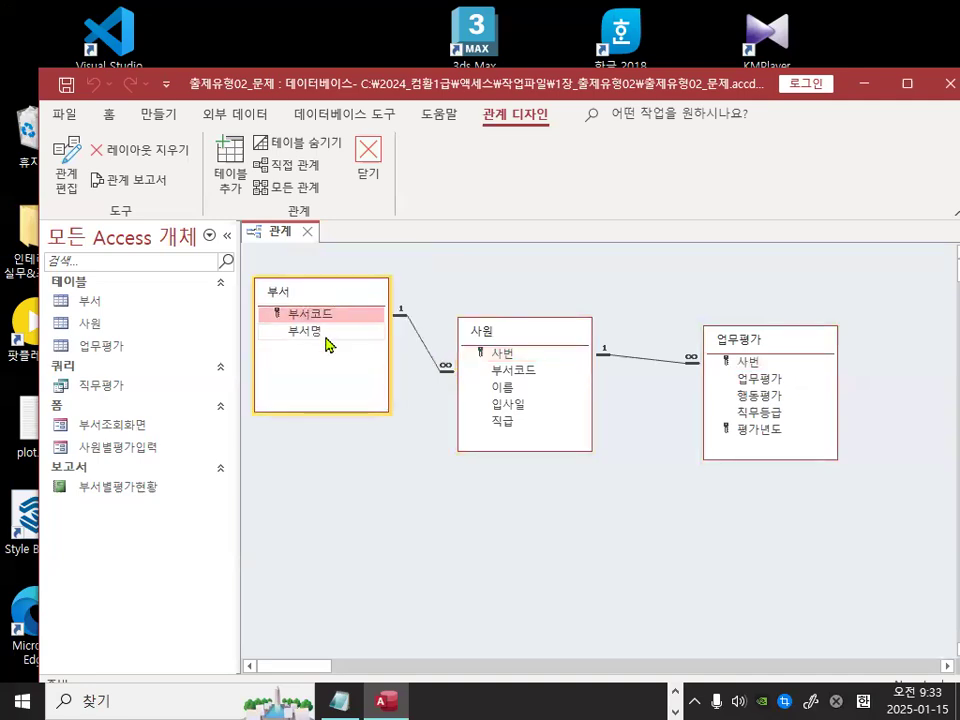
- Magnify the diagram and circle the relationship line between 부서 and 사원 in red ink
key(ctrl+1)
click(427, 333)
mouse_move(464, 346)
mouse_down()
mouse_move(464, 359)
mouse_move(406, 347)
mouse_move(482, 338)
mouse_up()
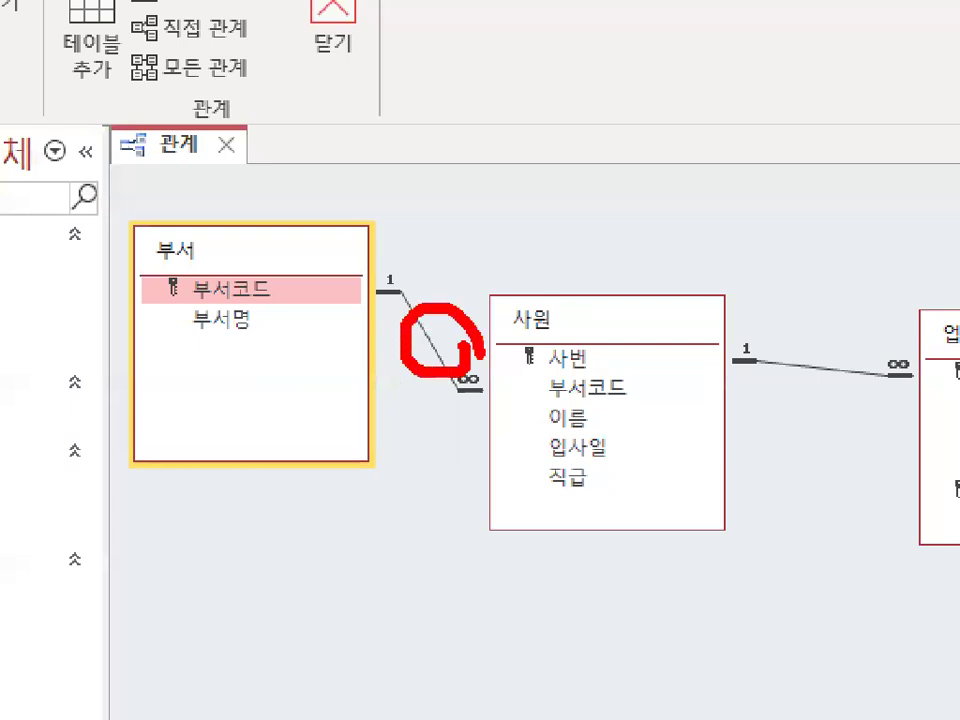
key(Escape)
key(ctrl+1)
click(455, 358)
mouse_move(455, 358)
mouse_down()
mouse_move(396, 376)
mouse_move(432, 305)
mouse_move(455, 382)
mouse_up()
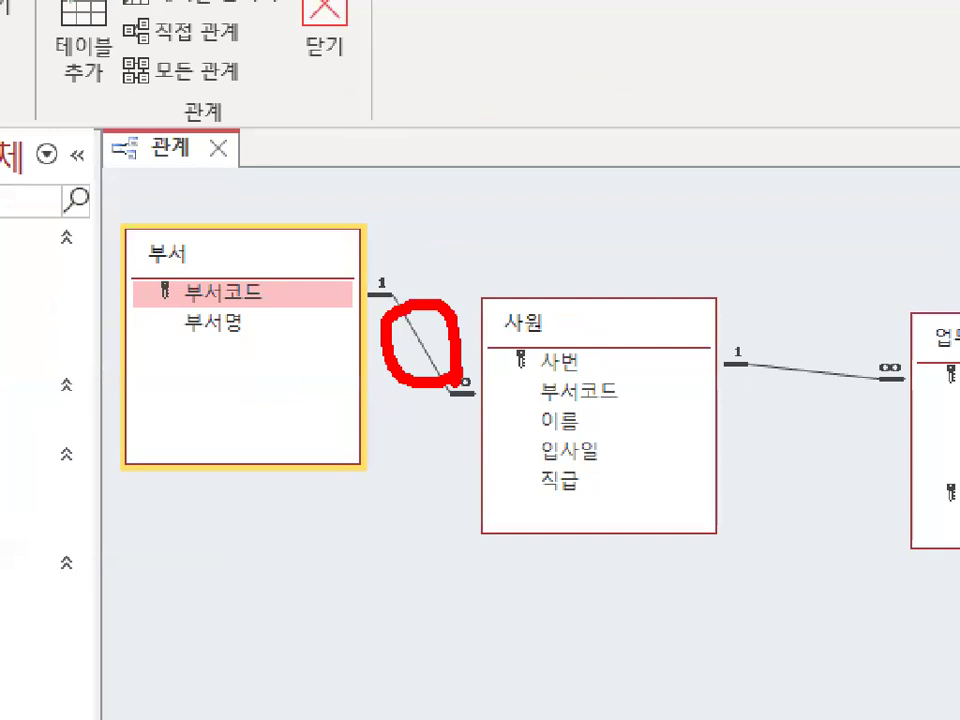
- Delete the existing relationships between 부서 and 사원 and between 사원 and 업무평가
key(Escape)
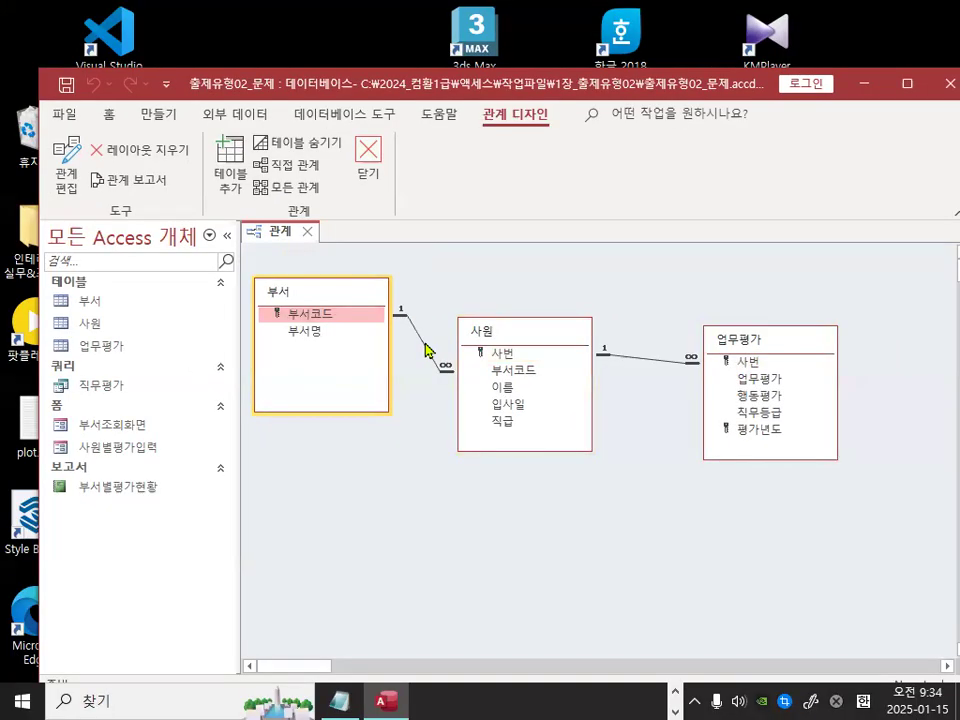
click(424, 346)
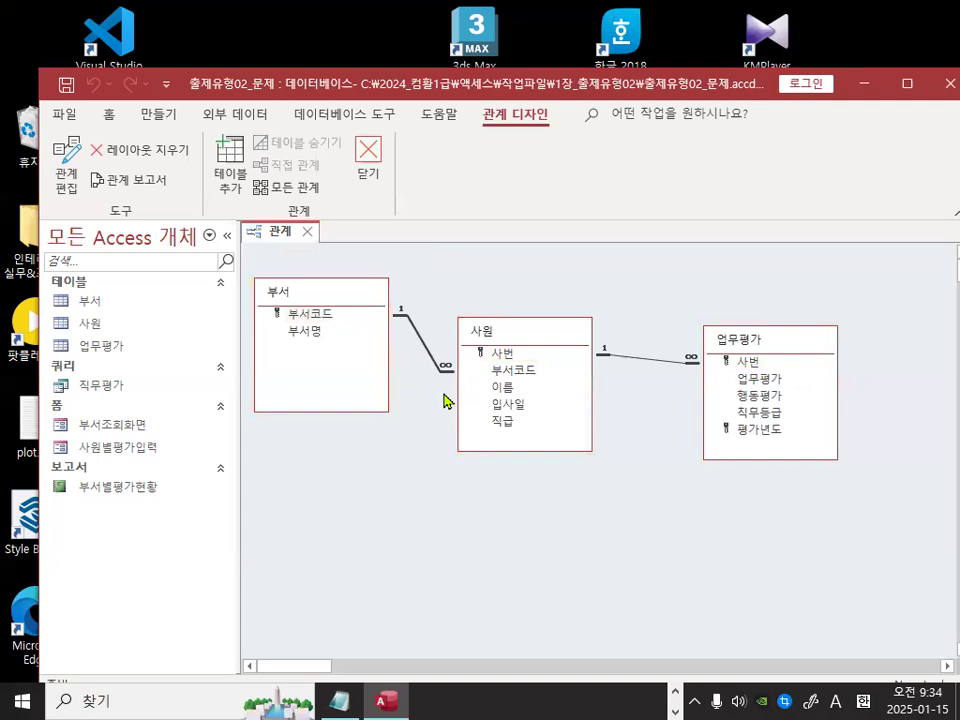
key(Delete)
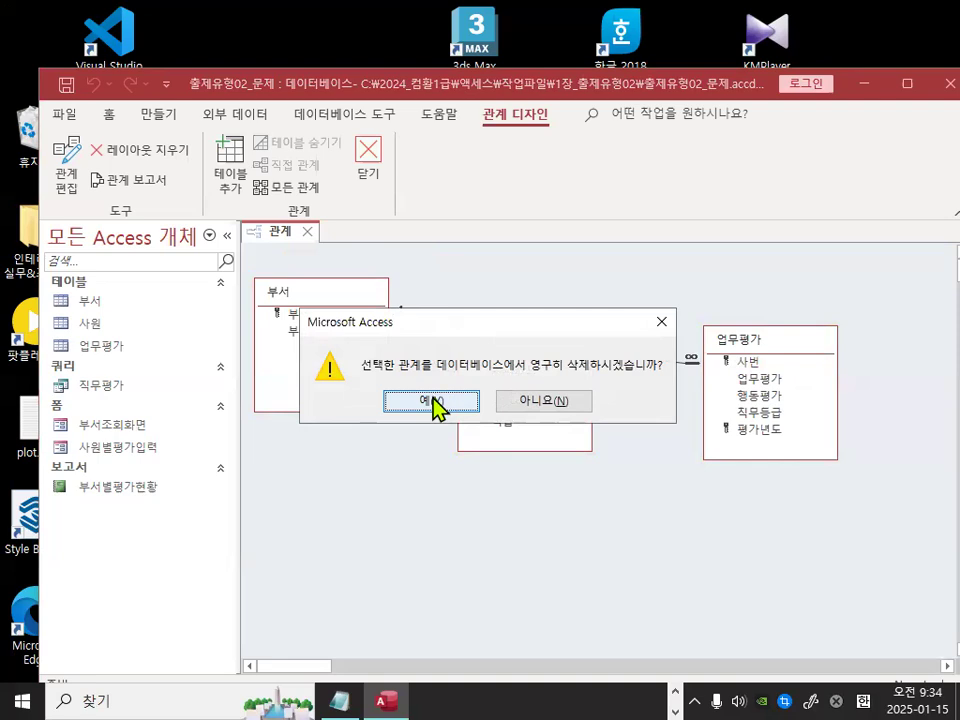
click(433, 402)
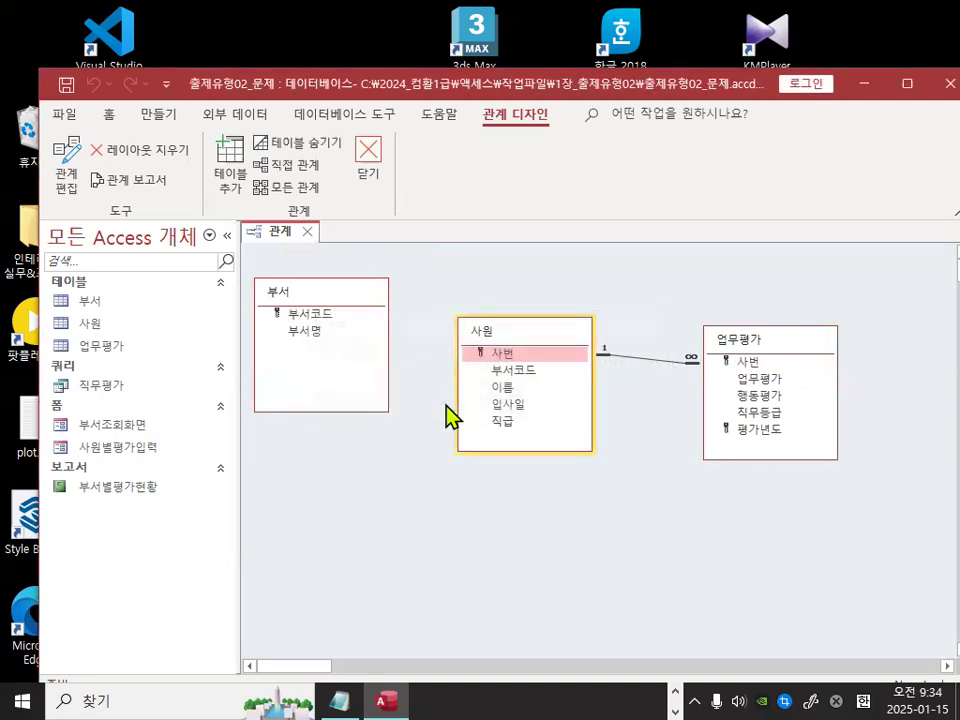
click(658, 362)
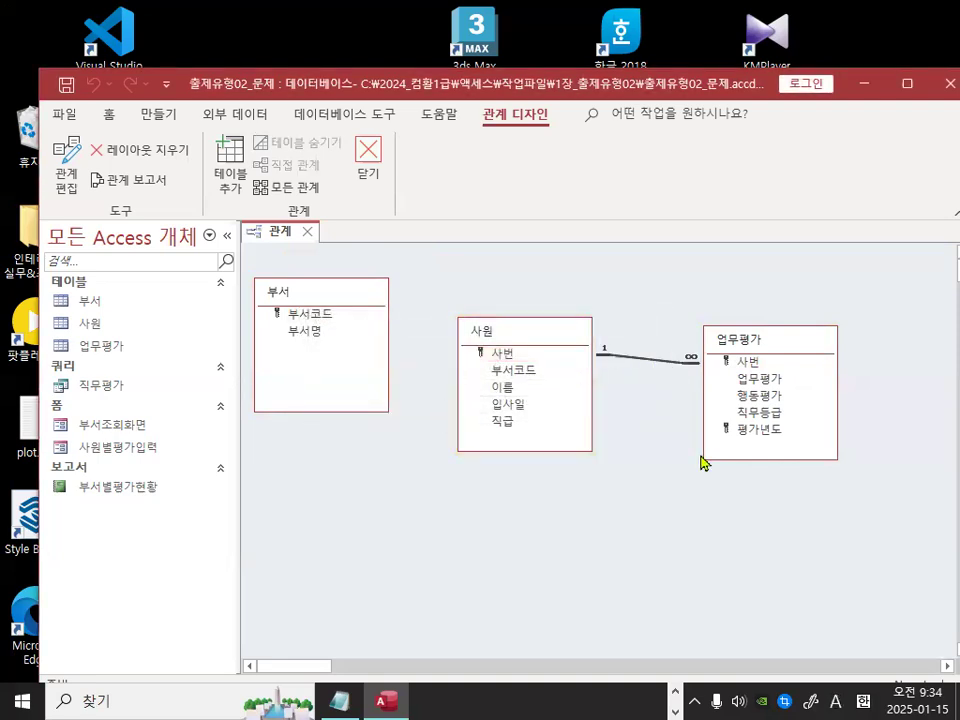
key(Delete)
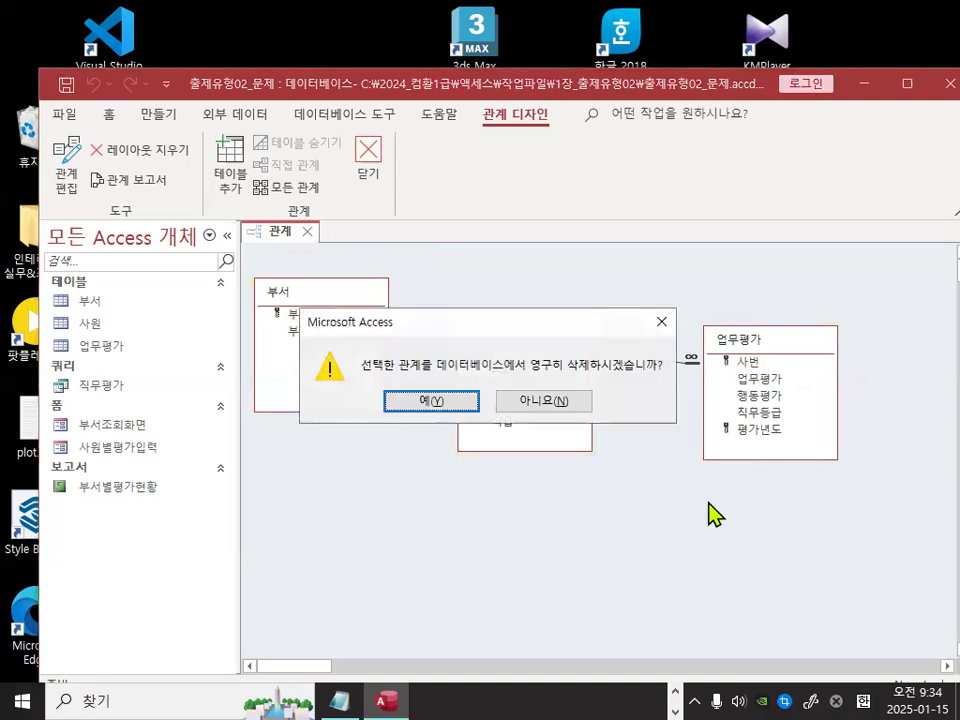
click(436, 402)
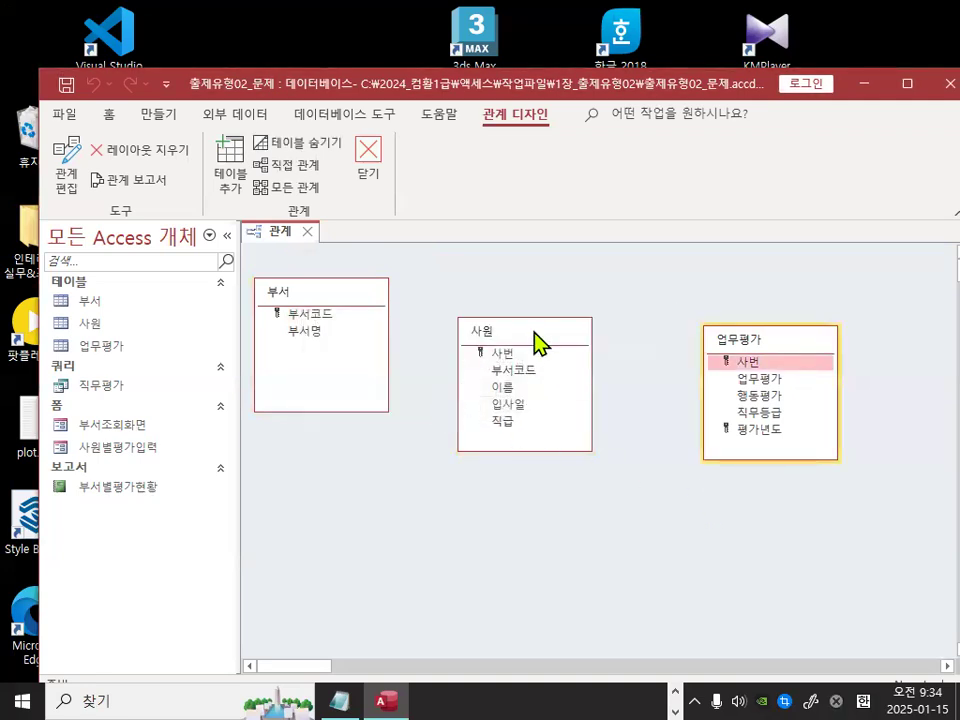
- Rearrange the diagram with 업무평가 first, 사원 beside it and 부서 below them
drag(534, 332, 527, 288)
drag(728, 340, 673, 288)
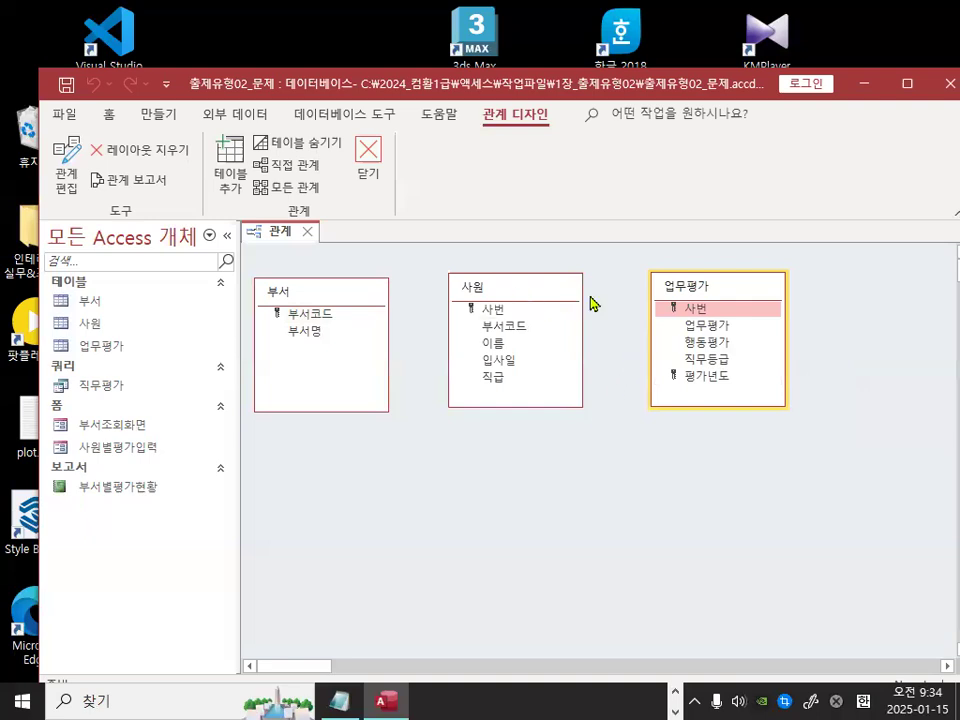
click(327, 296)
drag(327, 296, 639, 451)
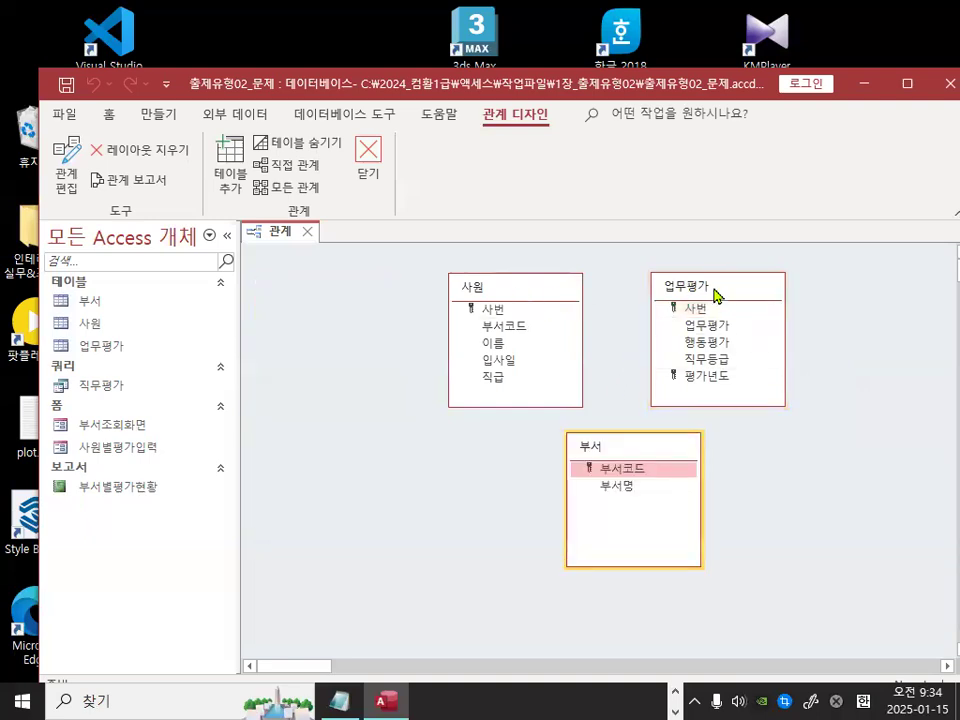
click(707, 290)
drag(707, 290, 338, 279)
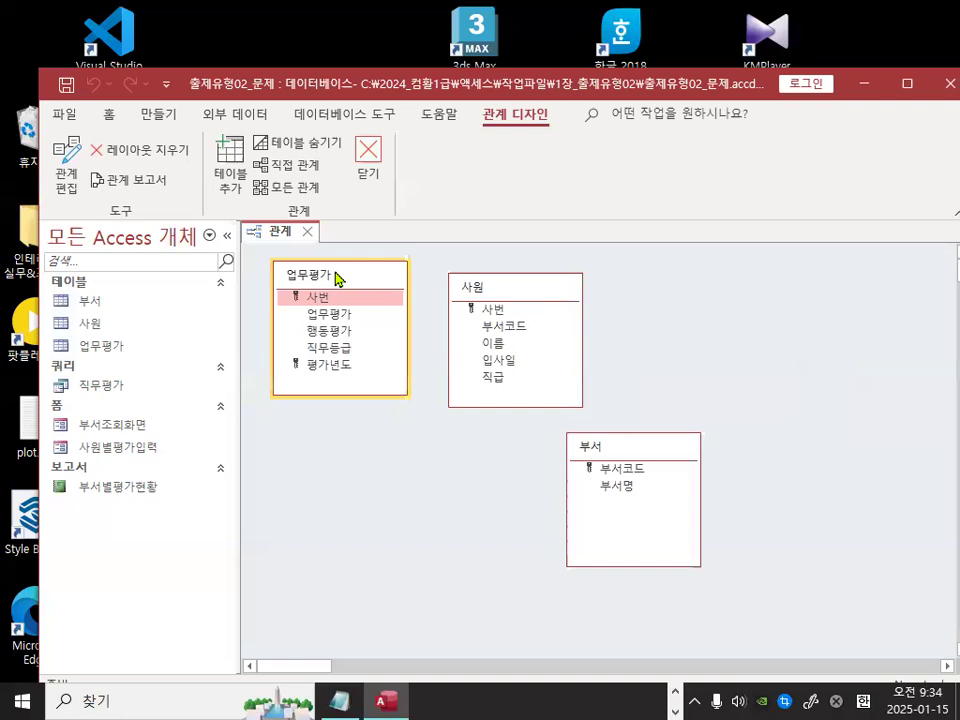
drag(515, 296, 526, 285)
drag(634, 461, 466, 497)
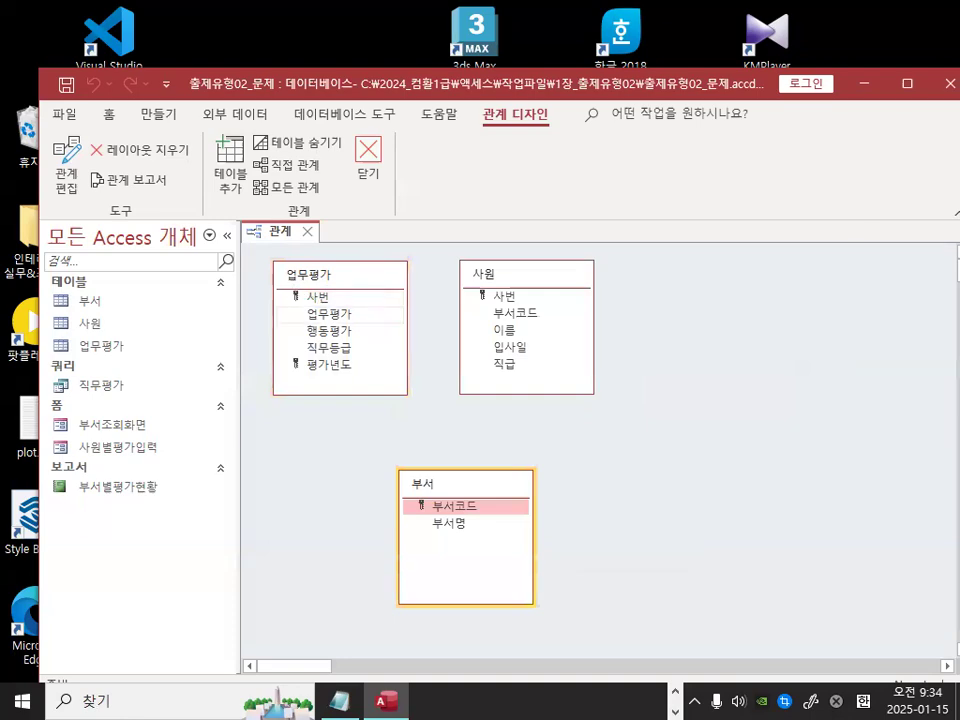
- Magnify the diagram and mark the 사번 field of 업무평가 in temporary red ink
key(ctrl+1)
click(343, 323)
drag(358, 289, 343, 284)
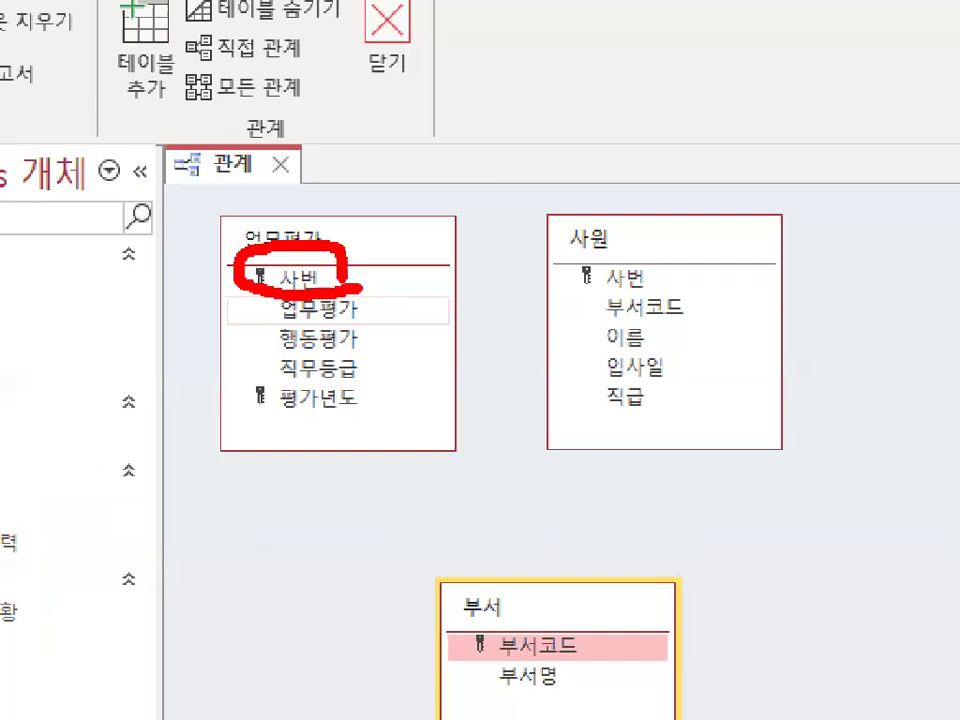
key(Escape)
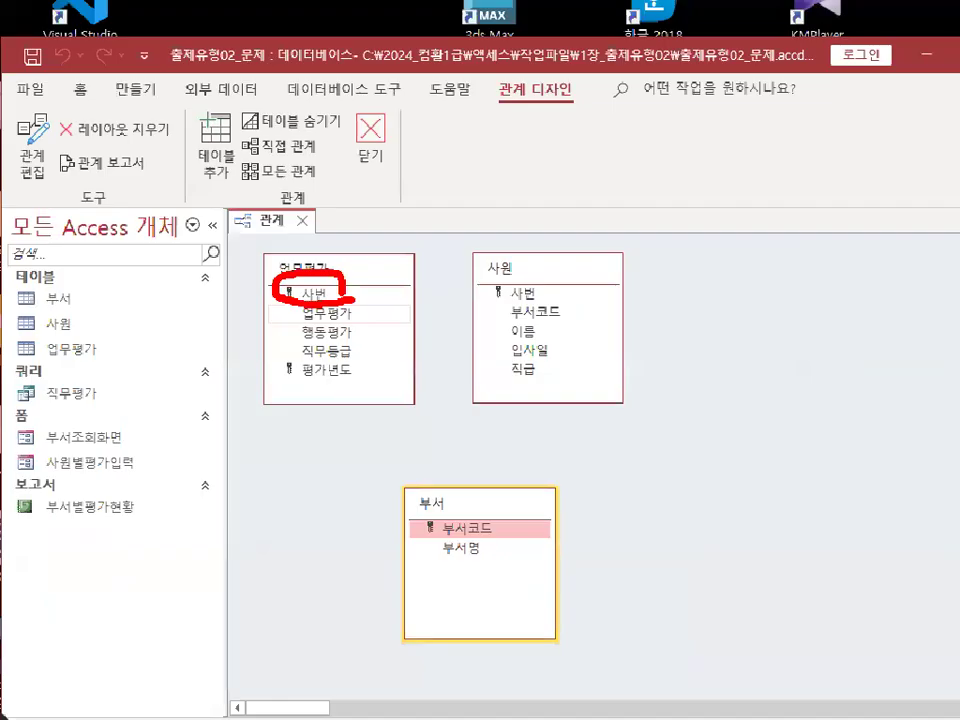
key(ctrl+1)
click(337, 297)
mouse_move(337, 297)
mouse_down()
mouse_move(324, 312)
mouse_move(298, 268)
mouse_move(423, 210)
mouse_move(510, 190)
mouse_move(579, 226)
mouse_move(615, 280)
mouse_move(654, 236)
mouse_up()
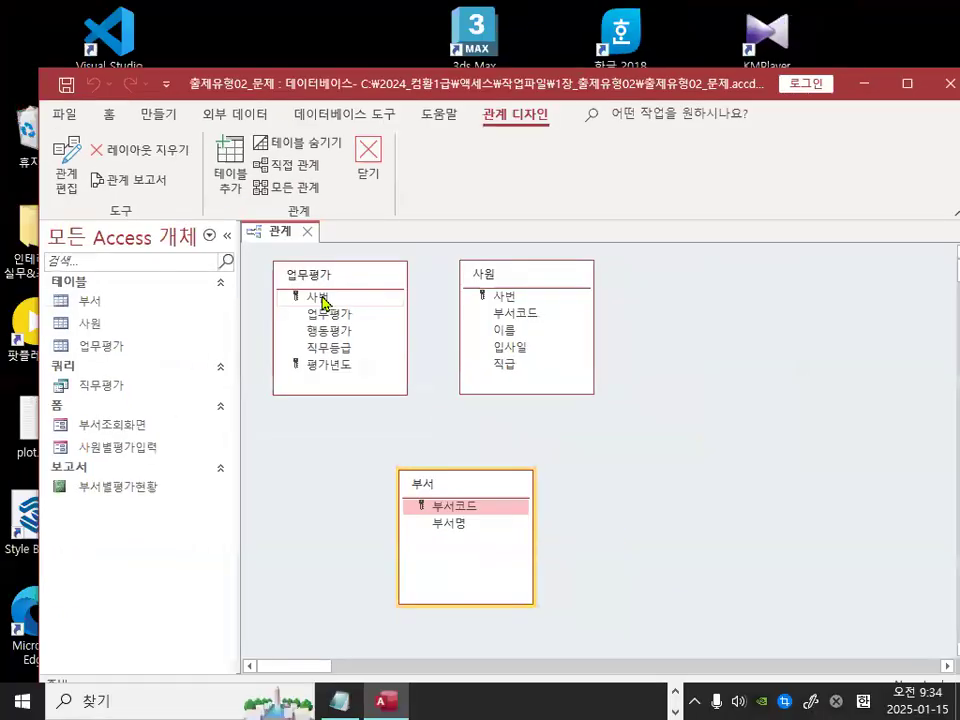
- Start a relationship between the 사번 fields of 업무평가 and 사원, and mark the paired tables and fields in red ink
drag(375, 298, 510, 281)
drag(435, 288, 508, 297)
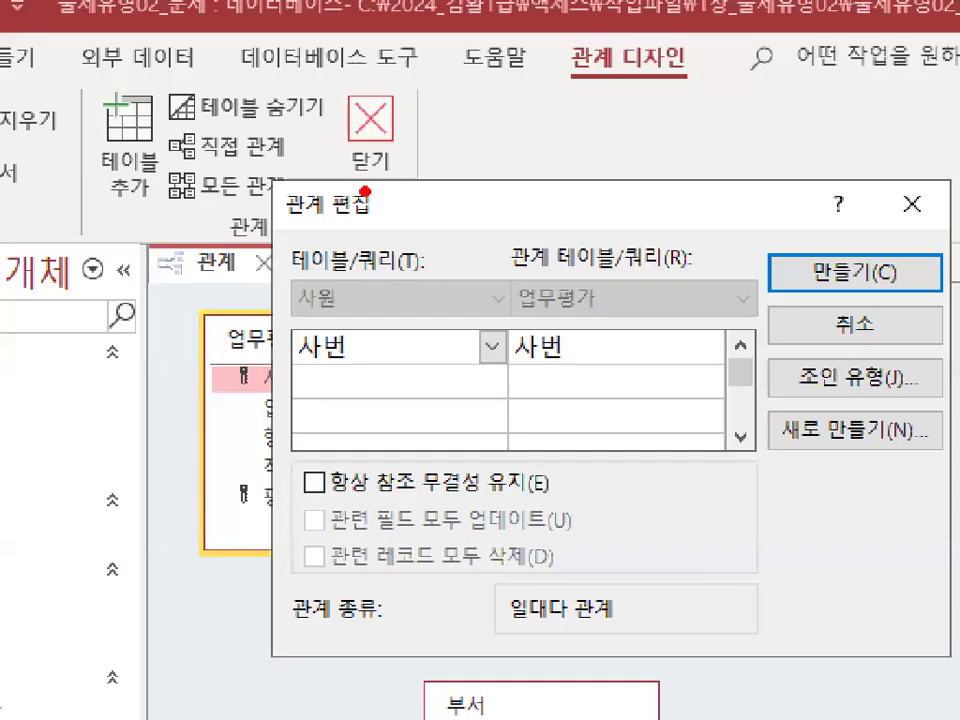
mouse_move(383, 198)
mouse_down()
mouse_move(359, 208)
mouse_move(315, 189)
mouse_move(360, 170)
mouse_move(396, 205)
mouse_up()
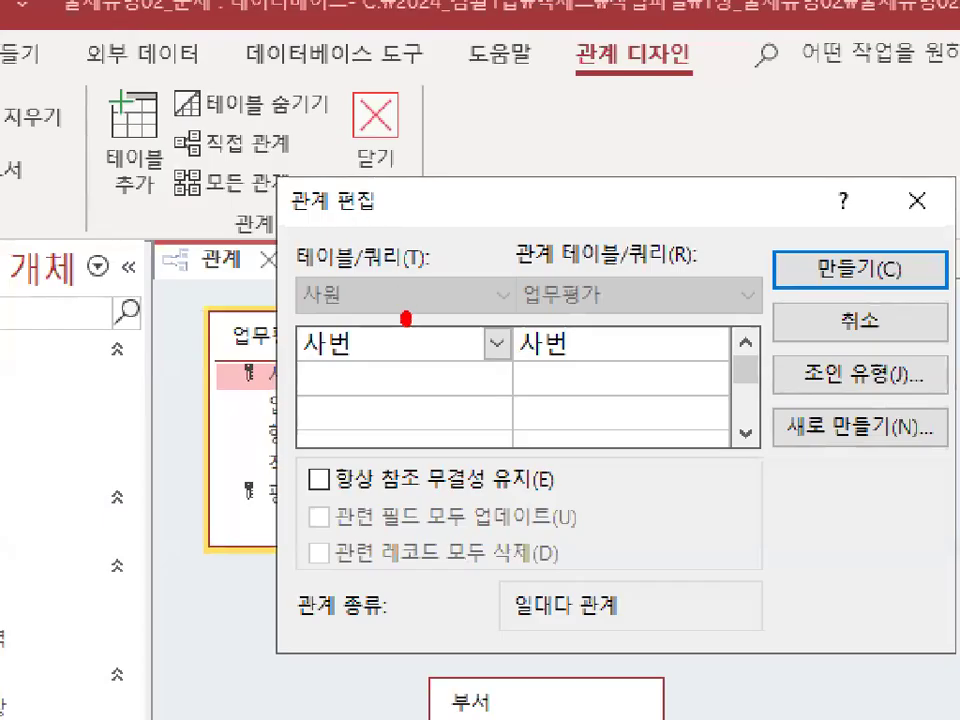
mouse_move(386, 269)
mouse_down()
mouse_move(281, 253)
mouse_move(367, 216)
mouse_up()
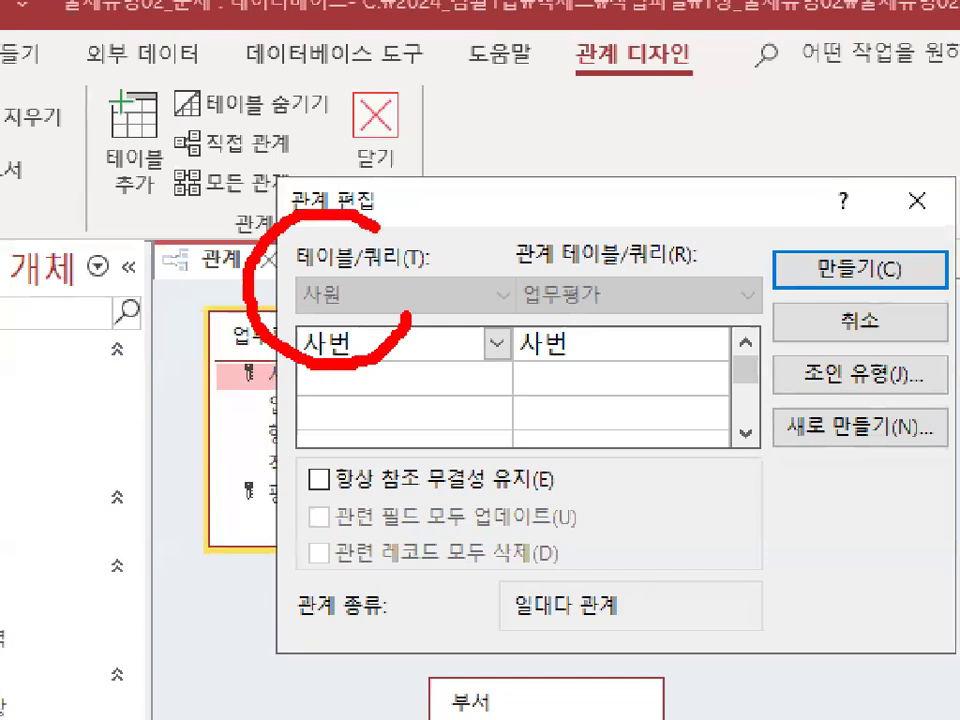
mouse_move(643, 328)
mouse_down()
mouse_move(525, 225)
mouse_move(634, 282)
mouse_up()
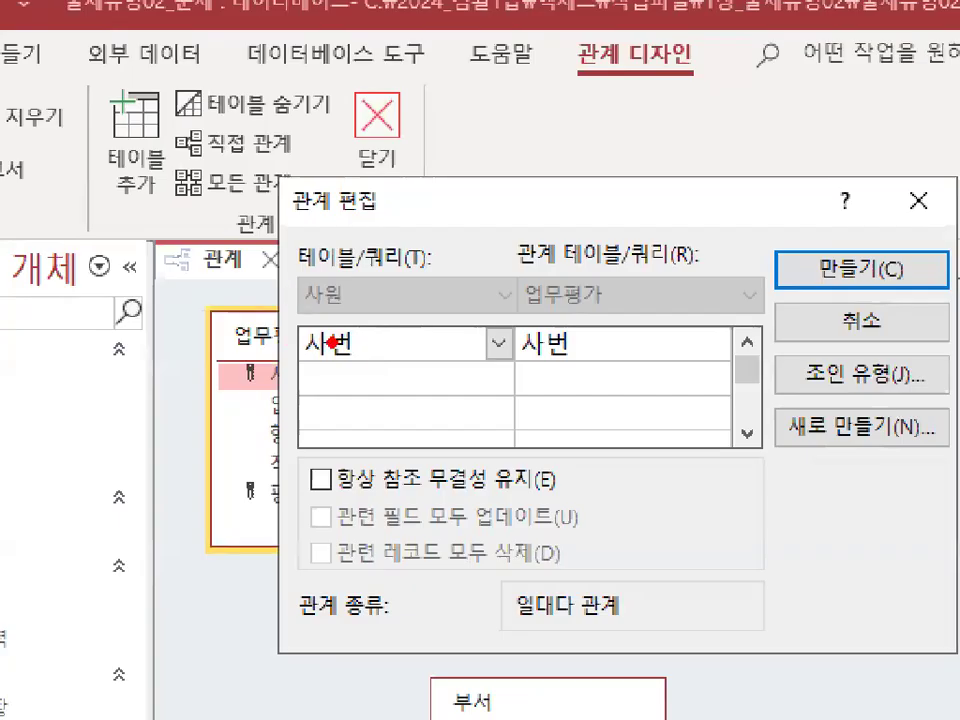
mouse_move(358, 296)
mouse_down()
mouse_move(311, 301)
mouse_move(368, 295)
mouse_up()
mouse_move(541, 352)
mouse_down()
mouse_move(600, 366)
mouse_move(590, 340)
mouse_up()
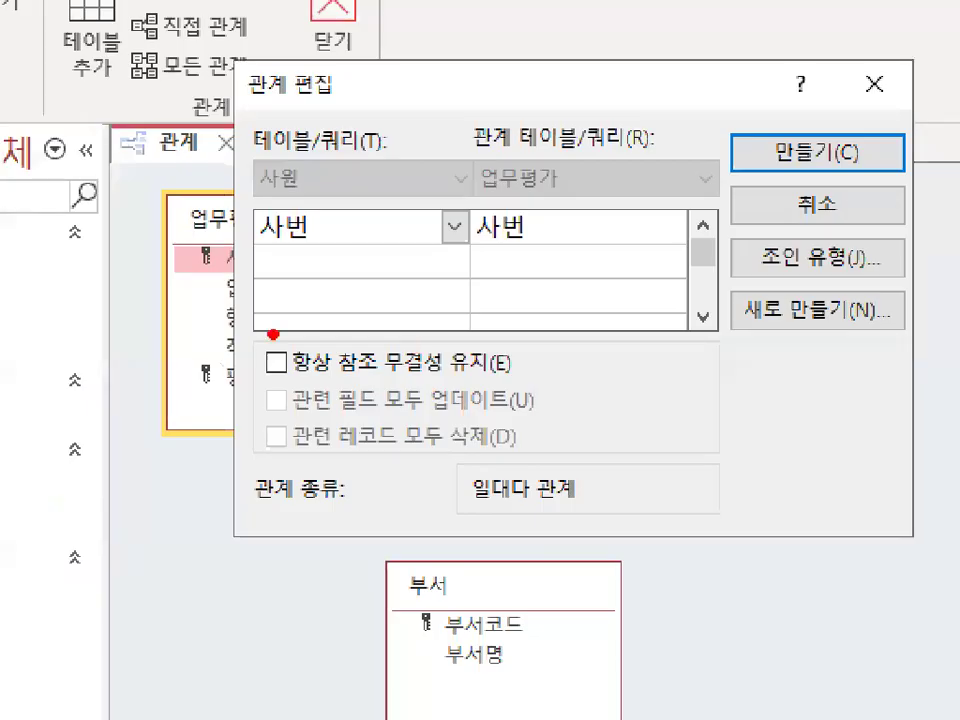
- Create the 사원–업무평가 relationship with 항상 참조 무결성 유지 and 관련 필드 모두 업데이트 enabled, and shift 사원 slightly lower
drag(262, 325, 328, 297)
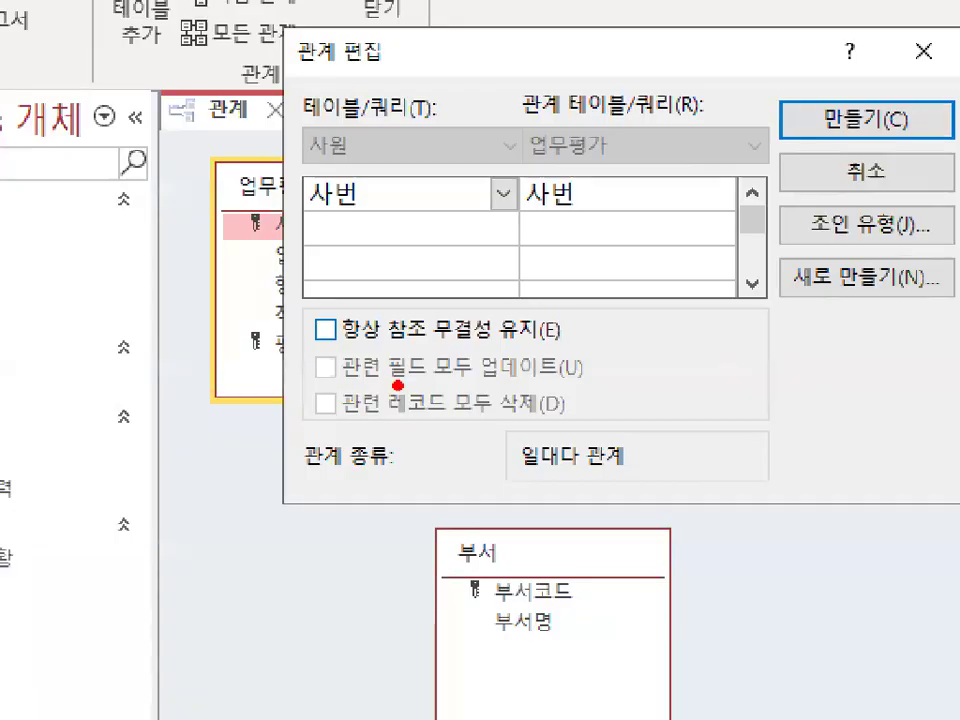
drag(456, 398, 476, 445)
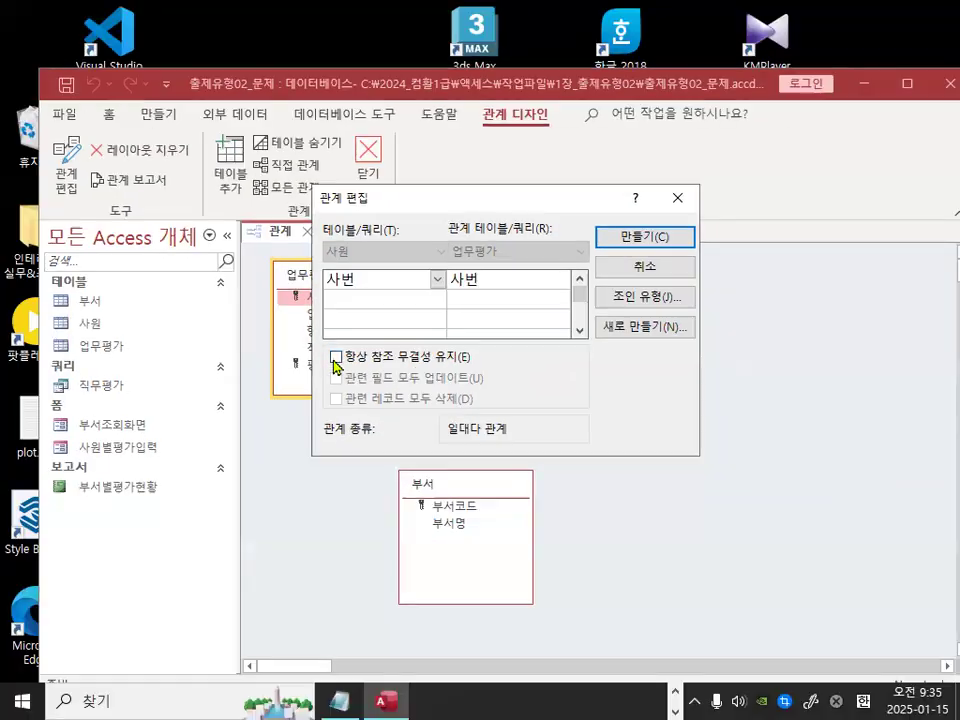
click(328, 332)
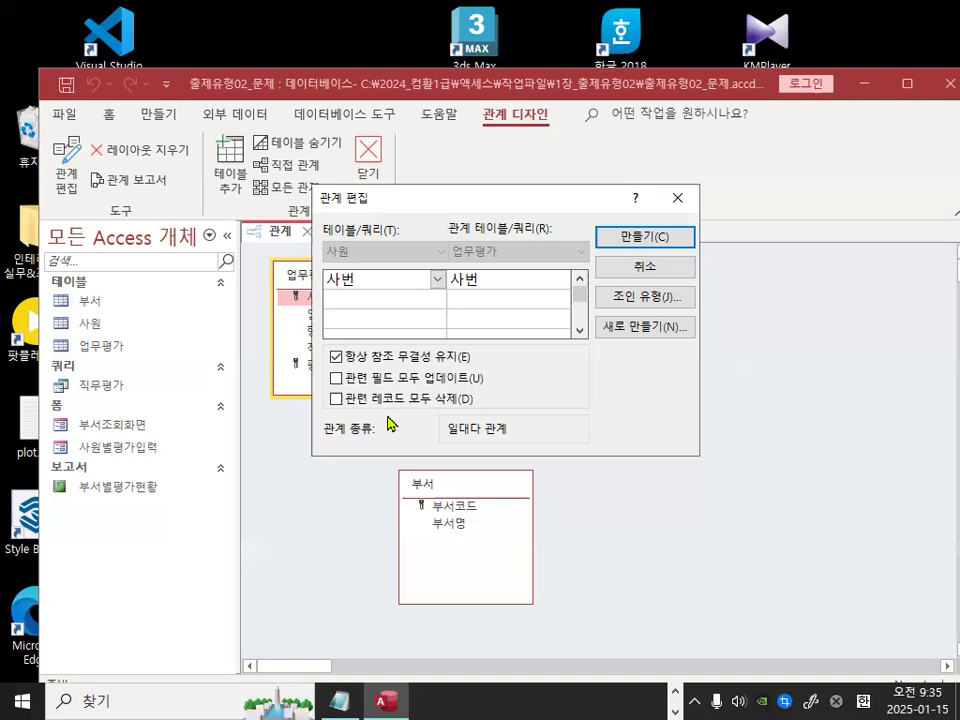
click(337, 378)
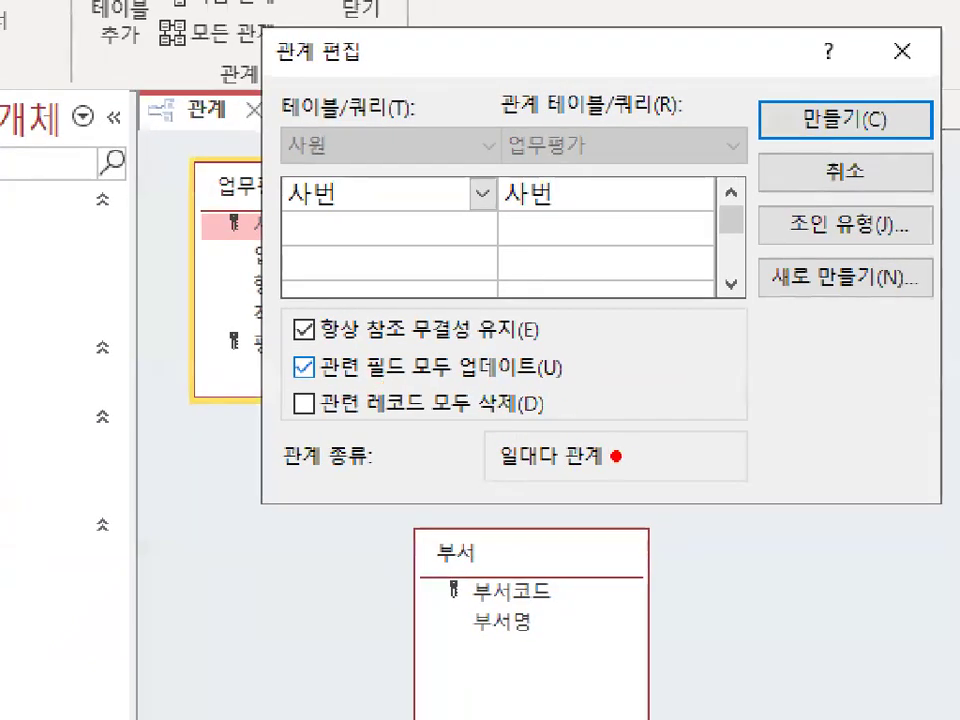
mouse_move(616, 456)
mouse_down()
mouse_move(579, 486)
mouse_move(459, 440)
mouse_move(628, 458)
mouse_up()
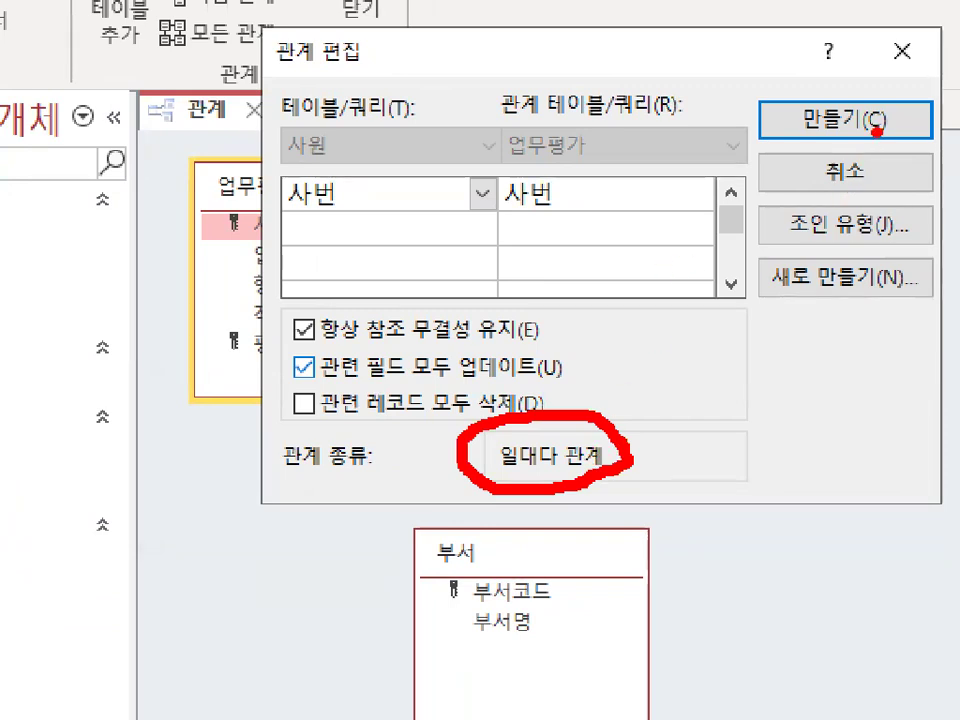
key(Escape)
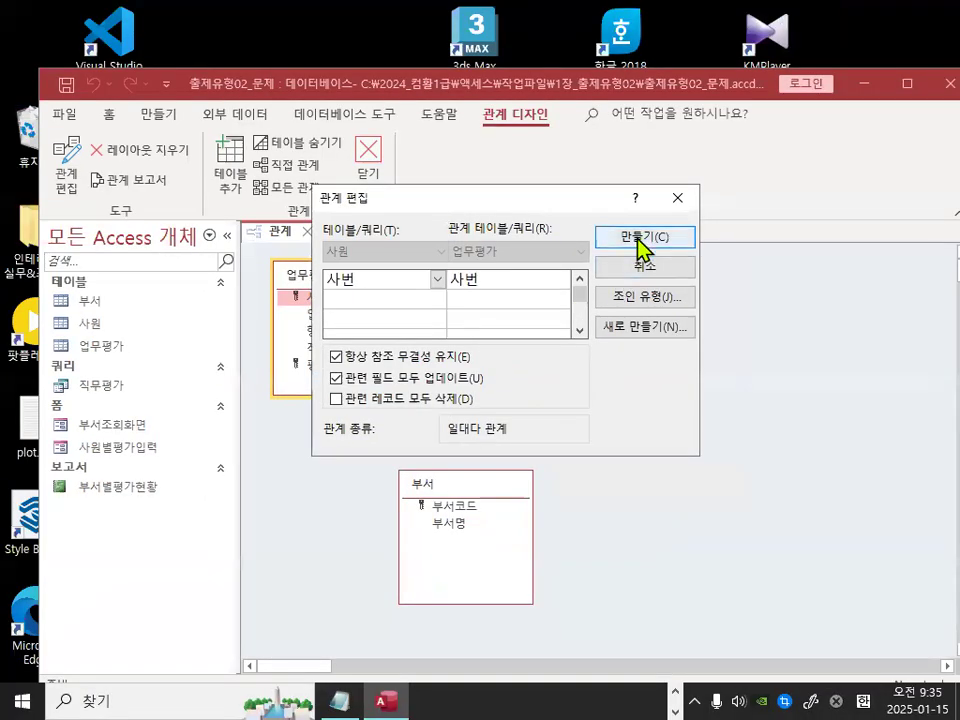
click(641, 238)
click(515, 333)
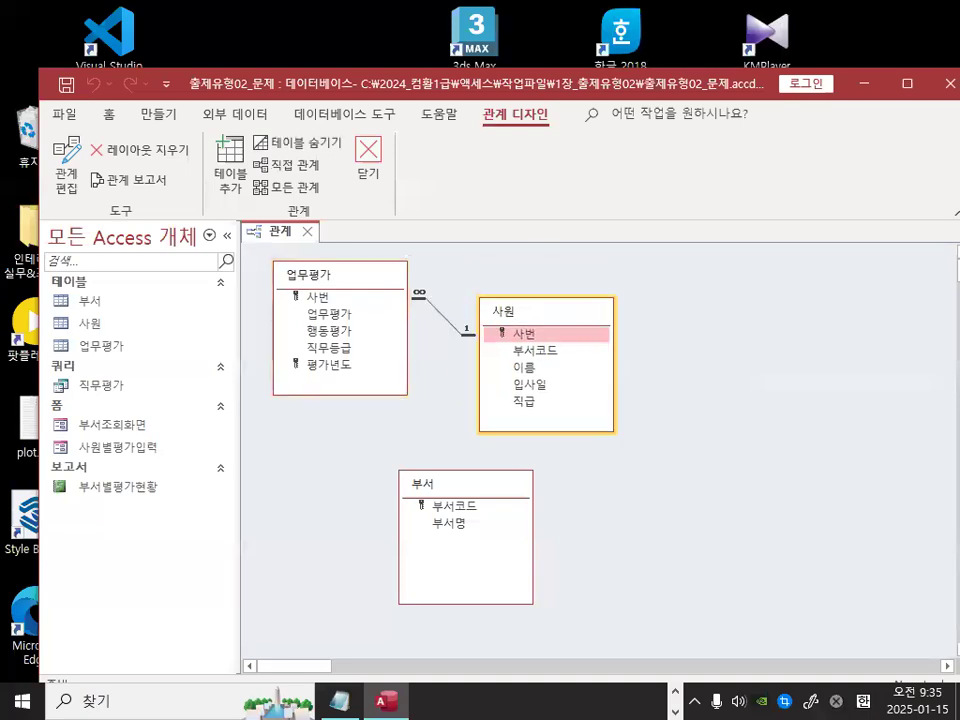
- Circle the 사원 and 업무평가 titles in red ink and draw an arrow from 사원 to 업무평가
key(ctrl+1)
mouse_move(540, 311)
mouse_down()
mouse_move(525, 330)
mouse_move(526, 311)
mouse_up()
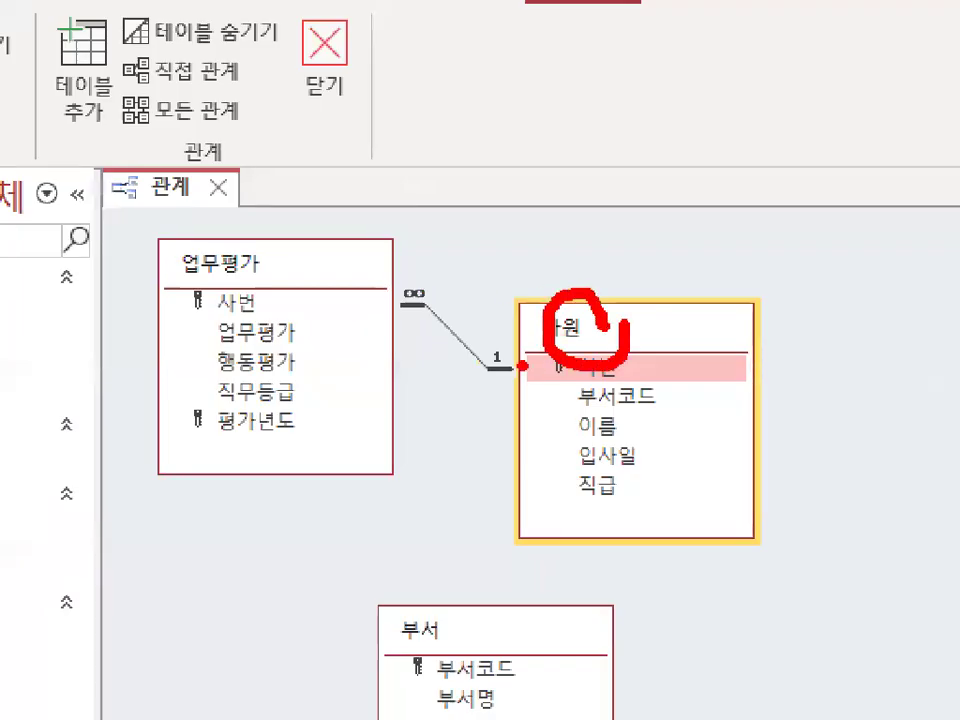
key(Escape)
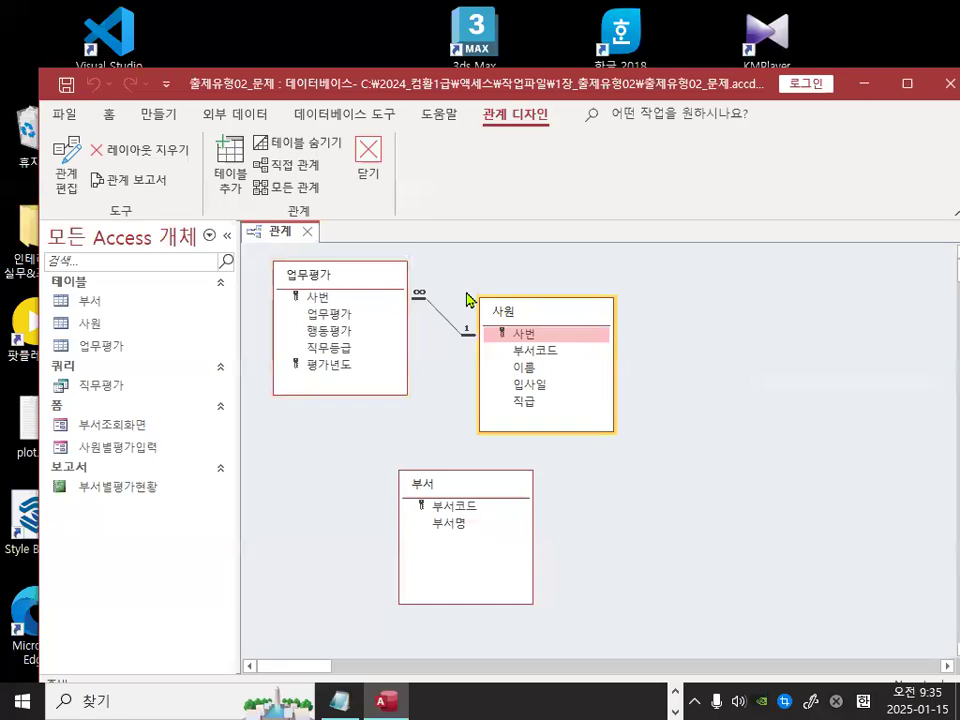
key(ctrl+1)
mouse_move(530, 310)
mouse_down()
mouse_move(561, 326)
mouse_move(514, 330)
mouse_move(535, 337)
mouse_up()
mouse_move(246, 268)
mouse_down()
mouse_move(222, 278)
mouse_move(146, 257)
mouse_move(226, 243)
mouse_up()
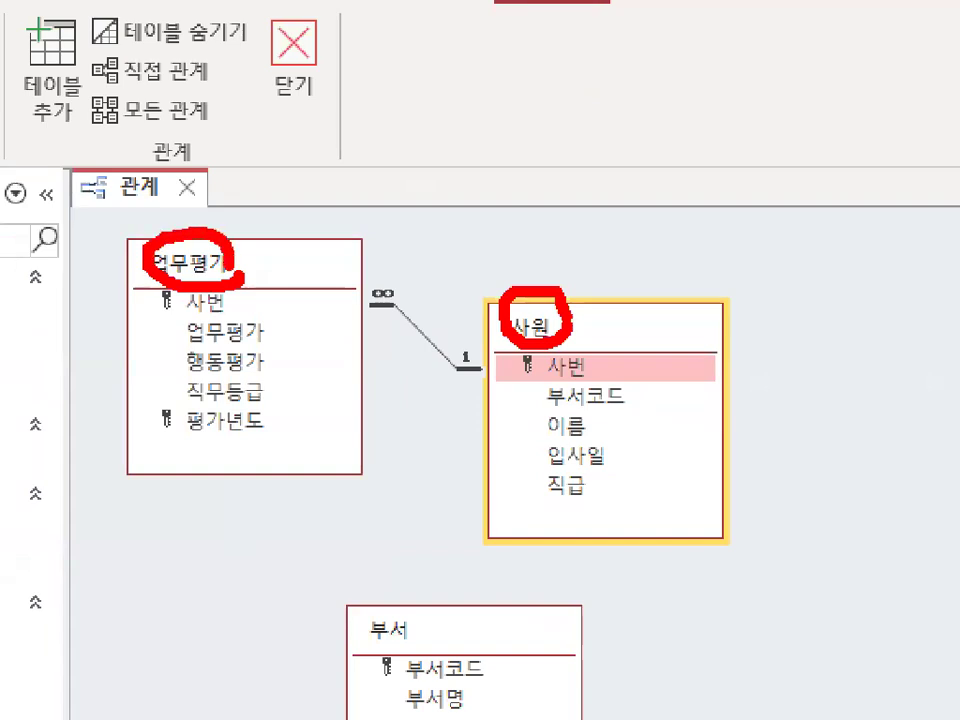
mouse_move(493, 439)
mouse_down()
mouse_move(358, 338)
mouse_move(357, 388)
mouse_move(82, 330)
mouse_move(285, 380)
mouse_move(290, 415)
mouse_up()
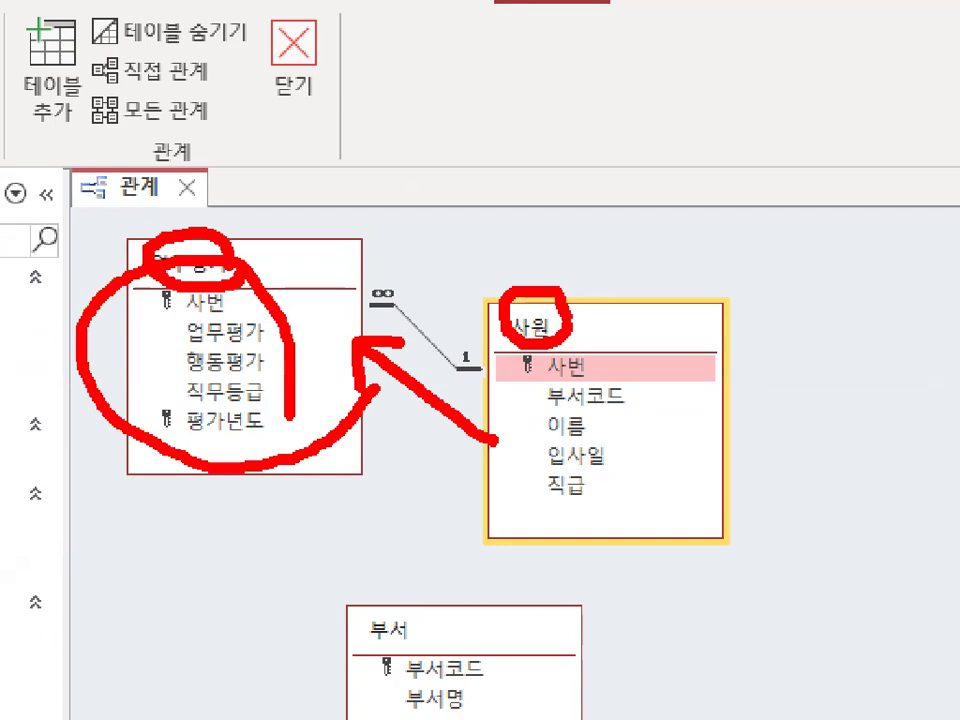
- Erase the ink and circle the 업무평가 title and the 사번 key field of 사원
key(e)
mouse_move(261, 269)
mouse_down()
mouse_move(330, 276)
mouse_move(268, 261)
mouse_up()
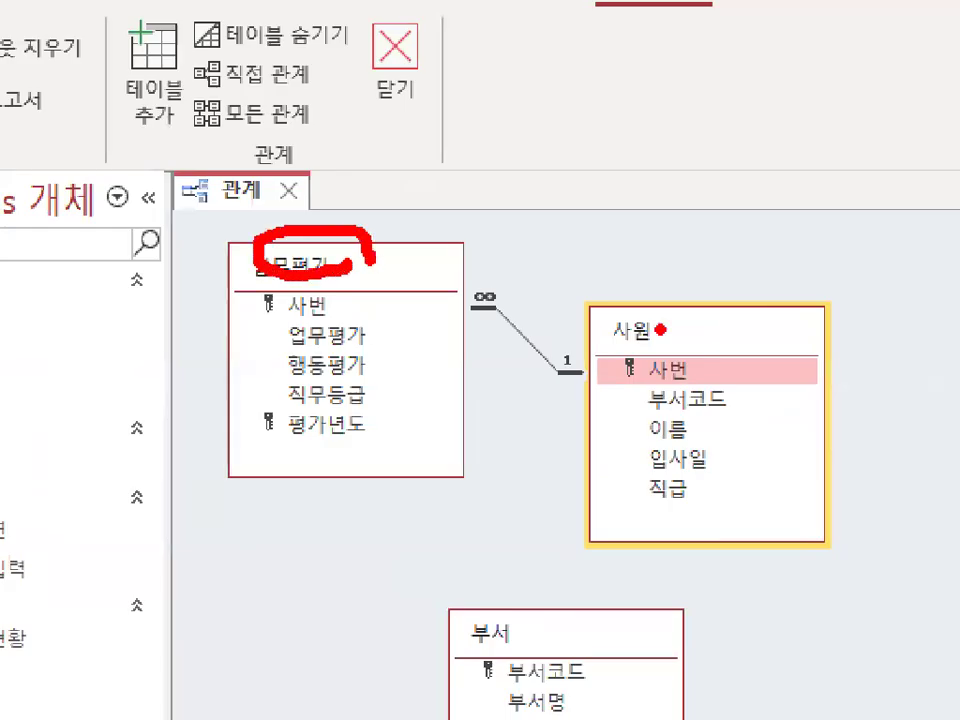
mouse_move(699, 369)
mouse_down()
mouse_move(636, 379)
mouse_move(681, 330)
mouse_move(703, 370)
mouse_up()
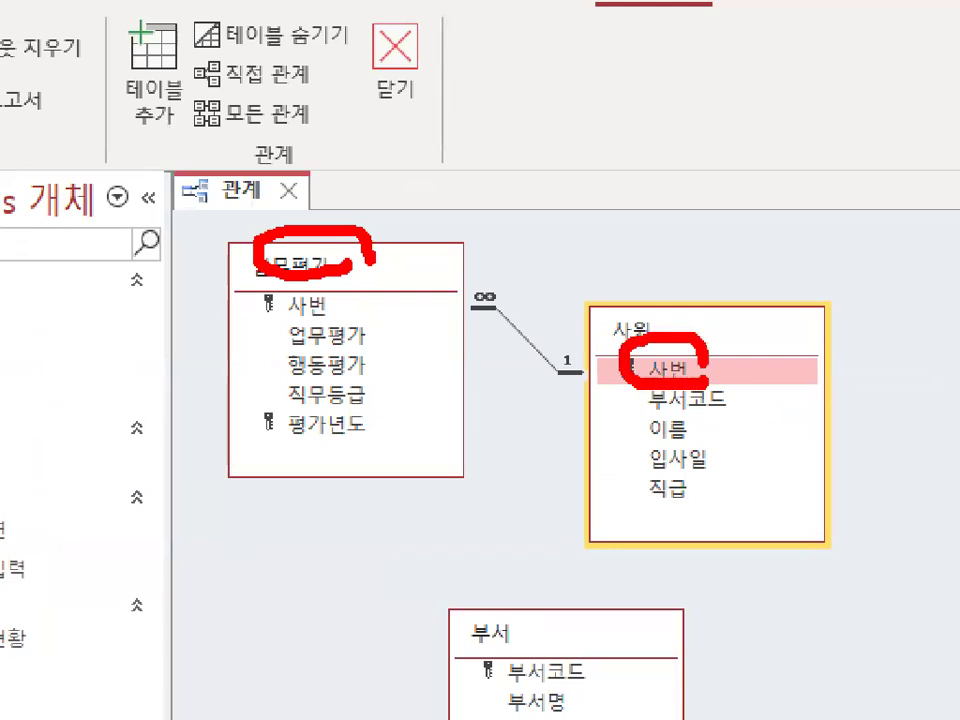
mouse_move(653, 312)
mouse_down()
mouse_move(678, 365)
mouse_move(755, 252)
mouse_up()
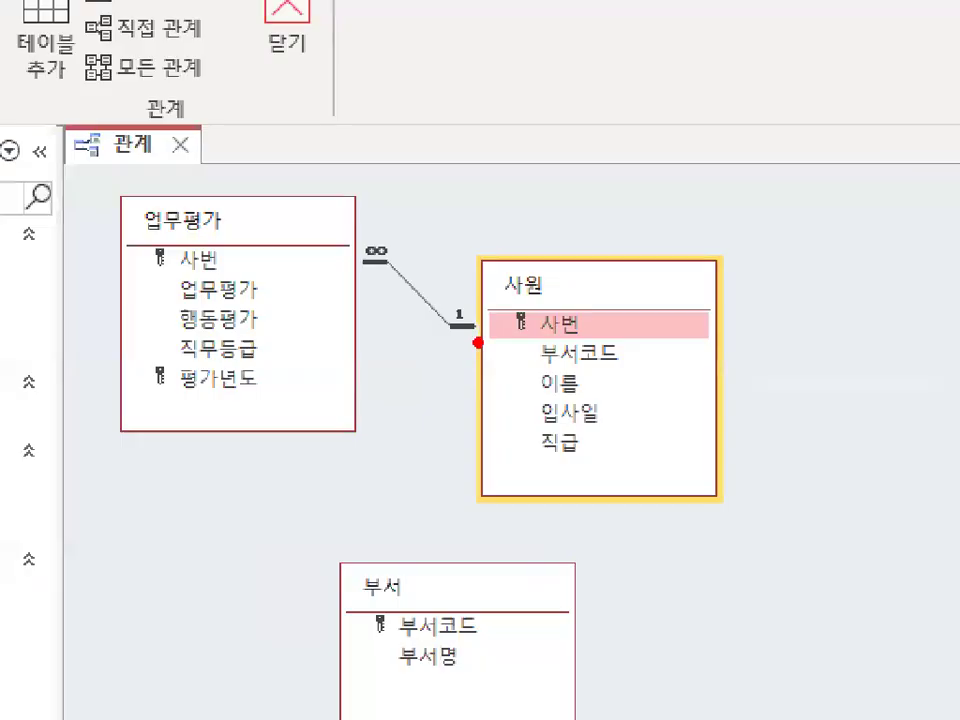
- Circle the 1 and ∞ markers and the whole line joining 업무평가 and 사원, and clear the ink
mouse_move(528, 335)
mouse_down()
mouse_move(508, 368)
mouse_move(470, 307)
mouse_move(509, 342)
mouse_up()
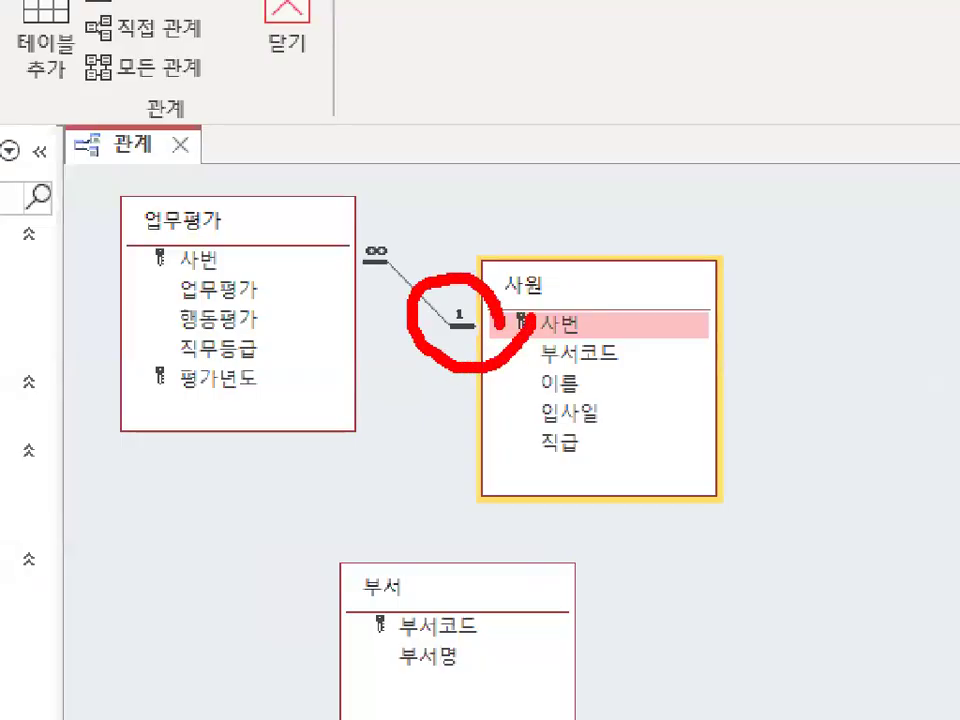
mouse_move(430, 262)
mouse_down()
mouse_move(326, 274)
mouse_move(343, 211)
mouse_move(402, 270)
mouse_up()
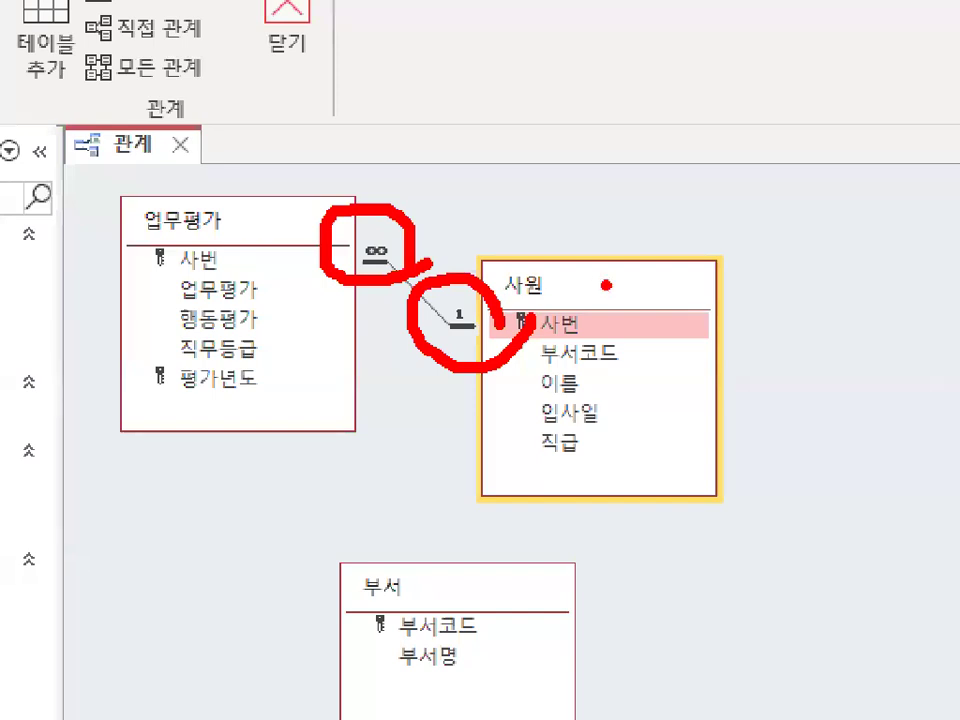
drag(590, 250, 755, 155)
drag(167, 155, 245, 125)
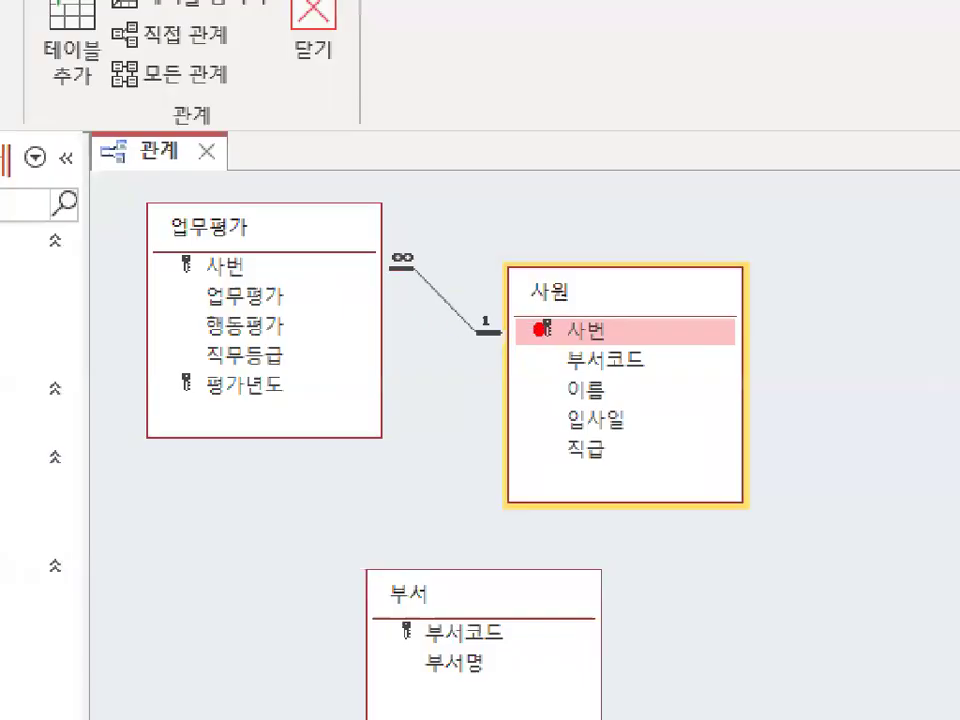
mouse_move(511, 311)
mouse_down()
mouse_move(474, 338)
mouse_move(502, 332)
mouse_up()
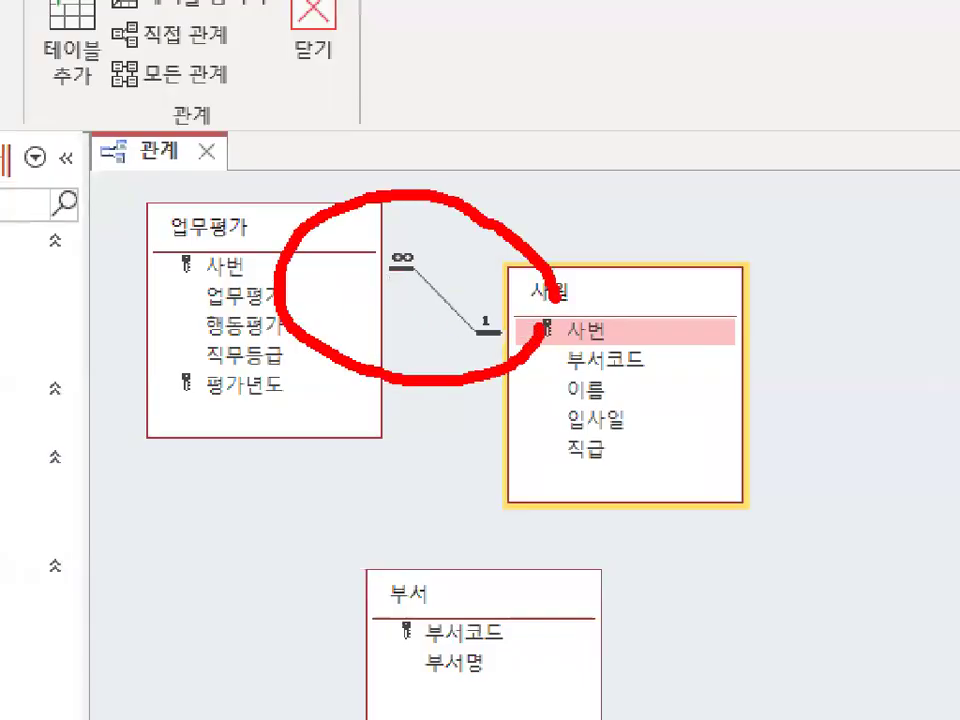
key(Escape)
mouse_move(448, 315)
mouse_down()
mouse_move(437, 323)
mouse_move(446, 318)
mouse_up()
key(Escape)
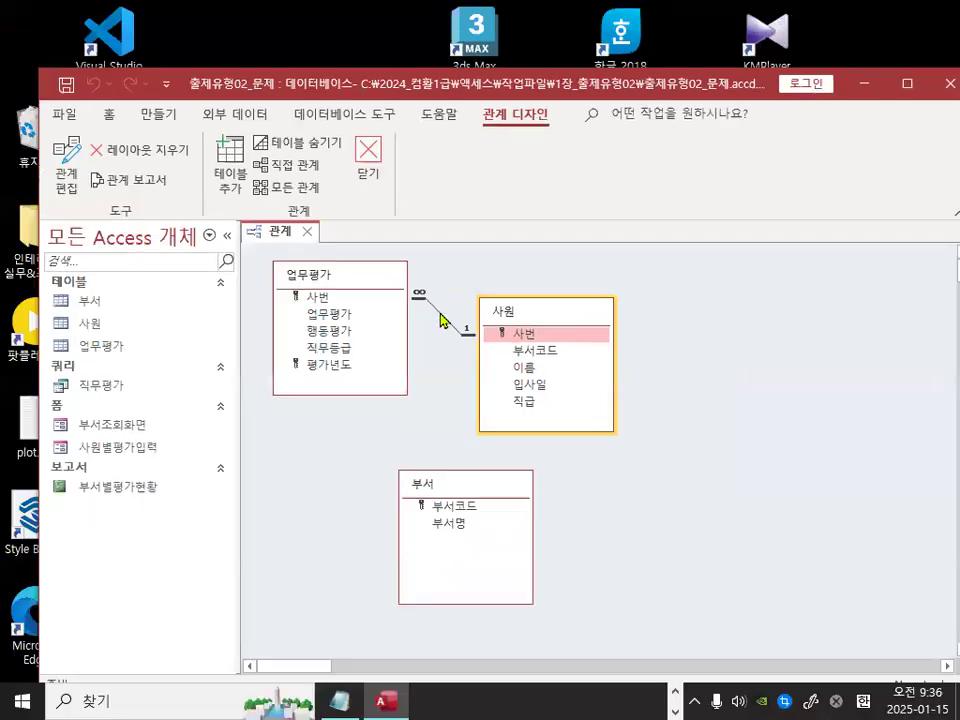
- Reopen the 사원–업무평가 relationship for editing and underline its 관계 종류 label in red ink
double_click(441, 317)
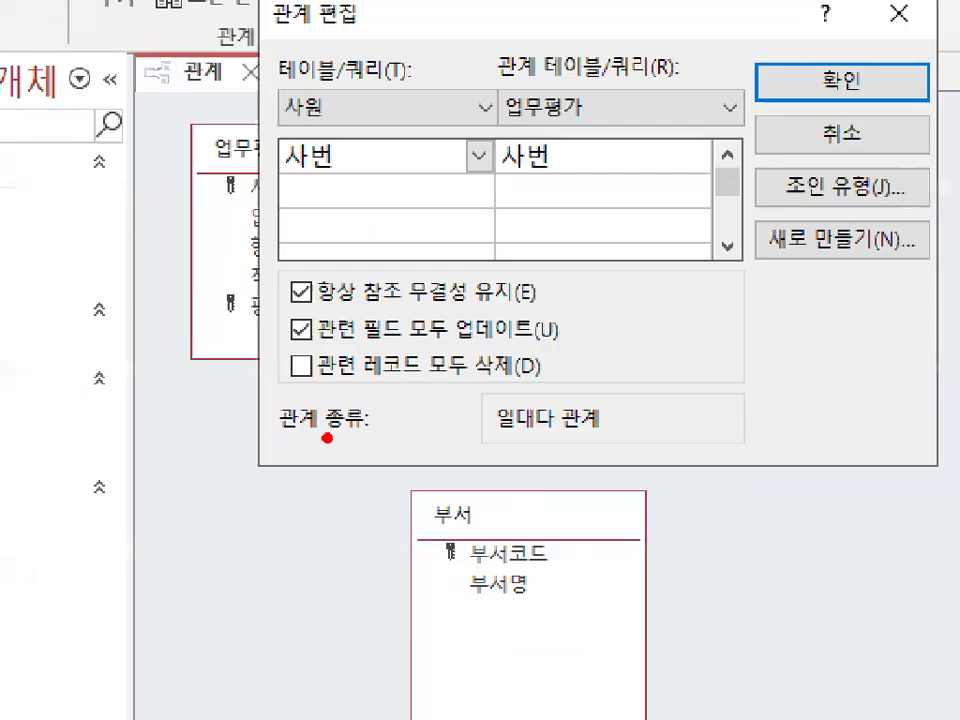
drag(318, 439, 361, 443)
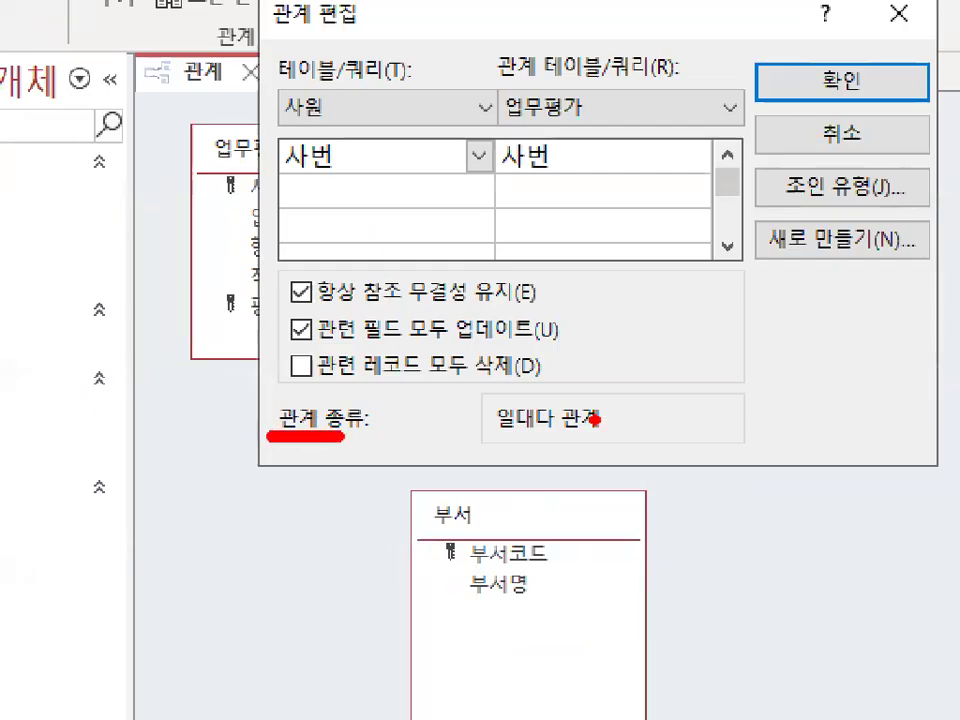
drag(589, 420, 598, 386)
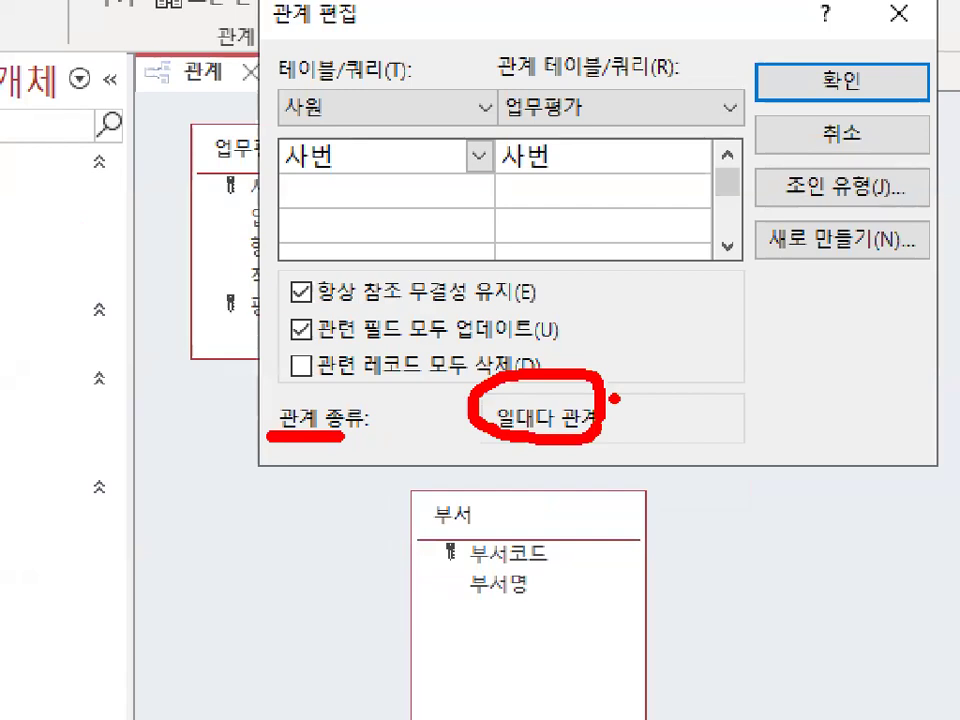
drag(428, 213, 428, 306)
click(478, 231)
drag(478, 246, 478, 270)
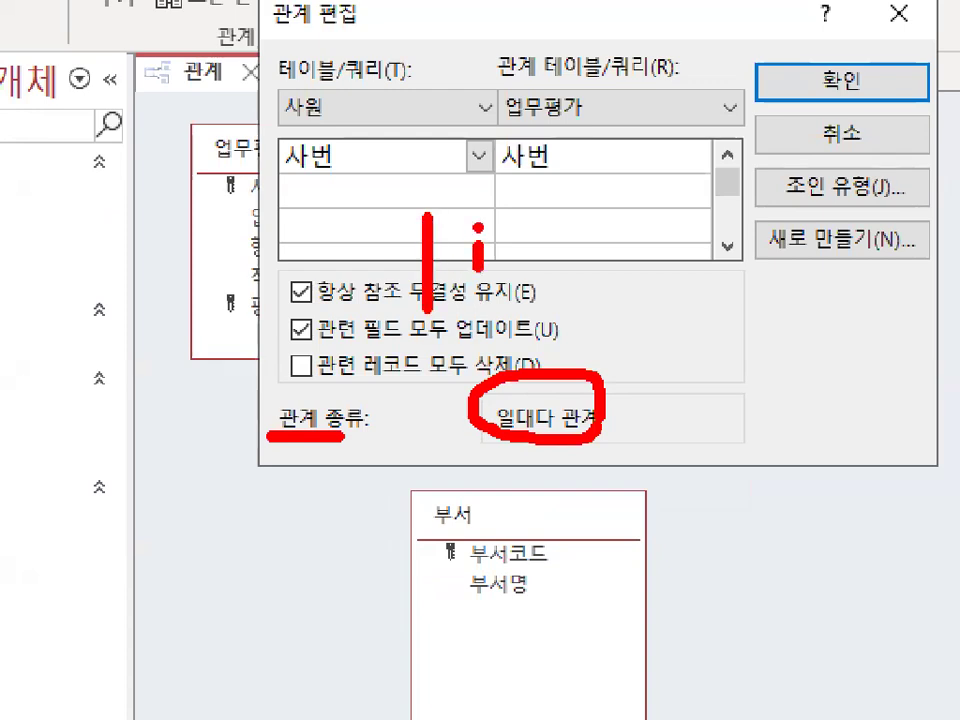
drag(517, 207, 520, 302)
drag(660, 183, 660, 265)
mouse_move(722, 200)
mouse_down()
mouse_move(752, 198)
mouse_move(790, 262)
mouse_up()
mouse_move(805, 182)
mouse_down()
mouse_move(805, 275)
mouse_move(850, 245)
mouse_up()
mouse_move(678, 396)
mouse_down()
mouse_move(720, 394)
mouse_move(745, 462)
mouse_up()
drag(770, 384, 770, 494)
drag(772, 436, 788, 436)
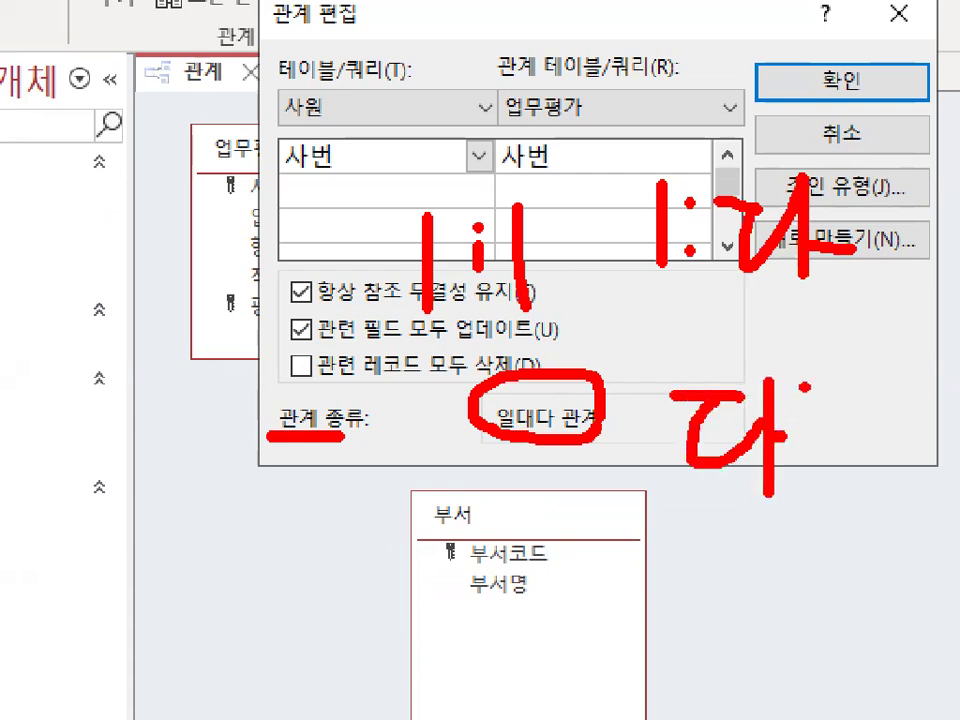
click(805, 440)
drag(860, 400, 878, 470)
drag(912, 350, 914, 535)
drag(888, 462, 958, 462)
mouse_move(575, 320)
mouse_down()
mouse_move(315, 235)
mouse_move(592, 255)
mouse_up()
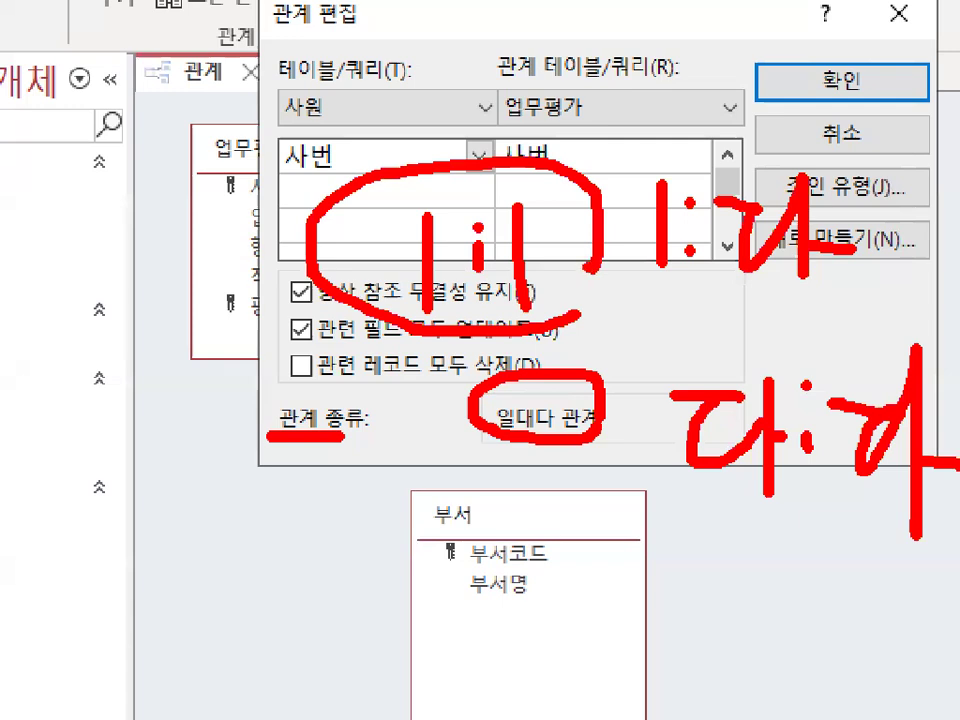
mouse_move(691, 278)
mouse_down()
mouse_move(621, 206)
mouse_move(627, 218)
mouse_up()
mouse_move(858, 215)
mouse_down()
mouse_move(835, 150)
mouse_move(860, 255)
mouse_up()
drag(676, 493, 763, 500)
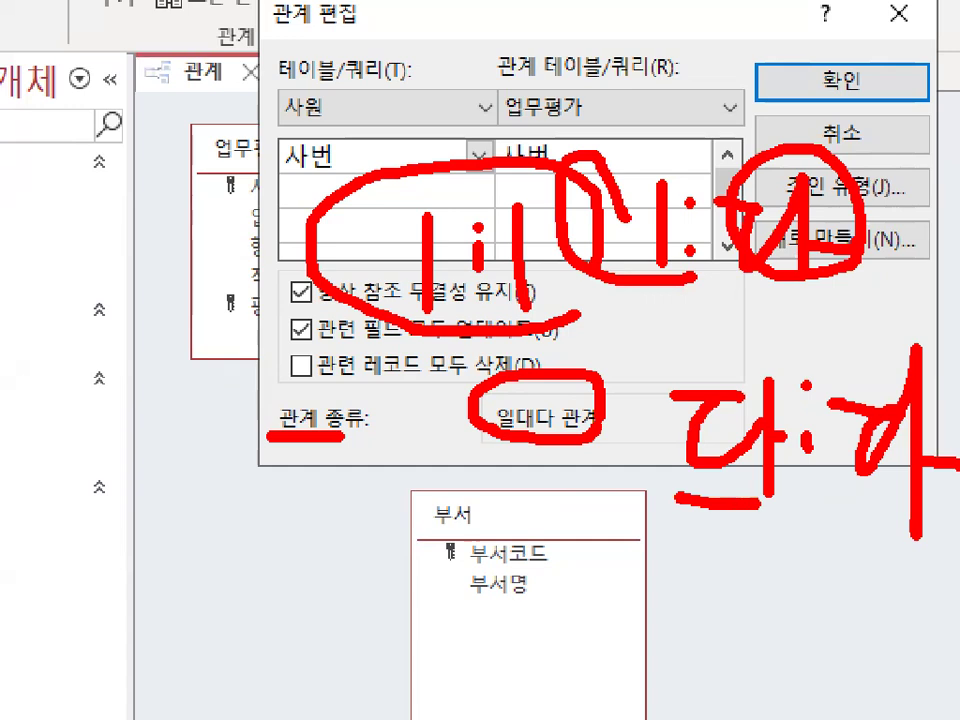
drag(848, 508, 943, 512)
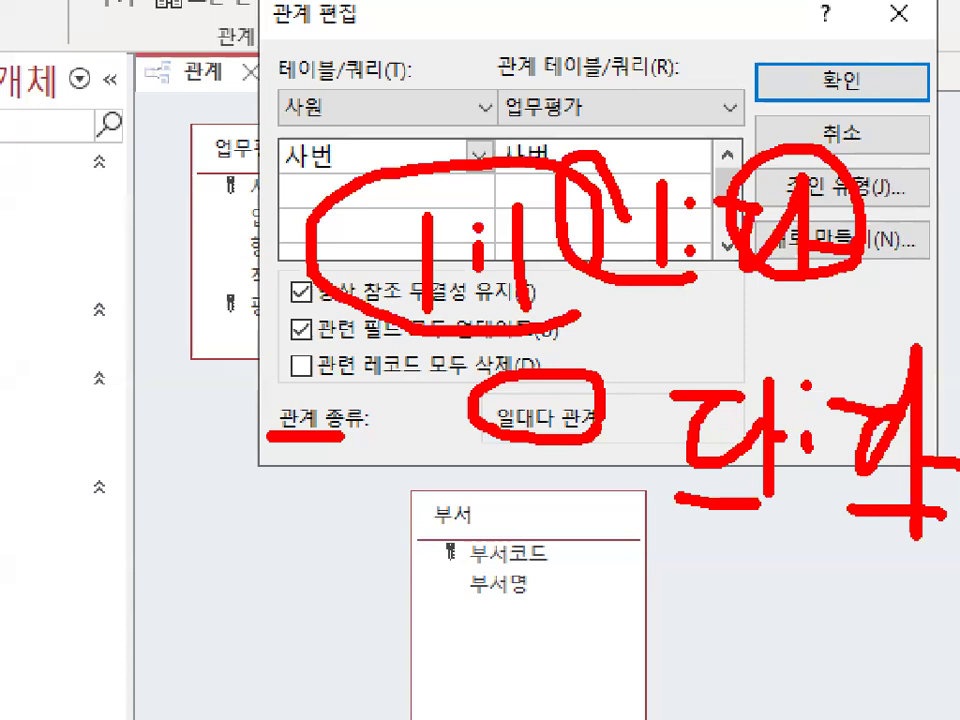
key(Escape)
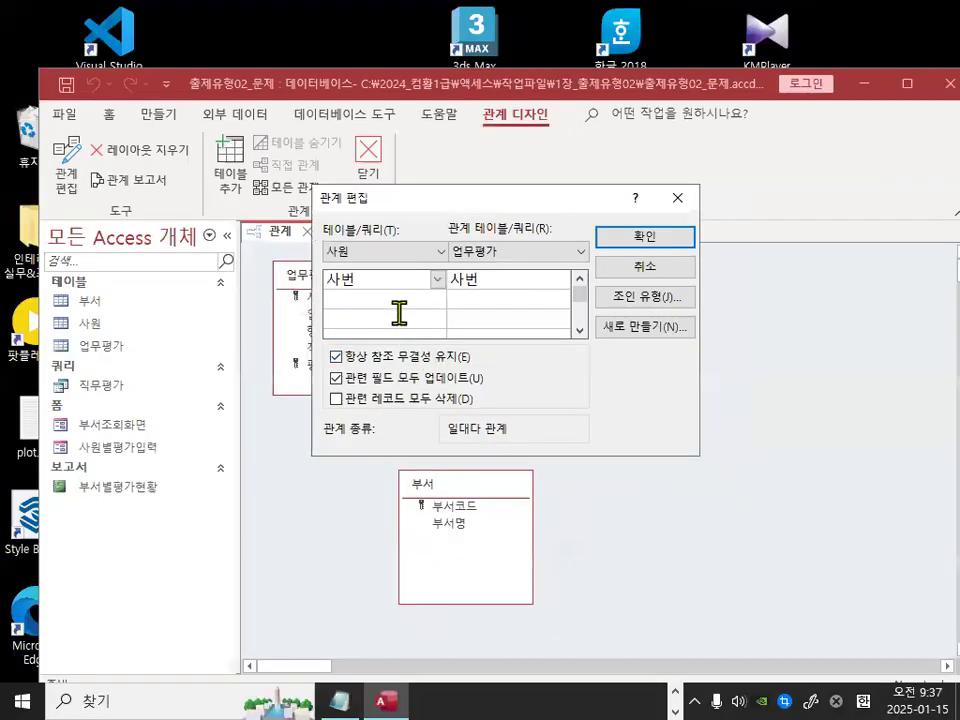
key(ctrl+1)
mouse_move(321, 330)
mouse_down()
mouse_move(355, 330)
mouse_move(378, 294)
mouse_up()
mouse_move(324, 368)
mouse_down()
mouse_move(324, 378)
mouse_move(382, 321)
mouse_up()
mouse_move(755, 95)
mouse_down()
mouse_move(765, 118)
mouse_move(828, 86)
mouse_up()
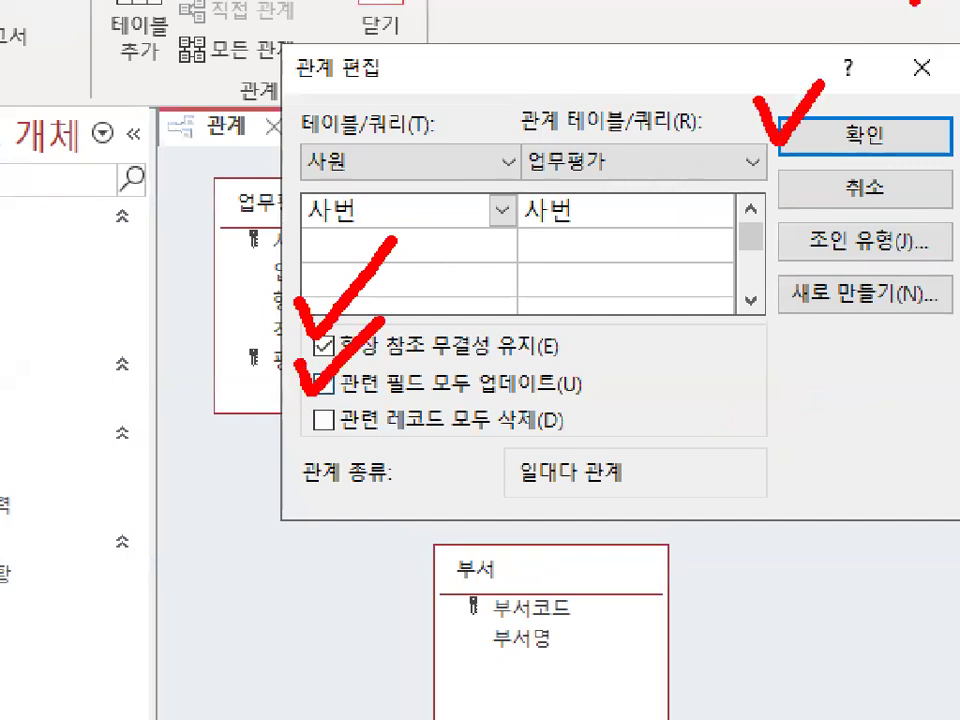
key(Escape)
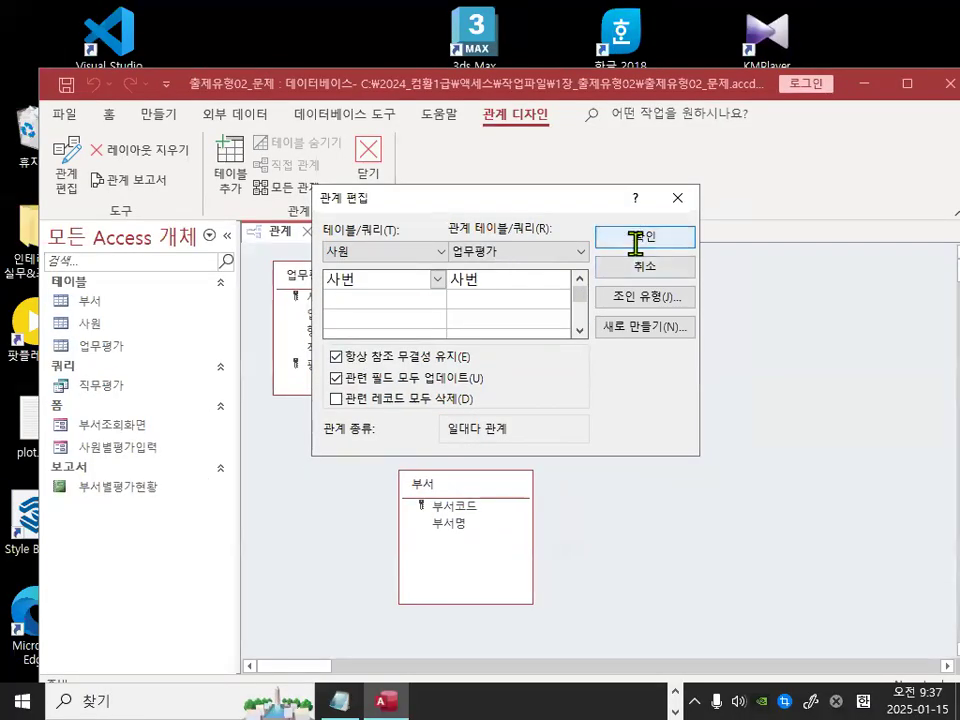
- Apply the 사번 relationship between 사원 and 업무평가, and move the 부서 table up beside the 사원 table
click(636, 240)
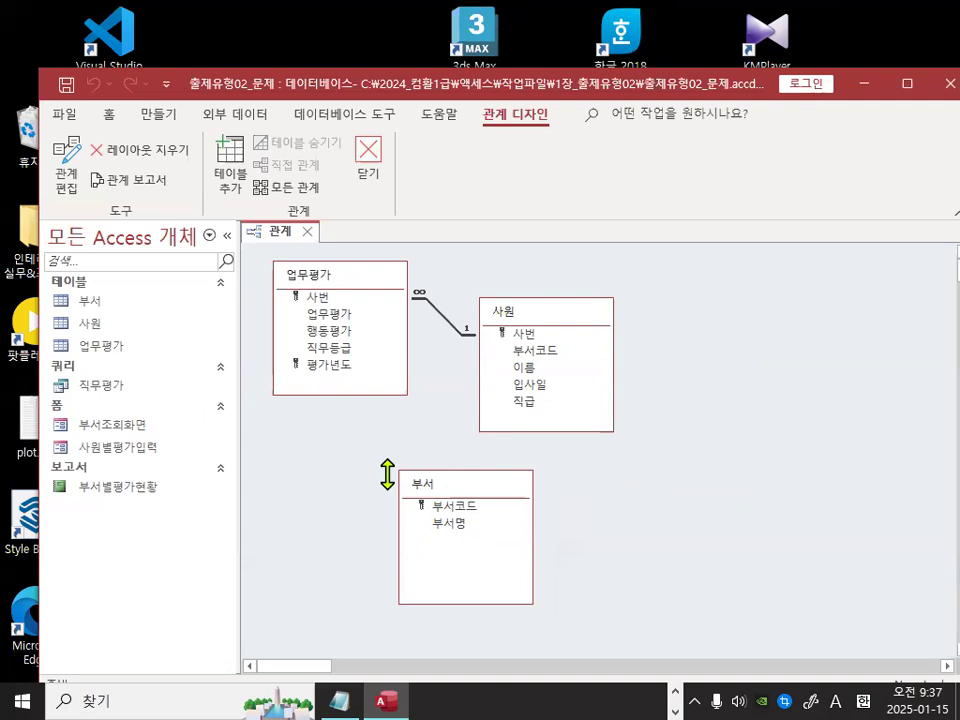
click(486, 491)
drag(490, 490, 798, 298)
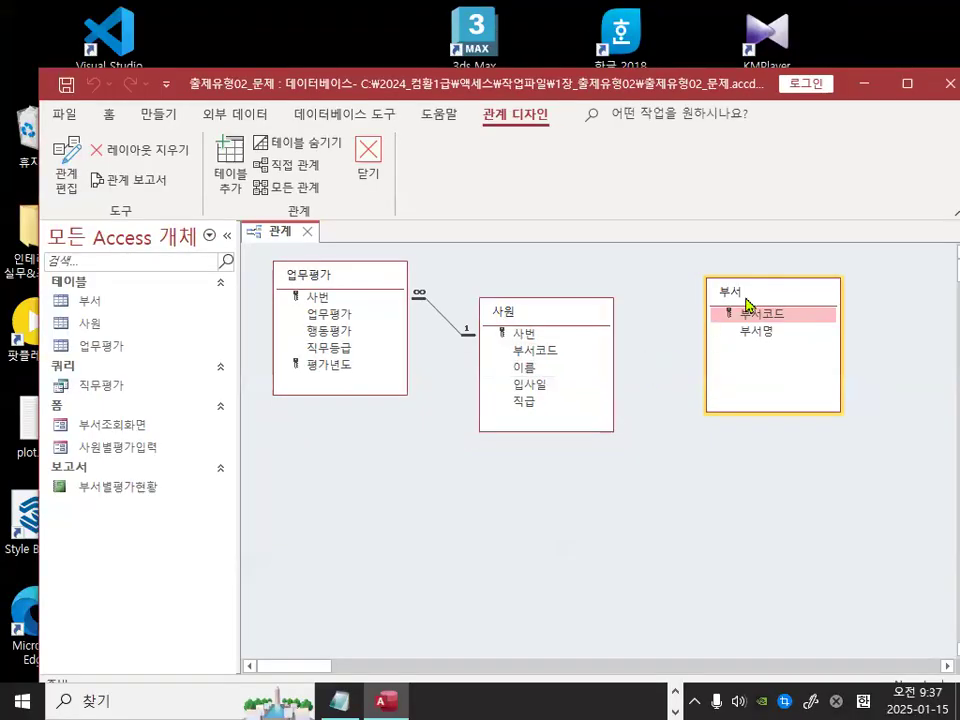
- Link the 부서코드 field of the 사원 table to the 부서코드 field of the 부서 table
click(527, 351)
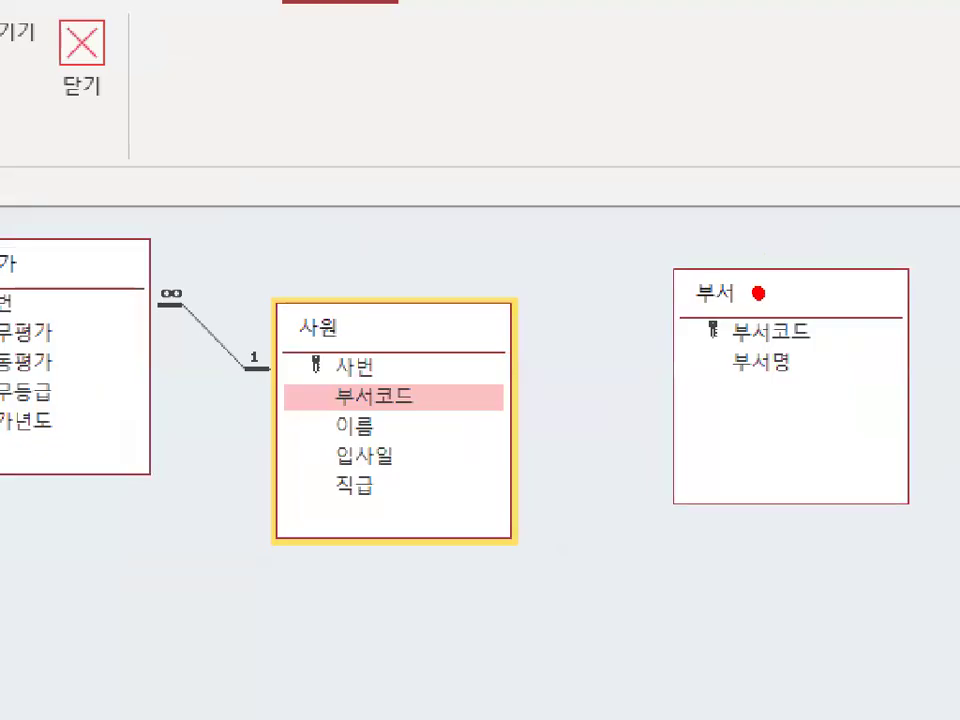
mouse_move(749, 294)
mouse_down()
mouse_move(734, 309)
mouse_move(900, 236)
mouse_up()
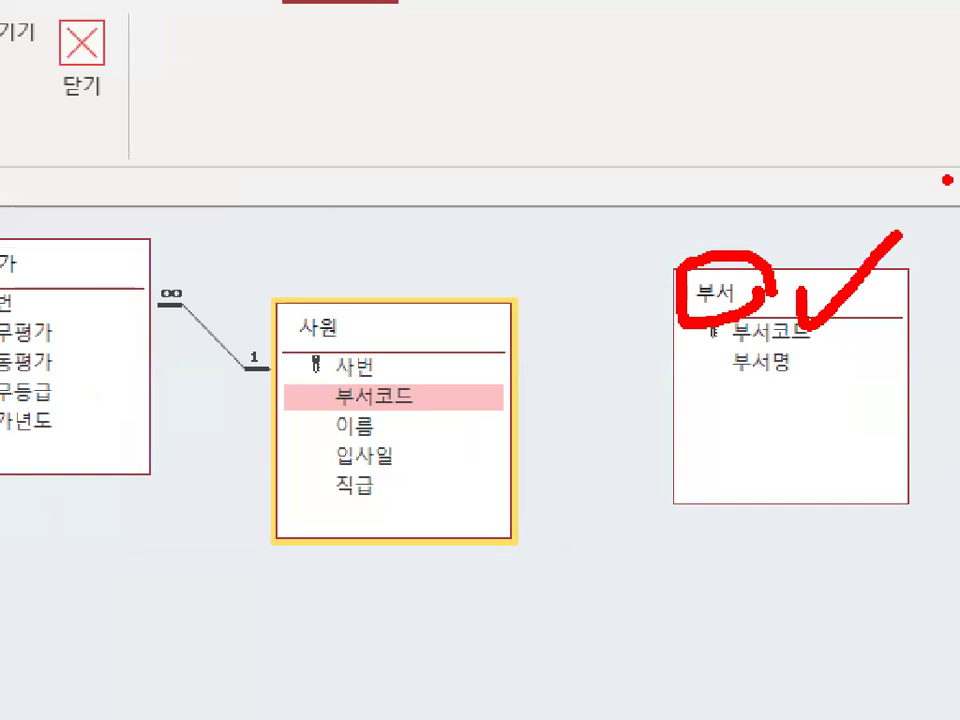
mouse_move(404, 393)
mouse_down()
mouse_move(399, 403)
mouse_move(472, 343)
mouse_move(715, 325)
mouse_up()
key(Escape)
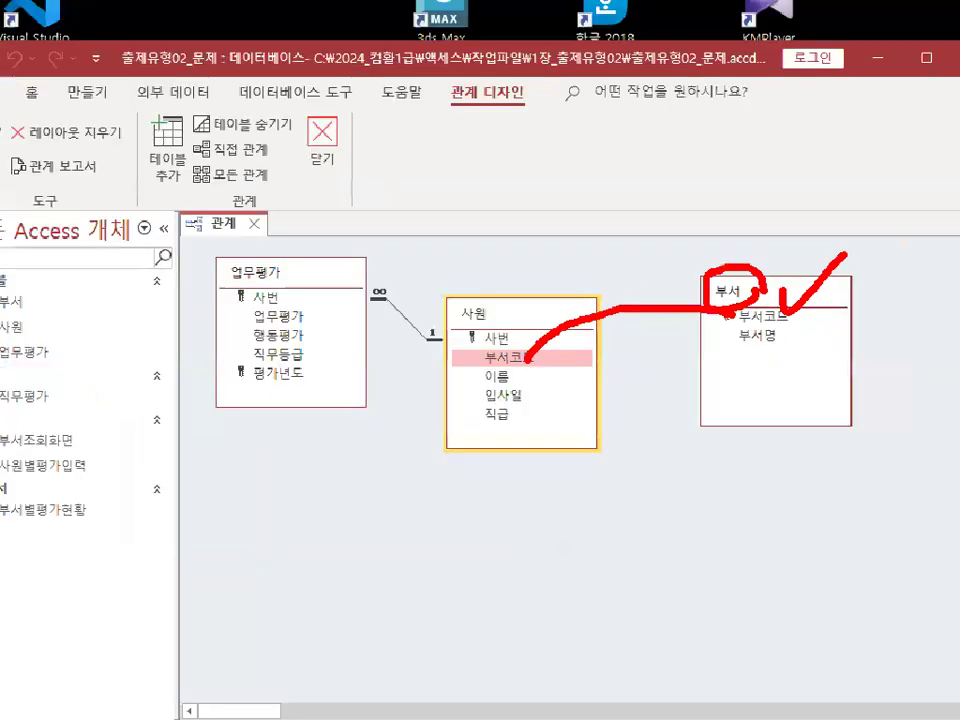
drag(406, 398, 485, 384)
drag(757, 322, 758, 318)
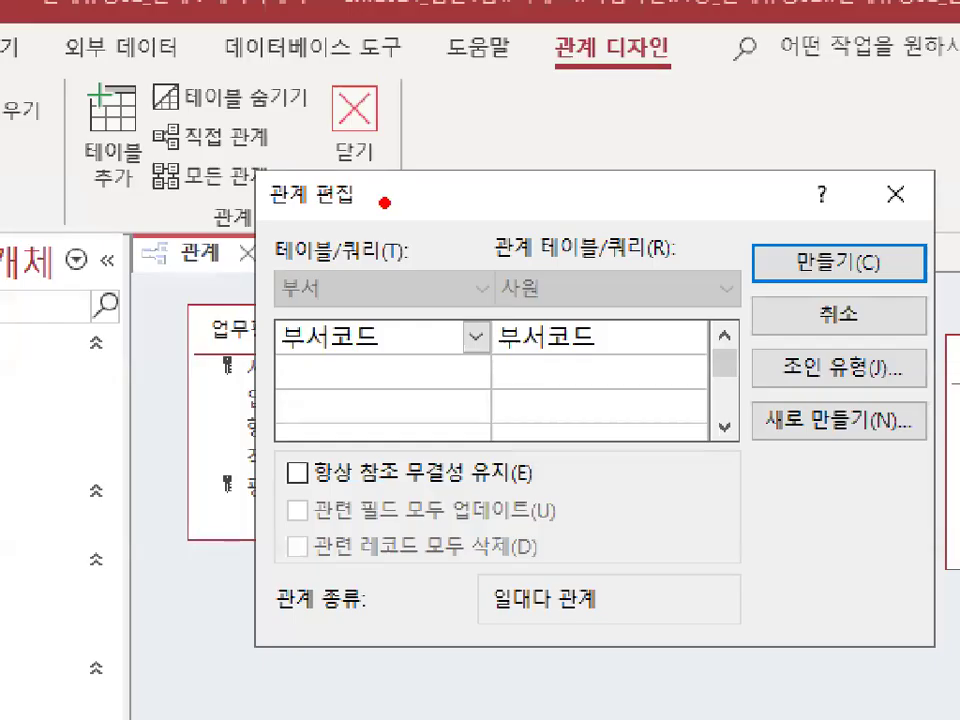
mouse_move(382, 204)
mouse_down()
mouse_move(286, 198)
mouse_move(342, 178)
mouse_up()
drag(724, 515, 634, 535)
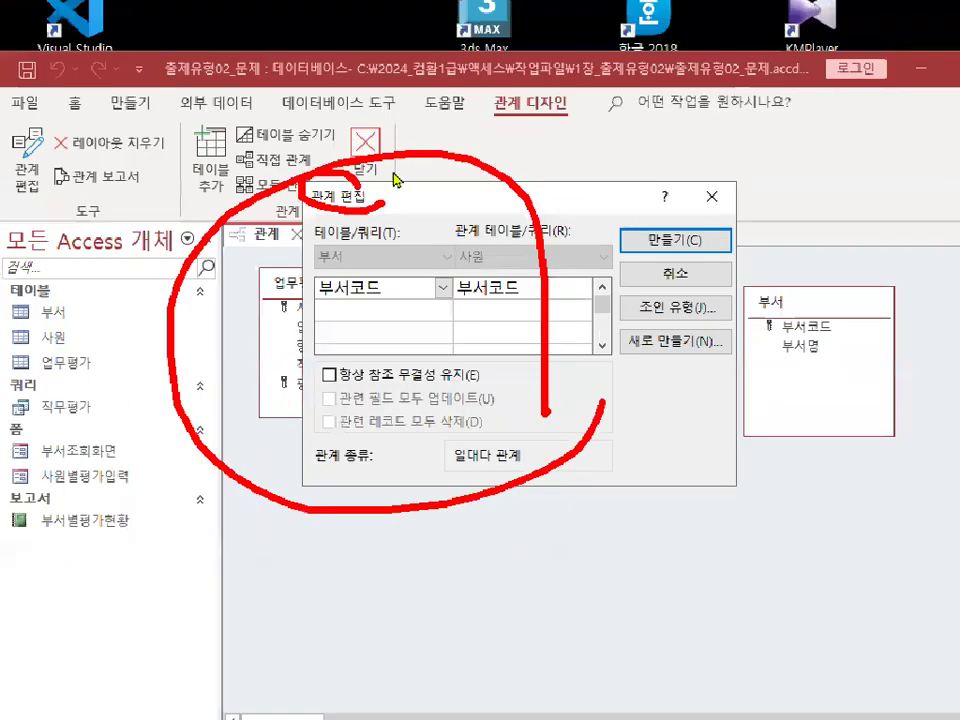
key(Escape)
- Create the 부서코드 relationship with referential integrity enforced and related fields updated in cascade
click(338, 358)
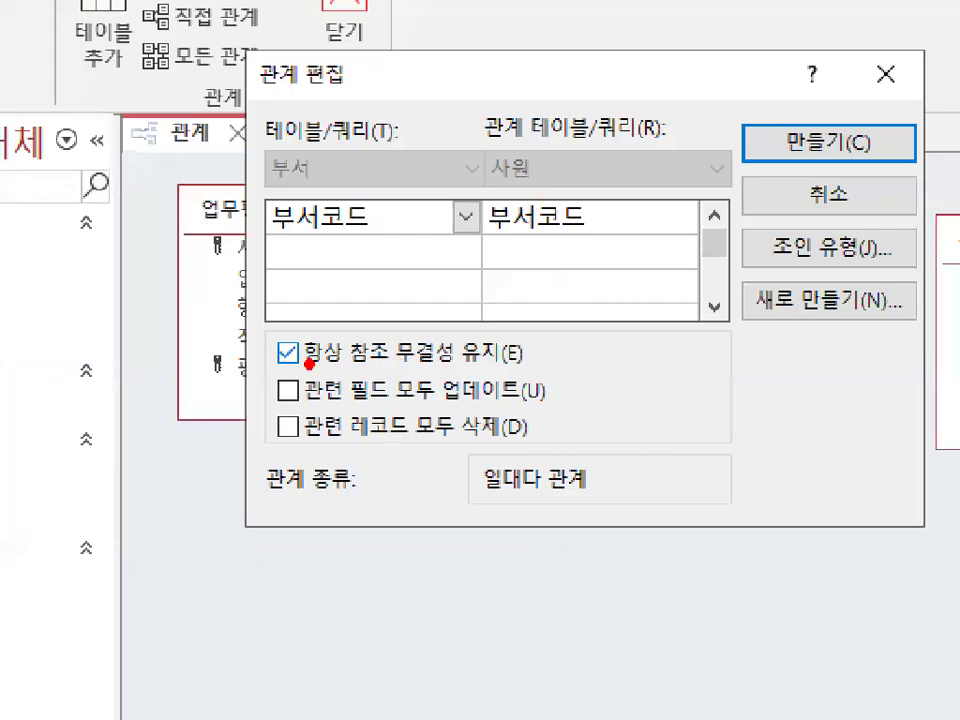
mouse_move(309, 364)
mouse_down()
mouse_move(514, 380)
mouse_move(520, 364)
mouse_up()
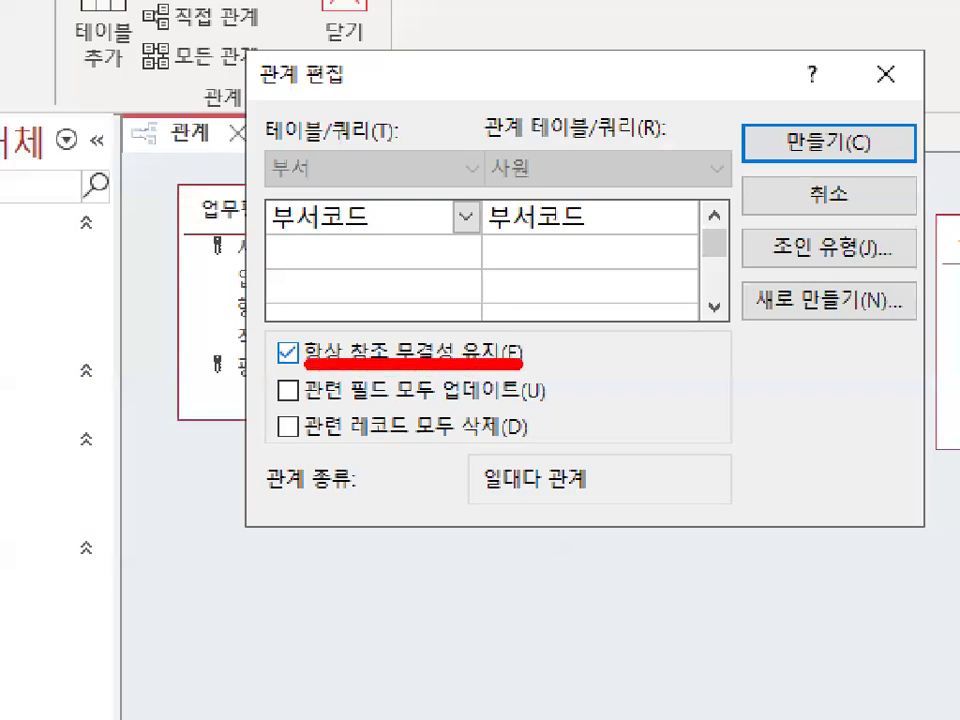
key(Escape)
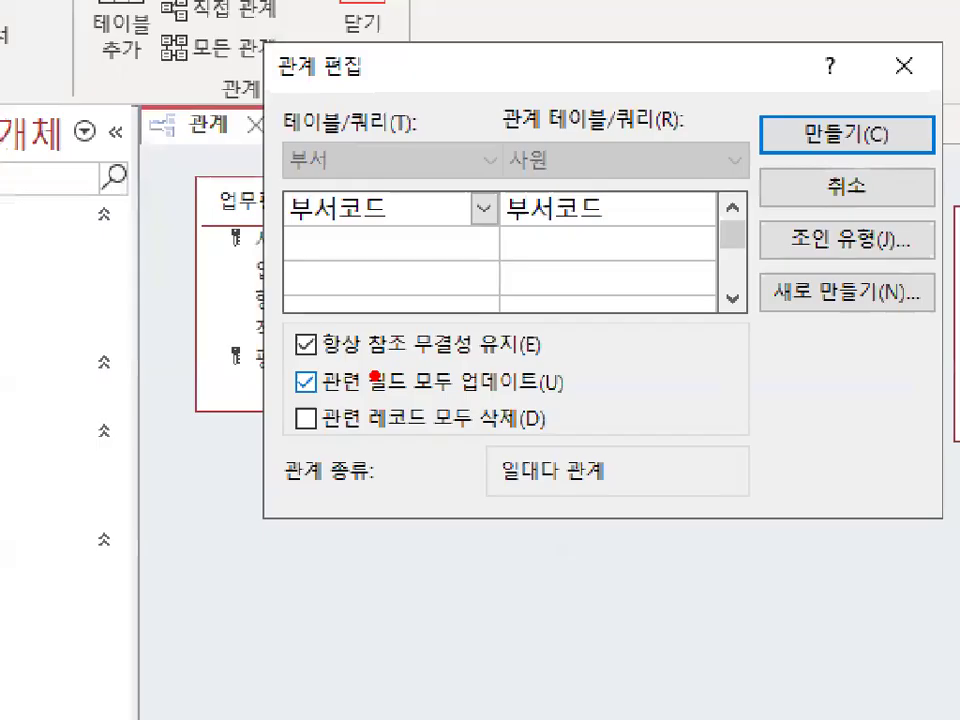
mouse_move(621, 277)
mouse_down()
mouse_move(612, 281)
mouse_move(640, 266)
mouse_up()
key(Escape)
click(847, 133)
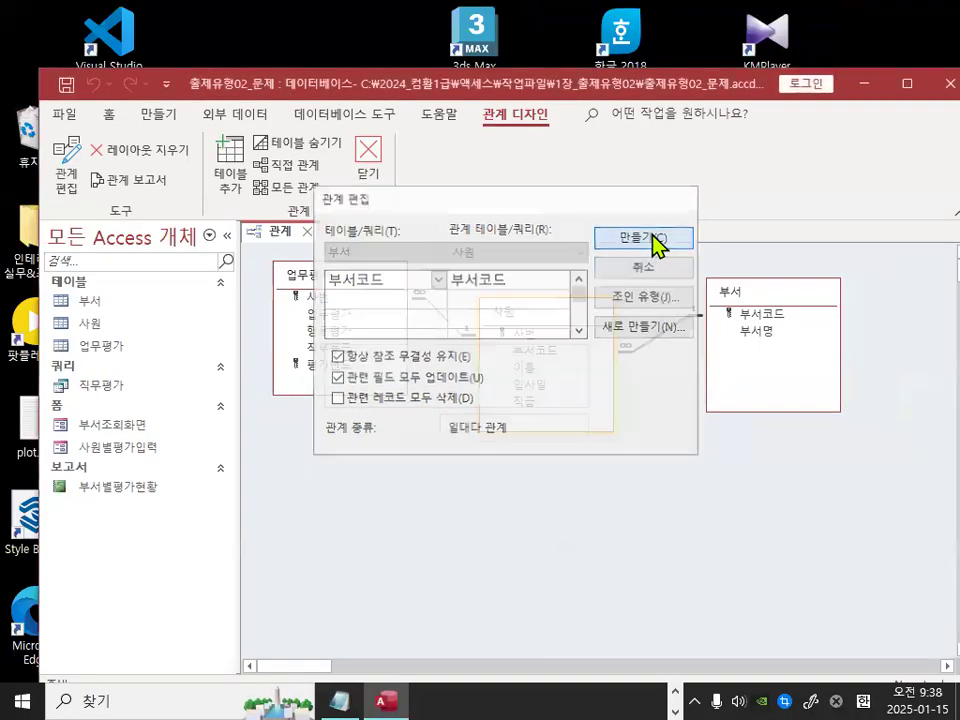
- Shift the 부서 table slightly in the diagram and close the relationships window
drag(742, 300, 749, 302)
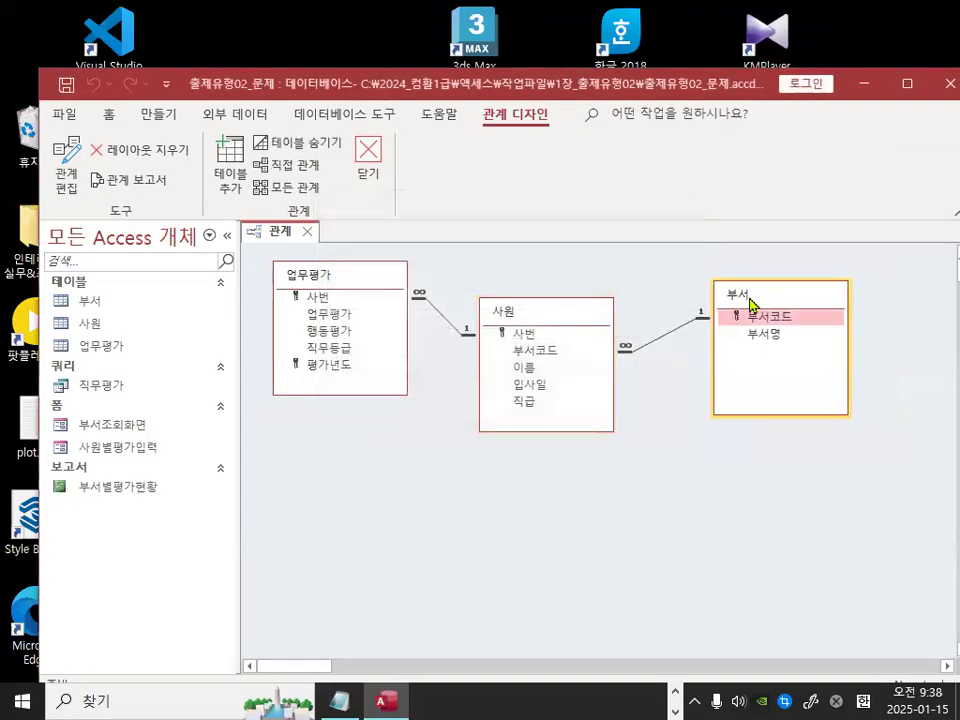
click(370, 155)
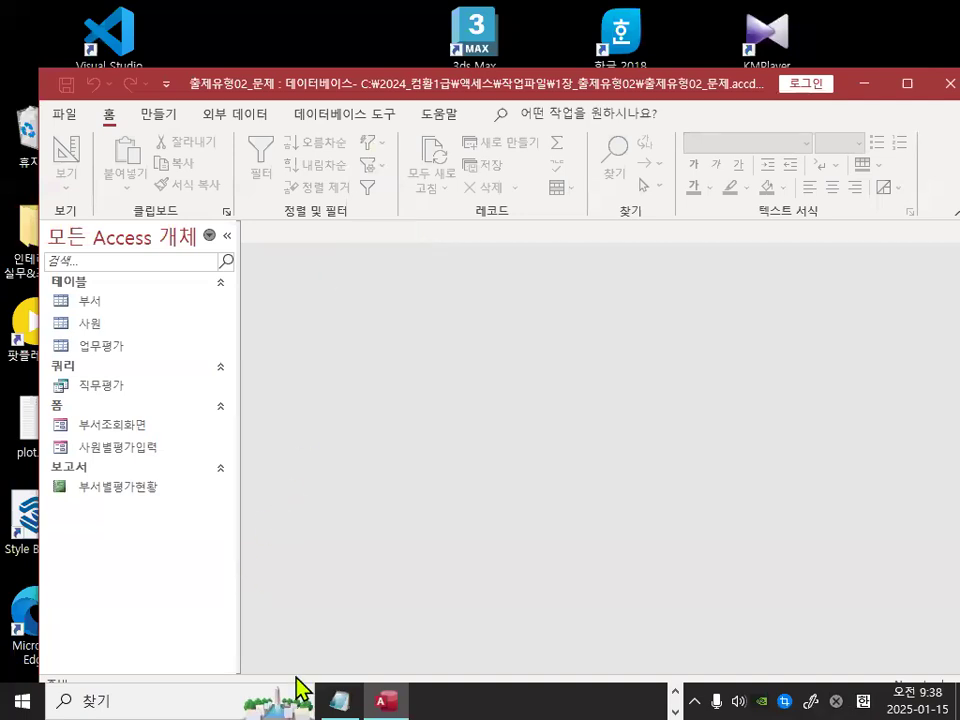
- Switch to Notepad and review the note on primary and foreign keys, highlighting the phrase 관련 속성 정의
click(328, 690)
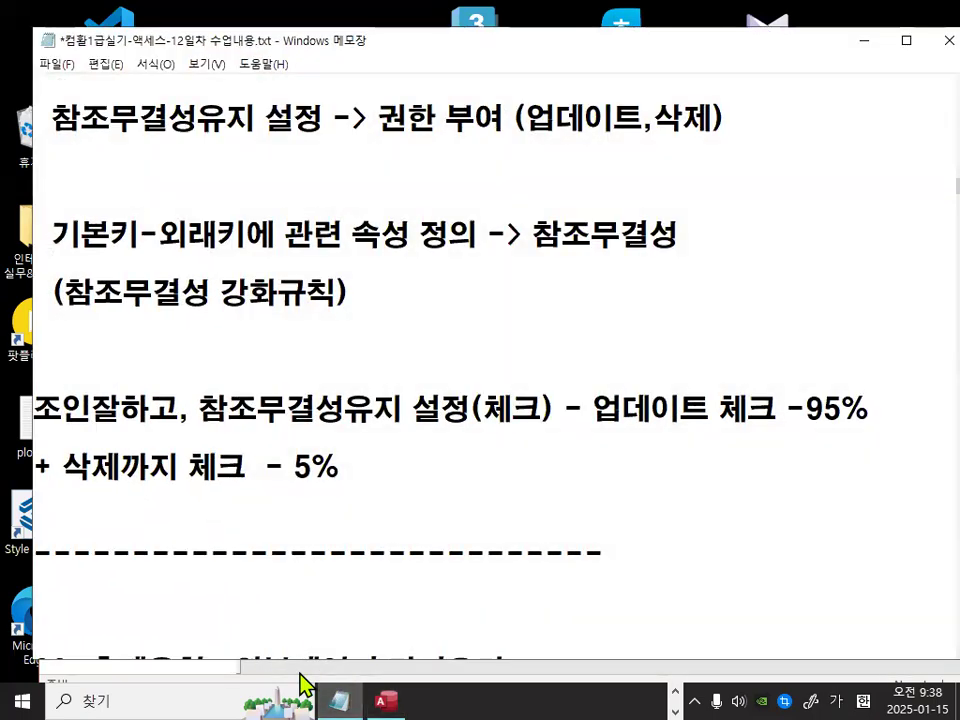
drag(62, 240, 214, 238)
click(171, 238)
drag(285, 238, 478, 238)
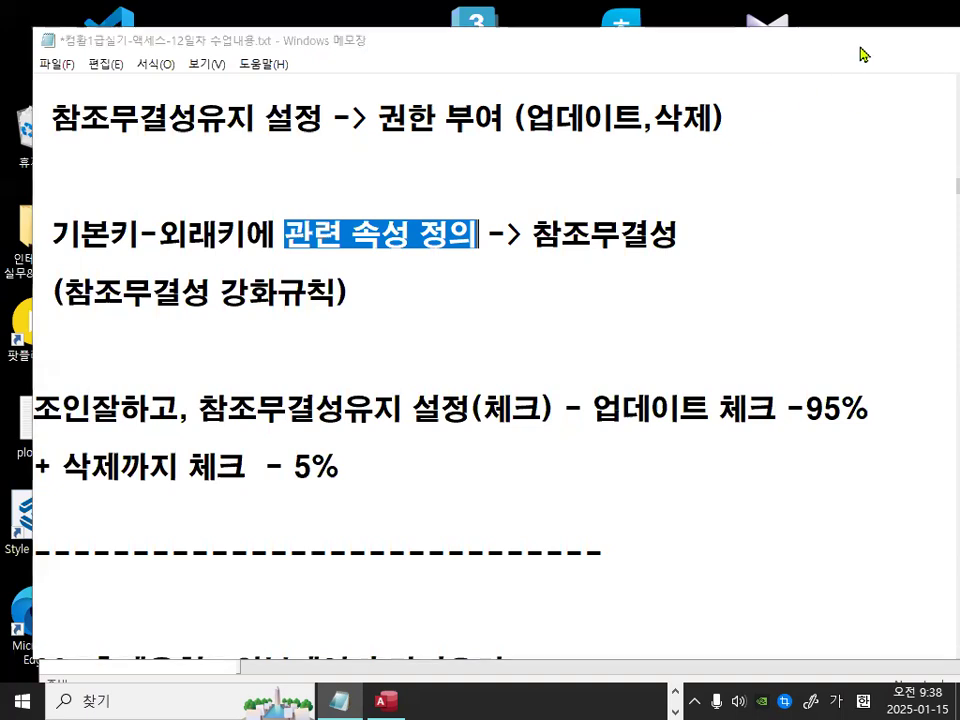
- Switch back to Access and close the 출제유형02_문제 database
key(alt+Tab)
click(64, 116)
click(101, 462)
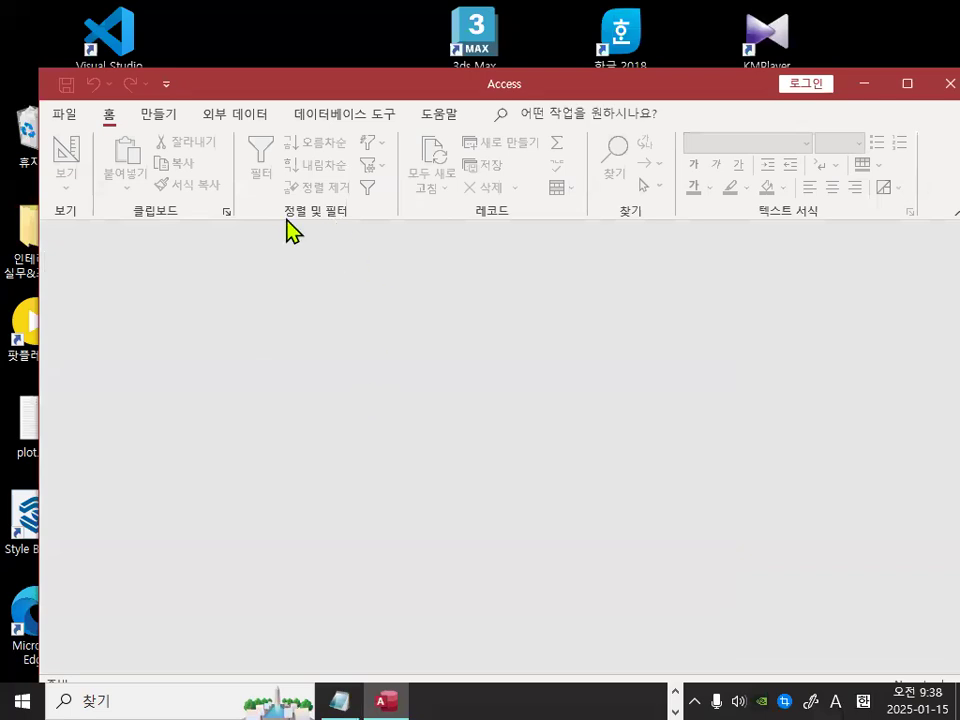
- Open the database 완전정복01_문제.accdb from the 1장_출제유형02 folder
click(67, 116)
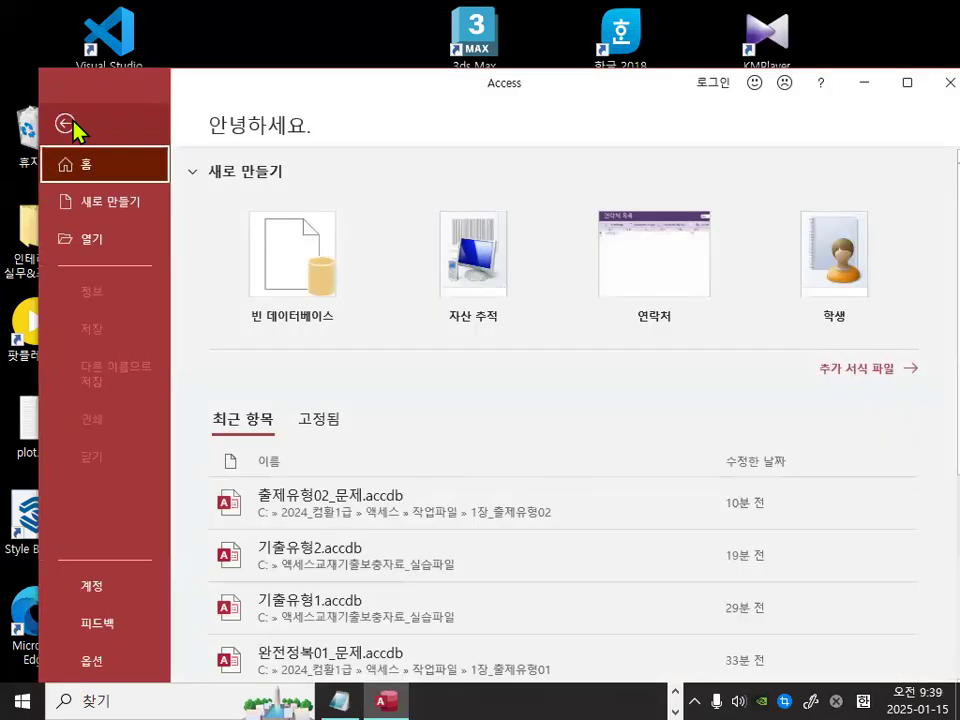
click(98, 244)
click(246, 385)
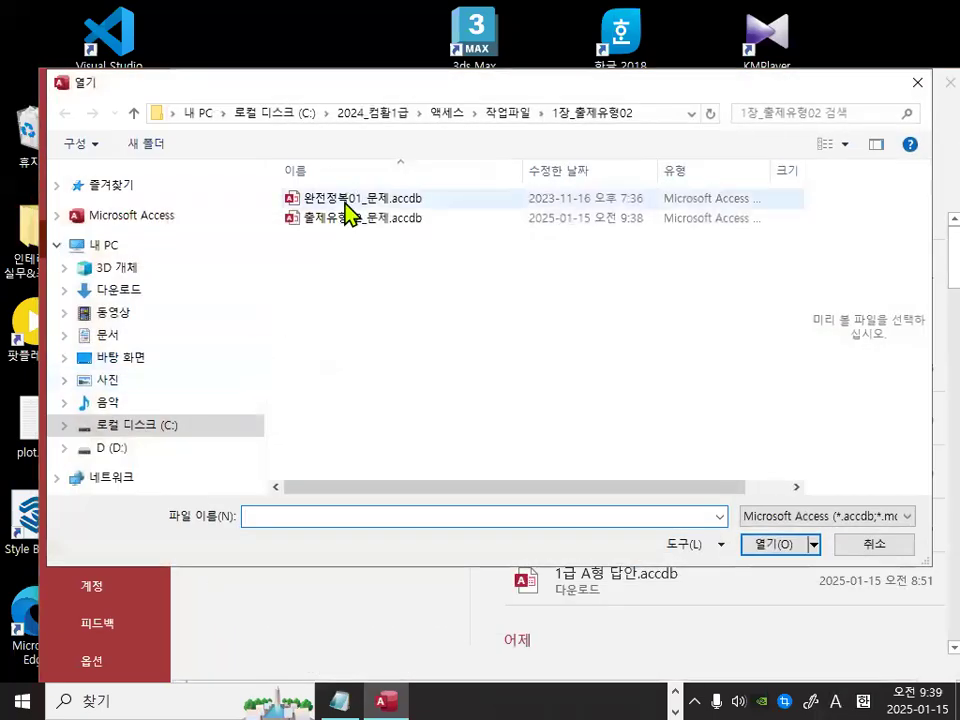
double_click(344, 204)
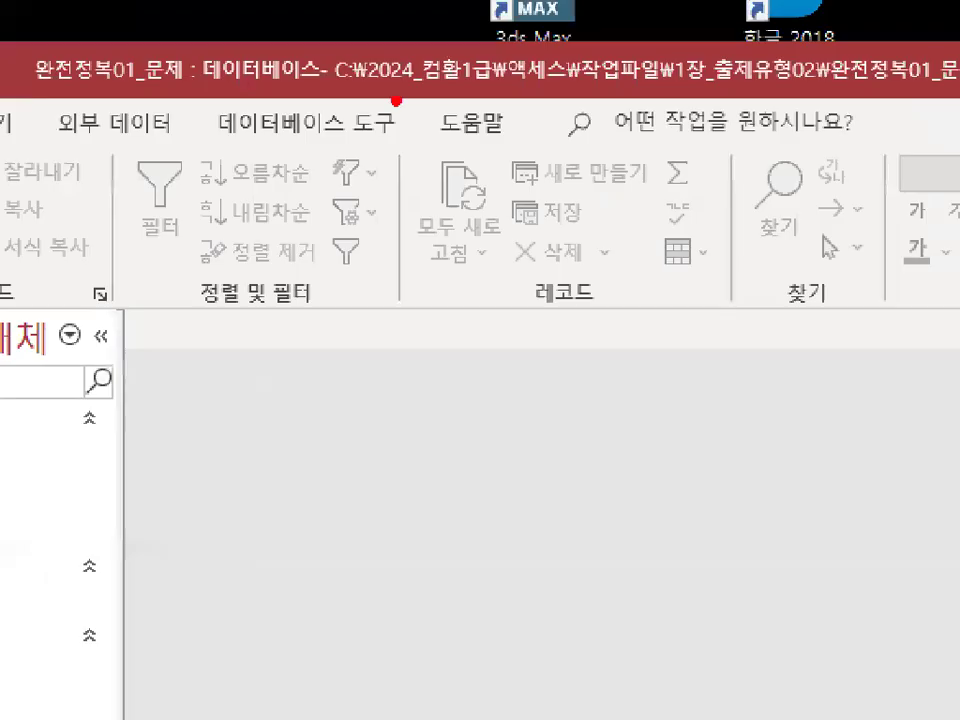
- Open the relationships window of the 완전정복01_문제 database
mouse_move(418, 120)
mouse_down()
mouse_move(212, 115)
mouse_move(425, 103)
mouse_up()
click(310, 124)
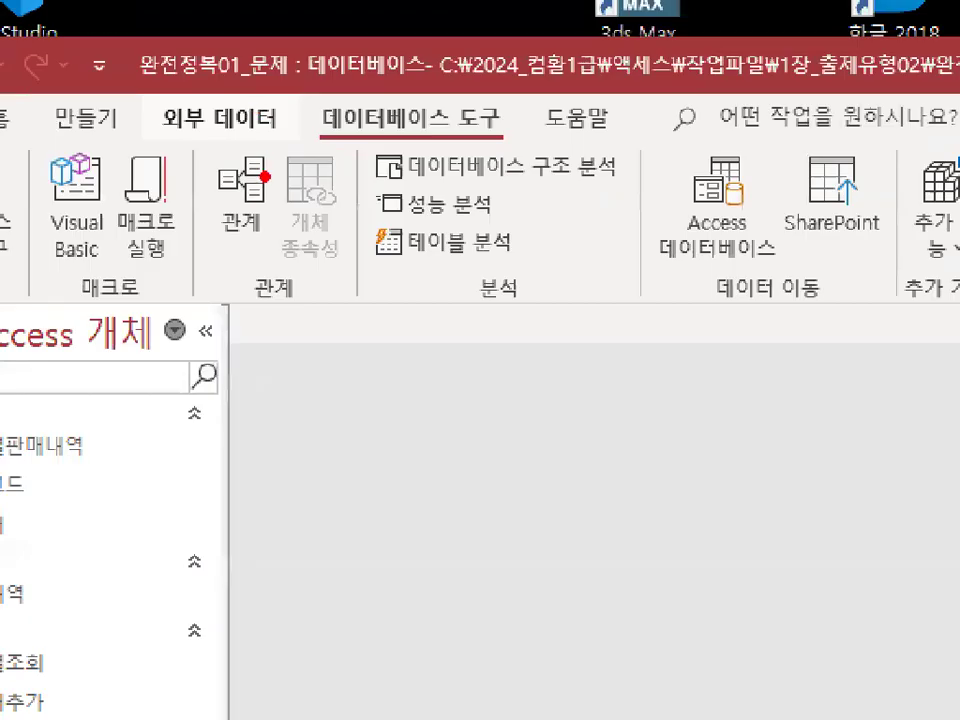
mouse_move(276, 205)
mouse_down()
mouse_move(240, 245)
mouse_move(270, 175)
mouse_up()
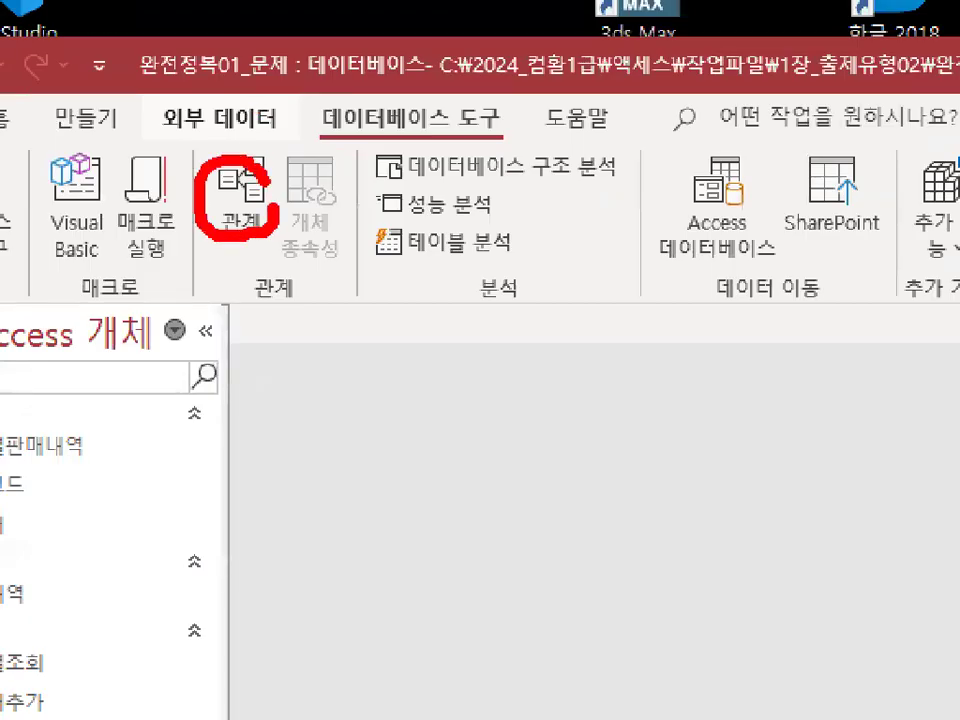
click(240, 188)
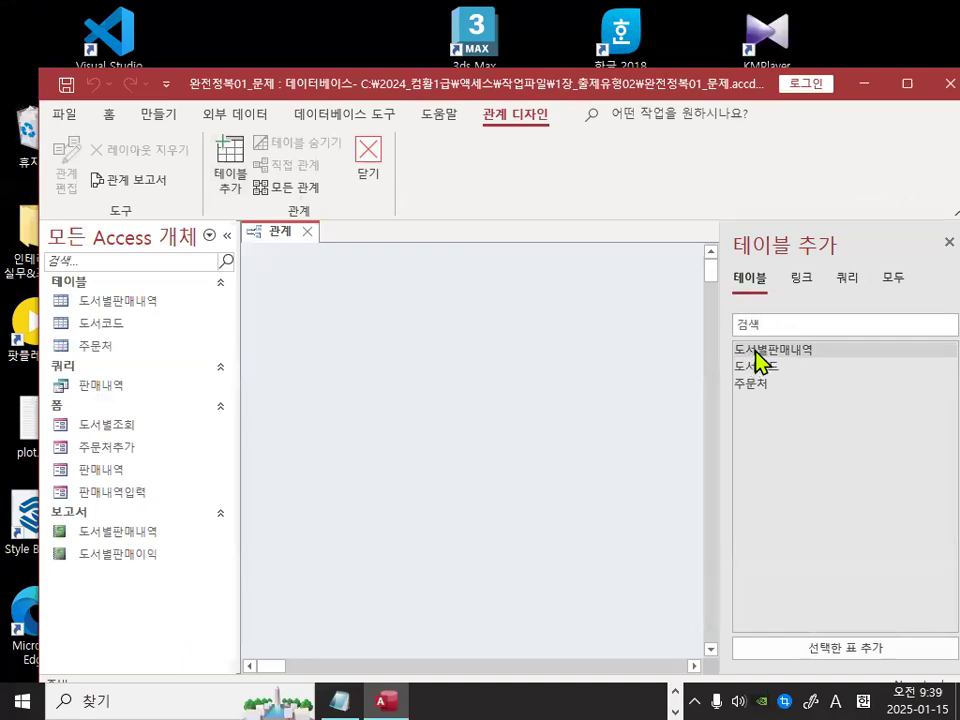
- Add the 도서별판매내역 and 도서코드 tables to the relationships diagram
click(770, 357)
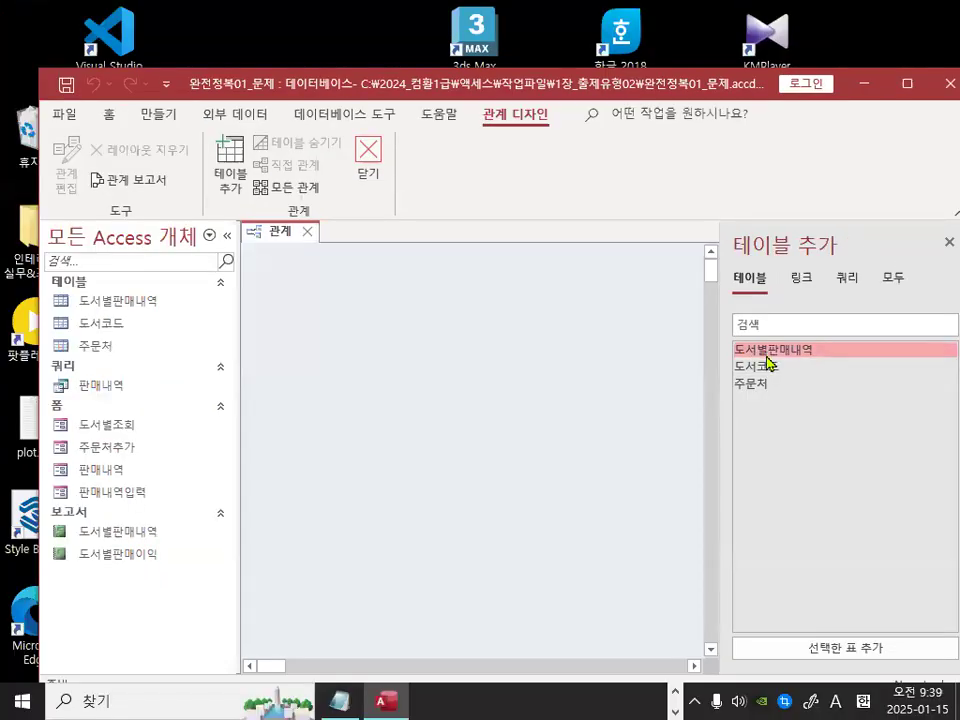
double_click(767, 352)
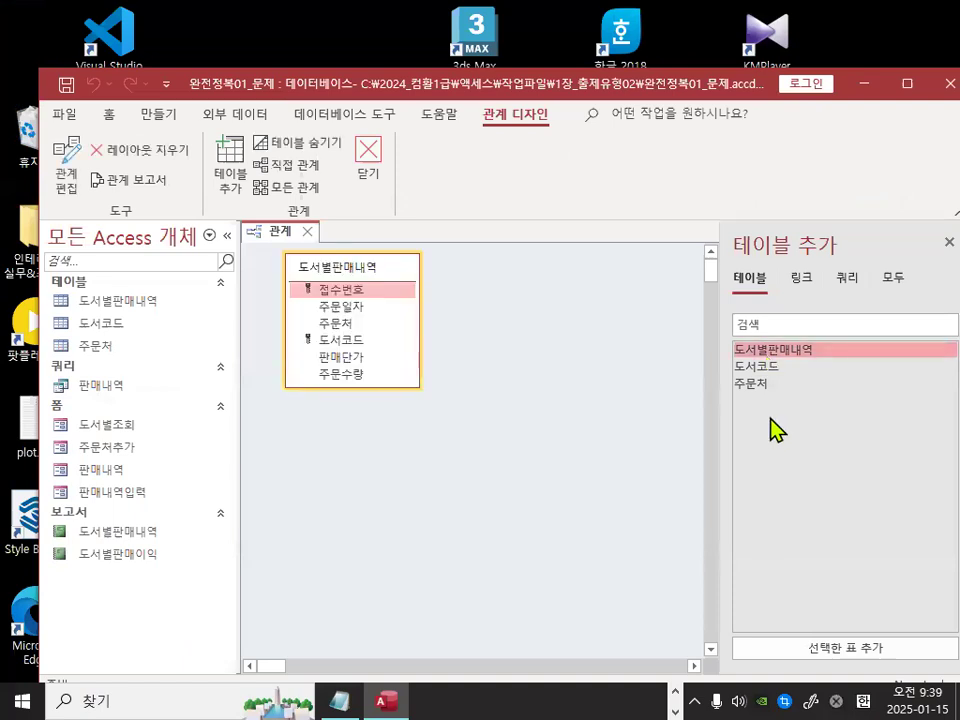
double_click(763, 368)
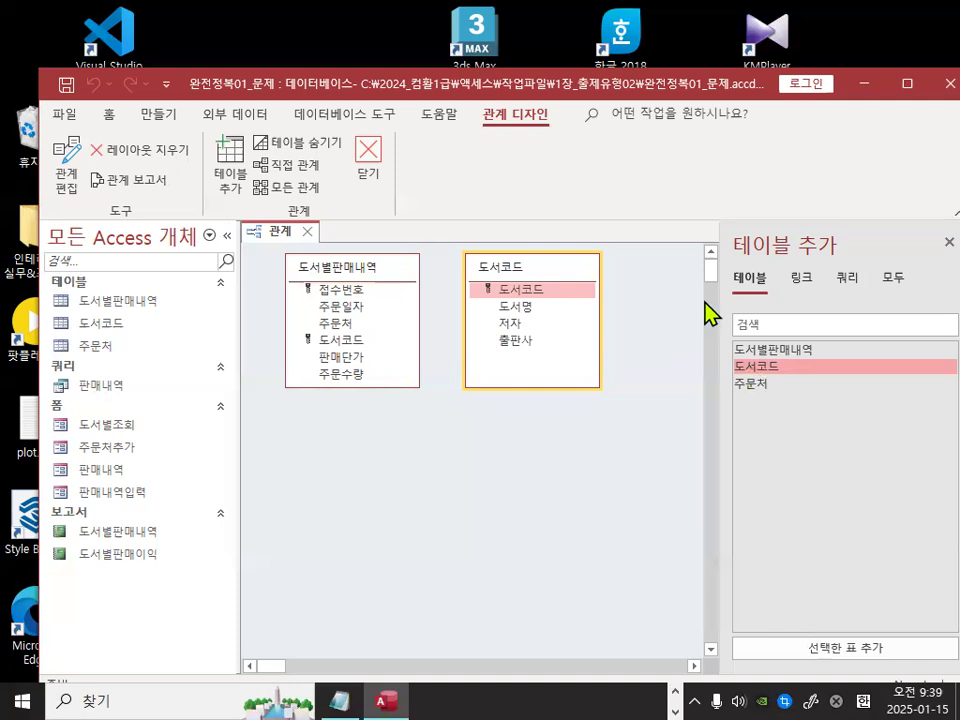
- Link the 도서별판매내역 table to the 도서코드 table through their 도서코드 fields
drag(347, 342, 510, 269)
mouse_move(457, 206)
mouse_down()
mouse_move(468, 236)
mouse_move(530, 166)
mouse_up()
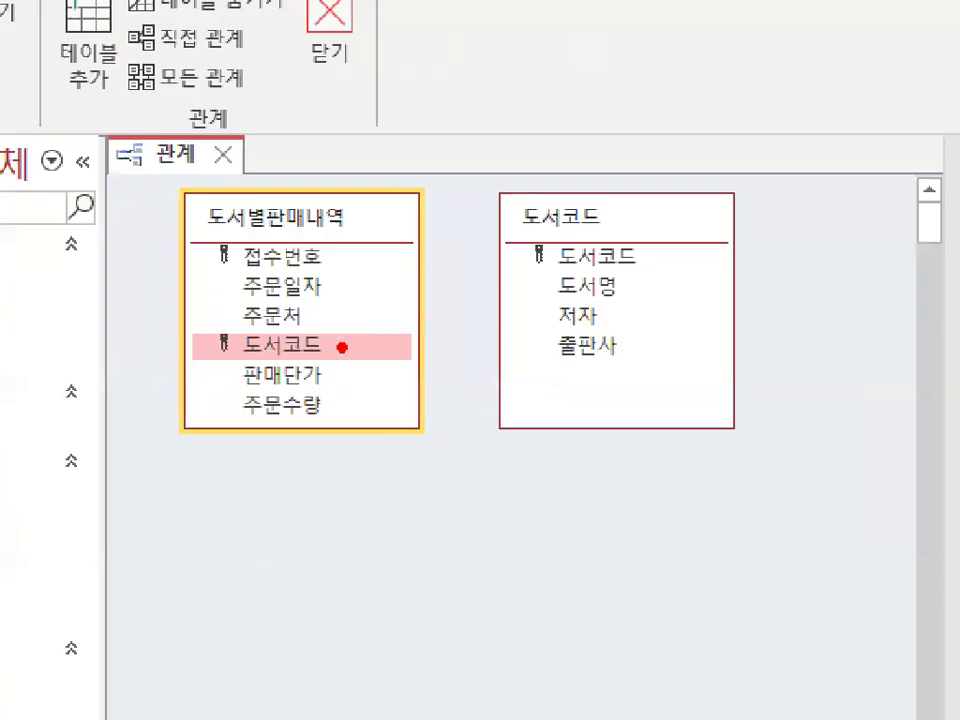
mouse_move(342, 347)
mouse_down()
mouse_move(553, 211)
mouse_move(574, 242)
mouse_move(601, 195)
mouse_up()
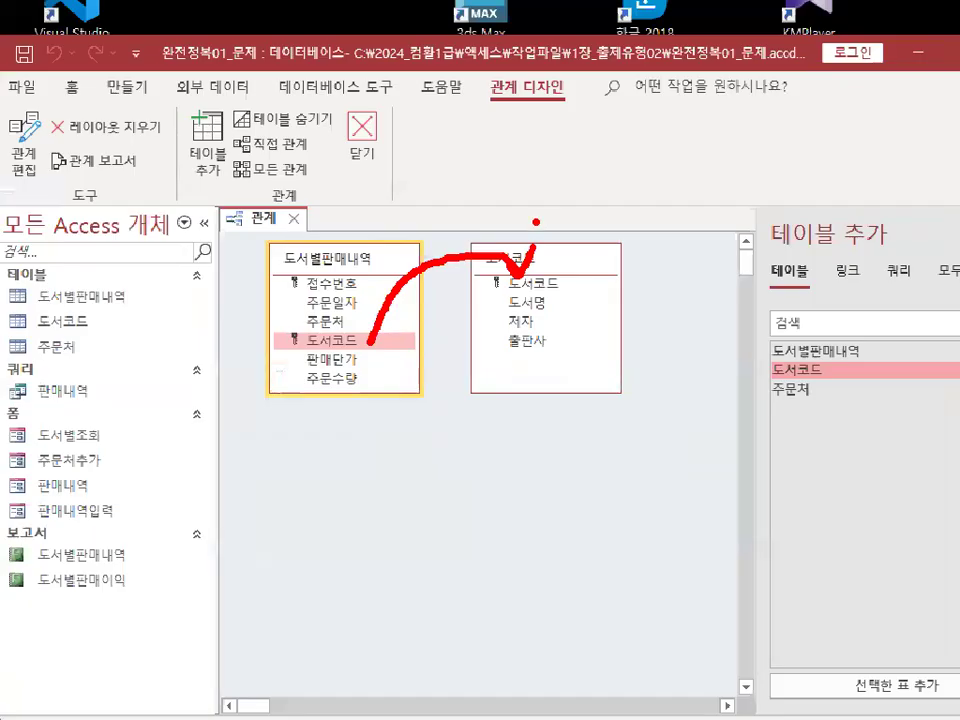
drag(382, 340, 527, 283)
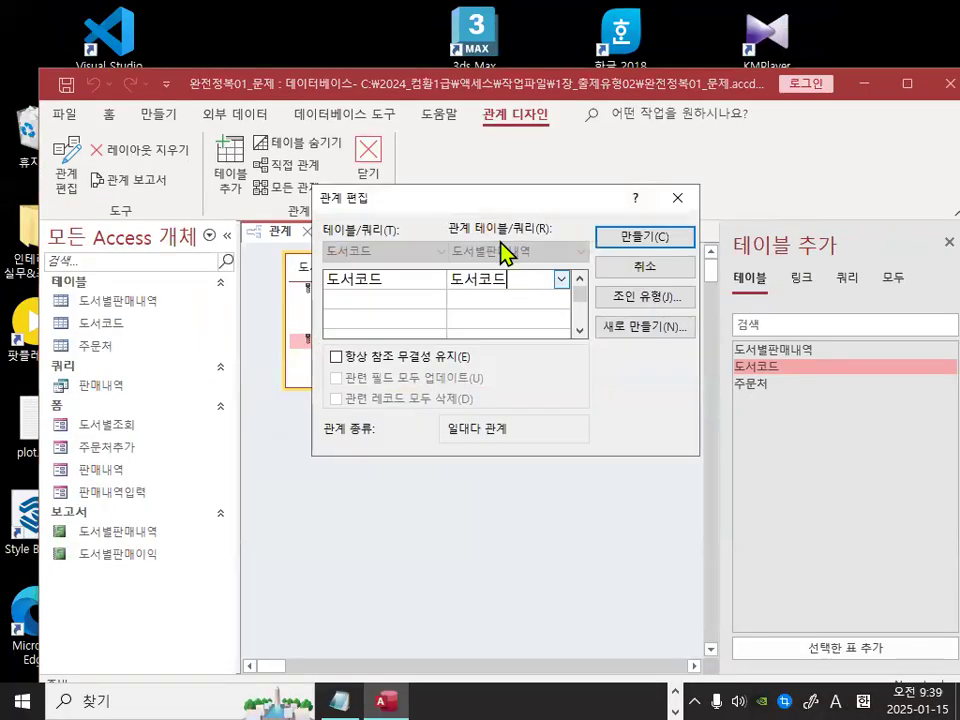
mouse_move(417, 280)
mouse_down()
mouse_move(379, 307)
mouse_move(398, 285)
mouse_up()
drag(493, 283, 502, 259)
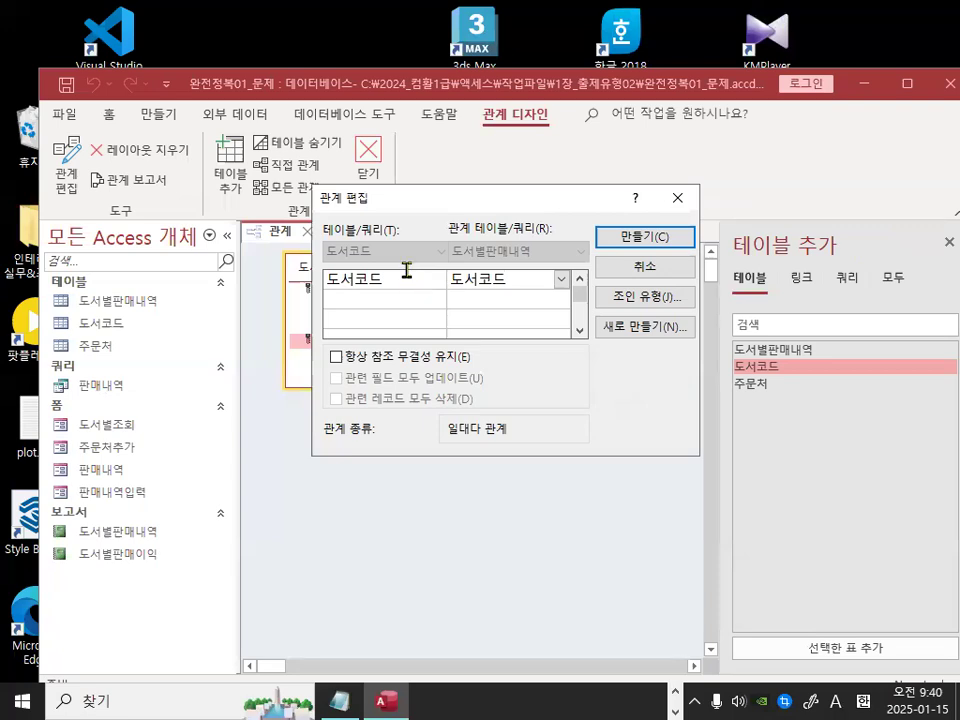
- Enforce referential integrity with cascading updates of related fields, and create the relationship
click(336, 358)
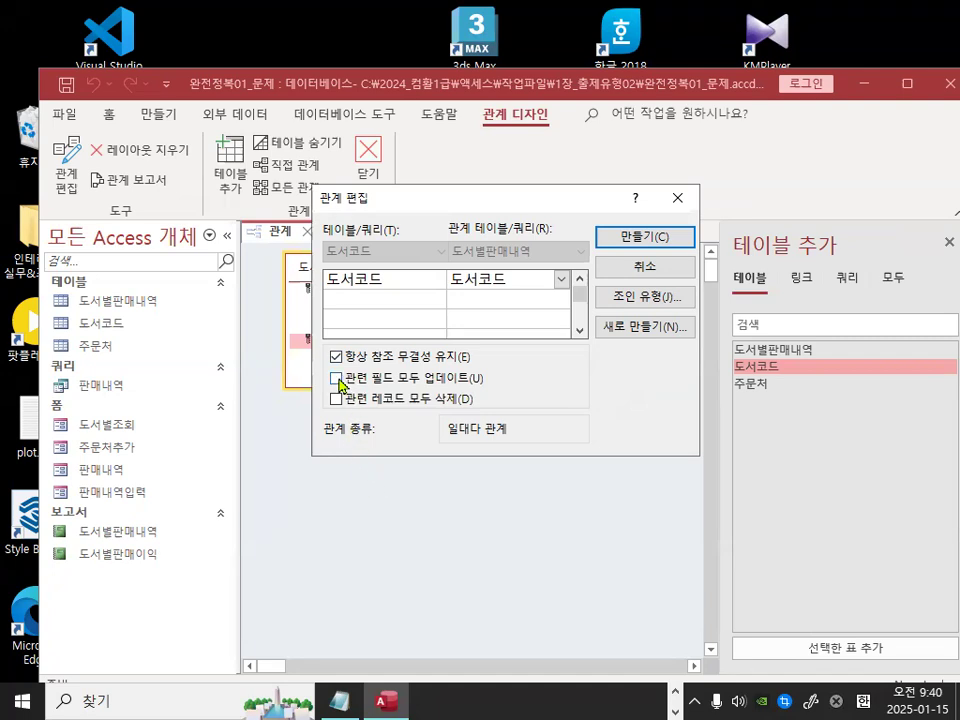
click(339, 381)
click(650, 240)
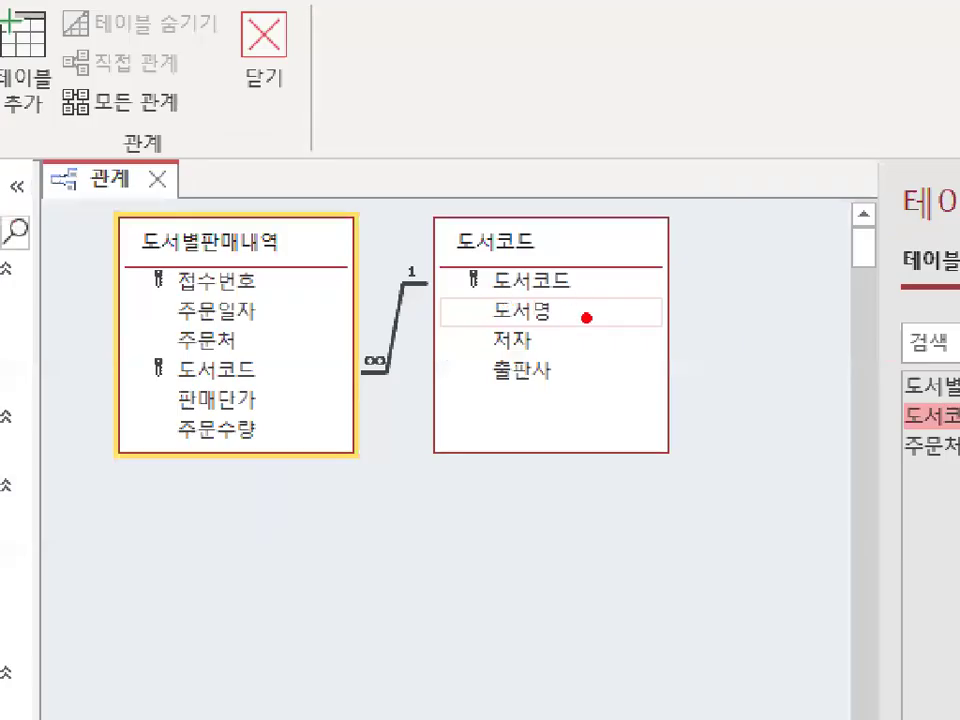
drag(505, 233, 536, 312)
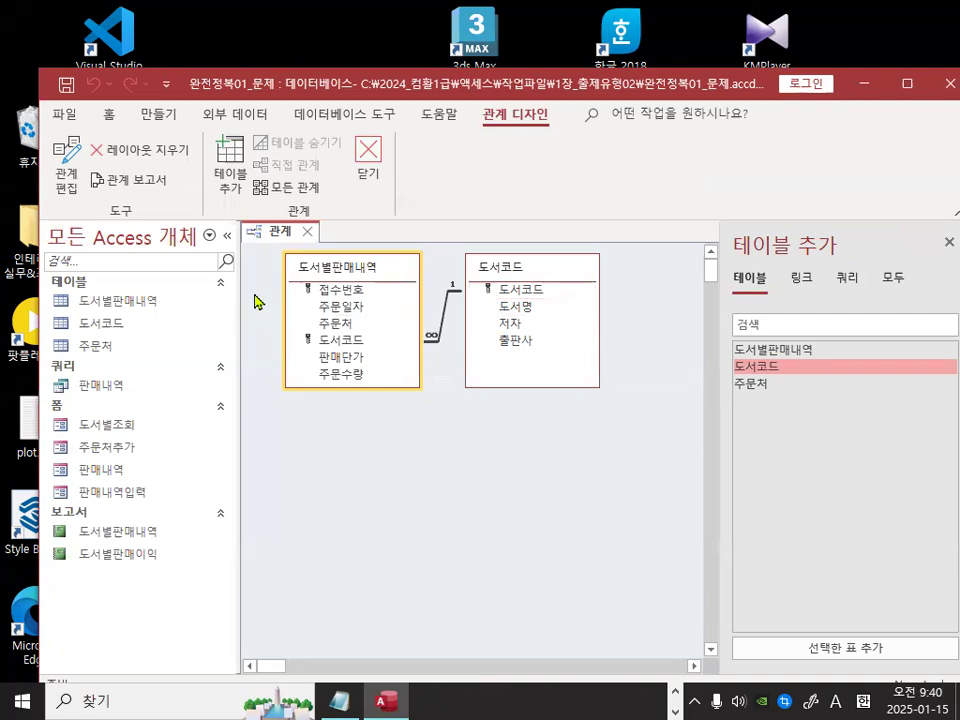
key(ctrl+2)
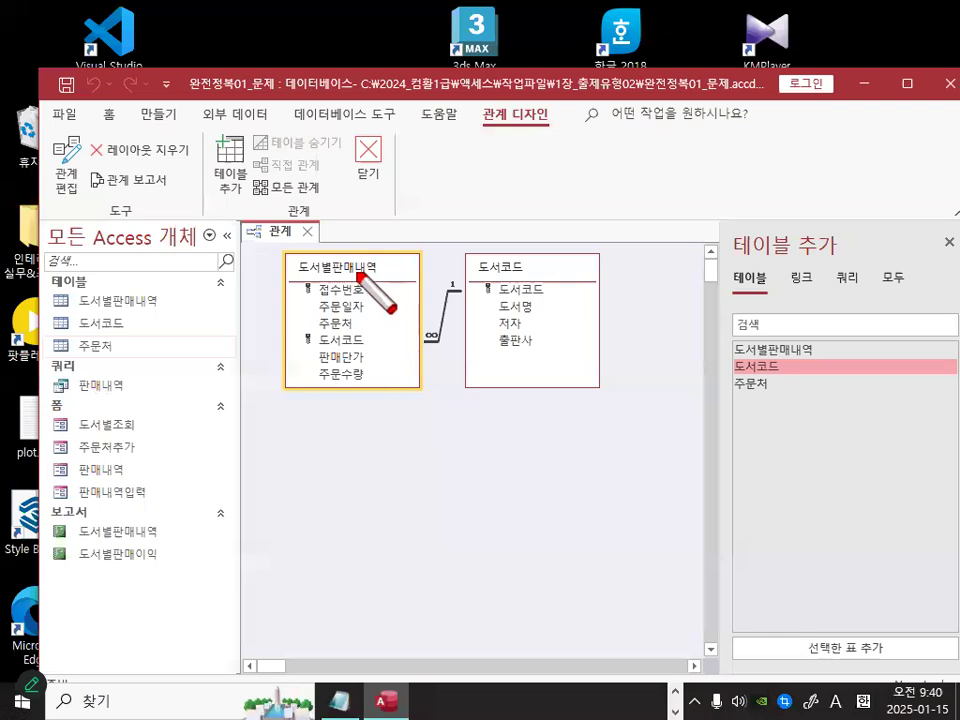
drag(341, 252, 395, 197)
drag(430, 322, 445, 346)
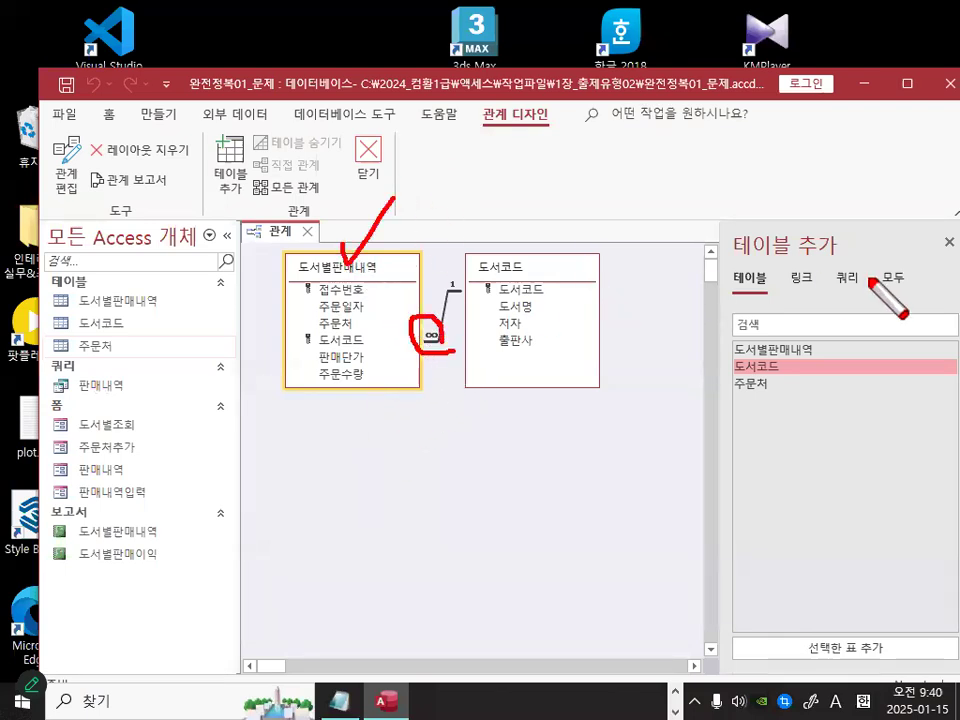
key(Escape)
- Close the list of tables to add and move the 도서코드 table farther from 도서별판매내역 in the diagram
click(949, 242)
drag(584, 271, 633, 266)
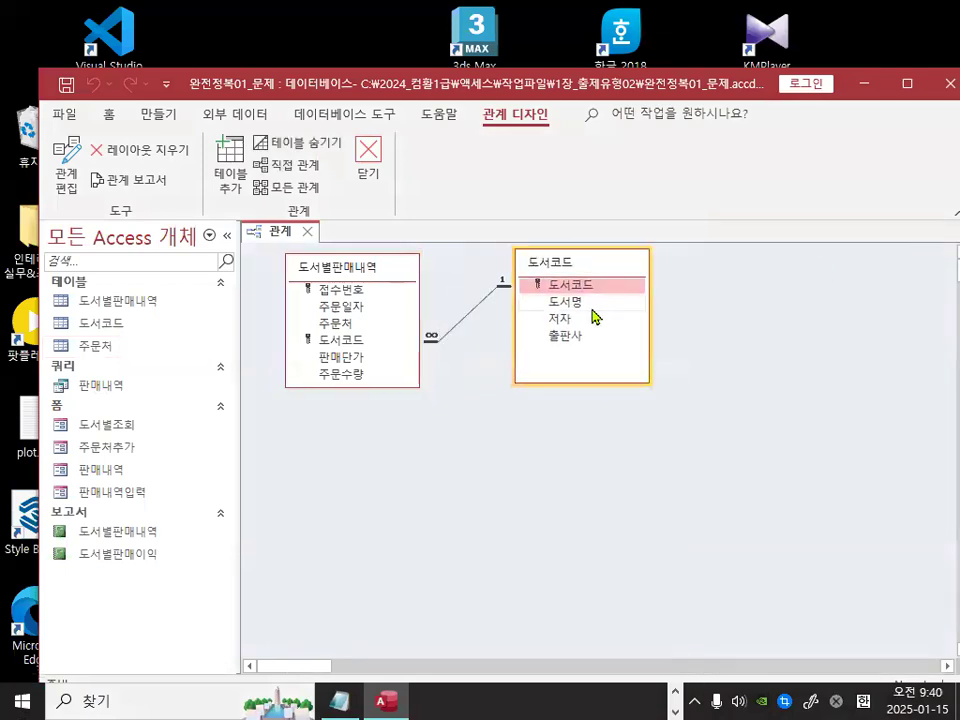
key(ctrl+2)
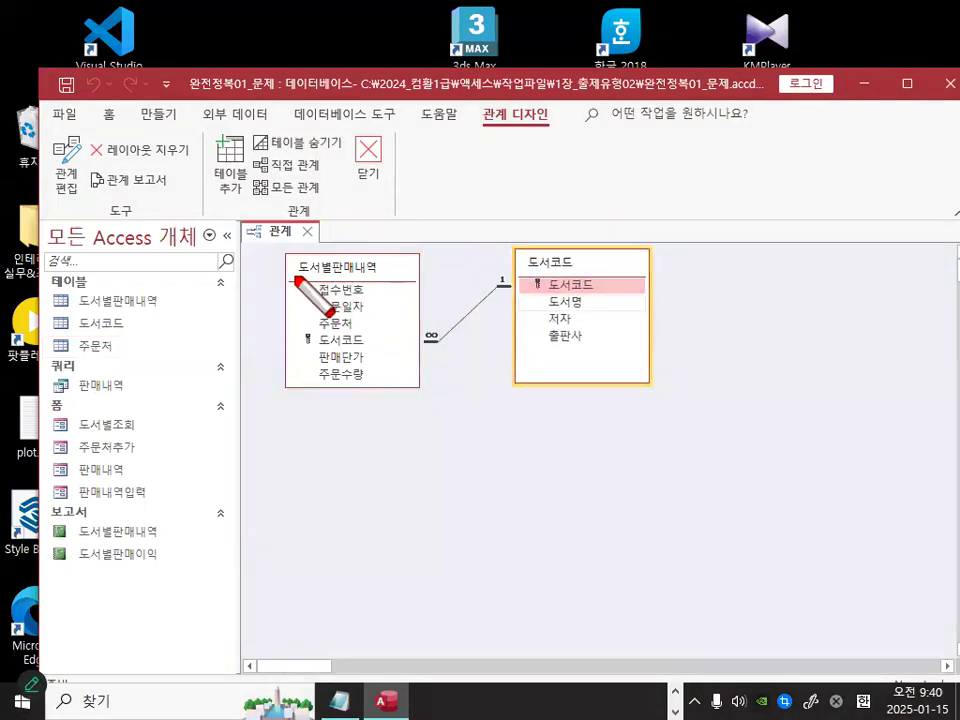
drag(297, 279, 378, 279)
drag(578, 269, 522, 269)
mouse_move(405, 477)
mouse_down()
mouse_move(409, 421)
mouse_move(447, 458)
mouse_up()
click(478, 423)
click(478, 449)
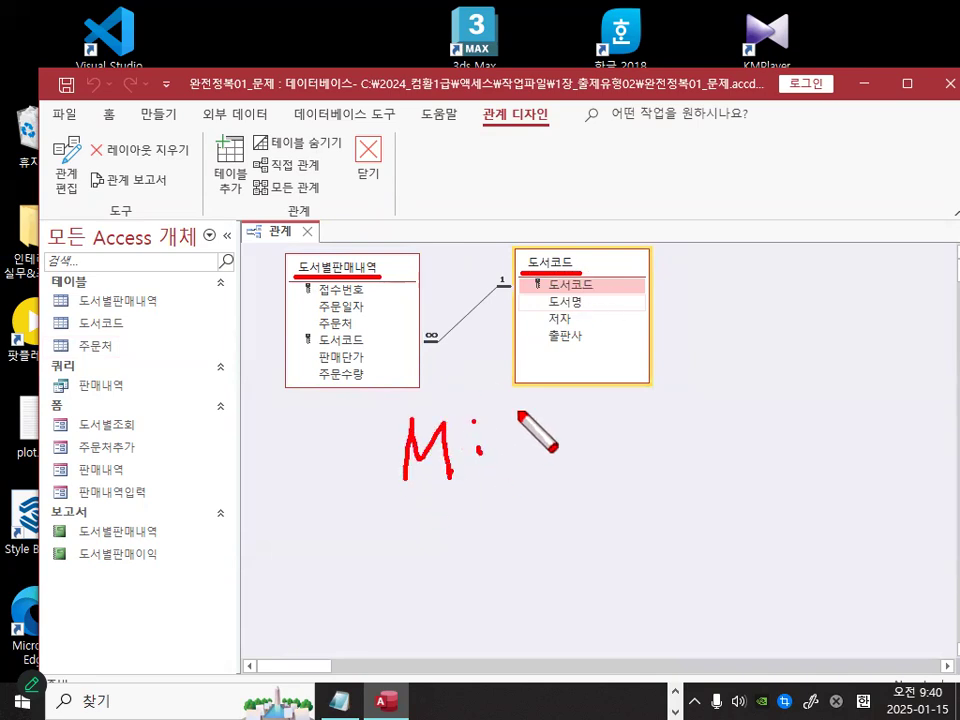
drag(518, 410, 518, 471)
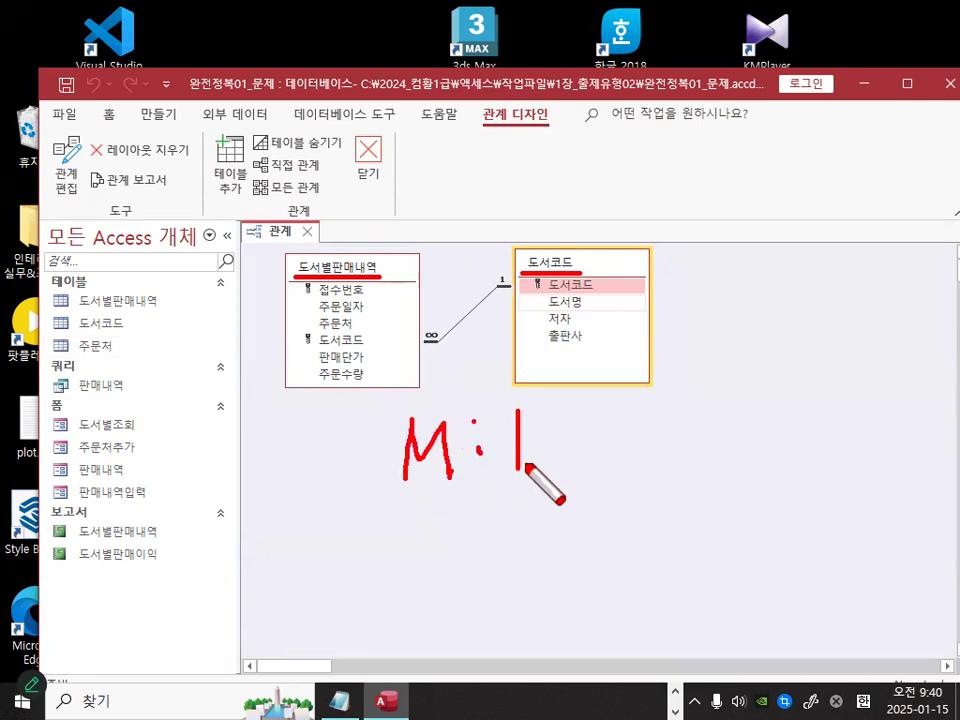
mouse_move(455, 328)
mouse_down()
mouse_move(414, 352)
mouse_move(456, 349)
mouse_up()
drag(520, 262, 538, 286)
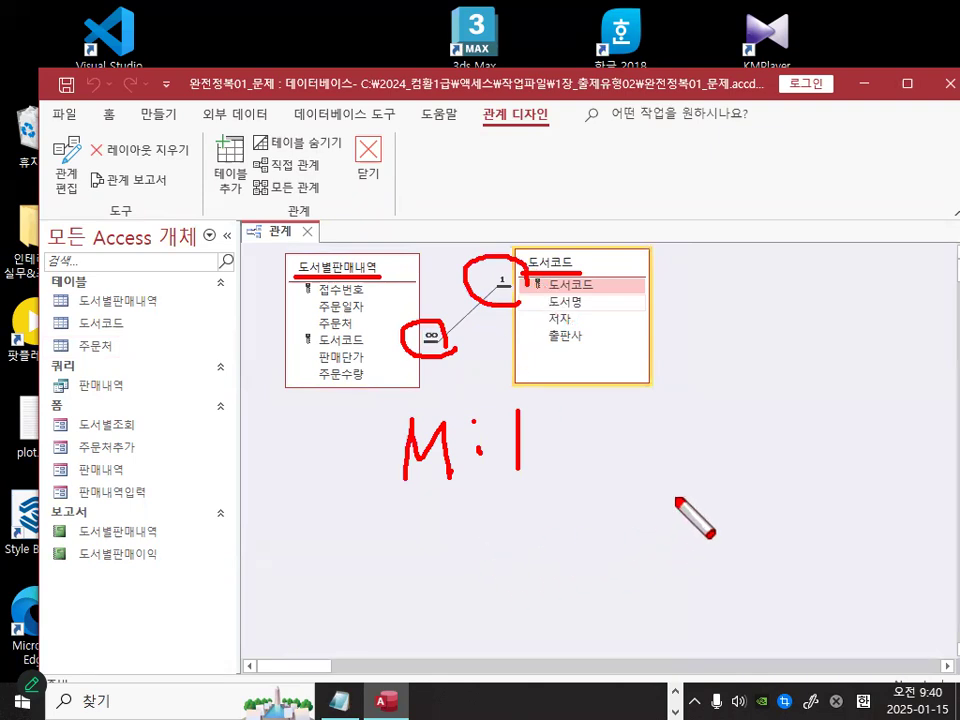
mouse_move(669, 404)
mouse_down()
mouse_move(688, 455)
mouse_move(735, 465)
mouse_move(752, 423)
mouse_up()
click(770, 428)
click(770, 456)
drag(820, 398, 818, 476)
drag(897, 368, 855, 465)
drag(858, 393, 898, 473)
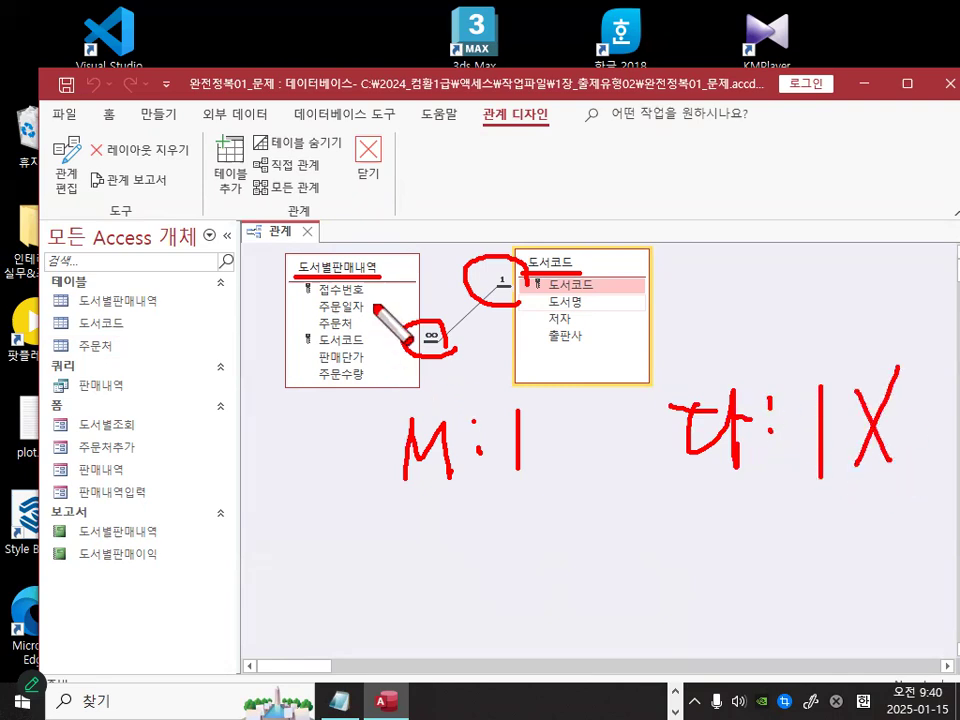
mouse_move(462, 477)
mouse_down()
mouse_move(448, 490)
mouse_move(429, 401)
mouse_move(439, 497)
mouse_up()
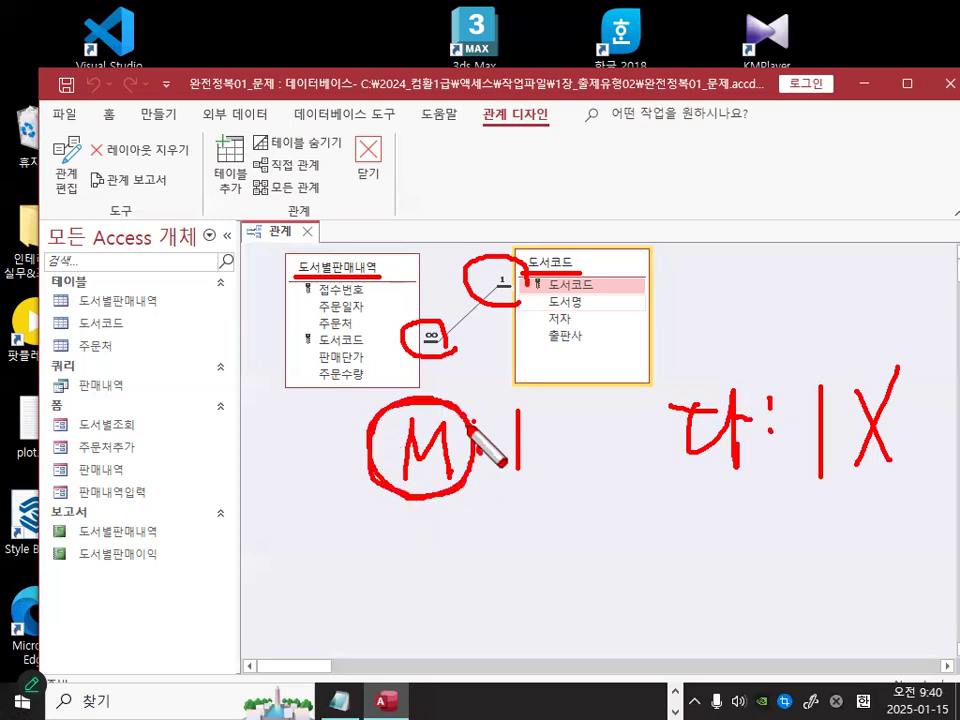
key(Escape)
- Switch to the Notepad lesson notes and place the cursor on the empty line below the dashed separator
click(340, 701)
scroll(288, 540, down, 1)
click(314, 490)
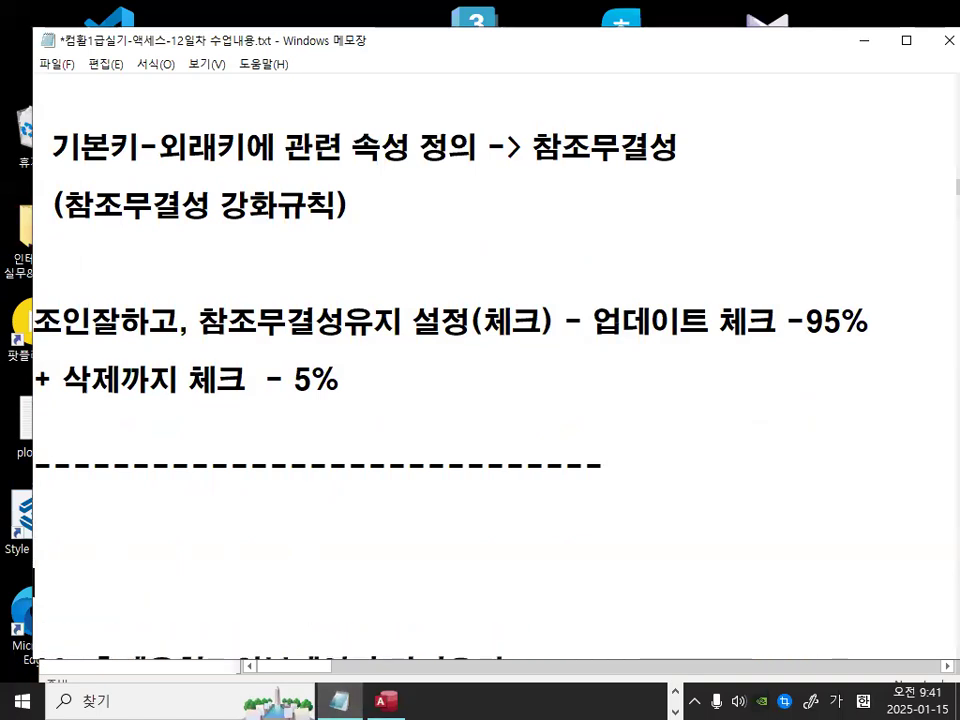
scroll(314, 490, down, 1)
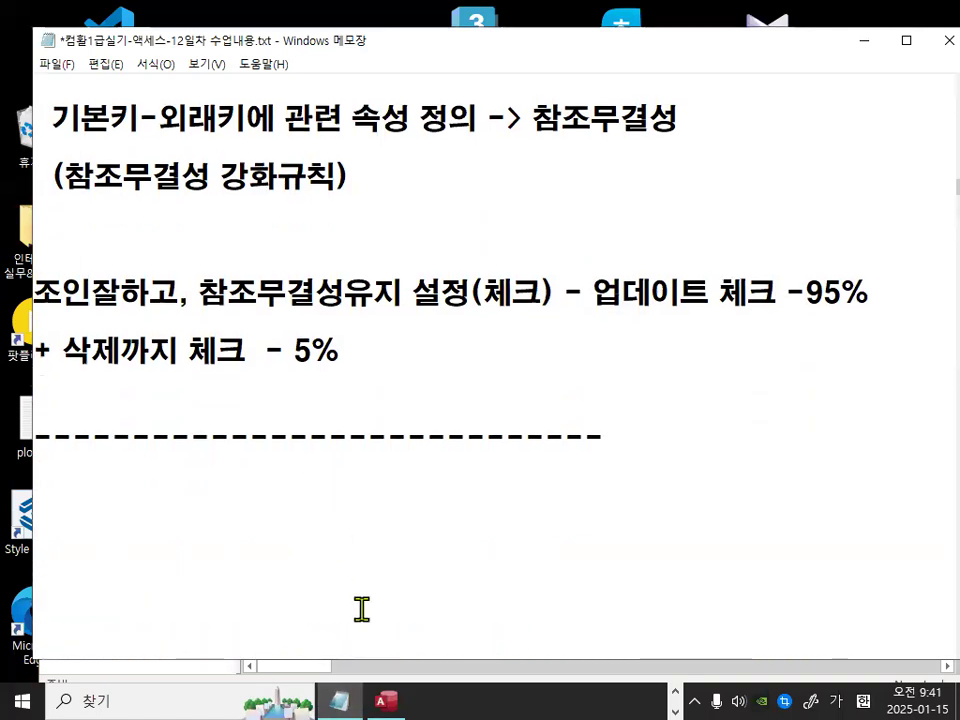
- Switch back to Access, save the relationships layout and close the relationships window
click(390, 697)
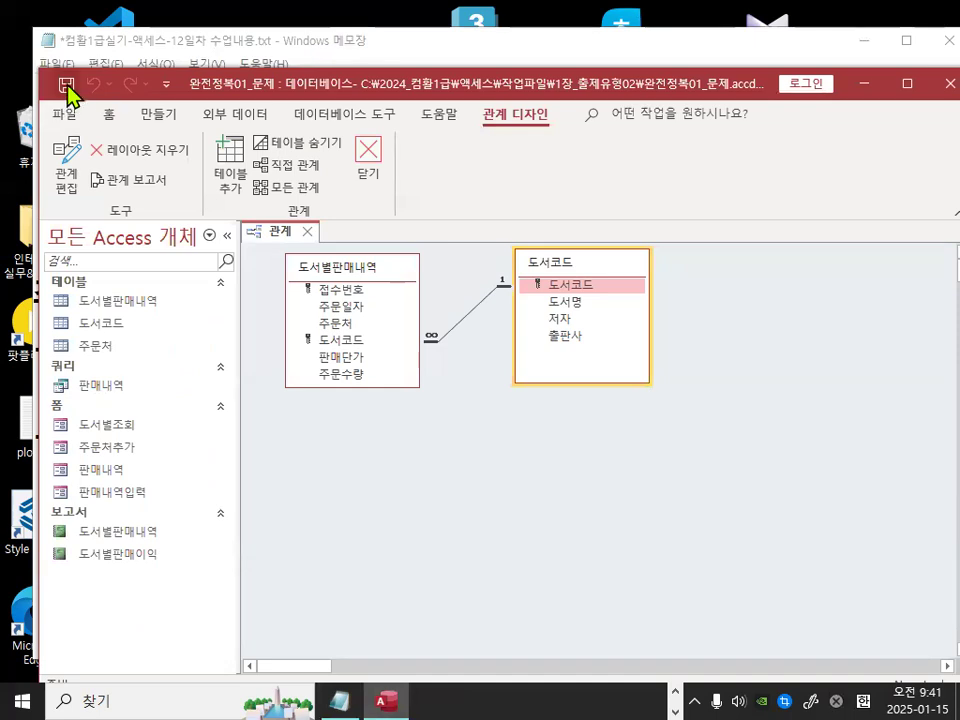
click(372, 162)
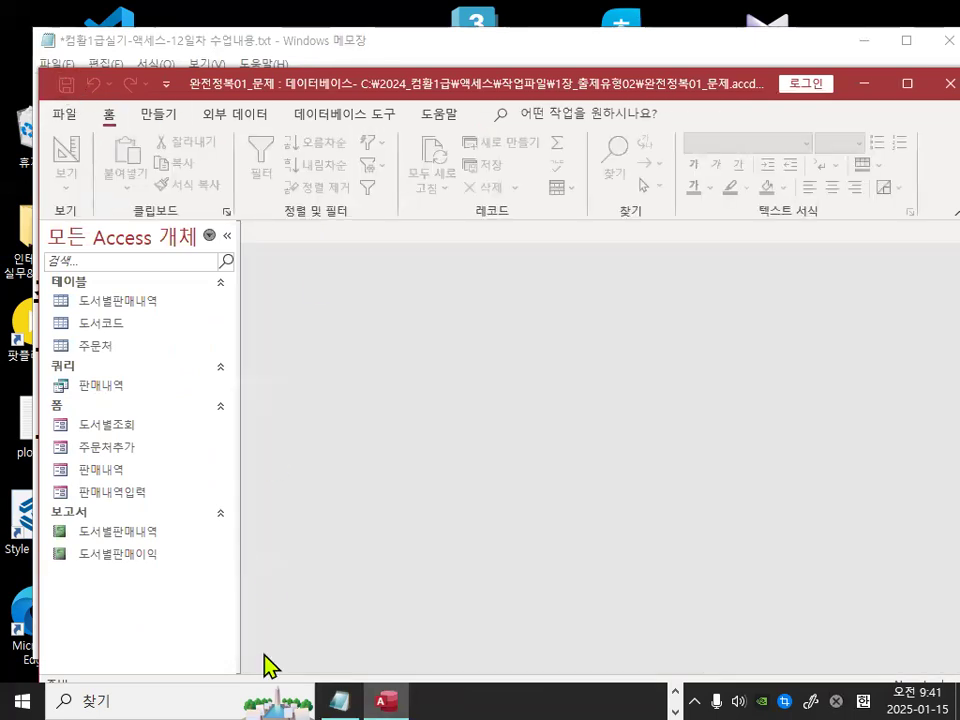
- Switch to the Notepad lesson notes and insert blank lines below the dashed separator, returning the cursor to the first ones
click(341, 698)
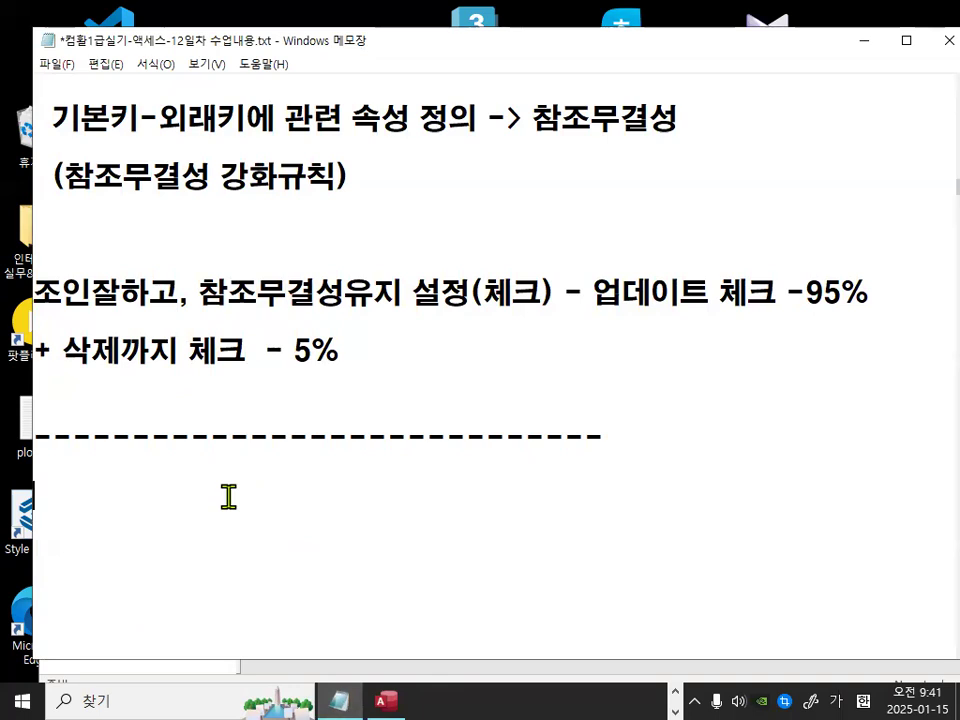
key(Return)
key(Return)
key(Return)
key(Return)
key(Up)
key(Up)
key(Up)
key(Up)
key(Up)
key(Up)
key(Up)
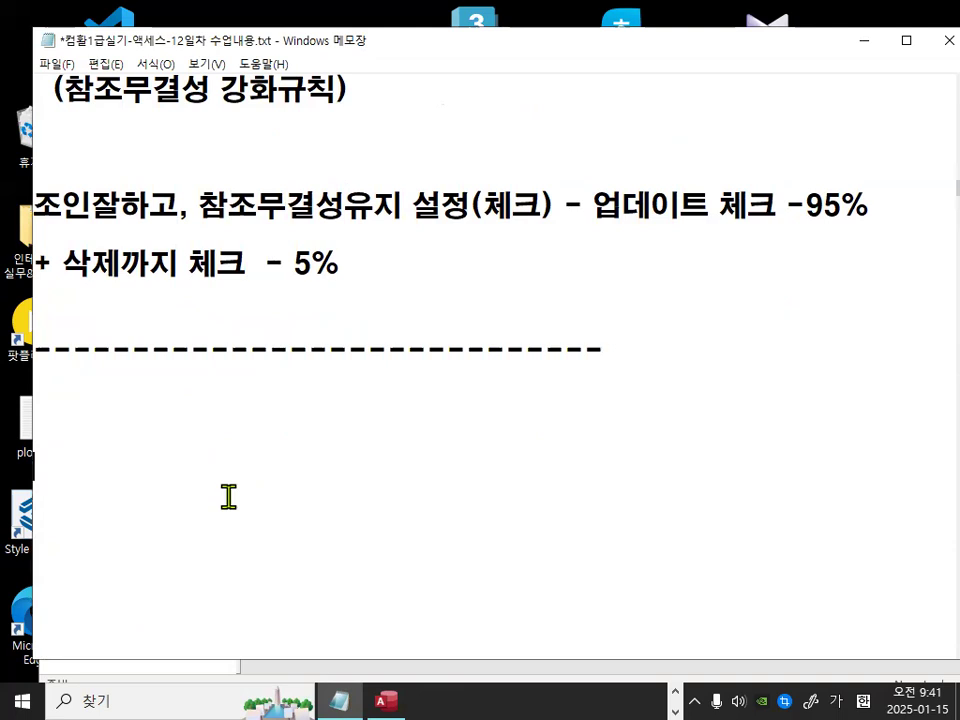
- Write the line "A 테이블 - B 테이블" directly under the dashed separator
key(Hangul)
text(a)
key(BackSpace)
key(Hangul)
key(Hangul)
text(A CP)
key(BackSpace)
key(BackSpace)
text(CP)
key(BackSpace)
key(BackSpace)
key(Hangul)
text(테이블  -)
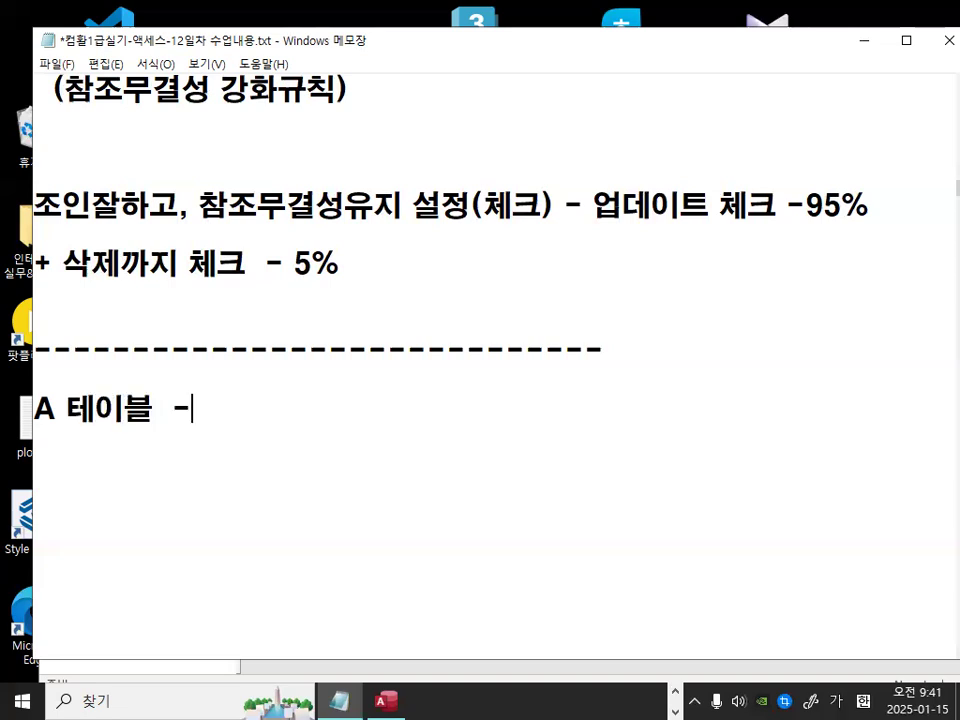
key(Hangul)
text(B)
key(Hangul)
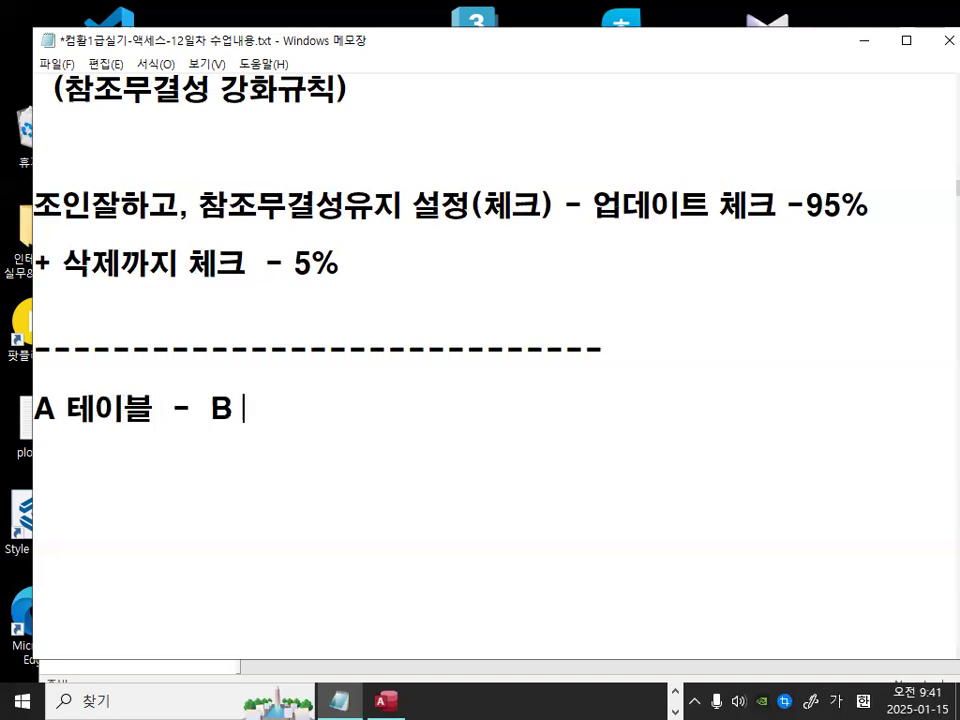
text(테이블)
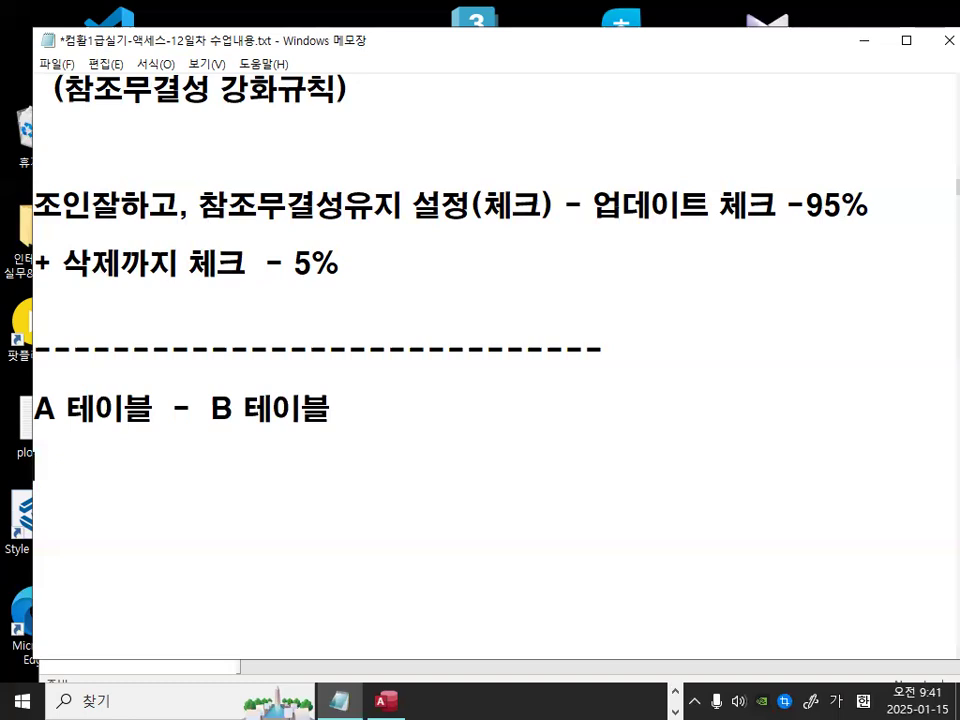
- Write 사원번호 under A 테이블 and again under B 테이블, adjusting the spaces between them so they align
text(사원번호)
text(      사원버)
text(ㄴ호)
key(Left)
key(Left)
key(Left)
key(Left)
key(Left)
key(Left)
key(Left)
key(Left)
key(Left)
key(Left)
key(Delete)
key(Delete)
mouse_move(104, 479)
mouse_down()
mouse_move(274, 519)
mouse_move(287, 497)
mouse_up()
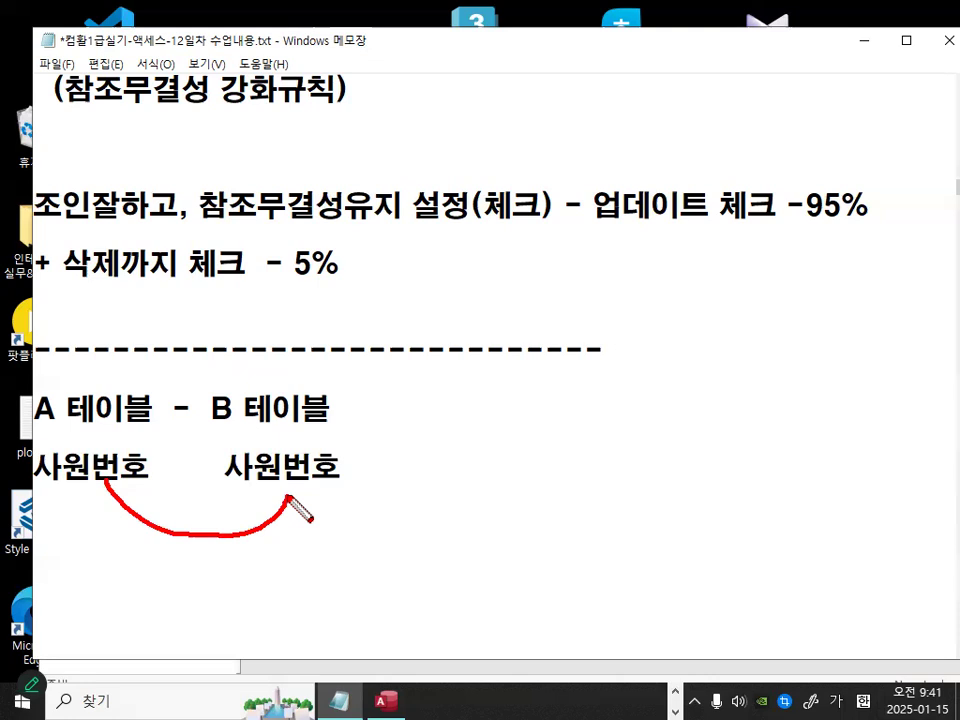
key(Escape)
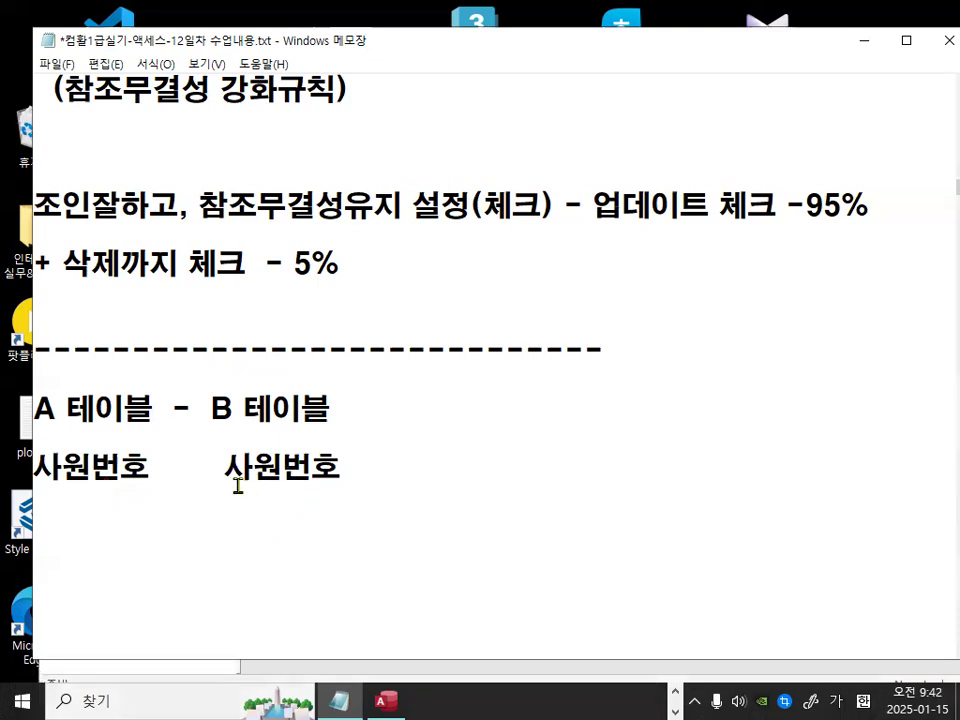
key(ctrl+2)
key(Escape)
- Add a line of dots under each of the two 사원번호 entries
click(72, 519)
text(.....               ......)
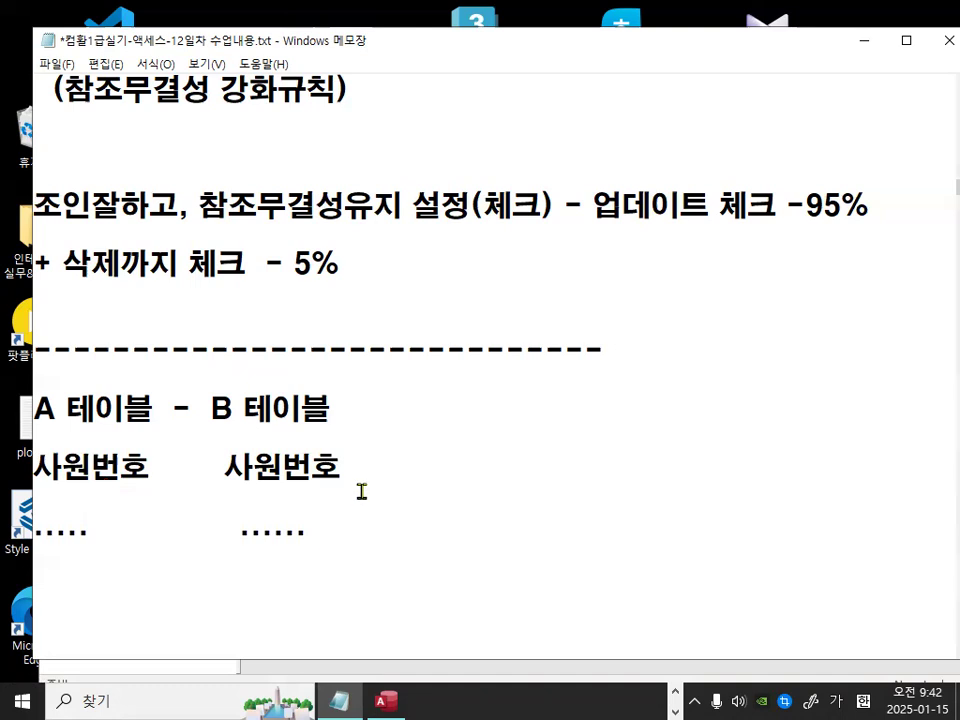
mouse_move(62, 392)
mouse_down()
mouse_move(30, 418)
mouse_move(72, 420)
mouse_up()
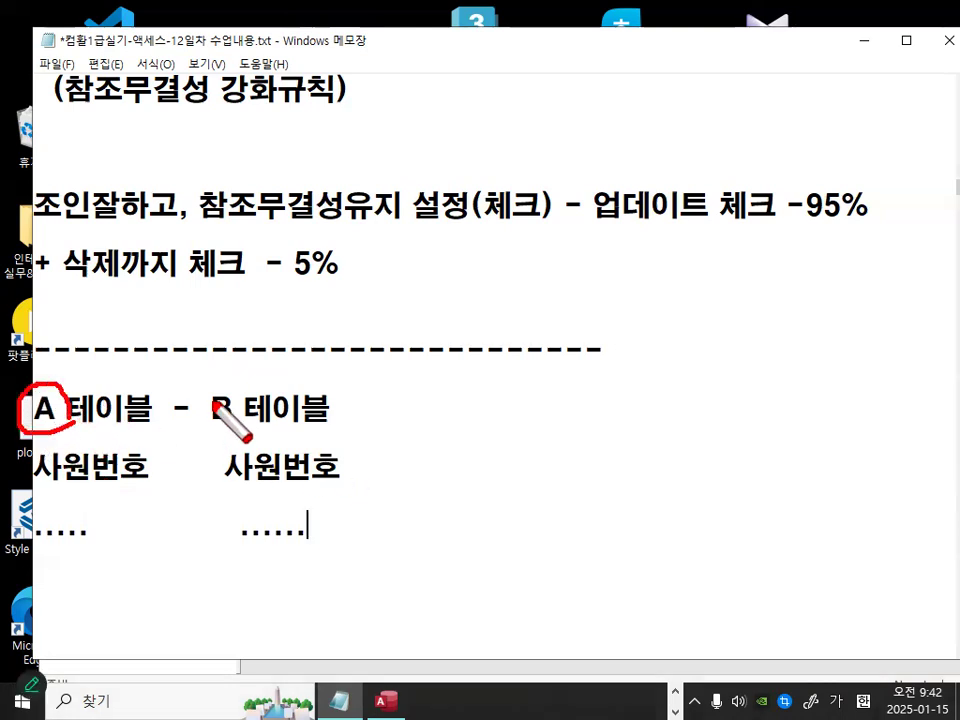
mouse_move(208, 418)
mouse_down()
mouse_move(231, 377)
mouse_move(250, 420)
mouse_up()
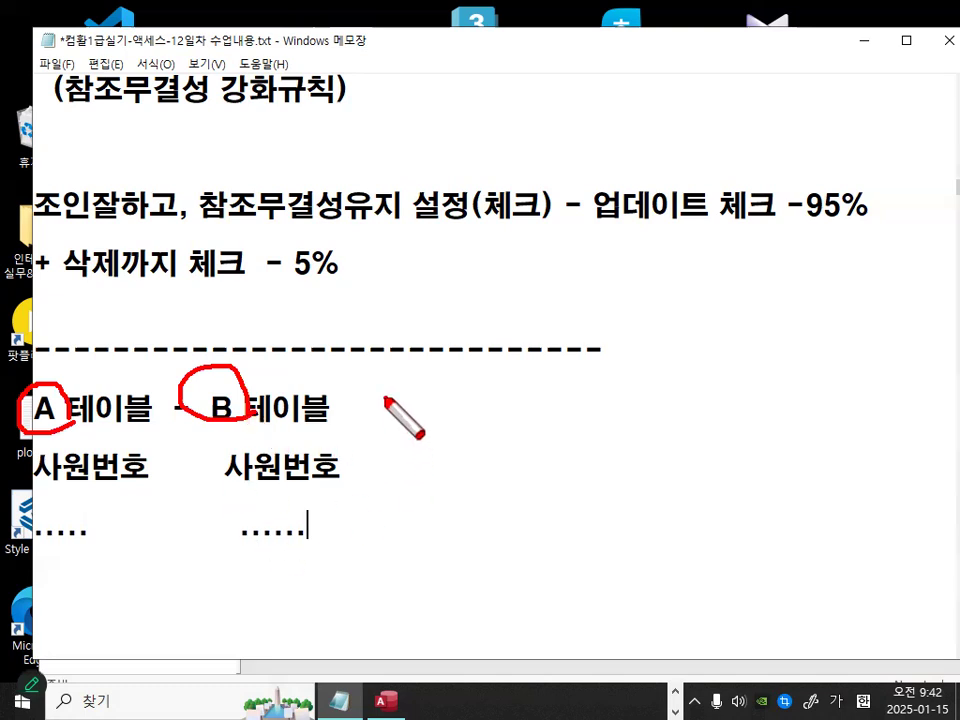
key(ctrl+shift+p)
mouse_move(103, 488)
mouse_down()
mouse_move(133, 549)
mouse_move(190, 574)
mouse_move(275, 555)
mouse_move(314, 490)
mouse_move(340, 525)
mouse_up()
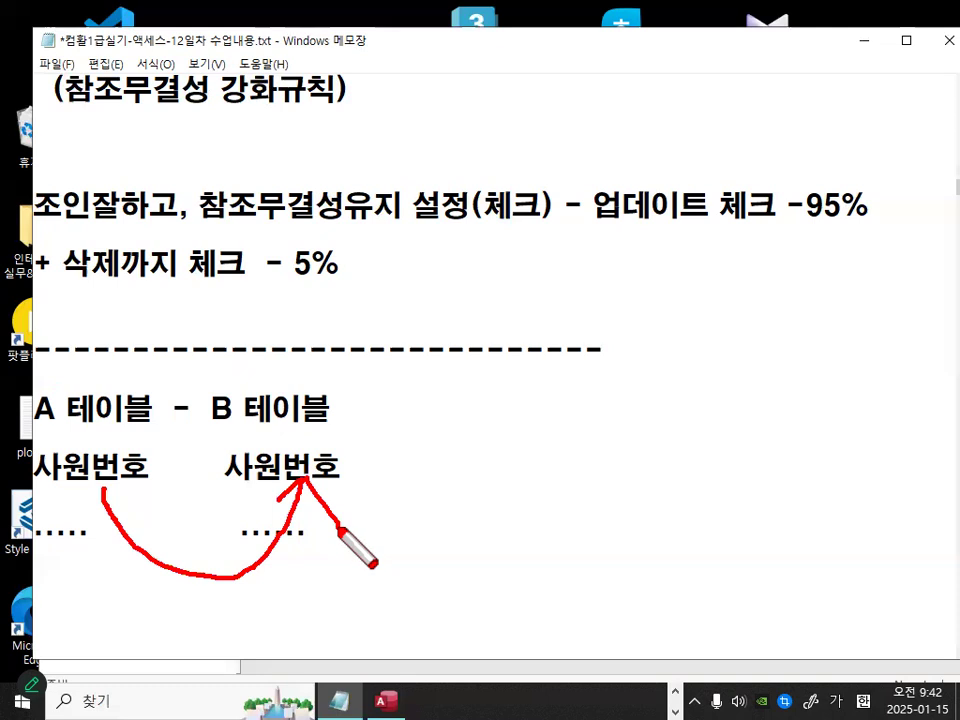
key(ctrl+shift+p)
- Append "..... 테이블간이 관계는 M:1" after the second 사원번호 on the same line
click(405, 467)
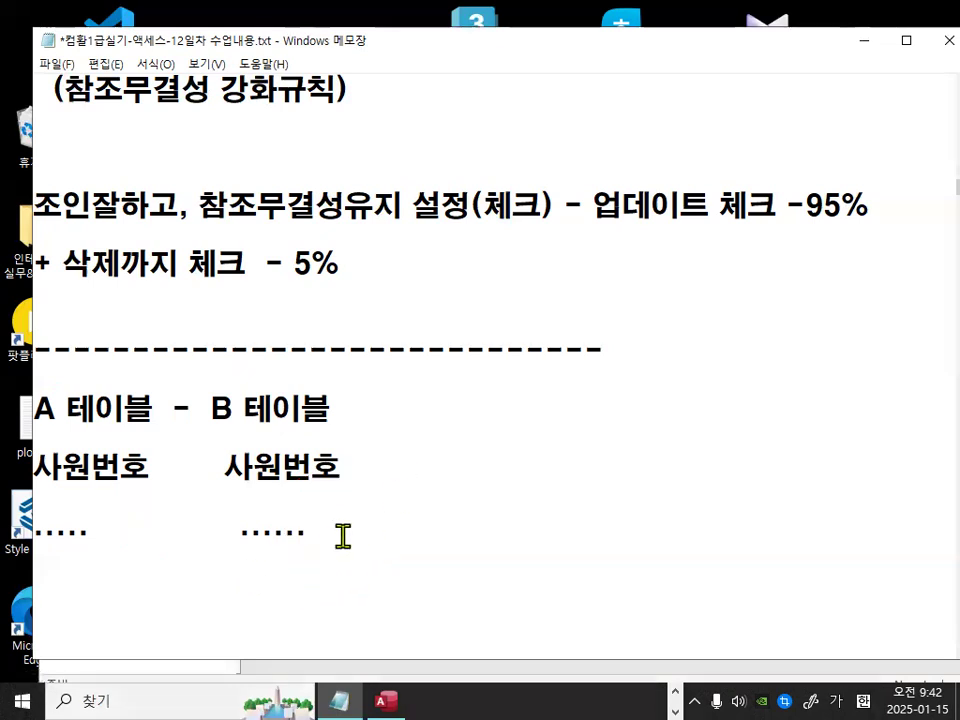
text(.....)
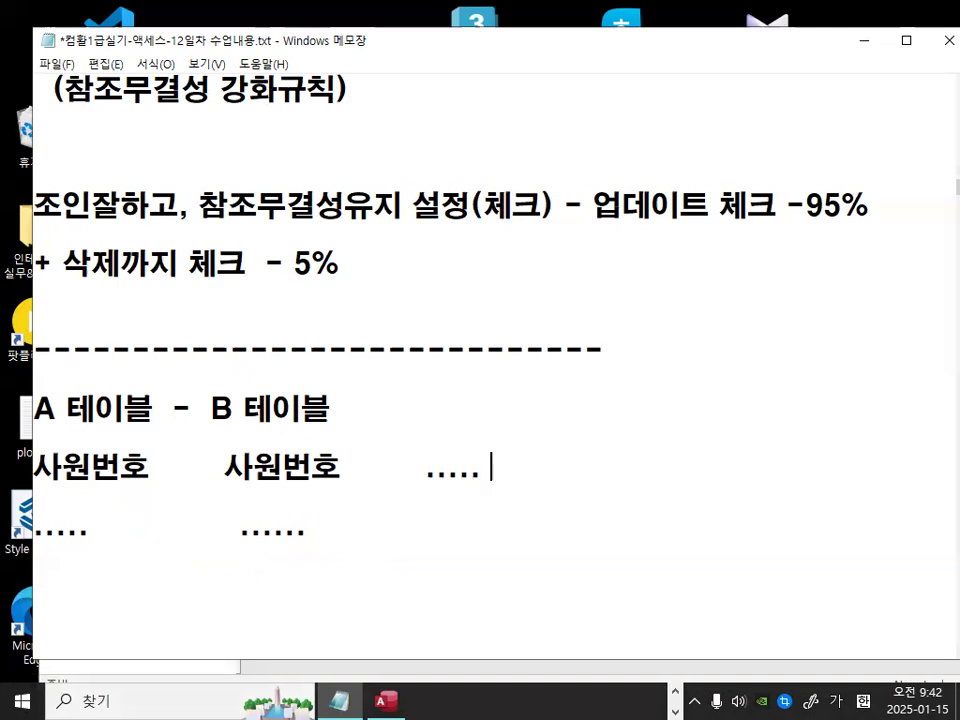
text( 테이블간이 관계)
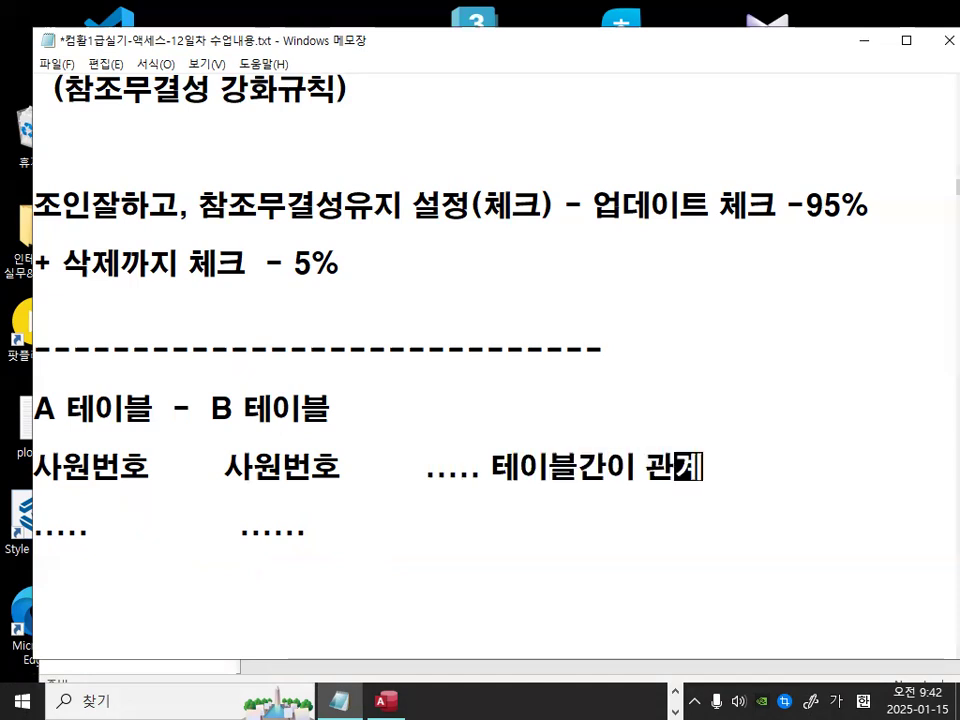
text(는 )
text(ㅡ)
key(BackSpace)
key(Hangul)
text(m)
key(BackSpace)
text(M:1)
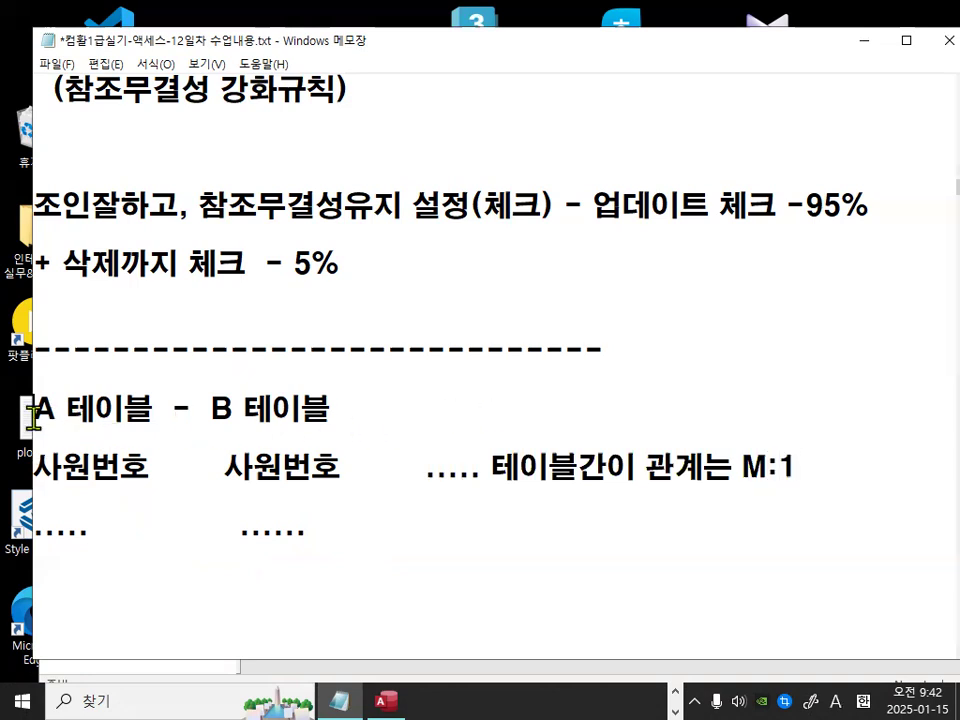
- Write "1에 해당하는 테이블이 기본테이블" below the dotted lines under the A and B table example
drag(34, 413, 143, 413)
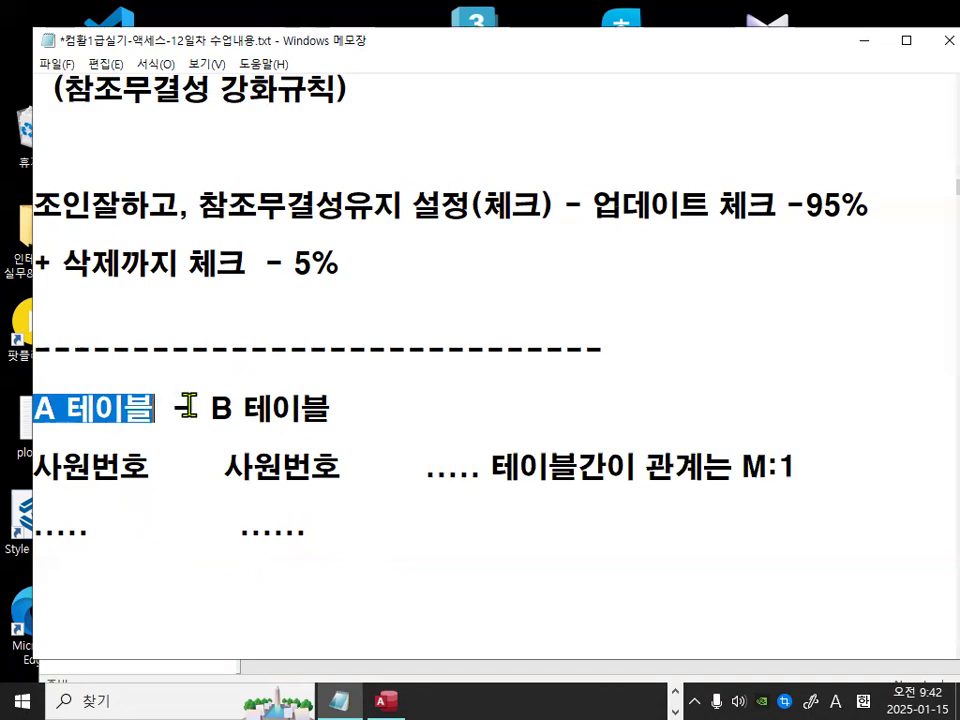
drag(202, 408, 415, 404)
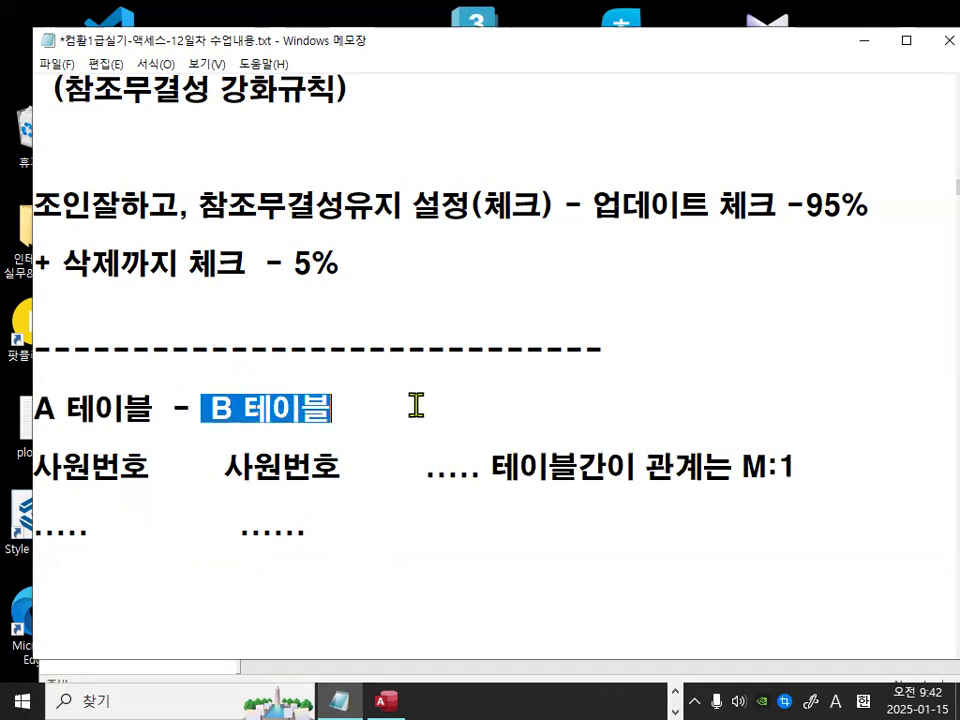
click(320, 600)
text(1D)
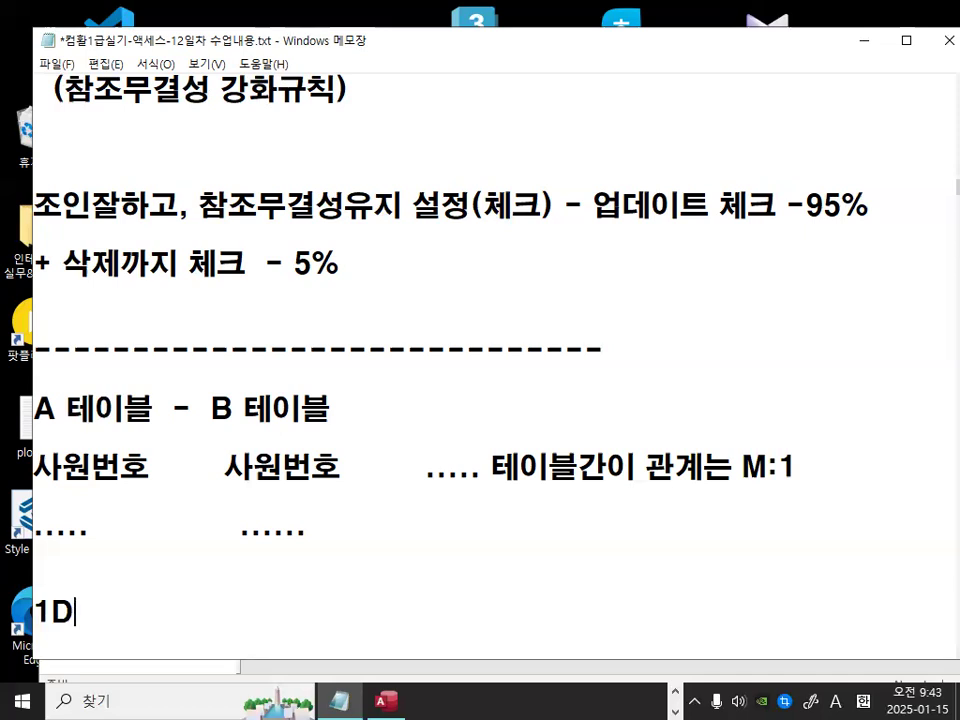
key(BackSpace)
key(Hangul)
text(에 )
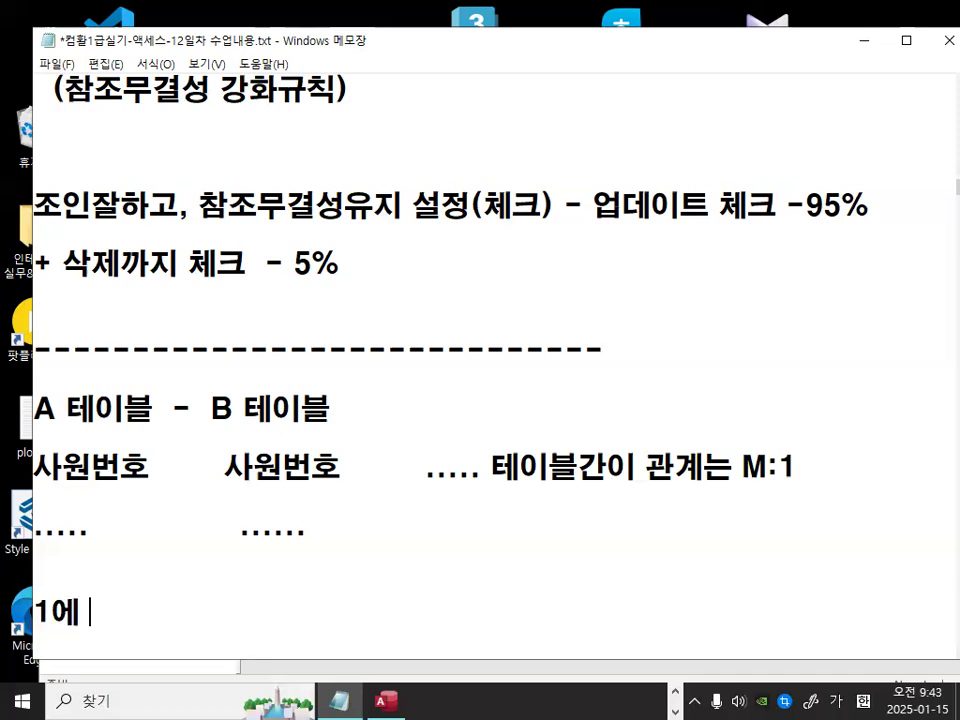
text(해당하는 )
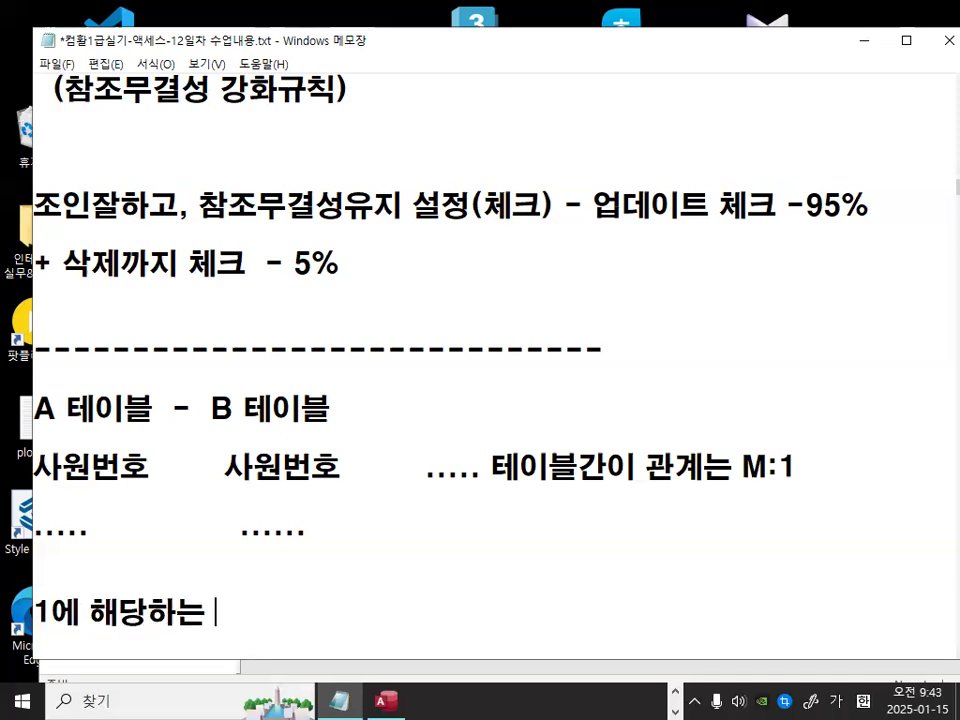
text(텡이블이 )
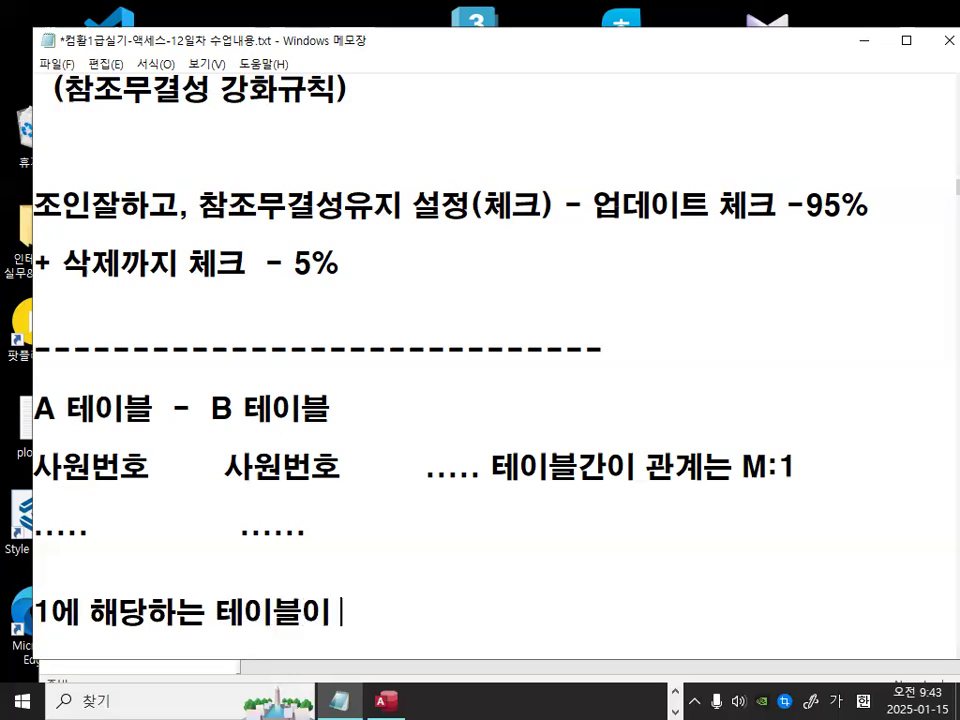
text(기본테이블)
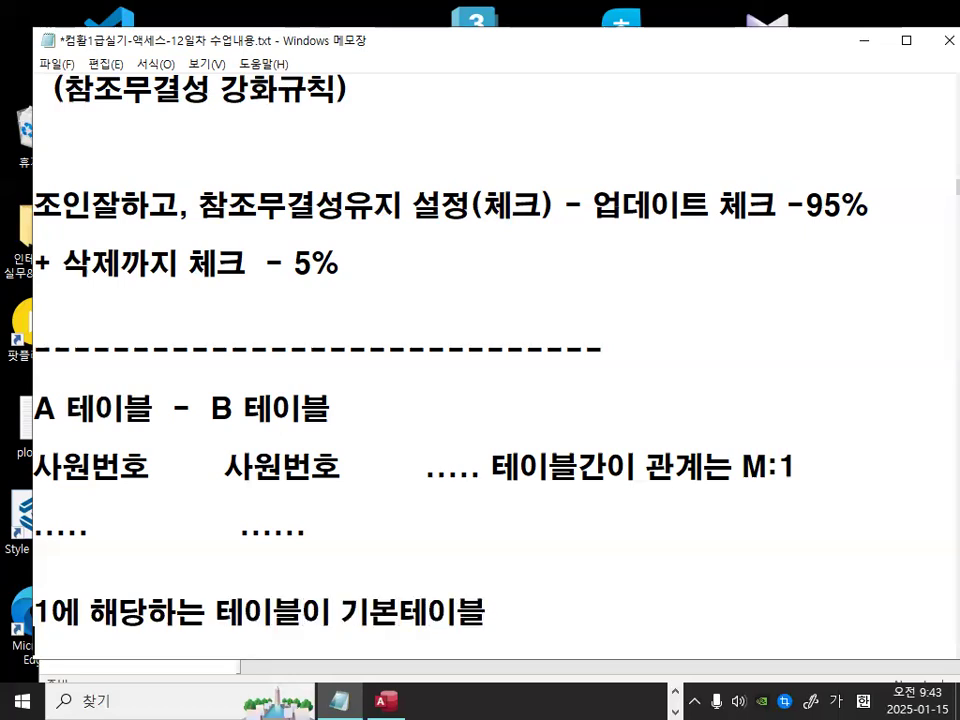
- Mark B 테이블, its 사원번호 and the 1 in M:1 with a red pen, and clear the marks
scroll(490, 360, down, 1)
key(ctrl+shift+1)
drag(213, 248, 322, 248)
mouse_move(262, 283)
mouse_down()
mouse_move(236, 310)
mouse_move(259, 311)
mouse_up()
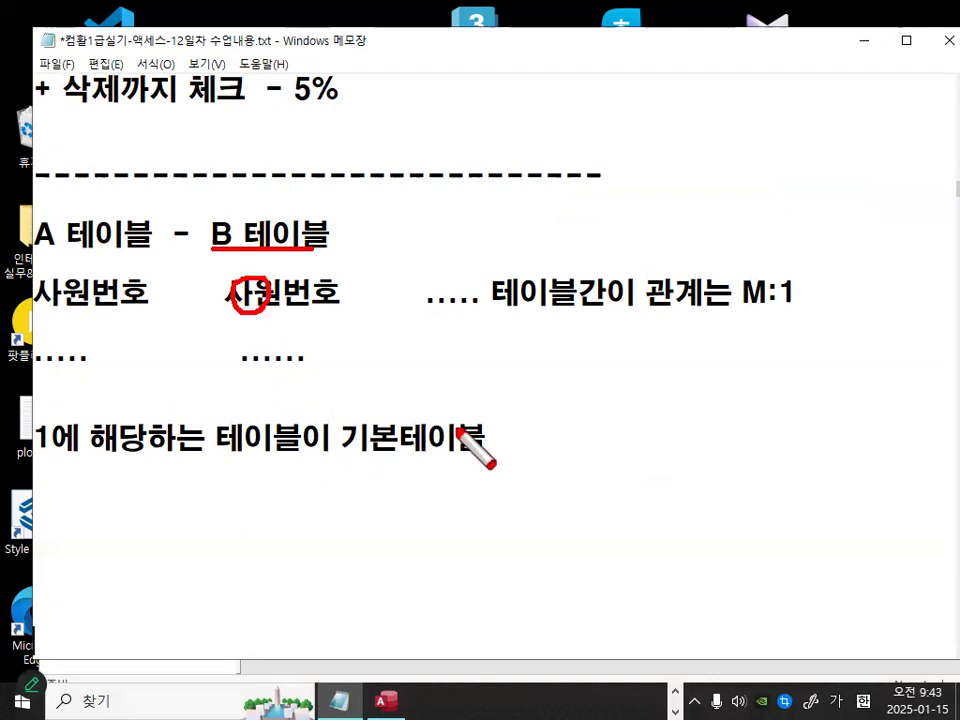
mouse_move(822, 302)
mouse_down()
mouse_move(793, 317)
mouse_move(812, 268)
mouse_move(823, 314)
mouse_up()
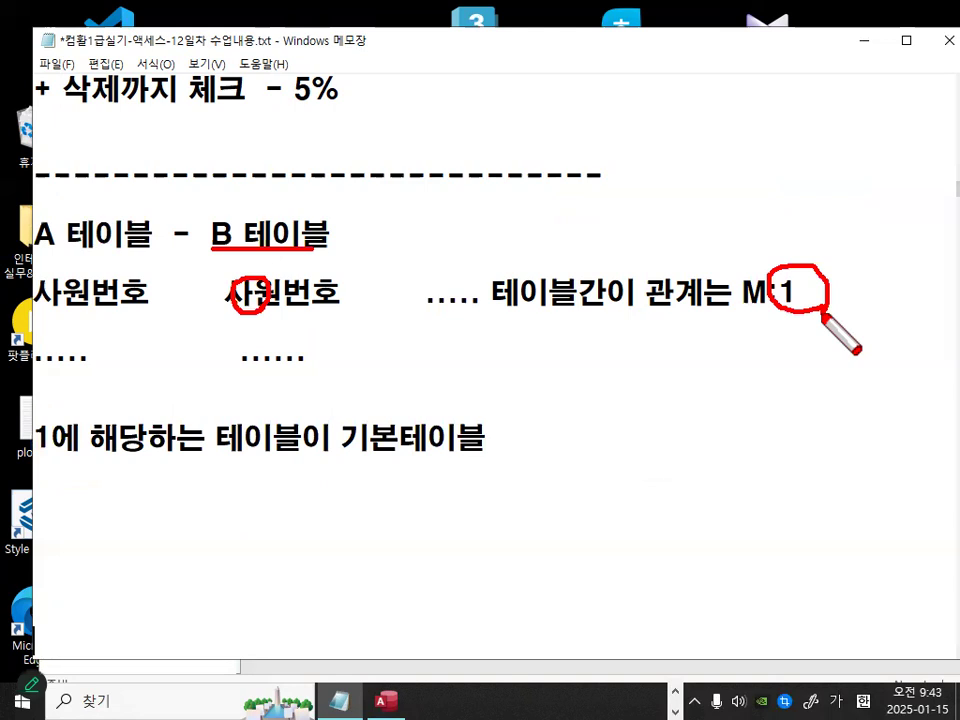
key(Escape)
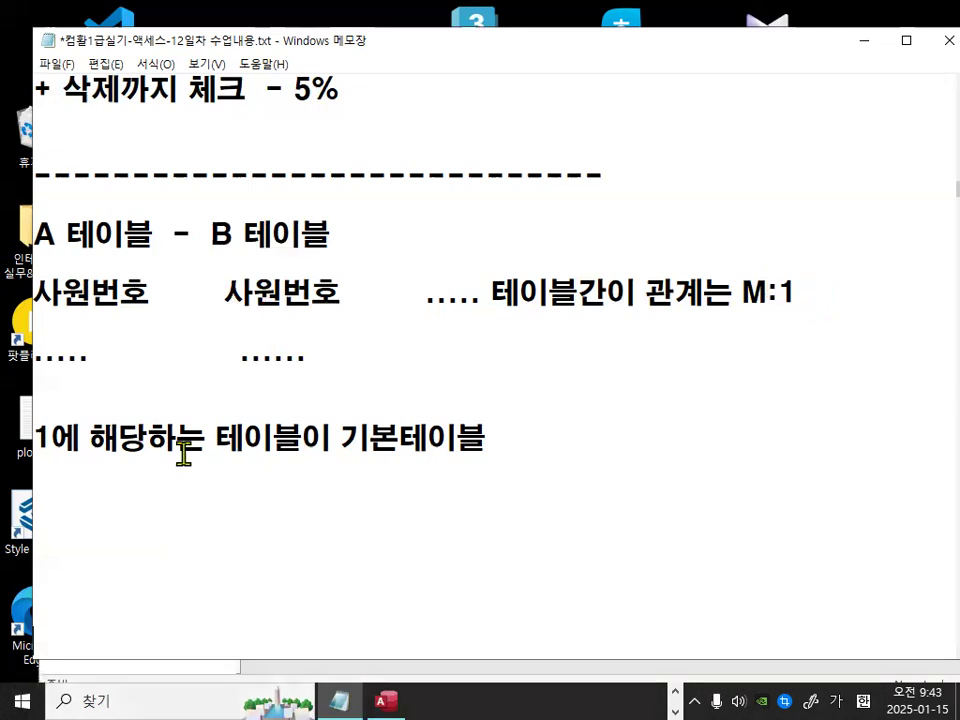
- Append "-> B 테이블" after 기본테이블 on the same line
click(476, 433)
text(->)
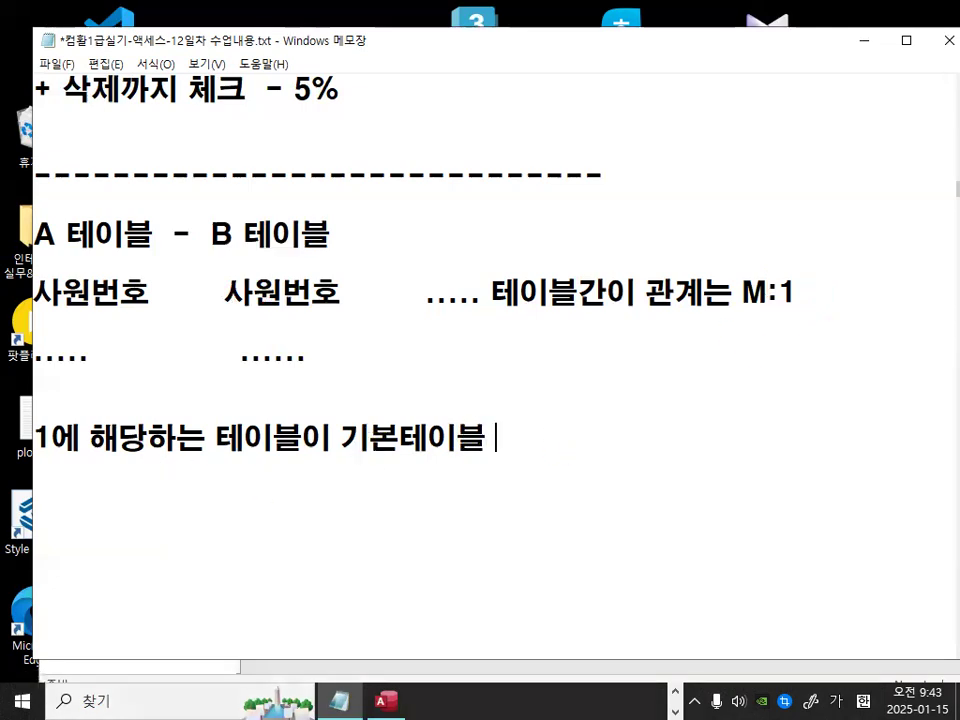
text( b)
key(BackSpace)
text(ㅠ)
key(BackSpace)
text(ㅠ)
key(BackSpace)
key(Hangul)
text(B)
text(XP)
key(BackSpace)
key(BackSpace)
key(Hangul)
text(테이블 )
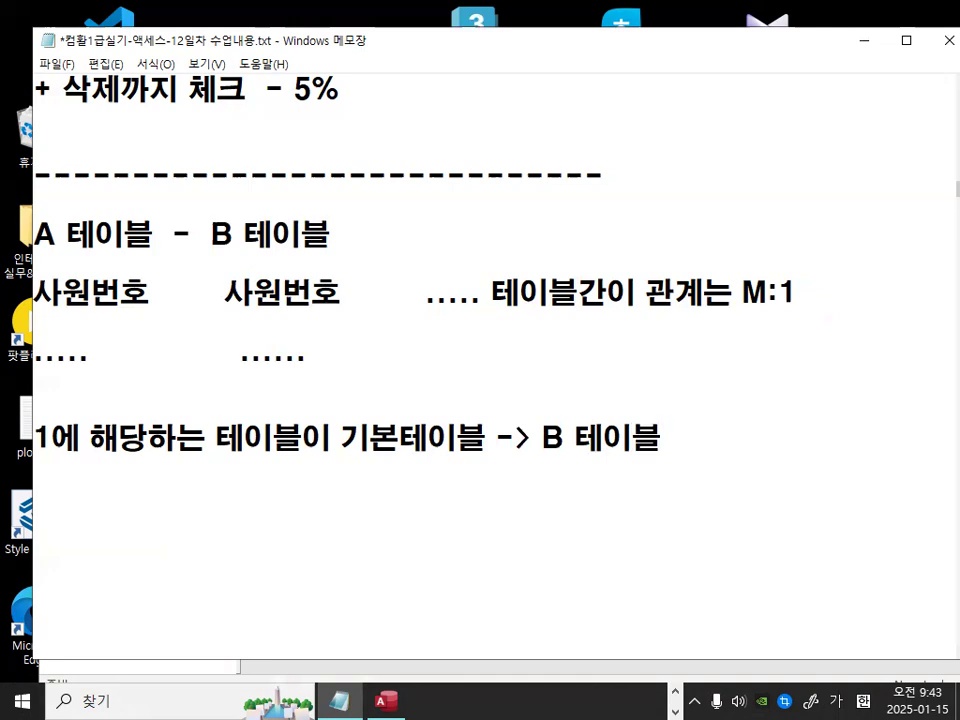
- Add "(사원번호 필드" after the final B 테이블 and break the line so that B 테이블 starts a new line
text((사원번호 ㅍ필드)
key(Left)
key(Left)
key(Left)
key(Left)
key(Left)
key(Left)
key(Left)
key(Left)
key(Left)
key(Left)
key(Left)
key(Left)
key(Left)
key(Left)
key(Left)
key(Right)
key(Return)
key(End)
- Complete the parenthesis with "에 대해서 기본키 설정함)" and add a dashed separator line underneath
text(에 대해사)
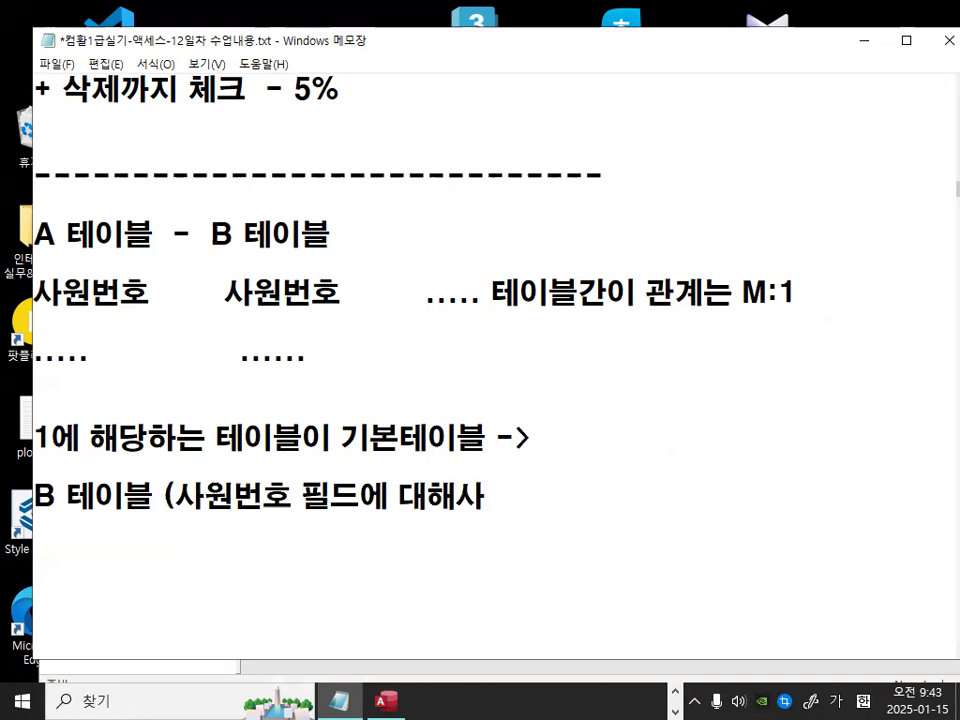
key(BackSpace)
text(서 기본키 )
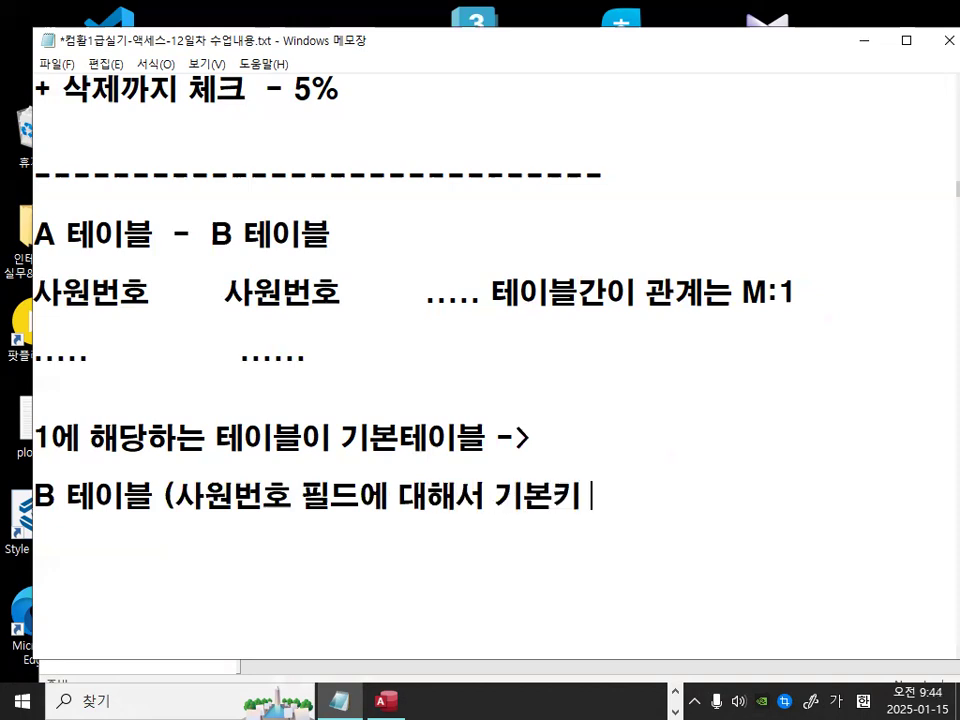
text(설정함)
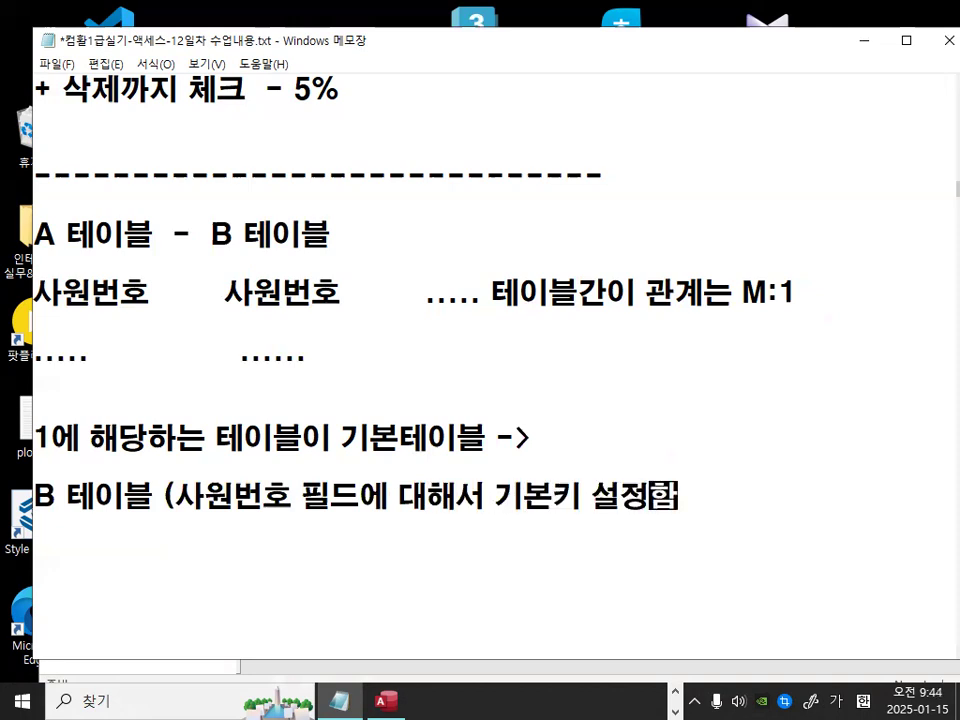
text())
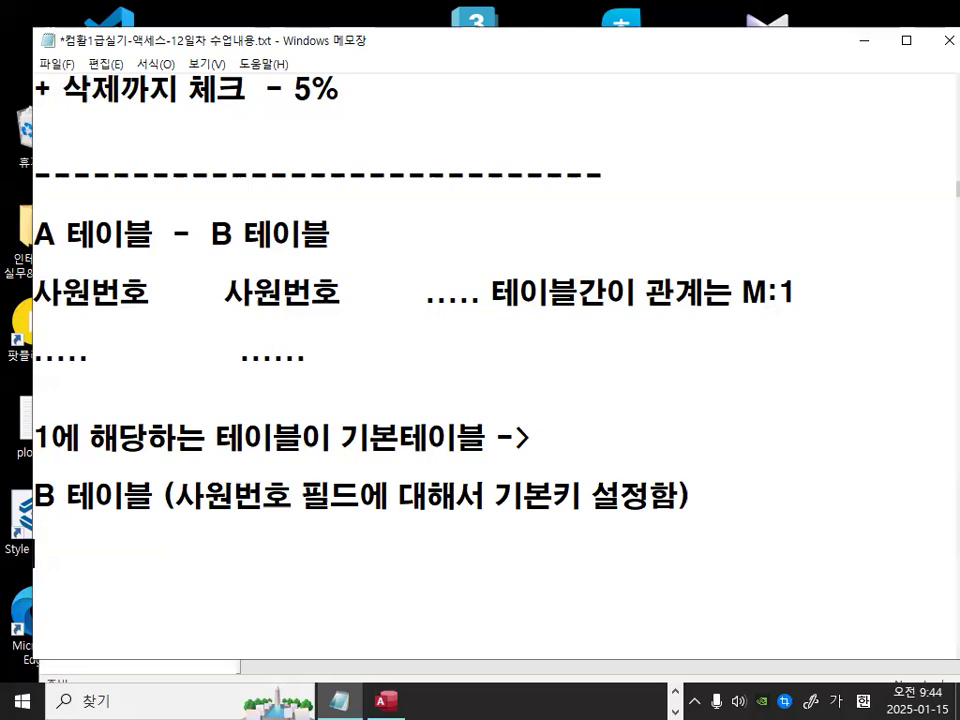
key(Return)
text(--------------------------------)
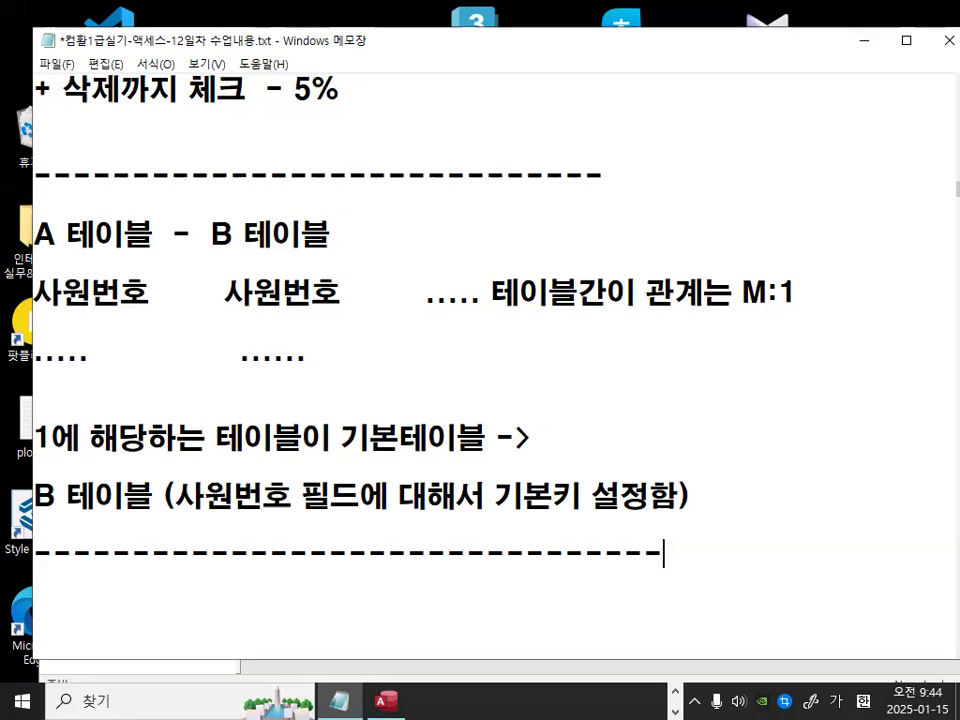
- Minimize the notes, switch to Access and close the 완전정복01_문제 database
click(858, 41)
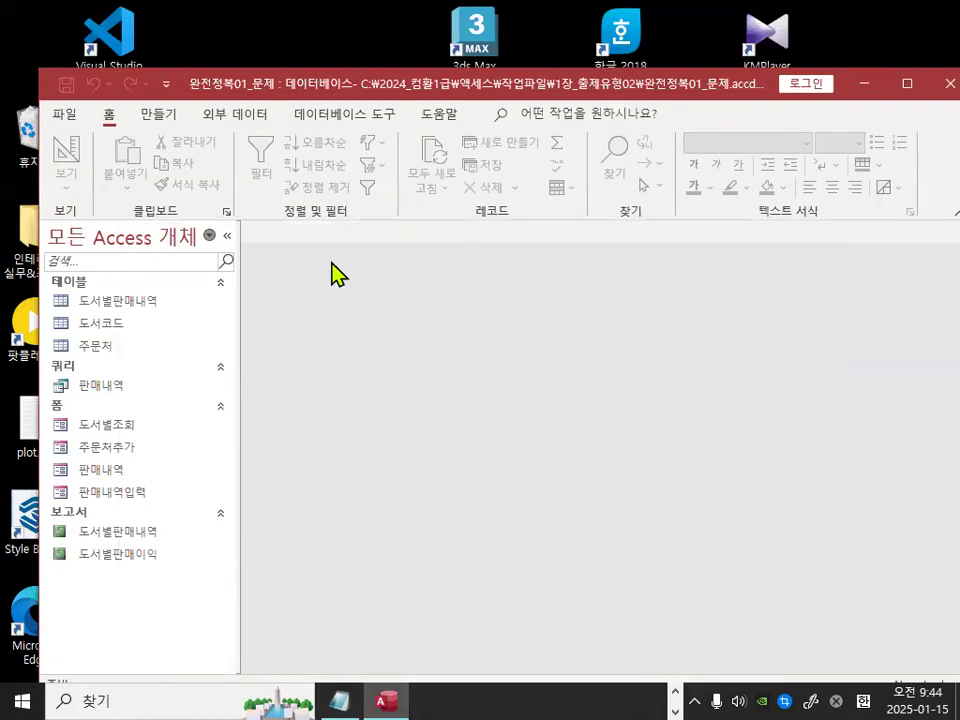
click(64, 116)
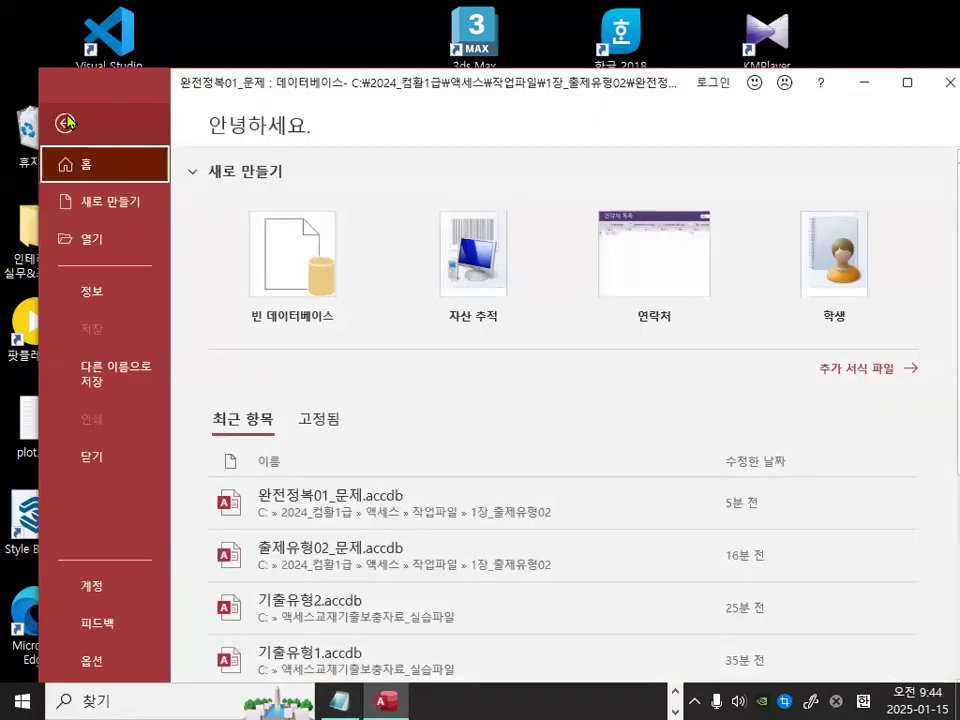
click(90, 453)
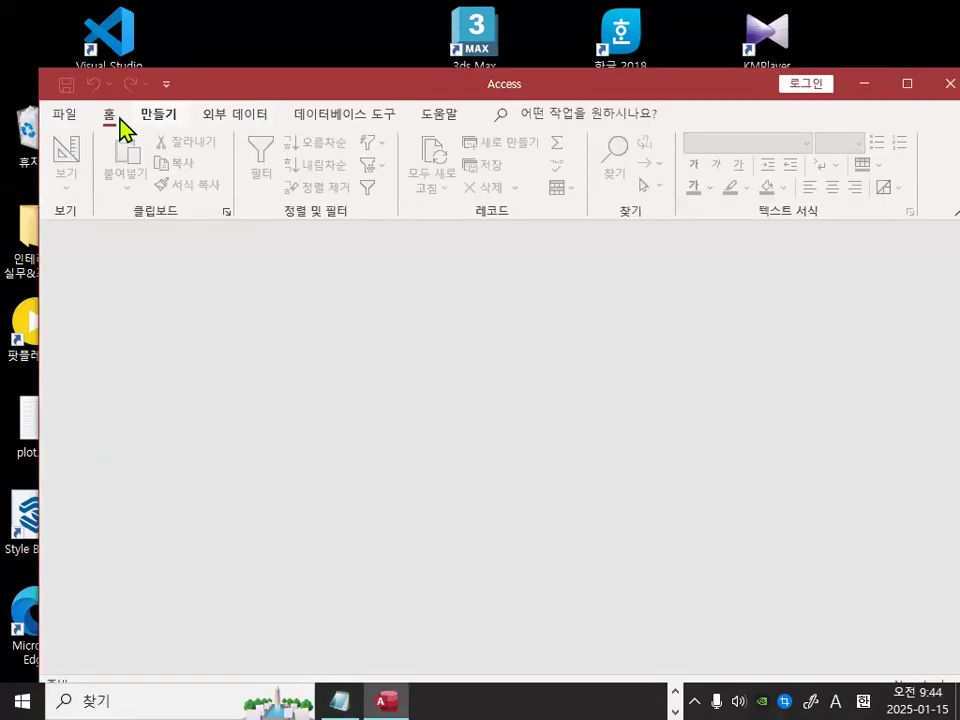
- Open the database 기출유형1.accdb from the folder 액세스교재기출보충자료_실습파일 on drive C
click(66, 116)
click(95, 252)
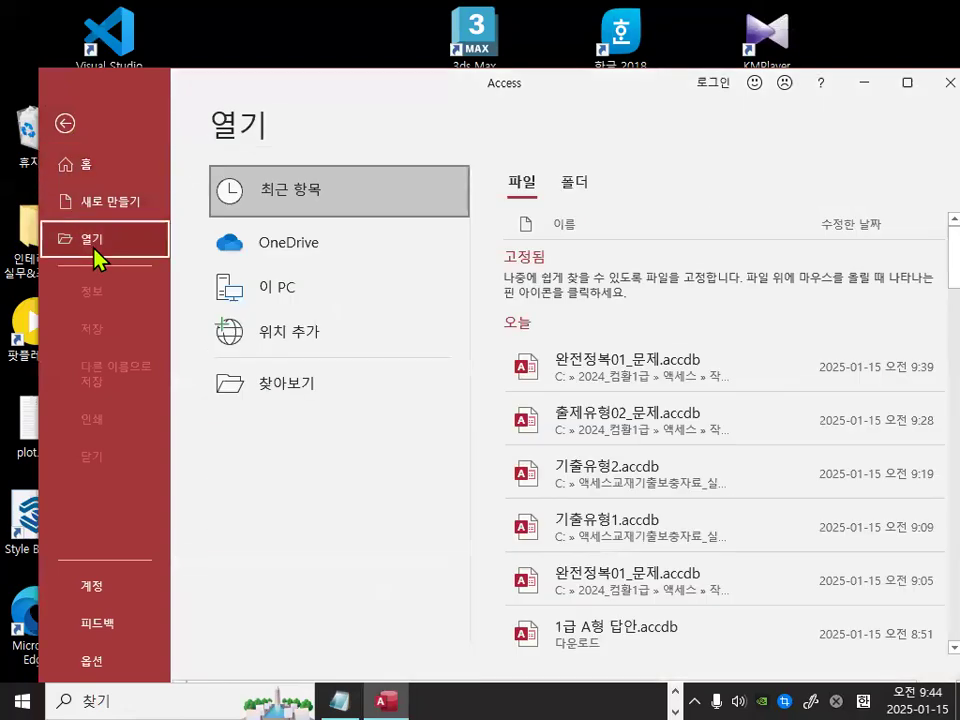
click(294, 390)
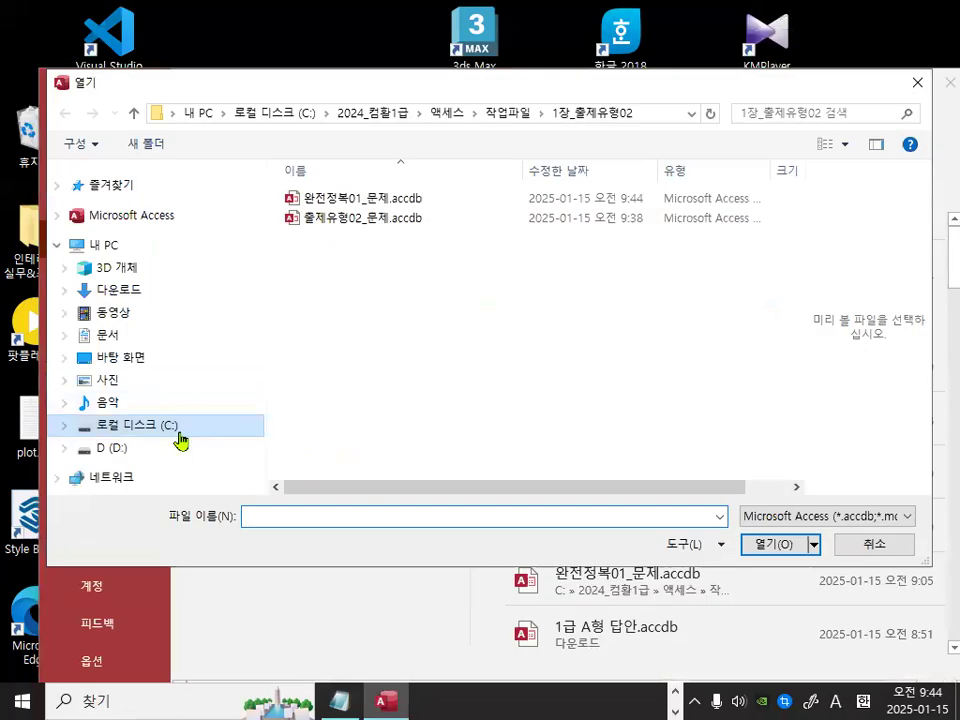
click(146, 434)
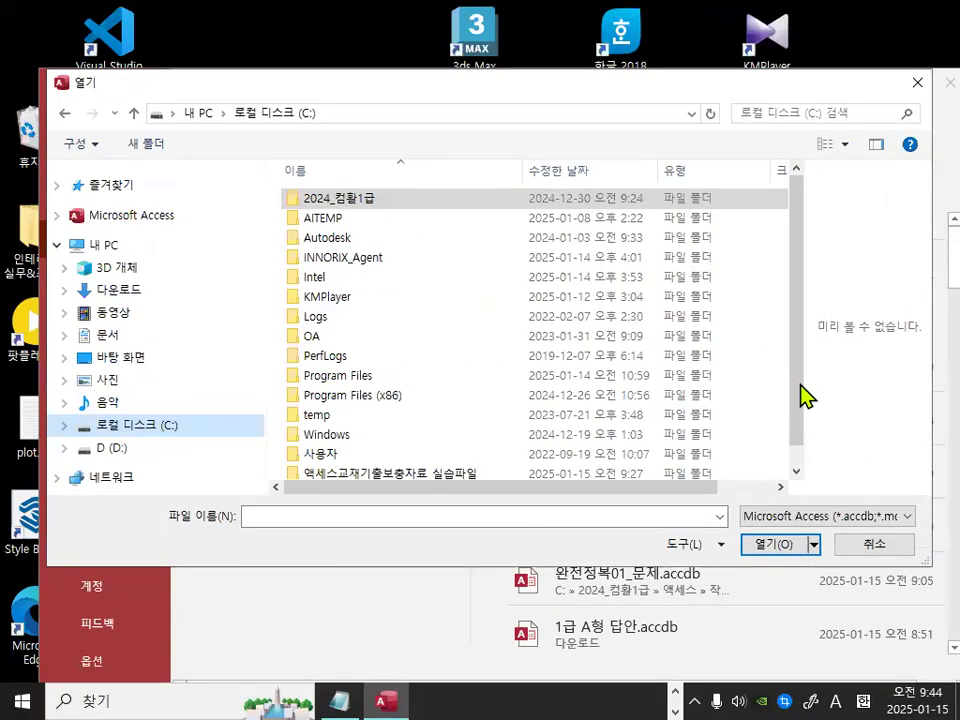
scroll(876, 405, down, 1)
double_click(380, 449)
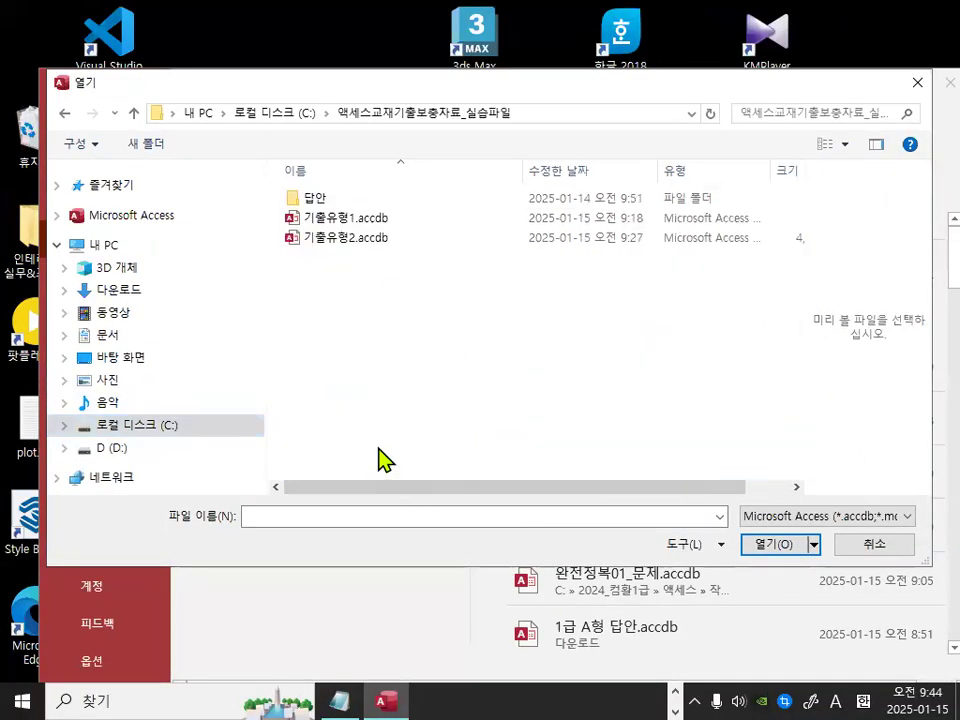
double_click(332, 222)
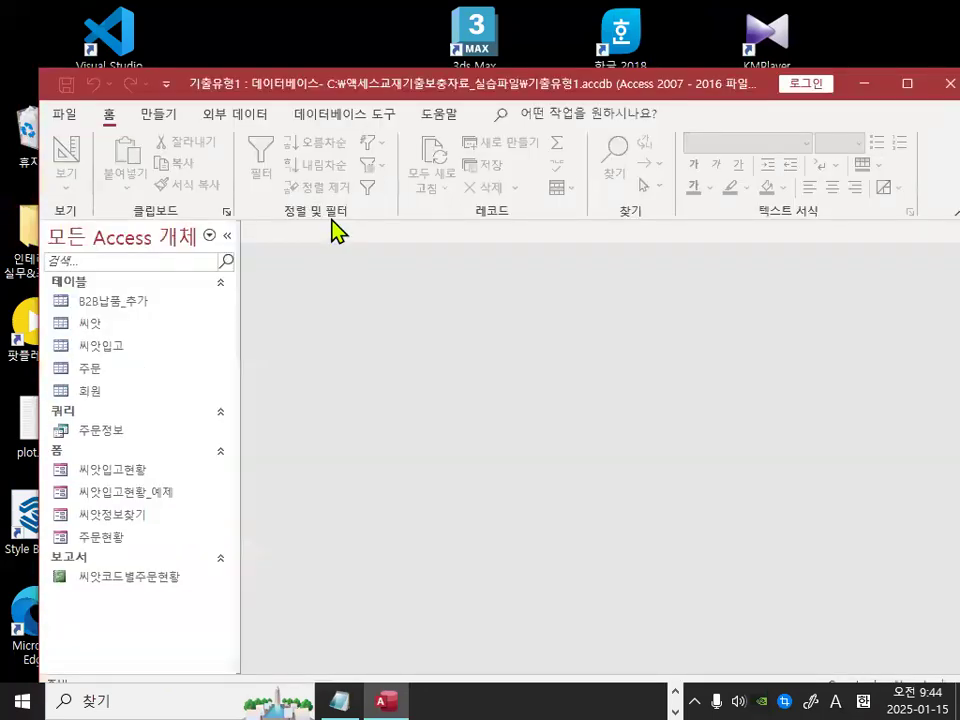
- Open the relationships diagram of the 기출유형1 database
mouse_move(374, 126)
mouse_down()
mouse_move(396, 107)
mouse_move(380, 110)
mouse_up()
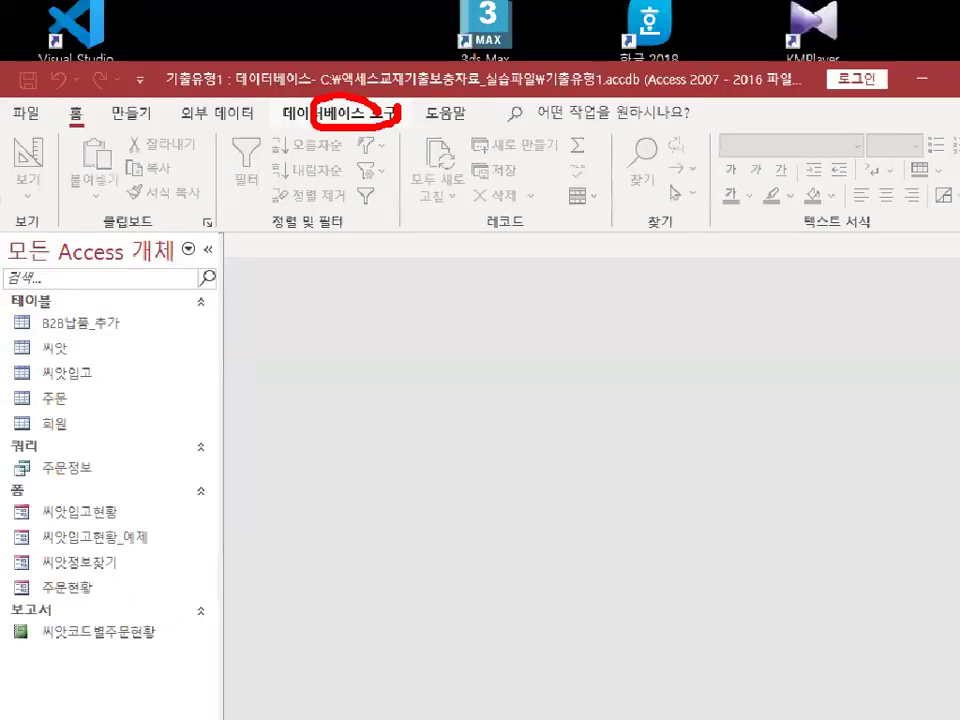
click(340, 113)
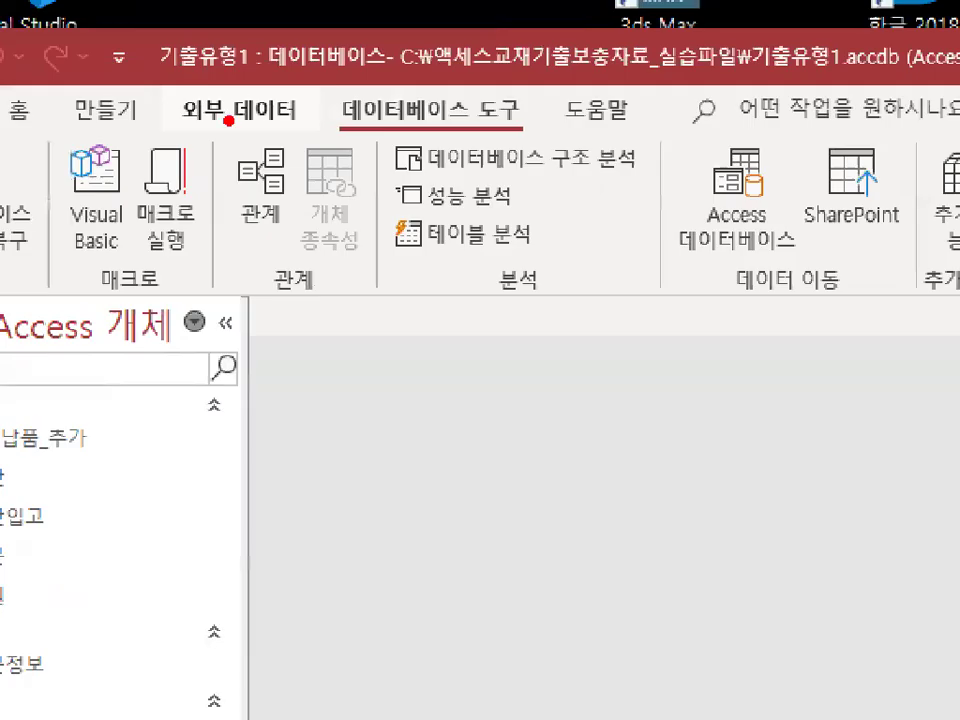
drag(264, 176, 233, 137)
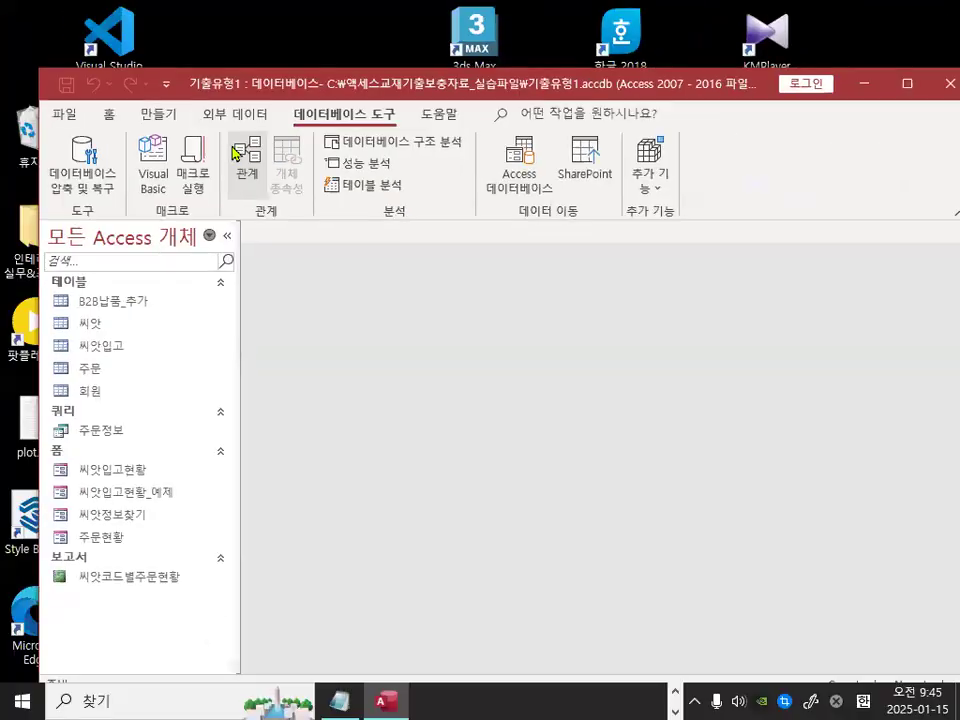
click(260, 190)
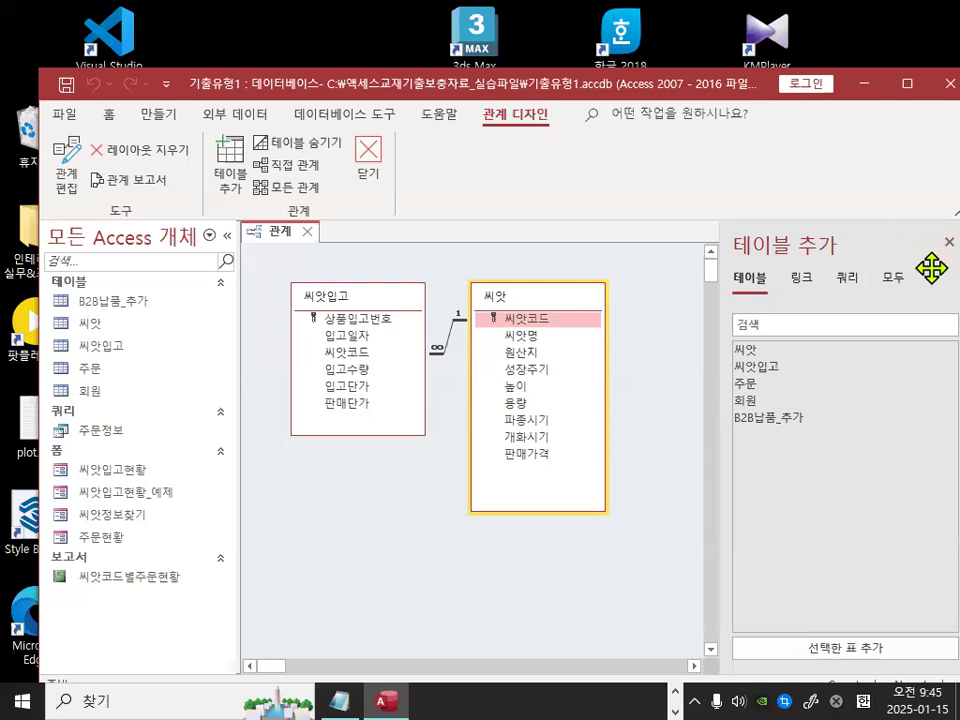
- Move the 씨앗 table slightly farther from 씨앗입고, and mark the 1 side of their relationship temporarily with the pen
drag(534, 299, 560, 291)
key(ctrl+1)
click(464, 315)
mouse_move(553, 342)
mouse_down()
mouse_move(473, 417)
mouse_move(540, 298)
mouse_up()
key(Escape)
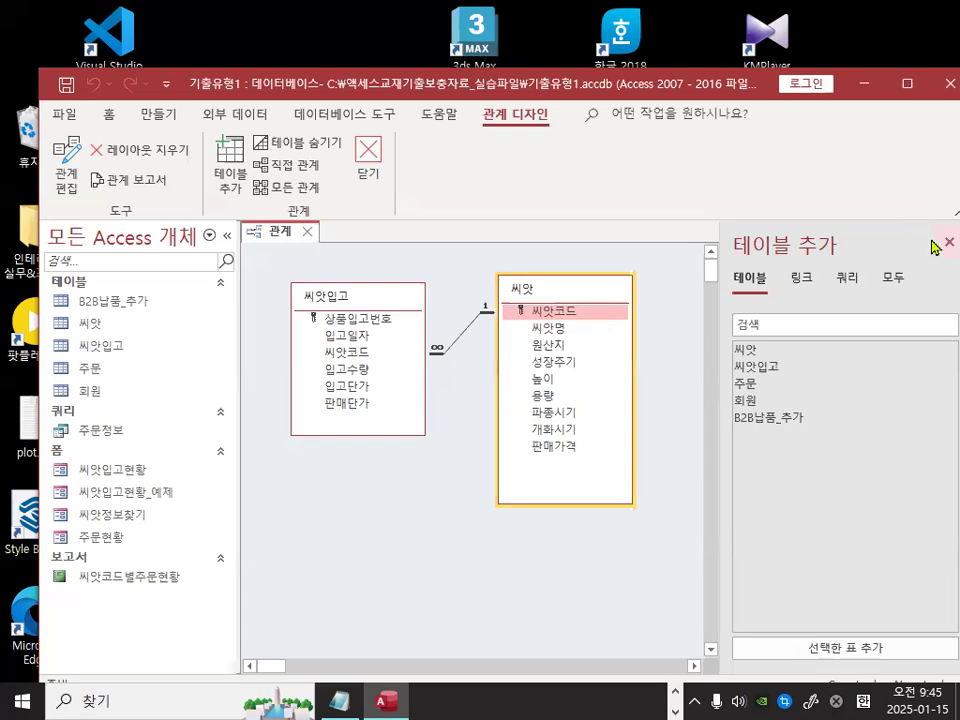
- Delete the relationship between the 씨앗입고 and 씨앗 tables permanently from the database
click(457, 337)
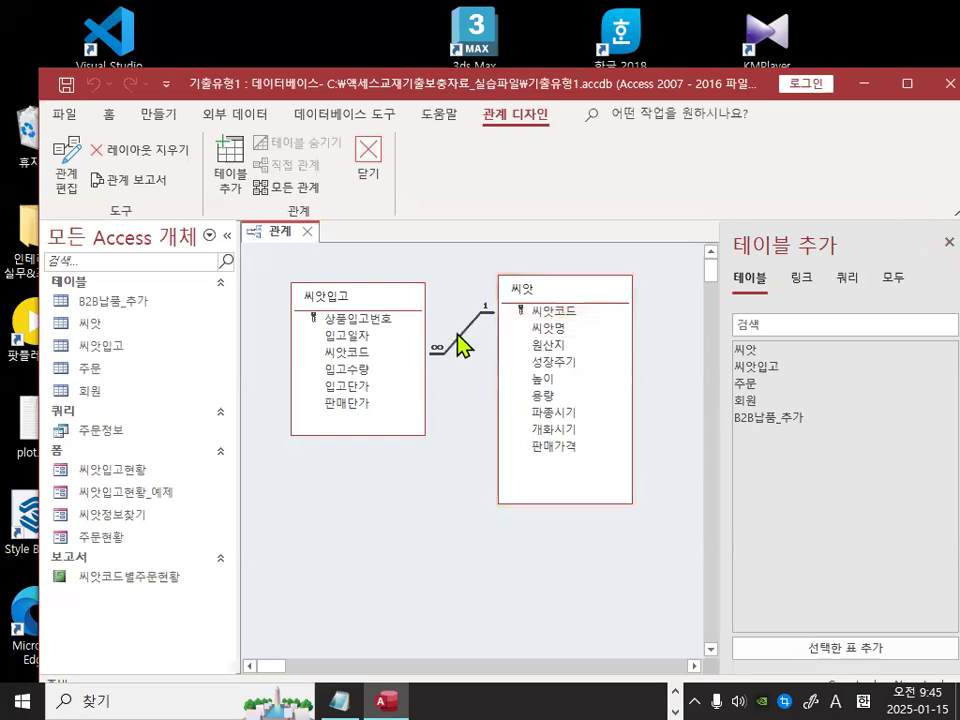
key(Delete)
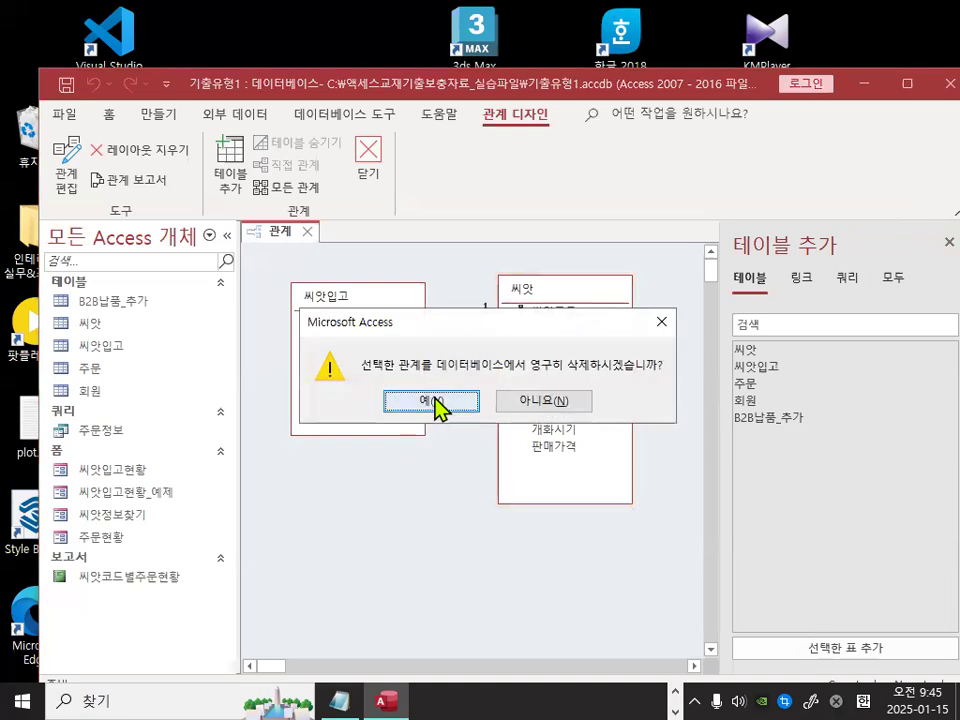
click(431, 401)
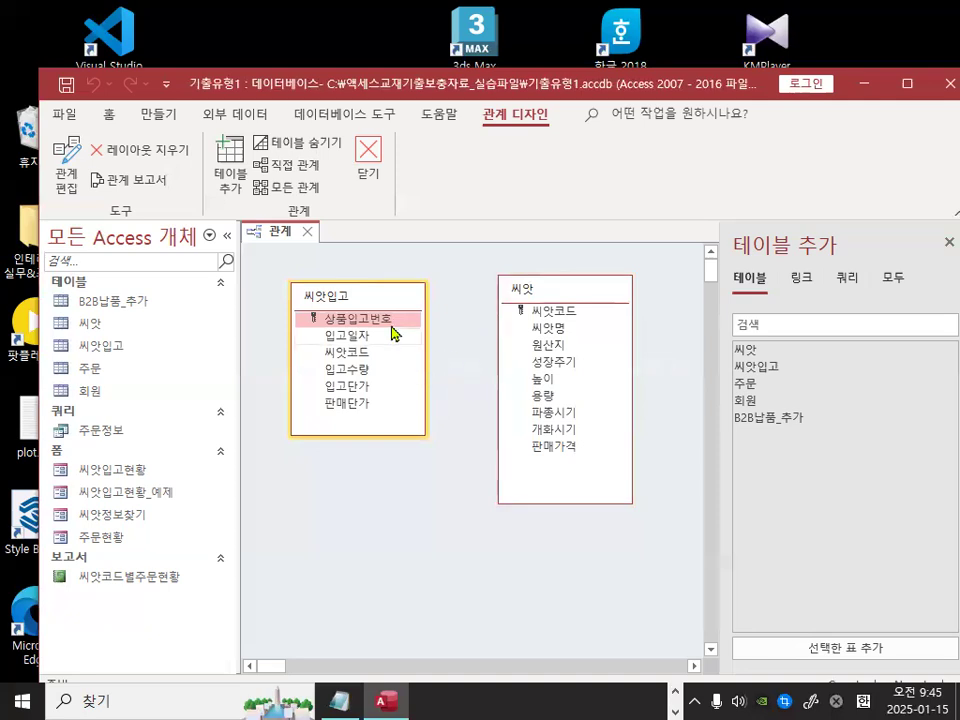
- Swap the two tables in the relationships diagram so that 씨앗 stands to the left of 씨앗입고
drag(390, 300, 420, 434)
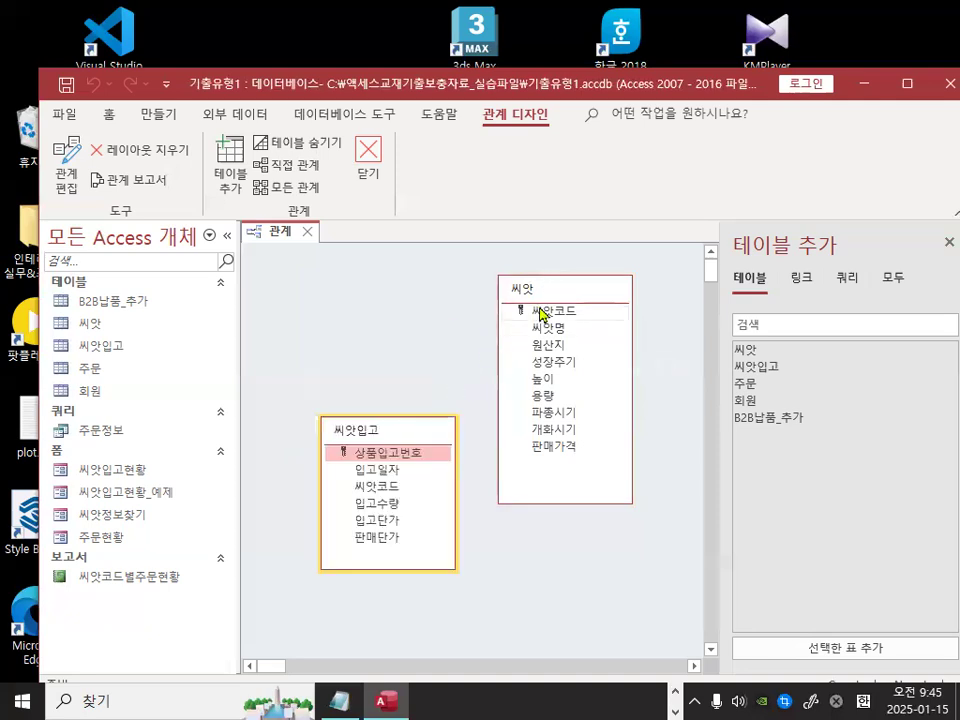
drag(545, 294, 319, 301)
drag(434, 433, 586, 298)
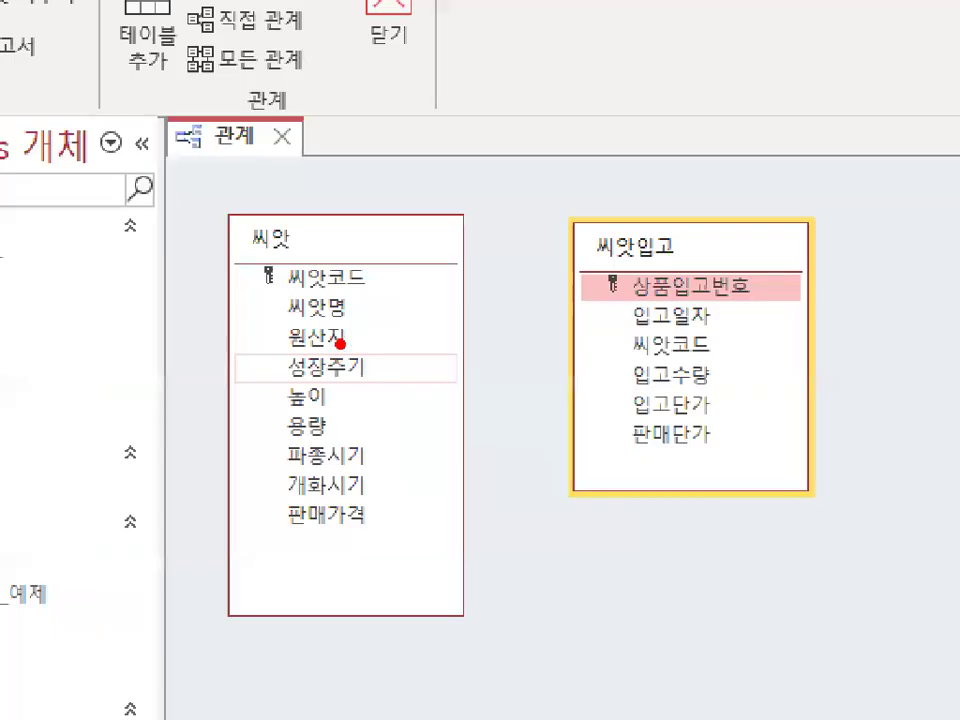
- Trace temporarily with the pen the link from 씨앗코드 in the 씨앗 table to 씨앗코드 in 씨앗입고
drag(287, 309, 357, 323)
drag(250, 268, 411, 300)
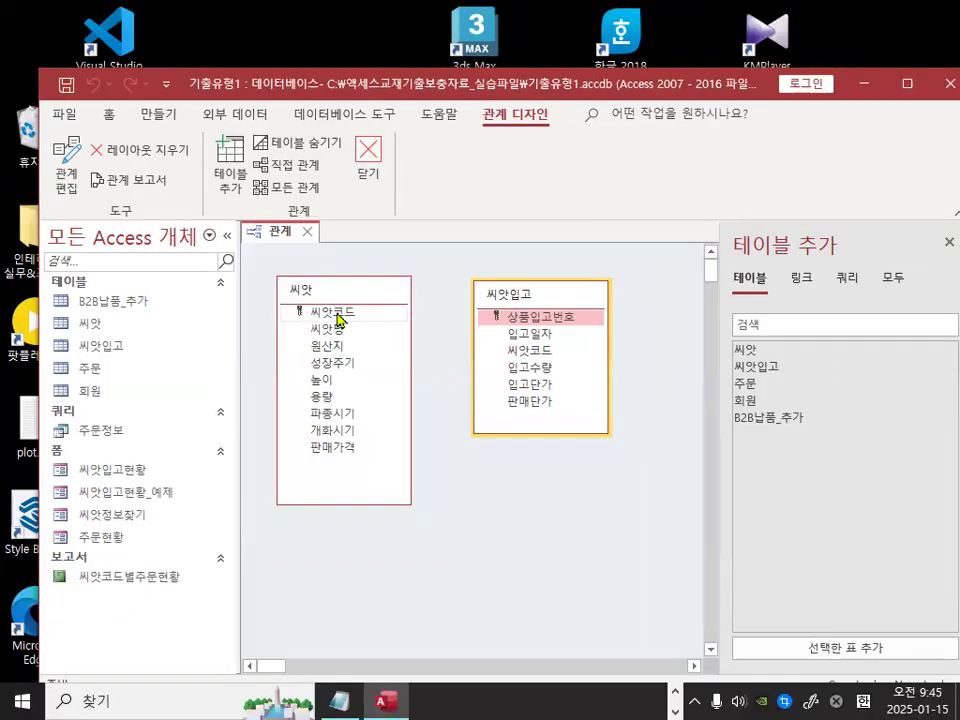
click(385, 280)
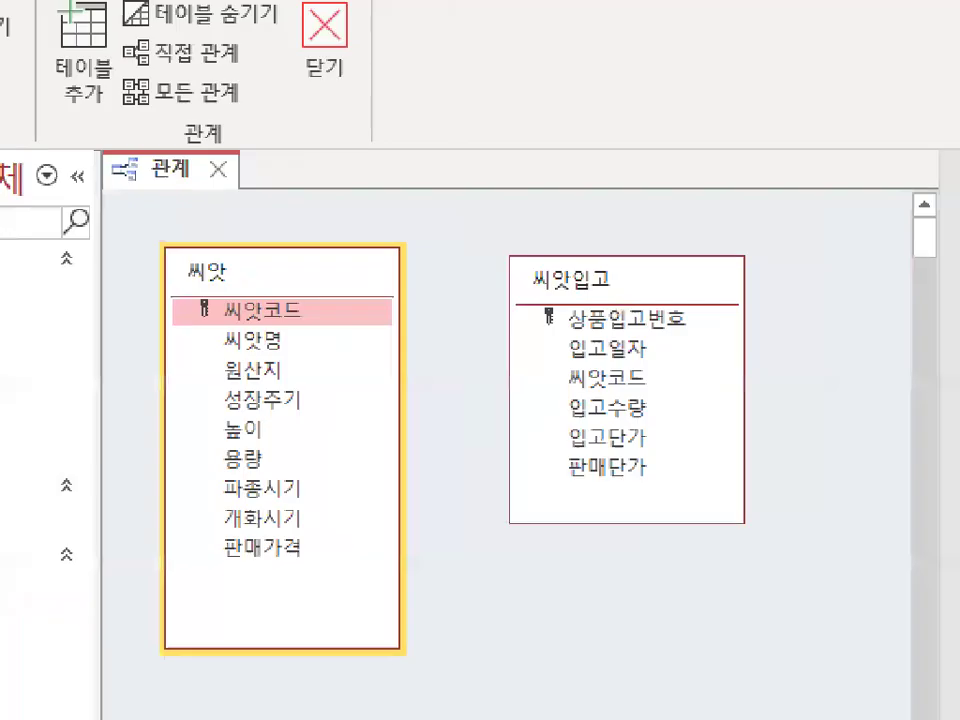
mouse_move(664, 377)
mouse_down()
mouse_move(609, 395)
mouse_move(605, 372)
mouse_move(645, 374)
mouse_up()
mouse_move(304, 313)
mouse_down()
mouse_move(580, 280)
mouse_move(640, 375)
mouse_move(665, 346)
mouse_up()
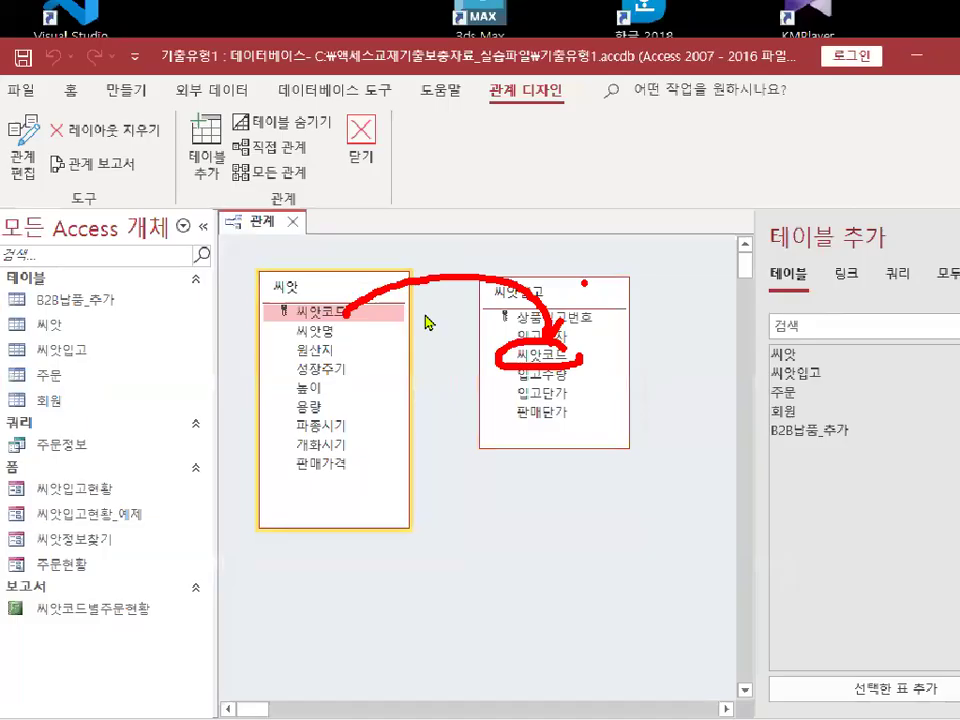
- Create a relationship from 씨앗코드 in 씨앗 to 씨앗코드 in 씨앗입고, enforcing referential integrity and cascading updates of related fields
drag(339, 318, 540, 356)
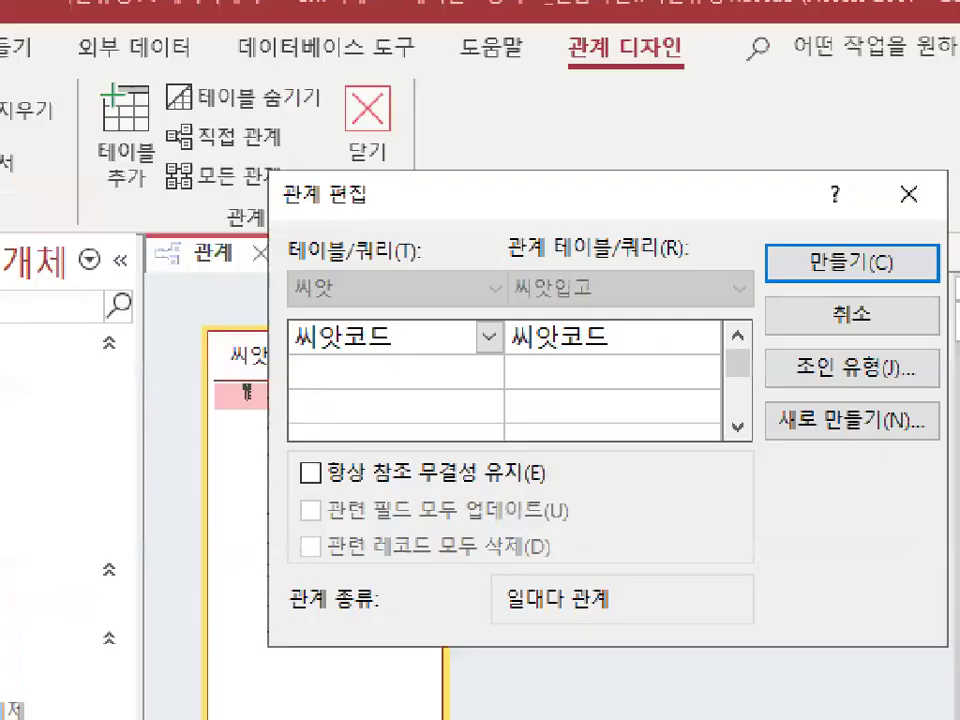
mouse_move(344, 172)
mouse_down()
mouse_move(393, 191)
mouse_move(326, 148)
mouse_up()
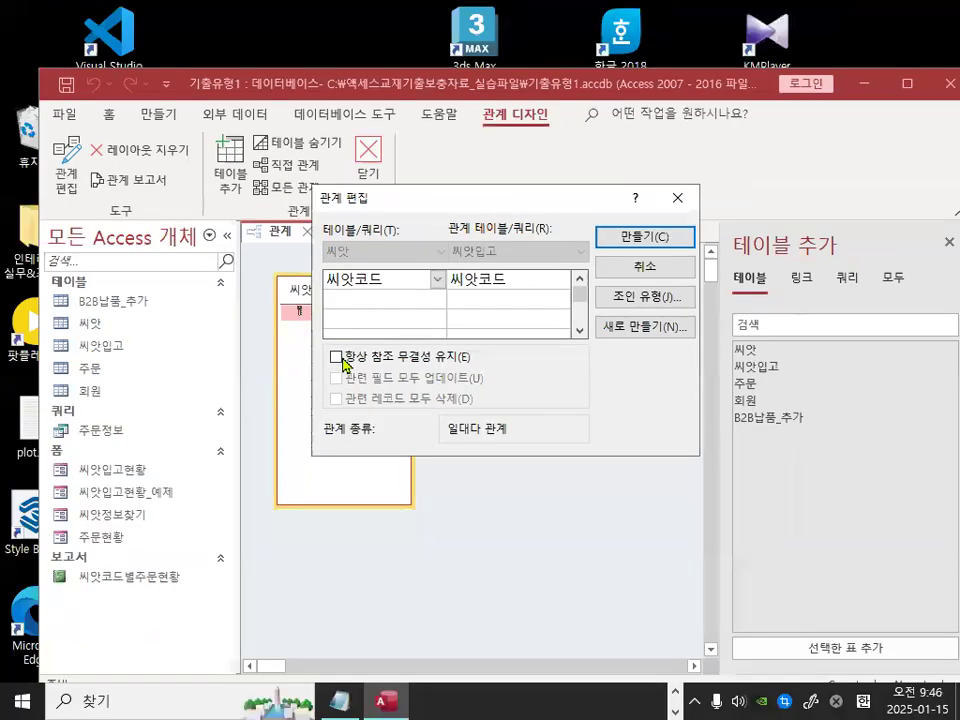
click(312, 472)
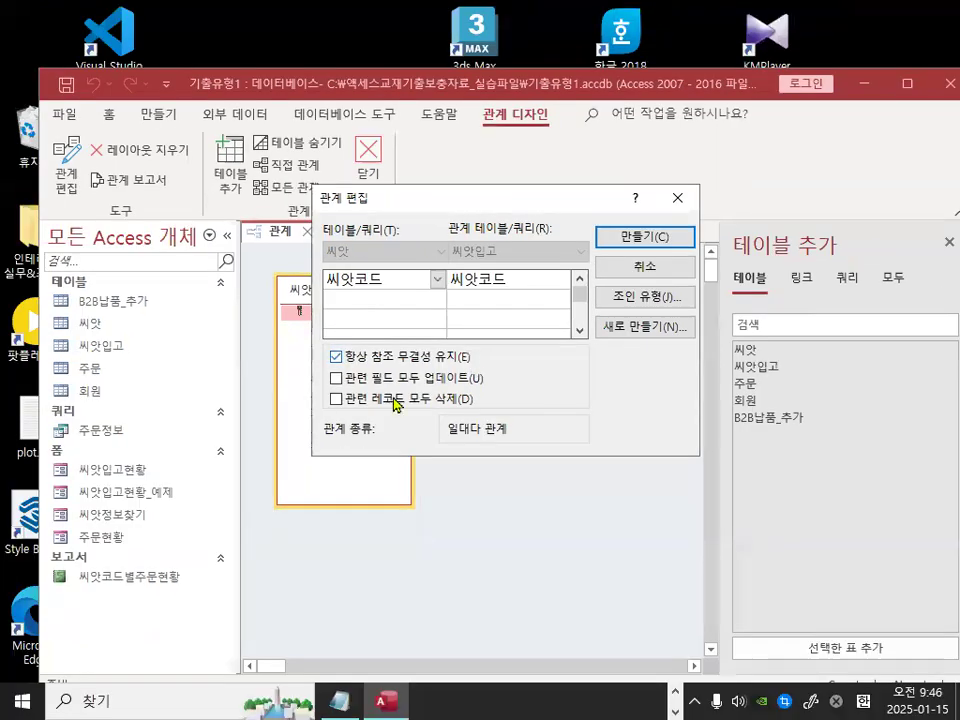
click(337, 378)
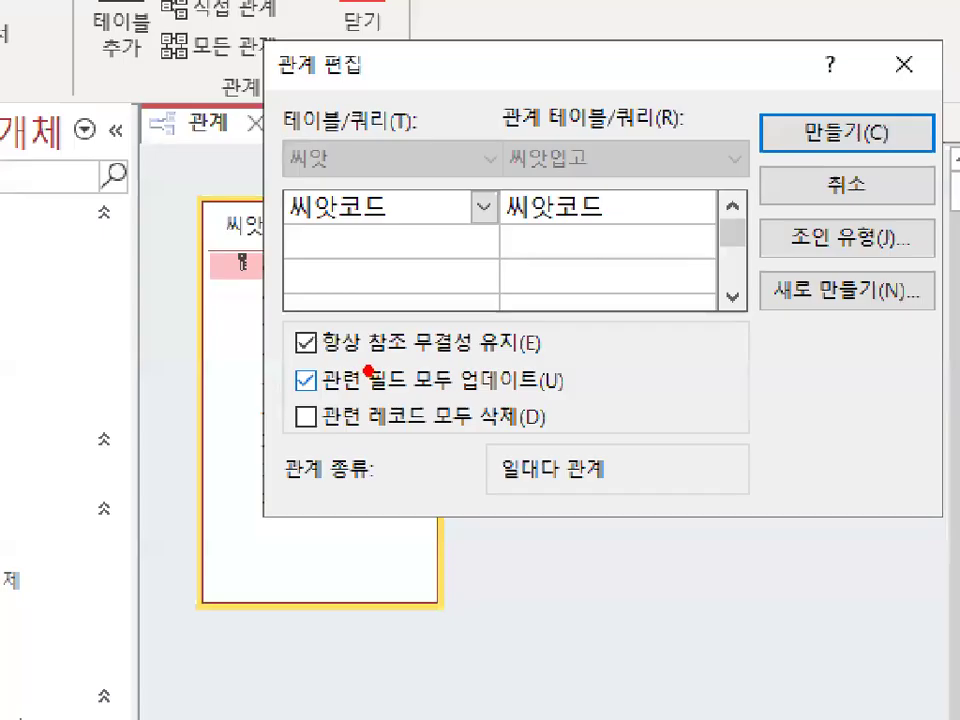
drag(374, 373, 330, 392)
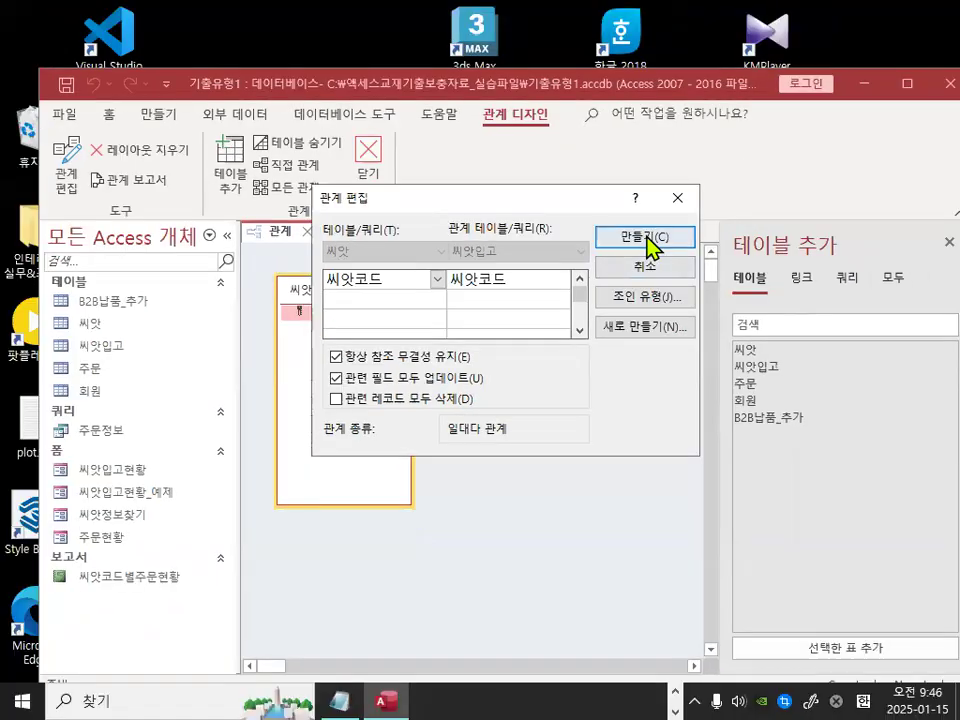
click(677, 219)
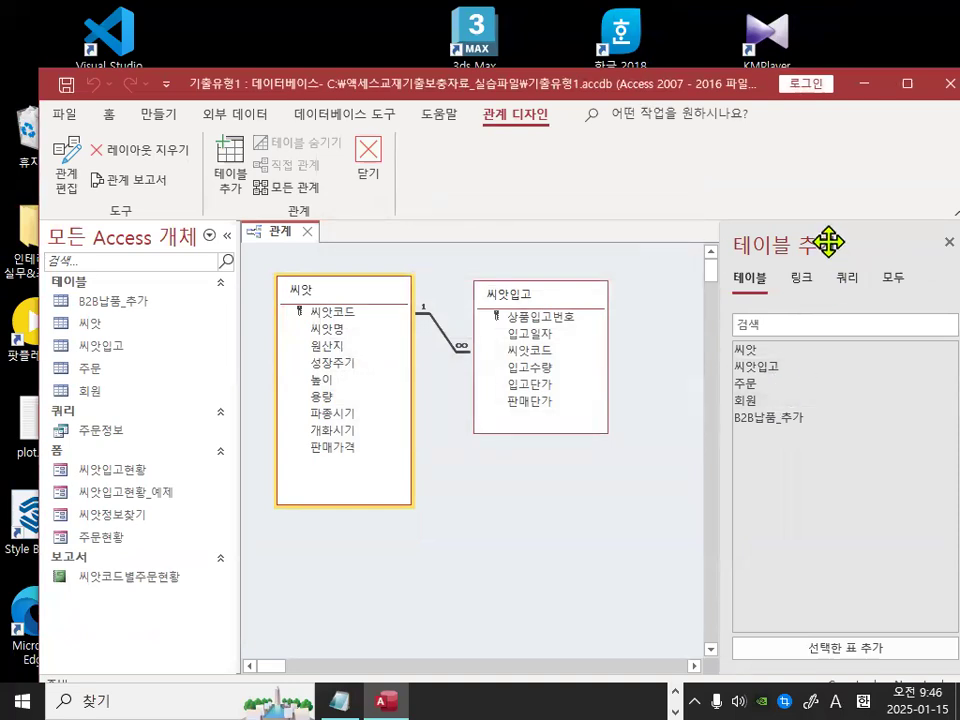
- Add the 주문 table to the relationships diagram and place it below the 씨앗입고 table
double_click(751, 389)
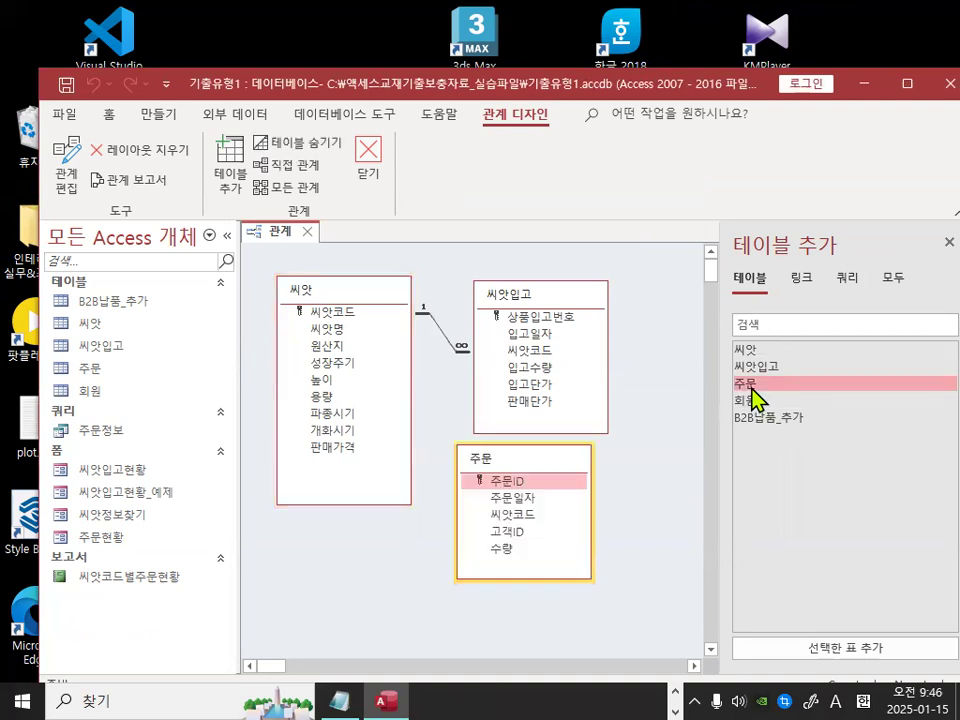
click(949, 242)
drag(623, 456, 787, 321)
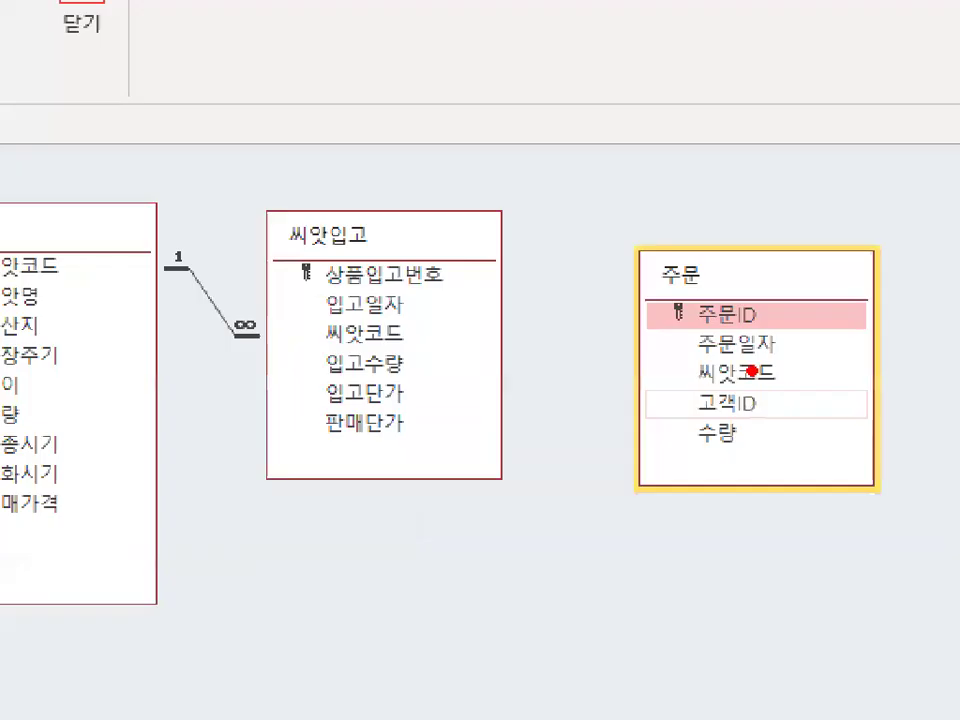
mouse_move(772, 373)
mouse_down()
mouse_move(713, 383)
mouse_move(776, 368)
mouse_up()
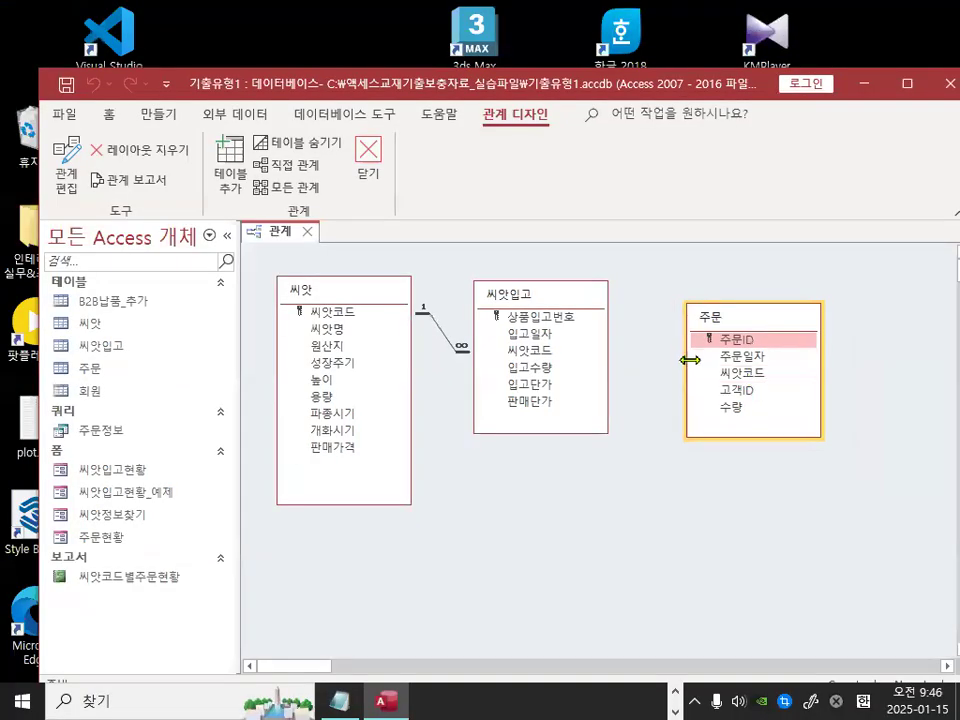
drag(736, 317, 501, 495)
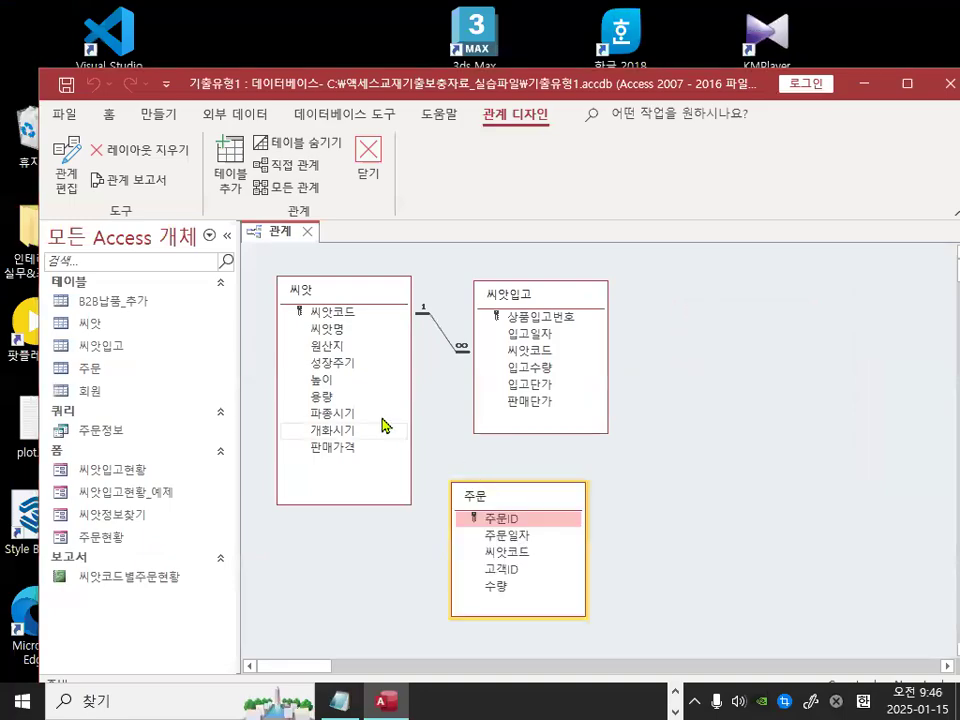
- Relate 씨앗코드 in the 주문 table to 씨앗코드 in 씨앗, enforcing referential integrity and cascading updates of related fields
drag(266, 208, 362, 143)
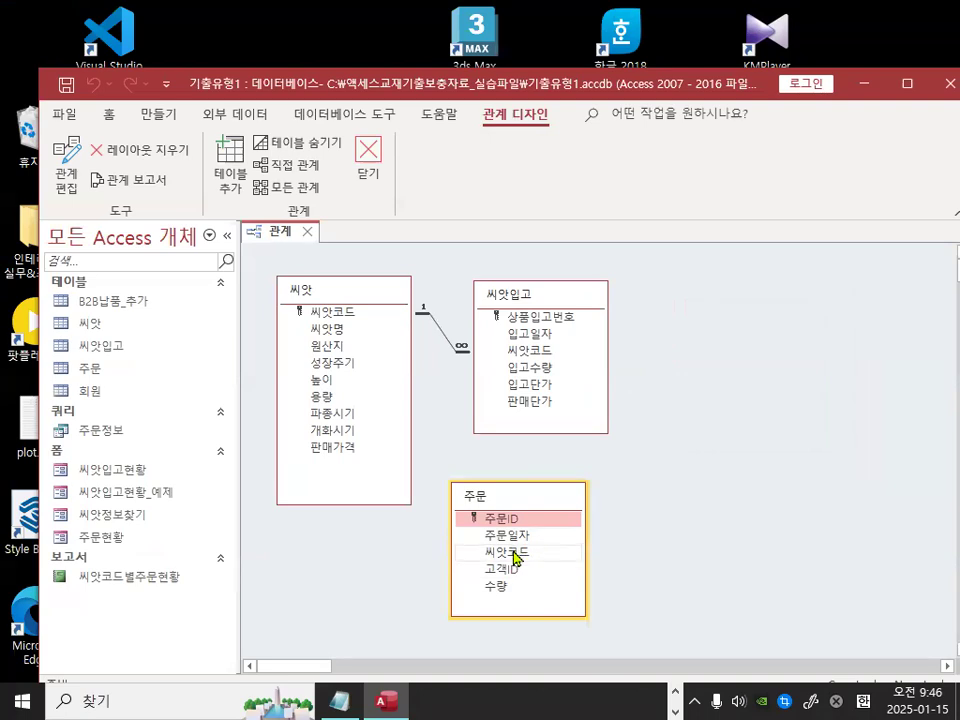
click(516, 555)
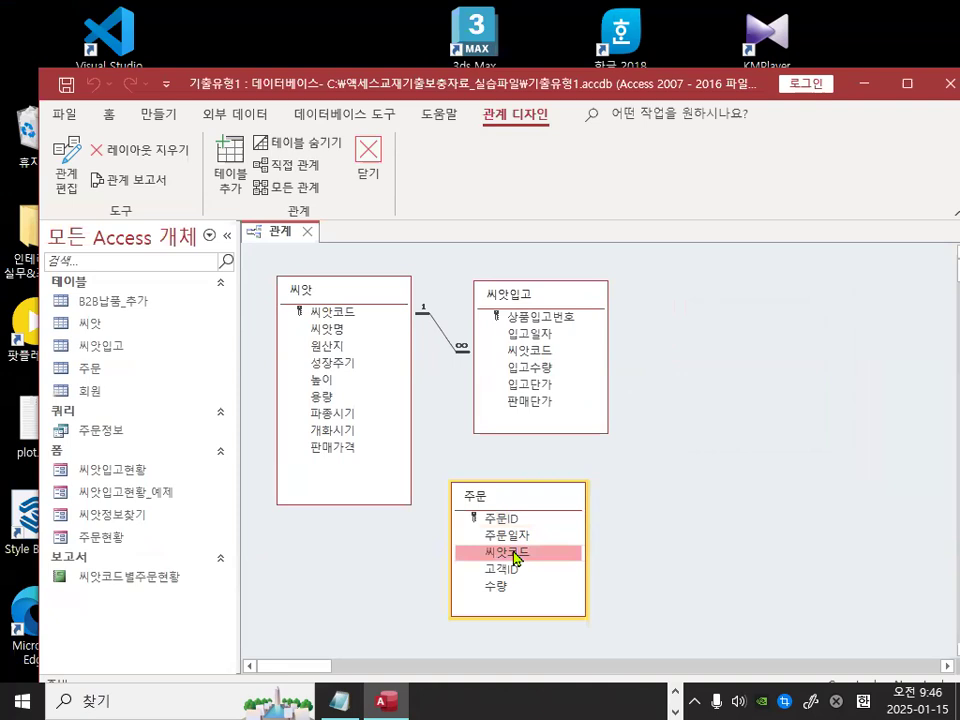
drag(516, 557, 333, 314)
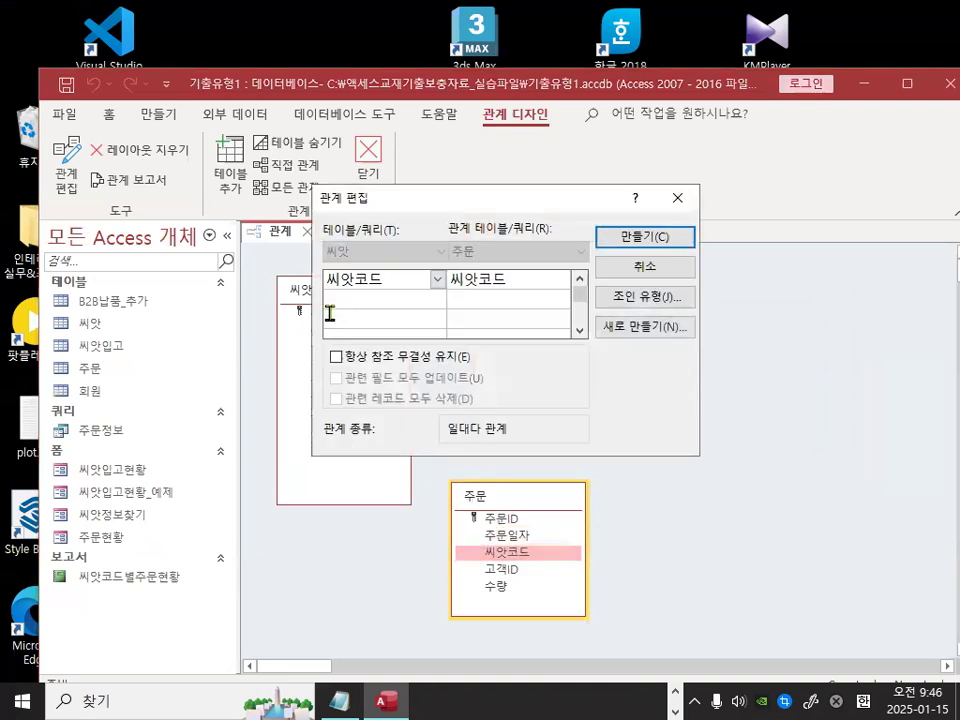
click(336, 357)
drag(342, 362, 481, 363)
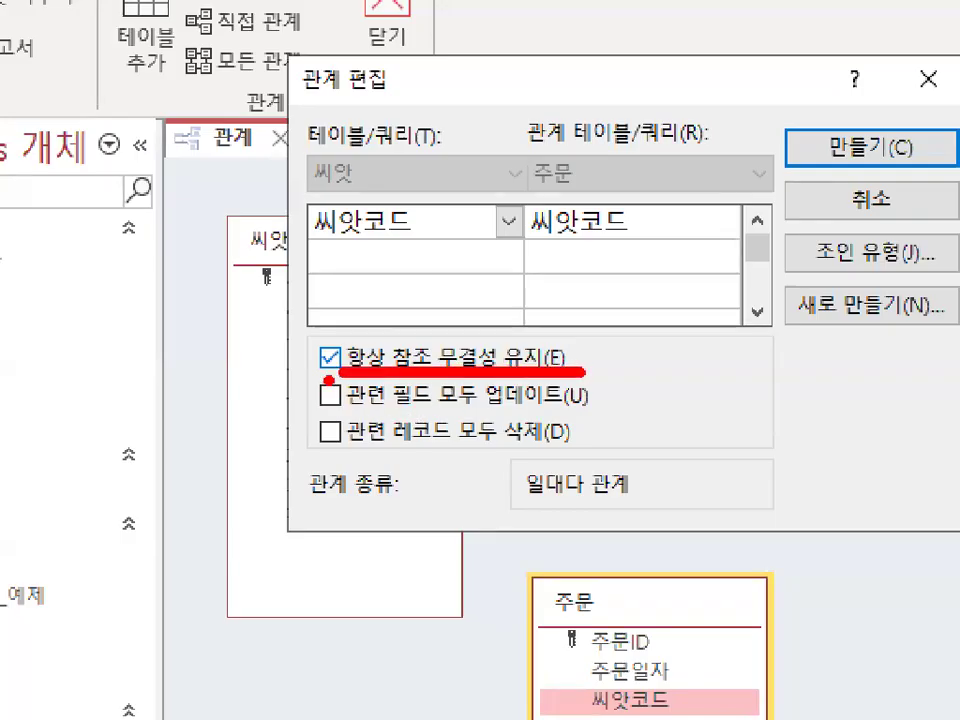
drag(322, 390, 345, 381)
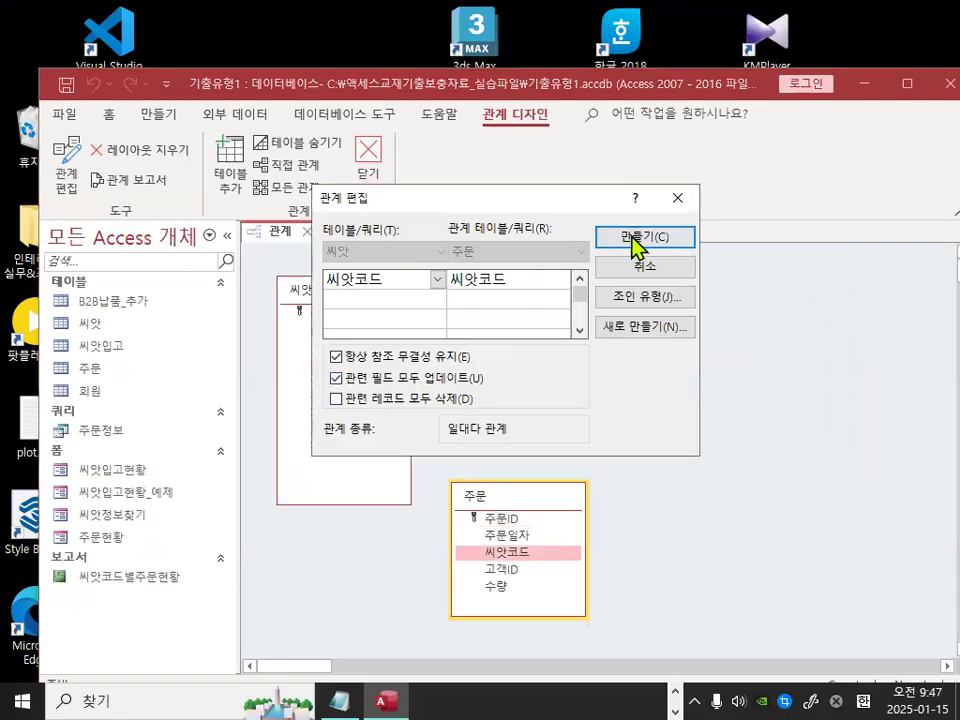
click(684, 226)
- Move the 씨앗입고 table farther from 씨앗, and save and close the relationships diagram
drag(568, 298, 661, 283)
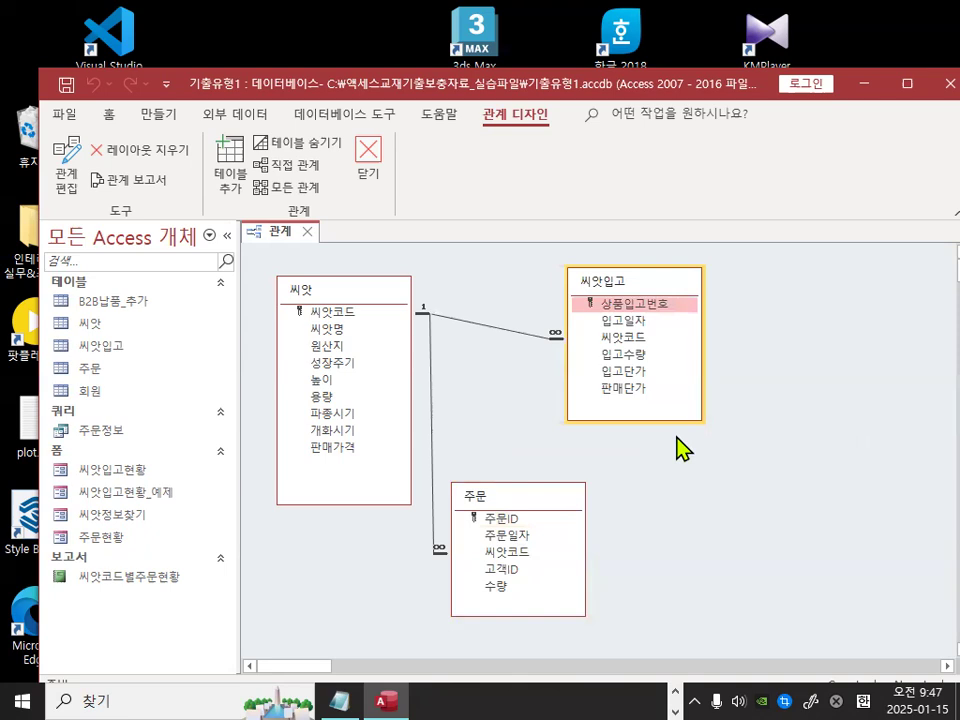
click(66, 85)
click(368, 152)
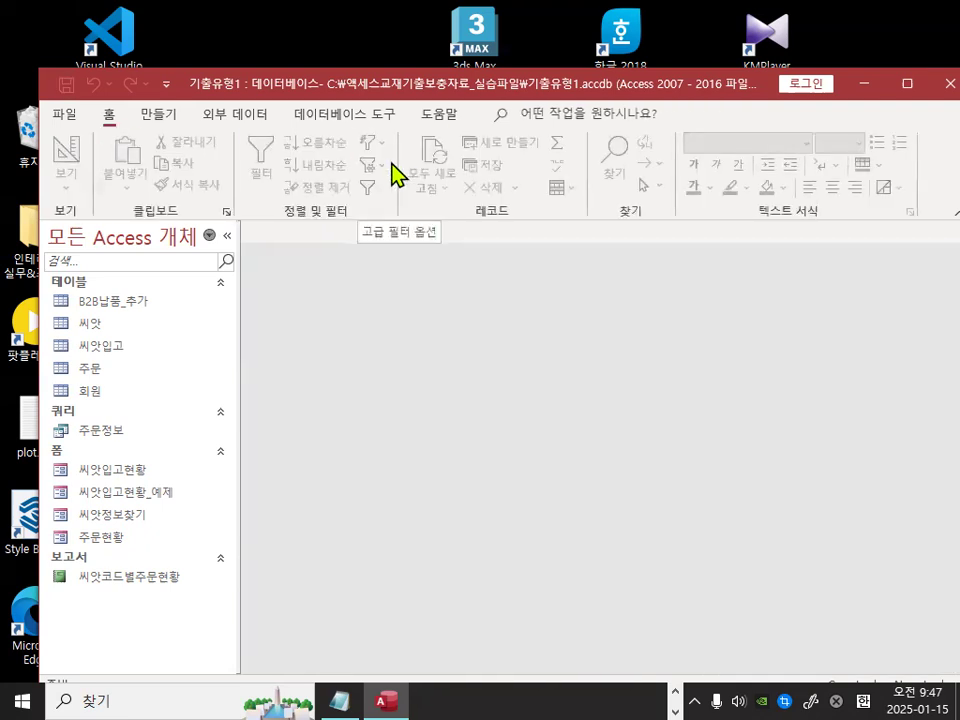
- Close the 기출유형1 database and open 기출유형2.accdb from the 액세스교재기출보충자료_실습파일 folder
click(65, 115)
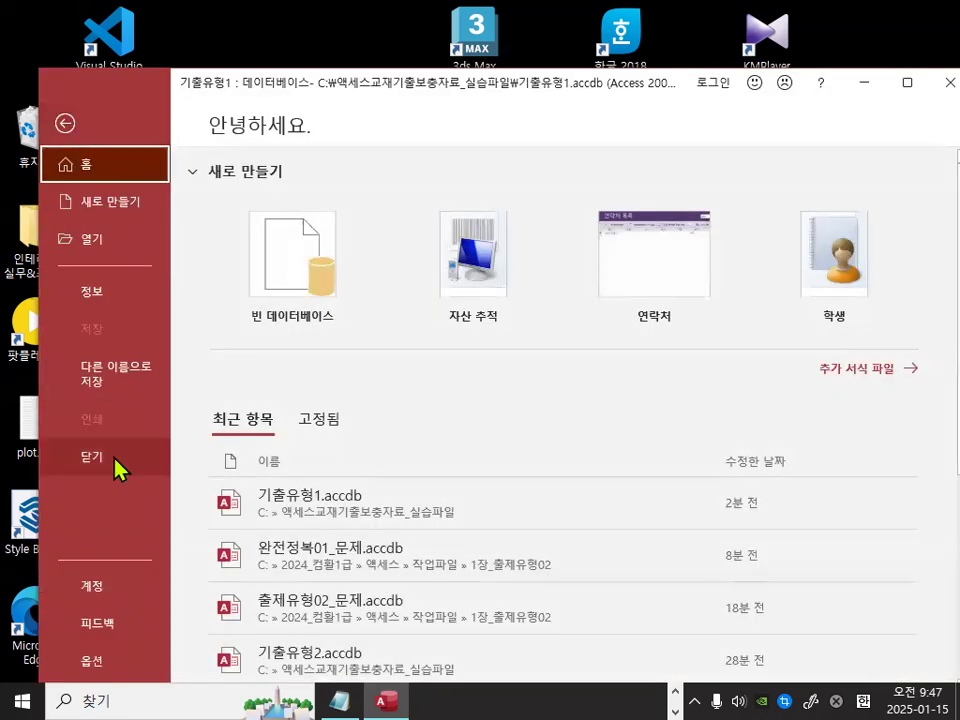
click(112, 455)
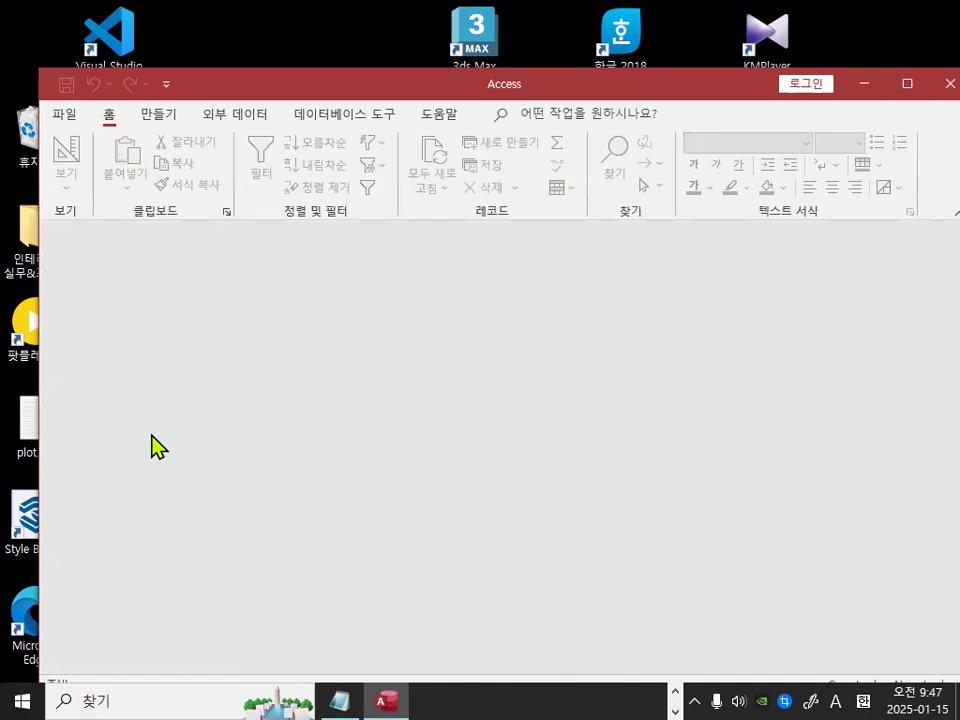
click(76, 120)
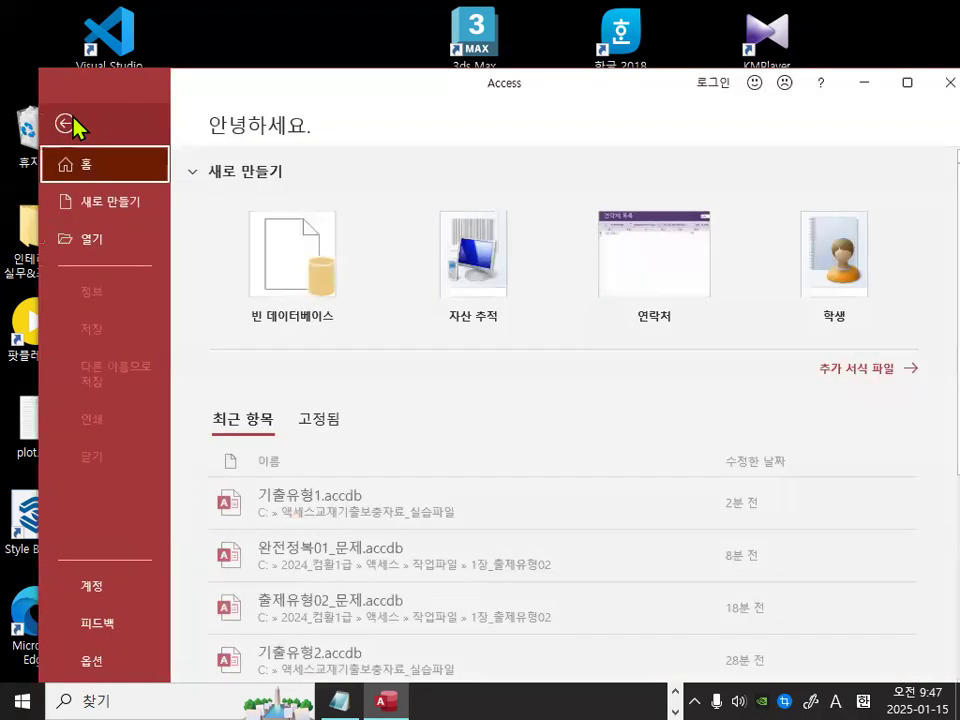
click(92, 245)
click(279, 385)
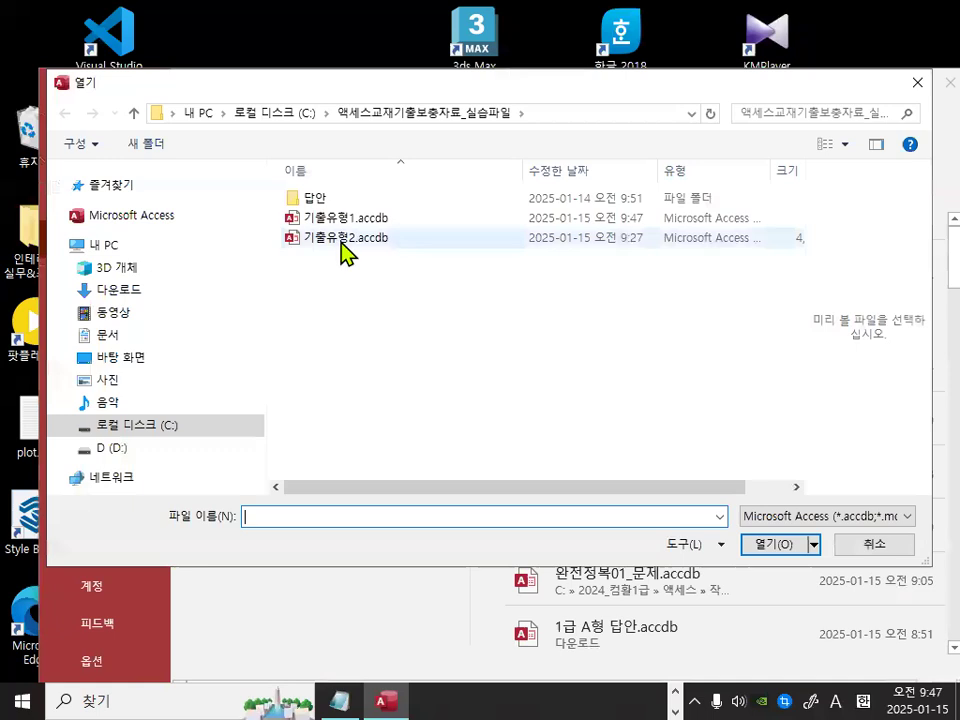
click(345, 238)
double_click(341, 240)
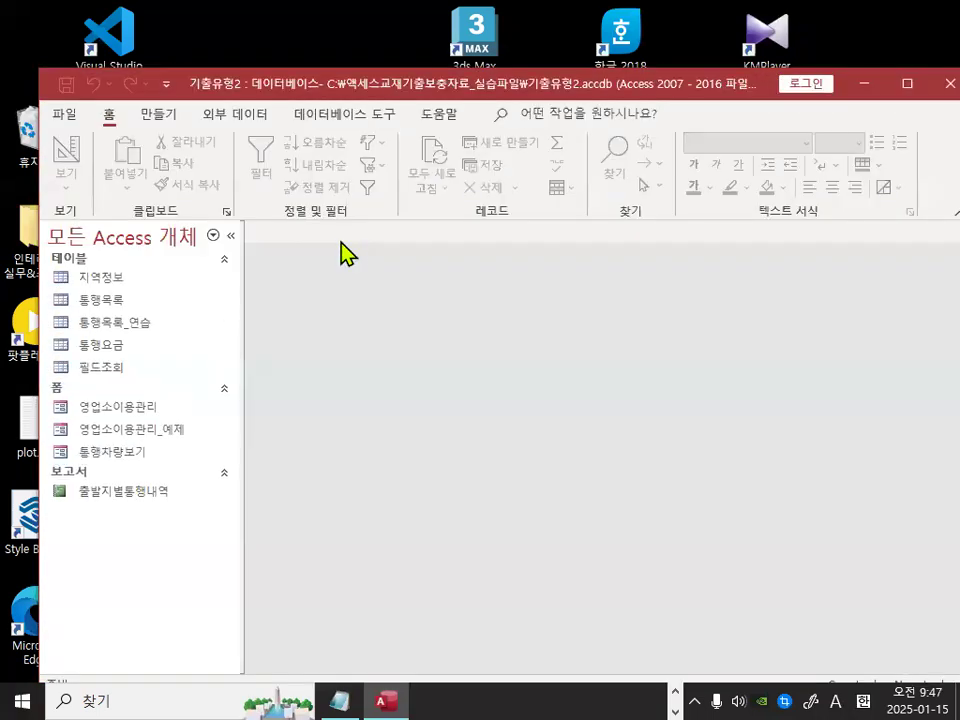
- Open the relationships diagram of the 기출유형2 database and add the 통행목록 and 지역정보 tables to it
click(374, 122)
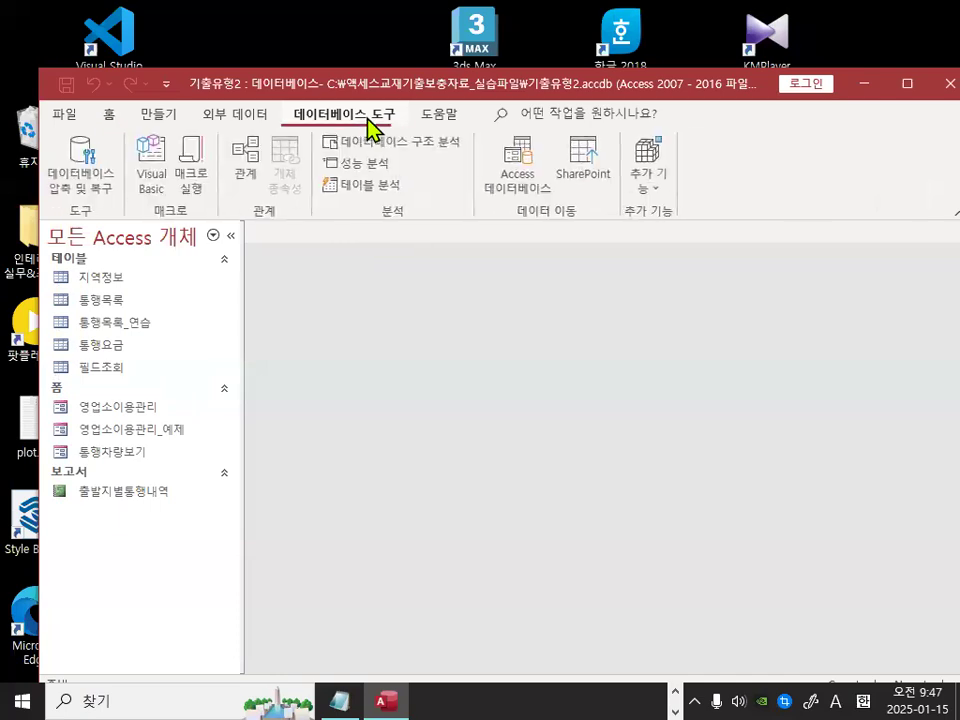
click(247, 168)
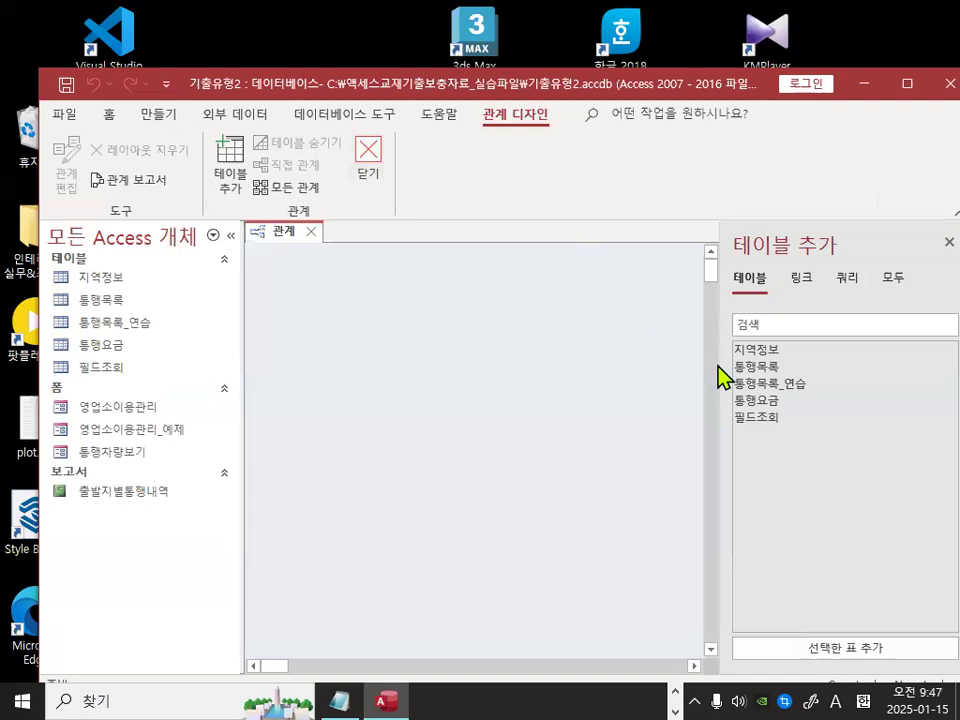
double_click(762, 370)
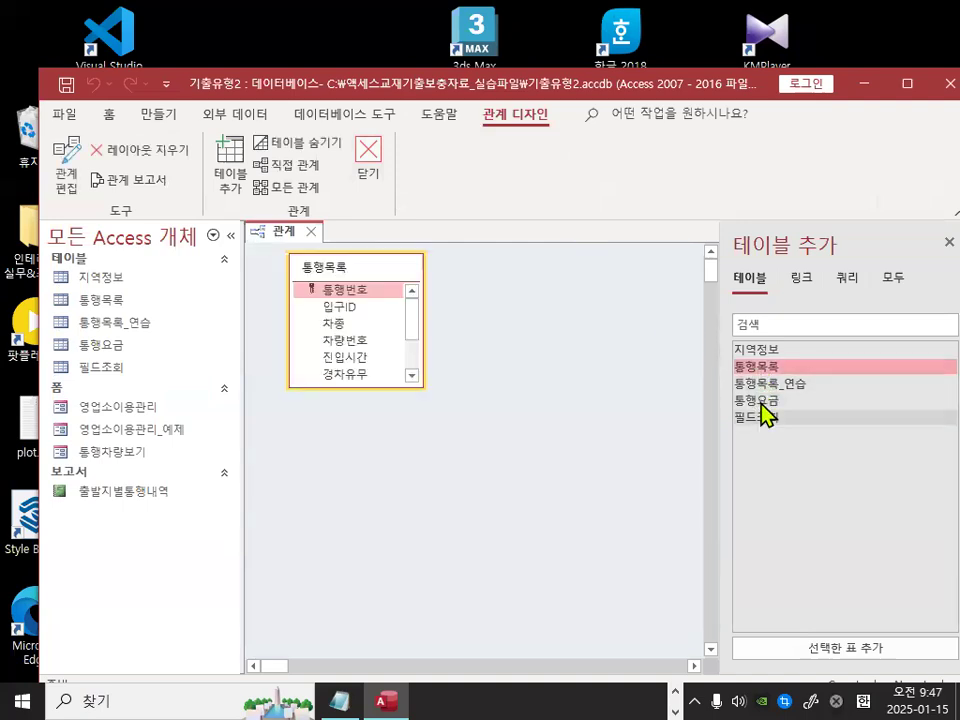
double_click(762, 351)
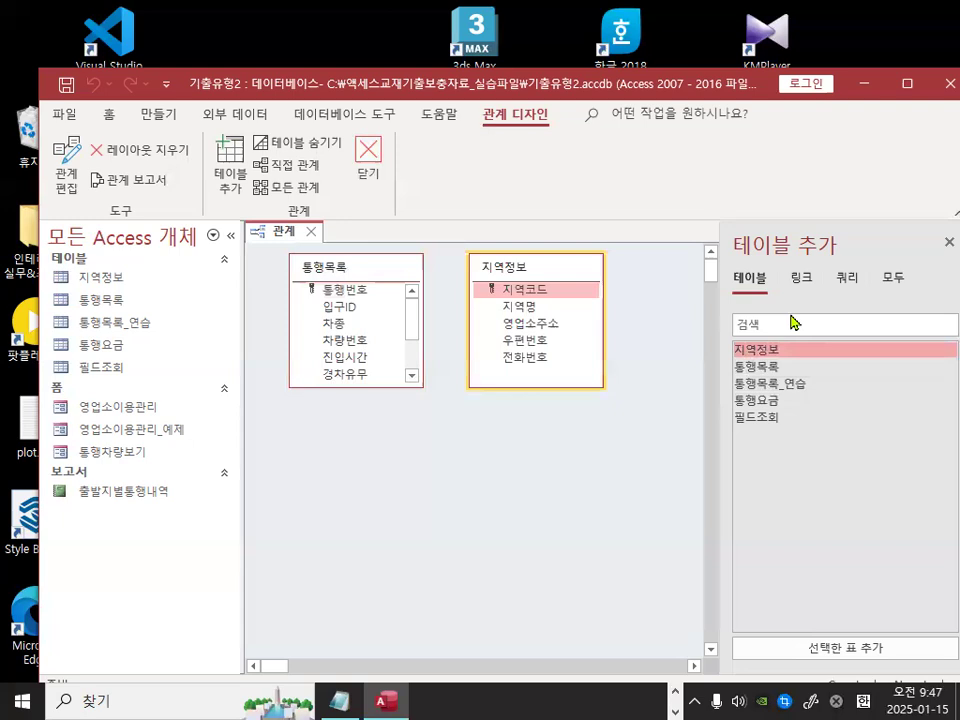
click(933, 246)
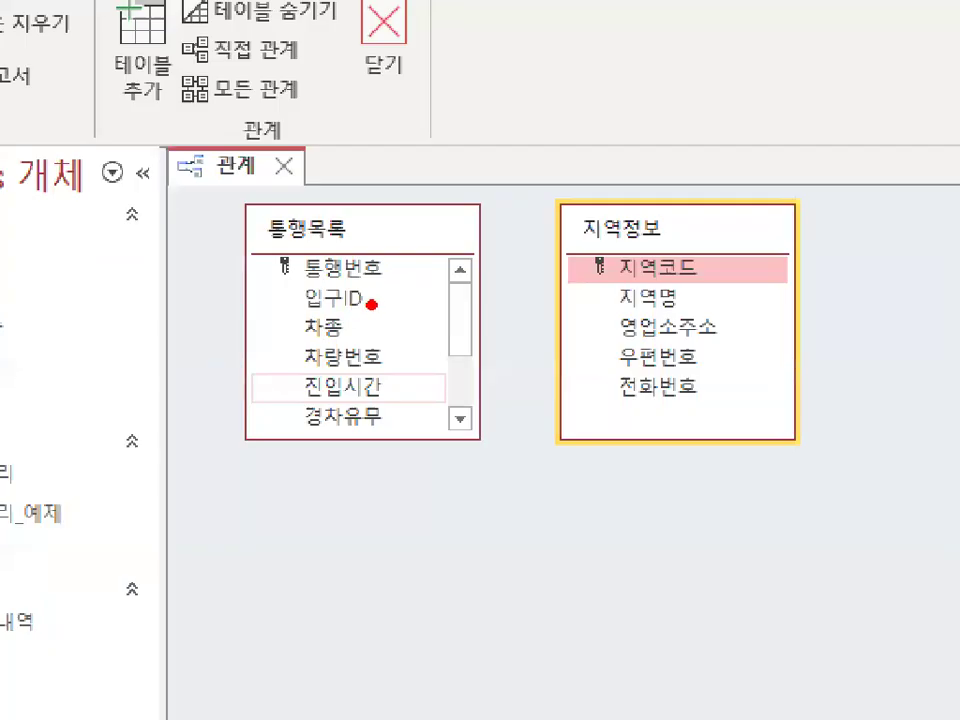
- Mark temporarily with the pen how 입구ID in 통행목록 links to 지역코드 in 지역정보
mouse_move(328, 321)
mouse_down()
mouse_move(365, 310)
mouse_move(300, 282)
mouse_up()
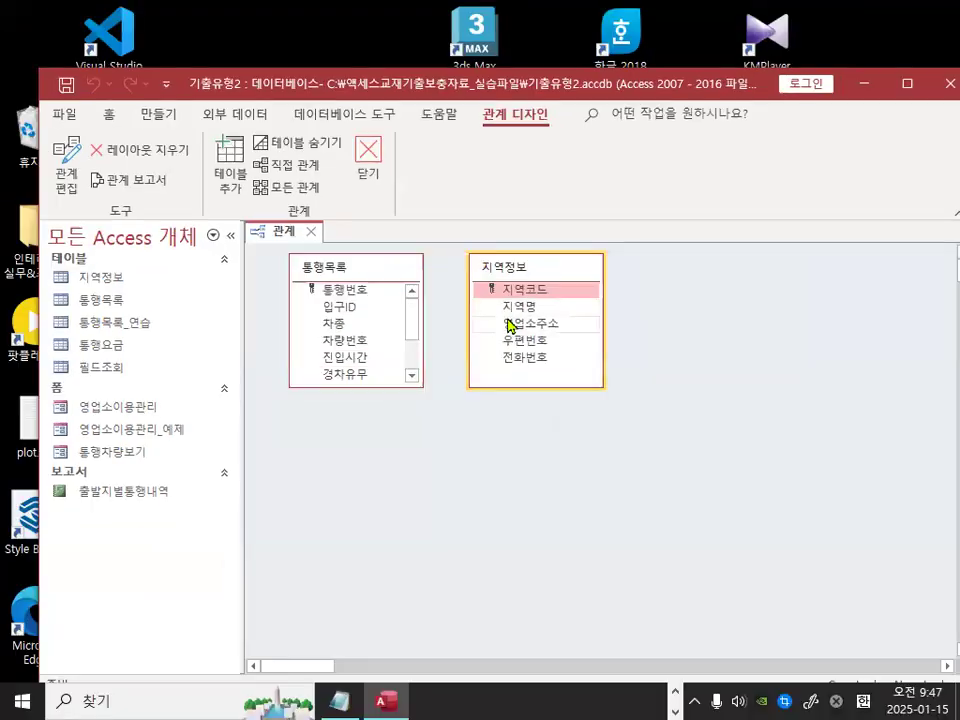
key(ctrl+1)
click(514, 304)
mouse_move(258, 321)
mouse_down()
mouse_move(248, 328)
mouse_move(175, 292)
mouse_move(255, 316)
mouse_move(278, 263)
mouse_move(447, 234)
mouse_move(485, 270)
mouse_move(477, 272)
mouse_move(512, 184)
mouse_up()
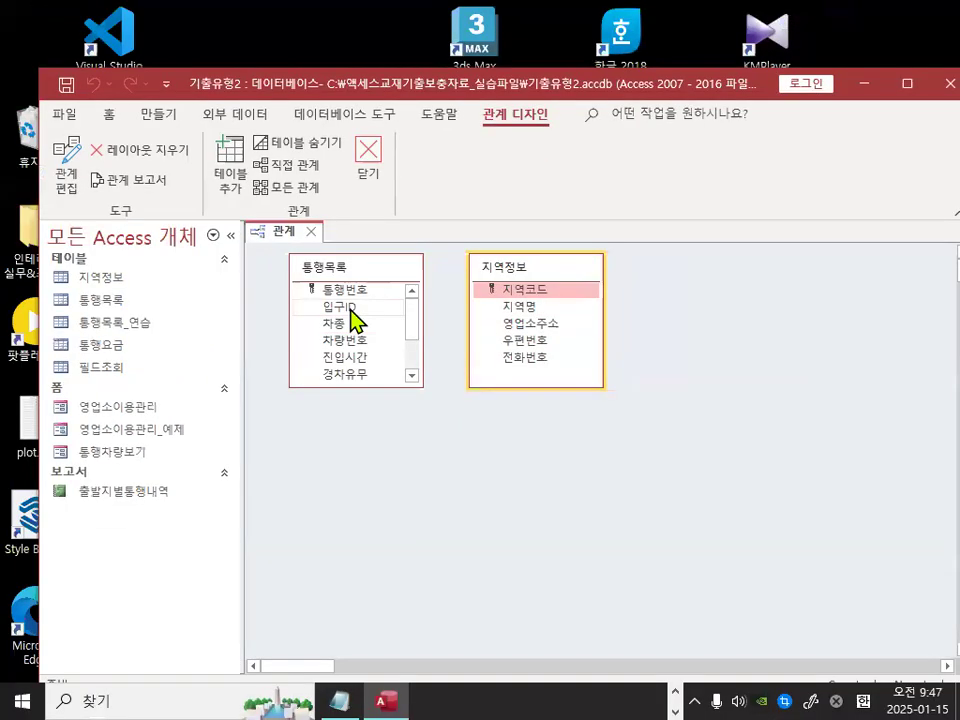
- Relate 입구ID in 통행목록 to 지역코드 in 지역정보, enforcing referential integrity and cascading updates of related fields
drag(345, 307, 518, 291)
click(344, 358)
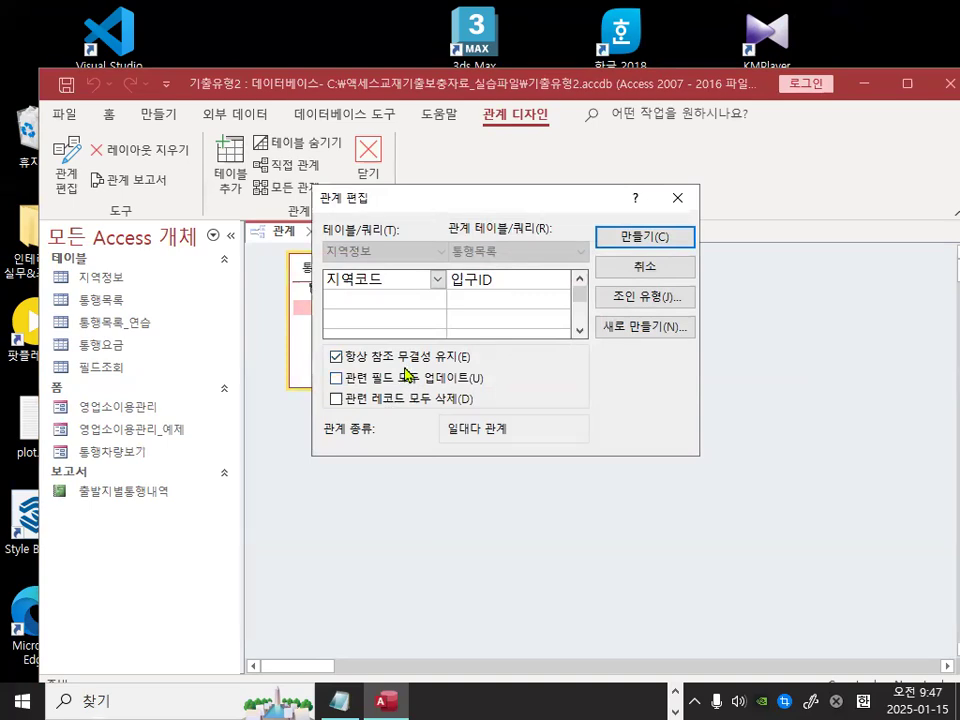
click(338, 379)
click(645, 240)
- Move the 지역정보 table slightly farther from 통행목록, and mark the save command temporarily with the pen
drag(553, 274, 570, 275)
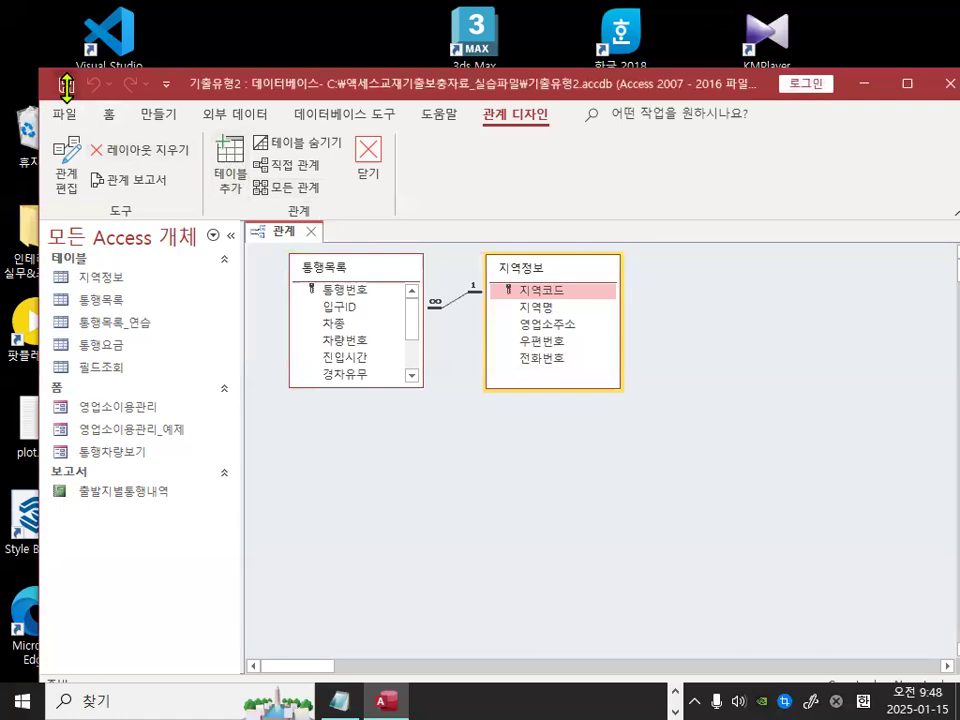
key(ctrl+1)
drag(129, 71, 175, 47)
key(Escape)
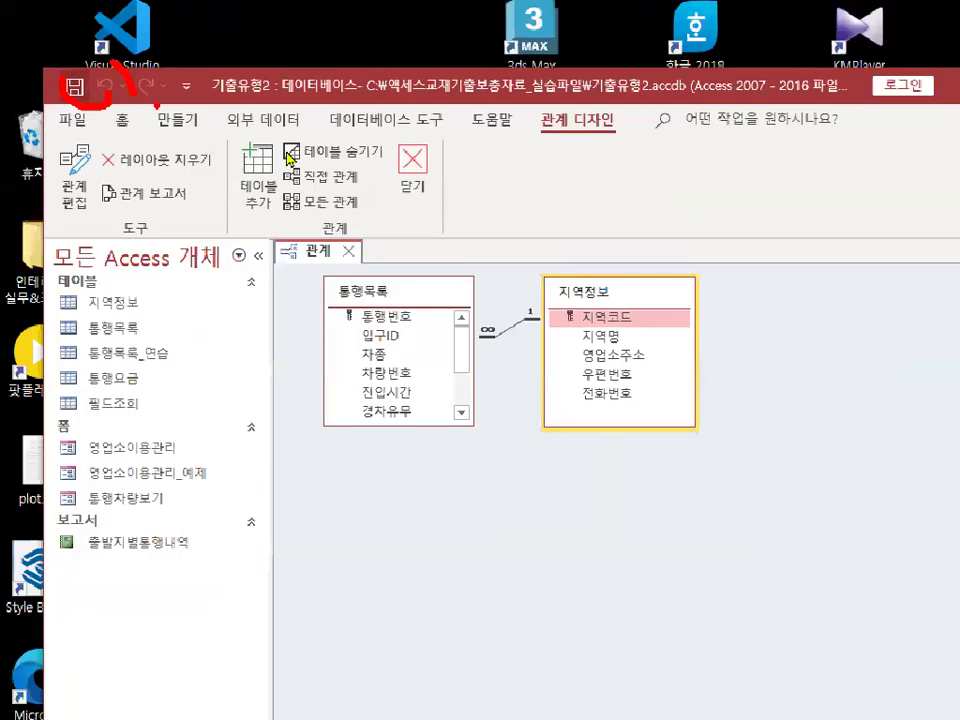
- Close the relationships diagram and the 기출유형2 database, keeping Access open, and shift the Access window fully into view
click(370, 155)
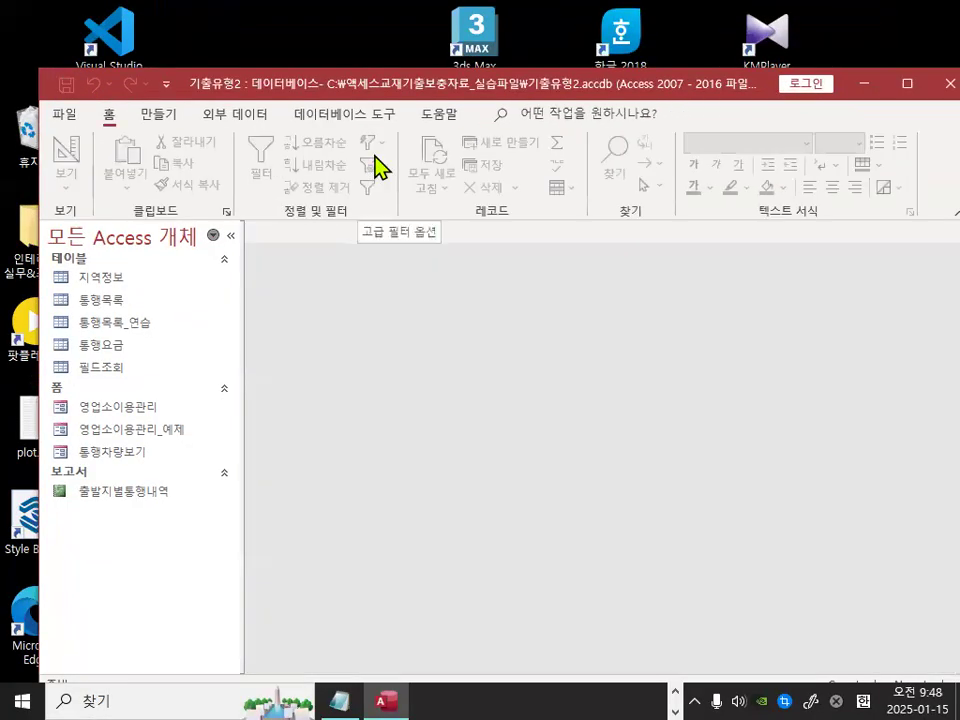
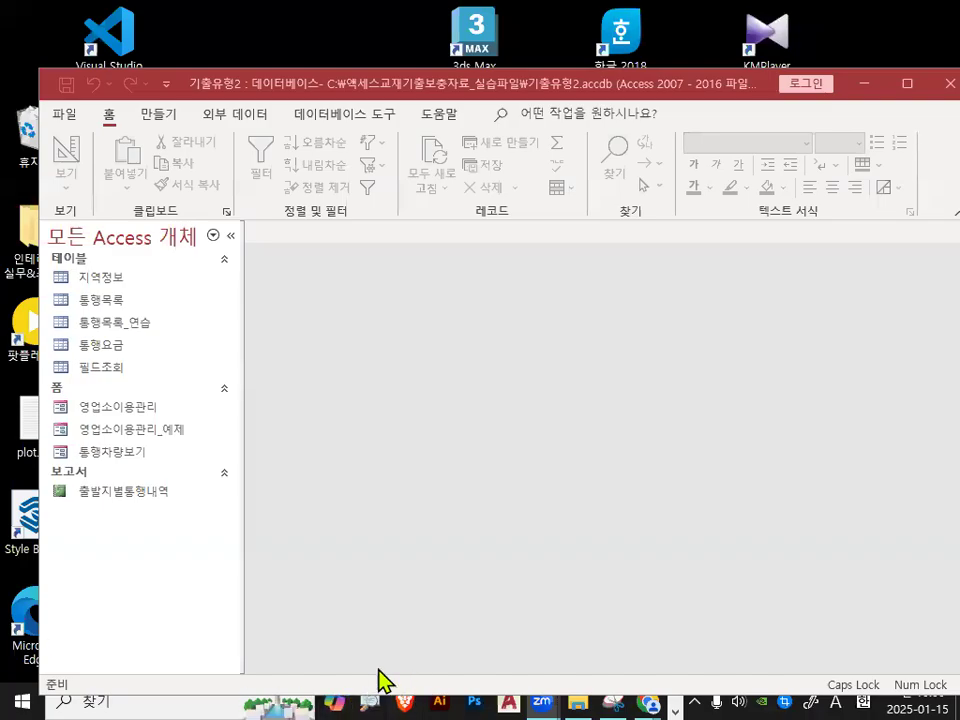
click(69, 117)
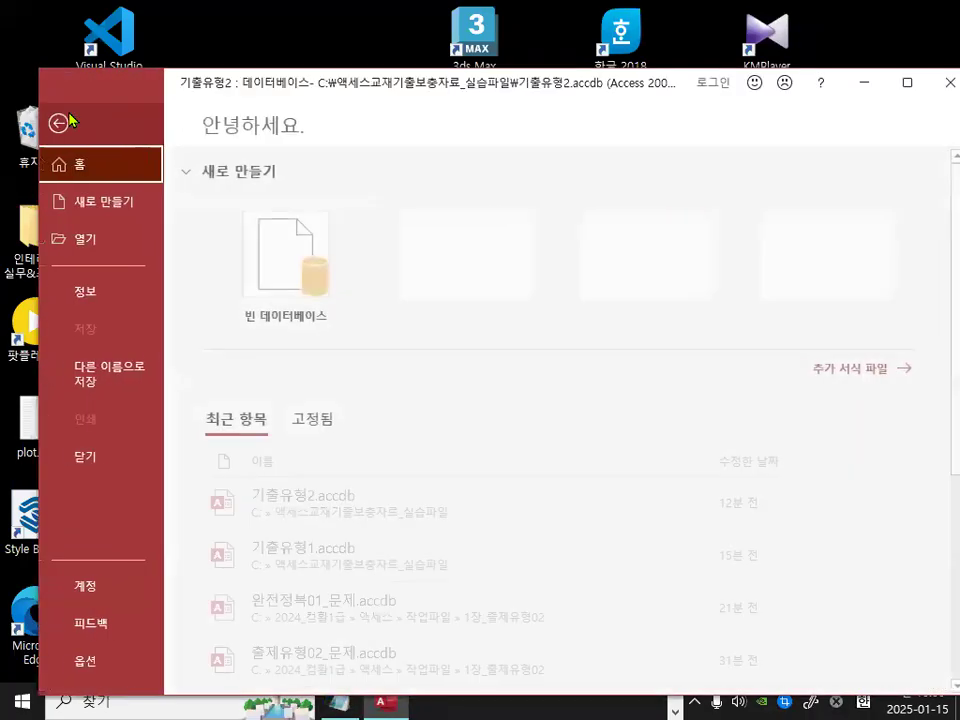
click(118, 460)
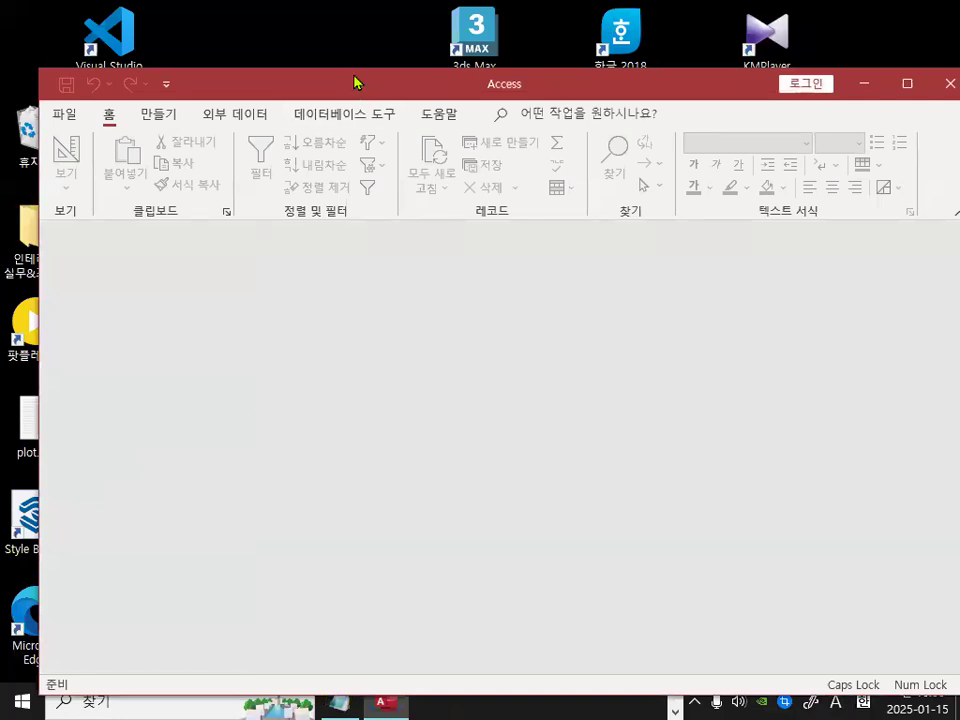
drag(358, 81, 340, 56)
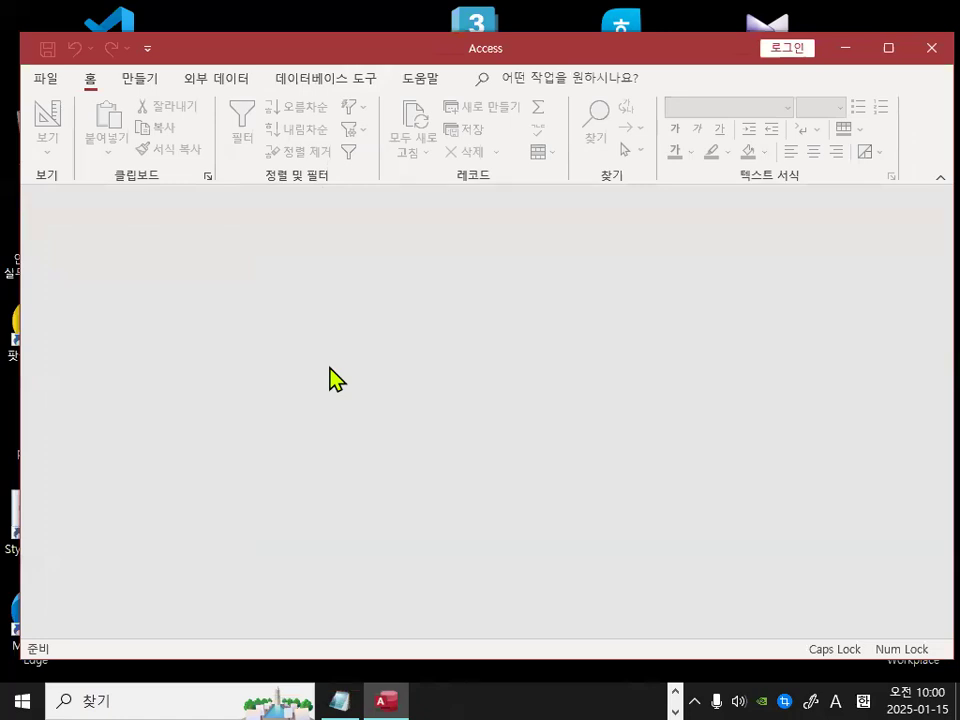
- Open the database 출제유형03_문제.accdb from the folder C:\2024_컴활1급\액세스\작업파일\1장_출제유형03
click(46, 79)
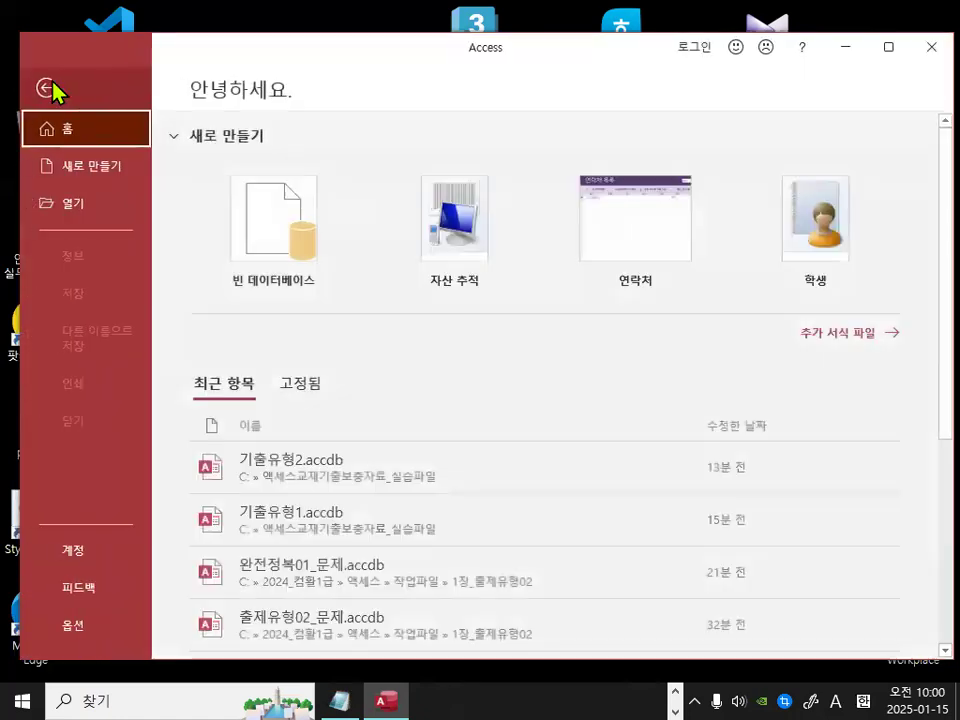
click(70, 205)
click(237, 352)
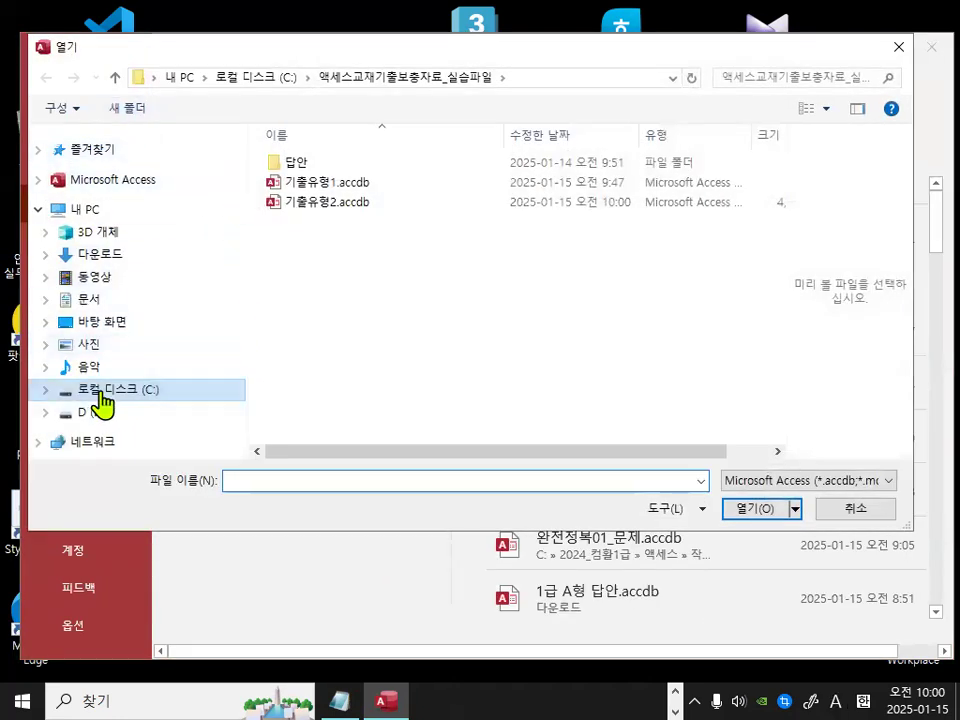
click(103, 392)
click(345, 162)
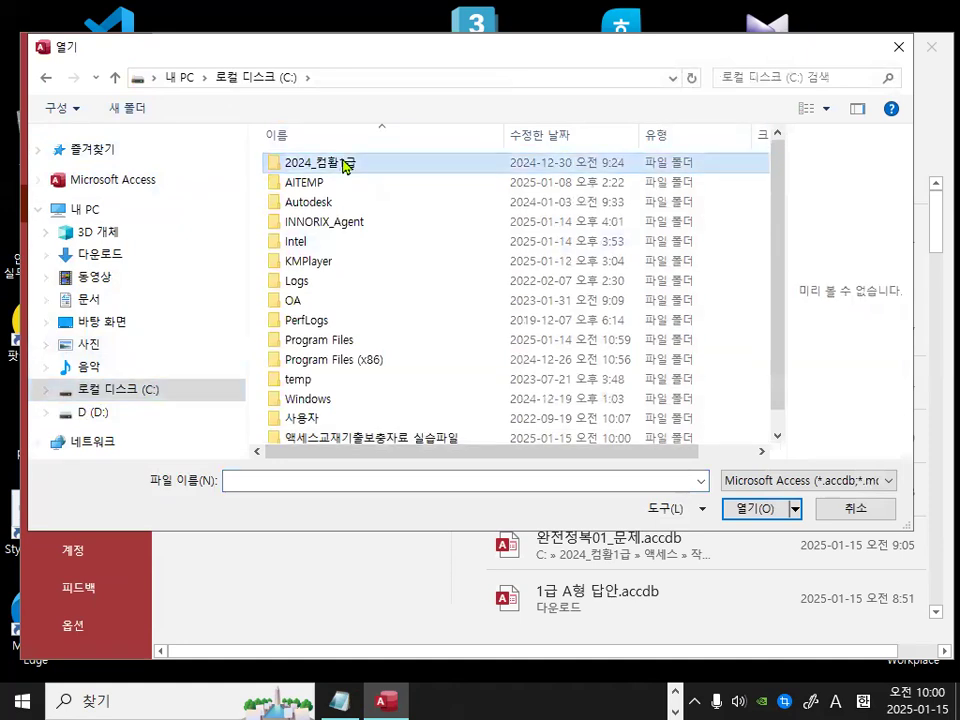
double_click(345, 165)
double_click(306, 165)
click(315, 188)
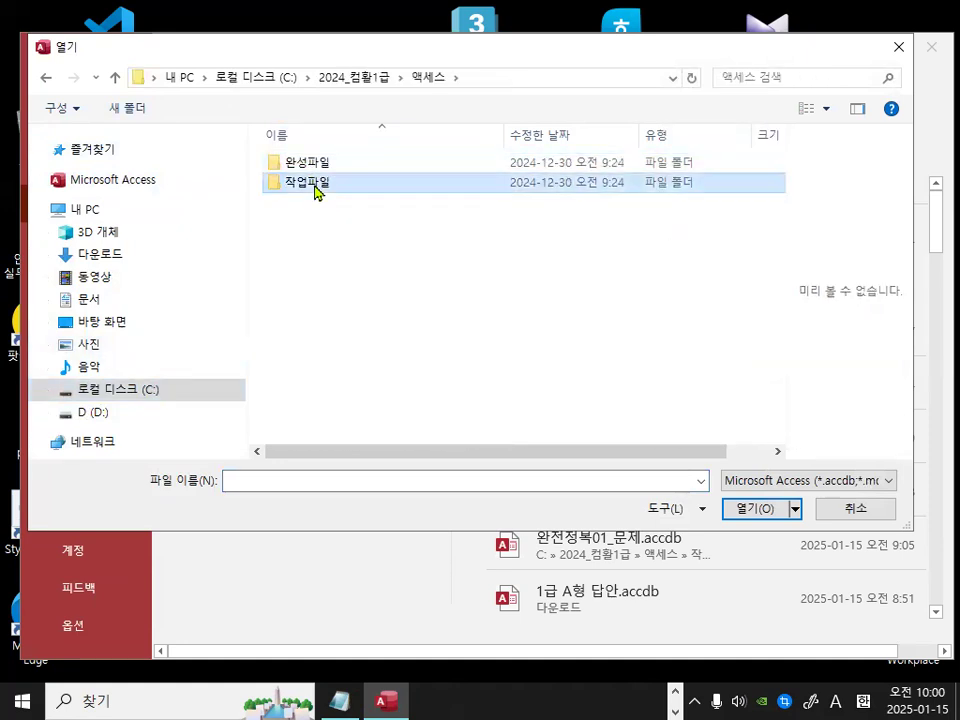
double_click(315, 188)
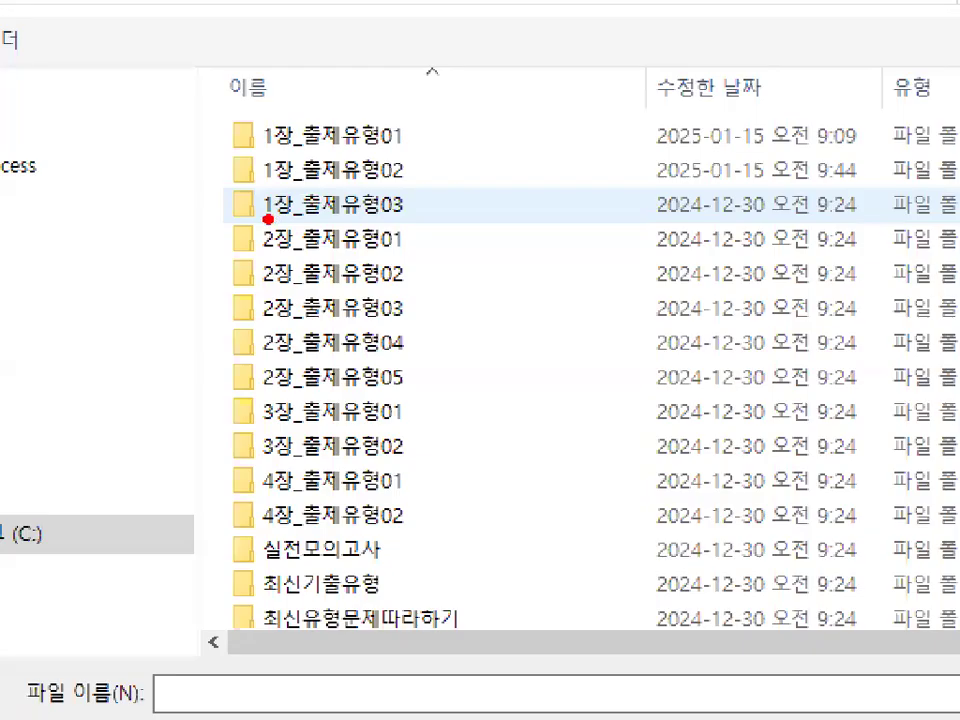
drag(268, 218, 380, 212)
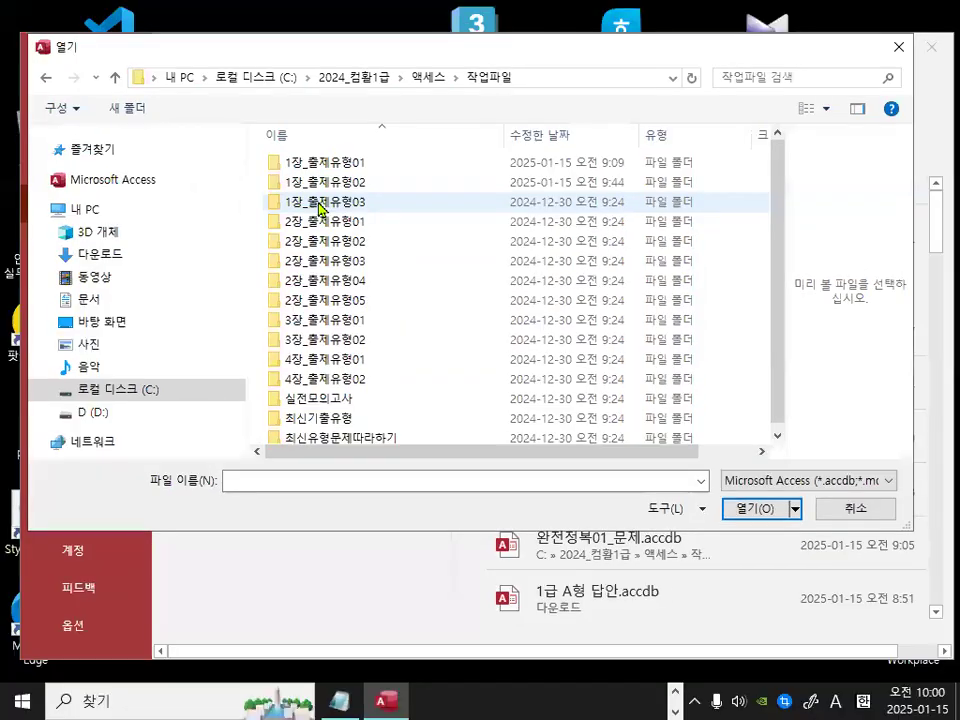
double_click(321, 203)
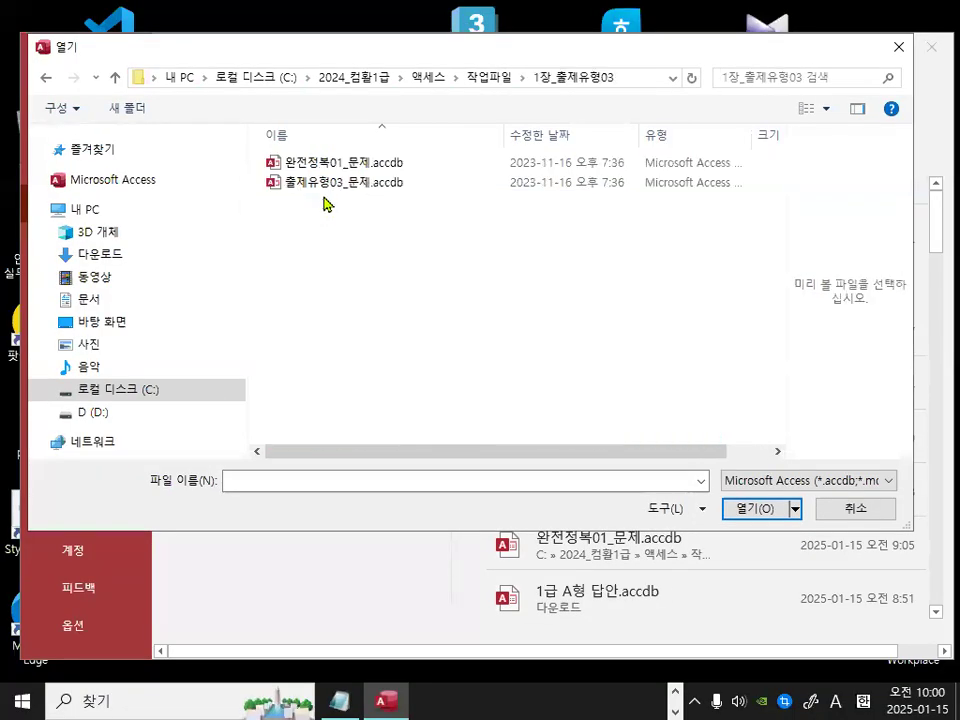
double_click(343, 184)
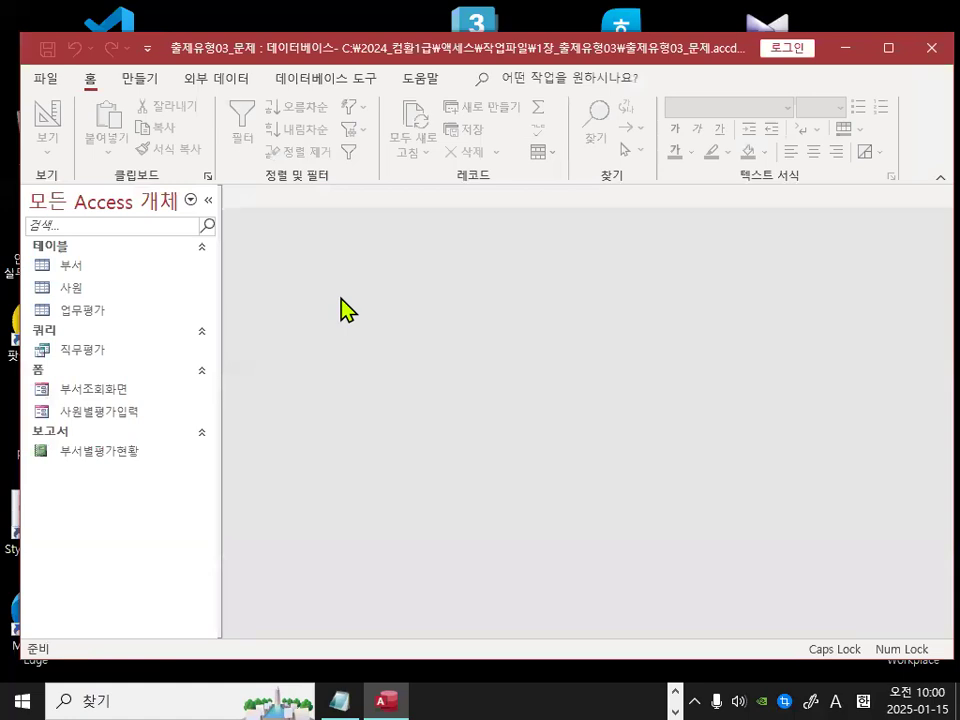
- Switch to the Notepad lesson notes and review the Excel sheet import item under 03. 출제유형 외부데이터 가져오기
click(343, 688)
scroll(328, 555, down, 3)
click(298, 370)
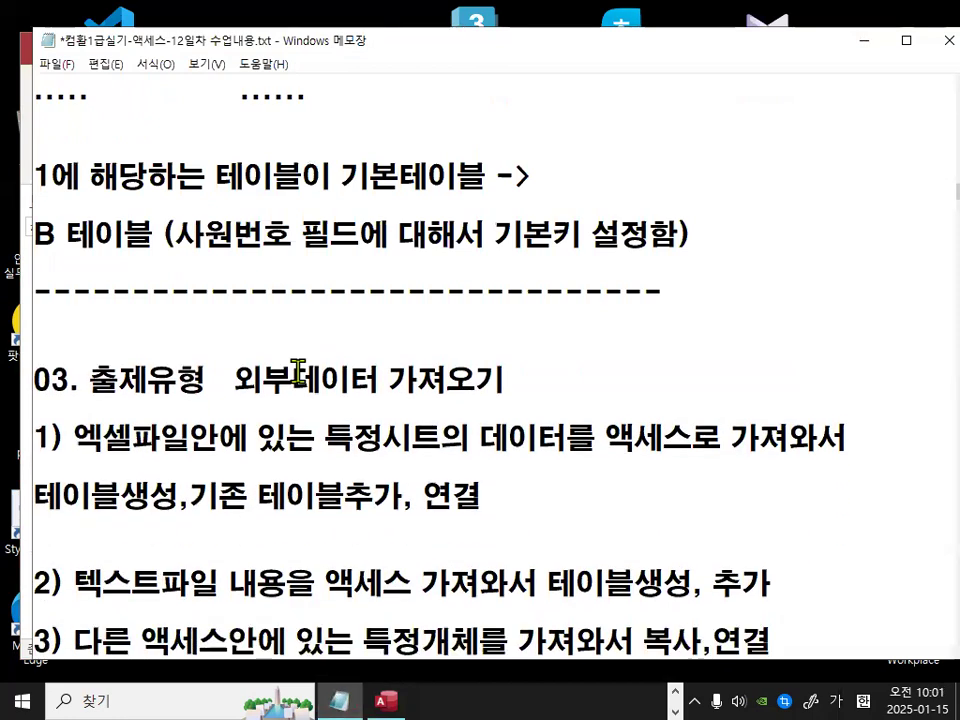
drag(233, 383, 521, 374)
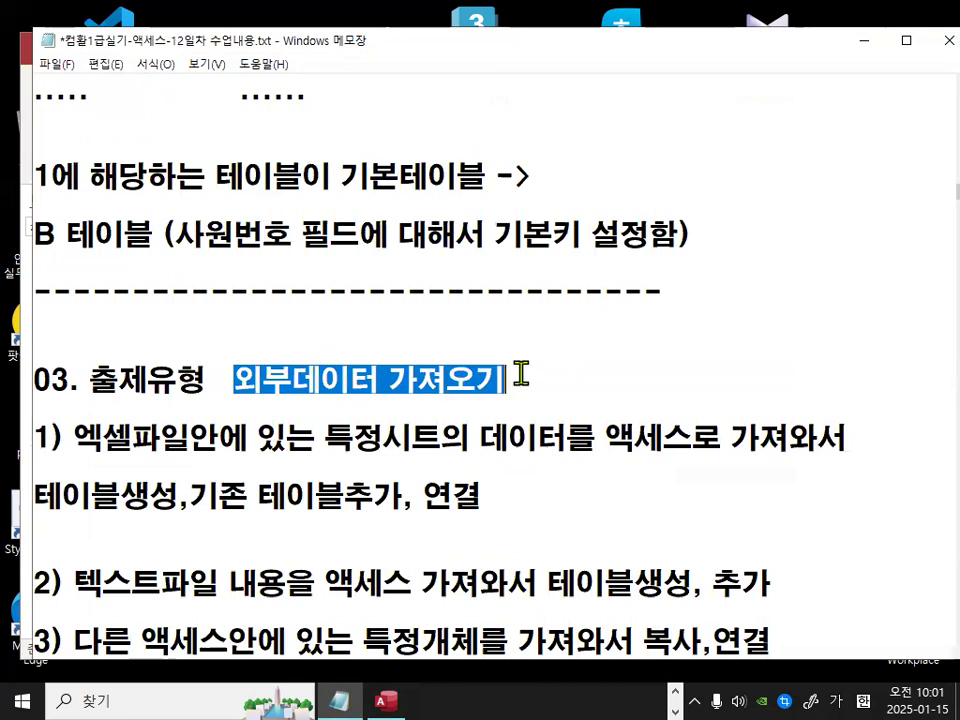
scroll(338, 408, down, 1)
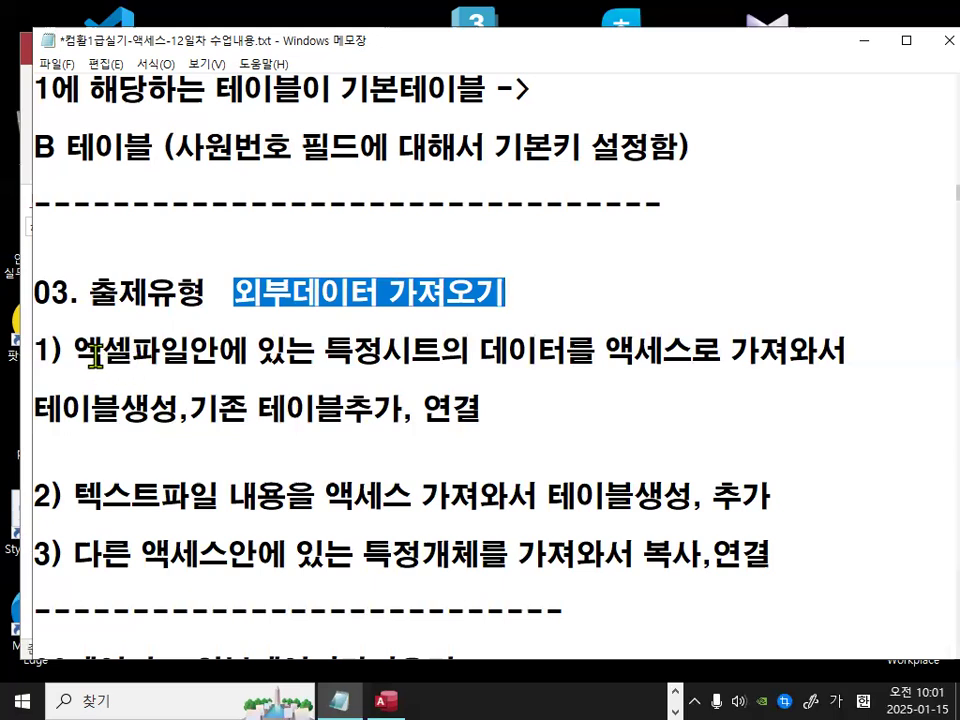
drag(76, 352, 192, 352)
drag(328, 352, 441, 352)
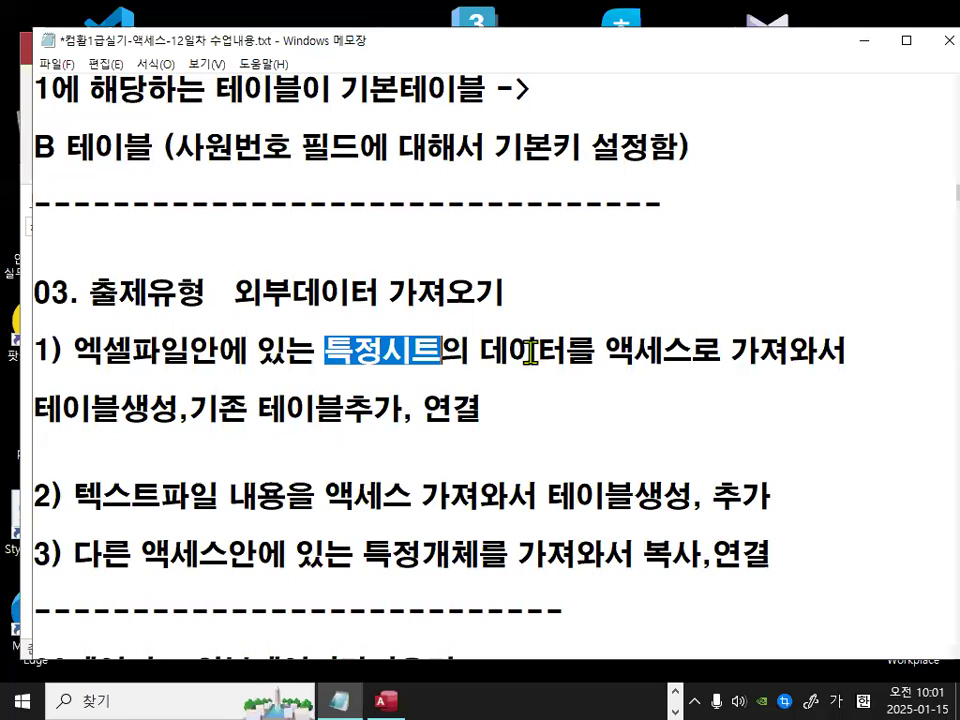
click(605, 353)
drag(626, 353, 824, 352)
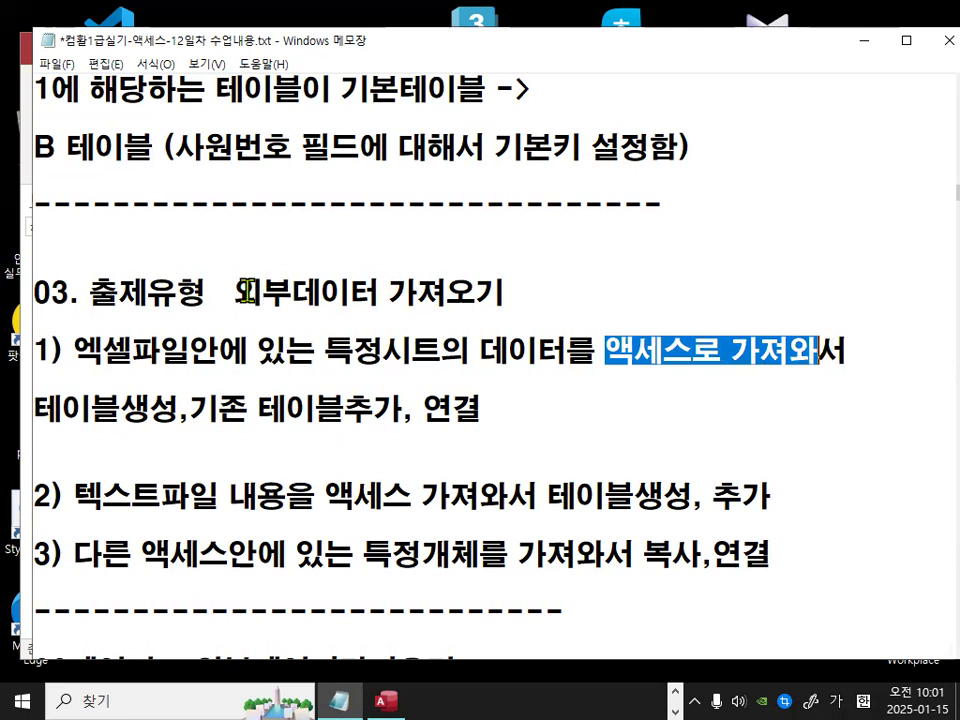
drag(236, 294, 447, 294)
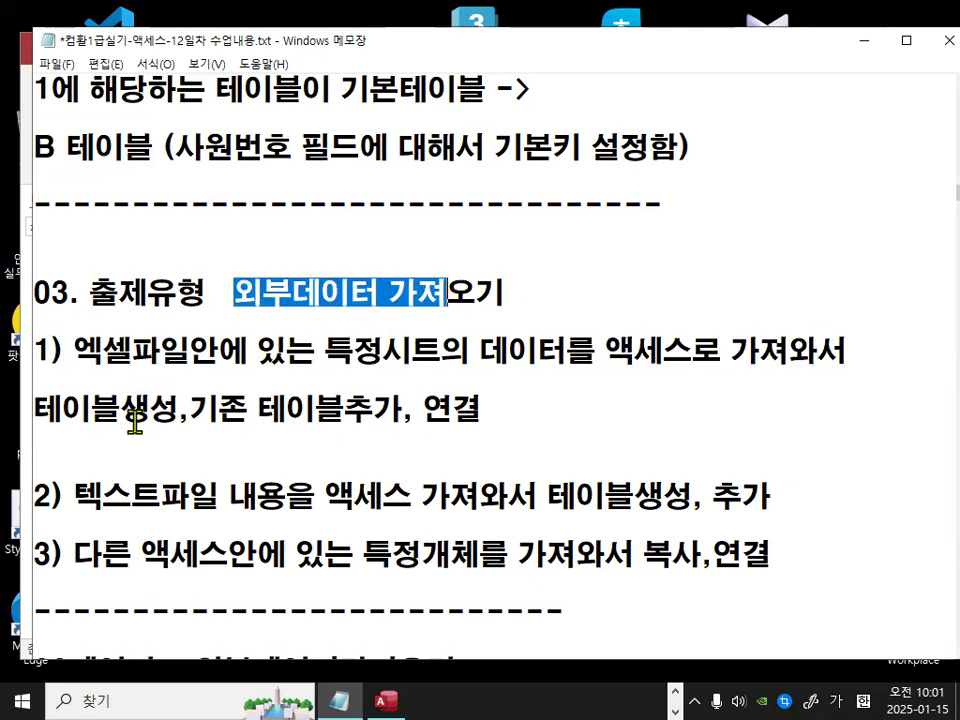
click(47, 408)
drag(51, 406, 374, 408)
click(197, 406)
- In the Excel import item, extend 연결 to 연결테이블 and prefix the line starting with 테이블생성 with "->"
click(490, 410)
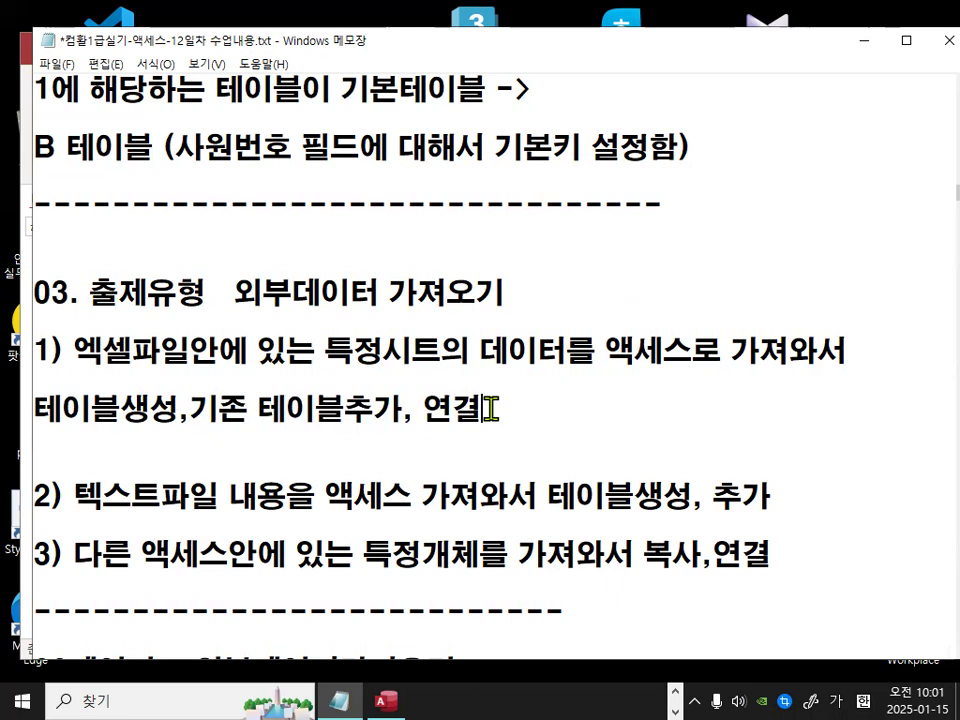
text(테이블)
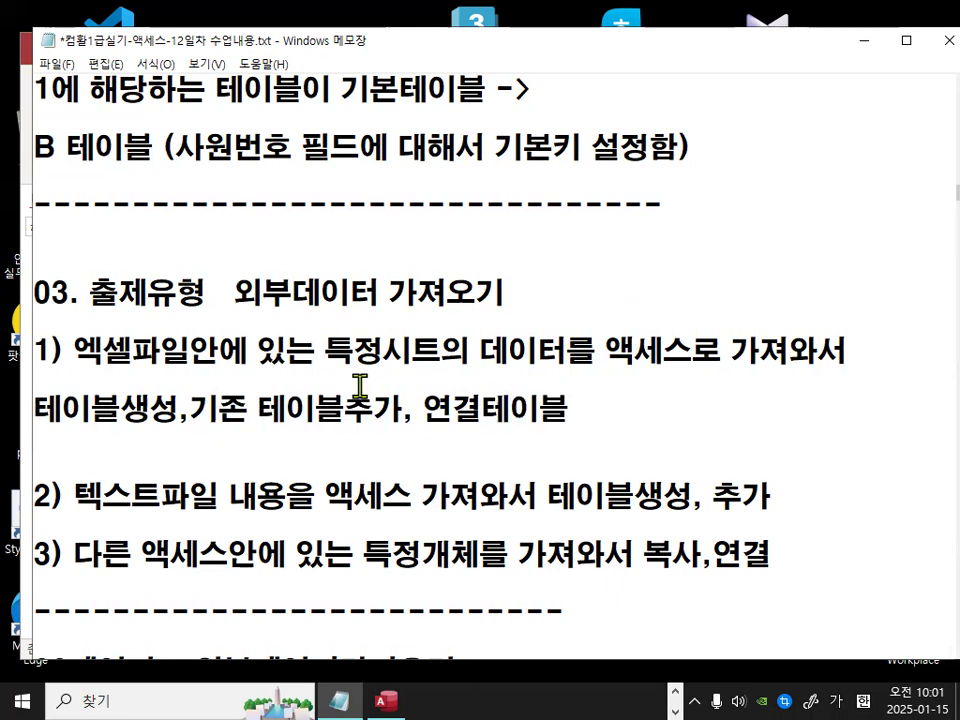
click(38, 408)
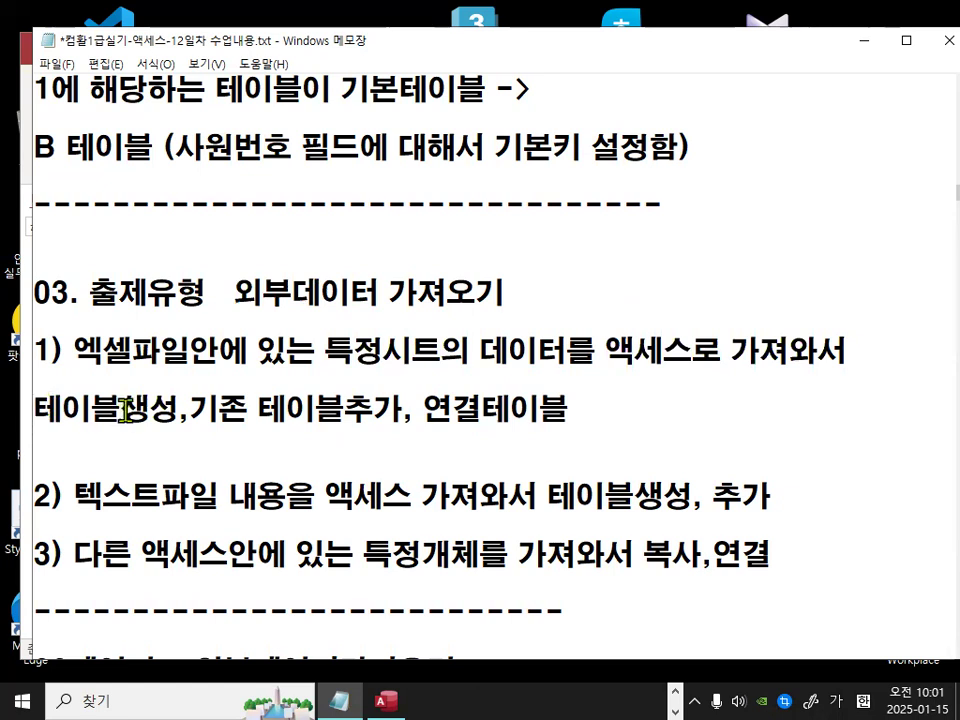
text(->)
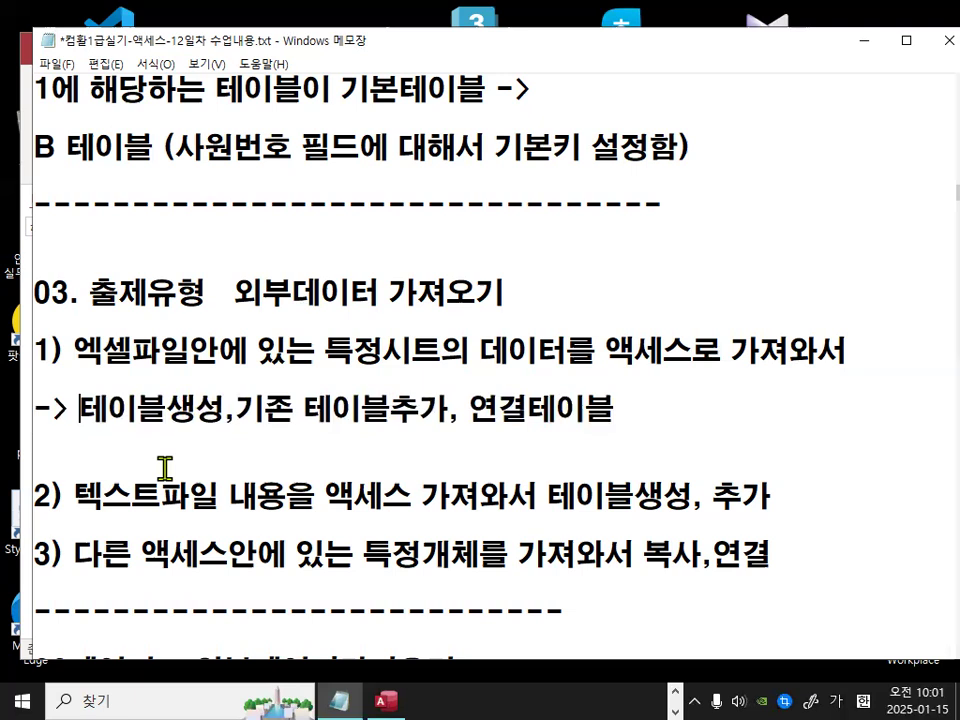
- Review the note items on importing text files and objects from another Access database, comparing their options with the Excel item
scroll(168, 472, down, 1)
drag(75, 410, 218, 410)
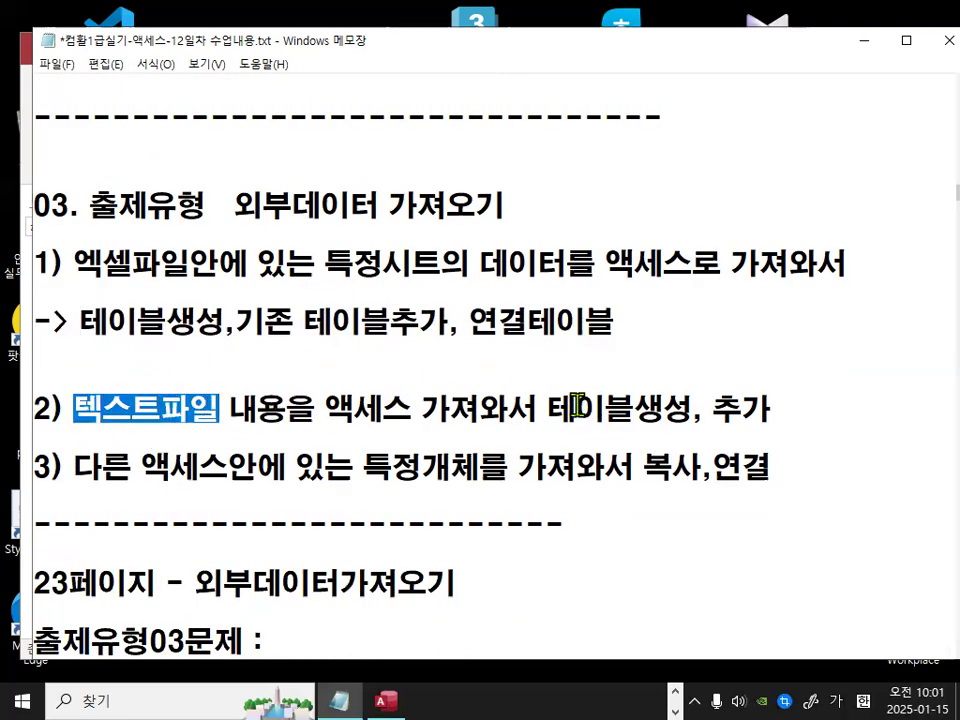
drag(548, 407, 683, 408)
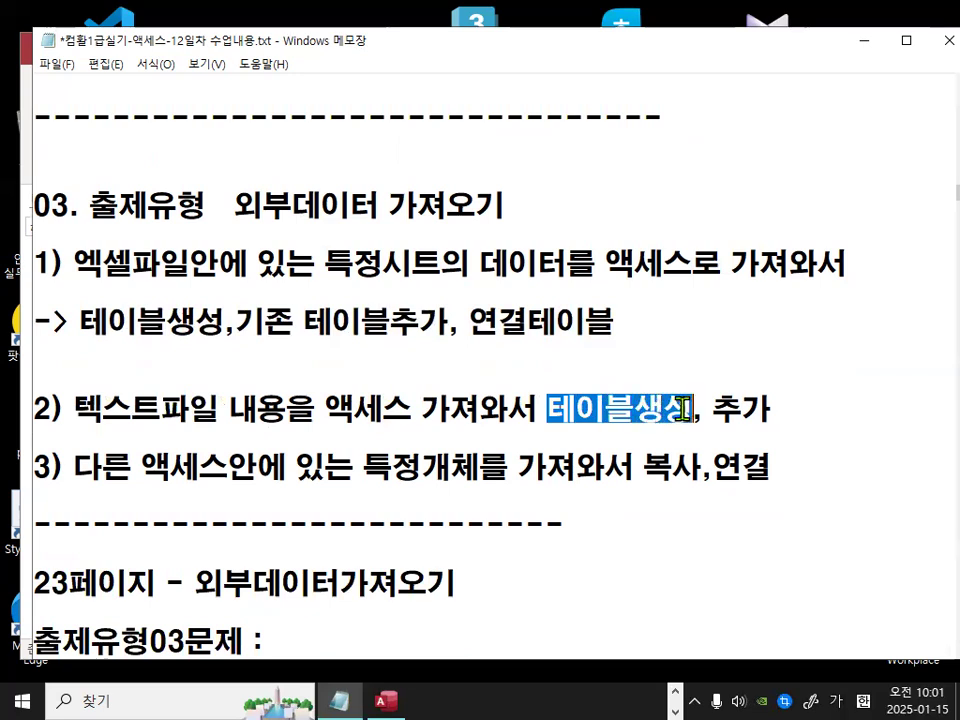
click(760, 412)
drag(714, 406, 766, 408)
drag(469, 322, 603, 325)
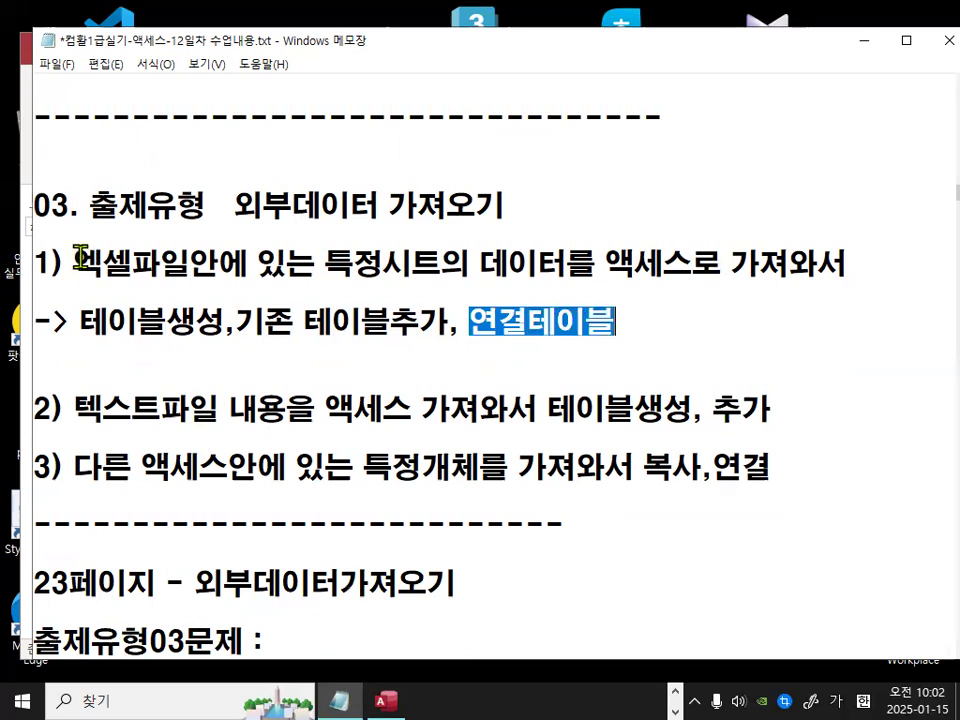
drag(73, 263, 133, 257)
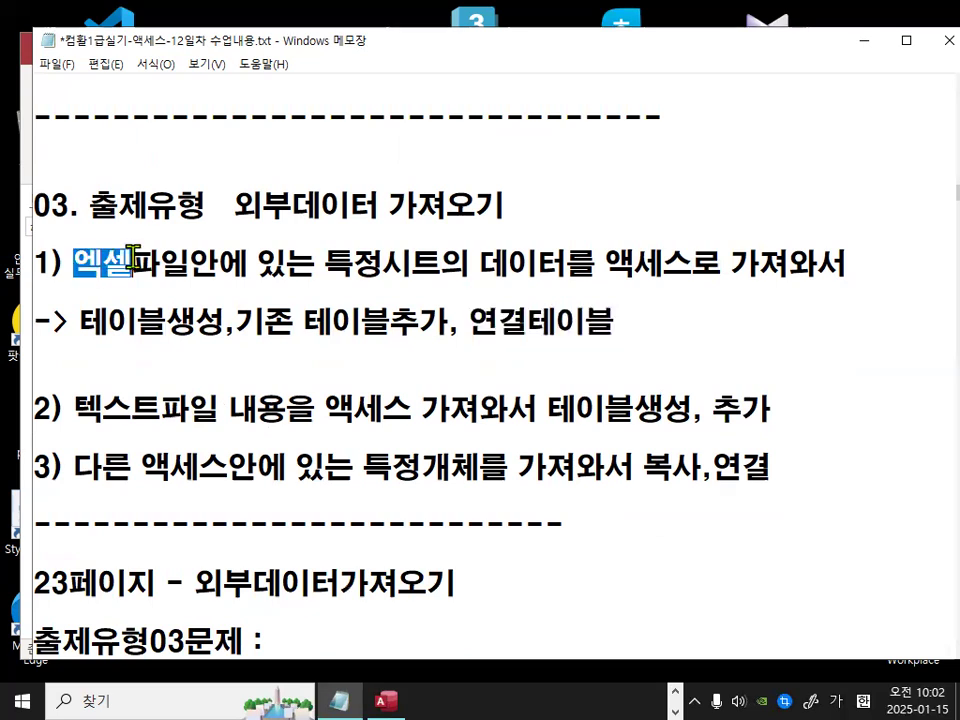
click(80, 468)
drag(80, 468, 251, 468)
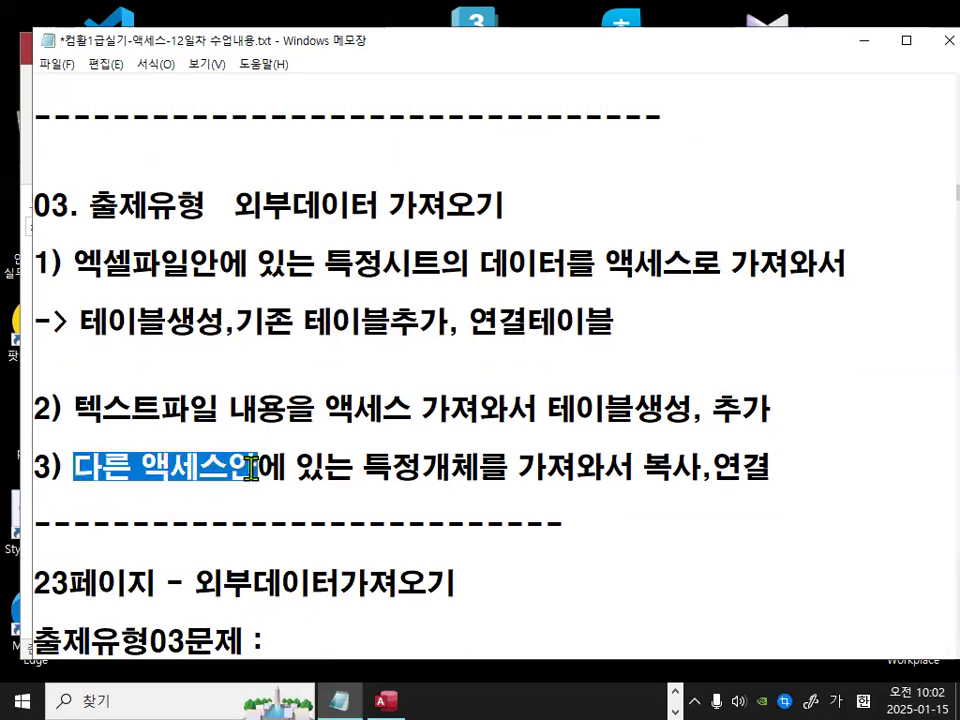
drag(366, 467, 475, 467)
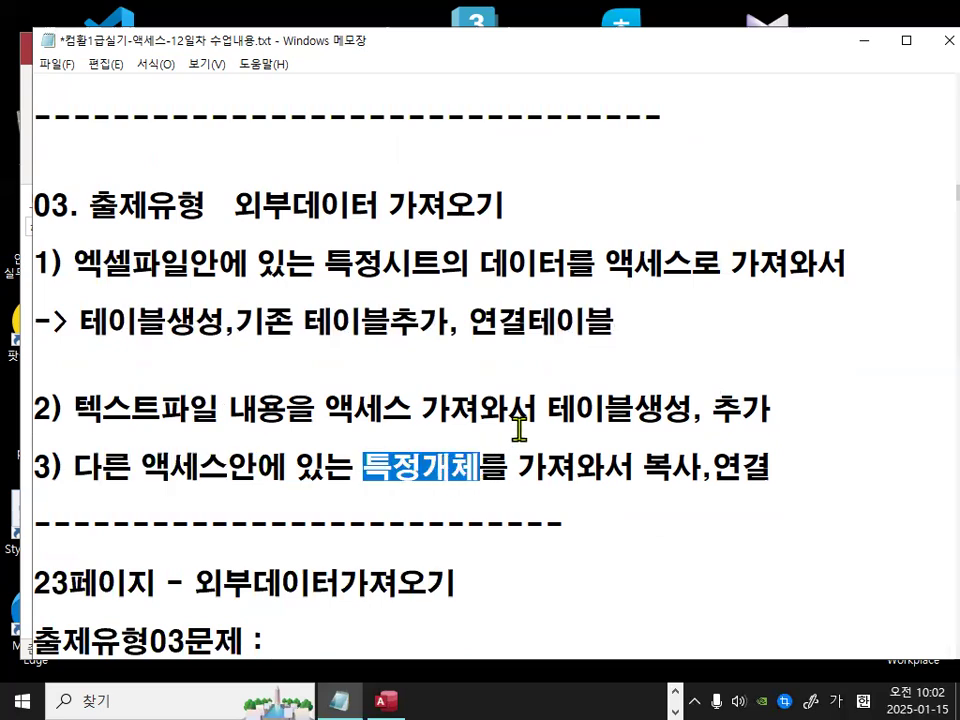
drag(643, 467, 764, 462)
click(763, 462)
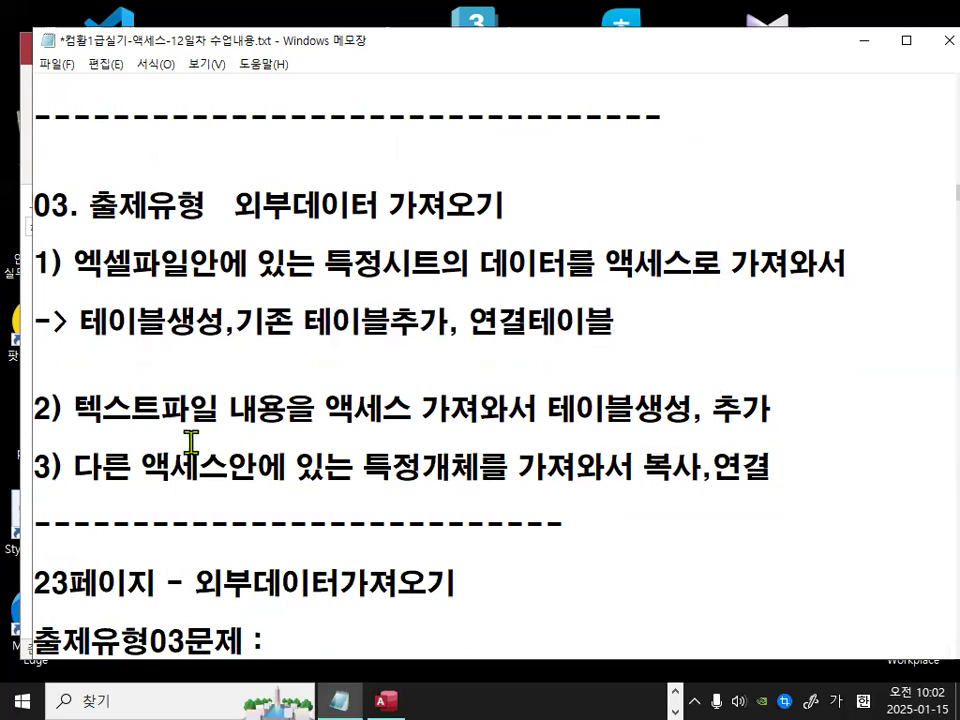
- Mark temporarily with the pen the item numbers 1) and 2) and the words 엑셀파일 in the external data notes
mouse_move(33, 308)
mouse_down()
mouse_move(39, 447)
mouse_move(55, 240)
mouse_move(72, 270)
mouse_up()
drag(66, 424, 72, 418)
drag(96, 268, 180, 266)
drag(148, 228, 186, 198)
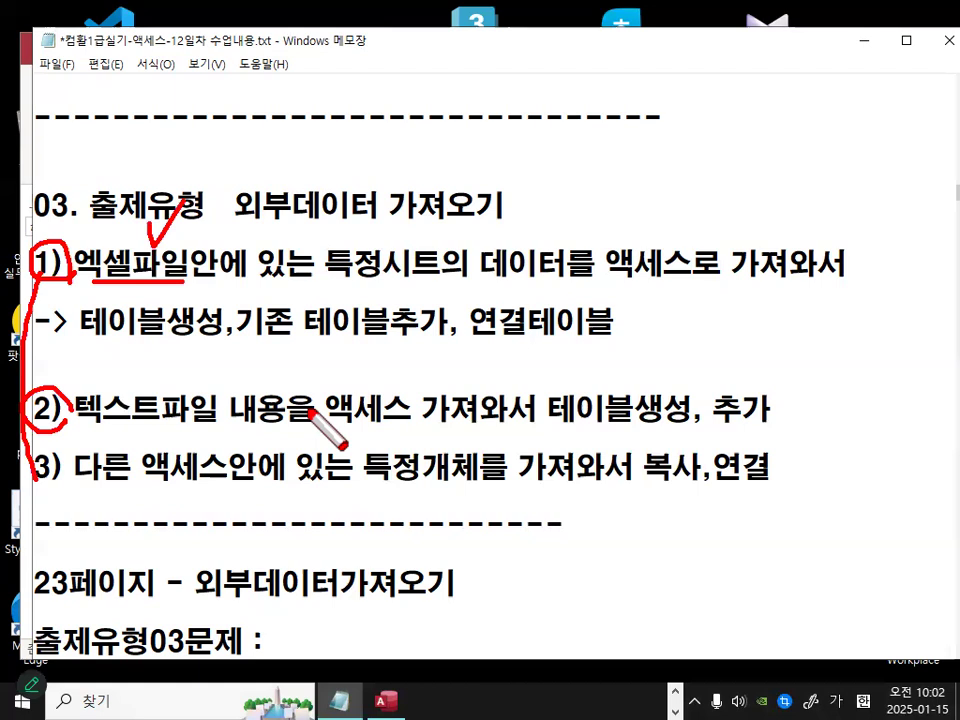
key(Escape)
- In the 수정부분 line, put a space between 정의된 and 이름, and strike through 범위의 정의된 이름 삭제 with the pen
scroll(306, 405, down, 2)
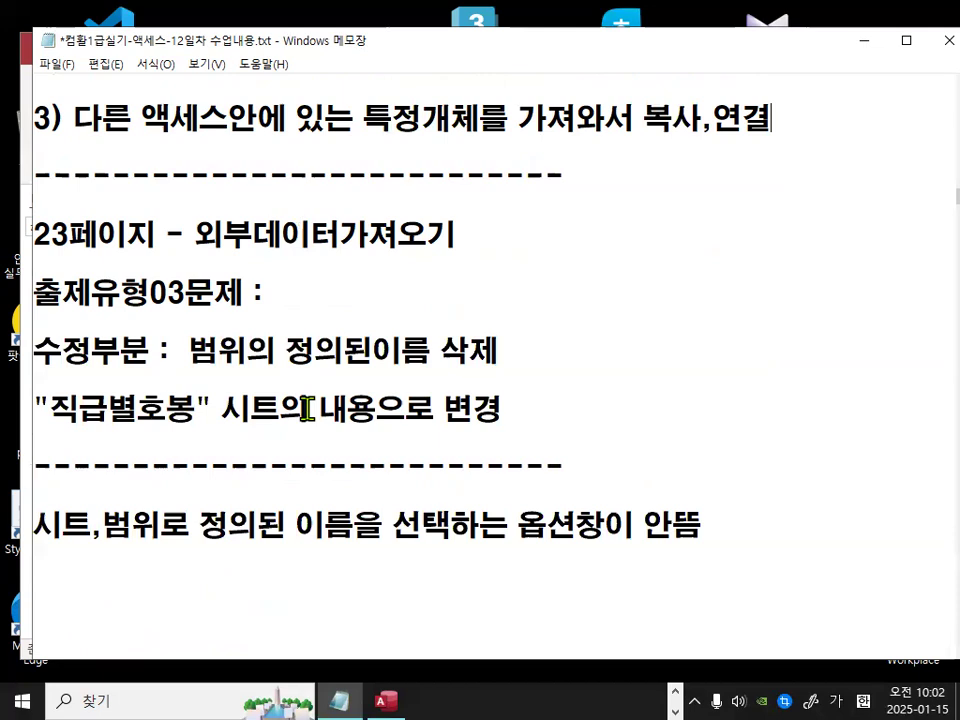
drag(189, 349, 465, 349)
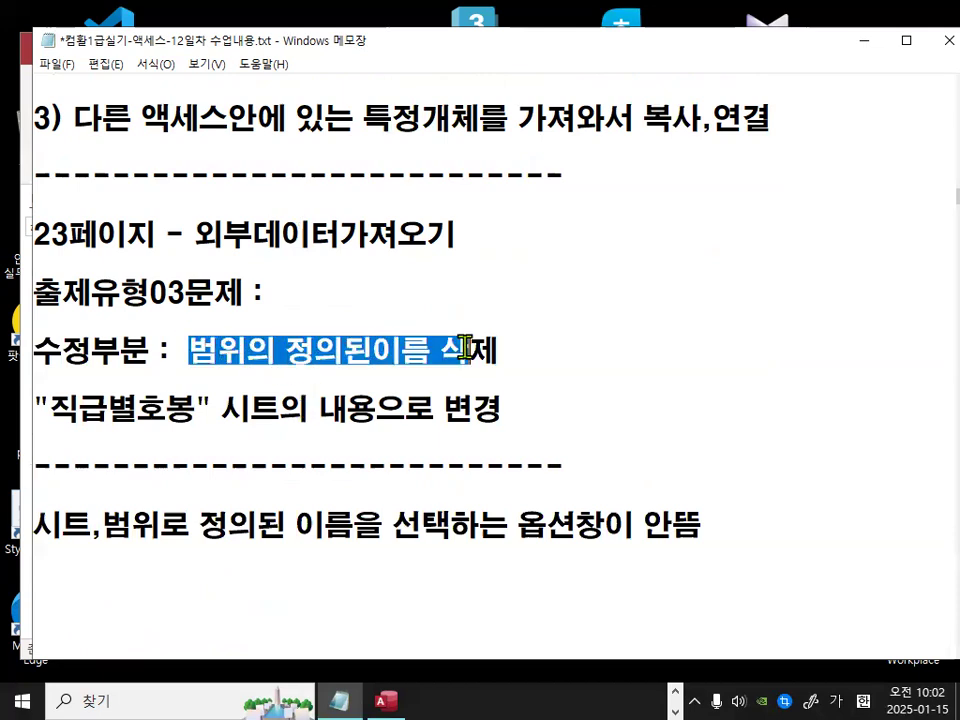
click(375, 351)
key(ctrl+2)
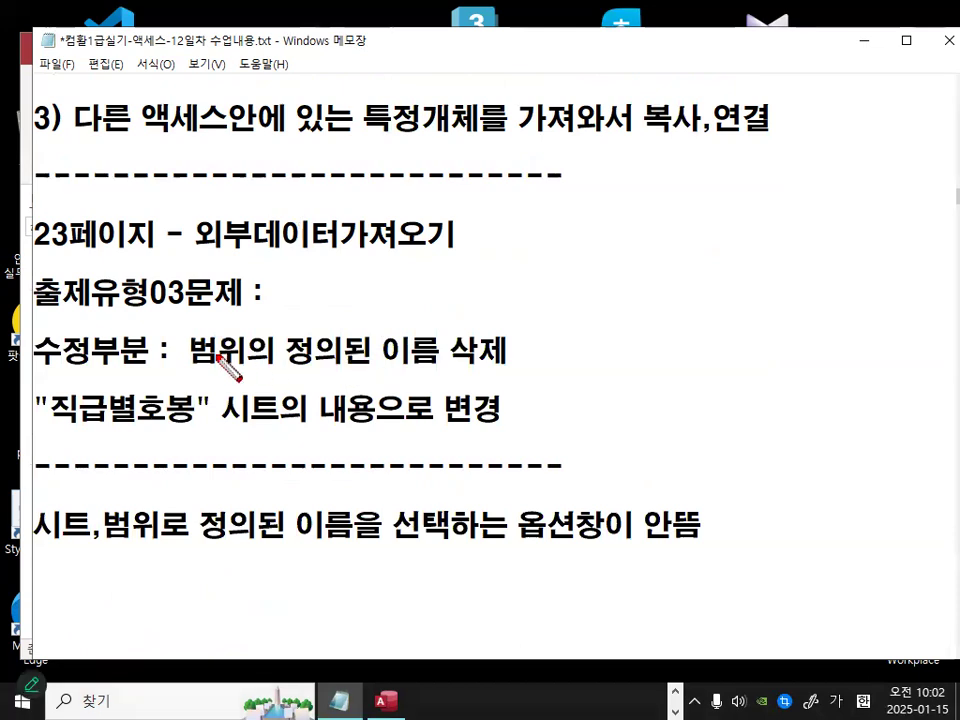
drag(193, 353, 508, 354)
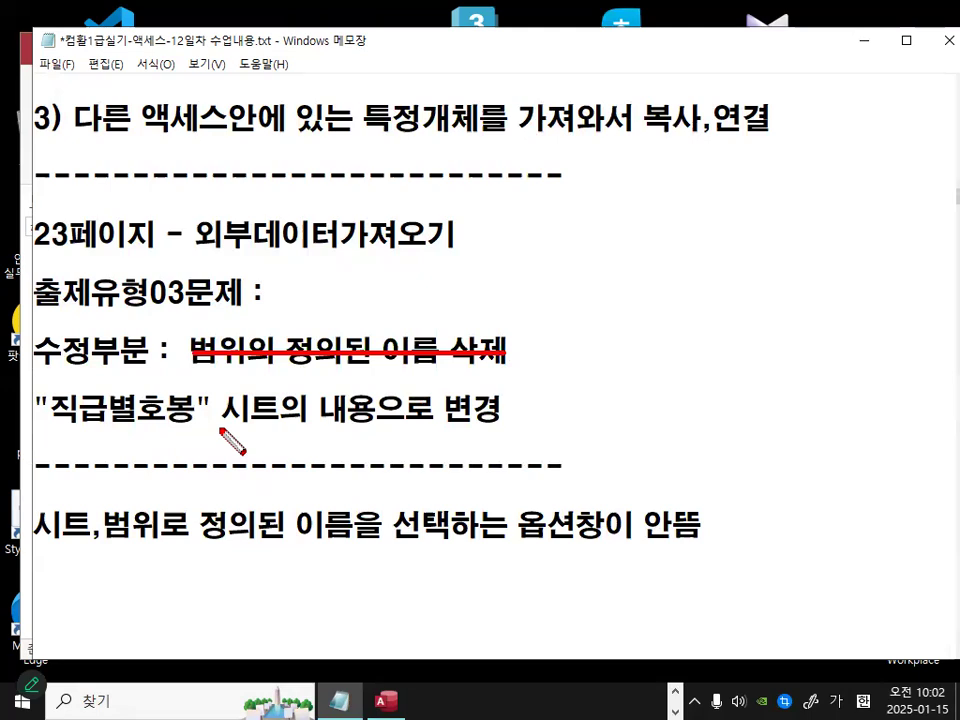
- Mark temporarily with the pen the words 직급별호봉, 시트 and 내용 in the line about changing to the sheet's contents
drag(55, 426, 181, 425)
mouse_move(296, 425)
mouse_down()
mouse_move(238, 430)
mouse_move(232, 392)
mouse_move(279, 426)
mouse_up()
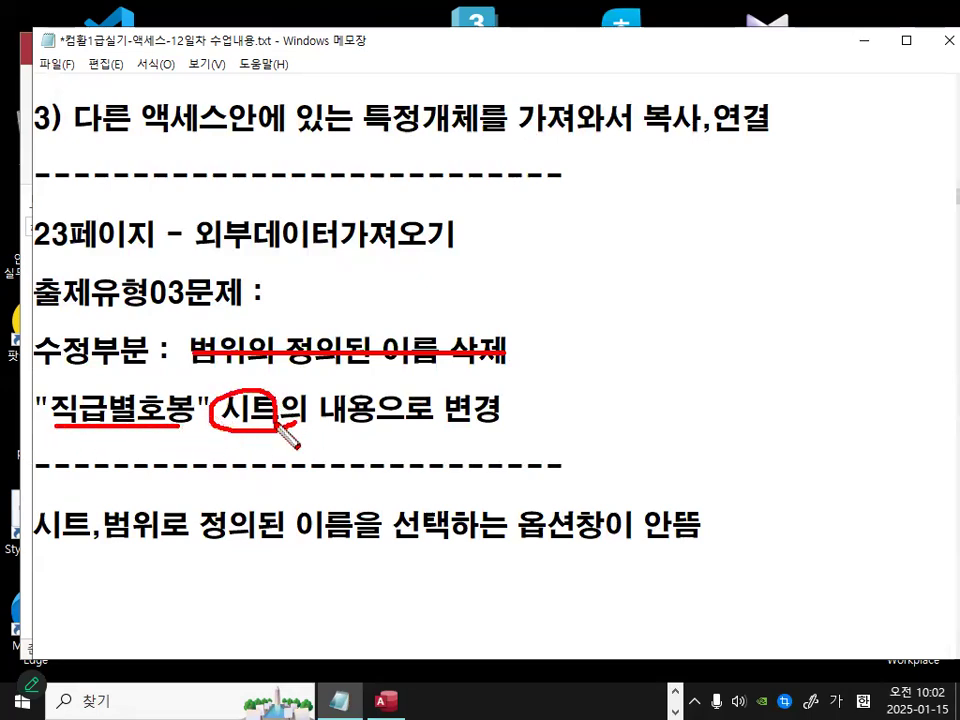
mouse_move(352, 390)
mouse_down()
mouse_move(381, 411)
mouse_move(370, 416)
mouse_up()
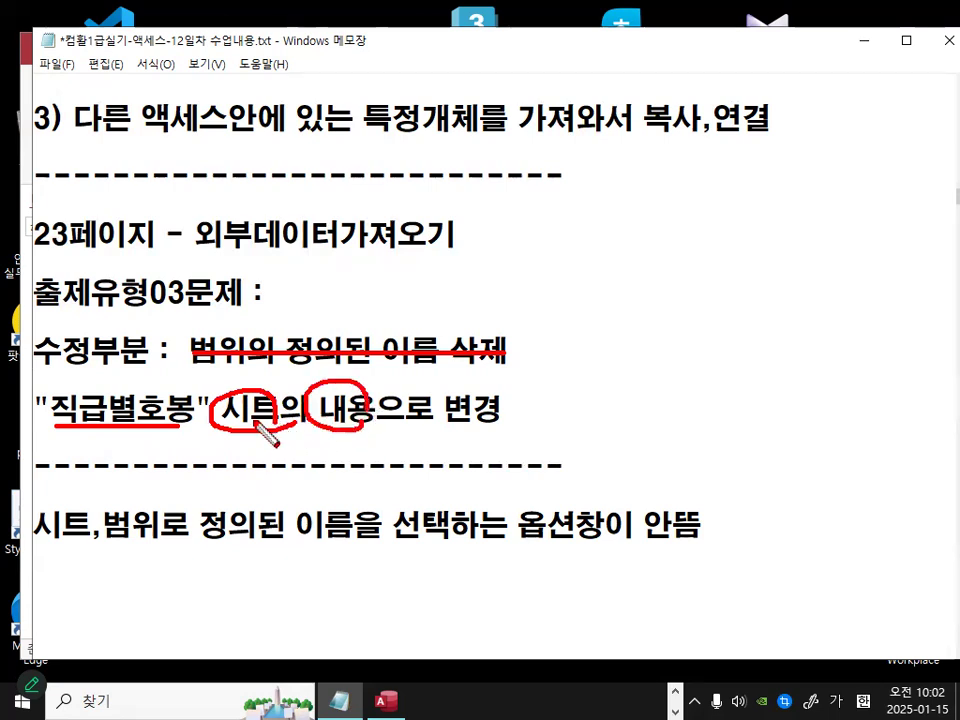
drag(240, 375, 278, 352)
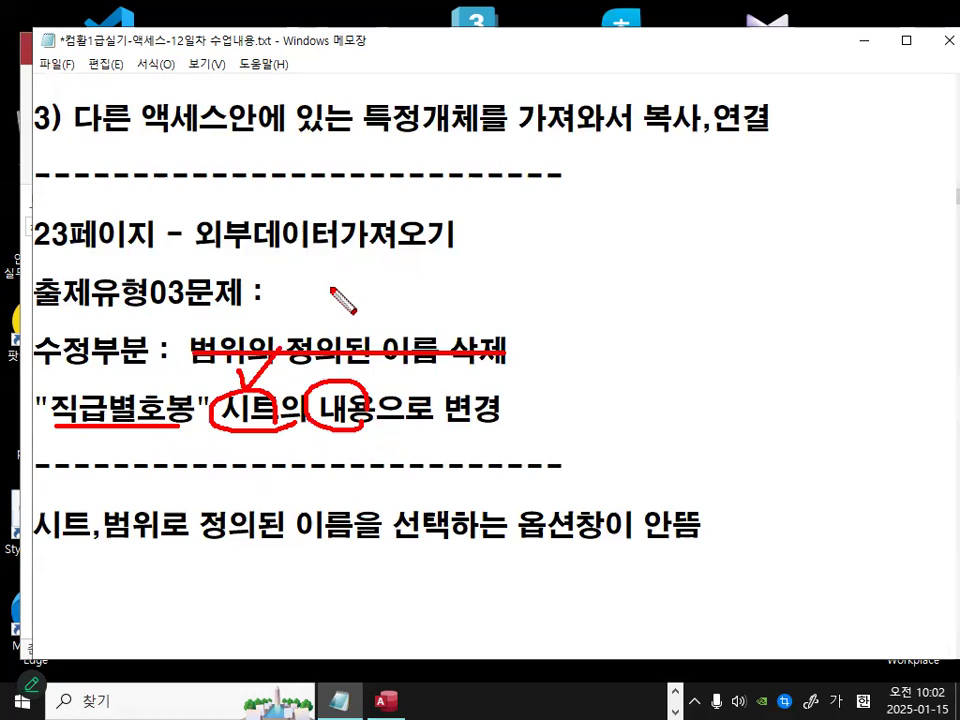
key(Escape)
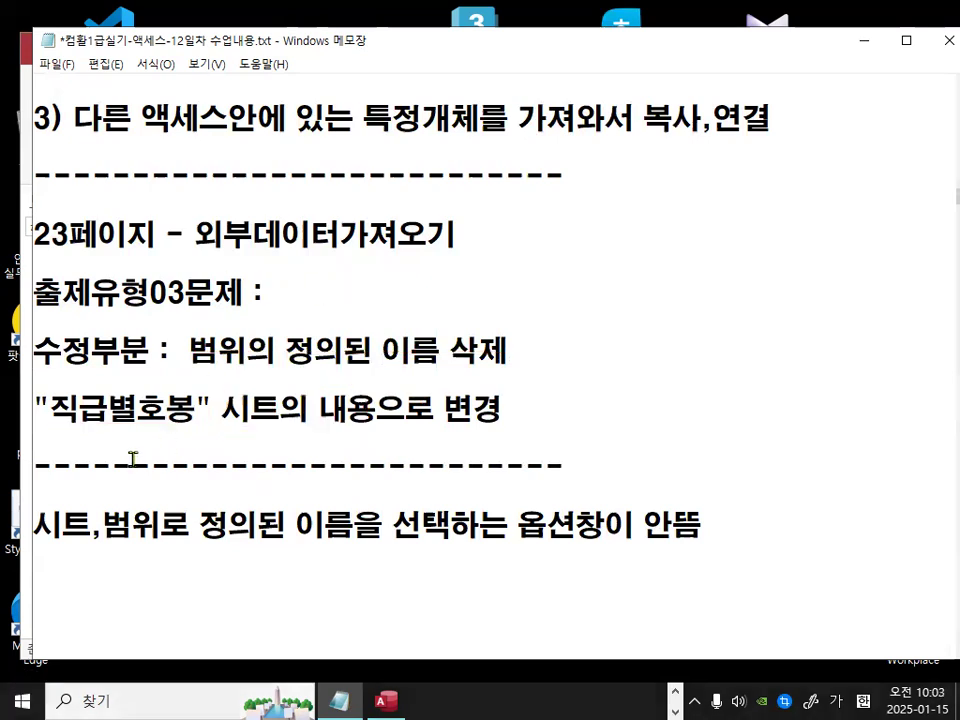
- Below the line ending in 옵션창이 안뜸, insert blank lines and write "기출문제에서는 엑셀파일안에 시트가 여러개 존재"
click(68, 478)
drag(34, 525, 381, 523)
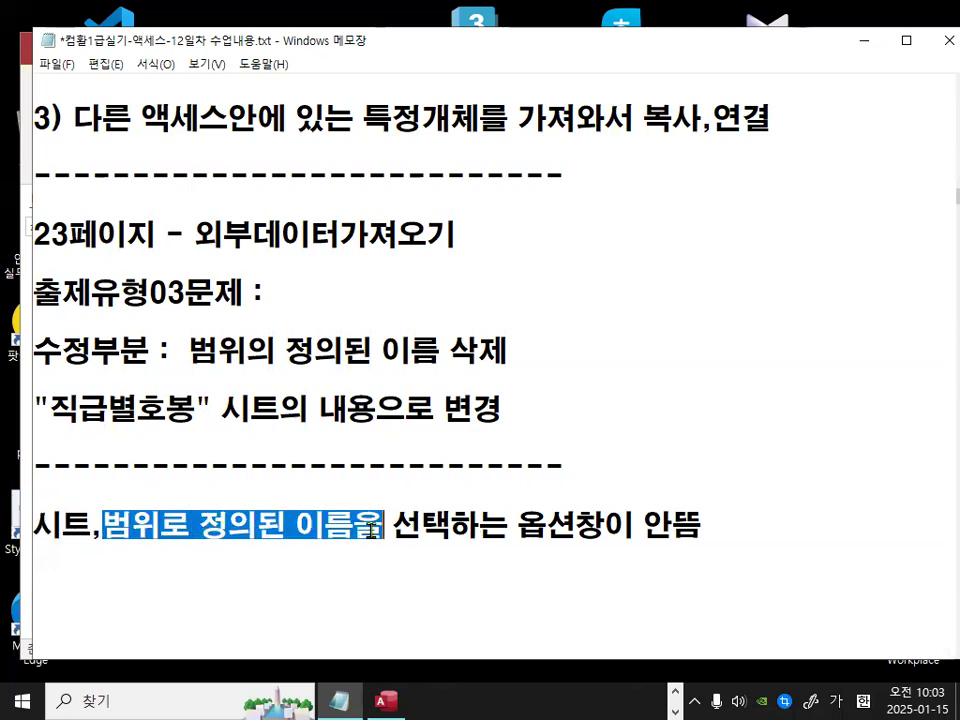
drag(518, 523, 692, 512)
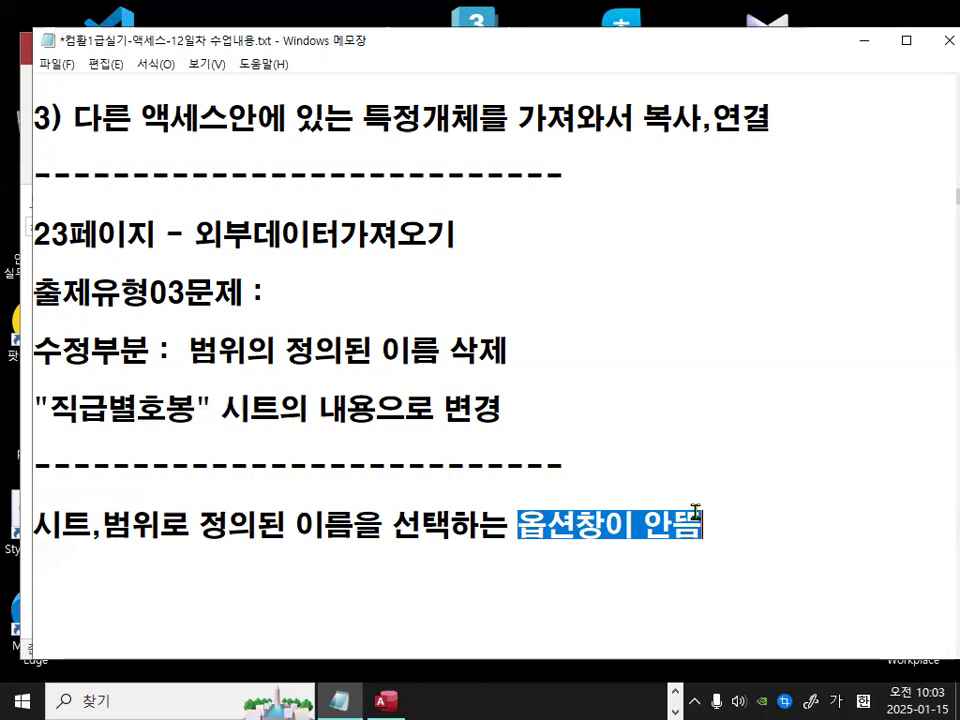
key(Down)
key(Return)
key(Return)
key(Return)
key(Return)
key(Return)
key(Return)
key(Return)
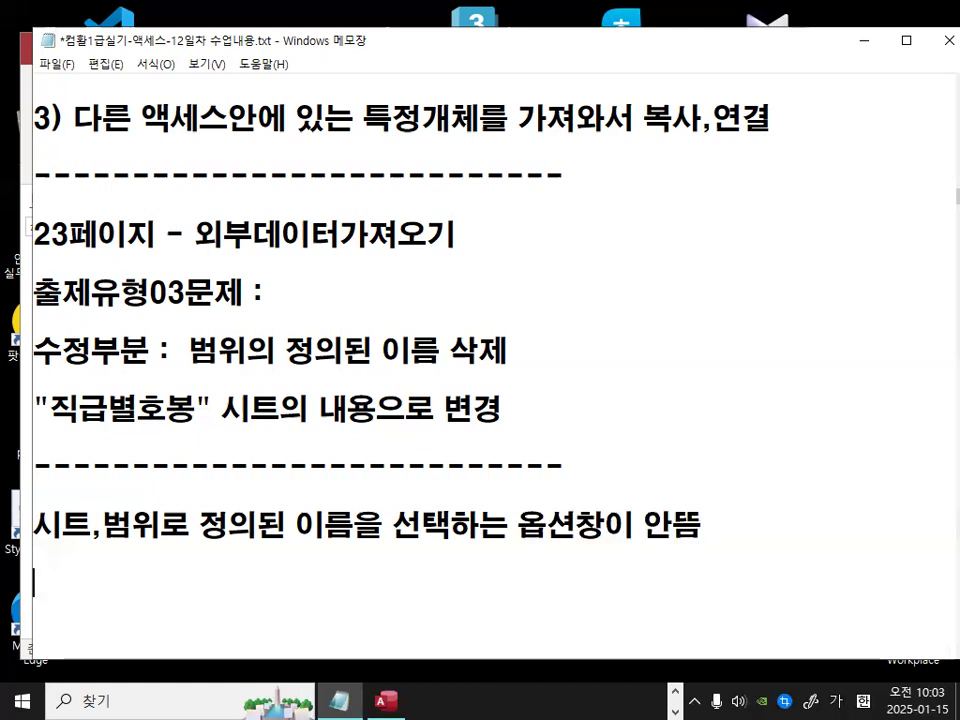
key(Up)
key(Up)
key(Up)
key(Up)
key(Up)
text(기출문제에)
text(서는 )
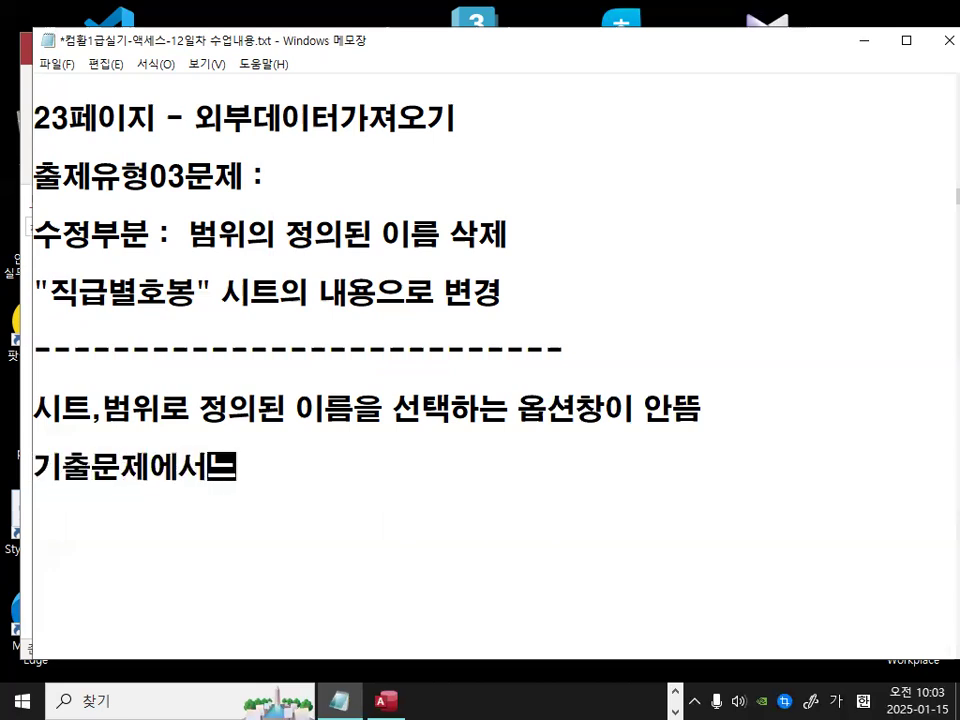
text(엑셀)
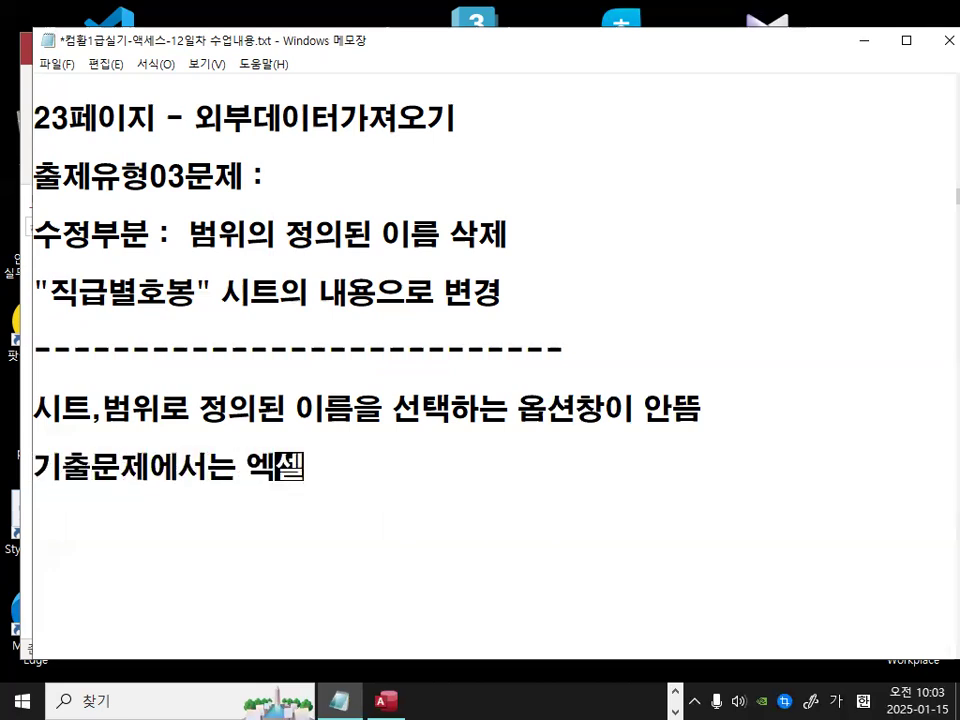
text(파일안에 시트)
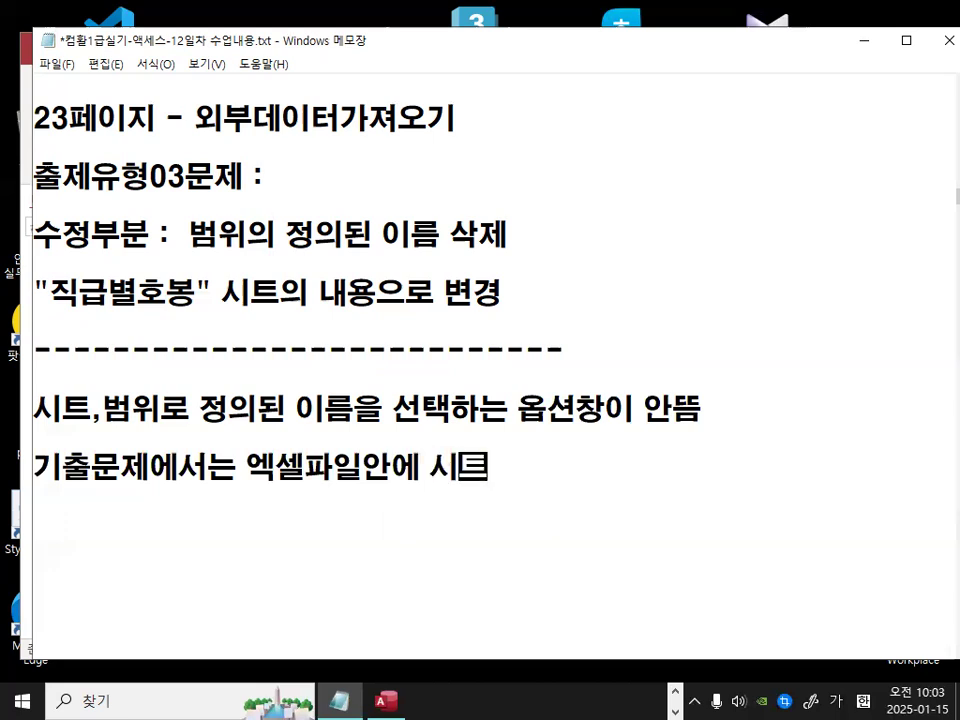
text(가 여러개)
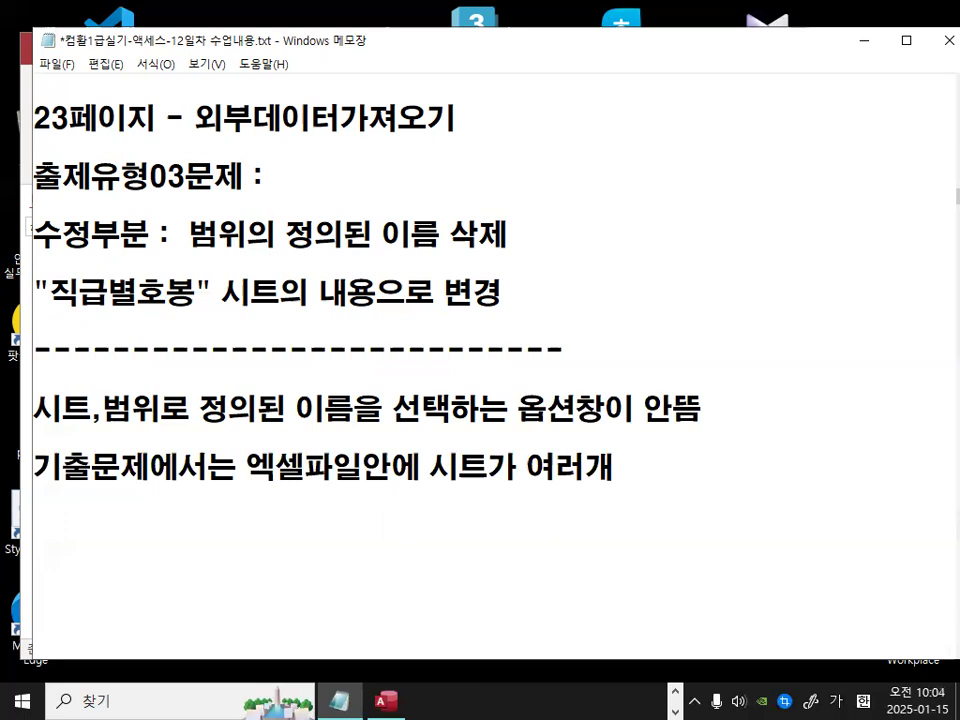
text(  조ㄴ재)
key(Return)
- Copy 시트,범위로 정의된 이름을 선택하는 옵션창 to the next empty line, prefixed with "->" and followed by 표시
key(Up)
key(Up)
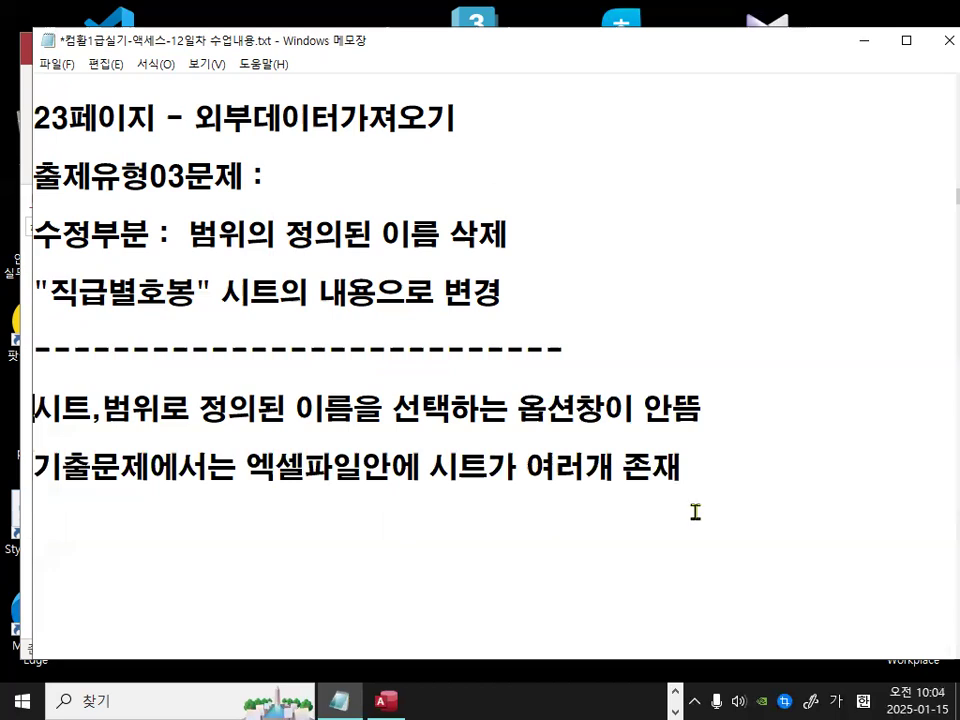
key(shift+Right)
key(shift+Right)
key(shift+Right)
key(shift+Right)
key(shift+Right)
key(shift+Right)
key(shift+Right)
key(shift+Right)
key(shift+Right)
key(shift+Right)
key(shift+Right)
key(shift+Right)
key(shift+Right)
key(shift+Right)
key(shift+Right)
key(shift+Right)
key(shift+Right)
key(shift+Right)
key(shift+Right)
key(shift+Right)
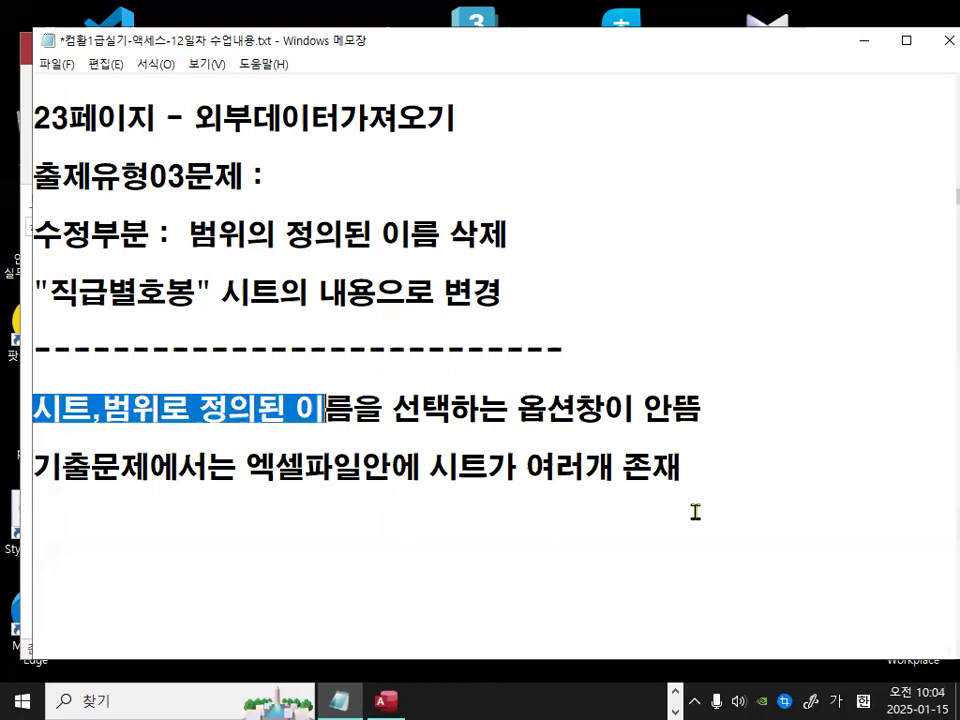
key(shift+Right)
key(shift+Right)
key(shift+Right)
key(ctrl+c)
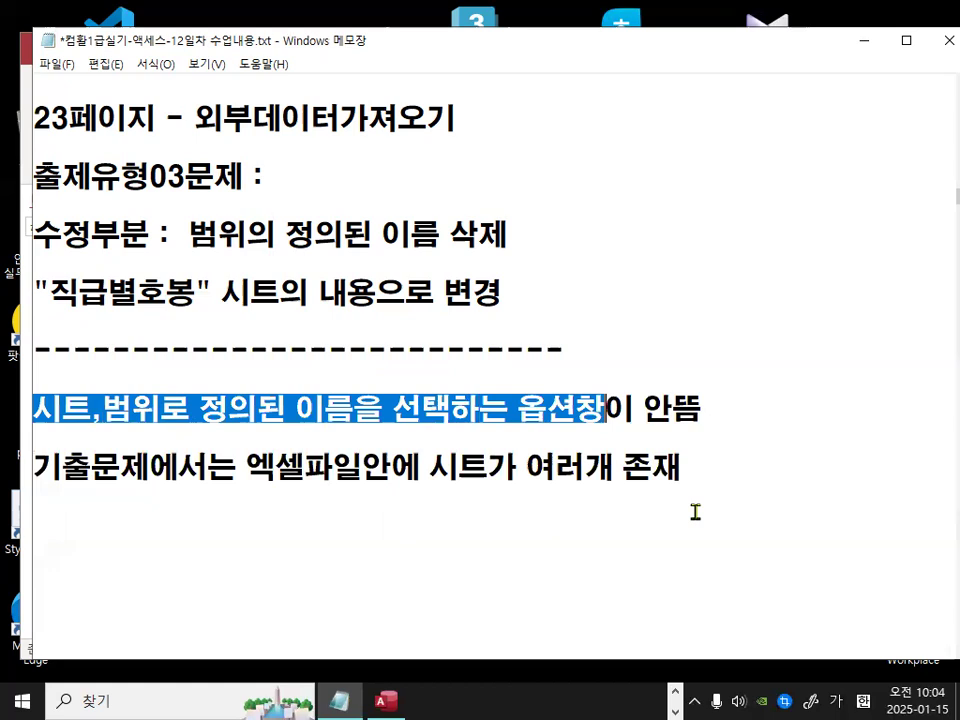
click(695, 511)
text(->)
key(ctrl+v)
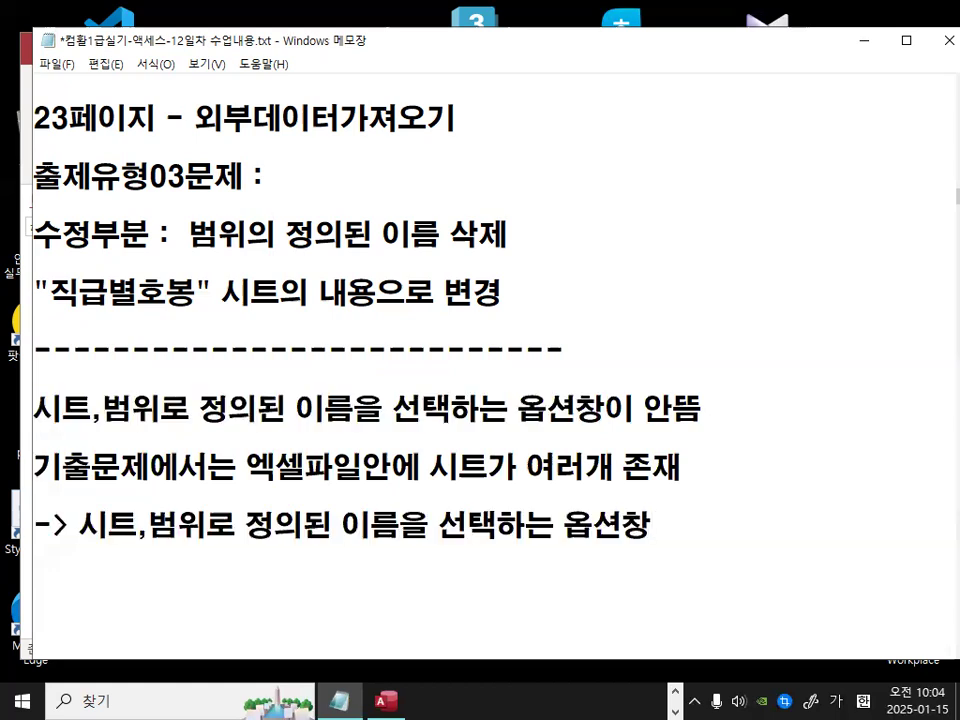
text(표시)
key(Return)
- Add the note line "시트나 범위로 정의된 이름 선택하는 옵션존재" below the copied line
text(시ㅌㅡ나 범위오ㅈ)
key(BackSpace)
key(BackSpace)
text(로 )
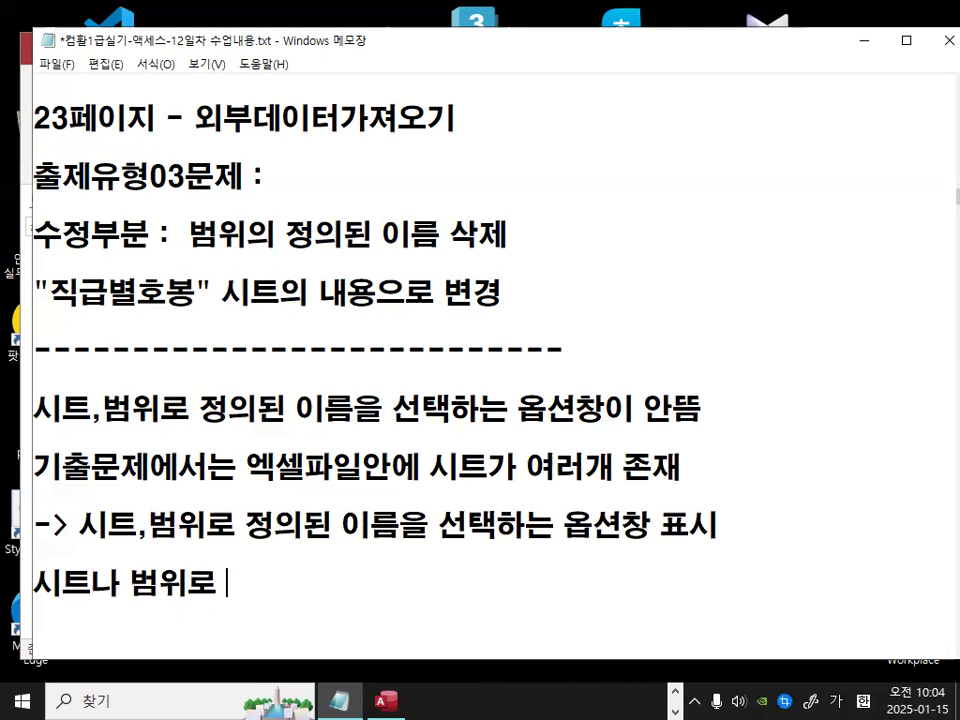
text(정의된 이름 섭)
key(BackSpace)
text(ㄴ택하는 옵션)
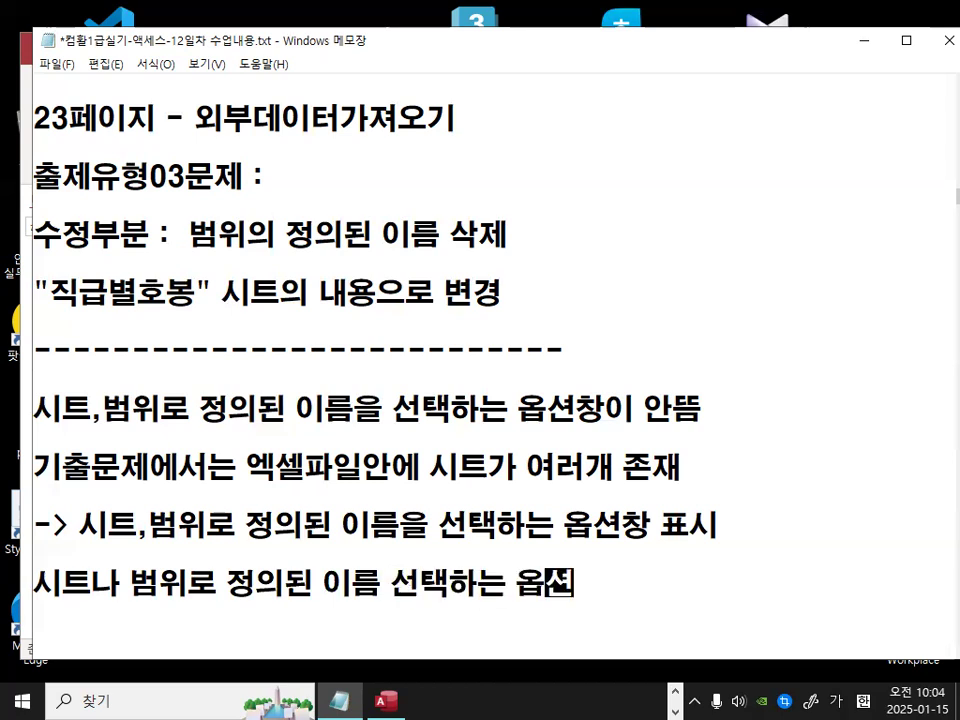
text(존재)
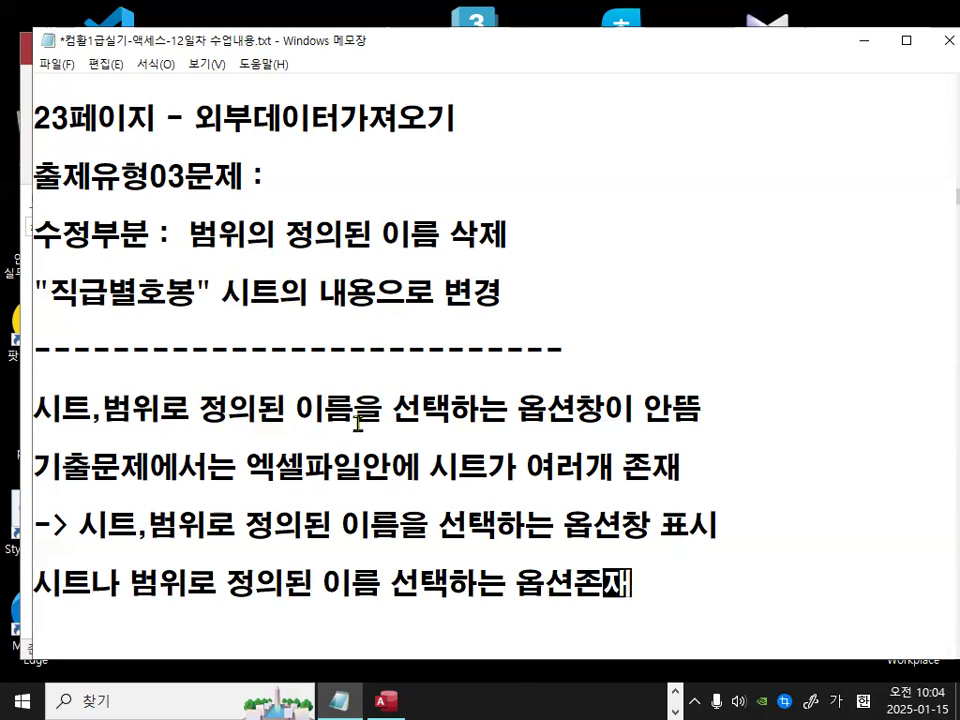
scroll(350, 430, down, 2)
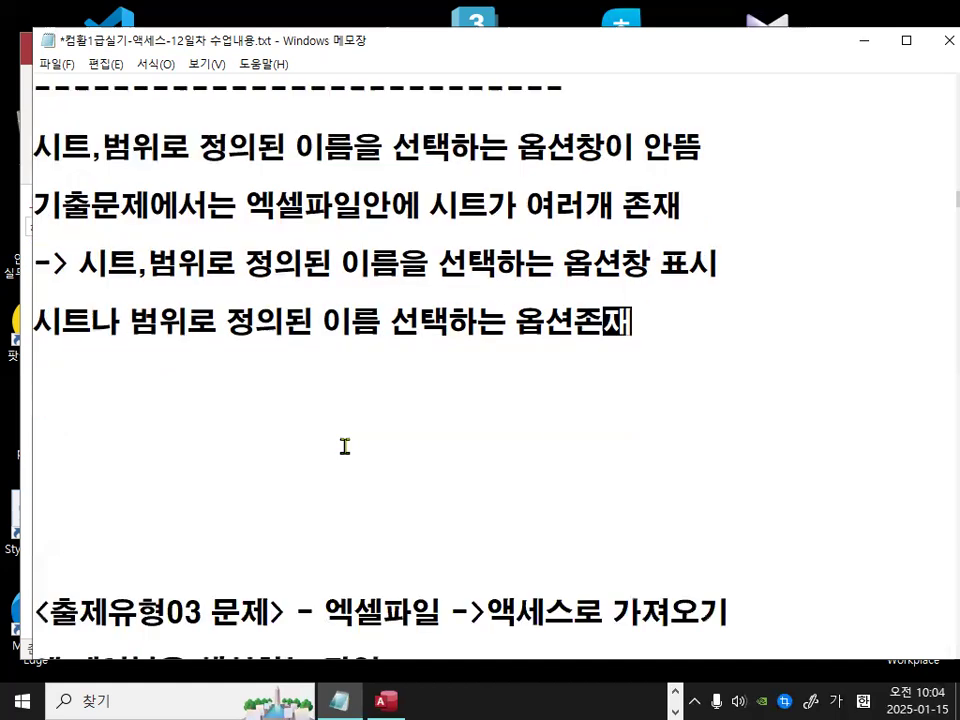
click(332, 422)
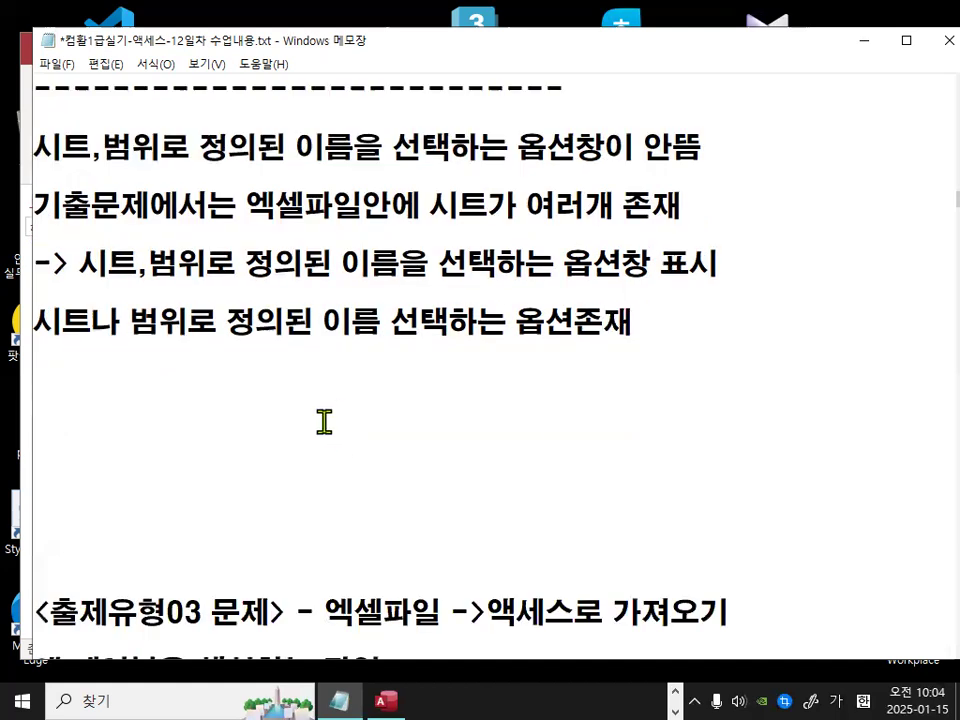
- Minimise the notes, switch to File Explorer and open 로컬 디스크 (C:), circling the drive with the pen
scroll(557, 339, down, 2)
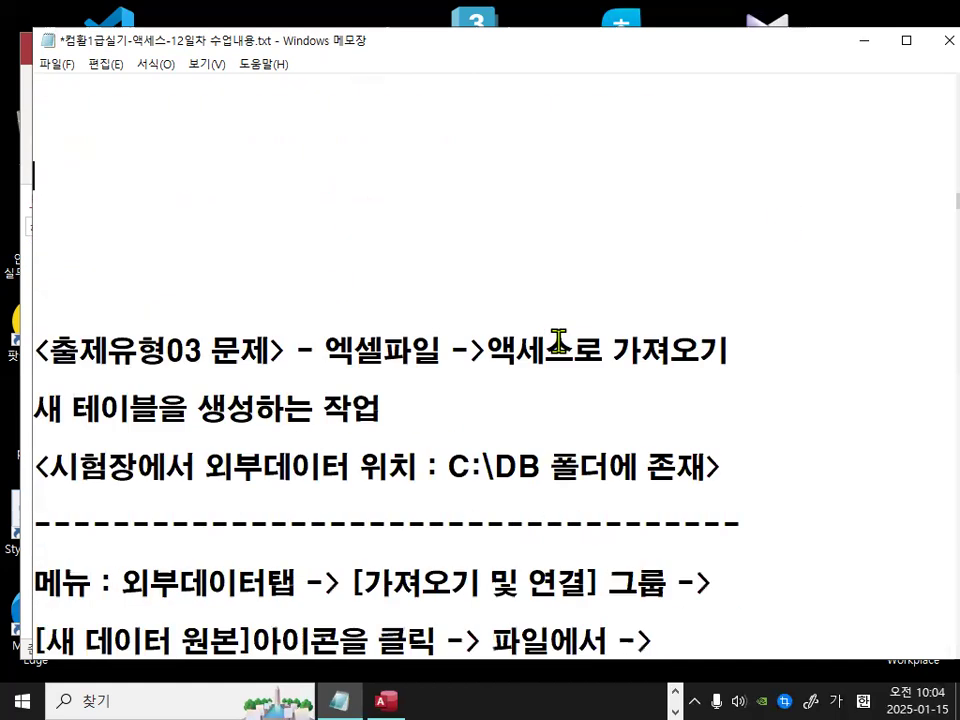
scroll(557, 339, up, 4)
click(862, 44)
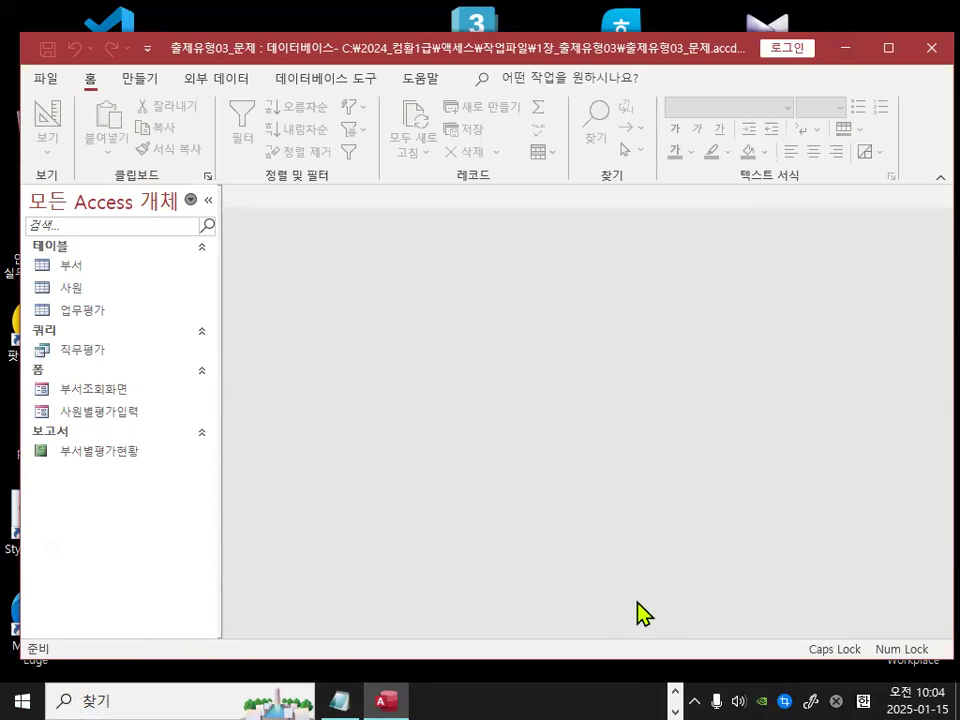
mouse_move(529, 711)
mouse_down()
mouse_move(496, 719)
mouse_move(528, 716)
mouse_up()
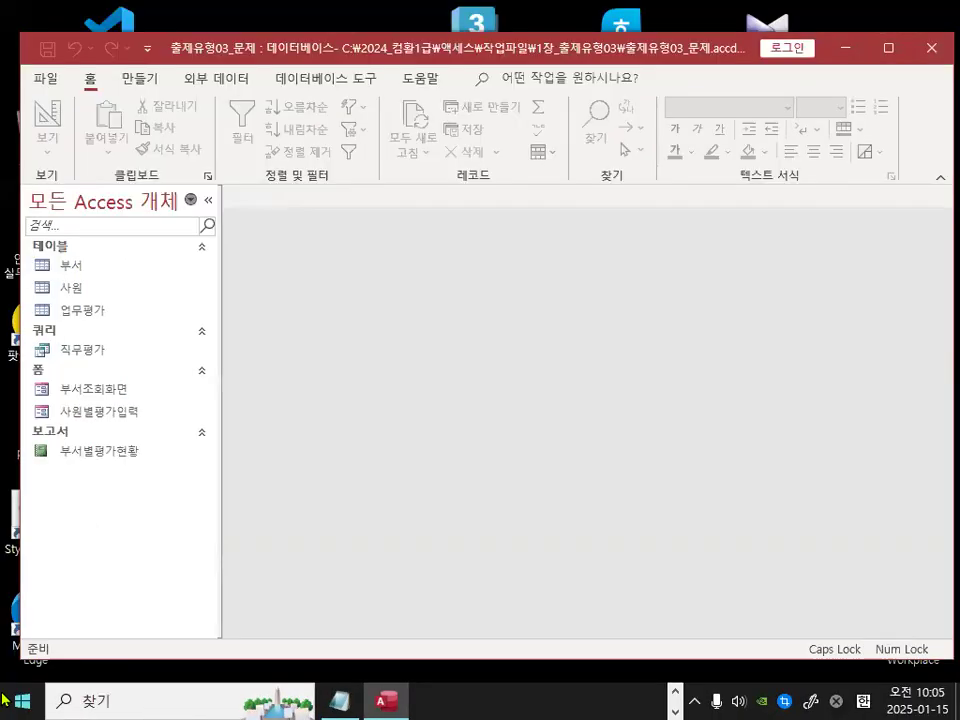
click(6, 697)
right_click(8, 698)
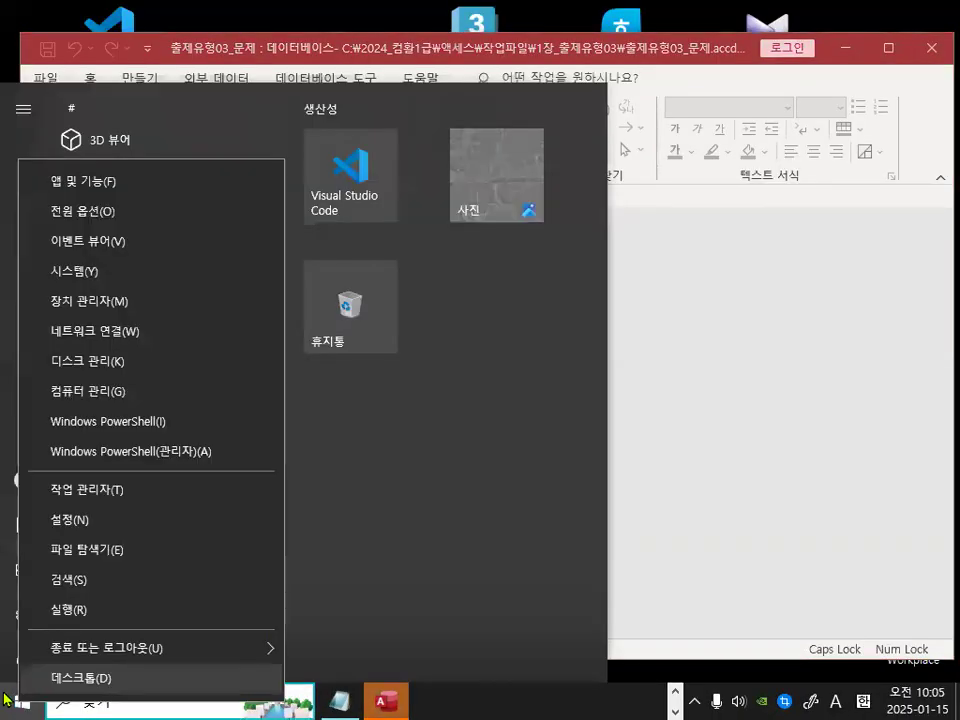
click(92, 550)
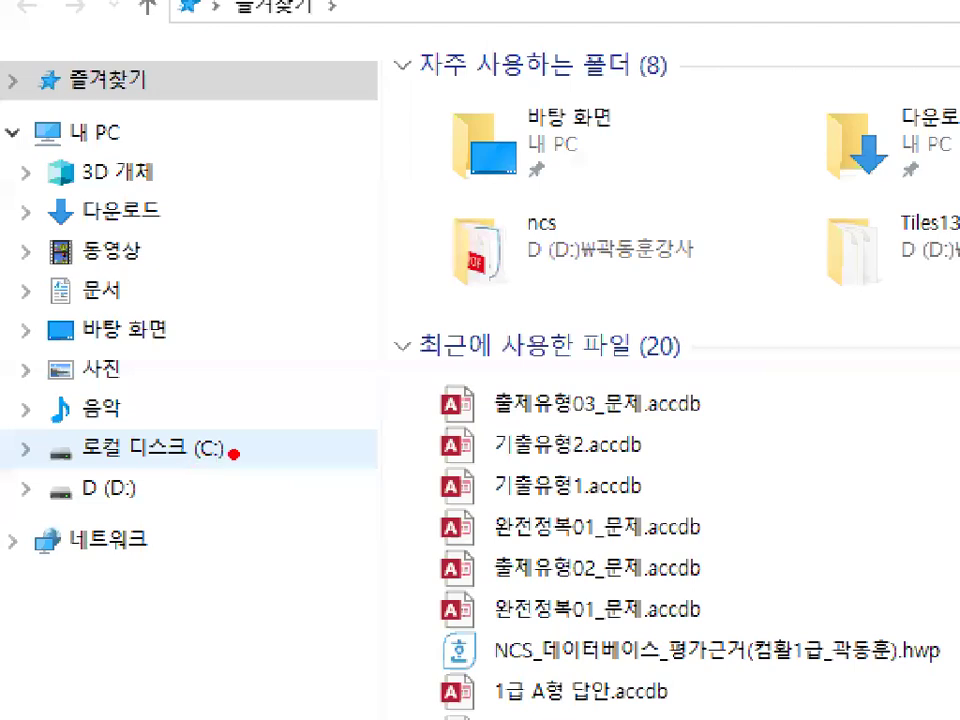
mouse_move(233, 454)
mouse_down()
mouse_move(125, 463)
mouse_move(205, 412)
mouse_up()
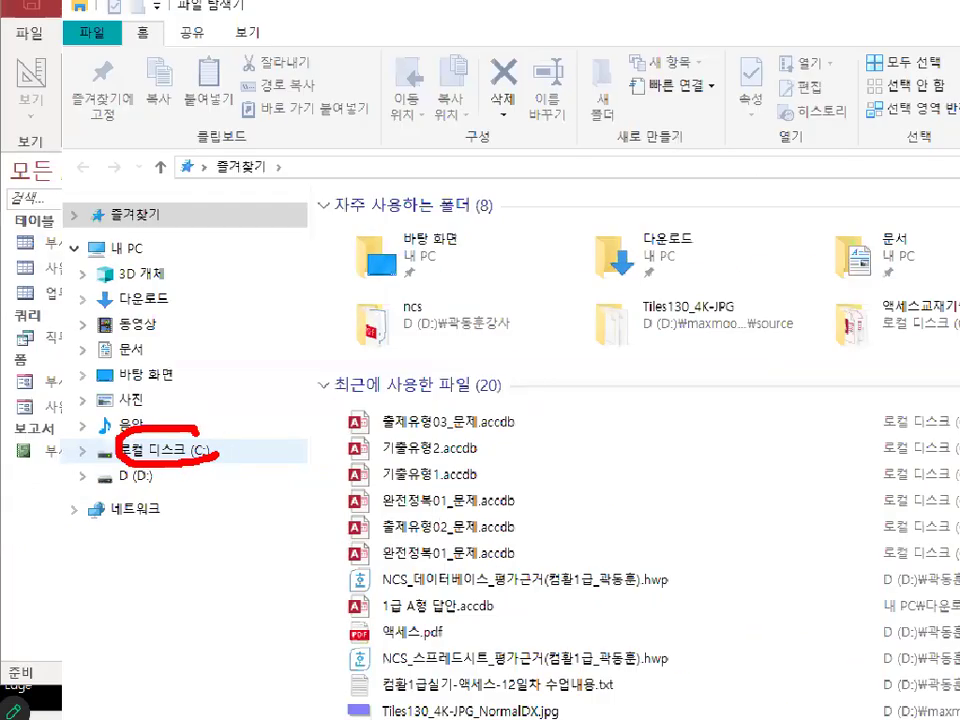
click(163, 450)
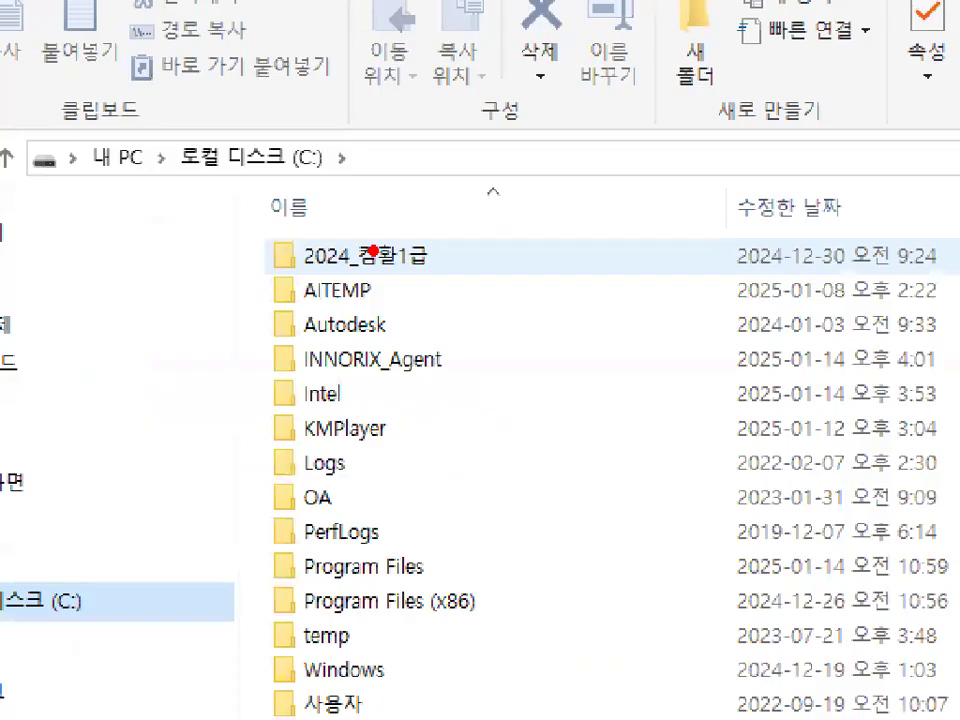
- Go through the folders 2024_컴활1급, 액세스 and 작업파일 to open 1장_출제유형03, underlining the first and last names with the pen
drag(274, 274, 431, 272)
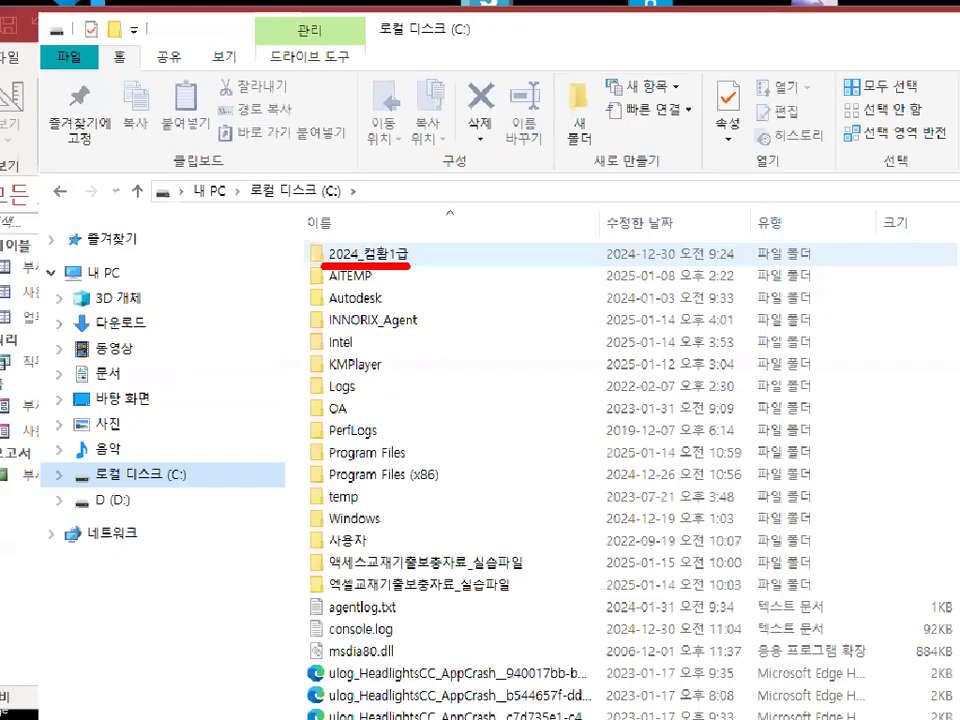
double_click(448, 253)
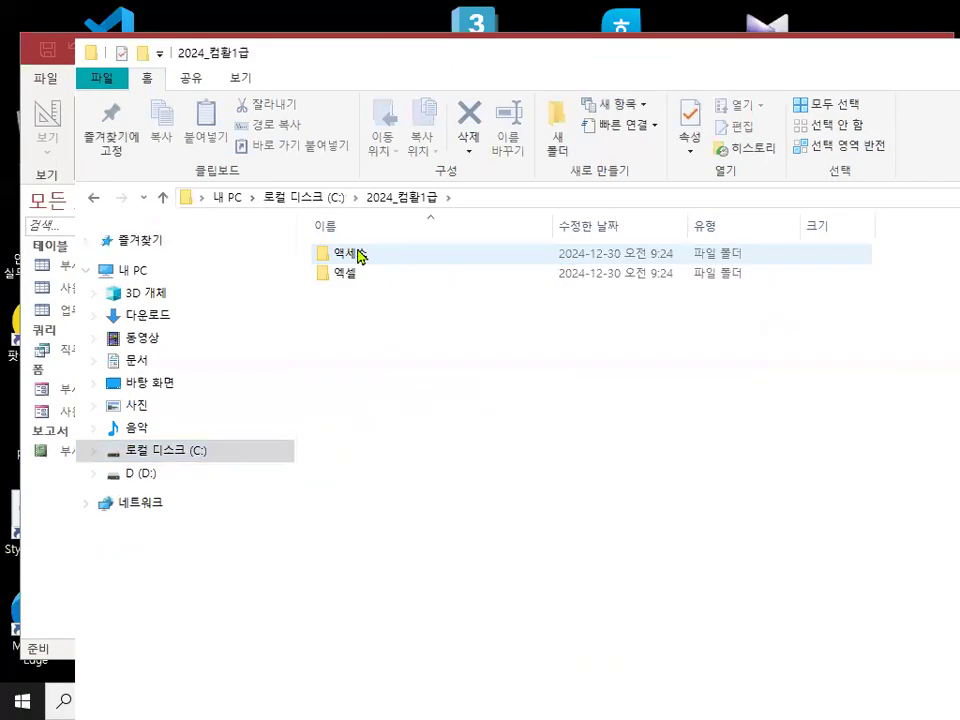
double_click(360, 254)
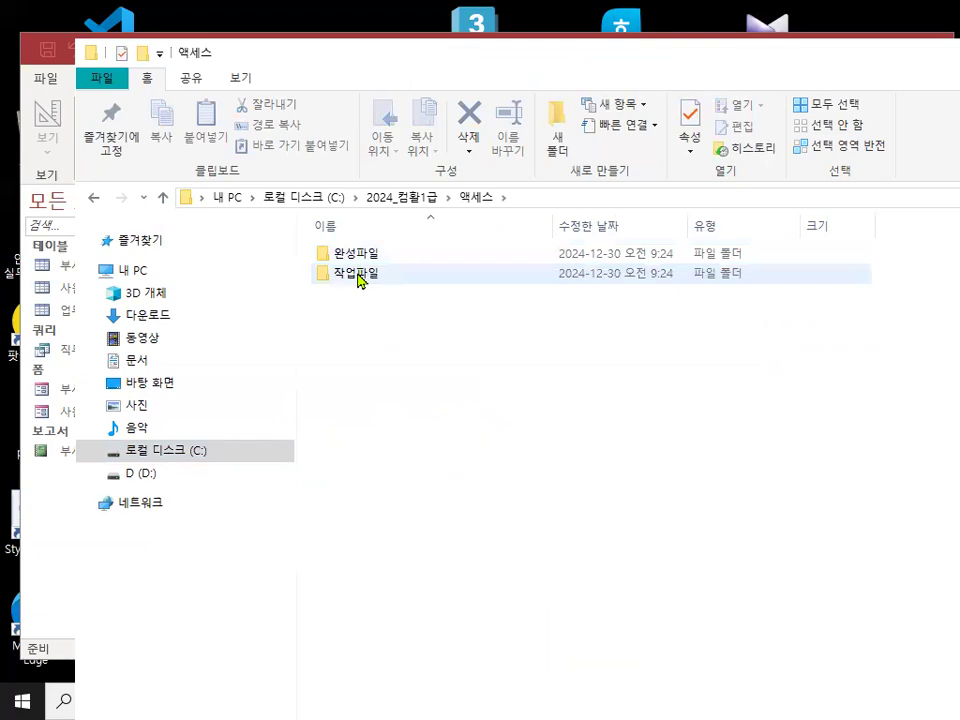
double_click(360, 278)
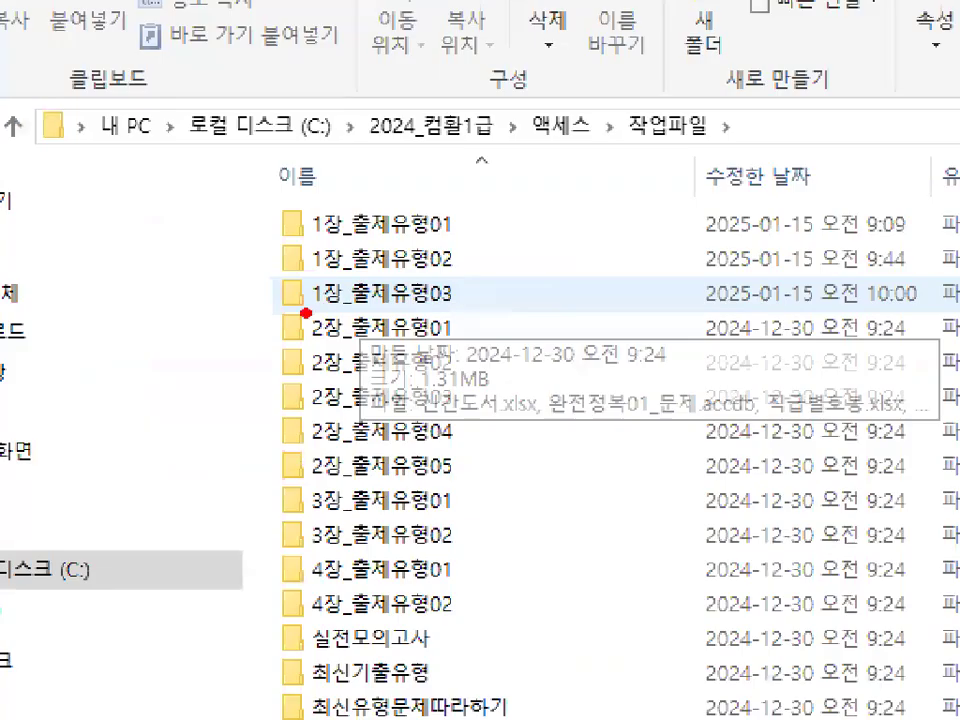
drag(305, 313, 463, 311)
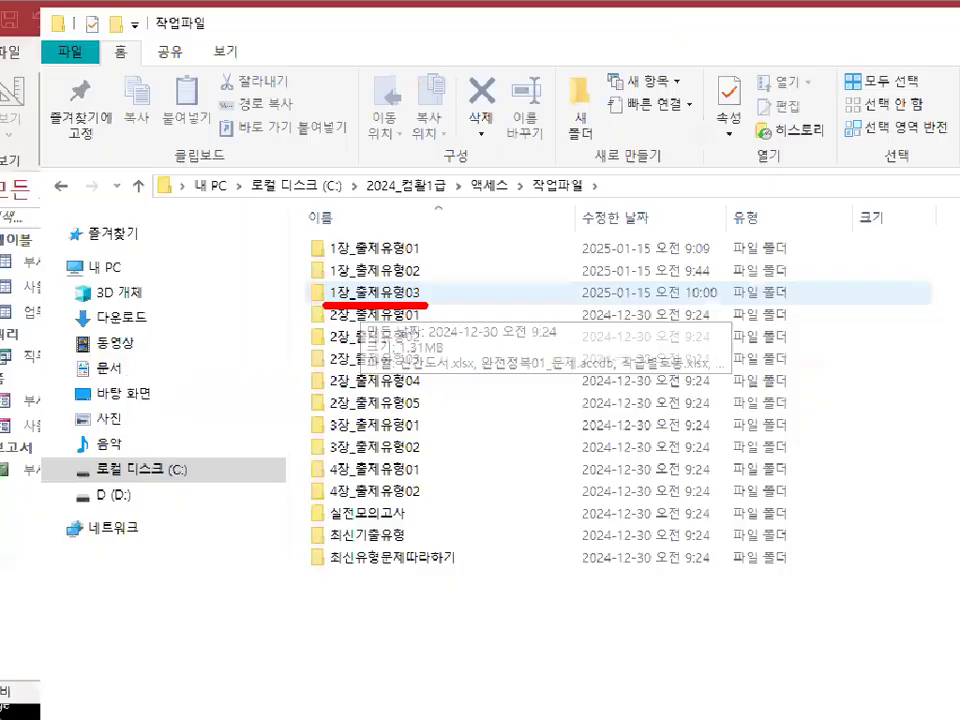
double_click(365, 293)
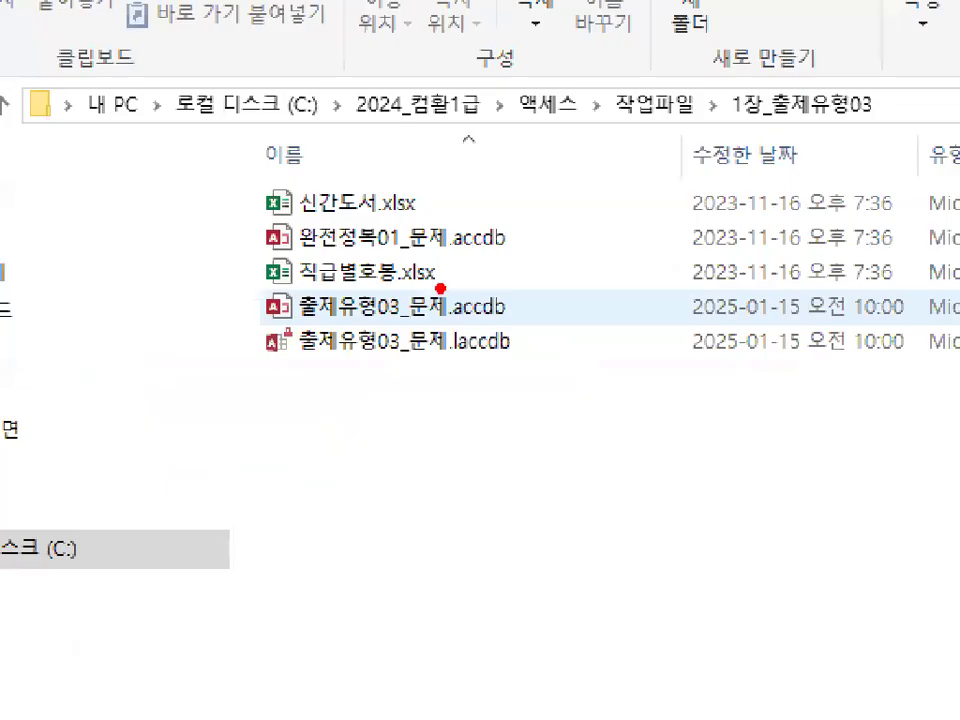
- Circle 직급별호봉.xlsx temporarily with the pen and open the workbook in Excel
mouse_move(441, 289)
mouse_down()
mouse_move(439, 279)
mouse_move(466, 290)
mouse_up()
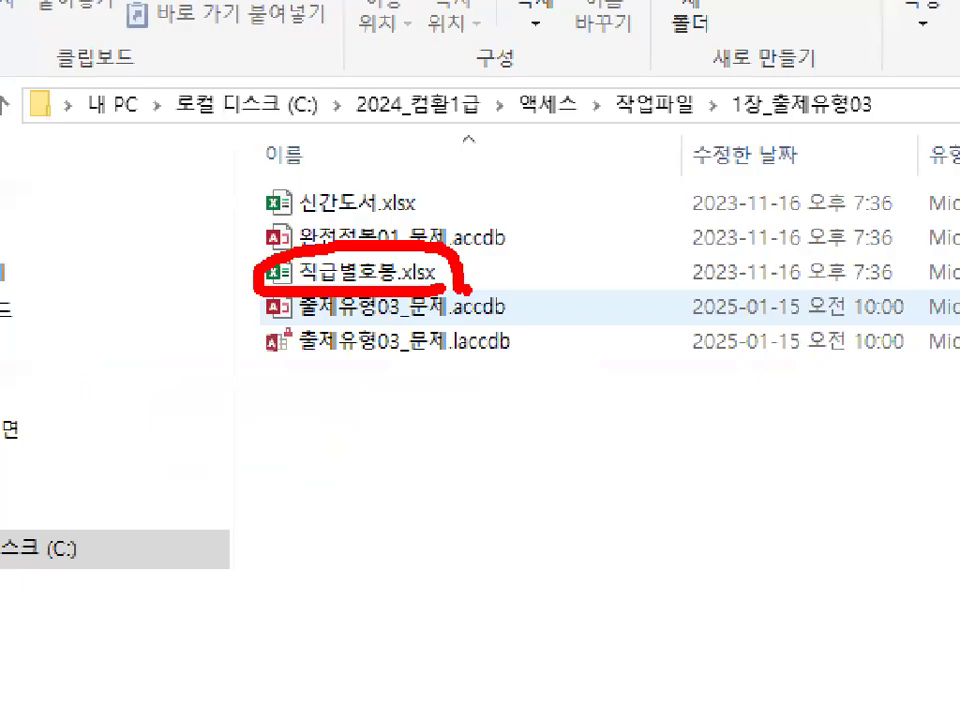
key(Escape)
double_click(362, 293)
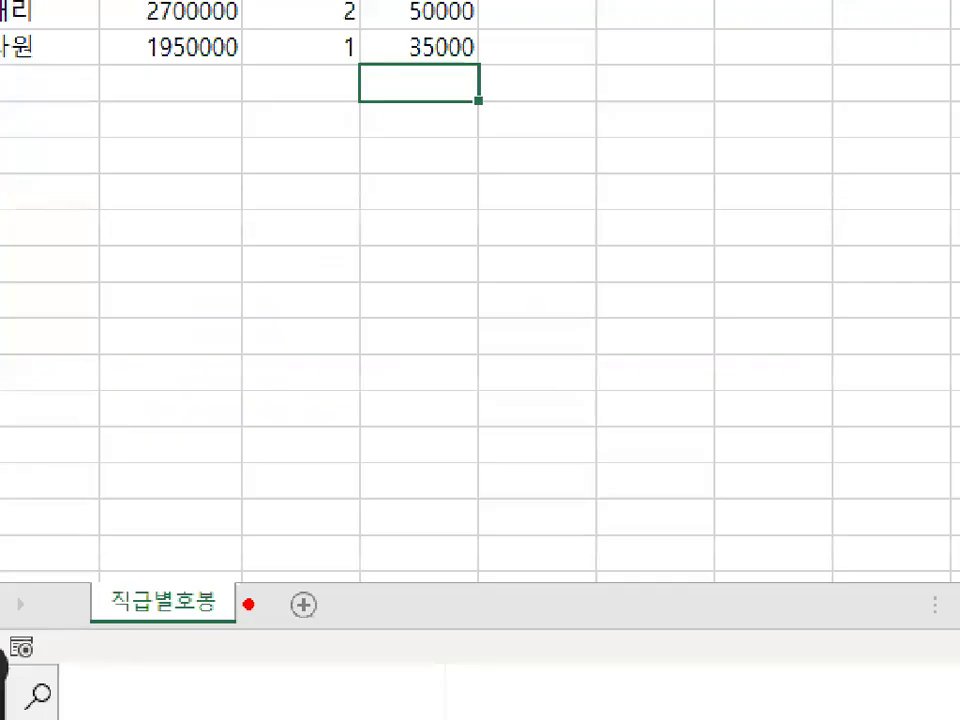
- Duplicate the 직급별호봉 sheet and rename the copy as 직급별기본급
drag(182, 647, 185, 651)
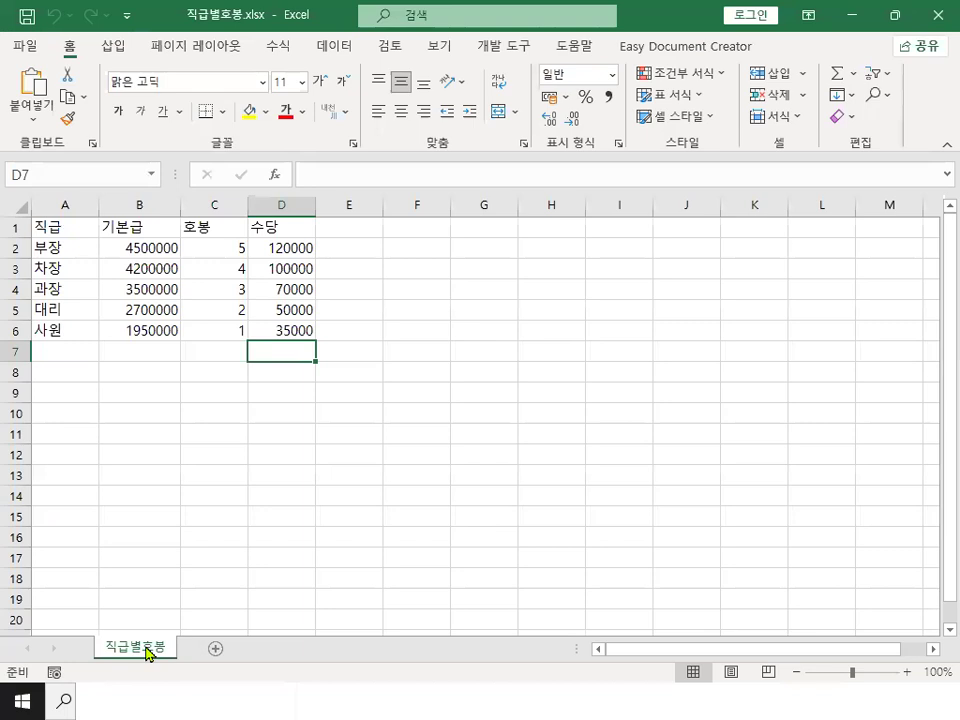
ctrl+drag(148, 652, 198, 648)
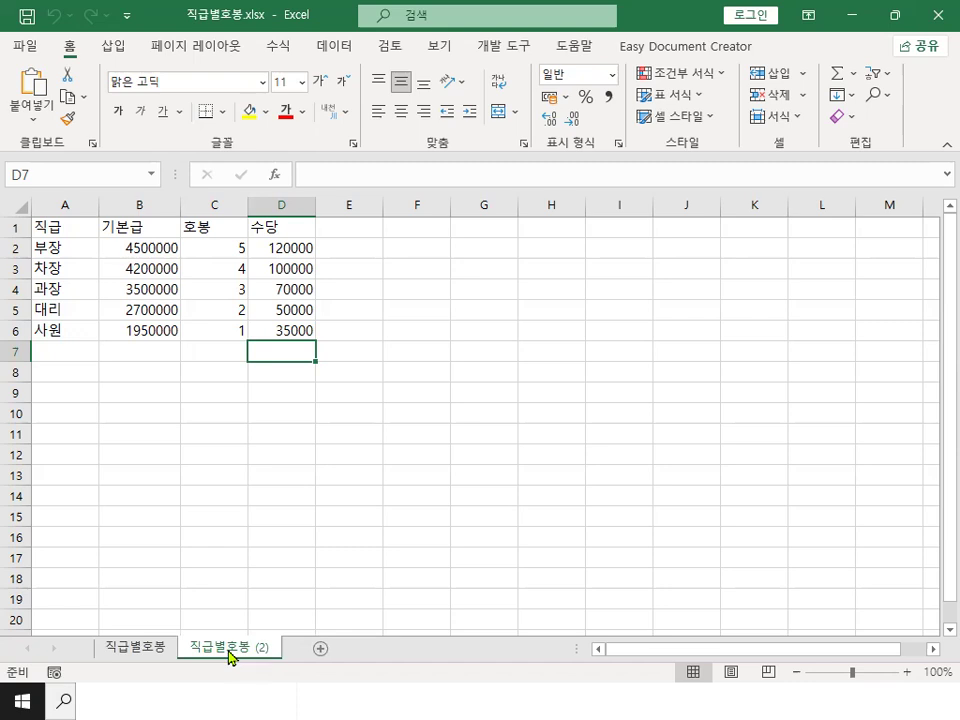
double_click(230, 648)
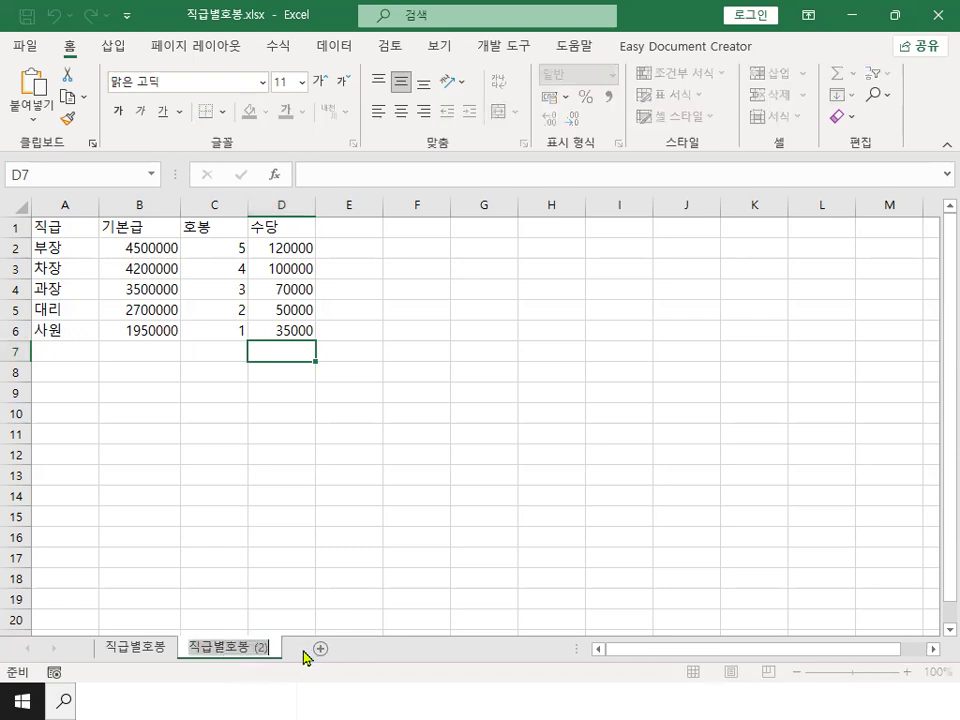
text(WUR)
key(BackSpace)
key(BackSpace)
key(BackSpace)
text(지)
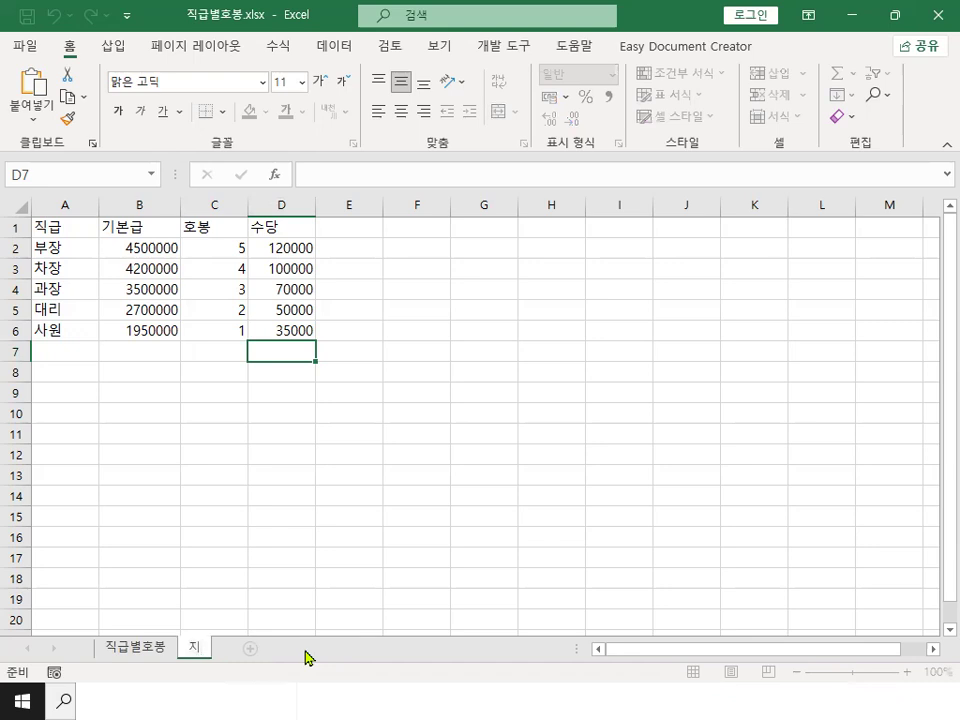
text(급ㅂ)
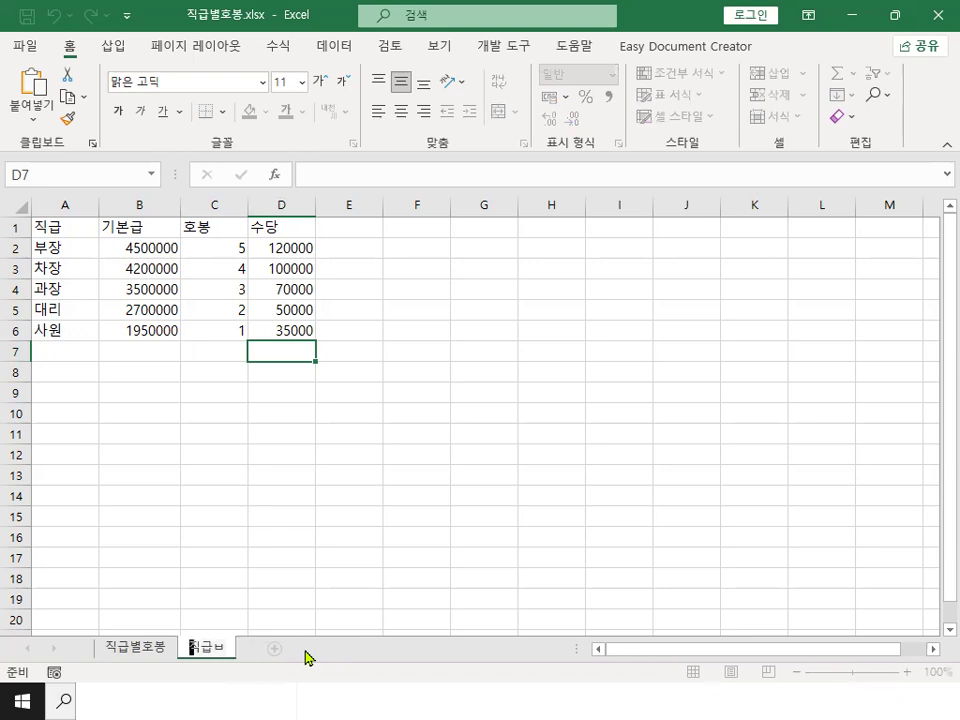
text(기본급)
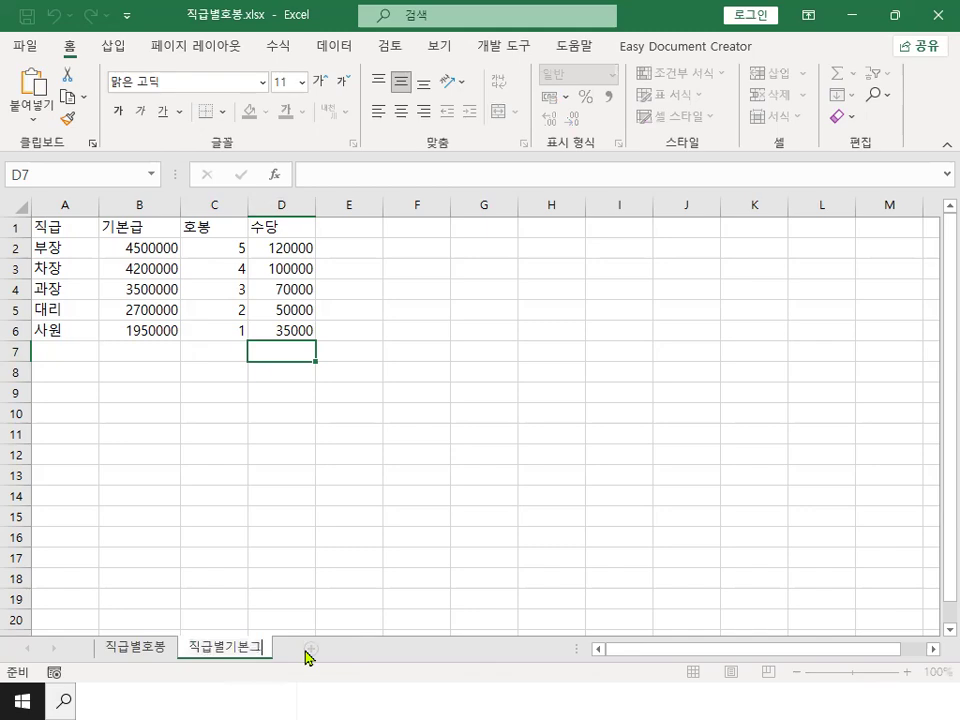
key(Return)
- Circle the 직급별기본급 sheet name temporarily with the pen
key(ctrl+1)
click(340, 647)
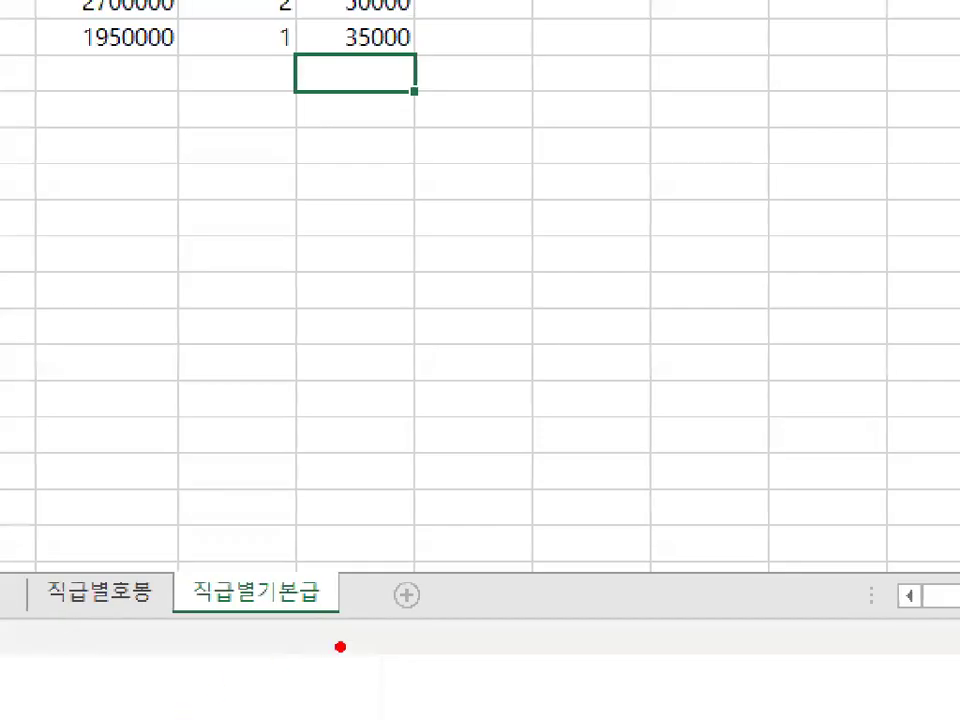
mouse_move(369, 614)
mouse_down()
mouse_move(211, 559)
mouse_move(356, 570)
mouse_up()
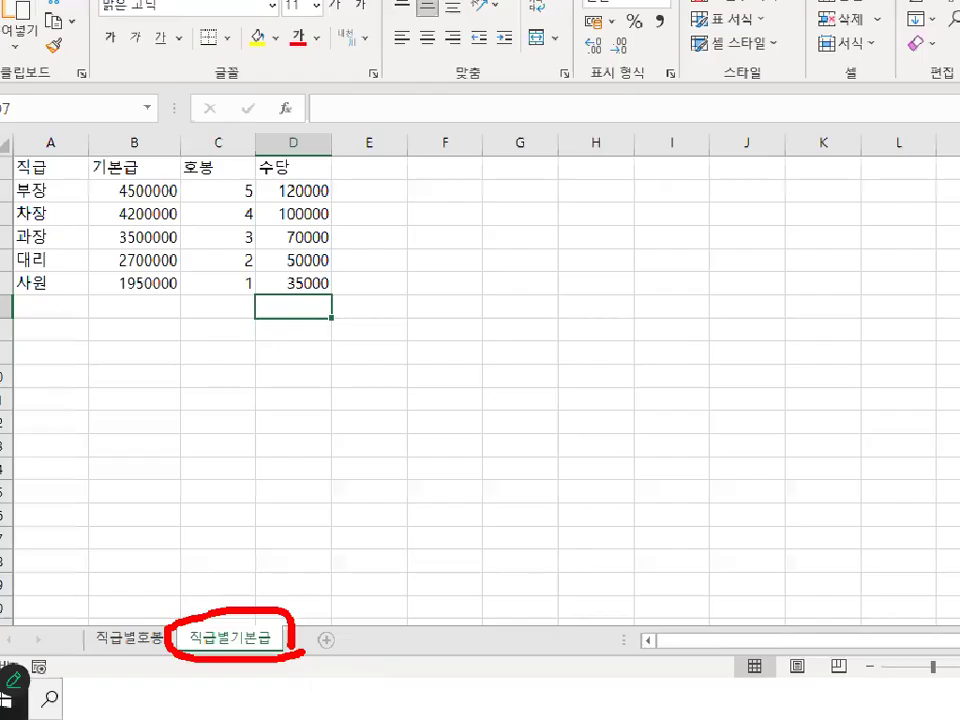
key(Escape)
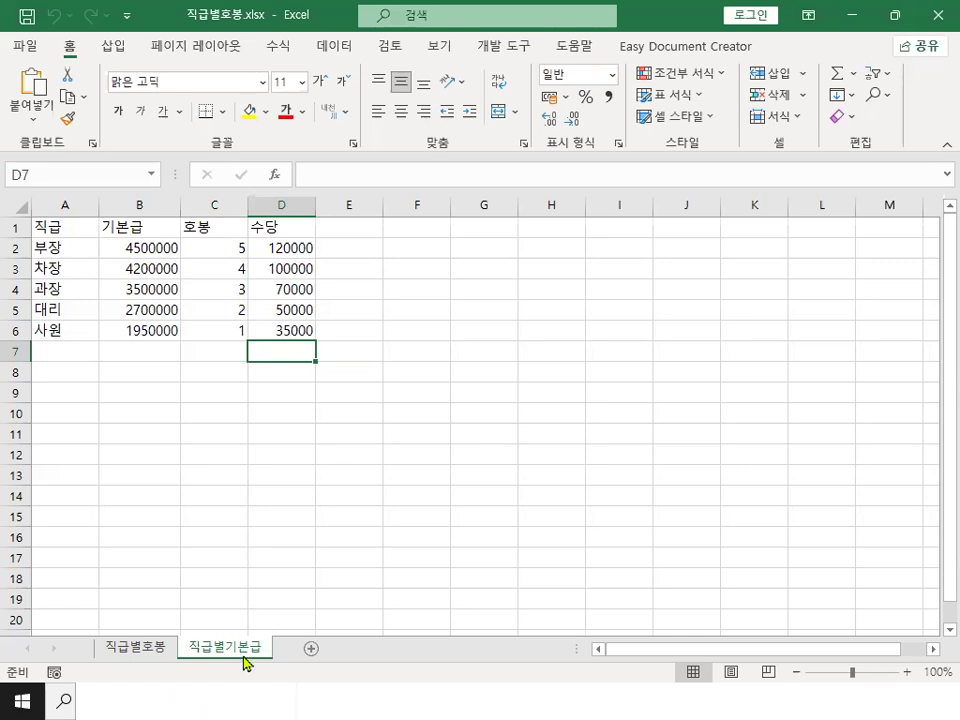
- Delete the 호봉 and 수당 columns (C and D) from the 직급별기본급 sheet
click(212, 229)
click(281, 229)
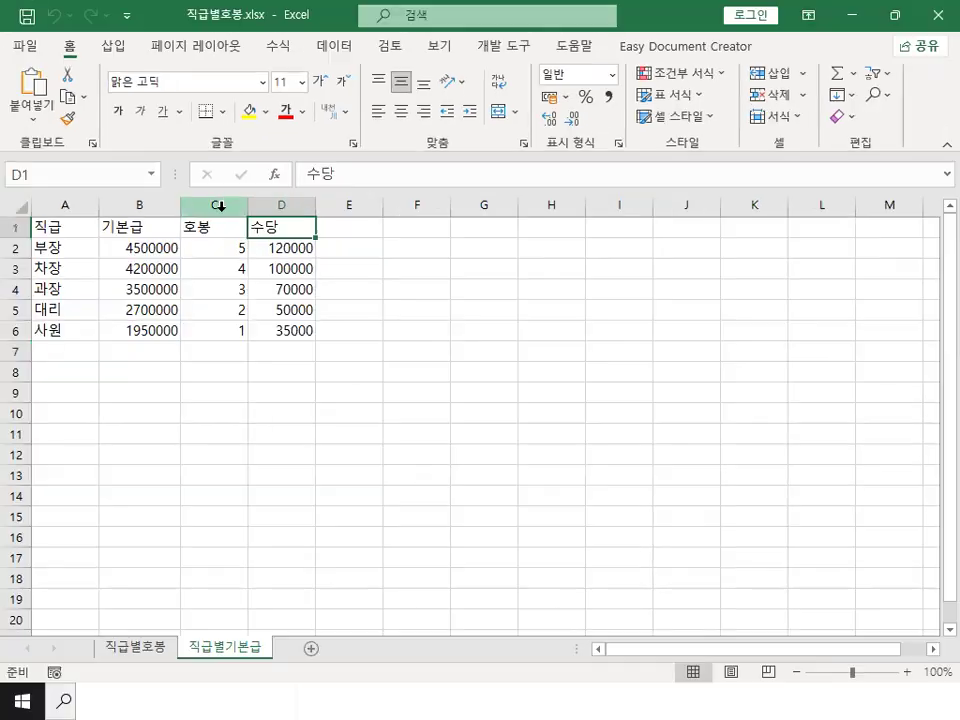
click(224, 197)
drag(228, 207, 281, 206)
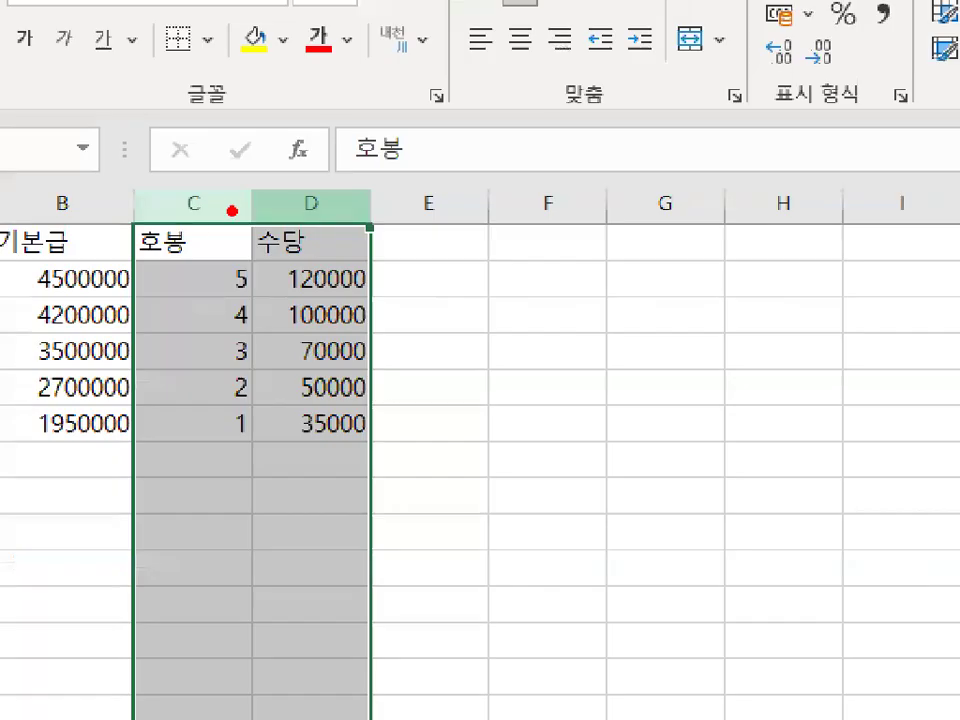
mouse_move(190, 225)
mouse_down()
mouse_move(193, 200)
mouse_move(312, 210)
mouse_up()
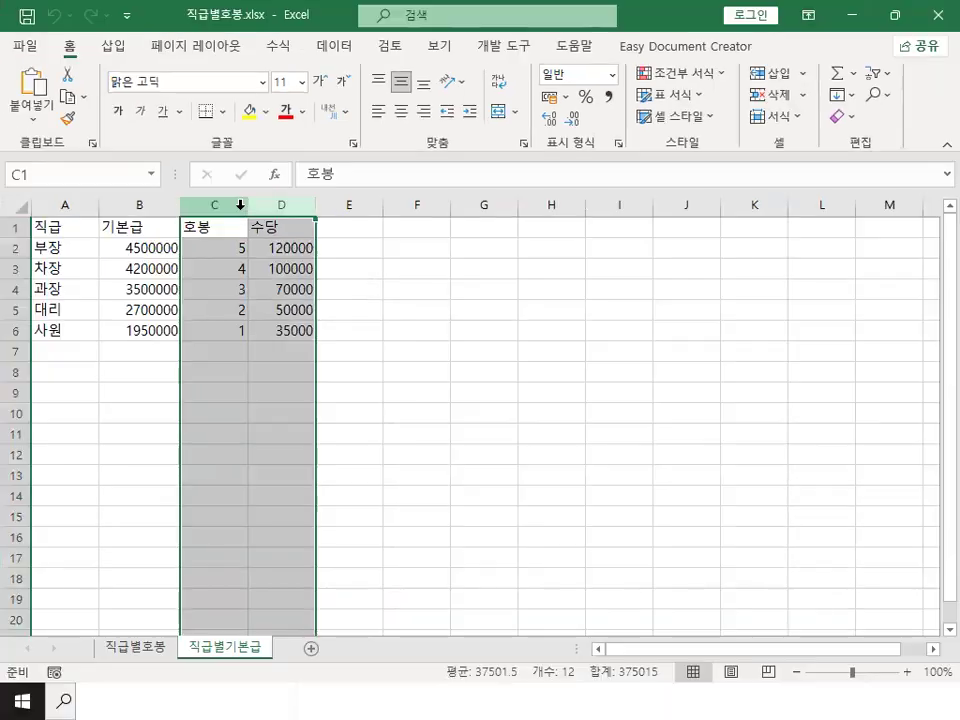
right_click(241, 211)
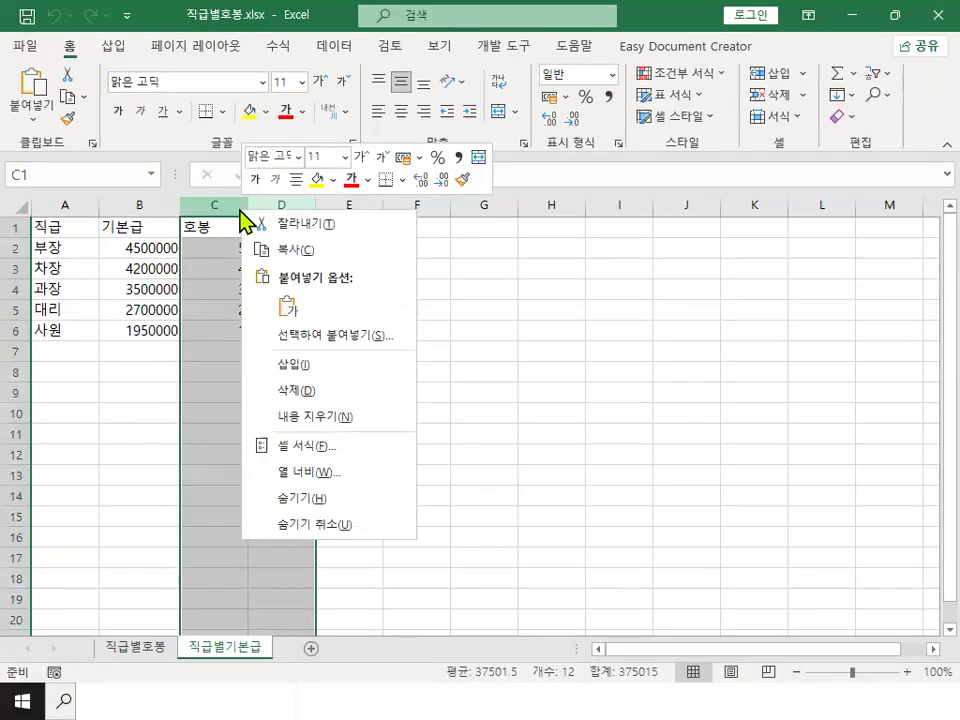
click(288, 391)
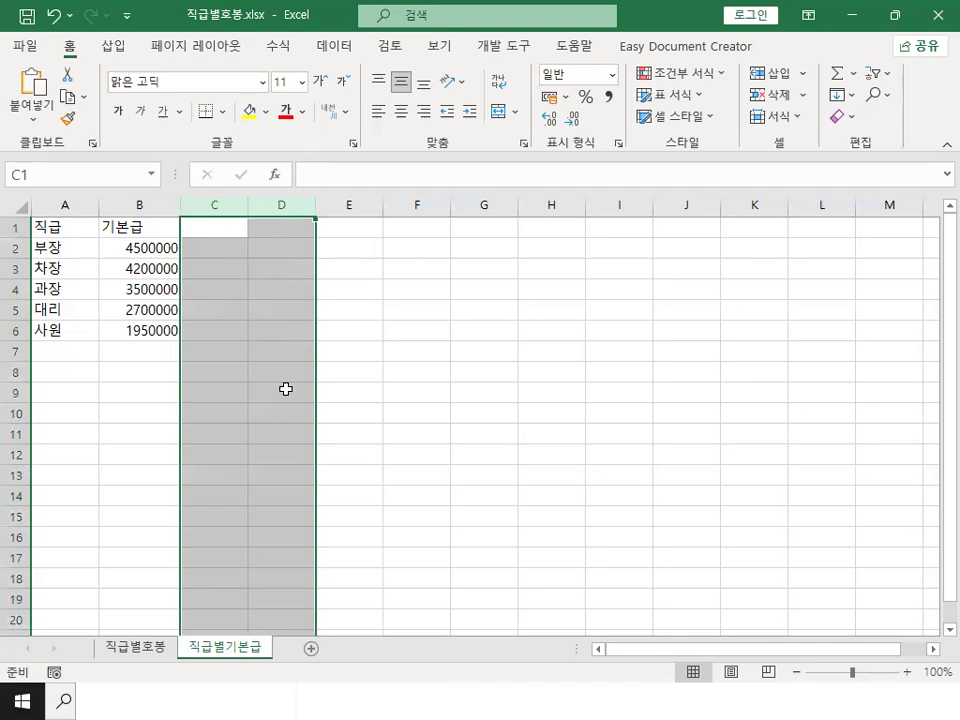
click(286, 390)
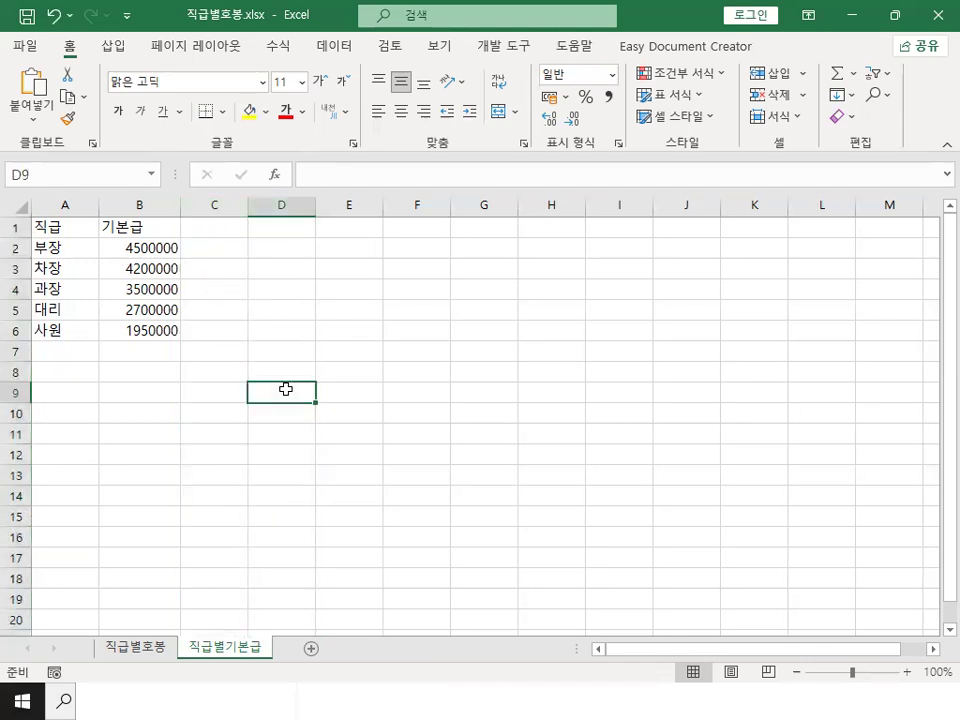
- Define the name 기본급 for the range A1:B6 on the 직급별기본급 sheet
click(57, 232)
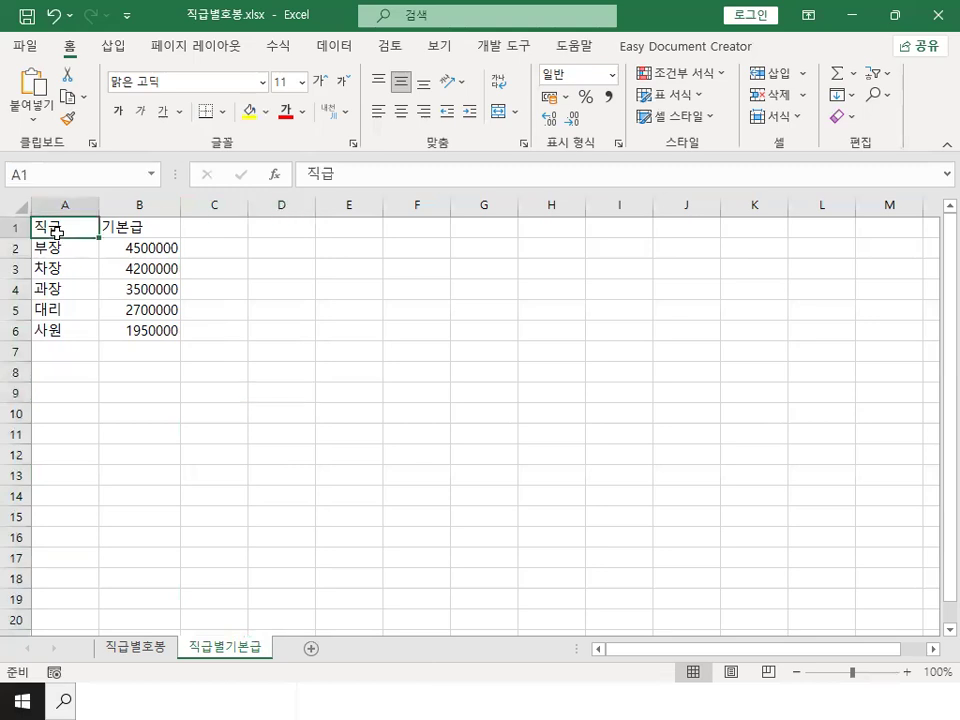
drag(57, 232, 118, 328)
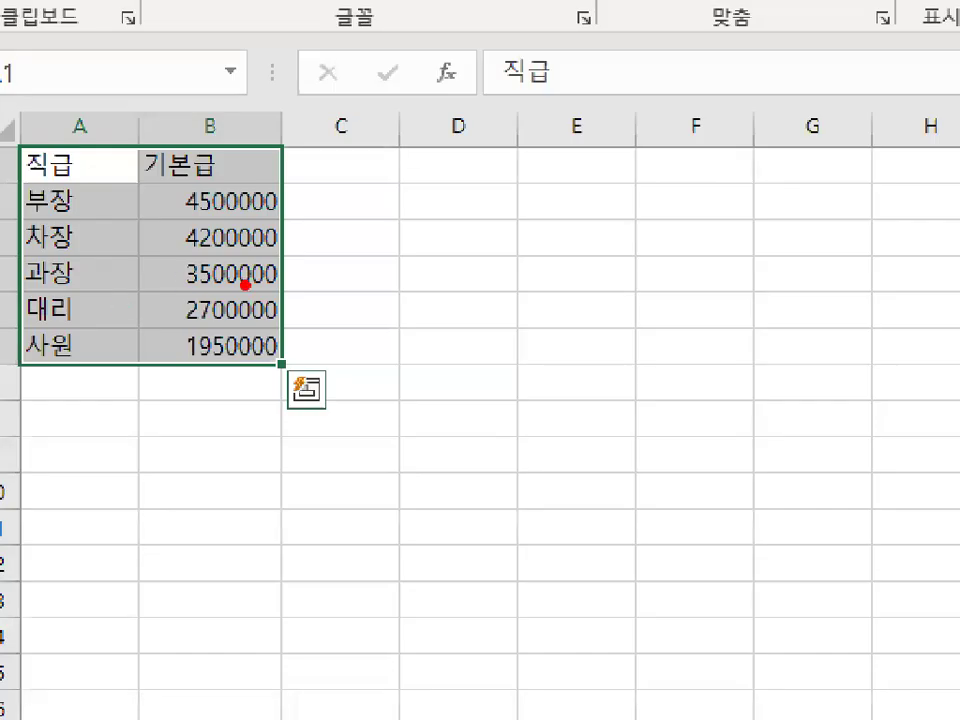
mouse_move(245, 284)
mouse_down()
mouse_move(69, 332)
mouse_move(240, 165)
mouse_move(262, 300)
mouse_up()
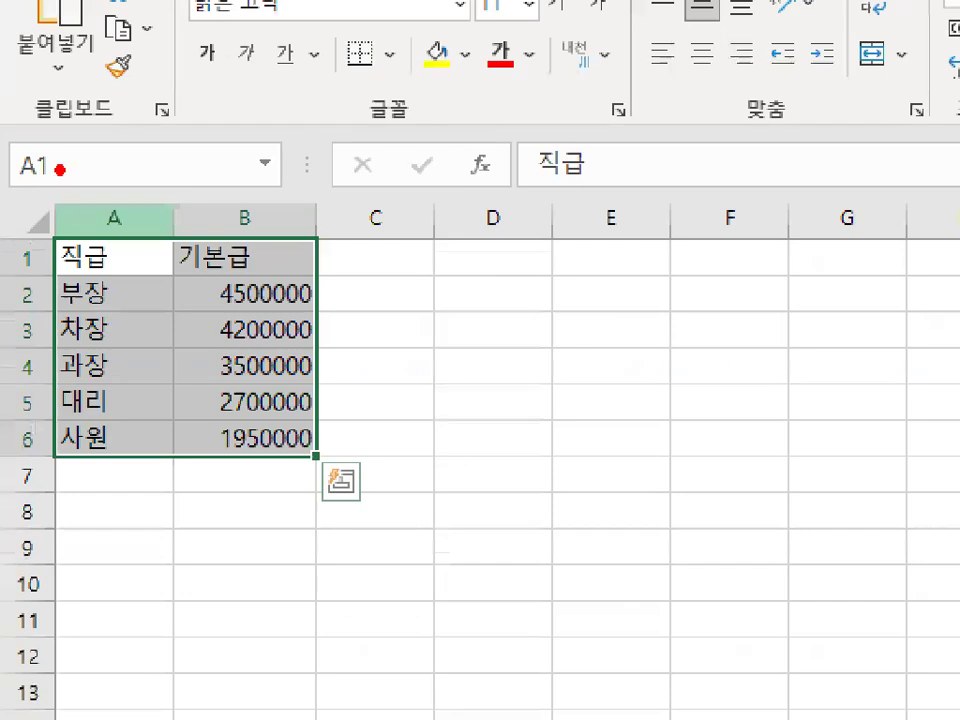
mouse_move(46, 168)
mouse_down()
mouse_move(7, 171)
mouse_move(46, 132)
mouse_move(74, 172)
mouse_up()
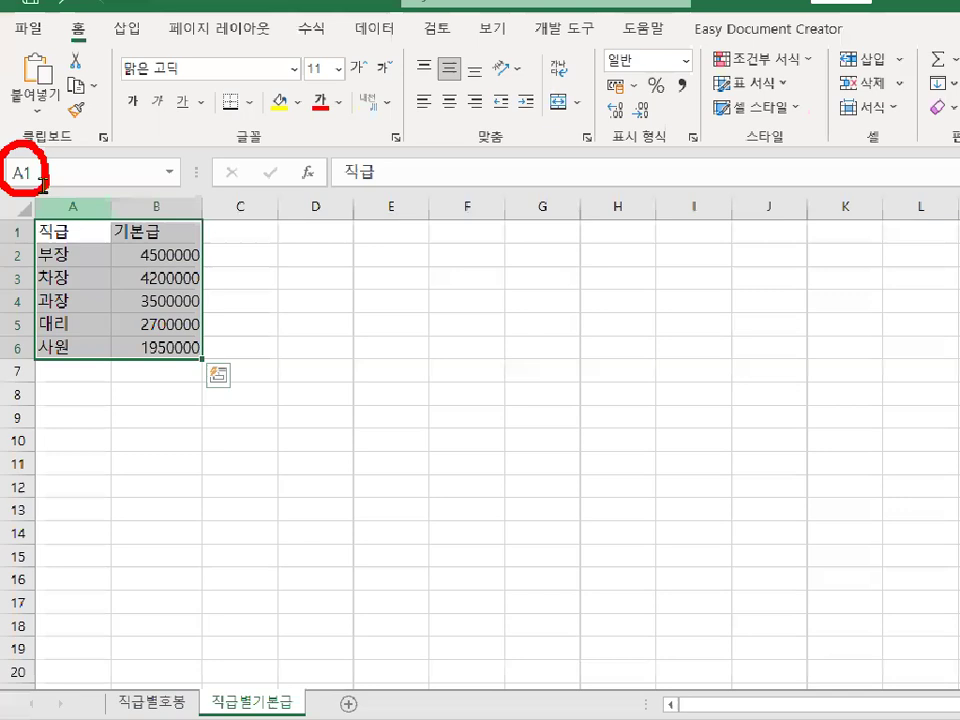
click(93, 167)
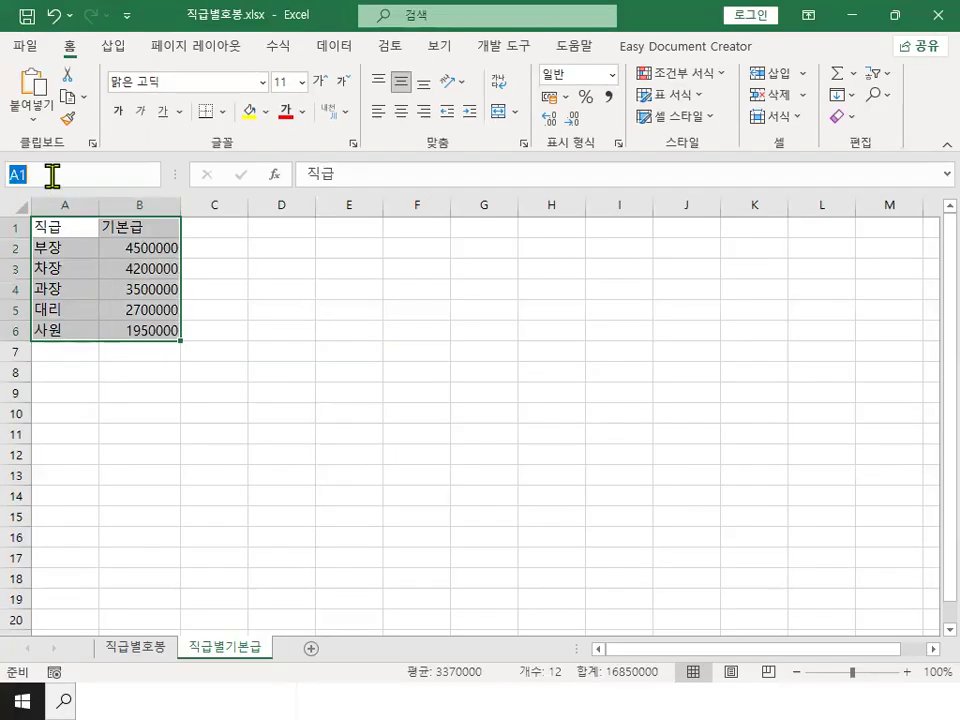
text(기본급)
key(Return)
key(Return)
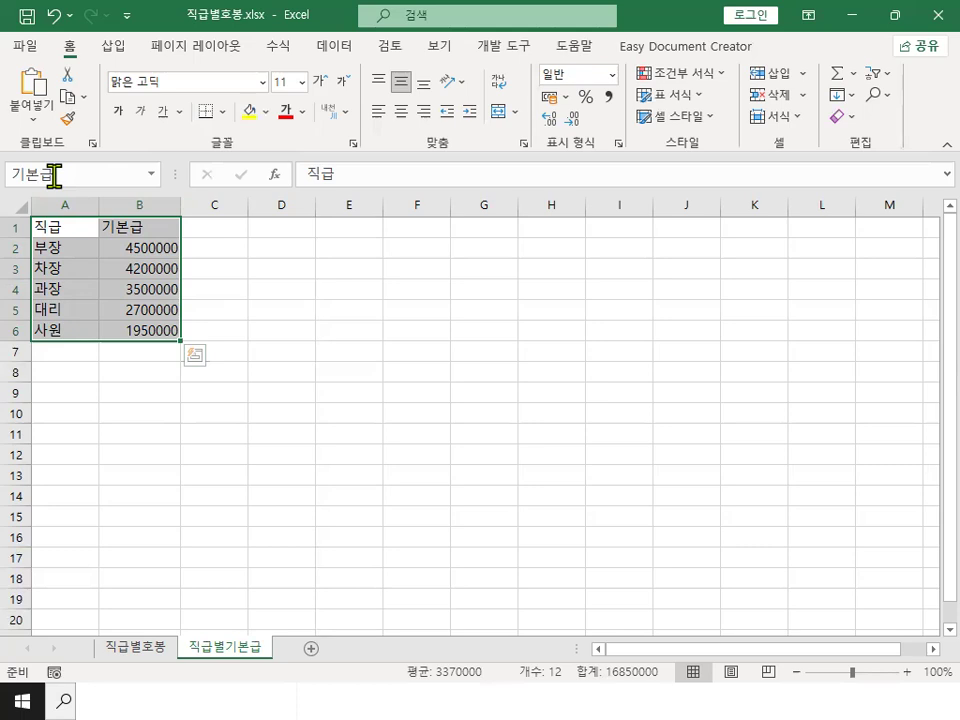
- Check the defined name by viewing both sheets, reselecting A1:B6 and circling 기본급 with the pen
click(182, 435)
click(135, 647)
click(198, 646)
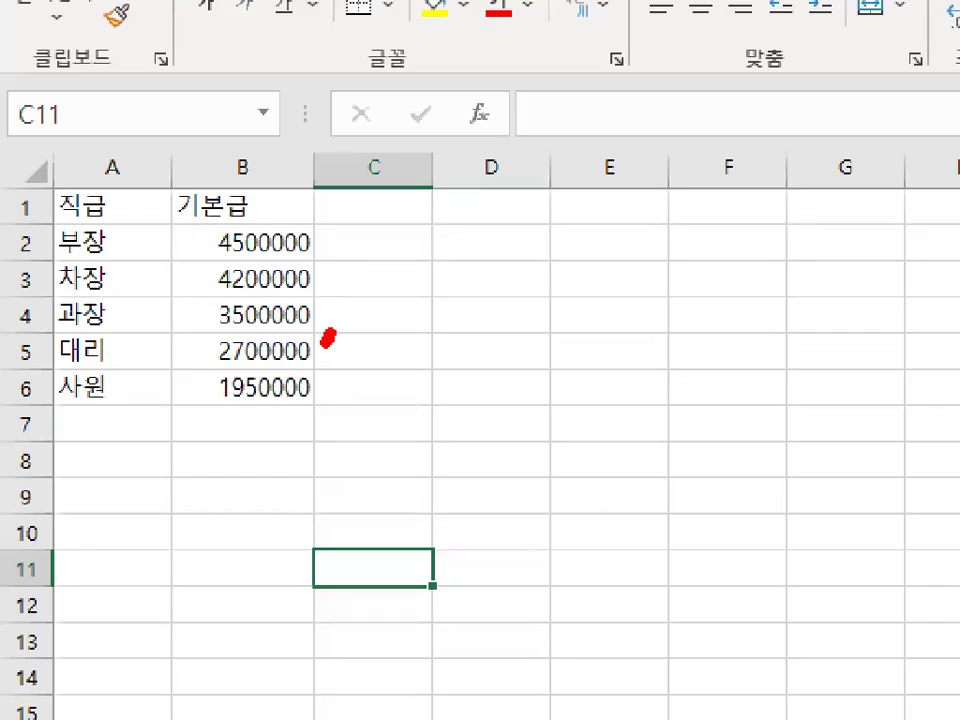
mouse_move(188, 301)
mouse_down()
mouse_move(50, 305)
mouse_move(175, 278)
mouse_up()
mouse_move(82, 207)
mouse_down()
mouse_move(203, 328)
mouse_move(229, 388)
mouse_up()
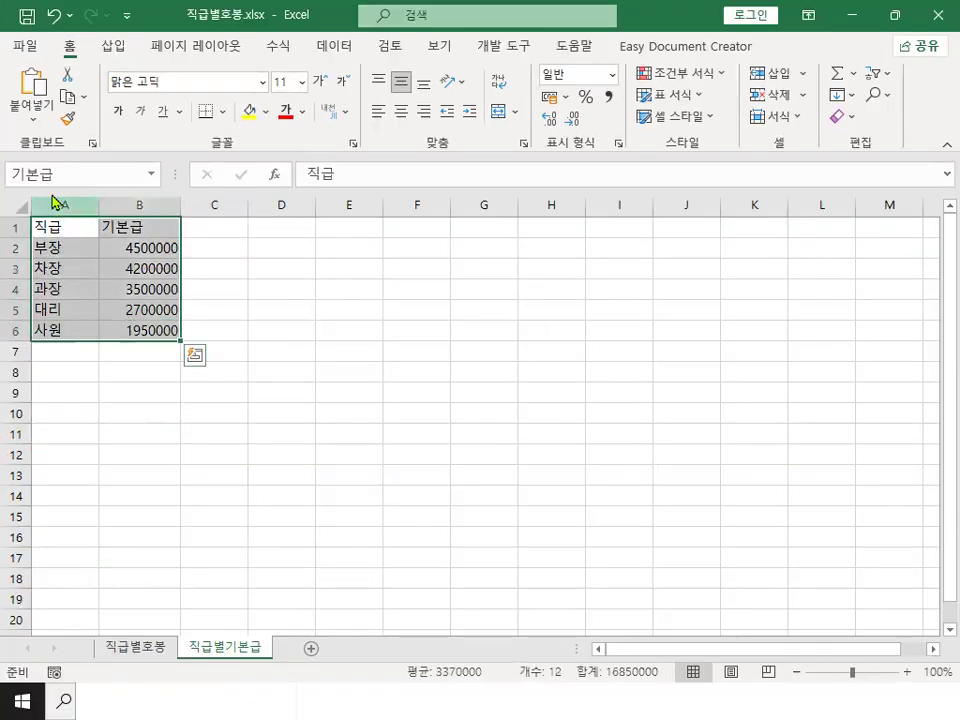
mouse_move(40, 149)
mouse_down()
mouse_move(23, 198)
mouse_move(77, 180)
mouse_up()
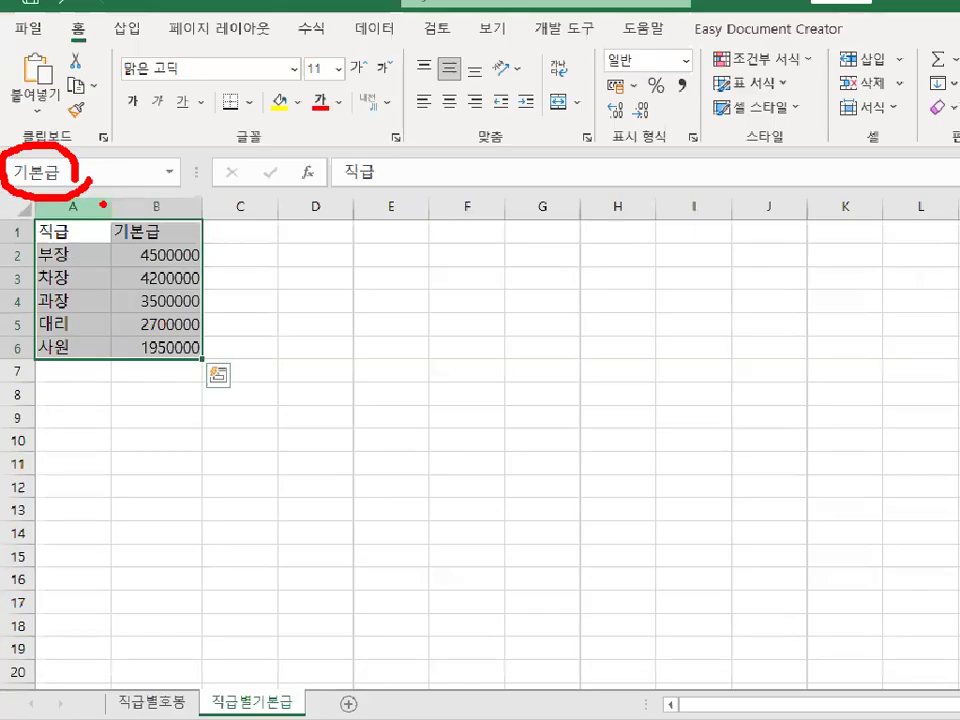
click(729, 368)
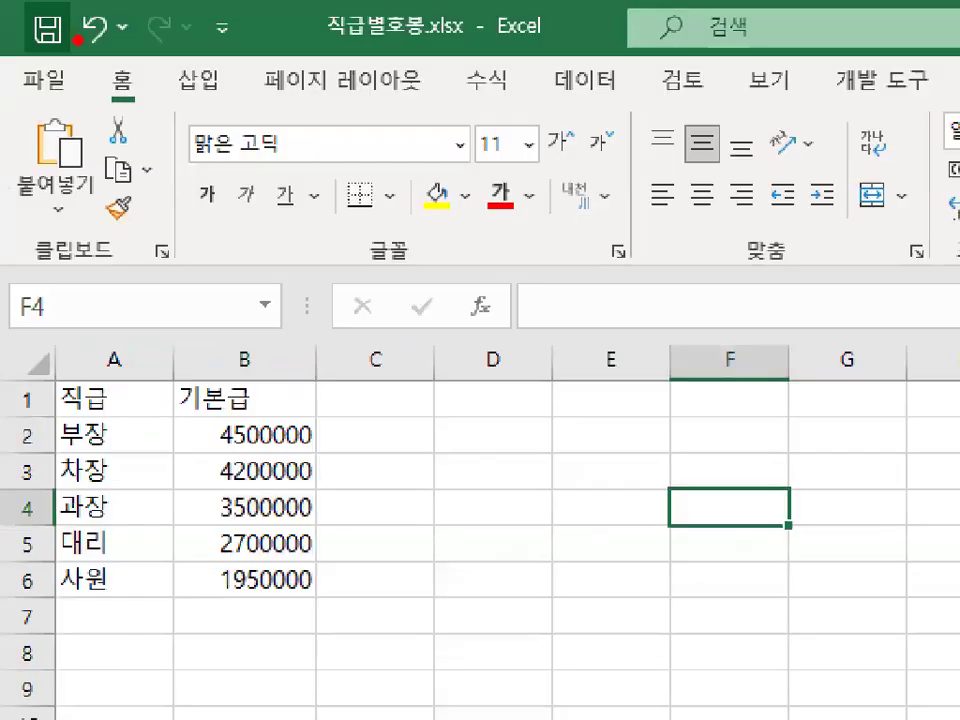
- Save and close 직급별호봉.xlsx, and shift the File Explorer window aside and minimise it
mouse_move(33, 31)
mouse_down()
mouse_move(39, 2)
mouse_move(45, 17)
mouse_up()
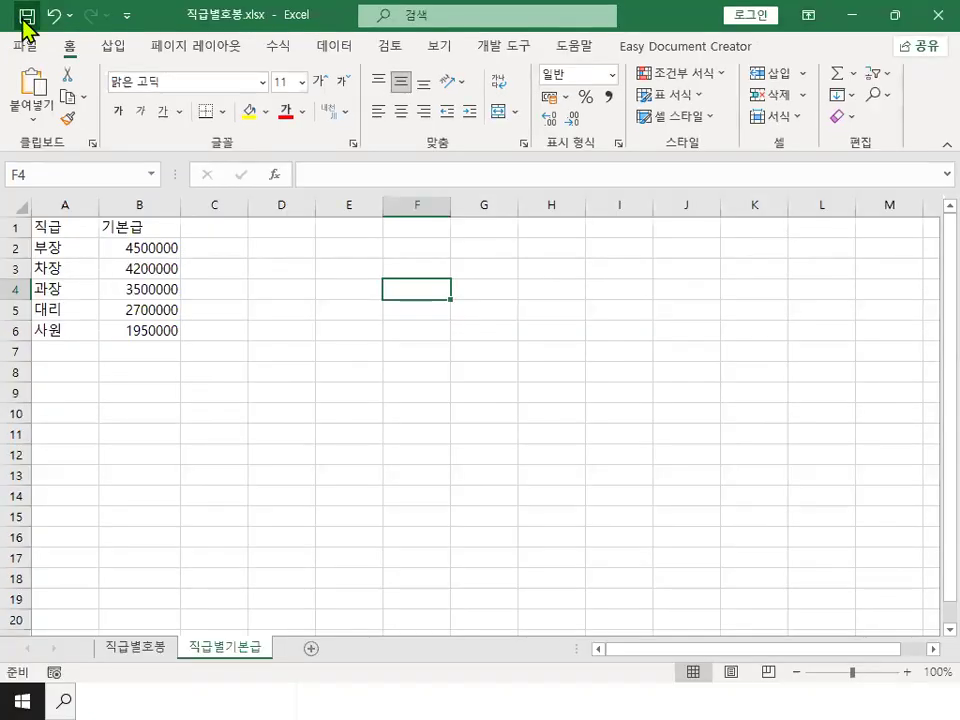
click(918, 24)
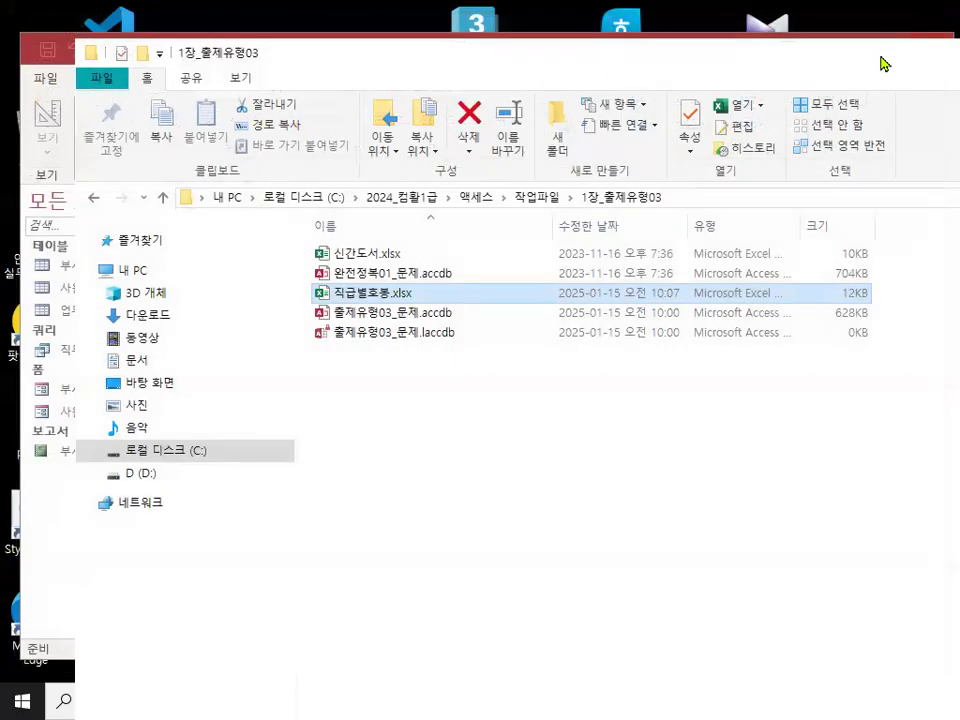
key(super+Left)
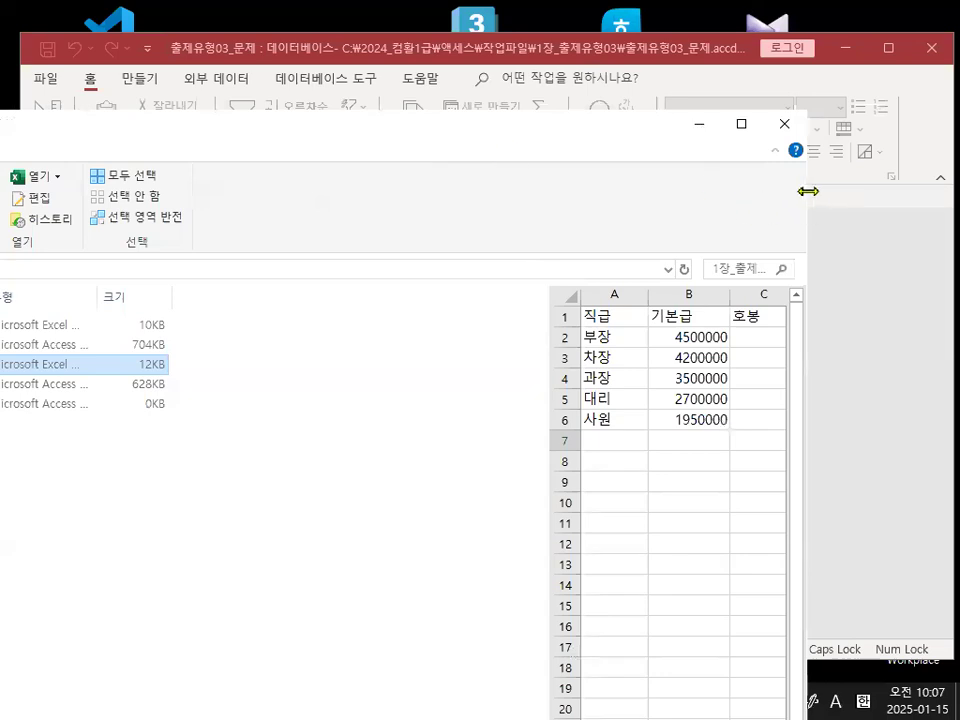
drag(808, 190, 448, 189)
drag(309, 146, 647, 165)
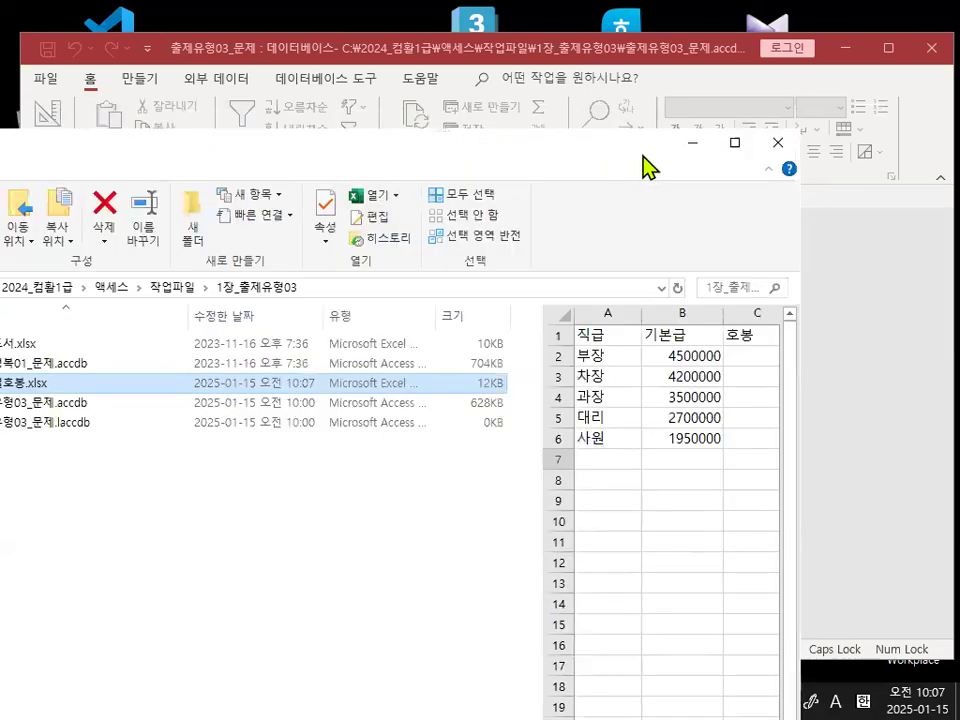
click(693, 145)
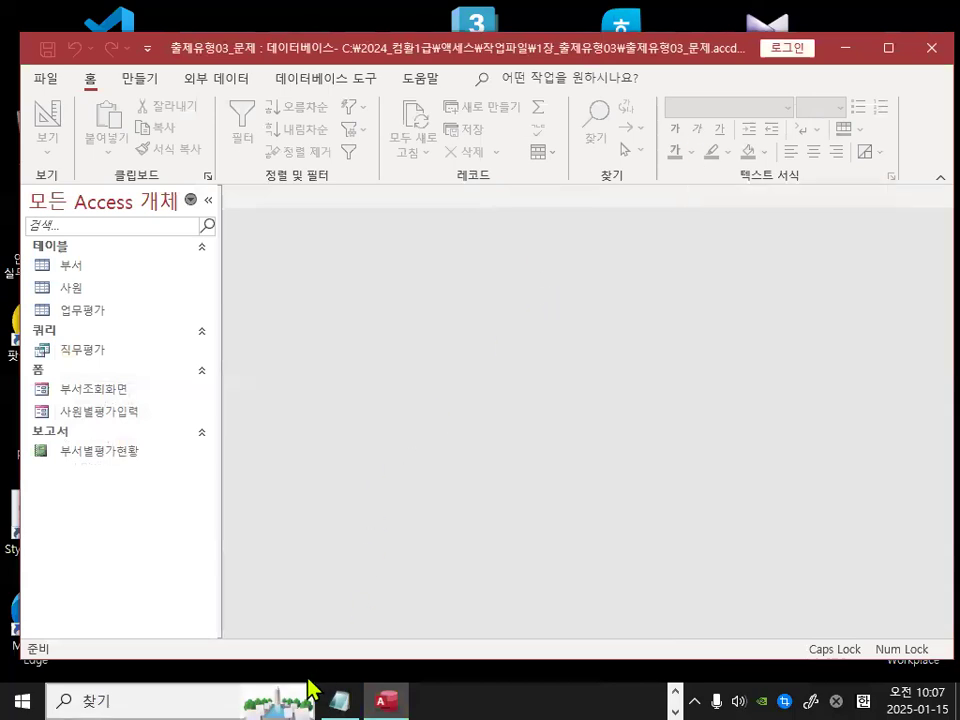
- Reopen the lesson notes in Notepad and separate the 출제유형03 문제 line from the note above with two blank lines
click(338, 700)
click(228, 466)
key(Delete)
key(Delete)
key(Delete)
key(Delete)
key(Delete)
key(Delete)
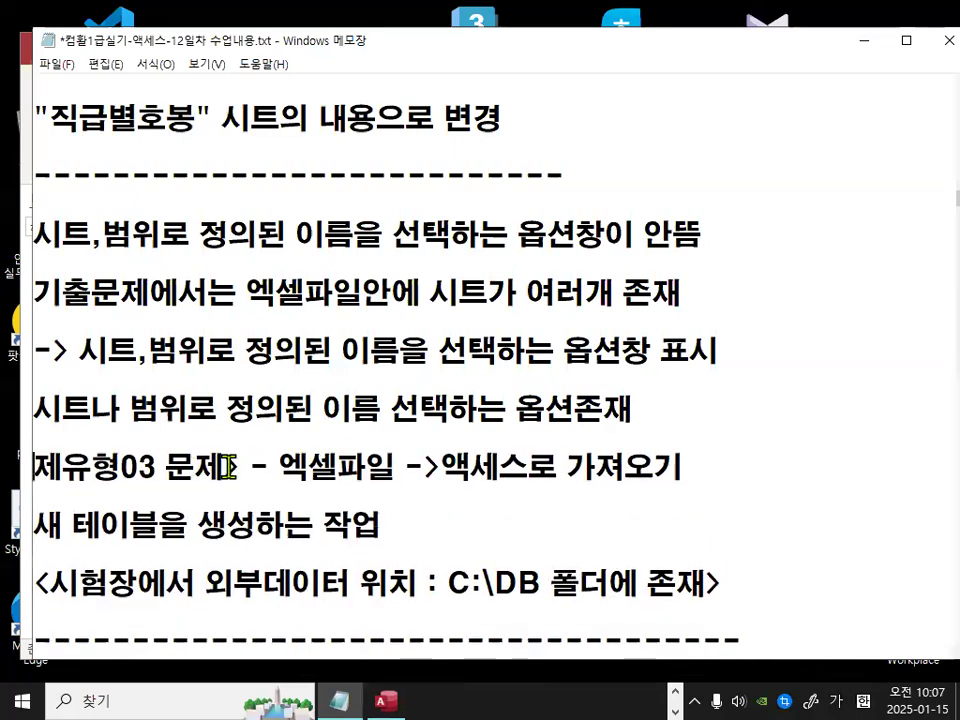
text(출)
key(Left)
key(Return)
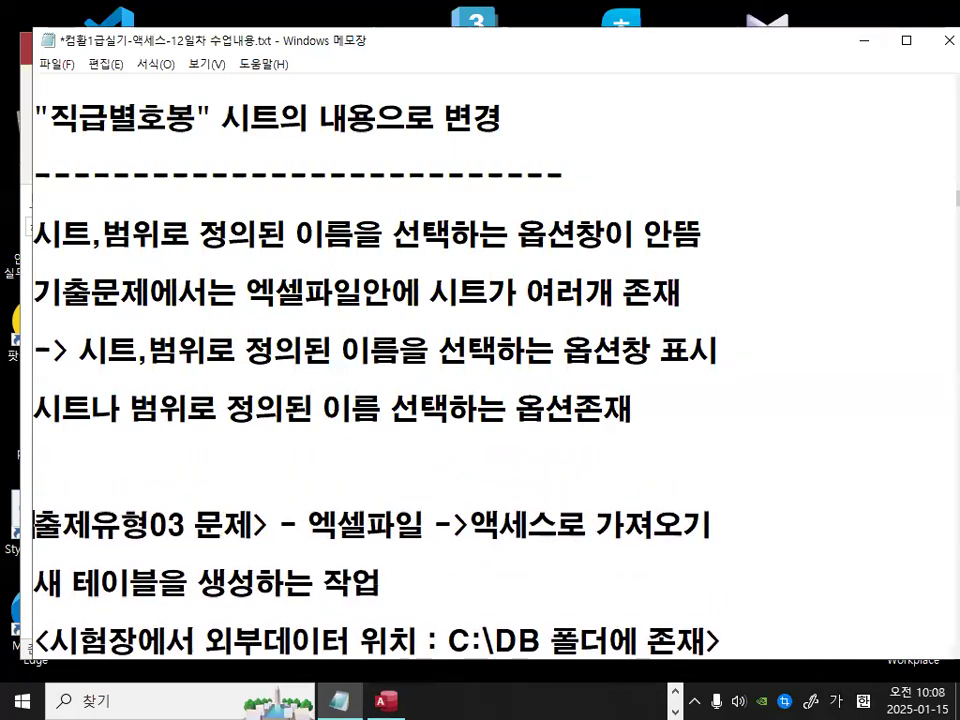
key(Return)
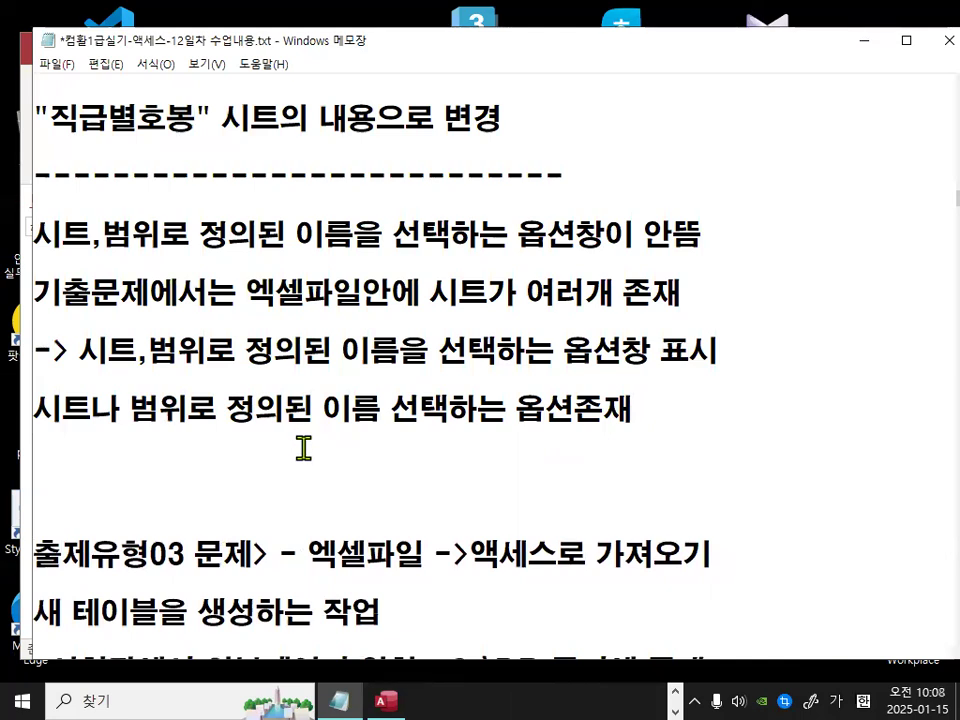
- Highlight the 출제유형03 notes on importing into Access, creating a new table, and the exam data location in the C:\DB folder
drag(470, 553, 751, 556)
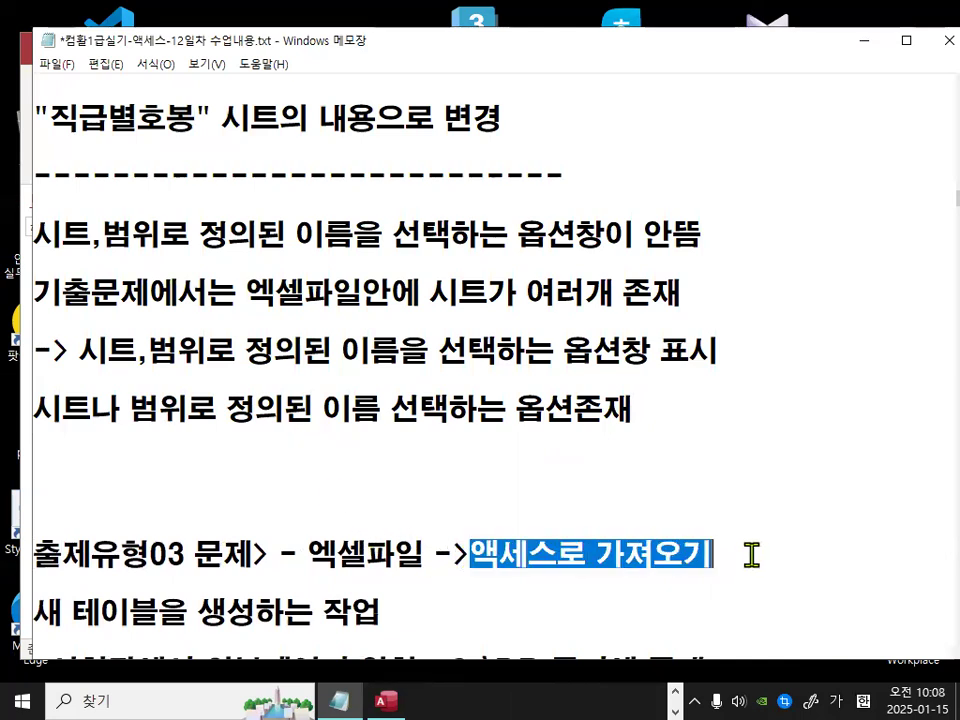
scroll(518, 536, down, 1)
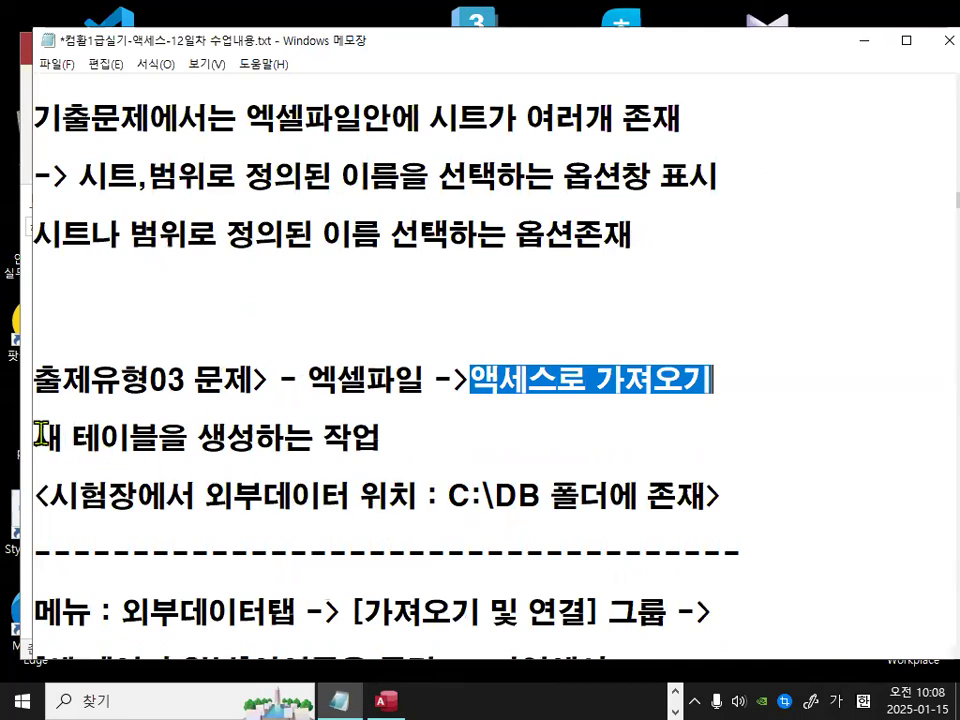
drag(40, 433, 397, 434)
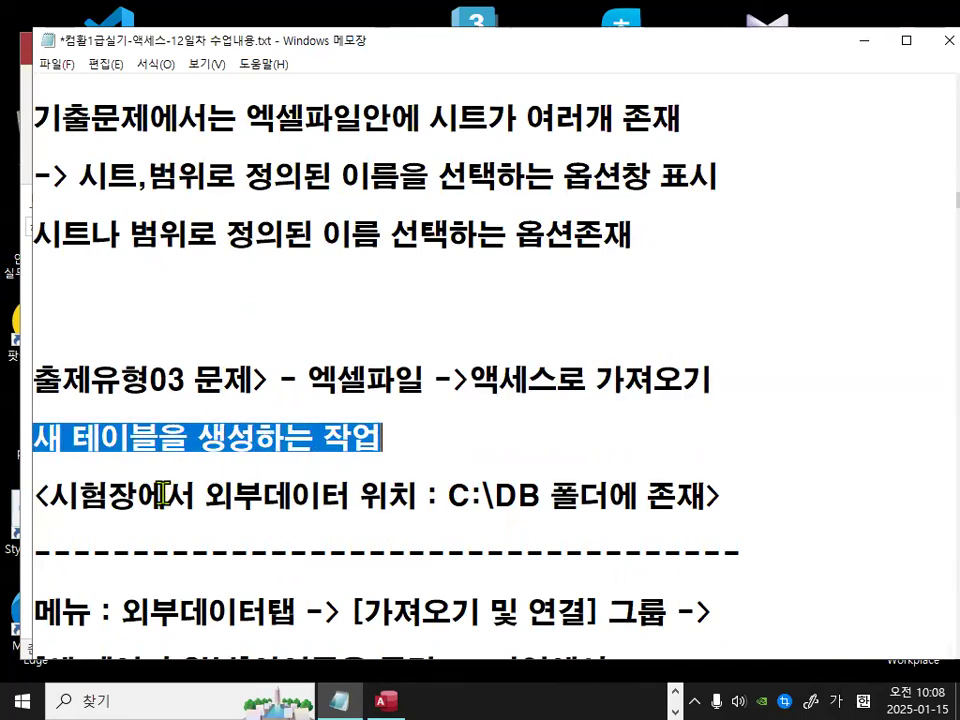
drag(47, 495, 407, 493)
drag(495, 495, 575, 497)
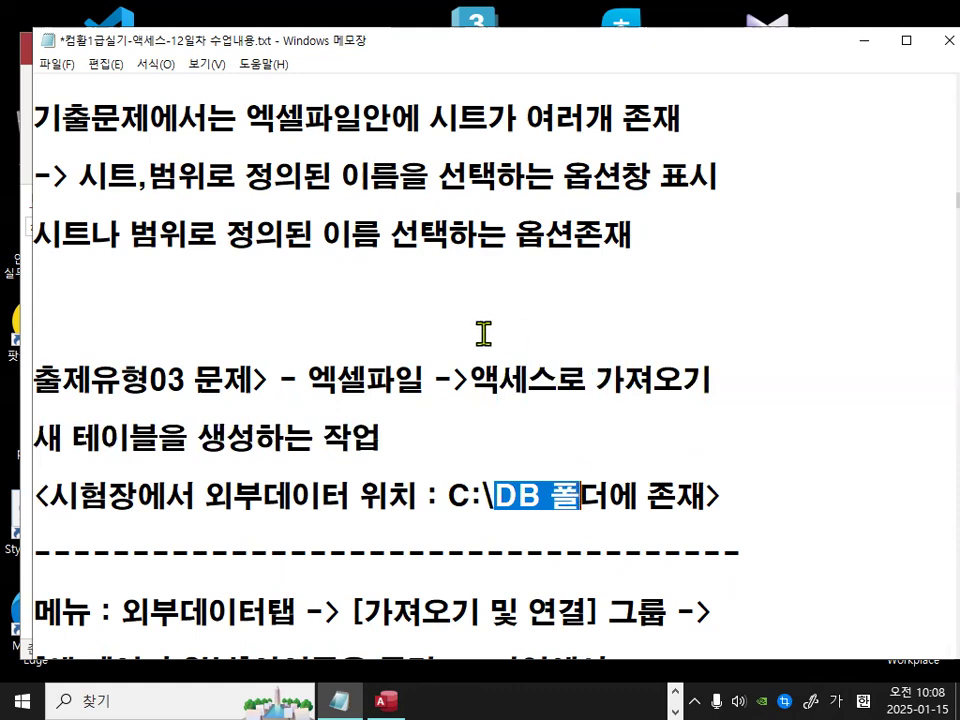
drag(500, 494, 543, 492)
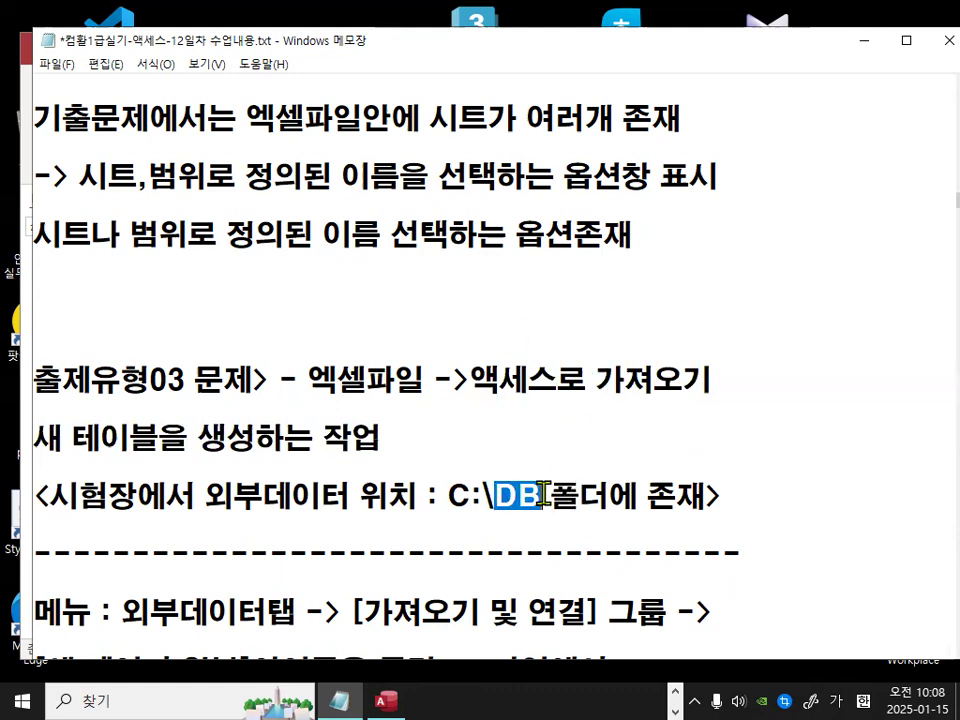
- Insert a space before 액세스로 가져오기 in the 출제유형03 line and highlight the DB folder remark
click(468, 380)
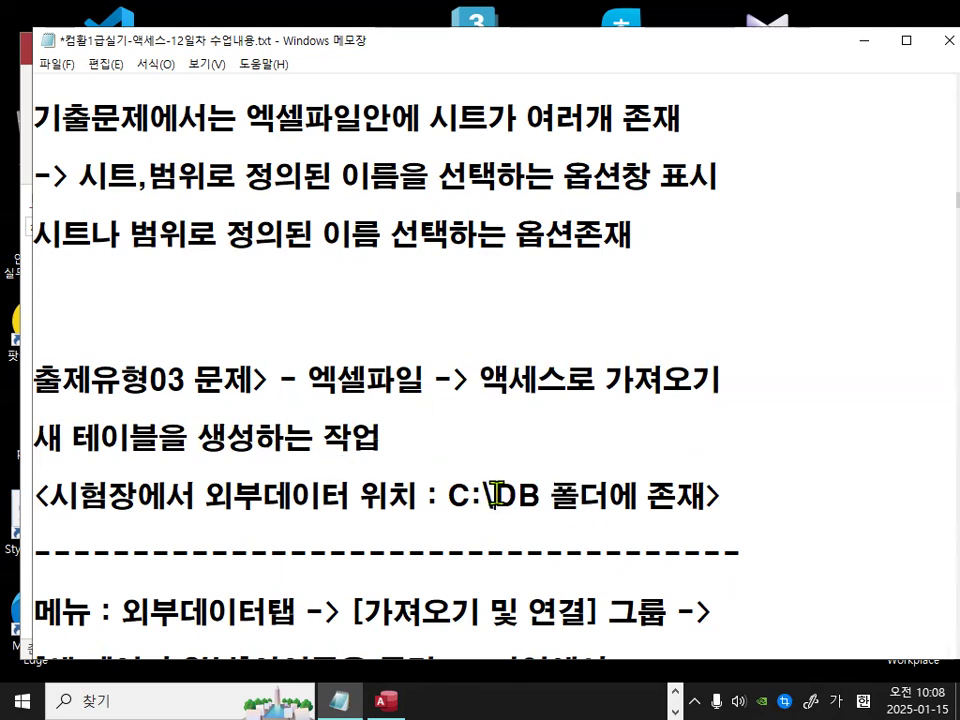
drag(493, 495, 680, 495)
click(582, 456)
- Highlight the import path in the notes part by part, from 외부데이터탭 through 새 데이터 원본 and 파일에서 to Excel
scroll(581, 461, down, 1)
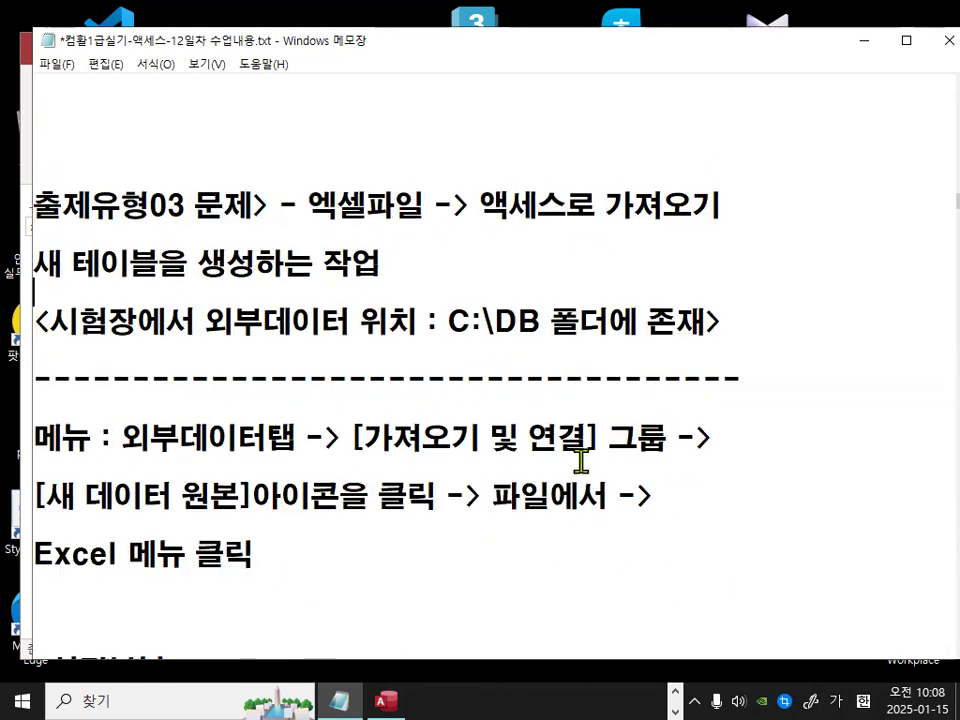
scroll(581, 461, down, 1)
drag(122, 350, 279, 350)
drag(351, 350, 668, 350)
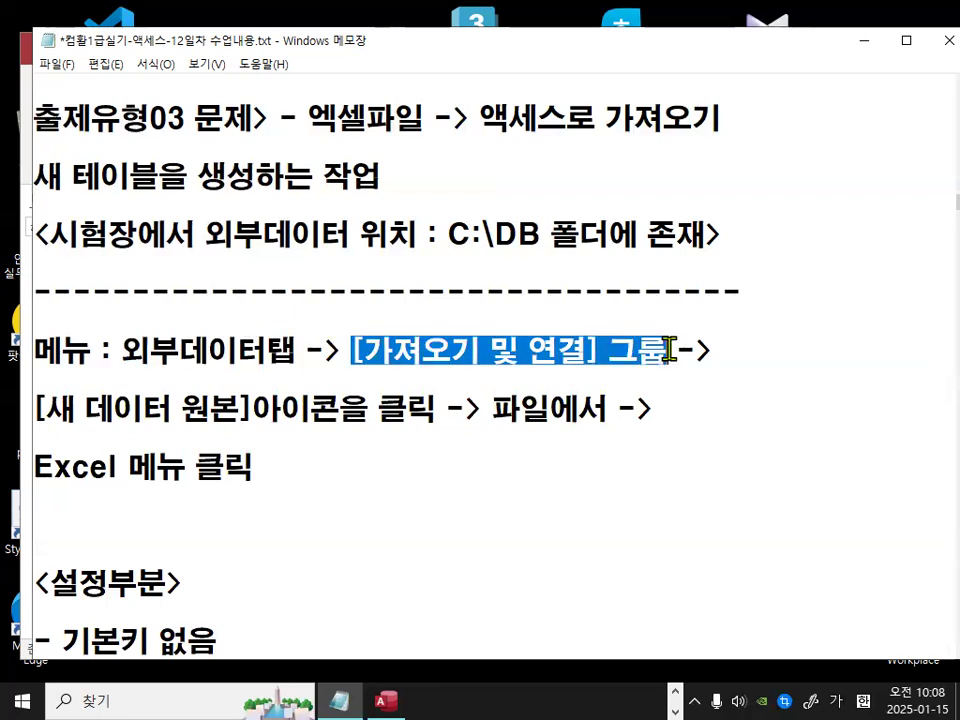
click(47, 407)
drag(48, 407, 233, 418)
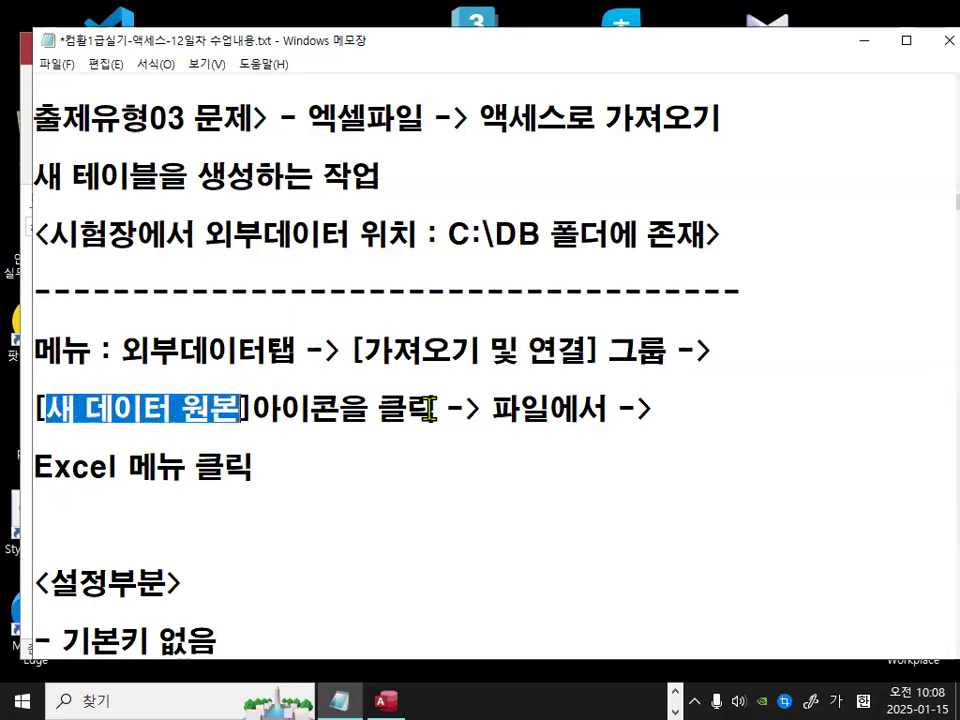
click(496, 414)
drag(497, 414, 598, 410)
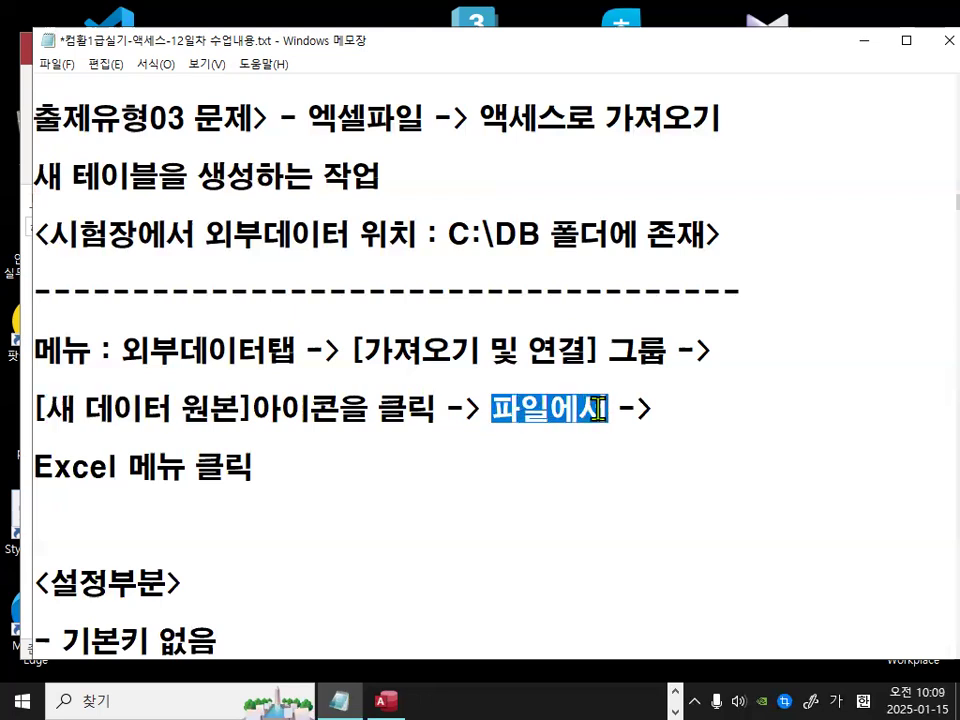
click(39, 468)
drag(39, 468, 249, 481)
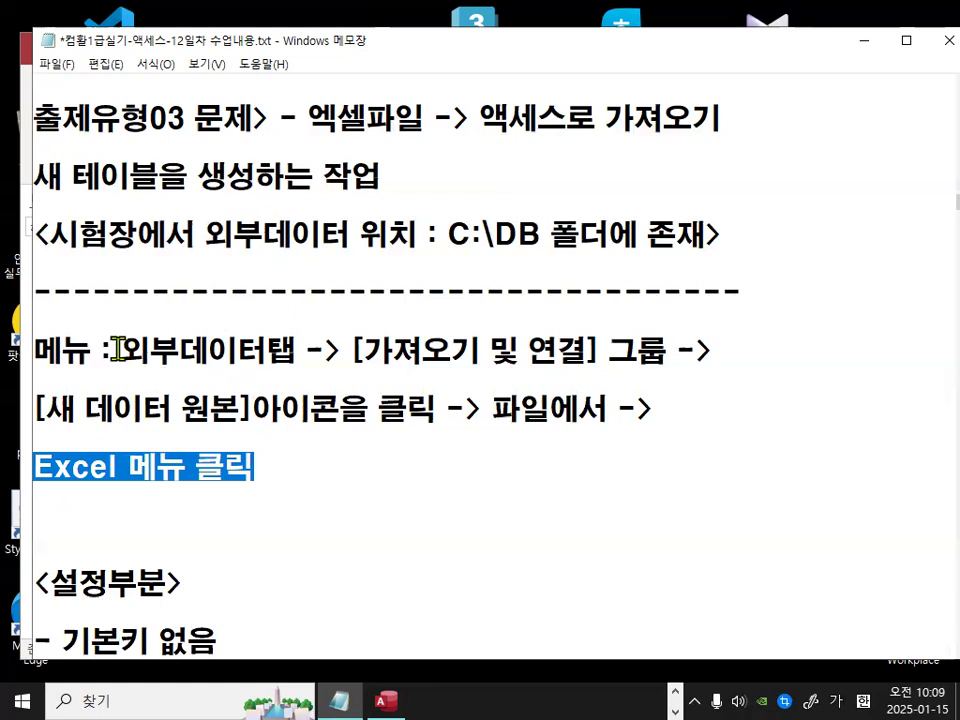
drag(120, 349, 297, 466)
click(297, 466)
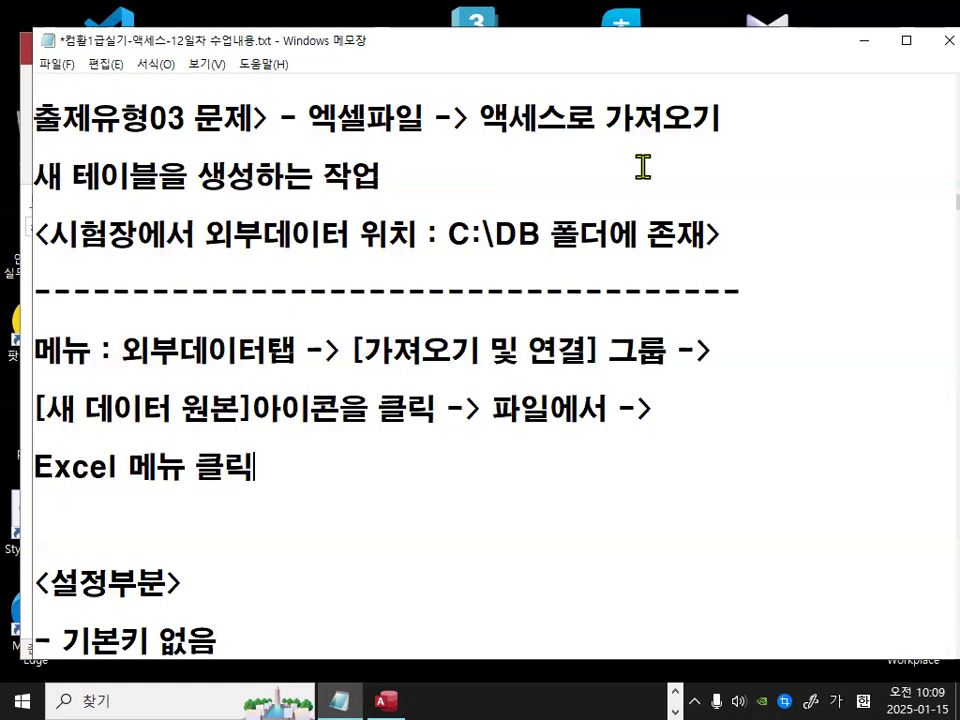
- Minimise the notes, show the external data commands in Access, and mark 가져오기 및 연결 and 새 데이터 원본 with the pen
click(862, 42)
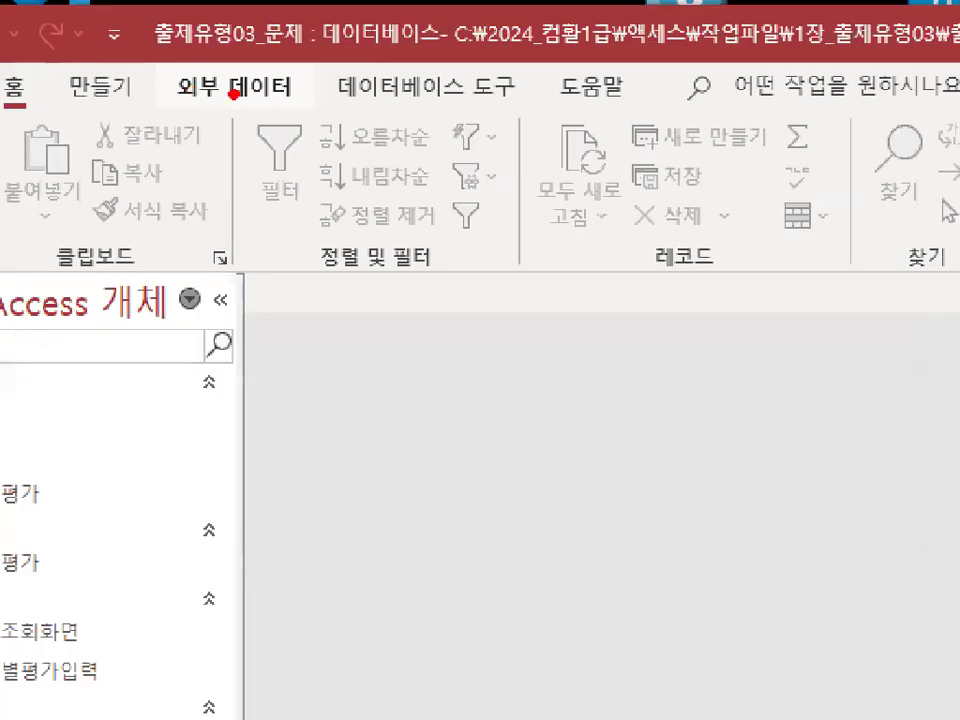
mouse_move(293, 100)
mouse_down()
mouse_move(240, 120)
mouse_move(173, 64)
mouse_move(293, 100)
mouse_up()
click(222, 88)
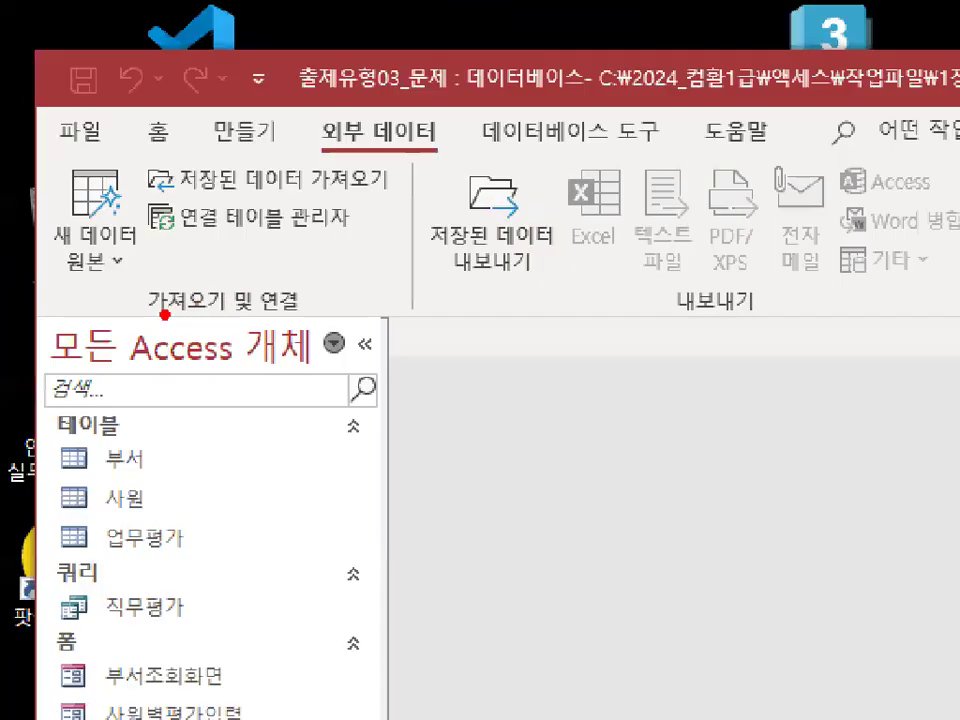
drag(165, 314, 306, 315)
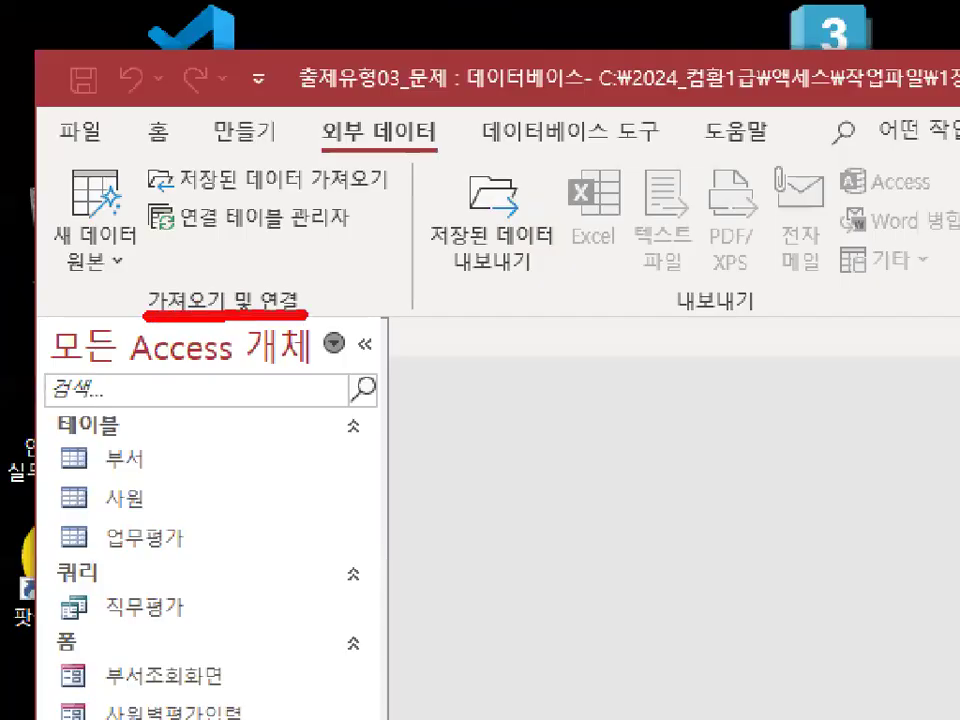
mouse_move(143, 238)
mouse_down()
mouse_move(118, 275)
mouse_move(40, 150)
mouse_move(112, 140)
mouse_move(145, 240)
mouse_up()
key(Escape)
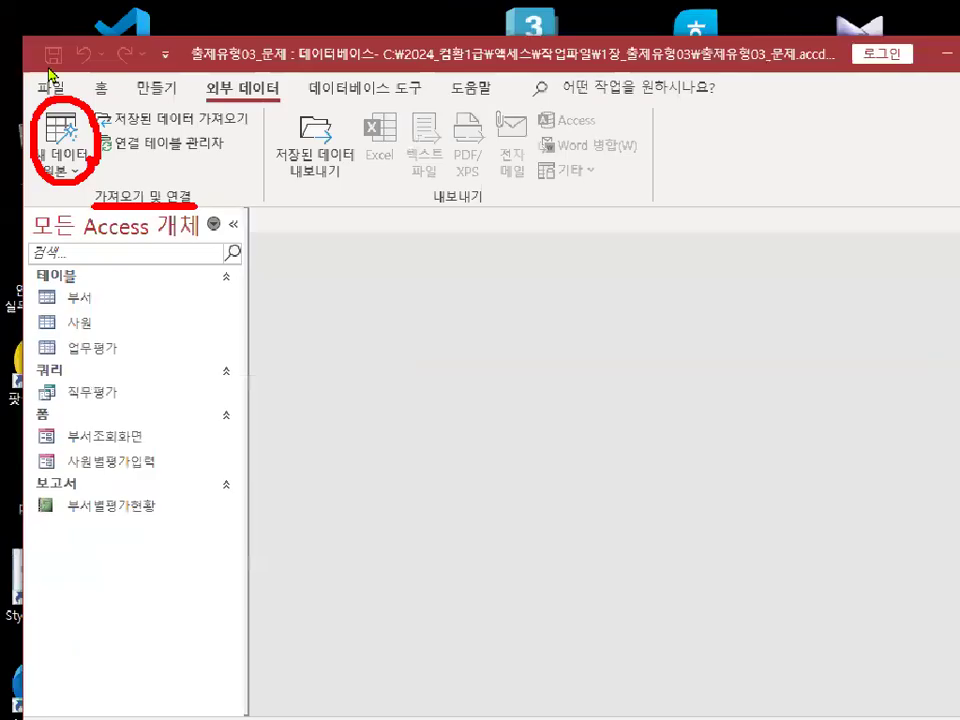
- Show the new data source choices and mark 파일에서, Excel and 텍스트 파일 with the pen
click(112, 255)
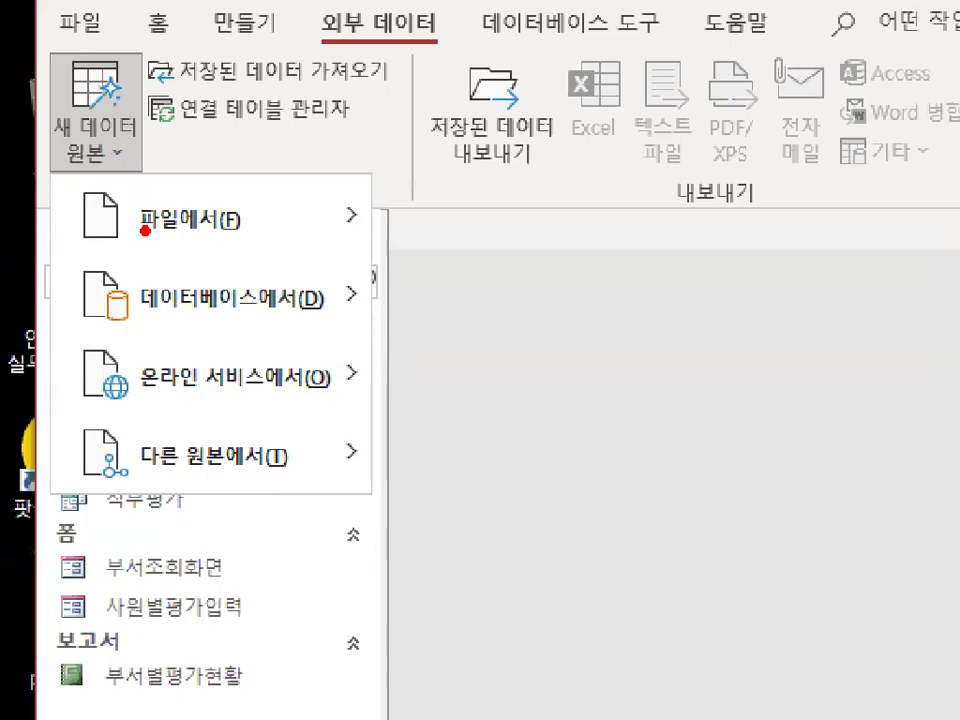
drag(135, 245, 224, 244)
mouse_move(381, 241)
mouse_down()
mouse_move(325, 205)
mouse_move(384, 238)
mouse_up()
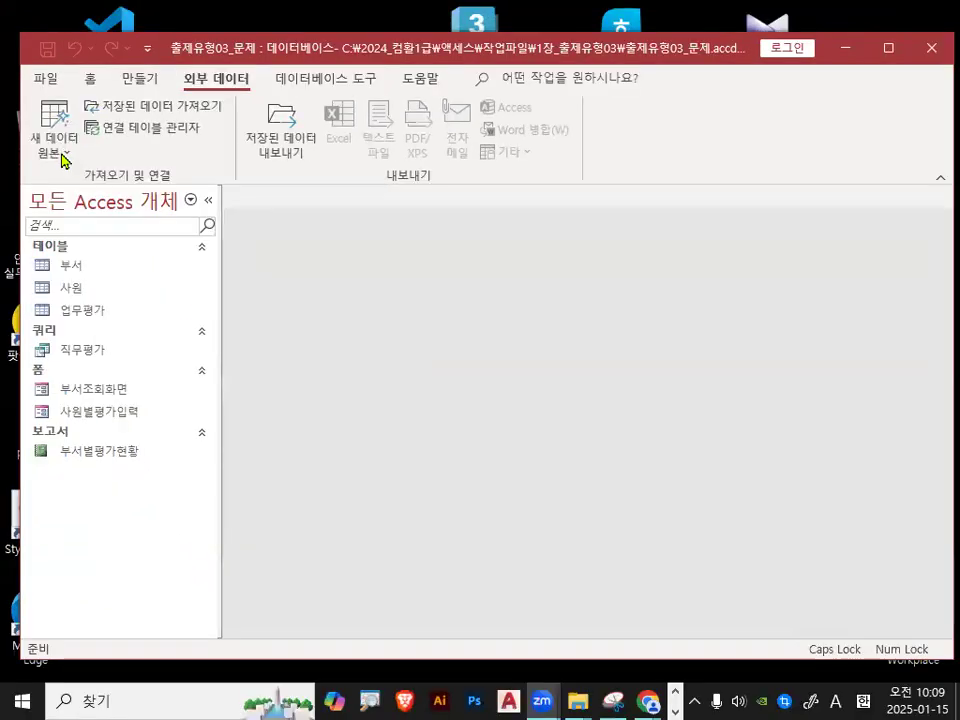
click(62, 150)
mouse_move(100, 200)
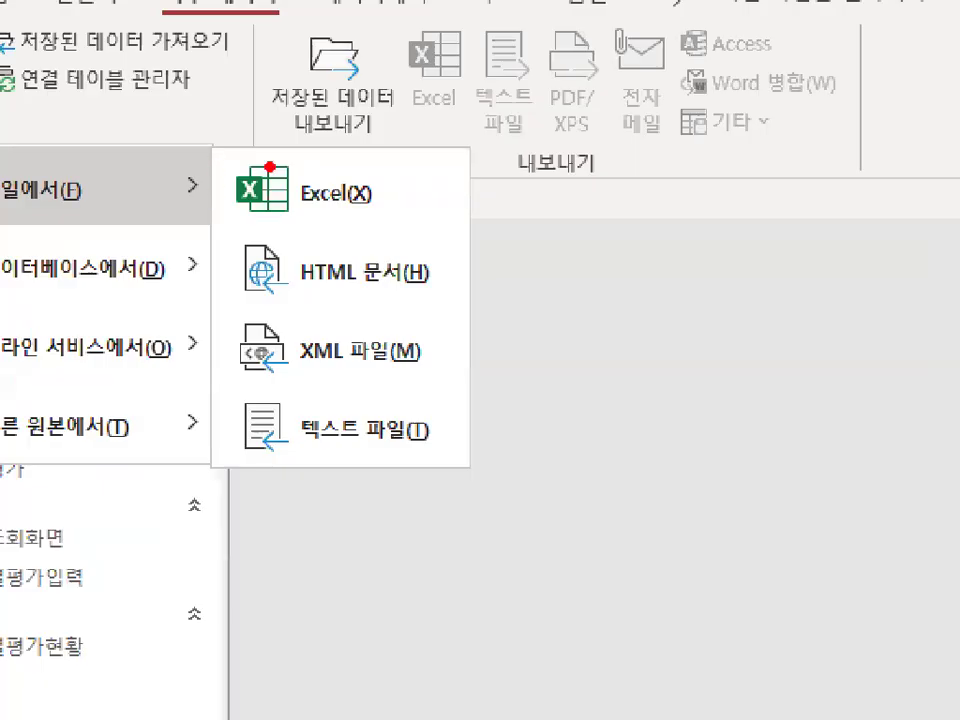
mouse_move(424, 210)
mouse_down()
mouse_move(343, 214)
mouse_move(400, 155)
mouse_move(412, 205)
mouse_up()
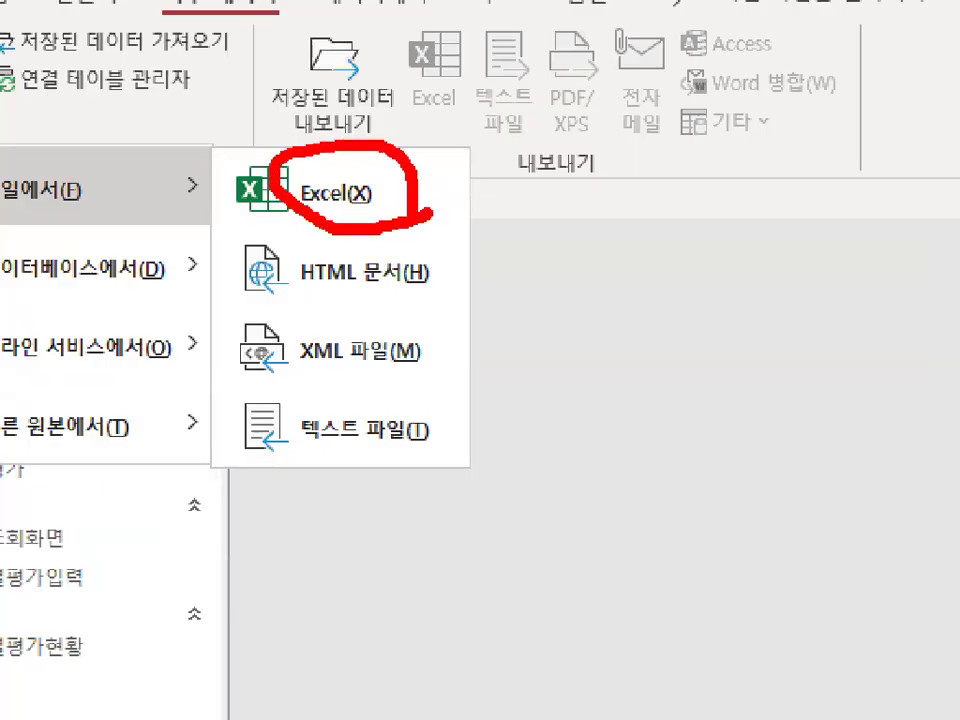
mouse_move(465, 465)
mouse_down()
mouse_move(482, 428)
mouse_move(488, 452)
mouse_up()
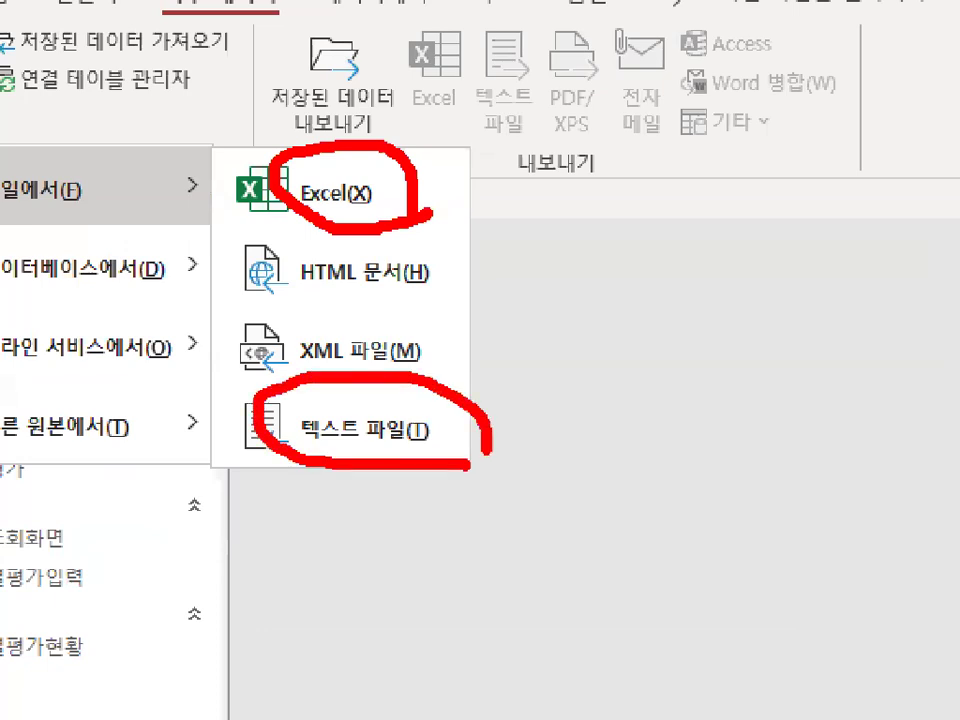
drag(452, 198, 513, 155)
drag(488, 405, 560, 376)
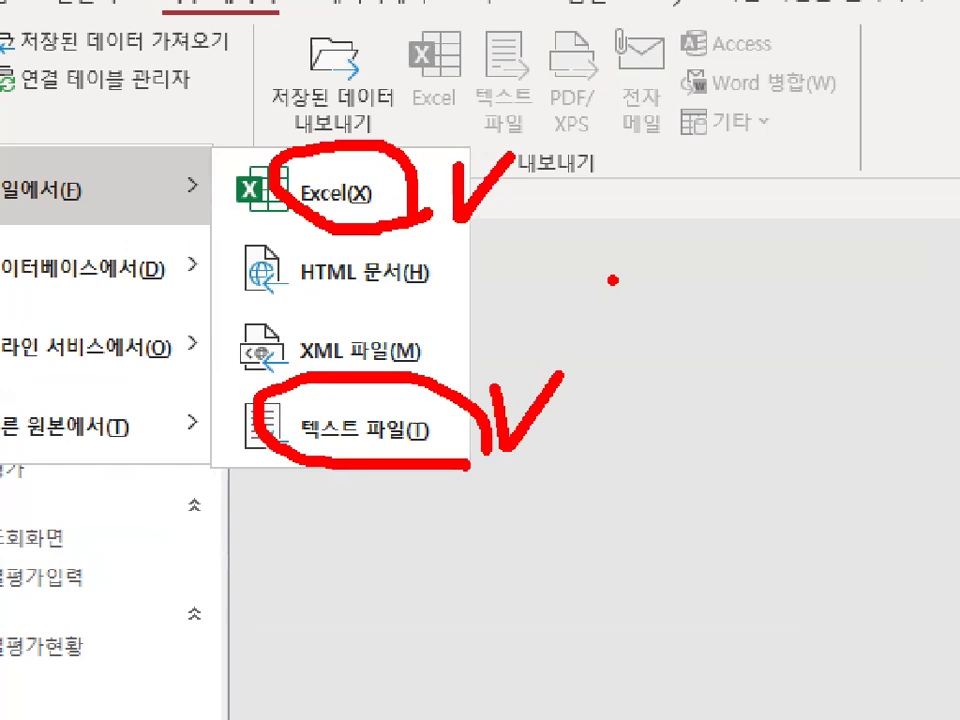
key(Escape)
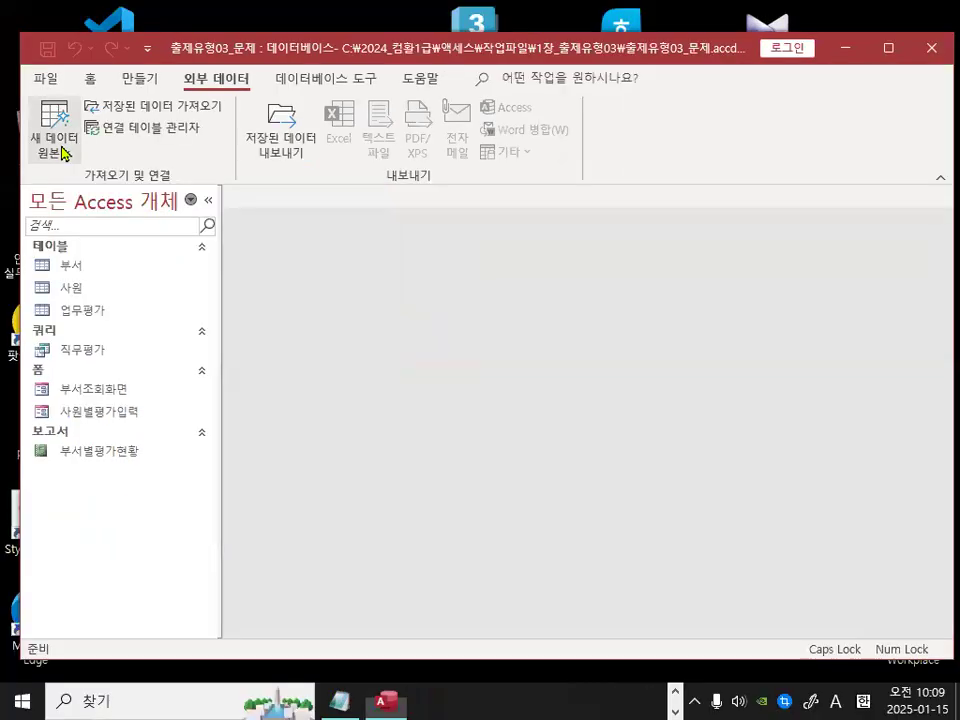
- Start importing external data from an Excel file and annotate the import dialog with the pen
click(66, 152)
mouse_move(114, 196)
click(245, 195)
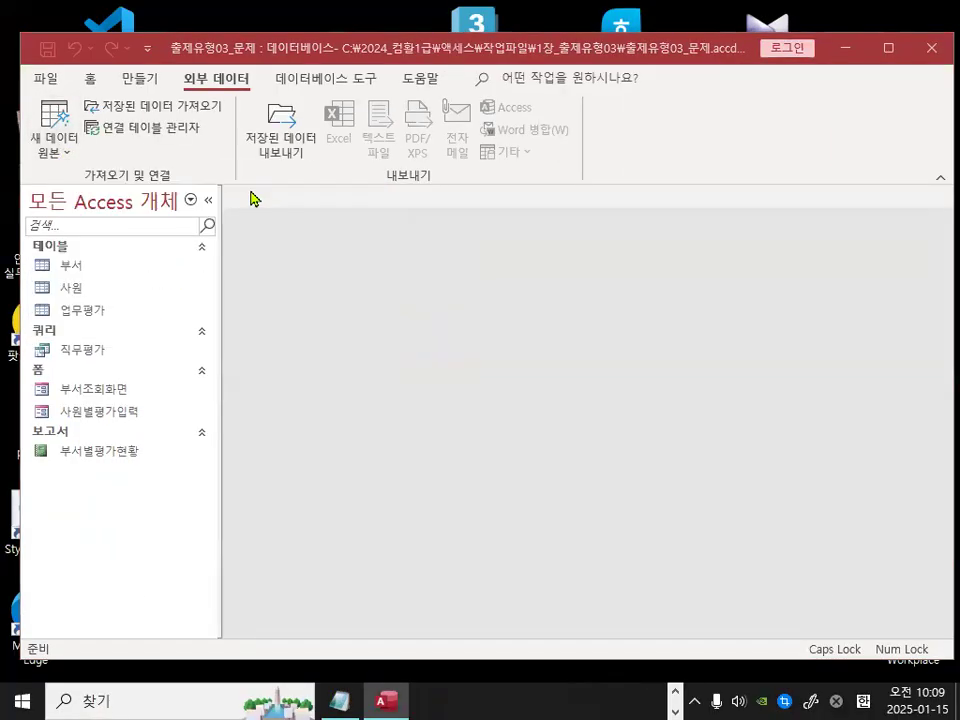
key(ctrl+1)
mouse_move(267, 114)
mouse_down()
mouse_move(143, 115)
mouse_move(263, 113)
mouse_up()
key(Escape)
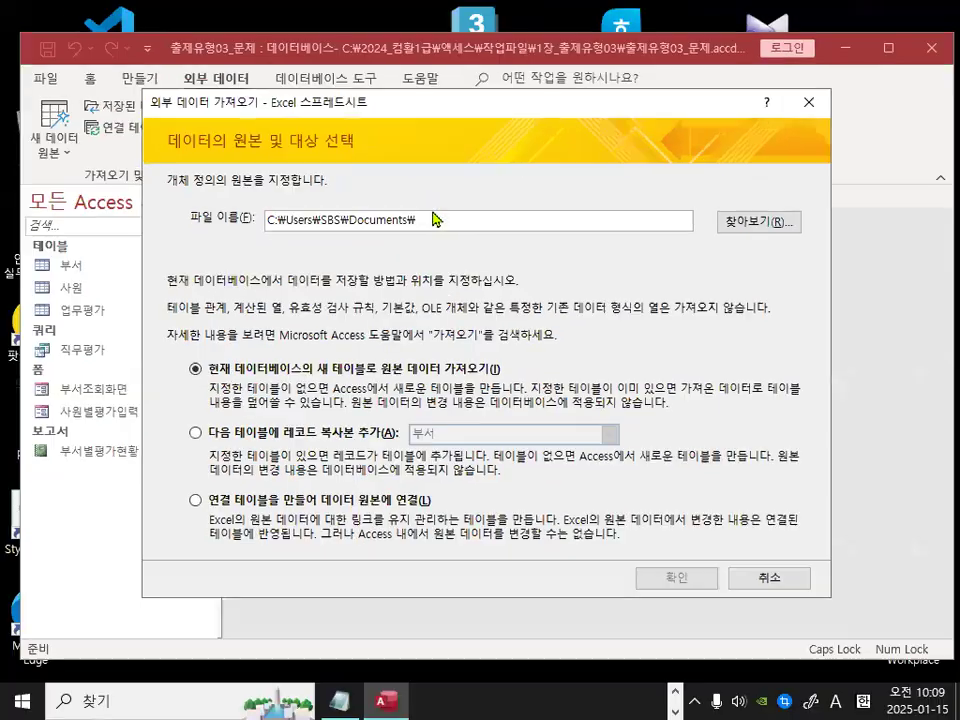
- Circle 찾아보기 and write DB over the file name field with the pen
key(ctrl+1)
mouse_move(736, 244)
mouse_down()
mouse_move(810, 240)
mouse_move(719, 237)
mouse_up()
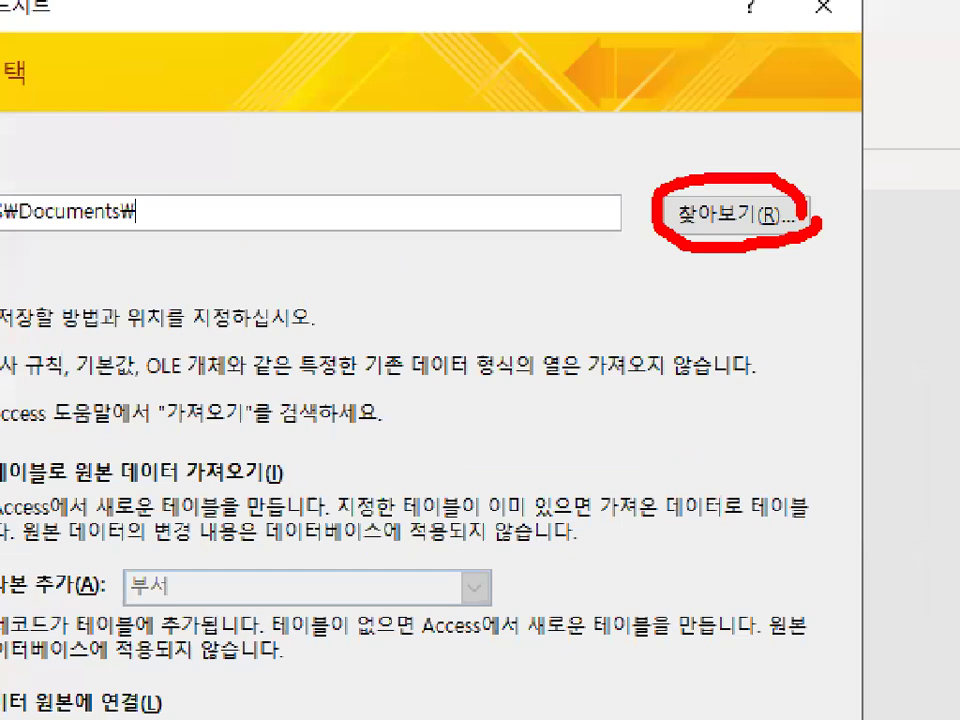
mouse_move(405, 158)
mouse_down()
mouse_move(407, 274)
mouse_move(450, 238)
mouse_move(432, 264)
mouse_up()
mouse_move(490, 205)
mouse_down()
mouse_move(490, 288)
mouse_move(530, 228)
mouse_move(490, 280)
mouse_up()
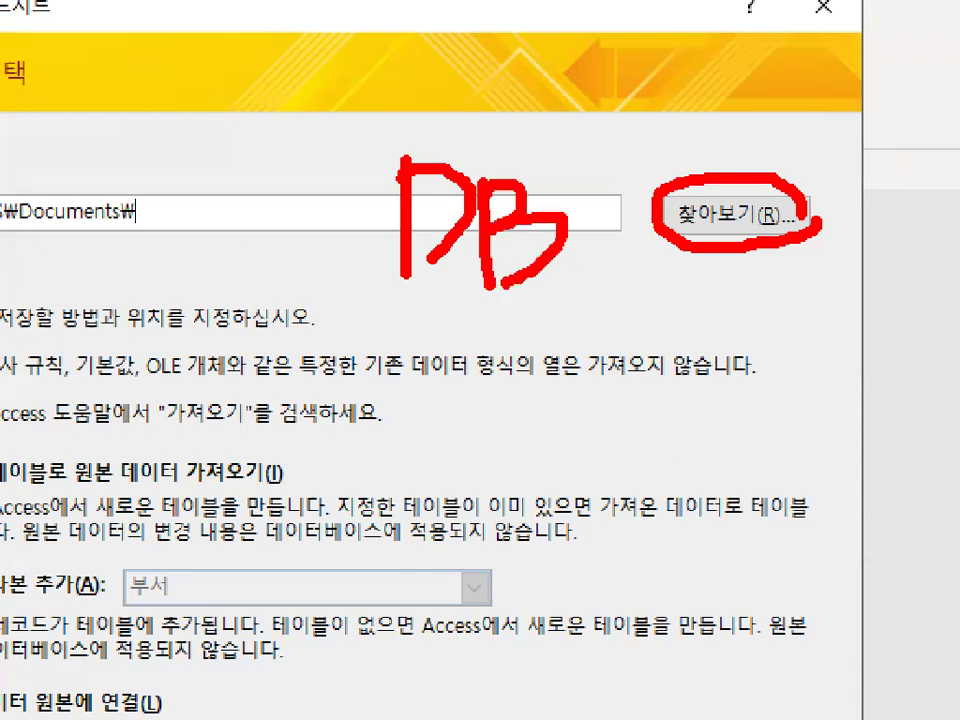
key(Escape)
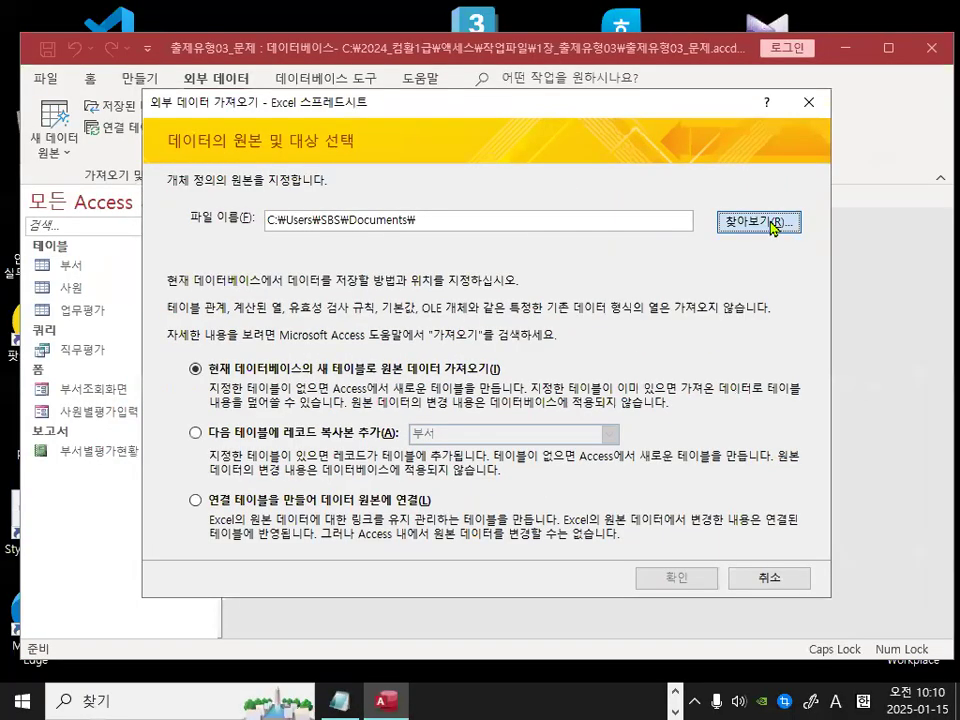
- Browse for the source file on the C: drive and mark the 2024_컴활1급 folder with the pen
click(740, 215)
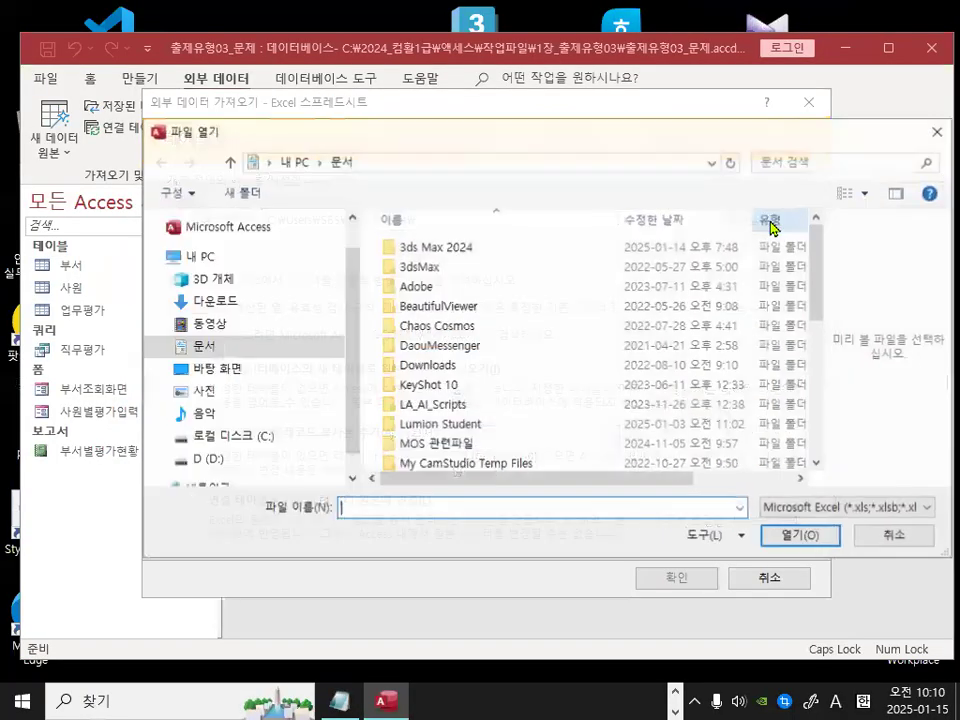
click(271, 437)
key(ctrl+1)
click(472, 248)
mouse_move(472, 248)
mouse_down()
mouse_move(400, 249)
mouse_move(482, 243)
mouse_up()
key(Escape)
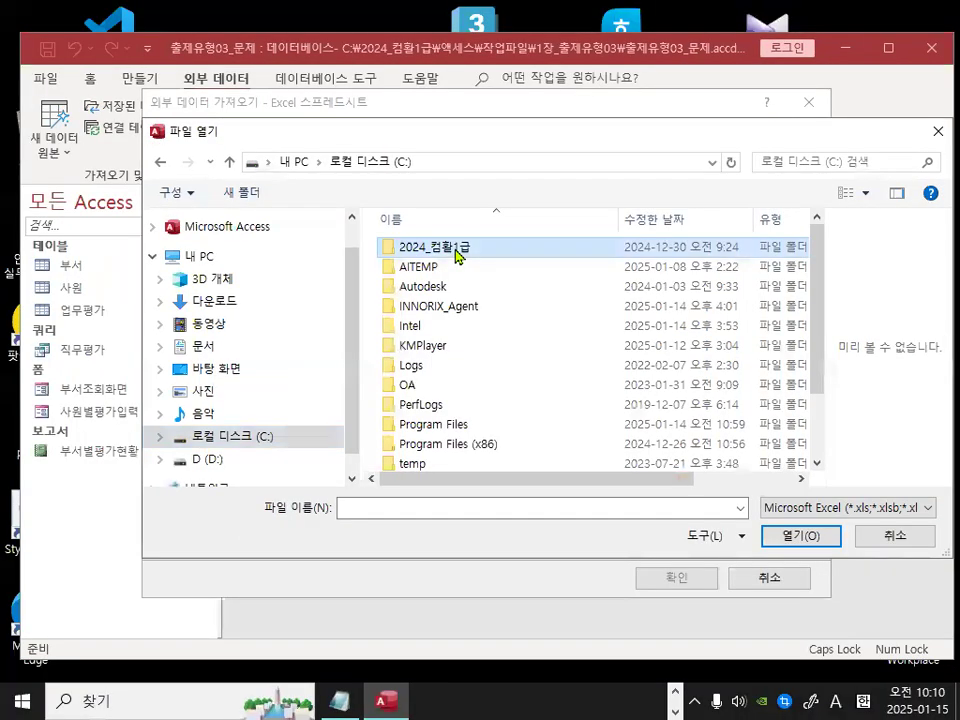
- Choose 직급별호봉.xlsx from 2024_컴활1급\액세스\작업파일\1장_출제유형03 as the import source, marking the 1장_출제유형03 folder with the pen
double_click(457, 253)
double_click(404, 256)
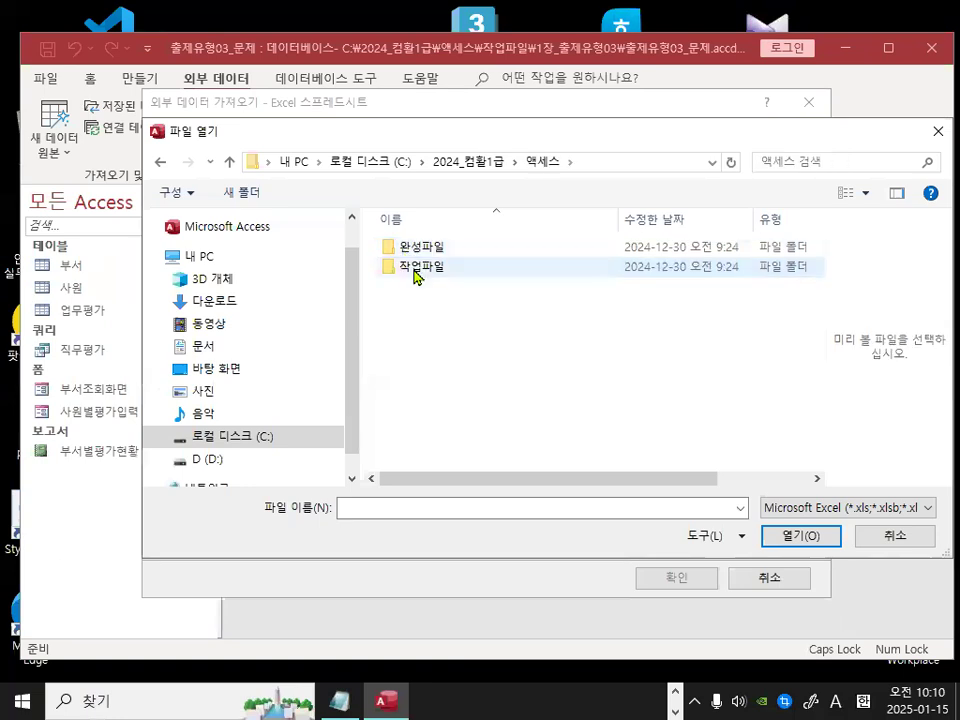
double_click(416, 273)
key(ctrl+1)
drag(394, 297, 519, 295)
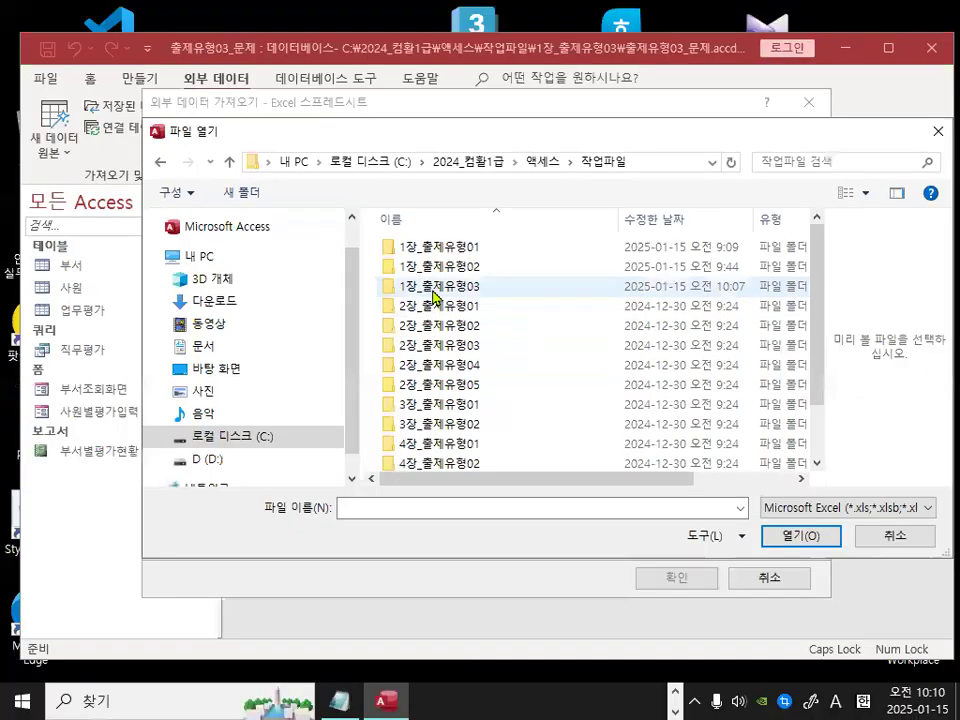
double_click(438, 289)
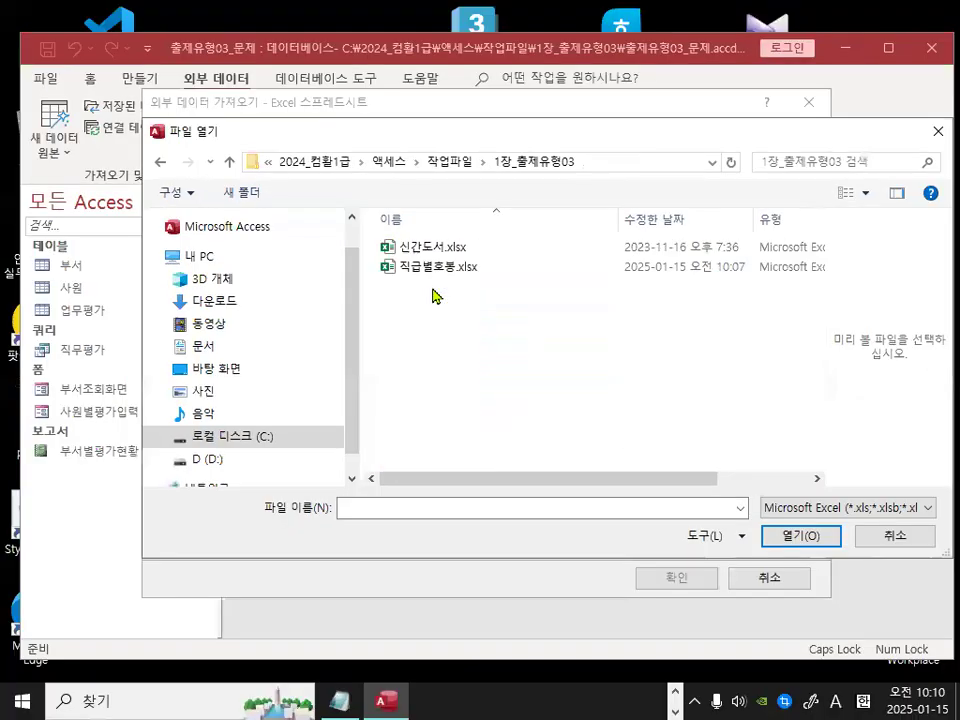
click(443, 268)
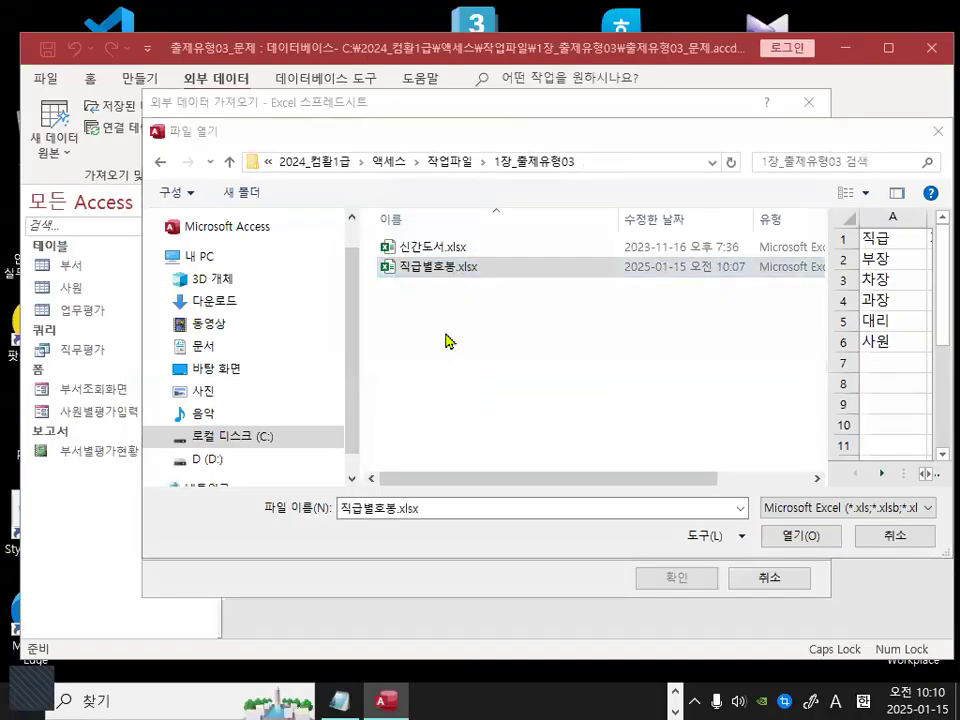
click(820, 538)
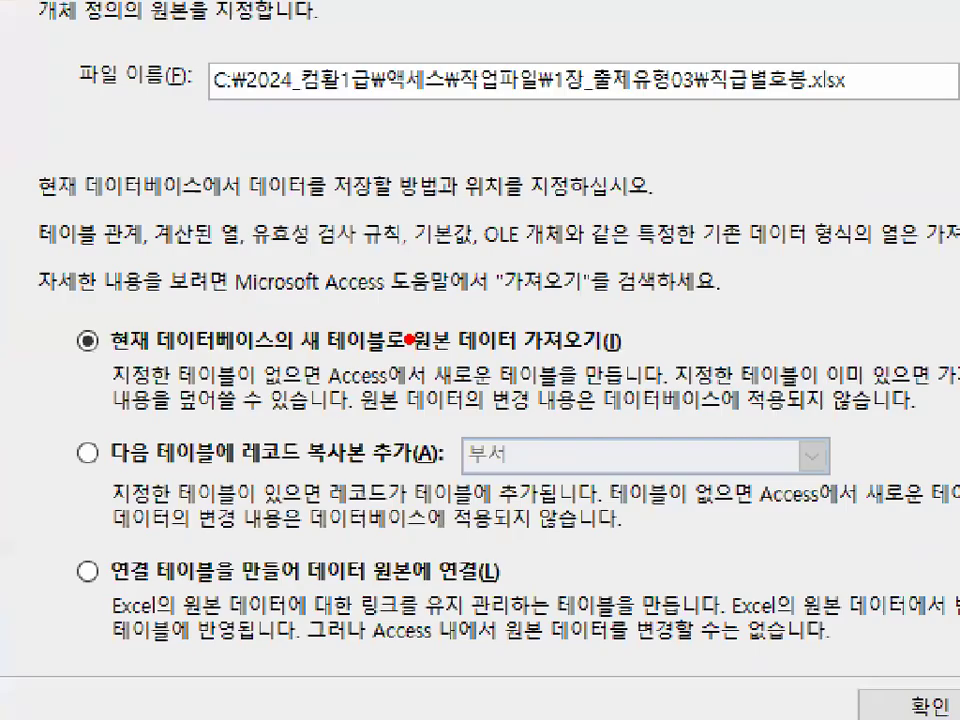
- Mark the new-table import option, underline the linked-table option and circle its description of keeping a link to the Excel source with the pen
mouse_move(409, 339)
mouse_down()
mouse_move(400, 325)
mouse_move(283, 340)
mouse_move(398, 330)
mouse_up()
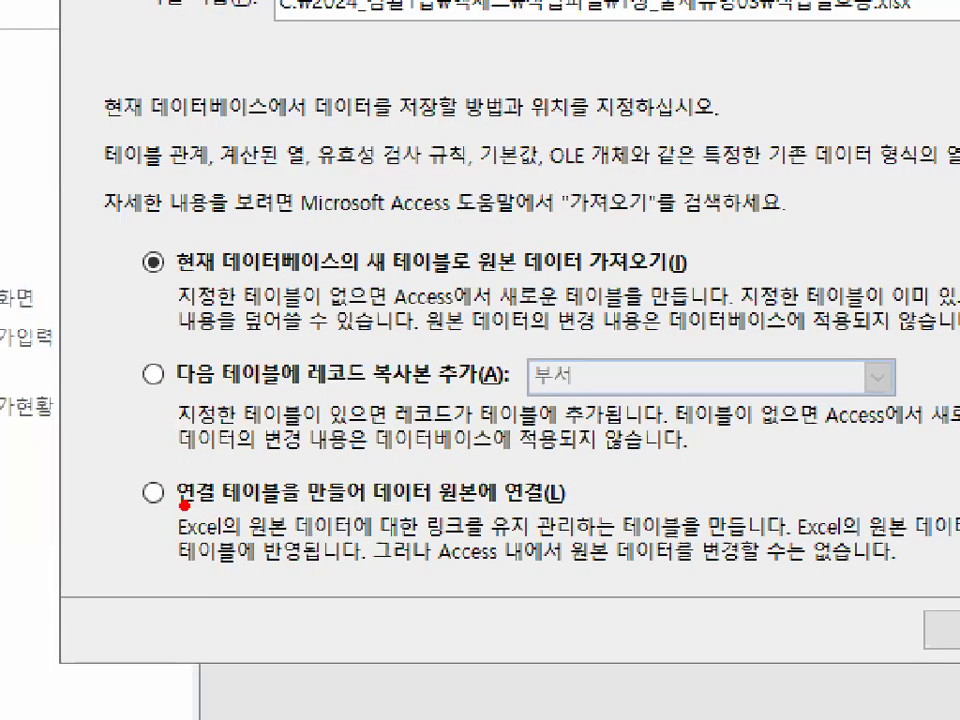
drag(184, 505, 249, 505)
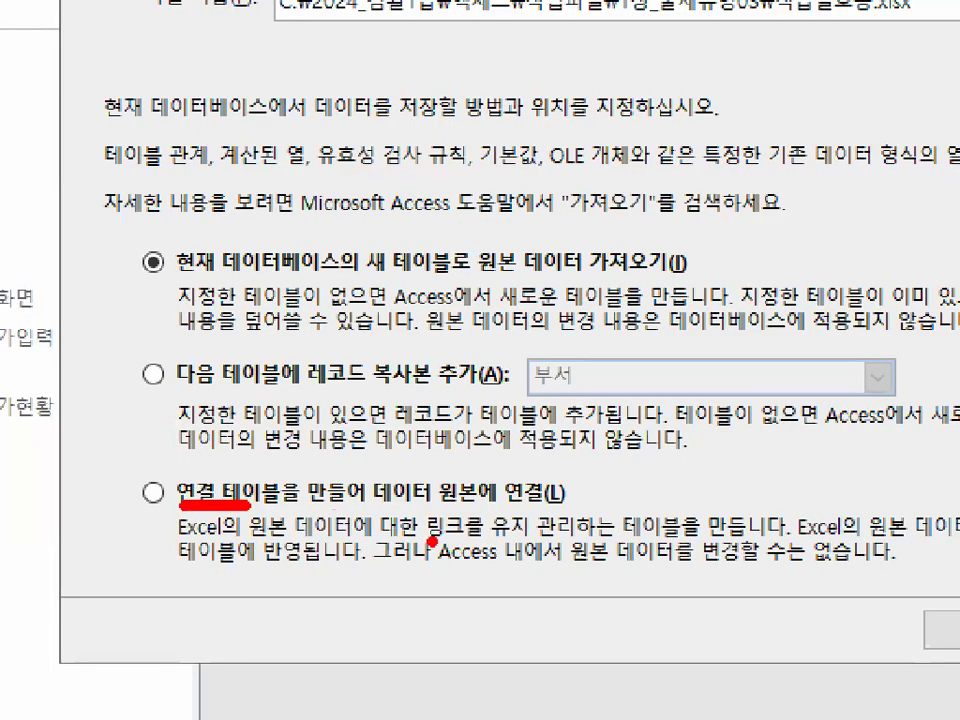
drag(189, 547, 380, 543)
mouse_move(462, 514)
mouse_down()
mouse_move(420, 540)
mouse_move(462, 516)
mouse_move(495, 550)
mouse_move(505, 518)
mouse_up()
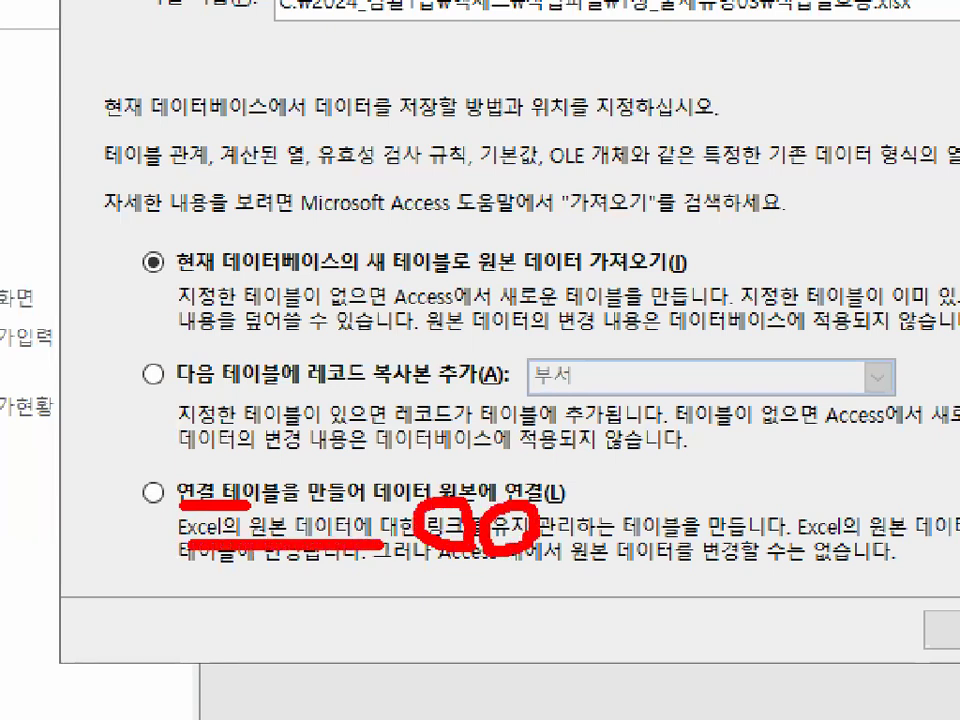
drag(578, 512, 548, 508)
drag(688, 494, 702, 540)
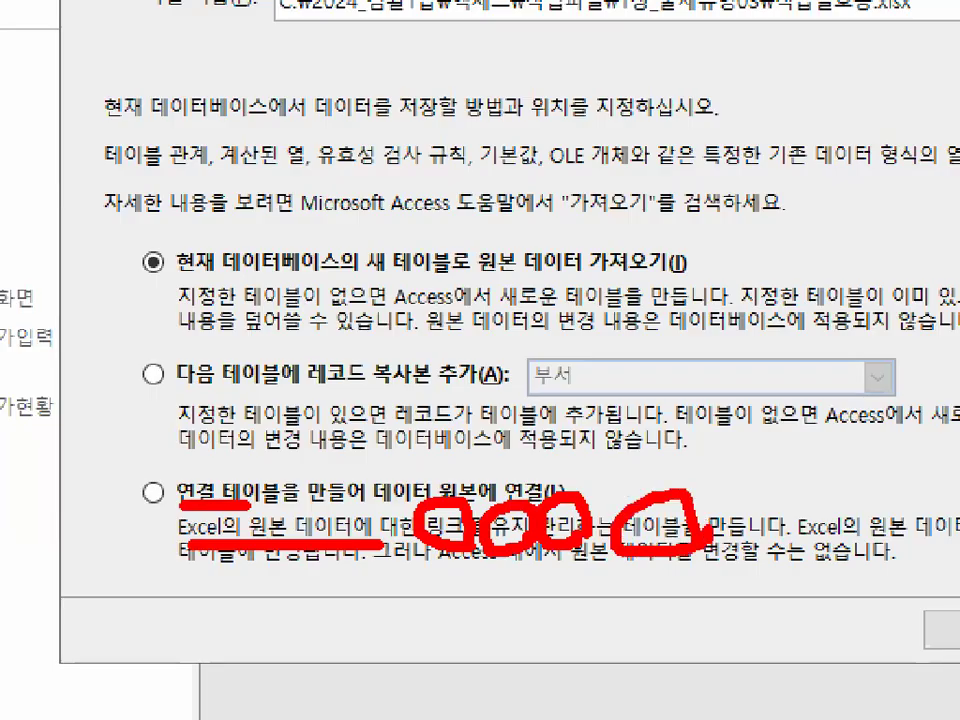
key(Escape)
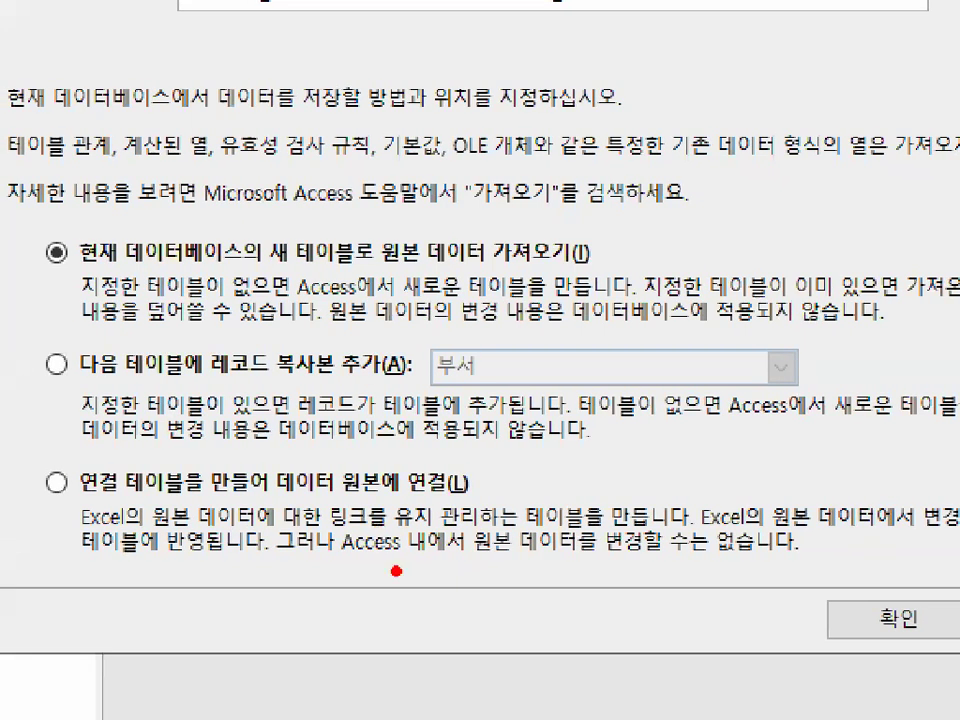
- Underline and circle the note about changing source data from within Access under the linked-table option, and clear the pen marks
mouse_move(343, 560)
mouse_down()
mouse_move(568, 536)
mouse_move(470, 530)
mouse_up()
drag(671, 543, 650, 498)
mouse_move(800, 492)
mouse_down()
mouse_move(760, 572)
mouse_move(833, 572)
mouse_up()
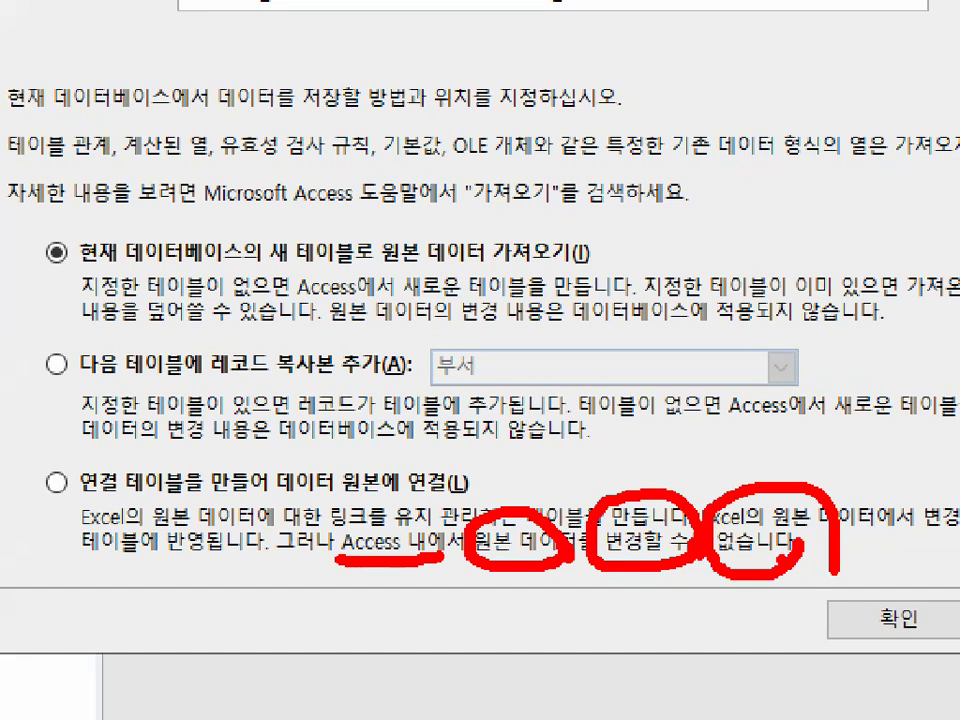
key(Escape)
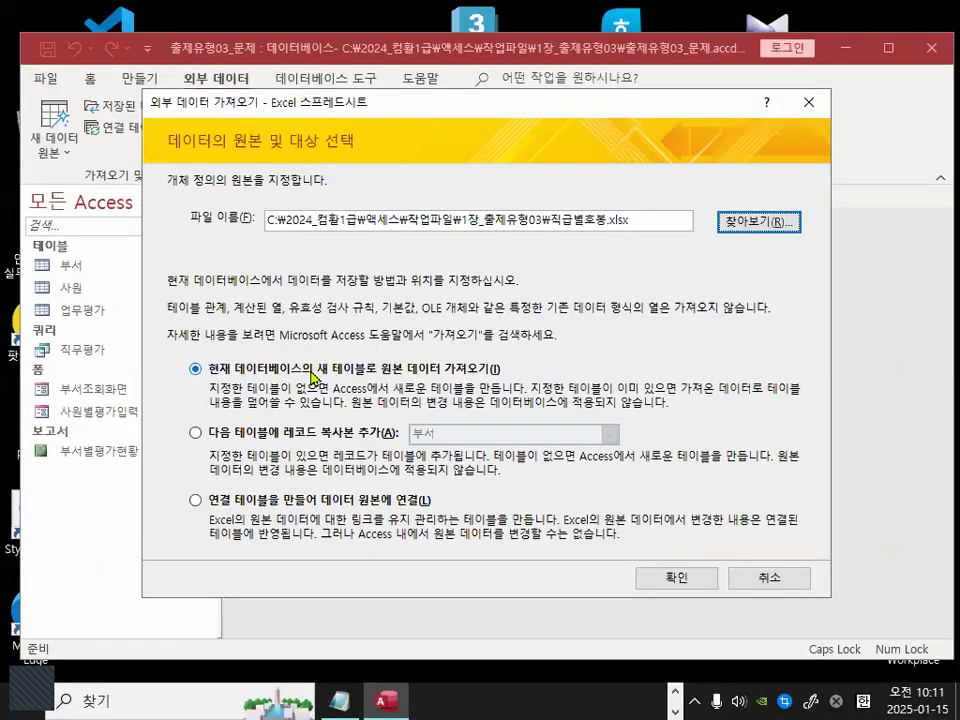
- Mark the new table wording with the pen and confirm importing the source data into a new table in the current database
key(ctrl+1)
drag(377, 377, 307, 357)
drag(410, 374, 411, 324)
key(Escape)
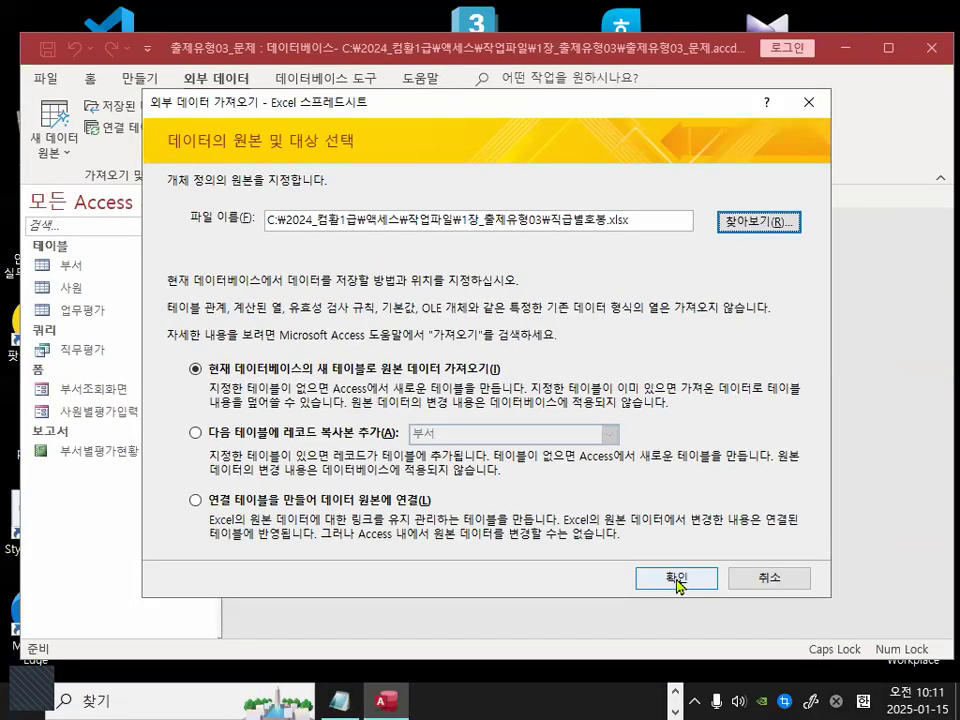
click(677, 578)
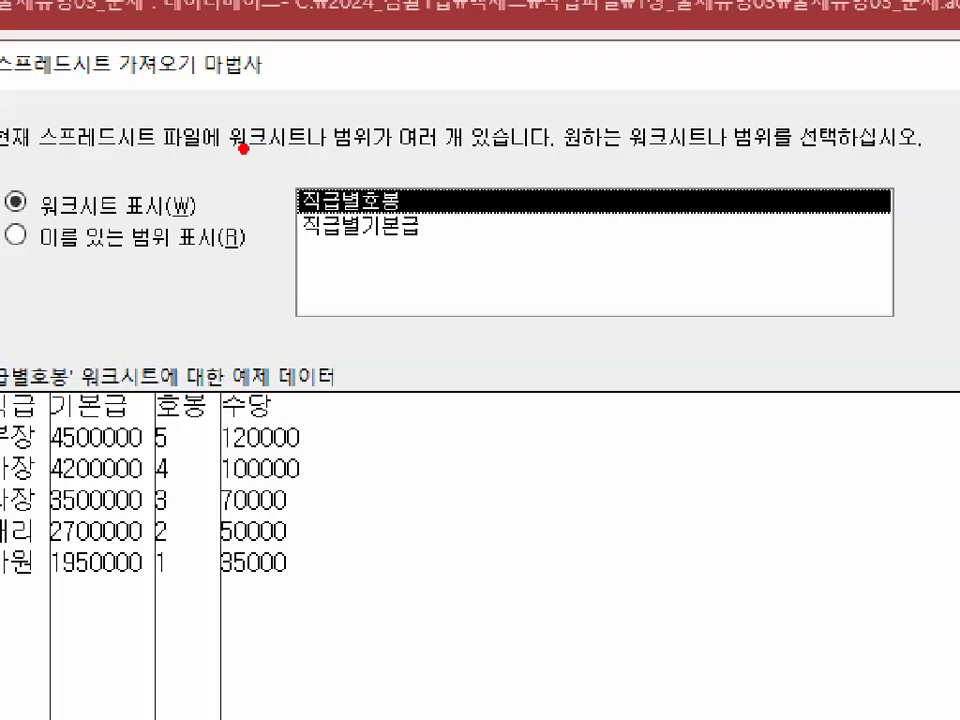
- Underline the spreadsheet file wording and circle the worksheet, range and selection wording in the wizard's instruction with the pen
drag(41, 161, 175, 159)
mouse_move(297, 158)
mouse_down()
mouse_move(202, 140)
mouse_move(300, 157)
mouse_up()
mouse_move(322, 112)
mouse_down()
mouse_move(352, 157)
mouse_move(345, 101)
mouse_up()
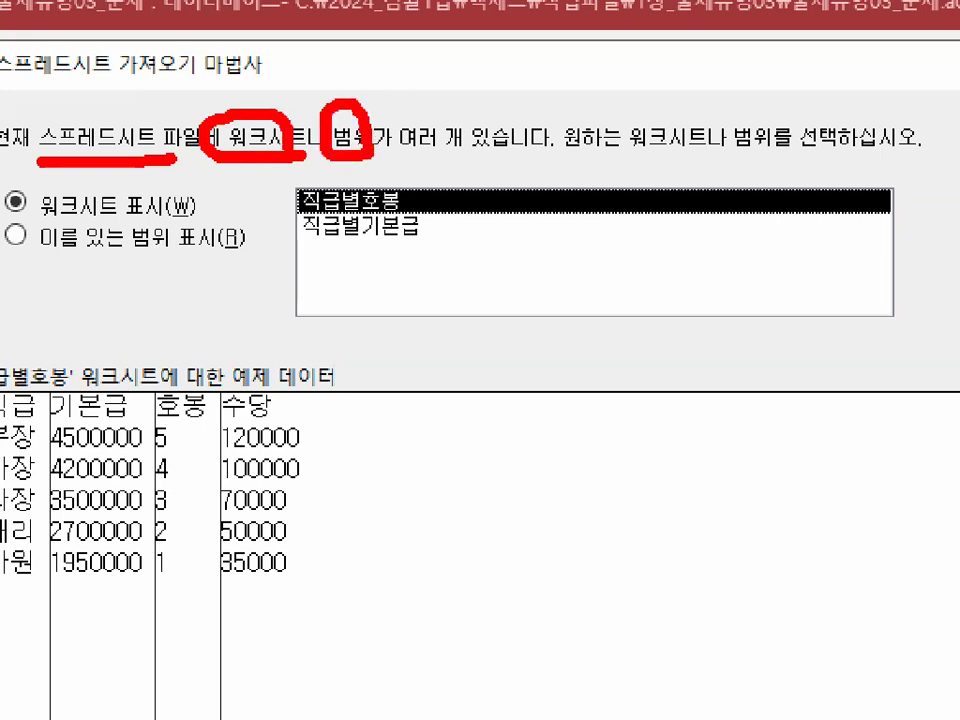
mouse_move(660, 120)
mouse_down()
mouse_move(680, 150)
mouse_move(766, 125)
mouse_up()
mouse_move(866, 140)
mouse_down()
mouse_move(852, 160)
mouse_move(848, 112)
mouse_up()
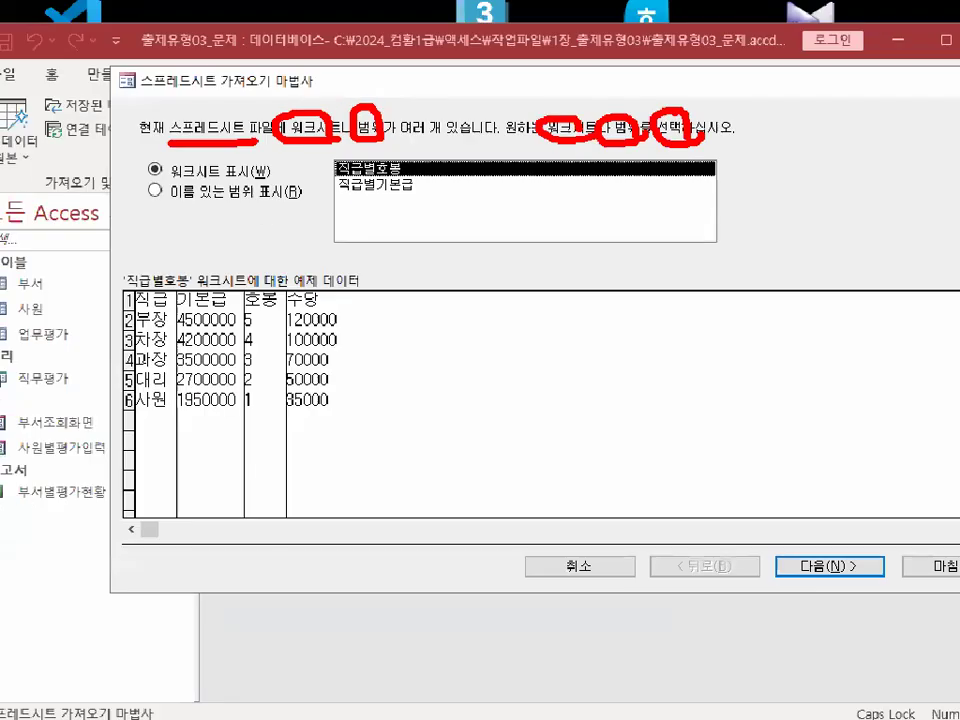
key(Escape)
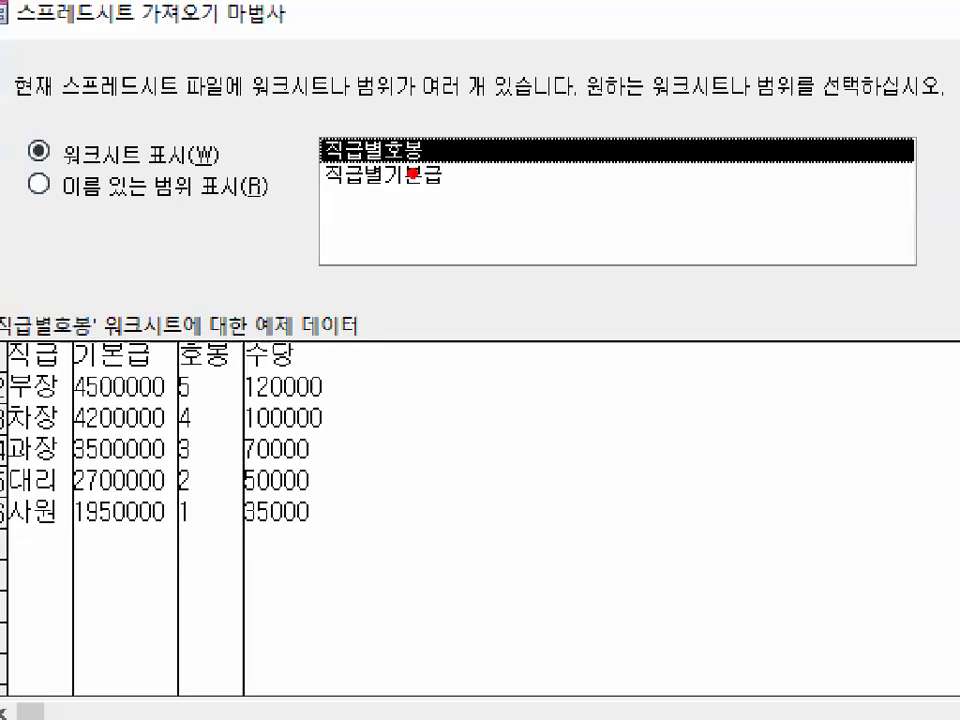
- Circle the two listed worksheets, the 이름 있는 범위 표시 option and the display option buttons with the pen
mouse_move(418, 173)
mouse_down()
mouse_move(345, 194)
mouse_move(412, 150)
mouse_move(420, 186)
mouse_up()
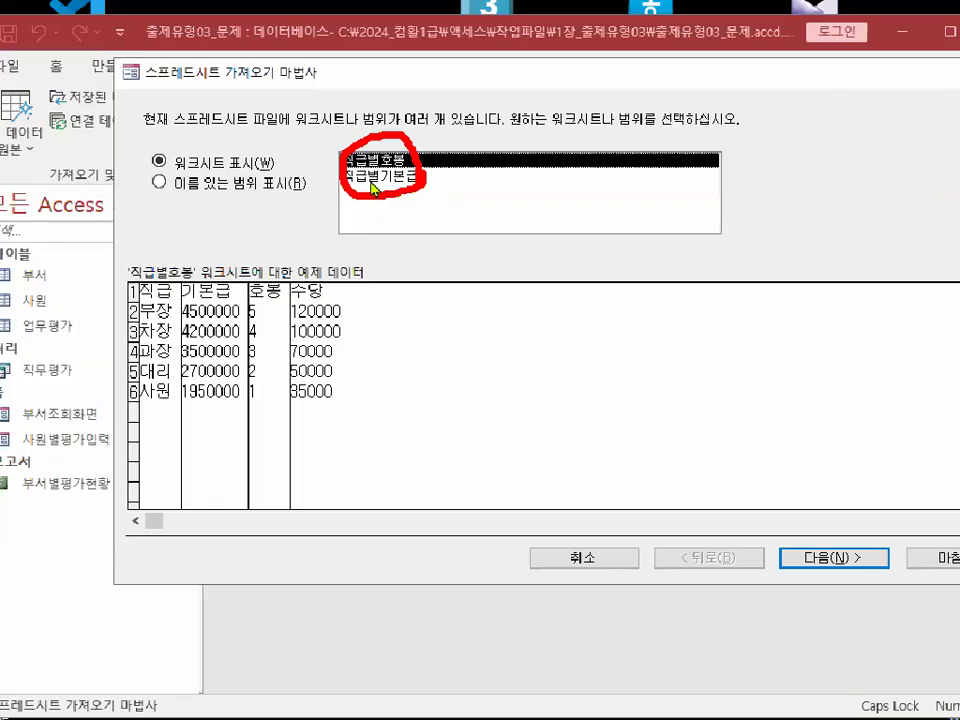
key(Escape)
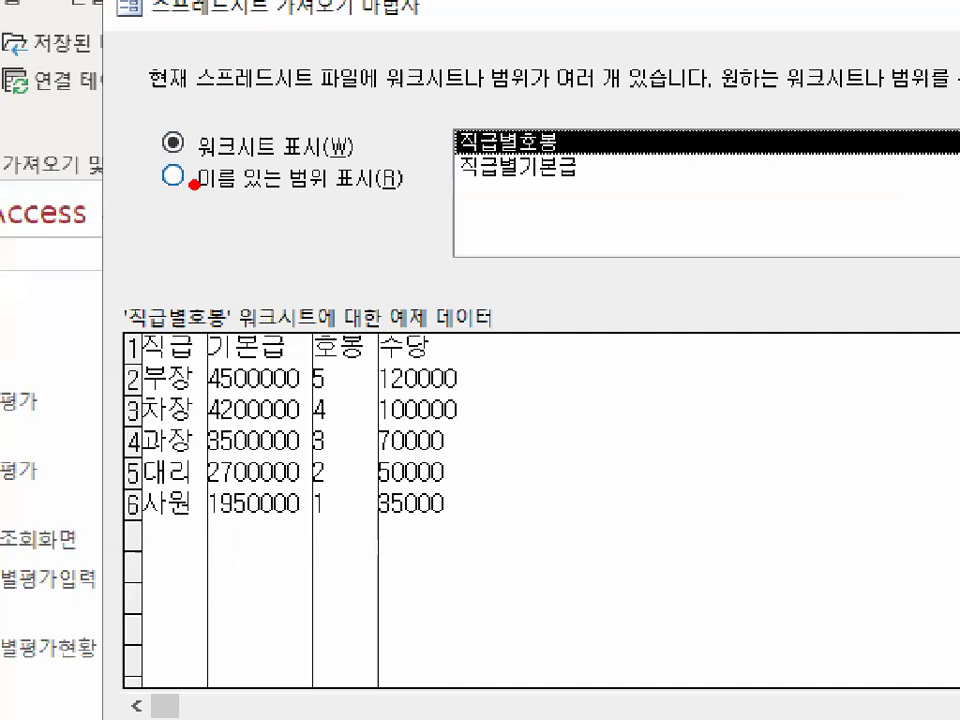
mouse_move(343, 197)
mouse_down()
mouse_move(306, 214)
mouse_move(303, 168)
mouse_up()
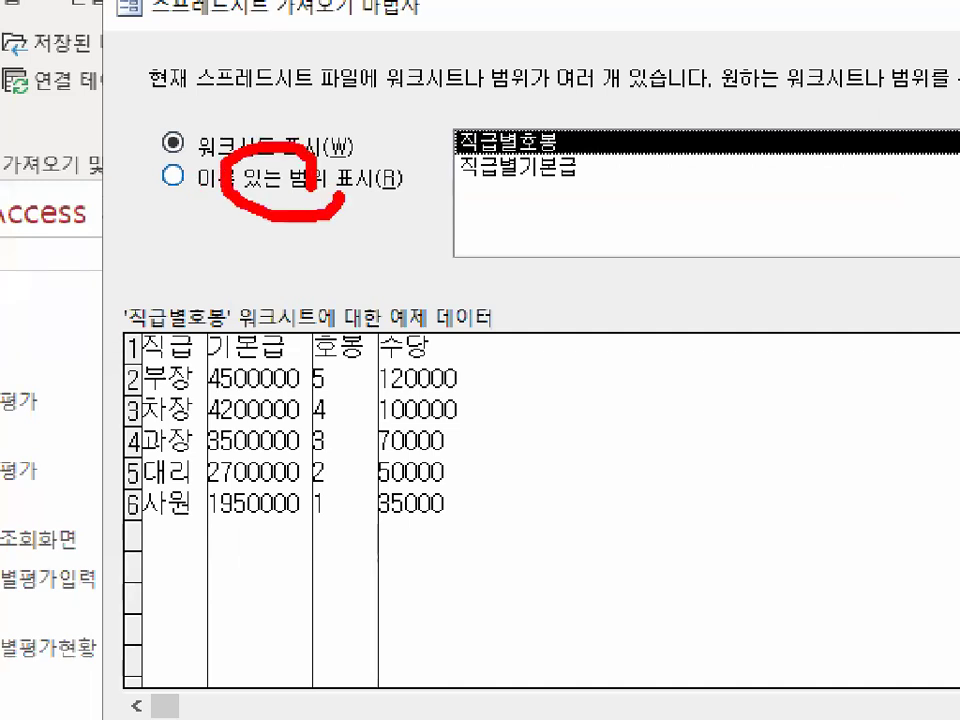
key(Escape)
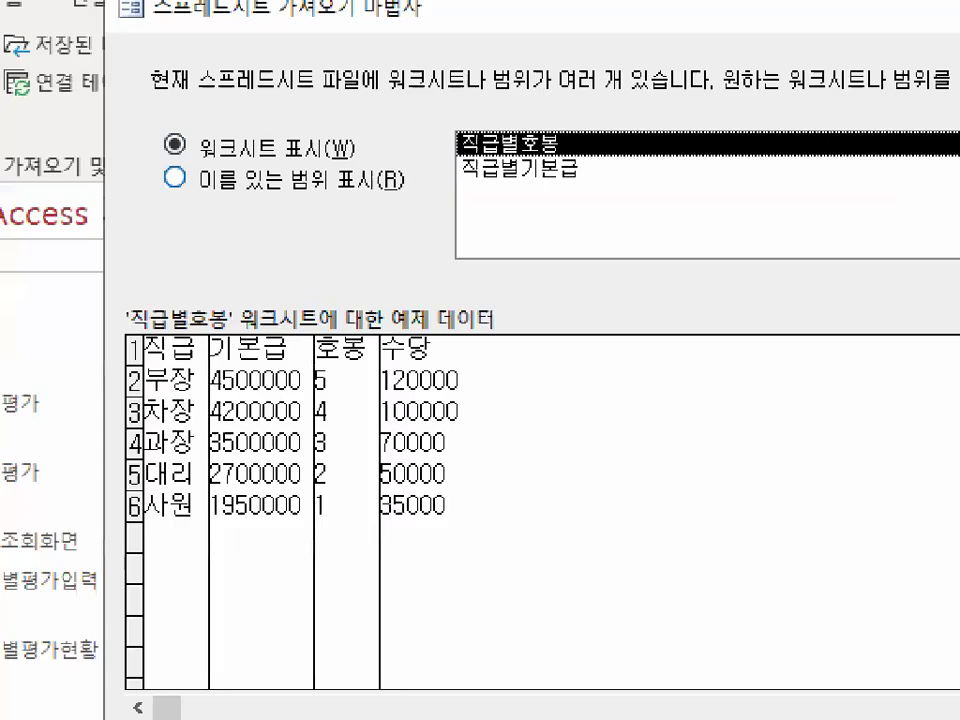
mouse_move(196, 174)
mouse_down()
mouse_move(193, 192)
mouse_move(158, 142)
mouse_move(183, 130)
mouse_up()
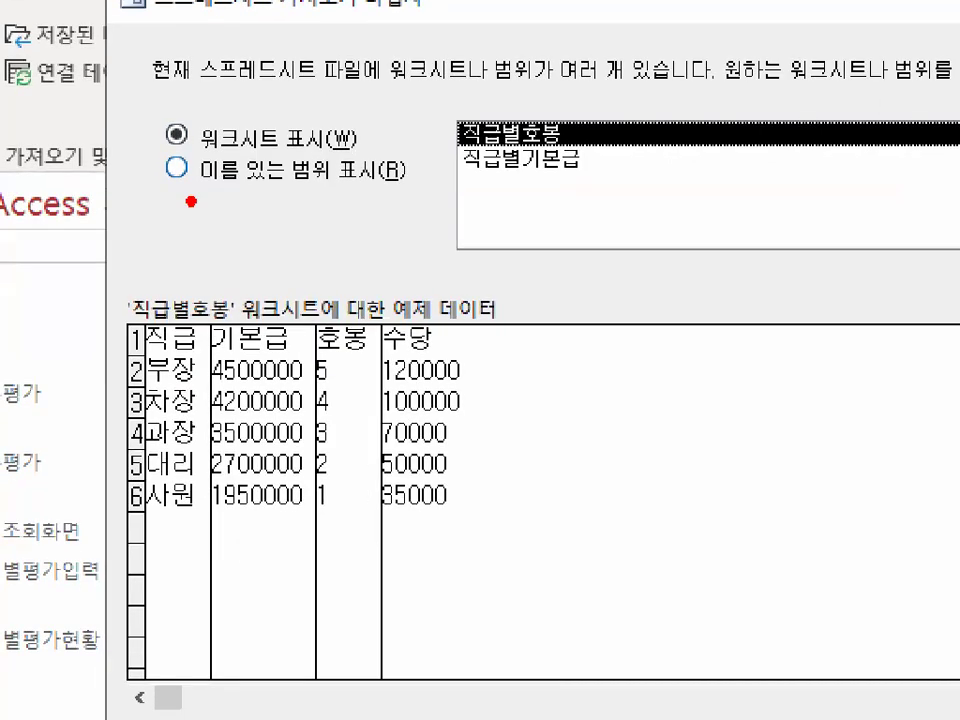
key(Escape)
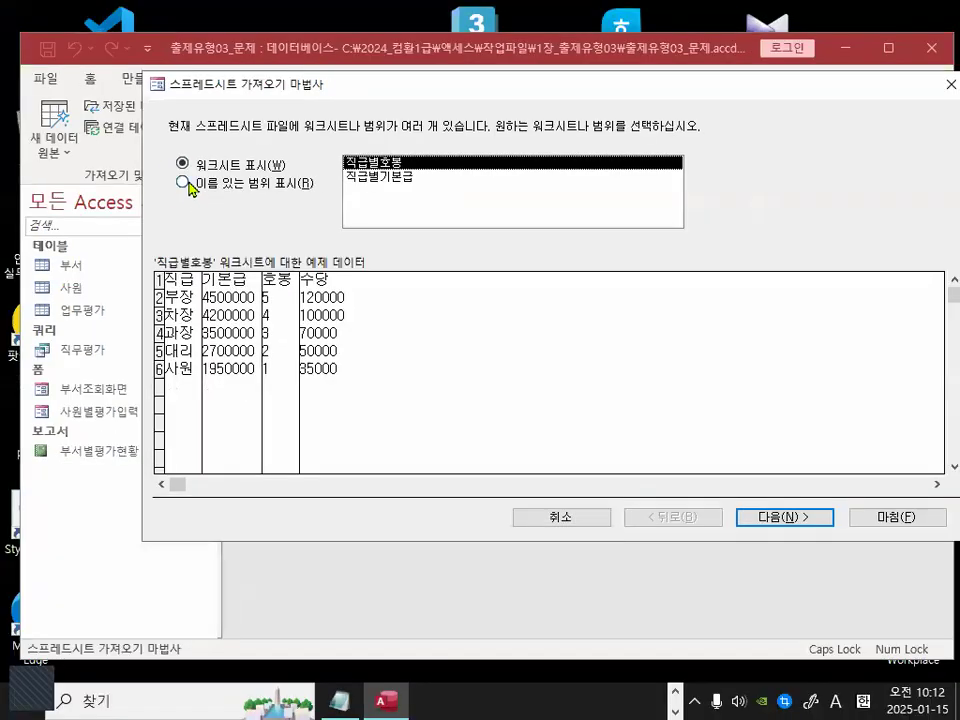
- Preview the named ranges, return to 워크시트 표시, mark the 직급별호봉 worksheet with the pen and continue with it
click(185, 172)
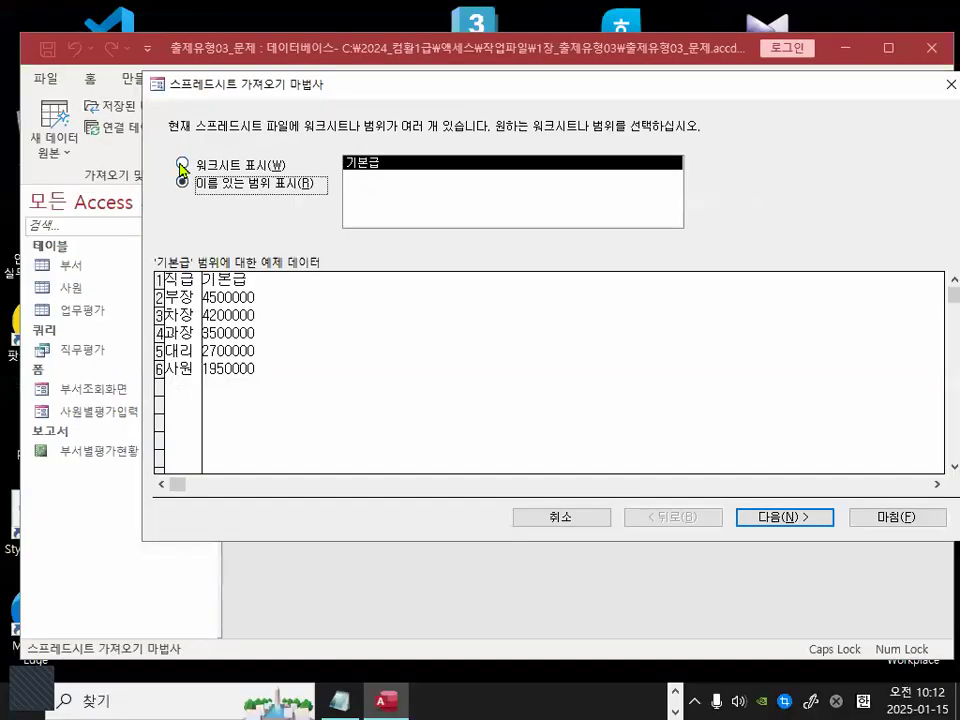
click(182, 165)
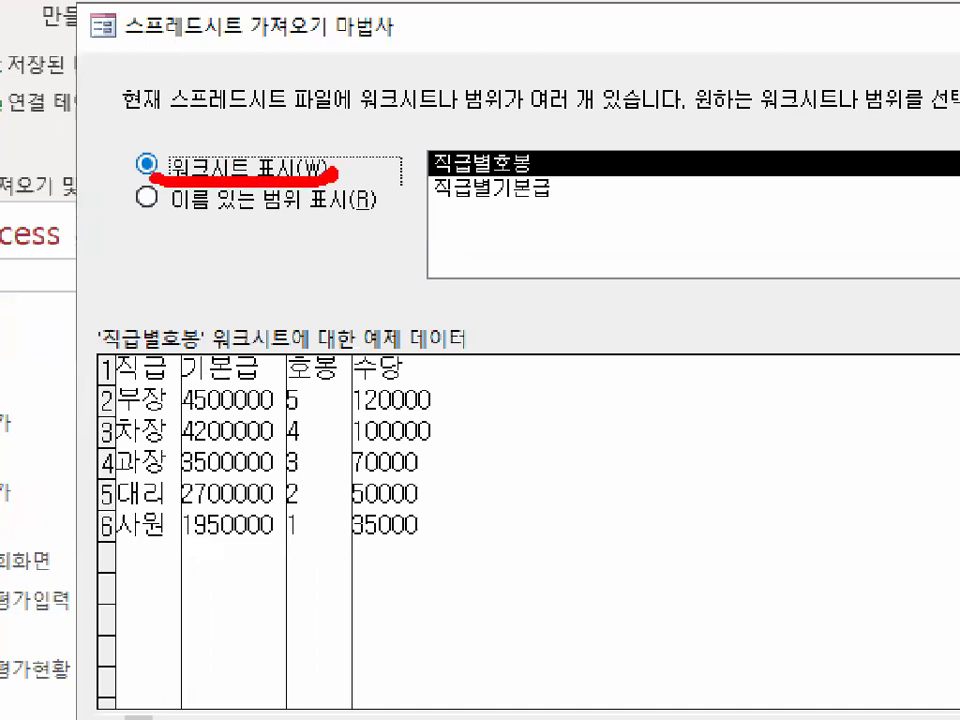
mouse_move(490, 163)
mouse_down()
mouse_move(505, 162)
mouse_move(430, 182)
mouse_up()
mouse_move(515, 136)
mouse_down()
mouse_move(420, 178)
mouse_move(538, 158)
mouse_up()
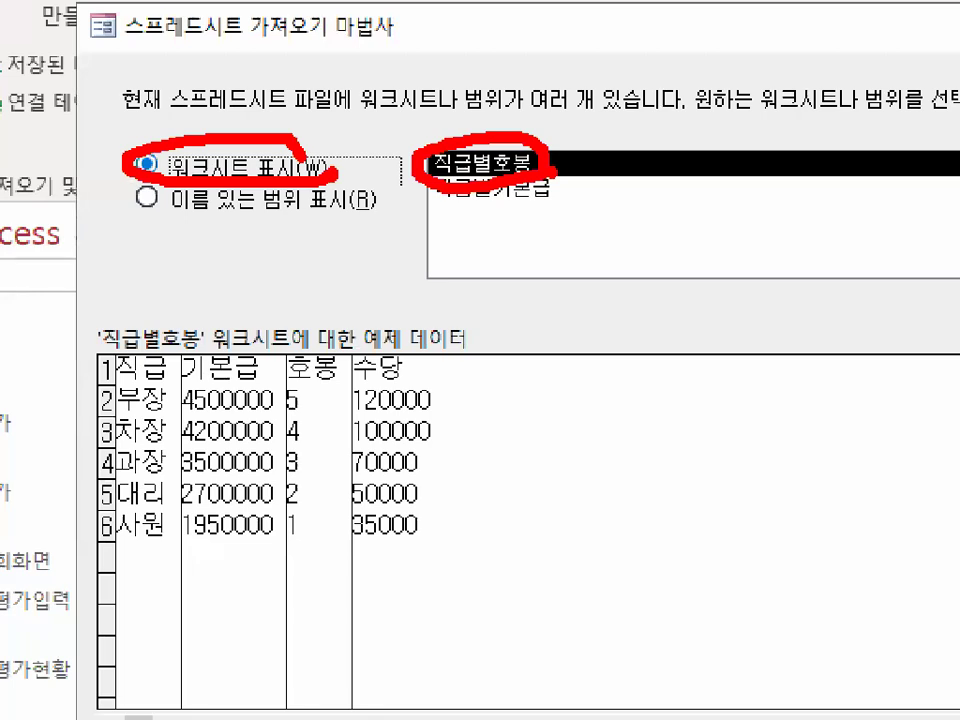
key(Escape)
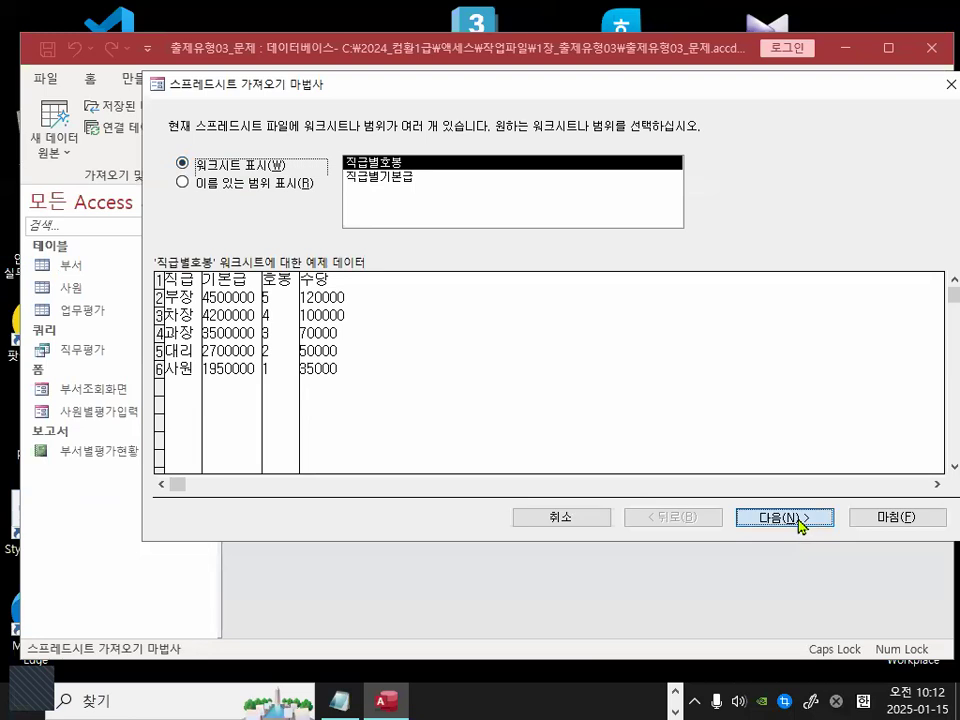
click(801, 527)
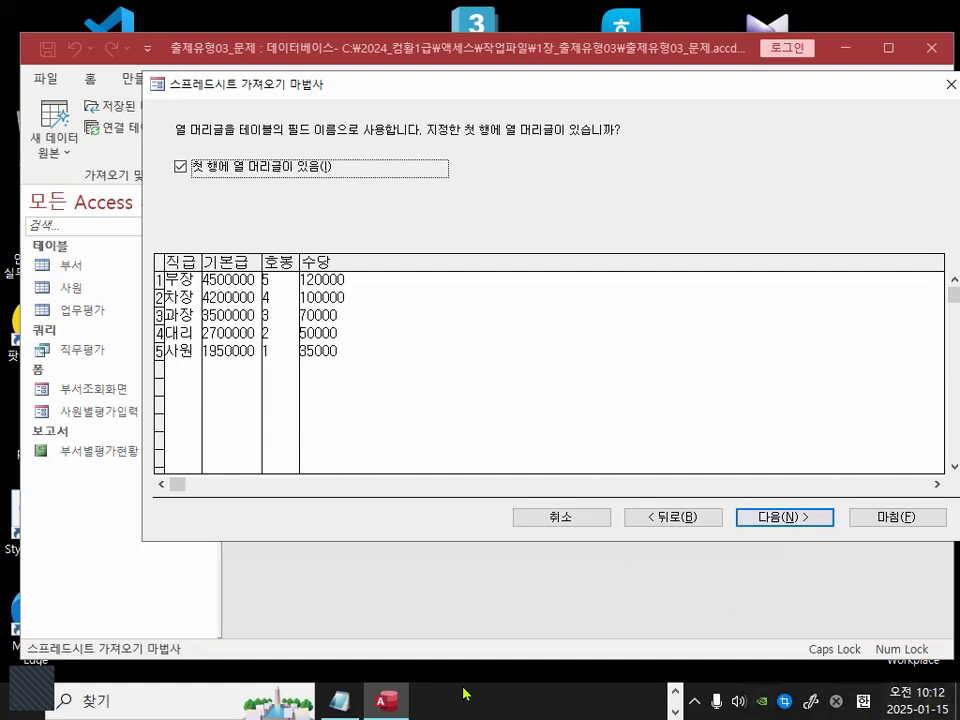
- Review the class notes in Notepad about the sheet and named-range selection option, highlighting the relevant line, and return to the import wizard
click(349, 702)
scroll(82, 335, up, 3)
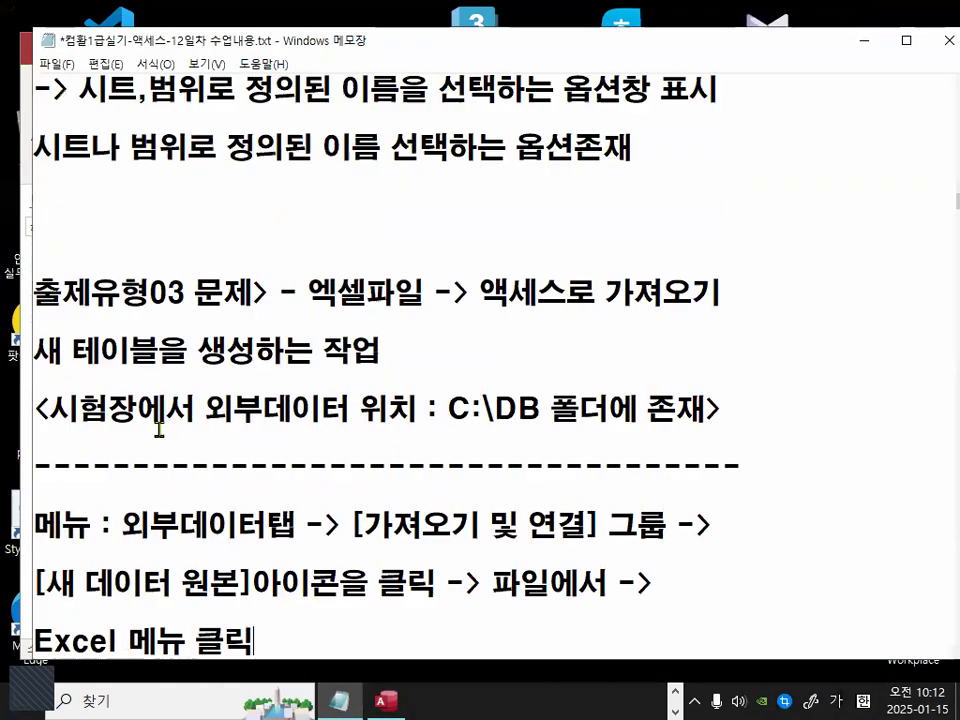
drag(92, 293, 148, 293)
drag(208, 297, 484, 293)
drag(108, 350, 759, 360)
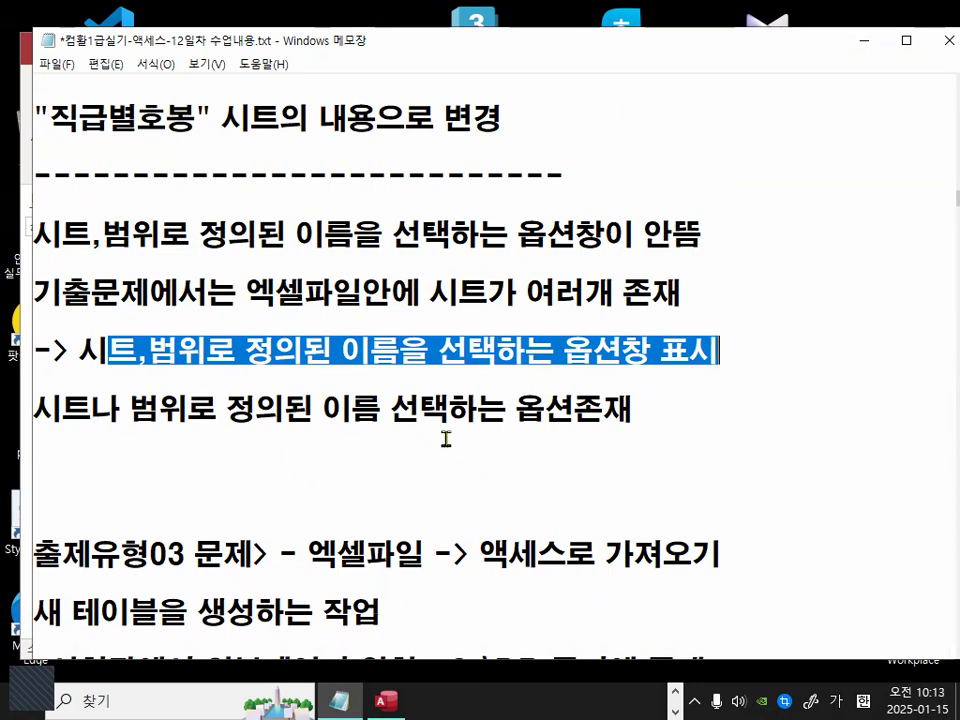
click(864, 41)
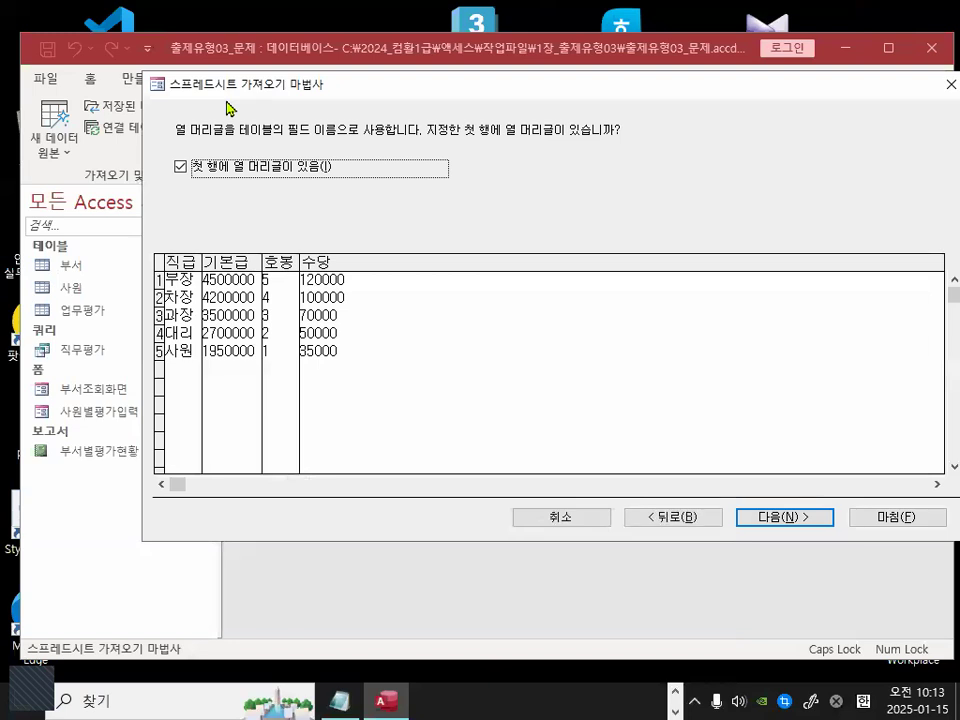
- Reposition the import wizard and mark the column headings 직급, 기본급, 호봉 and 수당, the field name wording and the heading checkbox with the pen
drag(272, 92, 242, 162)
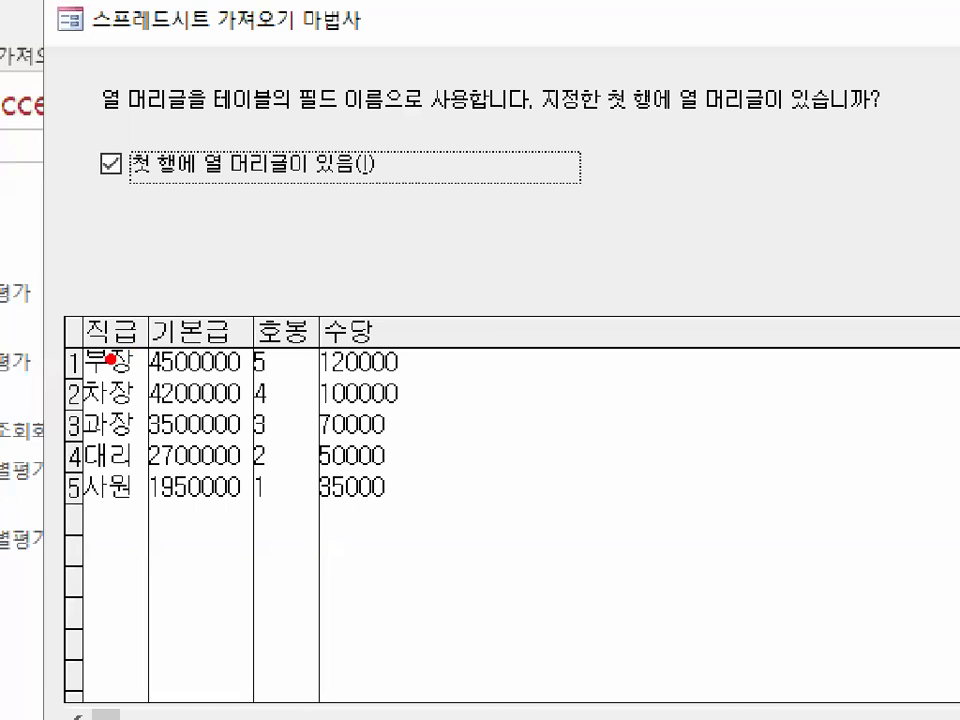
drag(92, 350, 370, 348)
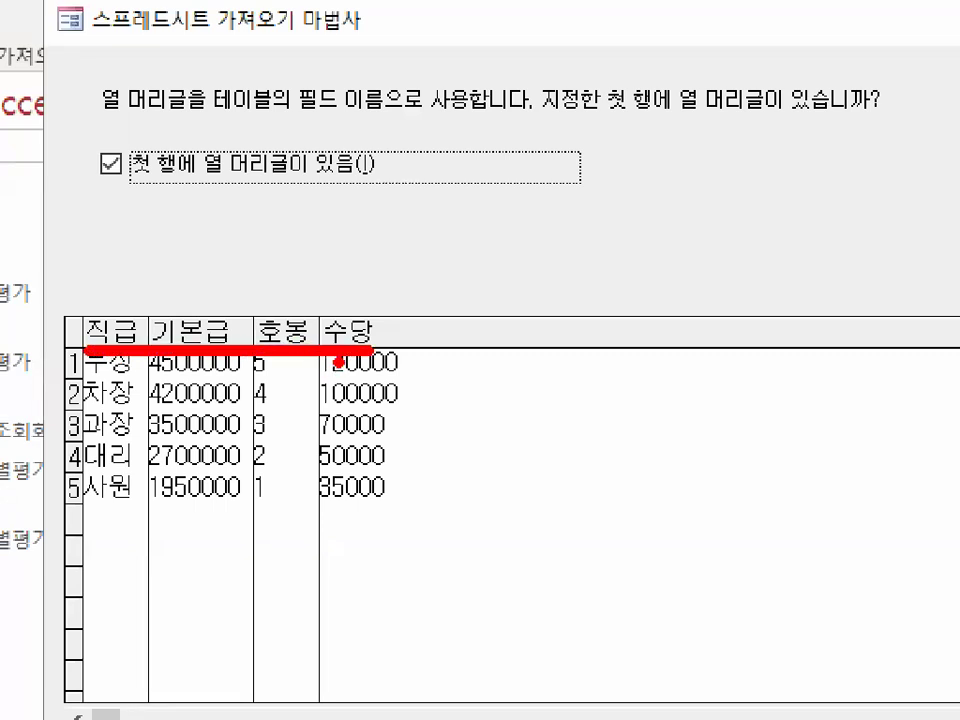
drag(68, 290, 147, 272)
mouse_move(188, 268)
mouse_down()
mouse_move(207, 296)
mouse_move(245, 283)
mouse_up()
mouse_move(295, 258)
mouse_down()
mouse_move(343, 288)
mouse_move(428, 268)
mouse_up()
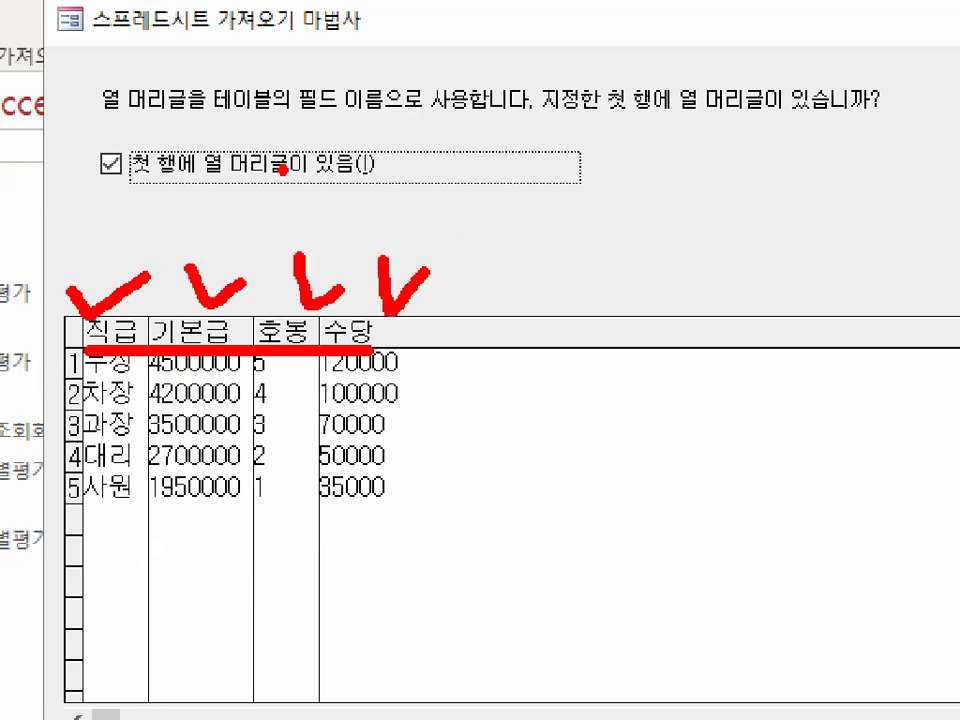
mouse_move(348, 94)
mouse_down()
mouse_move(290, 112)
mouse_move(432, 104)
mouse_move(478, 62)
mouse_move(486, 118)
mouse_up()
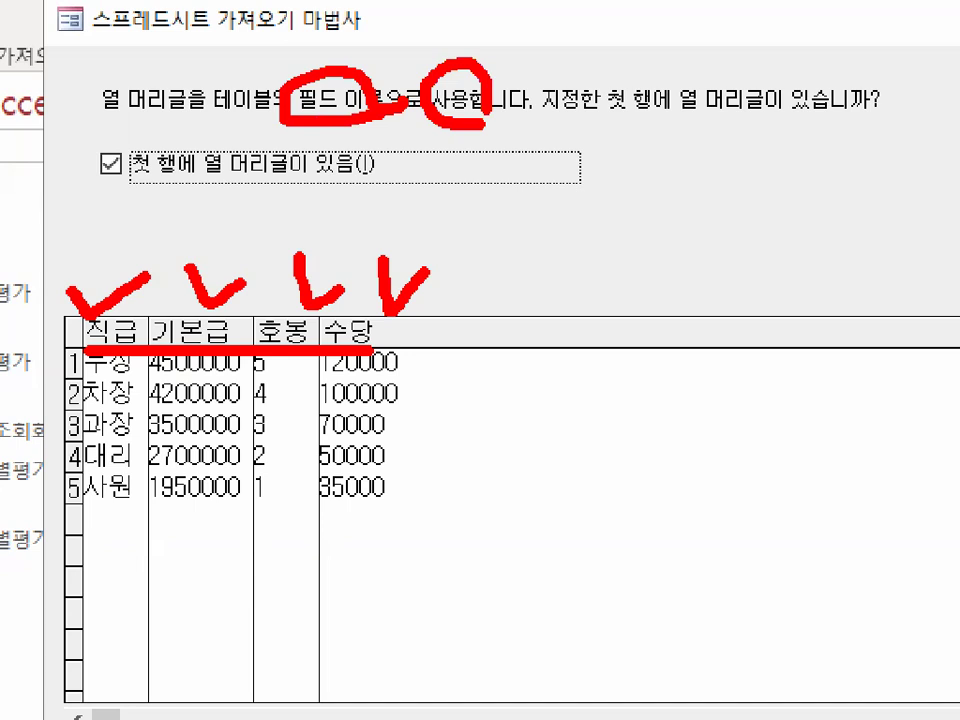
drag(126, 122, 140, 192)
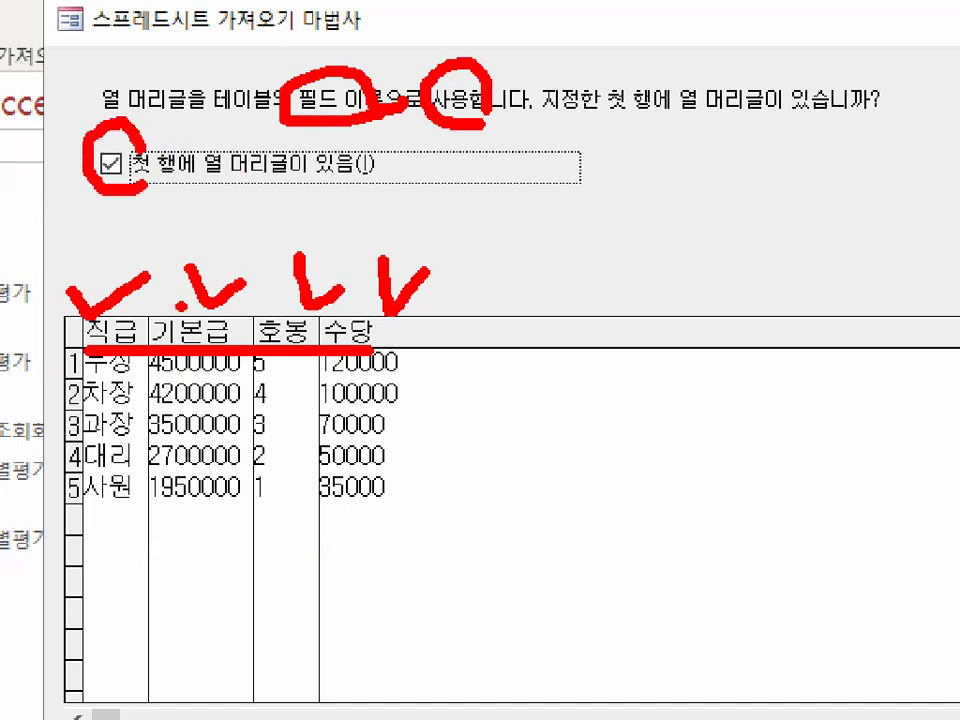
drag(184, 270, 282, 238)
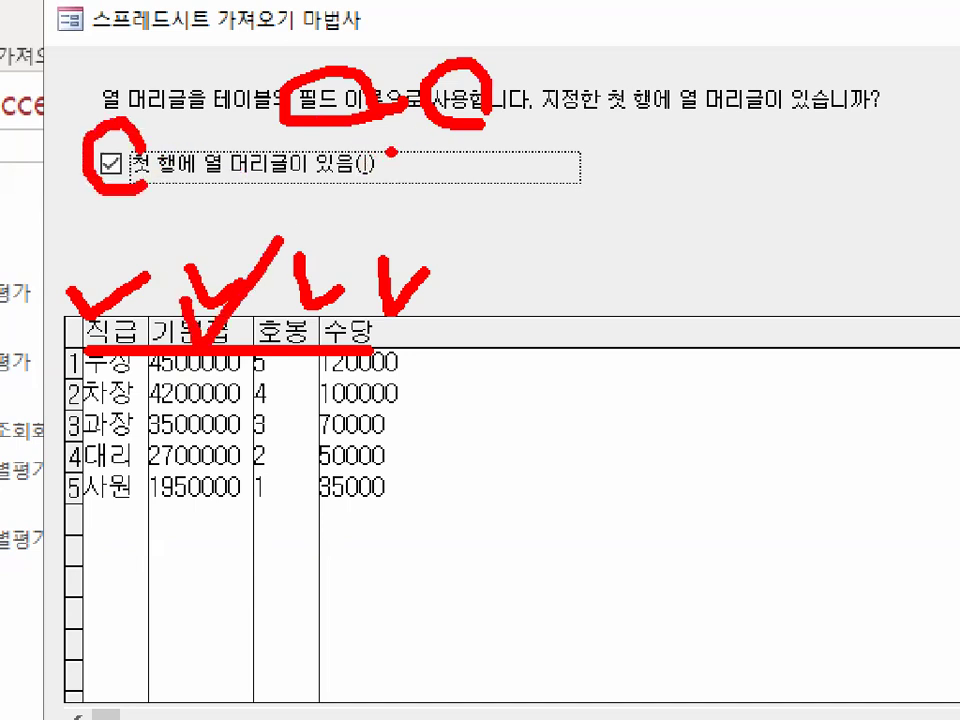
key(Escape)
- Mark the 첫 행에 열 머리글이 있음 option with the pen and continue with it enabled
key(ctrl+1)
click(207, 232)
drag(139, 257, 335, 255)
drag(93, 268, 165, 245)
key(Escape)
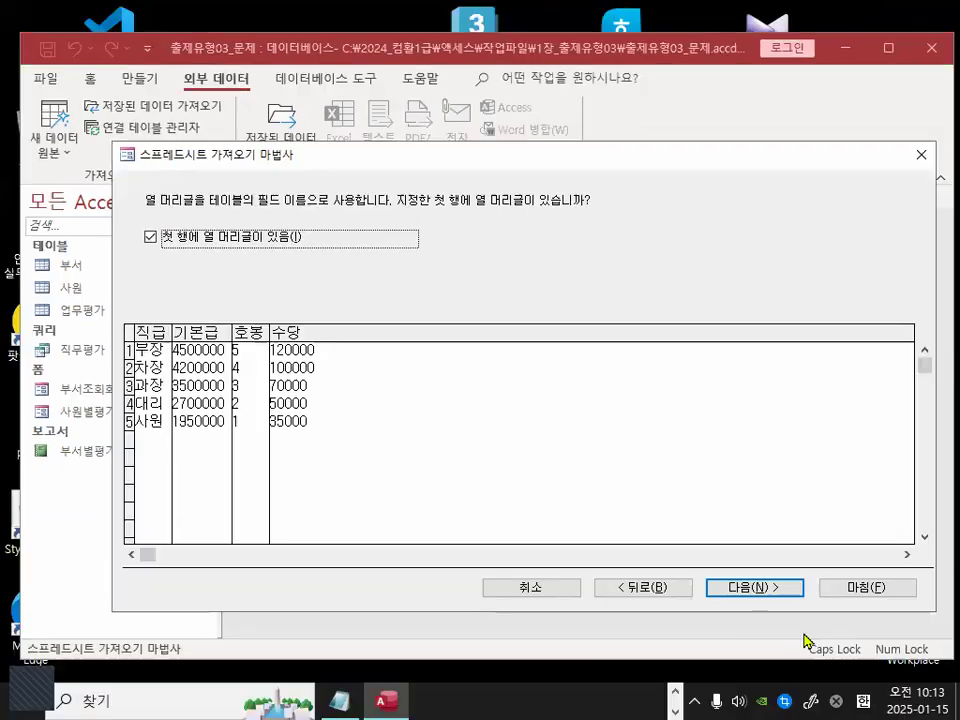
click(772, 589)
- Mark the wording about specifying field information and the field options area of the import wizard with the pen
key(ctrl+1)
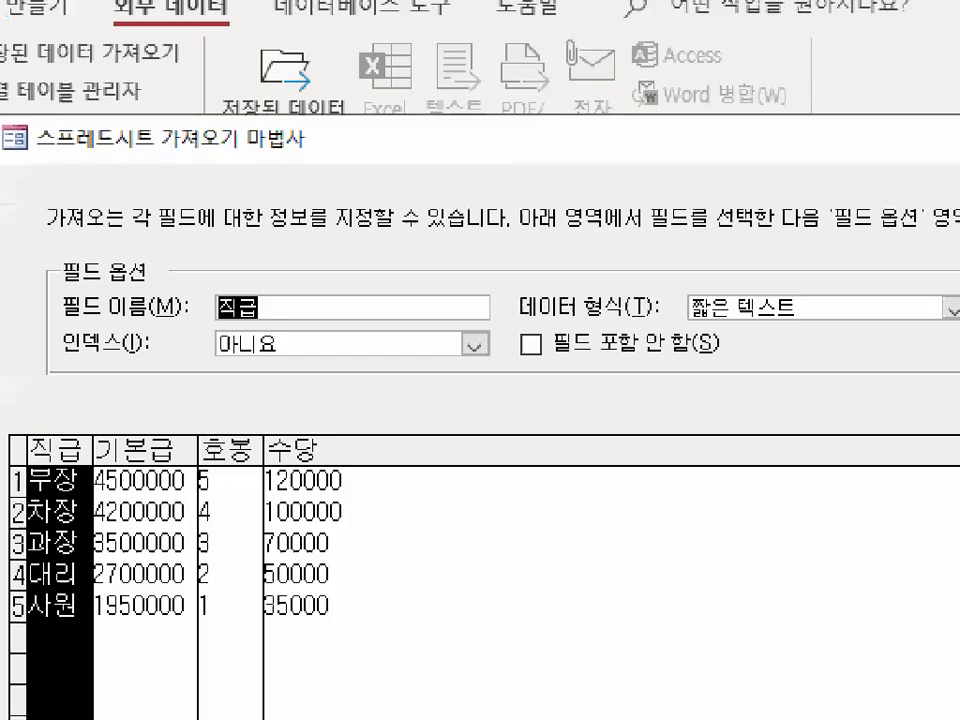
click(315, 187)
mouse_move(317, 198)
mouse_down()
mouse_move(258, 230)
mouse_move(288, 196)
mouse_move(296, 201)
mouse_up()
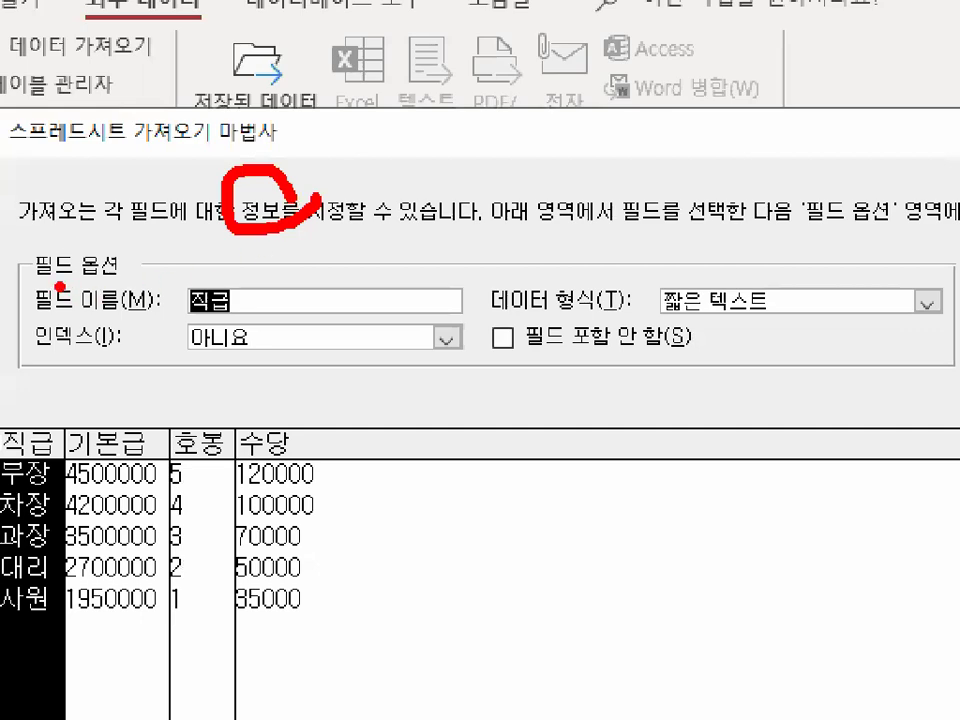
key(Escape)
key(ctrl+1)
click(108, 352)
drag(108, 352, 140, 350)
mouse_move(331, 196)
mouse_down()
mouse_move(360, 192)
mouse_move(328, 172)
mouse_up()
key(Escape)
- Mark the 인덱스 setting and the neighbouring field option with the pen, clearing the marks after each
key(ctrl+1)
click(188, 287)
mouse_move(254, 233)
mouse_down()
mouse_move(182, 259)
mouse_move(245, 252)
mouse_up()
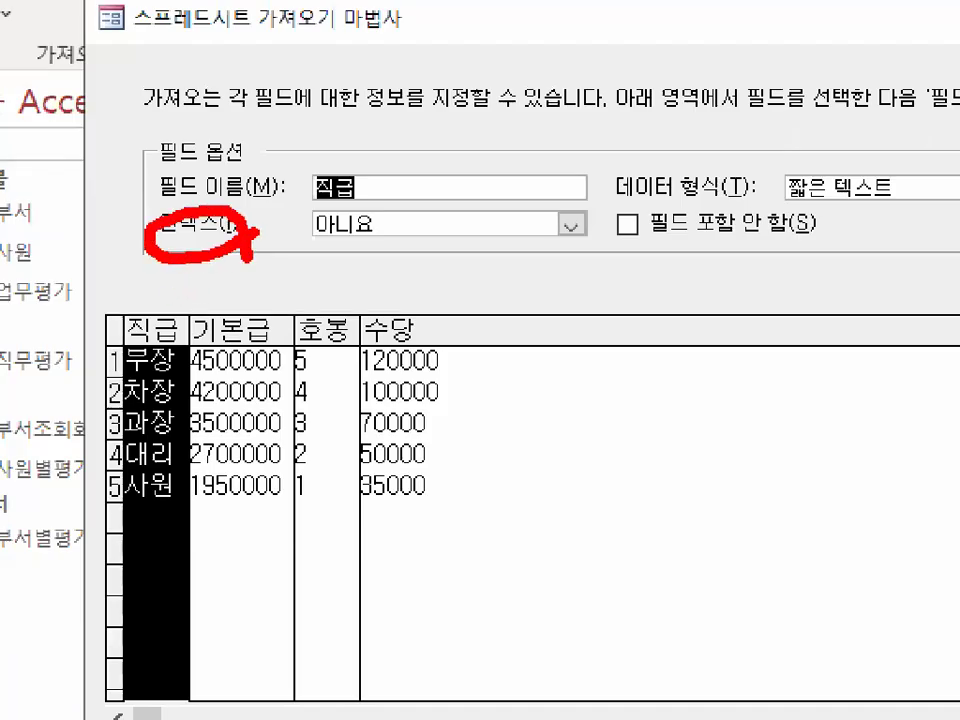
key(Escape)
key(ctrl+1)
click(515, 250)
mouse_move(515, 250)
mouse_down()
mouse_move(540, 218)
mouse_move(546, 246)
mouse_up()
key(Escape)
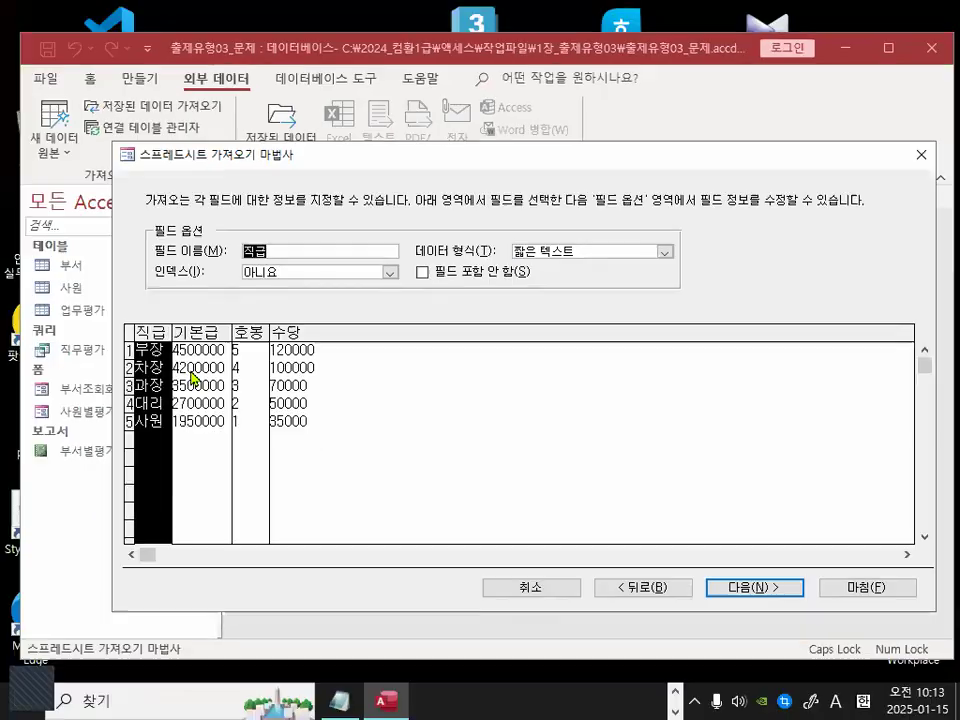
- Cross out the 수당 column and circle 필드 포함 안 함 with the pen, clear the marks and continue with the field options unchanged
key(ctrl+1)
click(247, 349)
drag(381, 262, 315, 490)
drag(328, 272, 358, 462)
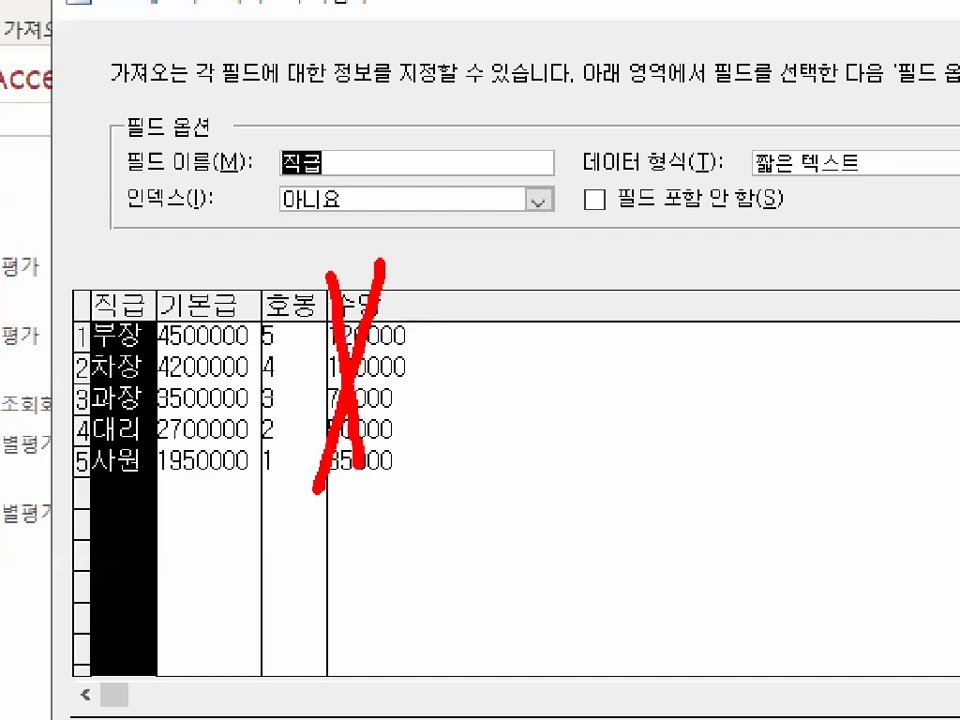
mouse_move(733, 213)
mouse_down()
mouse_move(697, 189)
mouse_move(686, 212)
mouse_up()
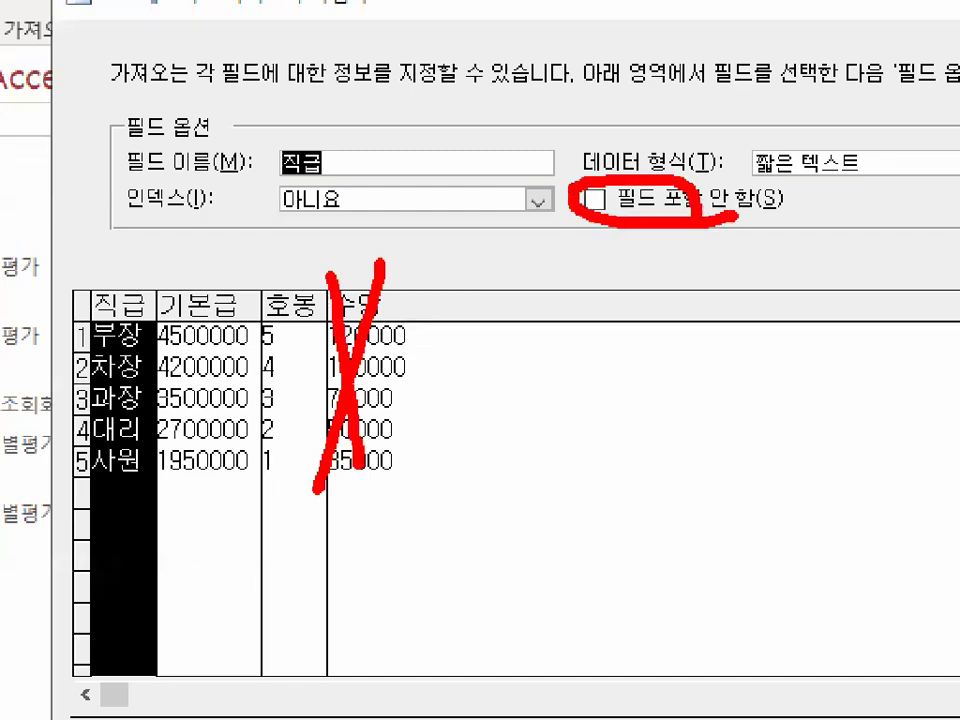
key(Escape)
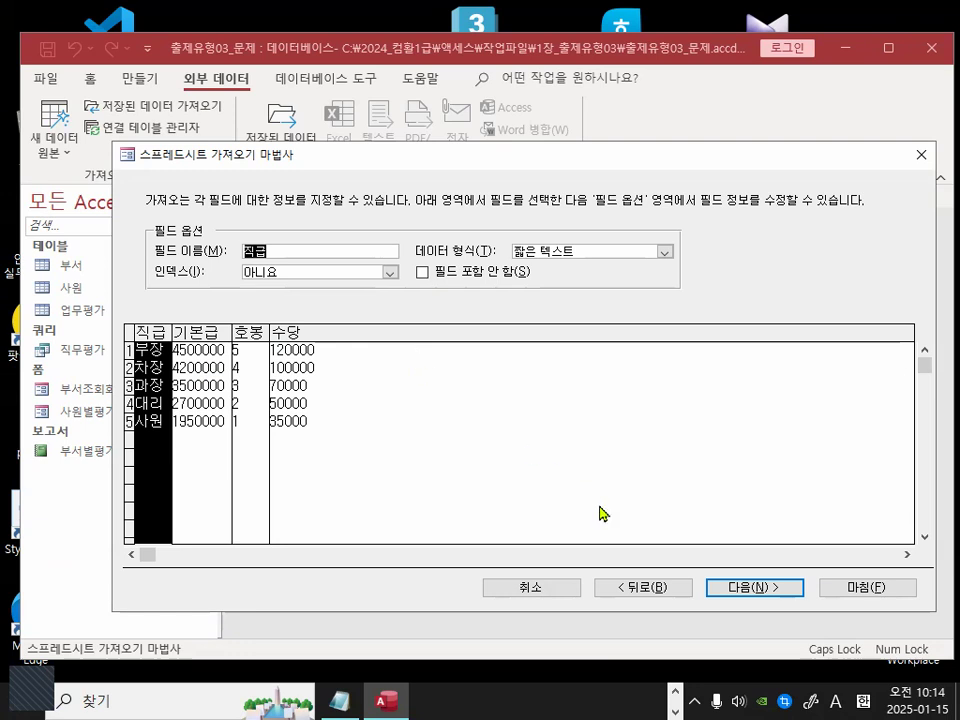
click(771, 594)
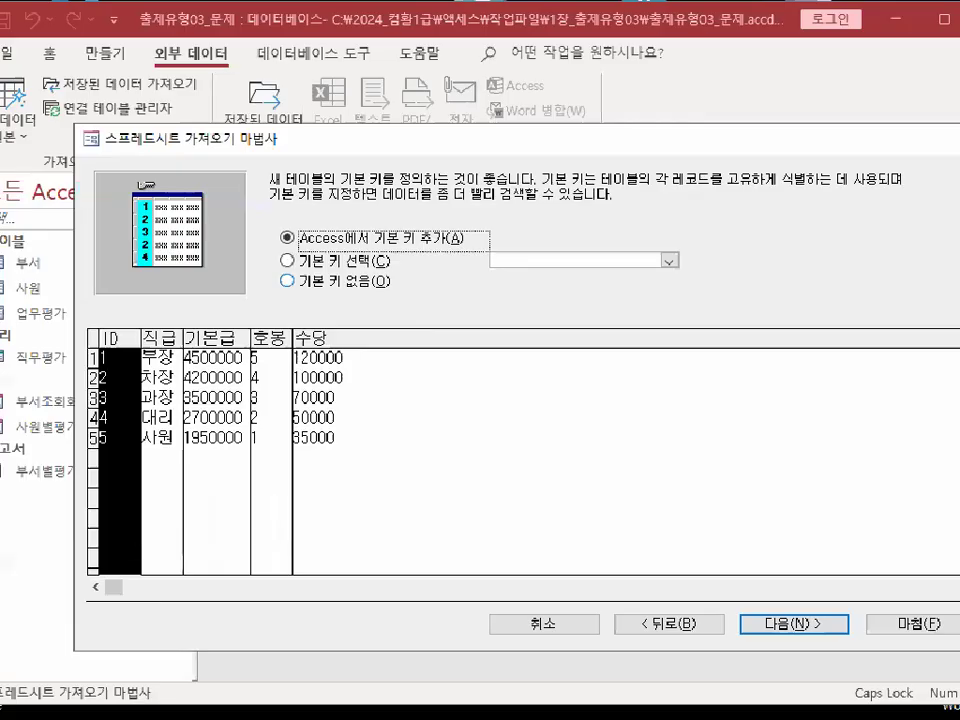
- Choose 기본 키 없음 for the new table, mark the option with the pen and continue
click(330, 281)
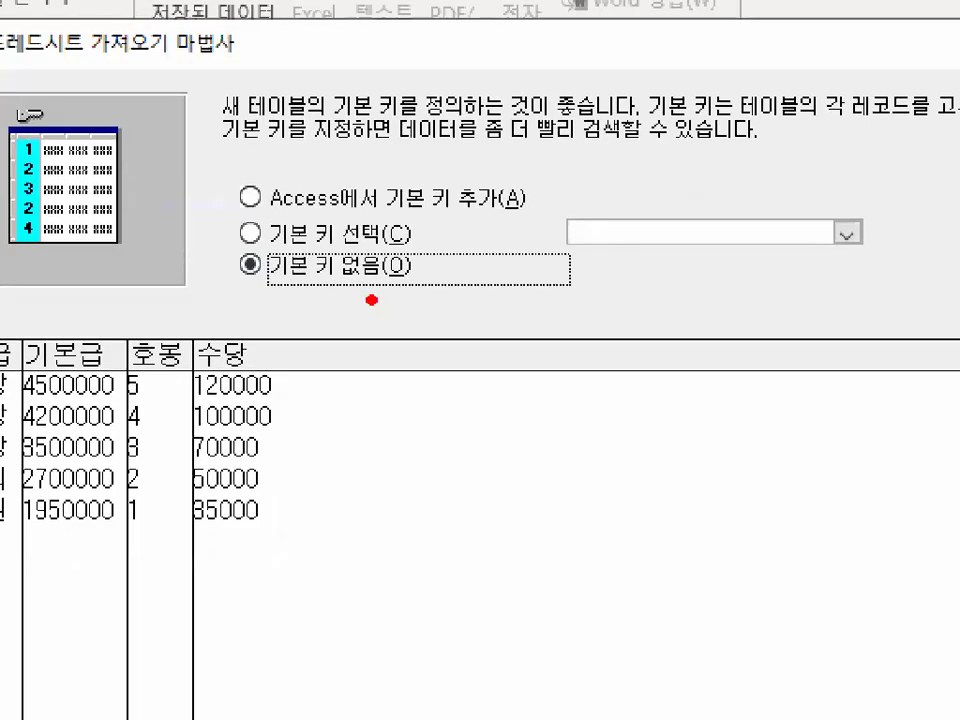
mouse_move(412, 280)
mouse_down()
mouse_move(310, 297)
mouse_move(238, 254)
mouse_move(402, 262)
mouse_move(400, 273)
mouse_up()
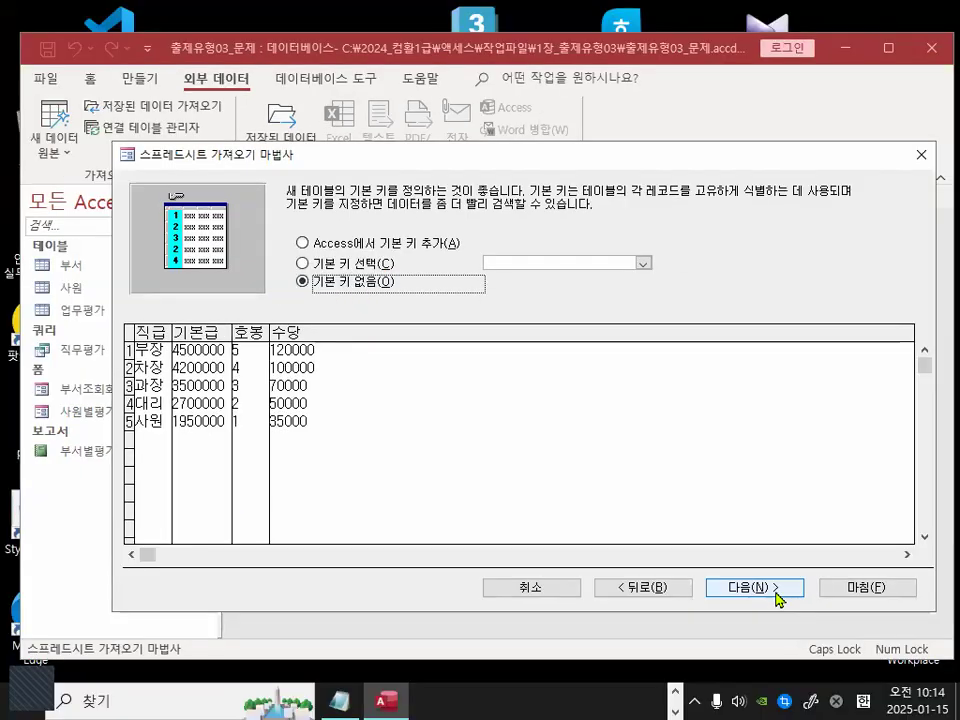
click(778, 590)
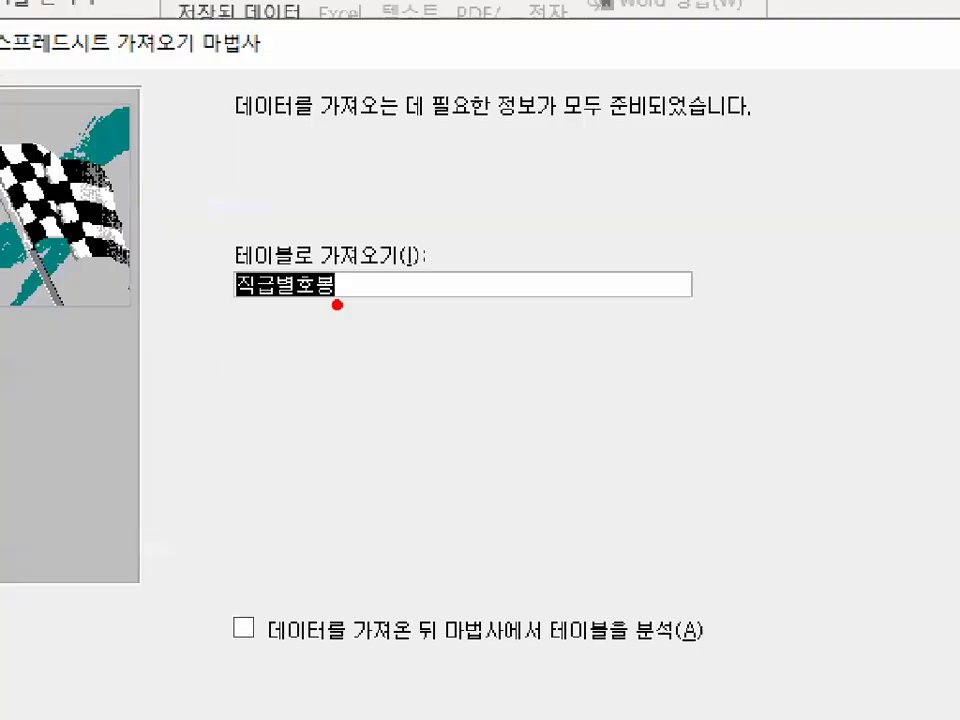
- Mark the table name 직급별호봉 with the pen, finish the import and close the wizard without saving the import steps
mouse_move(364, 297)
mouse_down()
mouse_move(267, 315)
mouse_move(379, 301)
mouse_up()
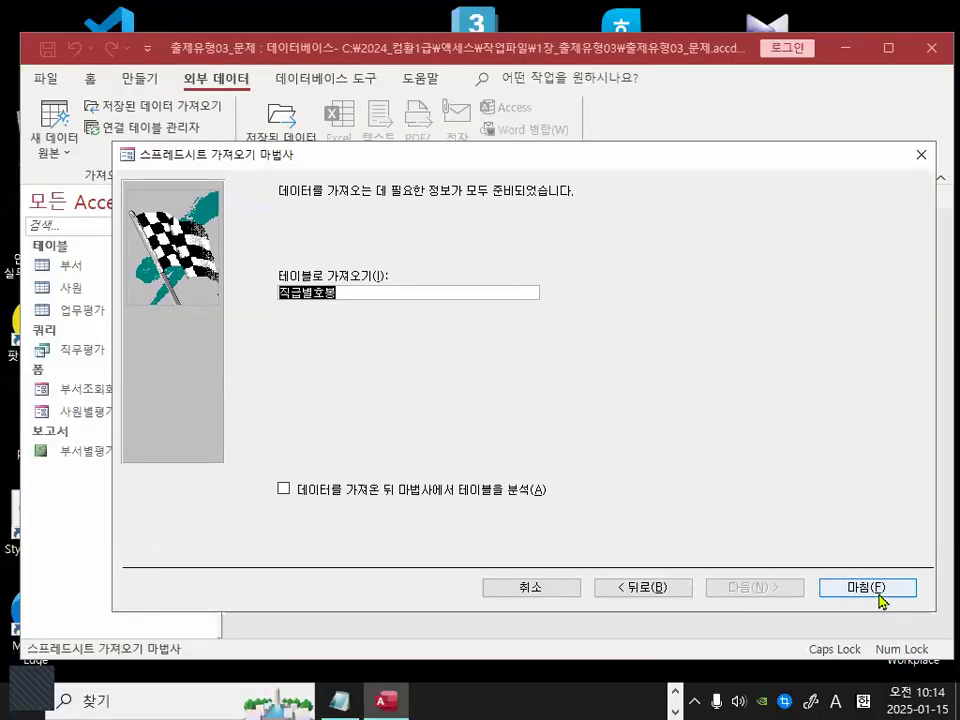
click(870, 588)
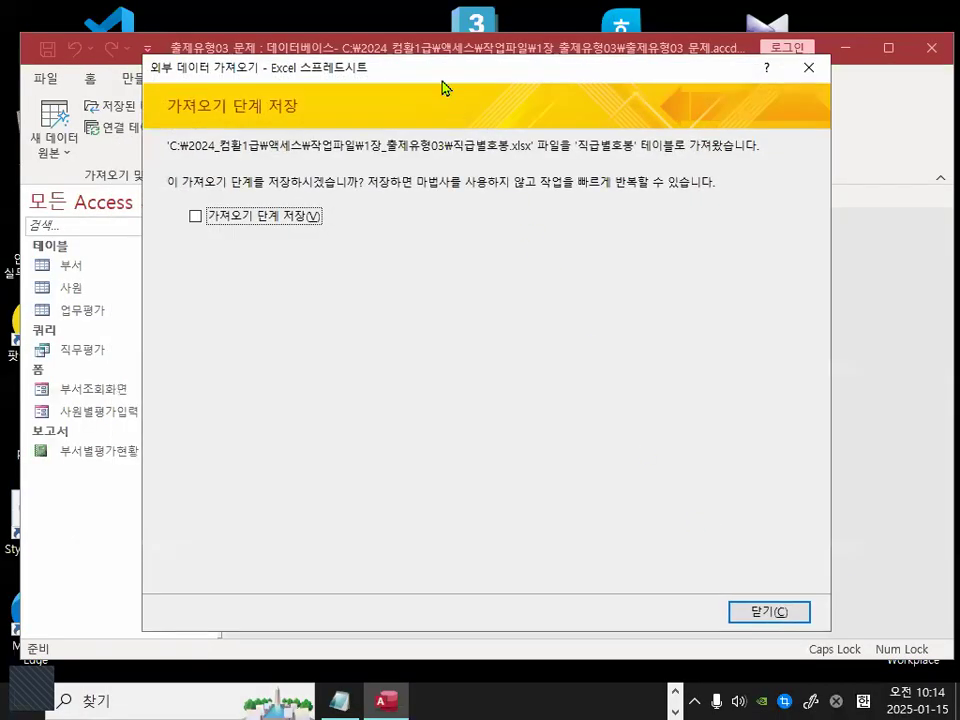
drag(441, 84, 483, 143)
drag(446, 247, 779, 243)
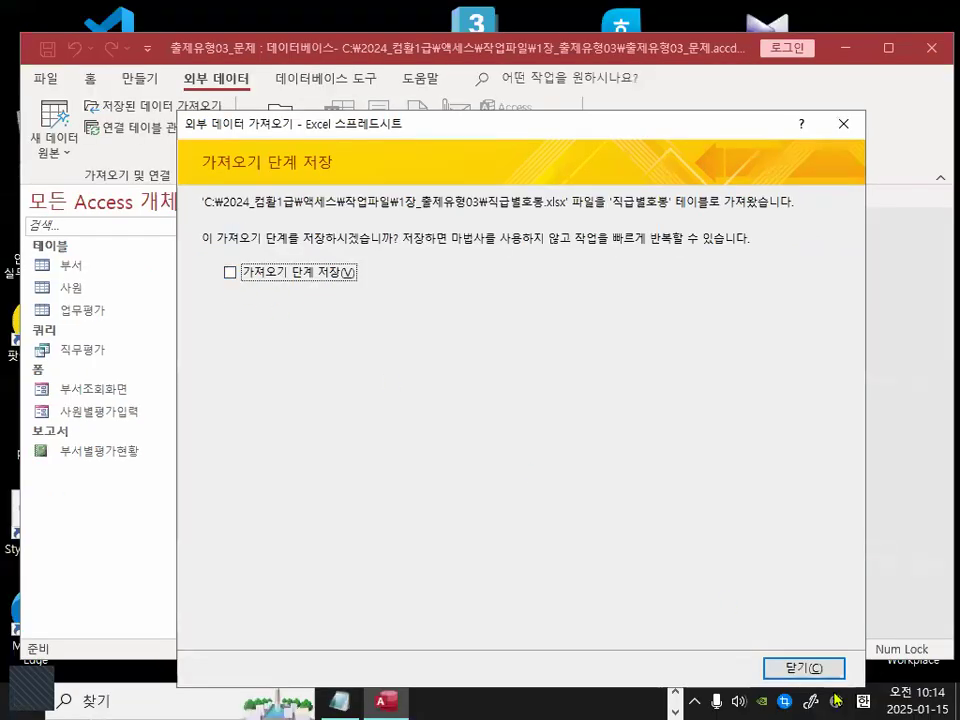
click(820, 668)
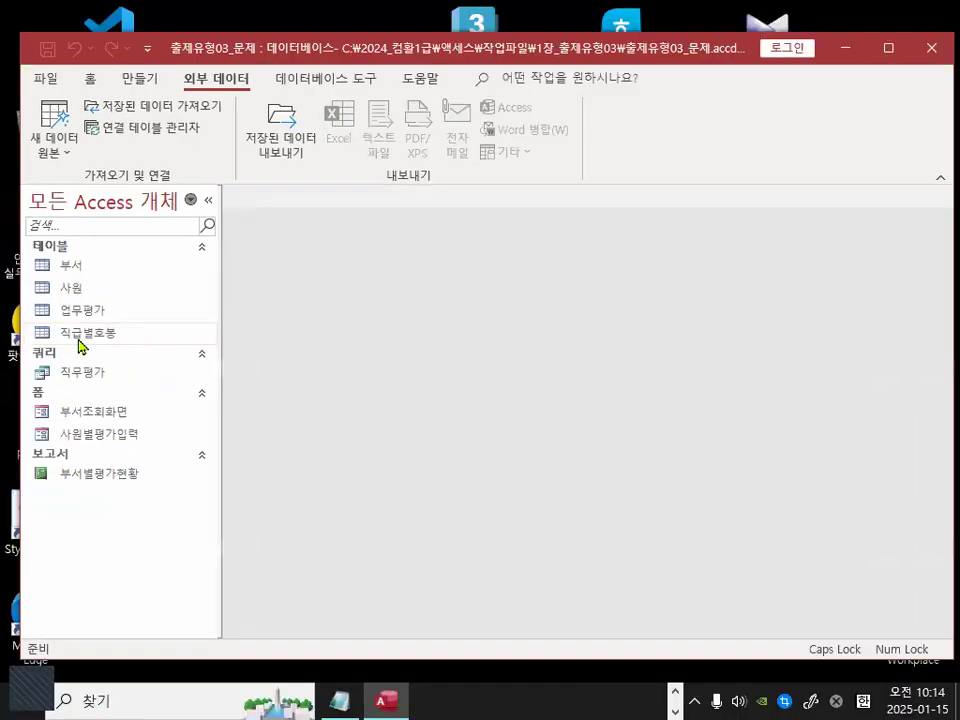
- Open the imported 직급별호봉 table to check its records and close the 출제유형03_문제 database
double_click(126, 328)
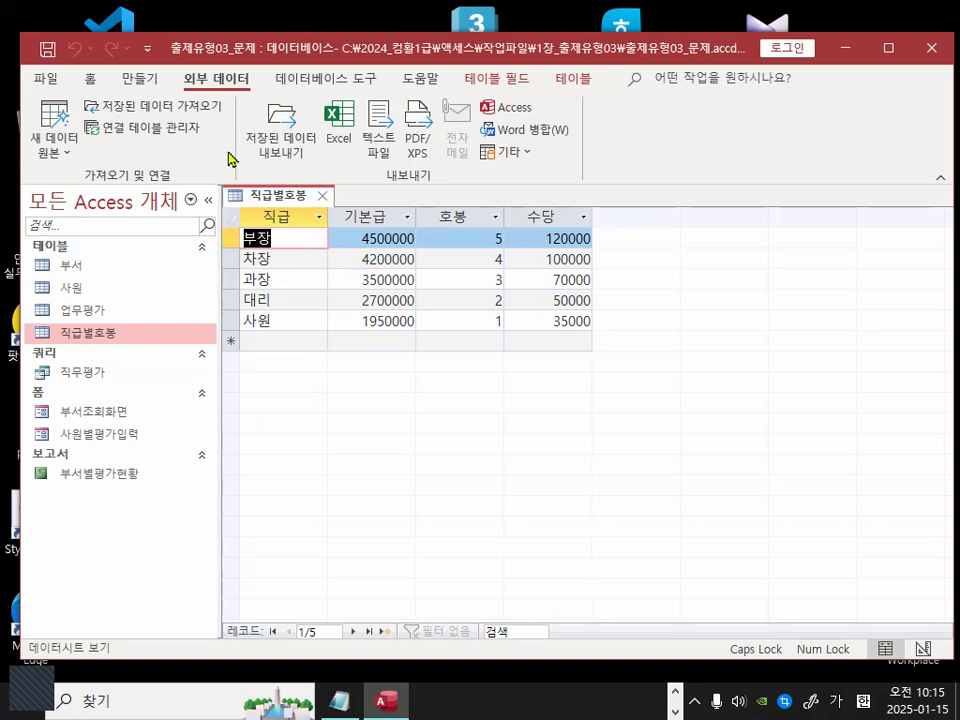
click(45, 79)
click(83, 436)
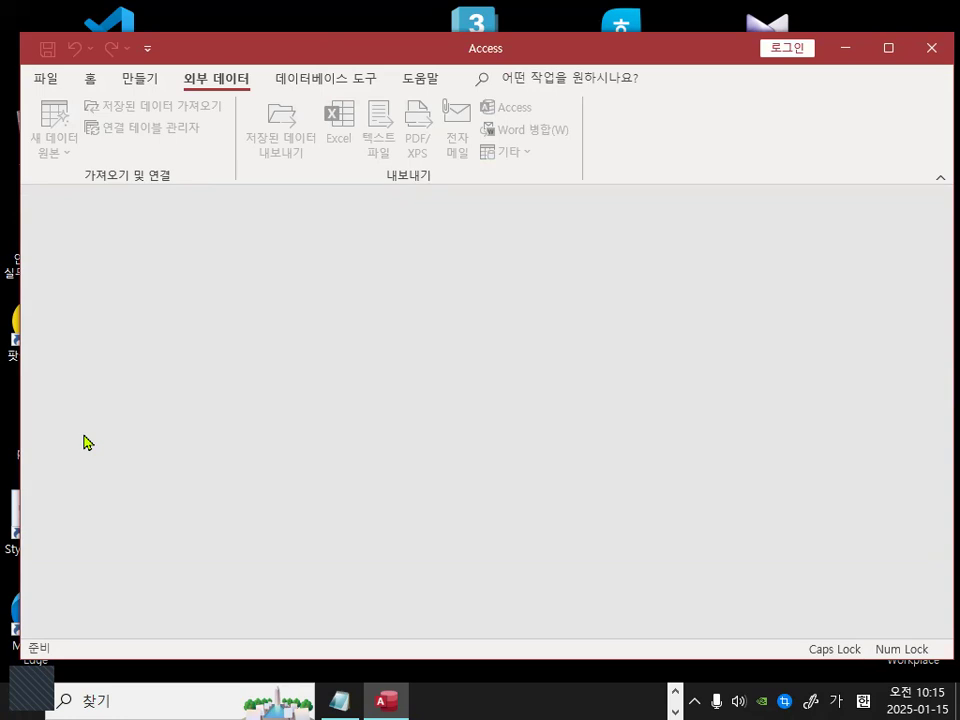
- Browse for and open the 완전정복01_문제 database
click(47, 80)
click(78, 204)
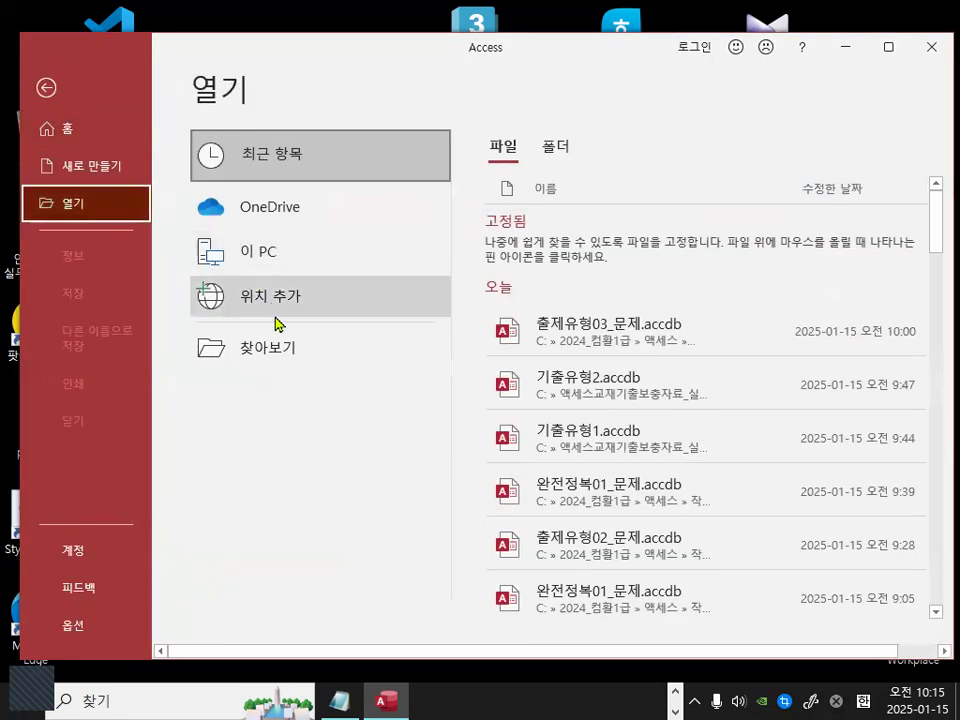
click(274, 350)
double_click(321, 163)
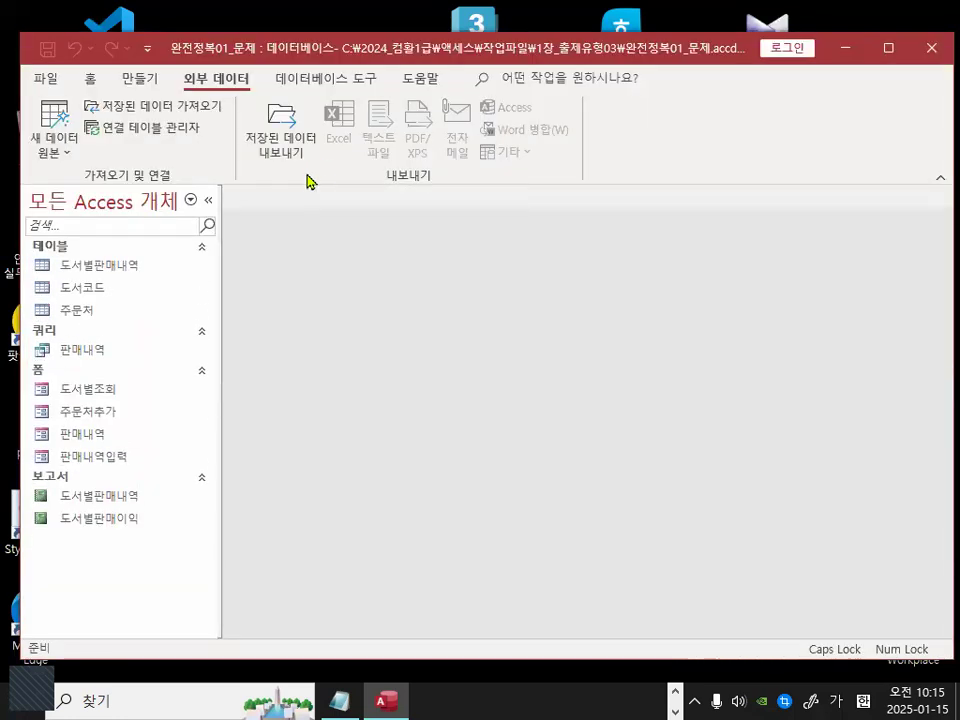
- In the Notepad class notes, insert blank lines above the <액세스 보충강의자료 - 프린트 설명> heading and add the heading <완전정복01> there
key(alt+Tab)
scroll(257, 553, down, 1)
scroll(257, 553, down, 4)
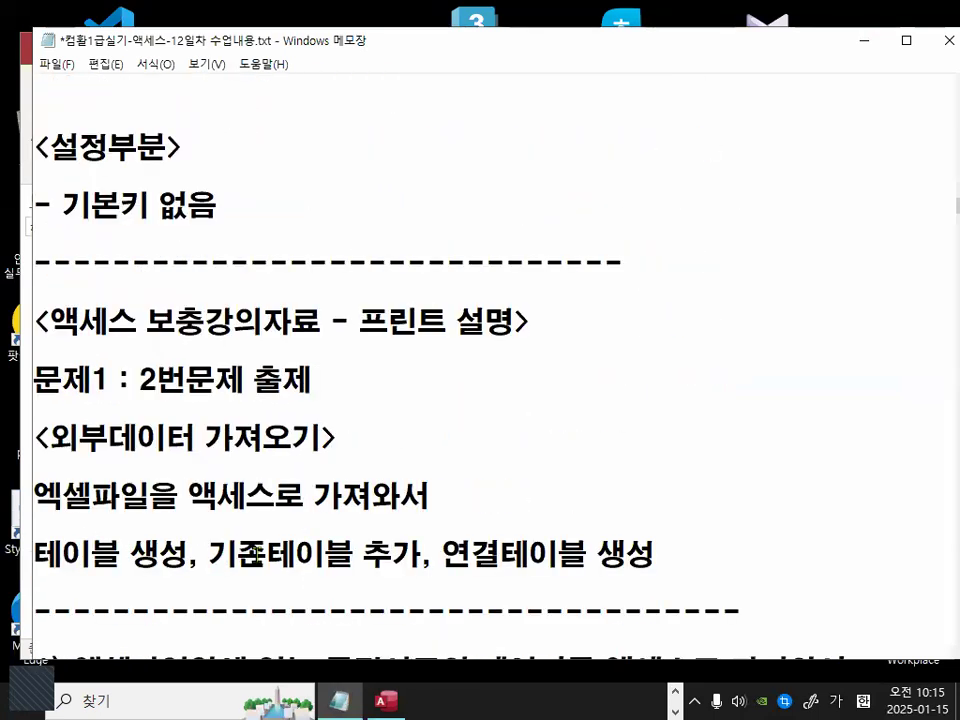
click(155, 286)
key(Return)
key(Return)
key(Return)
key(Return)
key(Return)
key(Return)
key(Up)
key(Up)
key(Up)
key(Up)
key(Up)
text(<완정)
key(BackSpace)
text(전)
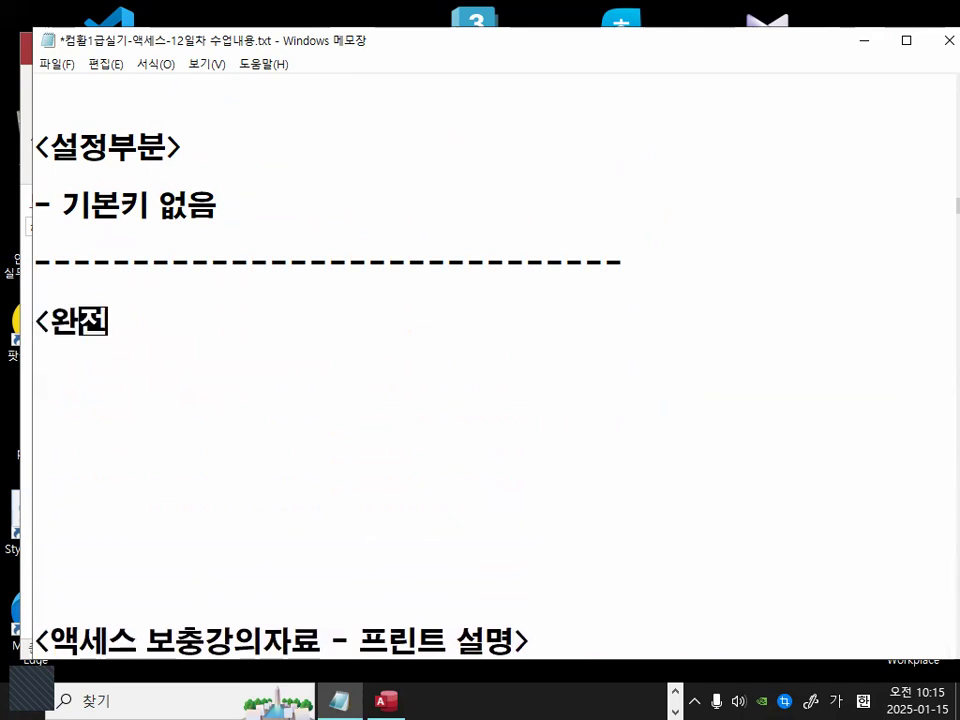
text(정복01>)
key(Return)
- Copy the two 수정부분 lines from the 출제유형03문제 notes and paste them under the <완전정복01> heading
scroll(157, 270, up, 7)
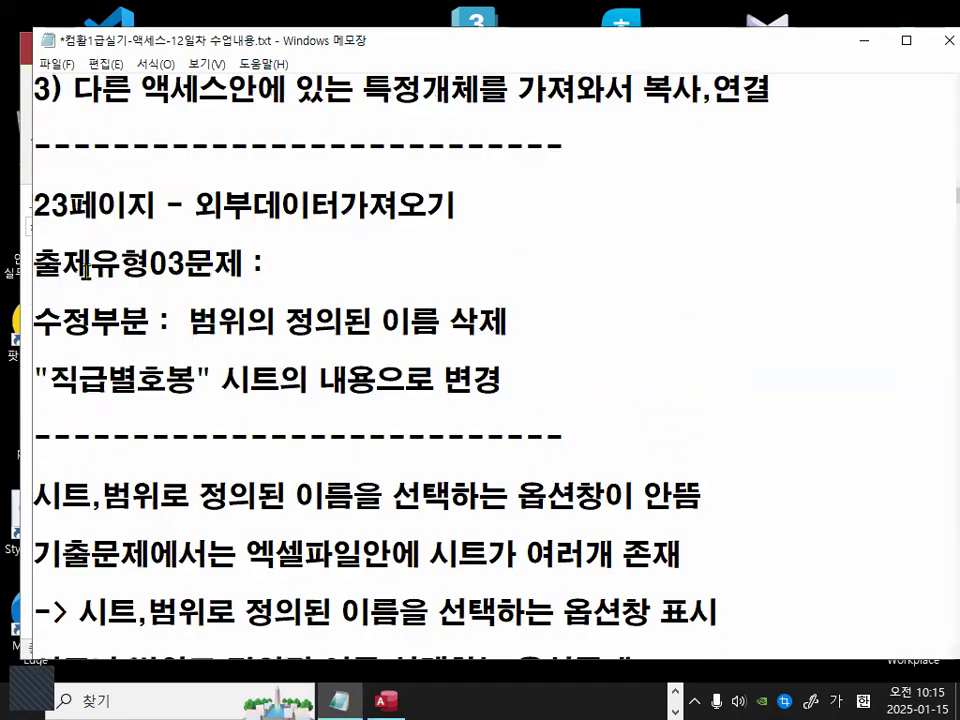
drag(34, 321, 581, 384)
key(ctrl+c)
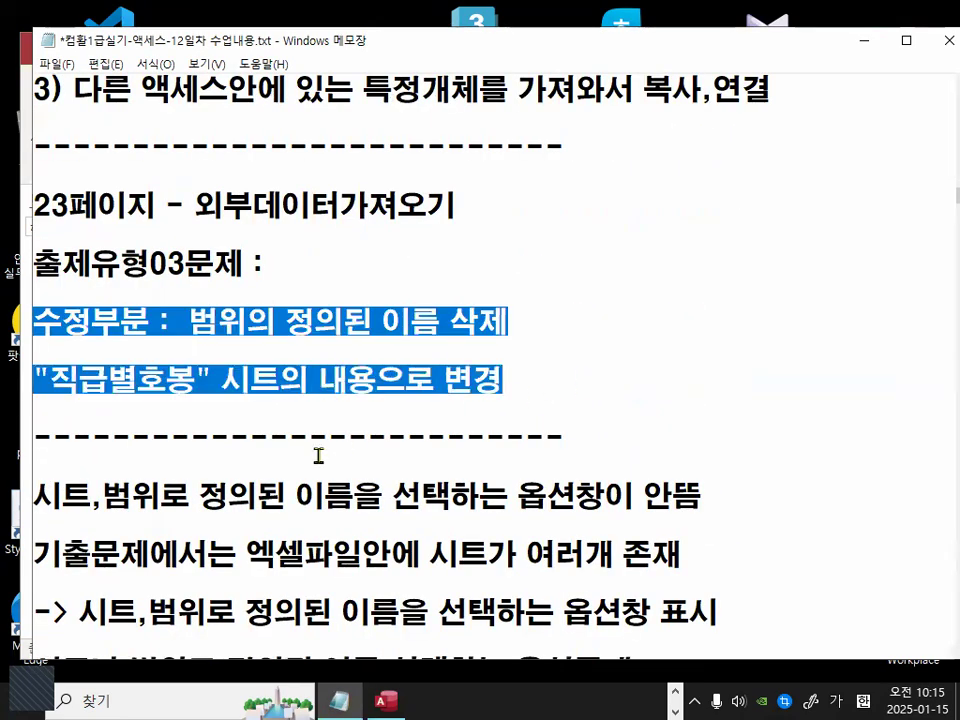
scroll(310, 460, down, 7)
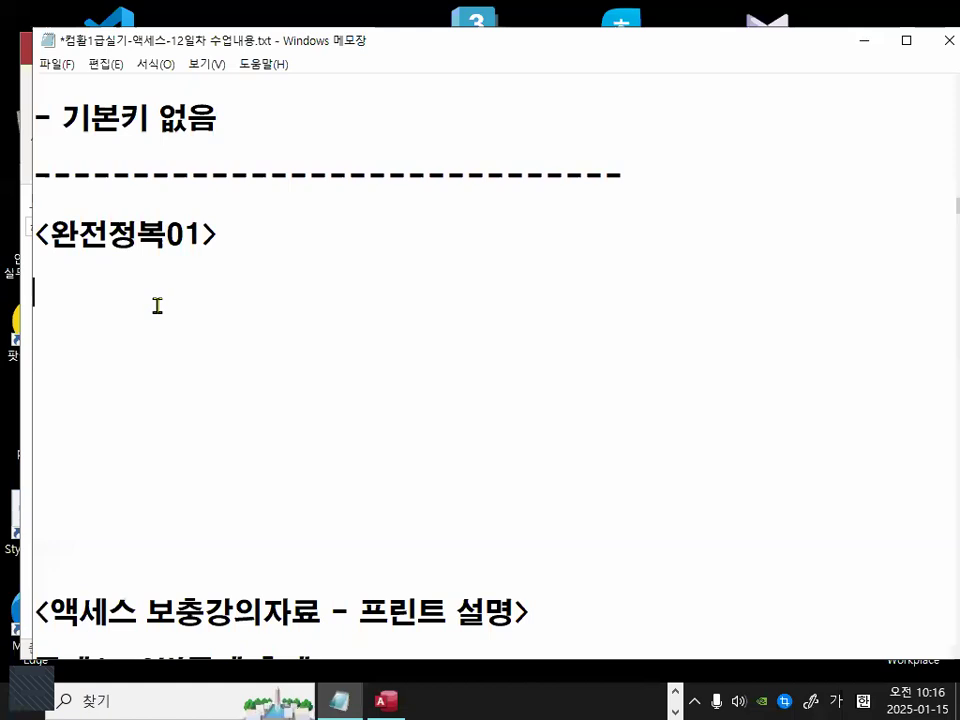
key(ctrl+v)
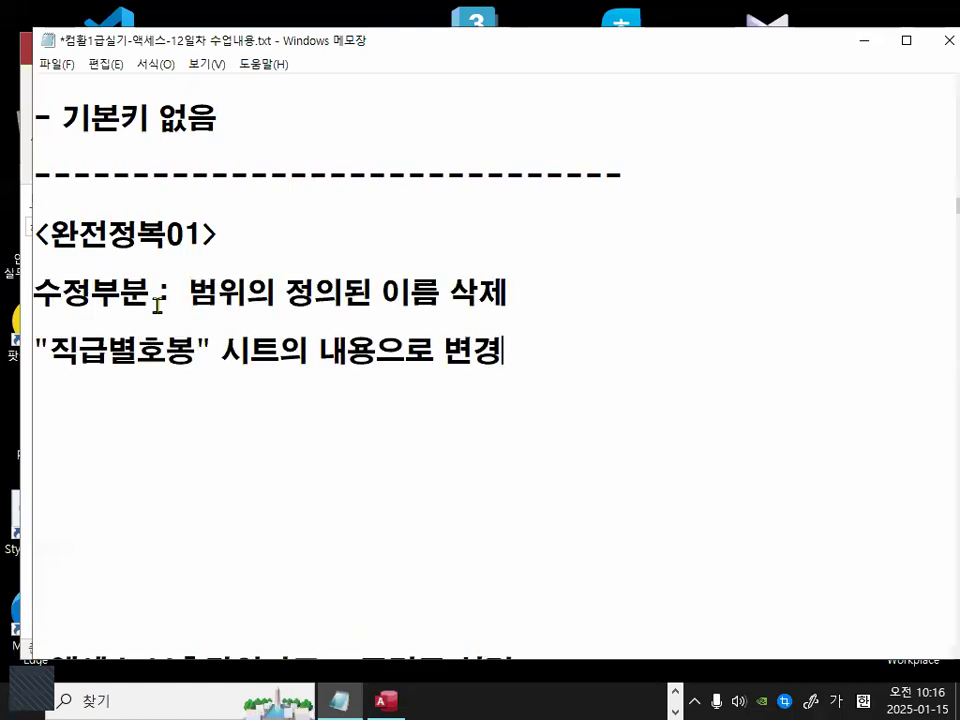
- Highlight 범위의 정의된 이름 and replace 직급별호봉 with 신간도서 in the pasted lines
drag(191, 287, 440, 291)
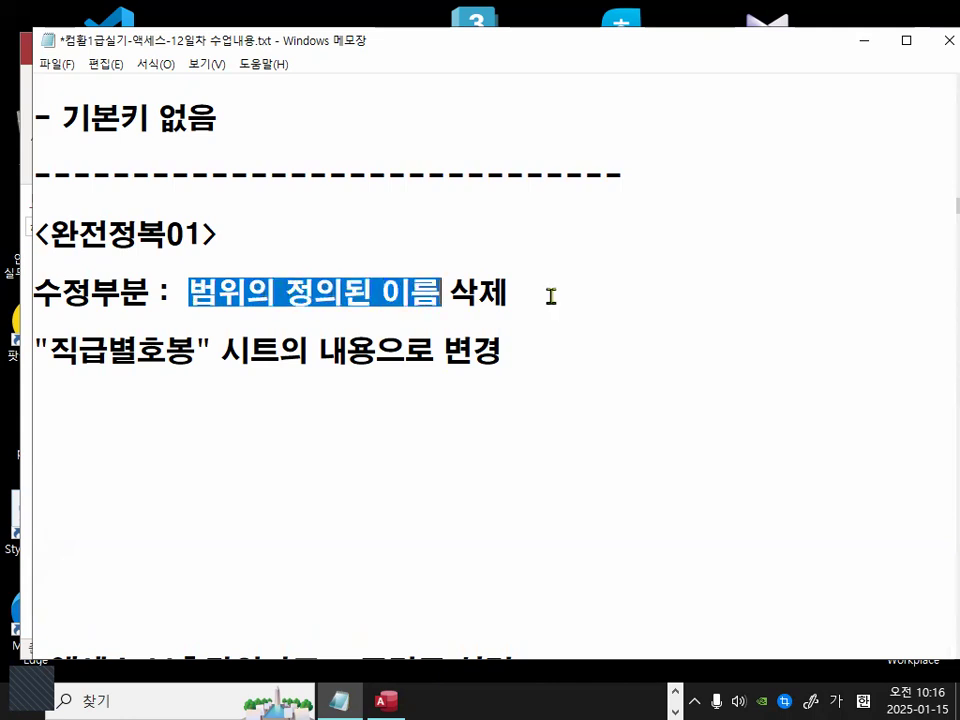
drag(60, 364, 188, 357)
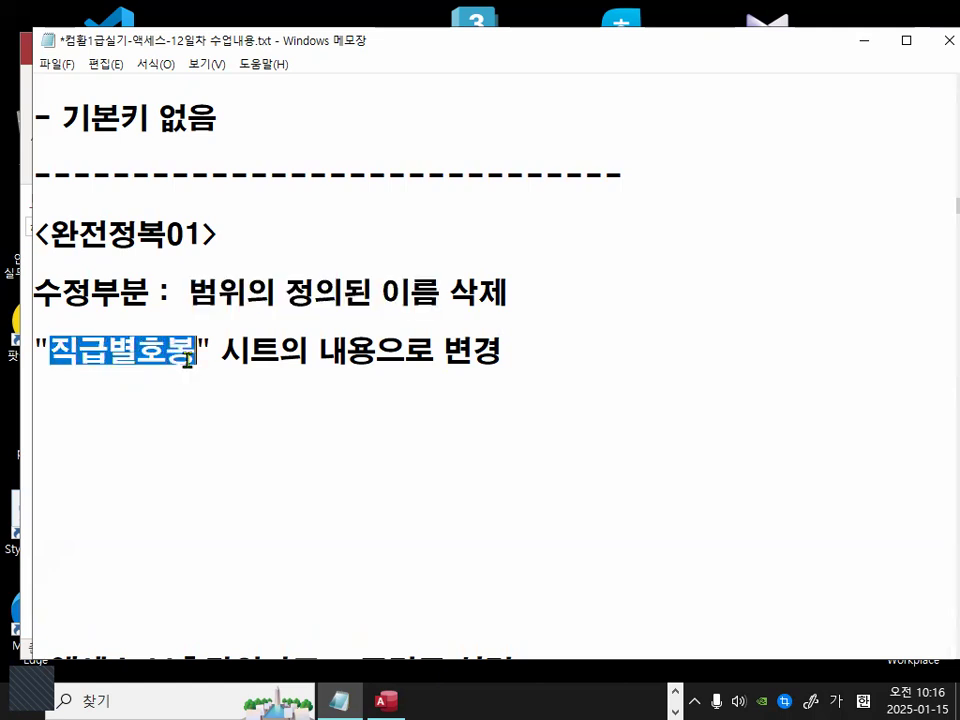
text(신간도서)
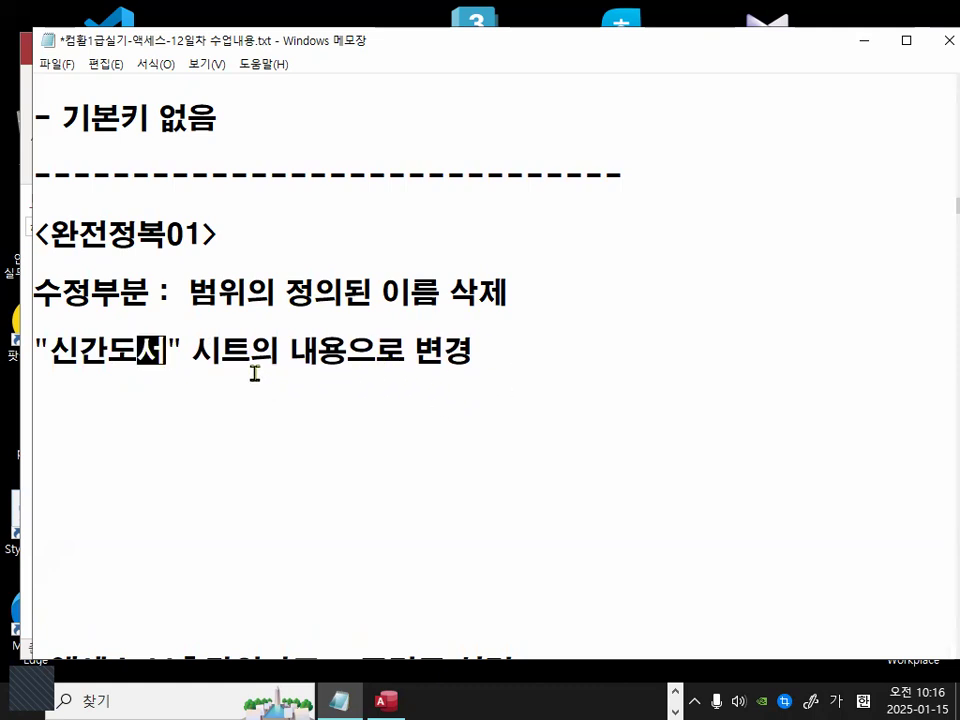
- Circle 시트, underline "신간도서" and mark the surrounding text with the pen, then clear the marks
key(ctrl+2)
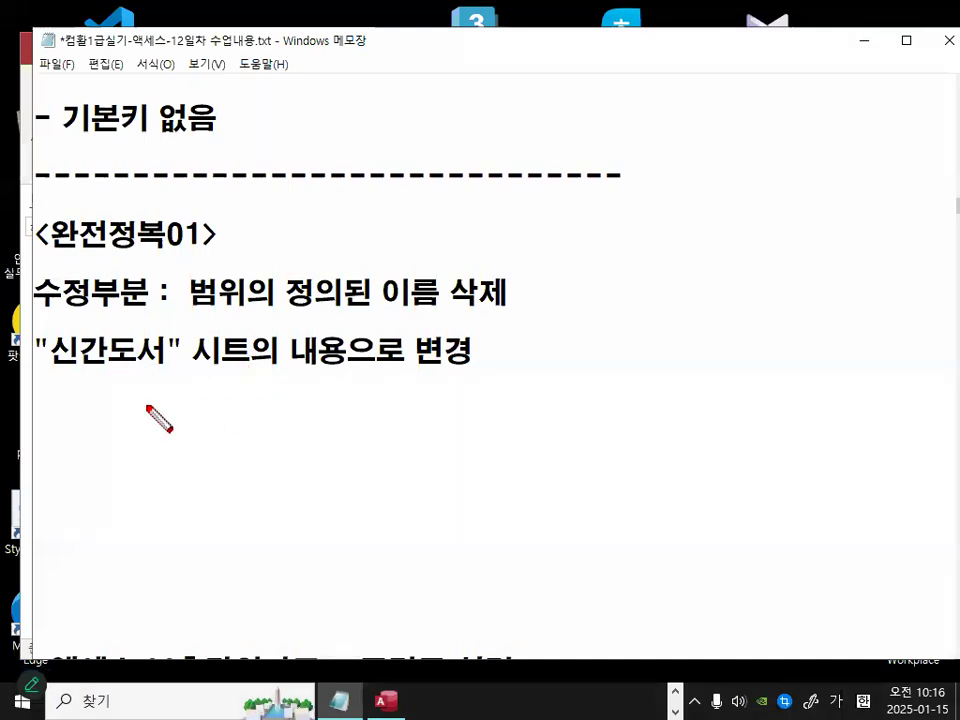
mouse_move(262, 369)
mouse_down()
mouse_move(200, 362)
mouse_move(243, 344)
mouse_up()
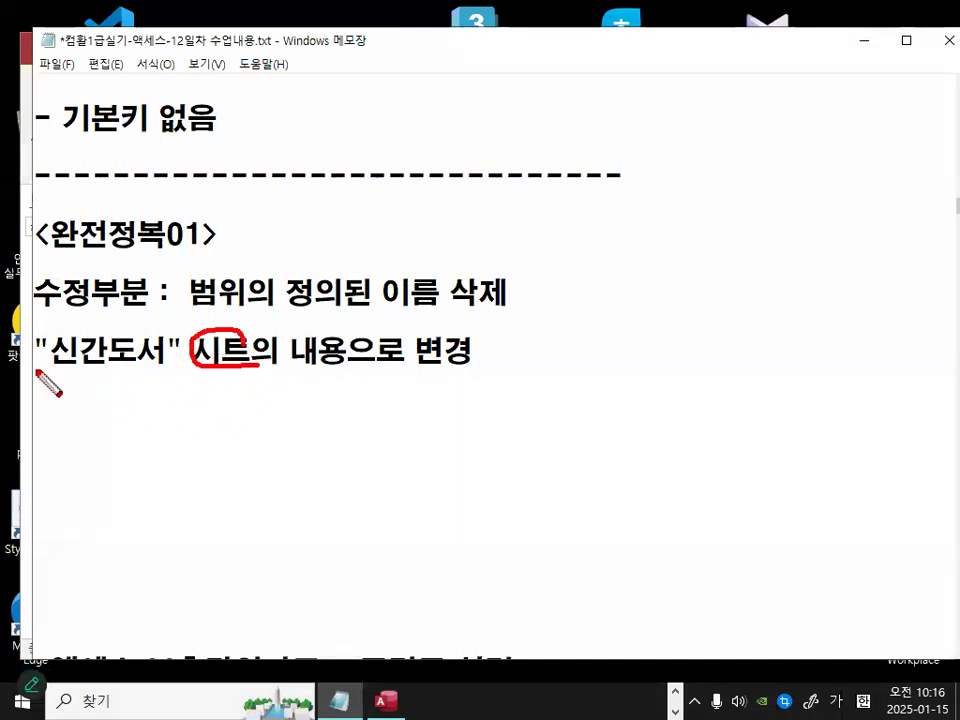
drag(35, 370, 173, 367)
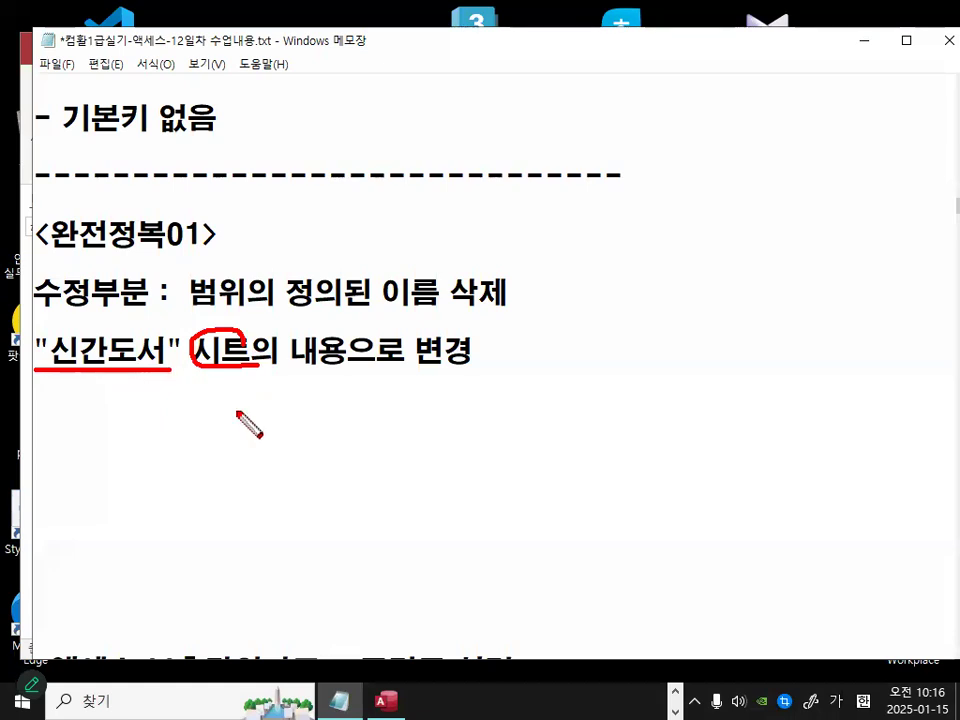
drag(245, 290, 212, 340)
drag(212, 318, 243, 350)
key(Escape)
- Add a blank line below the pasted notes and append " - 새테이블 생성" to the <완전정복01> heading
click(180, 393)
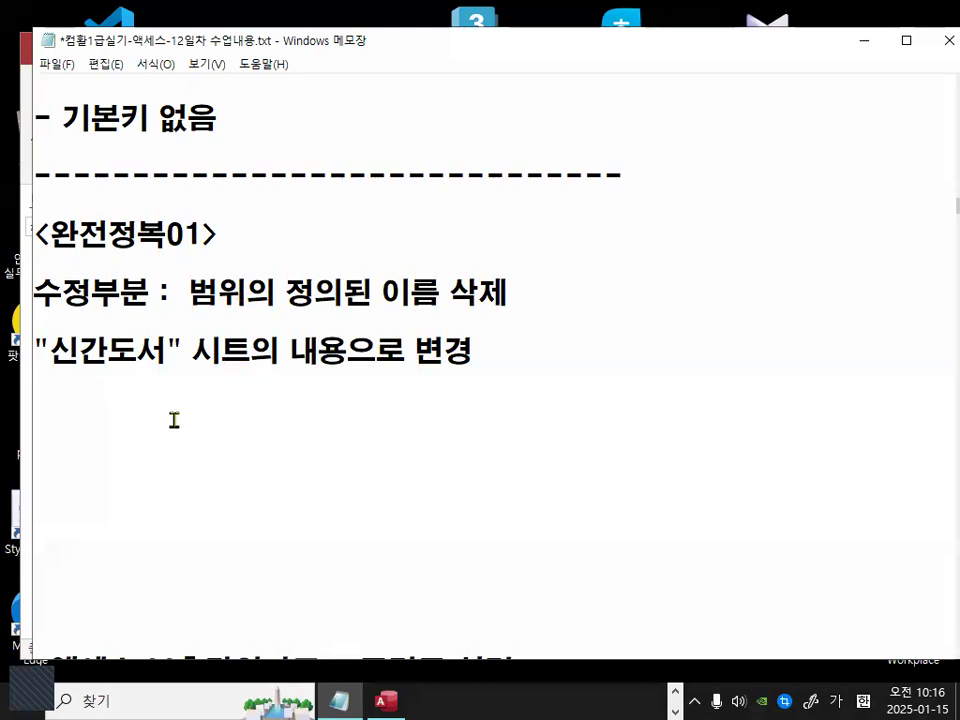
key(Return)
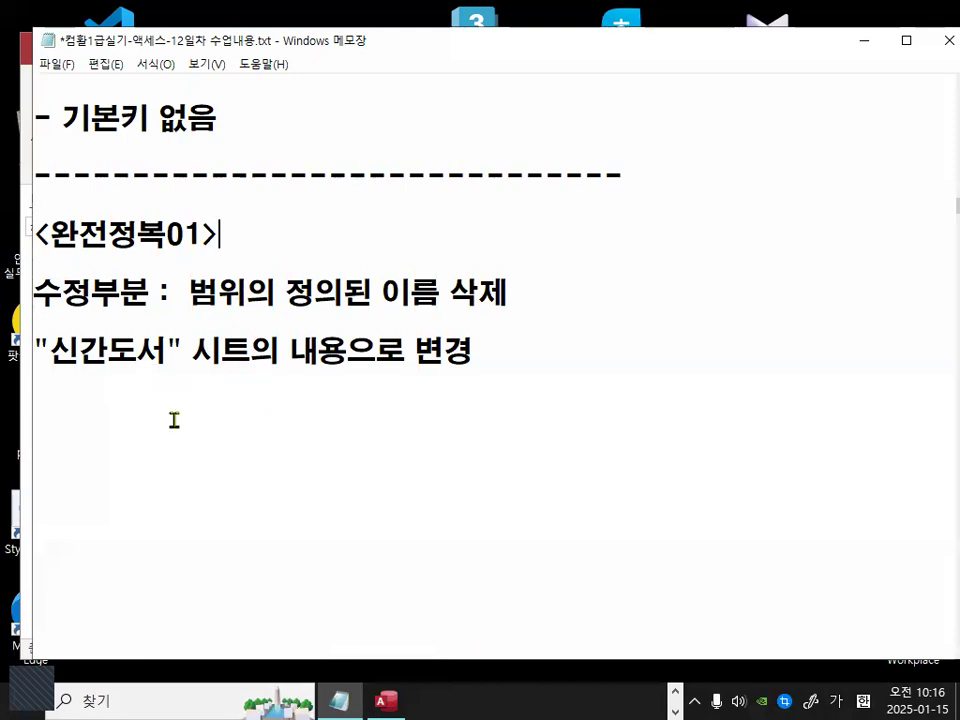
text(<완전정복01> - 새테이블 생성)
- Add the line "- 데이터형식 변경(도서코드 필드 -> 정수)" below the "신간도서" sheet note
key(Down)
key(Down)
key(Down)
key(Down)
text(- 데)
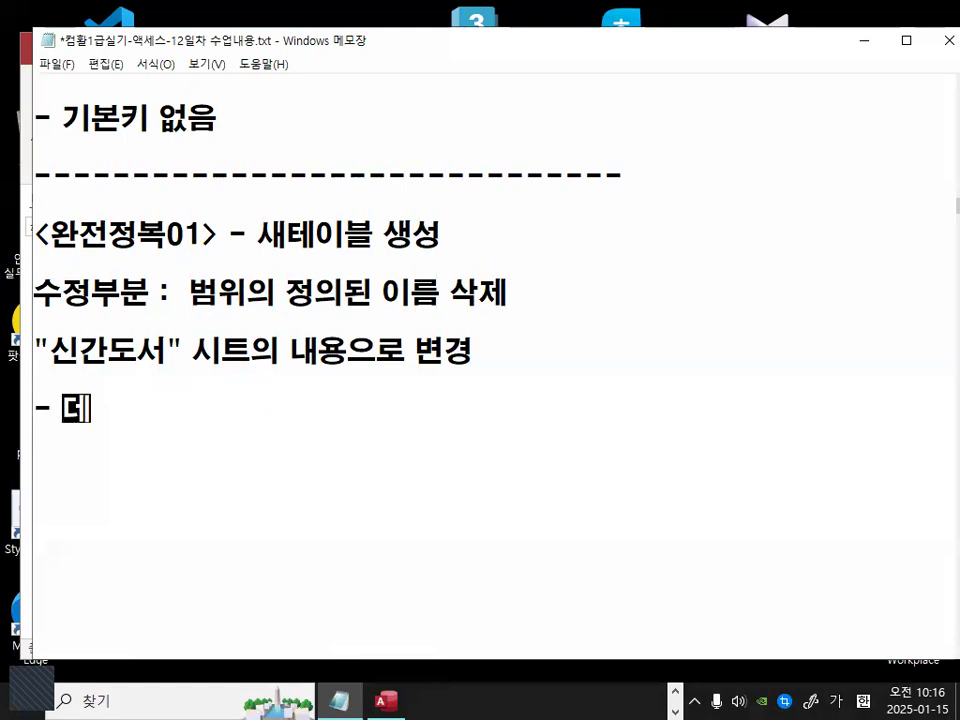
text(이터형ㅅ식 변경()
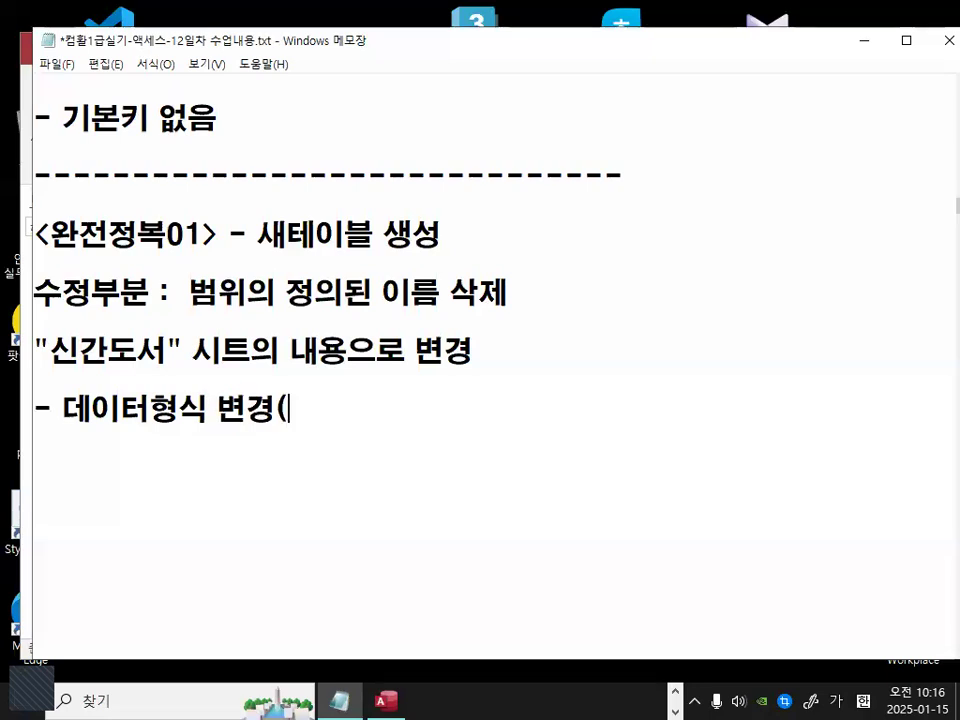
text(도서)
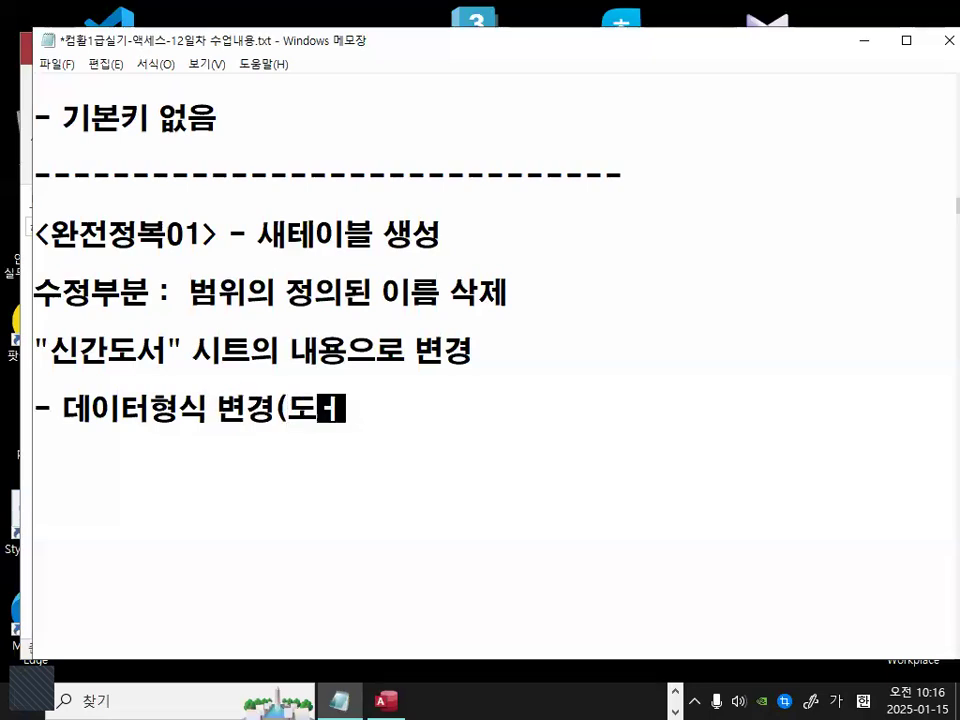
text(코드 필으)
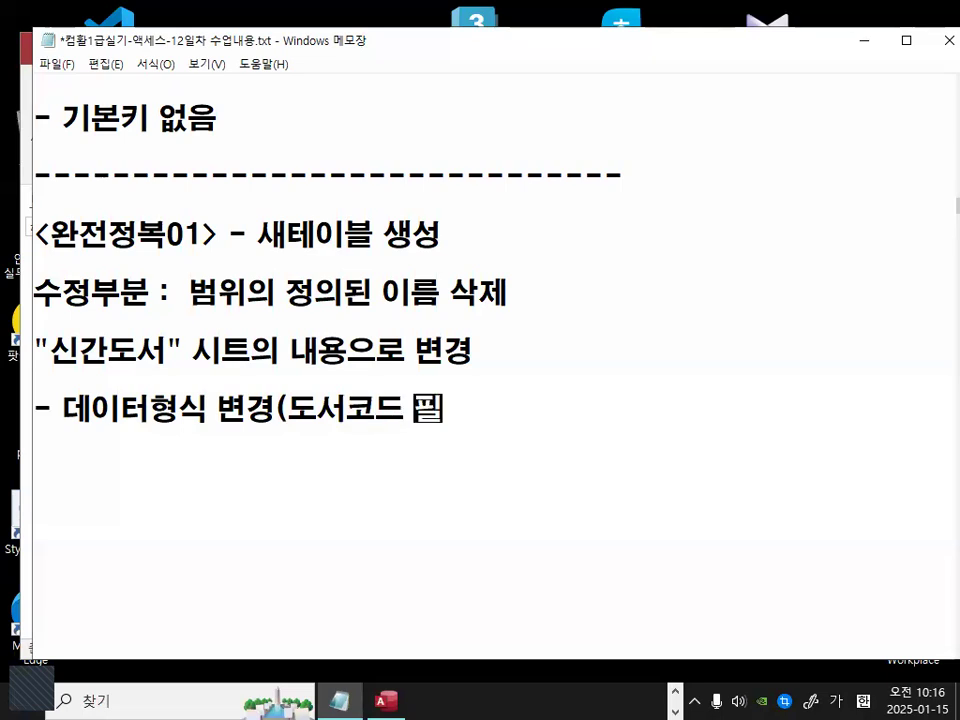
key(BackSpace)
key(BackSpace)
text(드)
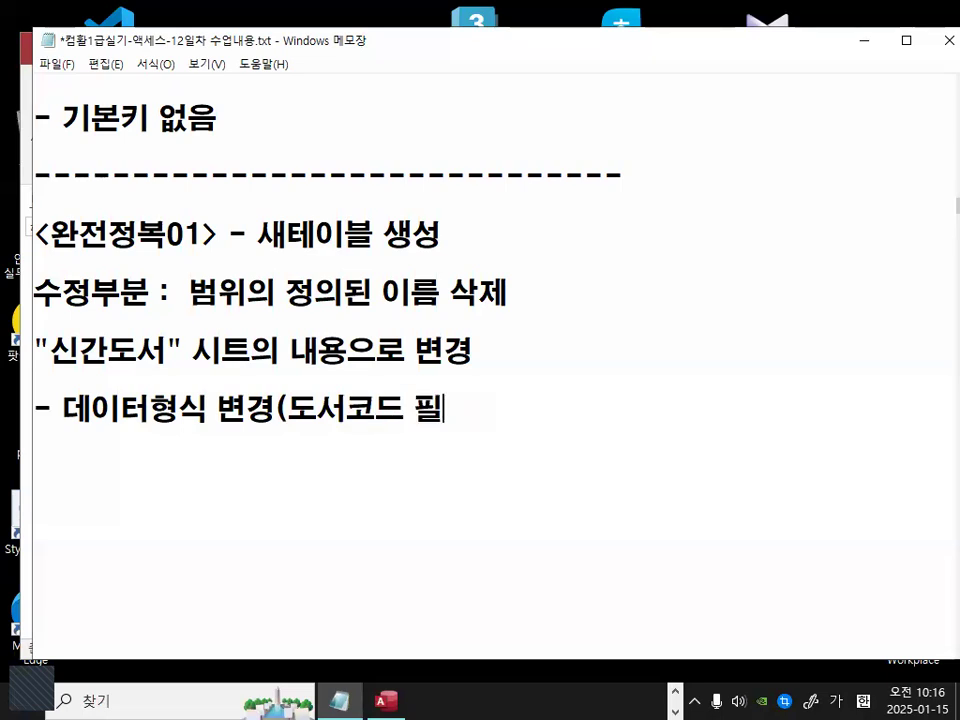
text( -> 정ㅅ)
text(ㅜ))
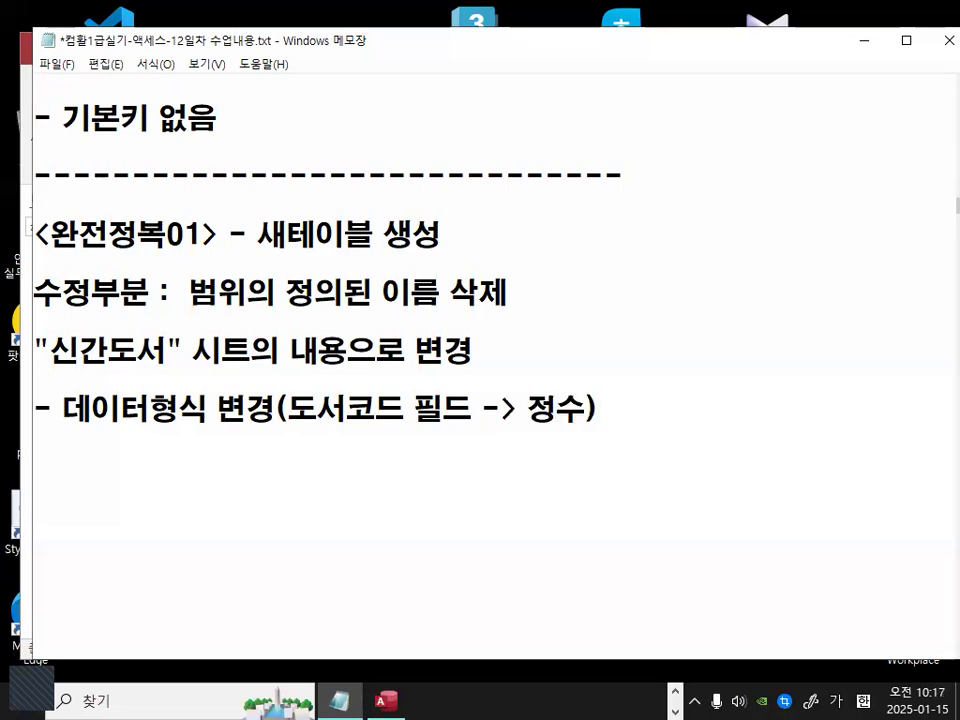
- Add the line "- 기본키 설정 (도서코드 필드)" below the data type note
text( 기본키 설정)
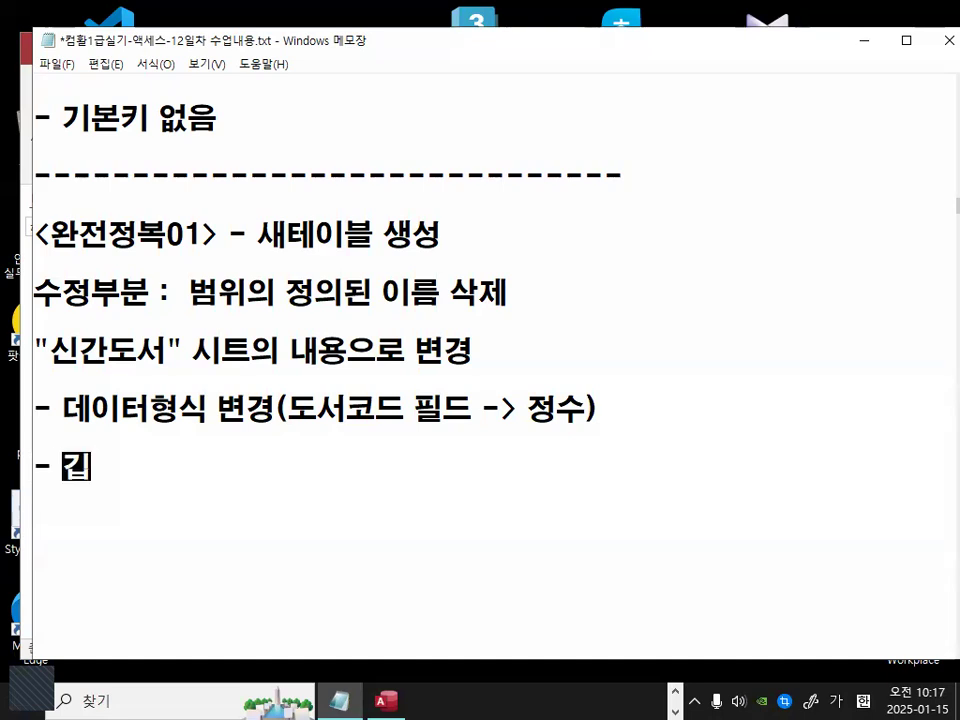
text( ()
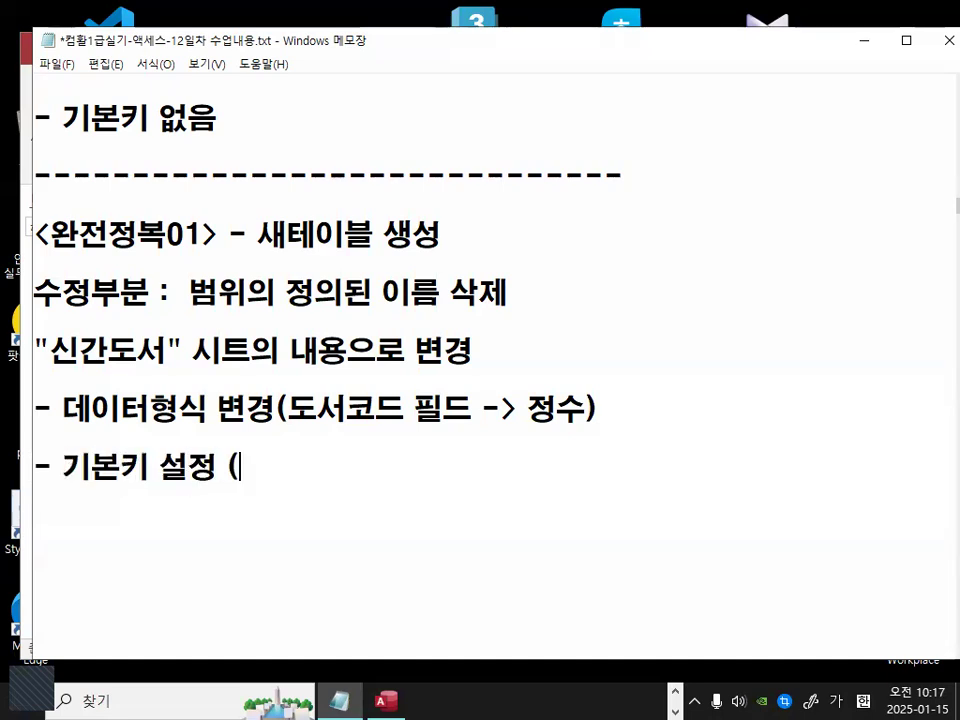
text(도서코드 필)
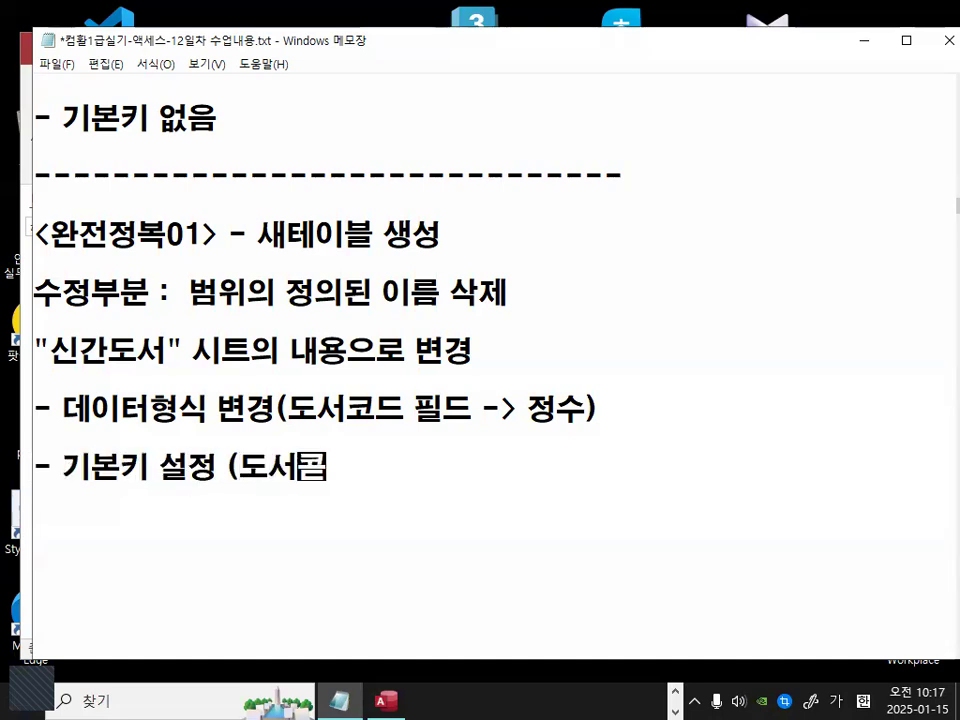
text(드)
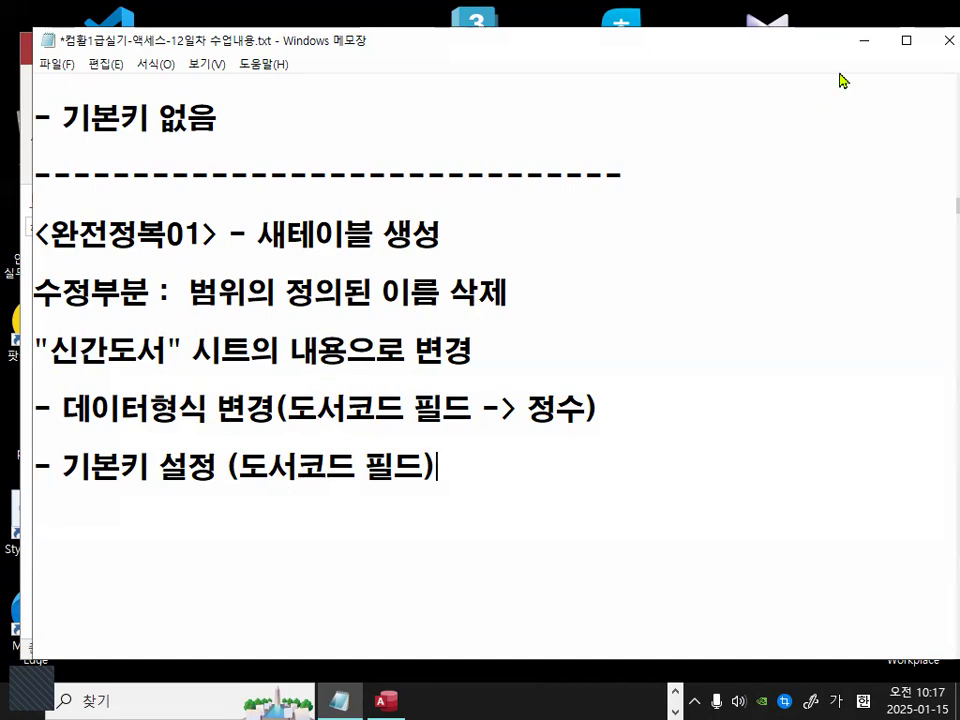
- Switch to the 완전정복01_문제 database in Access, circle the new data source command and start an import from an Excel file
click(862, 48)
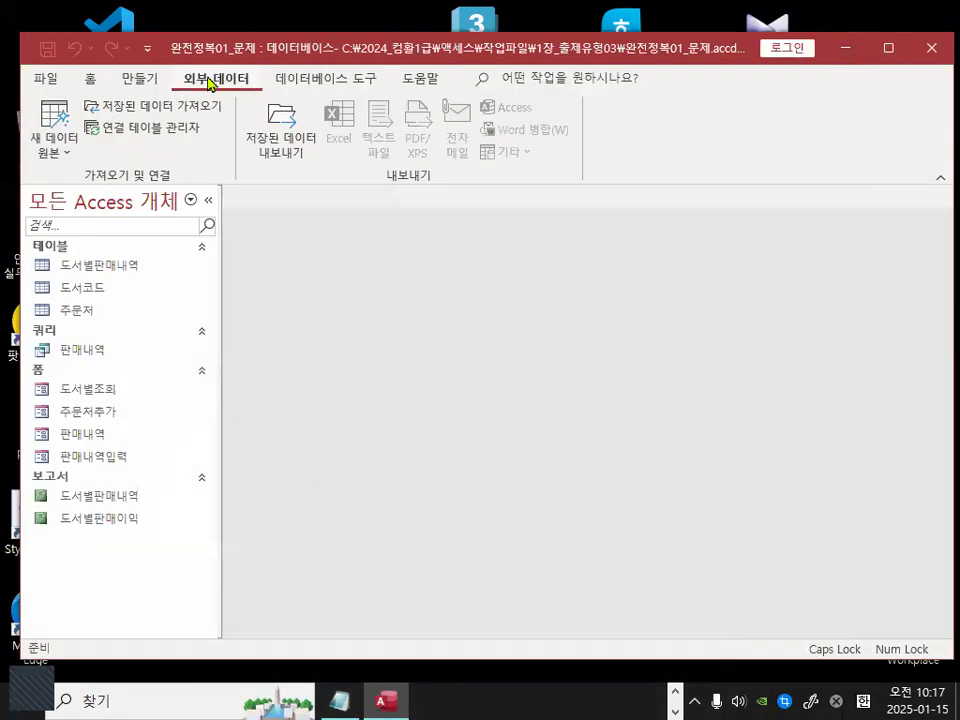
mouse_move(87, 146)
mouse_down()
mouse_move(25, 119)
mouse_move(85, 133)
mouse_up()
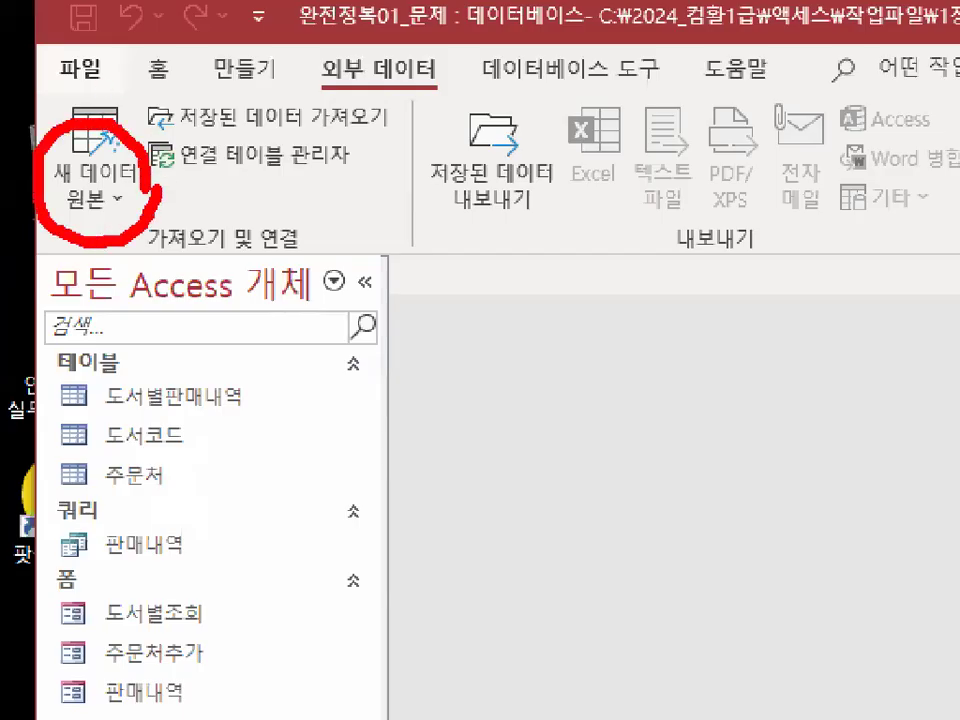
click(122, 200)
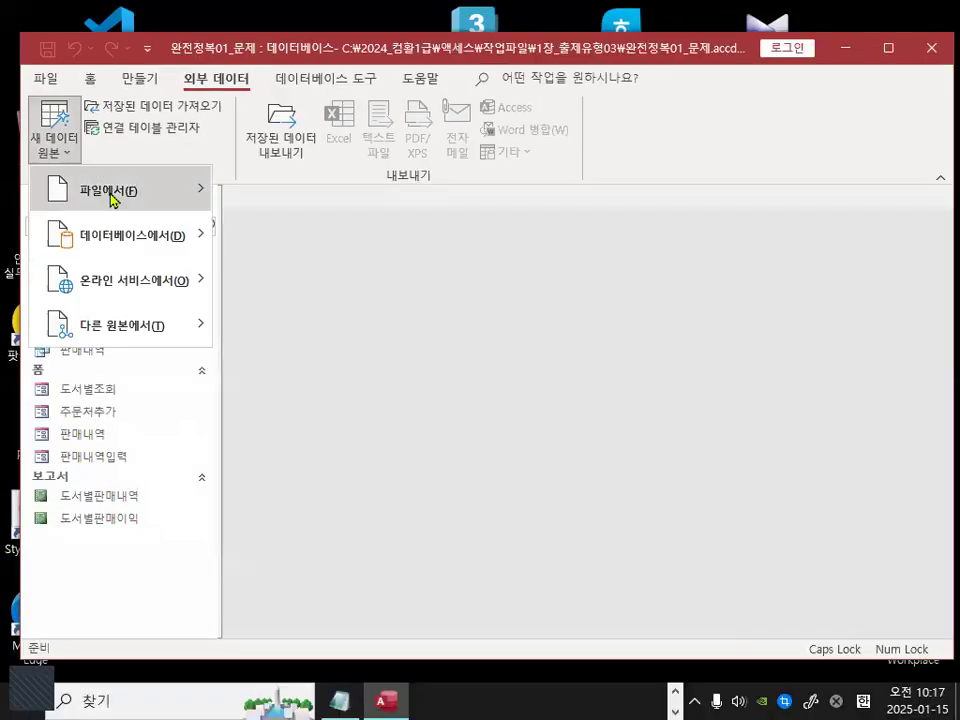
mouse_move(199, 277)
click(300, 202)
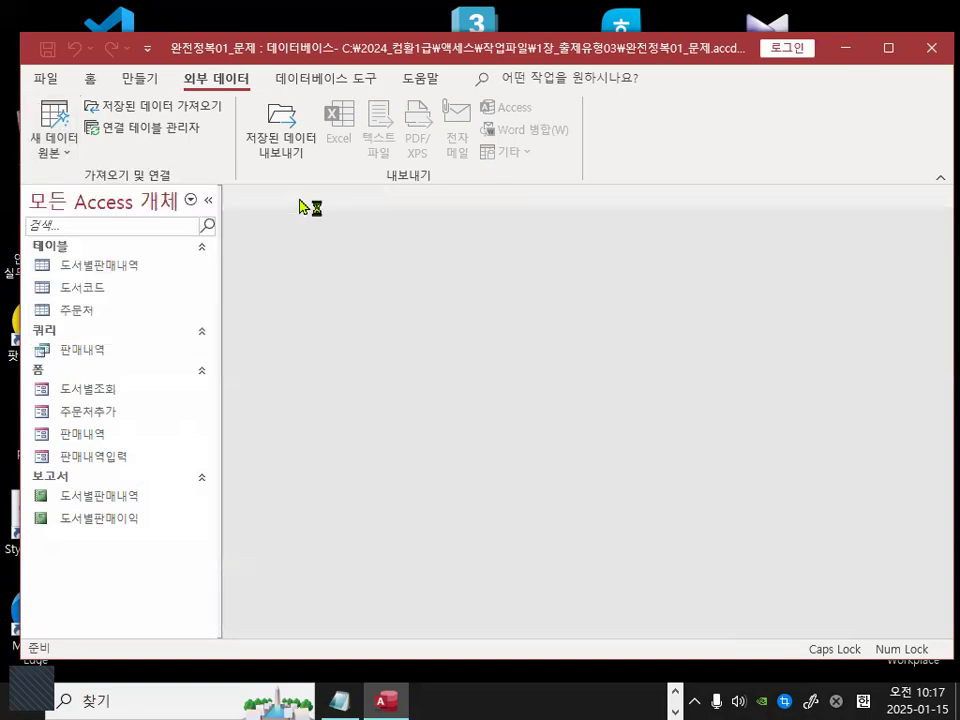
- Choose 신간도서.xlsx as the source and import it as a new table in the current database
click(790, 225)
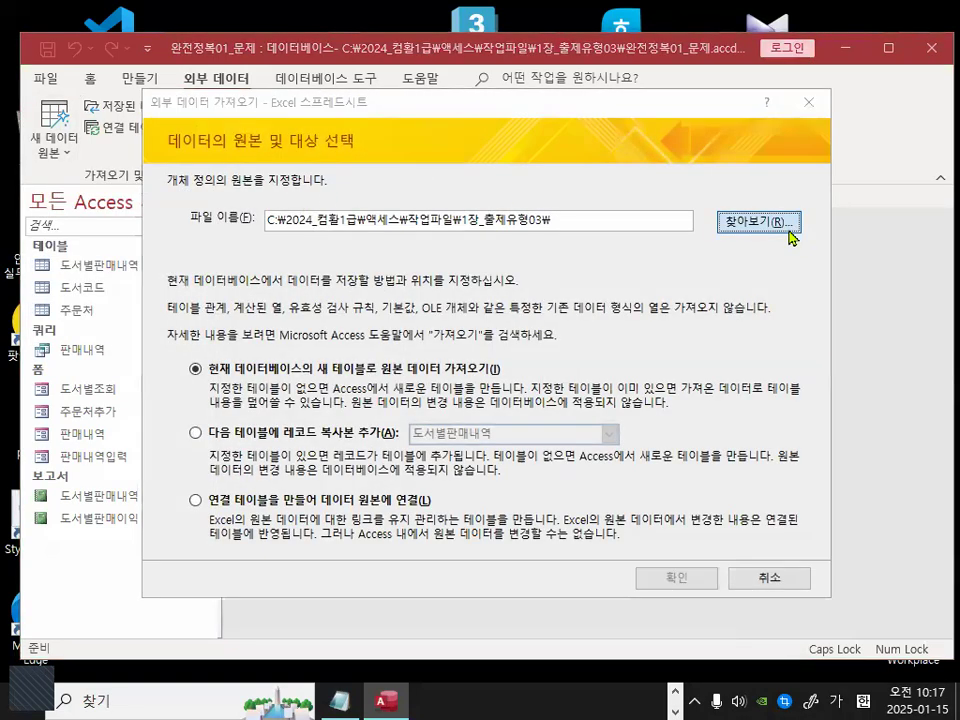
click(446, 248)
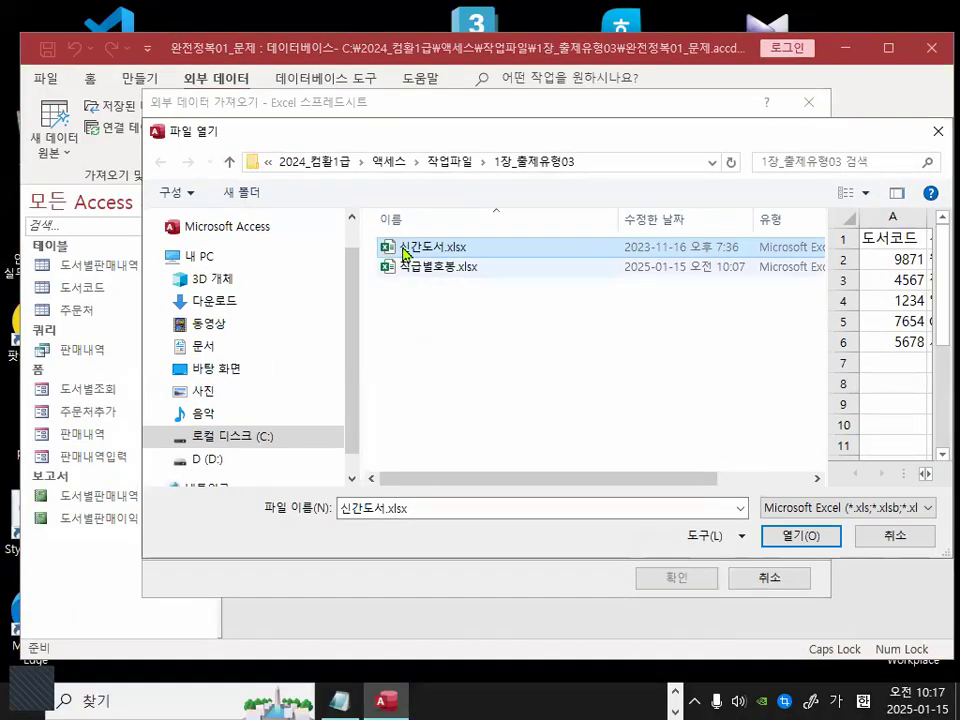
click(812, 538)
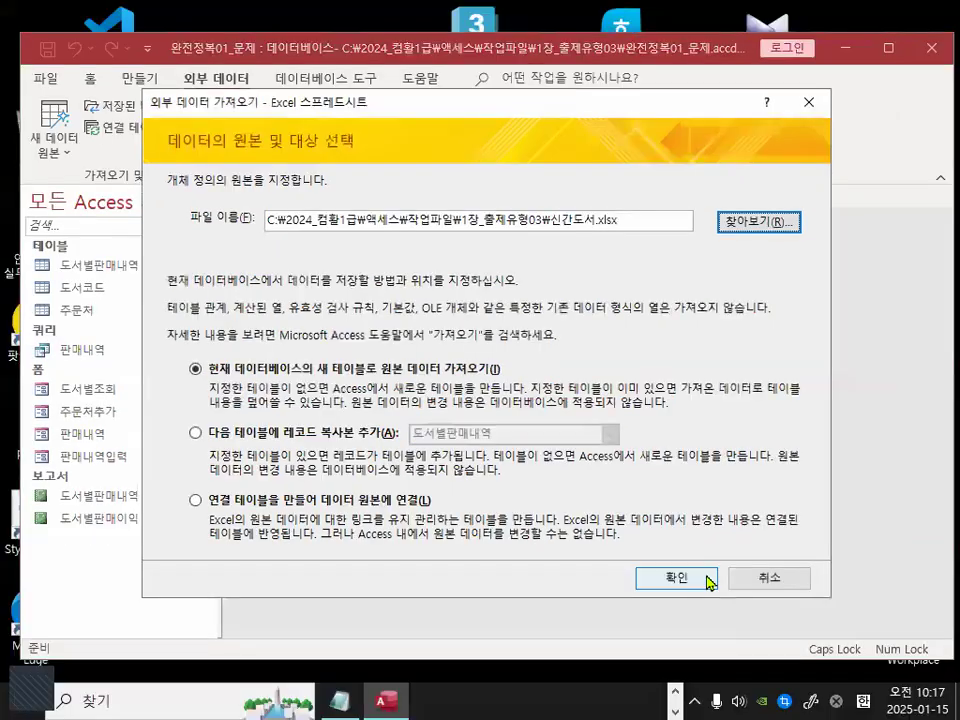
click(918, 715)
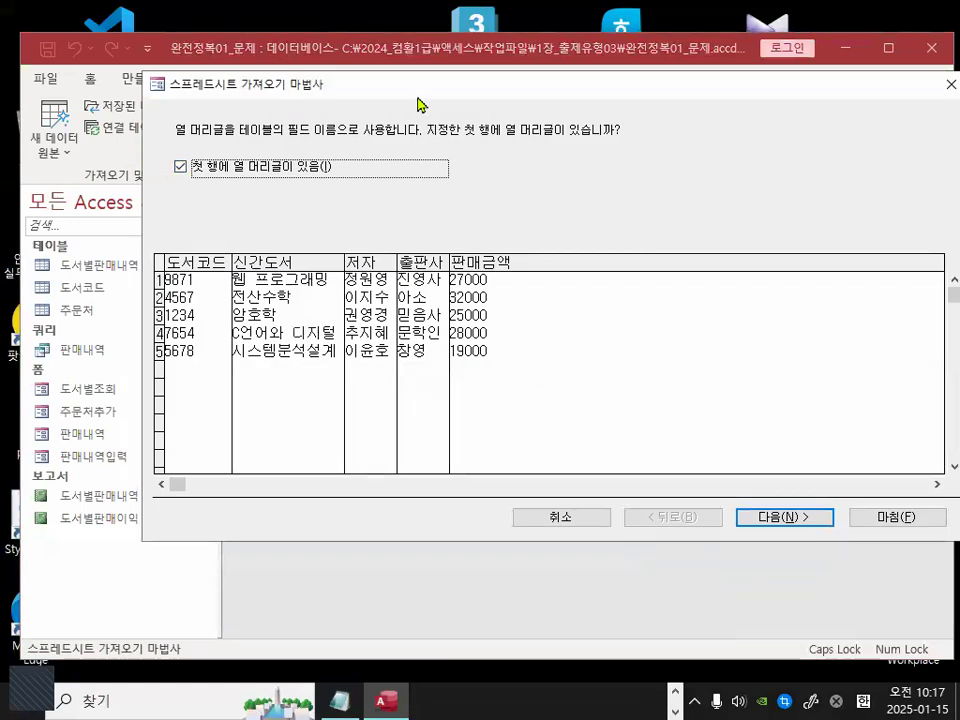
- Reposition the import wizard, mark the 도서코드 heading with the pen and accept the first row as column headings
drag(415, 125, 408, 226)
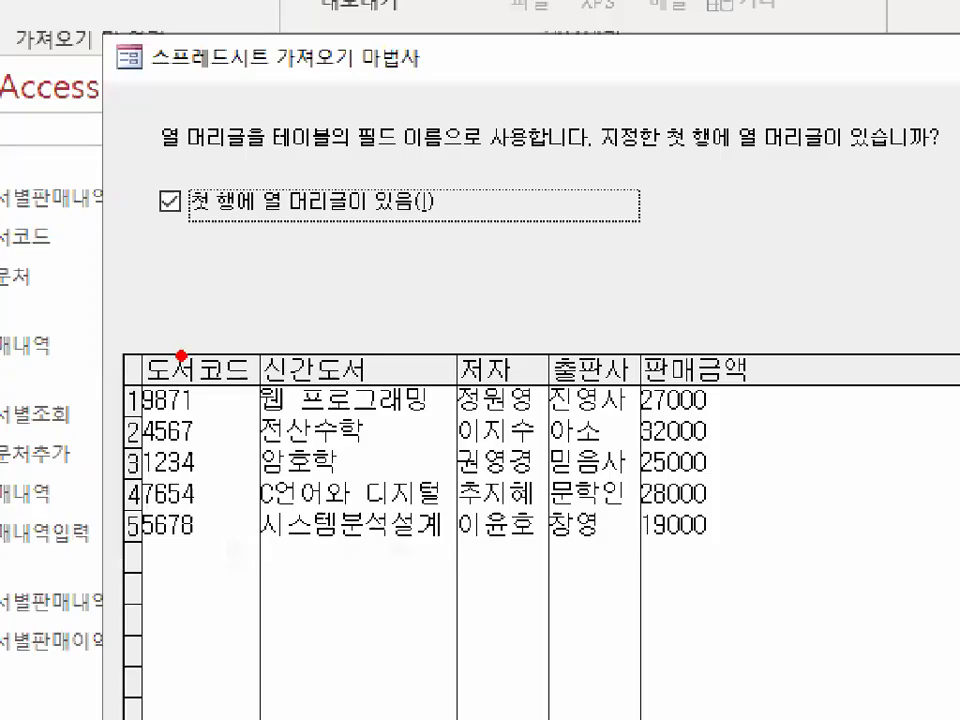
mouse_move(238, 378)
mouse_down()
mouse_move(214, 397)
mouse_move(161, 339)
mouse_move(244, 362)
mouse_up()
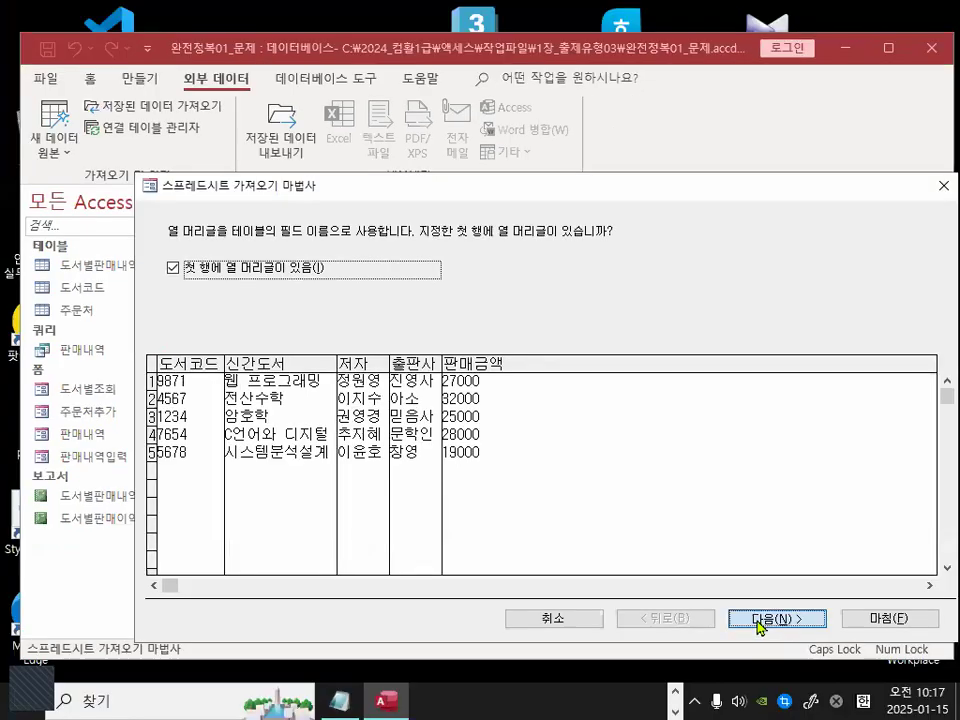
click(757, 620)
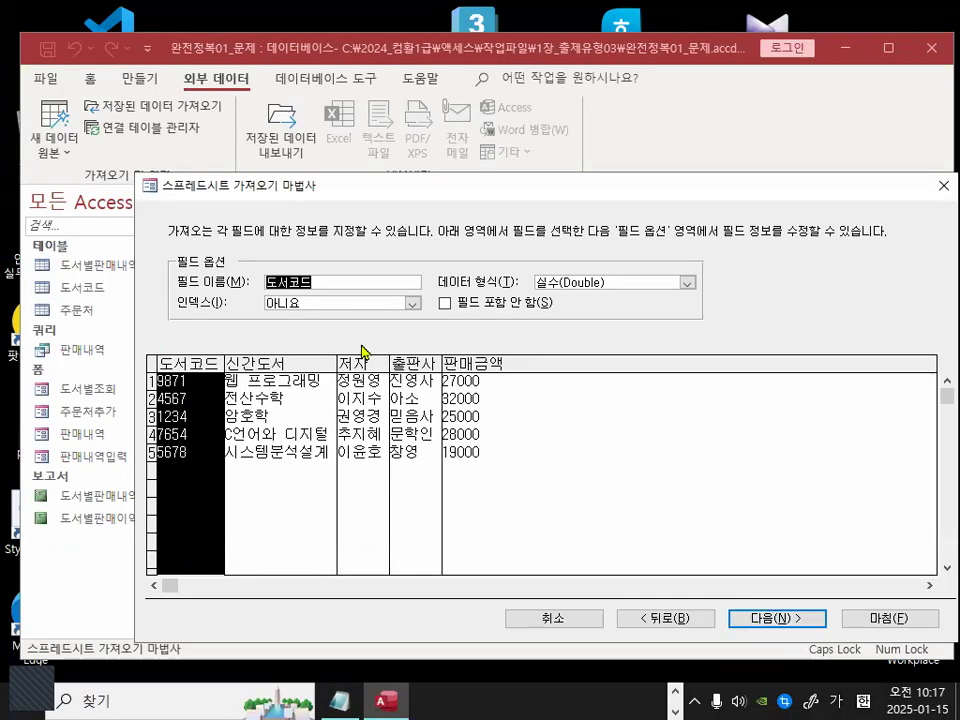
- Set the 도서코드 field's data type to 정수, marking the field and its data type with the pen
mouse_move(199, 378)
mouse_down()
mouse_move(221, 366)
mouse_move(133, 349)
mouse_move(135, 385)
mouse_move(214, 386)
mouse_move(238, 365)
mouse_up()
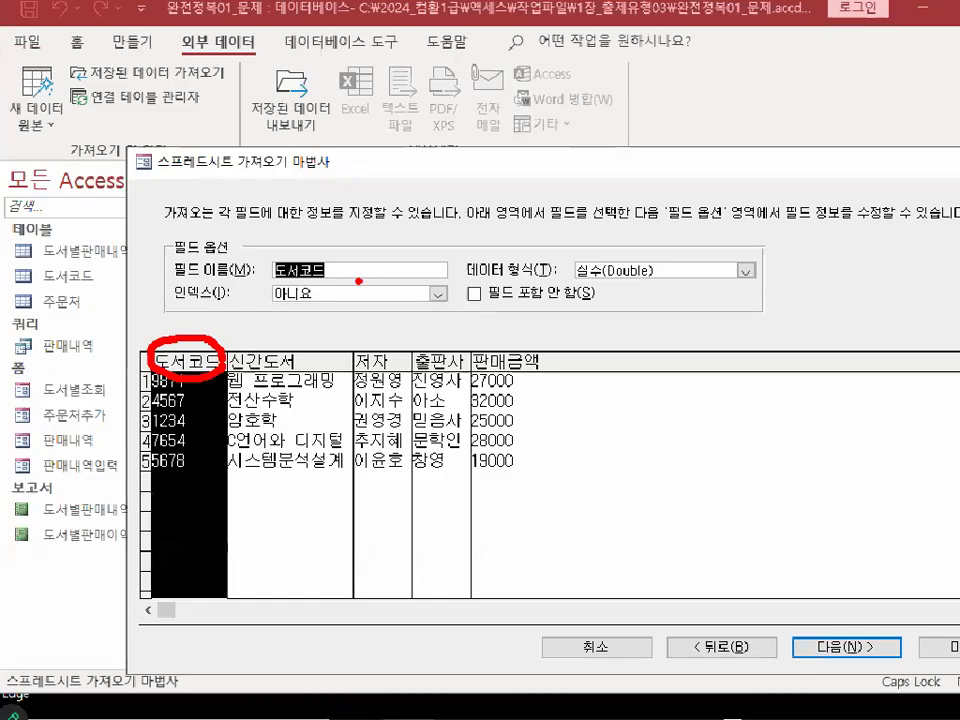
mouse_move(577, 286)
mouse_down()
mouse_move(623, 273)
mouse_move(588, 285)
mouse_up()
click(819, 283)
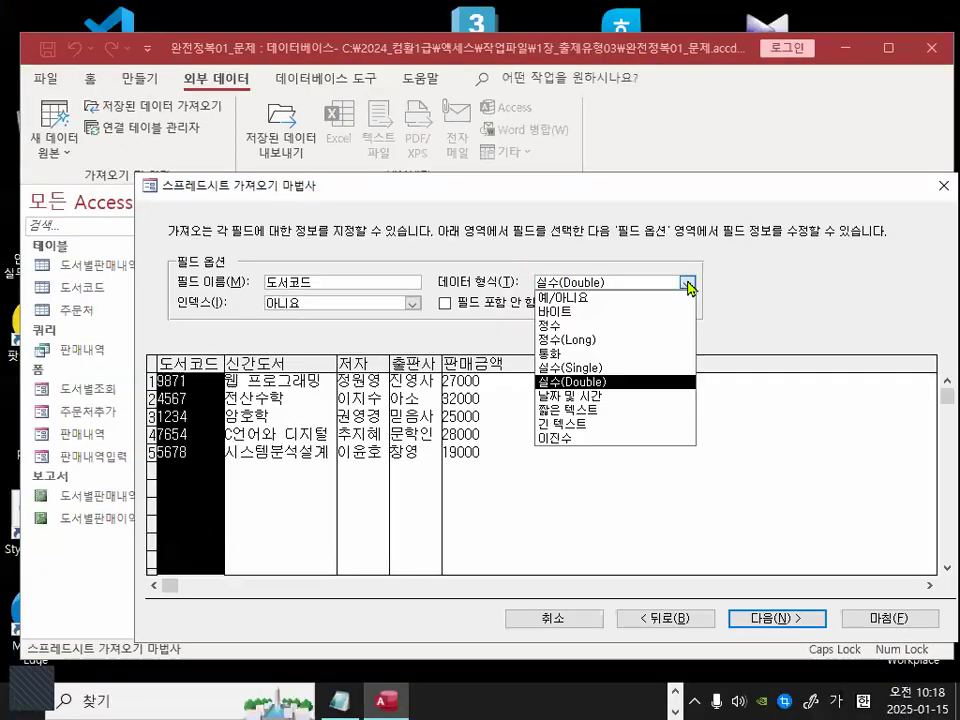
click(632, 327)
mouse_move(584, 282)
mouse_down()
mouse_move(537, 299)
mouse_move(557, 255)
mouse_move(566, 270)
mouse_up()
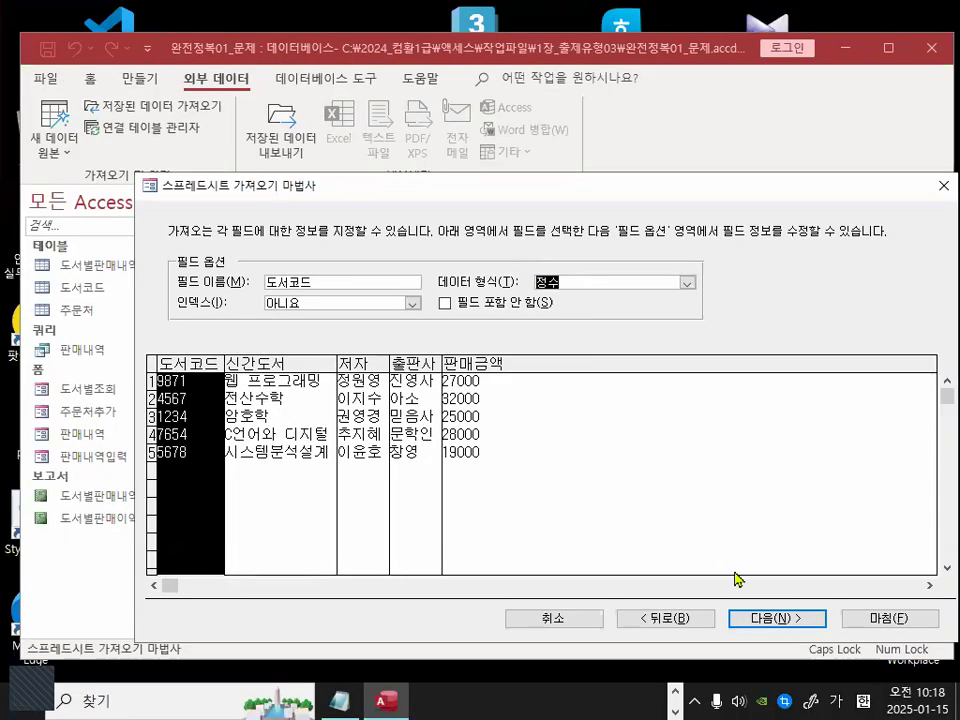
click(760, 621)
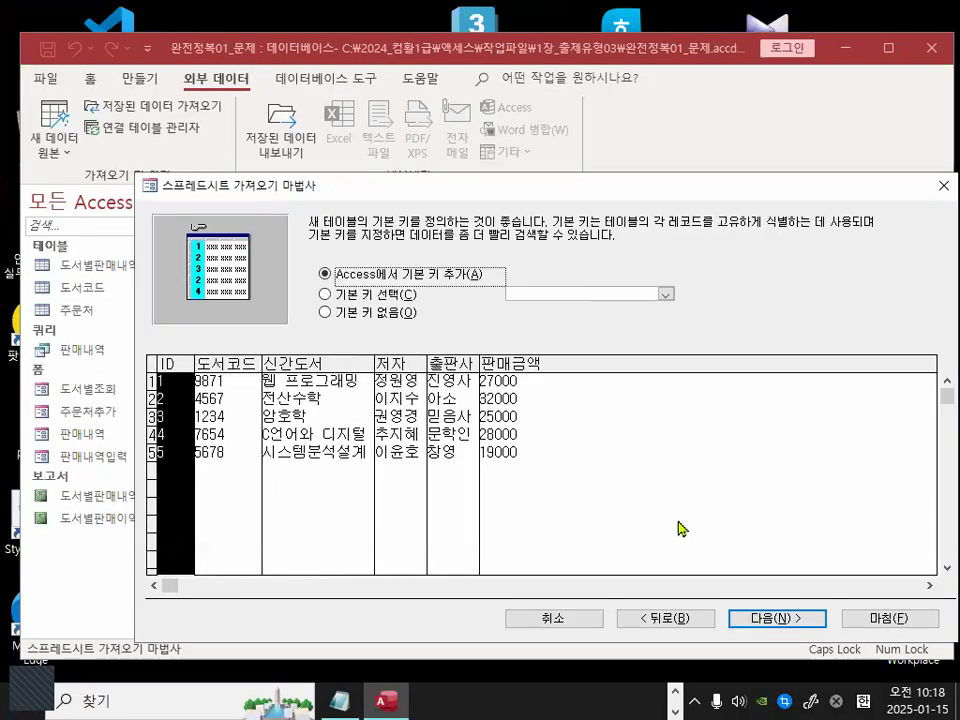
- Choose 도서코드 as the new table's primary key, circle the option and field, and review the available key fields
click(390, 302)
mouse_move(404, 296)
mouse_down()
mouse_move(314, 288)
mouse_move(410, 282)
mouse_up()
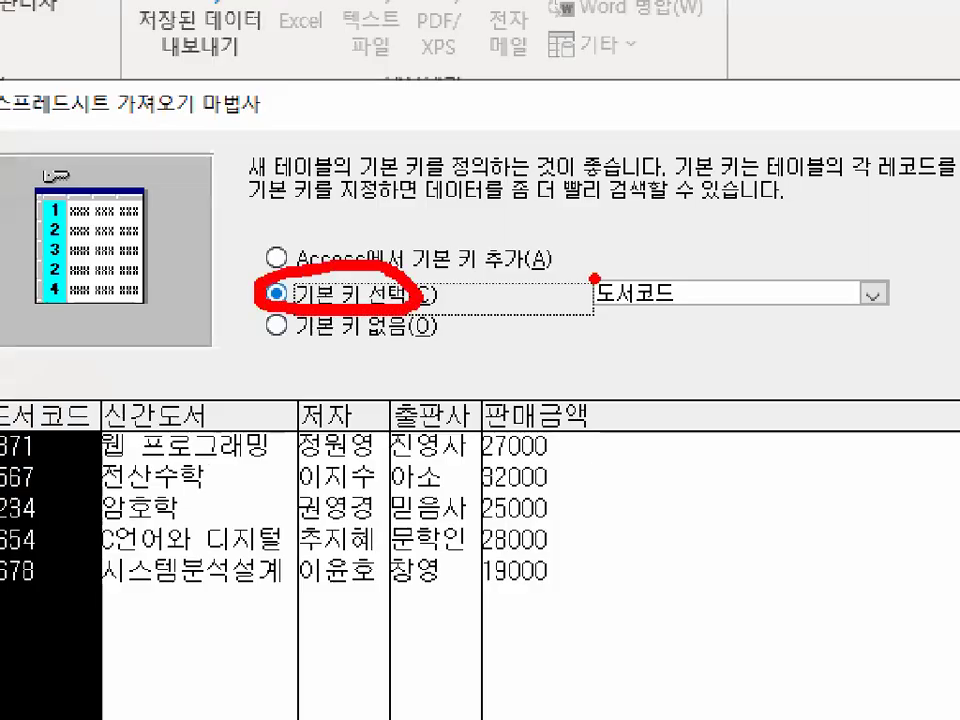
mouse_move(600, 275)
mouse_down()
mouse_move(695, 308)
mouse_move(650, 268)
mouse_up()
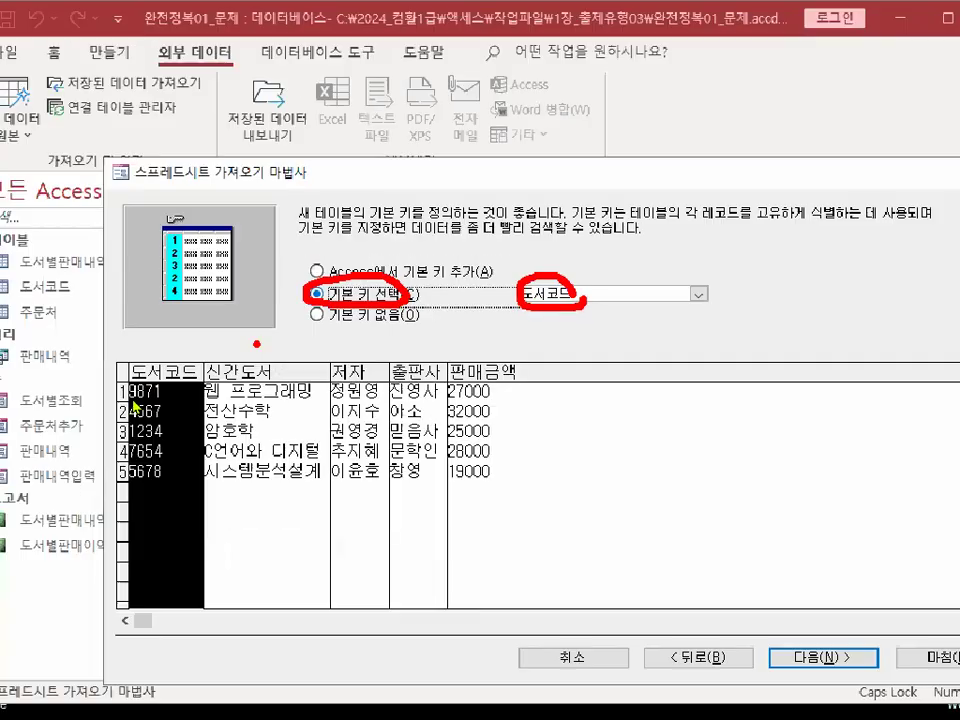
key(e)
drag(2, 391, 92, 355)
key(Escape)
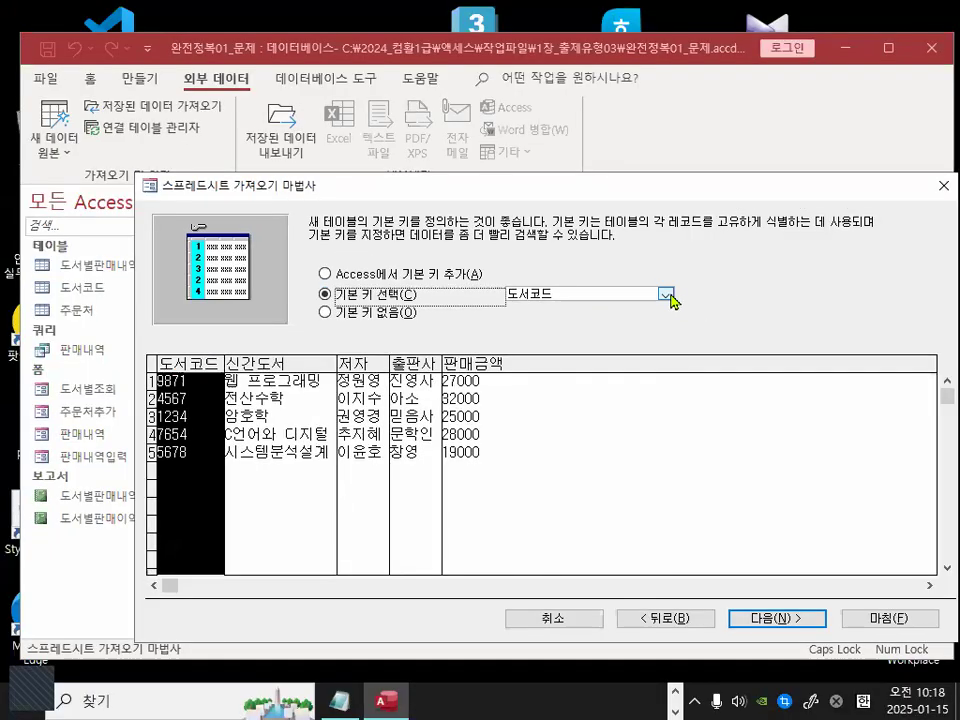
click(666, 295)
mouse_move(577, 351)
mouse_down()
mouse_move(479, 355)
mouse_move(561, 292)
mouse_move(593, 374)
mouse_up()
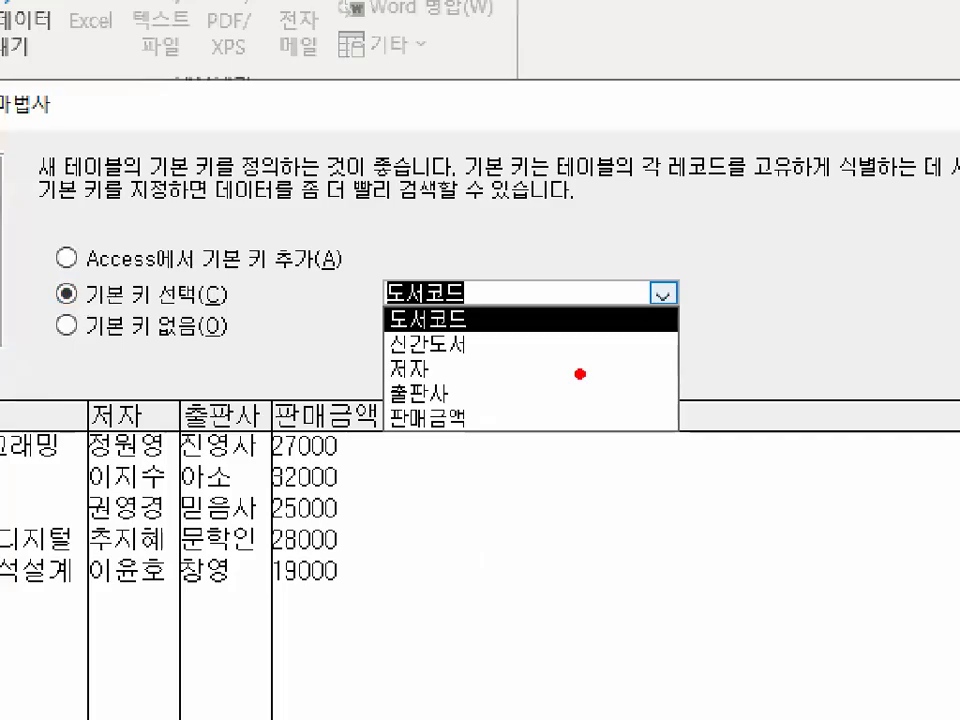
key(Escape)
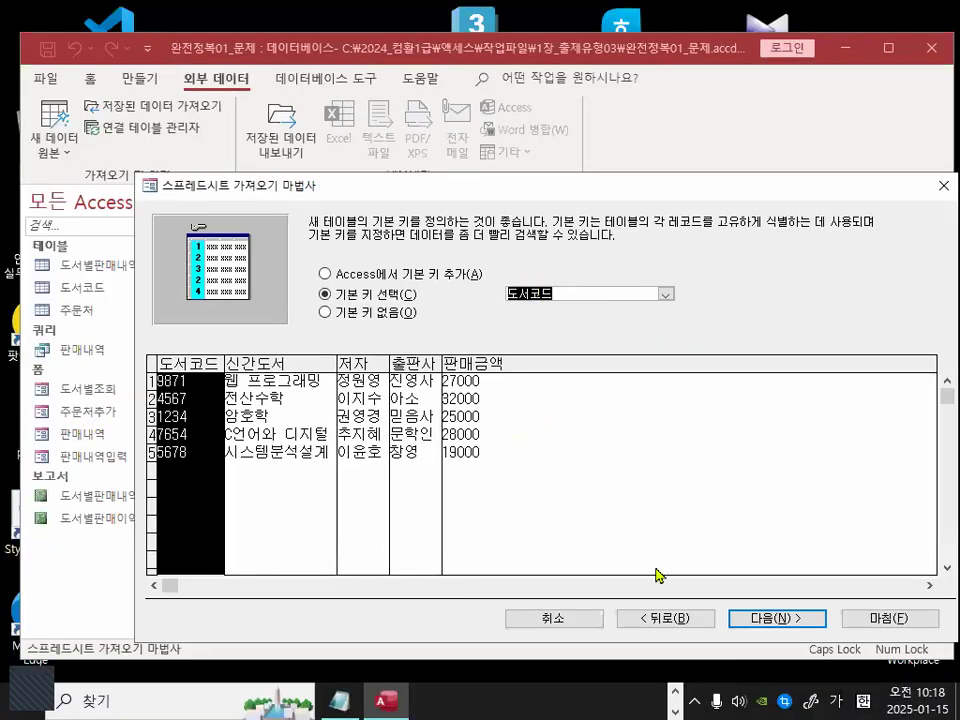
click(775, 617)
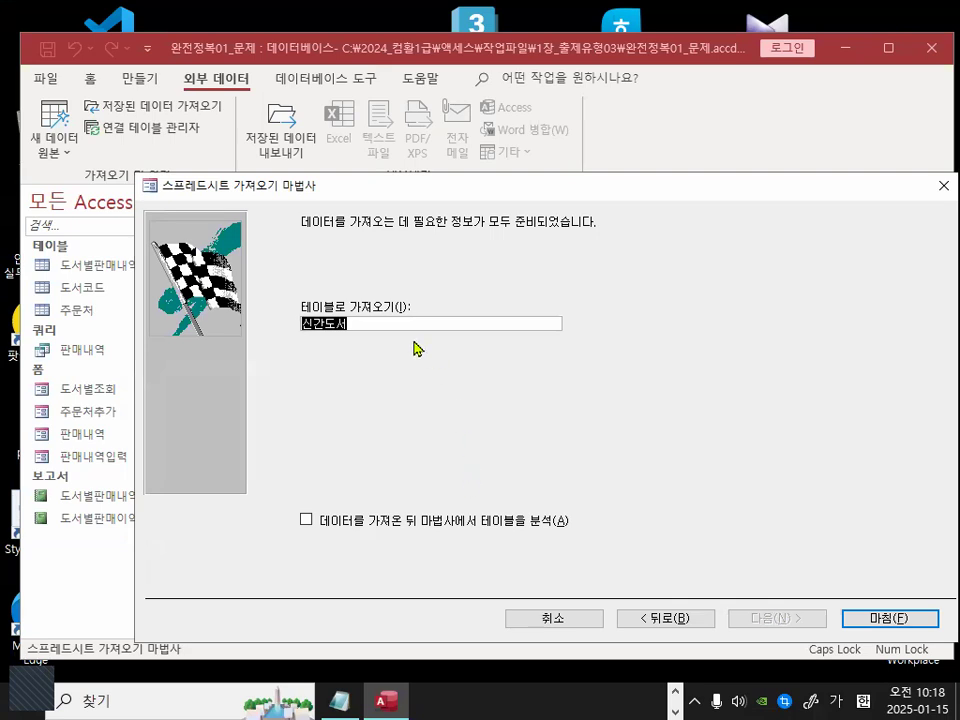
- Place the cursor at the end of the destination table name 신간도서
click(378, 324)
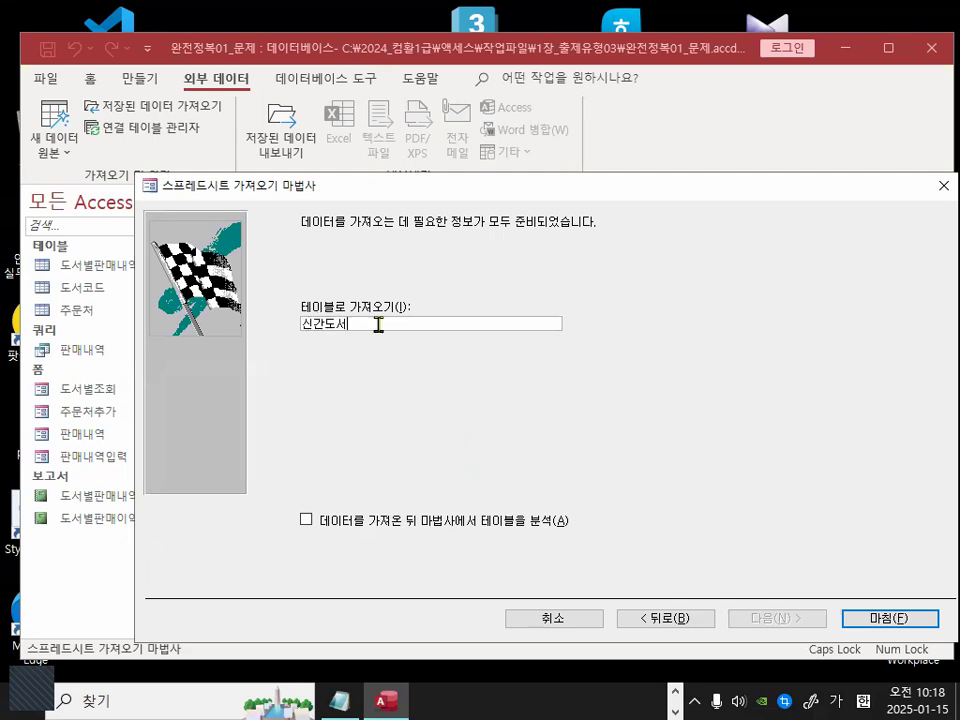
- Finish importing the spreadsheet as the 신간도서 table without saving the import steps, and open the imported table to check its records
click(924, 616)
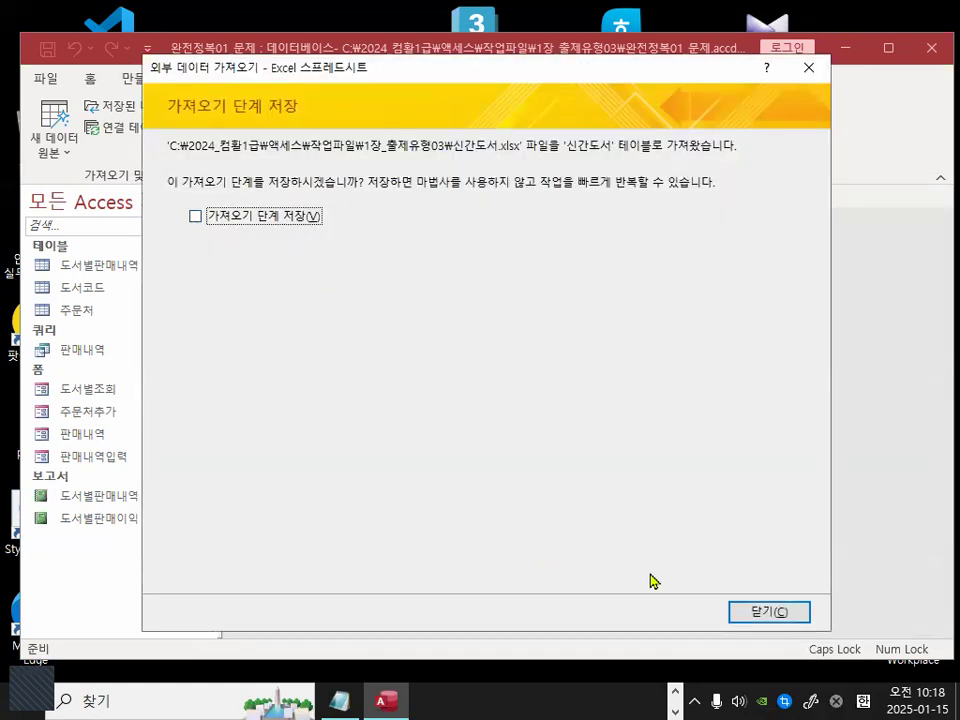
click(754, 615)
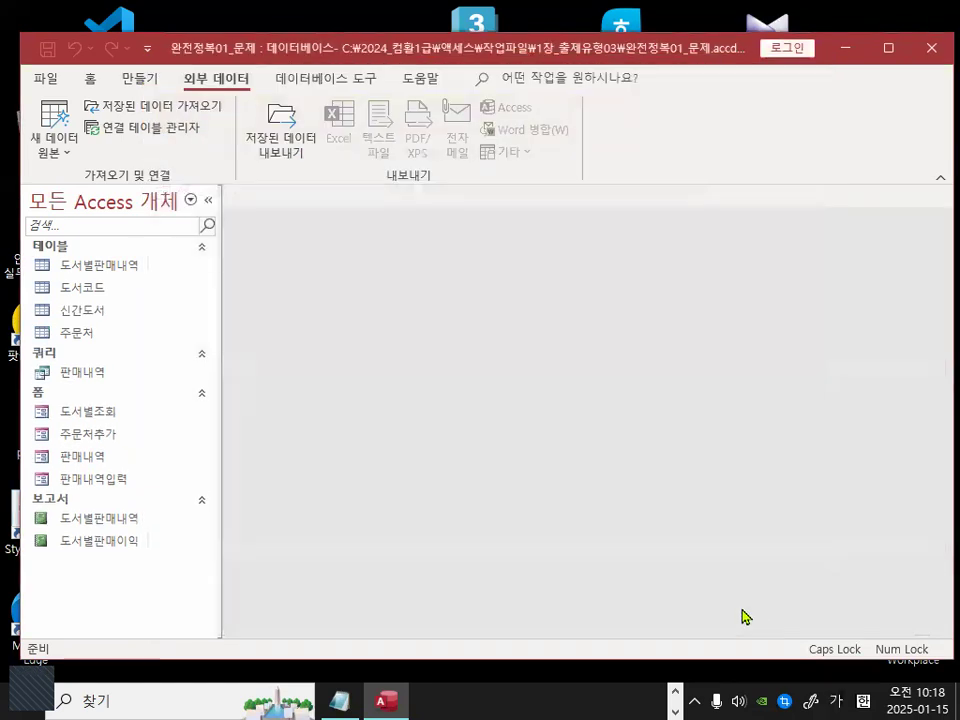
click(85, 322)
drag(152, 321, 115, 302)
double_click(97, 322)
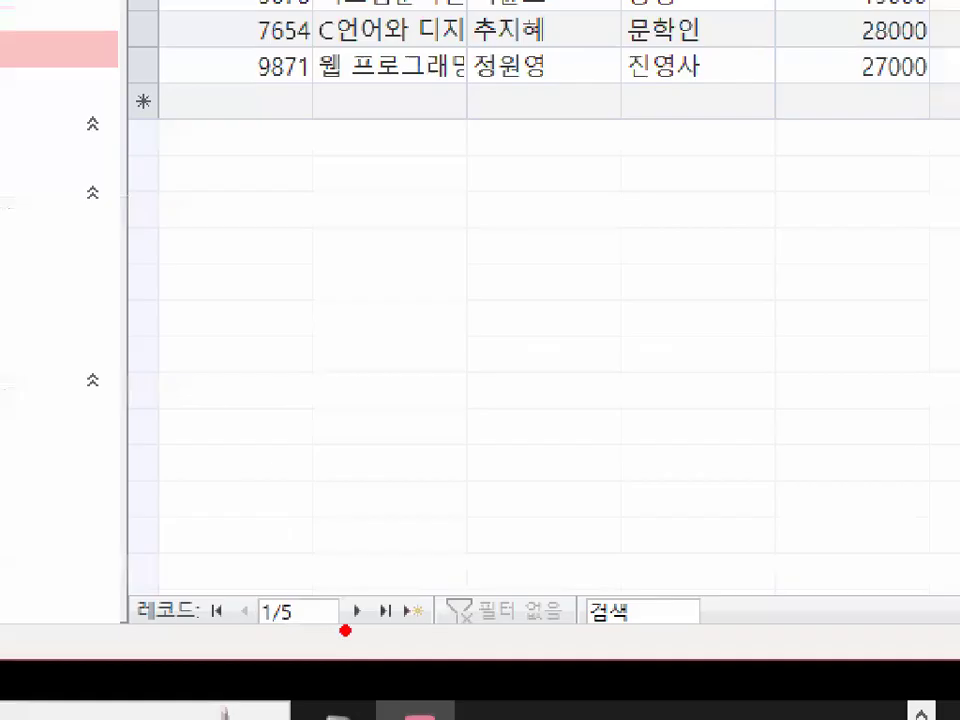
mouse_move(345, 630)
mouse_down()
mouse_move(300, 556)
mouse_move(385, 612)
mouse_up()
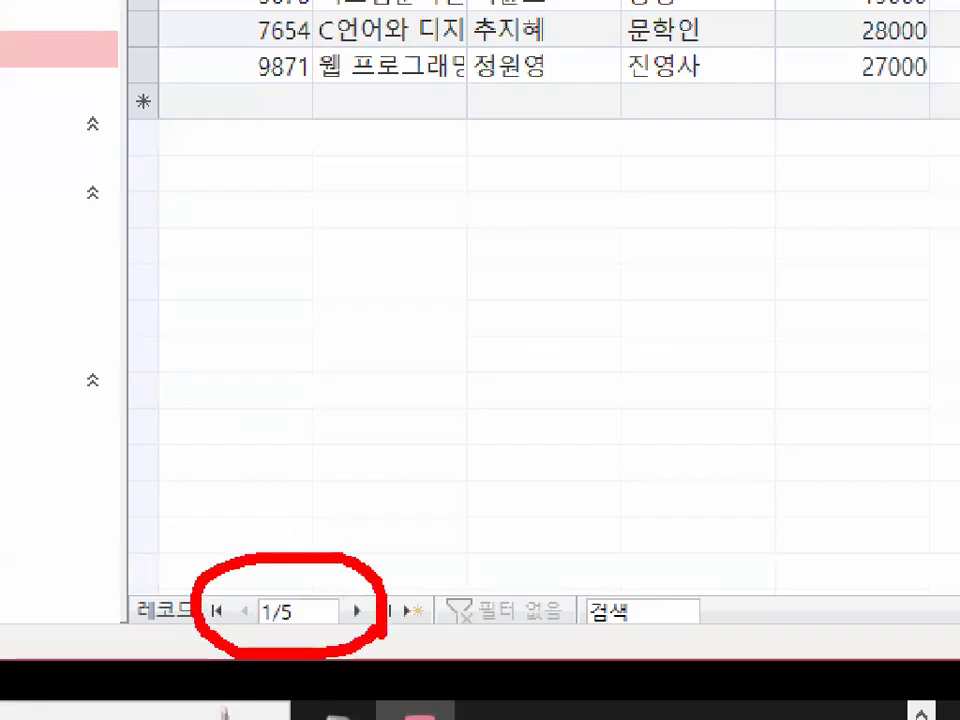
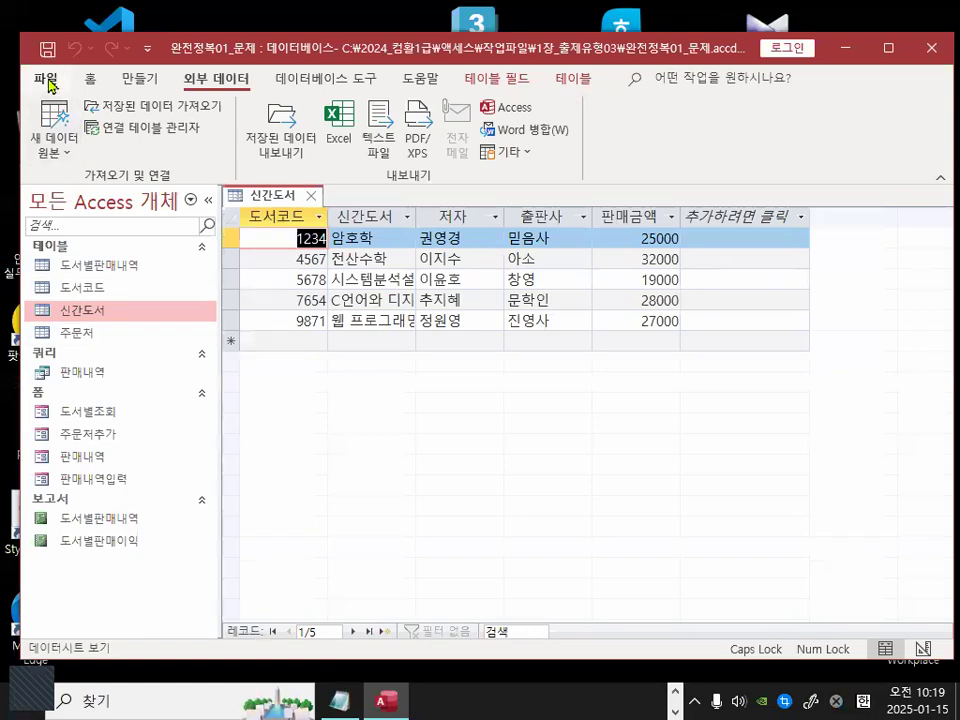
- Close the current database and open 기출유형1.accdb from the 액세스교재기출보충자료_실습파일 folder on drive C
click(12, 2)
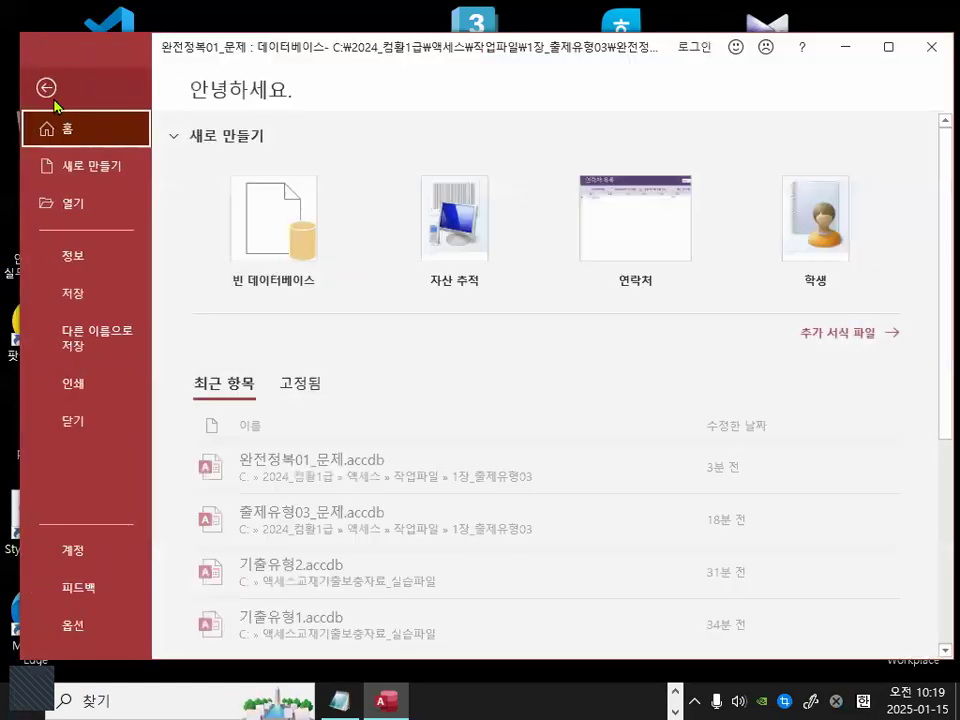
click(70, 424)
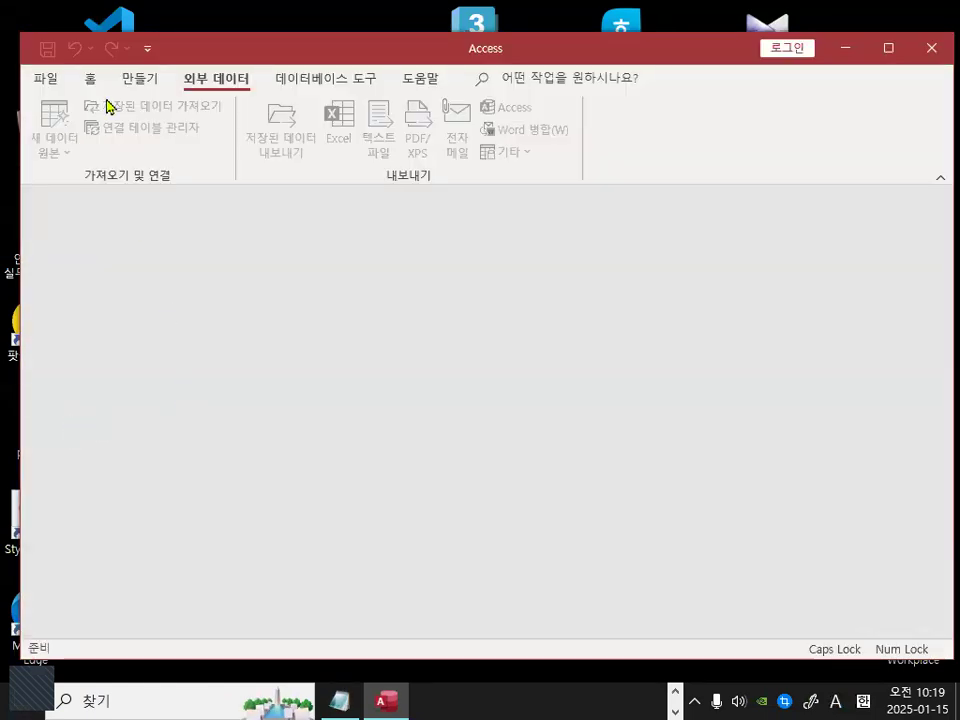
click(50, 80)
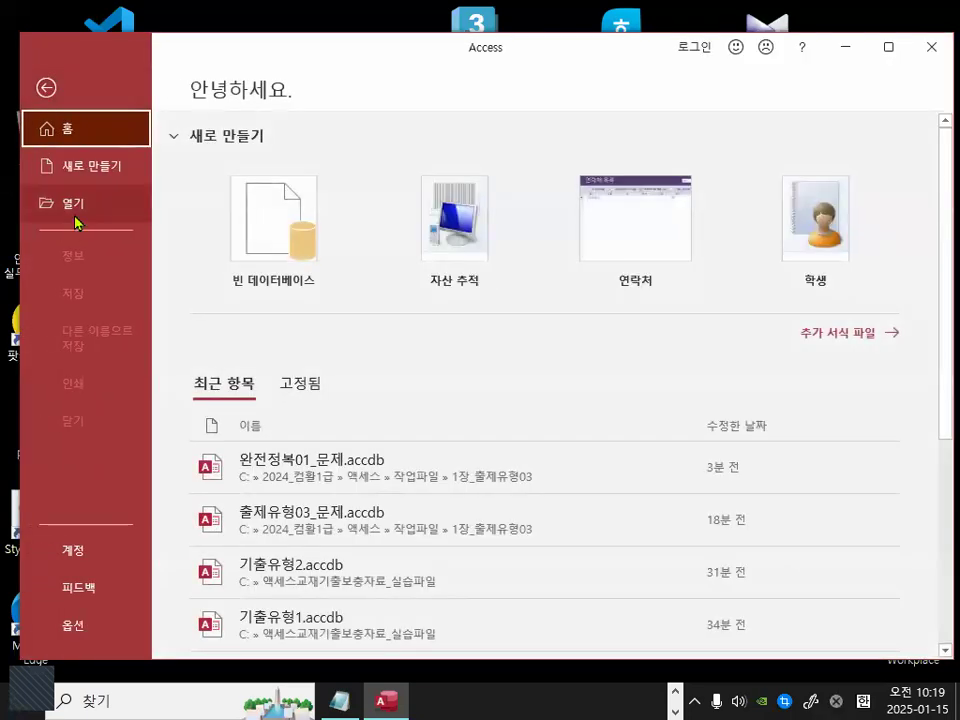
click(75, 221)
click(274, 362)
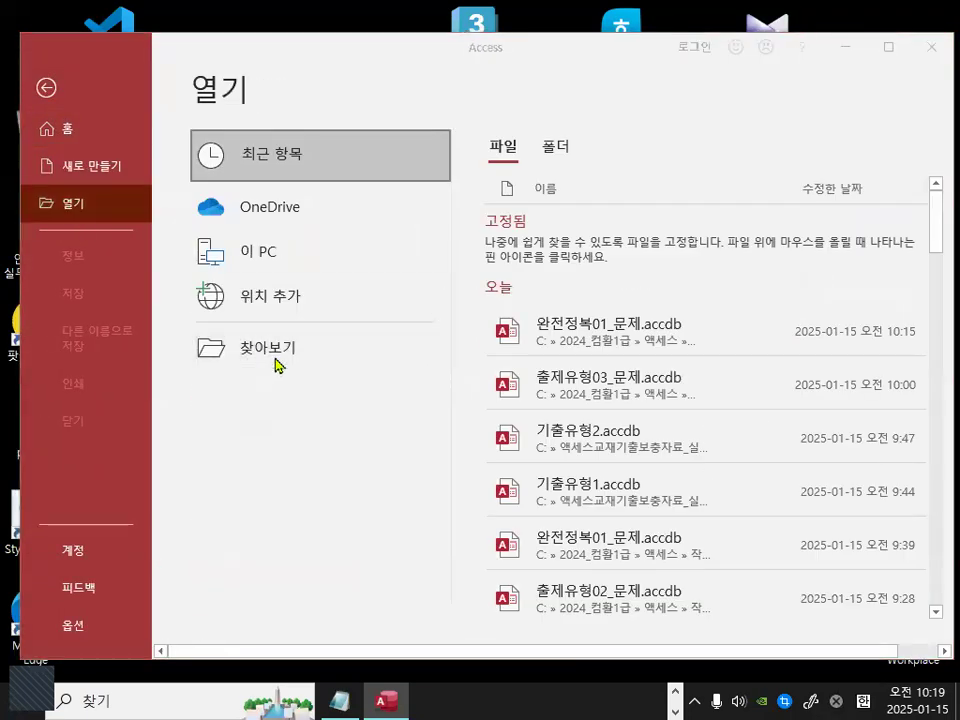
click(178, 392)
scroll(360, 415, down, 1)
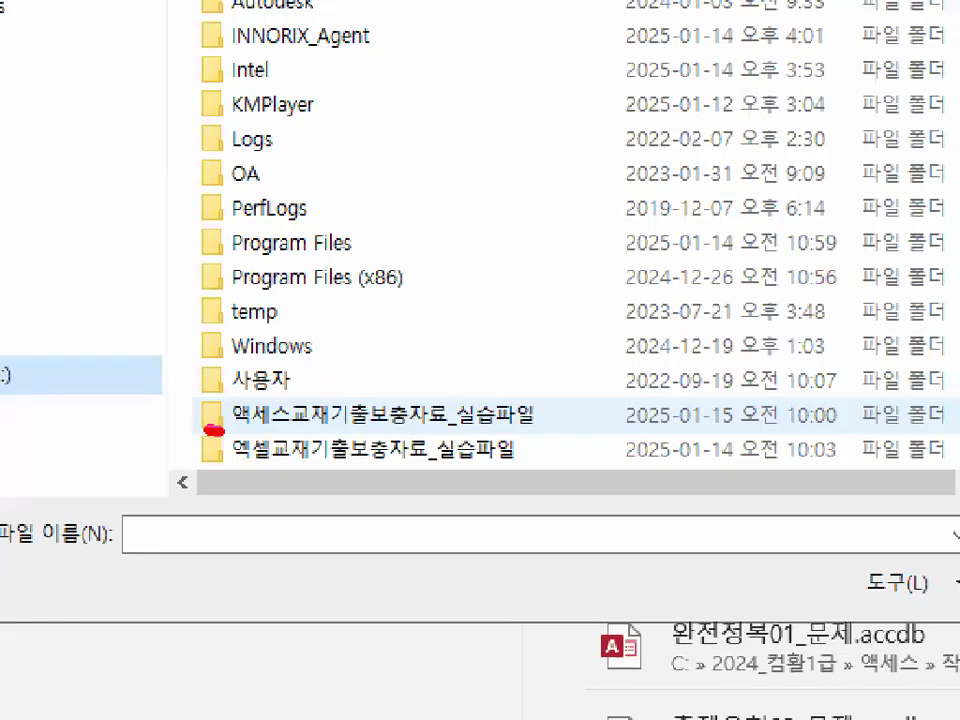
drag(213, 429, 460, 428)
click(356, 414)
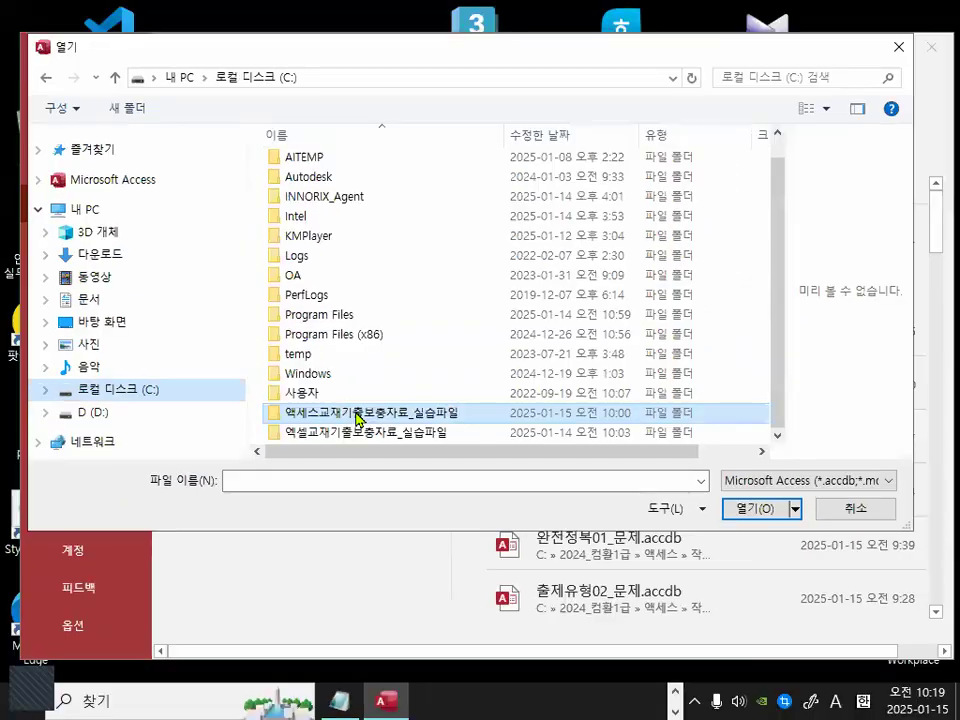
double_click(356, 414)
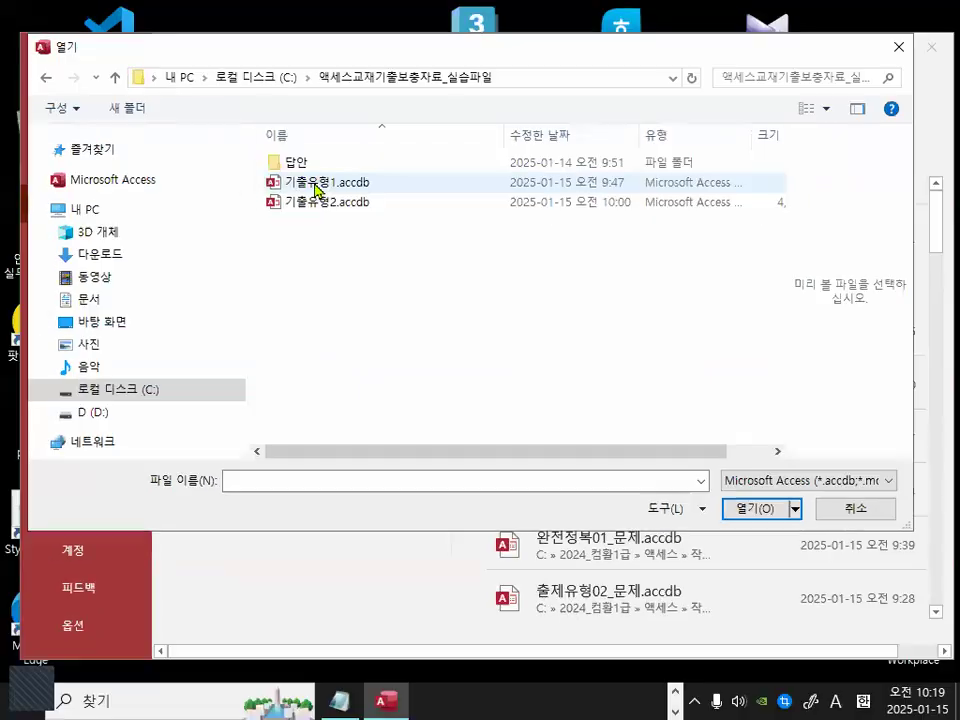
double_click(322, 181)
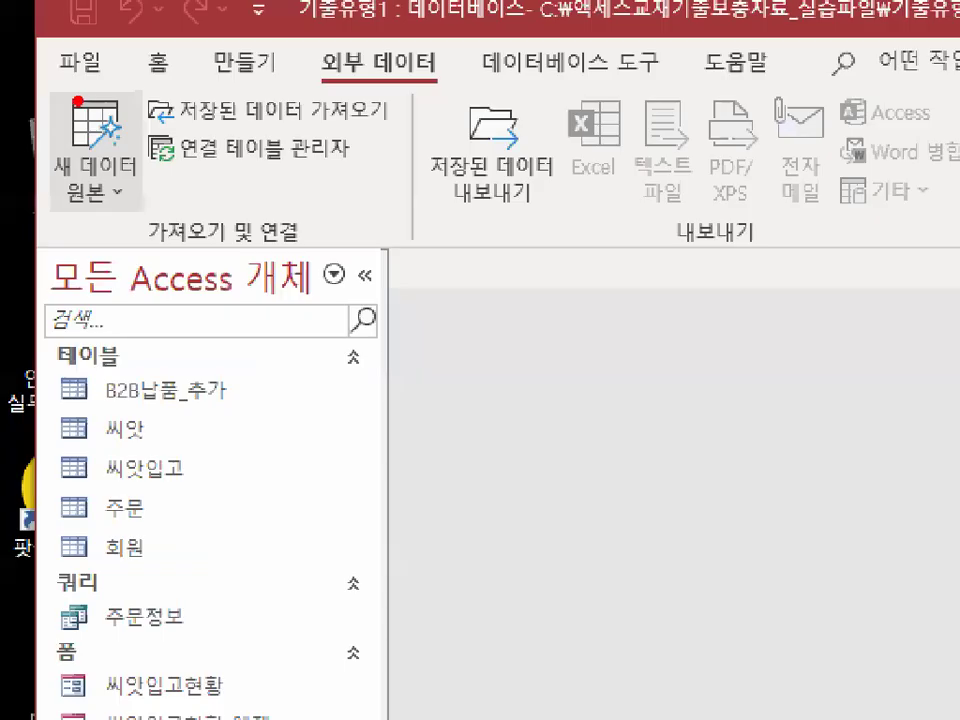
- Start an Excel import and choose B2B납품.xlsx from the 액세스교재기출보충자료_실습파일 folder on drive C as the source file
drag(74, 152, 38, 127)
drag(130, 205, 112, 133)
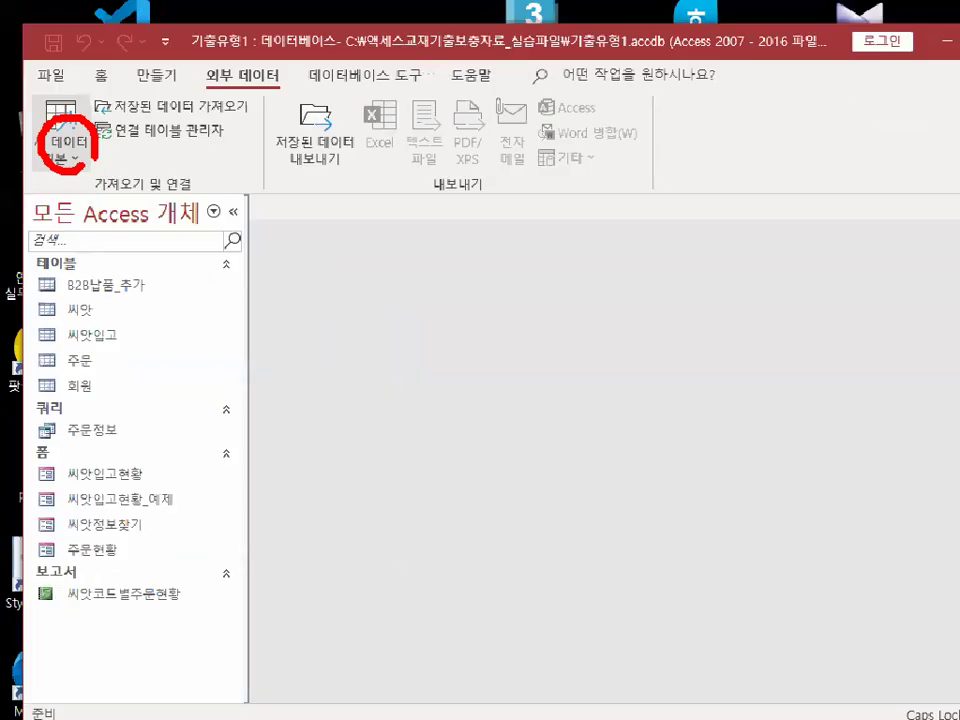
click(72, 155)
mouse_move(113, 208)
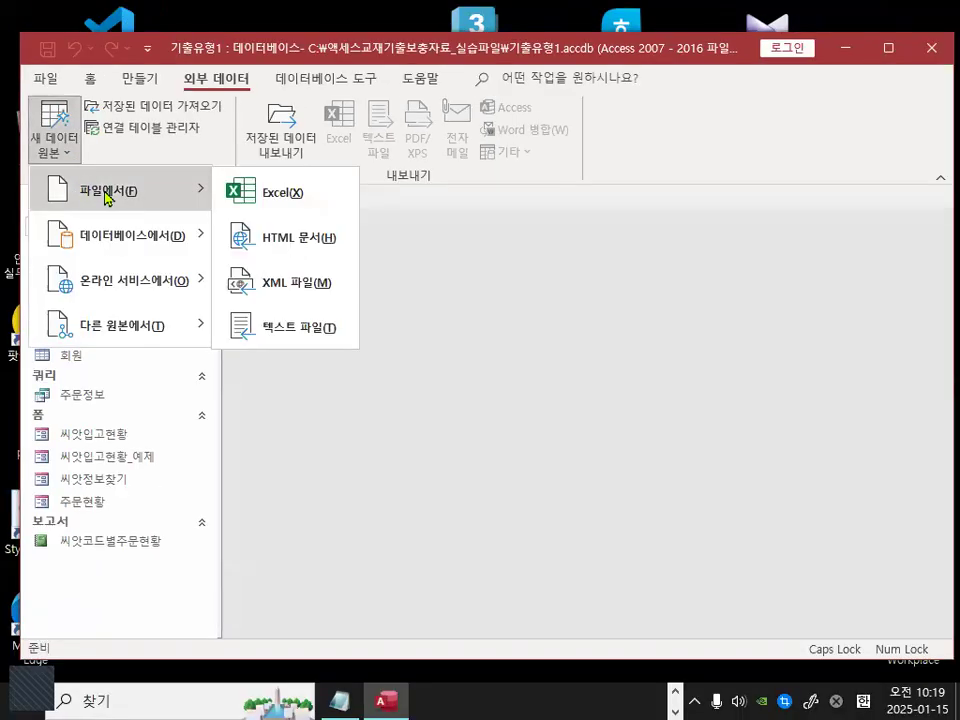
click(286, 208)
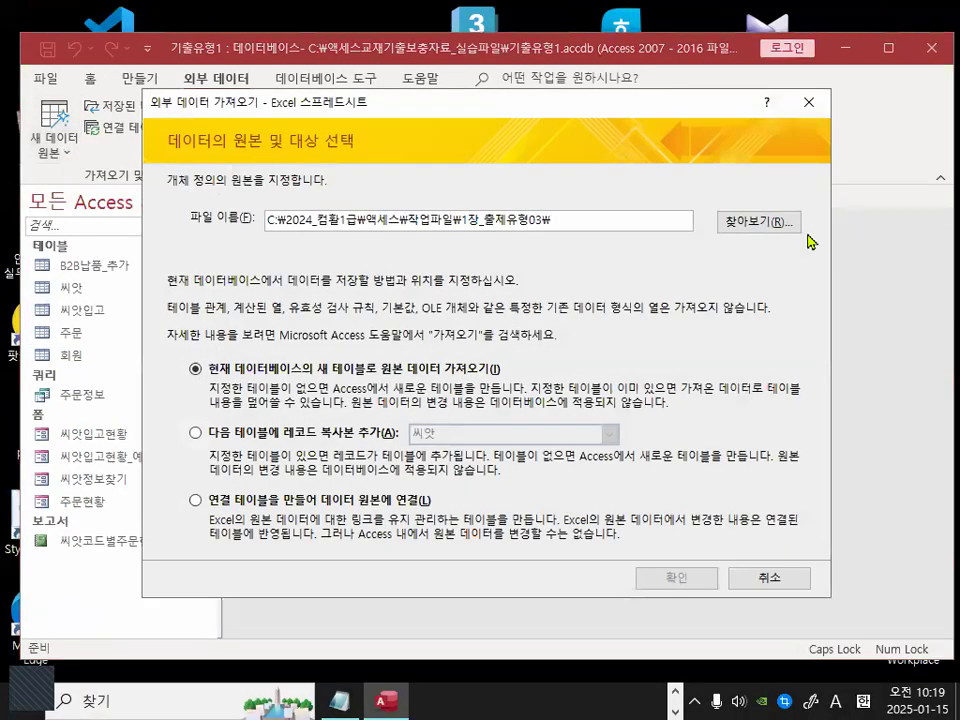
click(758, 221)
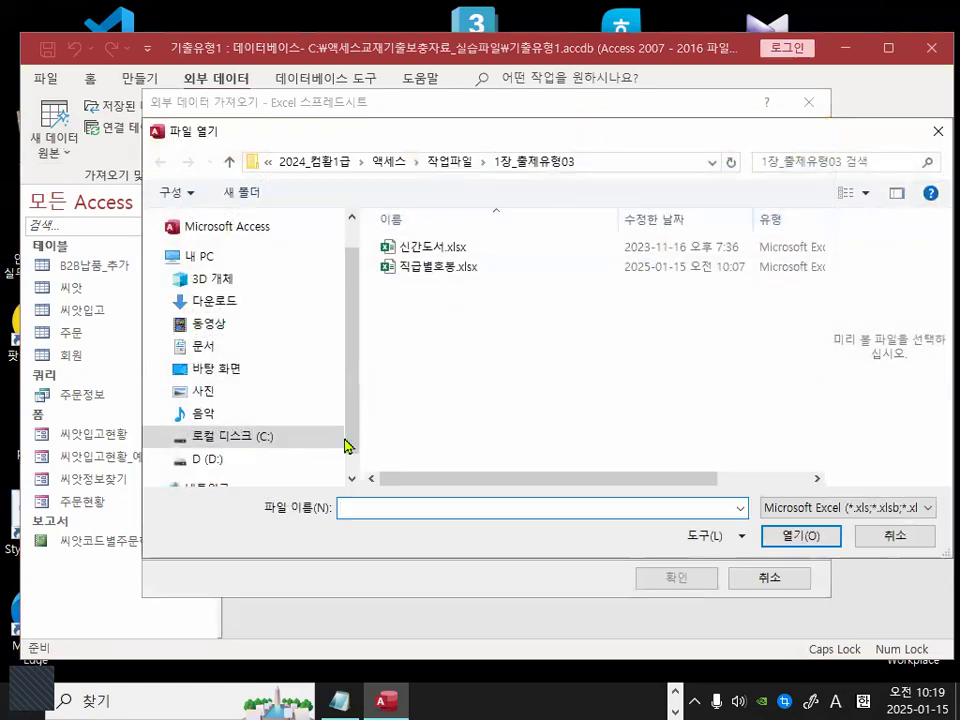
click(268, 440)
scroll(814, 349, down, 2)
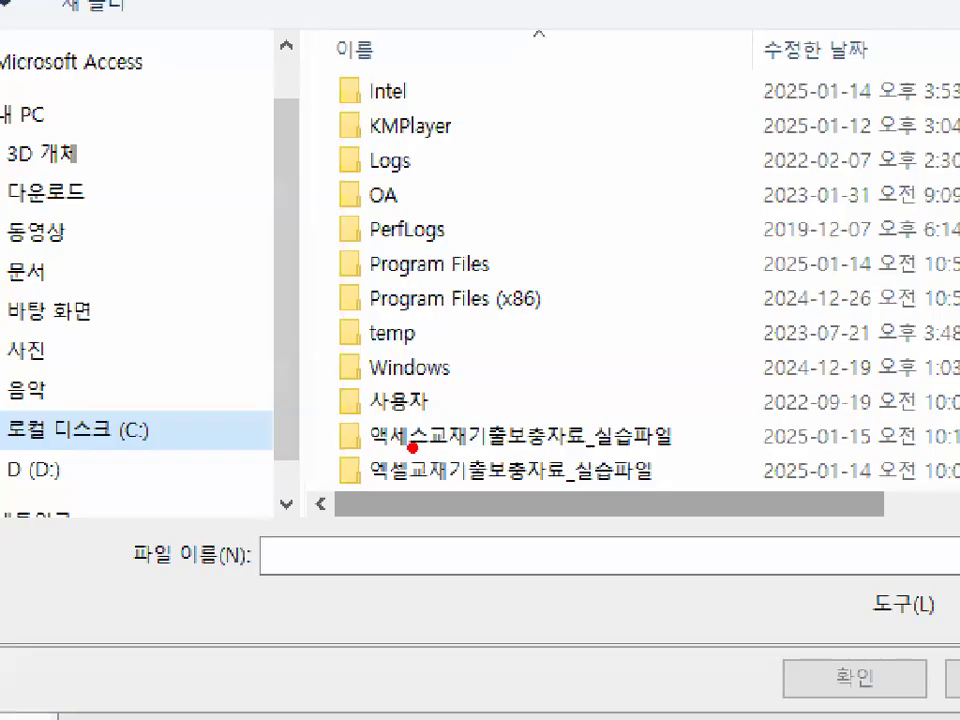
mouse_move(400, 447)
mouse_down()
mouse_move(487, 446)
mouse_move(533, 395)
mouse_up()
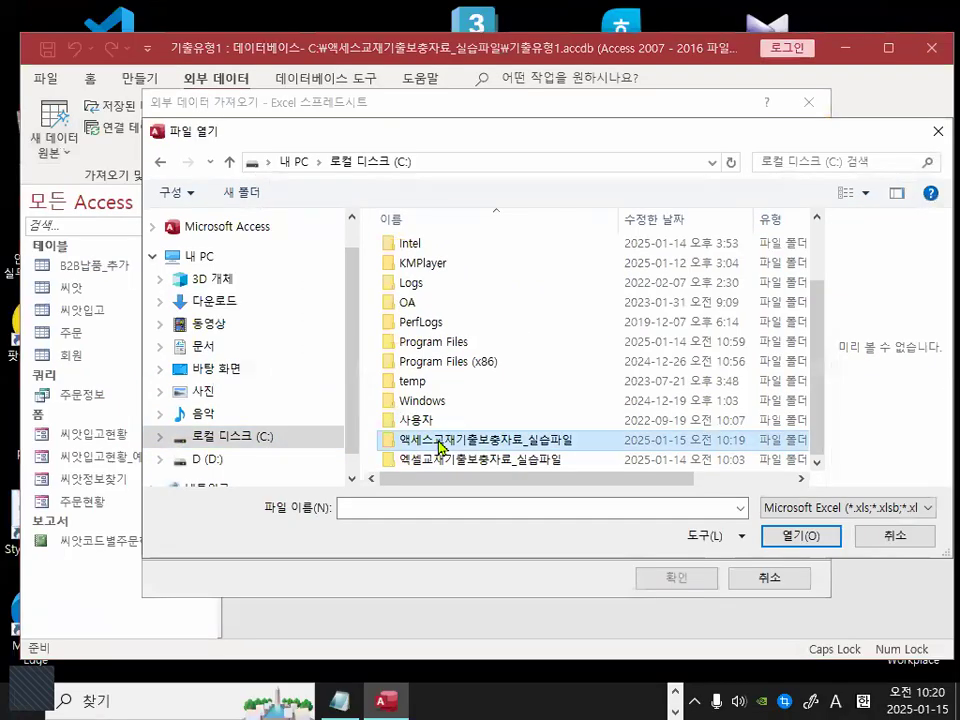
double_click(445, 430)
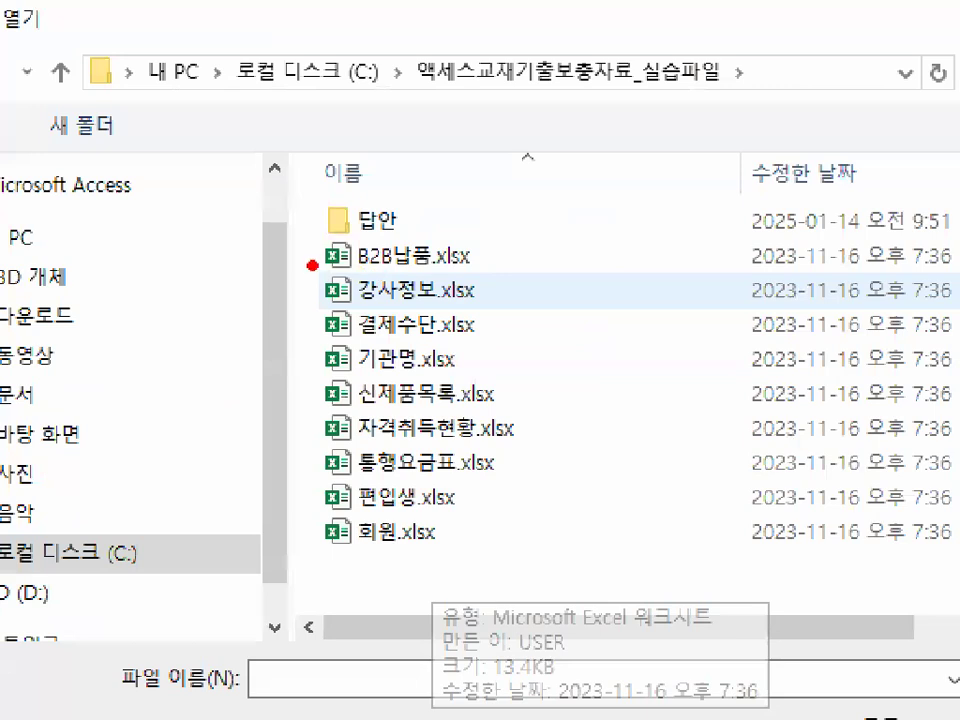
drag(307, 268, 461, 268)
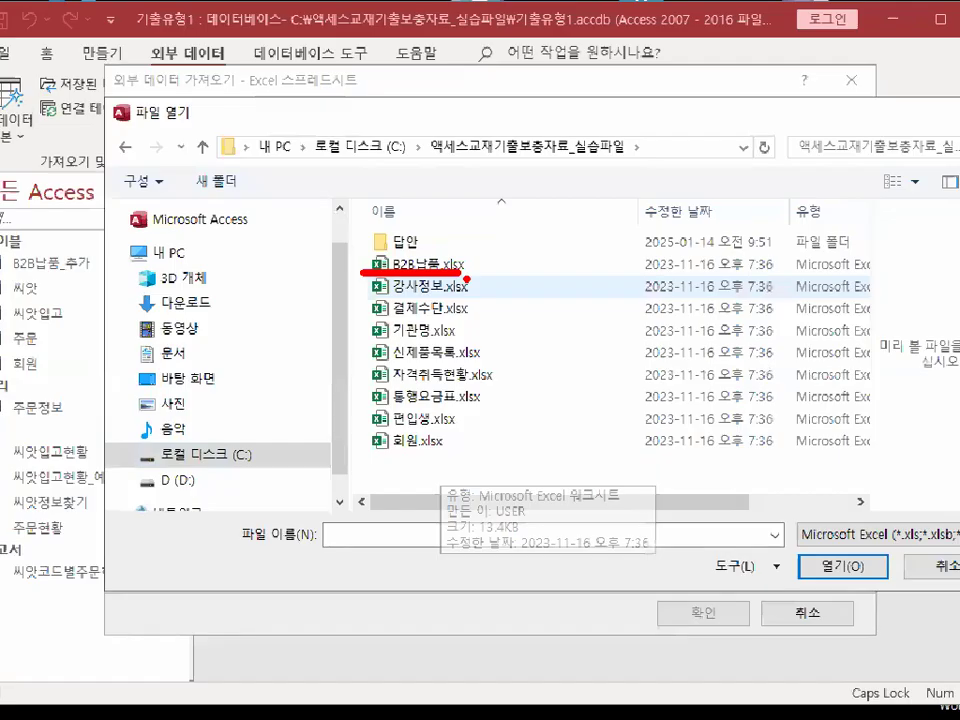
click(410, 256)
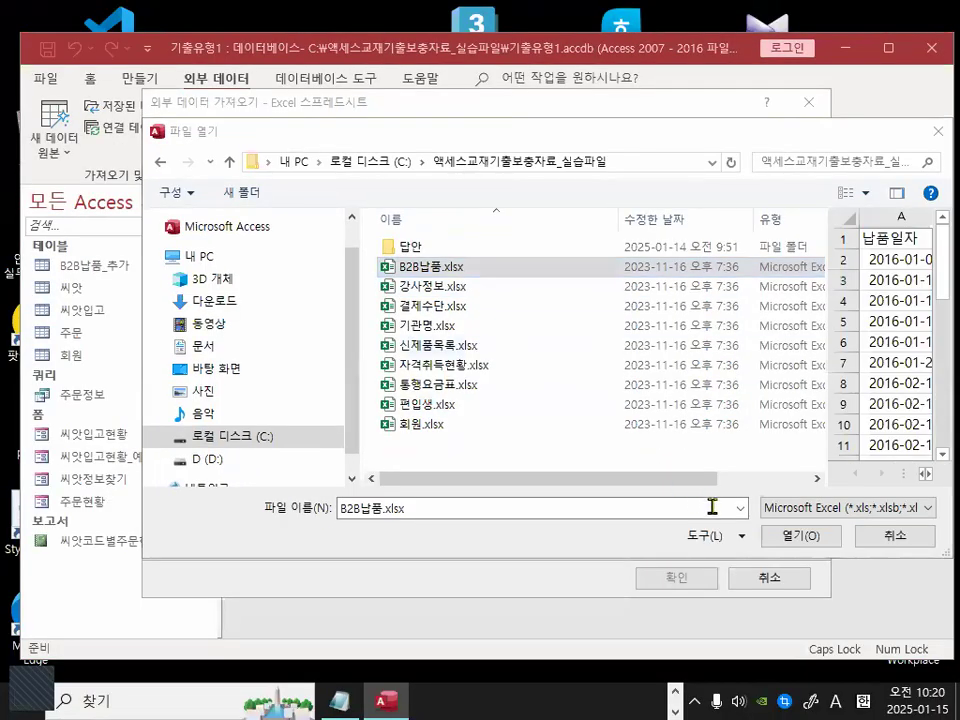
click(800, 539)
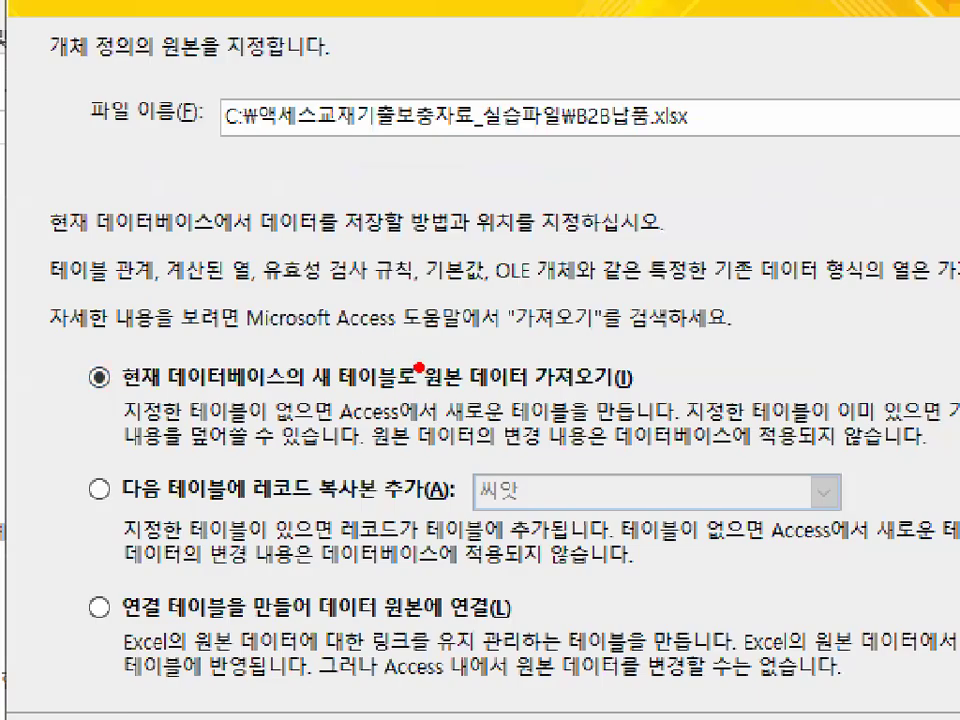
- Import the source data into a new table, keeping the first row as column headings and the default field options
mouse_move(388, 366)
mouse_down()
mouse_move(295, 370)
mouse_move(335, 358)
mouse_move(428, 372)
mouse_up()
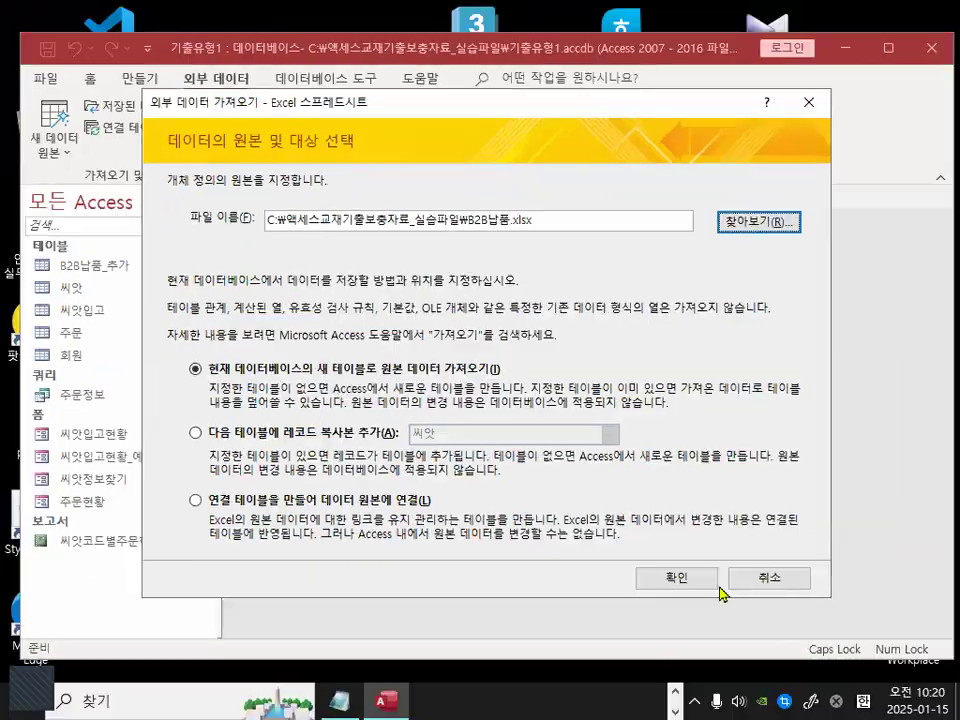
click(682, 580)
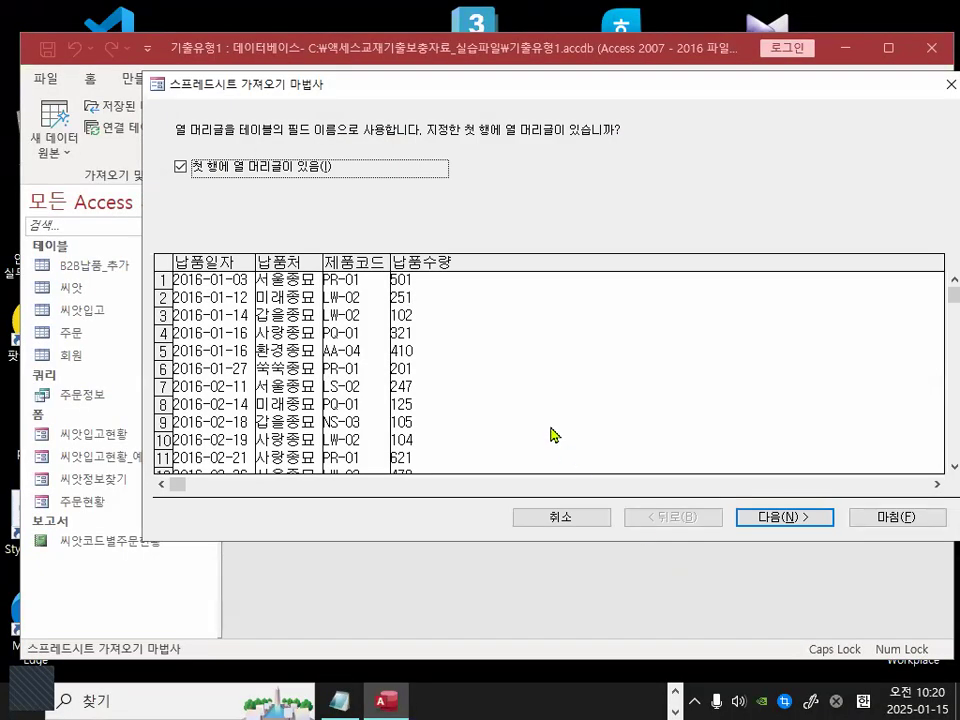
key(ctrl+1)
click(214, 188)
mouse_move(357, 157)
mouse_down()
mouse_move(285, 178)
mouse_move(120, 112)
mouse_move(398, 152)
mouse_up()
mouse_move(270, 315)
mouse_down()
mouse_move(229, 308)
mouse_move(232, 322)
mouse_up()
mouse_move(230, 168)
mouse_down()
mouse_move(207, 102)
mouse_move(225, 170)
mouse_up()
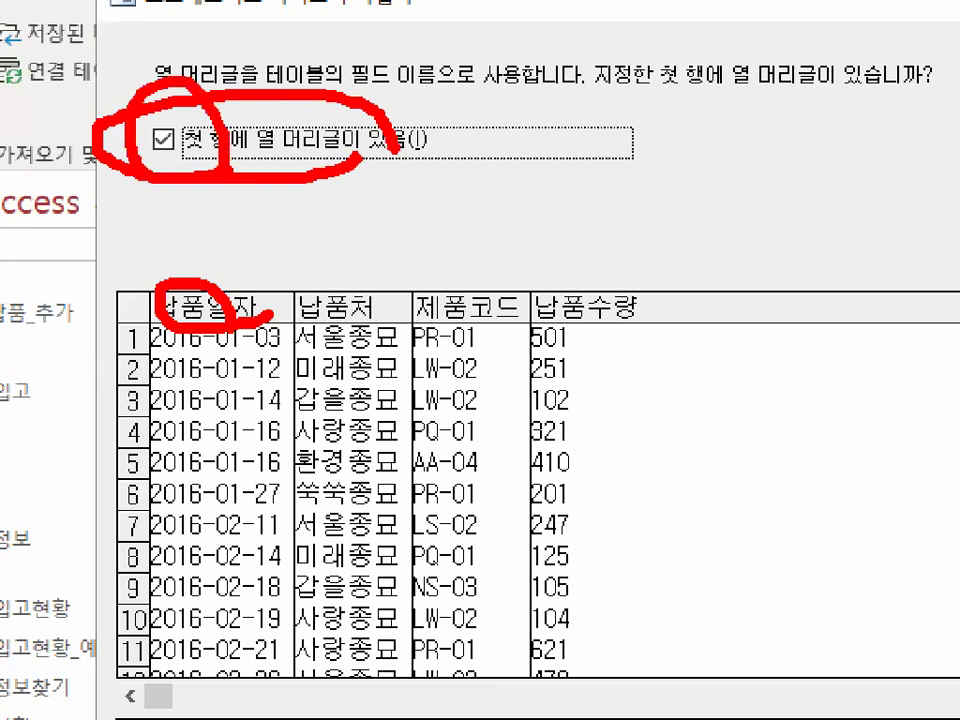
key(Escape)
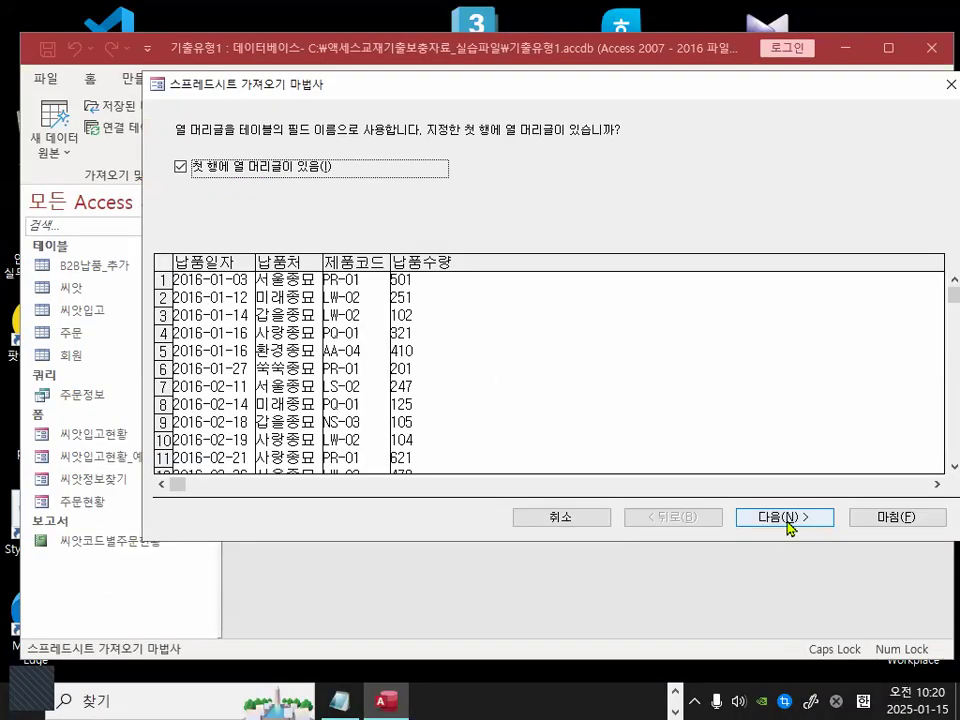
click(786, 518)
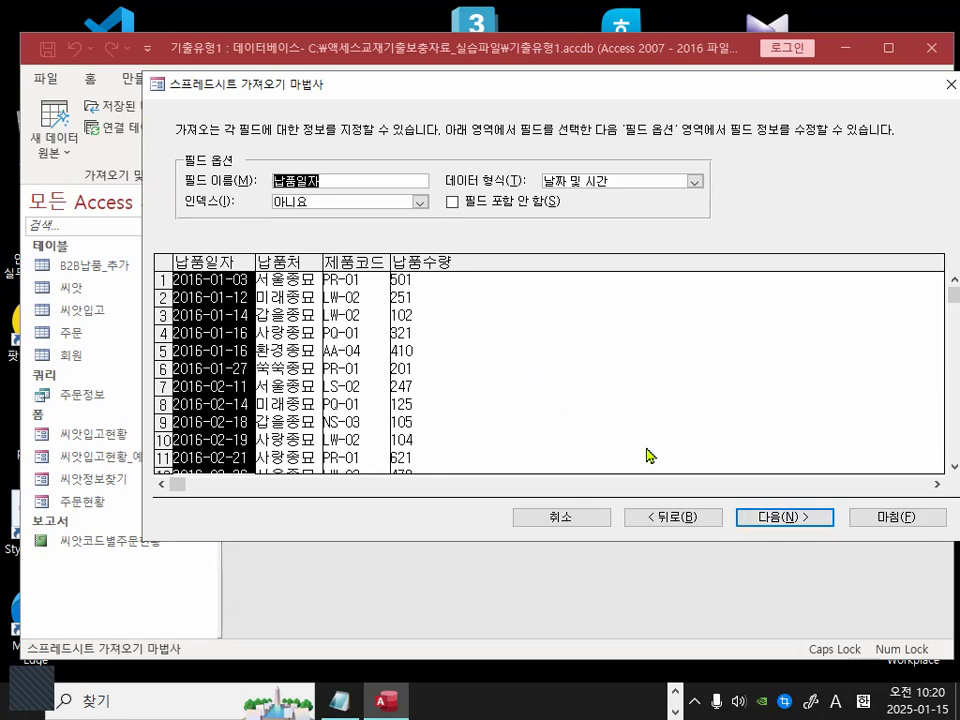
click(803, 518)
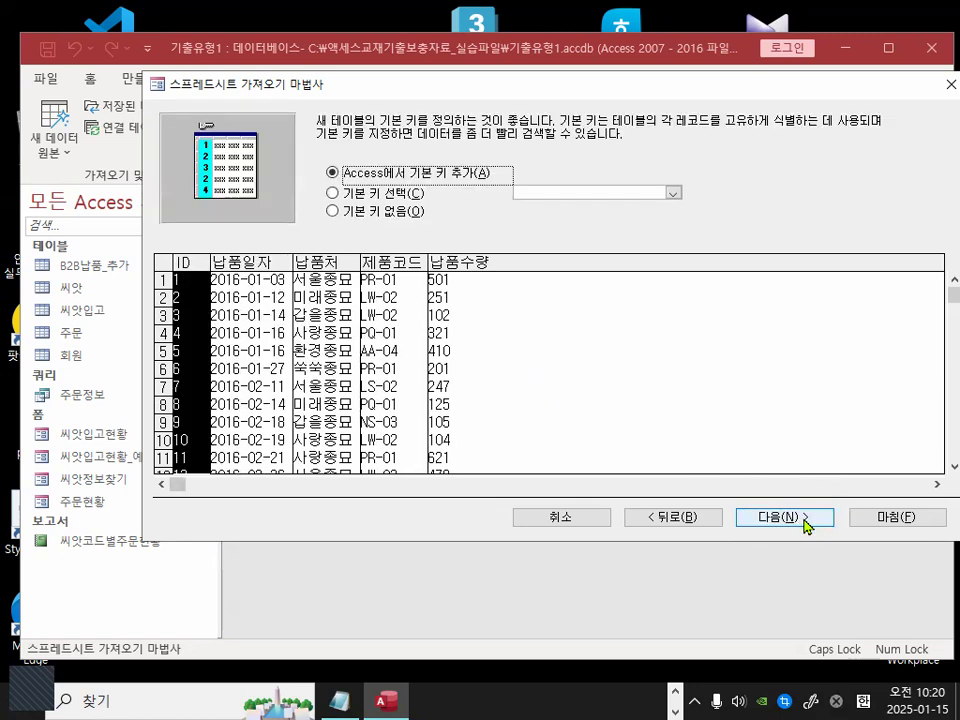
- Set the imported table to have no primary key and continue to the table naming stage
click(409, 213)
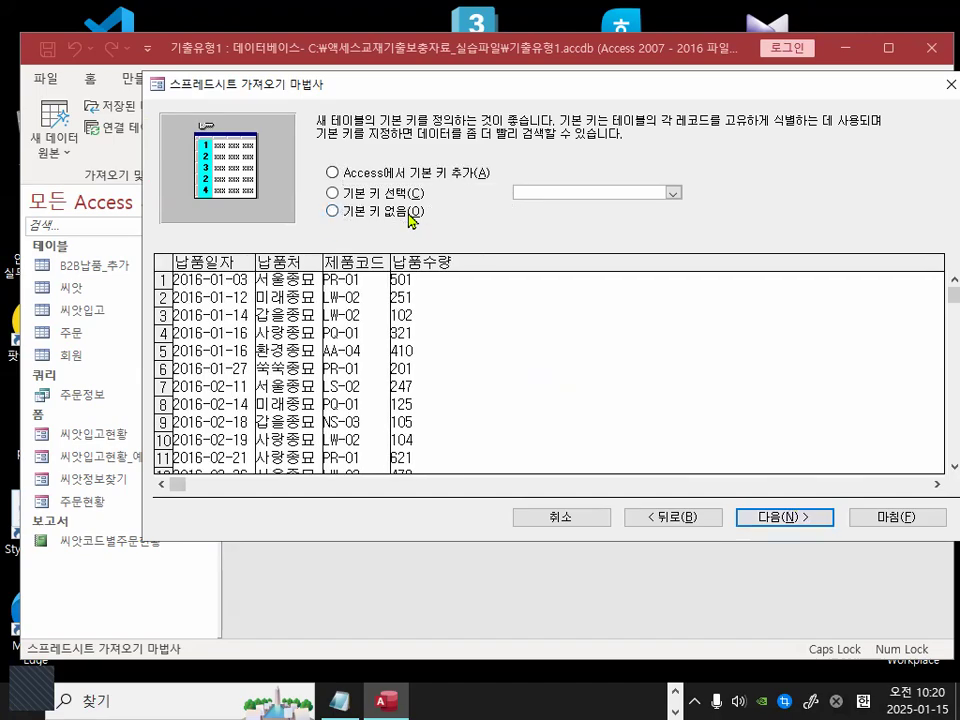
mouse_move(408, 213)
mouse_down()
mouse_move(389, 221)
mouse_move(331, 202)
mouse_move(401, 206)
mouse_up()
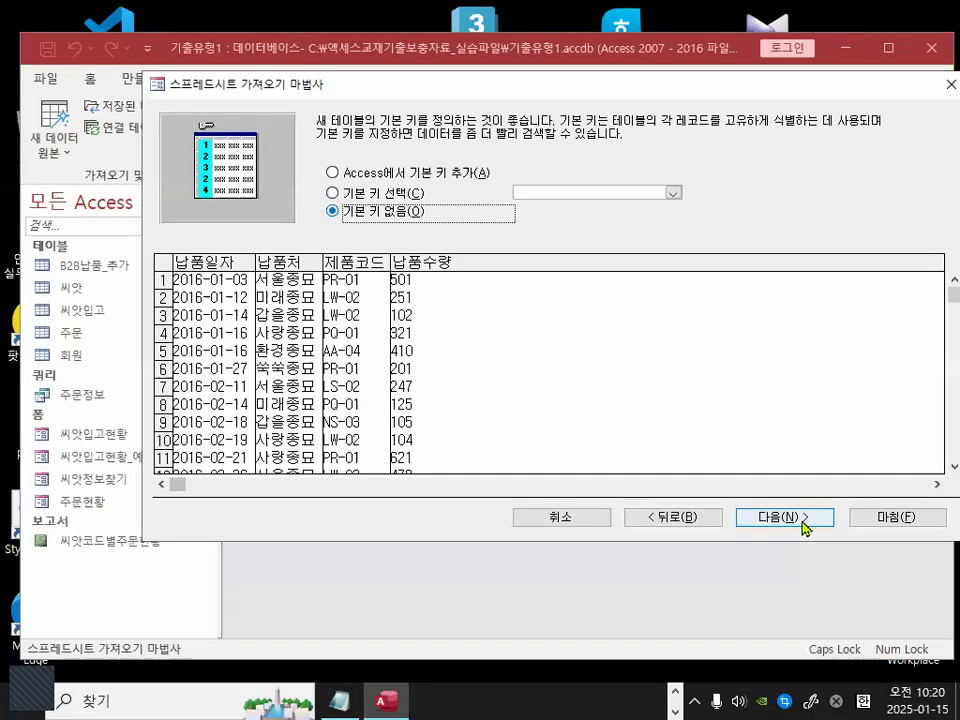
click(803, 521)
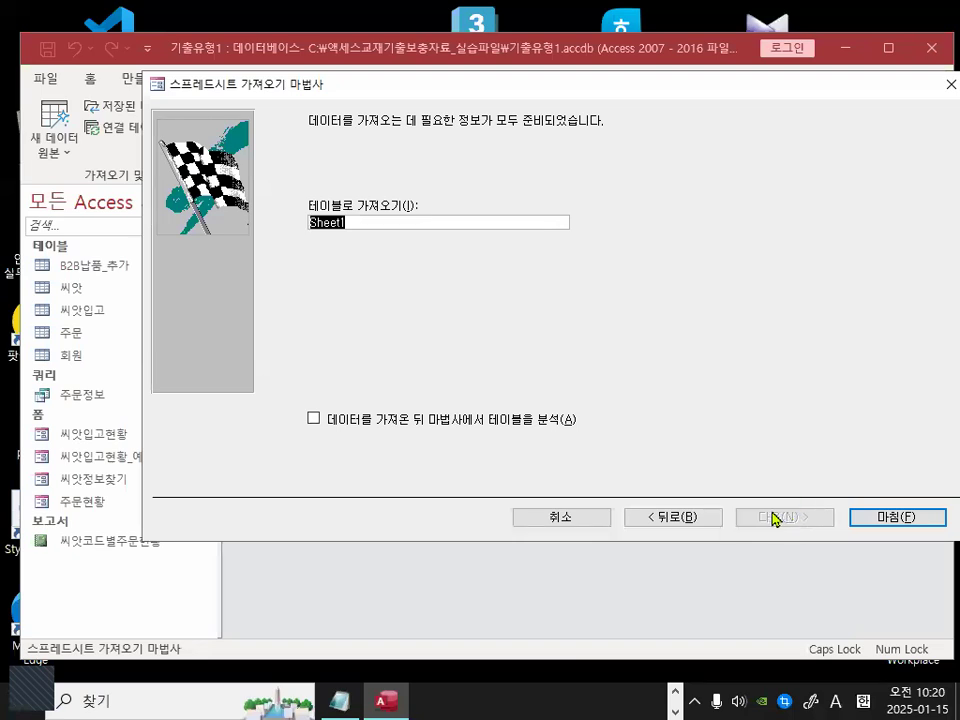
- Name the imported table B2B납품 and finish the import without saving the import steps
text(B)
text(2B납푸)
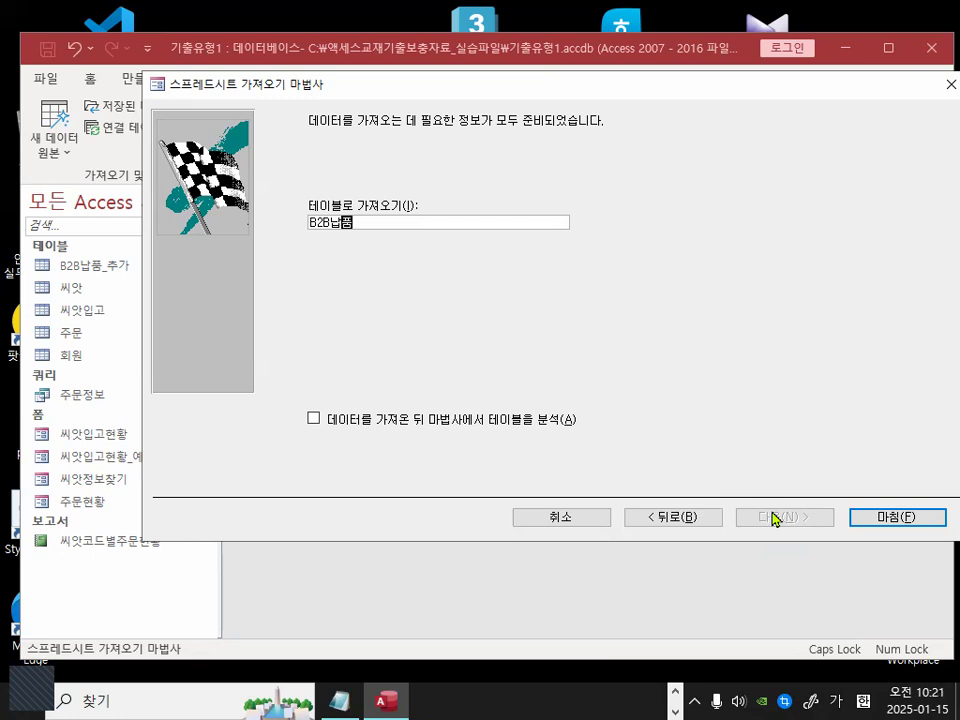
click(899, 517)
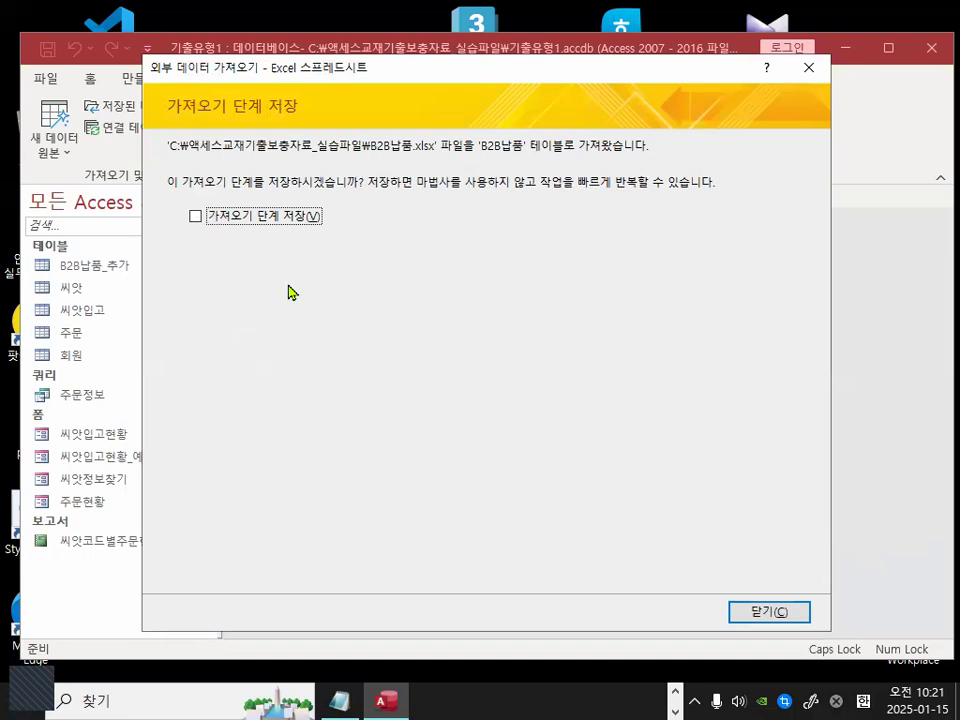
click(787, 614)
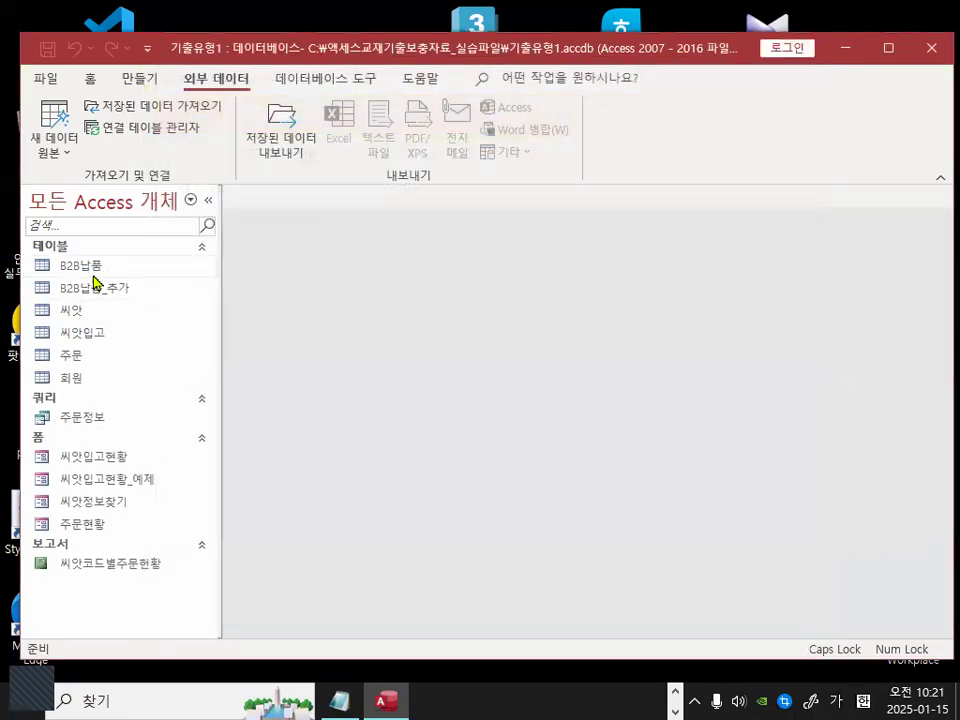
- Open the B2B납품 table to check its imported records, and close it
mouse_move(94, 267)
mouse_down()
mouse_move(59, 271)
mouse_move(116, 252)
mouse_move(113, 264)
mouse_up()
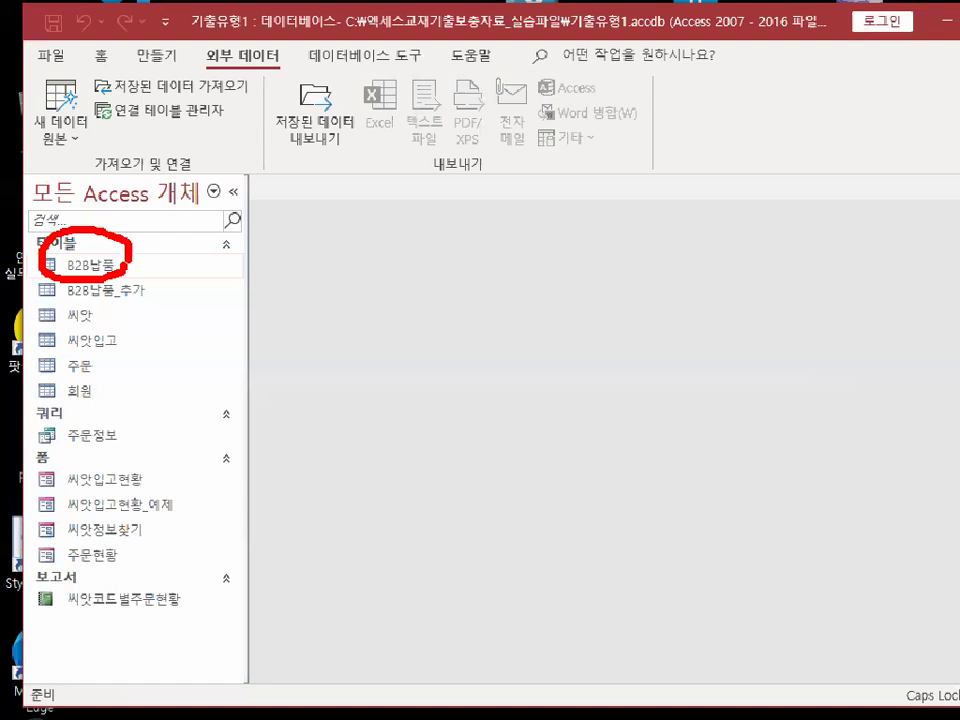
double_click(120, 270)
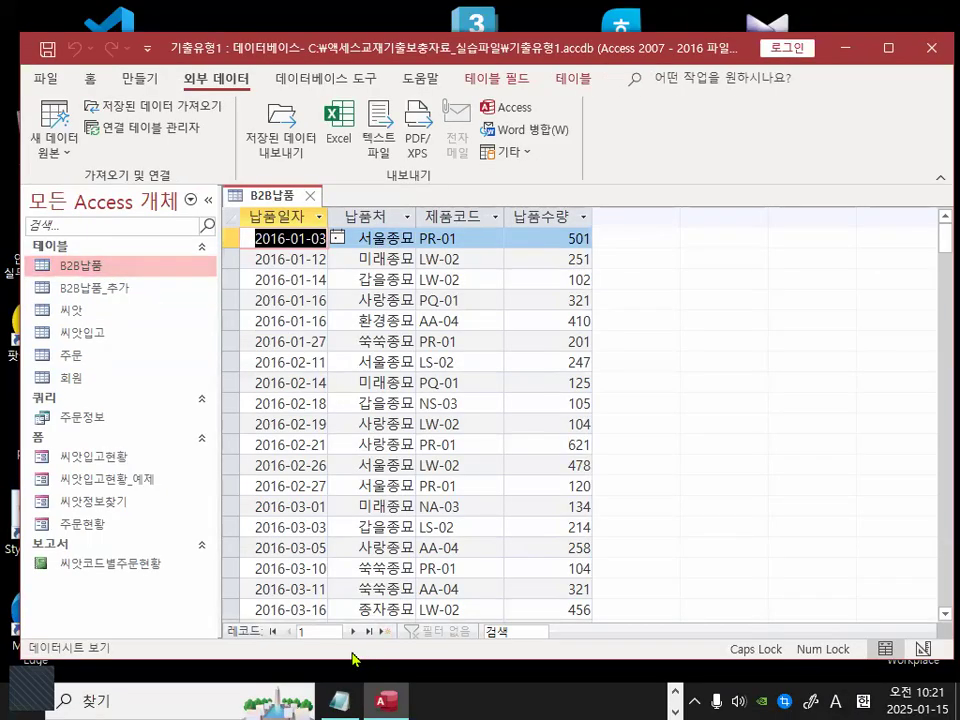
drag(333, 637, 328, 582)
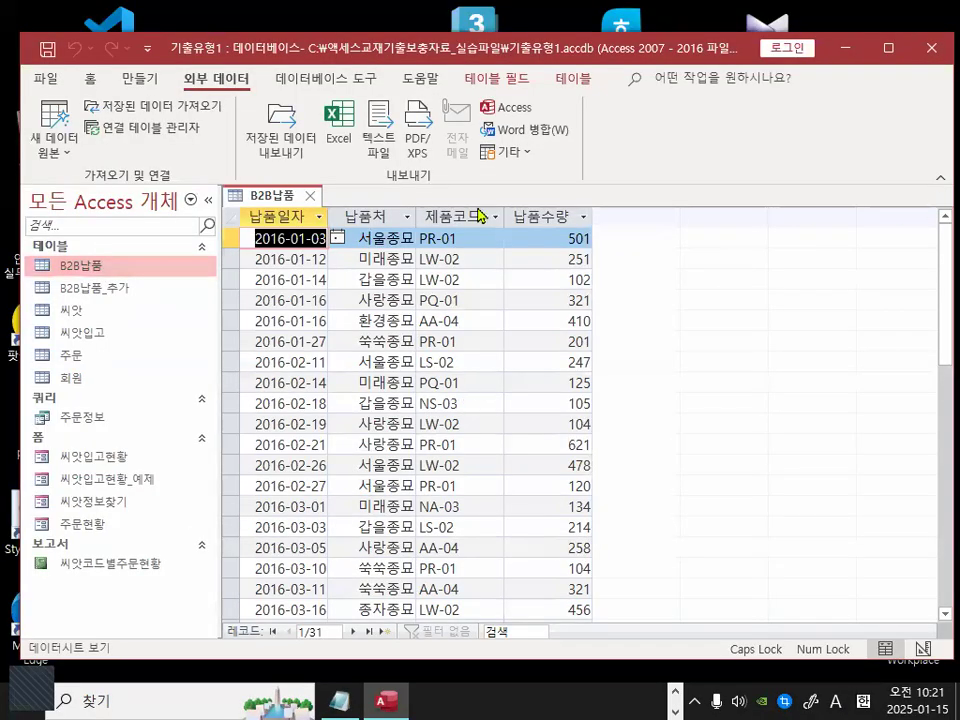
click(311, 195)
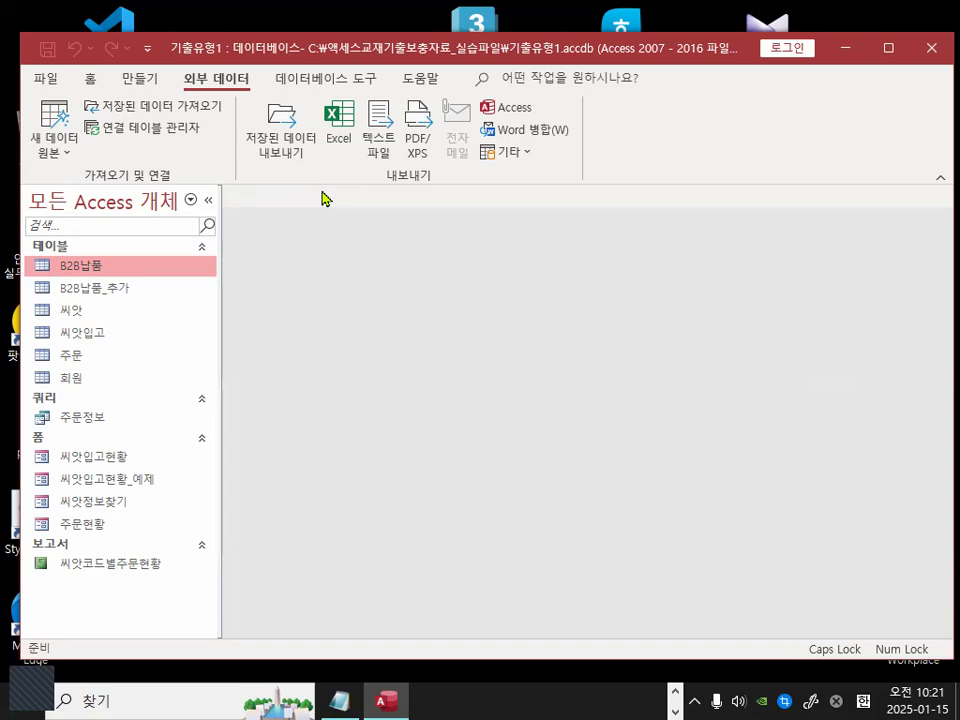
- Open the B2B납품_추가 table to examine its field headings and whether it holds records, and close it
click(118, 293)
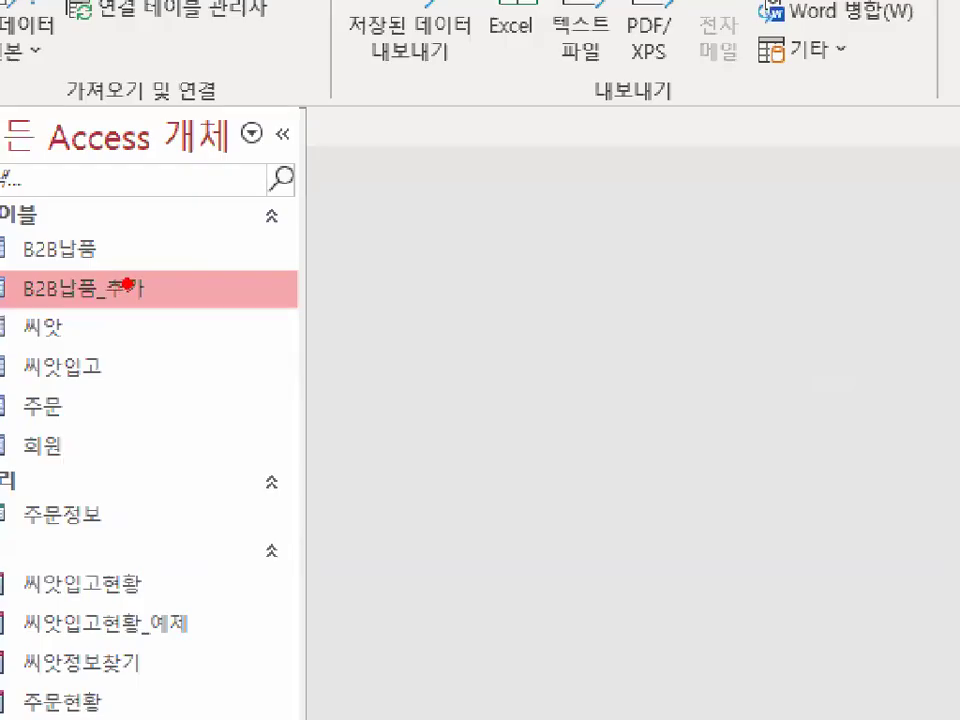
mouse_move(121, 282)
mouse_down()
mouse_move(72, 309)
mouse_move(113, 265)
mouse_up()
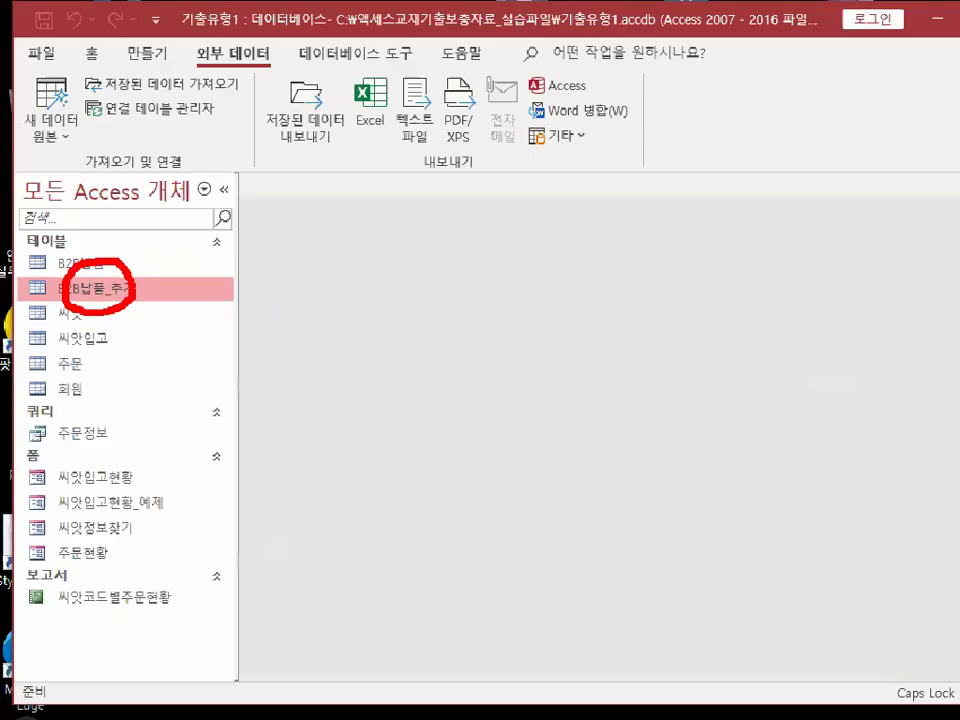
key(Return)
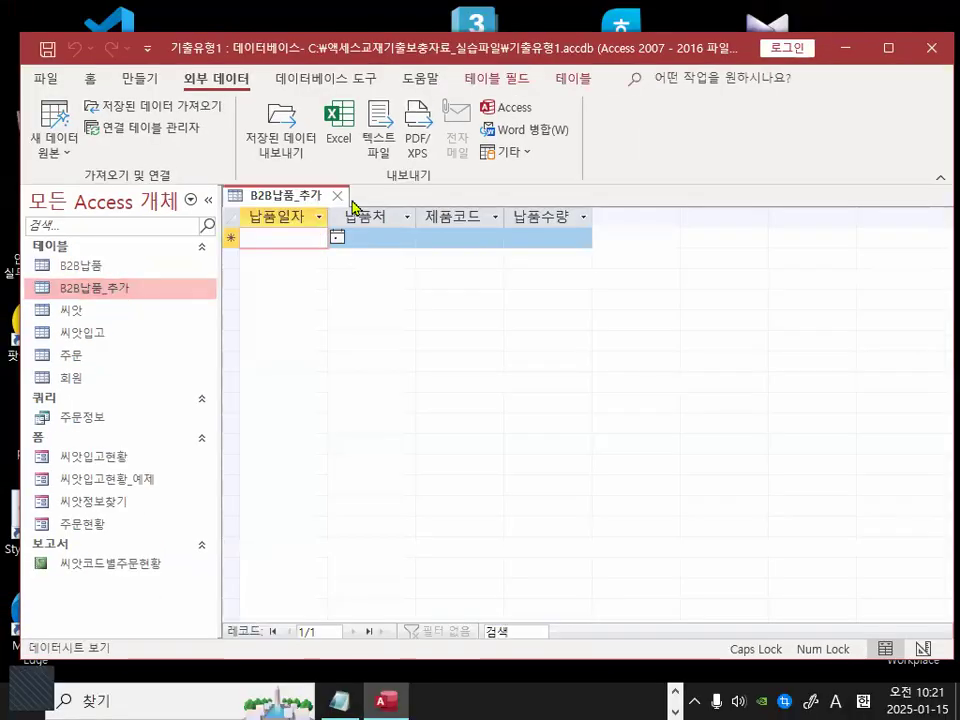
mouse_move(277, 194)
mouse_down()
mouse_move(335, 177)
mouse_move(558, 172)
mouse_up()
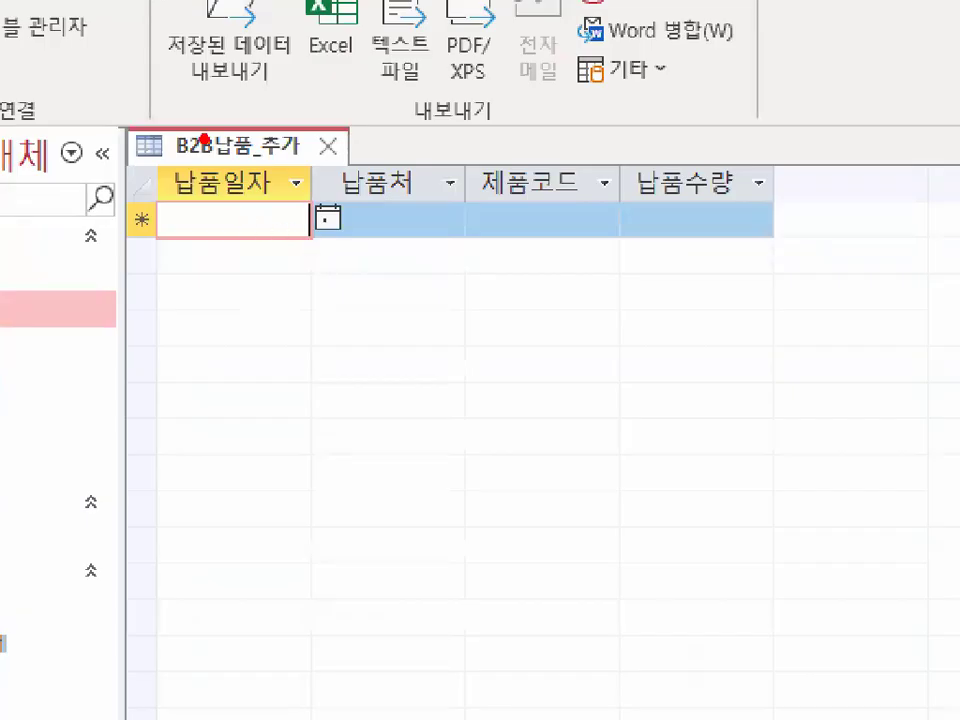
drag(204, 139, 262, 100)
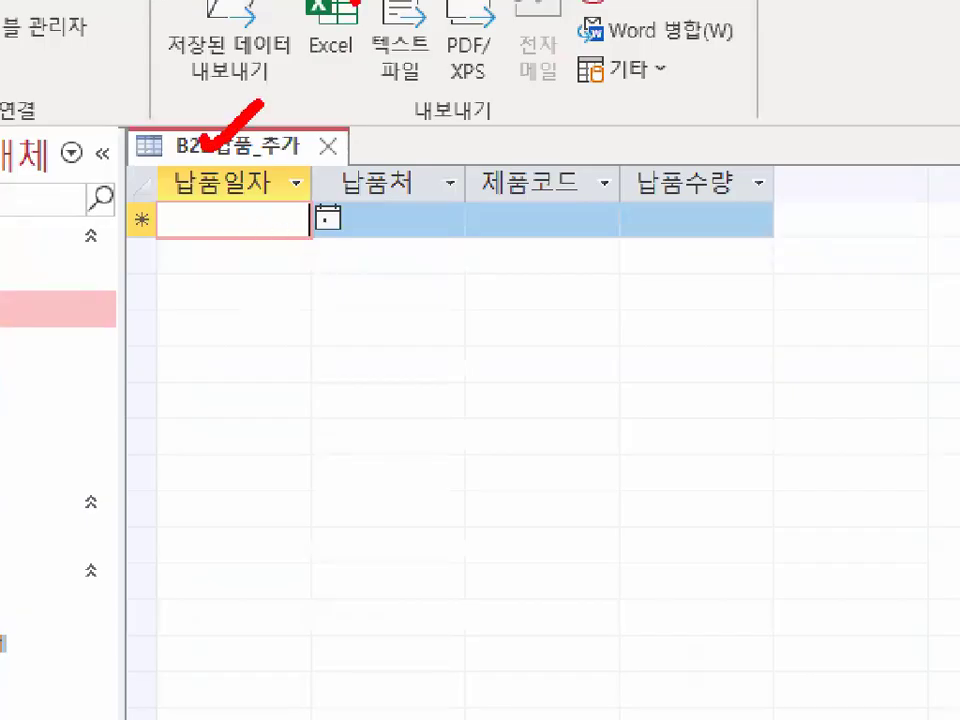
drag(170, 198, 305, 198)
drag(235, 204, 545, 204)
drag(170, 198, 703, 198)
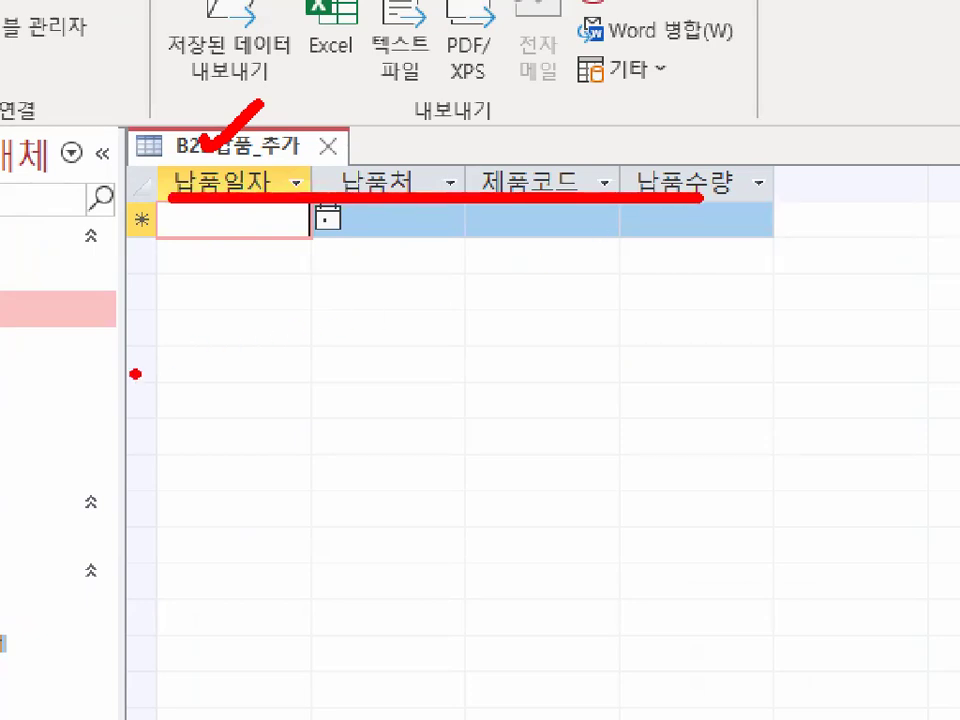
drag(118, 381, 690, 381)
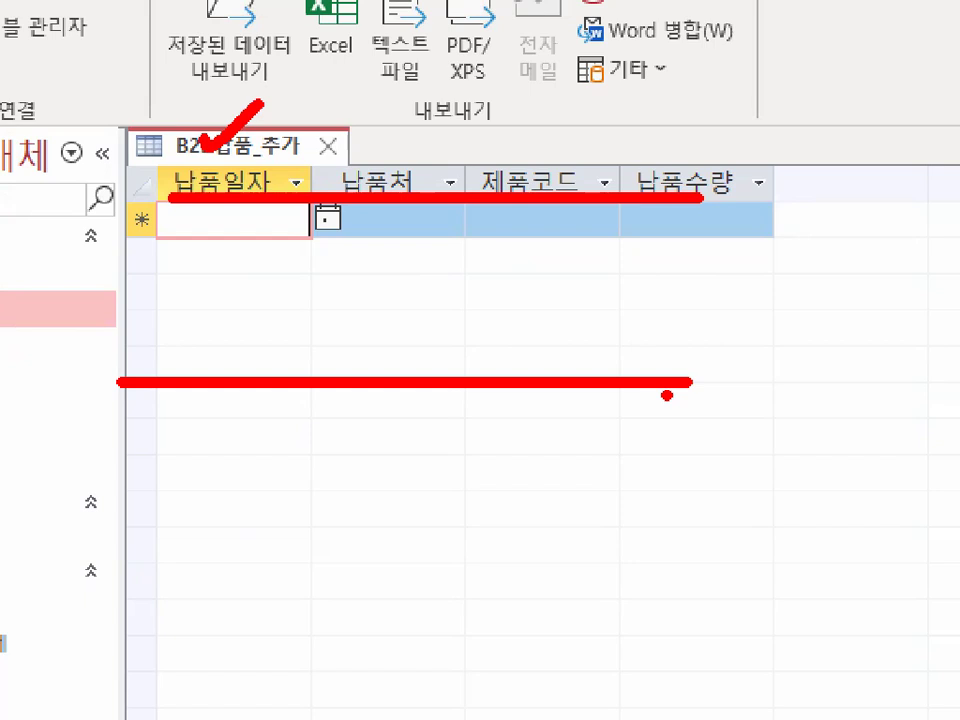
key(Escape)
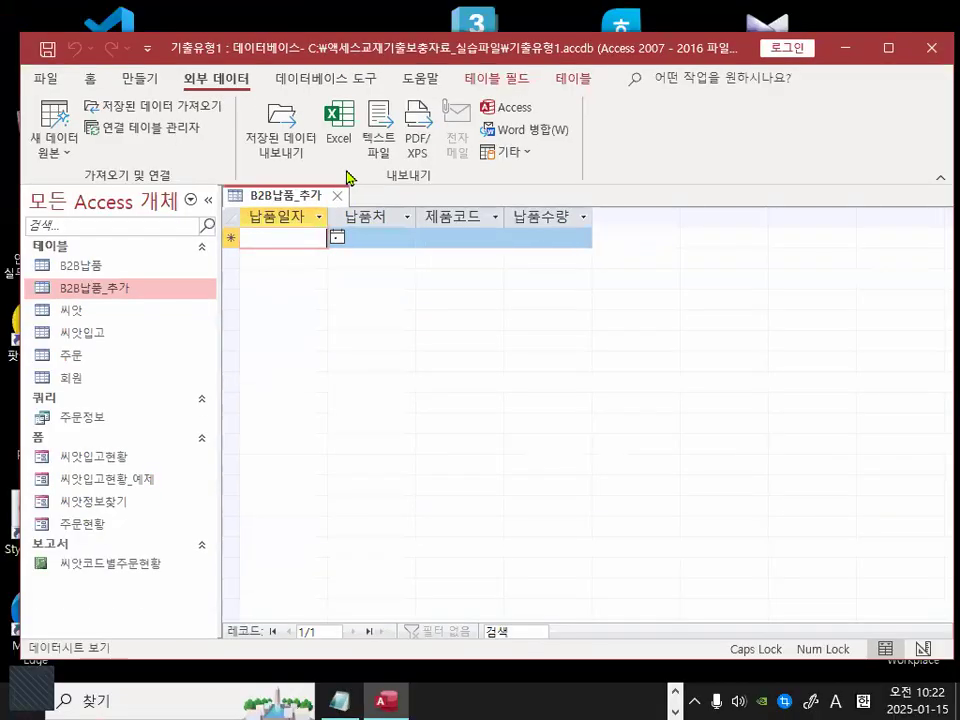
click(338, 196)
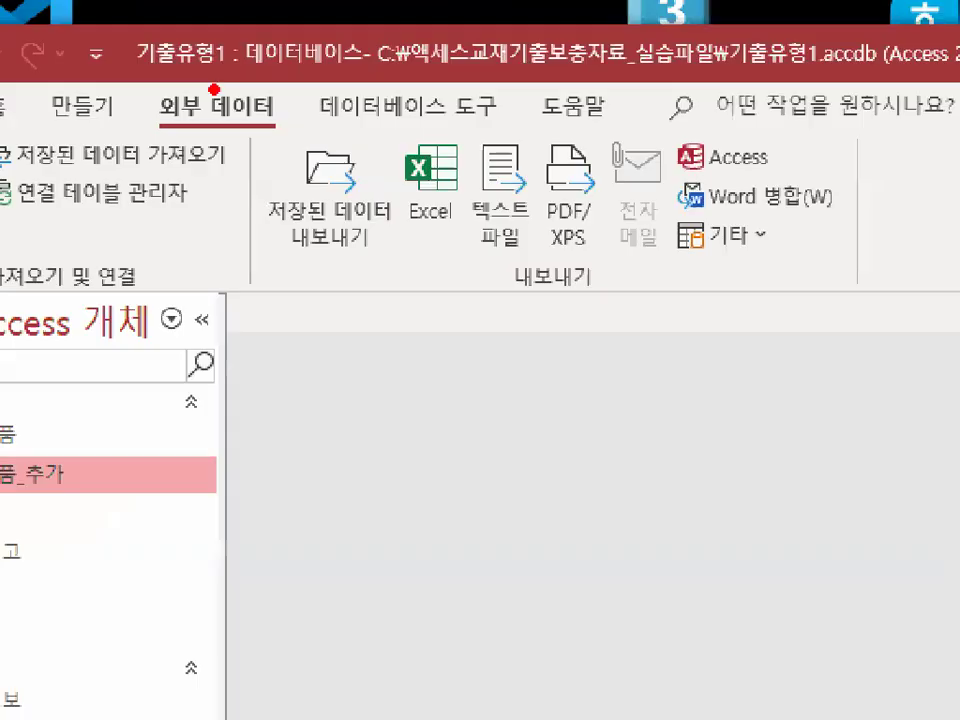
- Start an Excel import and choose B2B납품.xlsx from the 액세스교재기출보충자료_실습파일 folder as the source file
mouse_move(166, 82)
mouse_down()
mouse_move(252, 75)
mouse_move(135, 80)
mouse_up()
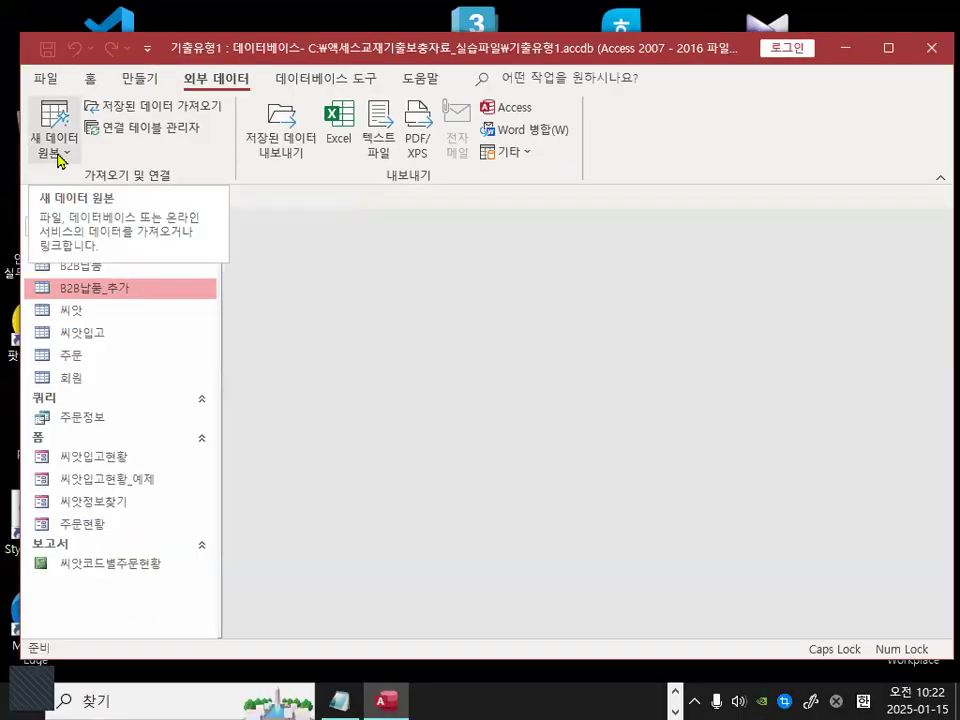
click(39, 173)
mouse_move(88, 190)
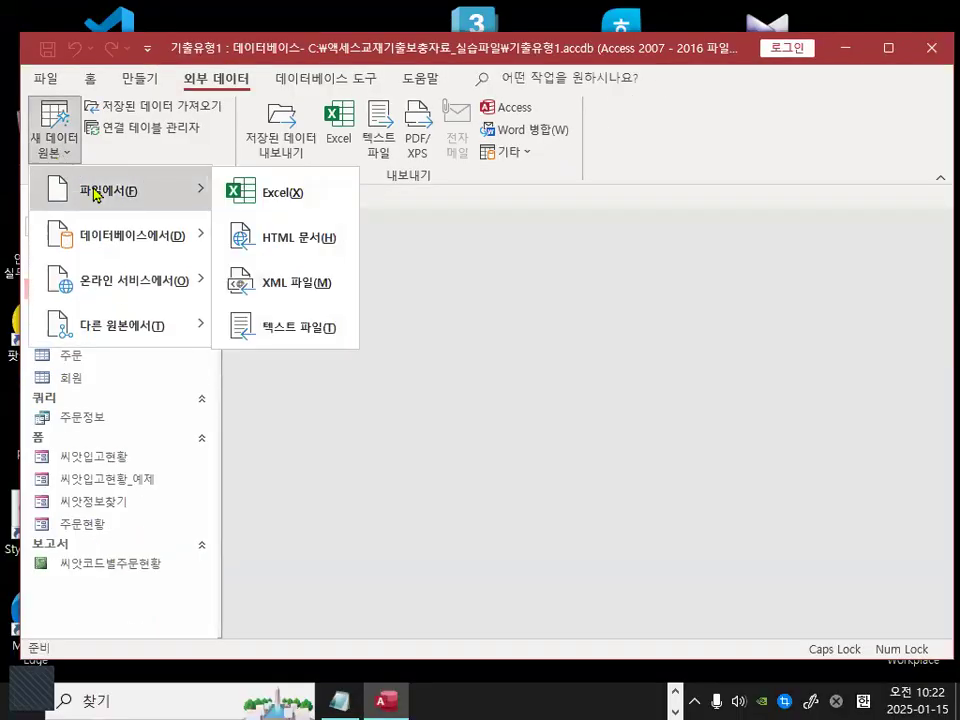
click(275, 198)
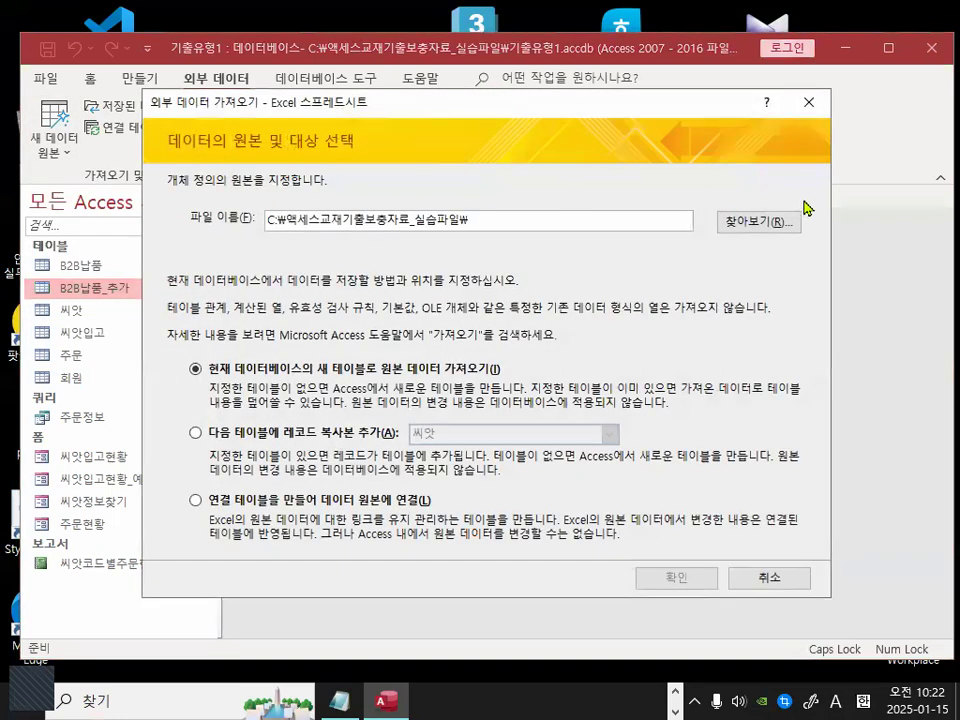
click(776, 223)
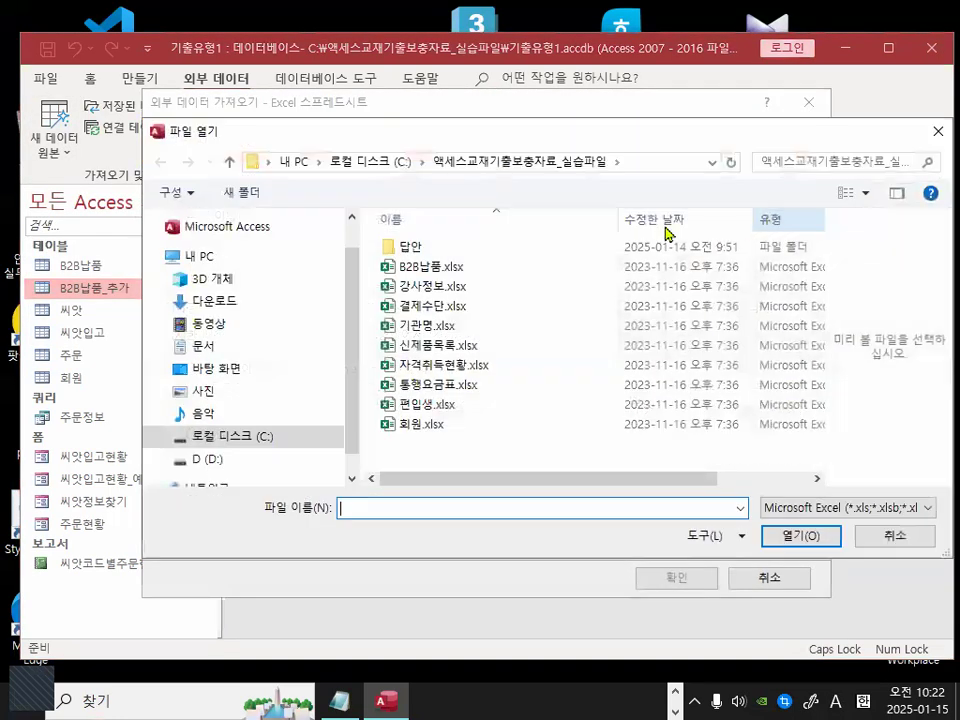
click(441, 272)
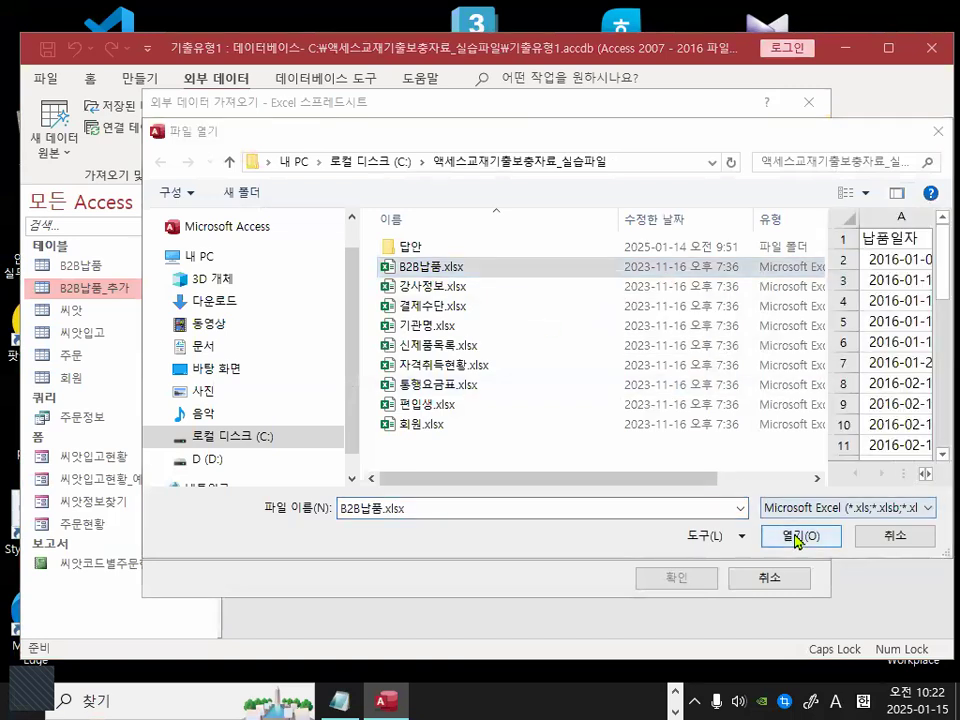
click(797, 536)
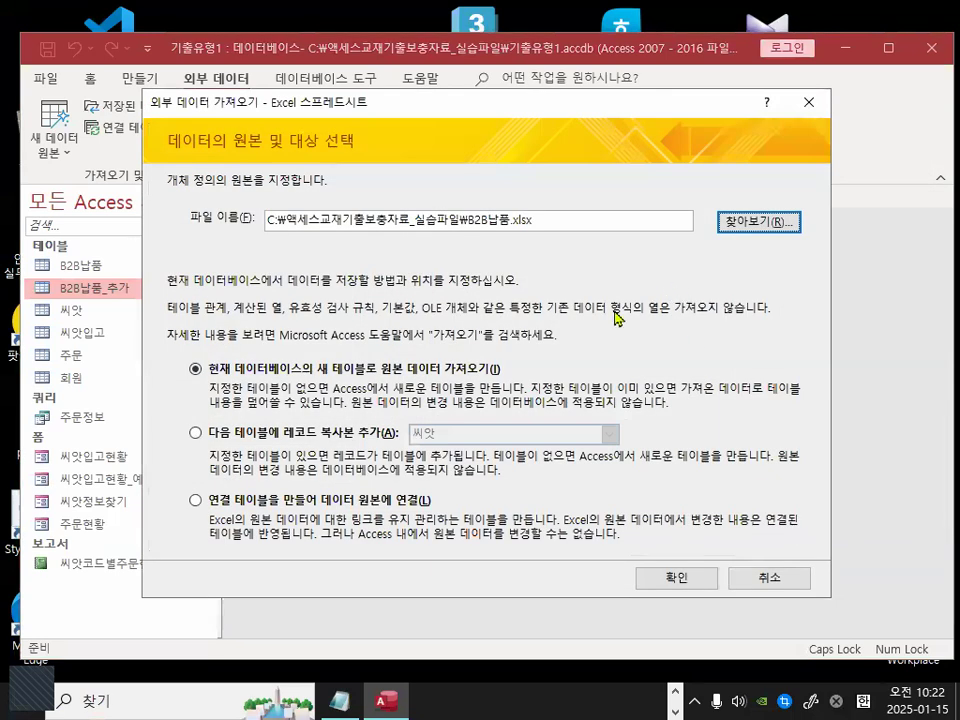
- Set the import to append a copy of the records to the B2B납품_추가 table and continue to the import wizard
mouse_move(189, 448)
mouse_down()
mouse_move(203, 441)
mouse_move(204, 400)
mouse_move(210, 440)
mouse_up()
mouse_move(450, 434)
mouse_down()
mouse_move(512, 457)
mouse_move(528, 444)
mouse_up()
key(ctrl+z)
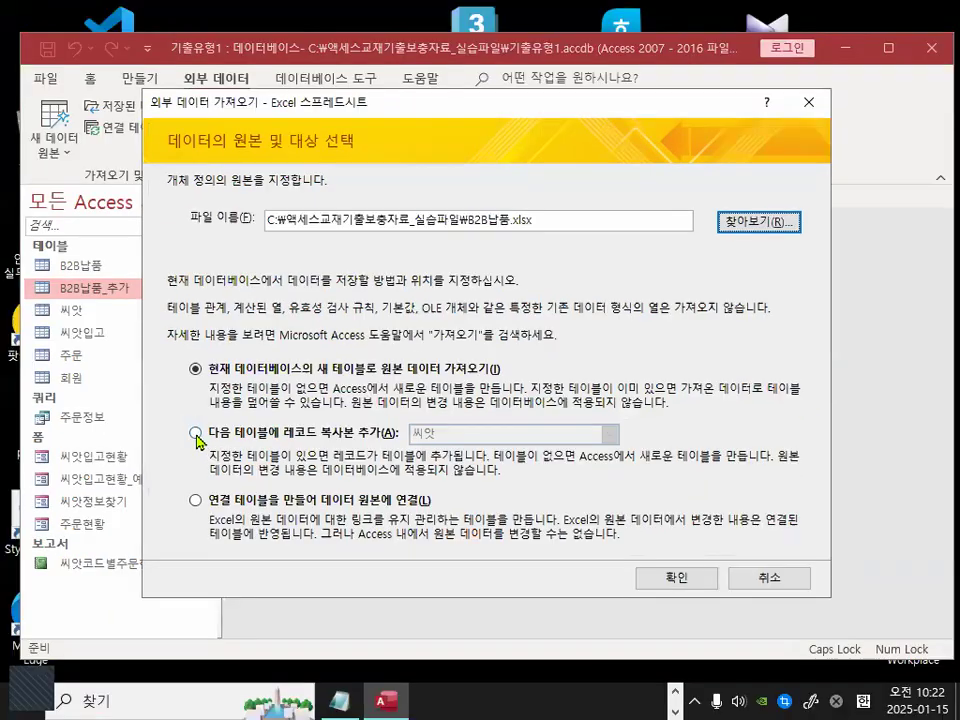
click(500, 427)
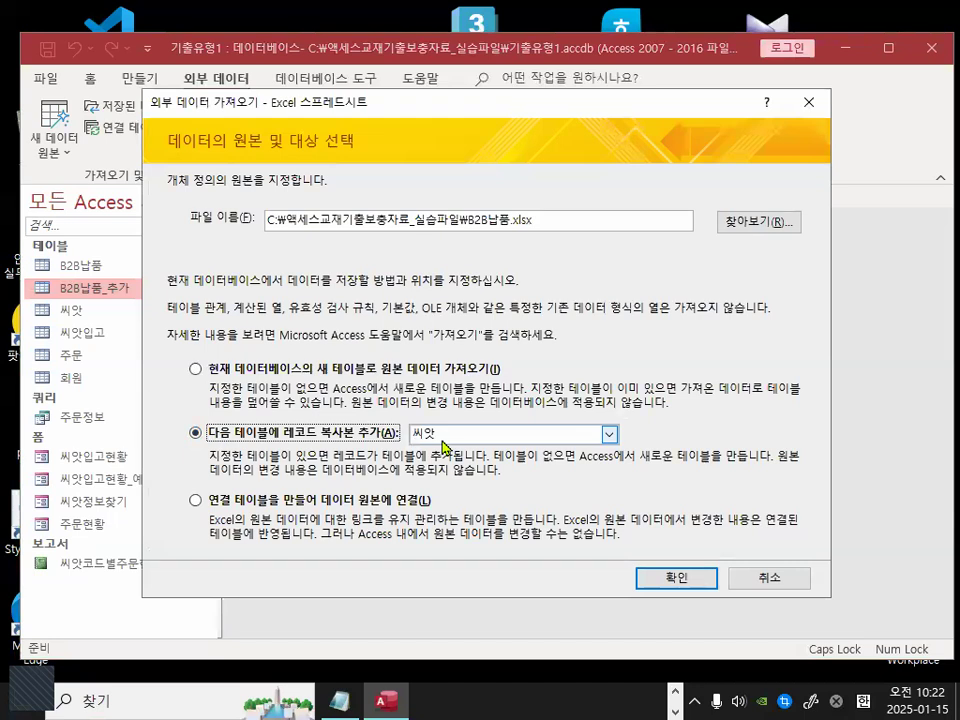
click(442, 437)
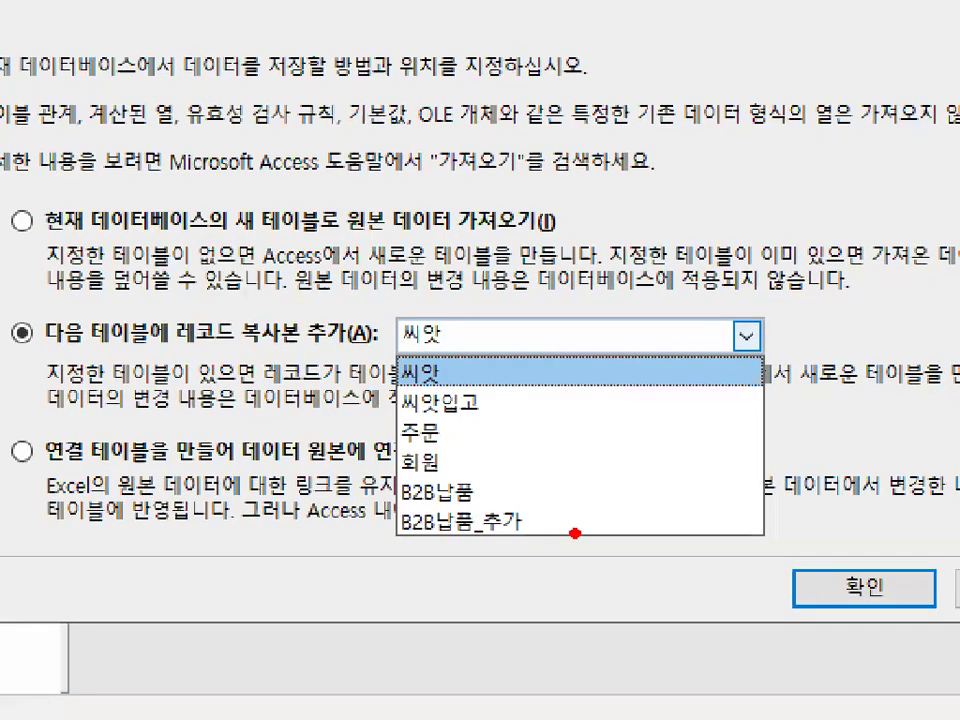
mouse_move(574, 533)
mouse_down()
mouse_move(422, 537)
mouse_move(358, 500)
mouse_move(578, 530)
mouse_up()
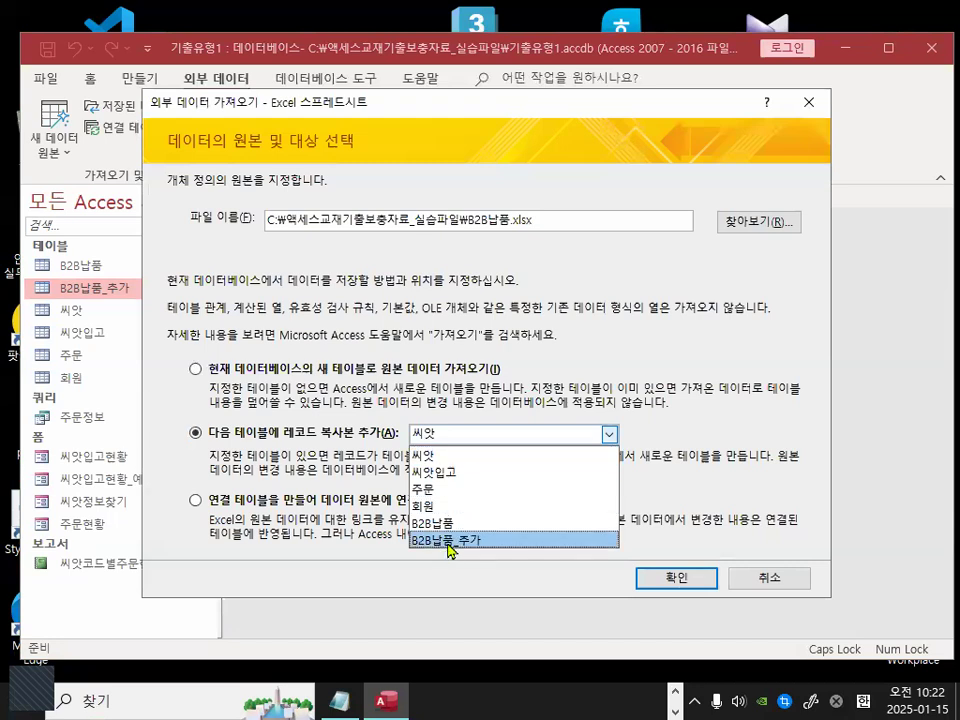
click(449, 549)
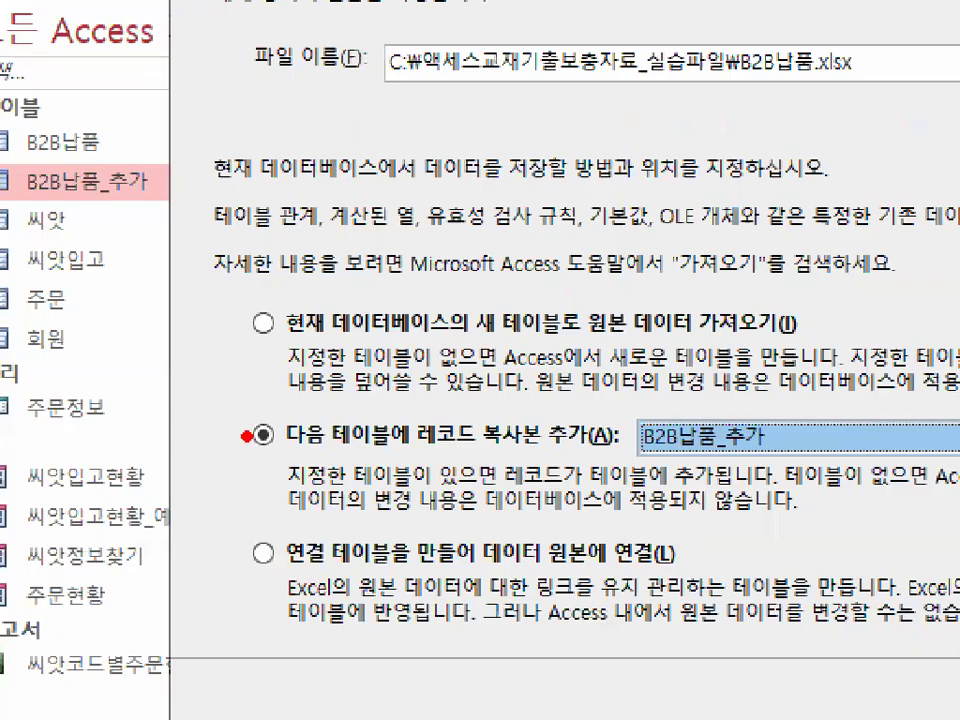
mouse_move(300, 445)
mouse_down()
mouse_move(266, 466)
mouse_move(270, 395)
mouse_move(303, 440)
mouse_up()
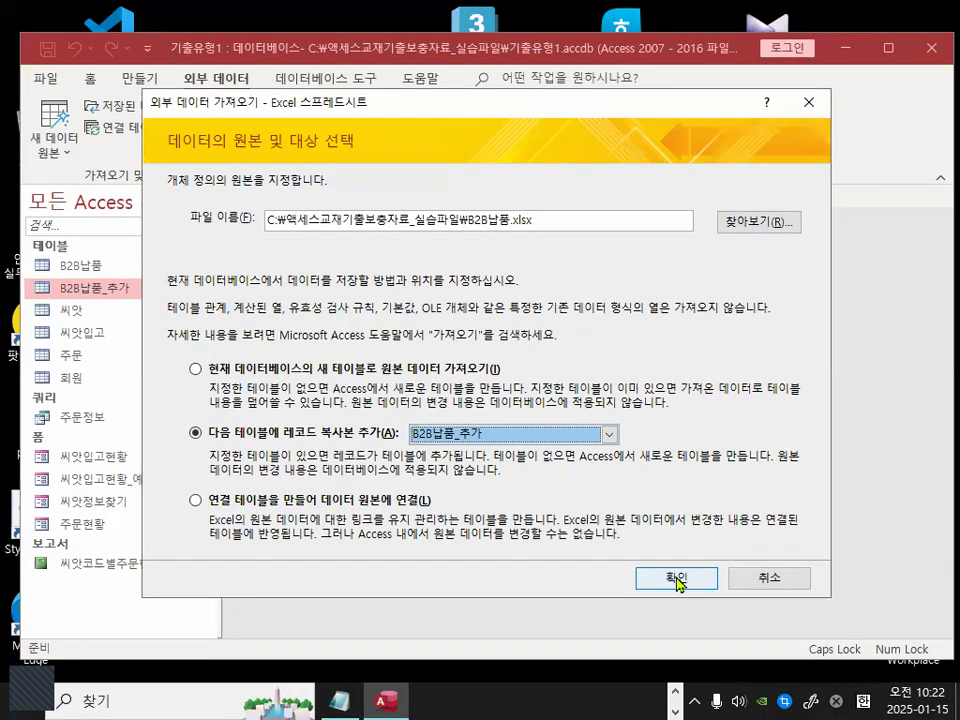
mouse_move(489, 437)
mouse_down()
mouse_move(410, 436)
mouse_move(355, 392)
mouse_move(503, 420)
mouse_move(490, 452)
mouse_up()
click(677, 578)
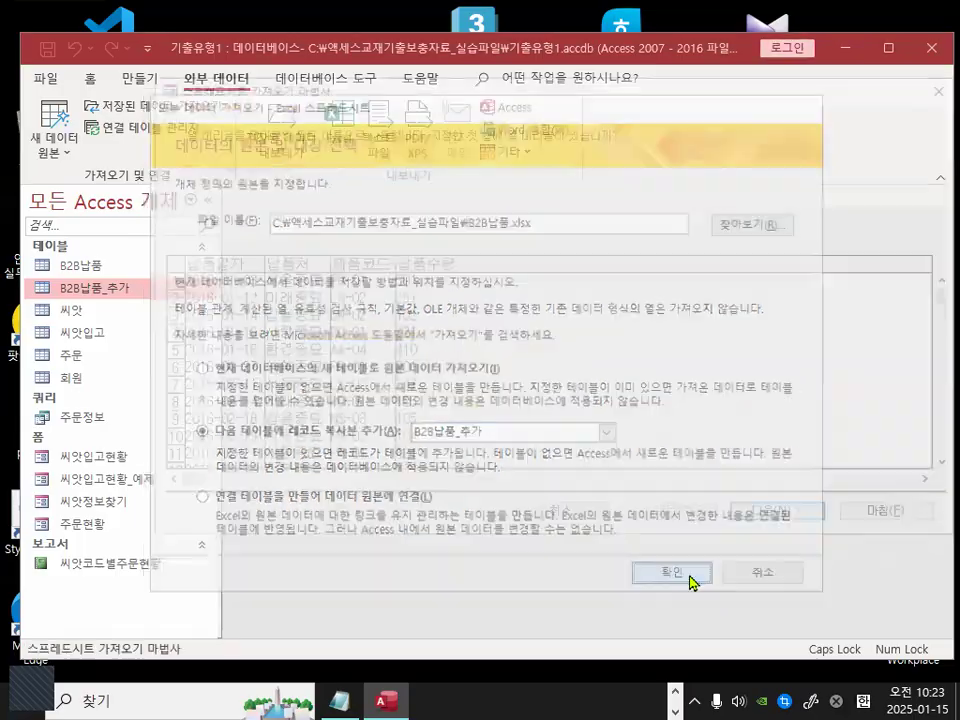
- Accept the first row as column headings and continue to the wizard's final stage
drag(160, 202, 269, 202)
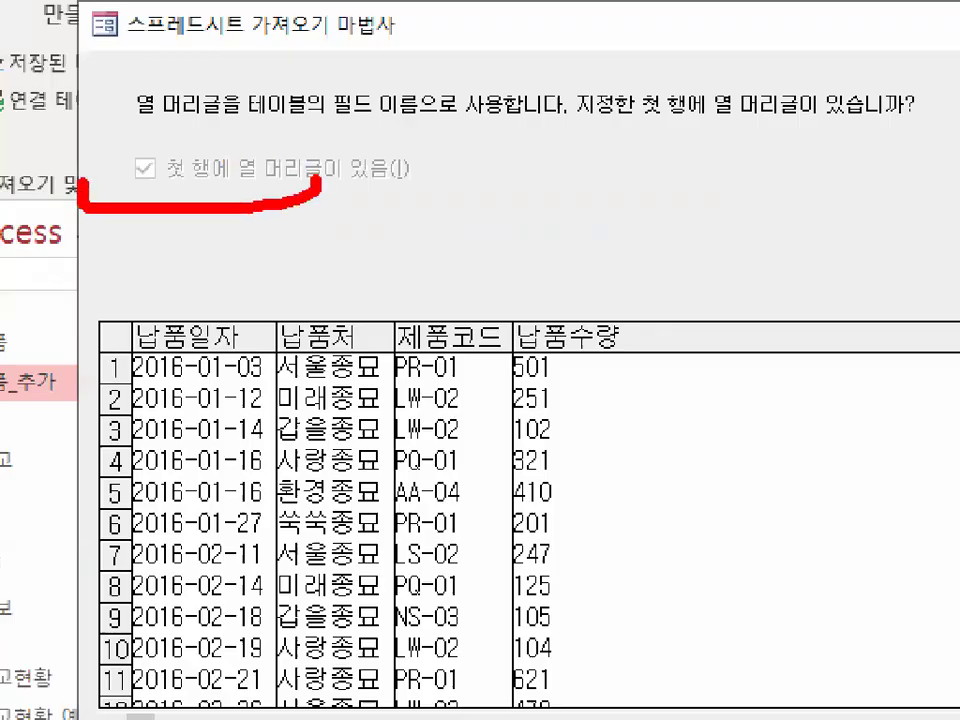
drag(83, 184, 256, 209)
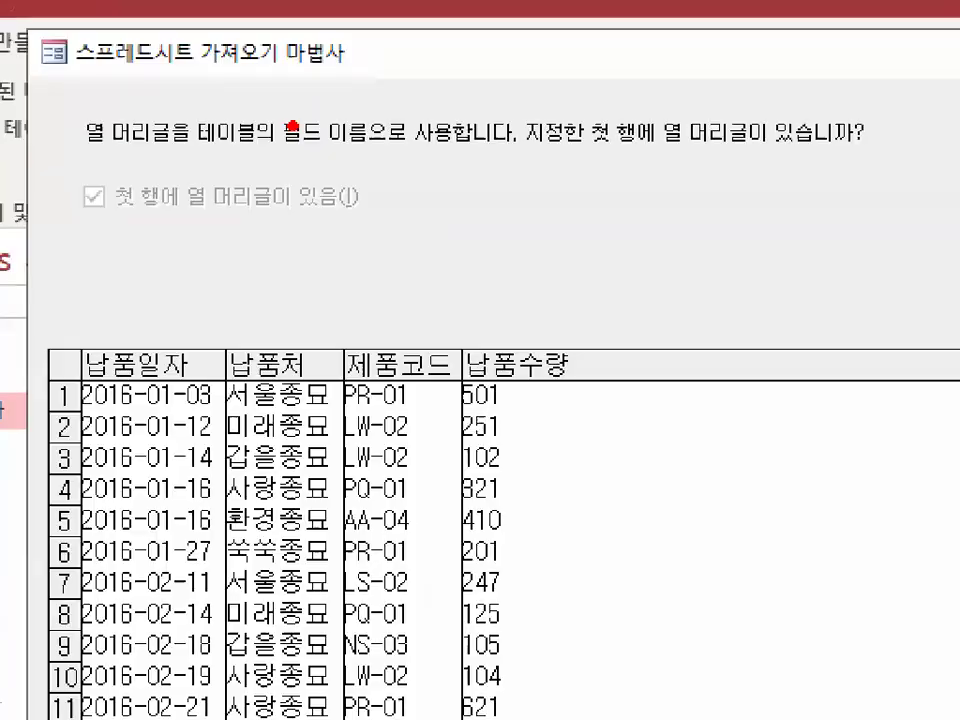
drag(322, 80, 175, 262)
drag(203, 110, 275, 235)
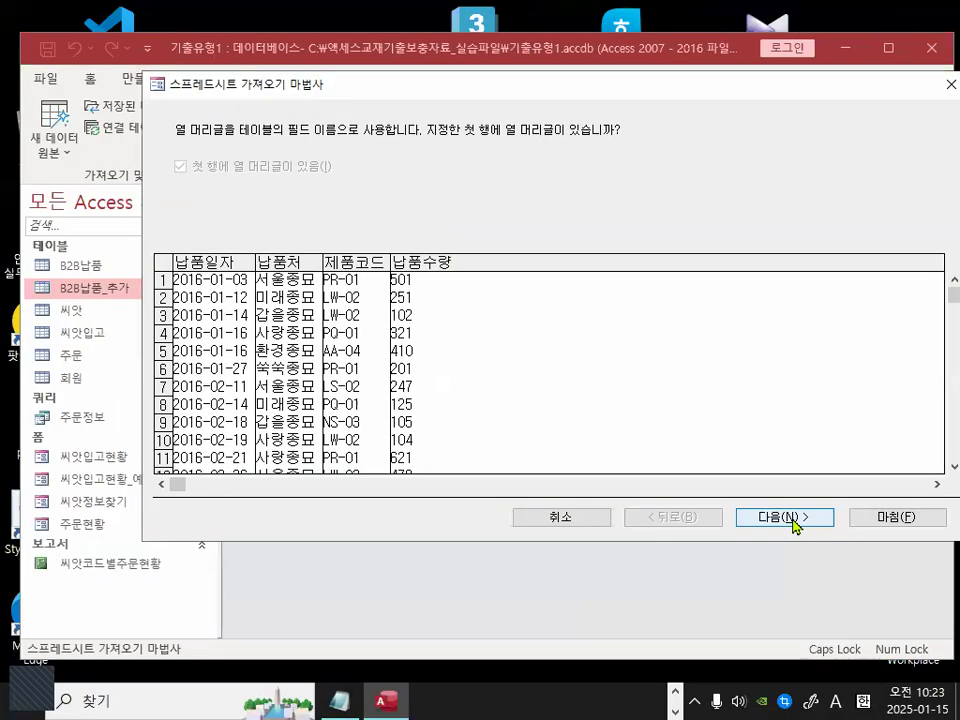
click(793, 518)
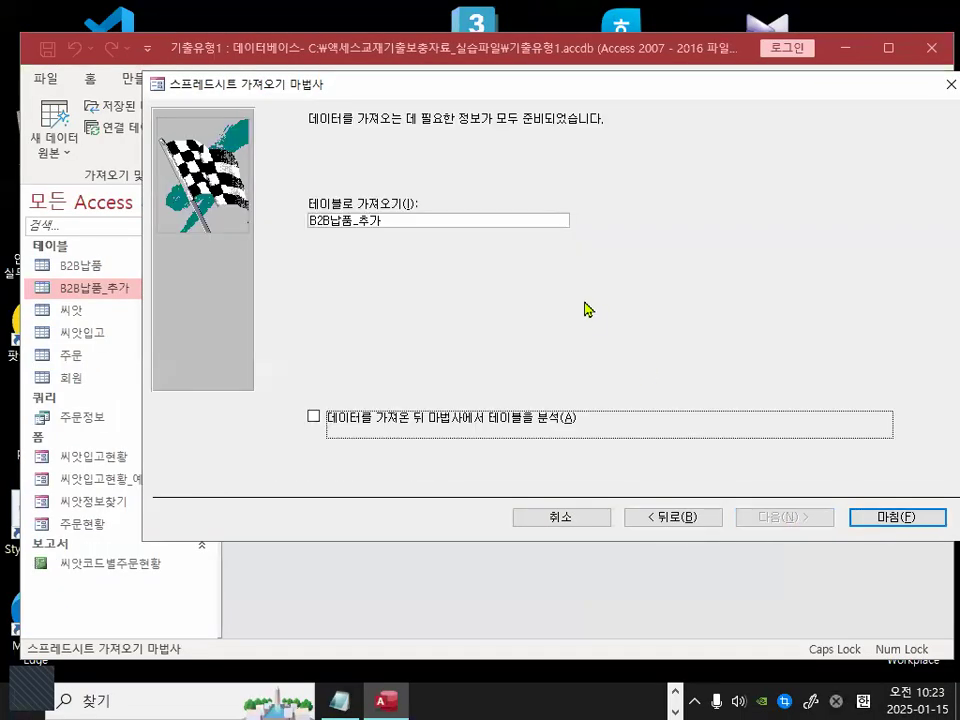
- Keep B2B납품_추가 as the destination table and finish the import wizard without analysing the table
key(ctrl+1)
click(413, 209)
mouse_move(456, 203)
mouse_down()
mouse_move(425, 247)
mouse_move(216, 260)
mouse_move(160, 182)
mouse_move(425, 222)
mouse_up()
mouse_move(250, 150)
mouse_down()
mouse_move(262, 183)
mouse_move(305, 140)
mouse_up()
scroll(421, 2, down, 3)
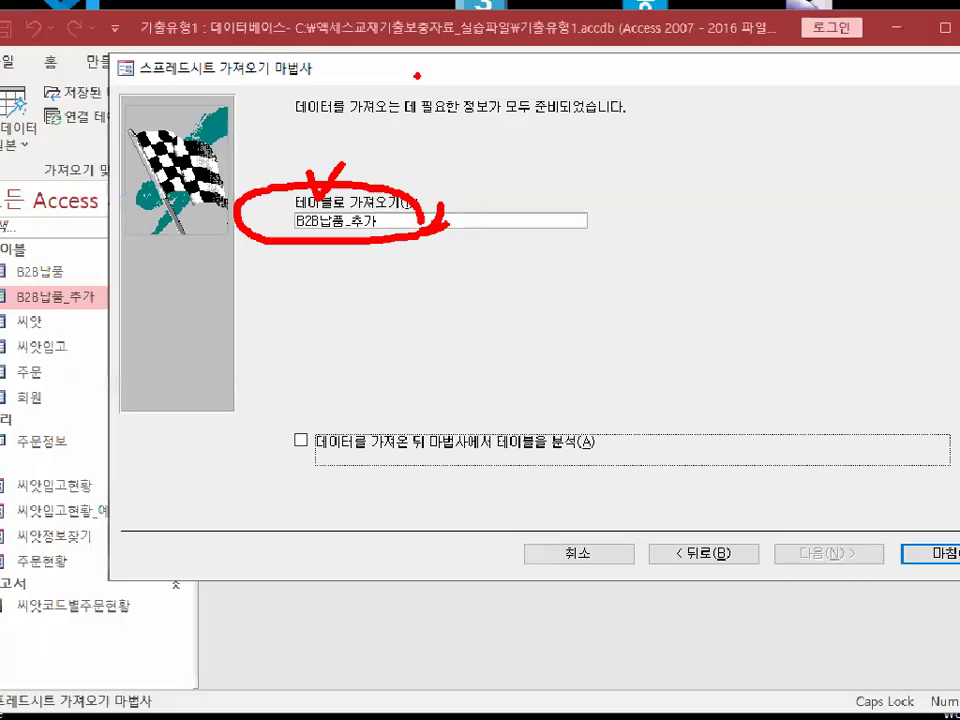
key(Escape)
key(ctrl+1)
mouse_move(429, 229)
mouse_down()
mouse_move(396, 238)
mouse_move(378, 176)
mouse_move(415, 200)
mouse_up()
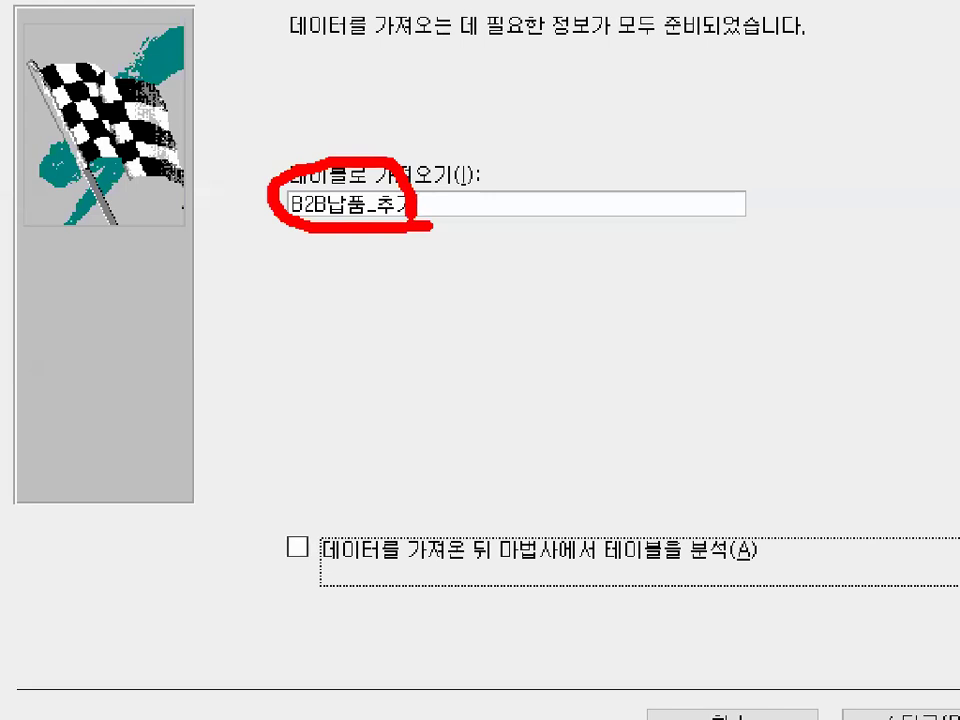
scroll(430, 226, down, 4)
key(Escape)
click(910, 518)
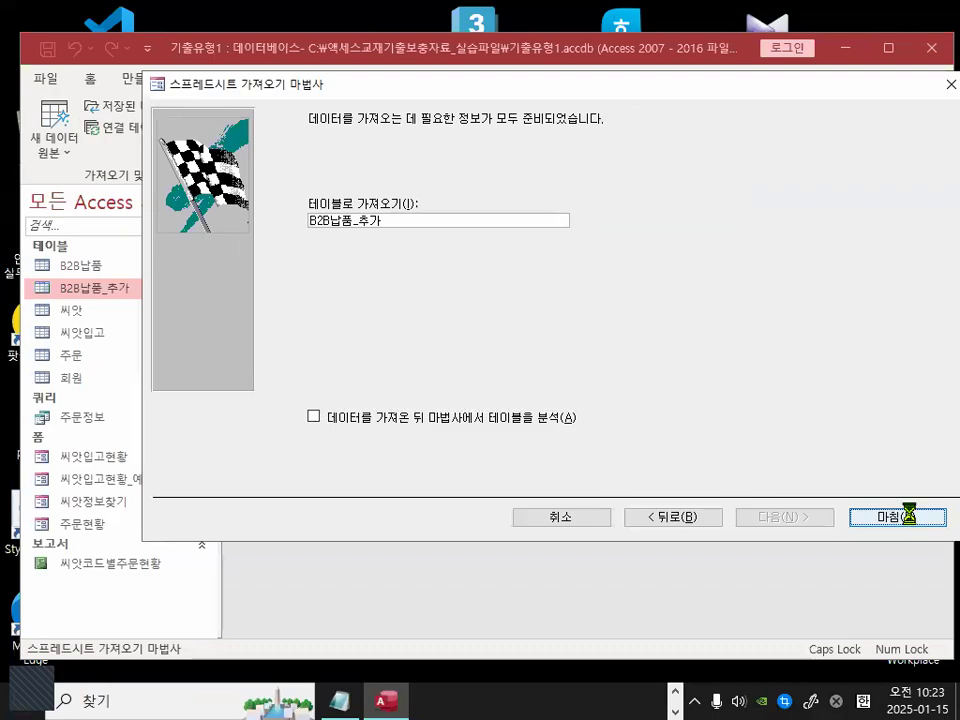
- Close the import dialog without saving the import steps
key(ctrl+1)
mouse_move(384, 225)
mouse_down()
mouse_move(118, 246)
mouse_move(380, 222)
mouse_up()
scroll(380, 222, down, 3)
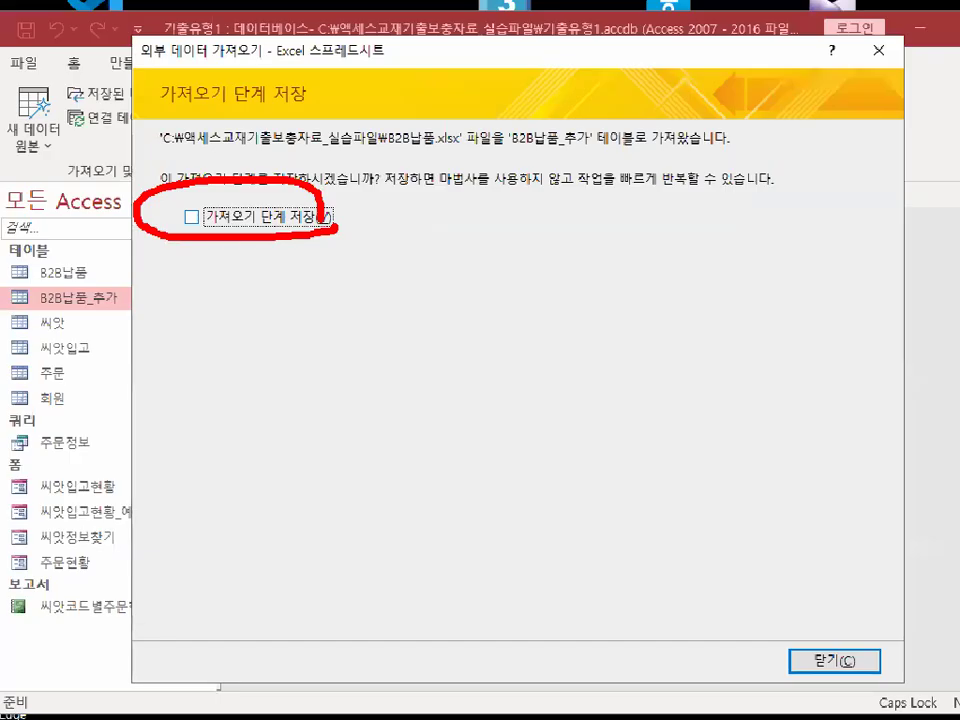
key(Escape)
click(803, 618)
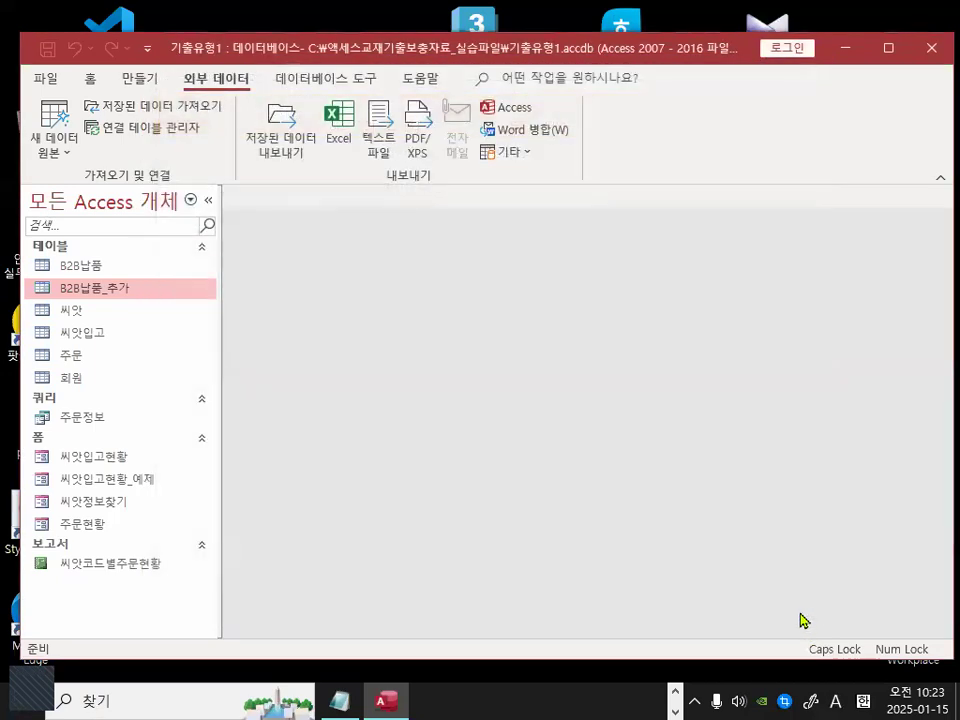
- Open the B2B납품_추가 table to check the appended records, and close it
double_click(86, 296)
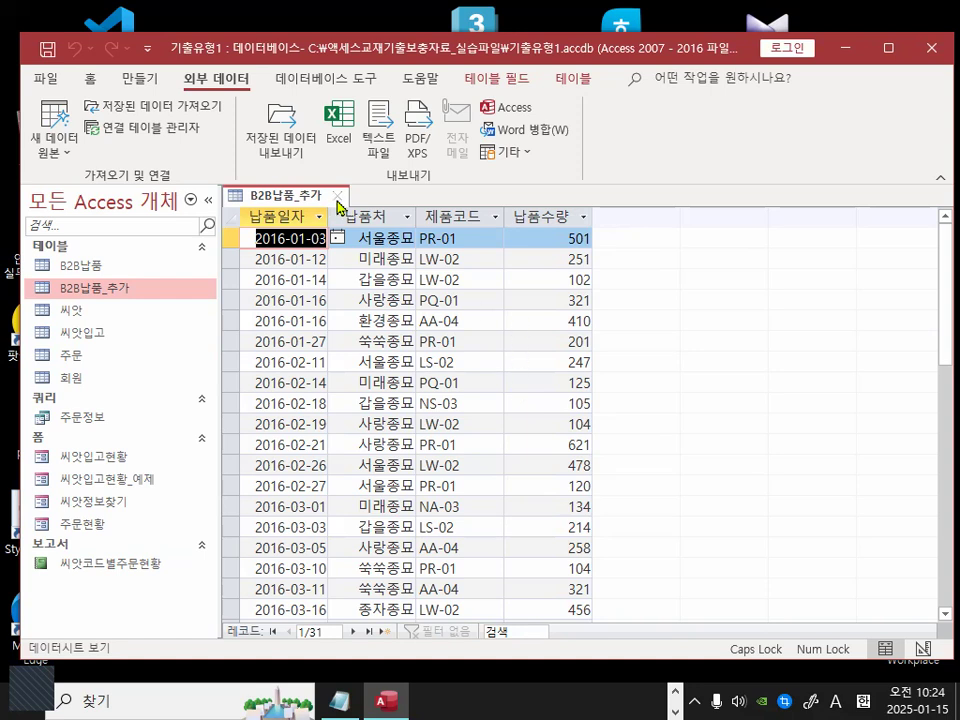
click(337, 197)
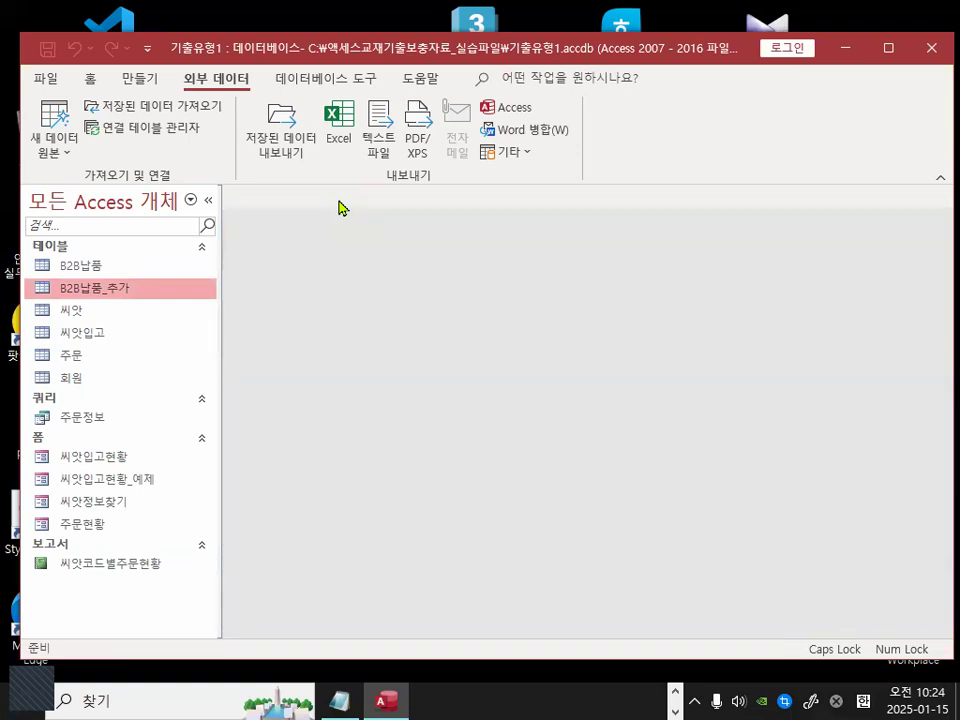
- Switch to the Notepad lesson notes, add a dashed separator line below the "기본키 설정 (도서코드 필드)" line and remove the blank lines beneath it
key(alt+Tab)
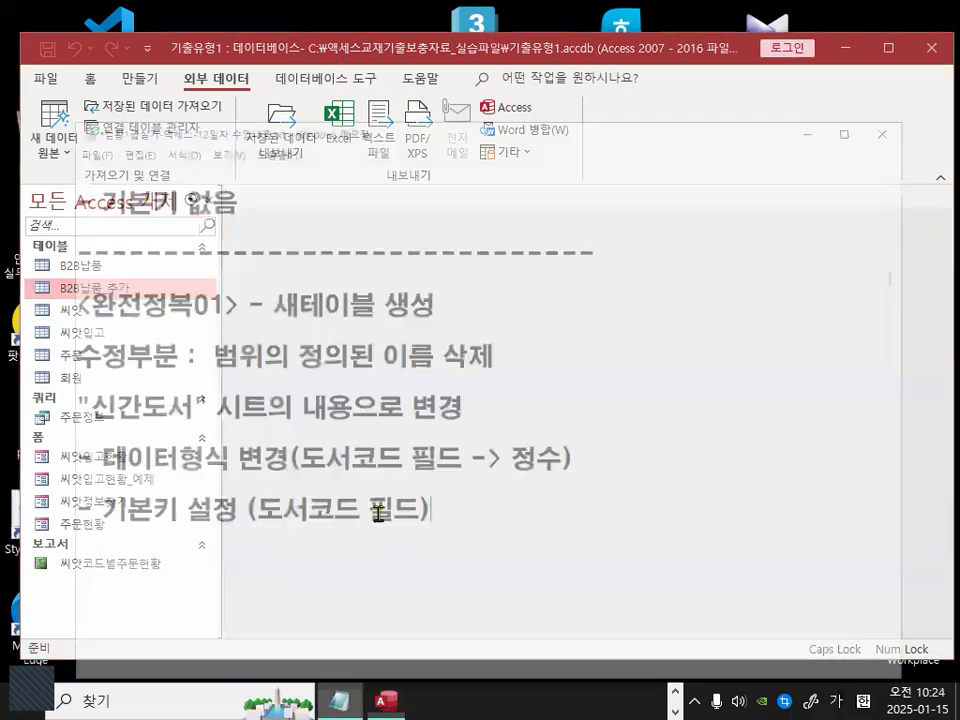
scroll(300, 410, down, 1)
click(275, 401)
text(--------------------------------)
key(Return)
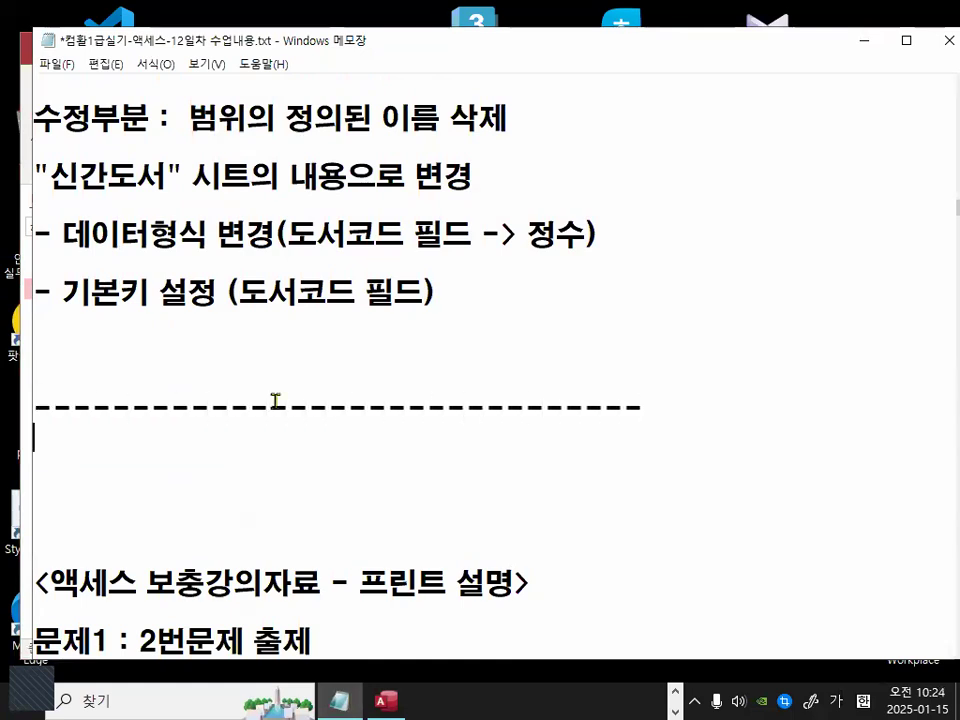
key(Delete)
key(Delete)
- In the <비교> 새테이블 / 연결테이블 section, prefix the 공통점 line with a hyphen and make it read "새 테이블 생성"
scroll(290, 450, down, 1)
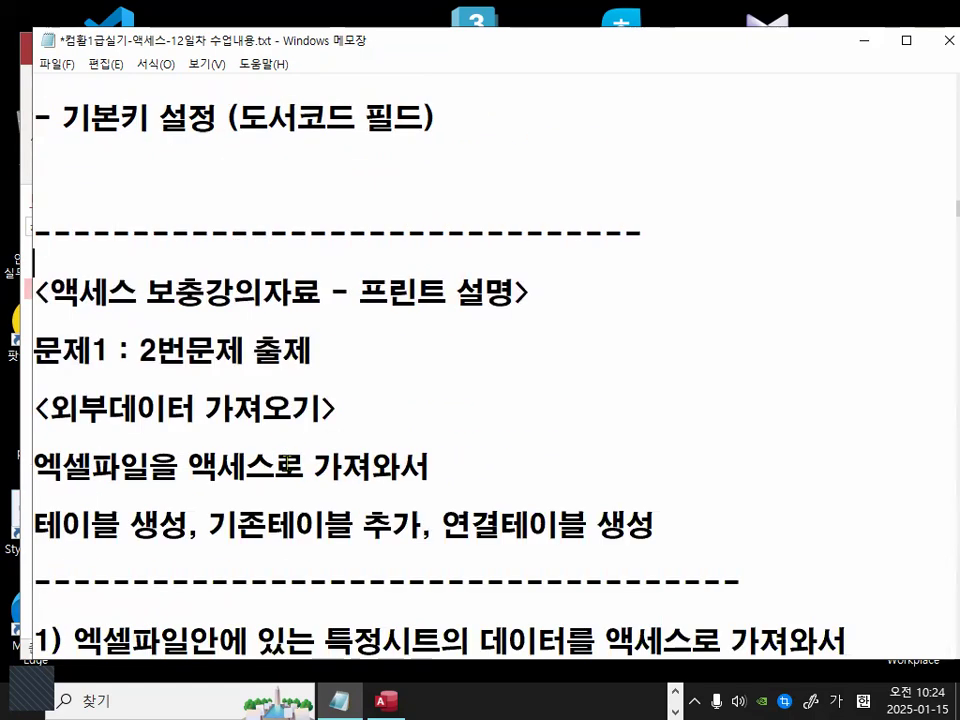
scroll(287, 462, down, 3)
scroll(288, 470, down, 2)
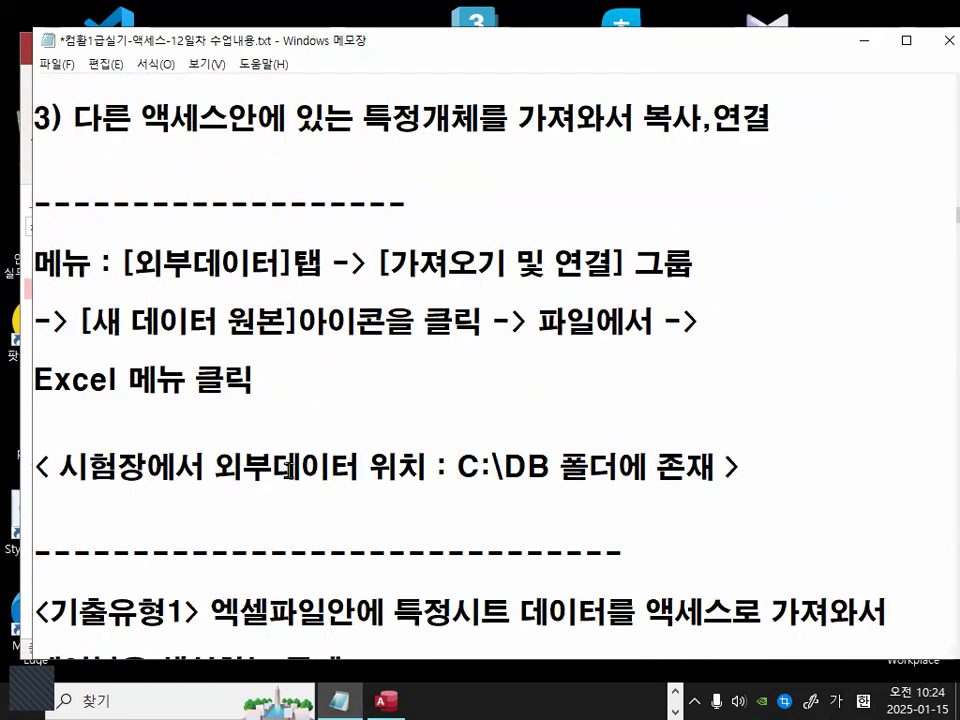
scroll(288, 470, down, 9)
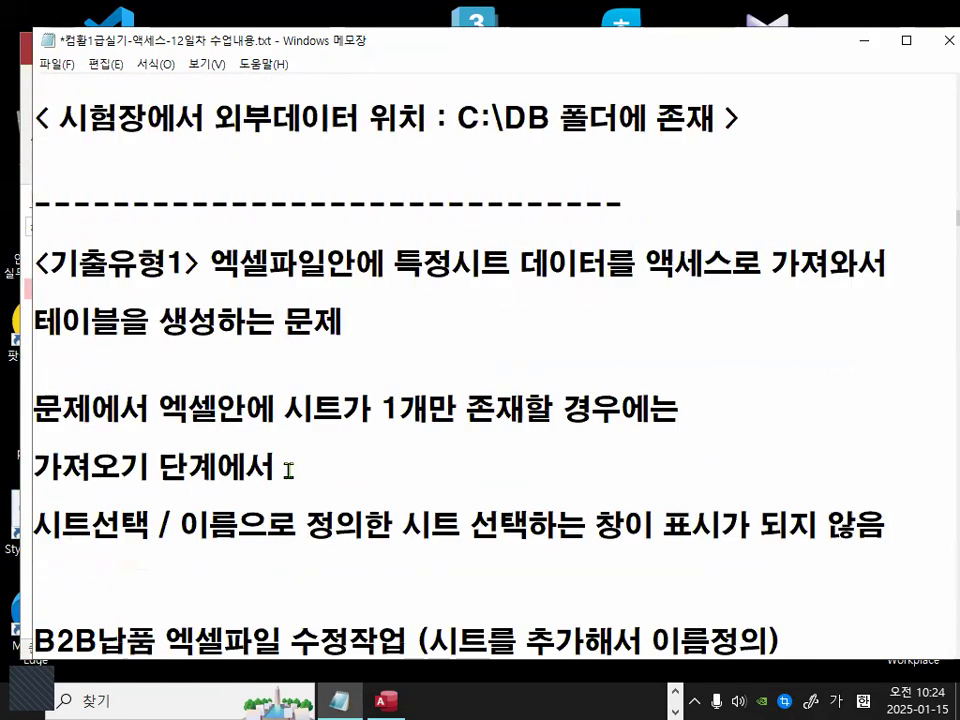
scroll(288, 470, down, 1)
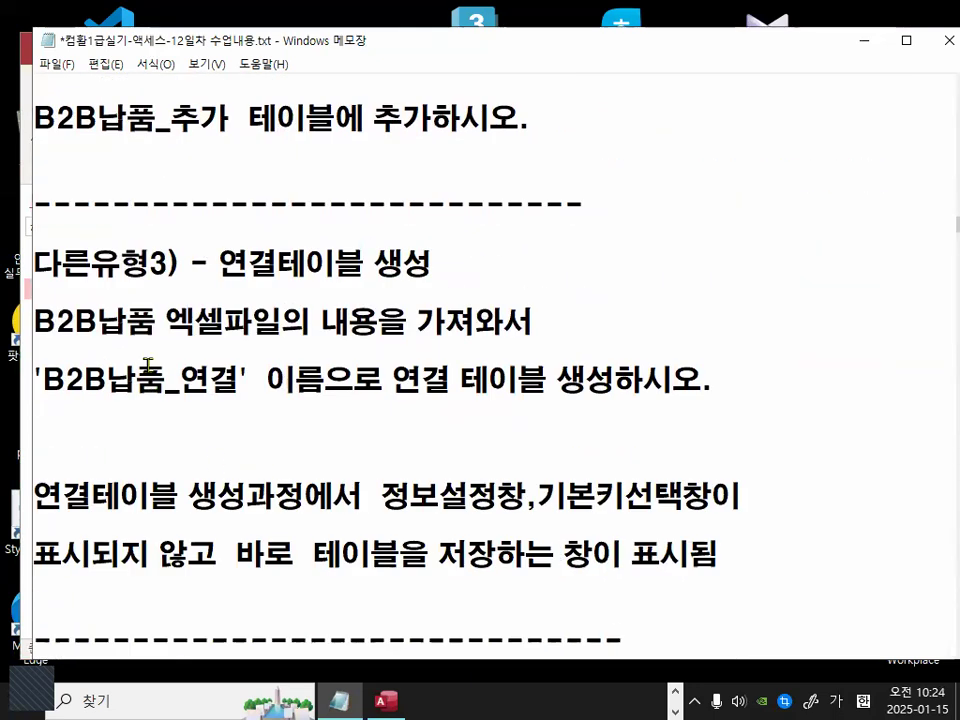
scroll(158, 496, down, 1)
scroll(158, 496, down, 2)
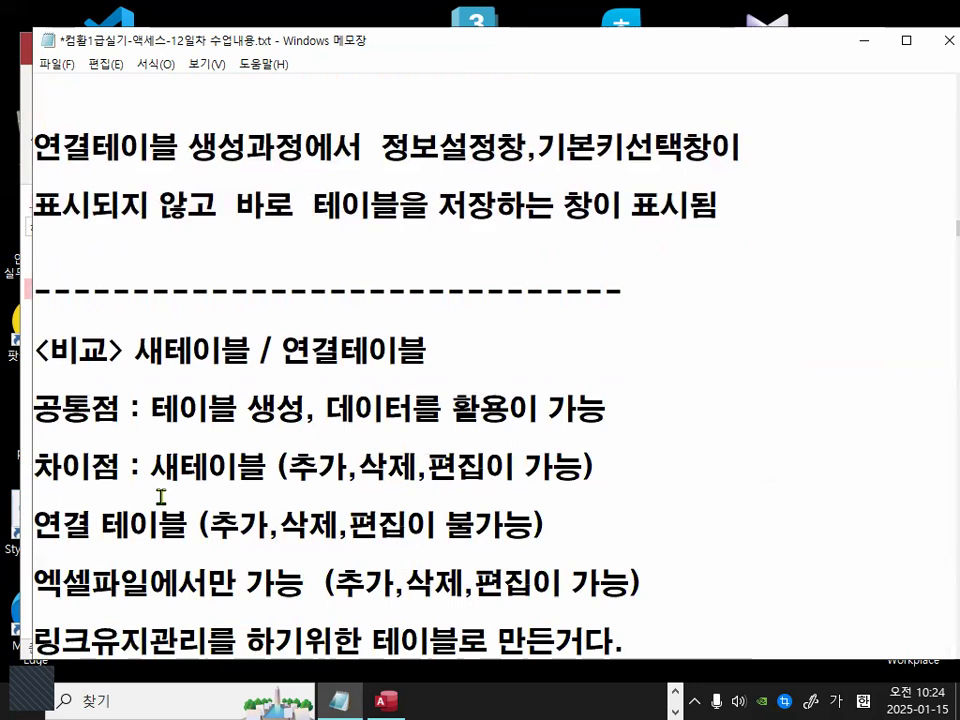
scroll(160, 496, down, 1)
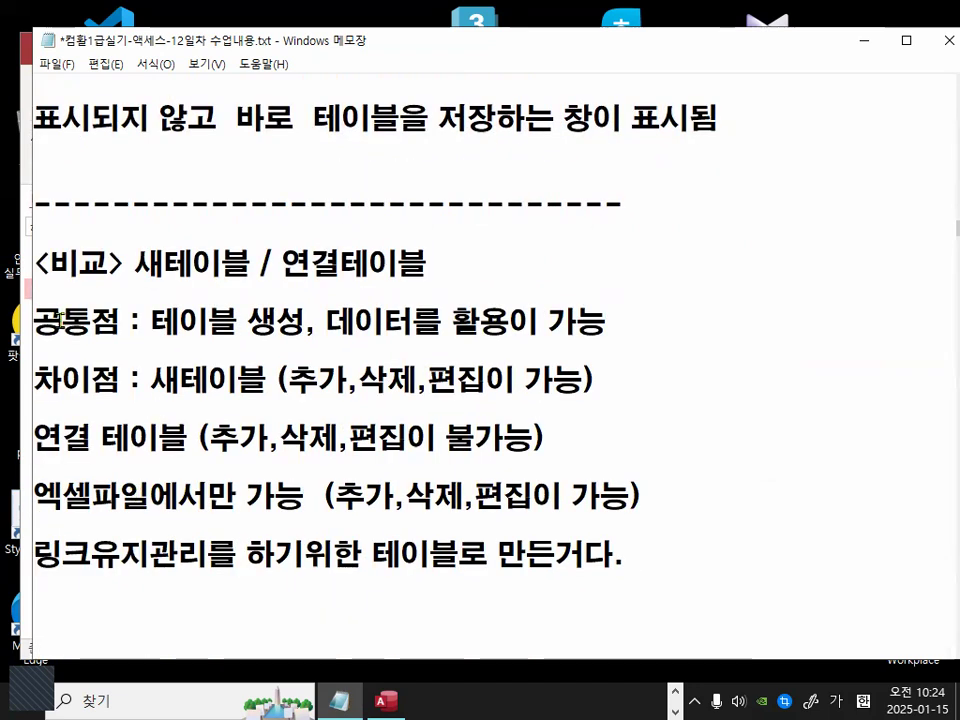
click(37, 322)
text(-)
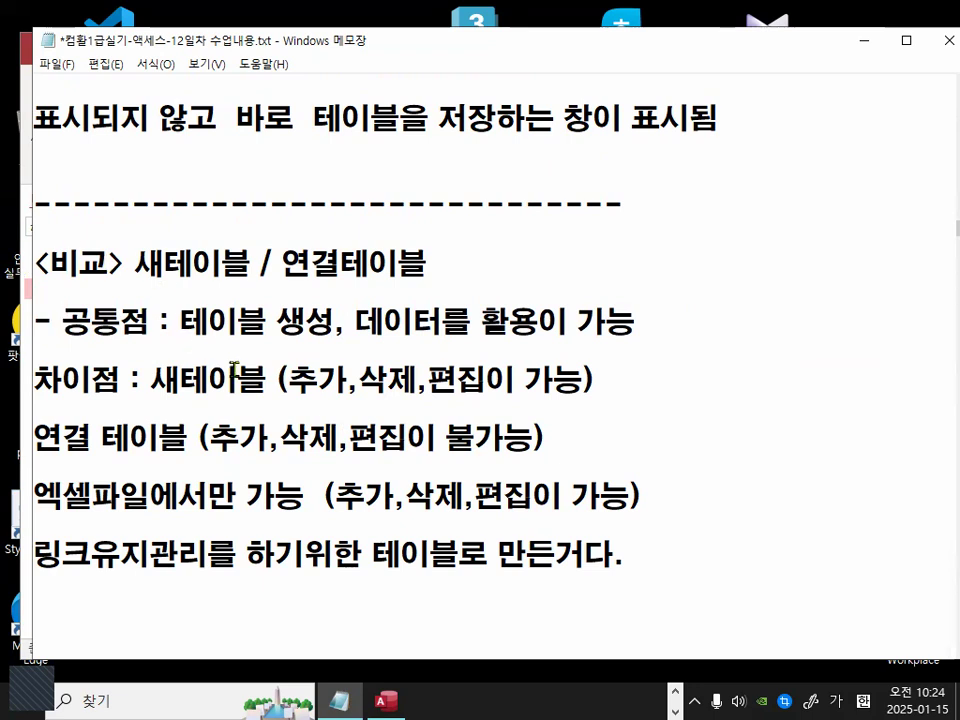
drag(182, 321, 267, 318)
click(181, 321)
text(새)
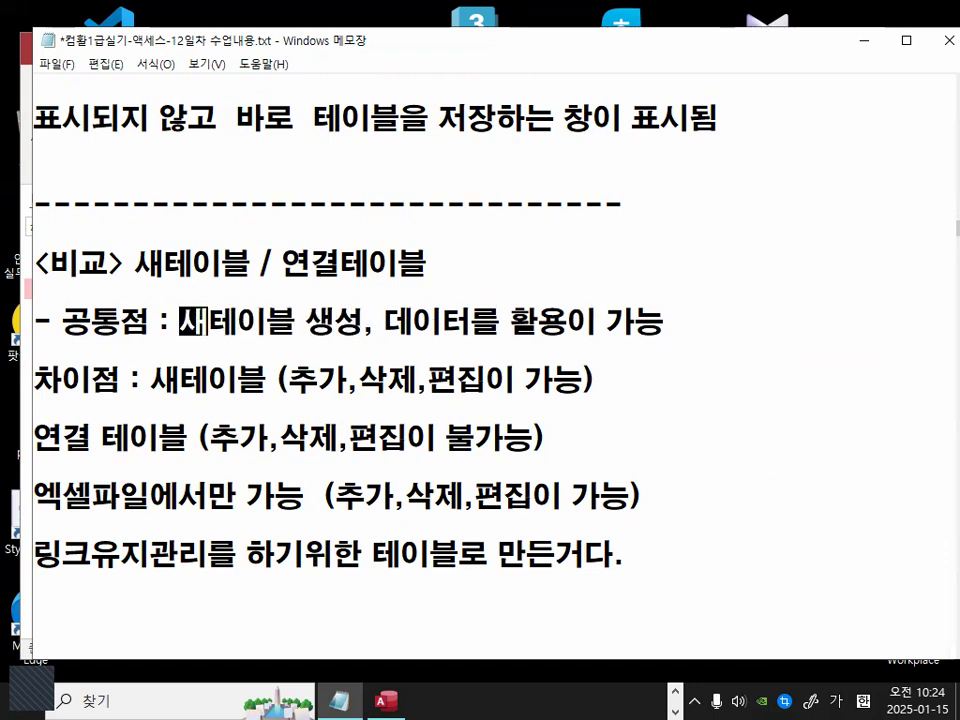
- Prefix the 차이점 line with a hyphen and space its "새테이블" as "새 테이블"
drag(393, 321, 662, 324)
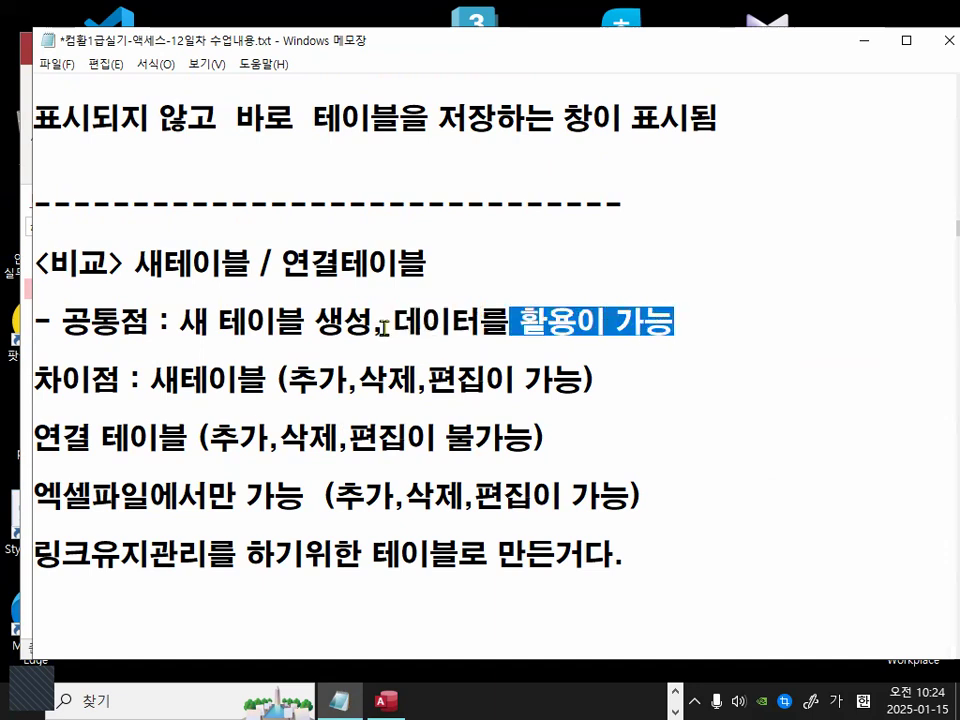
drag(62, 321, 153, 322)
drag(134, 262, 428, 262)
click(38, 379)
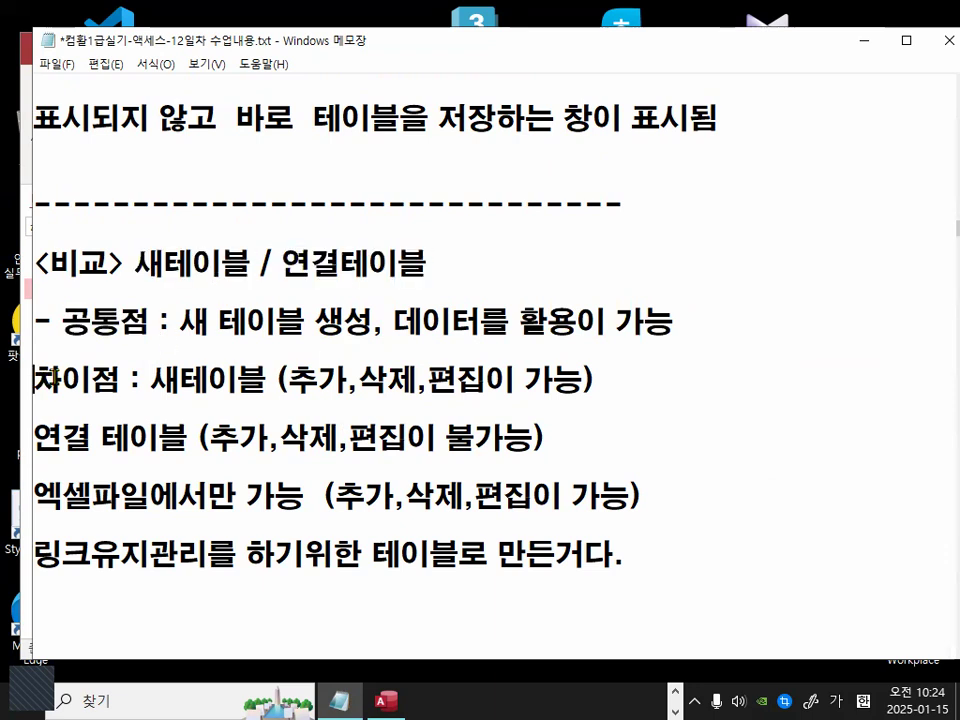
text(-)
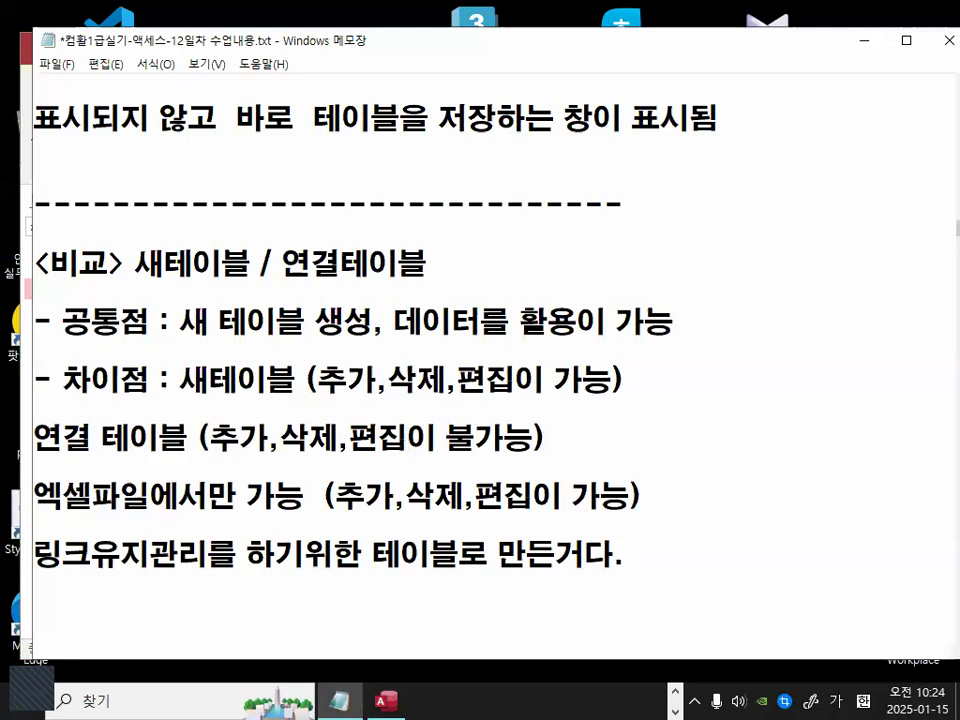
click(206, 380)
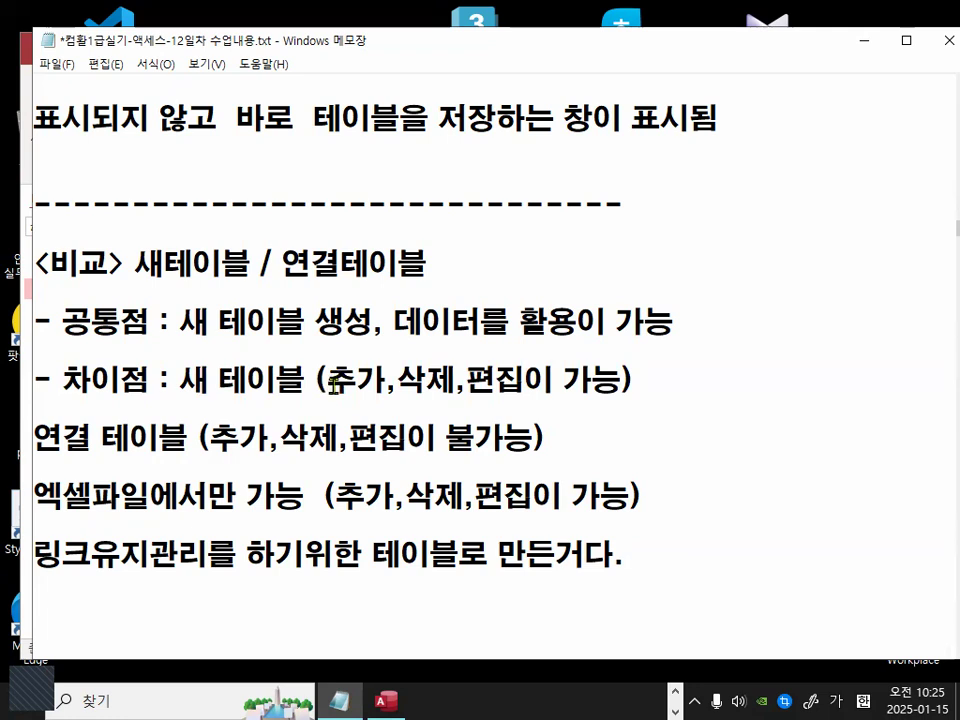
- Review the notes on where records can be added, deleted and edited for new tables, linked tables and the Excel file
drag(333, 385, 630, 378)
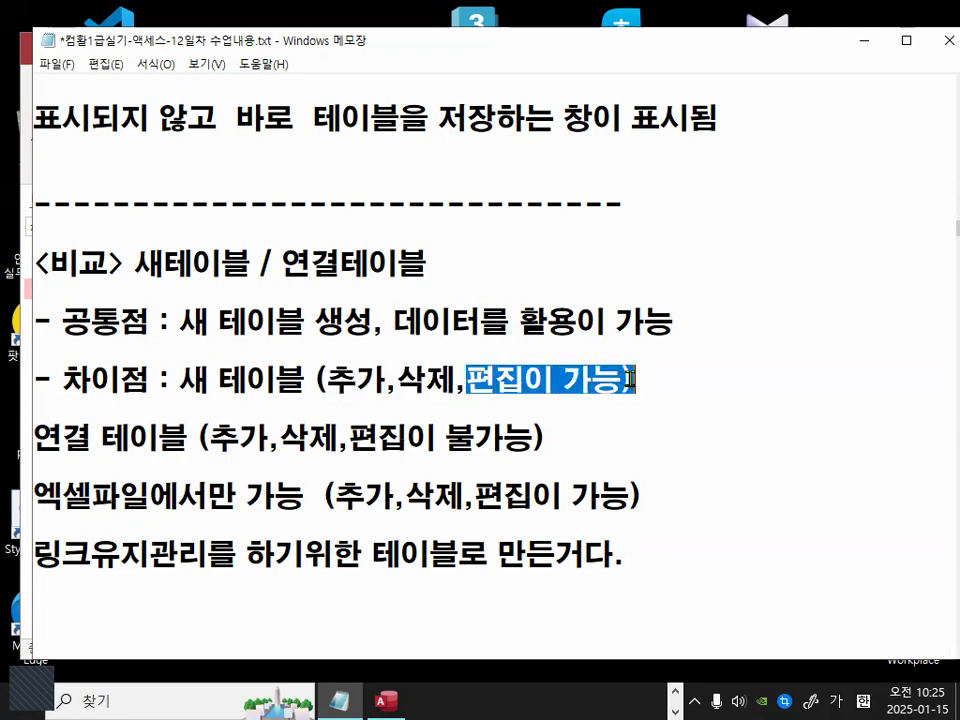
click(33, 440)
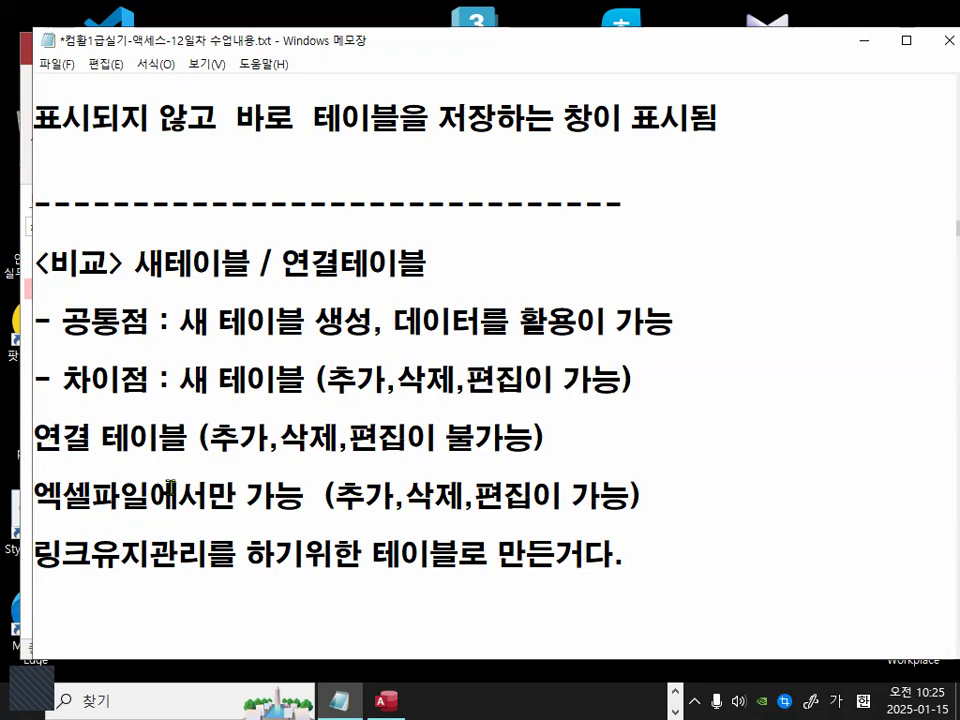
drag(210, 440, 506, 440)
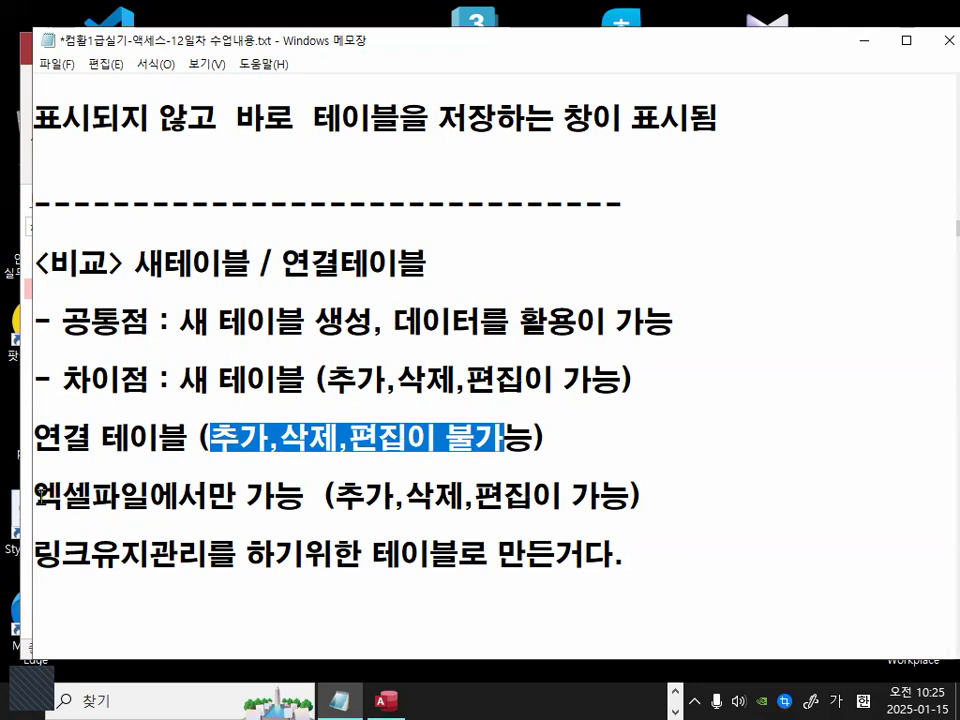
drag(36, 494, 147, 497)
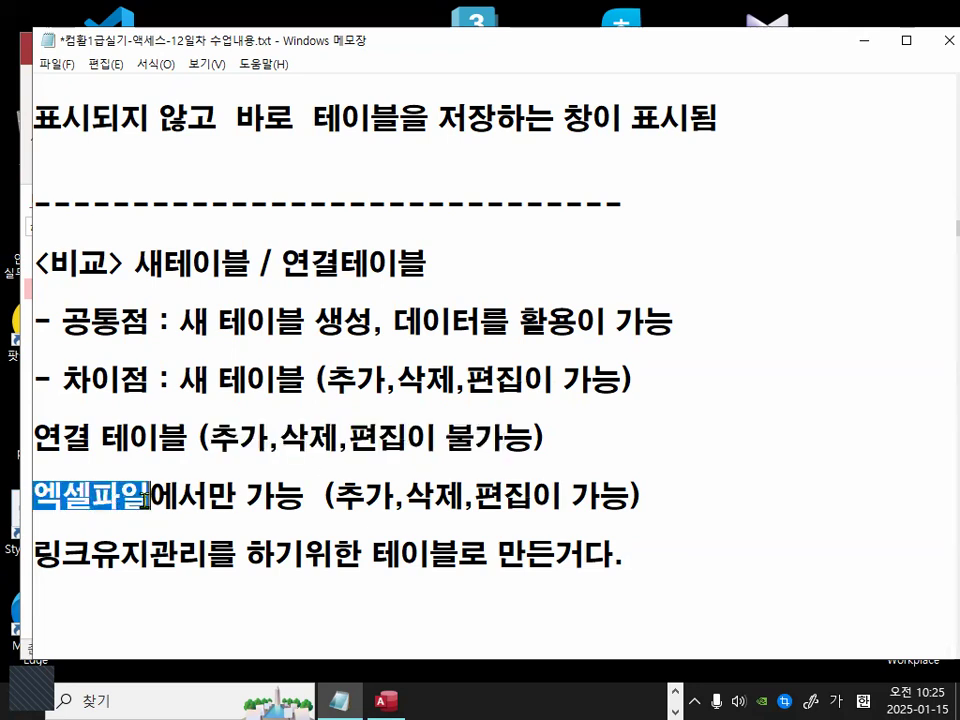
drag(34, 437, 90, 437)
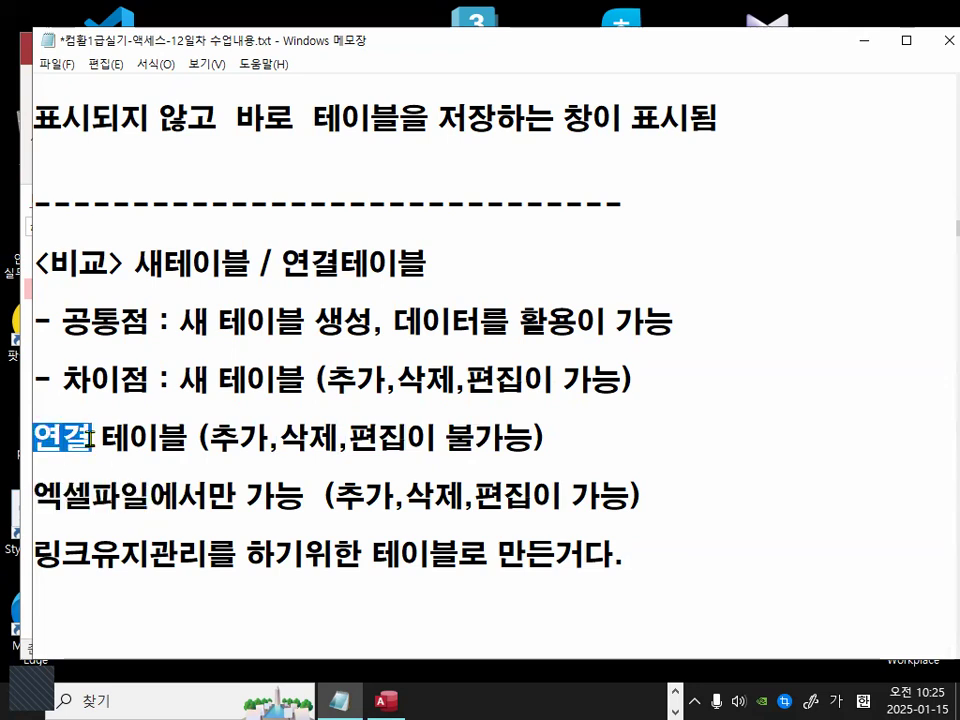
click(312, 494)
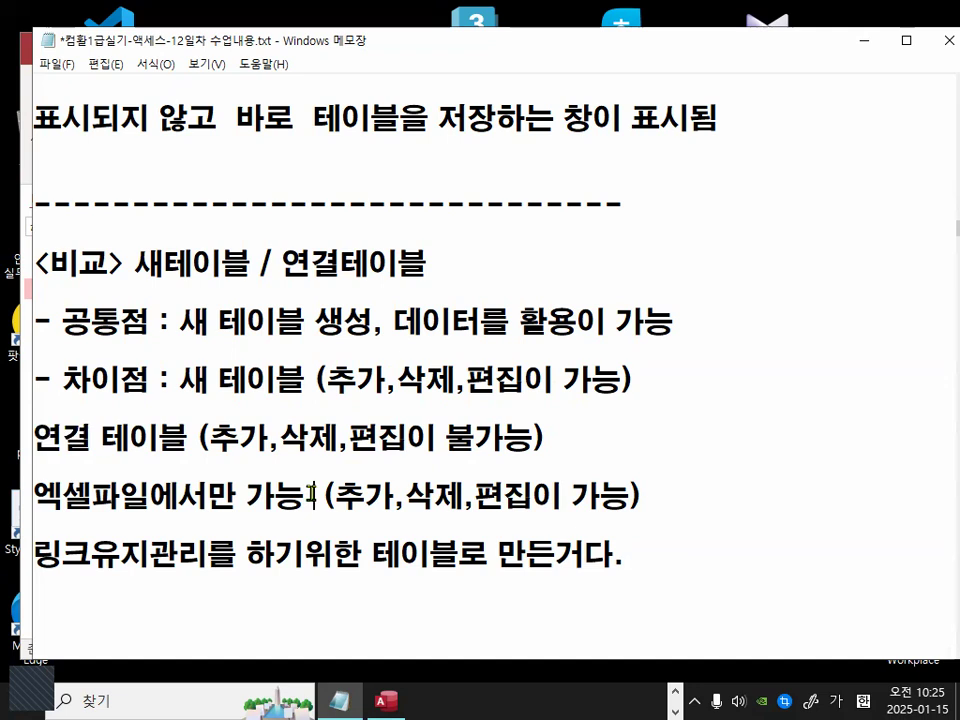
drag(63, 494, 632, 497)
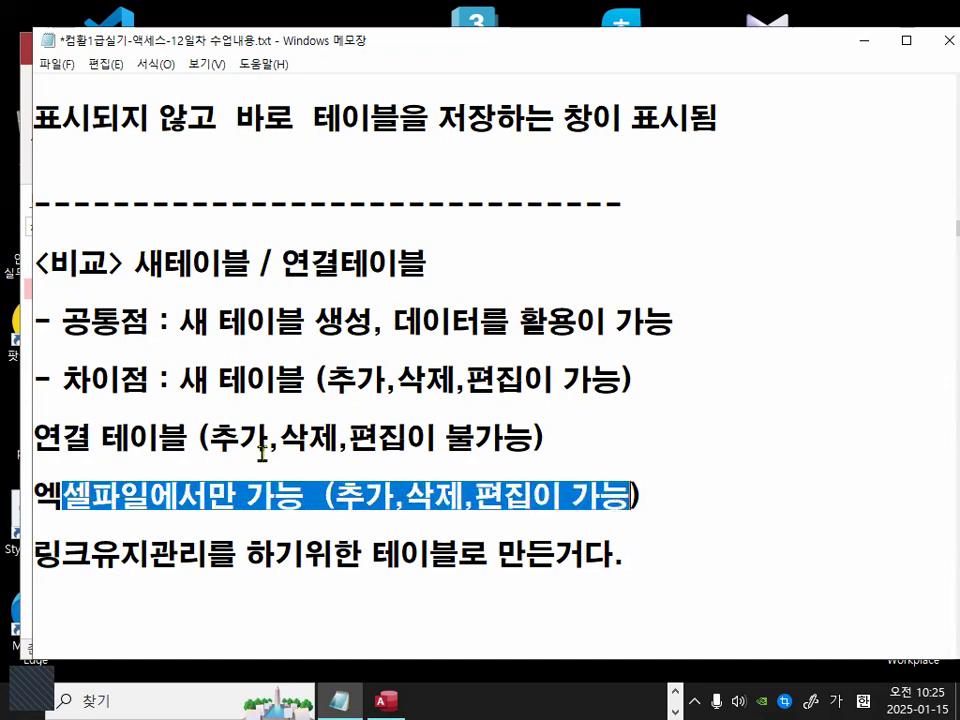
drag(34, 437, 160, 437)
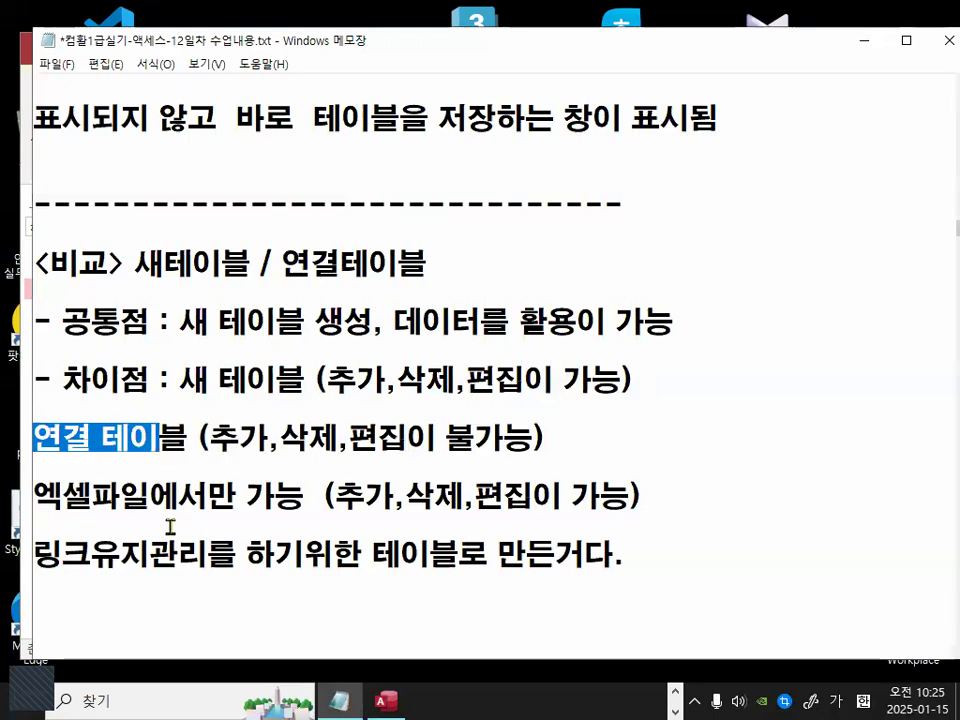
- Insert spaces in "링크유지관리를" so the line begins "링크 유지 관리를"
click(90, 553)
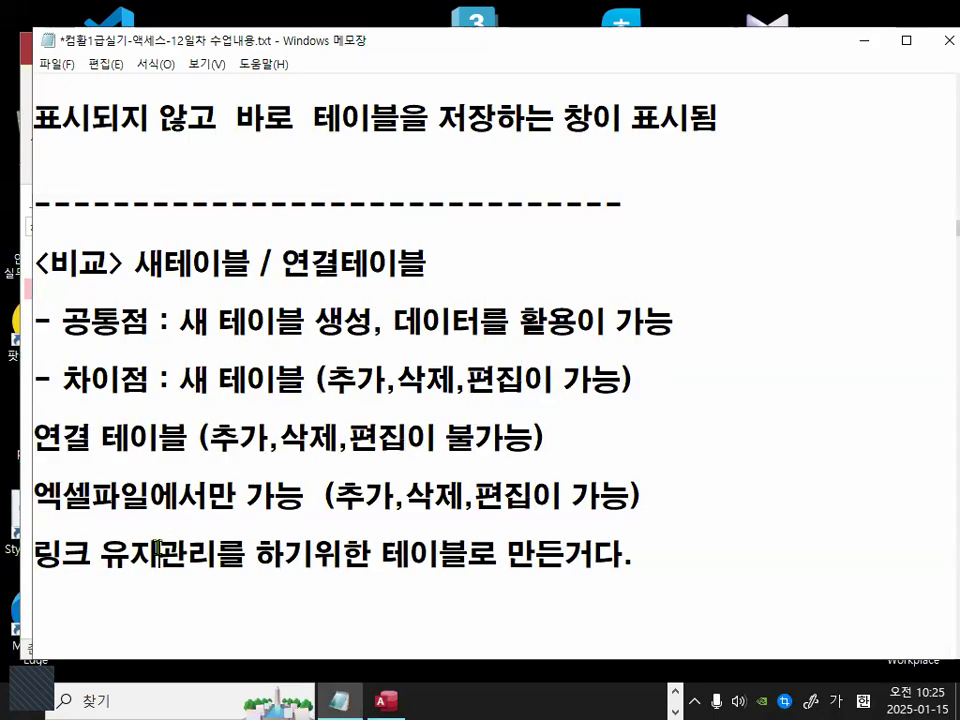
click(157, 547)
drag(34, 553, 226, 553)
drag(352, 553, 631, 553)
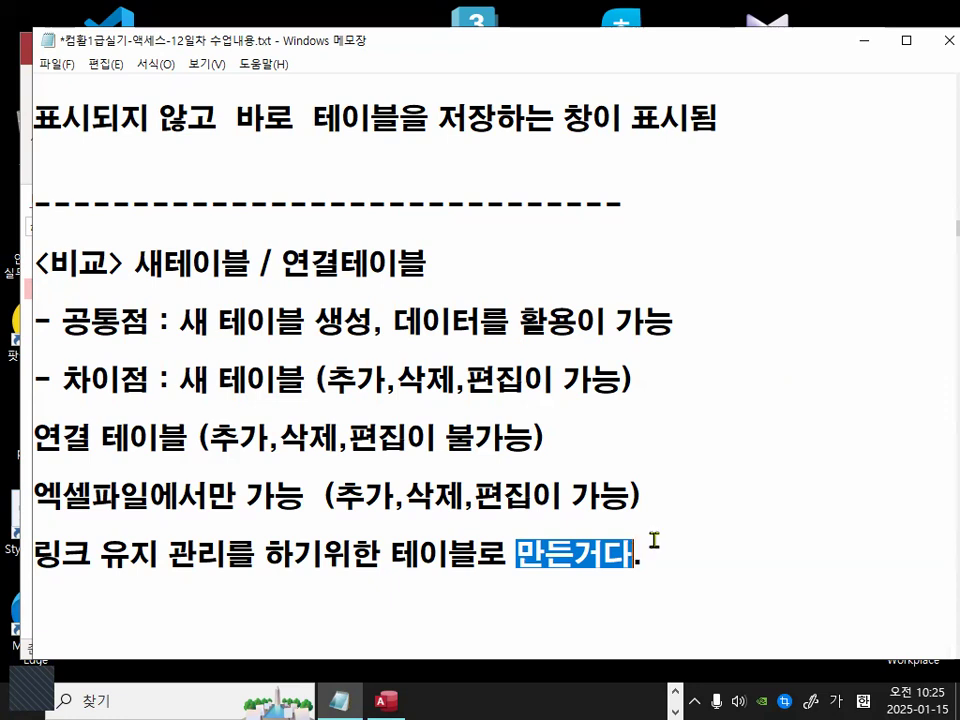
- Add the line "연결테이블은 정보설정창,기본키 설정창이 표시되지 않는다." below the 링크 유지 관리 line, followed by a new blank line
scroll(634, 555, down, 1)
click(356, 431)
key(Return)
key(Return)
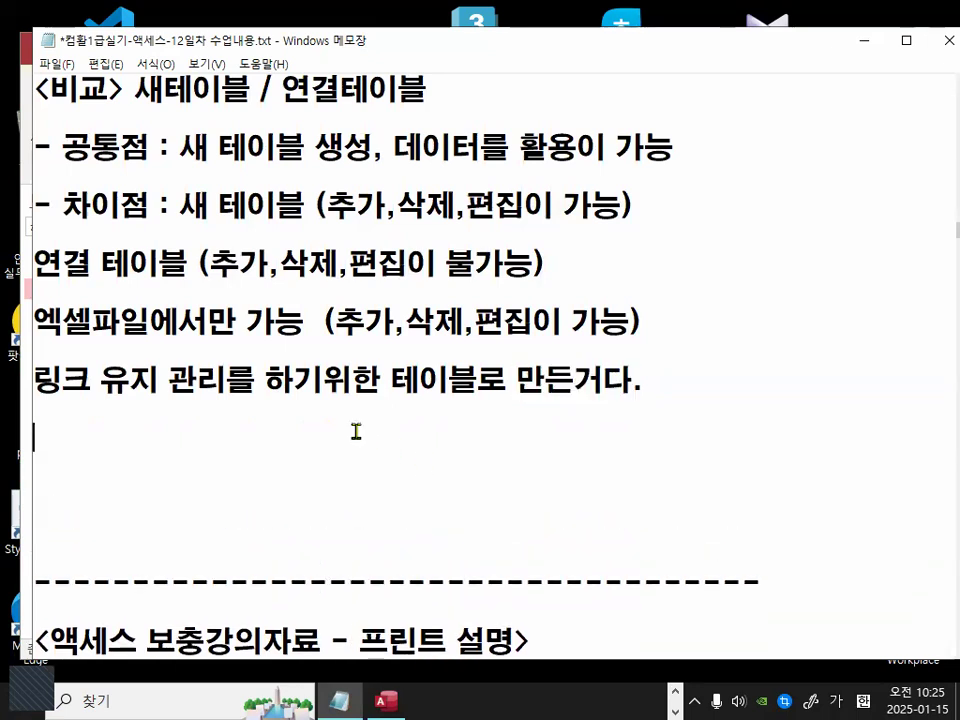
text(연)
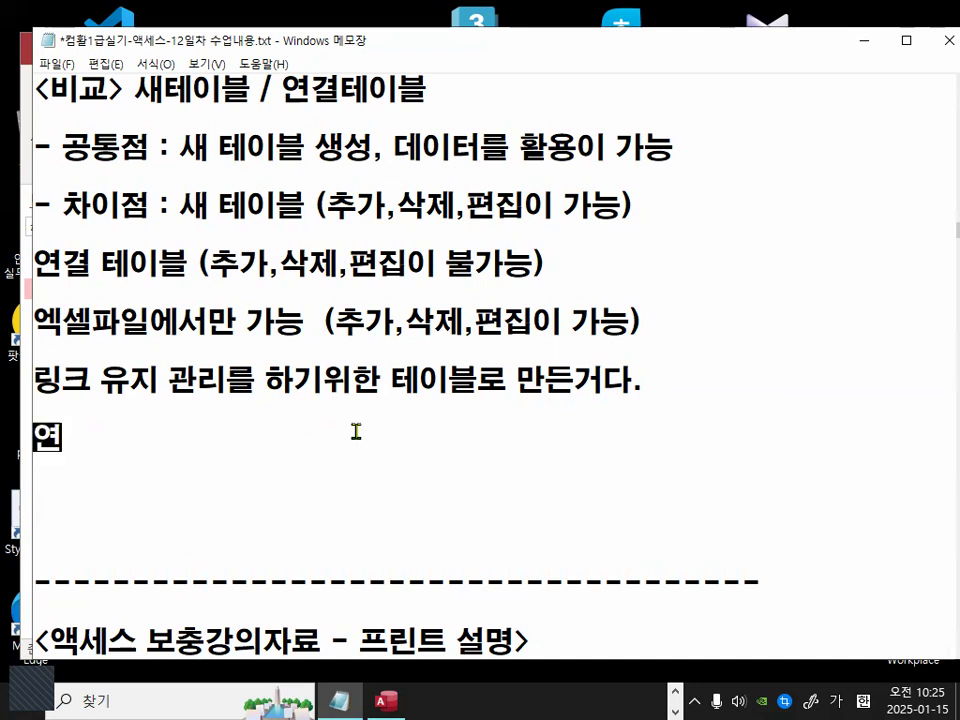
text(결테이블은 )
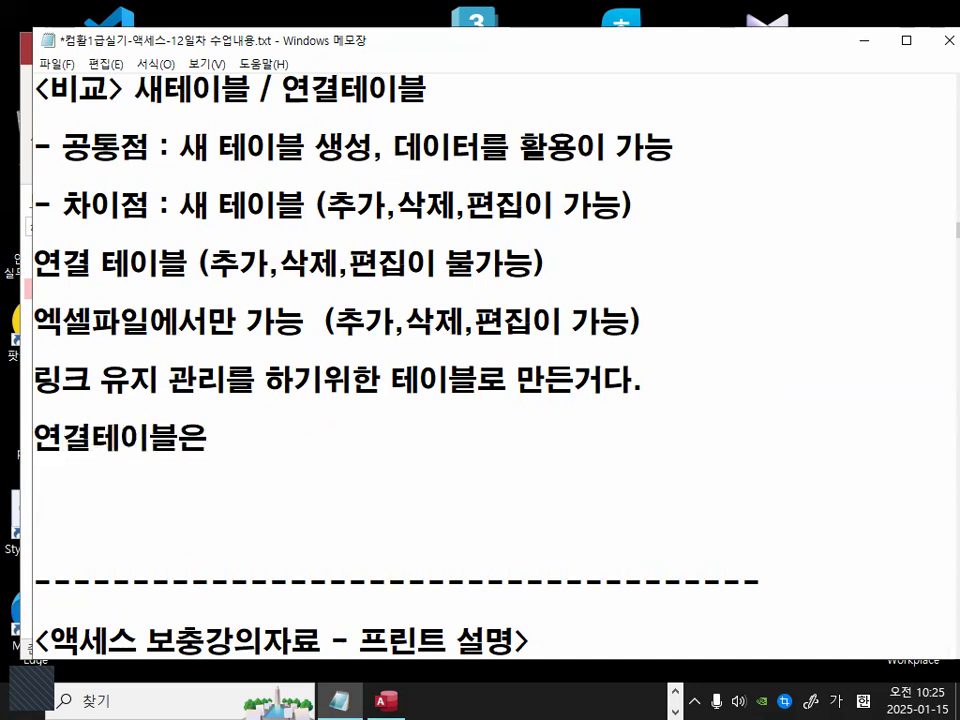
text(정보)
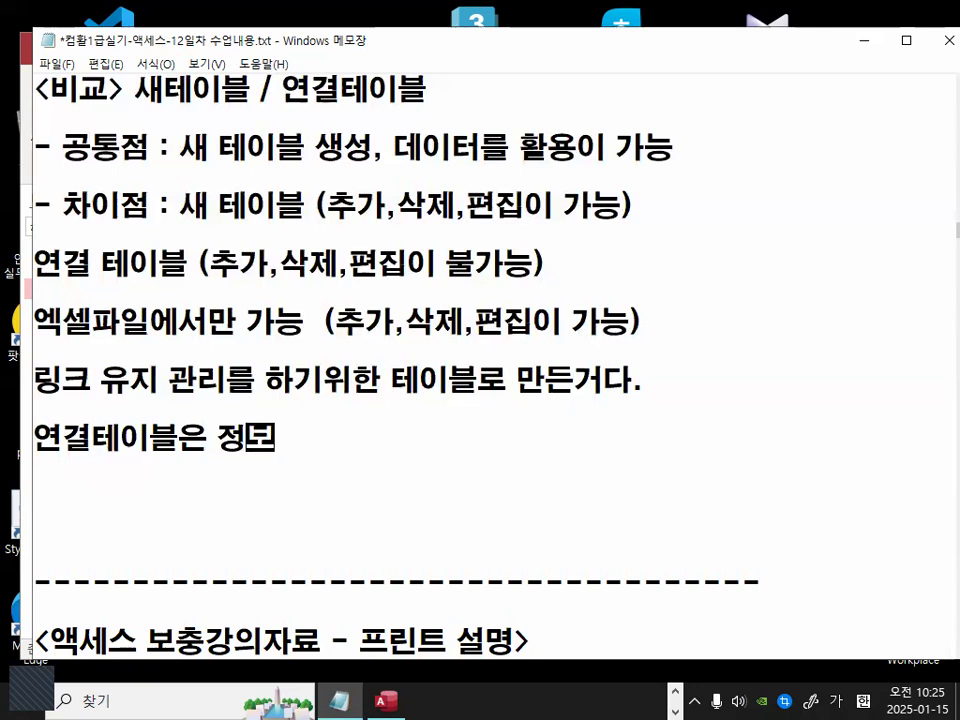
text(설ㅈ정창,기본)
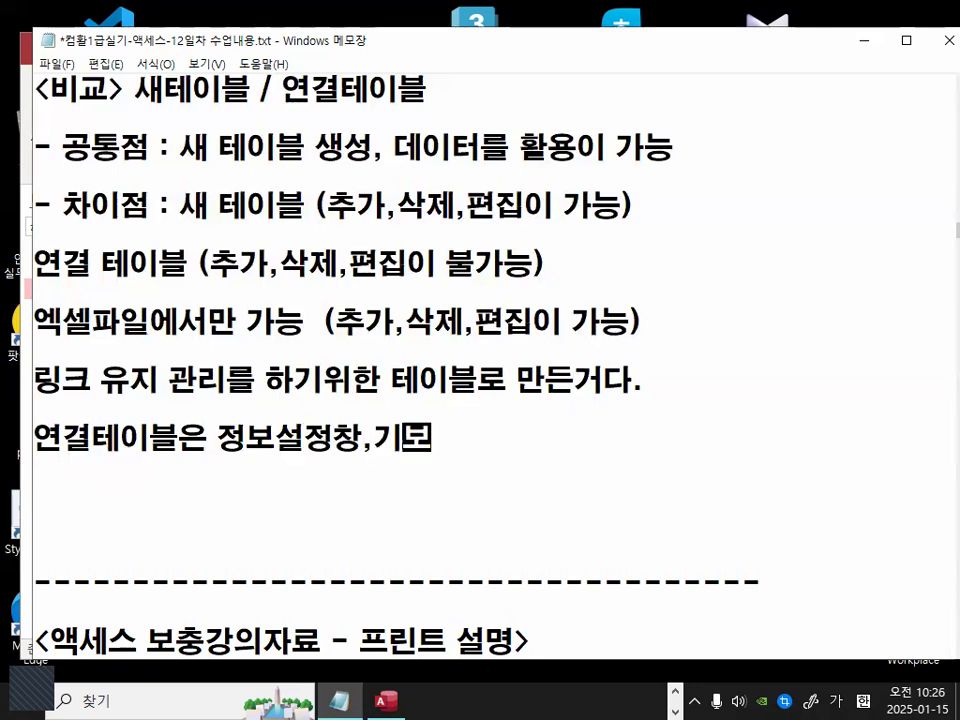
text(키 설정창ㅇ)
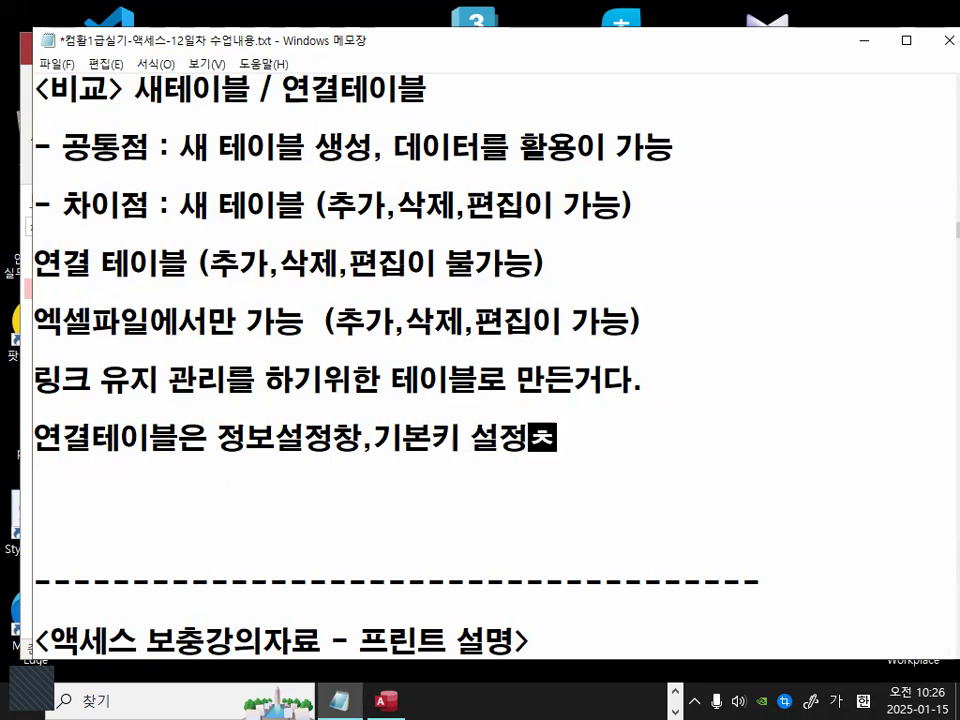
text(이 표시되)
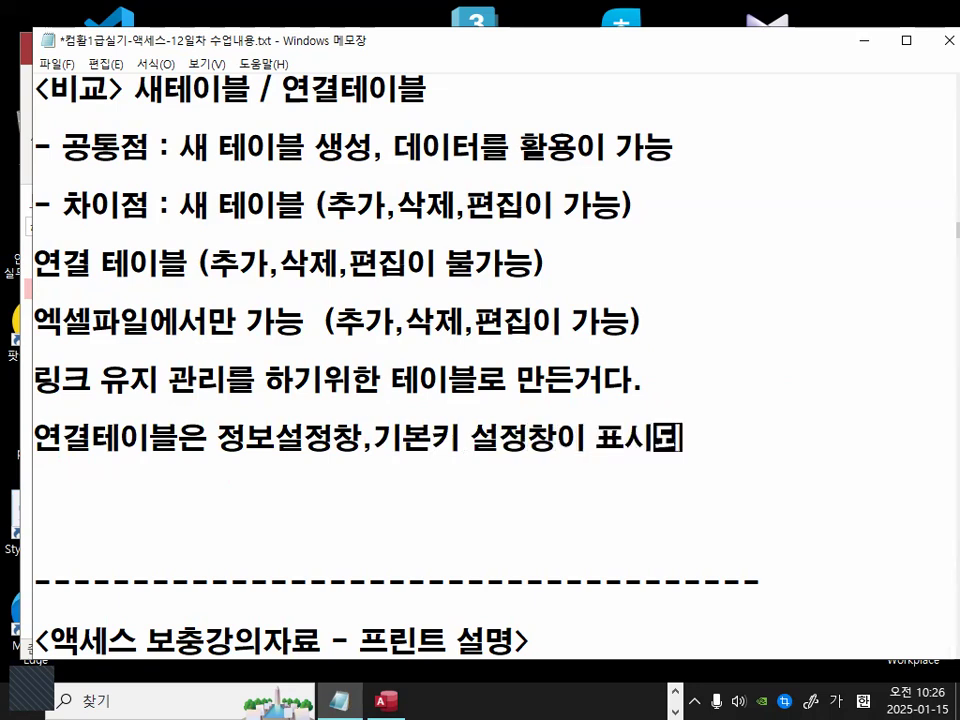
text(지 ㅇ않는다.)
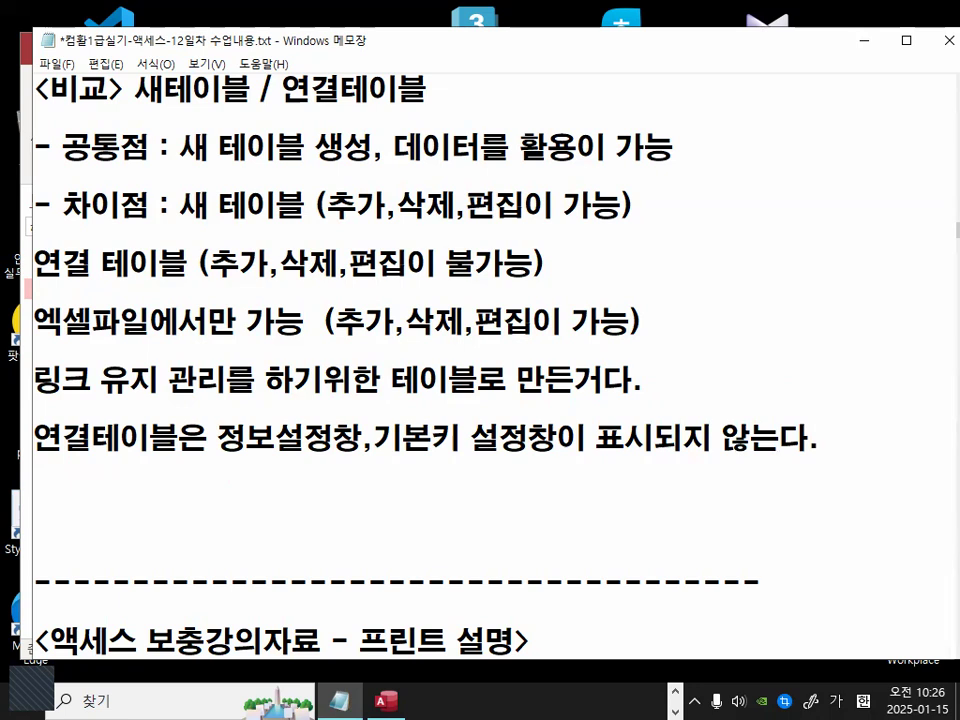
key(Return)
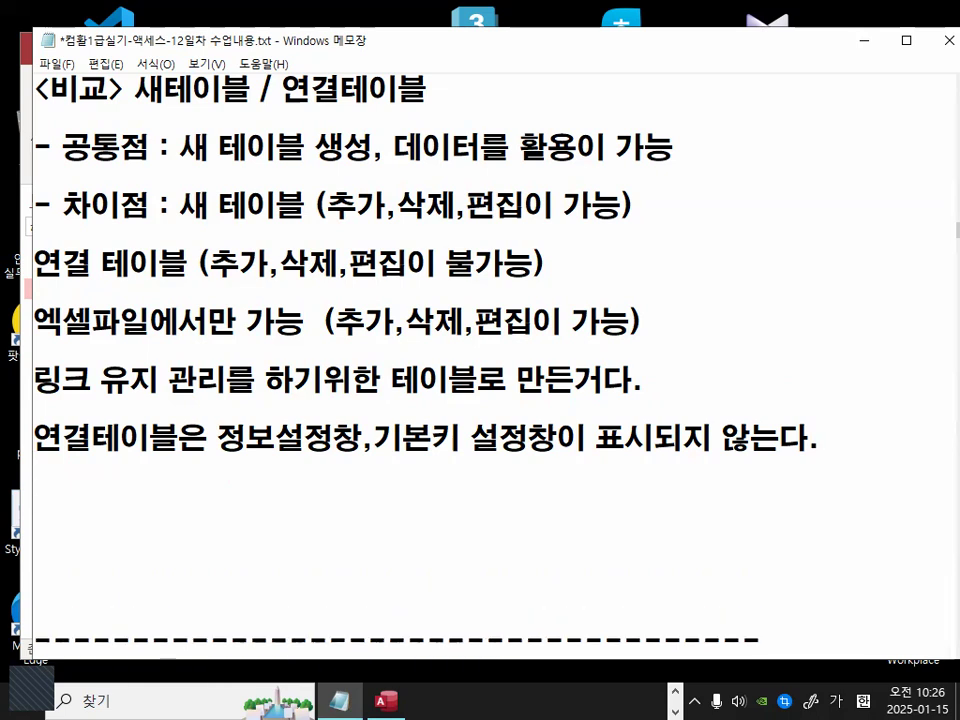
- Add the line "테이블을 저장하는 창 표시" below the 연결테이블 line in the notes
text(테이블을 젓)
text(장한)
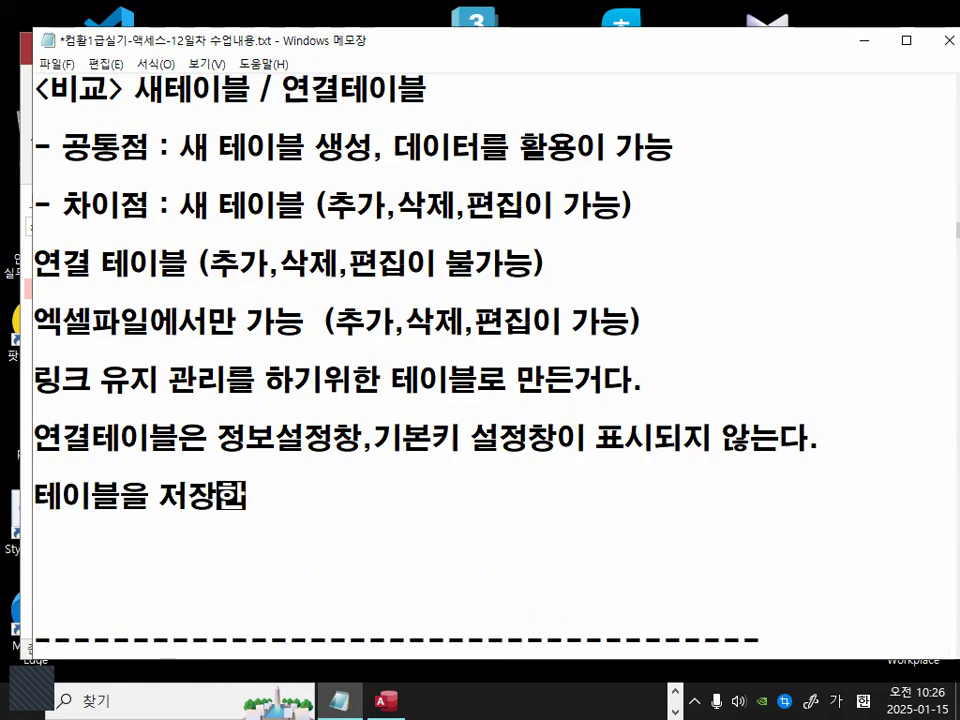
text(느 ㅈ)
key(BackSpace)
key(BackSpace)
key(BackSpace)
text(하)
key(BackSpace)
key(BackSpace)
key(BackSpace)
text(하는 차이)
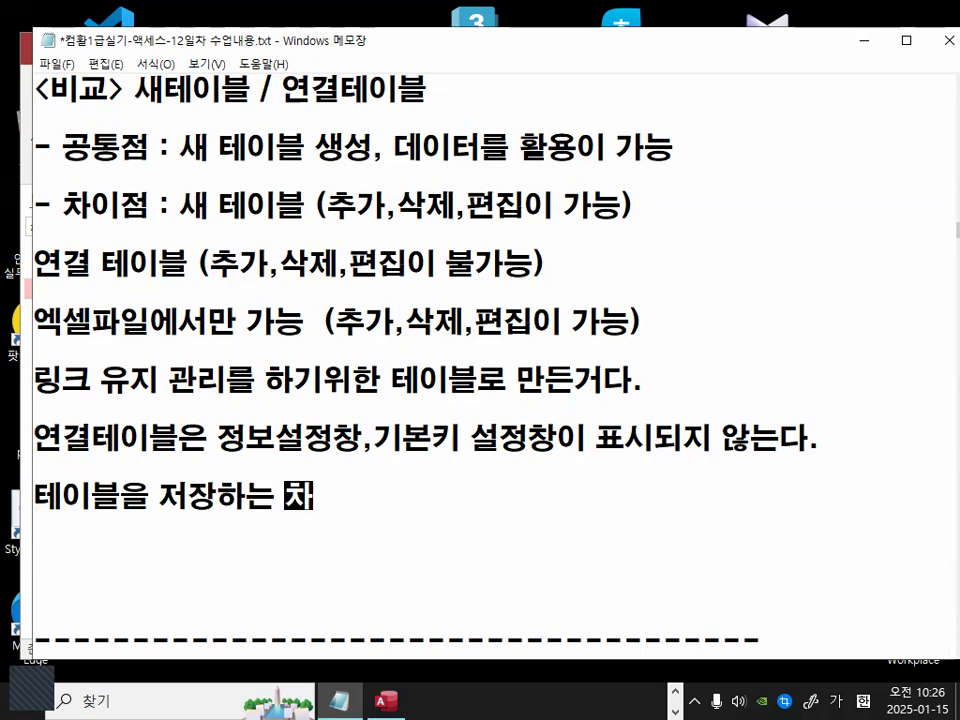
key(BackSpace)
key(BackSpace)
text(ㅇ 표시)
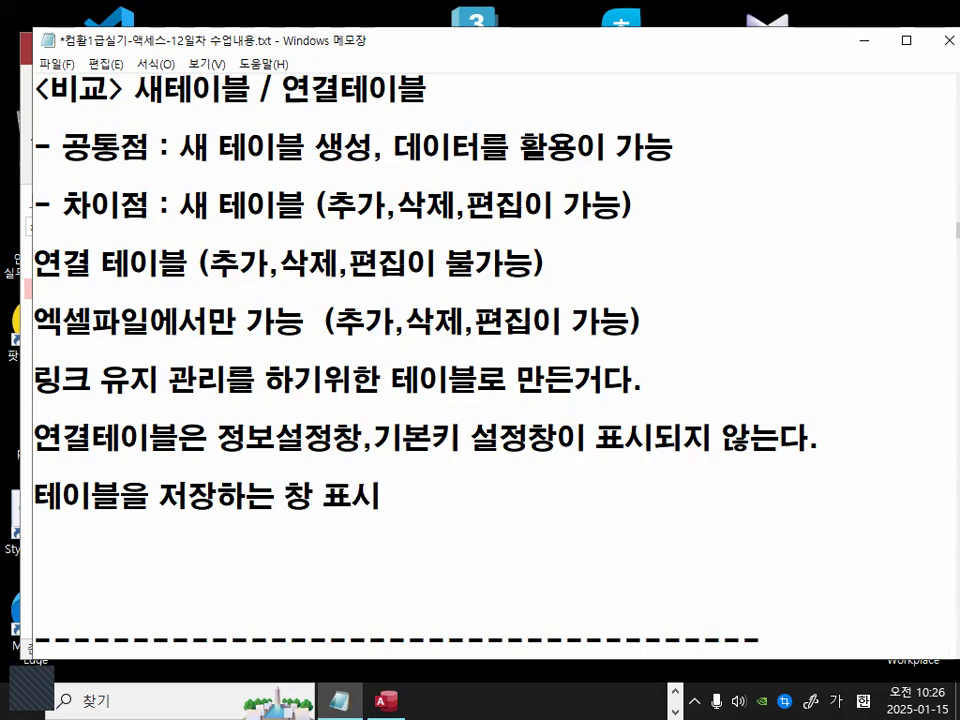
- Switch to Access and start an Excel import with B2B납품.xlsx from the 액세스교재기출보충자료_실습파일 folder as the source
click(864, 44)
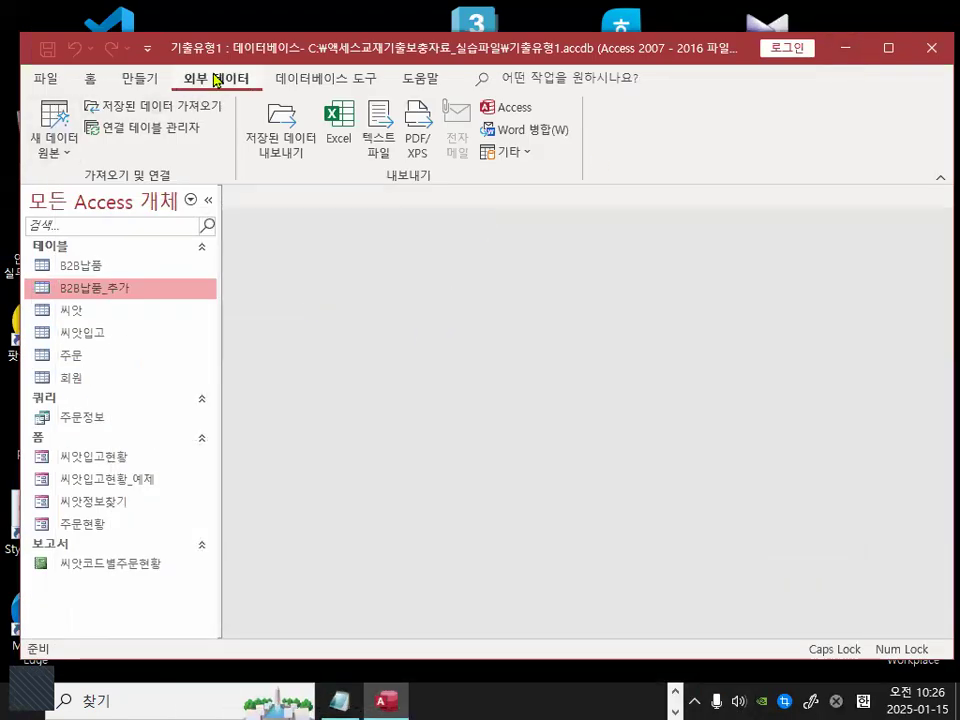
click(52, 145)
mouse_move(90, 180)
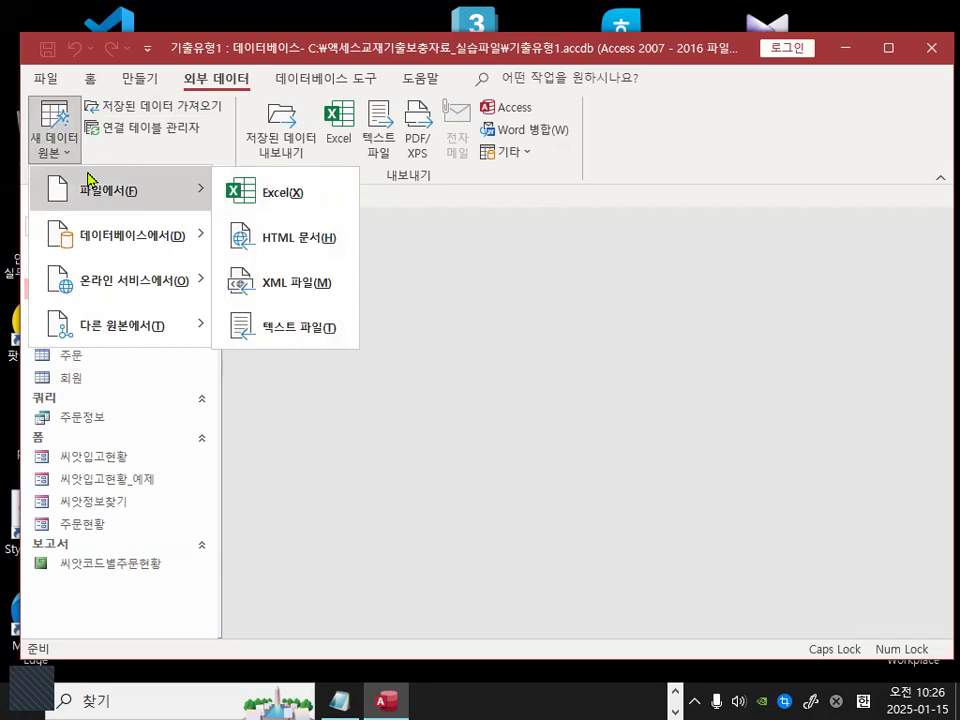
click(261, 199)
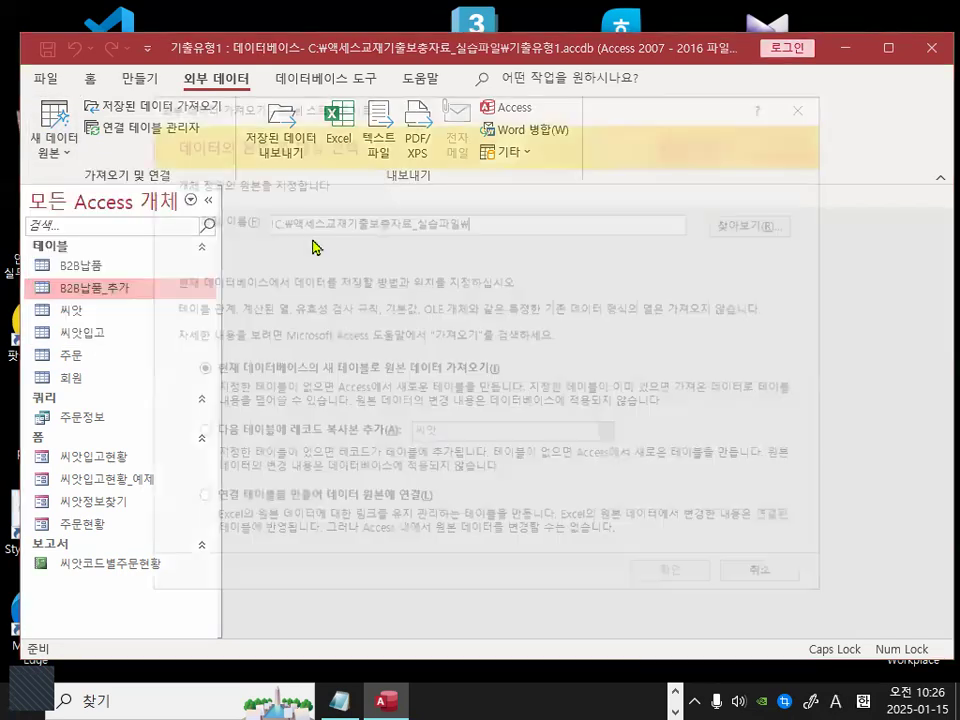
click(771, 222)
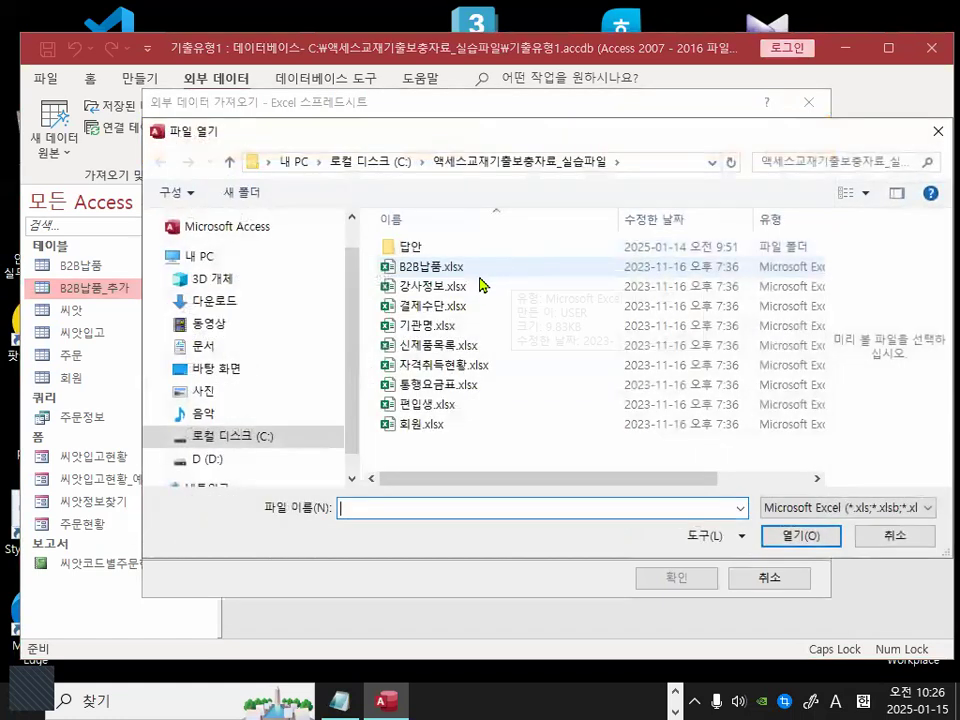
click(430, 267)
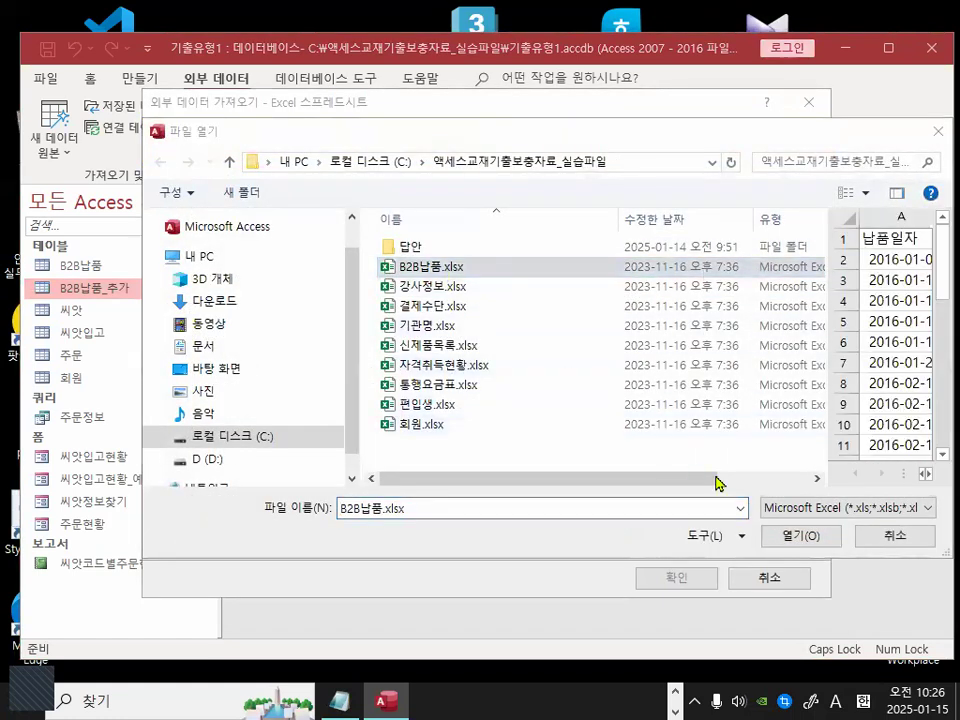
click(797, 538)
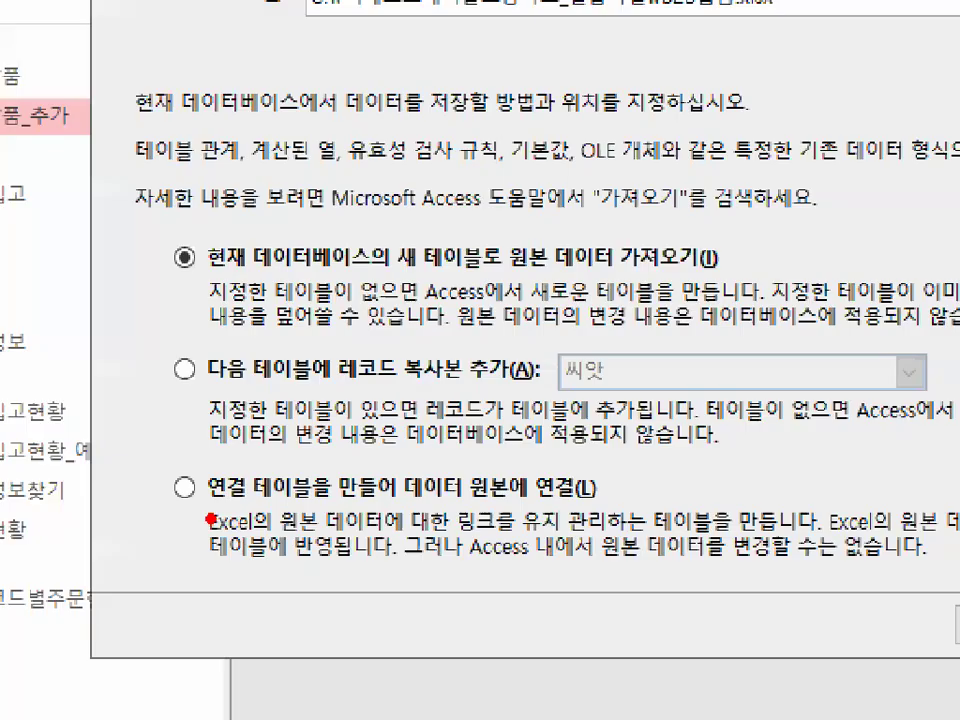
- Choose to link to the data source by creating a linked table and continue to the link wizard
mouse_move(222, 502)
mouse_down()
mouse_move(139, 505)
mouse_move(222, 502)
mouse_up()
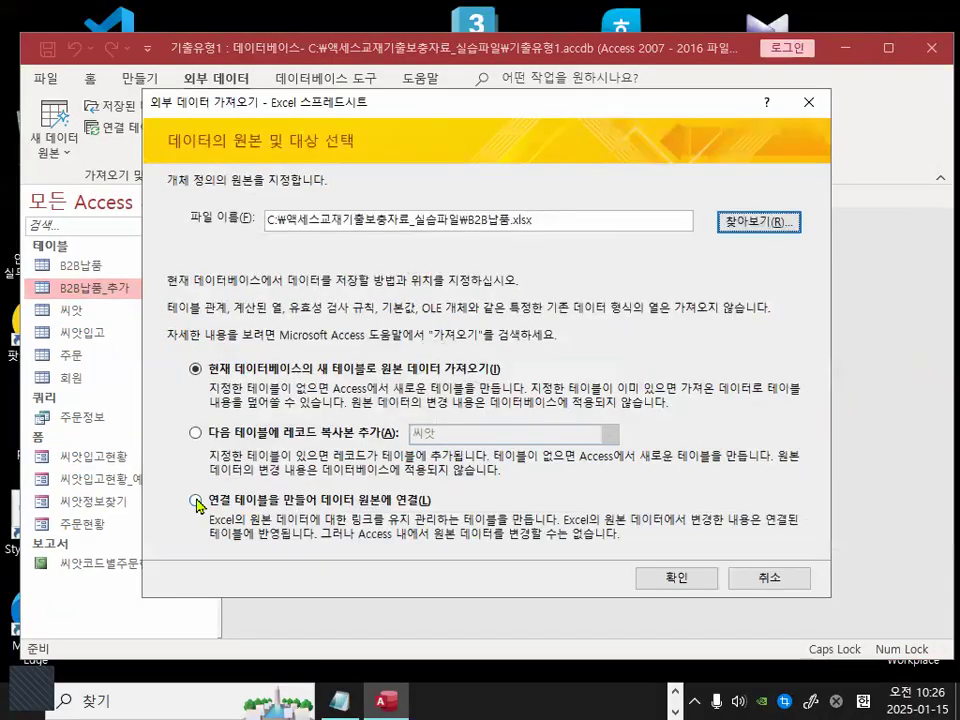
click(184, 488)
mouse_move(277, 499)
mouse_down()
mouse_move(206, 507)
mouse_move(275, 503)
mouse_up()
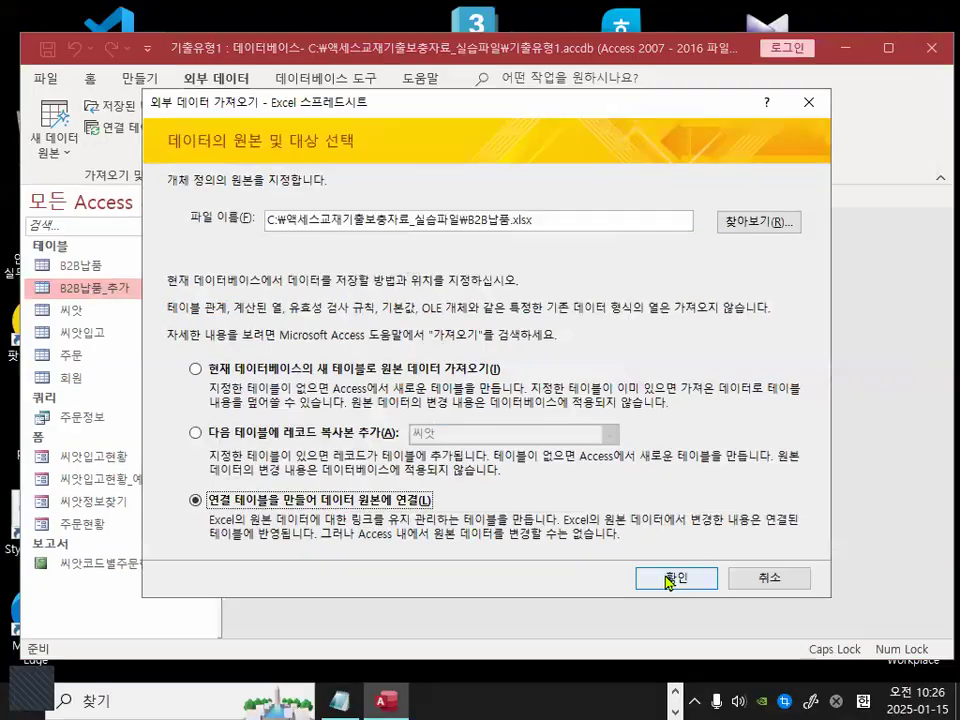
click(668, 578)
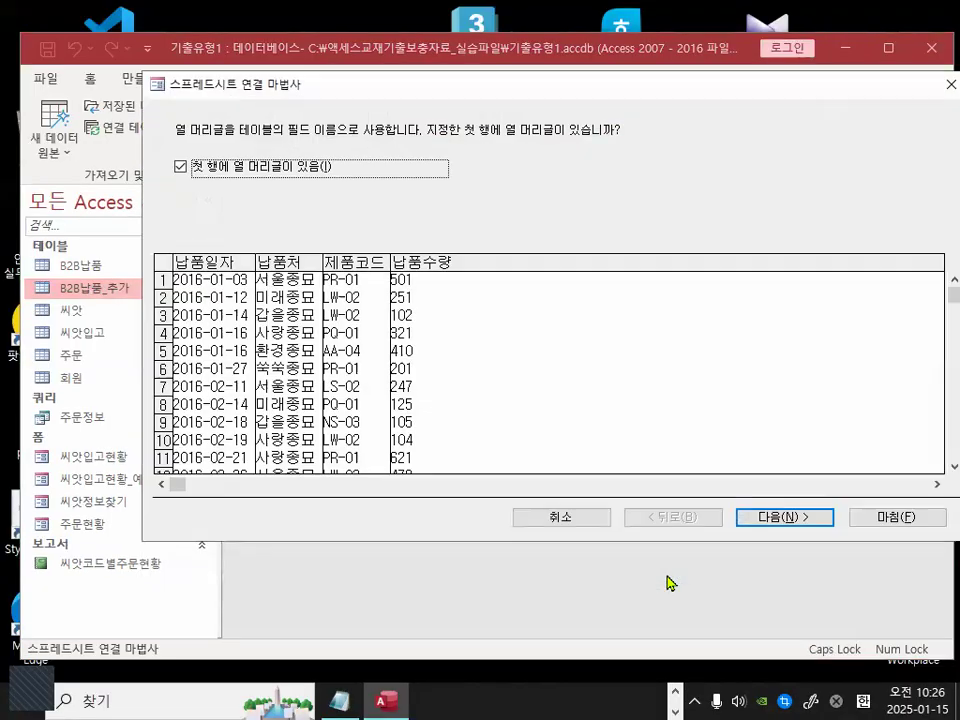
- Keep the first row as column headings and advance to the naming stage of the spreadsheet link wizard
drag(399, 88, 359, 197)
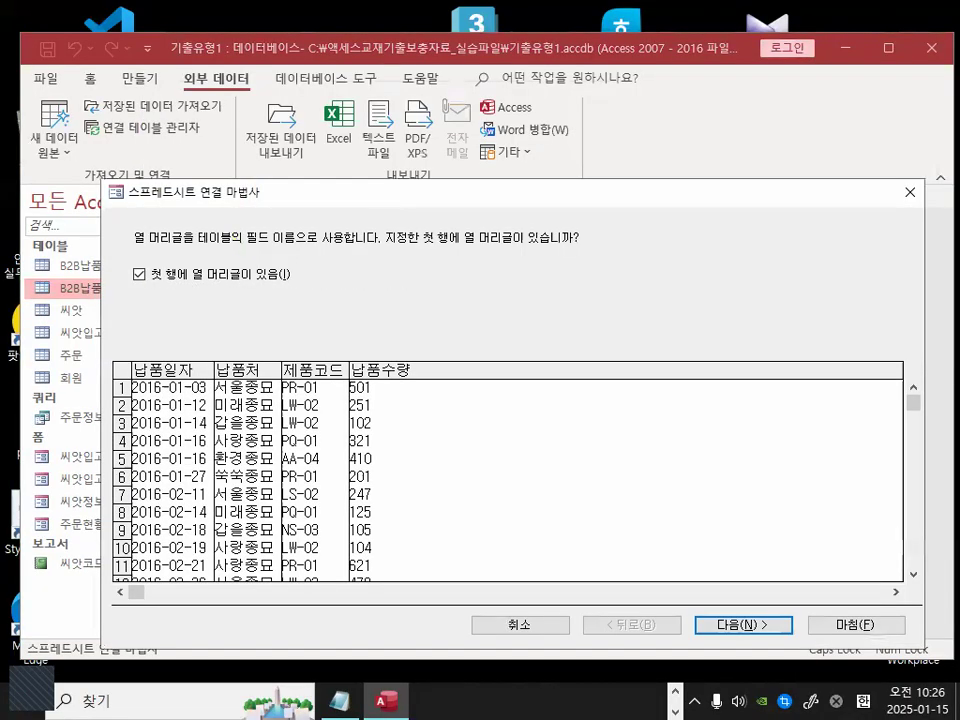
mouse_move(296, 253)
mouse_down()
mouse_move(260, 227)
mouse_move(363, 243)
mouse_up()
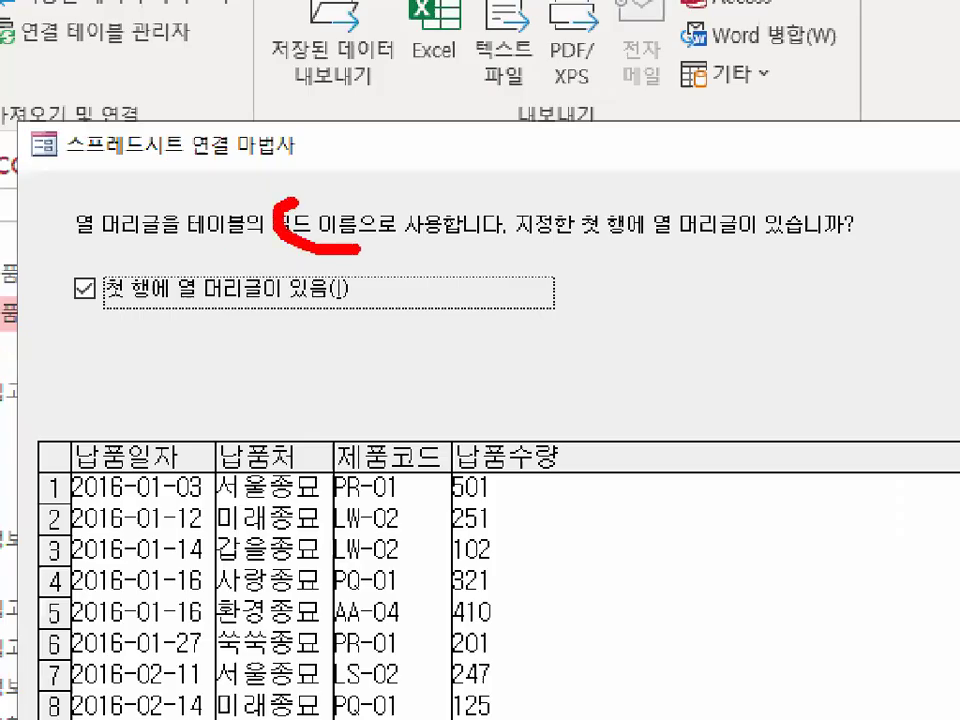
mouse_move(328, 461)
mouse_down()
mouse_move(184, 447)
mouse_move(274, 436)
mouse_up()
mouse_move(100, 258)
mouse_down()
mouse_move(60, 352)
mouse_move(155, 290)
mouse_up()
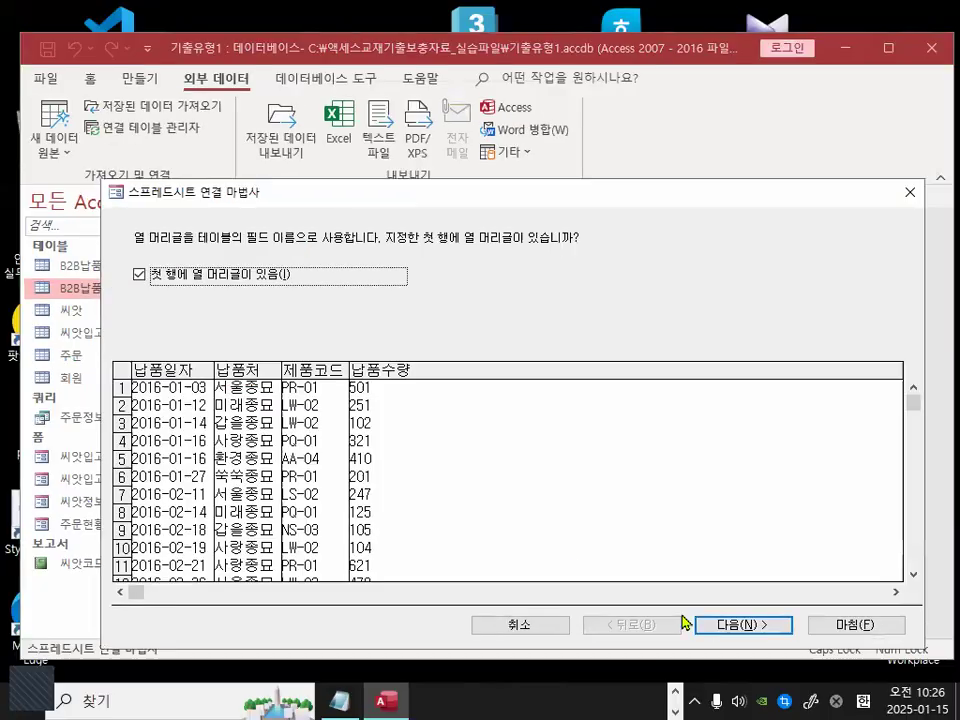
click(731, 626)
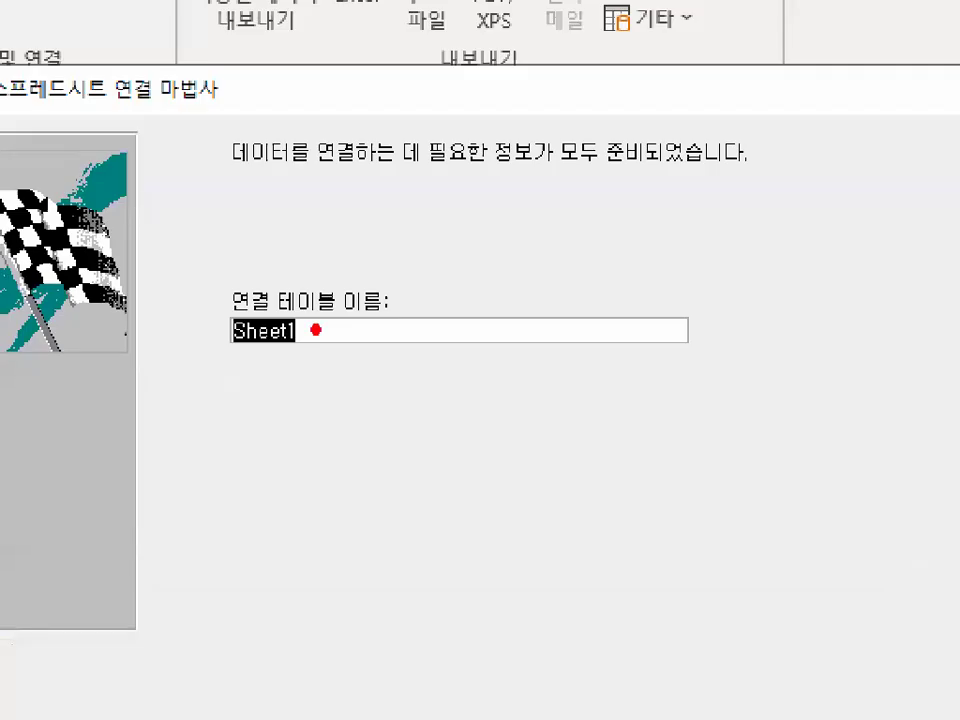
- Name the linked table B2B납품_연결 and finish the link to the workbook
mouse_move(348, 330)
mouse_down()
mouse_move(278, 347)
mouse_move(212, 318)
mouse_move(310, 258)
mouse_move(390, 305)
mouse_move(392, 325)
mouse_up()
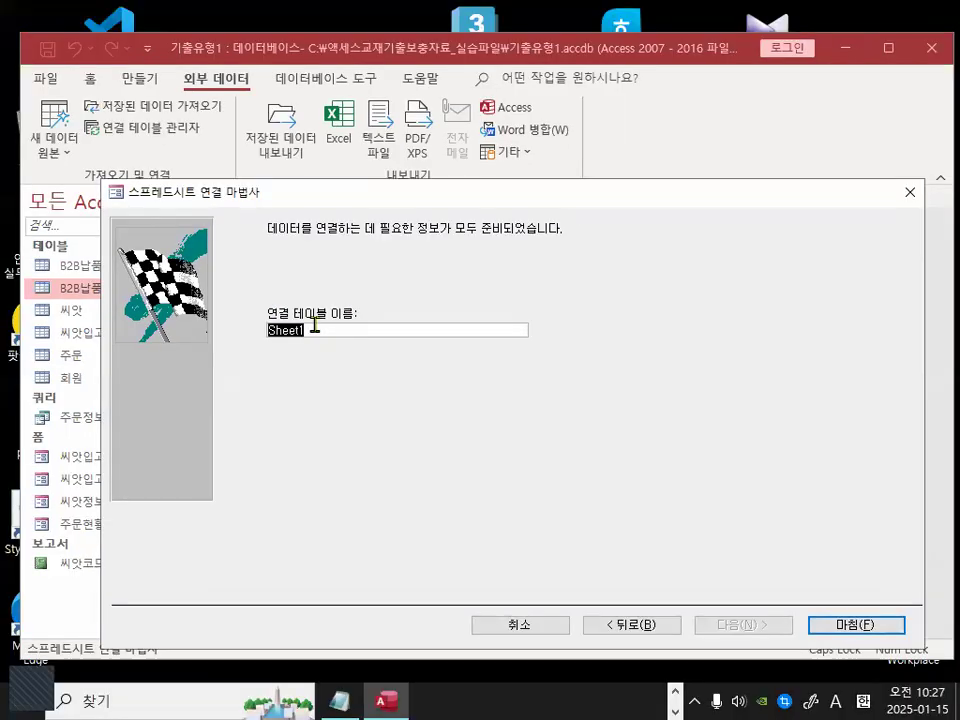
text(b)
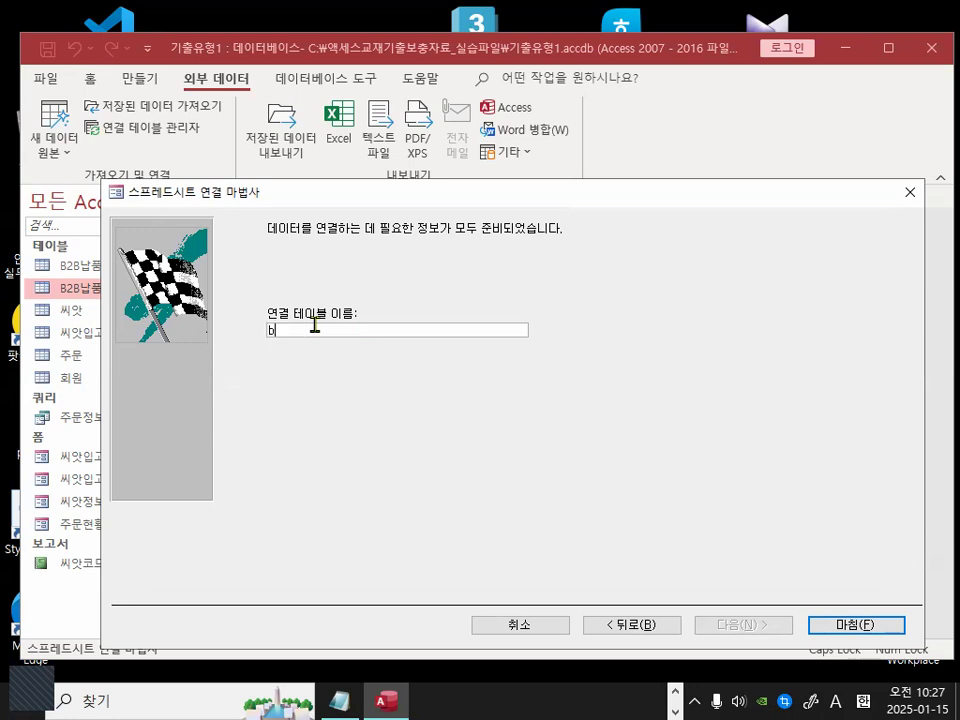
text(B2B)
text(SKO)
key(BackSpace)
key(BackSpace)
key(Hangul)
text(납품)
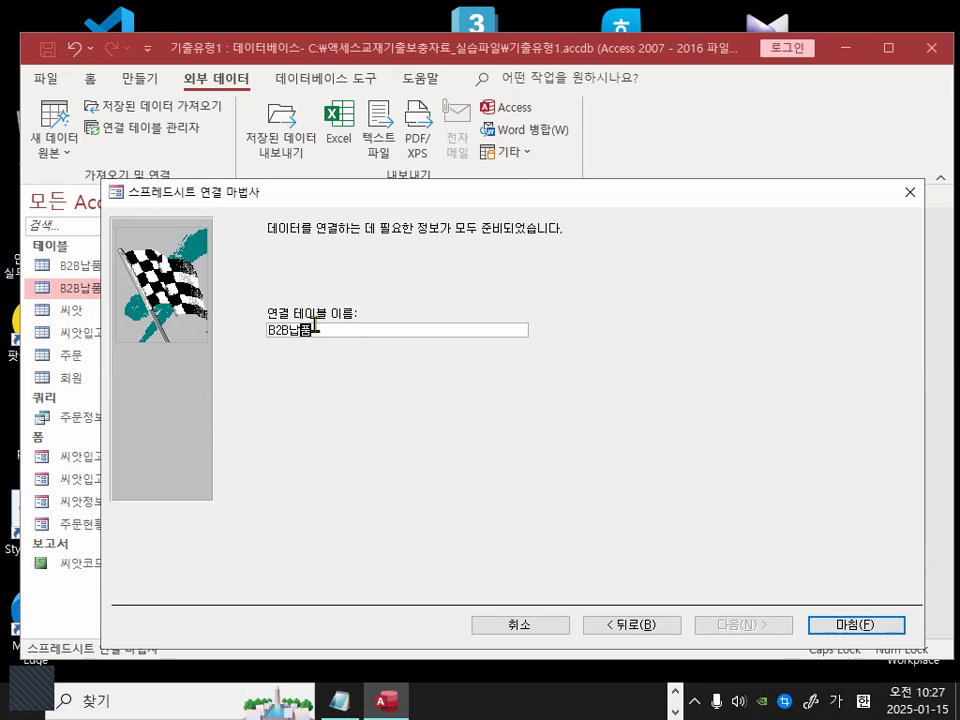
text(연계)
click(883, 627)
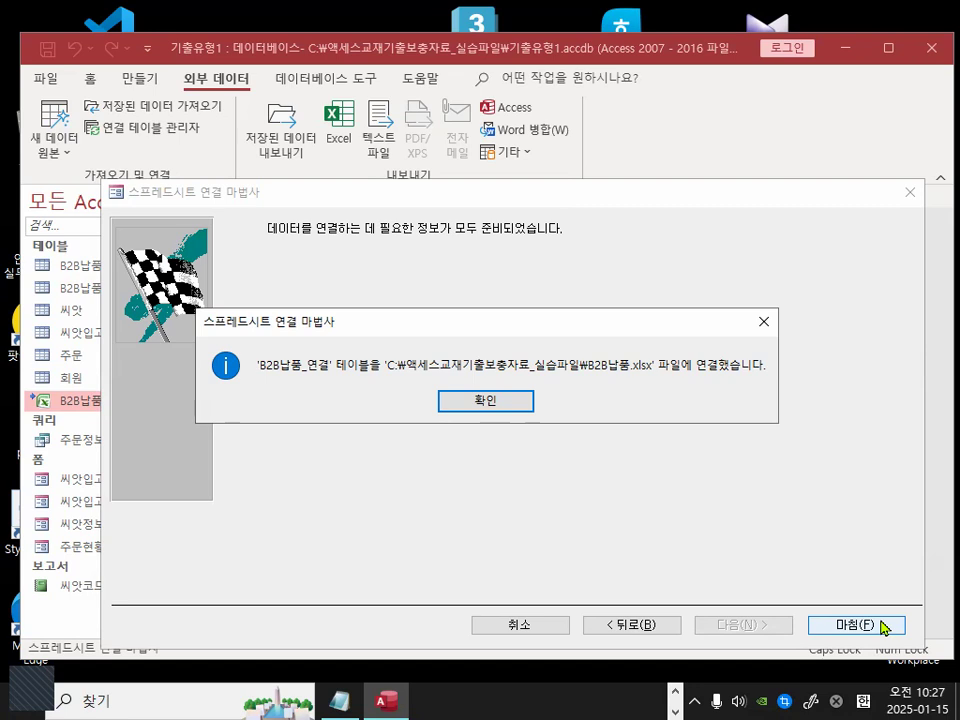
click(512, 402)
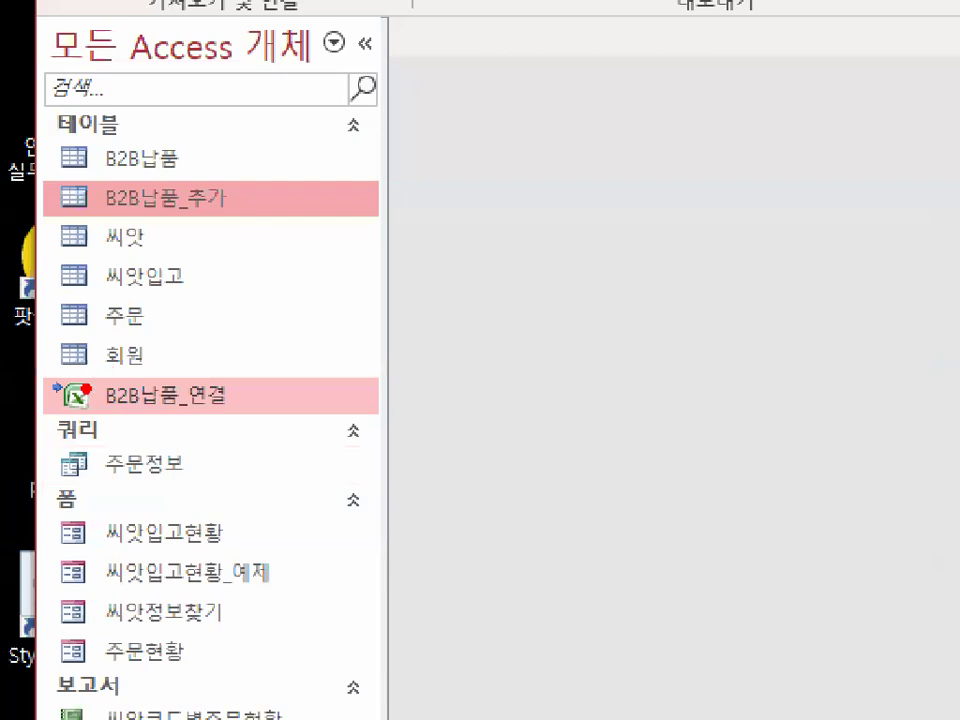
- Open the linked table B2B납품_연결 and check below its last record for a new-record row
mouse_move(192, 166)
mouse_down()
mouse_move(82, 170)
mouse_move(45, 150)
mouse_move(195, 158)
mouse_up()
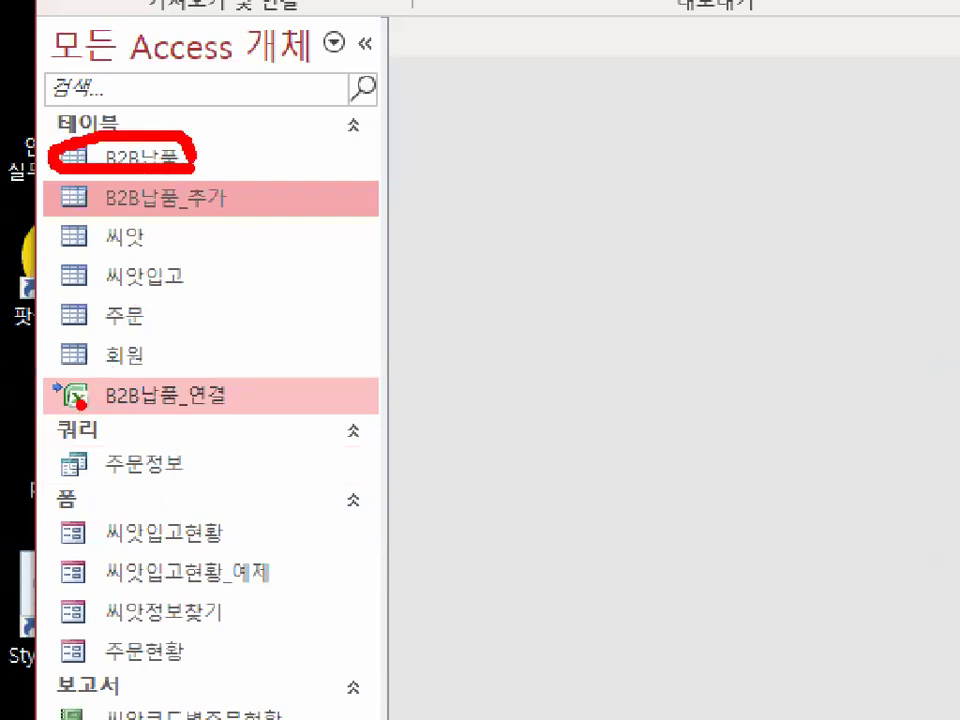
mouse_move(60, 168)
mouse_down()
mouse_move(66, 190)
mouse_move(84, 174)
mouse_up()
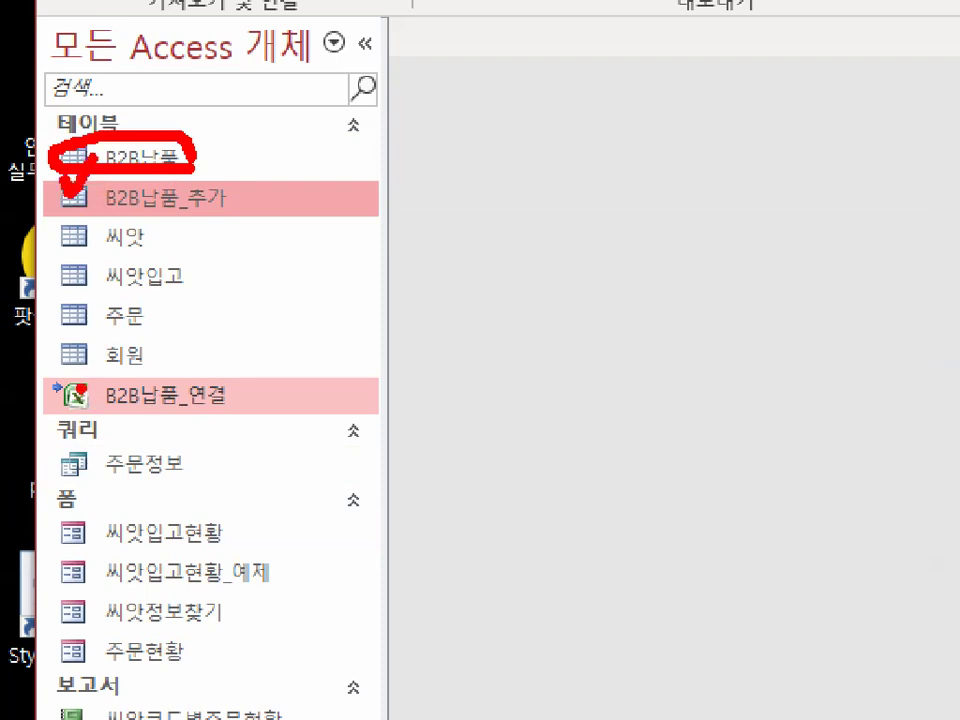
mouse_move(60, 408)
mouse_down()
mouse_move(46, 375)
mouse_move(95, 370)
mouse_move(80, 405)
mouse_up()
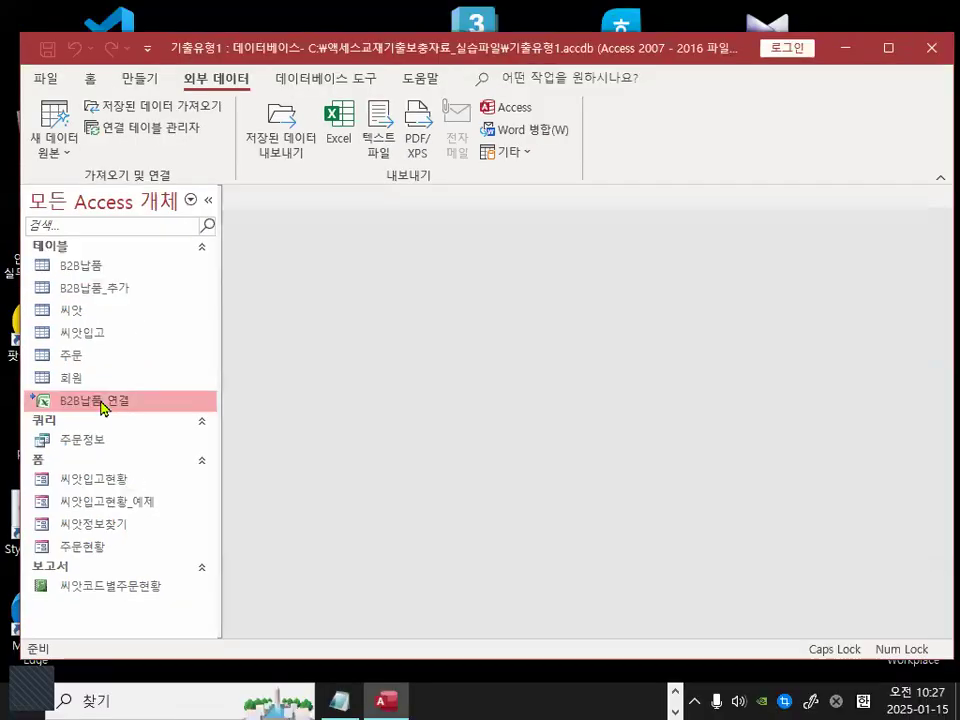
double_click(133, 399)
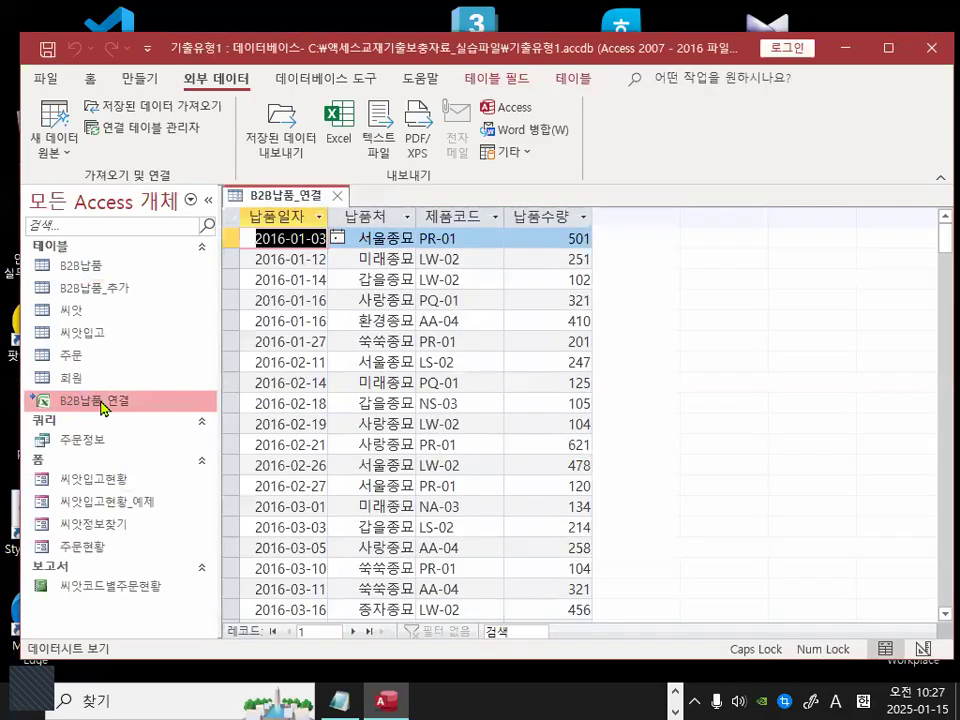
scroll(317, 369, down, 9)
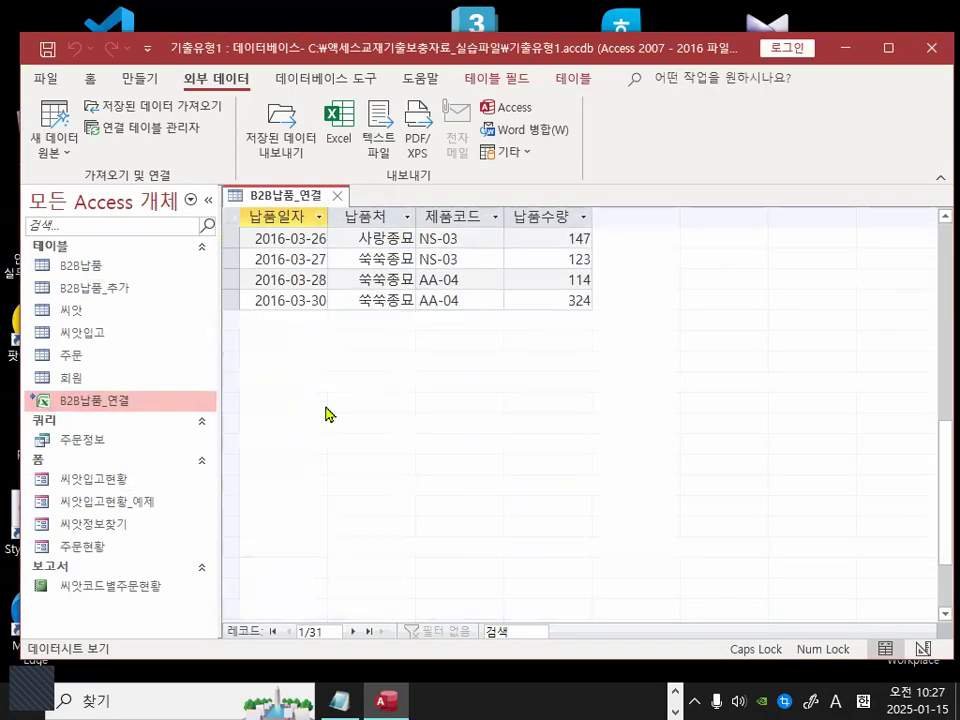
mouse_move(256, 304)
mouse_down()
mouse_move(223, 336)
mouse_move(252, 336)
mouse_up()
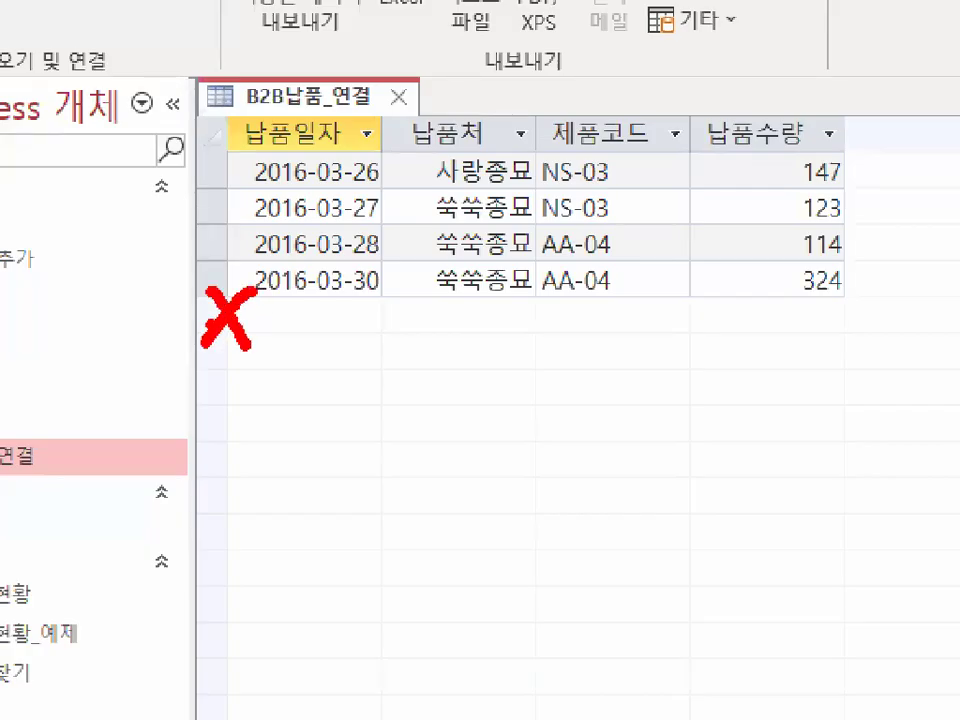
drag(182, 315, 288, 315)
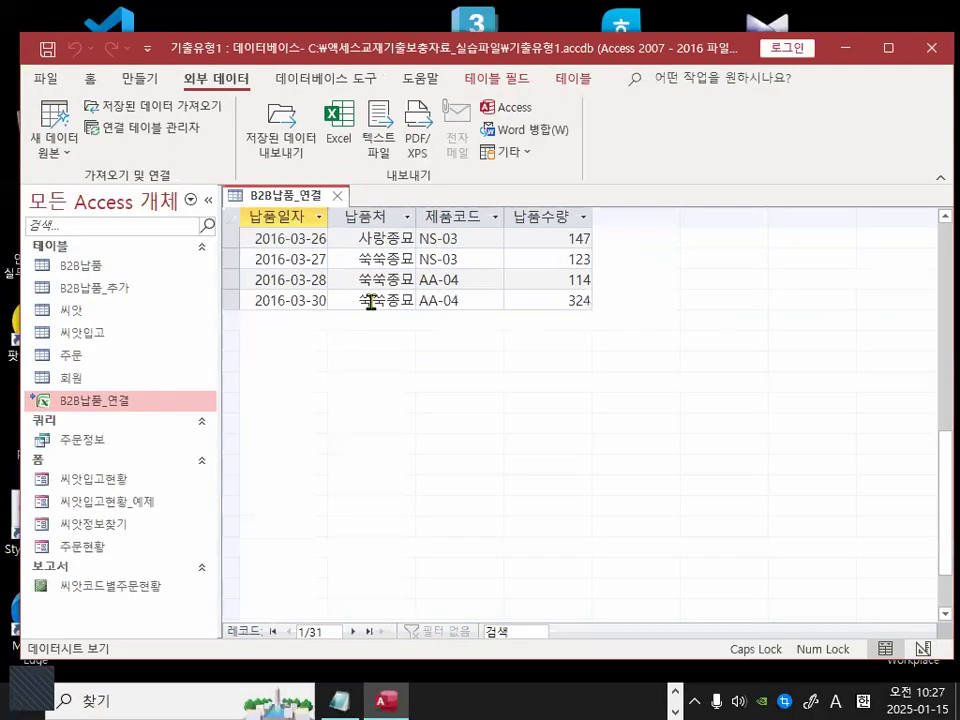
- Try to delete text from the 납품처 field of the 2016-03-30 record in the linked table
click(452, 280)
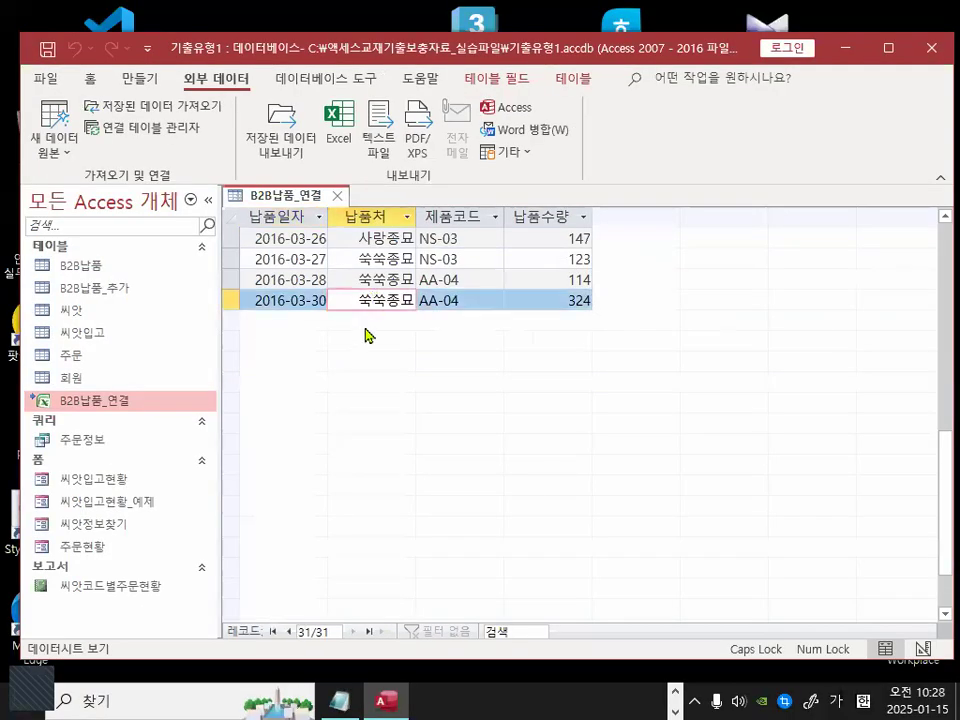
click(386, 300)
key(BackSpace)
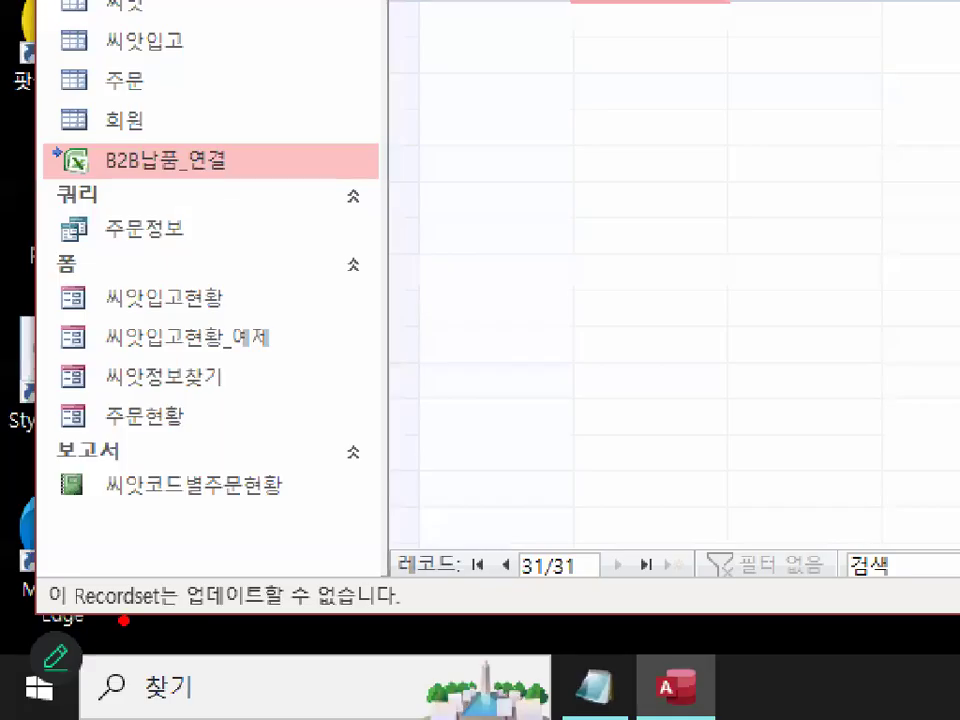
drag(32, 655, 136, 656)
drag(240, 612, 272, 605)
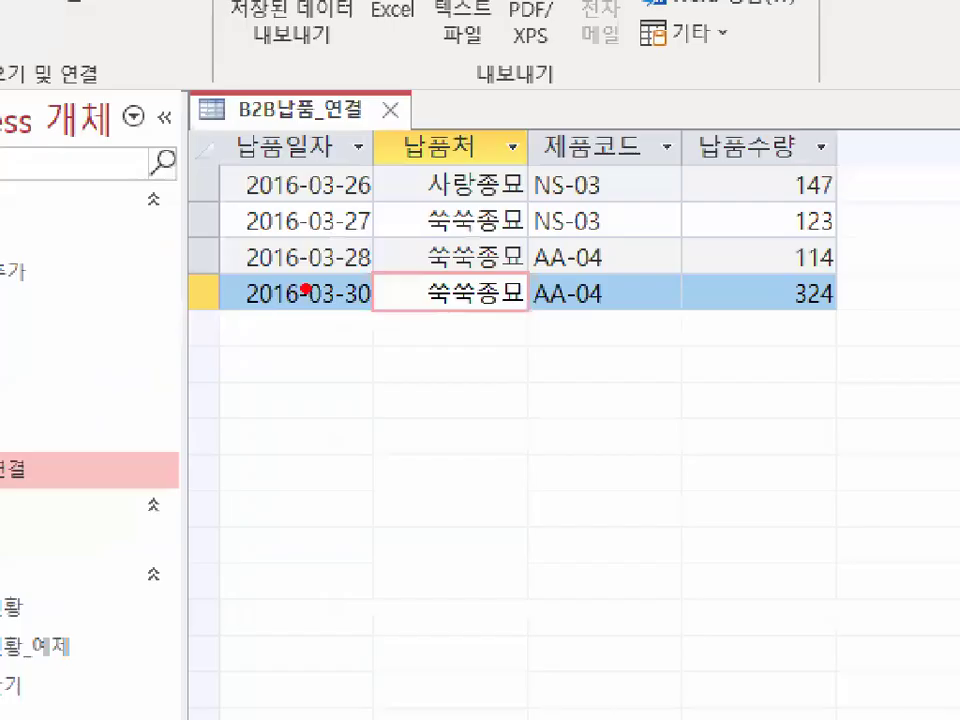
- Select the 2016-03-30 record and check whether its record commands allow adding or deleting records
mouse_move(304, 289)
mouse_down()
mouse_move(300, 314)
mouse_move(288, 283)
mouse_up()
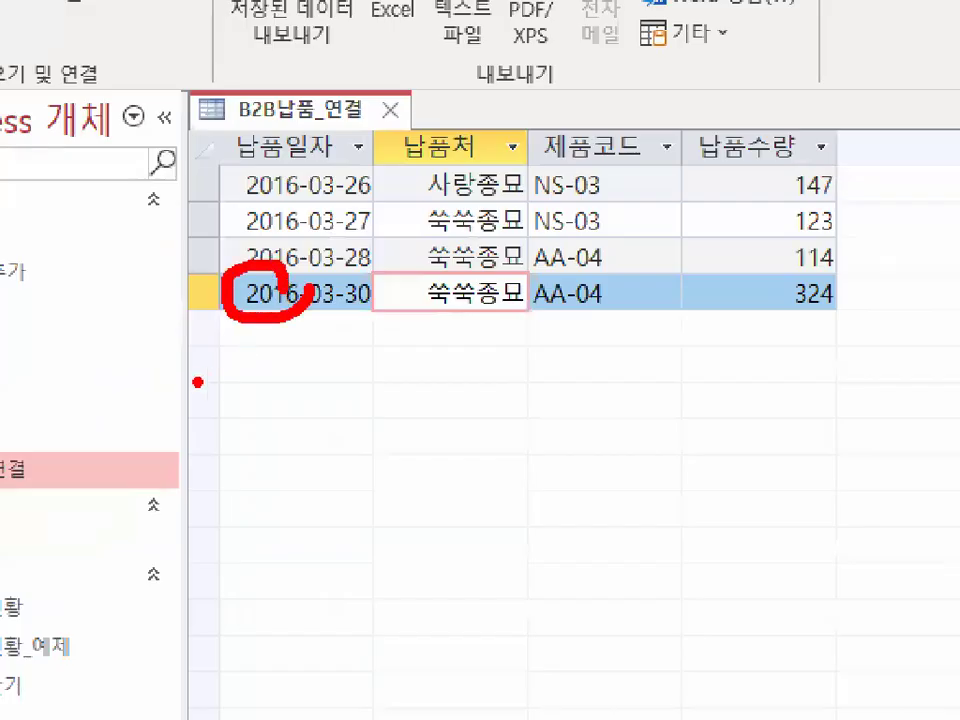
mouse_move(226, 300)
mouse_down()
mouse_move(210, 312)
mouse_move(222, 266)
mouse_up()
click(220, 320)
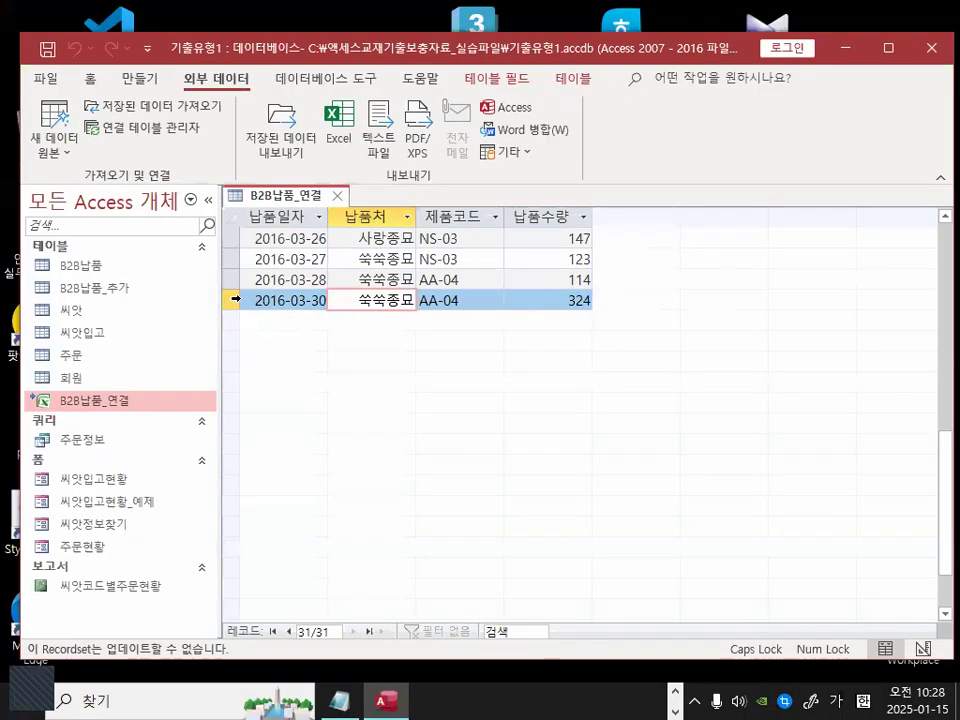
right_click(230, 300)
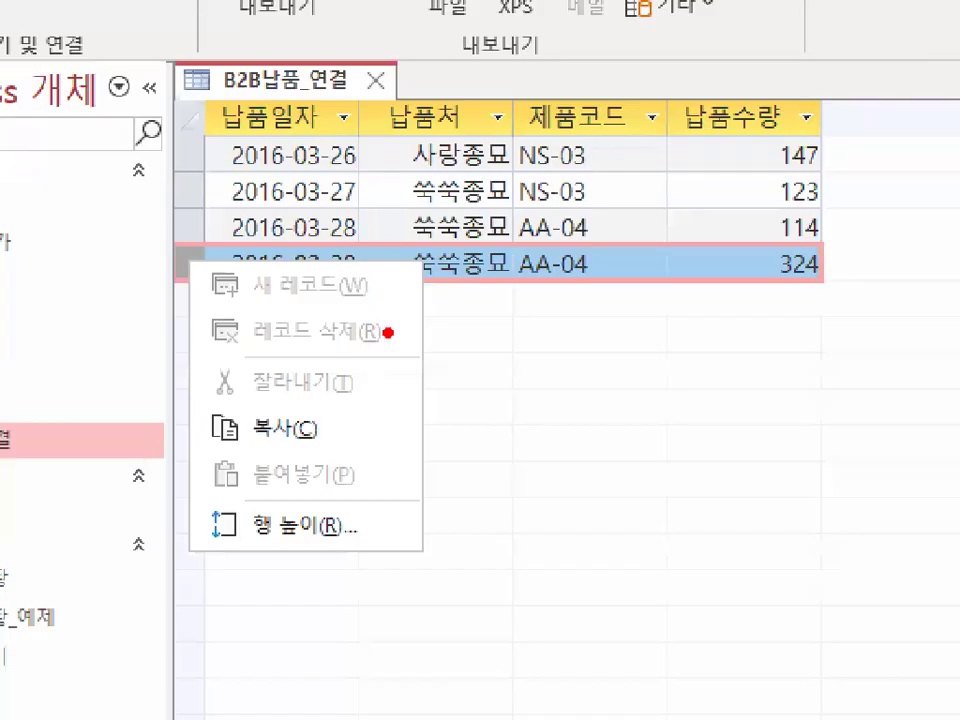
mouse_move(387, 332)
mouse_down()
mouse_move(257, 347)
mouse_move(405, 325)
mouse_up()
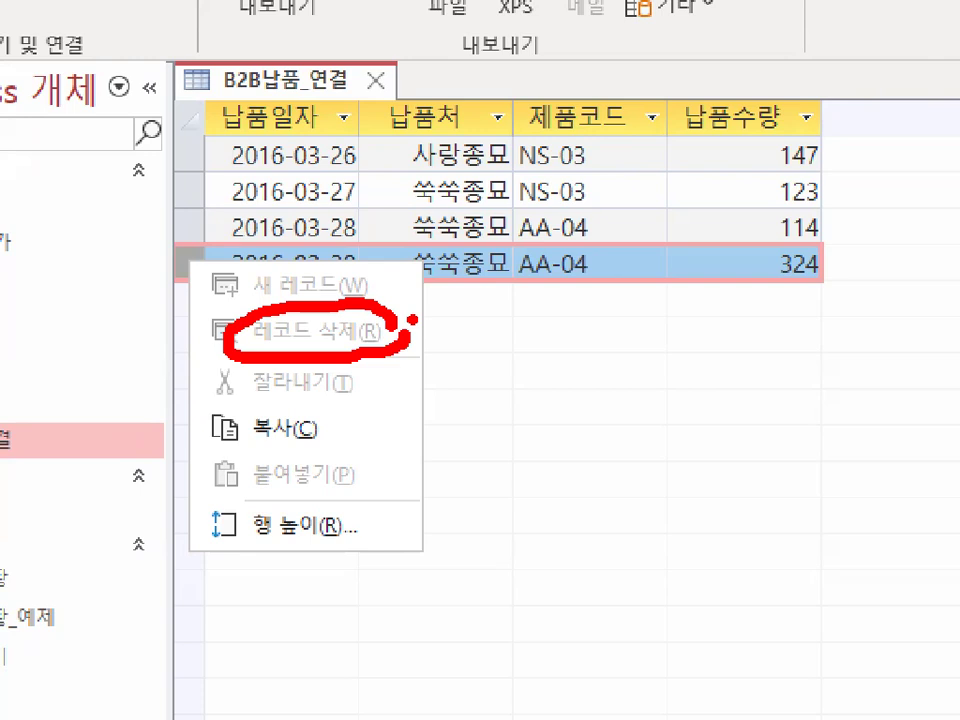
- Dismiss the record commands and close the current database 기출유형1.accdb
key(Escape)
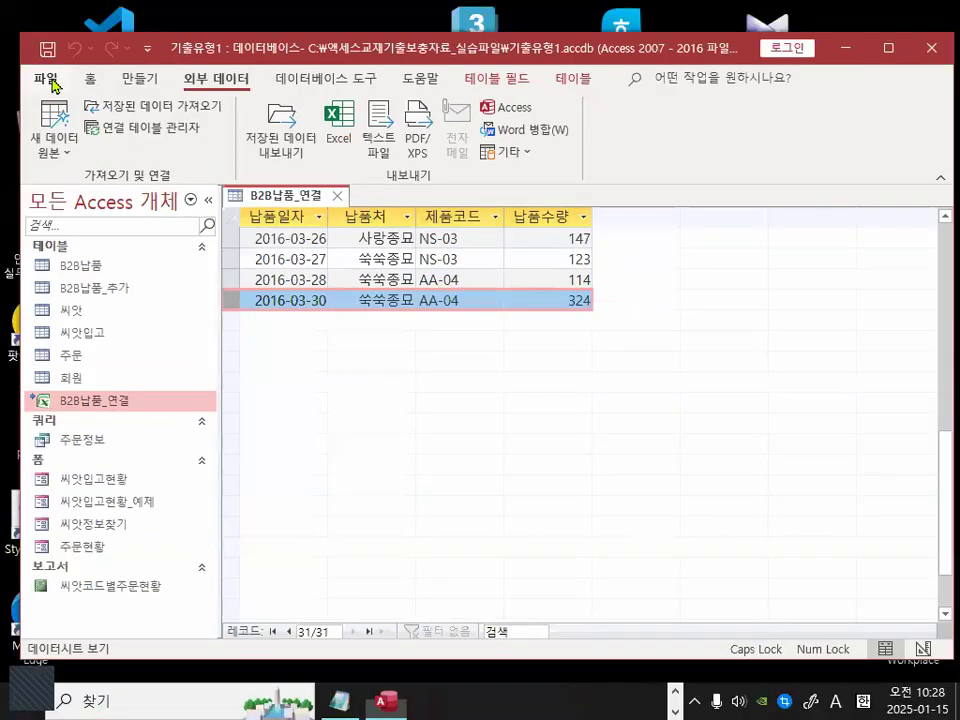
click(45, 77)
click(97, 425)
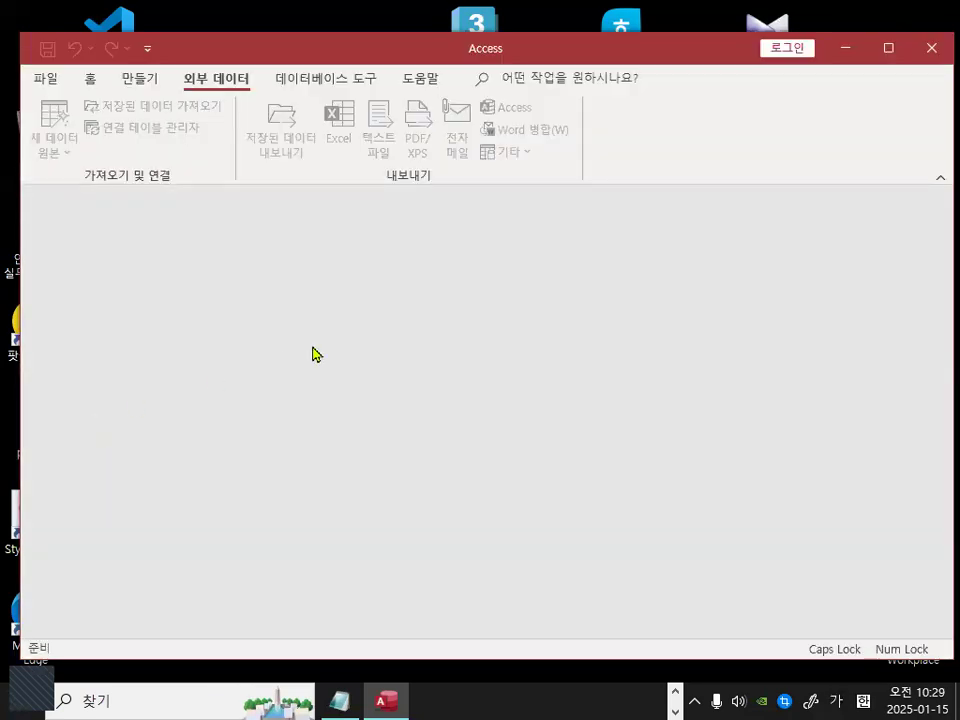
- Open the database 기출유형2.accdb from the 액세스교재기출보충자료_실습파일 folder
click(45, 77)
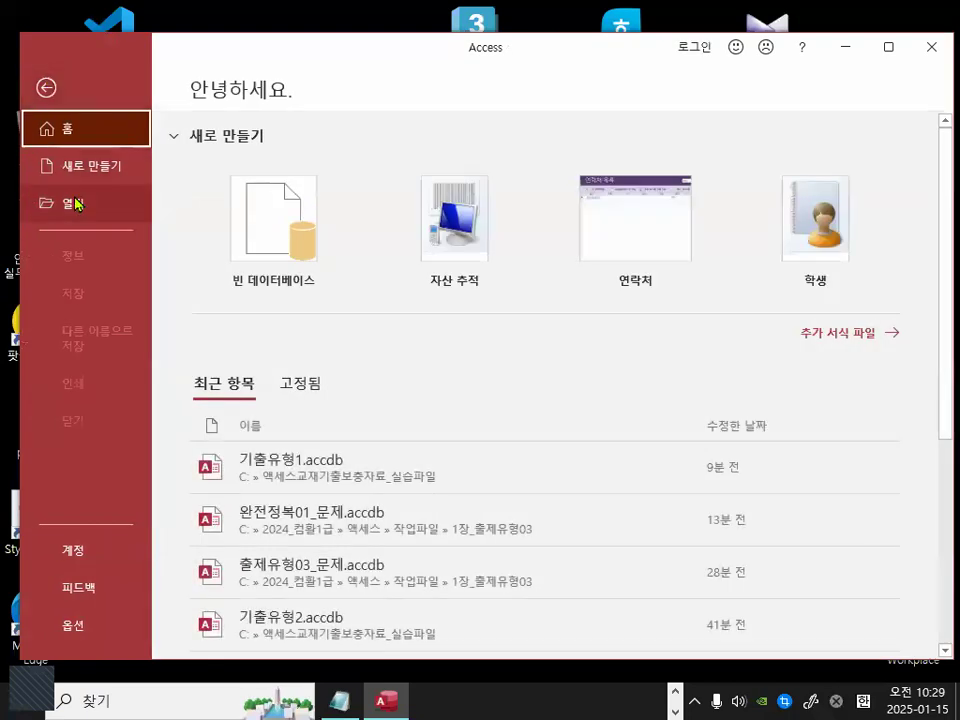
click(77, 204)
click(295, 364)
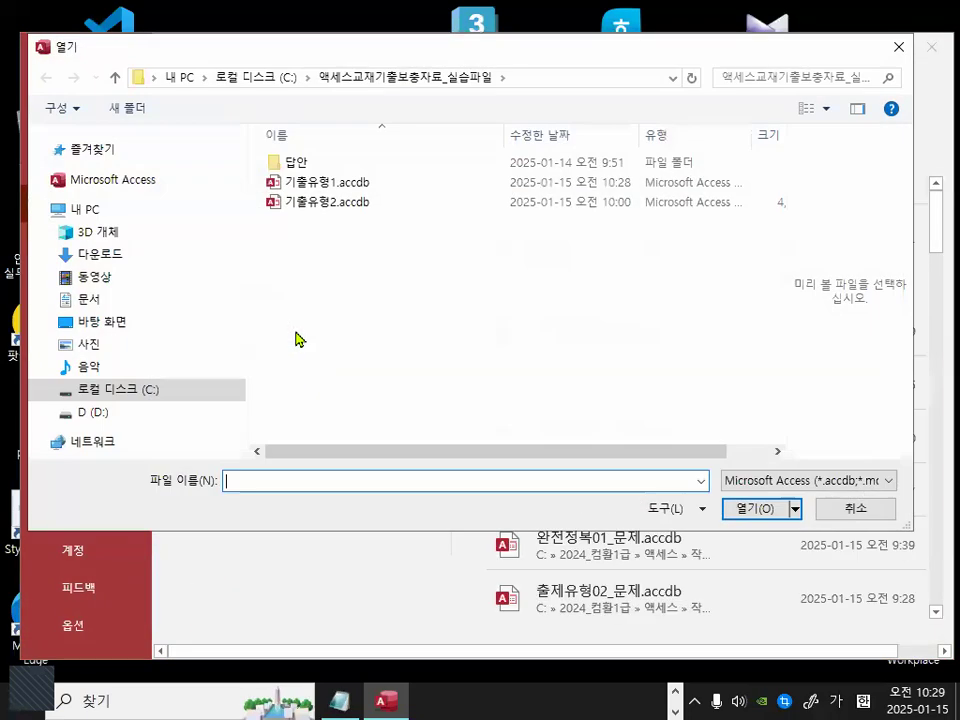
double_click(312, 202)
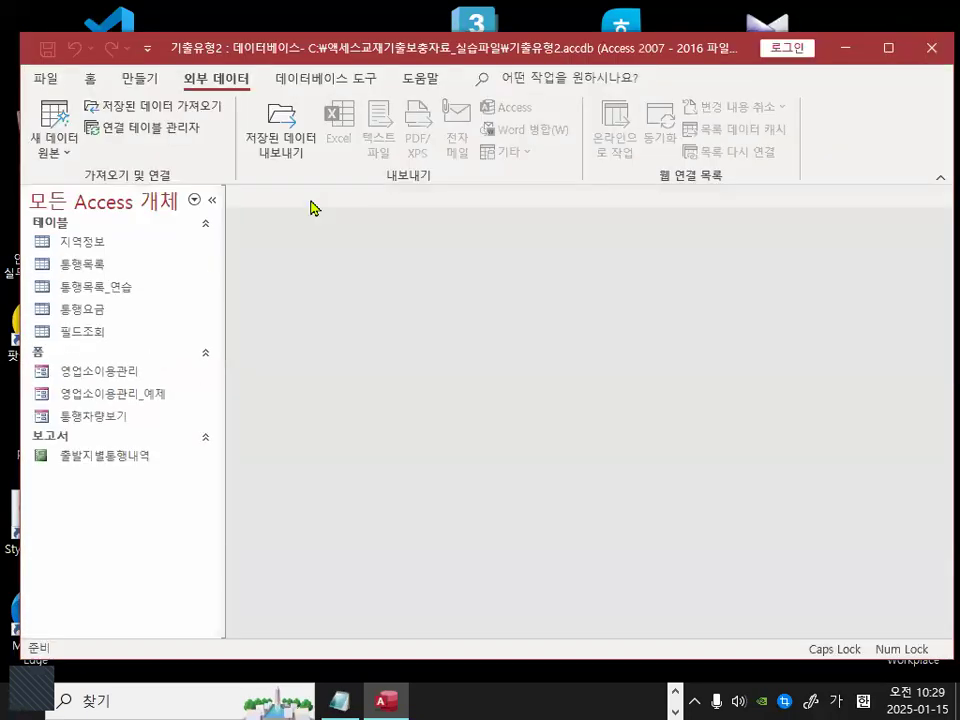
- Open the 통행목록 table and place the cursor in the 입구ID field of the new-record row
double_click(91, 270)
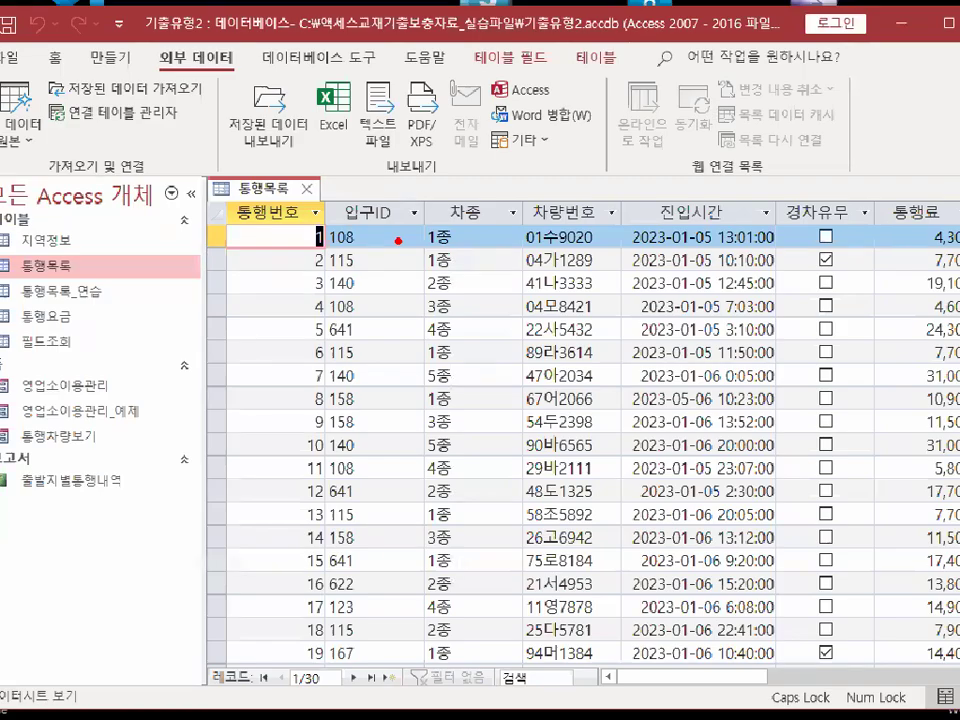
click(390, 238)
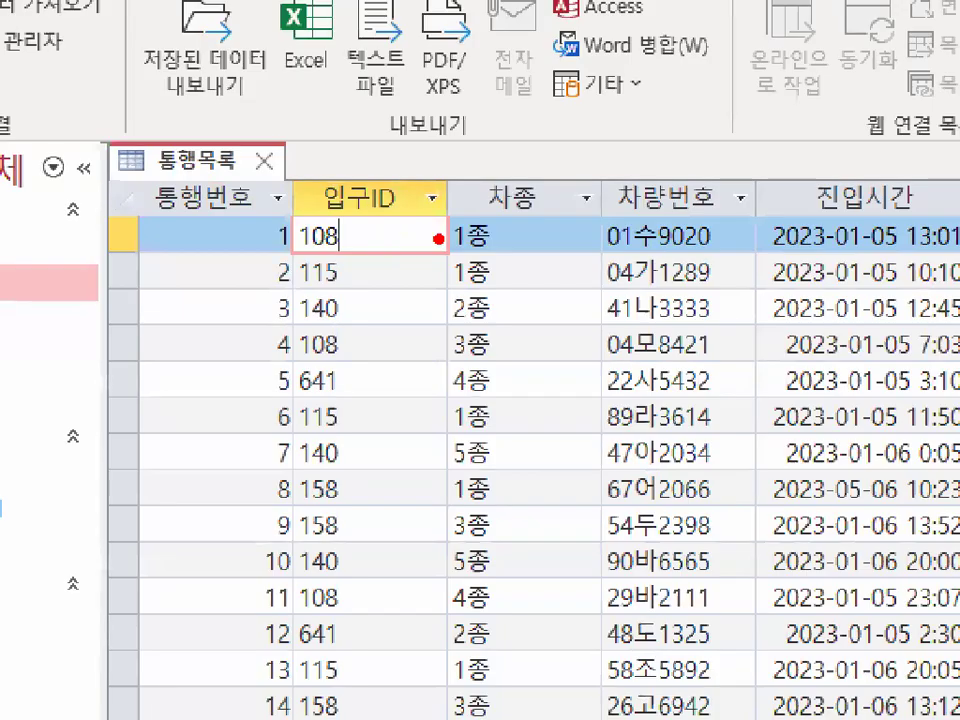
mouse_move(424, 238)
mouse_down()
mouse_move(330, 258)
mouse_move(444, 242)
mouse_up()
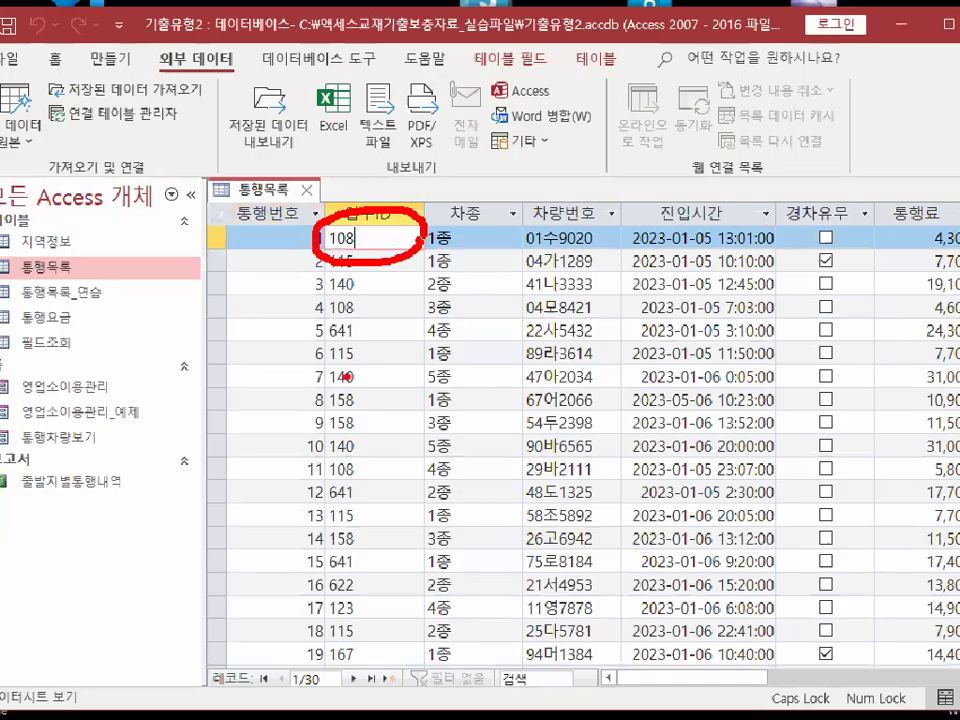
scroll(458, 321, down, 8)
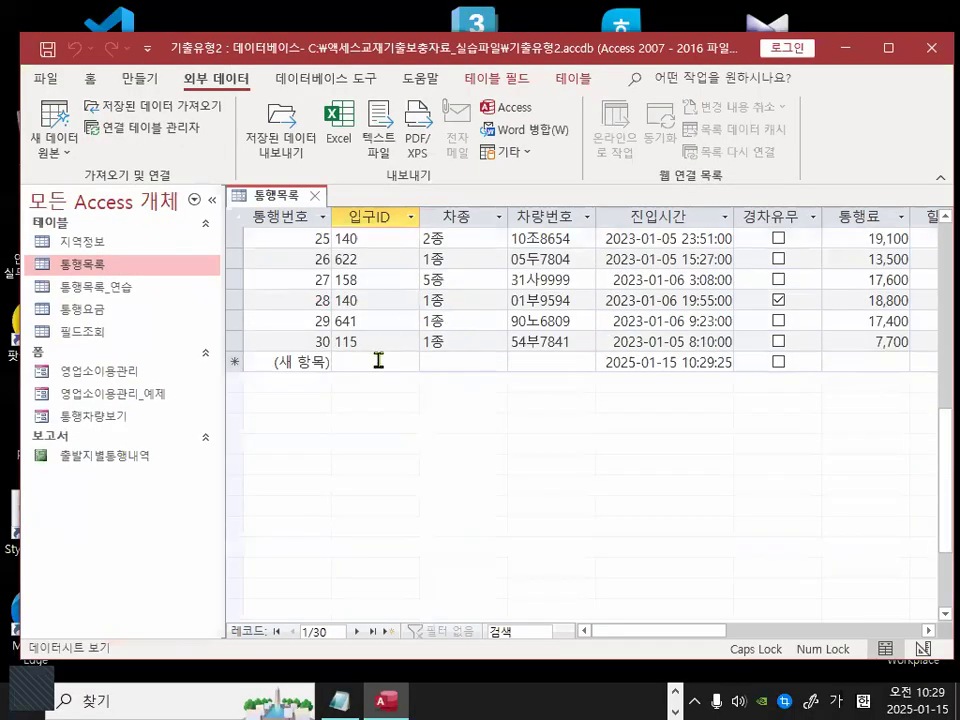
click(423, 377)
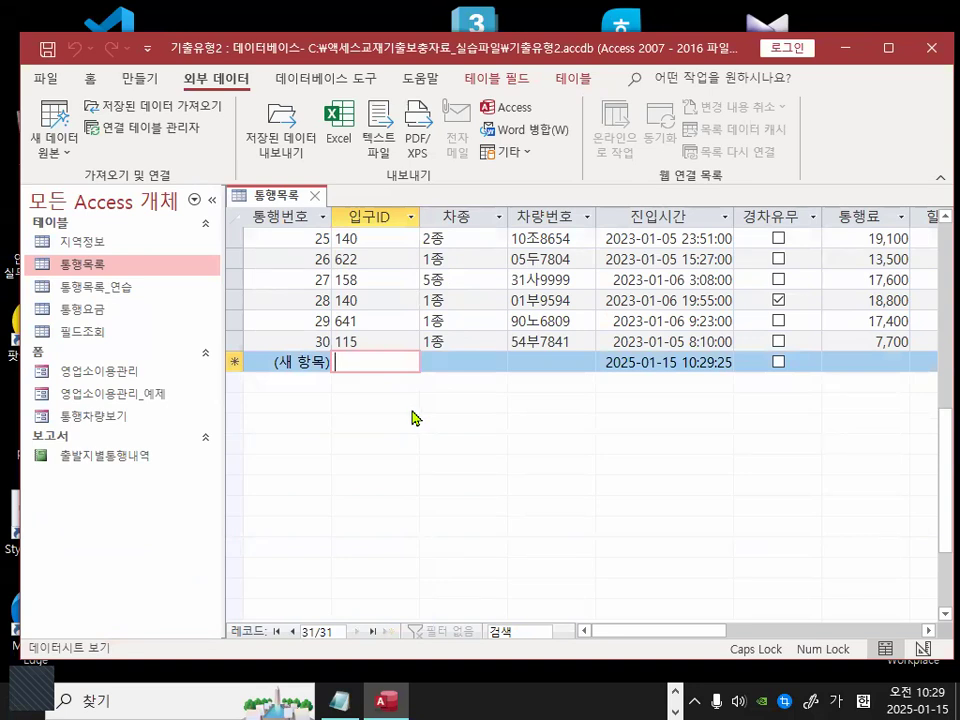
- Annotate the new record's 입구ID field with a red check mark and draw a combo box outline with a button compartment below it
key(ctrl+2)
mouse_move(345, 340)
mouse_down()
mouse_move(352, 361)
mouse_move(412, 286)
mouse_up()
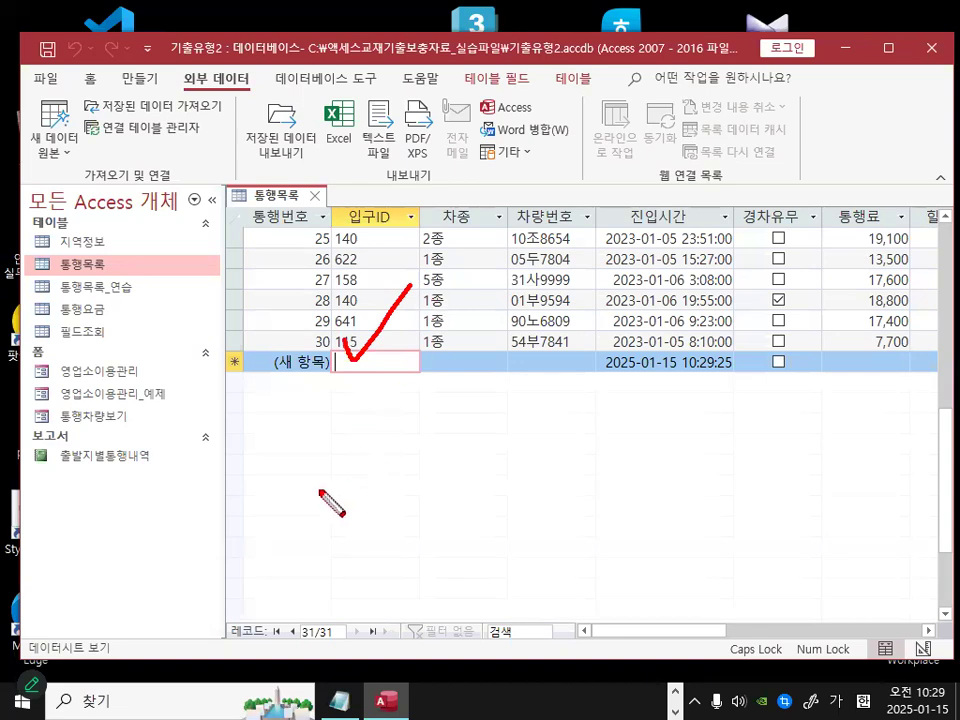
right_click(328, 442)
mouse_move(372, 489)
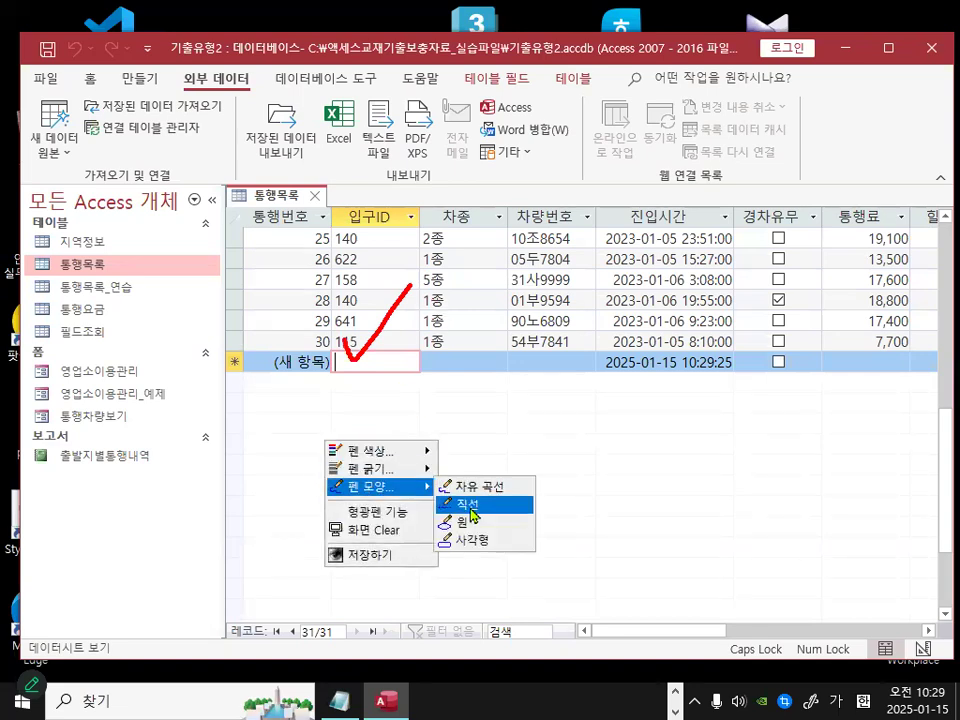
click(487, 541)
drag(303, 405, 750, 457)
drag(681, 407, 749, 459)
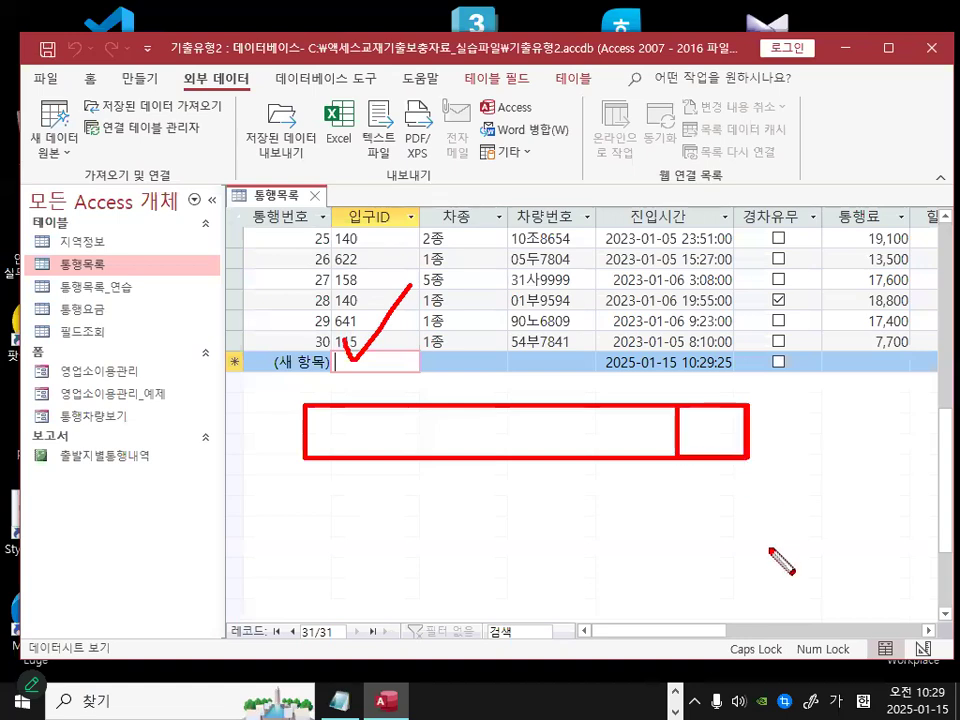
- Switch the annotation pen to freehand and sketch a dropdown arrow and an open list with three item lines
right_click(546, 532)
mouse_move(592, 580)
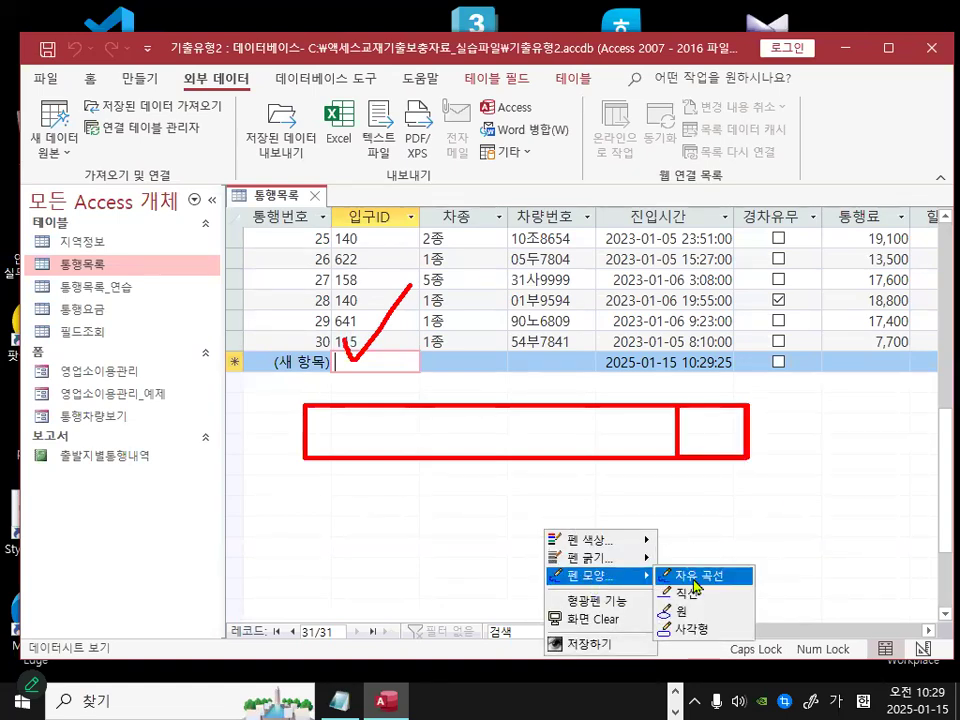
click(640, 576)
mouse_move(685, 428)
mouse_down()
mouse_move(757, 424)
mouse_move(690, 424)
mouse_up()
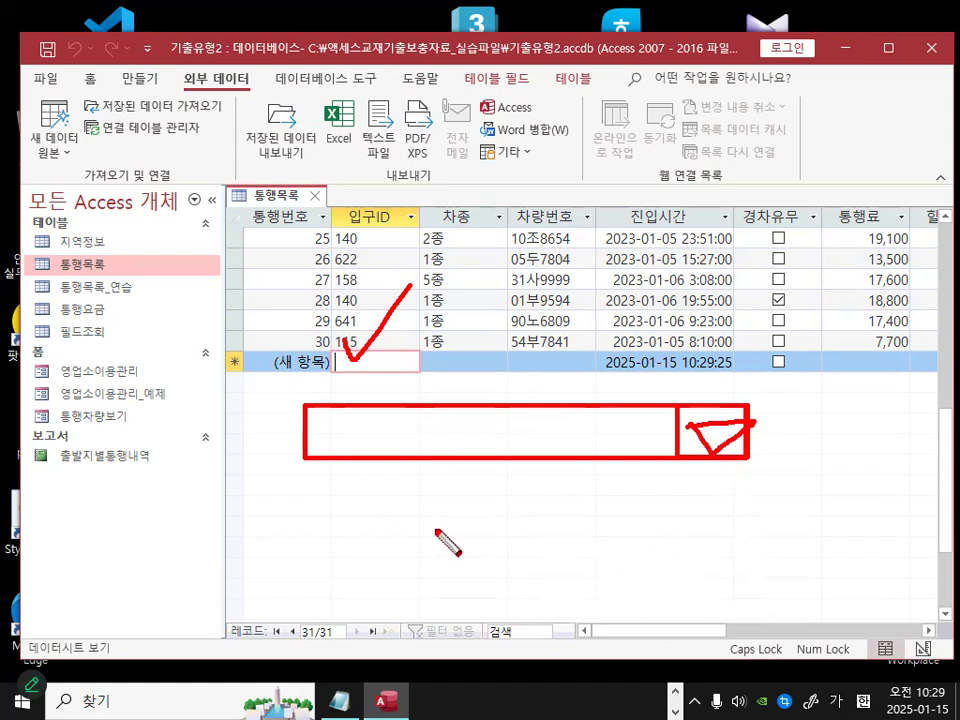
mouse_move(307, 460)
mouse_down()
mouse_move(340, 662)
mouse_move(720, 664)
mouse_up()
drag(683, 460, 683, 652)
drag(370, 505, 584, 505)
drag(388, 552, 562, 553)
drag(408, 595, 541, 600)
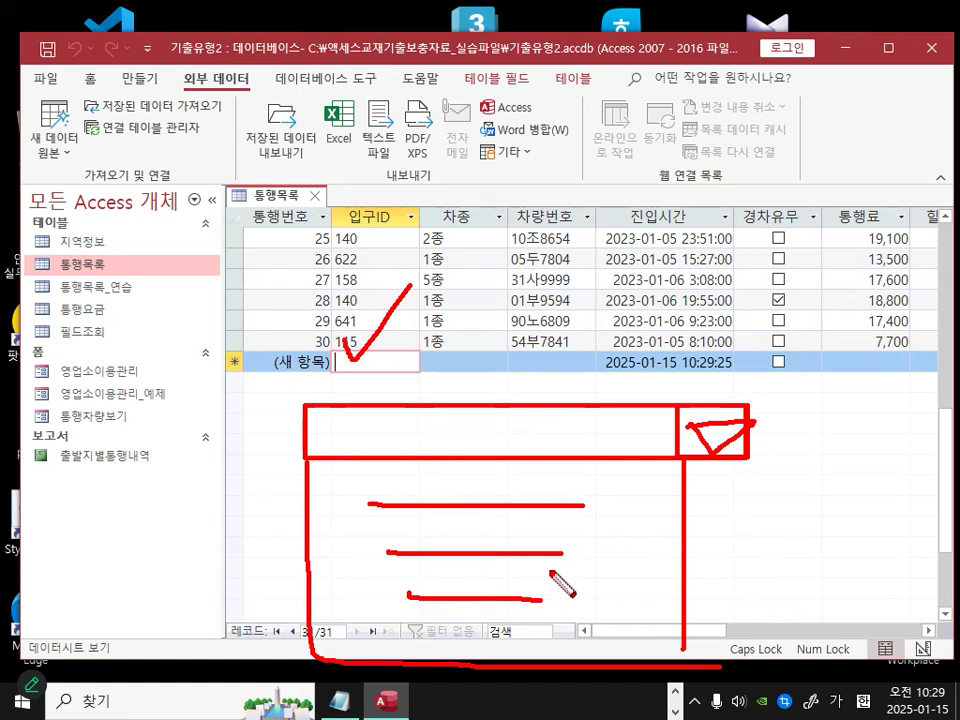
- Circle the sketched list items, tick the first one, and clear the annotations from the screen
mouse_move(583, 603)
mouse_down()
mouse_move(540, 630)
mouse_move(330, 650)
mouse_move(317, 561)
mouse_move(565, 458)
mouse_move(597, 620)
mouse_up()
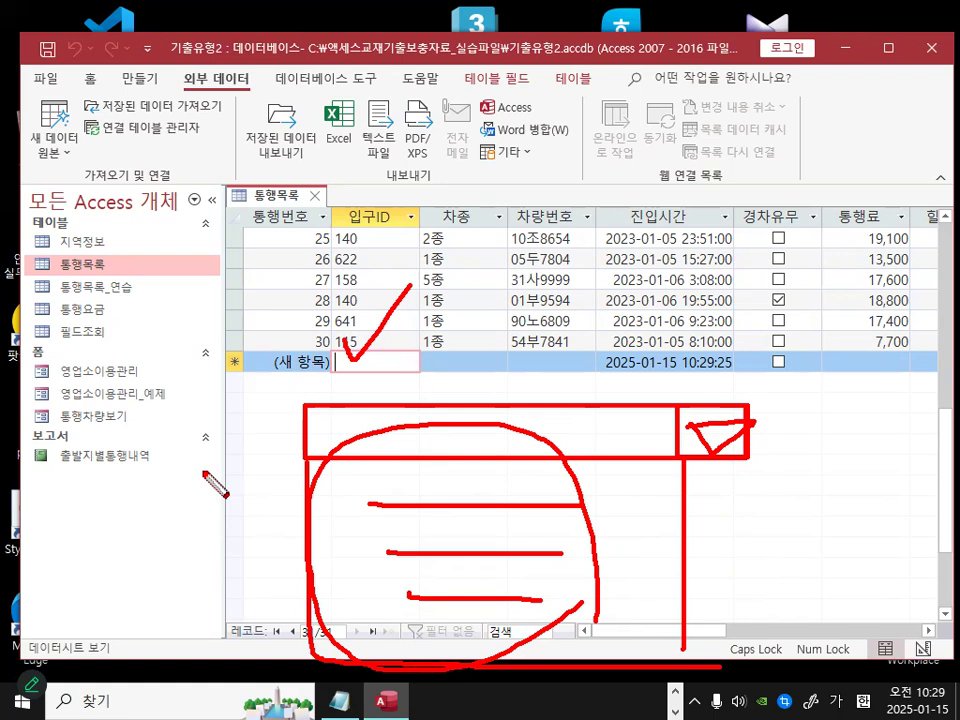
mouse_move(385, 464)
mouse_down()
mouse_move(396, 511)
mouse_move(480, 383)
mouse_up()
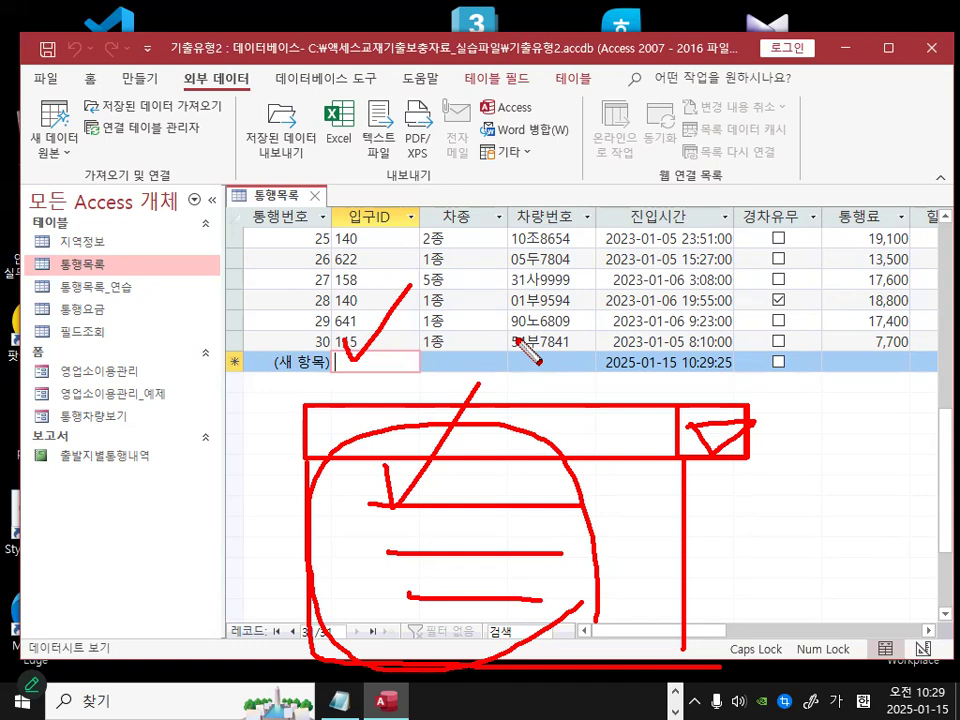
click(682, 4)
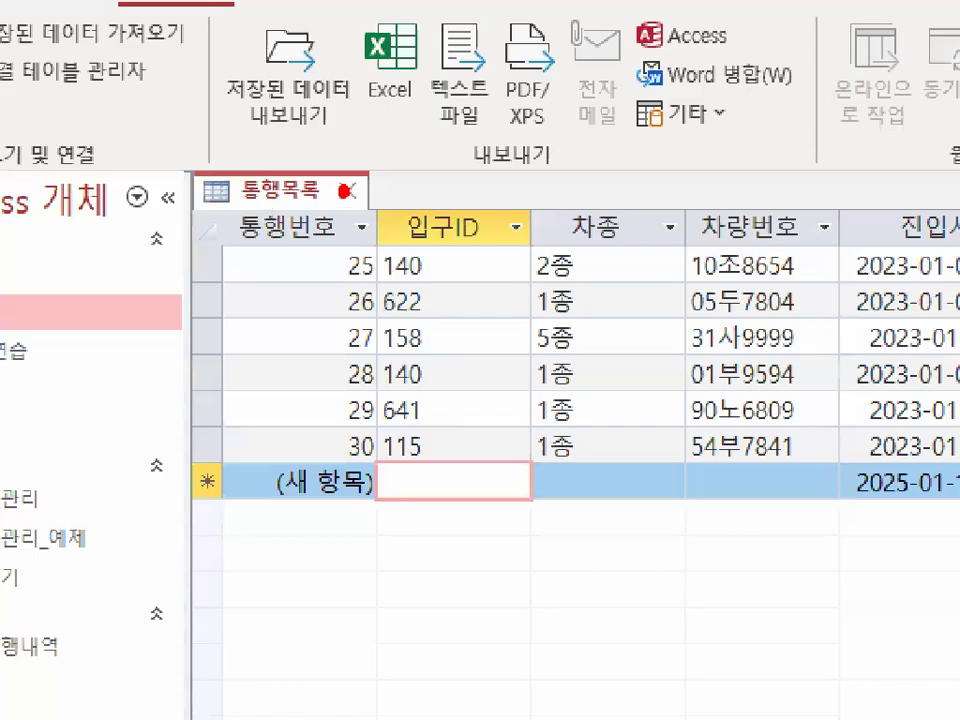
- Switch the 통행목록 table to Design View
mouse_move(345, 190)
mouse_down()
mouse_move(214, 180)
mouse_move(306, 166)
mouse_up()
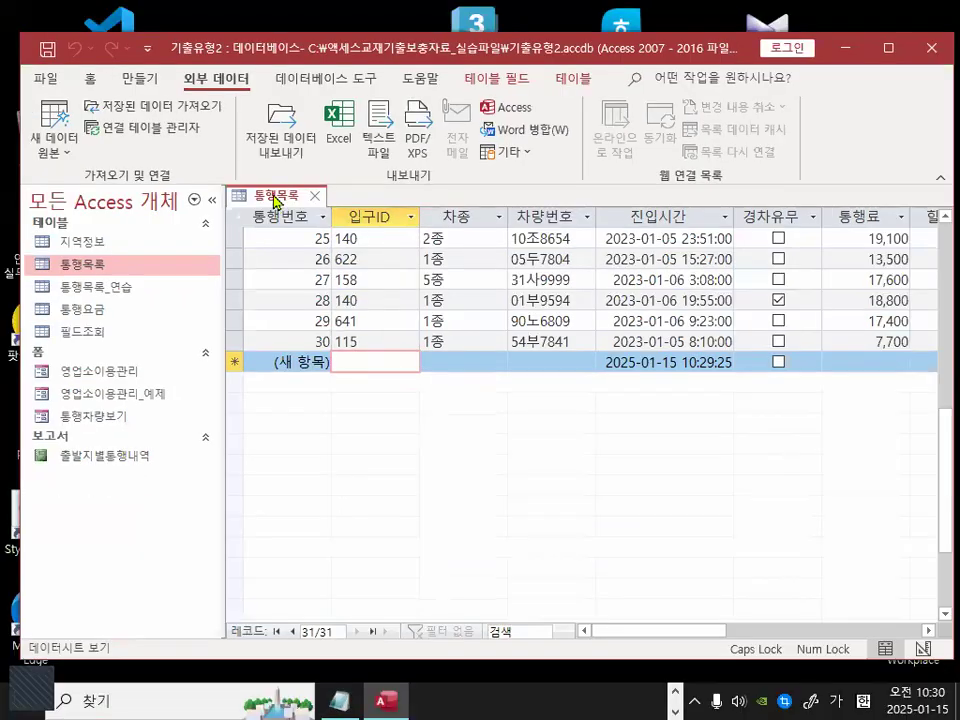
right_click(280, 192)
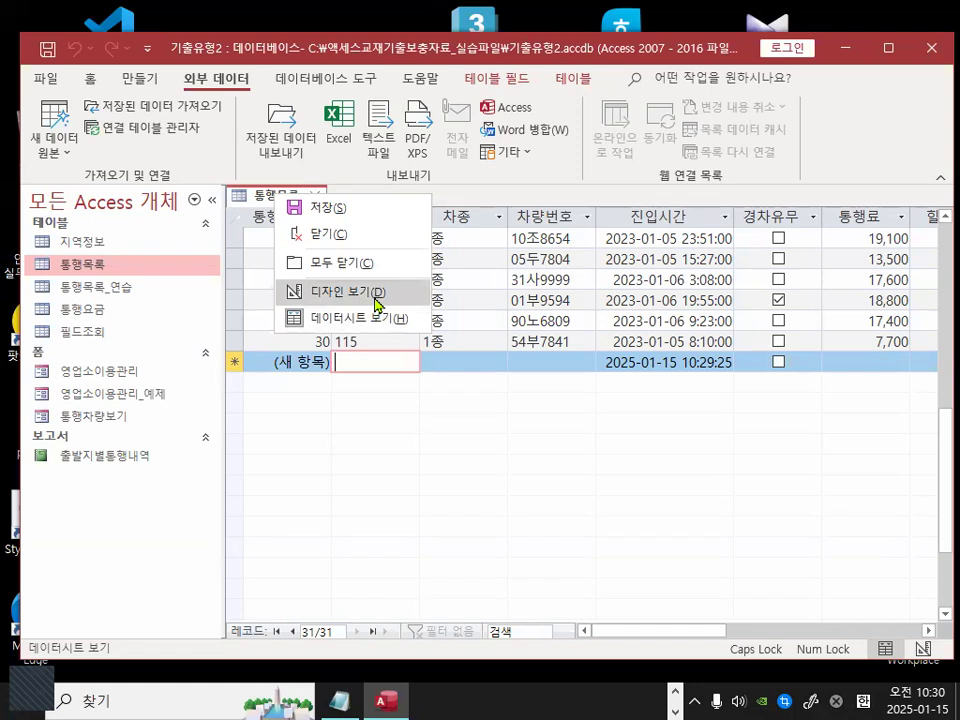
click(377, 303)
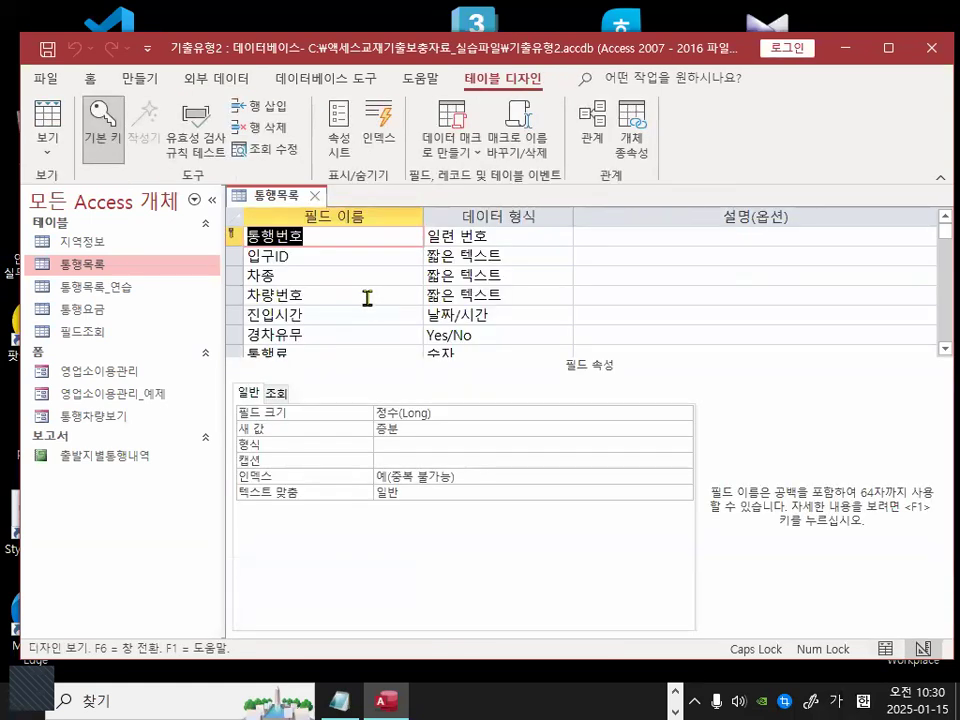
- Select the 입구ID field and show its lookup (조회) properties
click(315, 255)
mouse_move(252, 260)
mouse_down()
mouse_move(316, 251)
mouse_move(238, 268)
mouse_up()
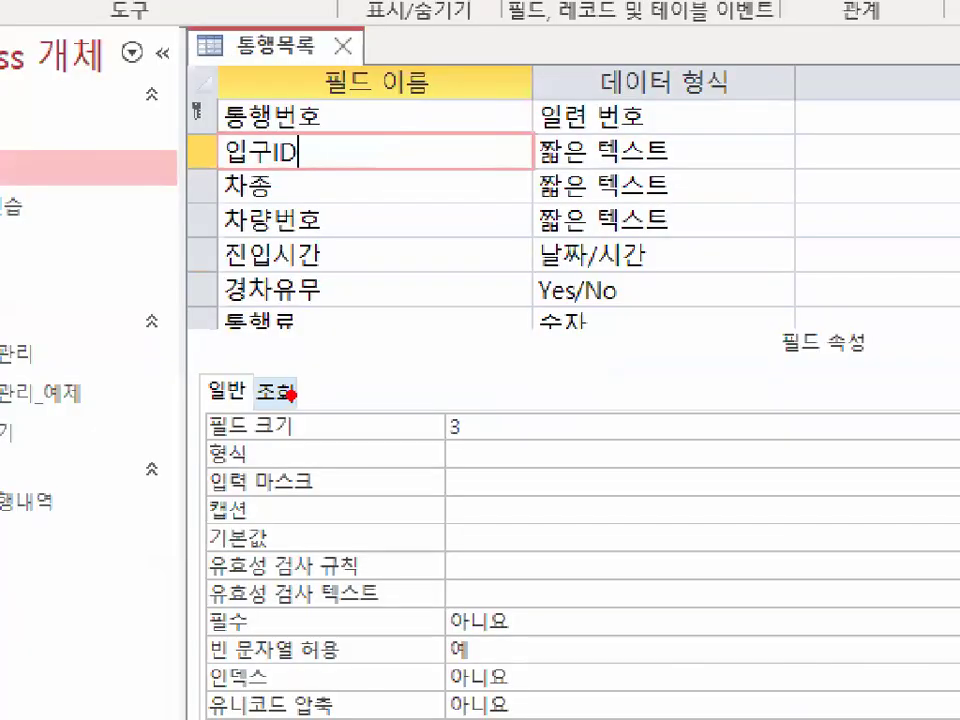
mouse_move(287, 391)
mouse_down()
mouse_move(295, 403)
mouse_move(267, 393)
mouse_move(262, 405)
mouse_move(300, 365)
mouse_up()
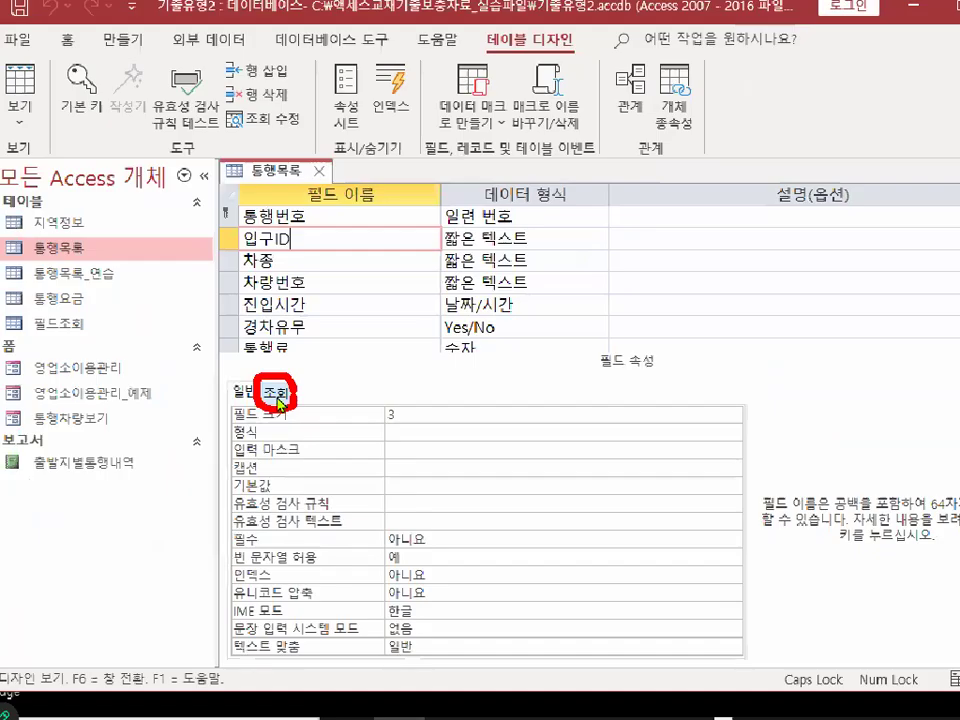
click(272, 392)
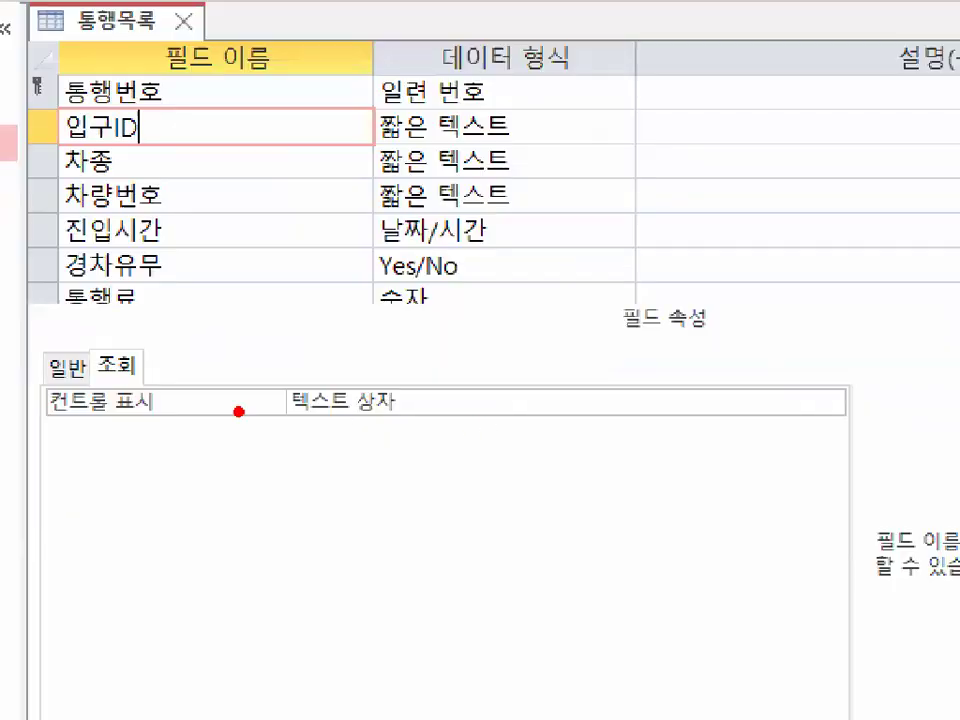
- Set the display control (컨트롤 표시) of the 입구ID field to 콤보 상자
drag(50, 420, 163, 421)
drag(283, 410, 418, 414)
click(410, 425)
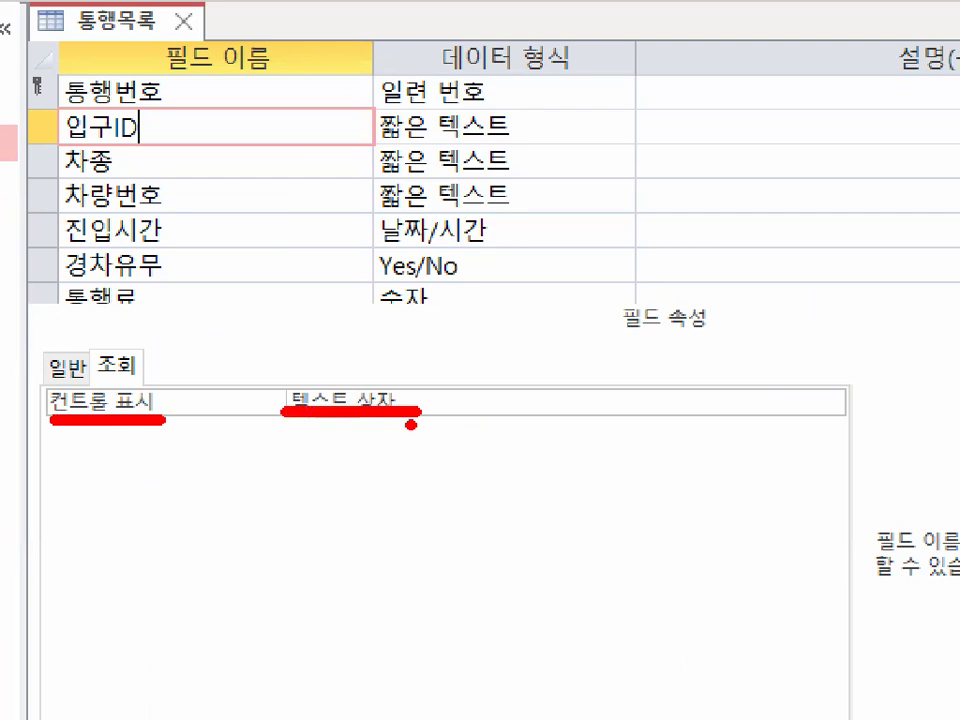
mouse_move(804, 418)
mouse_down()
mouse_move(446, 328)
mouse_move(540, 454)
mouse_up()
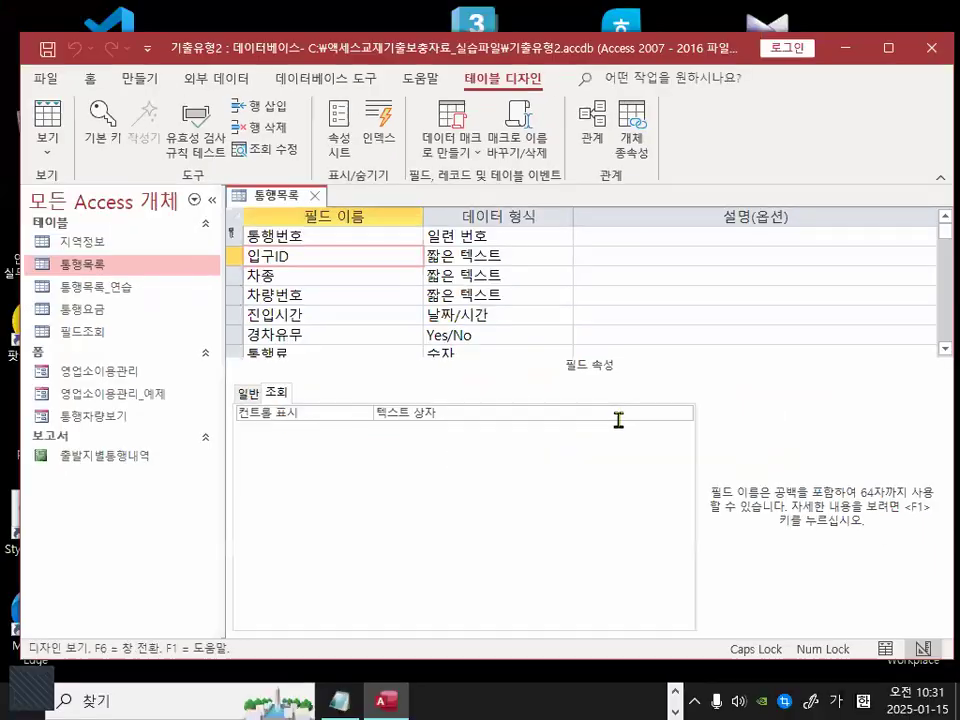
click(708, 411)
click(708, 411)
click(469, 458)
- Mark the 콤보 상자 setting and sketch a dropdown list with three item lines over the lookup properties, then clear the annotations
mouse_move(381, 385)
mouse_down()
mouse_move(395, 397)
mouse_move(440, 308)
mouse_up()
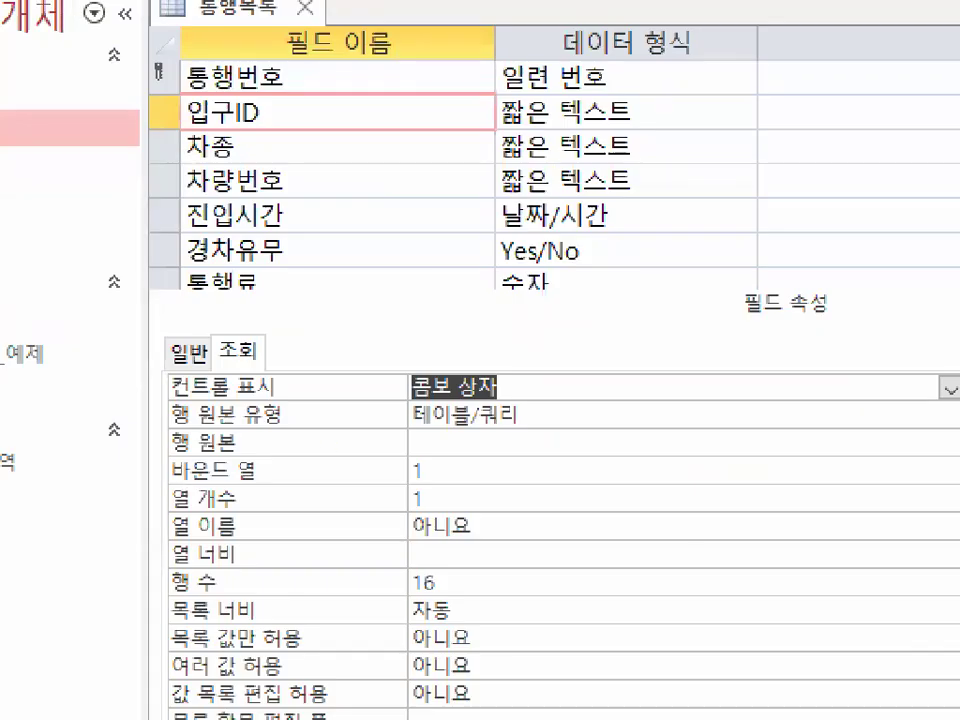
mouse_move(602, 442)
mouse_down()
mouse_move(645, 660)
mouse_move(874, 668)
mouse_up()
drag(868, 405, 868, 645)
drag(683, 493, 818, 500)
drag(650, 565, 810, 570)
click(674, 635)
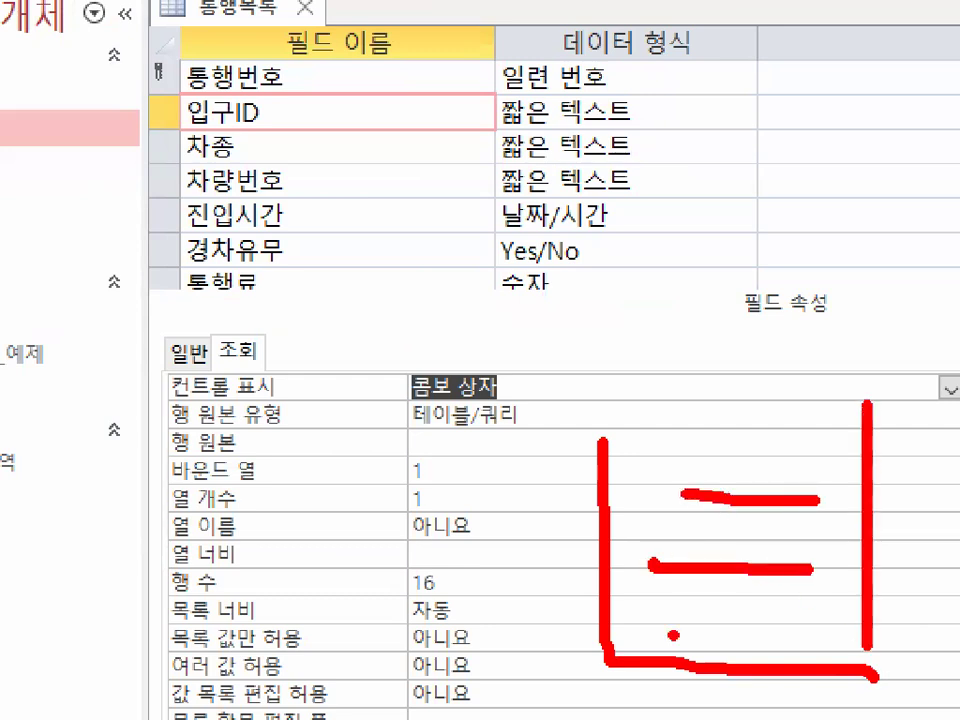
drag(664, 637, 797, 640)
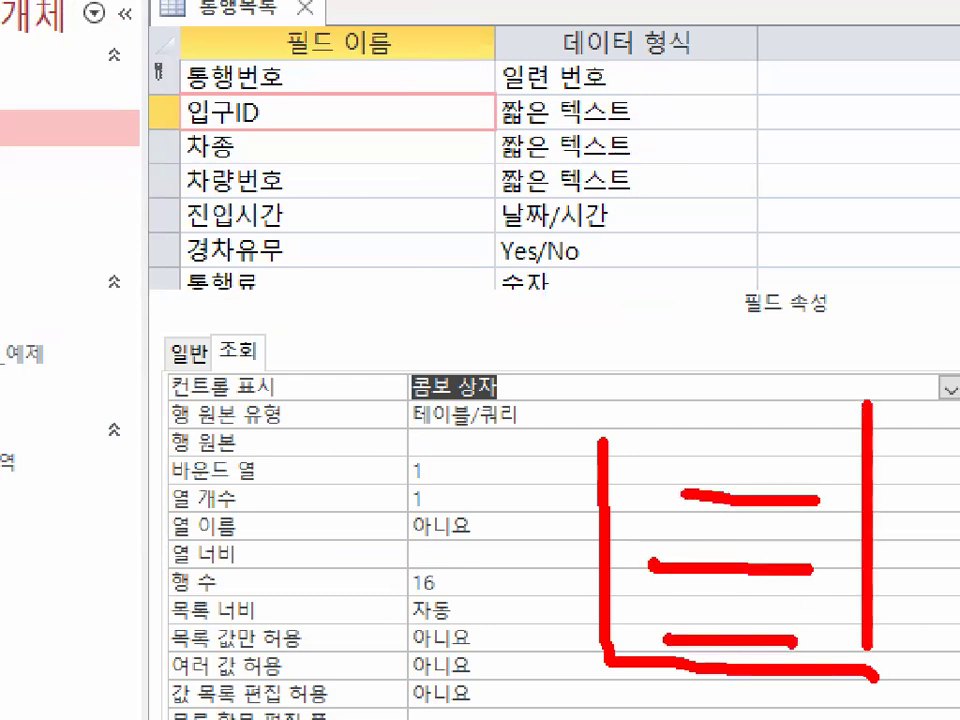
click(792, 647)
key(Escape)
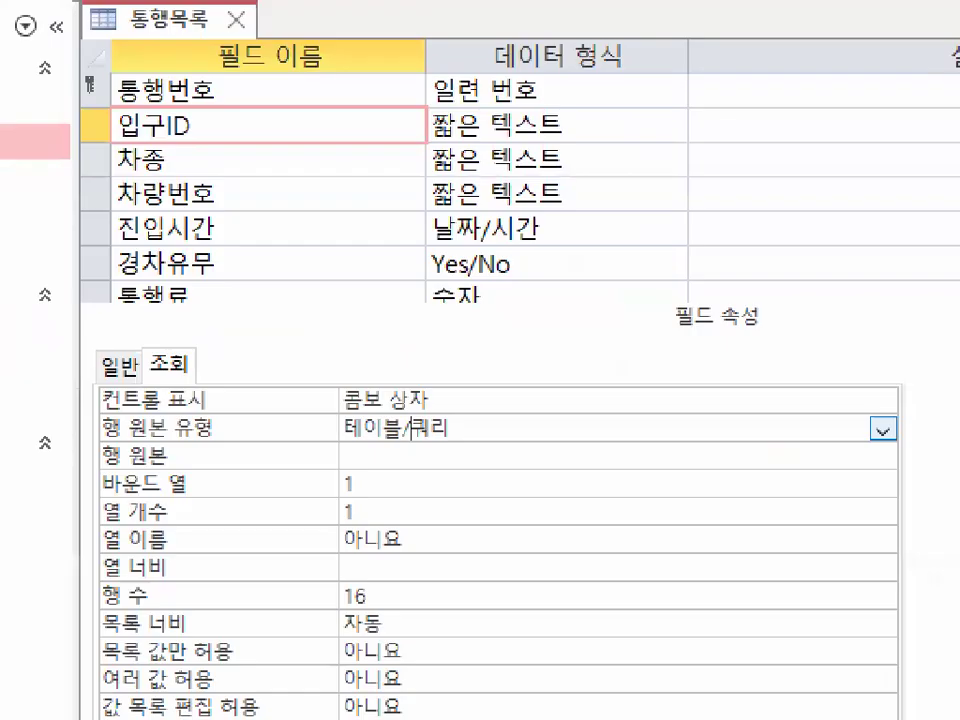
- Sketch a list box beside the row source type (행 원본 유형) and mark its 테이블/쿼리 value with the annotation pen
mouse_move(439, 431)
mouse_down()
mouse_move(377, 440)
mouse_move(345, 413)
mouse_move(457, 428)
mouse_move(690, 665)
mouse_up()
drag(677, 405, 680, 665)
click(597, 598)
key(Escape)
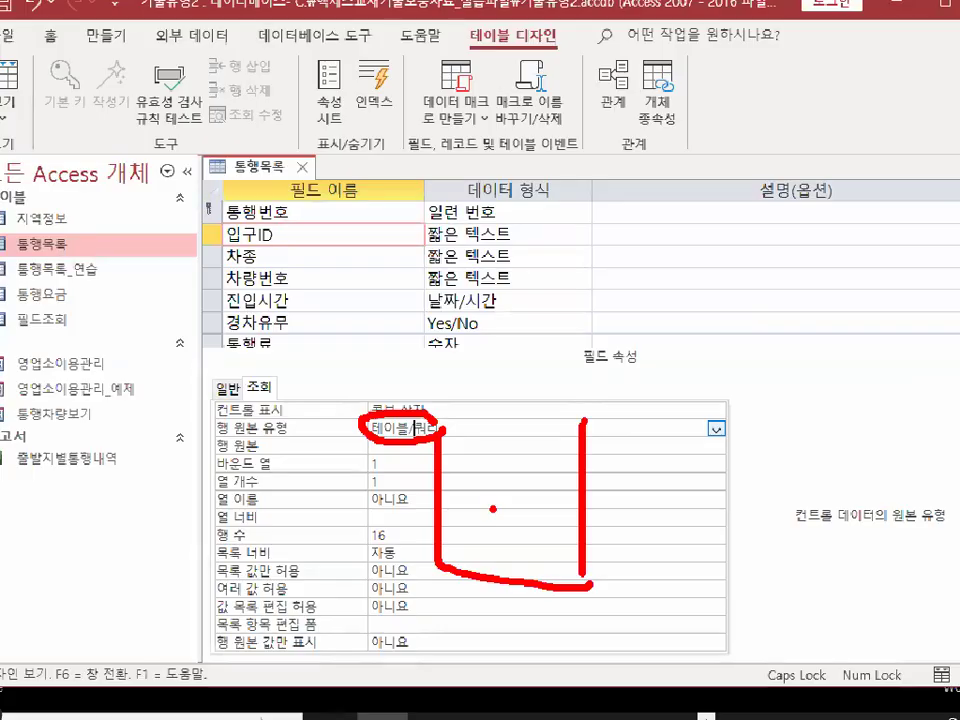
mouse_move(435, 437)
mouse_down()
mouse_move(439, 419)
mouse_move(448, 432)
mouse_up()
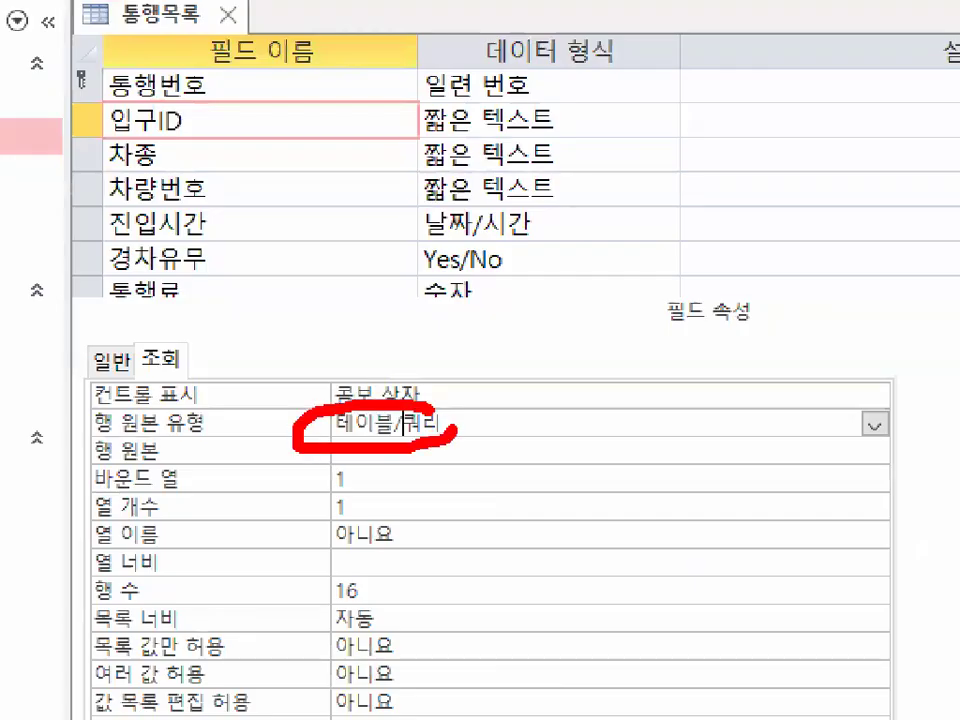
key(Escape)
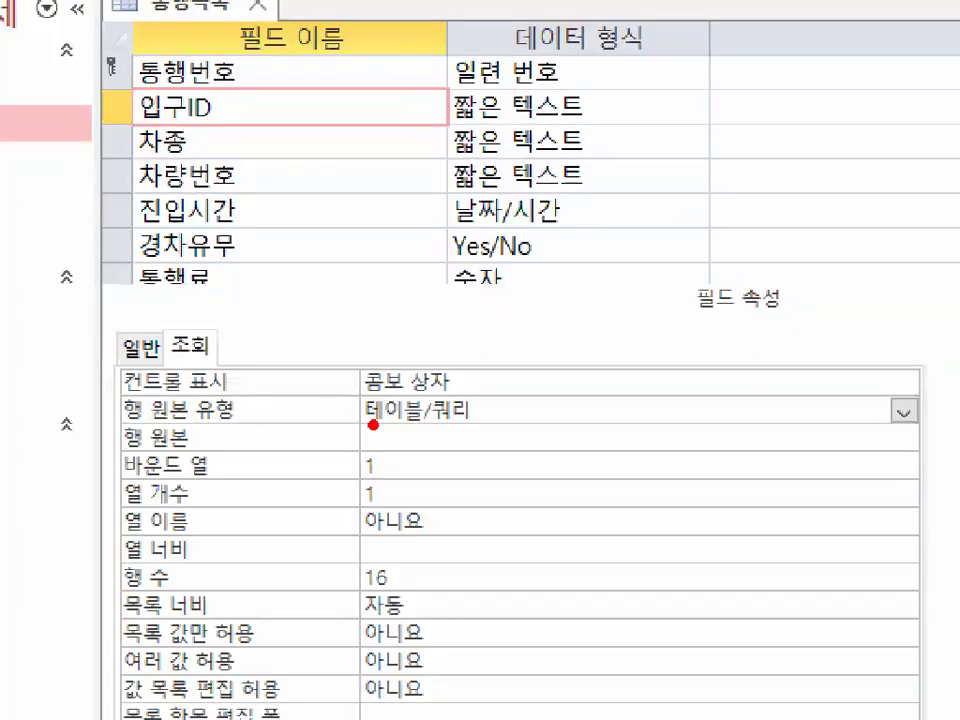
drag(400, 386, 443, 362)
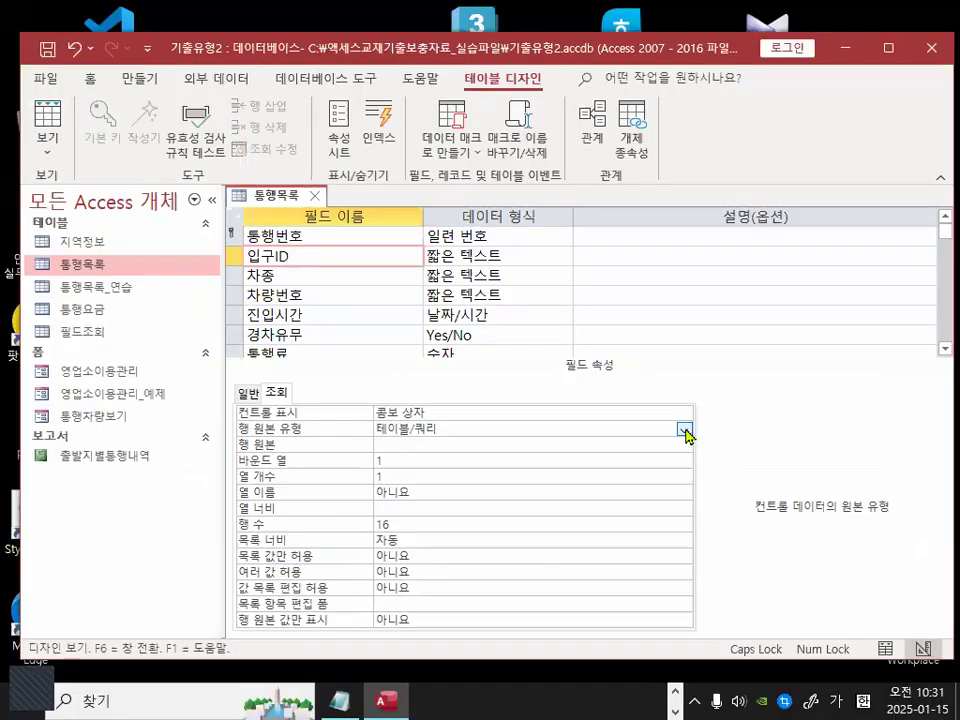
- Try 값 목록 and 필드 목록 as the 입구ID field's row source type (행 원본 유형), listing the row source (행 원본) choices for 필드 목록
click(719, 427)
click(488, 458)
drag(422, 428, 351, 407)
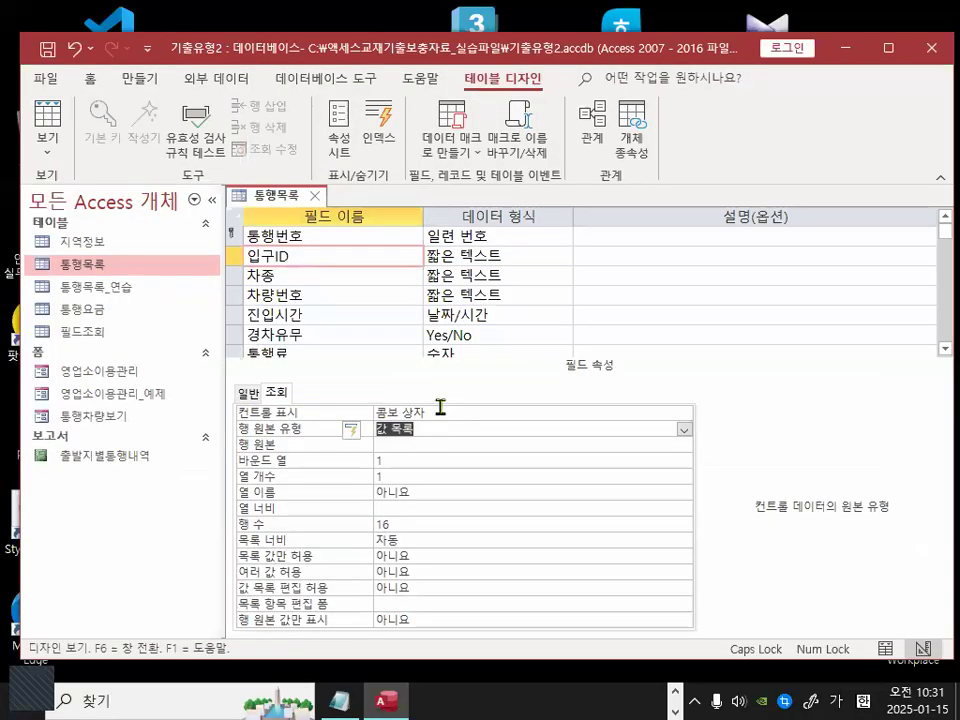
click(684, 430)
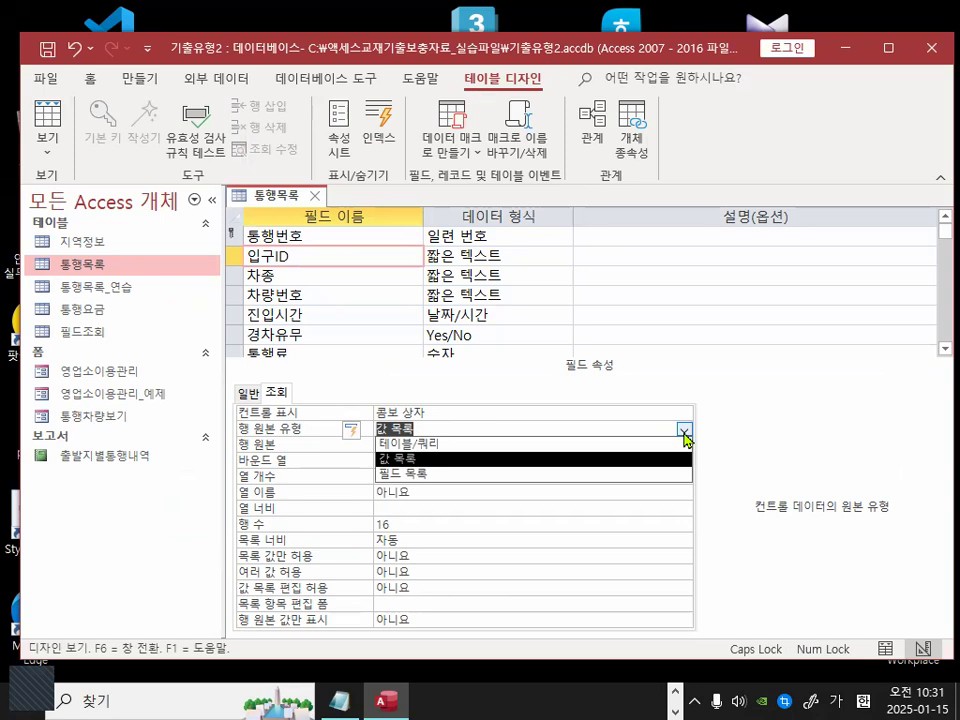
click(446, 472)
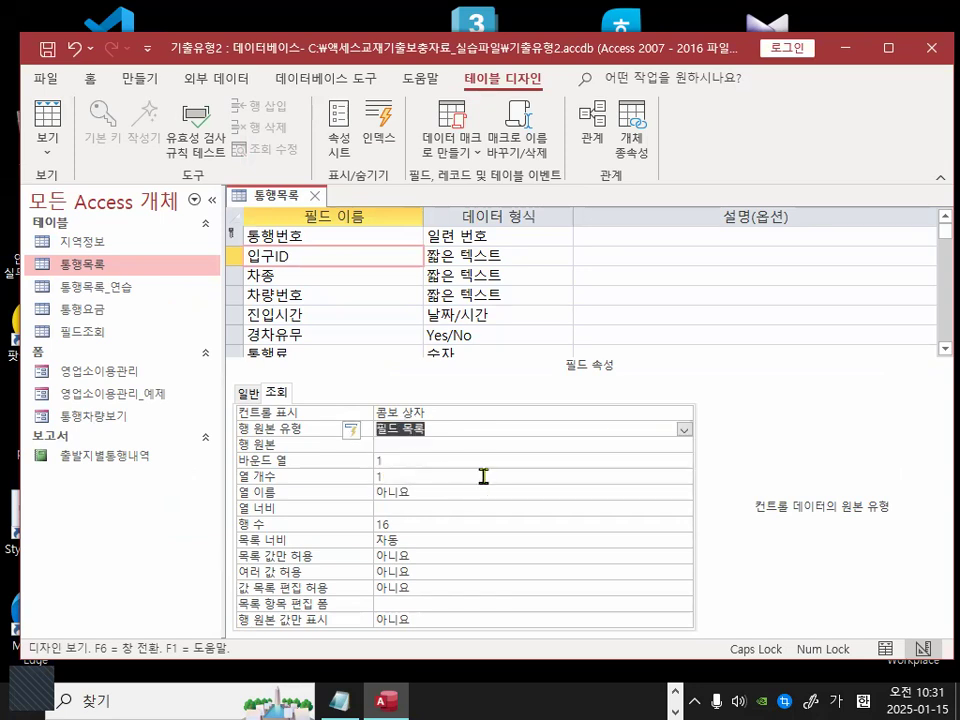
click(434, 443)
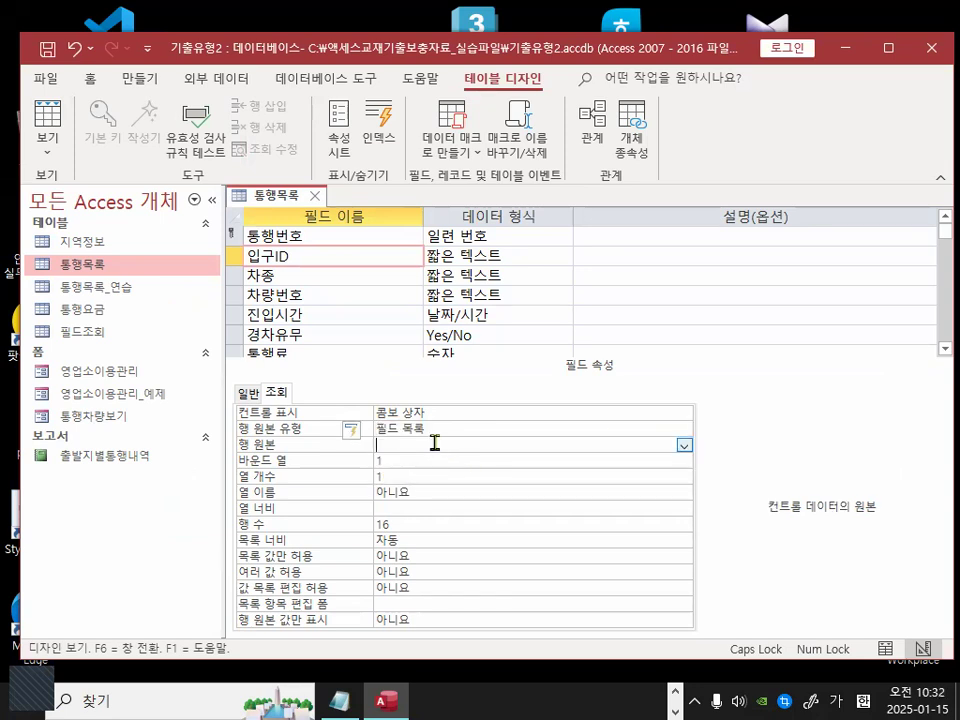
click(684, 446)
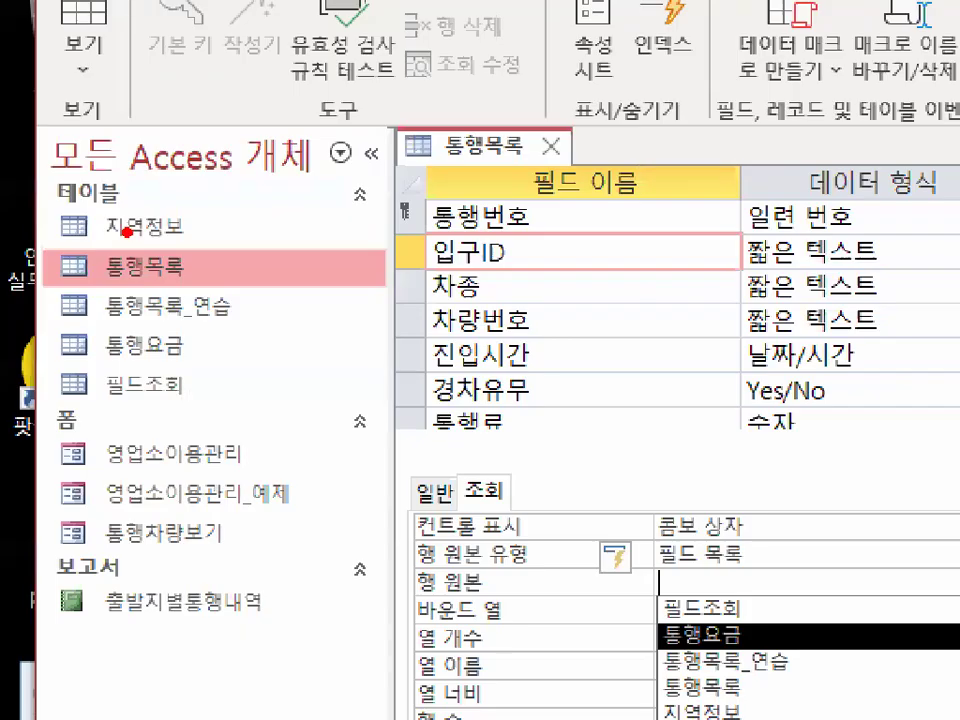
- Bracket the table names with the annotation pen and sketch a dropdown list with item lines below the row source (행 원본)
mouse_move(120, 220)
mouse_down()
mouse_move(86, 352)
mouse_move(100, 405)
mouse_up()
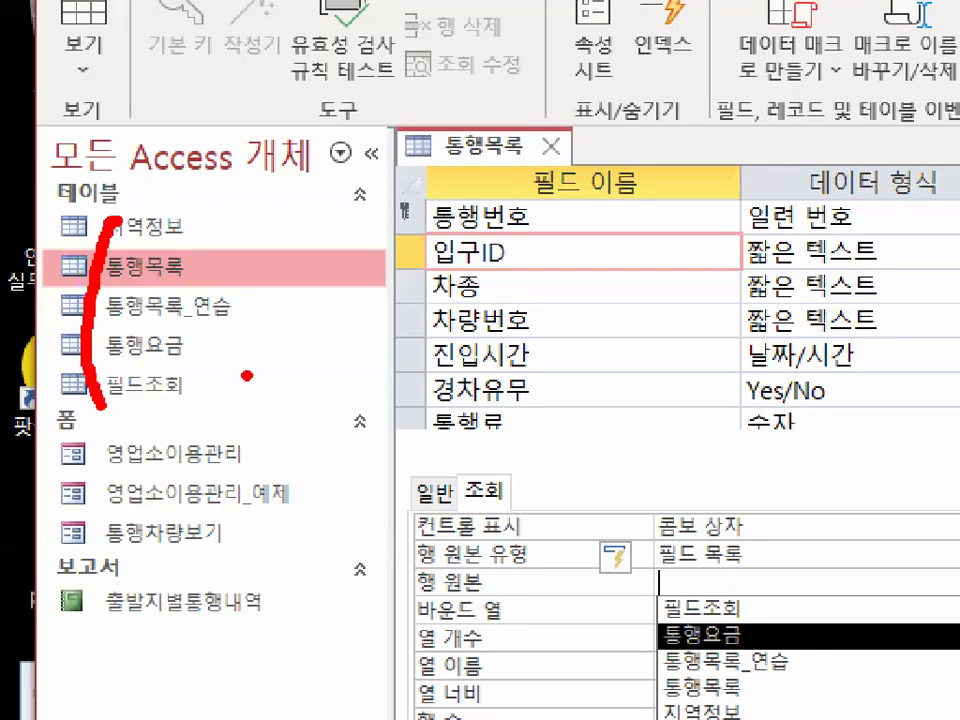
mouse_move(602, 350)
mouse_down()
mouse_move(603, 381)
mouse_move(408, 335)
mouse_move(495, 198)
mouse_move(600, 384)
mouse_move(594, 376)
mouse_up()
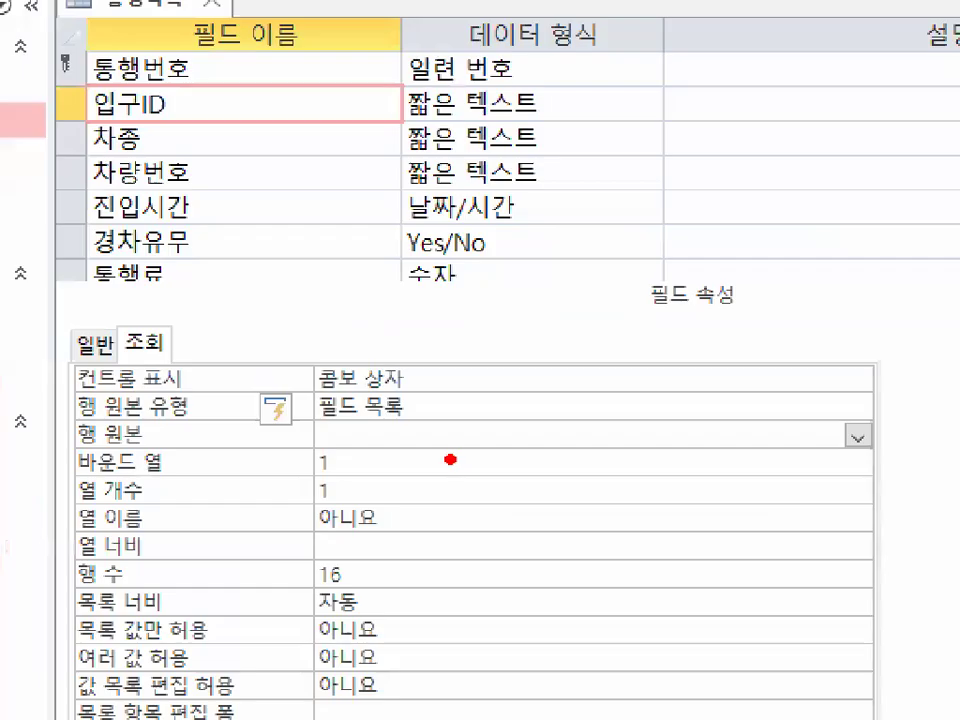
mouse_move(440, 442)
mouse_down()
mouse_move(433, 569)
mouse_move(534, 572)
mouse_up()
drag(547, 472, 547, 577)
drag(482, 512, 595, 512)
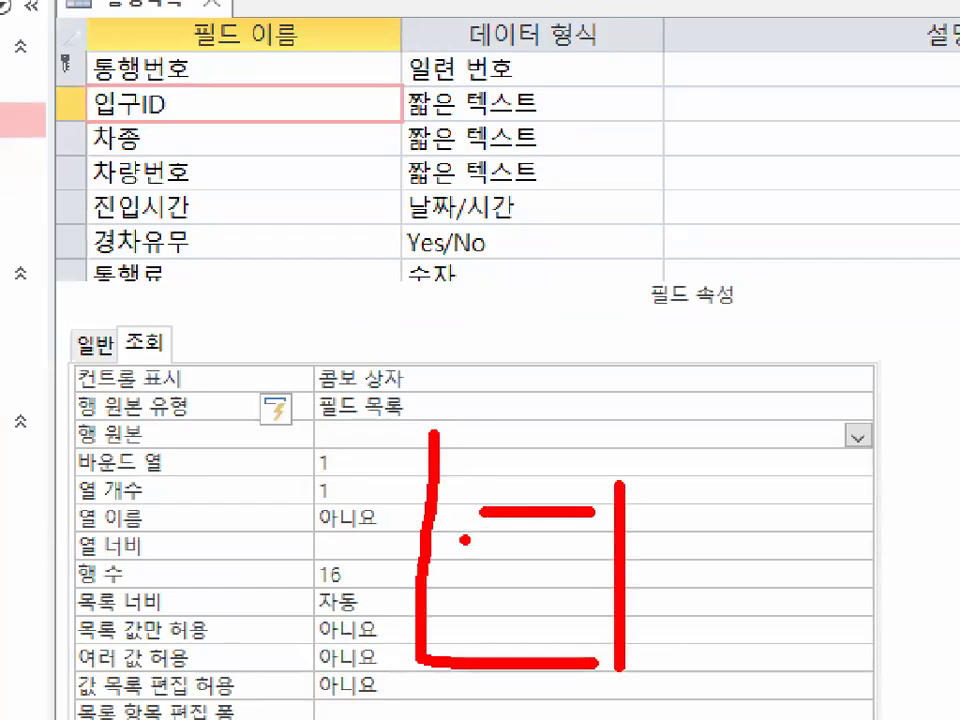
drag(462, 541, 556, 548)
drag(472, 595, 575, 593)
drag(452, 635, 505, 630)
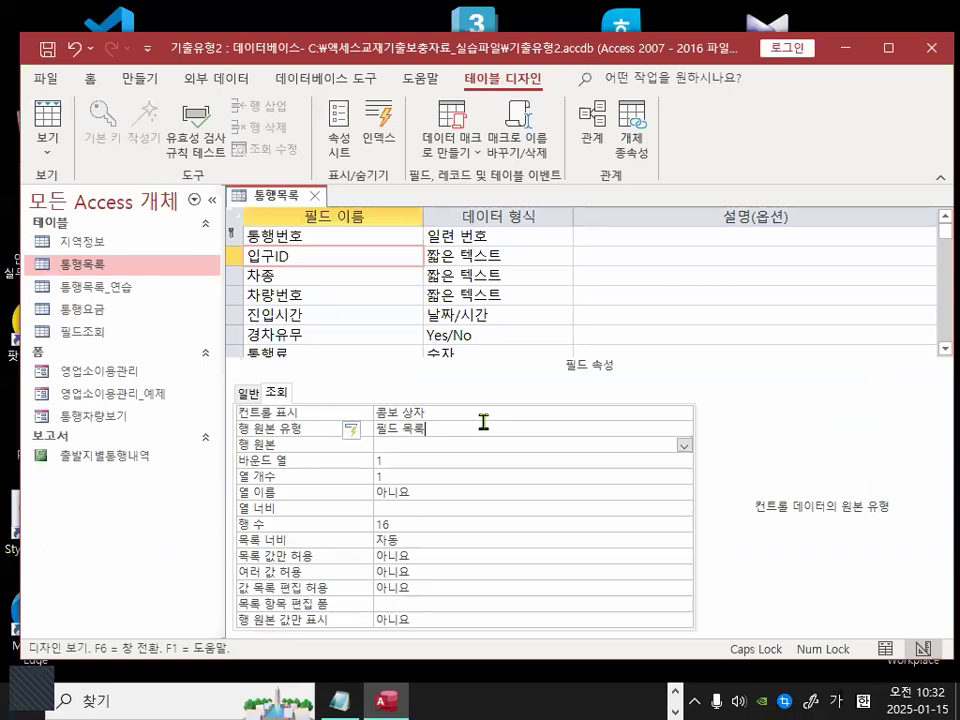
- Set the row source type (행 원본 유형) of the 입구ID field to 테이블/쿼리
click(483, 422)
click(684, 429)
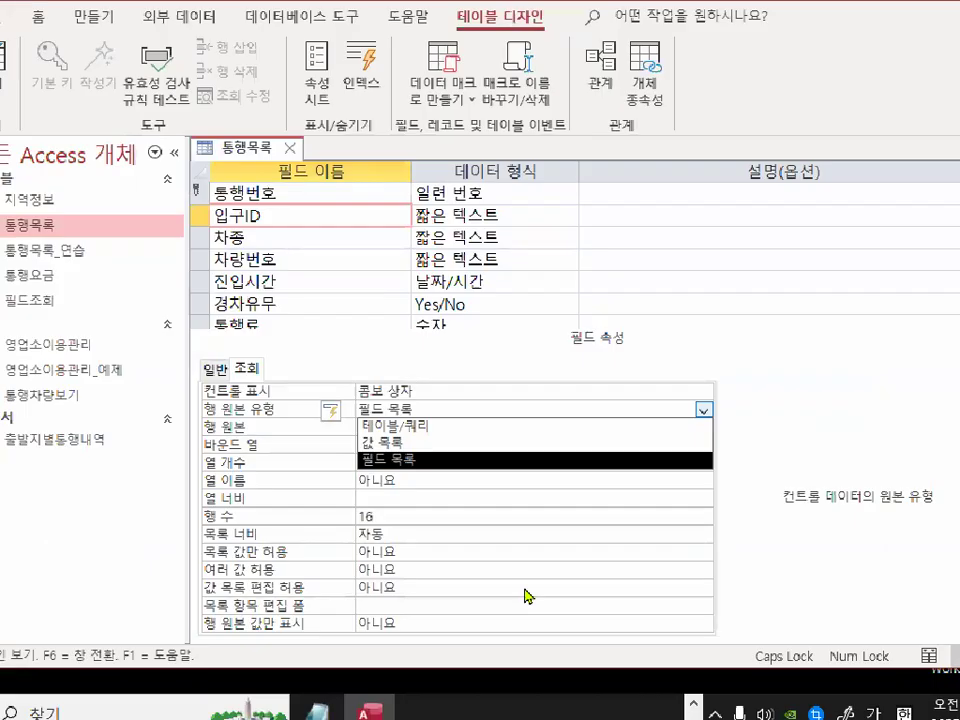
key(Escape)
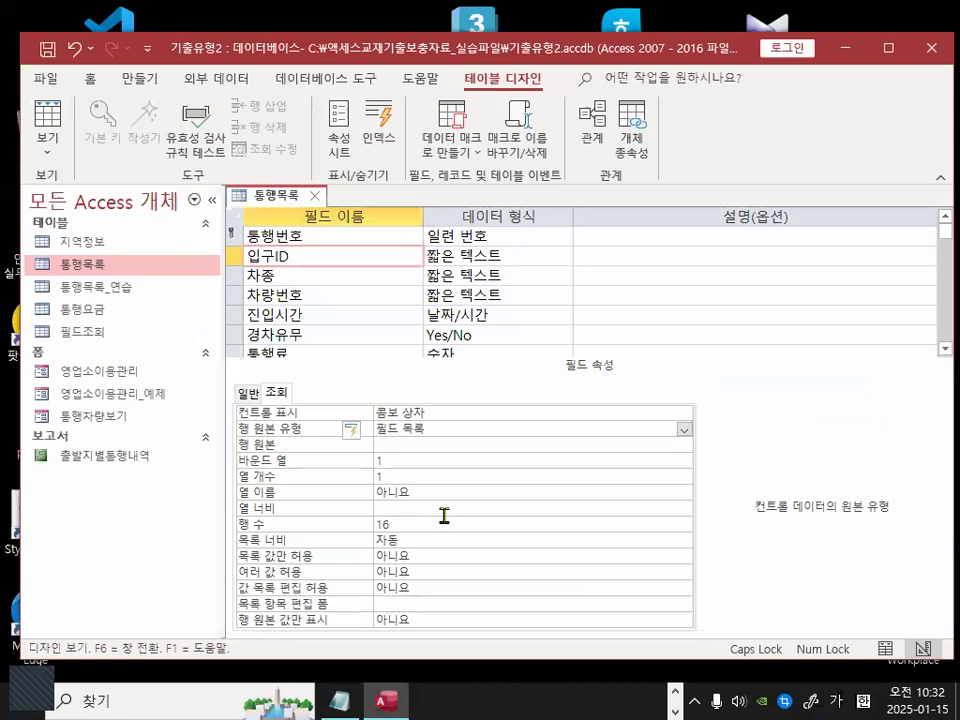
click(685, 431)
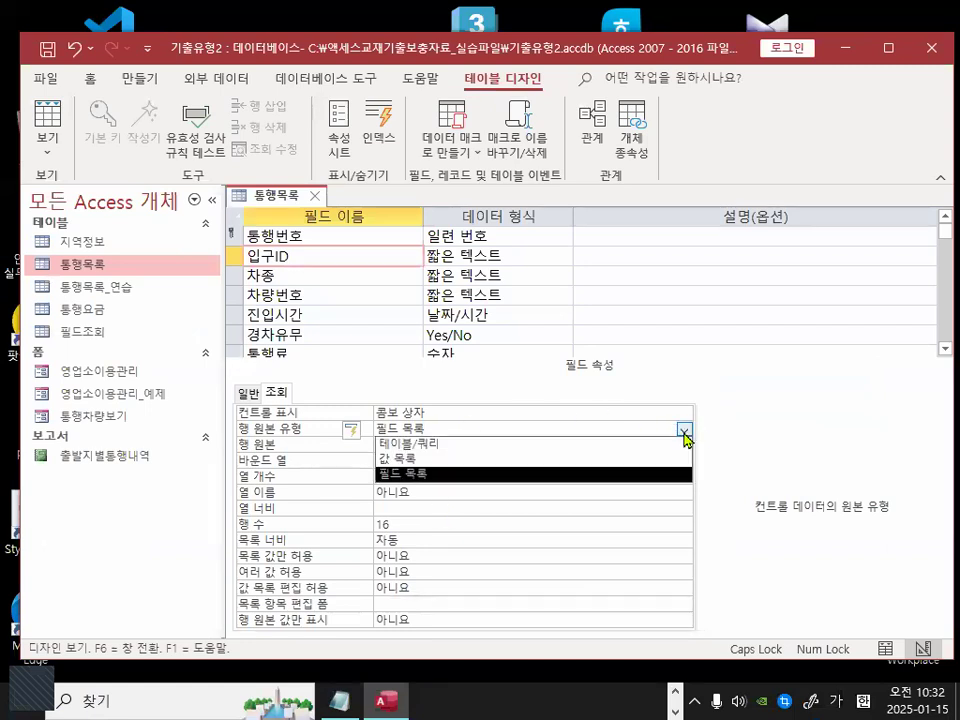
click(587, 444)
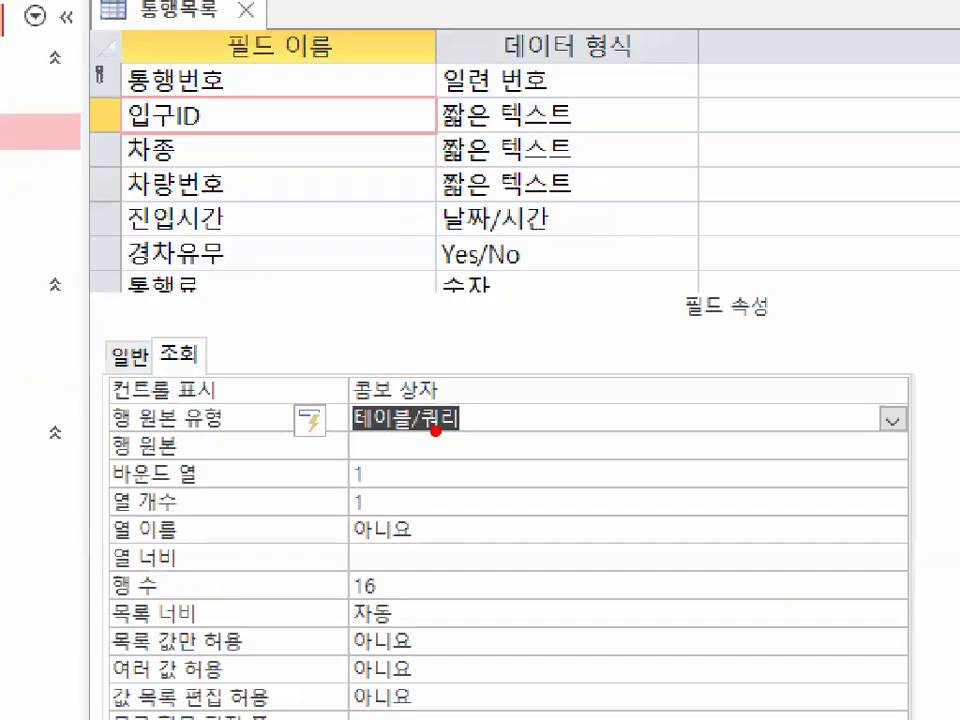
- Mark the 테이블/쿼리 value and the query builder control of the row source (행 원본) with the annotation pen, clearing the marks
drag(425, 438, 340, 432)
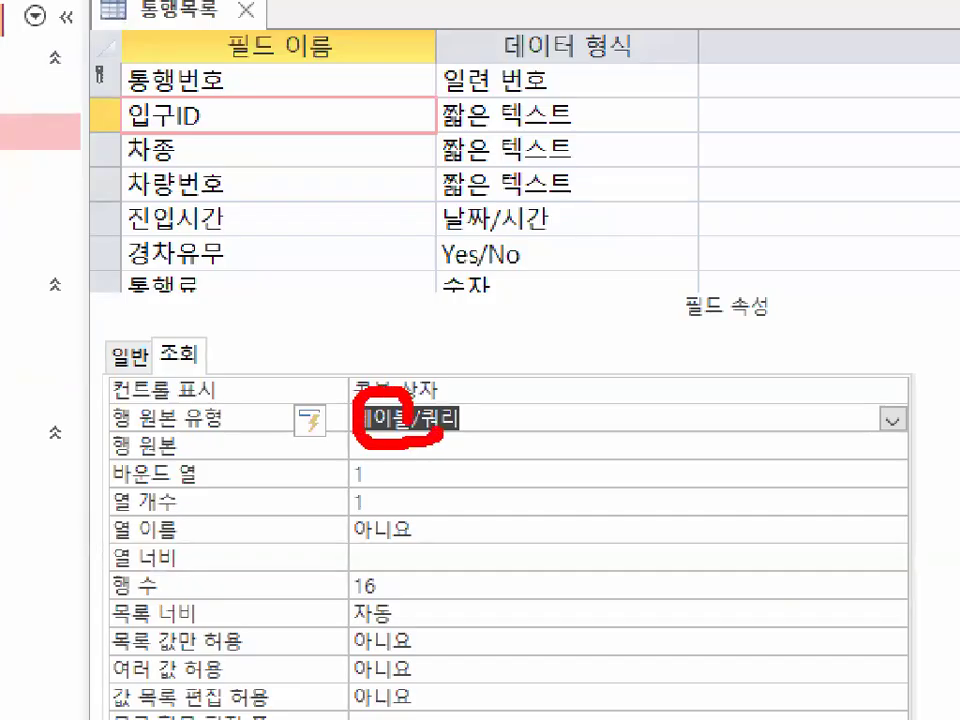
drag(406, 353, 451, 348)
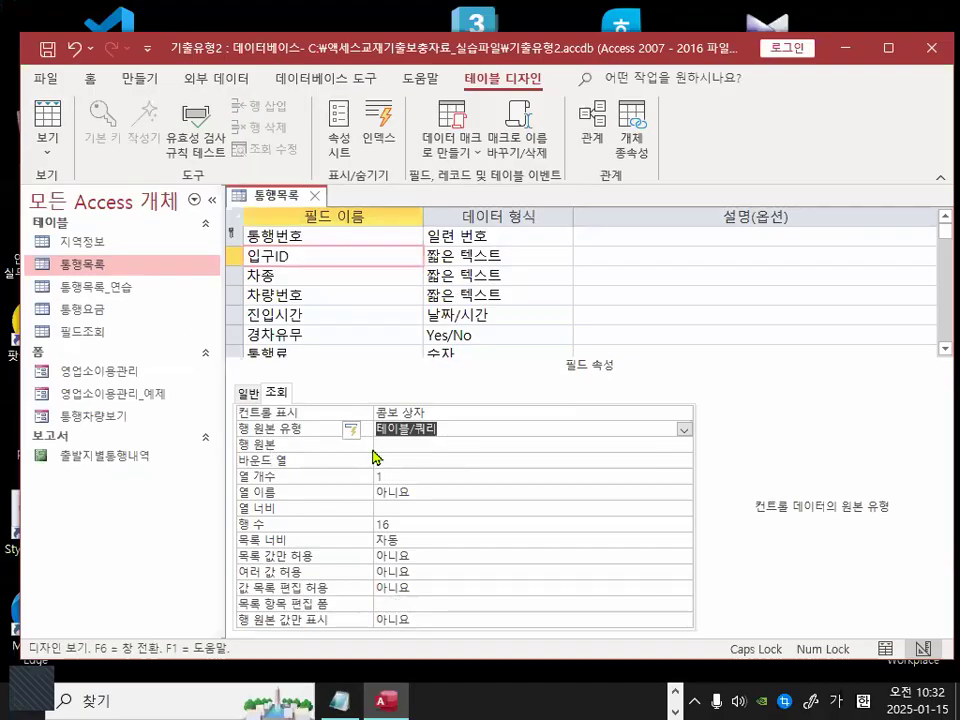
click(391, 445)
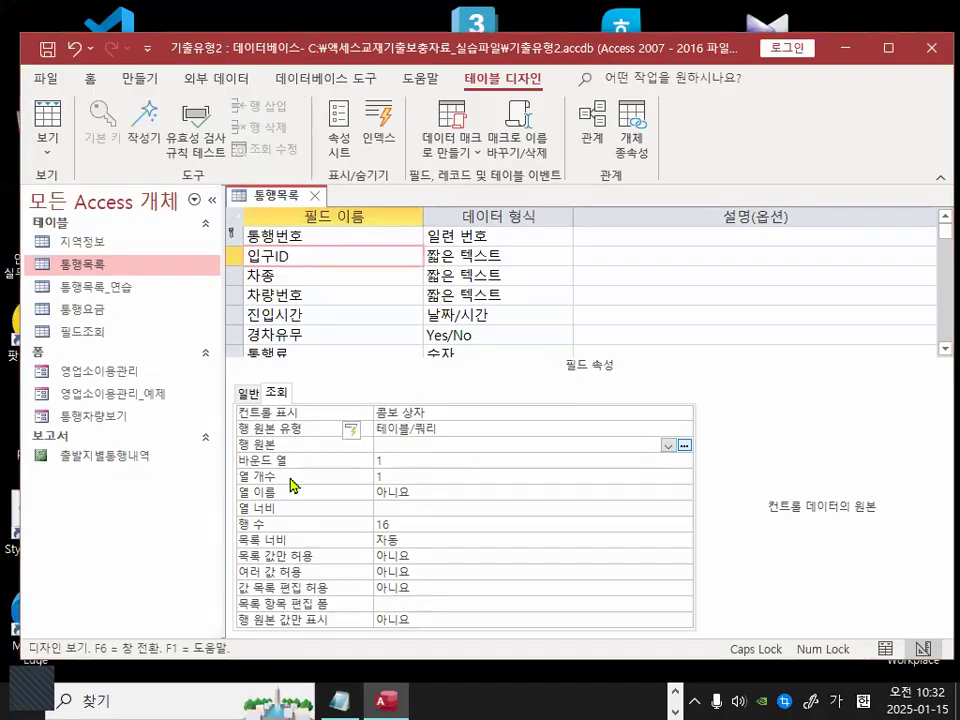
mouse_move(519, 453)
mouse_down()
mouse_move(436, 421)
mouse_move(518, 446)
mouse_up()
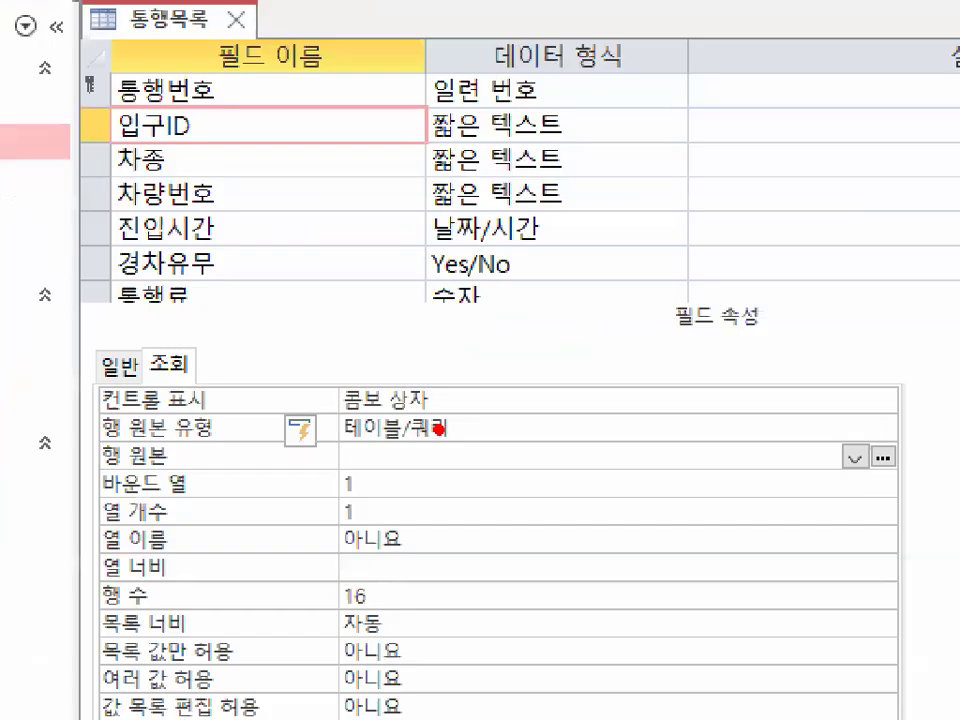
mouse_move(439, 430)
mouse_down()
mouse_move(382, 446)
mouse_move(436, 400)
mouse_move(440, 430)
mouse_up()
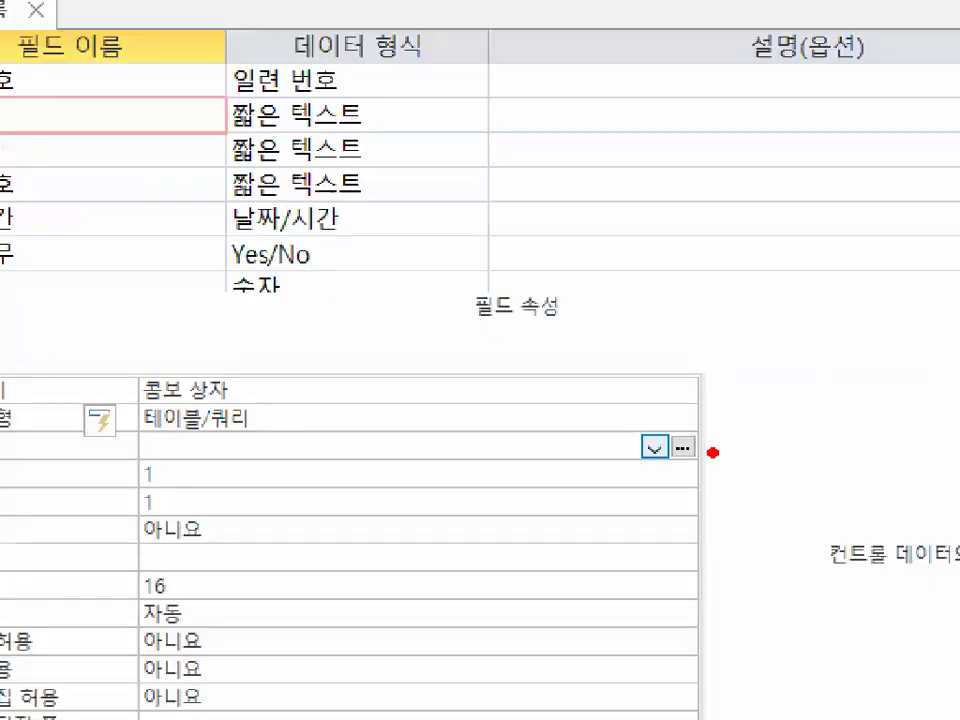
mouse_move(737, 448)
mouse_down()
mouse_move(714, 454)
mouse_move(720, 428)
mouse_move(694, 419)
mouse_up()
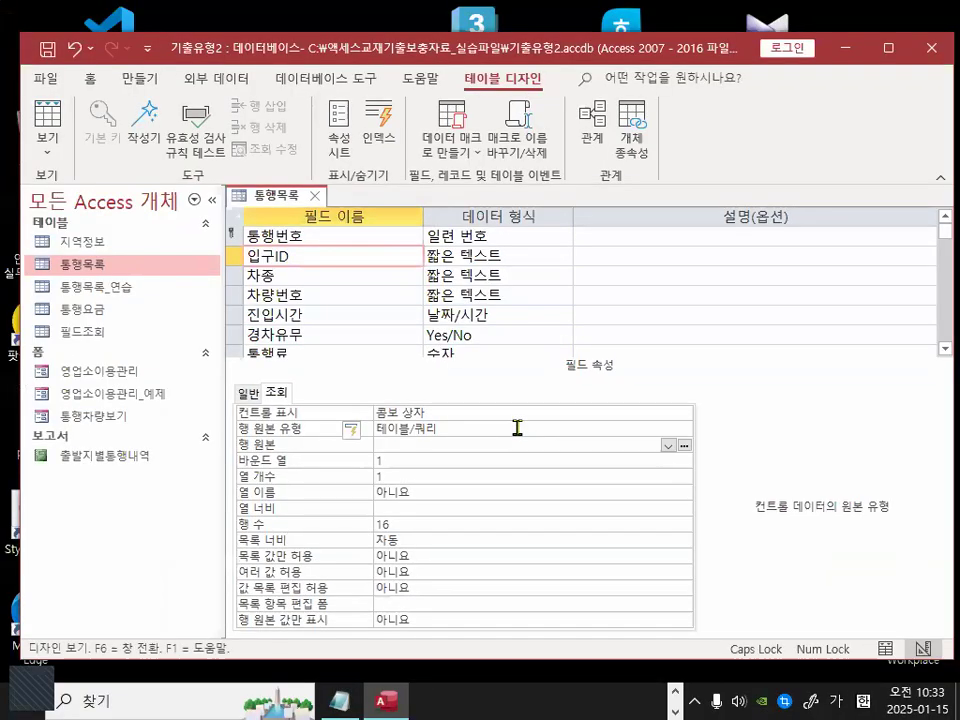
- Switch the row source type (행 원본 유형) to 값 목록 to inspect its row source, and return it to 테이블/쿼리
click(661, 427)
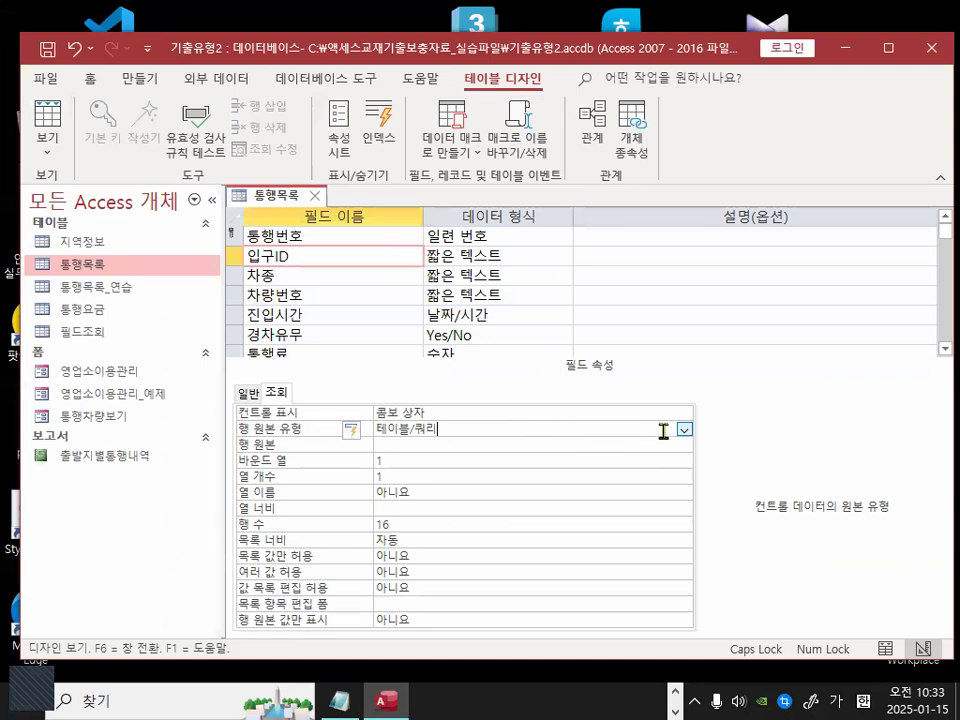
click(684, 426)
click(467, 457)
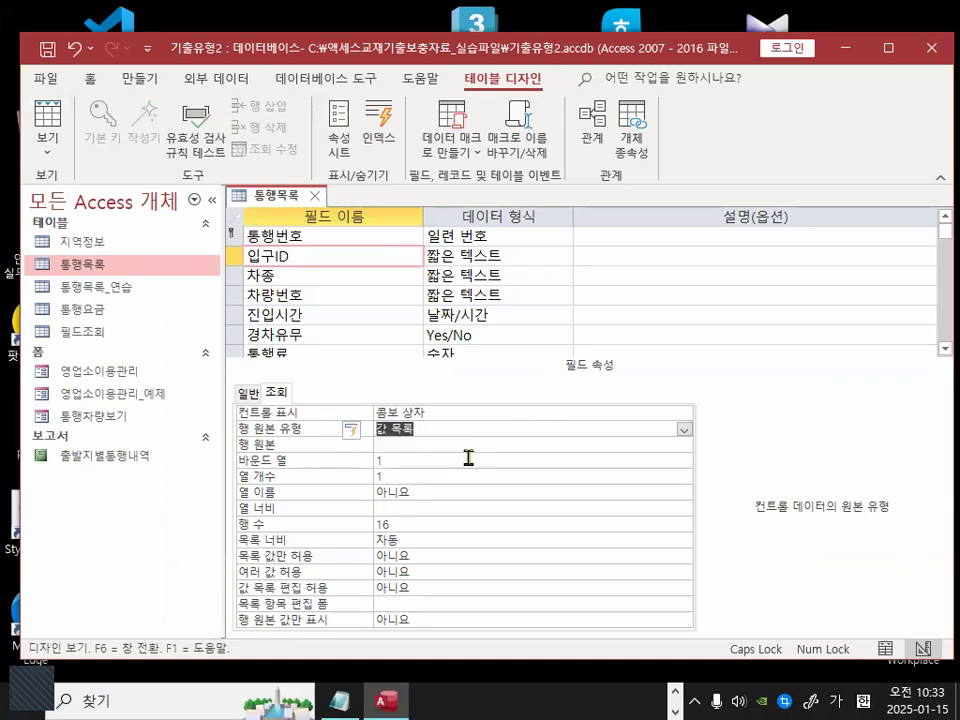
click(667, 446)
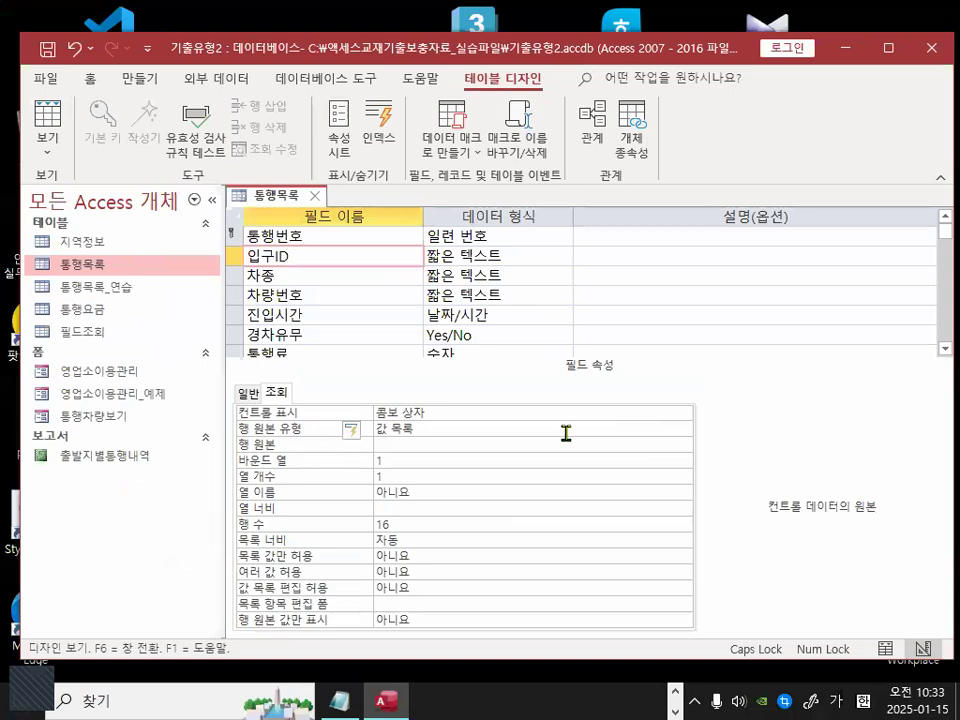
click(503, 430)
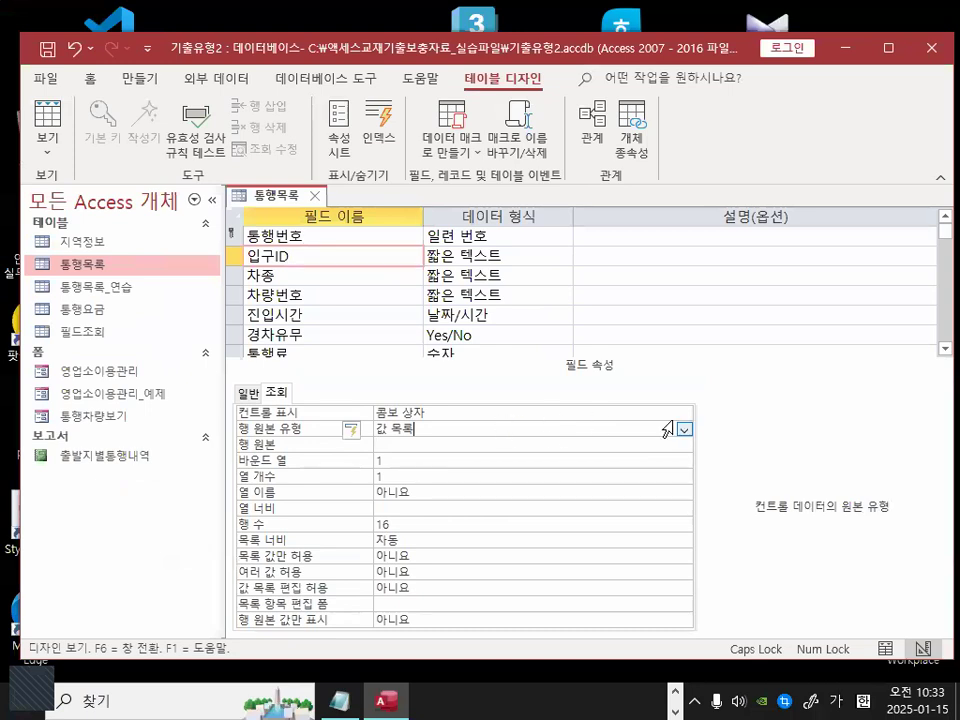
click(684, 429)
click(564, 444)
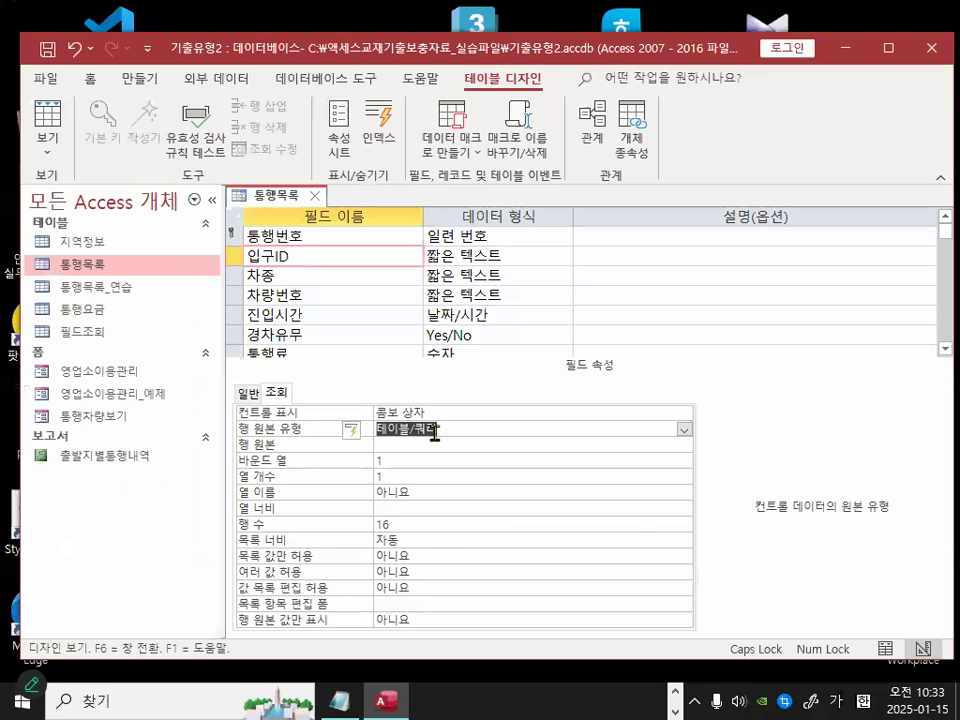
- Place the cursor in the row source (행 원본), circle its query builder control and write SQL with the annotation pen, then clear the marks
click(432, 444)
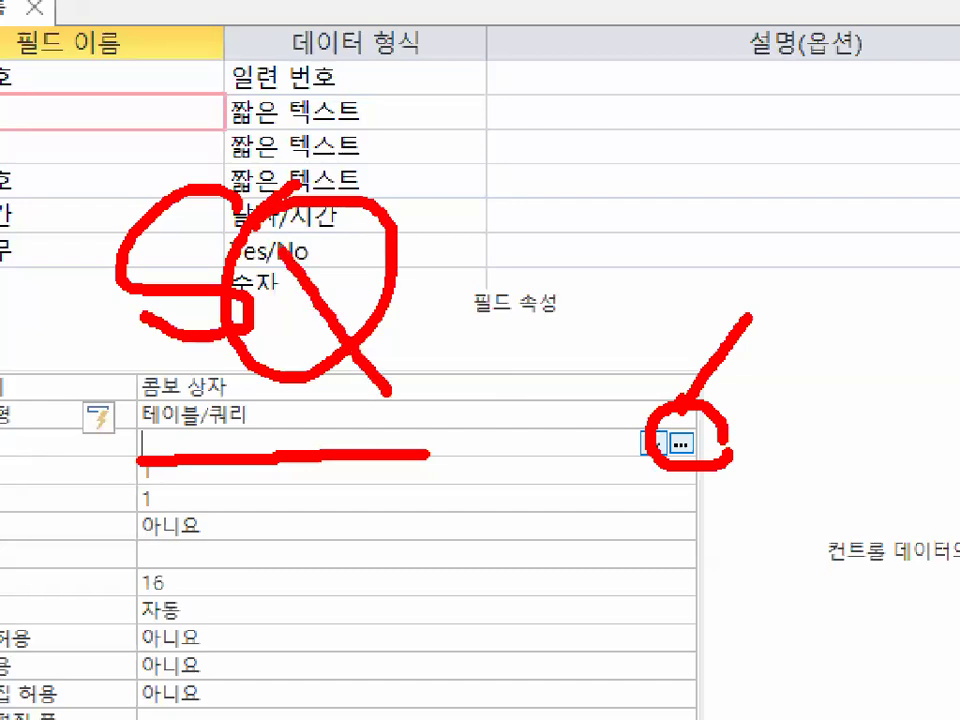
drag(465, 182, 595, 371)
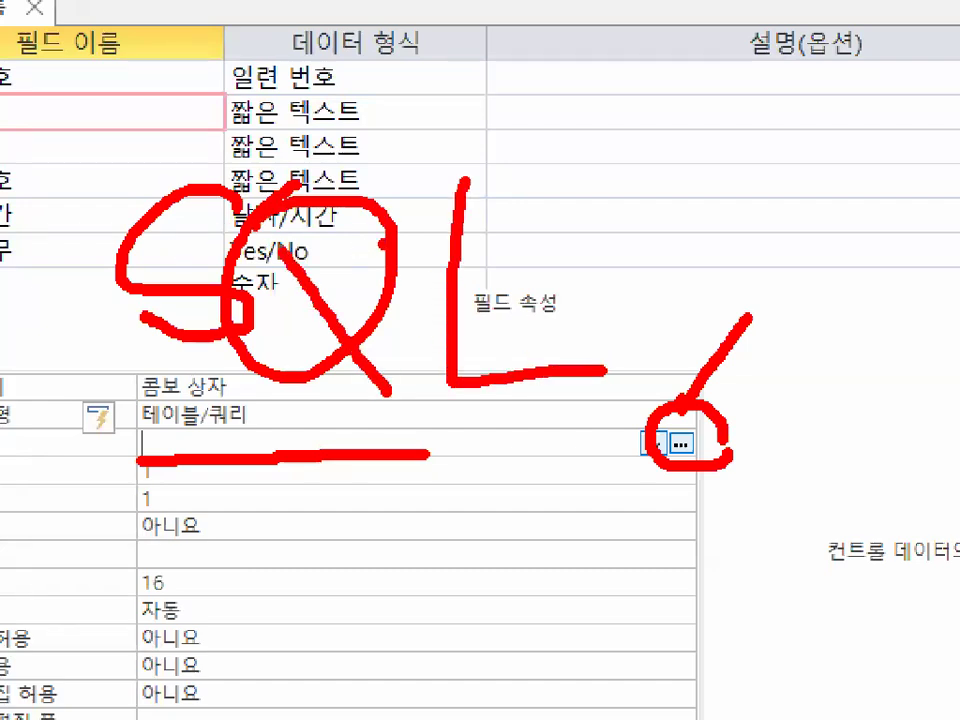
key(Escape)
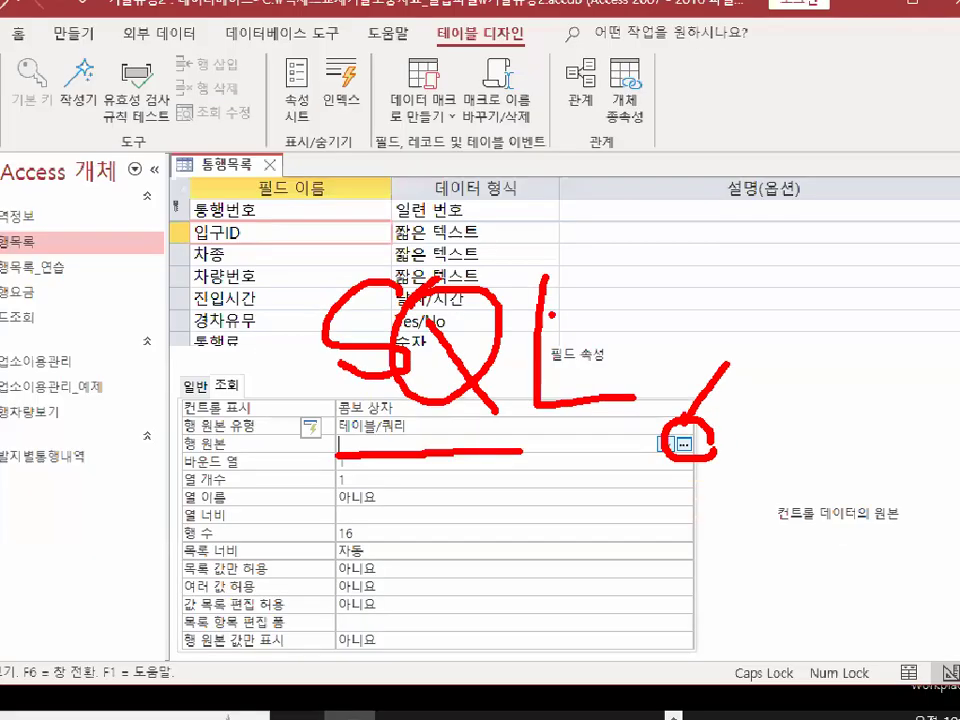
- Switch to the class notes in Notepad and insert blank lines below the <액세스 보충강의자료 - 프린트 설명> heading
click(339, 700)
scroll(293, 521, down, 5)
scroll(293, 521, down, 12)
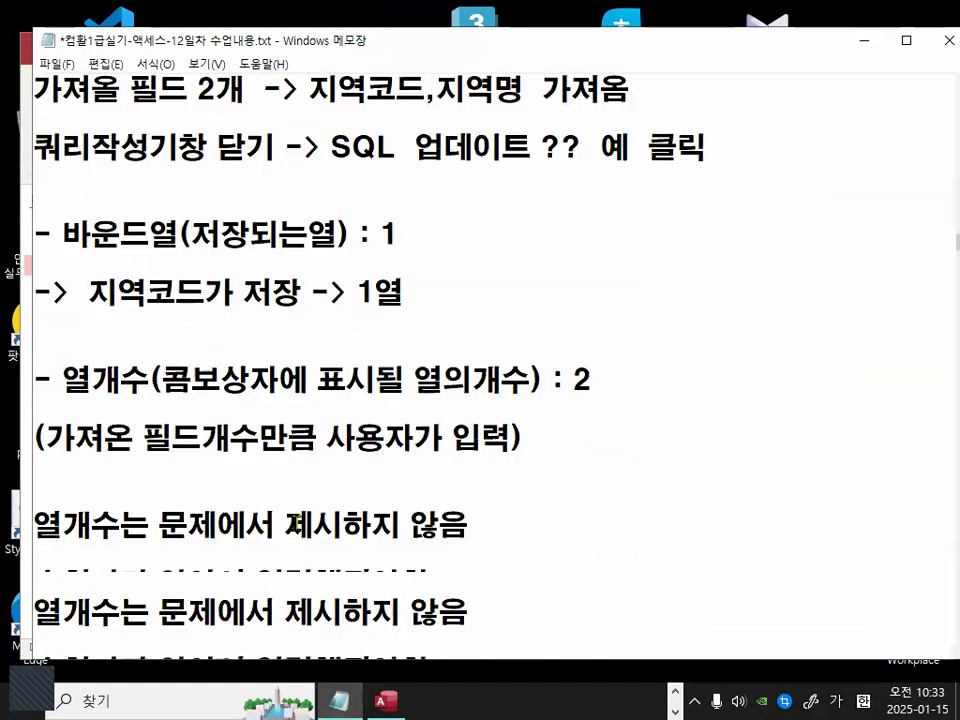
scroll(293, 545, up, 12)
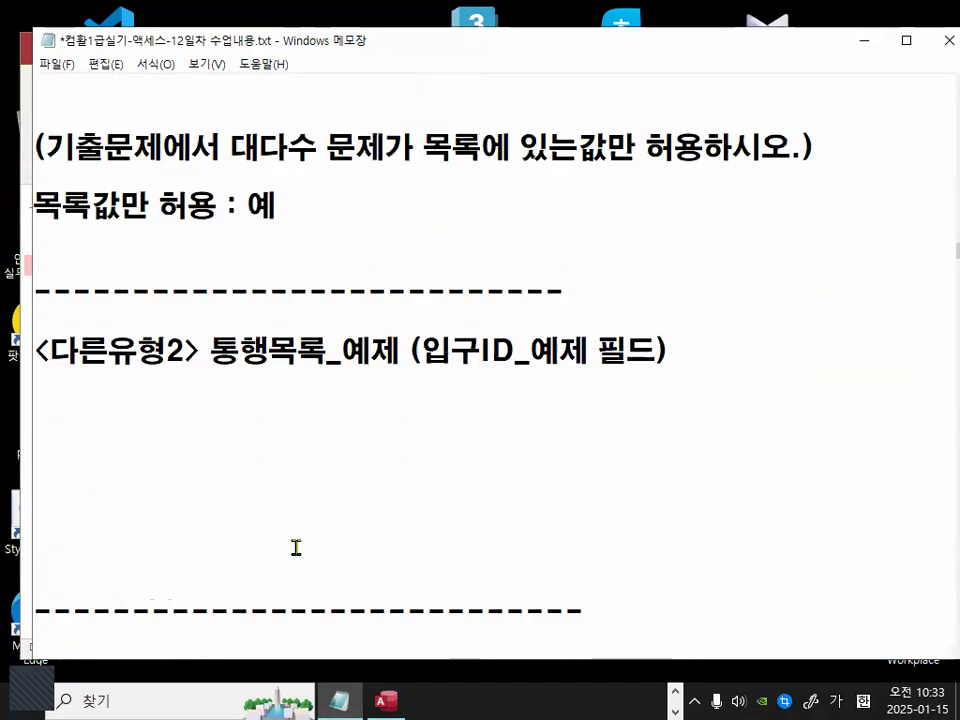
scroll(291, 543, up, 10)
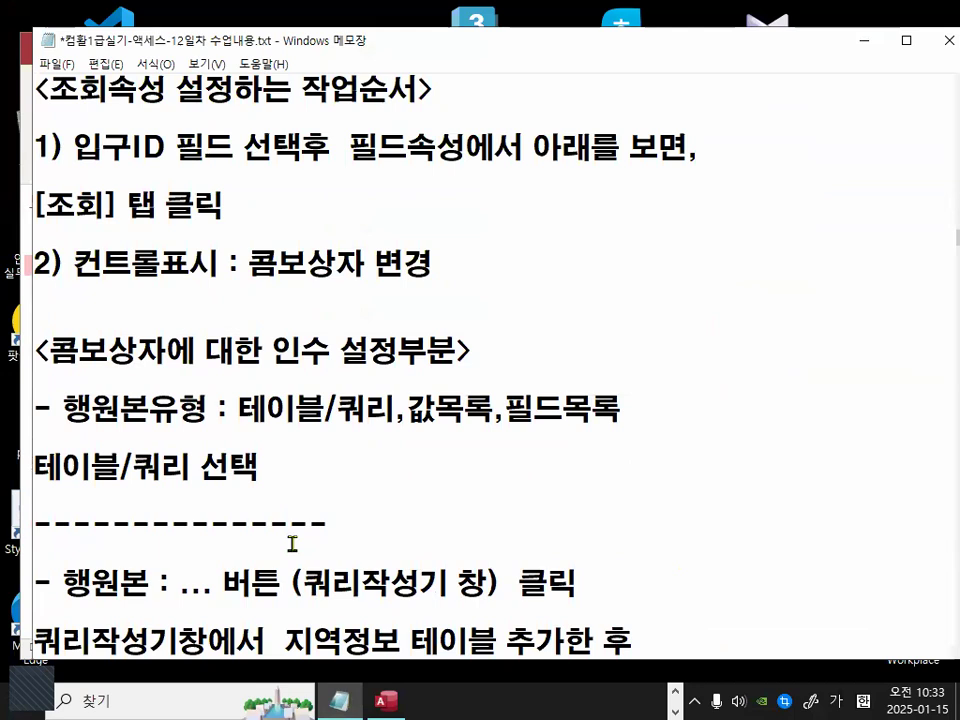
click(361, 502)
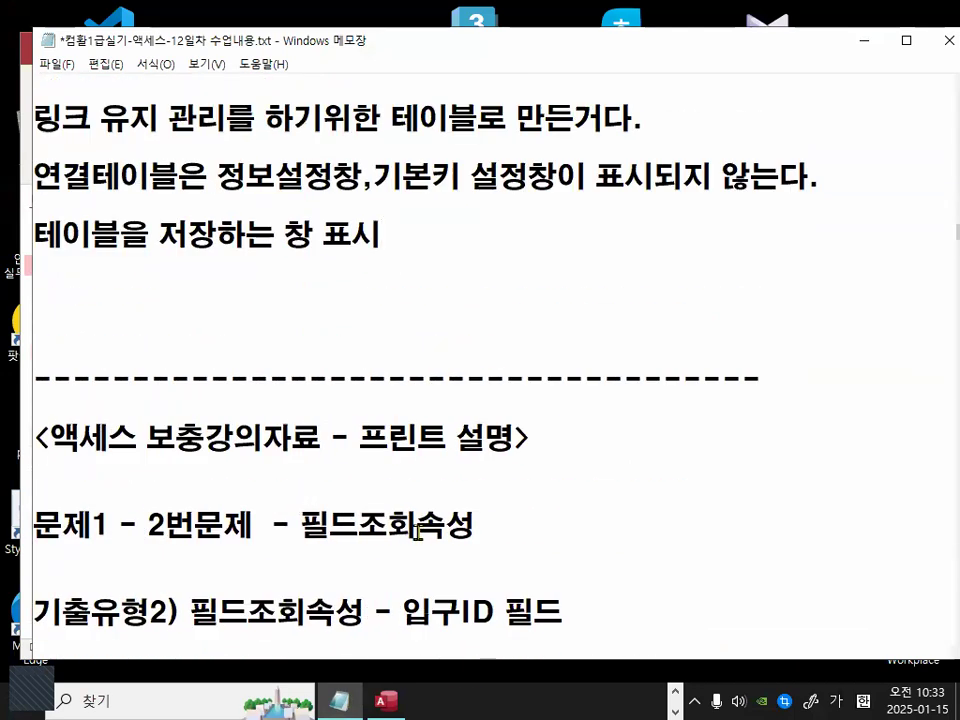
key(Return)
key(Return)
key(Return)
key(Return)
key(Return)
key(Return)
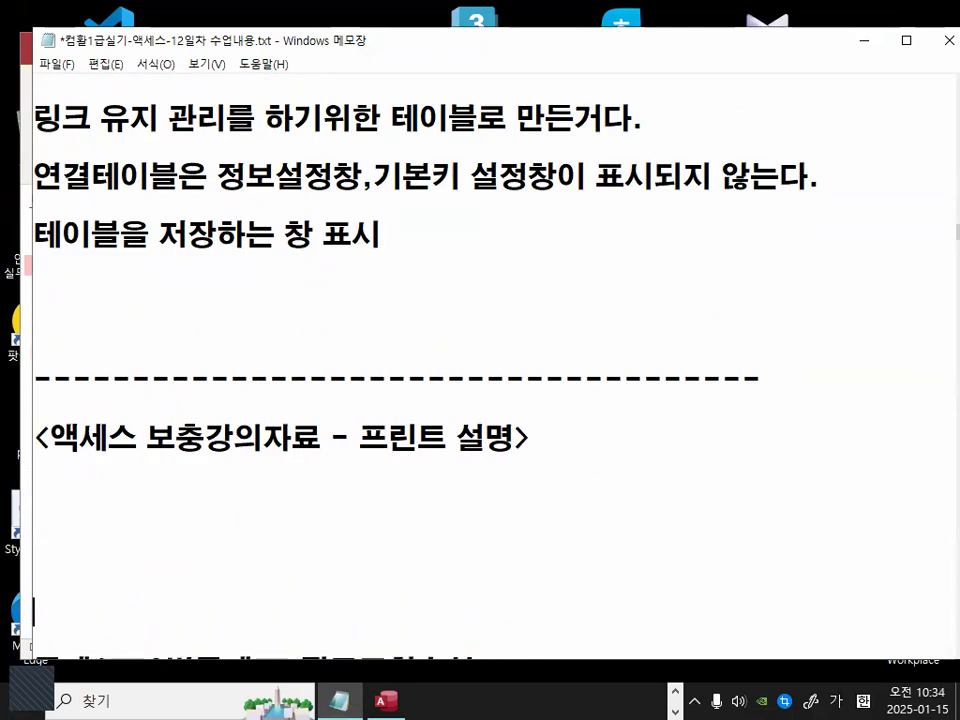
- Add the line "테이블/쿼리 - 행원본유형 선택" below the <액세스 보충강의자료 - 프린트 설명> heading
key(Up)
key(Up)
text(테이블/쿼리 )
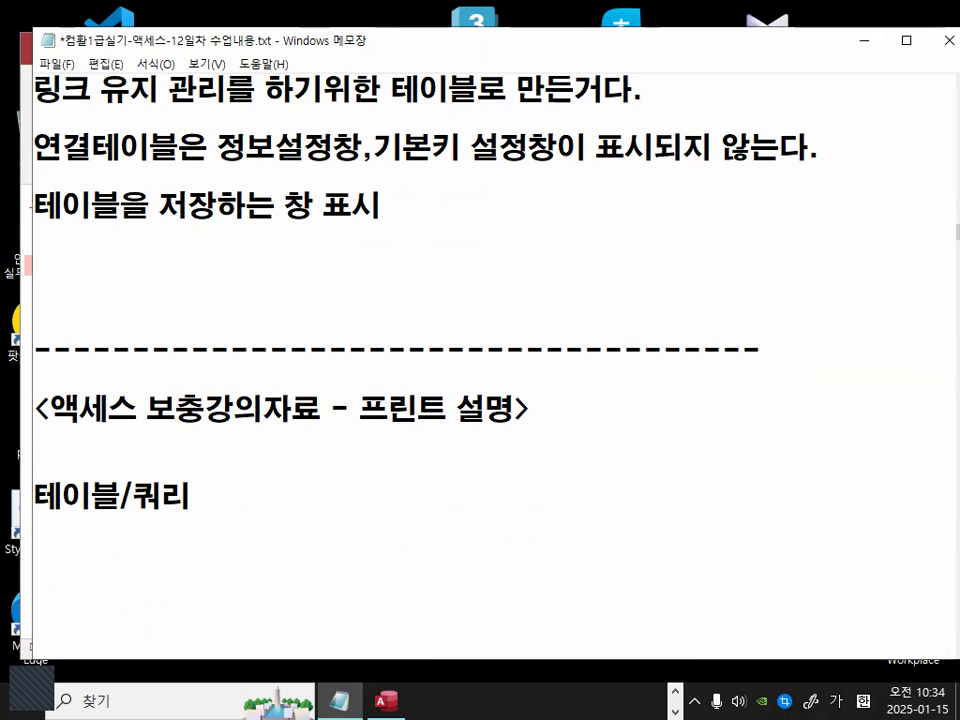
text(- 행원)
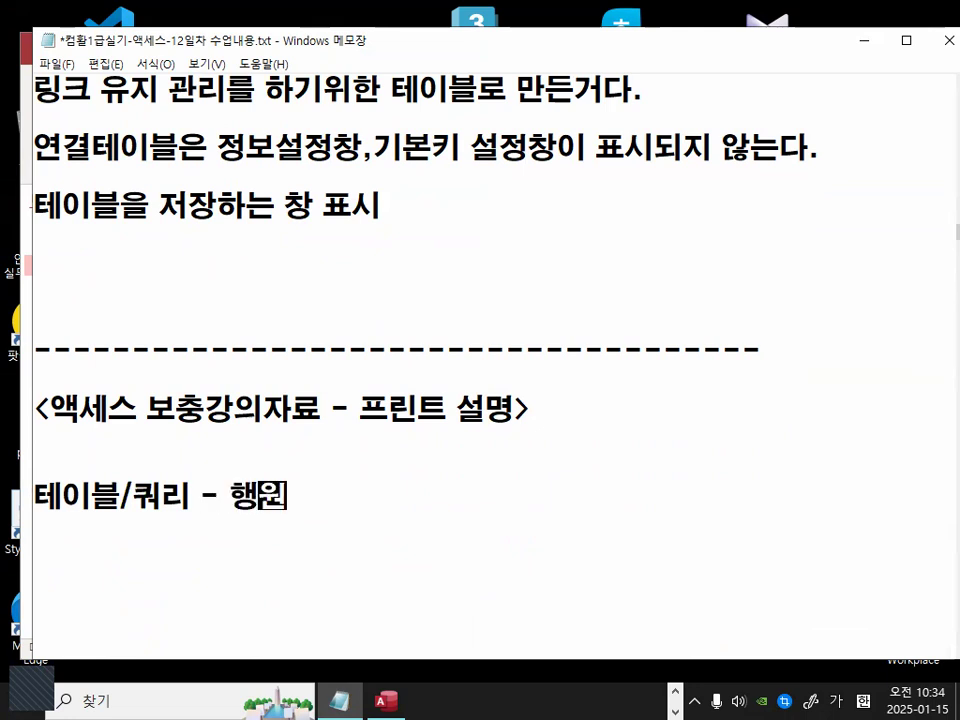
text(본유형 선택)
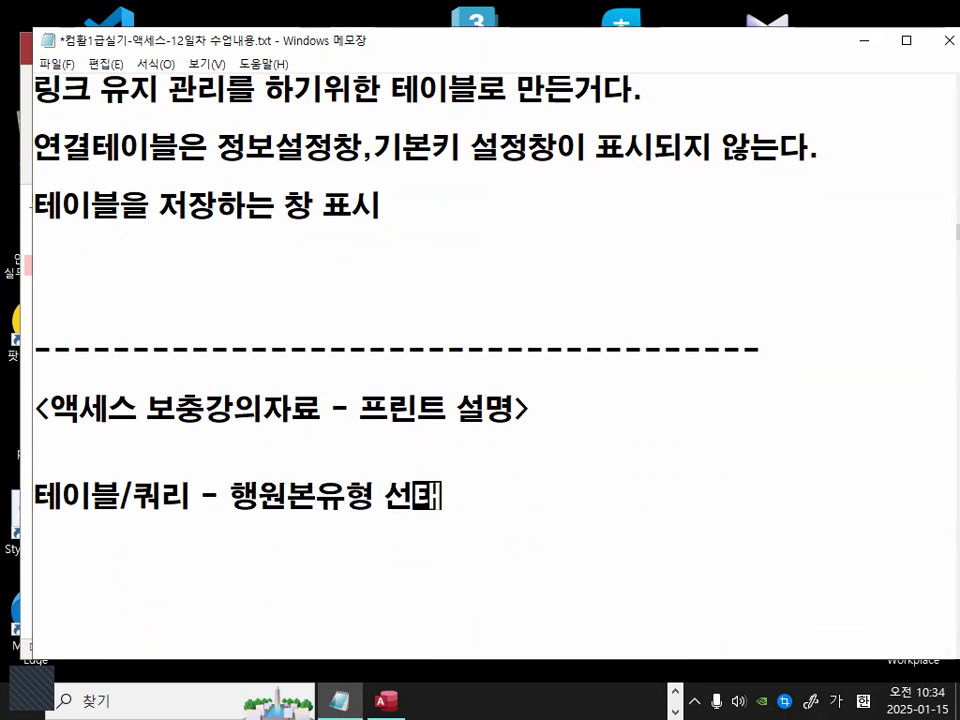
key(Return)
- Add the line "행원본에 ... 버튼 (쿼리작성기창을 띄우는 아이콘)" below the 행원본유형 note
text(행)
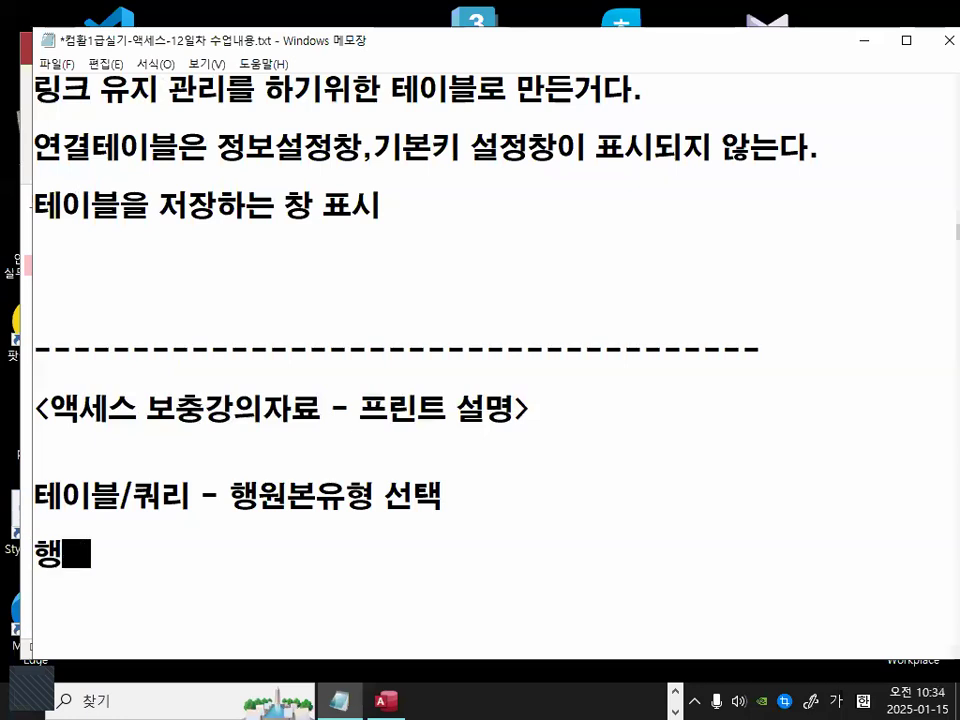
text(원보ㄴ )
text(에)
key(Hangul)
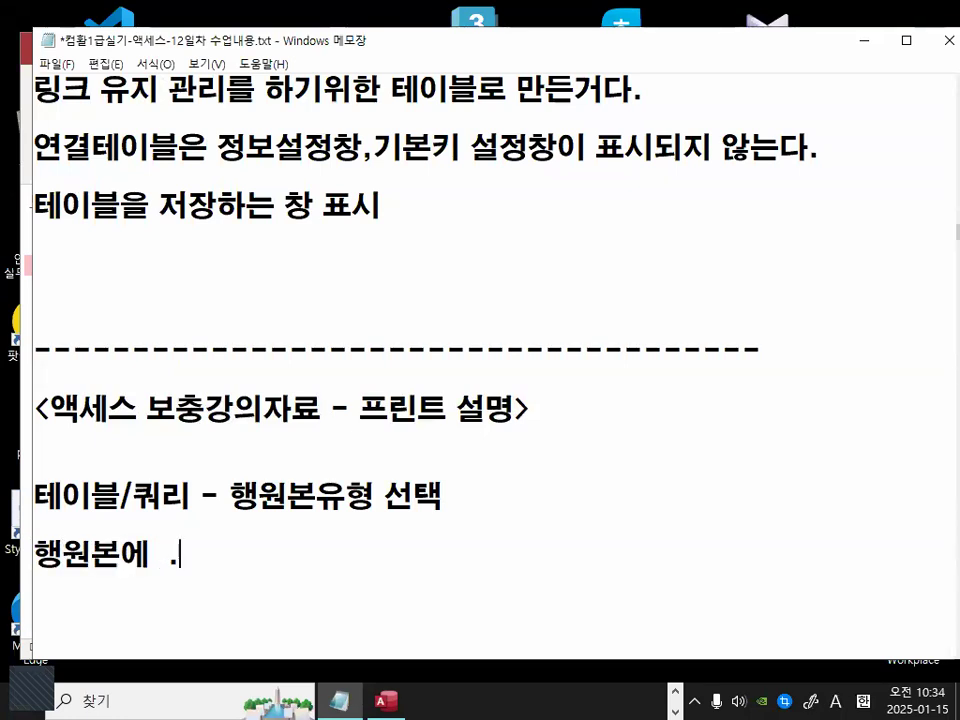
text(... QJXM)
key(BackSpace)
key(BackSpace)
key(BackSpace)
key(BackSpace)
key(Hangul)
text(버튼 )
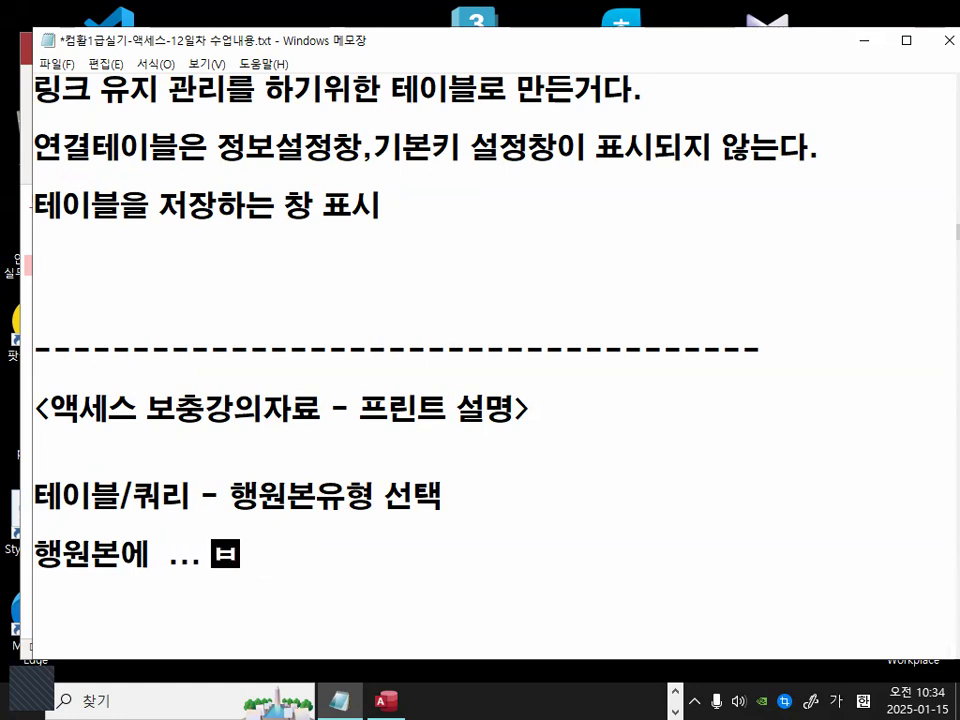
text(()
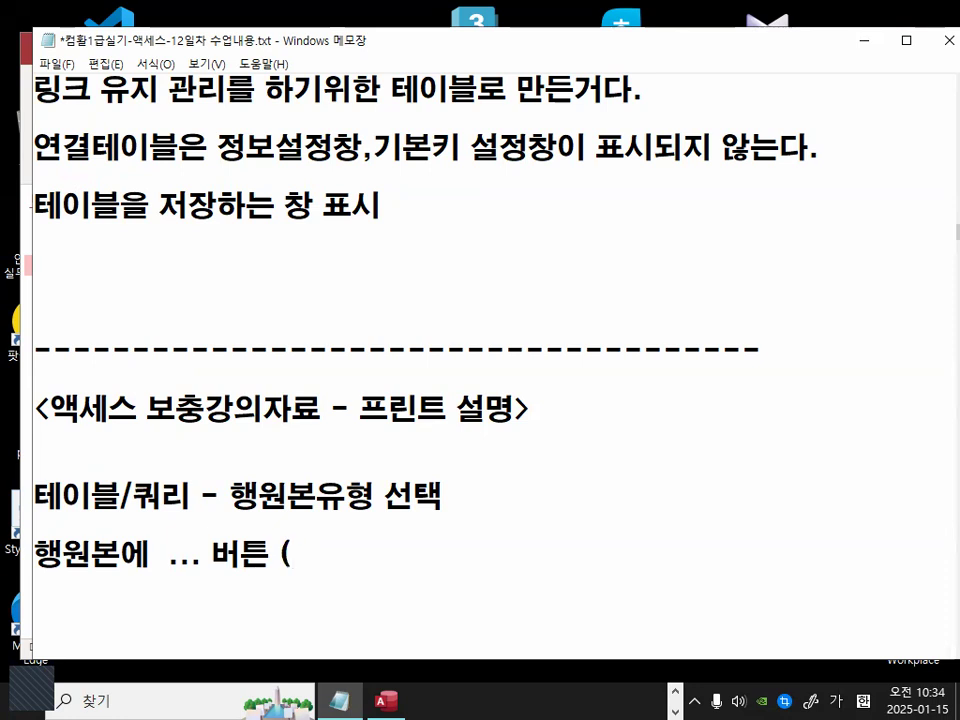
text(쿼리작성기차창을 띄우느는 아이콘))
key(Return)
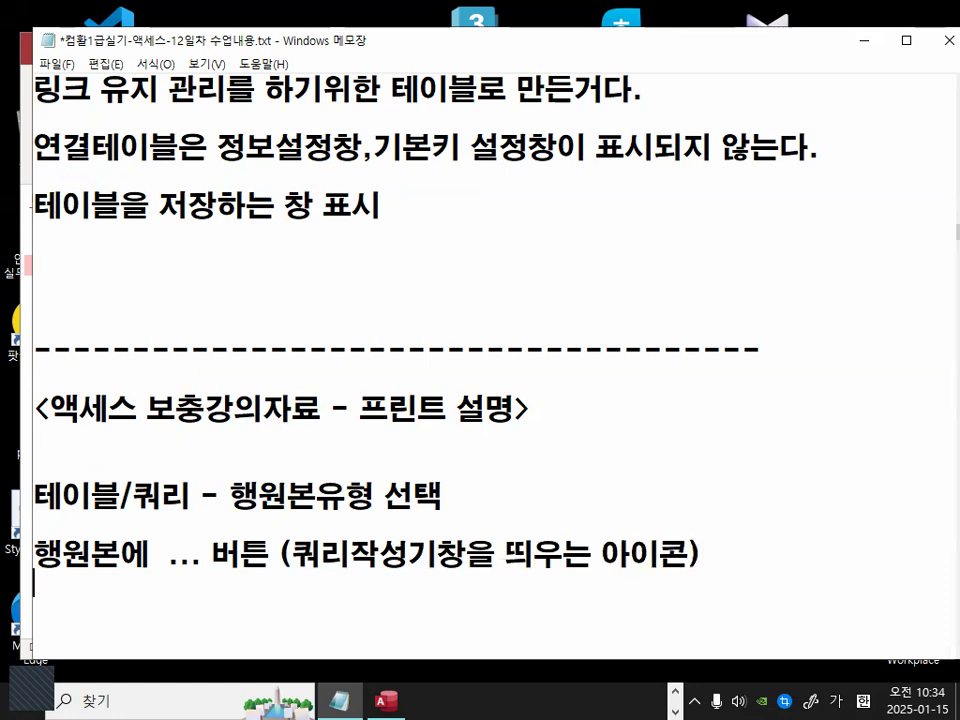
- Highlight the word 쿼리 inside the parentheses of the 행원본 note
scroll(400, 350, down, 1)
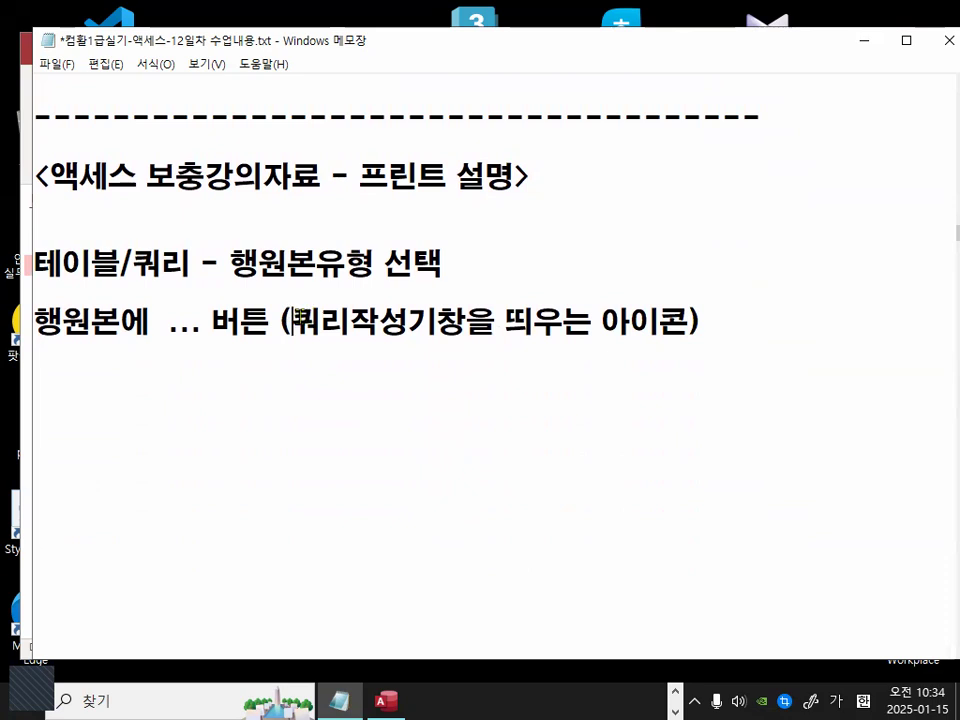
drag(292, 321, 349, 321)
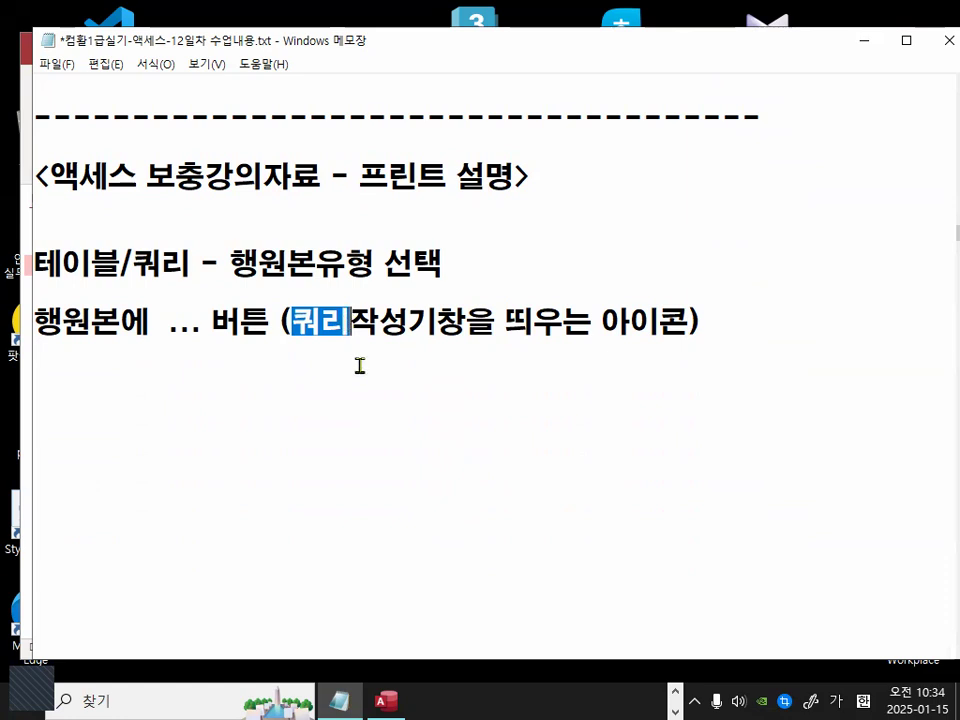
drag(292, 321, 345, 318)
- Add the line "쿼리작성기 역활 -> SQL 구문 생성" below the 행원본 note
click(273, 377)
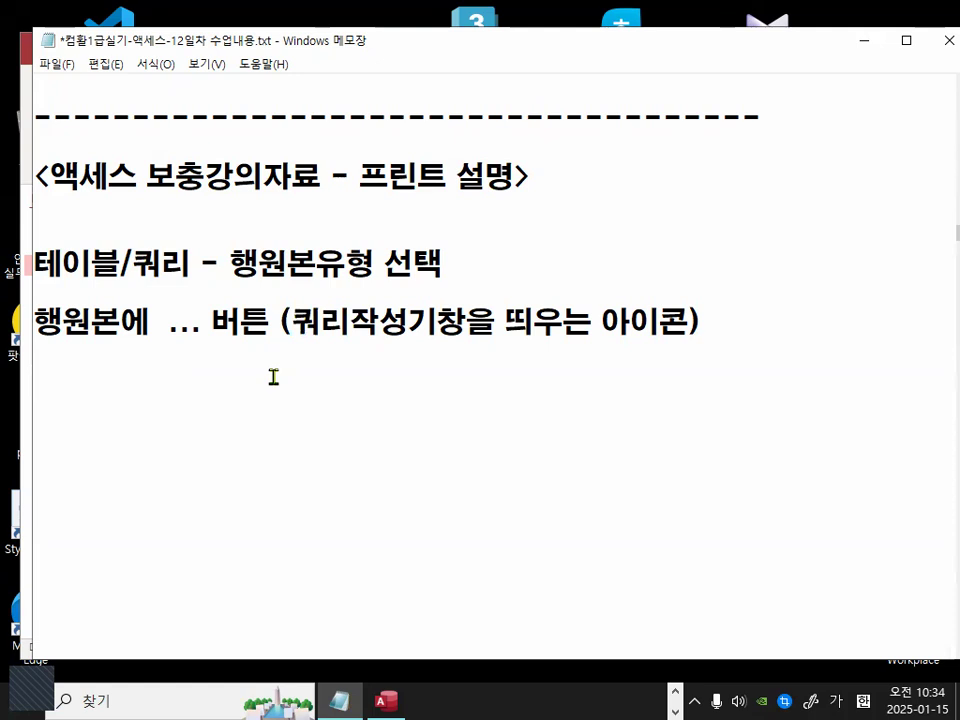
text(쿼리작성기)
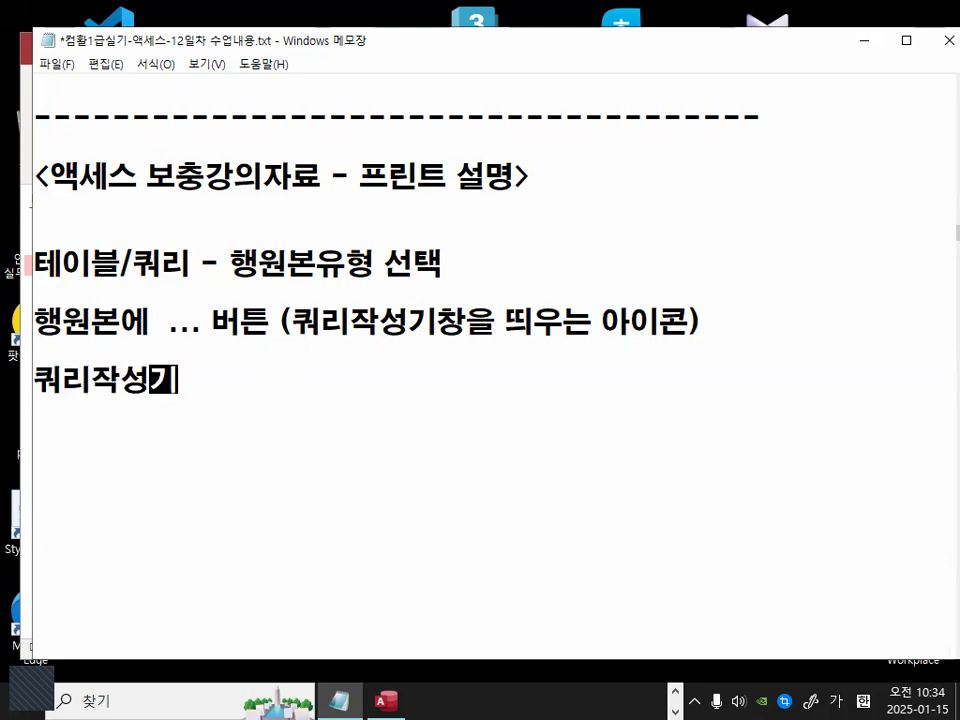
text( 역할 ->)
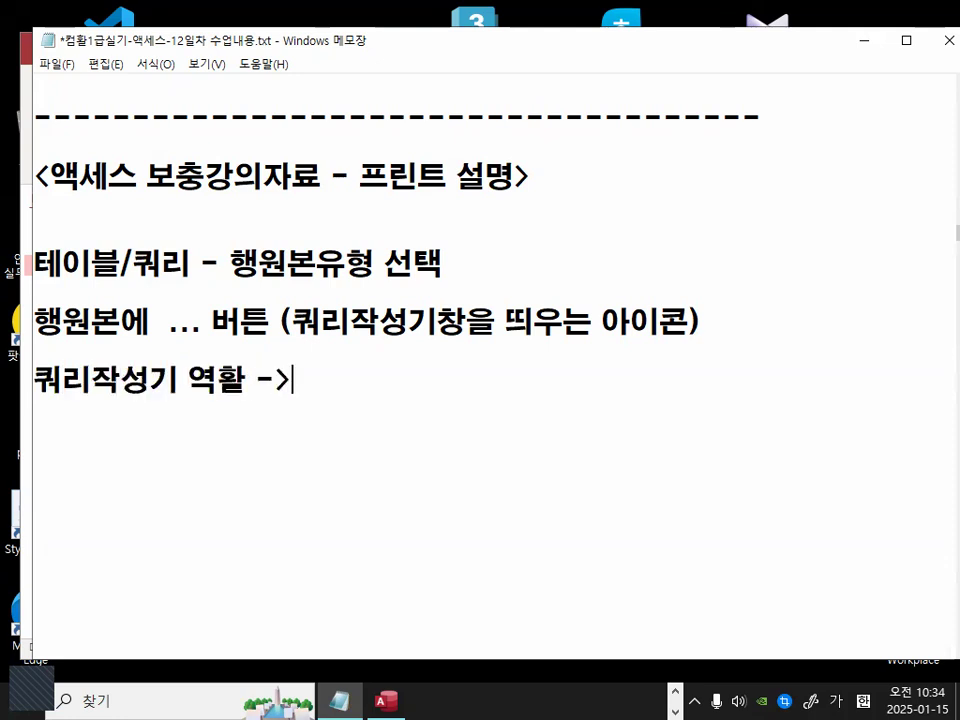
key(Hangul)
text(SQL RN)
key(BackSpace)
key(BackSpace)
text(RN)
key(BackSpace)
key(BackSpace)
key(Hangul)
text(ㄱㅜ문 생성)
key(Return)
- Begin the SQL definition line with "<SQL ; 절차적쿼리언어 ="
text(<)
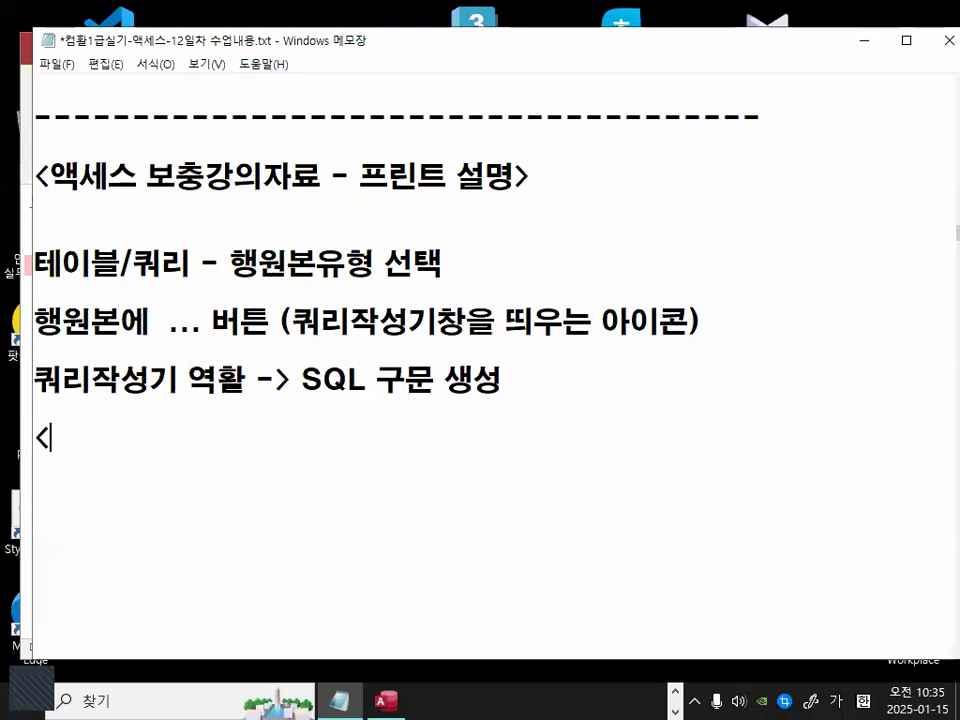
key(Hangul)
text(SQL)
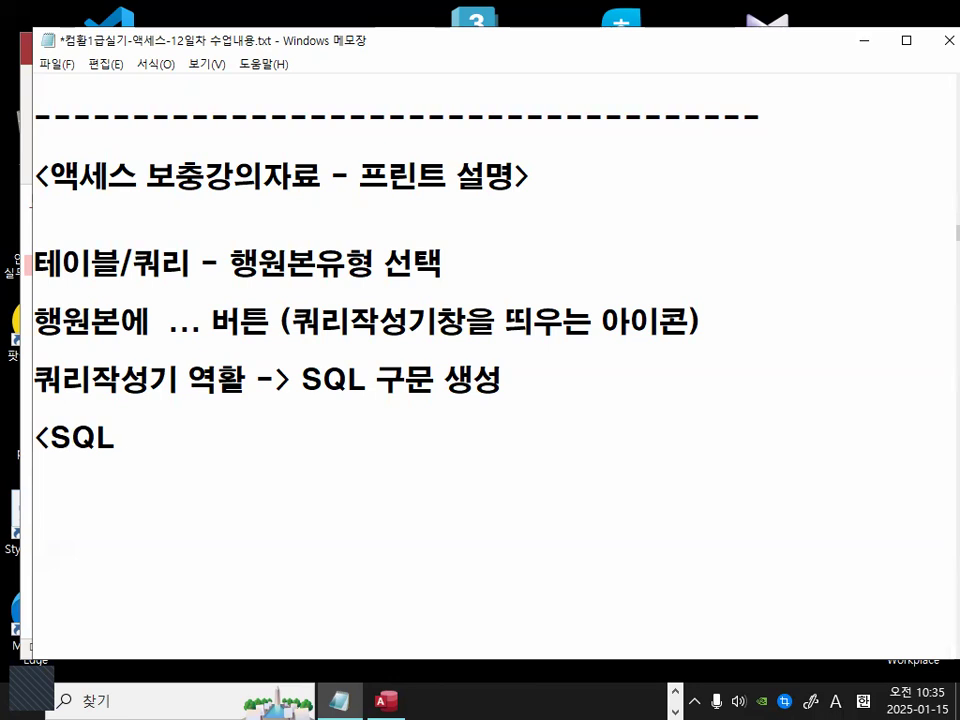
text( ; 절)
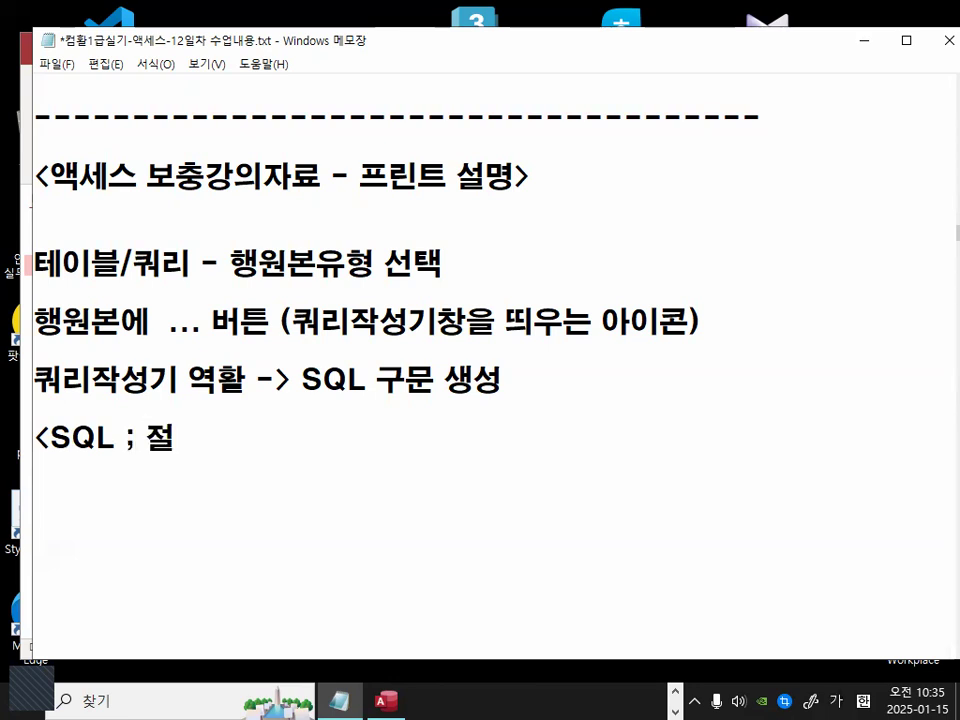
text(차적쿼리)
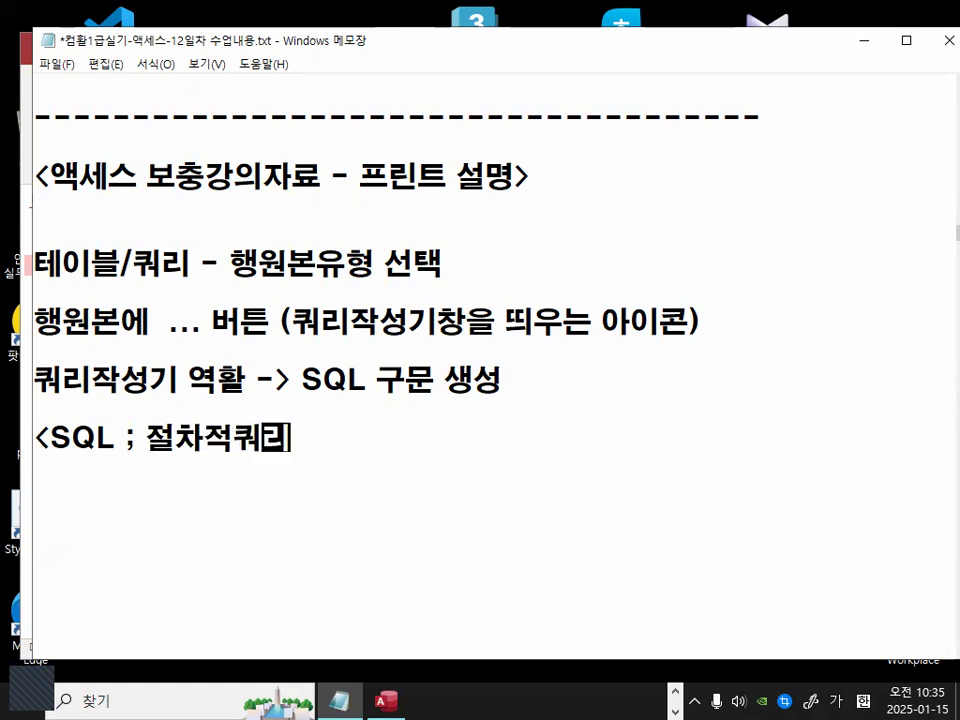
text(언ㅇㅓ = )
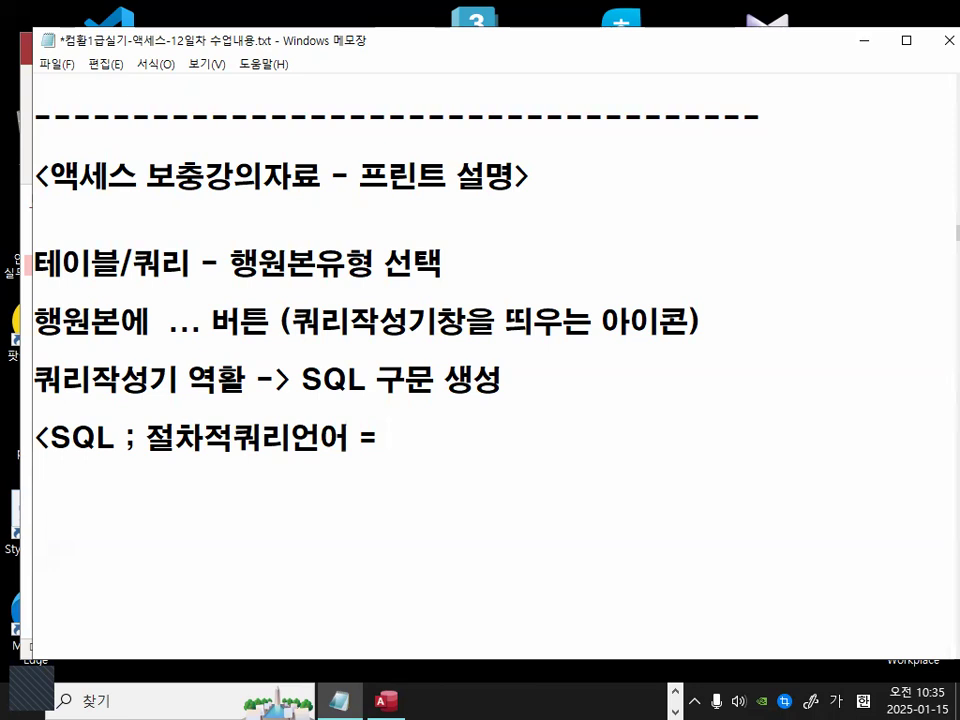
text(유)
key(BackSpace)
key(BackSpace)
key(Hangul)
text(dn)
key(BackSpace)
key(BackSpace)
text(유)
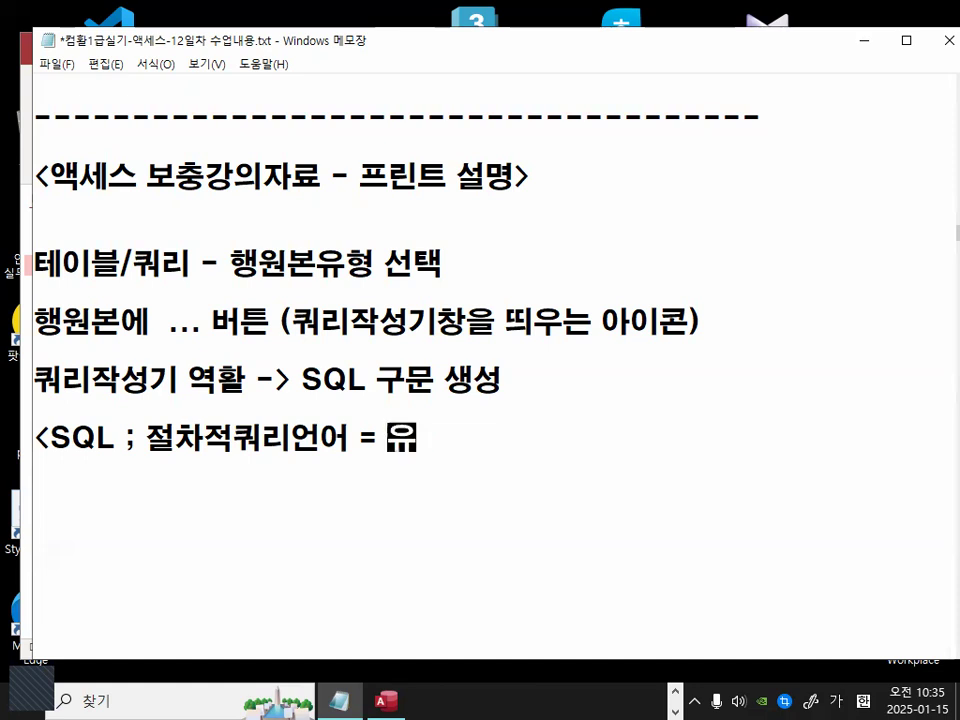
key(BackSpace)
key(BackSpace)
text(유)
key(BackSpace)
key(BackSpace)
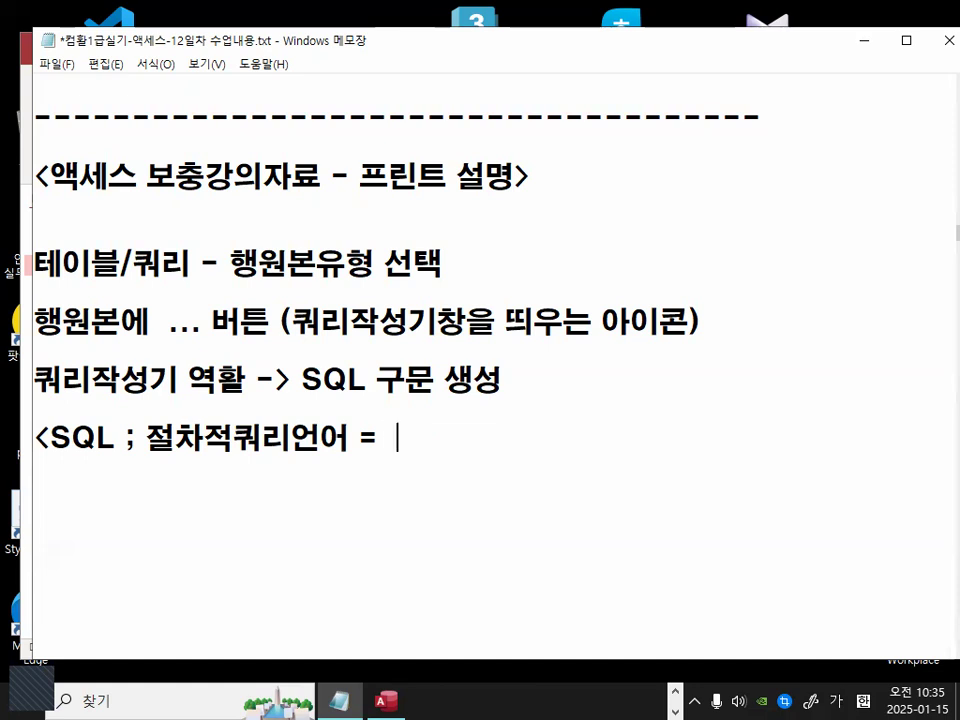
- Complete the SQL definition line with "DB언어>" and start a new line below it
text(DB언어)
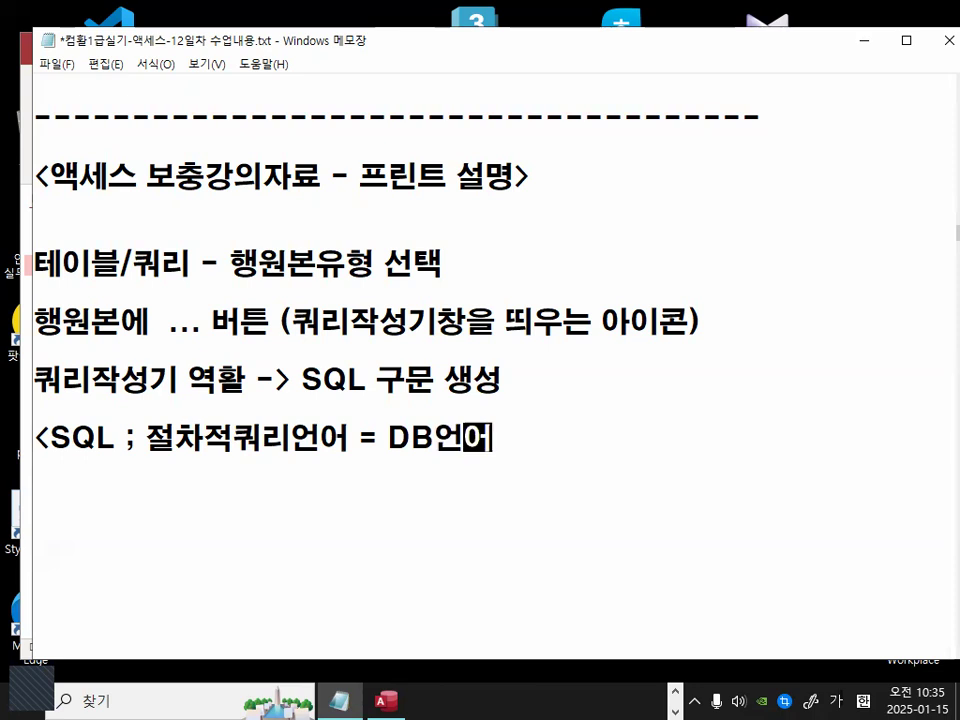
text(>)
key(Return)
key(Return)
key(Return)
key(Return)
scroll(273, 377, down, 1)
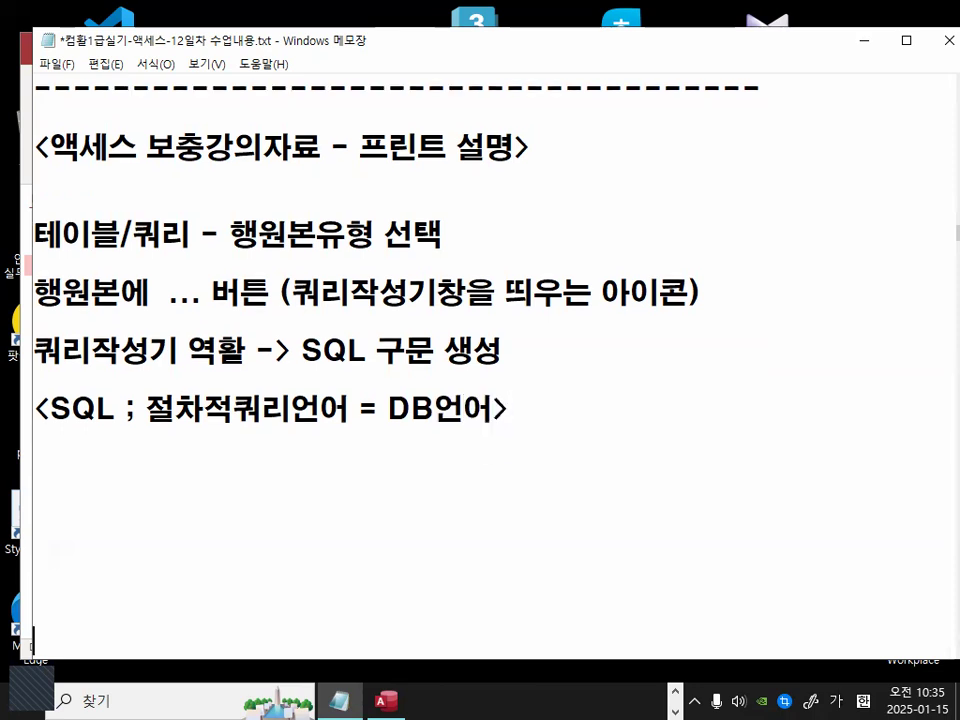
key(BackSpace)
key(BackSpace)
key(BackSpace)
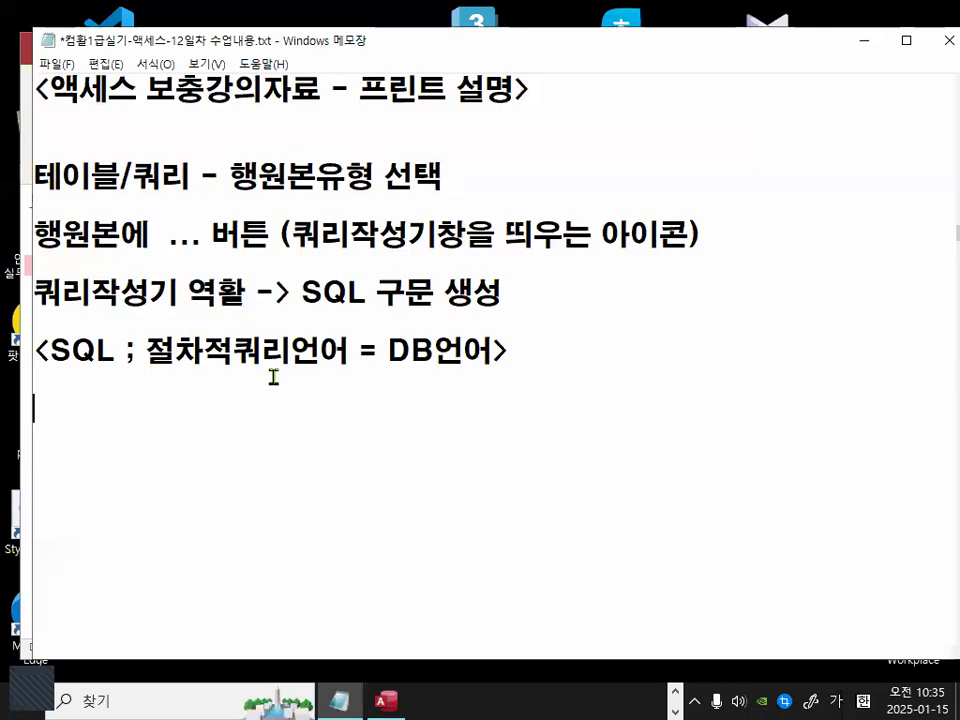
- Add the line "정의어(DDL) : 테이블 관련 작업" below the SQL definition
text(정)
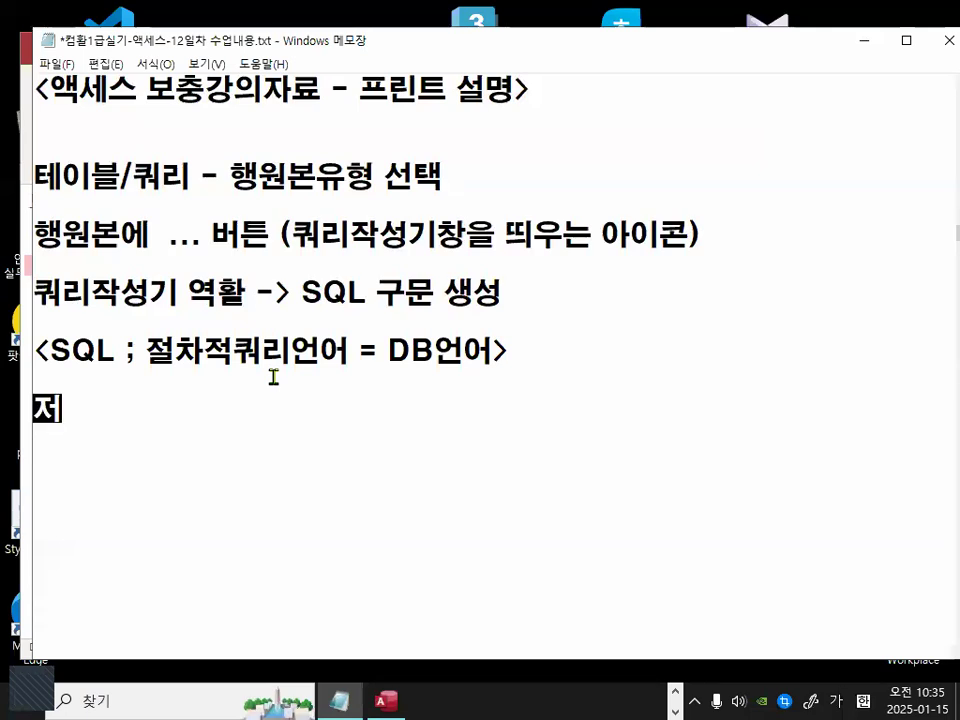
text(의어)
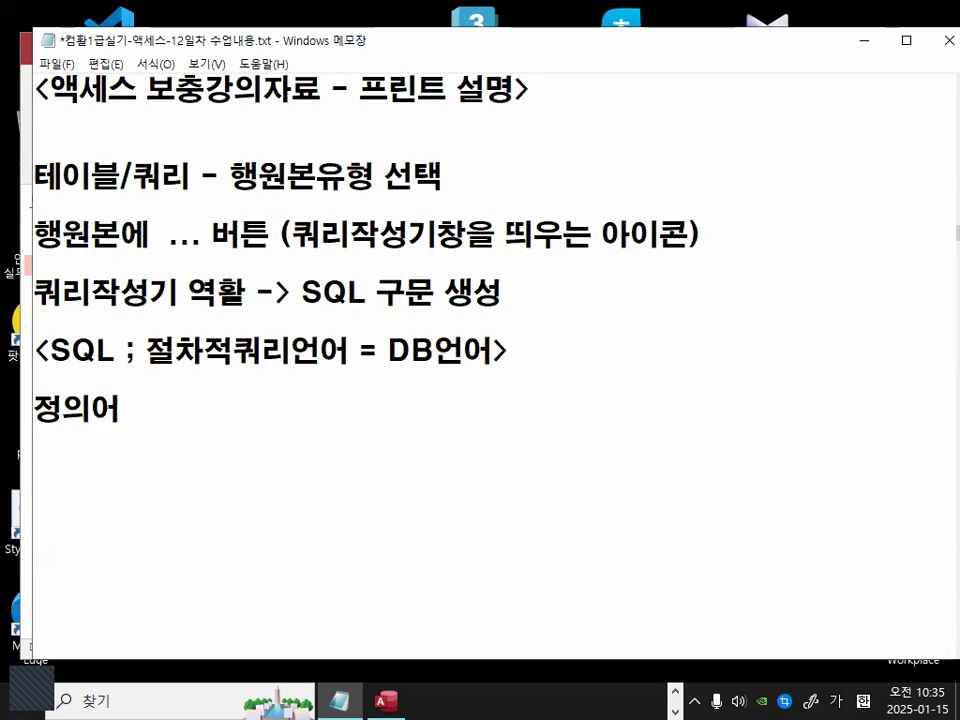
text((DDL))
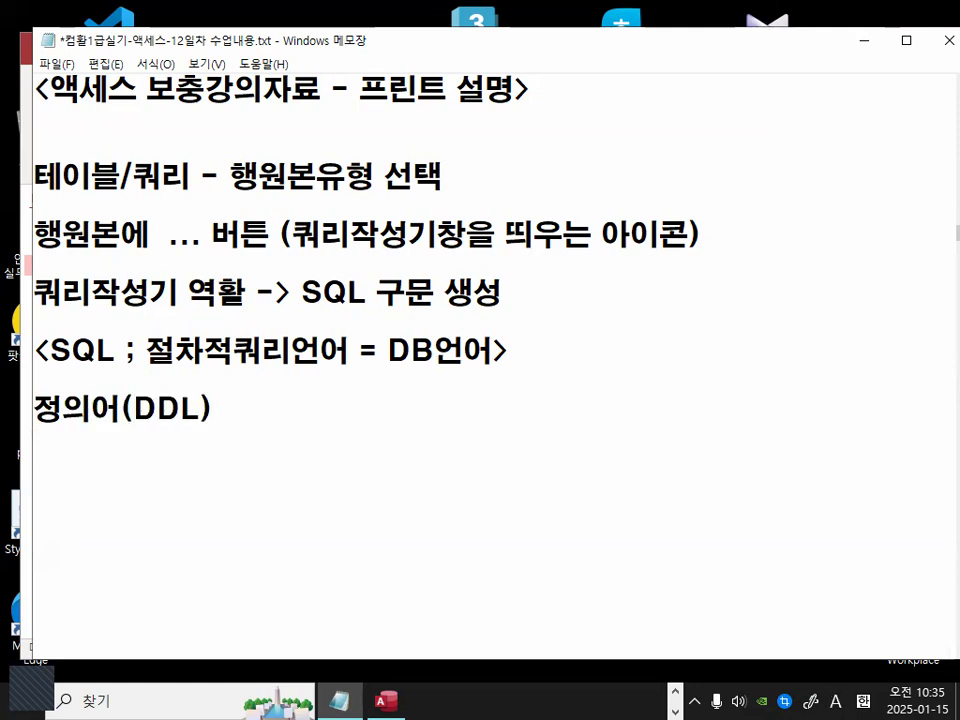
text( : x)
key(BackSpace)
key(Hangul)
text(테입)
text(블 )
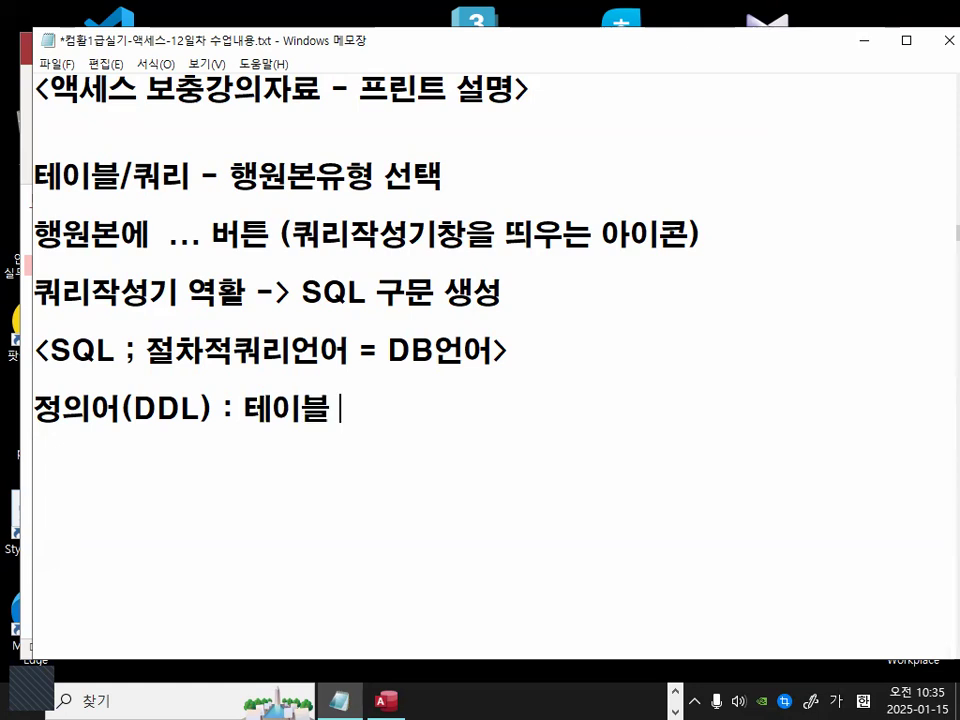
text(관련\)
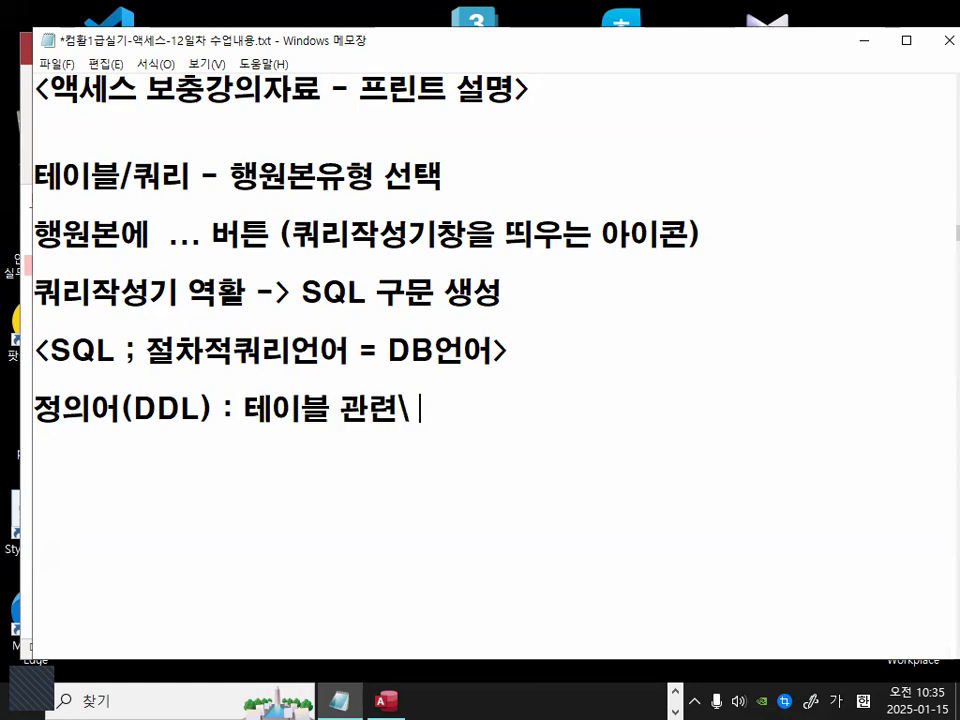
key(BackSpace)
text( 작업)
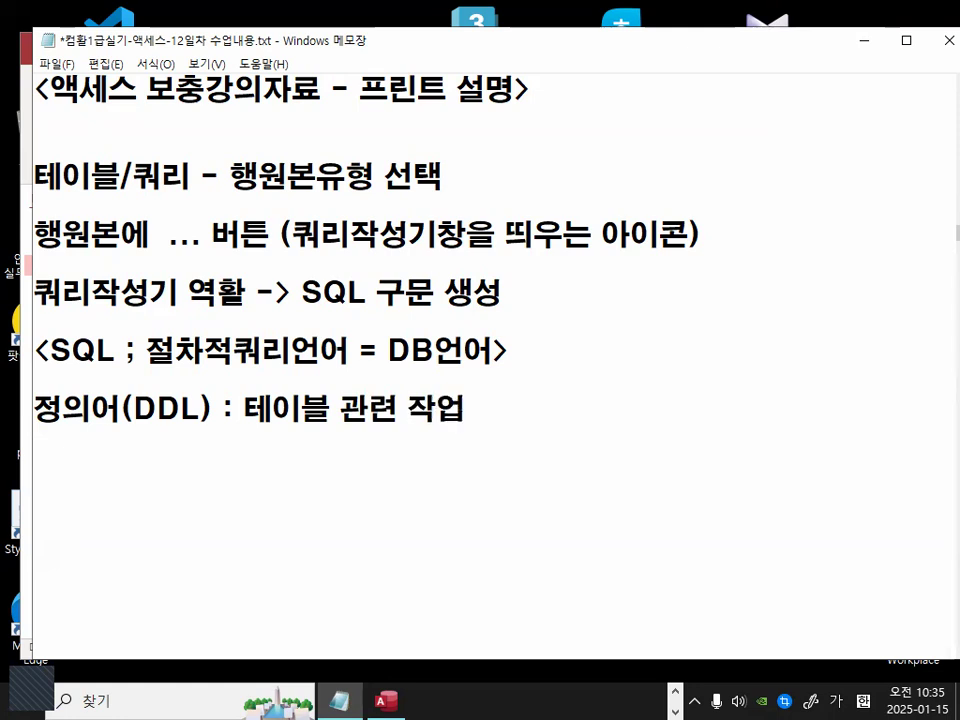
text( 며)
key(BackSpace)
key(BackSpace)
- List the DDL commands "CREATE, ALTER,DROP" on the line below 정의어(DDL)
key(Return)
text(CREA)
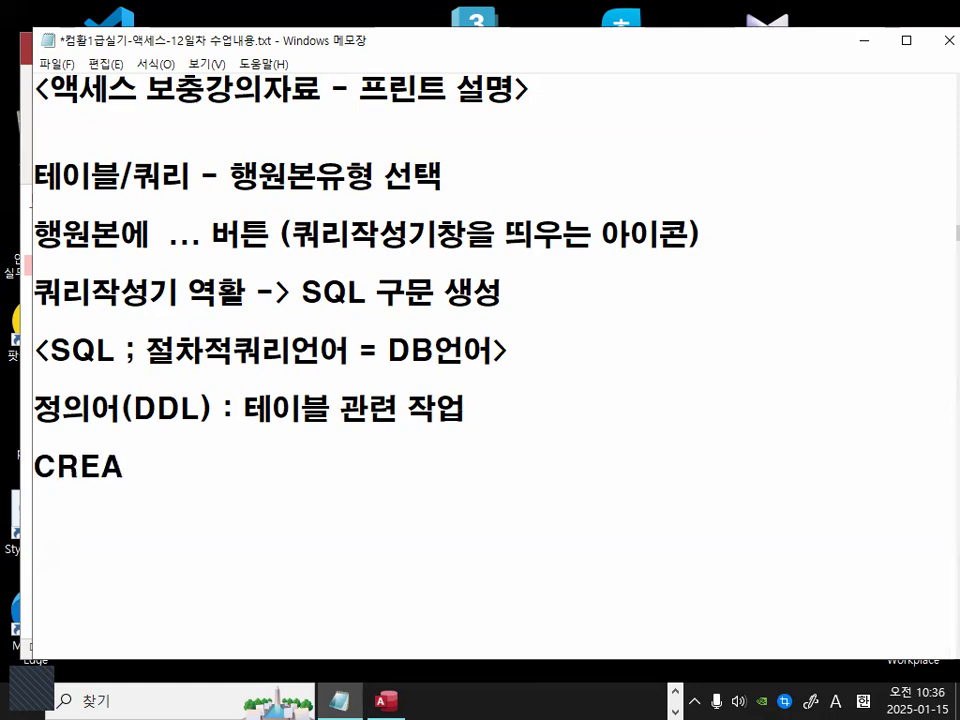
text(TE, ALTER,DROP)
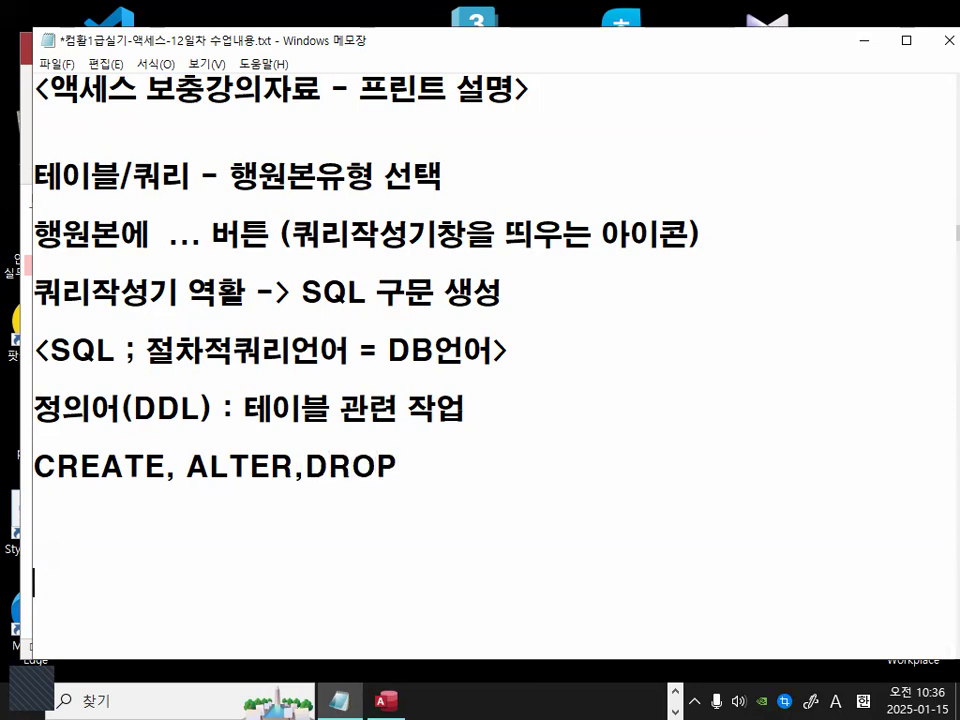
- Circle the initials of CREATE, ALTER and DROP with the annotation pen, draw a stroke beneath them, and clear the marks
scroll(268, 260, down, 1)
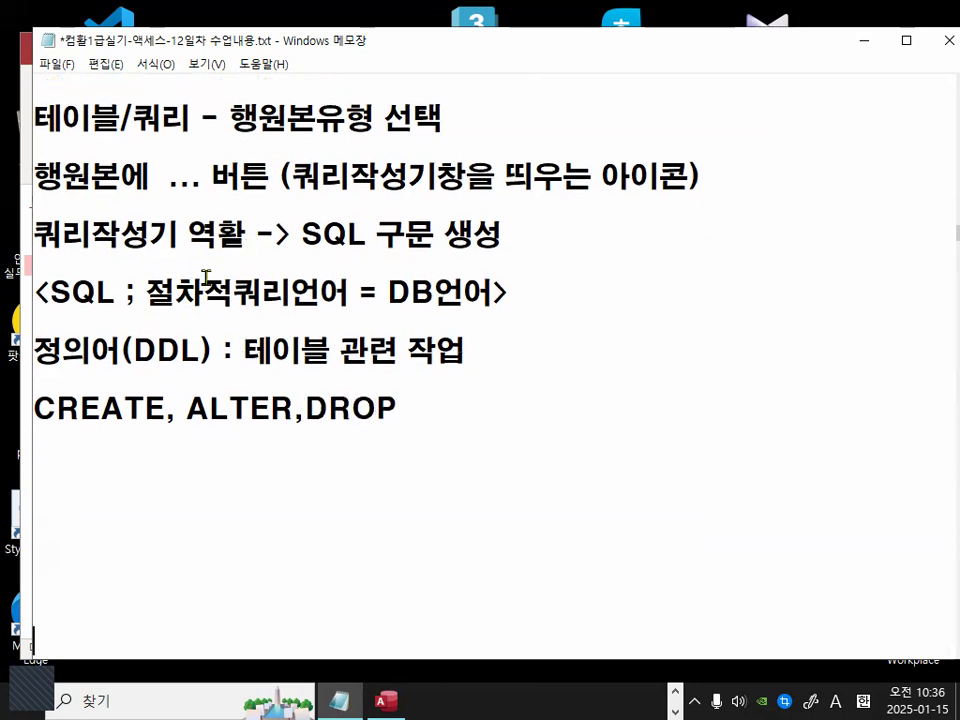
key(ctrl+2)
mouse_move(65, 429)
mouse_down()
mouse_move(33, 430)
mouse_move(64, 420)
mouse_up()
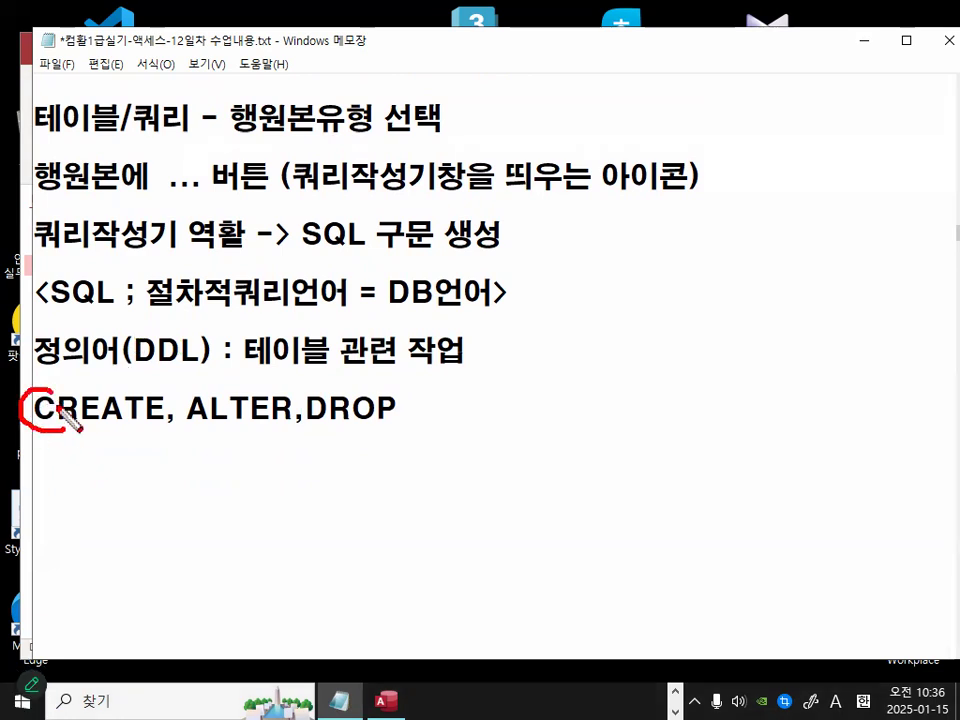
mouse_move(202, 391)
mouse_down()
mouse_move(184, 412)
mouse_move(212, 428)
mouse_up()
mouse_move(335, 388)
mouse_down()
mouse_move(340, 424)
mouse_move(326, 405)
mouse_up()
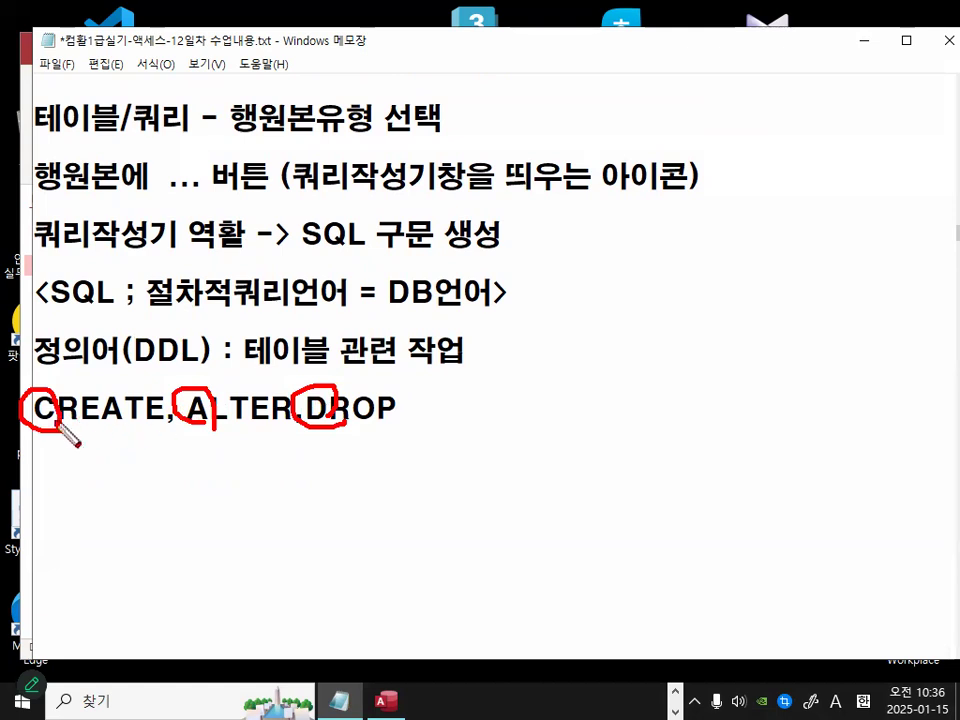
drag(50, 435, 364, 437)
key(Escape)
- Prefix the 정의어(DDL) line with "- " and copy it together with the CREATE, ALTER,DROP line
click(42, 355)
text(-)
key(Home)
key(shift+Down)
key(shift+Down)
key(ctrl+c)
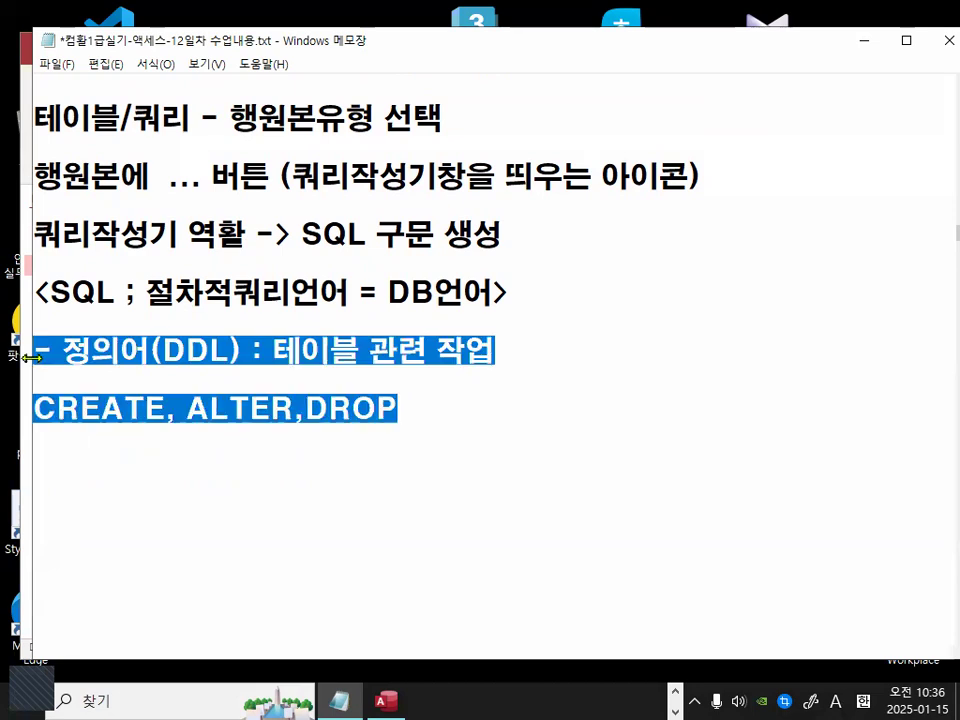
- Paste the copied DDL lines below the original and change the pasted heading's name to 조작어(DML)
key(Down)
key(ctrl+v)
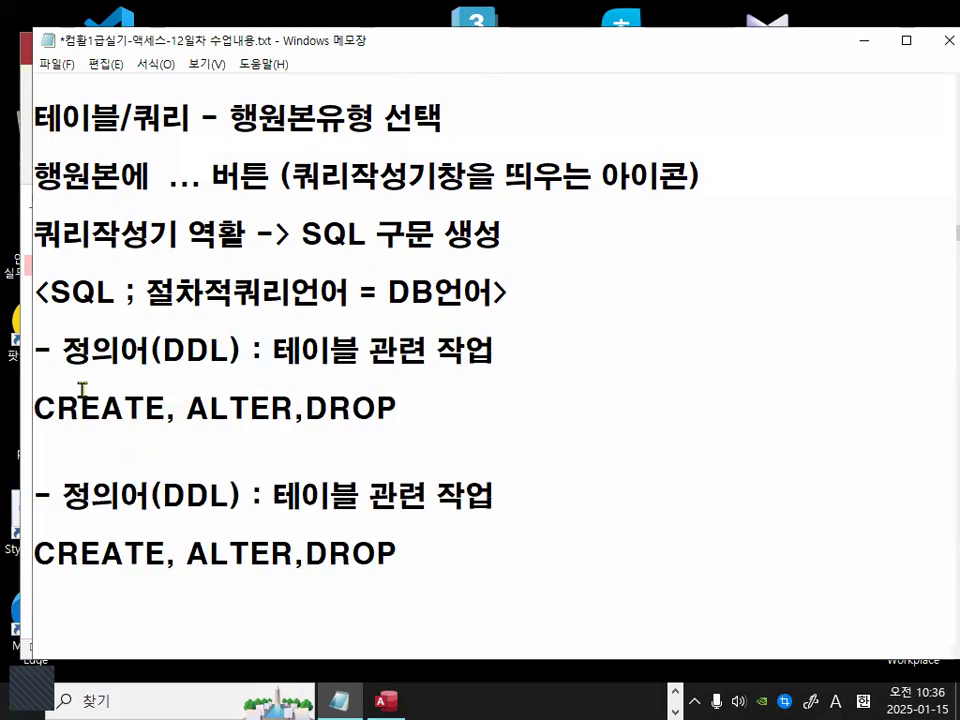
drag(62, 495, 155, 500)
text(WH)
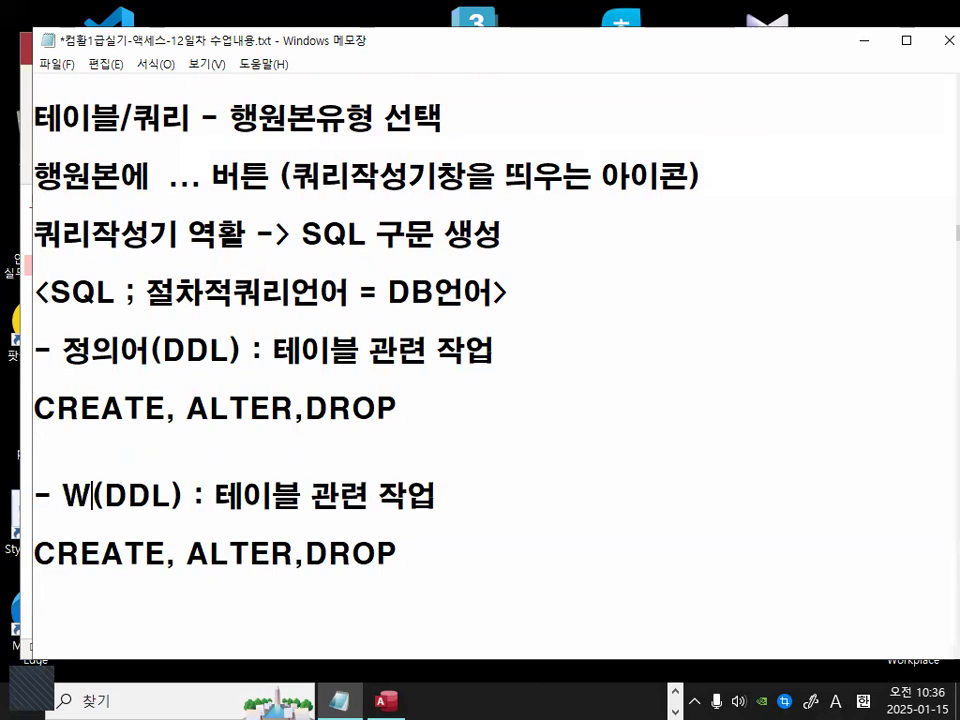
key(BackSpace)
key(BackSpace)
key(Hangul)
text(조작어)
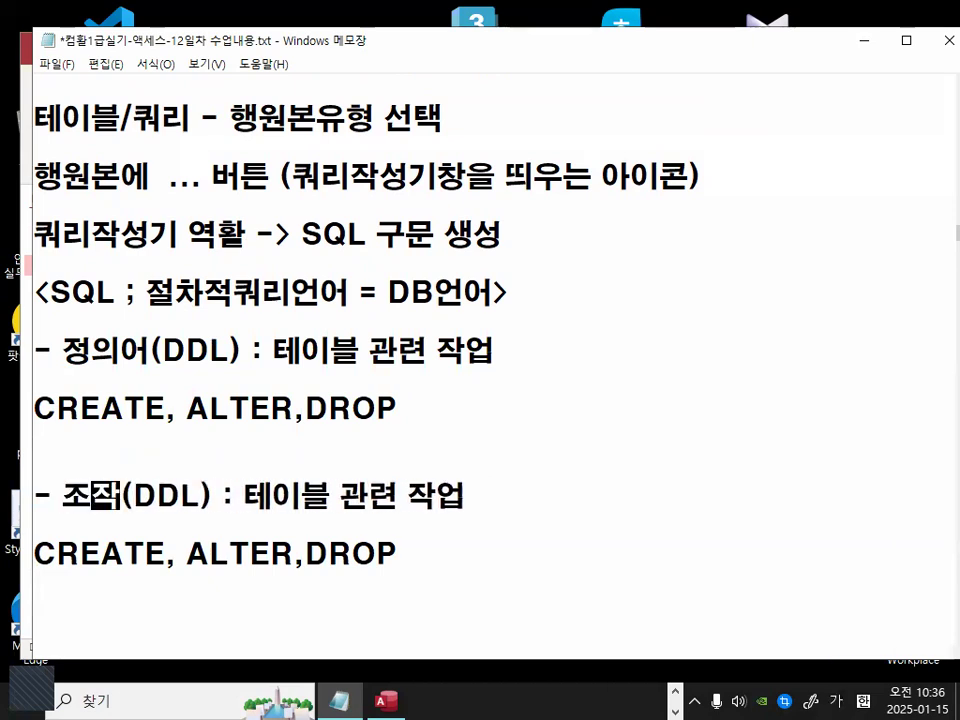
key(Right)
key(Right)
key(Delete)
key(Hangul)
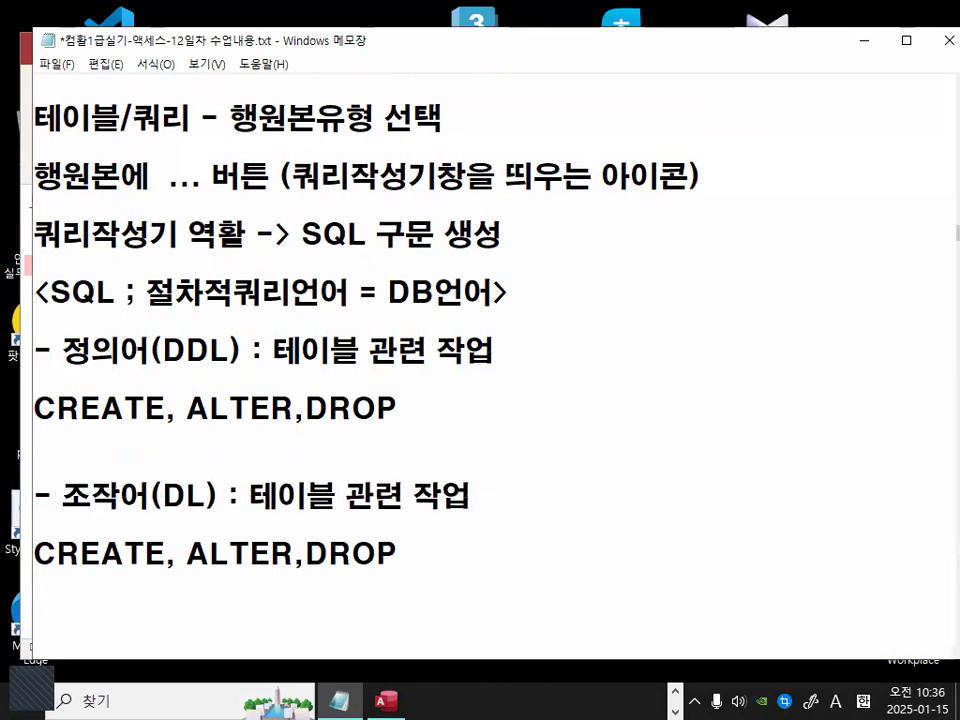
text(M)
- Change the 조작어(DML) description to "레코드 관련 작업"
key(Right)
key(Right)
key(Right)
key(Right)
key(Right)
text(FP)
key(BackSpace)
key(BackSpace)
key(Hangul)
text(레코드관)
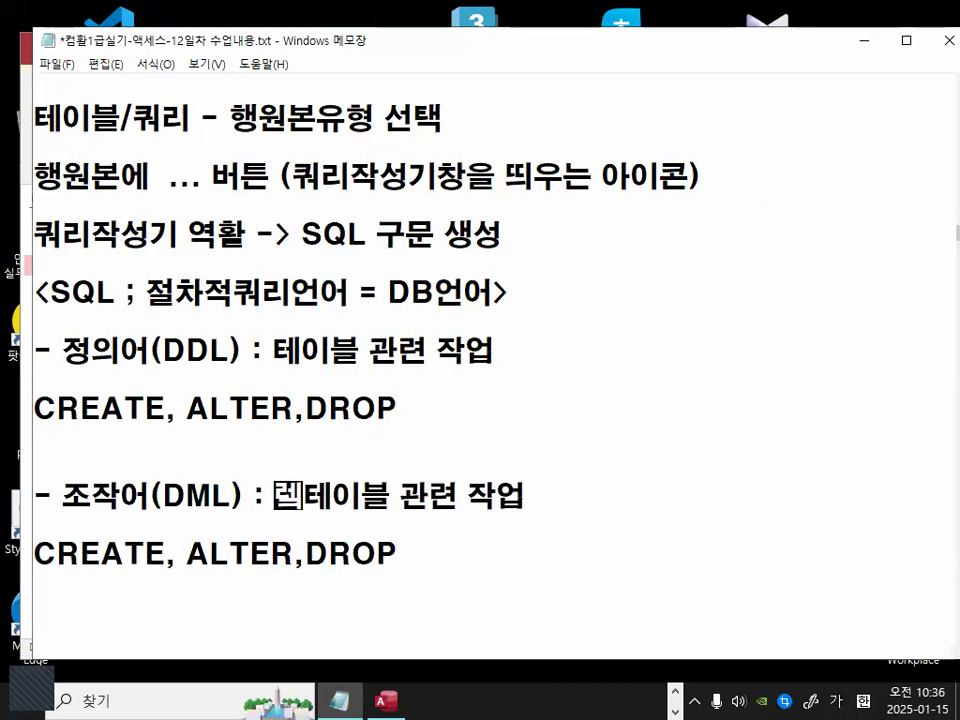
key(BackSpace)
key(BackSpace)
key(BackSpace)
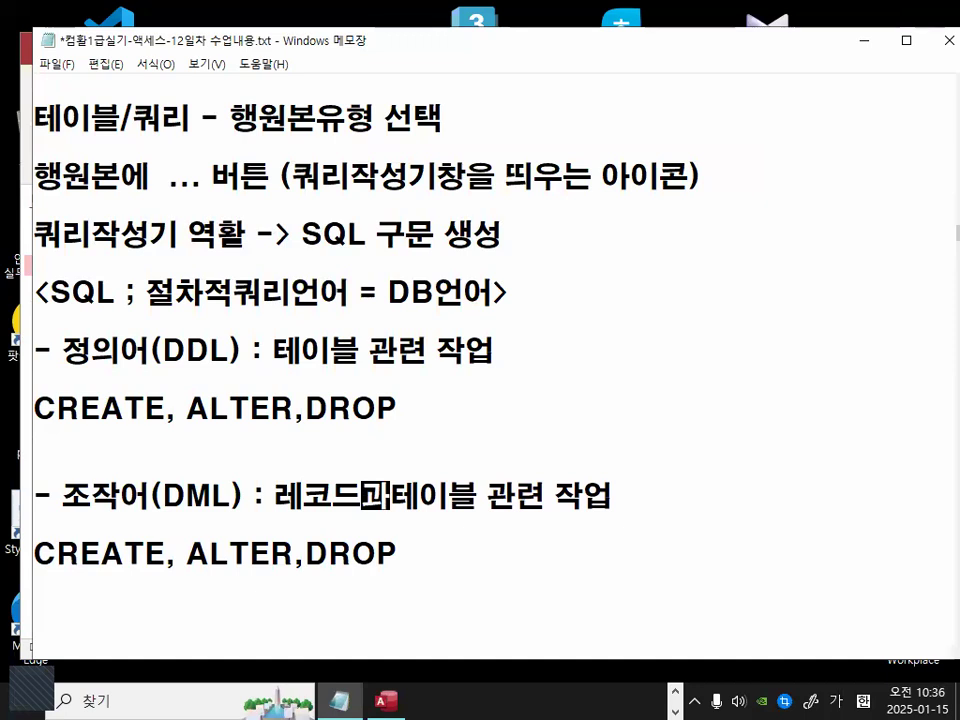
key(Delete)
key(Delete)
key(Delete)
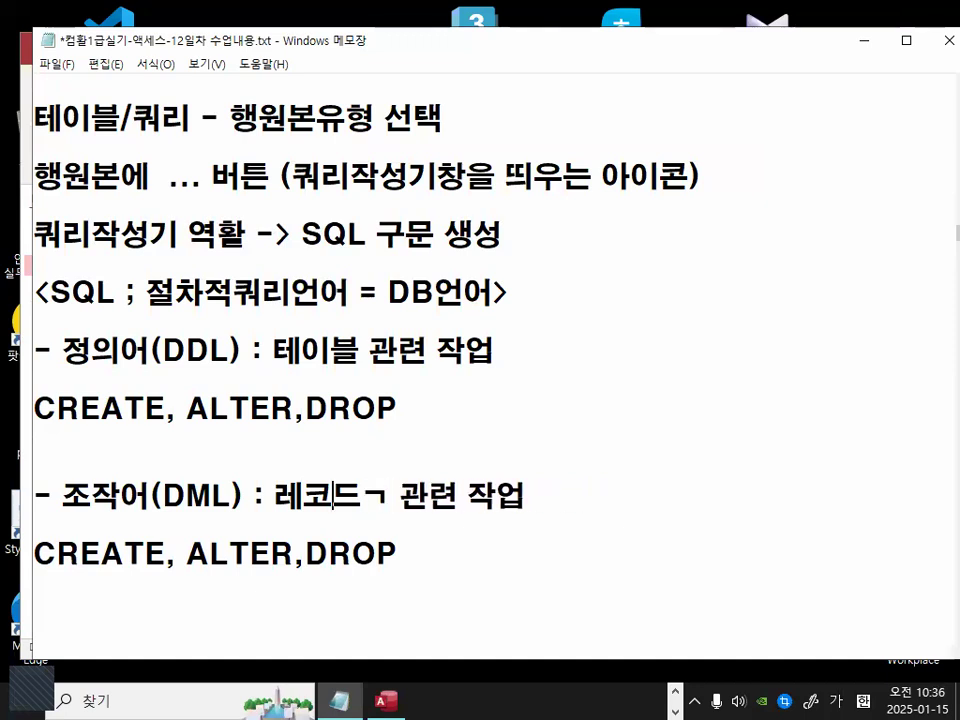
key(Right)
key(Delete)
key(Delete)
- Replace the pasted command list under 조작어(DML) with "SELECT, DELETE, UPDATE, INSERT" and highlight SELECT
key(Down)
key(Down)
key(shift+End)
key(Delete)
text(ㄴ)
key(BackSpace)
key(Hangul)
text(SE)
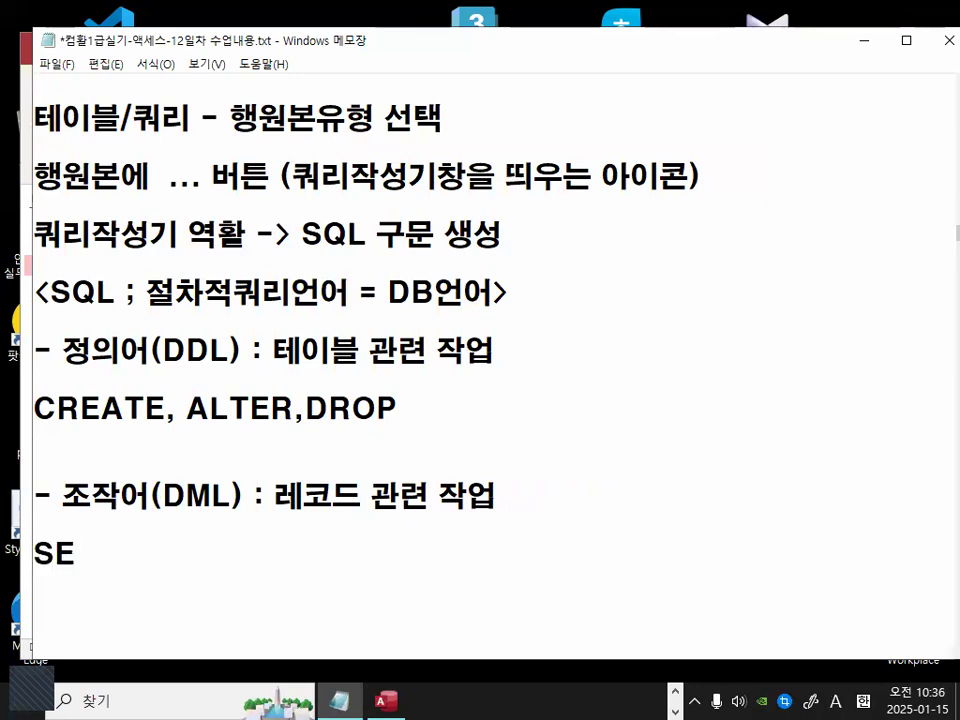
text(LECT, DE)
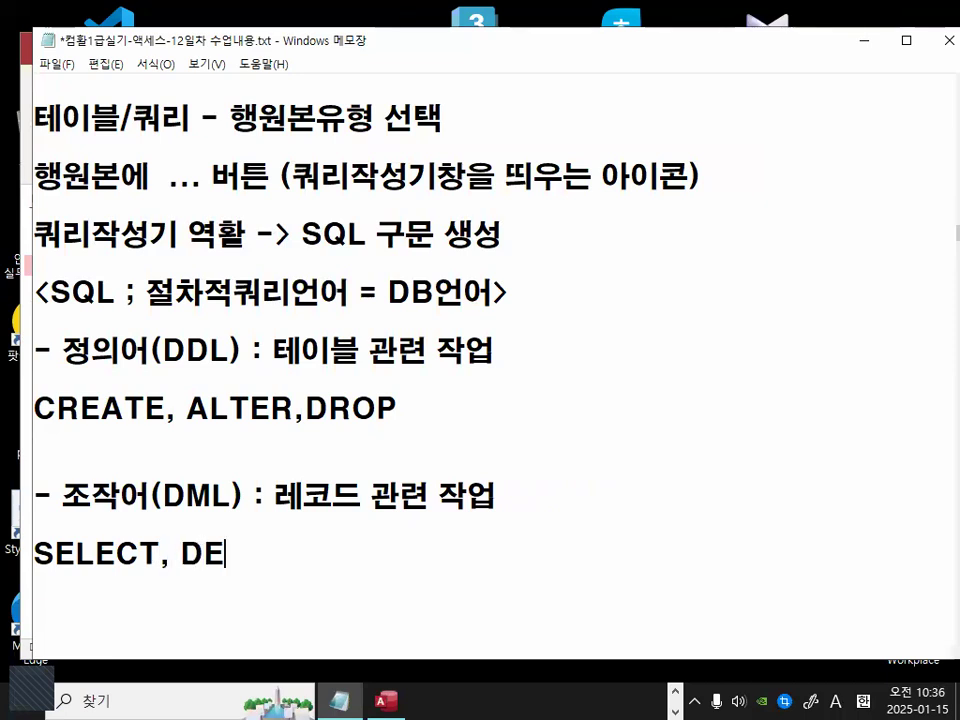
text(LETE)
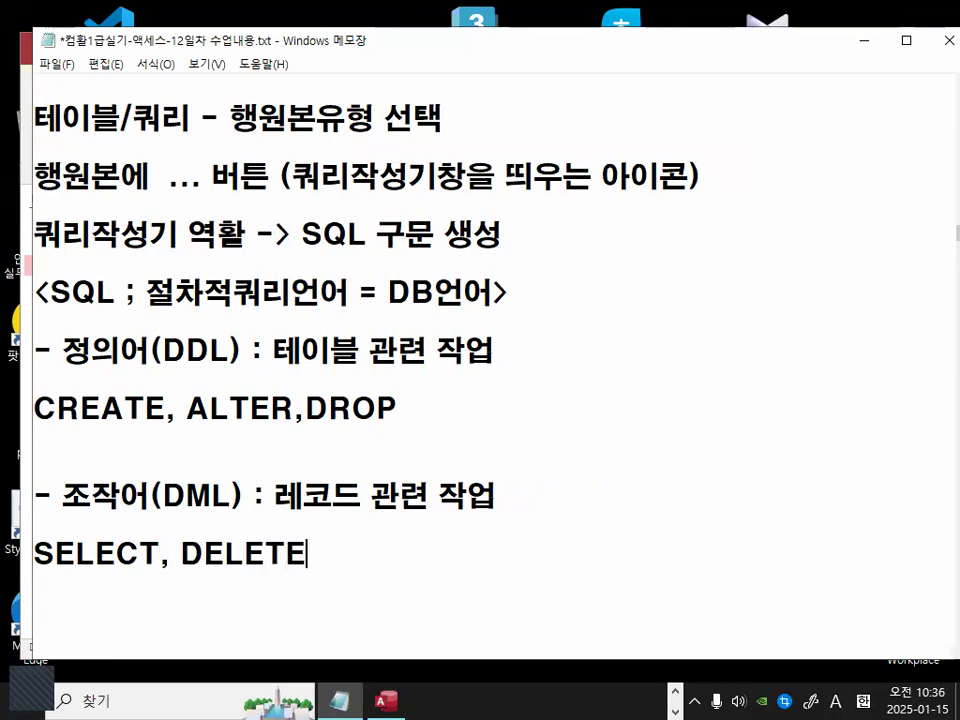
text(, )
text(UPDA)
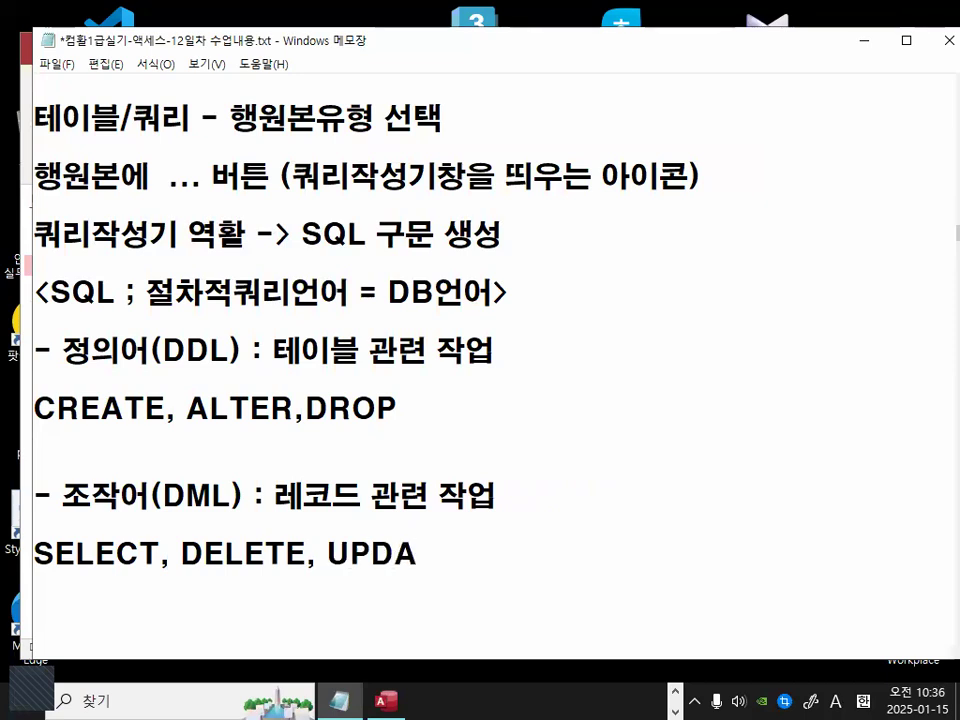
text(TE, IN)
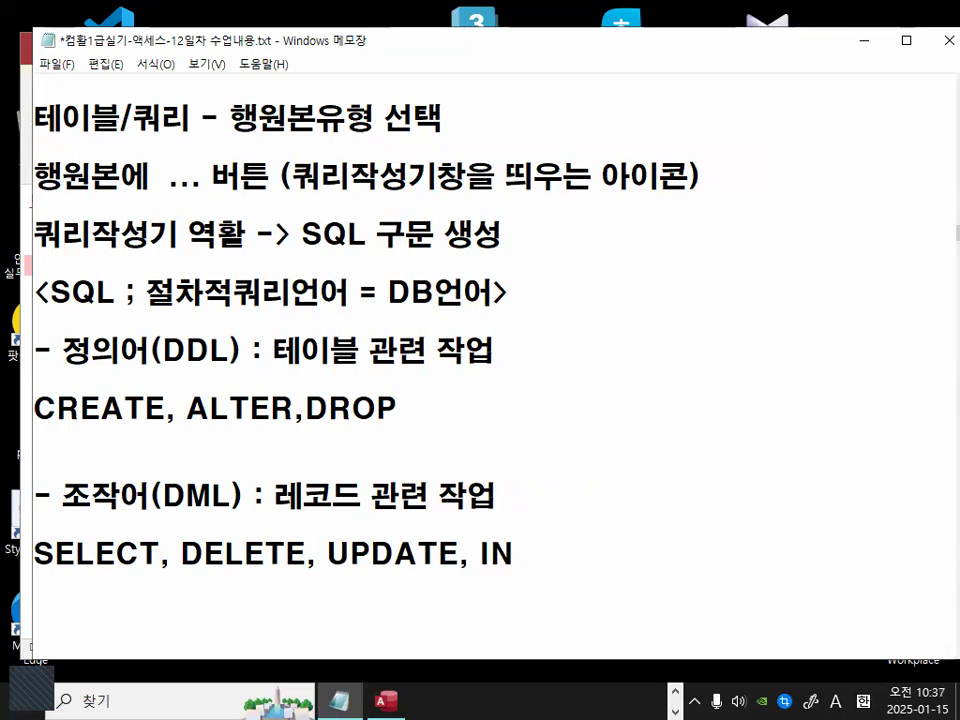
text(SERT)
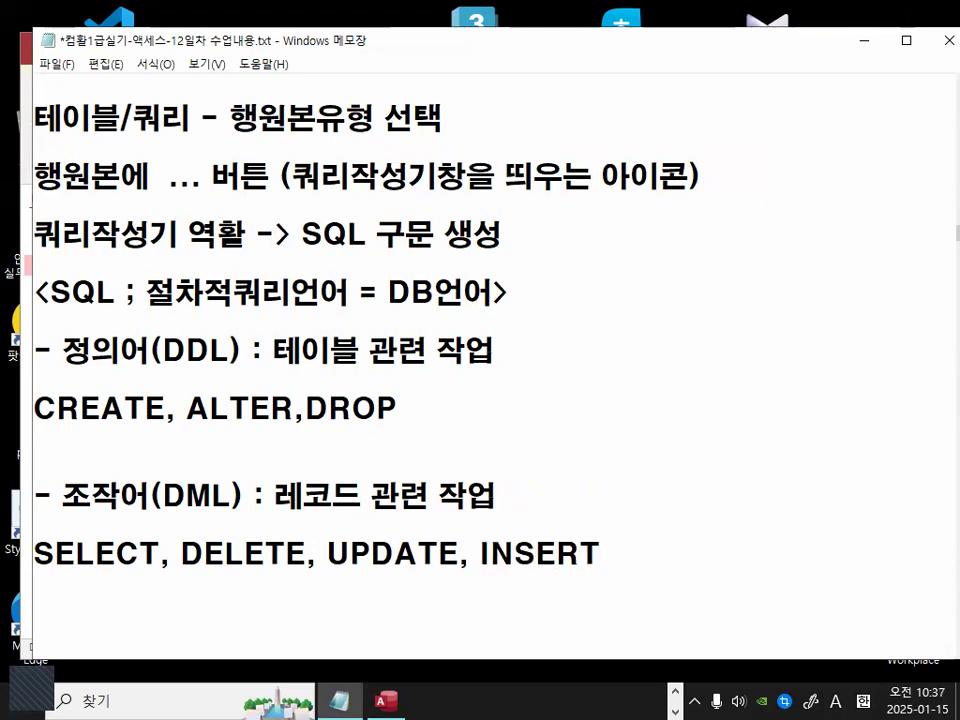
scroll(350, 510, down, 1)
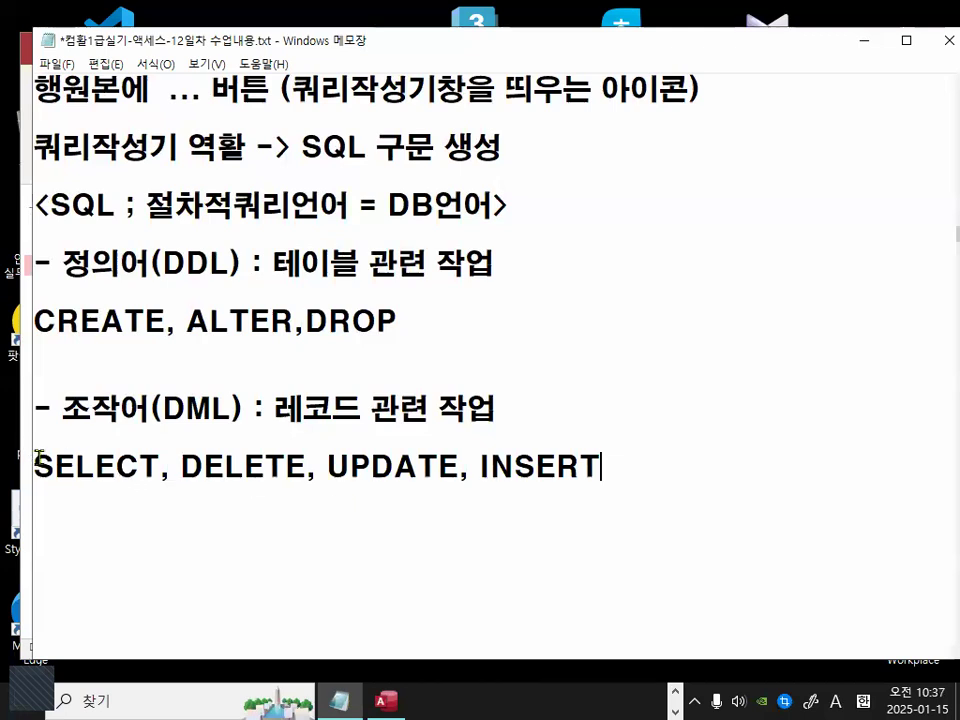
drag(37, 454, 182, 462)
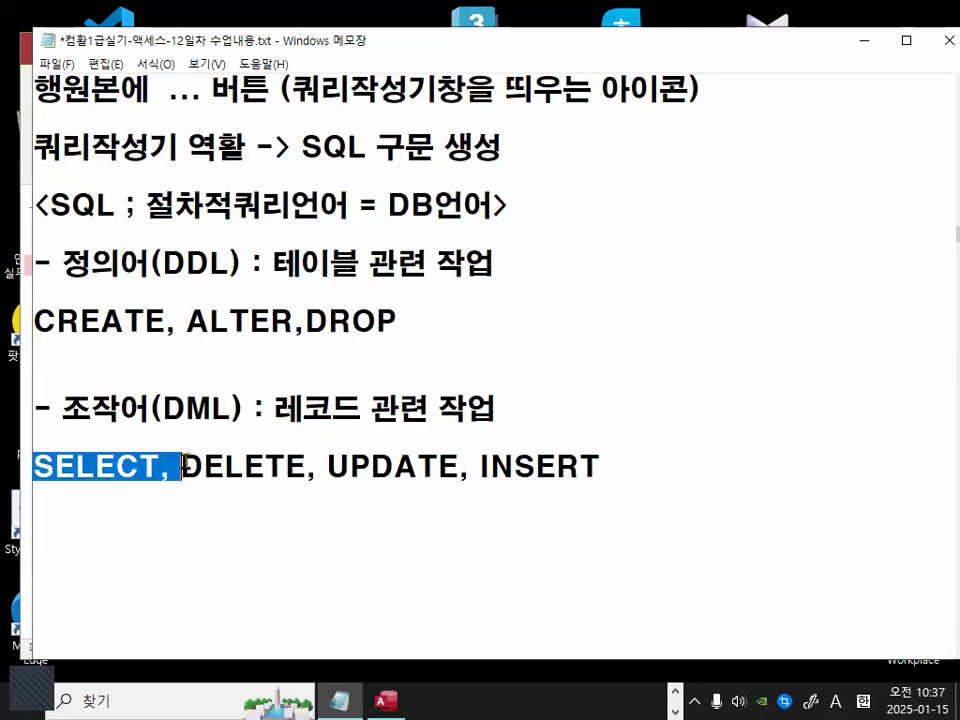
- Start a new line "- 제어어(DCL) : " below the DML command list
click(187, 540)
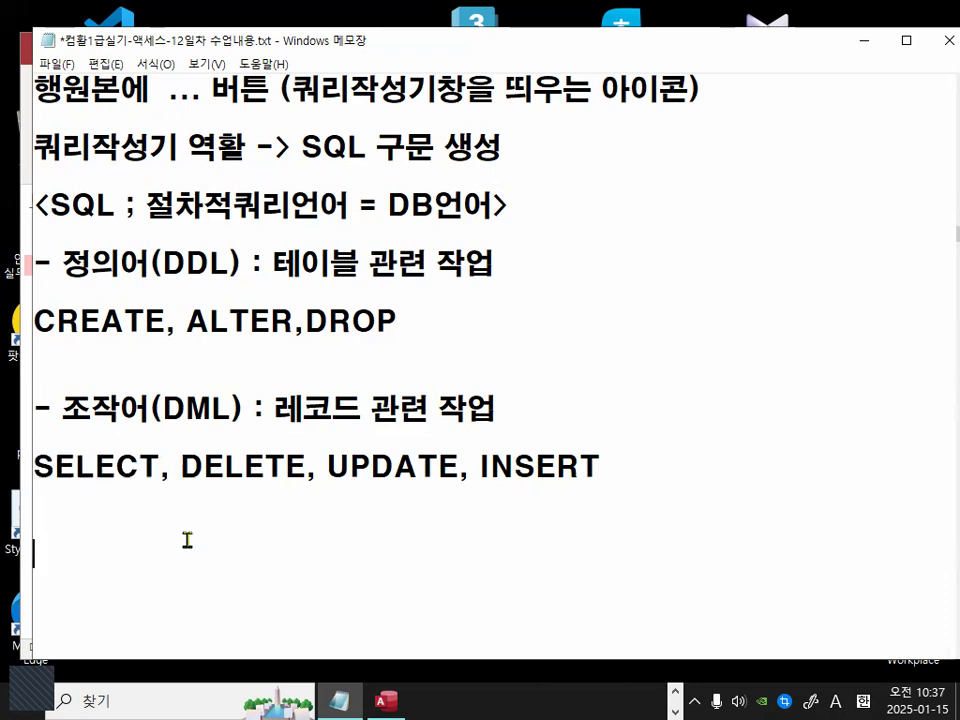
text(- )
text(WP)
key(BackSpace)
key(BackSpace)
key(Hangul)
text(제어어)
key(Hangul)
text((d)
key(BackSpace)
text(DCL) : )
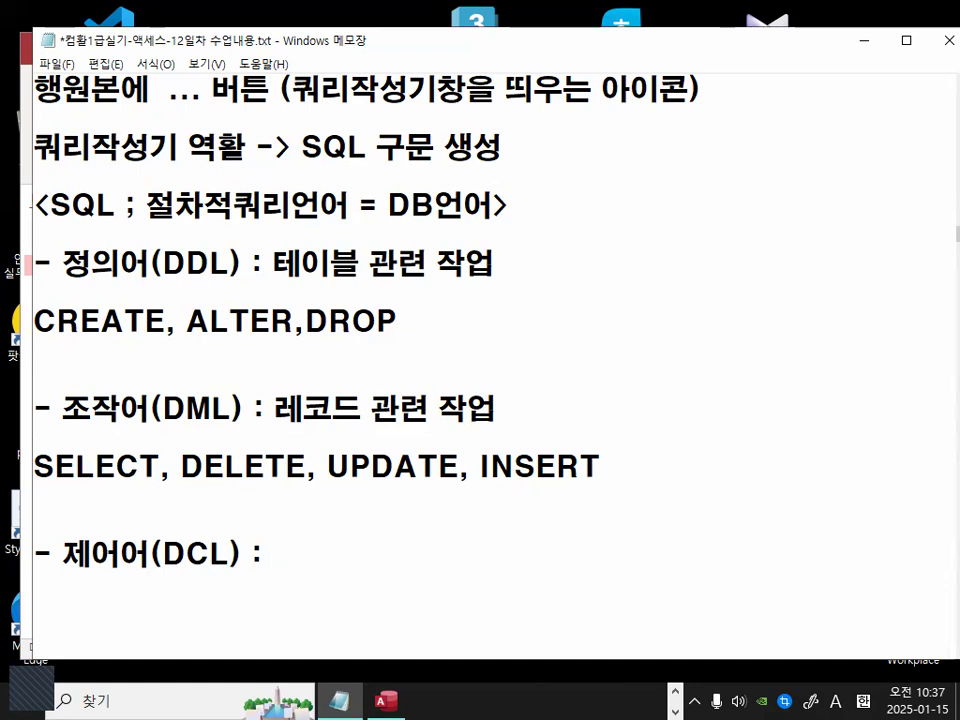
- Add "DBA" to the 제어어(DCL) line and highlight the word
text(ㅇ)
key(BackSpace)
key(Hangul)
text(D)
text(BA)
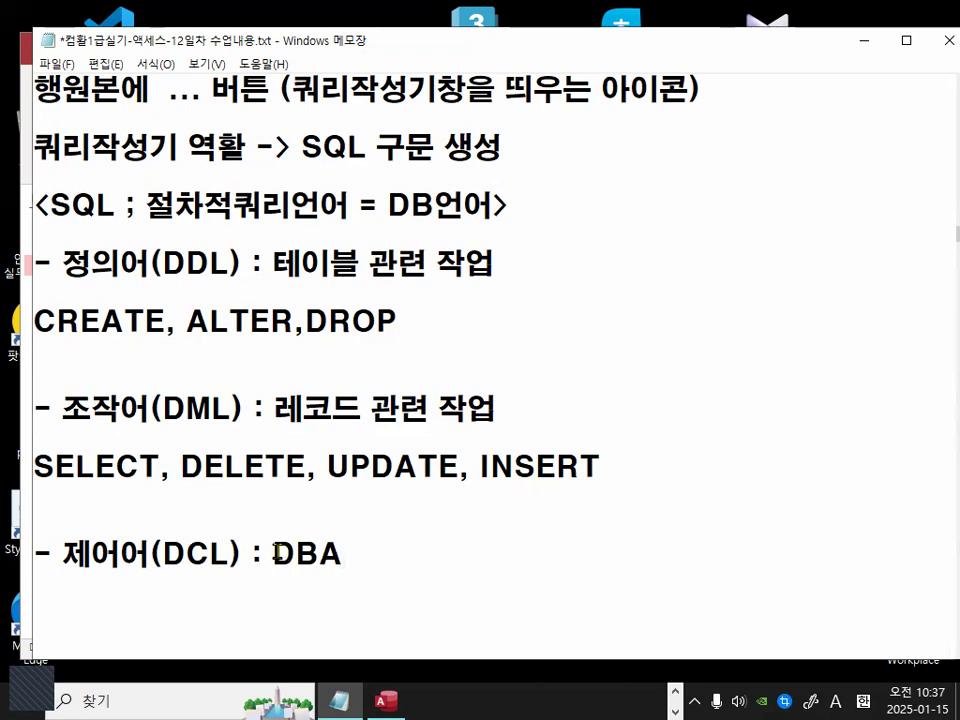
drag(271, 554, 341, 553)
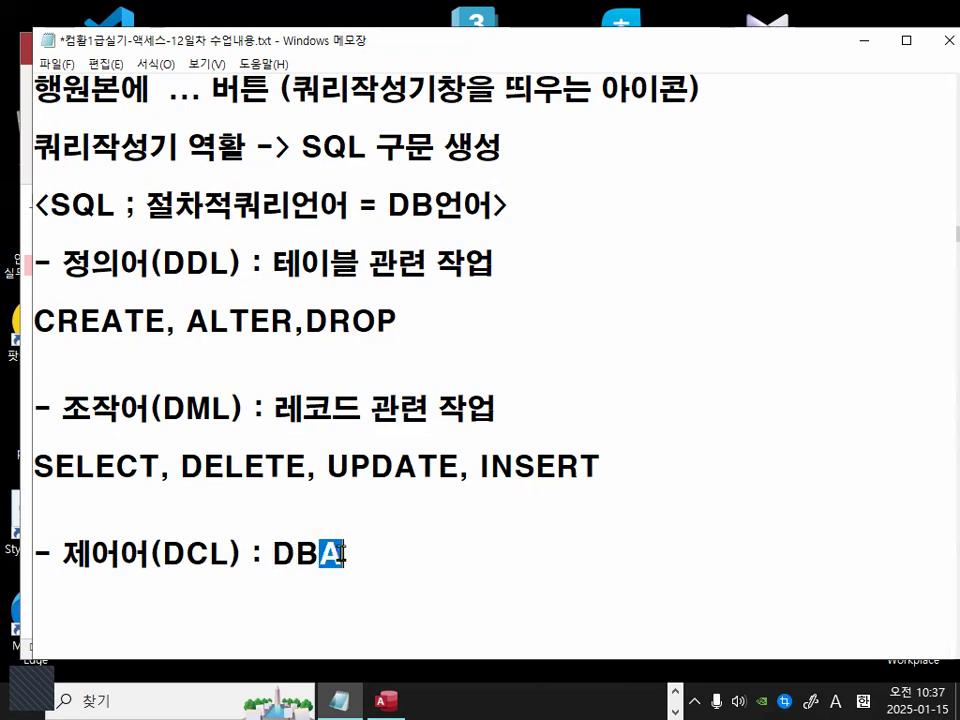
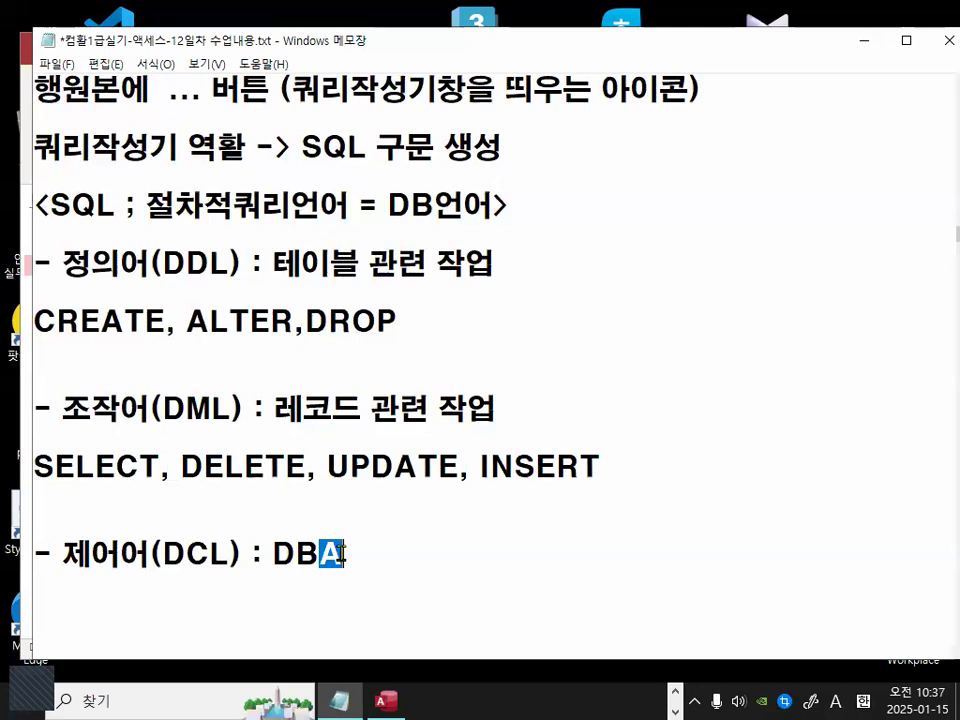
drag(272, 553, 320, 553)
double_click(356, 553)
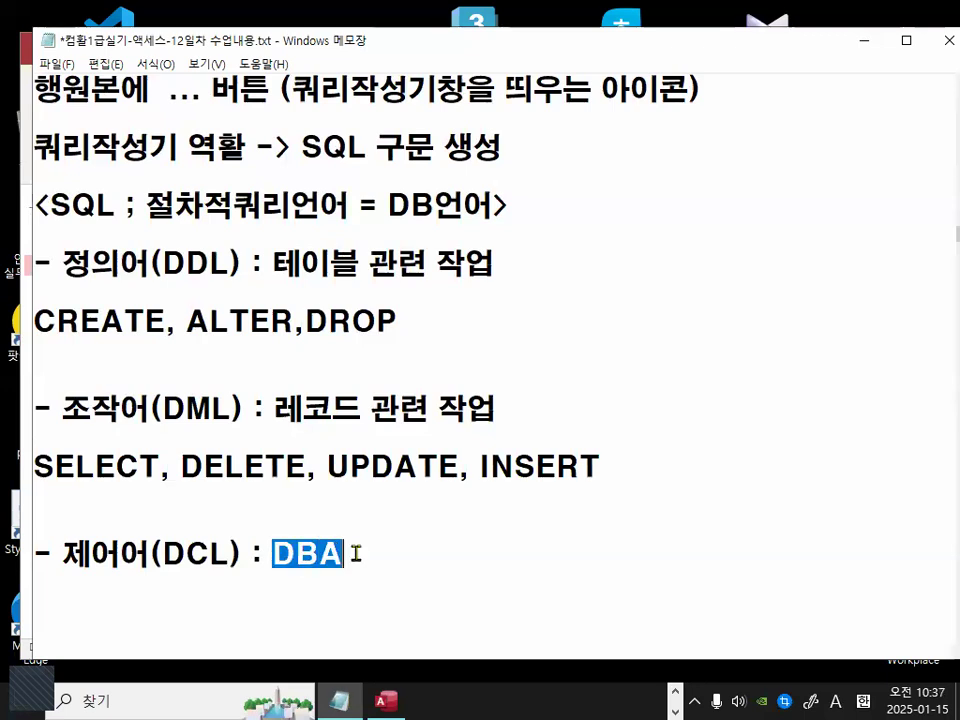
click(358, 553)
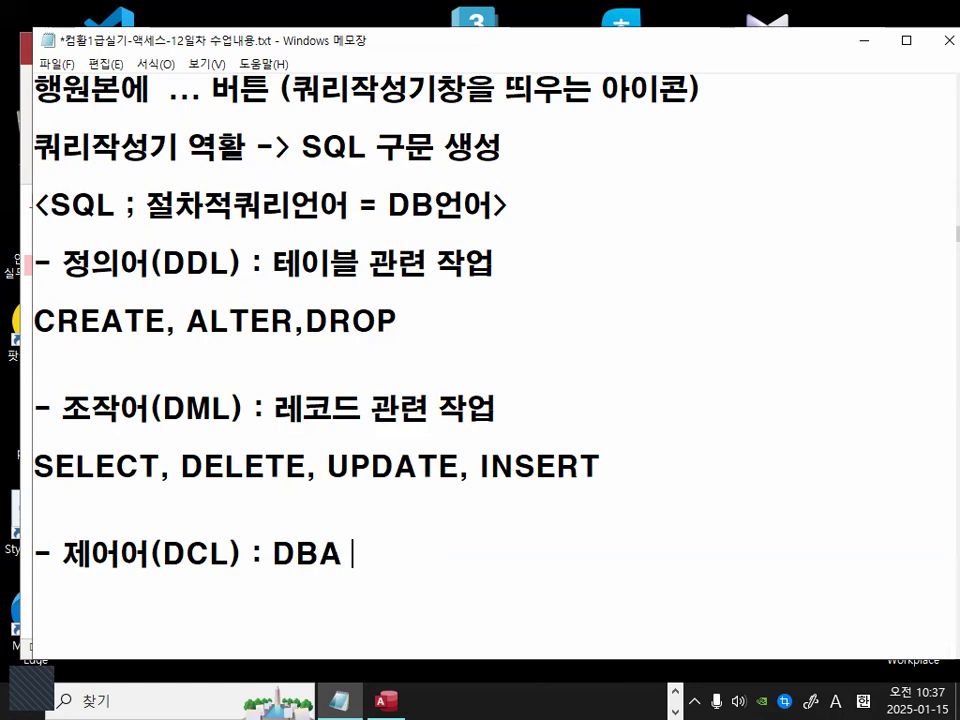
- Complete the 제어어(DCL) description after DBA with "각 사용자에게 권한부여,박탁,승인"
text(RKR)
key(BackSpace)
key(BackSpace)
key(BackSpace)
key(Hangul)
text(각 사용자에)
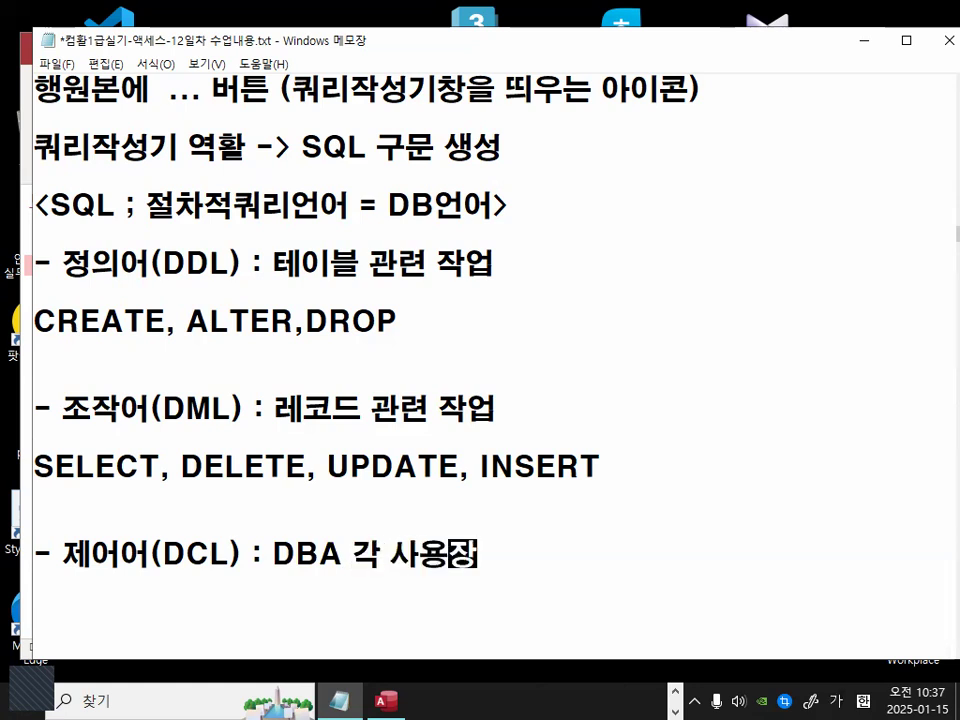
text(게 구)
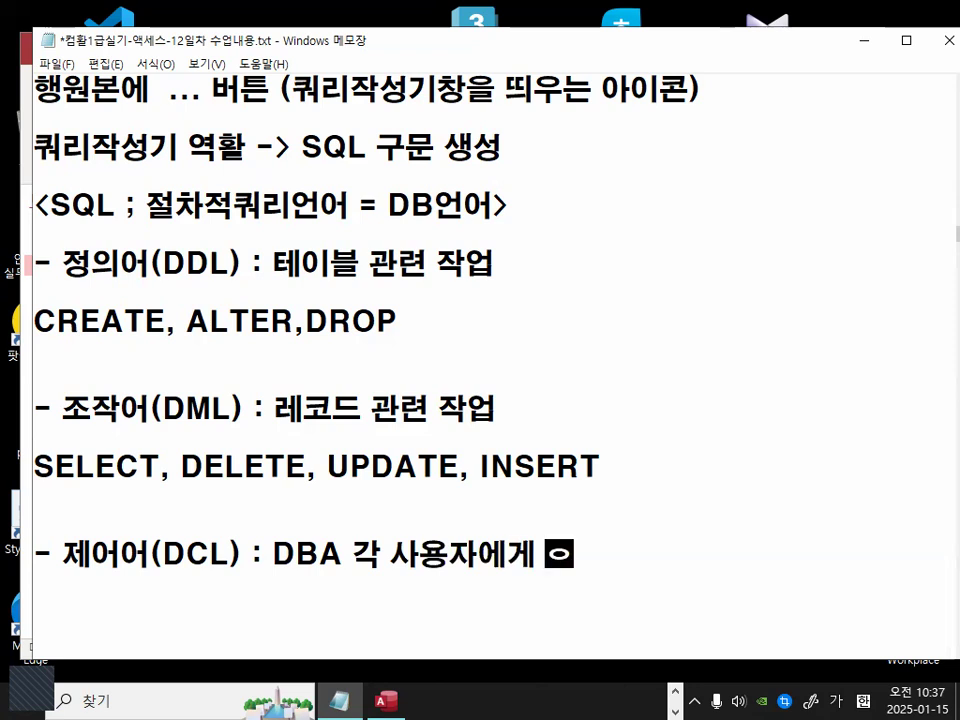
text(권한부여)
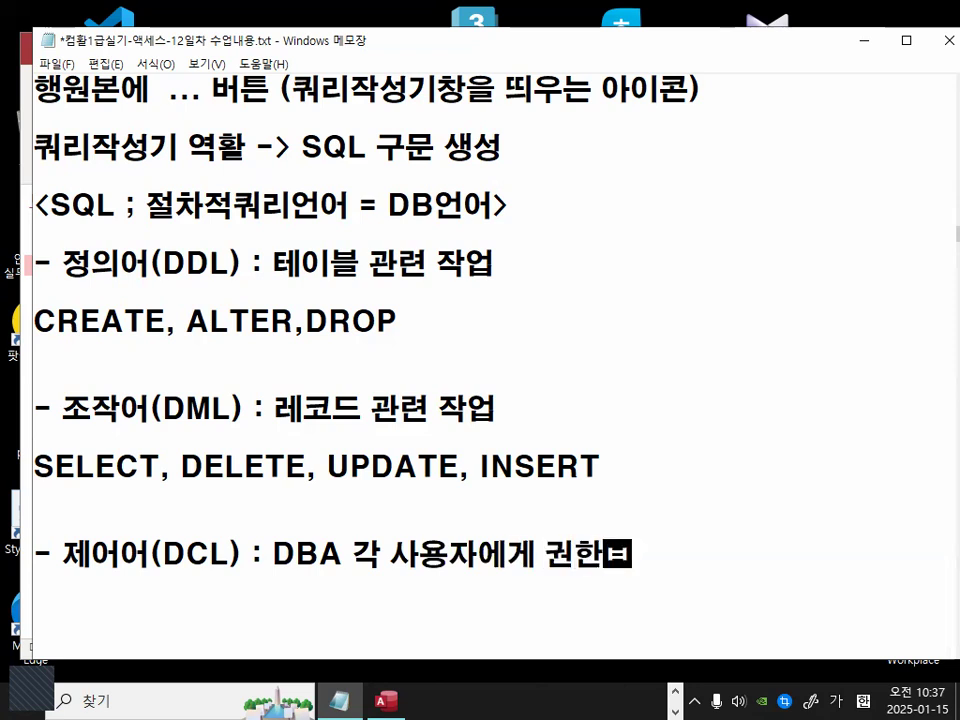
text(,박탁)
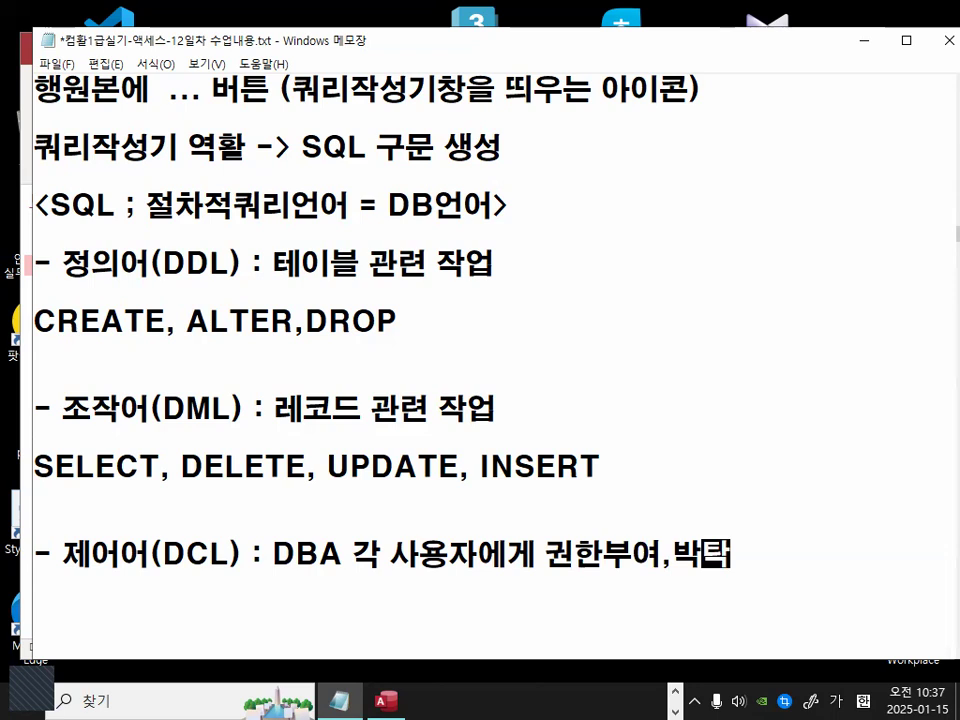
text(,승인)
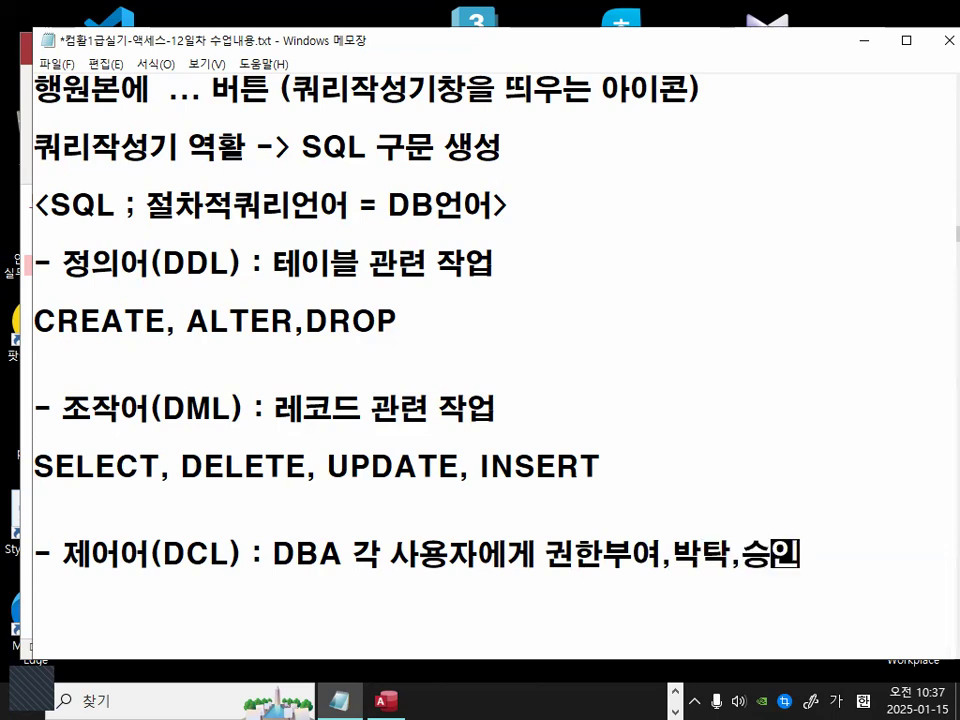
key(Left)
key(Left)
key(Left)
key(Left)
key(Left)
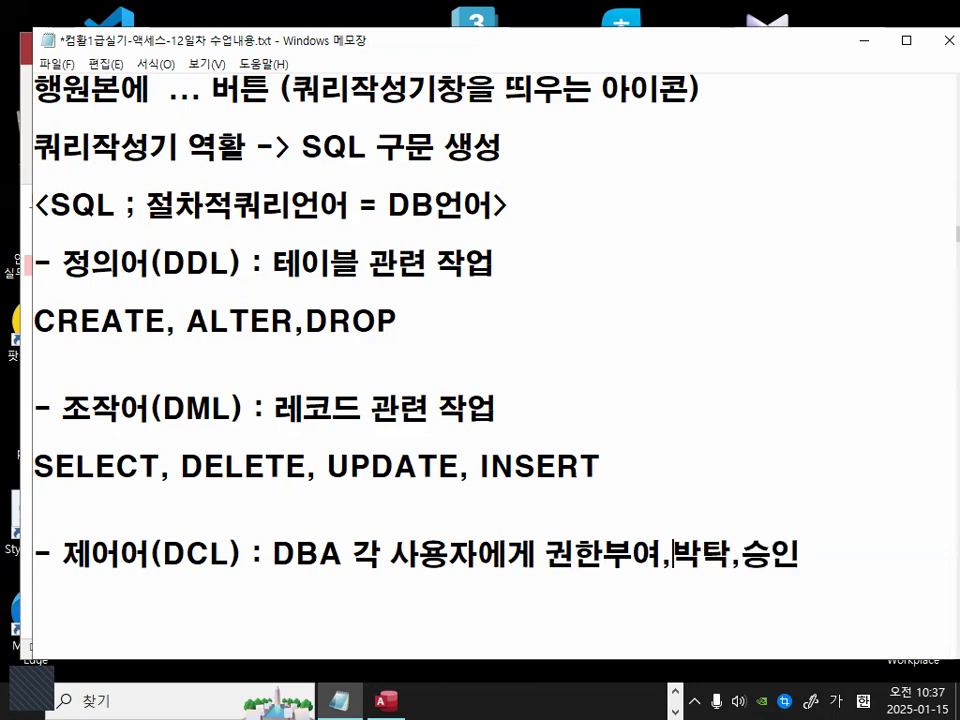
text(박)
key(BackSpace)
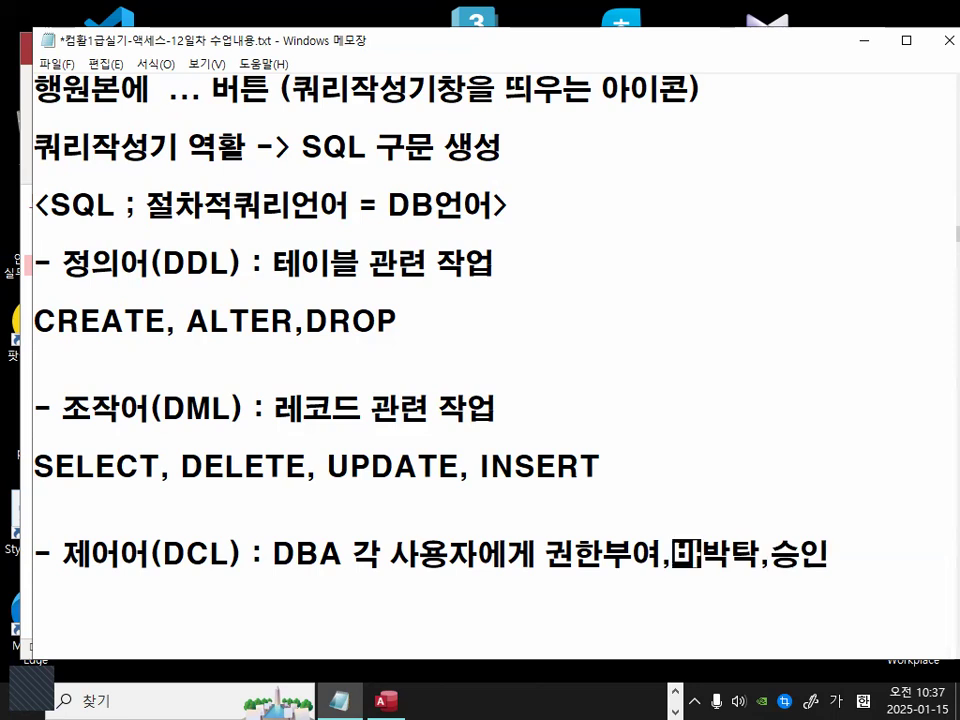
key(BackSpace)
key(BackSpace)
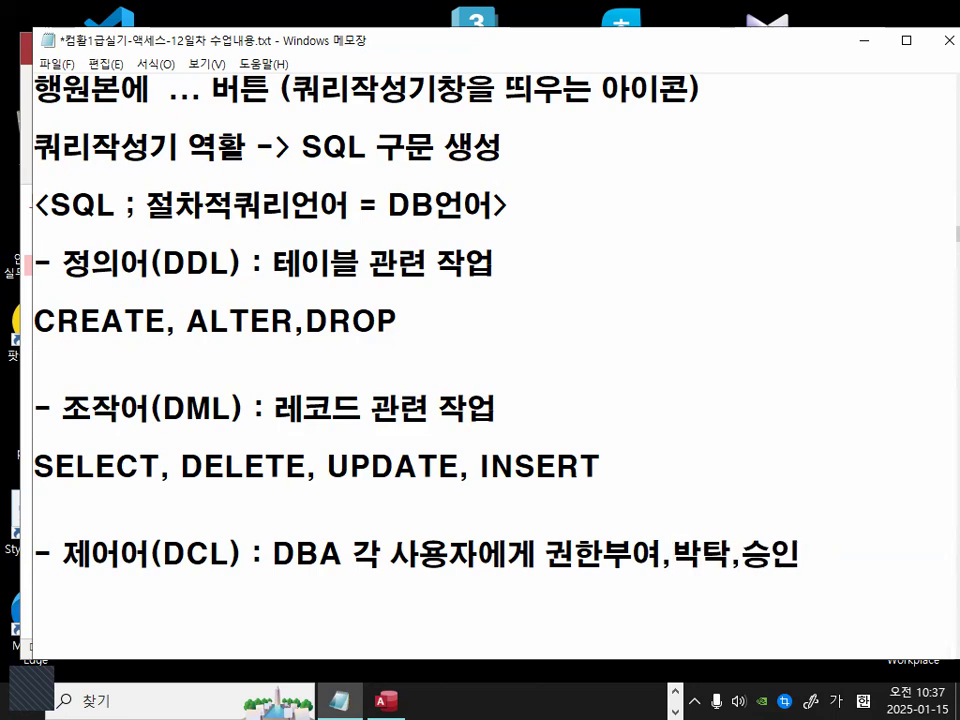
- Add "COMMIT, REVOKE, GRAND" on the line below the 제어어(DCL) description and remove it again
drag(62, 553, 209, 553)
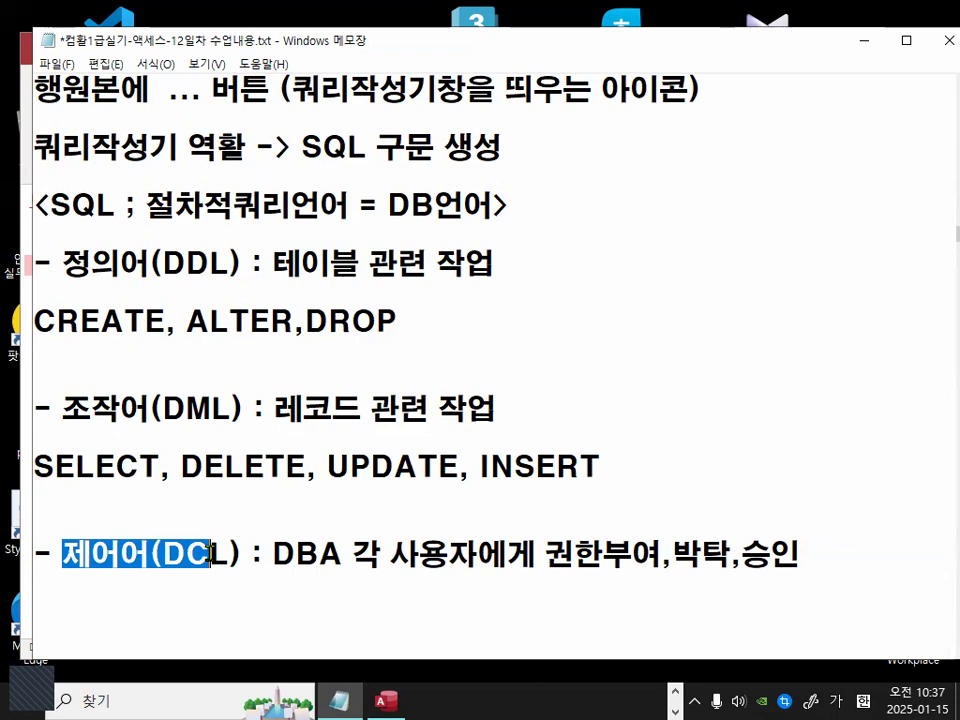
scroll(209, 553, down, 1)
click(190, 523)
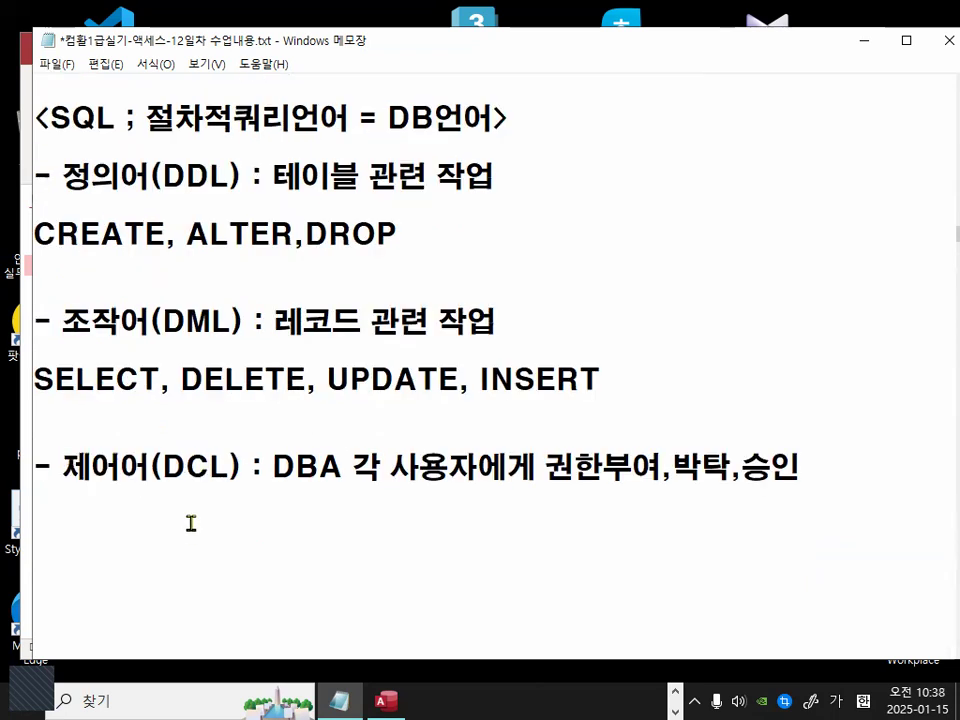
text(채)
key(BackSpace)
key(BackSpace)
key(Hangul)
text(COMMIT)
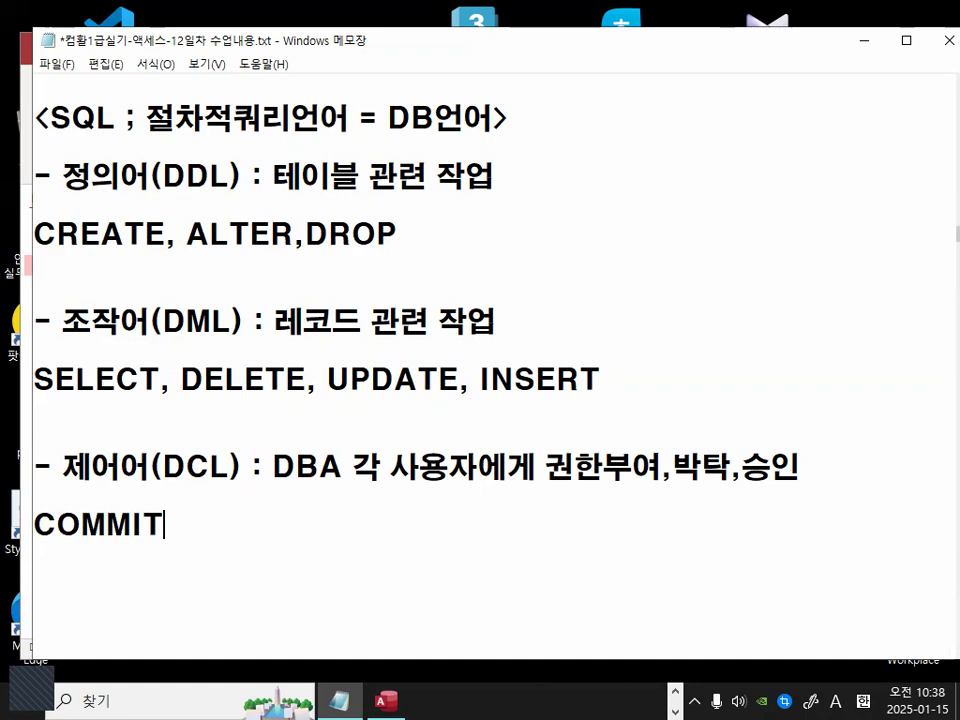
text(, REVO)
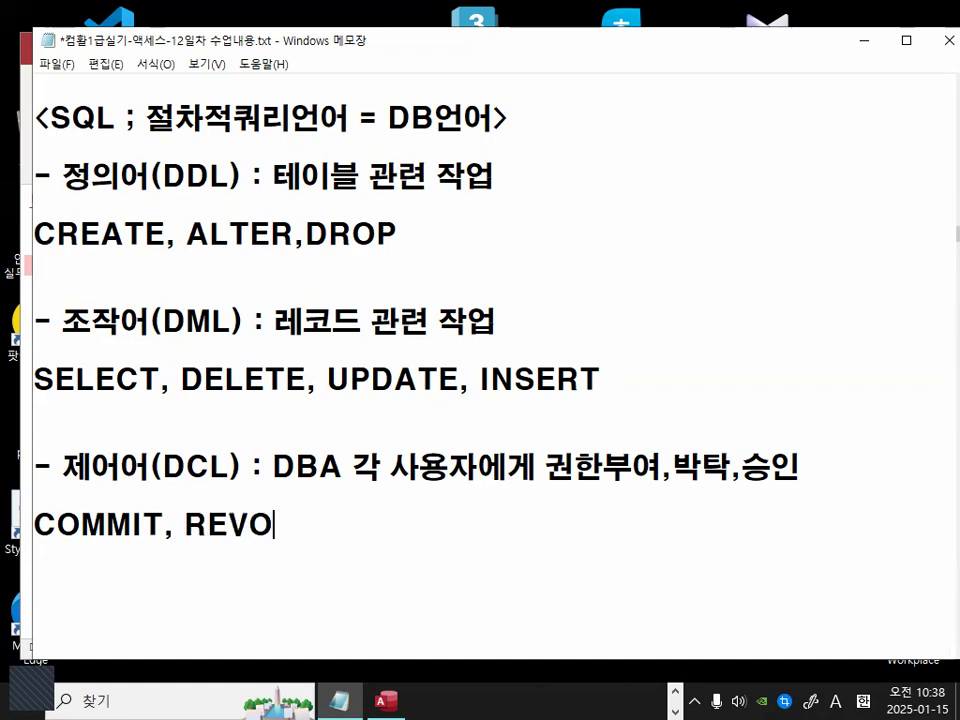
text(KE, )
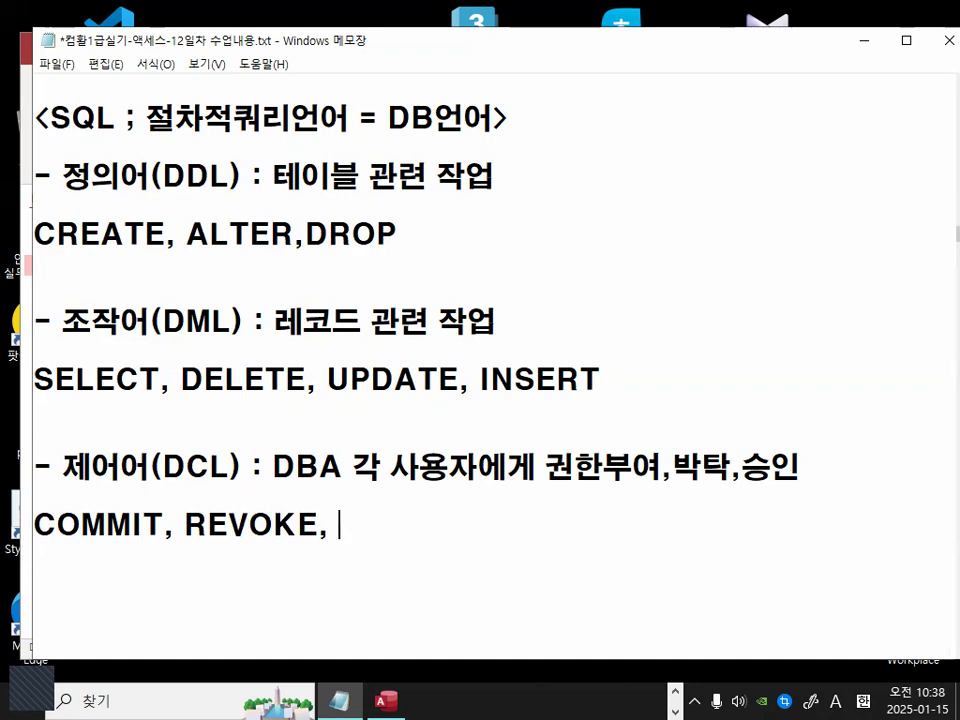
text(GRAND)
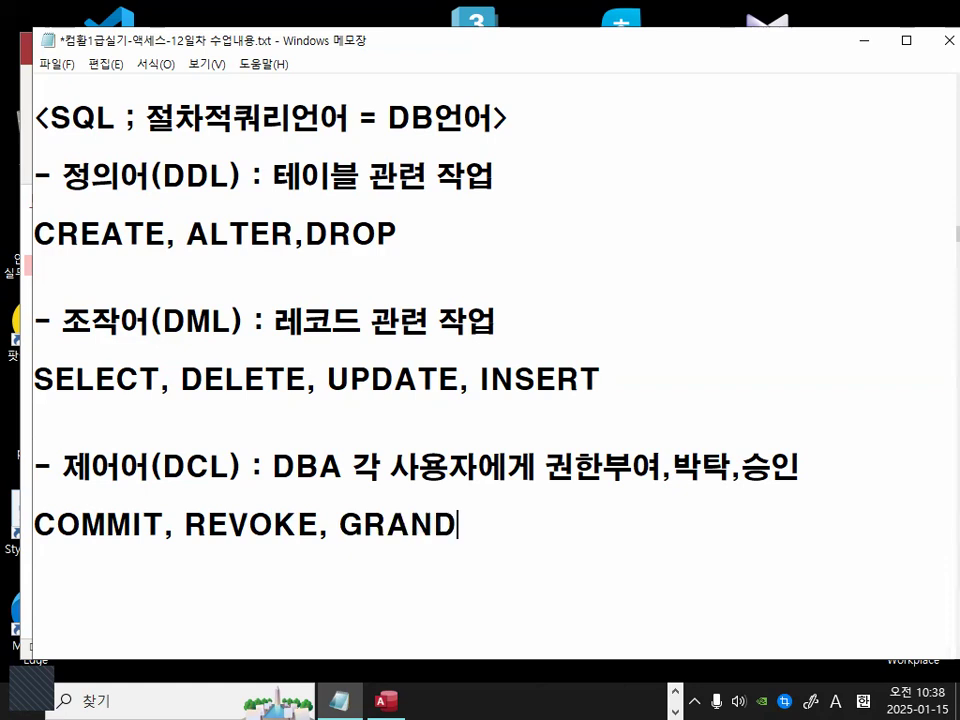
key(BackSpace)
text(D)
drag(34, 525, 466, 524)
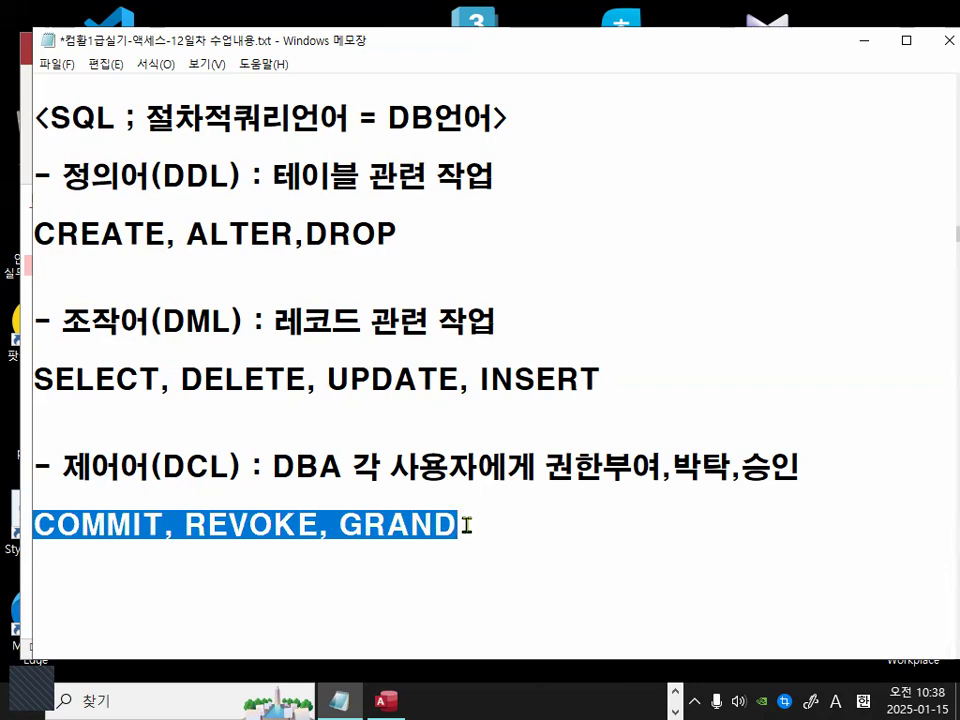
key(BackSpace)
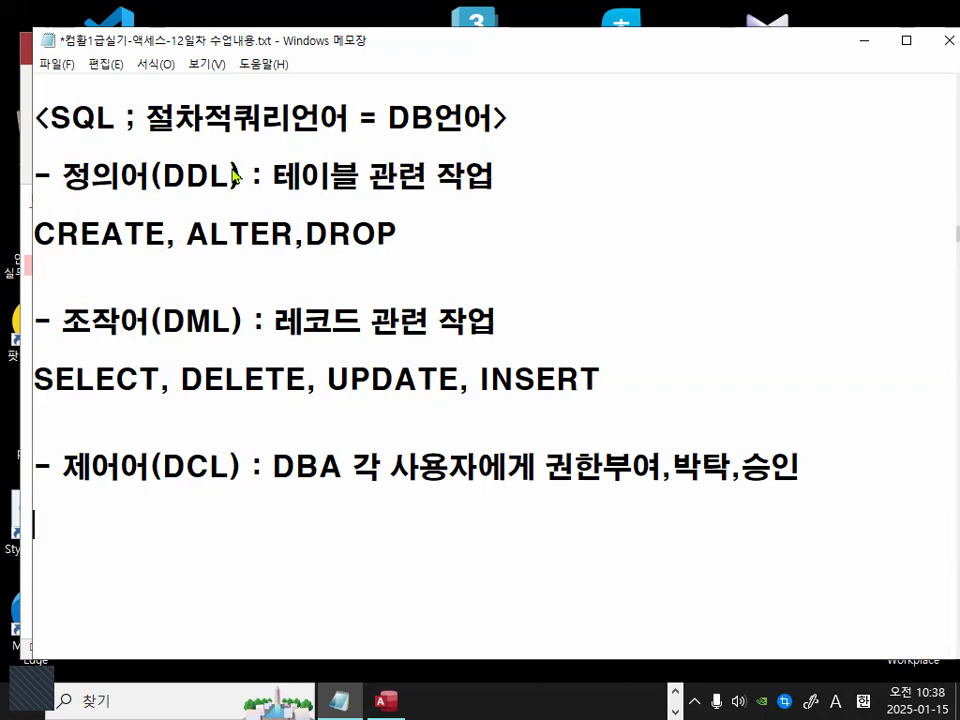
- Review the DDL and DML notes, highlighting SELECT and the 쿼리작성기 wording in the 행원본 line
drag(458, 167, 478, 378)
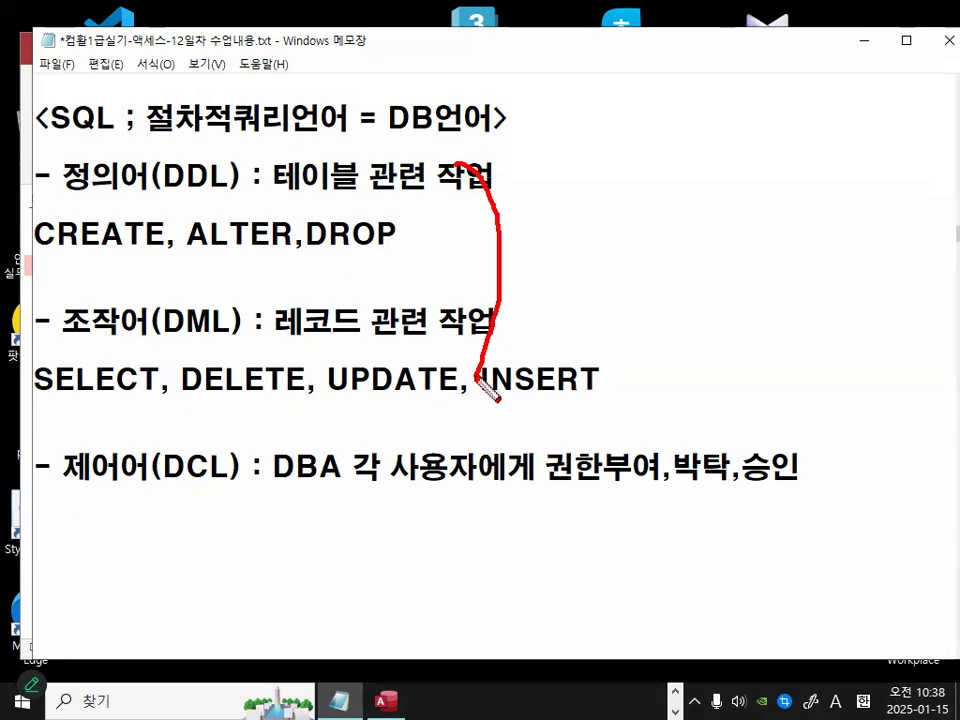
key(Escape)
drag(36, 381, 160, 380)
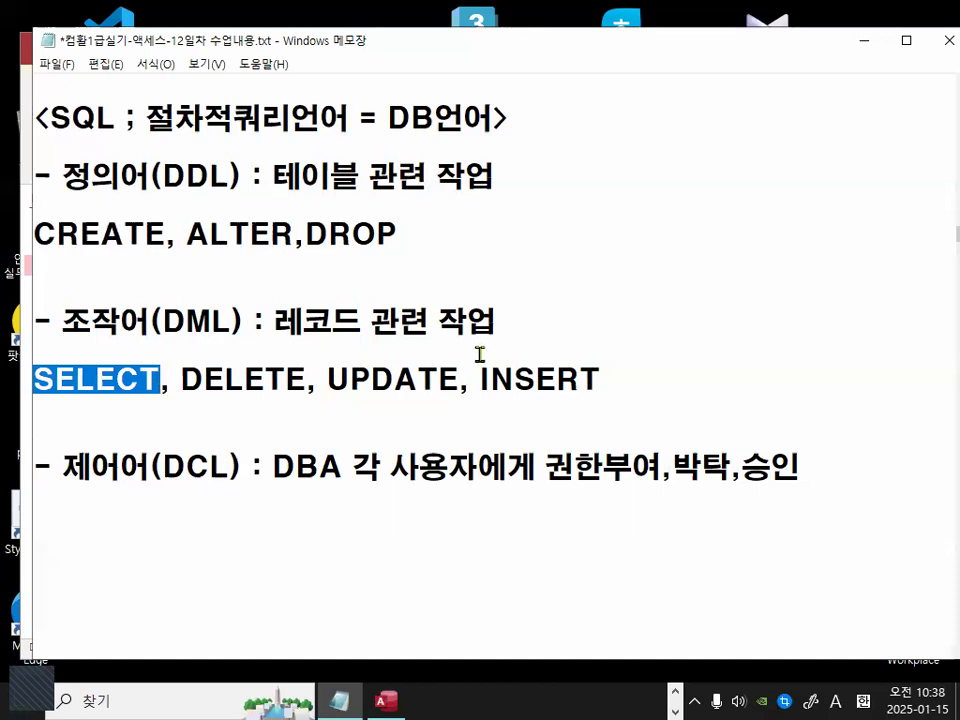
scroll(480, 358, up, 1)
drag(321, 176, 407, 176)
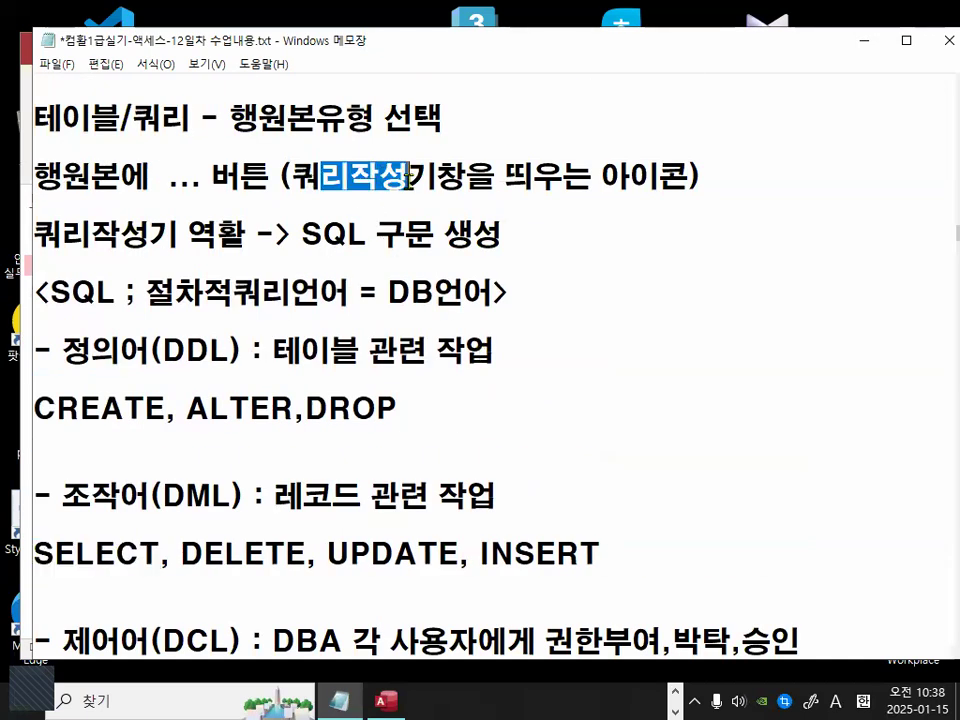
click(411, 178)
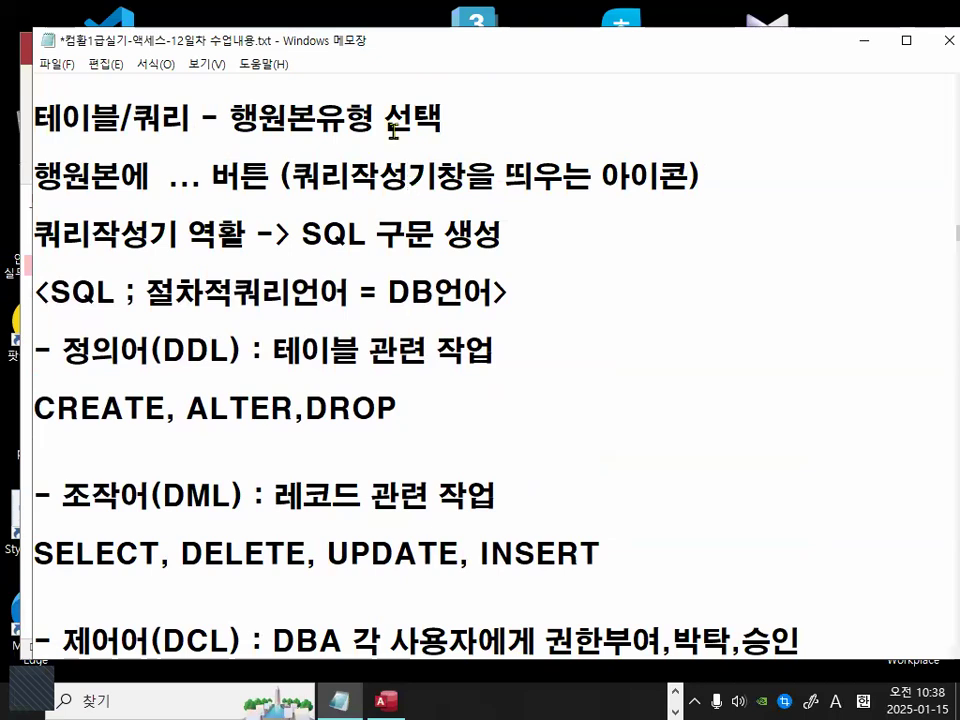
- Switch to Access and open the query builder from the 행 원본 property of 입구ID, marking its title
click(862, 40)
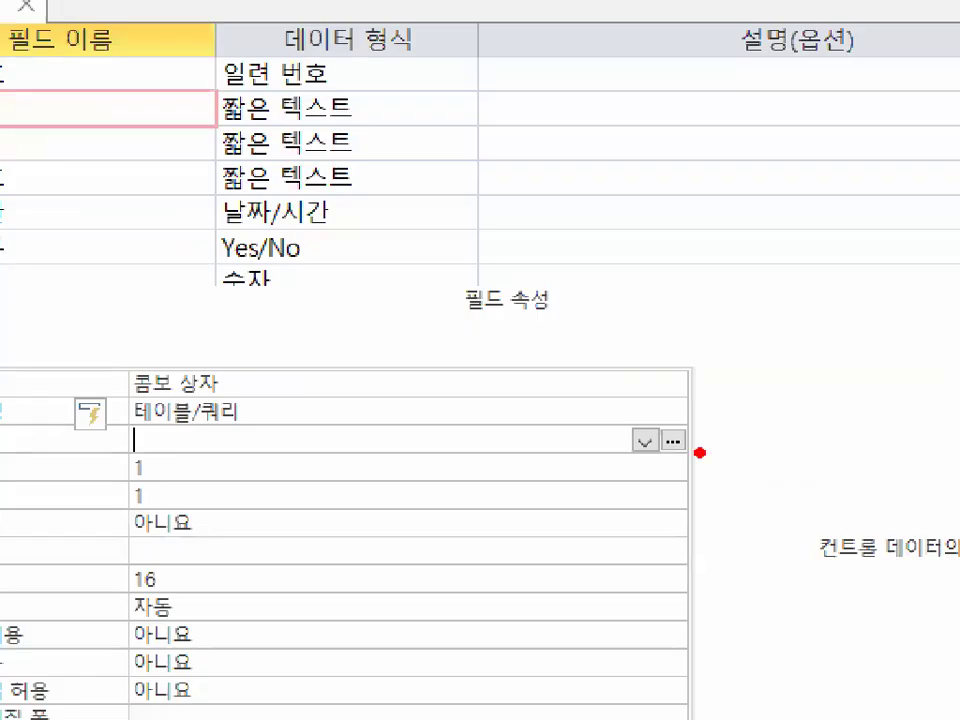
mouse_move(708, 448)
mouse_down()
mouse_move(652, 452)
mouse_move(720, 440)
mouse_up()
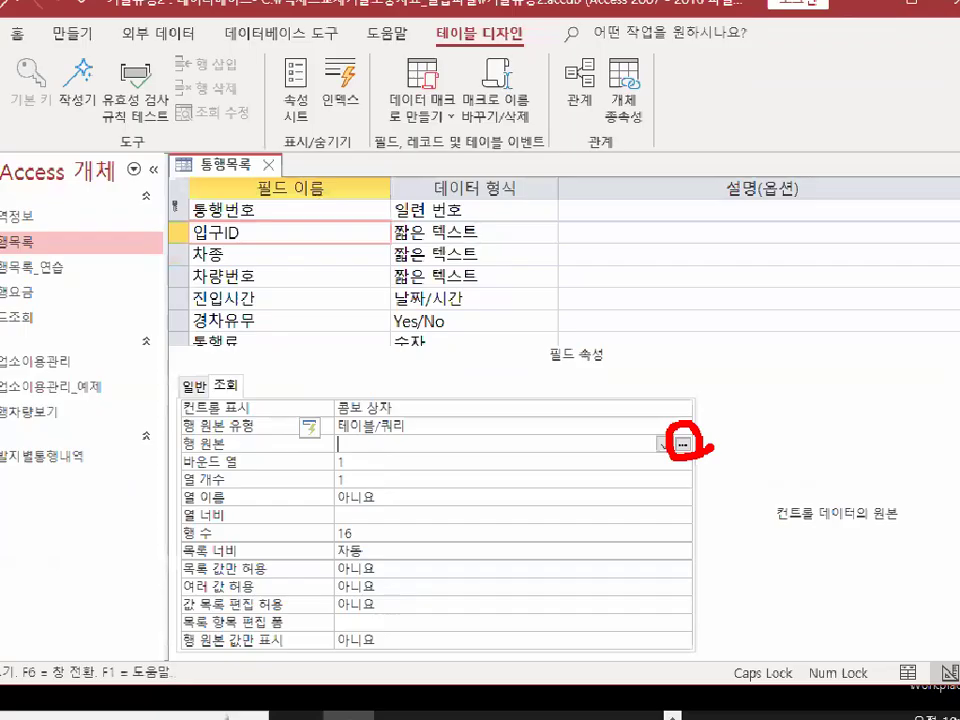
click(684, 447)
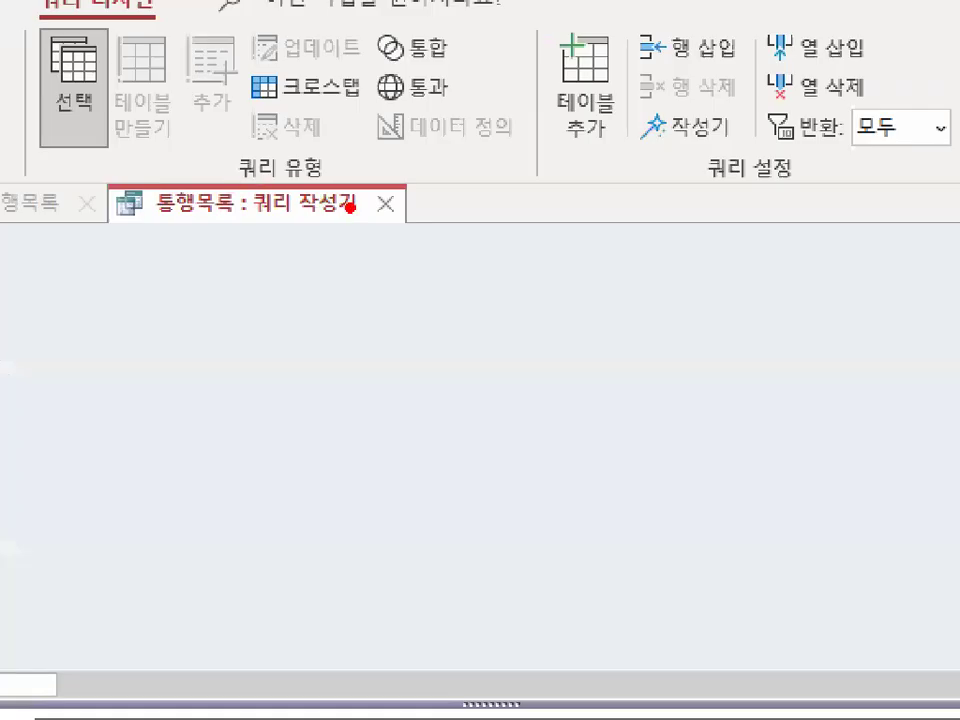
mouse_move(298, 198)
mouse_down()
mouse_move(306, 199)
mouse_move(243, 198)
mouse_move(252, 186)
mouse_move(355, 198)
mouse_up()
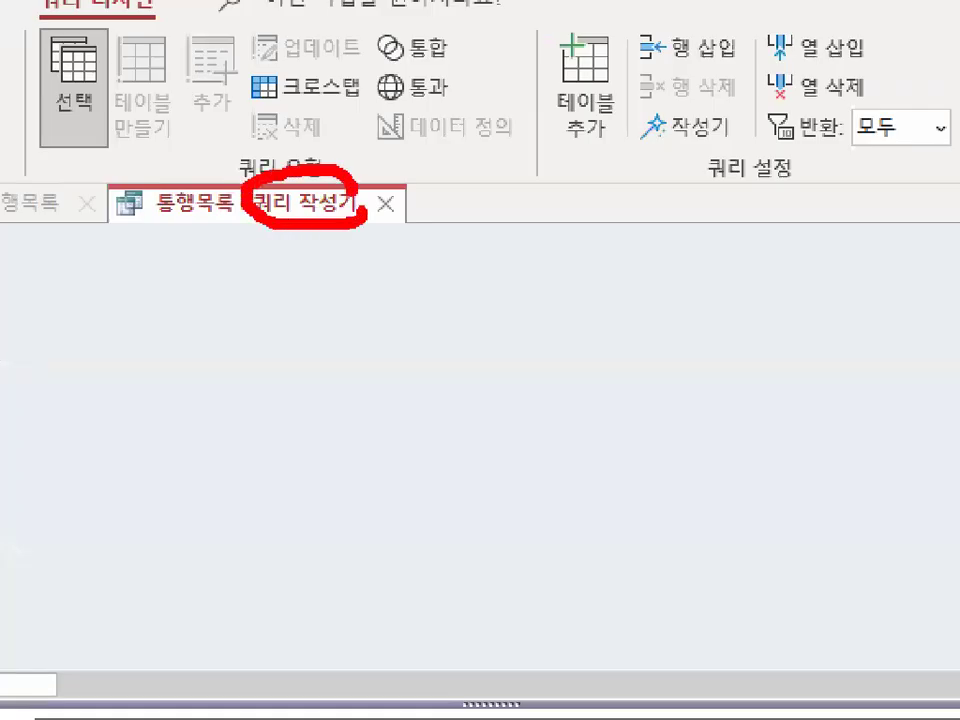
key(Escape)
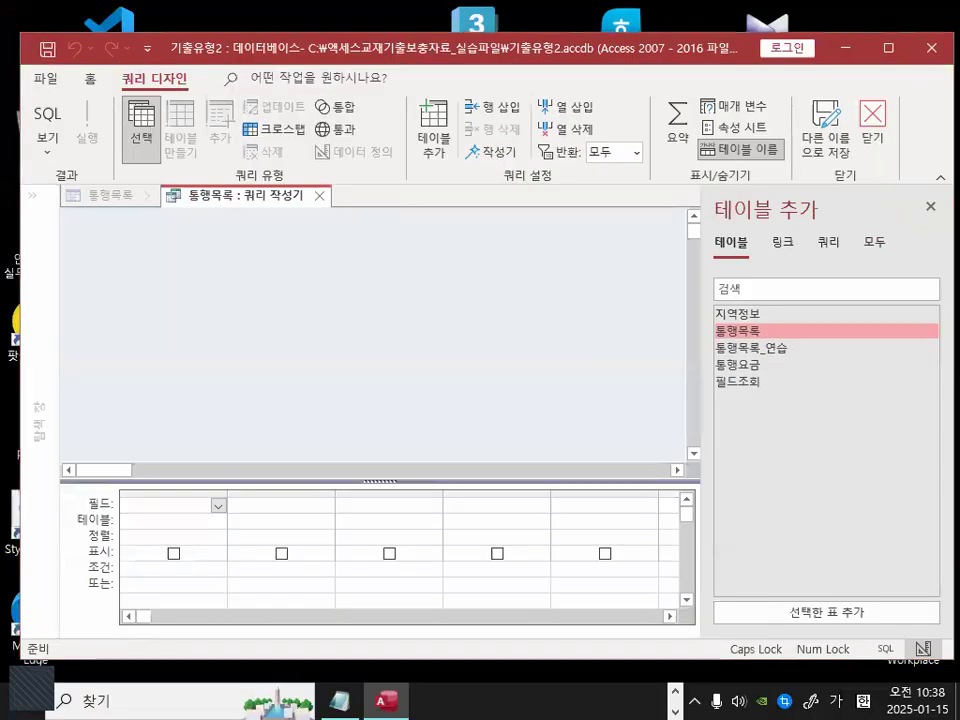
- Add the 지역정보 table to the row source query and mark its title on screen
key(ctrl+1)
click(815, 229)
drag(542, 212, 726, 213)
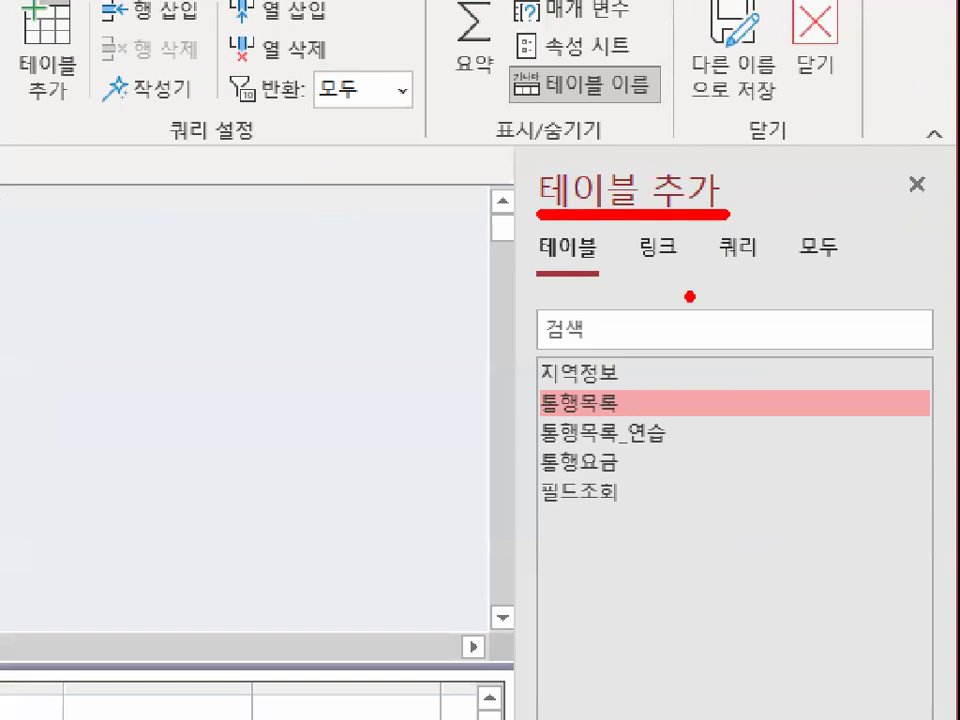
mouse_move(621, 371)
mouse_down()
mouse_move(630, 390)
mouse_move(626, 362)
mouse_up()
key(Escape)
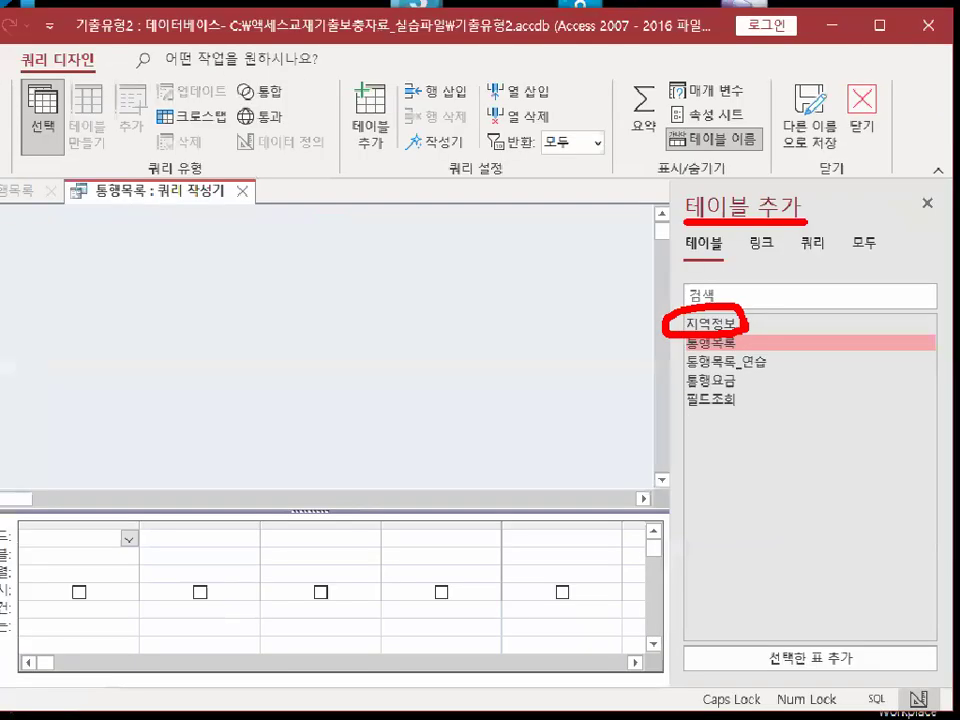
double_click(584, 375)
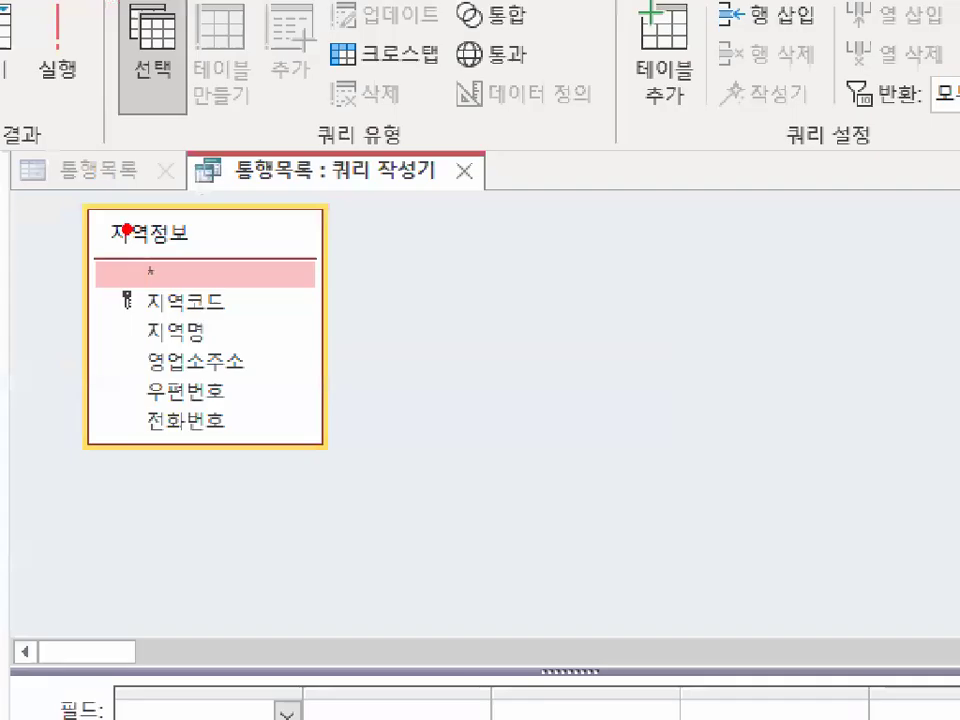
mouse_move(156, 227)
mouse_down()
mouse_move(149, 244)
mouse_move(165, 230)
mouse_up()
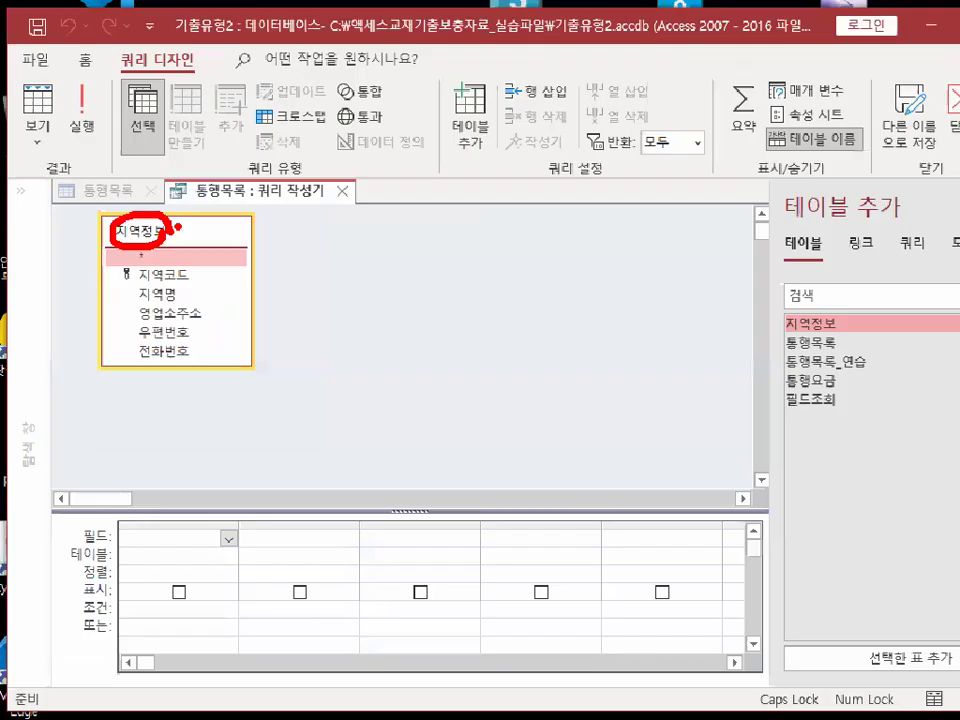
key(Escape)
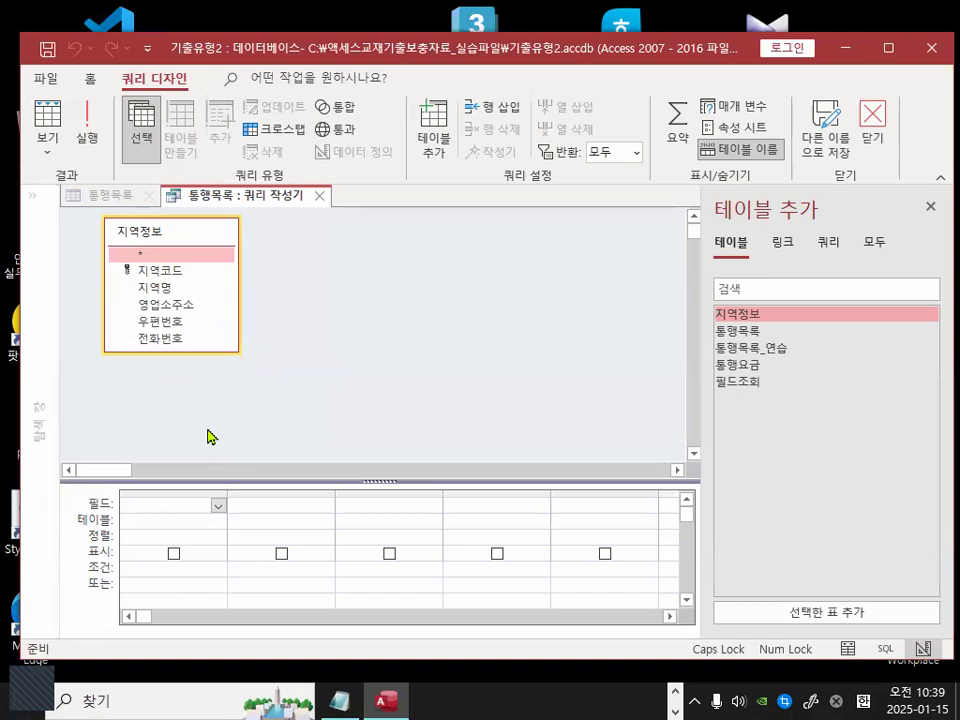
- Add the 지역코드 and 지역명 fields to the query grid and circle both entries
double_click(164, 271)
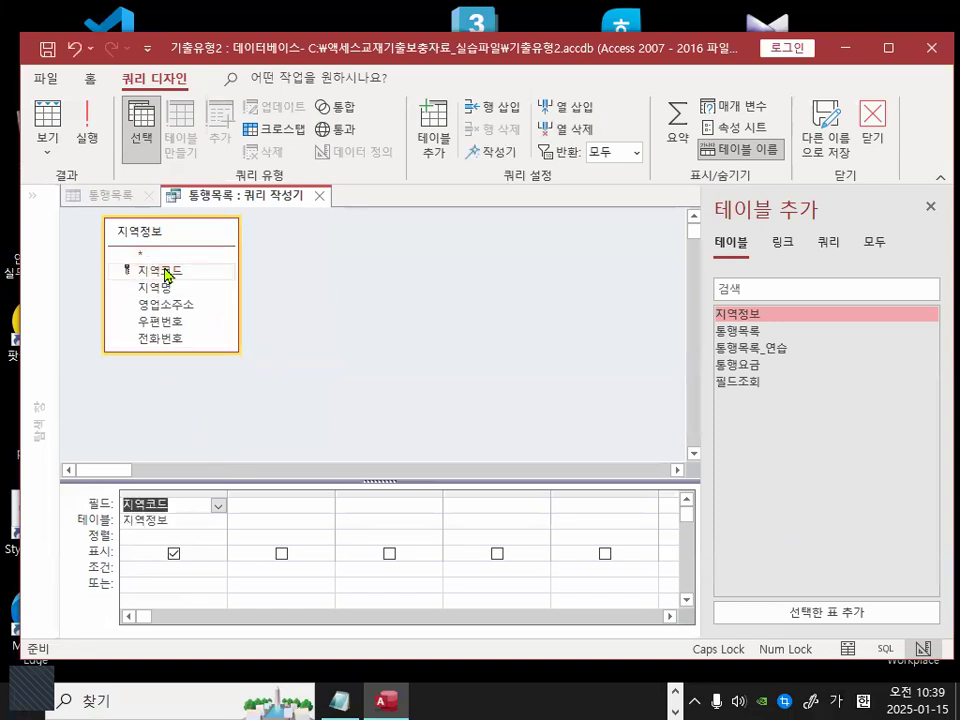
double_click(168, 287)
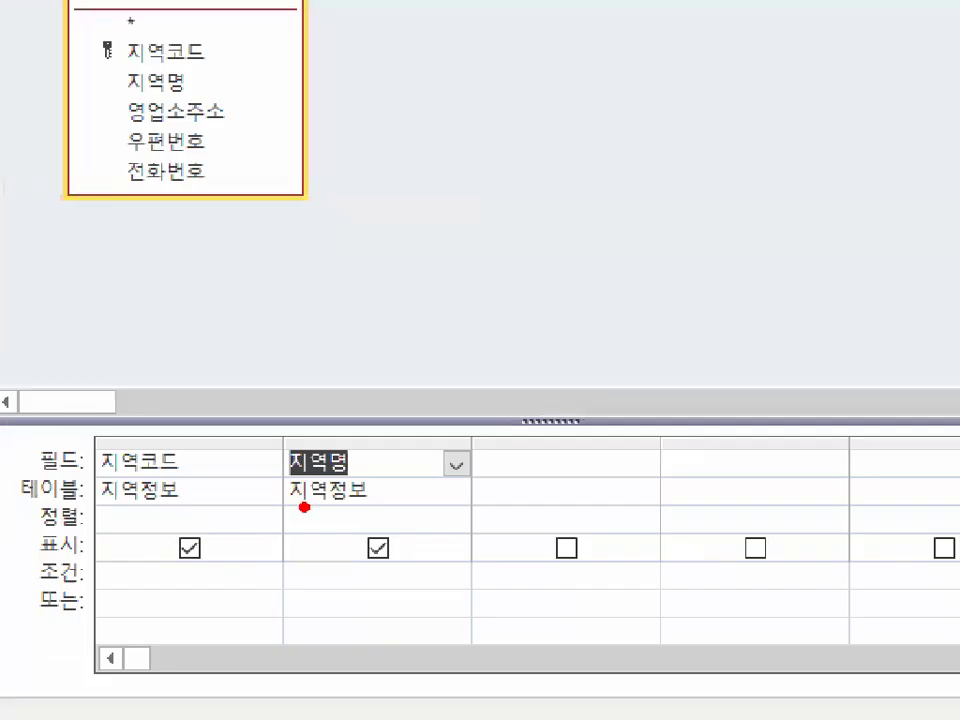
mouse_move(195, 438)
mouse_down()
mouse_move(105, 467)
mouse_move(212, 488)
mouse_up()
drag(369, 461, 402, 467)
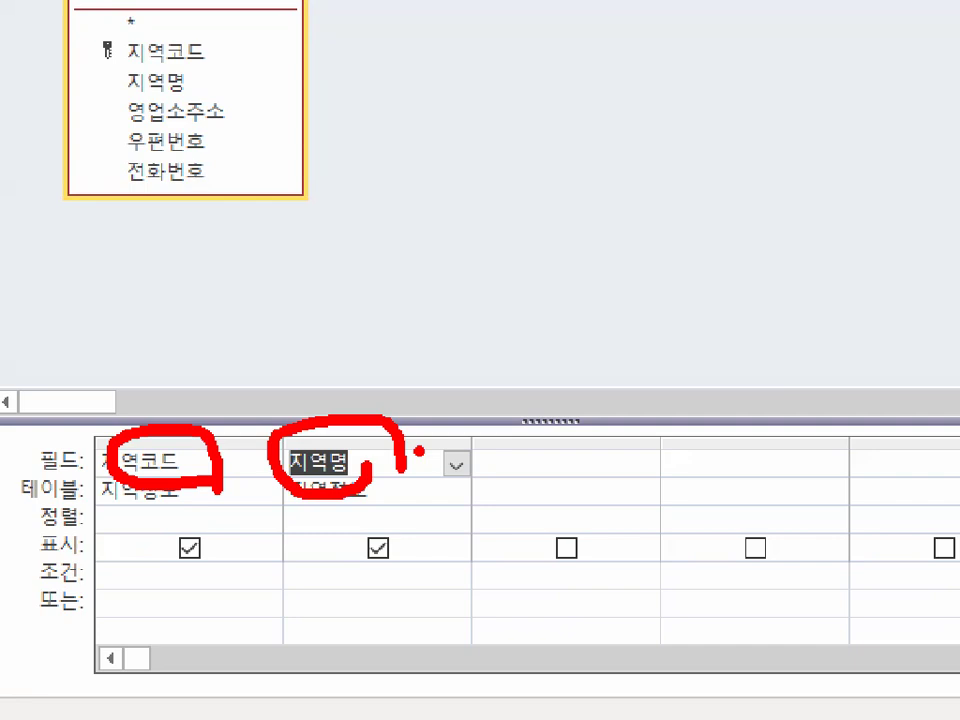
key(Escape)
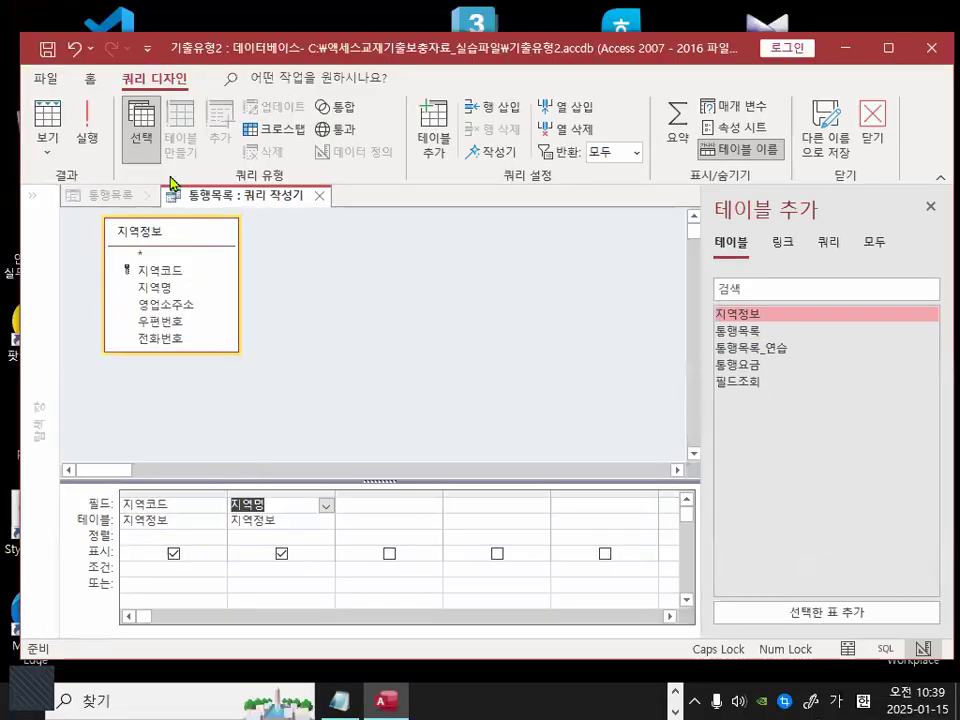
- Run the query and mark the 지역코드 and 지역명 columns in the resulting datasheet
key(ctrl+1)
mouse_move(192, 168)
mouse_down()
mouse_move(118, 232)
mouse_move(197, 174)
mouse_up()
key(Escape)
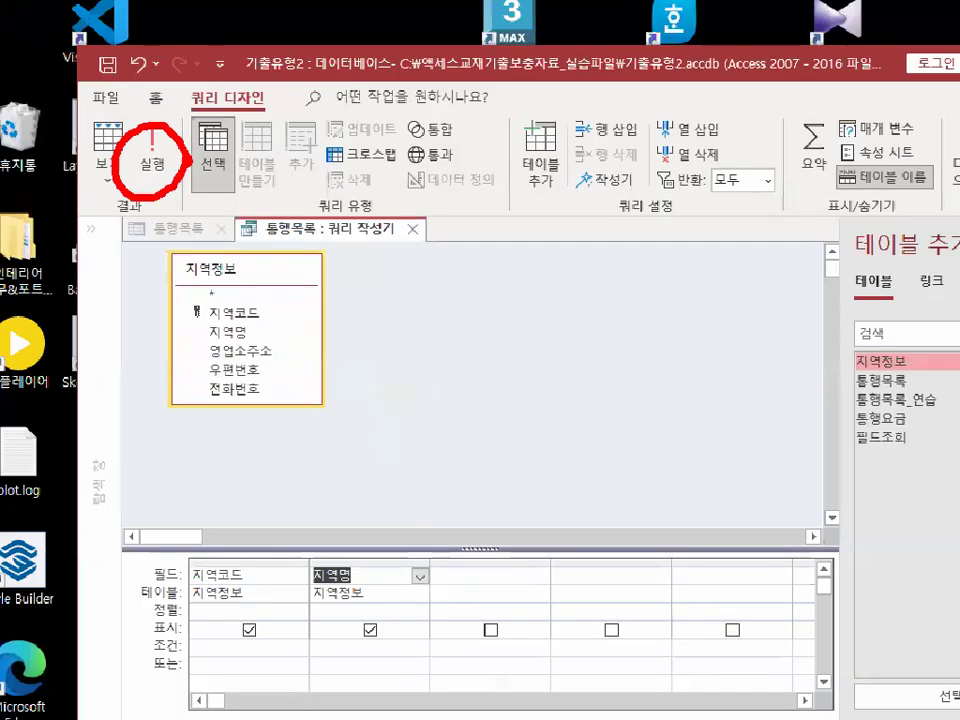
click(160, 160)
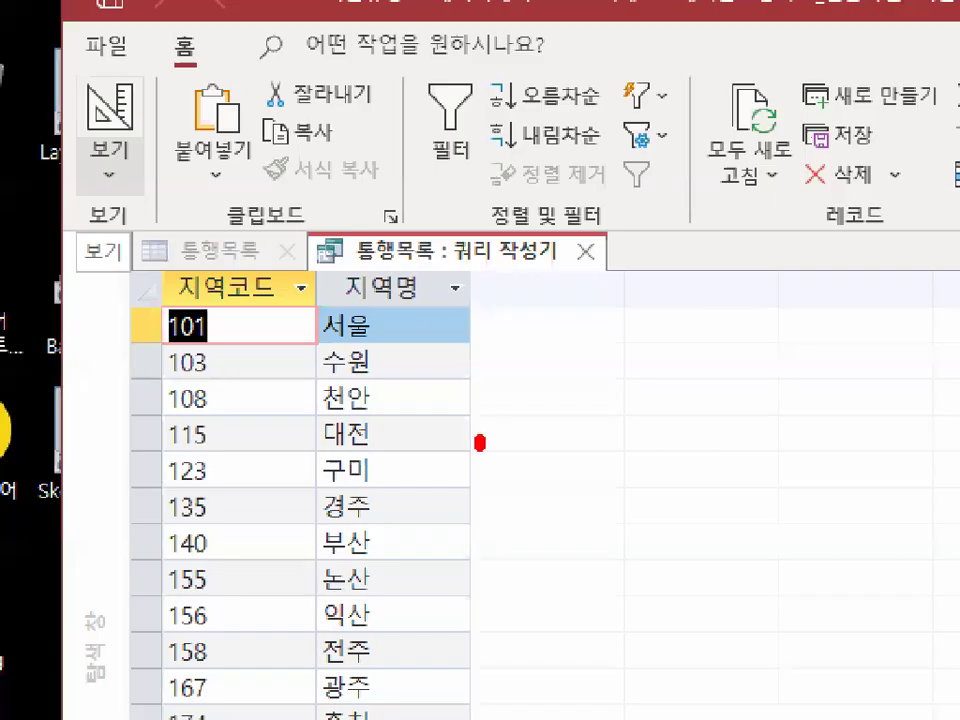
drag(327, 328, 263, 238)
drag(372, 283, 398, 360)
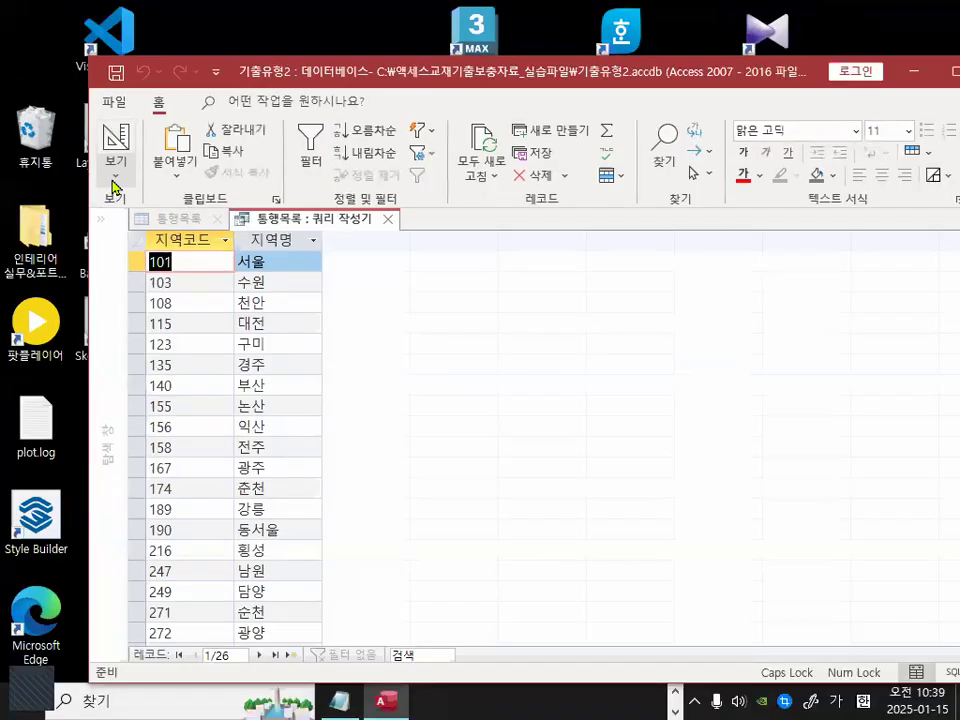
- Switch the query to SQL view and mark the SELECT keyword of the generated statement
click(108, 170)
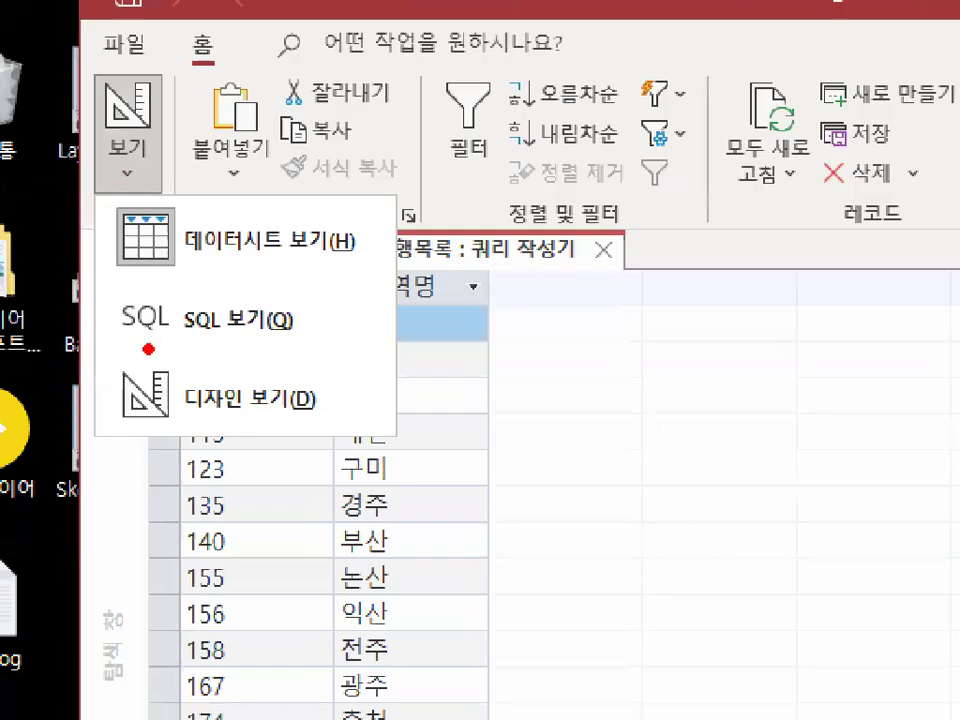
drag(108, 269, 126, 266)
drag(145, 333, 298, 338)
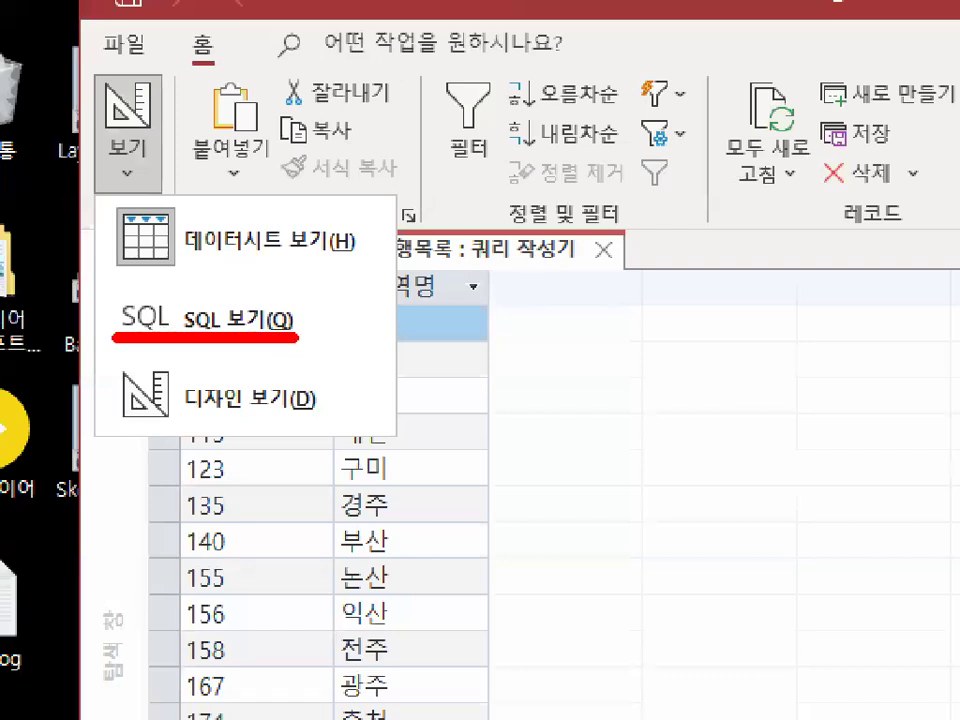
key(Escape)
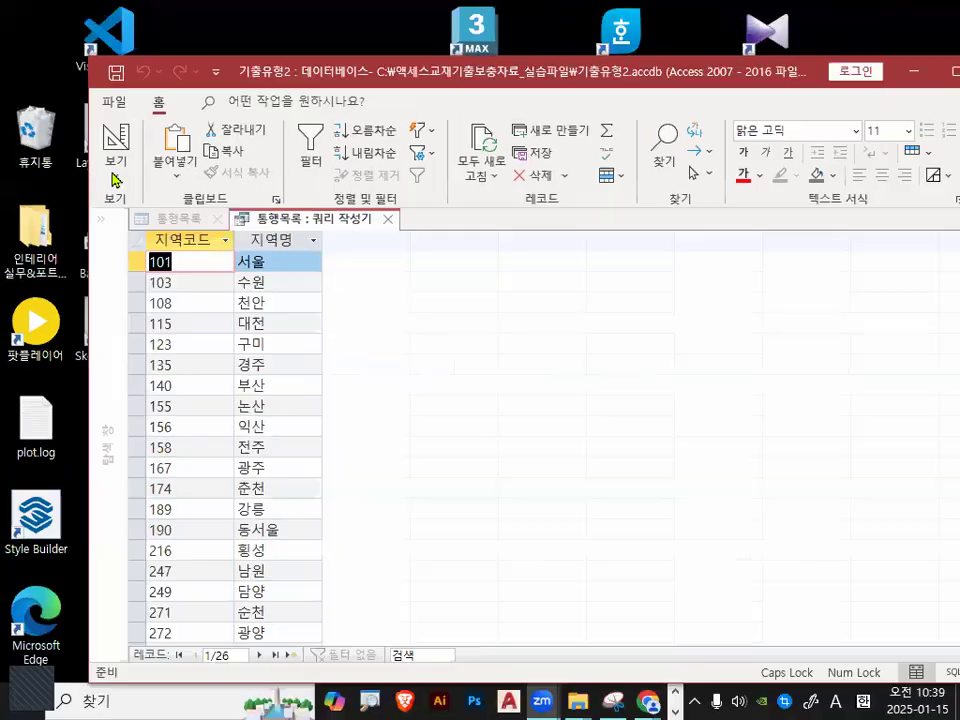
click(123, 171)
click(116, 258)
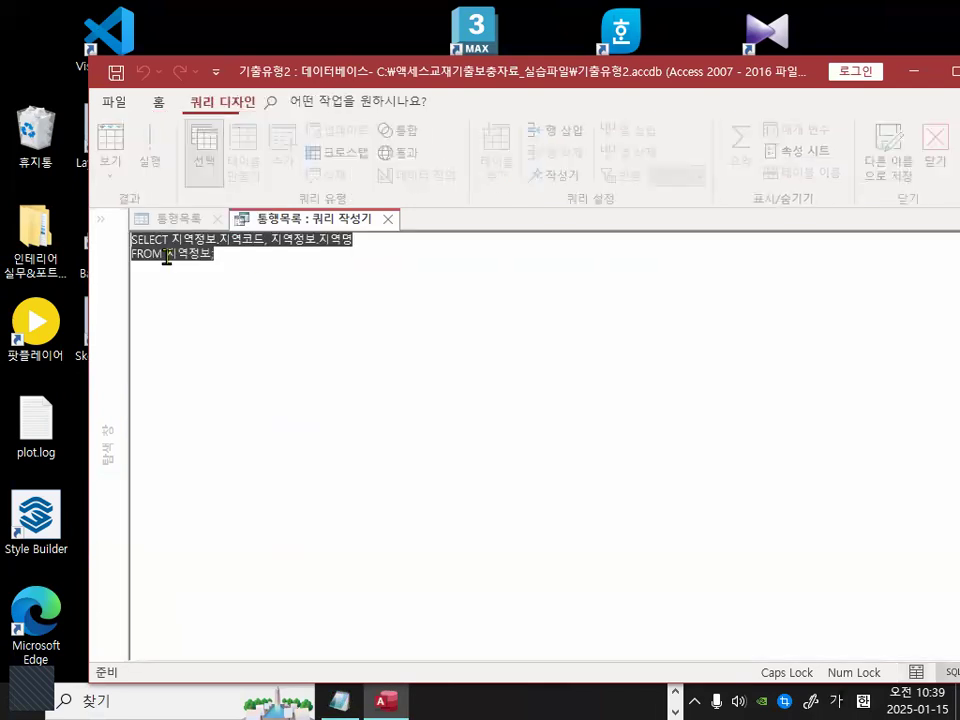
click(278, 244)
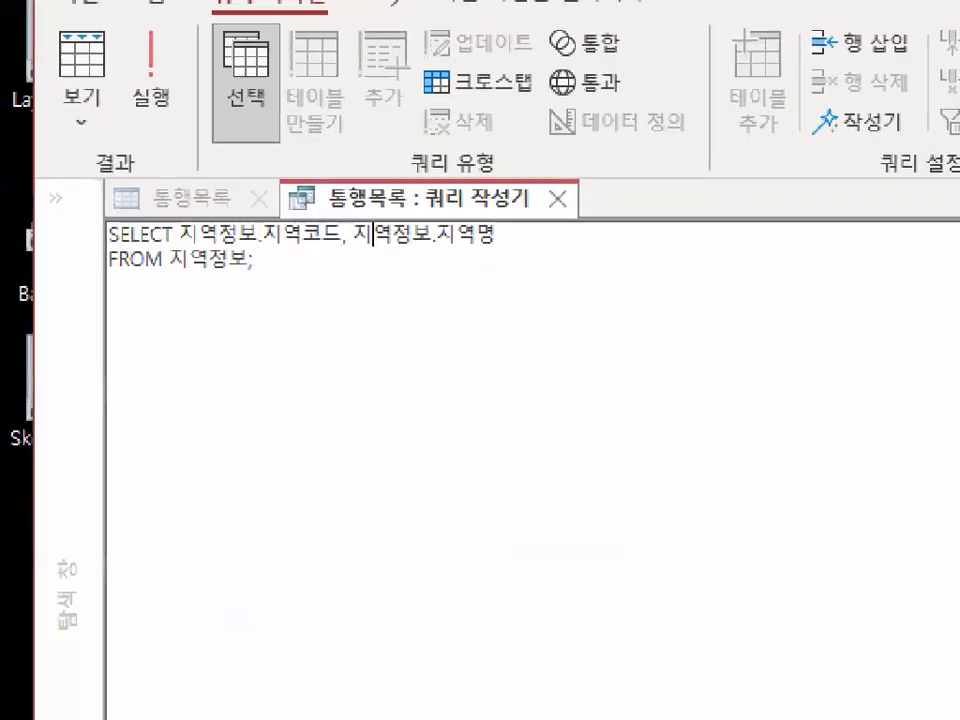
mouse_move(135, 218)
mouse_down()
mouse_move(158, 205)
mouse_move(167, 172)
mouse_up()
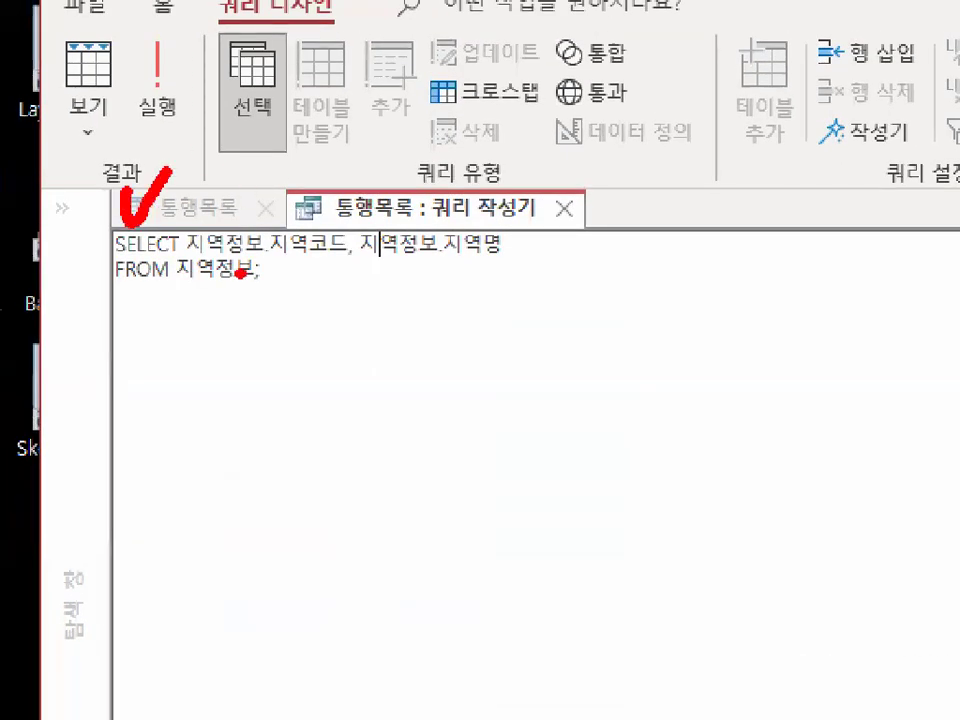
- Underline FROM and 지역정보 in the SQL statement and circle the 지역코드 part, then clear the annotations
click(276, 229)
drag(105, 285, 252, 286)
mouse_move(132, 170)
mouse_down()
mouse_move(136, 197)
mouse_move(170, 197)
mouse_up()
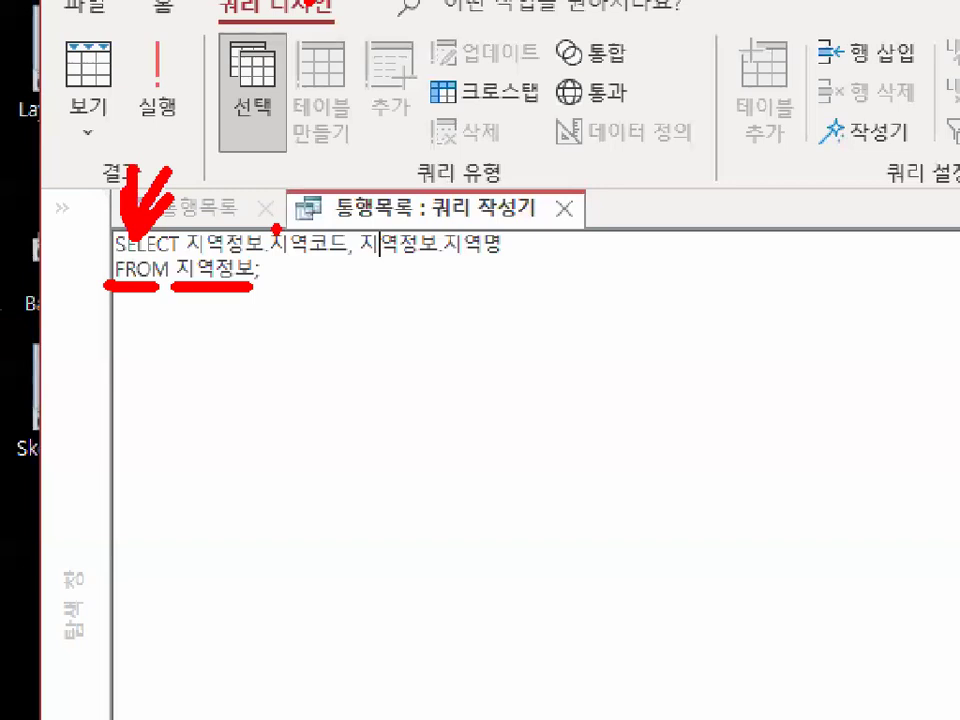
mouse_move(358, 296)
mouse_down()
mouse_move(318, 297)
mouse_move(316, 244)
mouse_move(356, 308)
mouse_up()
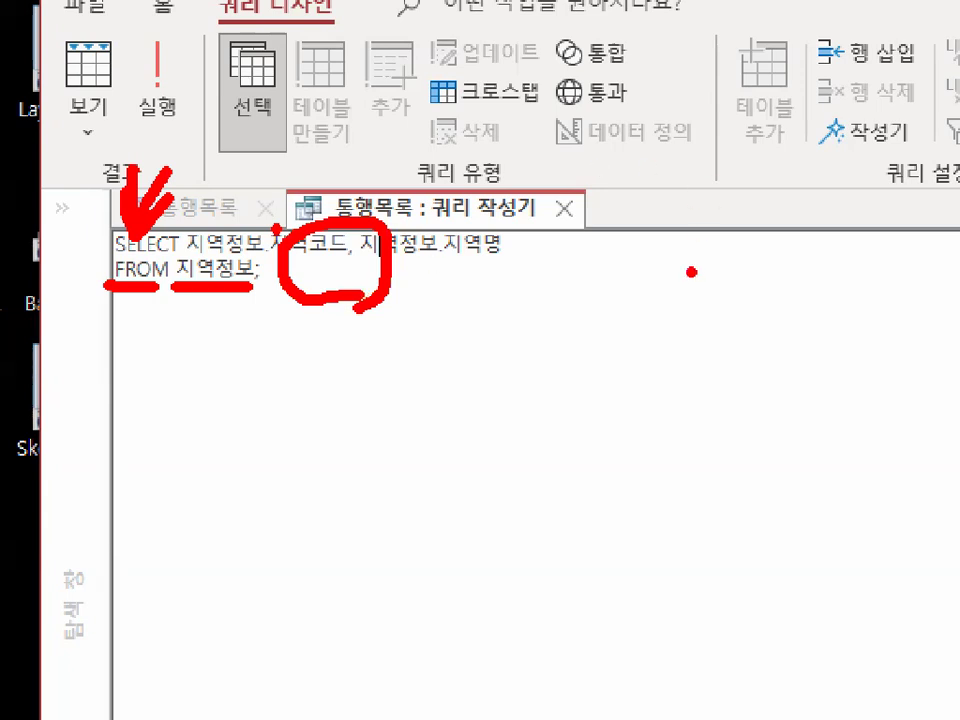
key(Escape)
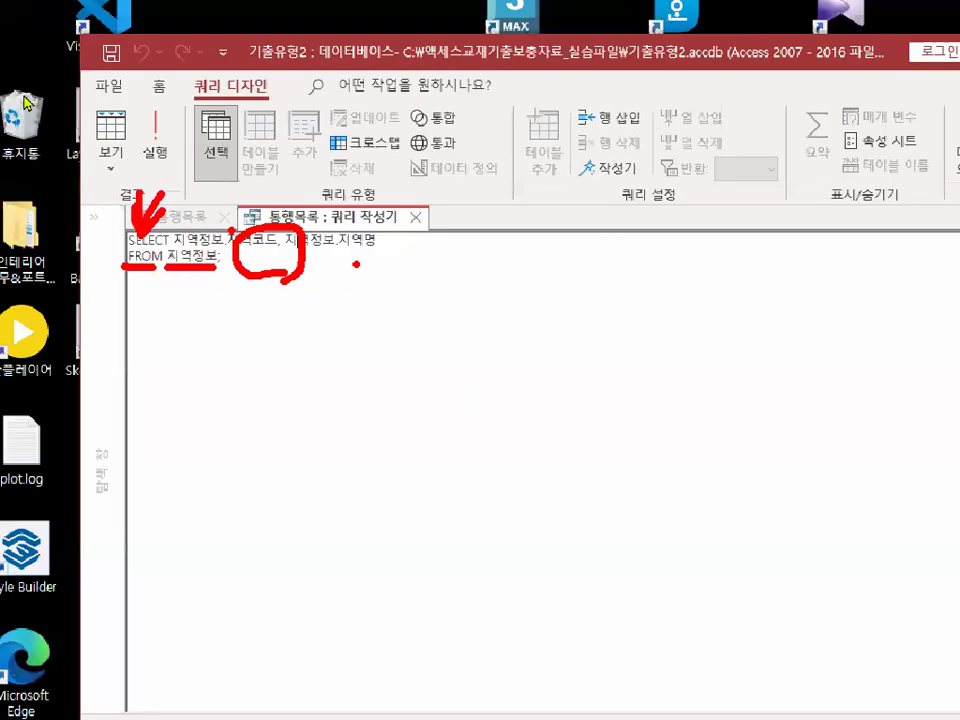
- Show the query's available views, circle 디자인 보기 and mark SQL 보기 with an arrow
click(117, 180)
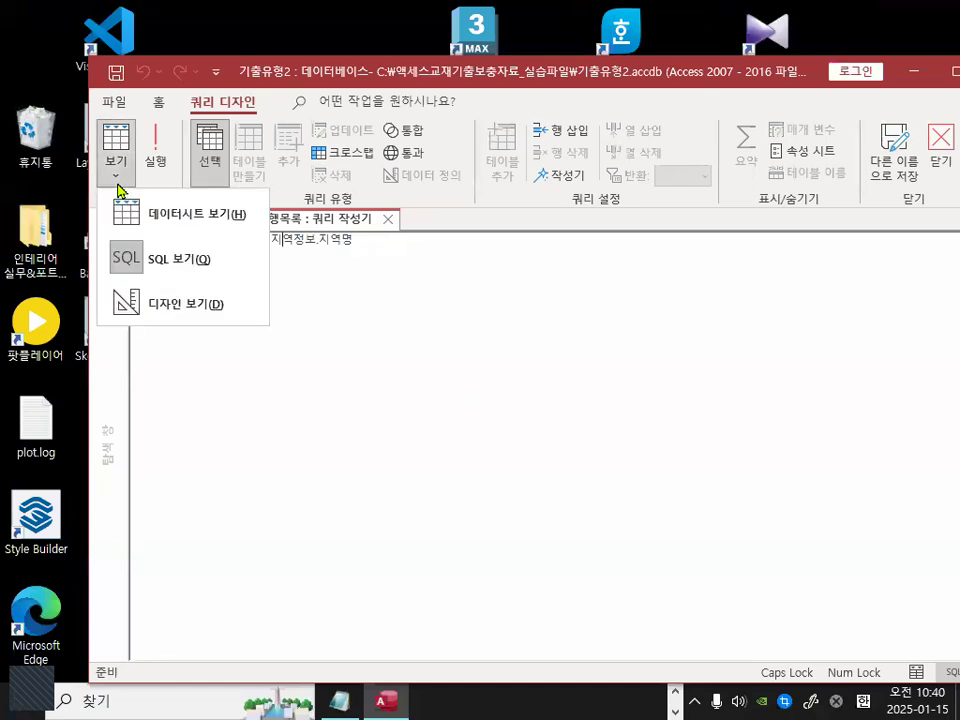
key(ctrl+1)
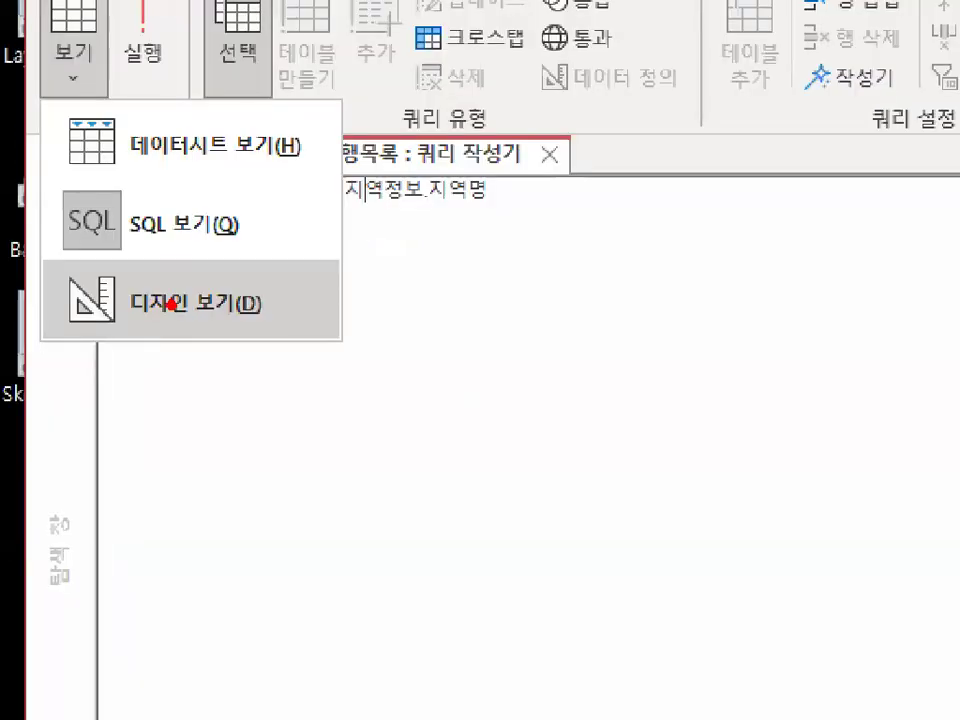
drag(110, 312, 239, 307)
drag(62, 322, 262, 300)
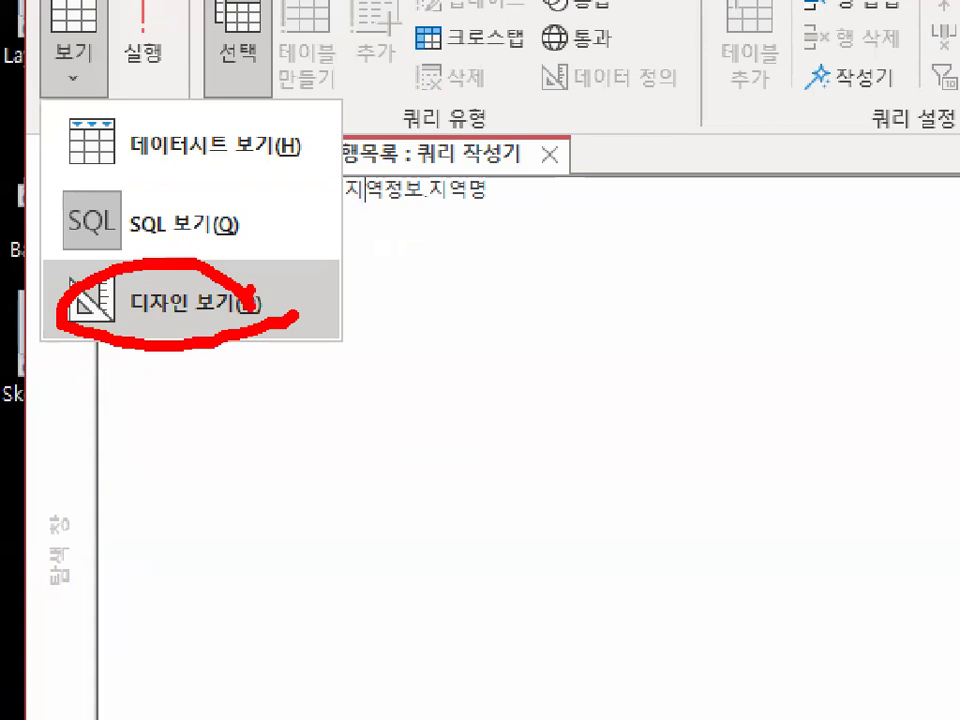
drag(233, 100, 172, 214)
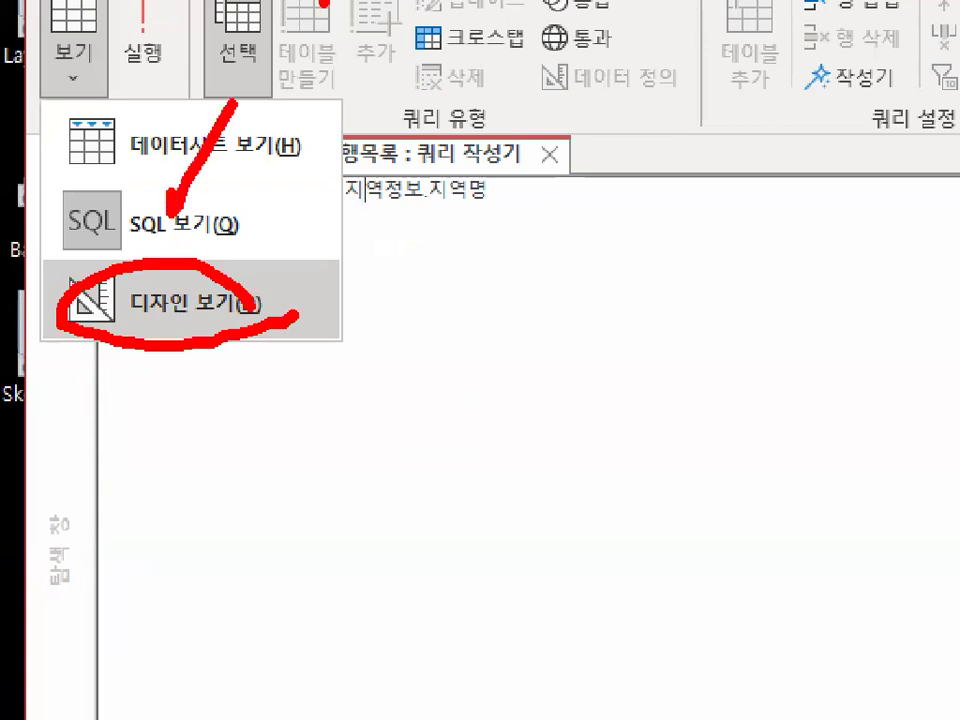
key(Escape)
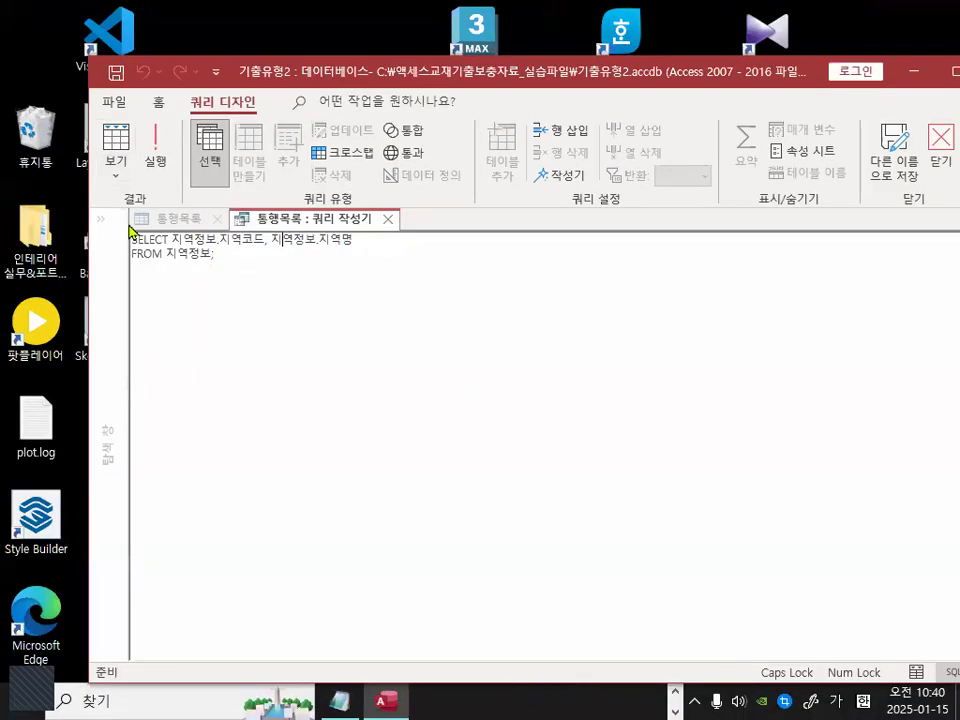
- Return the query to design view and mark the 지역코드 and 지역명 fields in the grid
click(116, 182)
click(160, 300)
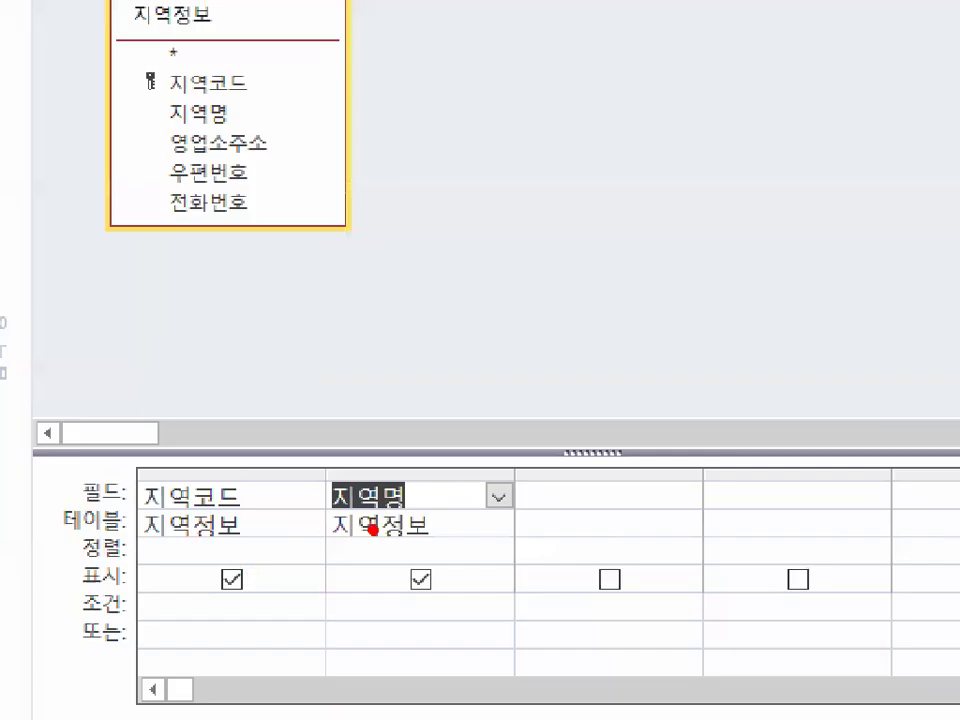
drag(315, 491, 280, 489)
drag(487, 568, 486, 603)
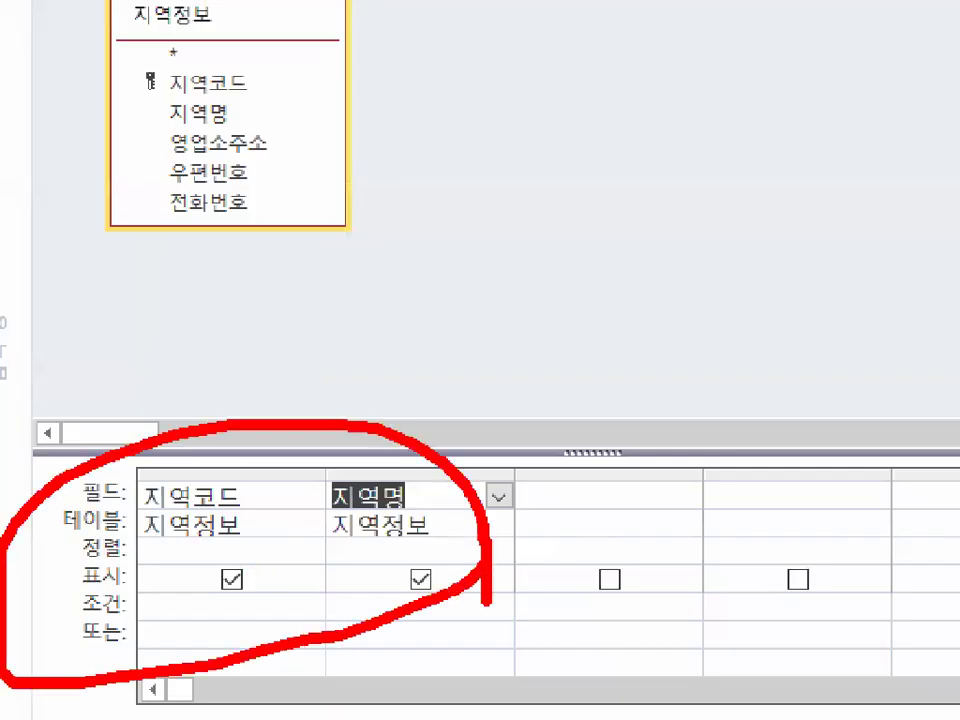
drag(328, 432, 362, 398)
drag(124, 411, 210, 378)
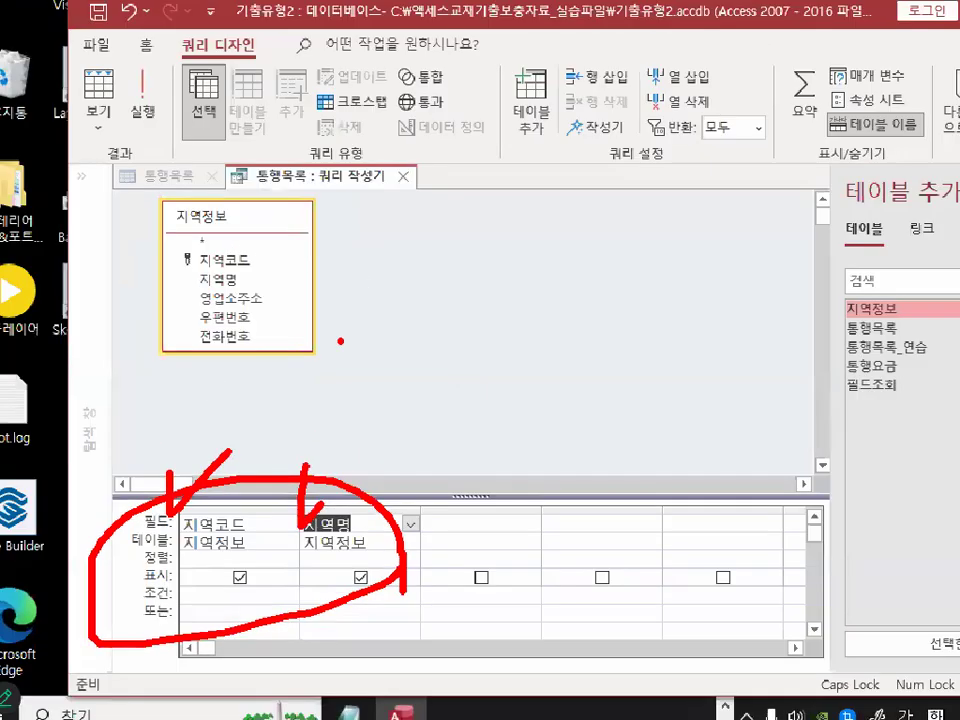
key(Escape)
- Circle the 닫기 command and close the query builder
mouse_move(905, 176)
mouse_down()
mouse_move(959, 149)
mouse_move(953, 155)
mouse_up()
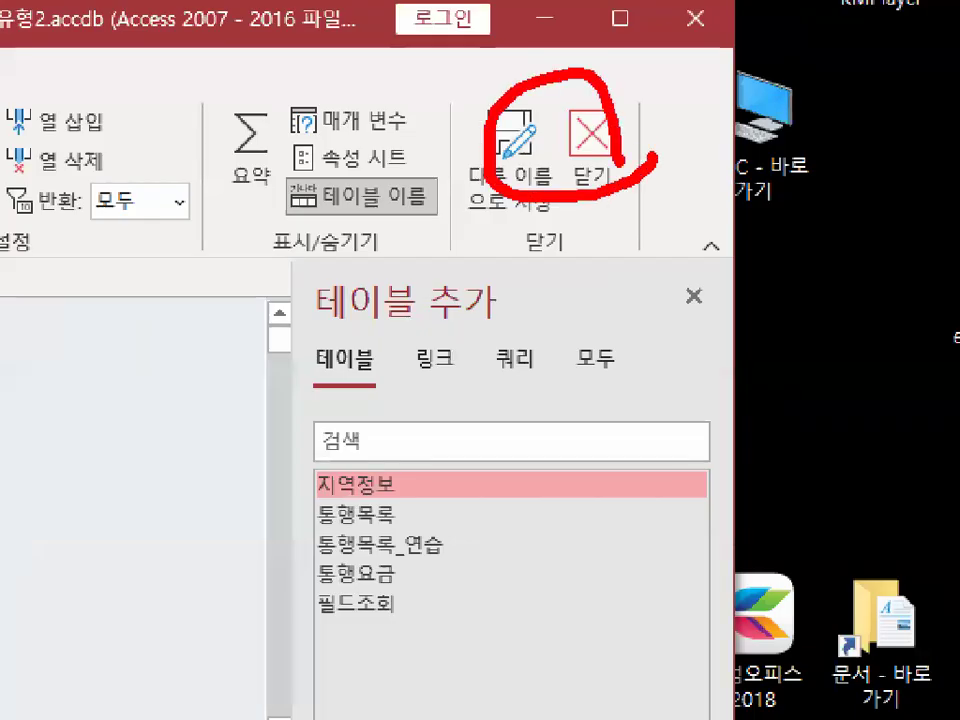
key(Escape)
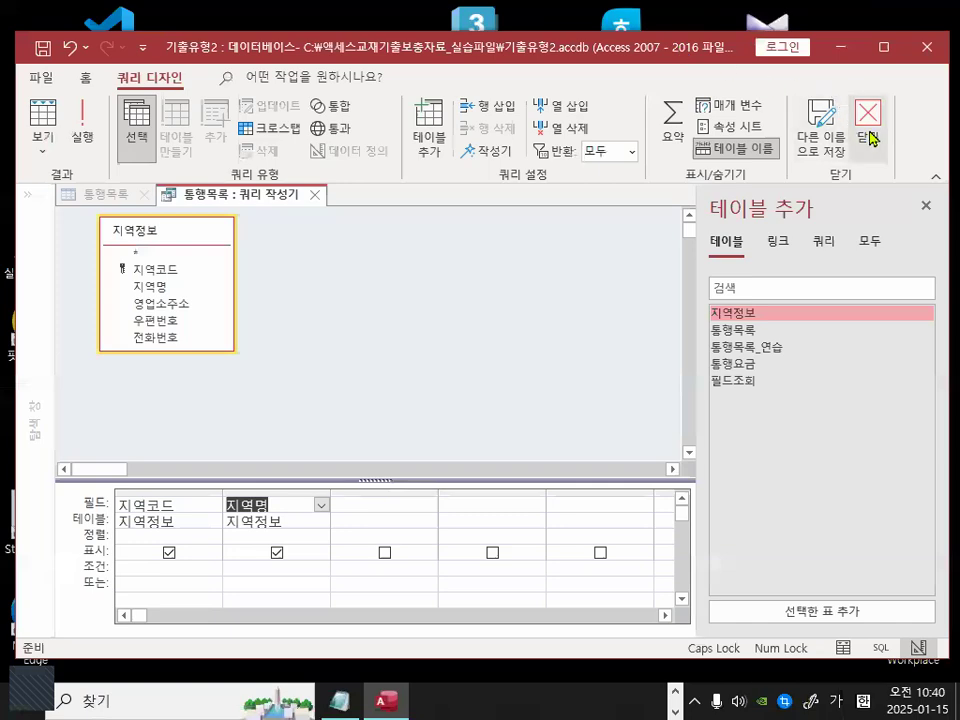
click(601, 152)
- Mark the save-and-update wording in the prompt and accept saving the SQL statement to the 행 원본 property
mouse_move(168, 340)
mouse_down()
mouse_move(291, 340)
mouse_move(315, 306)
mouse_move(350, 340)
mouse_up()
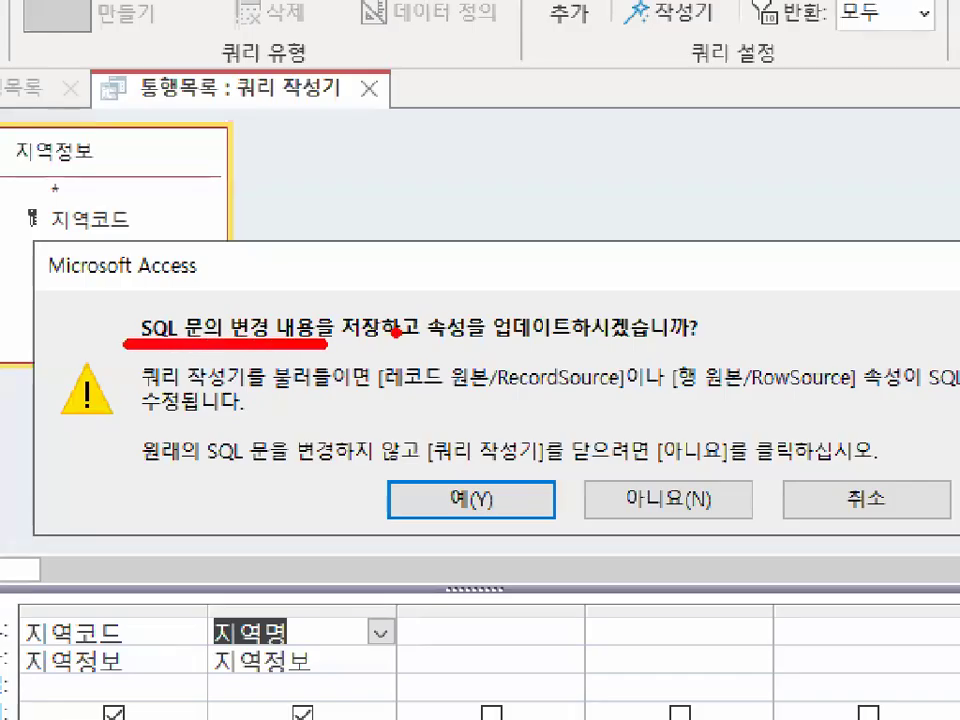
drag(418, 351, 474, 351)
drag(578, 337, 583, 334)
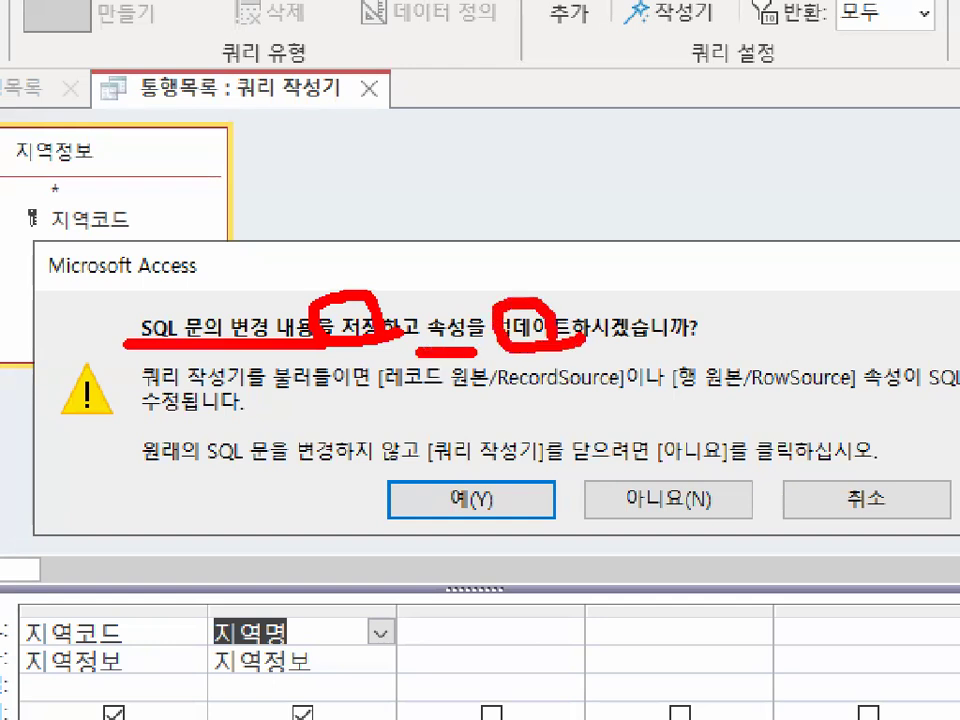
drag(472, 478, 582, 362)
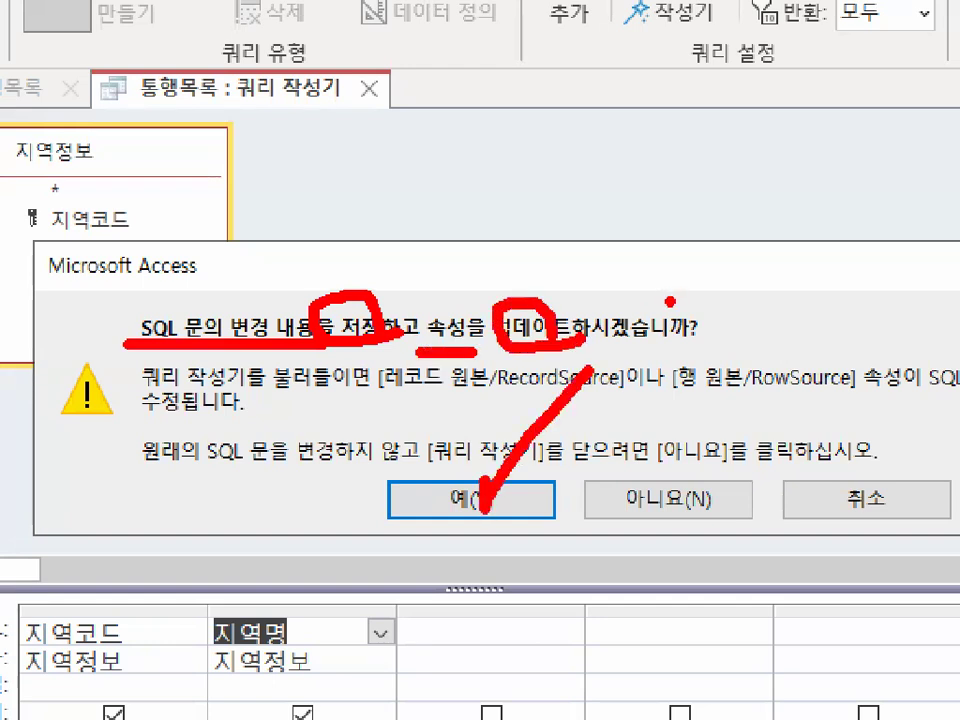
key(Escape)
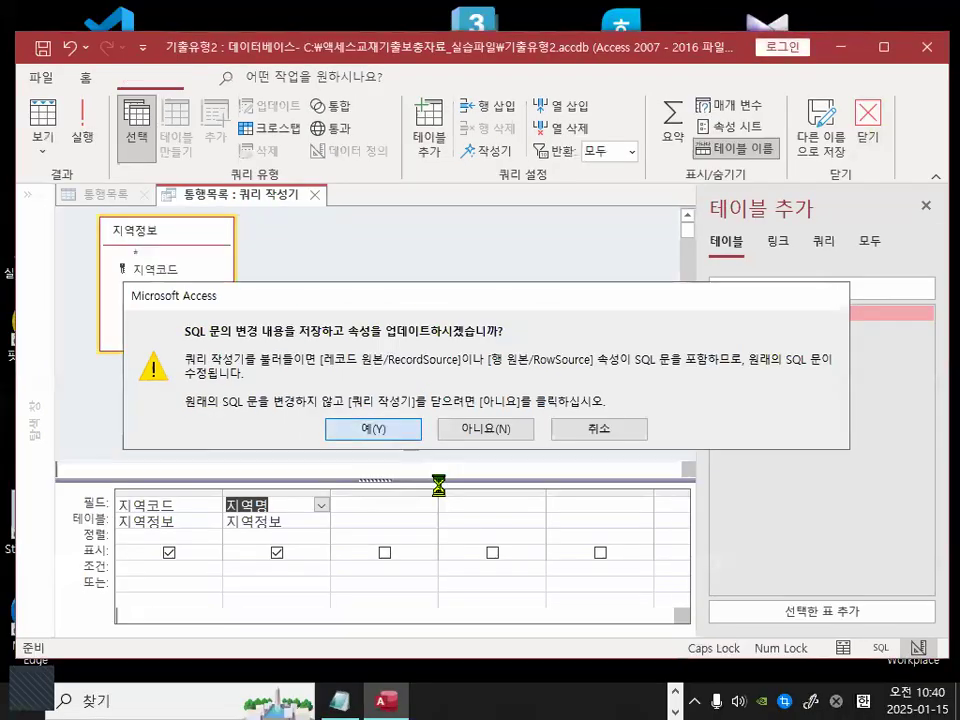
key(Return)
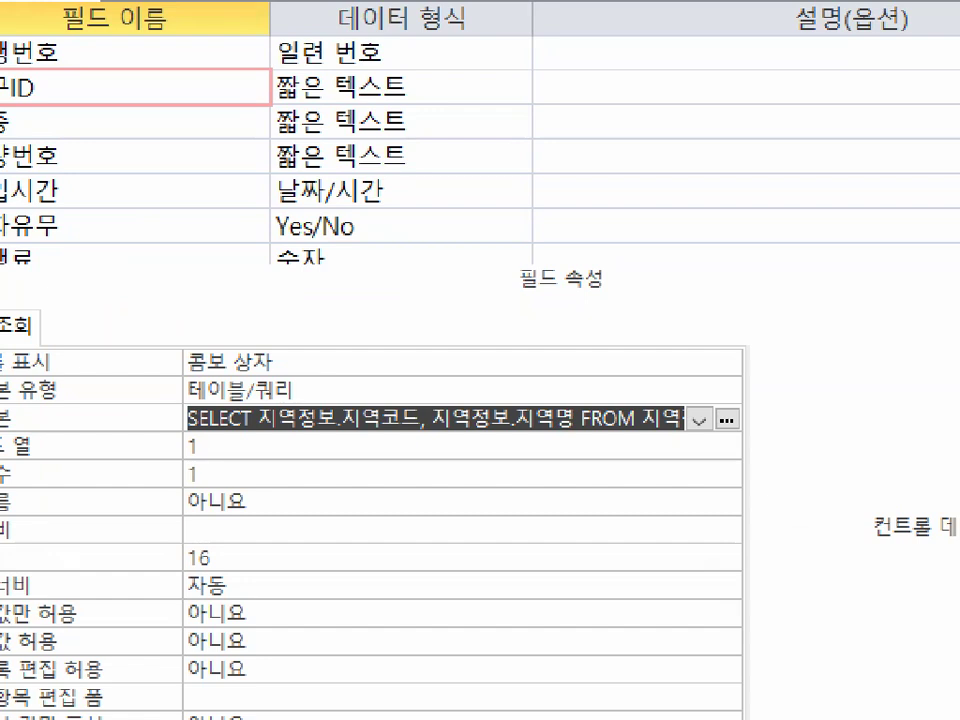
- Mark the 행 원본 builder control and circle 지역코드 and 지역명 in the property's SELECT statement
drag(758, 392, 798, 425)
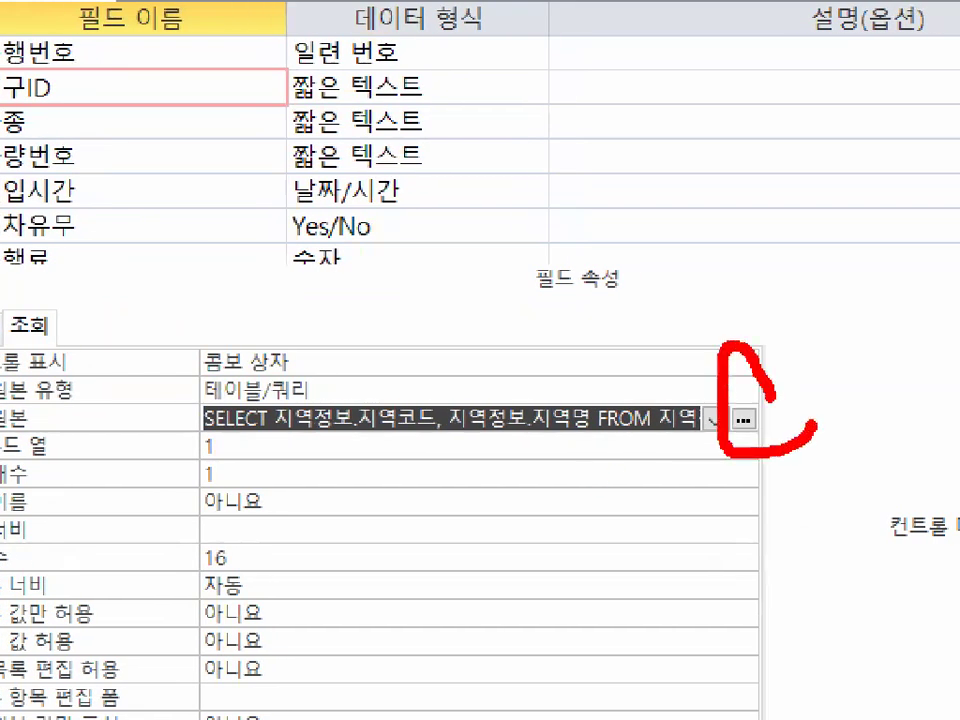
key(Escape)
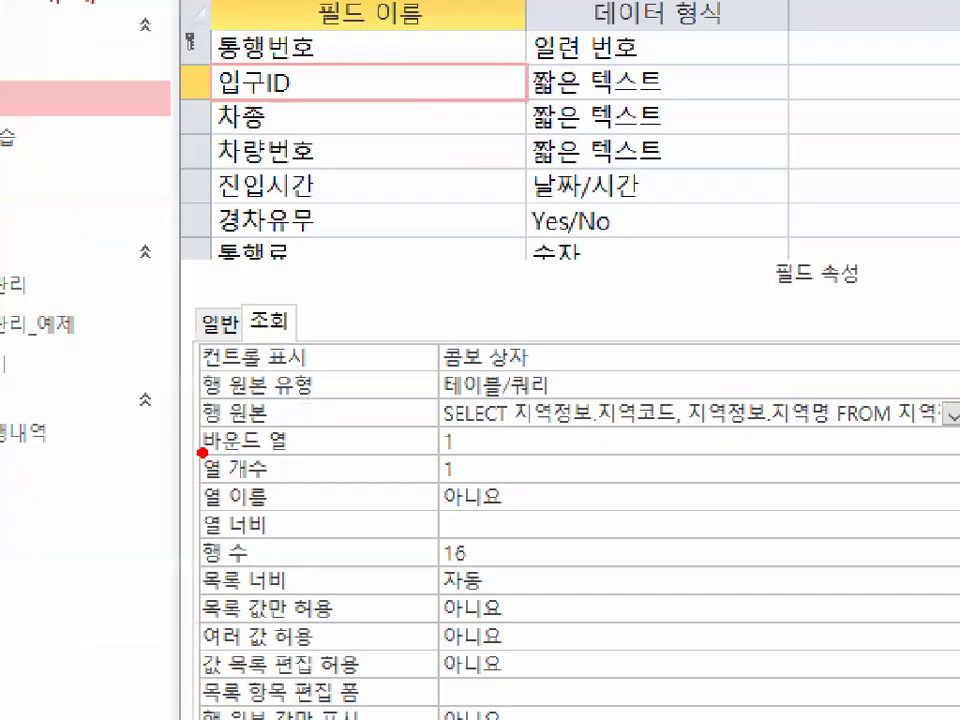
drag(230, 469, 287, 466)
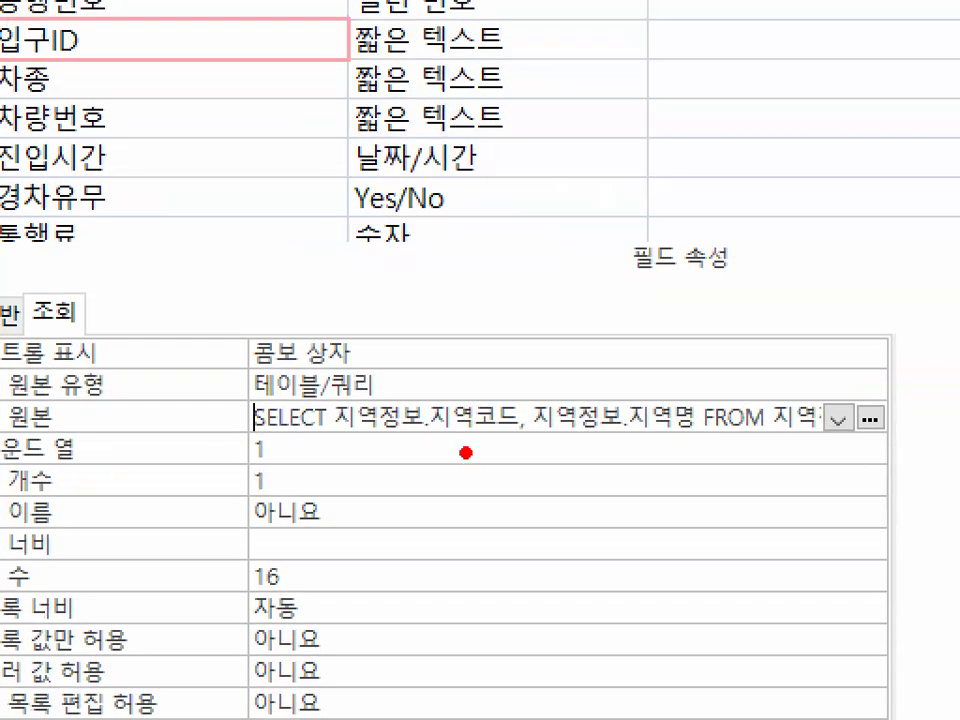
mouse_move(520, 395)
mouse_down()
mouse_move(470, 440)
mouse_move(415, 420)
mouse_move(470, 376)
mouse_move(518, 430)
mouse_up()
mouse_move(720, 415)
mouse_down()
mouse_move(600, 432)
mouse_move(715, 405)
mouse_up()
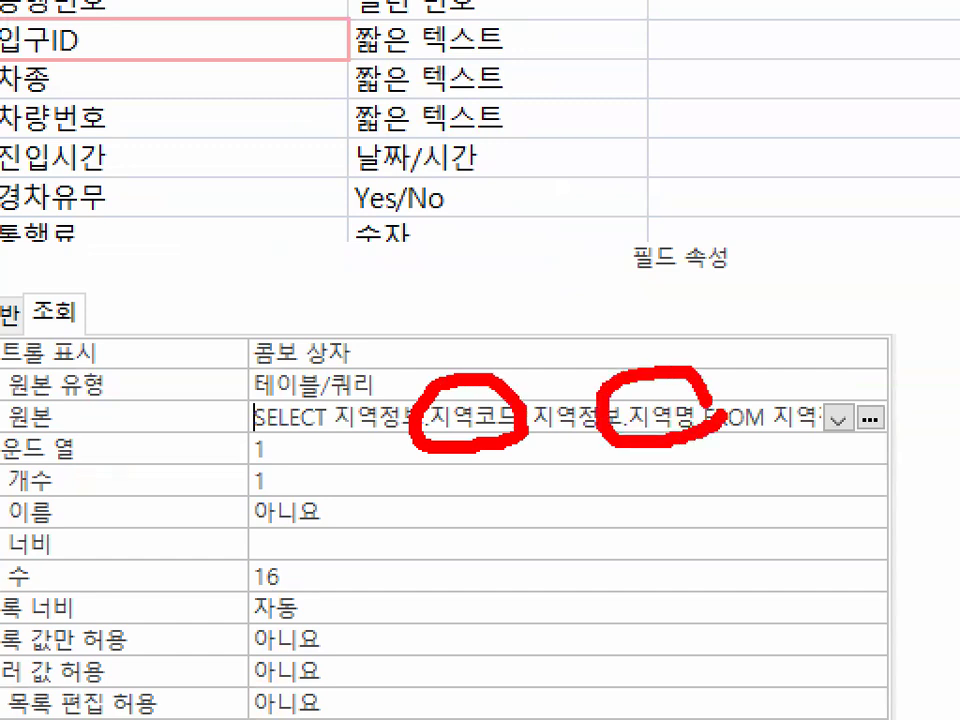
mouse_move(365, 305)
mouse_down()
mouse_move(373, 345)
mouse_move(492, 238)
mouse_up()
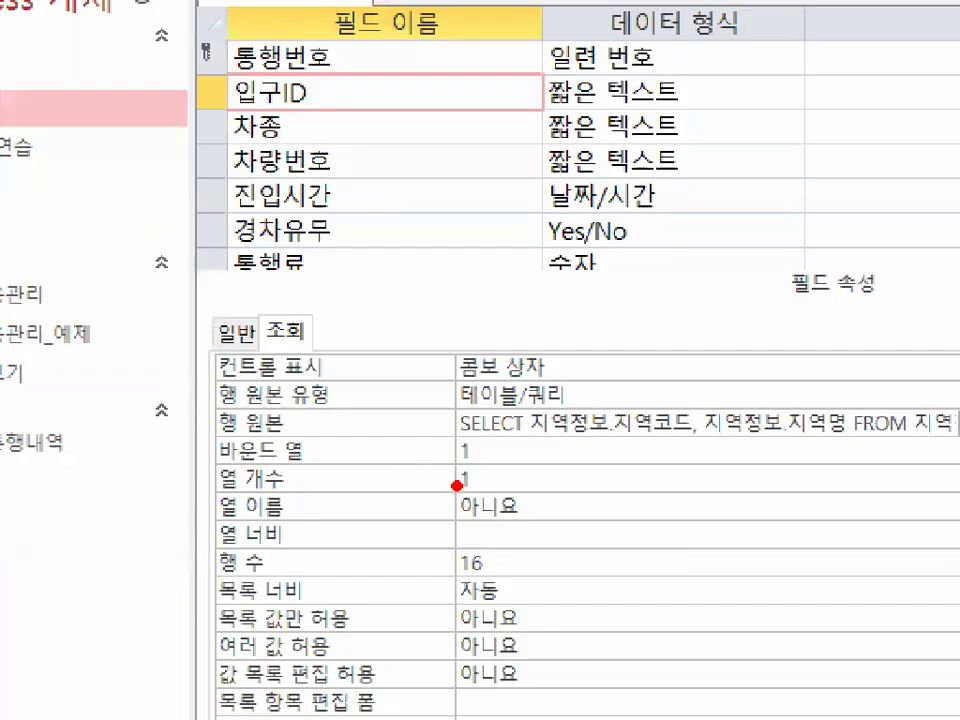
- Circle the 바운드 열 property and its value 1 in the 입구ID lookup settings
mouse_move(397, 477)
mouse_down()
mouse_move(371, 474)
mouse_move(390, 444)
mouse_up()
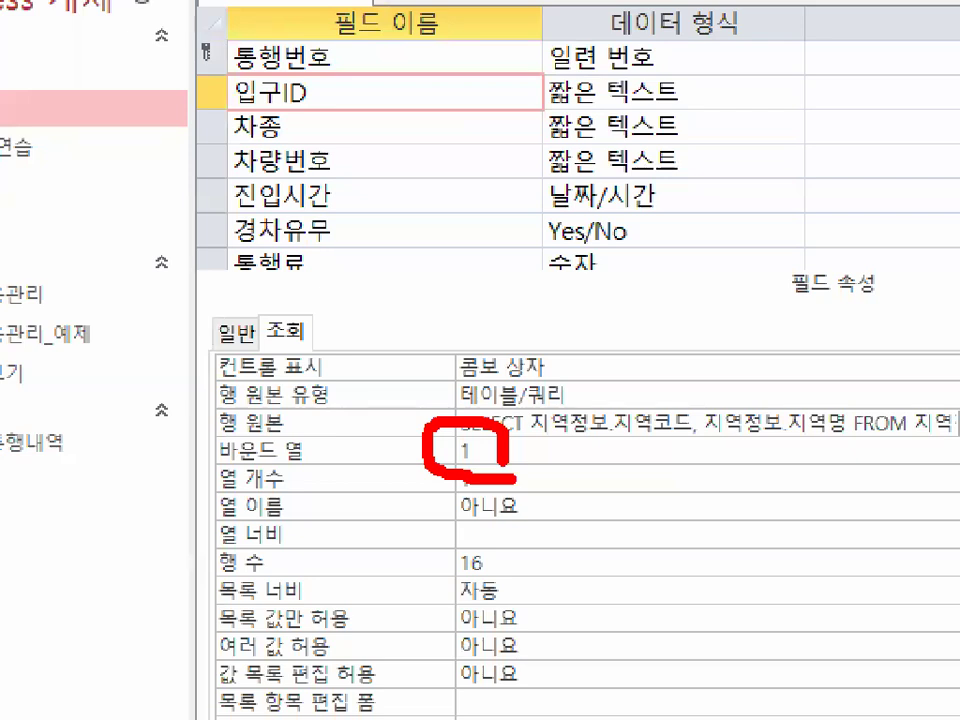
mouse_move(313, 454)
mouse_down()
mouse_move(212, 460)
mouse_move(290, 418)
mouse_up()
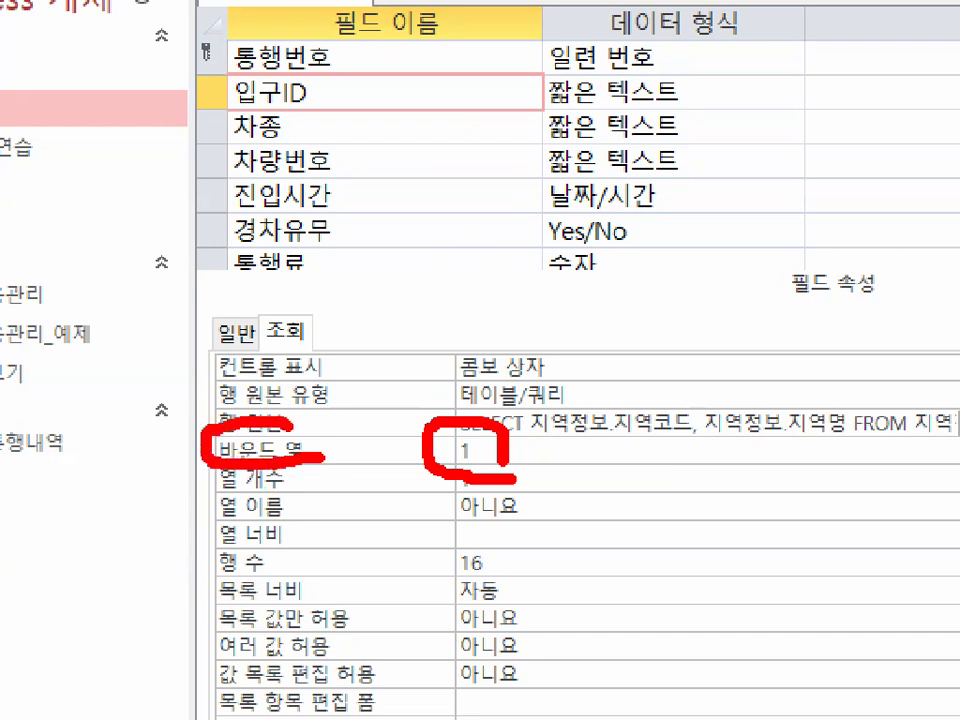
key(Escape)
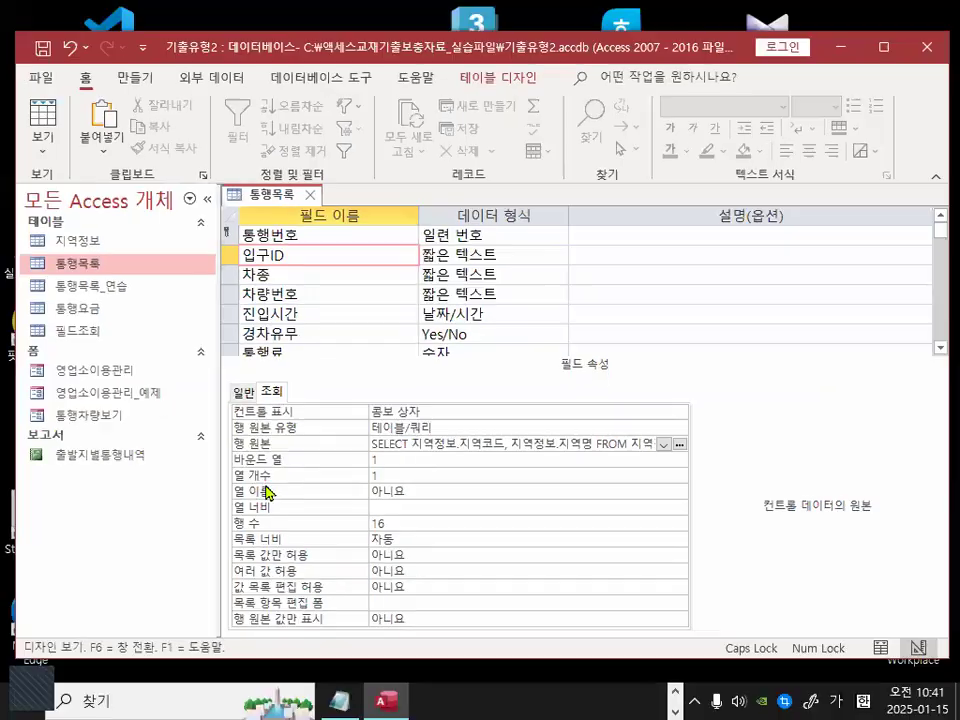
- Circle the 열 개수 property and its value, and tick 지역코드 and 지역명 in the 행 원본 statement
key(ctrl+1)
mouse_move(271, 483)
mouse_down()
mouse_move(214, 483)
mouse_move(277, 473)
mouse_up()
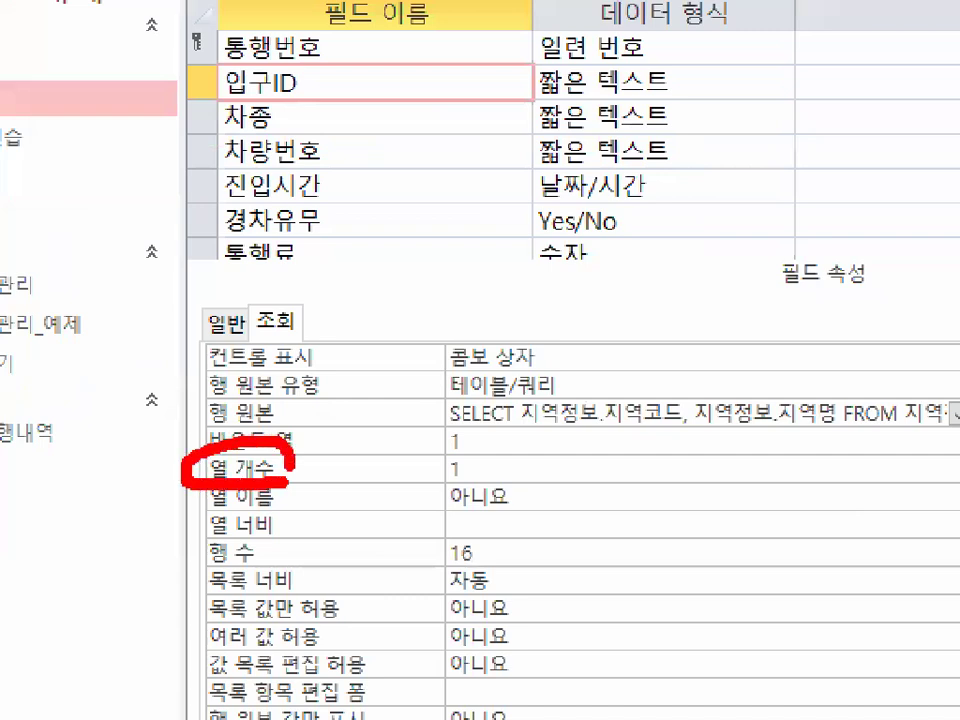
mouse_move(480, 452)
mouse_down()
mouse_move(420, 478)
mouse_move(490, 468)
mouse_up()
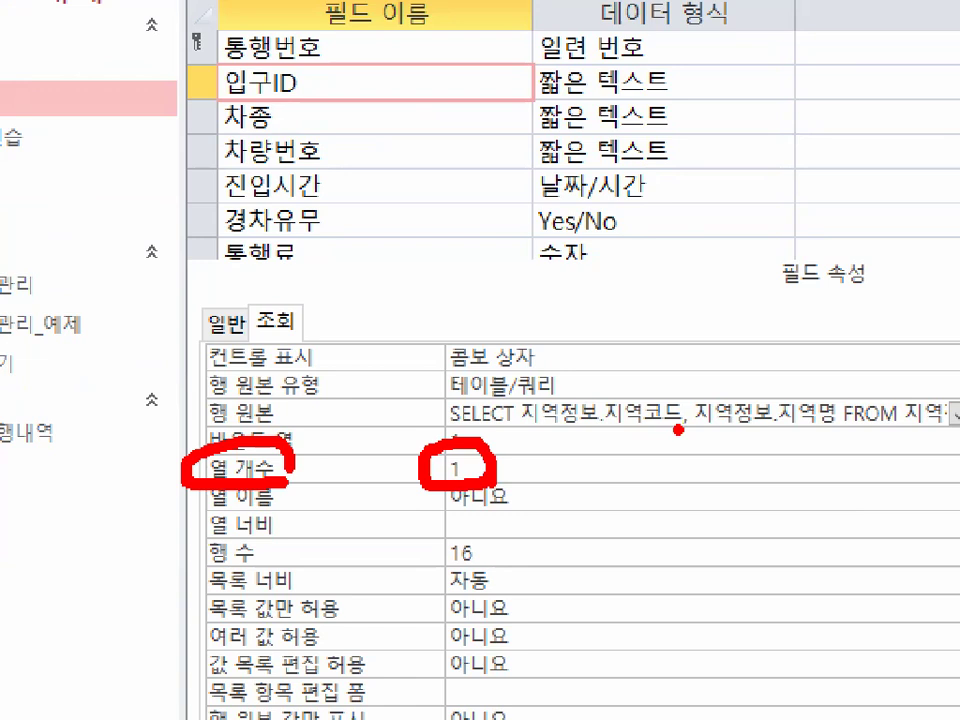
drag(634, 379, 717, 343)
drag(782, 366, 856, 312)
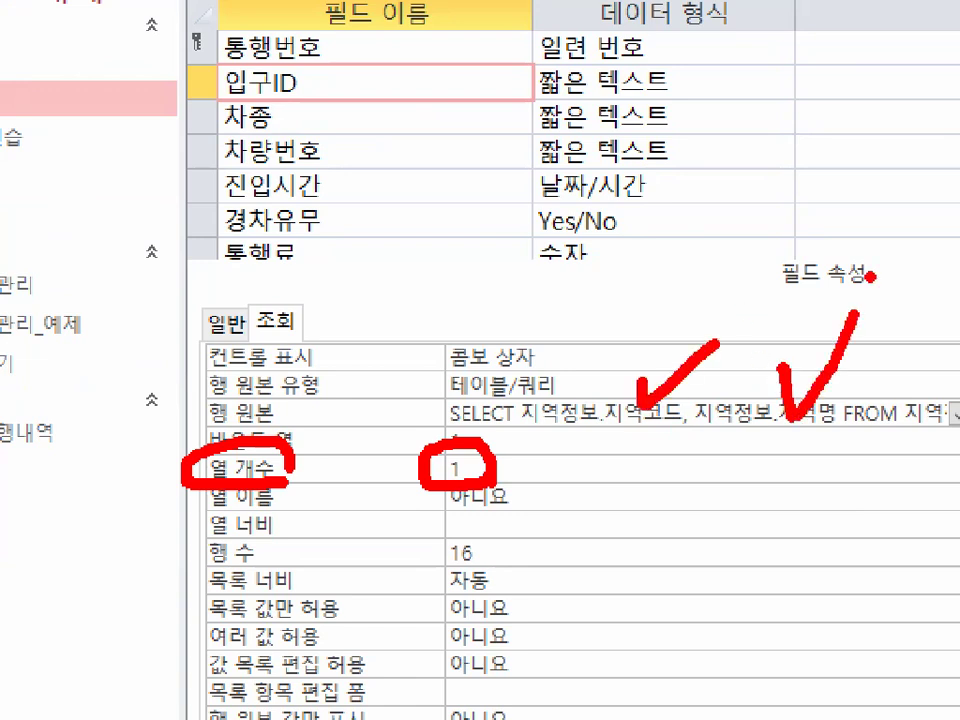
mouse_move(470, 440)
mouse_down()
mouse_move(428, 472)
mouse_move(510, 470)
mouse_up()
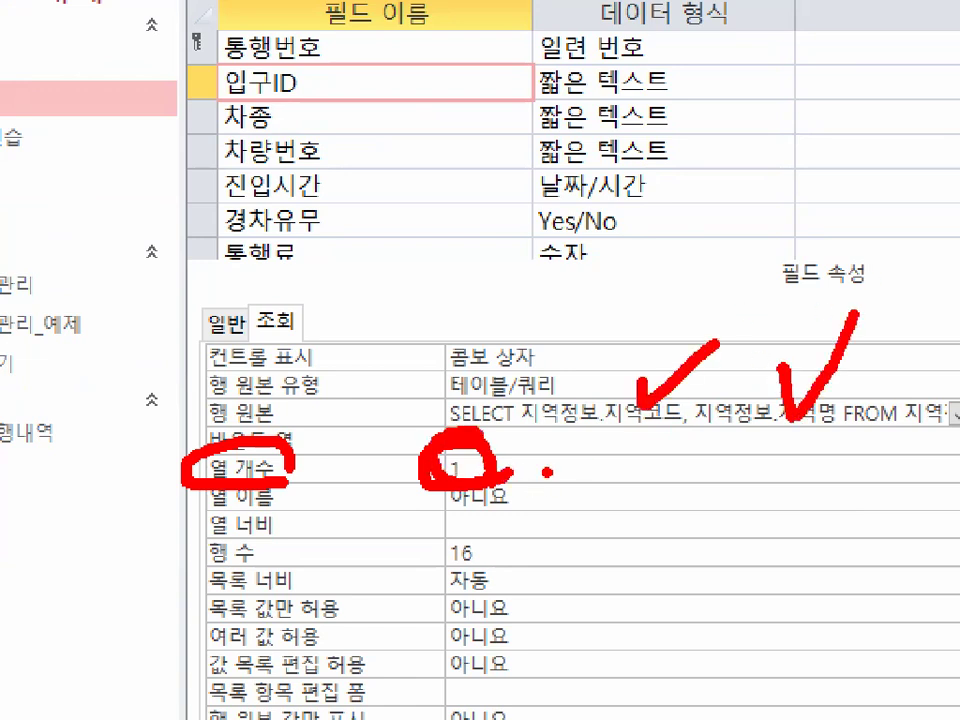
mouse_move(624, 443)
mouse_down()
mouse_move(607, 654)
mouse_move(690, 553)
mouse_up()
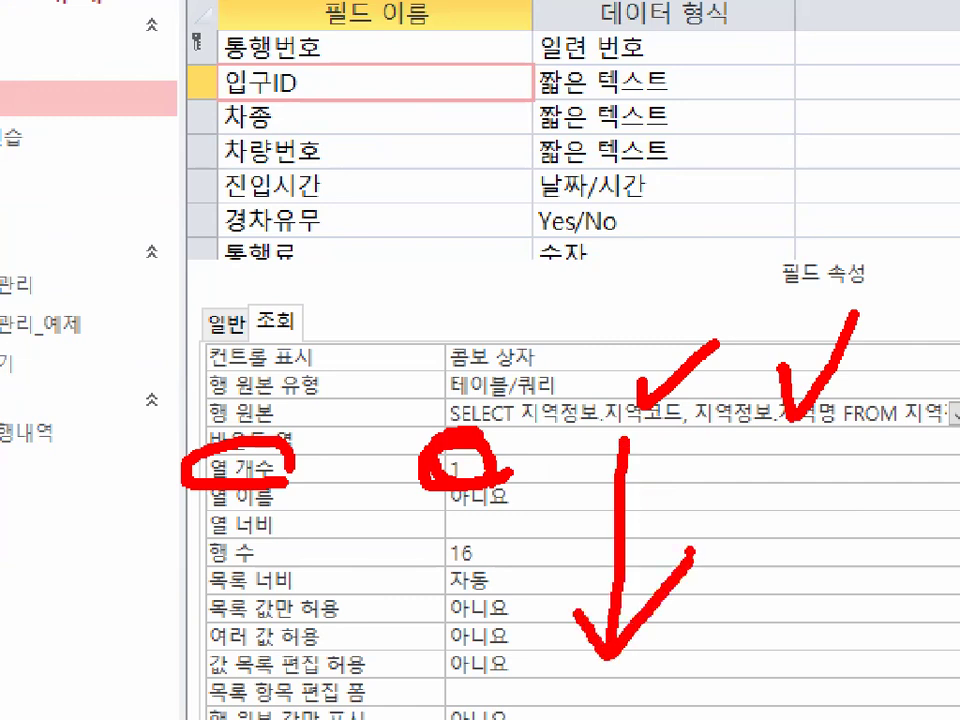
key(Escape)
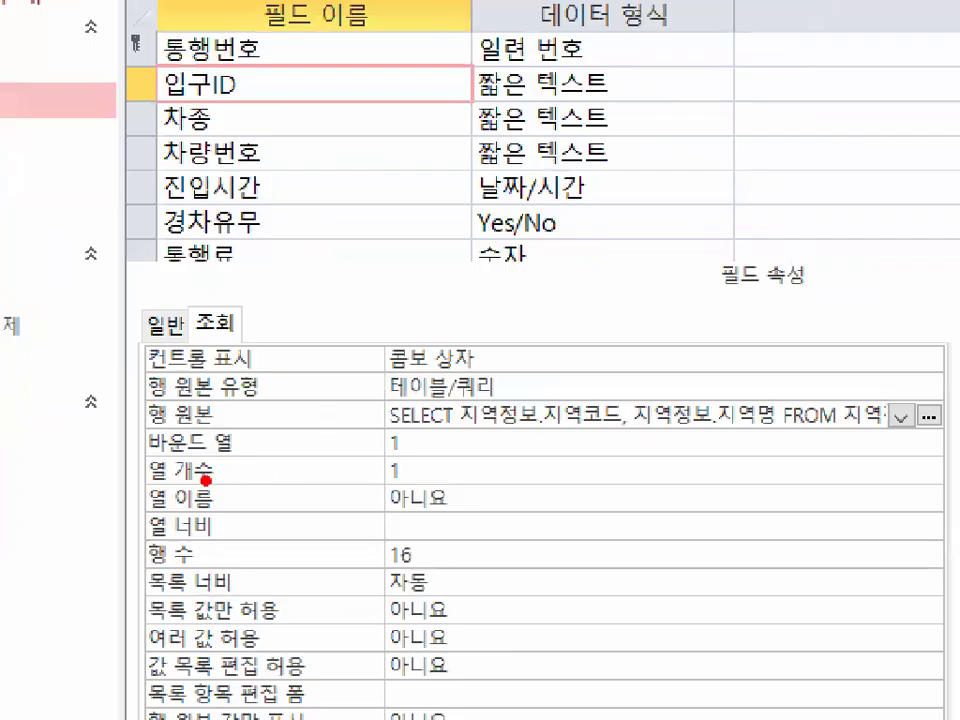
- Mark the 열 개수 property of 입구ID and set it to 2
drag(145, 486, 220, 477)
drag(430, 445, 436, 478)
key(Escape)
click(344, 474)
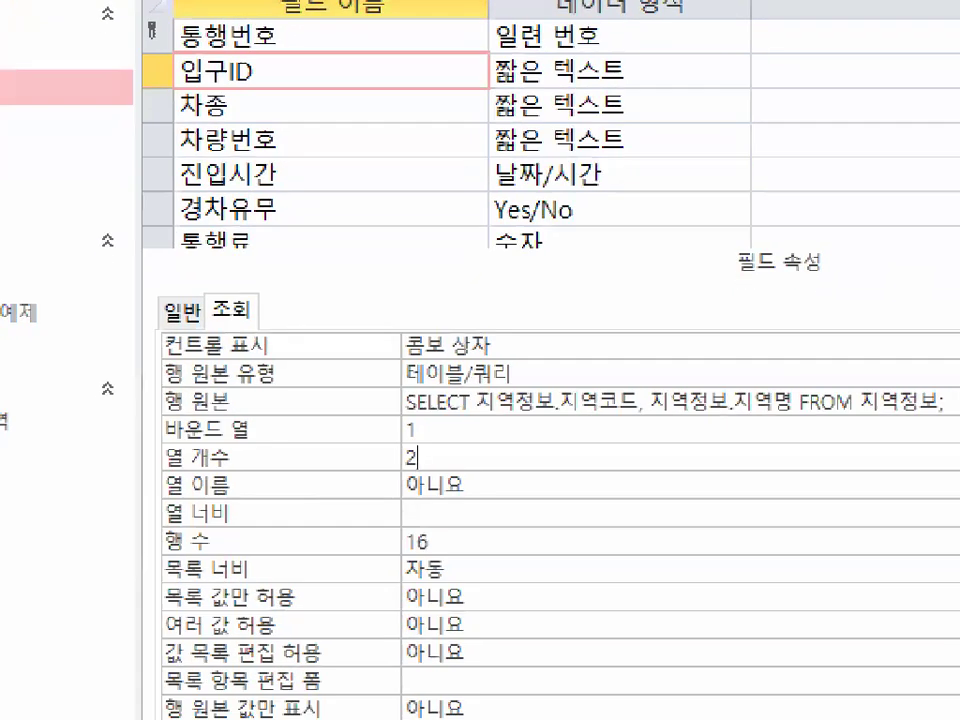
- Underline the 열 이름 property and circle its 아니요 value
click(150, 519)
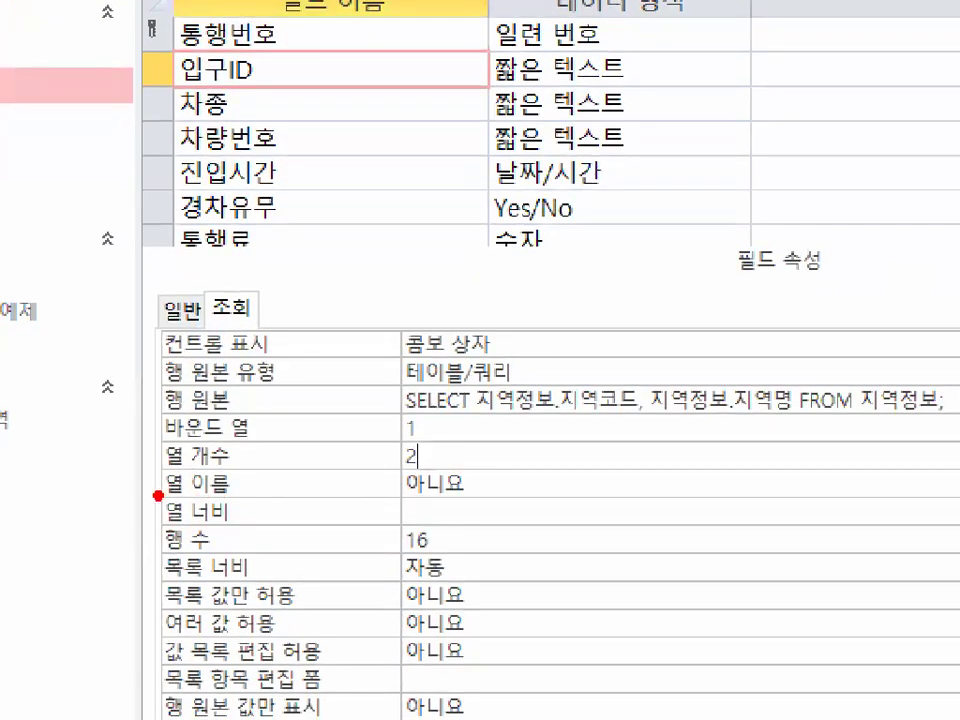
drag(158, 495, 225, 492)
mouse_move(461, 499)
mouse_down()
mouse_move(388, 472)
mouse_move(462, 466)
mouse_up()
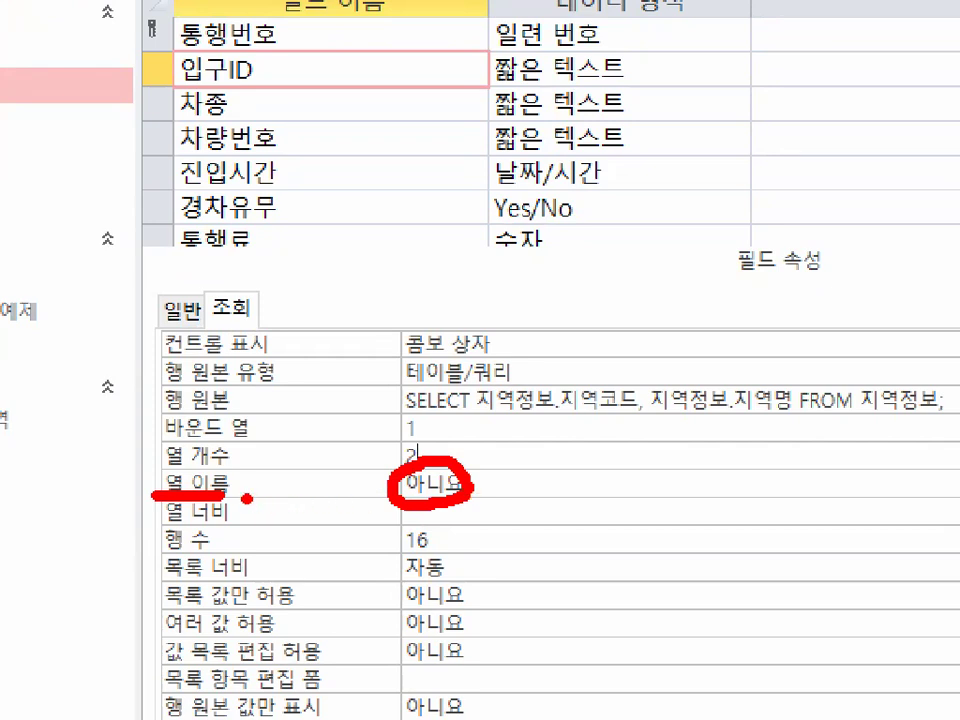
- Sketch a two-column list box with an arrow across each column to illustrate the 열 너비 property
drag(455, 462, 420, 498)
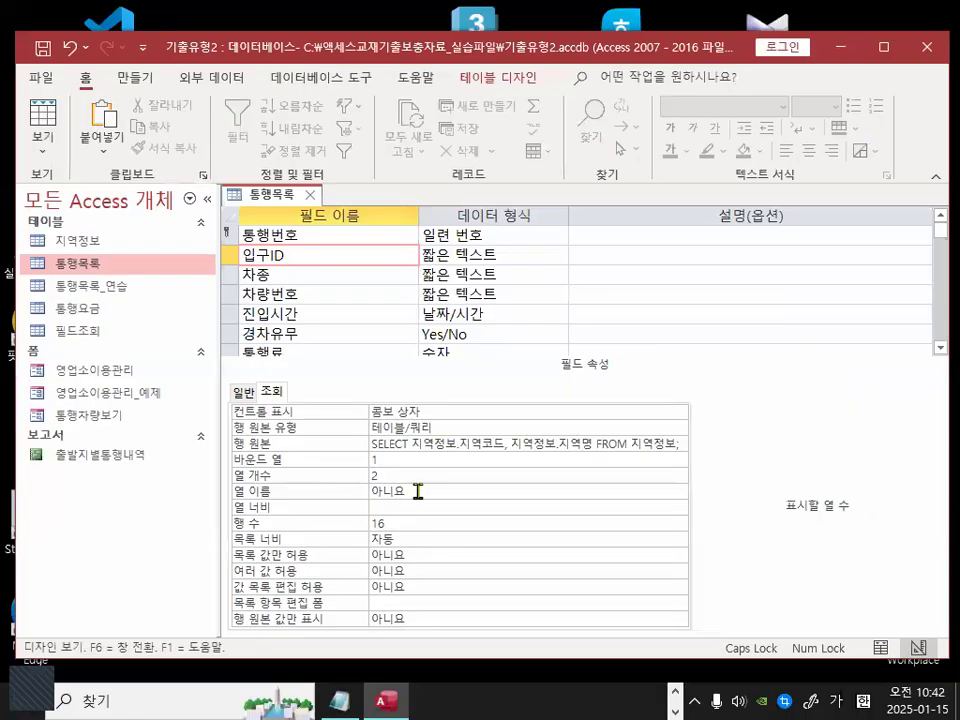
click(429, 486)
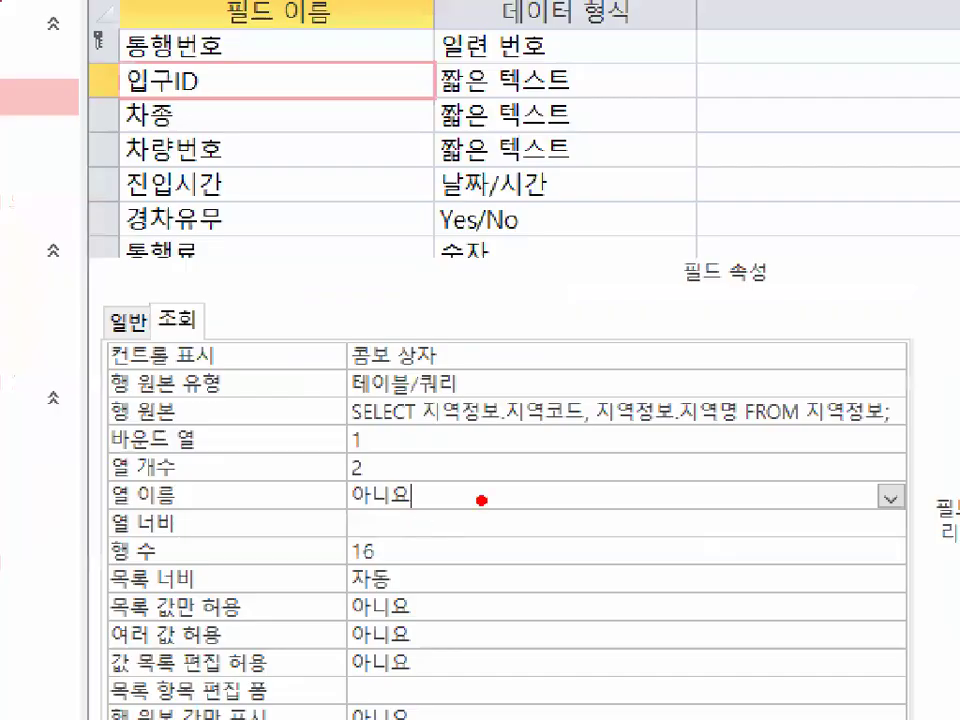
drag(512, 365, 512, 670)
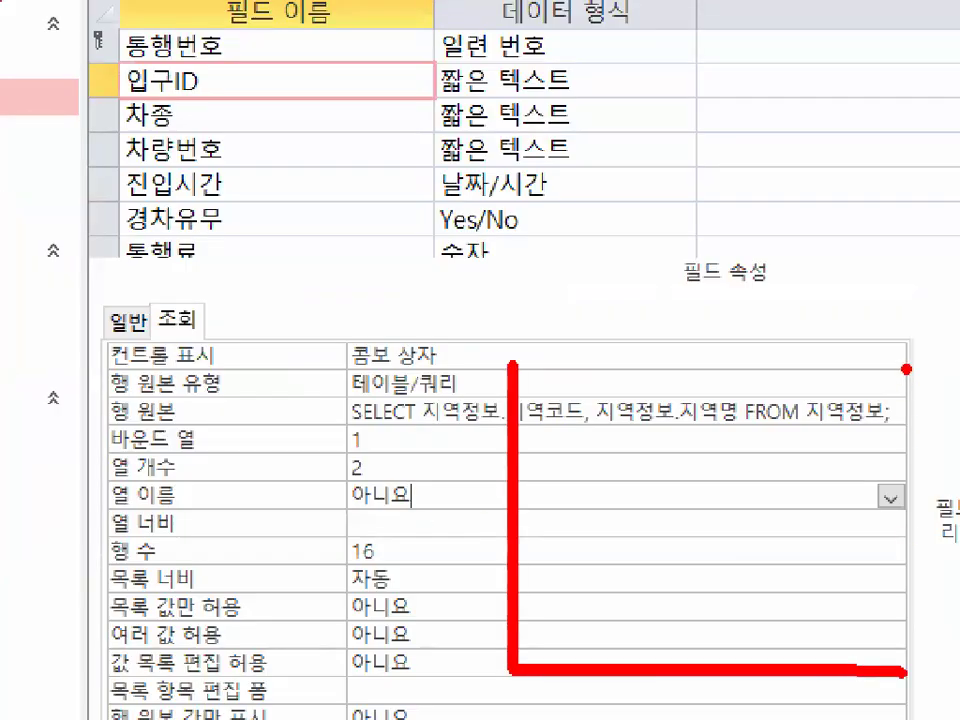
drag(898, 344, 901, 683)
drag(726, 367, 728, 685)
mouse_move(580, 450)
mouse_down()
mouse_move(555, 460)
mouse_move(583, 521)
mouse_up()
mouse_move(540, 492)
mouse_down()
mouse_move(703, 492)
mouse_move(693, 511)
mouse_up()
mouse_move(761, 461)
mouse_down()
mouse_move(755, 506)
mouse_move(893, 492)
mouse_up()
drag(834, 452, 885, 506)
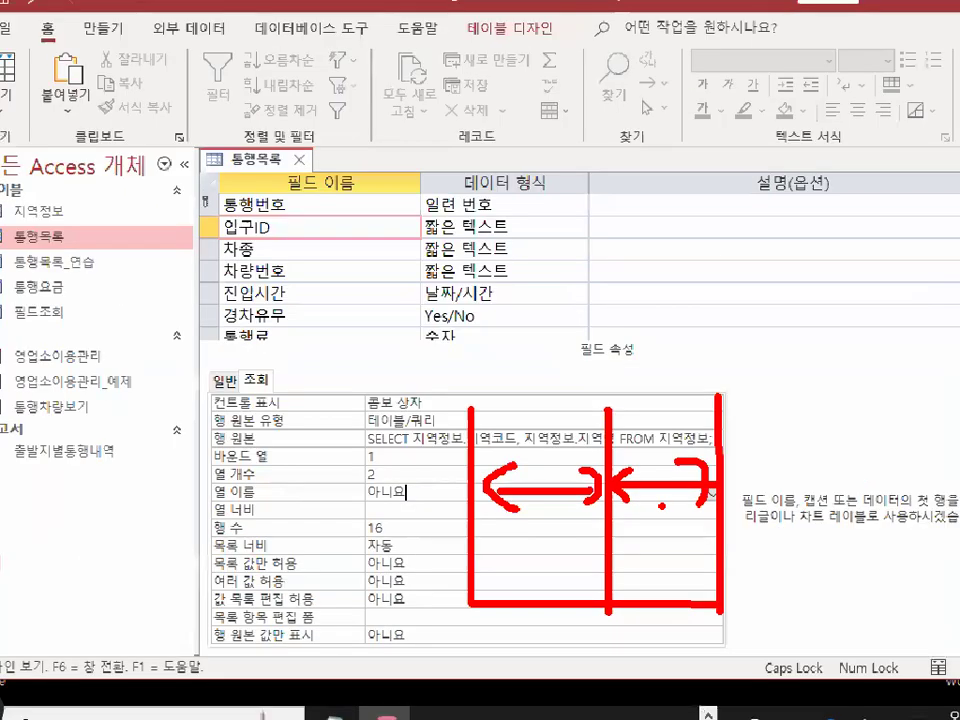
key(Escape)
- Set the 열 너비 property of 입구ID to 2cm;2cm
click(416, 525)
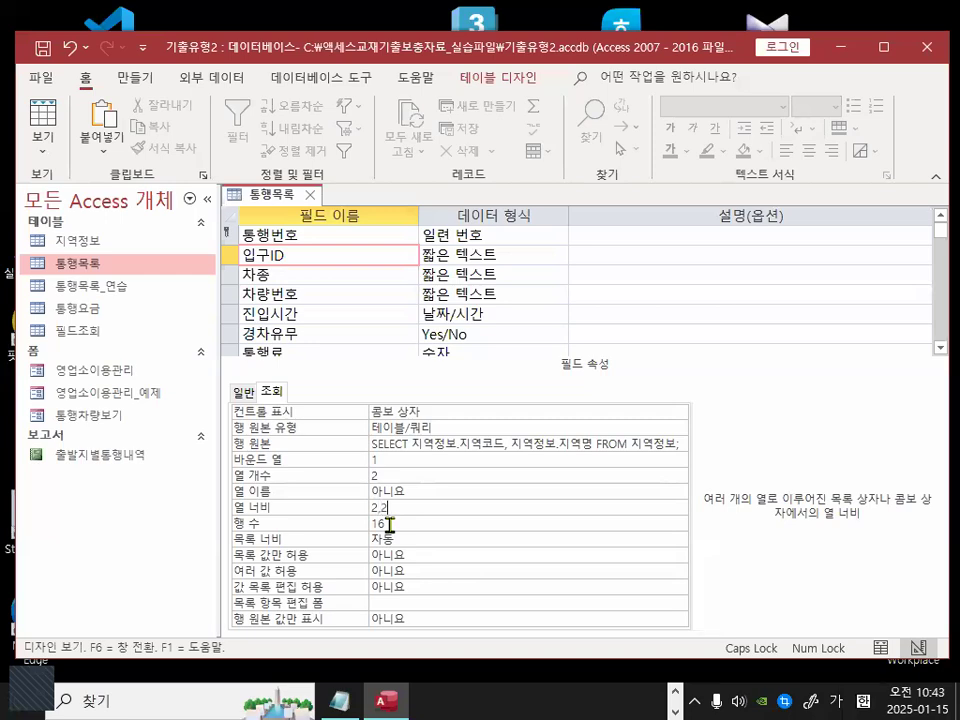
text(2;2)
key(Return)
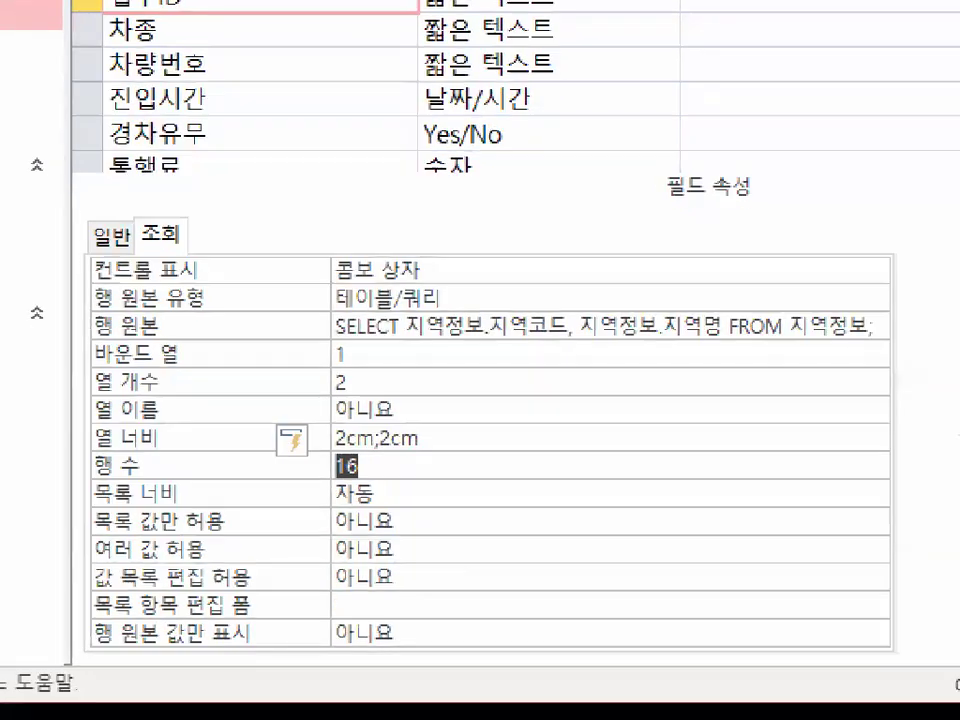
- Circle the 행 수 value and sketch a scrolling list with arrows and a large circled 16 to illustrate the number of rows shown
drag(411, 472, 352, 450)
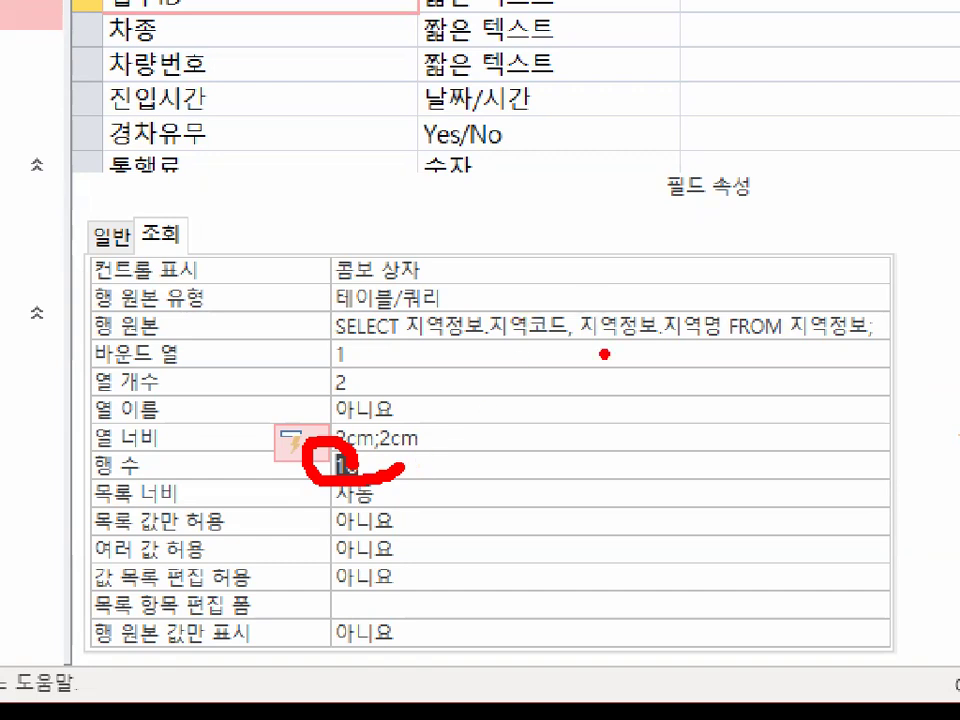
drag(574, 80, 573, 574)
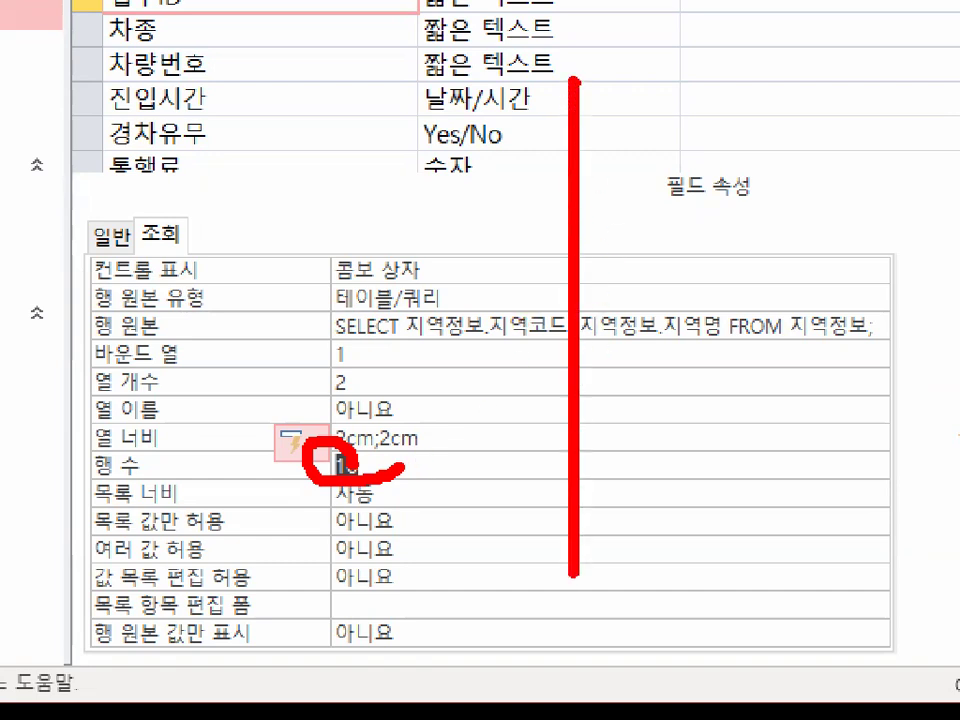
drag(349, 179, 340, 260)
mouse_move(398, 121)
mouse_down()
mouse_move(440, 240)
mouse_move(392, 262)
mouse_up()
mouse_move(724, 72)
mouse_down()
mouse_move(742, 250)
mouse_move(748, 572)
mouse_up()
mouse_move(757, 81)
mouse_down()
mouse_move(838, 453)
mouse_move(739, 462)
mouse_up()
mouse_move(775, 324)
mouse_down()
mouse_move(791, 496)
mouse_move(813, 474)
mouse_up()
drag(651, 617, 655, 398)
drag(655, 400, 628, 472)
drag(657, 402, 707, 462)
mouse_move(539, 279)
mouse_down()
mouse_move(545, 60)
mouse_move(535, 290)
mouse_up()
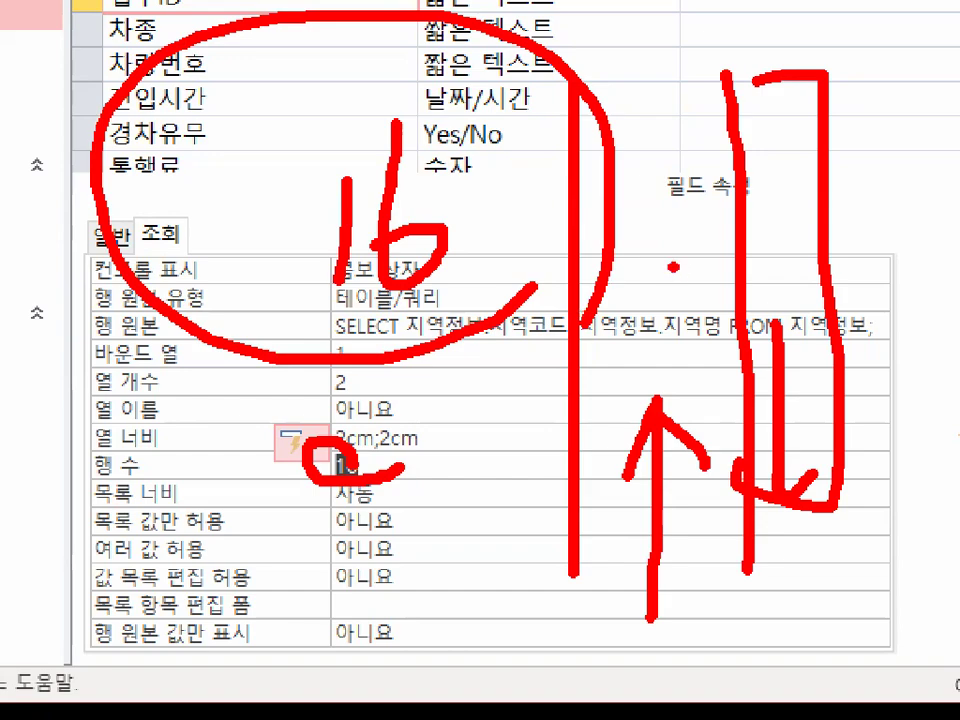
key(Escape)
- Sketch a list box with one arrow across its full width to illustrate the 목록 너비 property
key(ctrl+1)
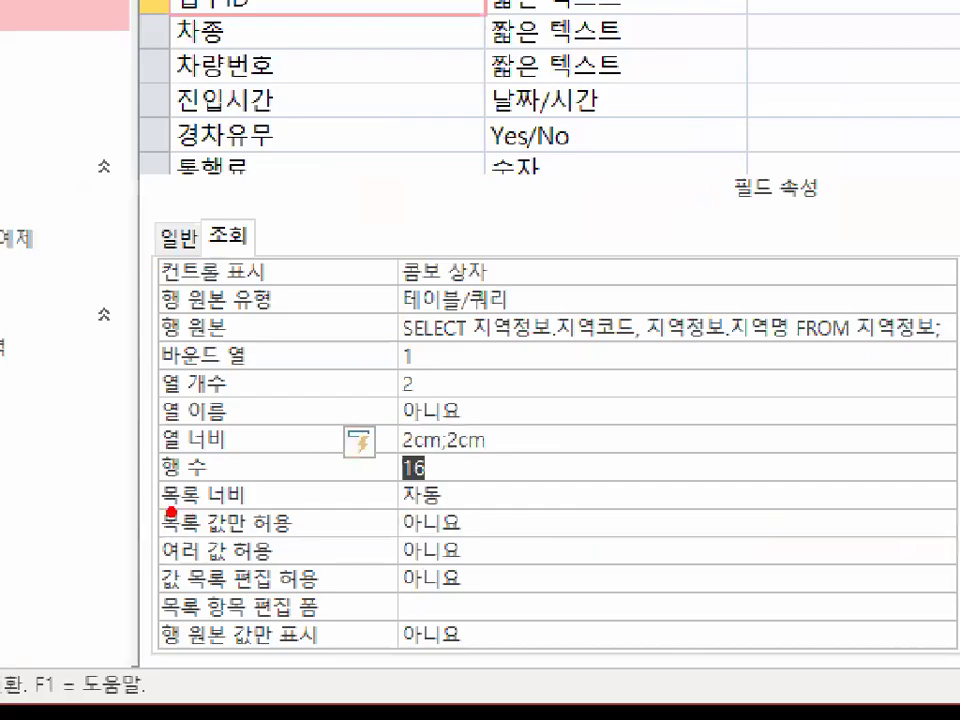
drag(445, 410, 625, 566)
drag(848, 543, 860, 246)
mouse_move(568, 334)
mouse_down()
mouse_move(522, 366)
mouse_move(548, 402)
mouse_move(880, 384)
mouse_up()
drag(831, 356, 836, 424)
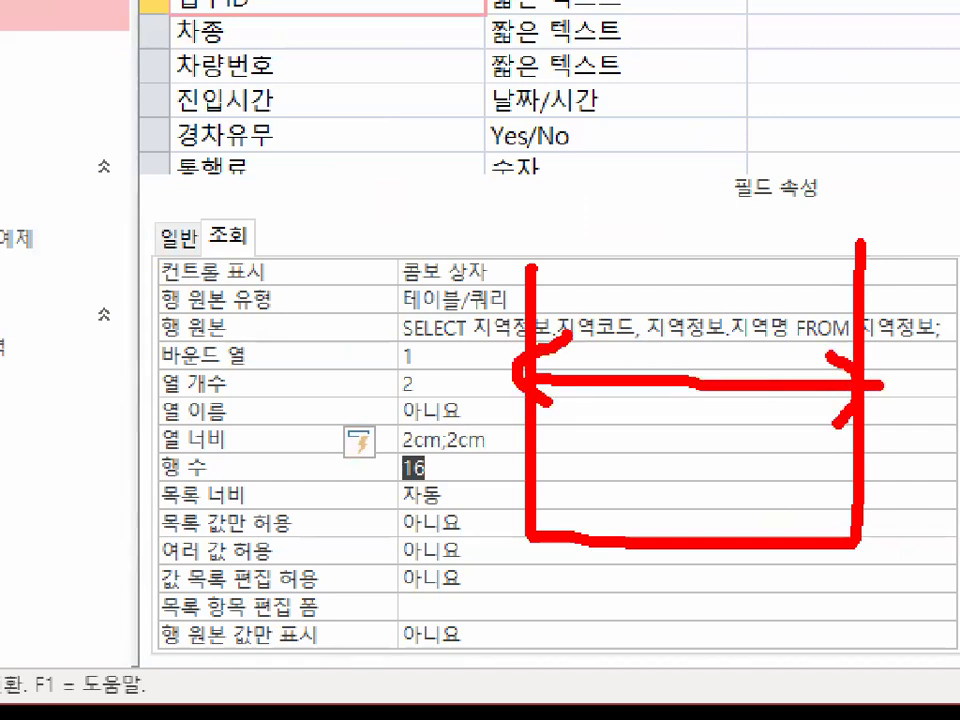
key(Escape)
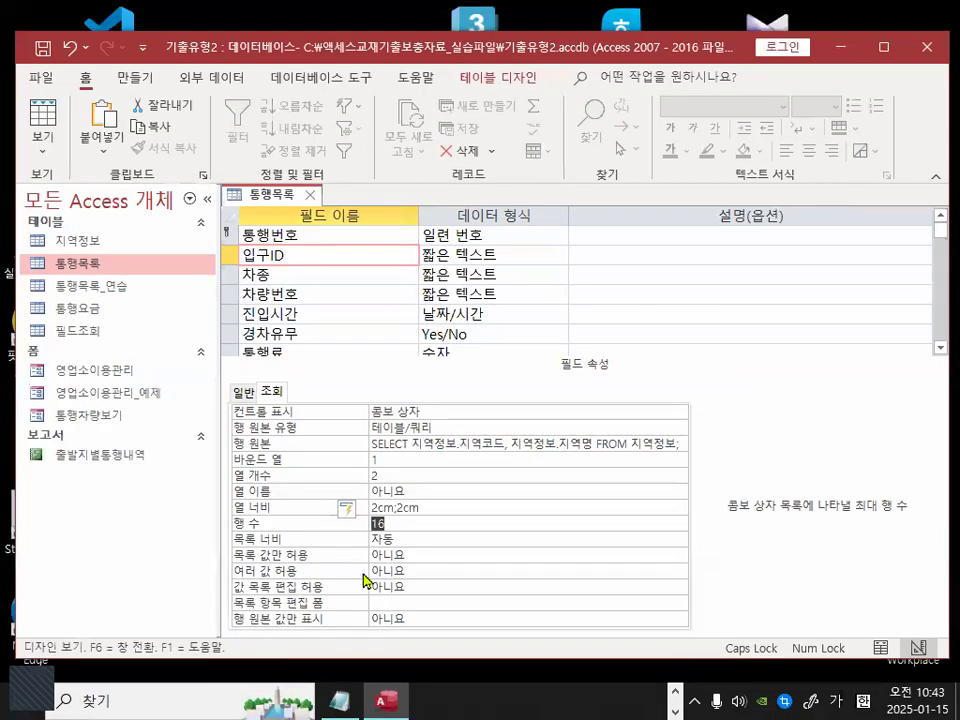
- Set the 목록 너비 property of 입구ID to 4cm and underline it
click(340, 541)
text(4)
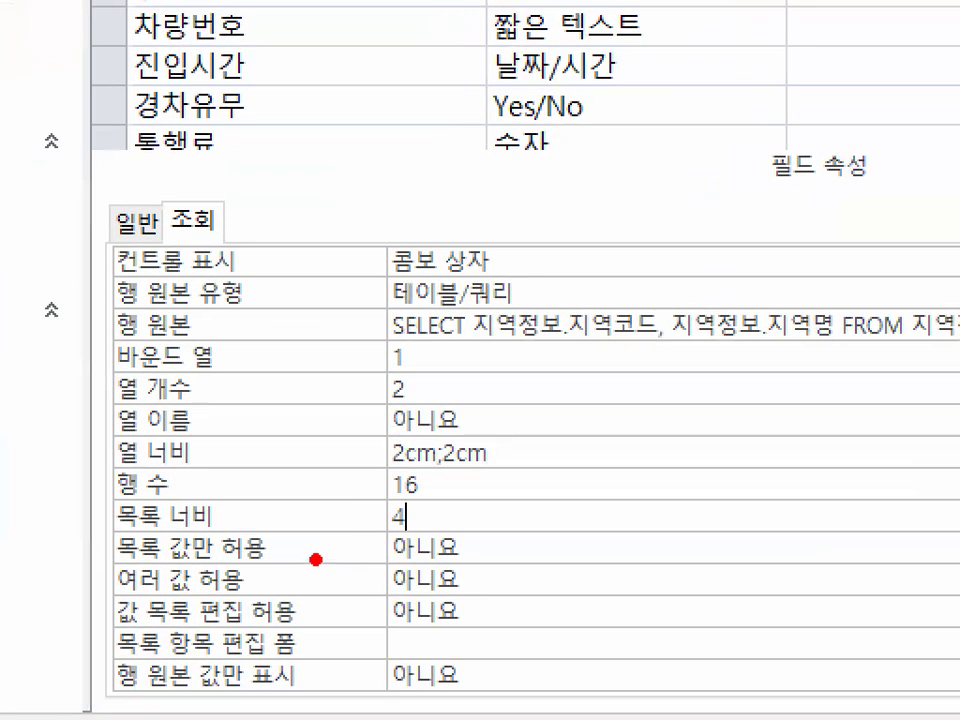
drag(118, 537, 427, 537)
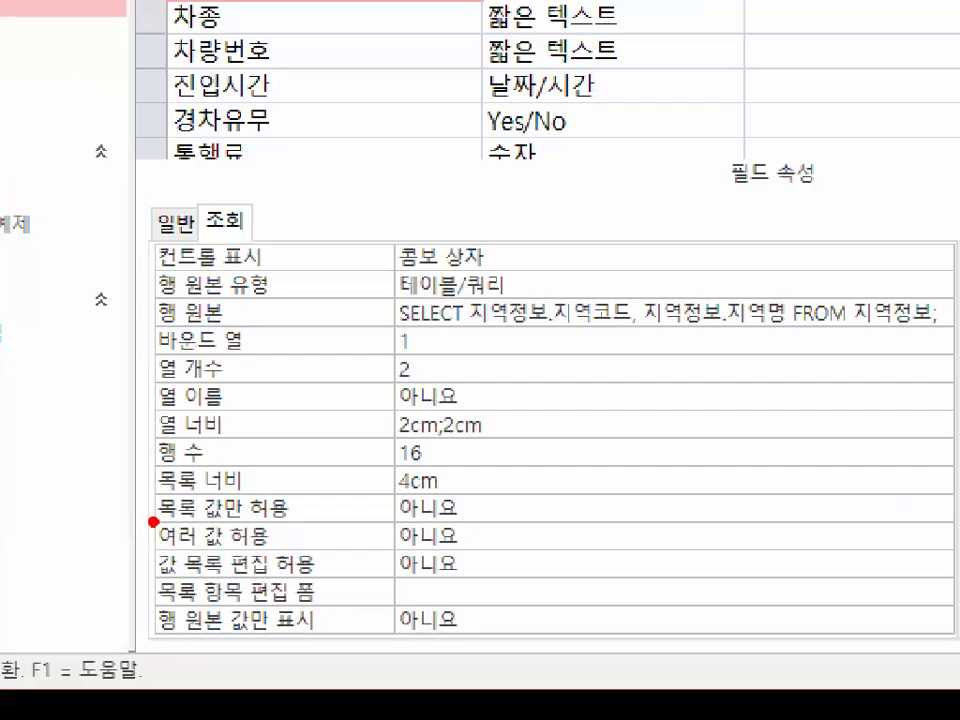
- Underline the 목록 값만 허용 property, sketch a list box with a circled entry inside it, and circle the property's 아니요 value
drag(226, 561, 283, 561)
drag(248, 520, 304, 519)
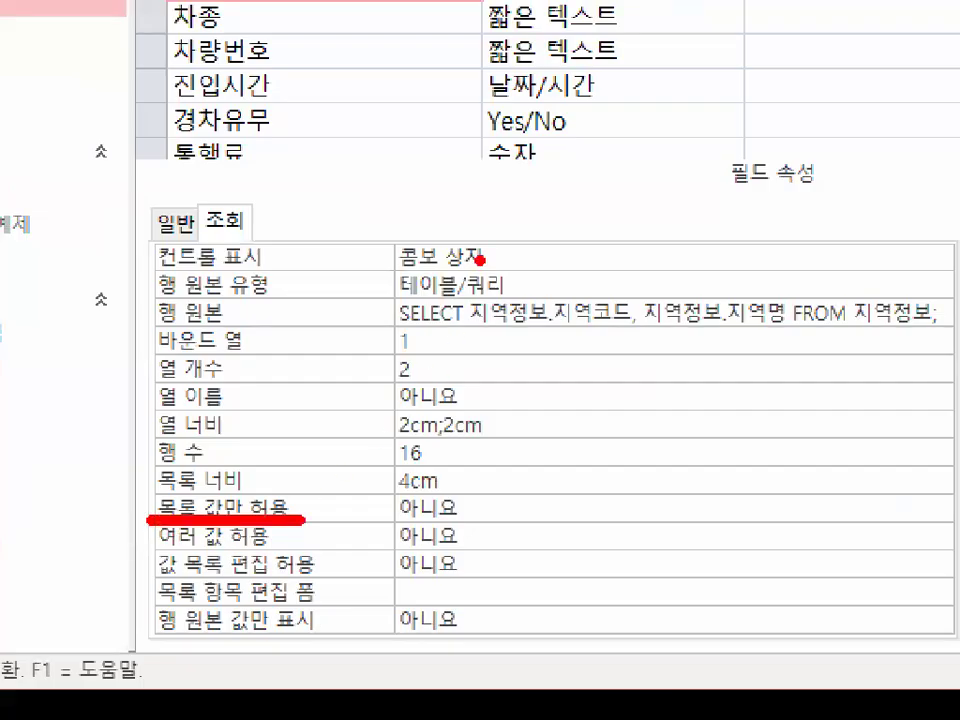
drag(480, 258, 670, 472)
drag(718, 242, 715, 465)
drag(530, 318, 597, 318)
mouse_move(550, 354)
mouse_down()
mouse_move(622, 354)
mouse_move(530, 400)
mouse_move(583, 415)
mouse_up()
drag(586, 325, 586, 390)
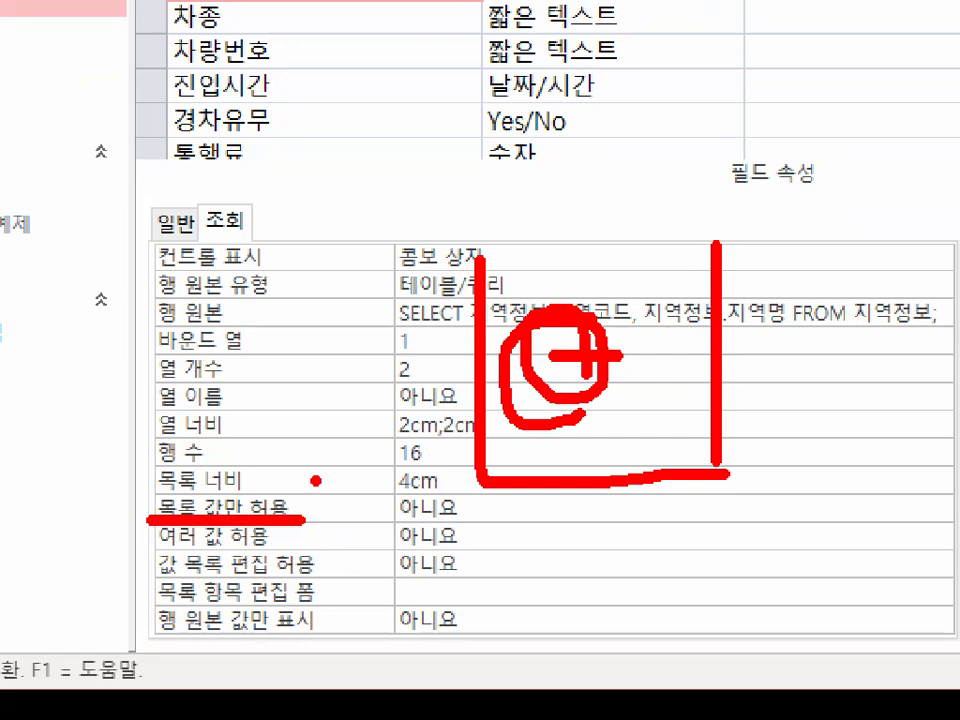
drag(470, 510, 500, 540)
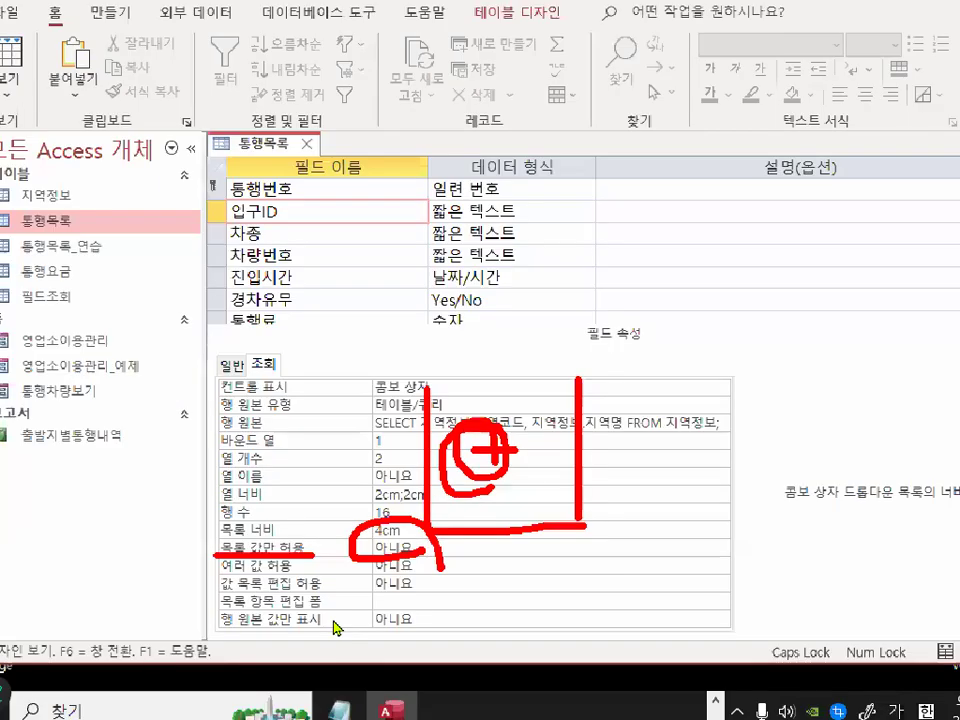
key(Escape)
- Save the 통행목록 table and check the first record's 입구ID drop-down list in datasheet view
click(42, 47)
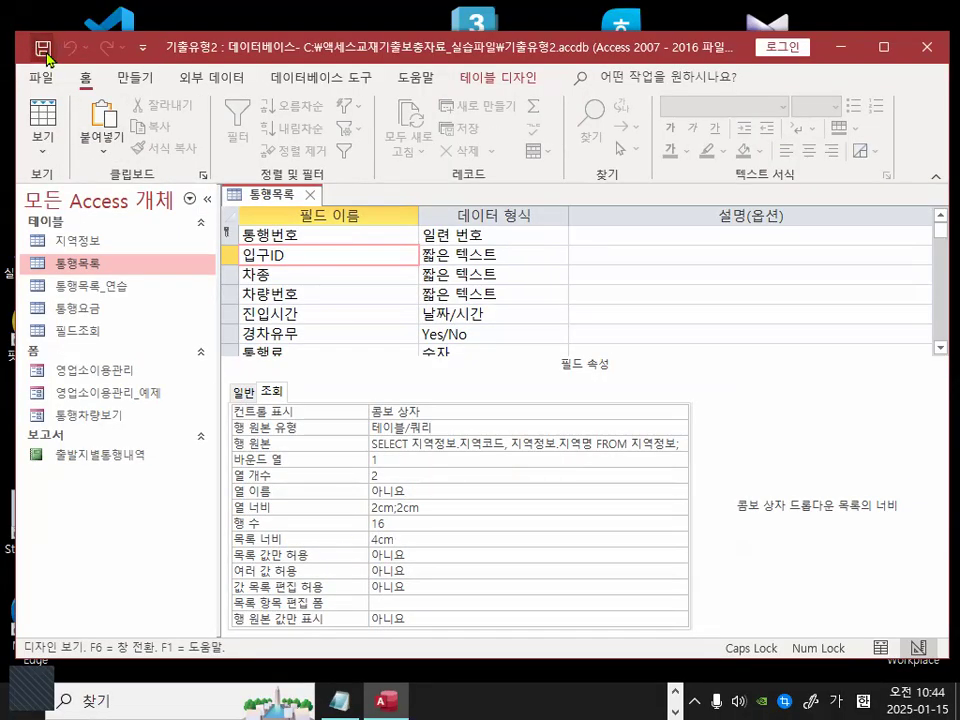
mouse_move(60, 121)
mouse_down()
mouse_move(38, 126)
mouse_move(59, 101)
mouse_up()
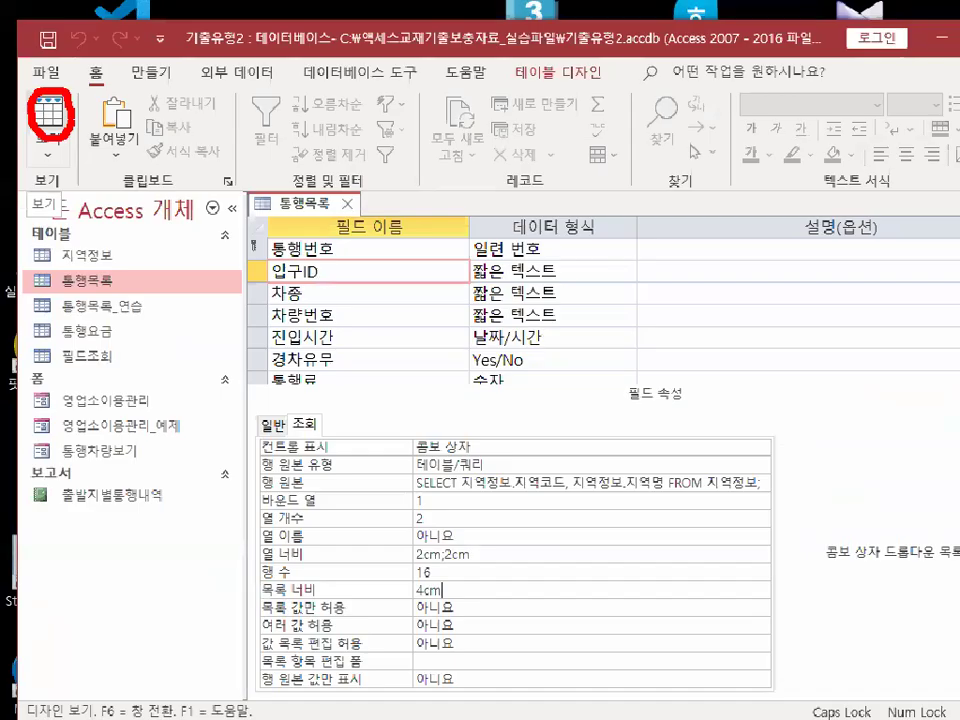
click(76, 115)
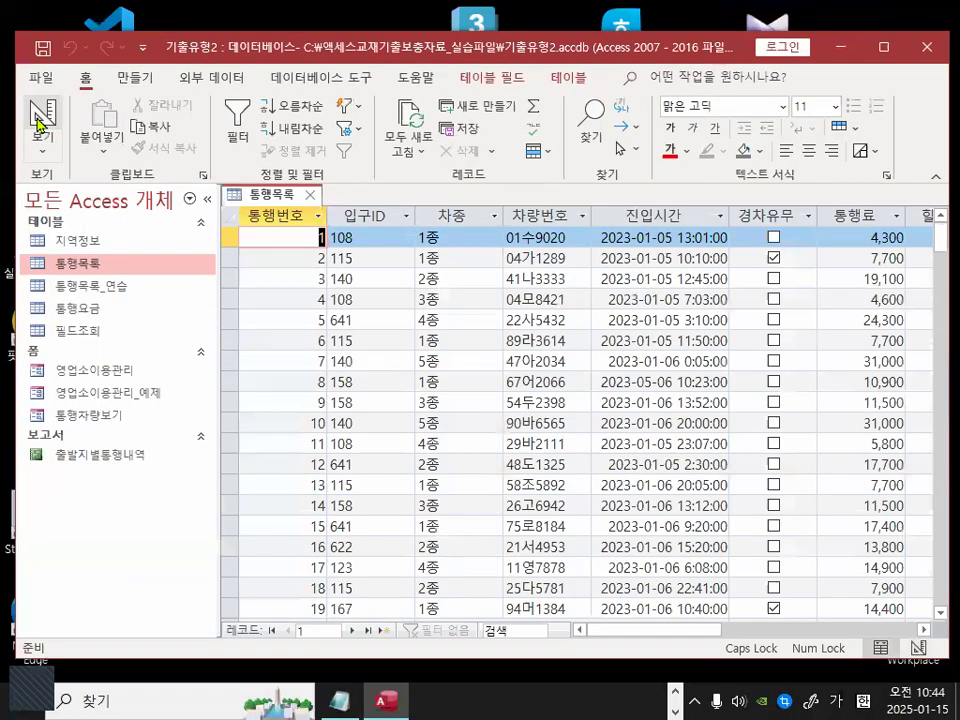
click(404, 240)
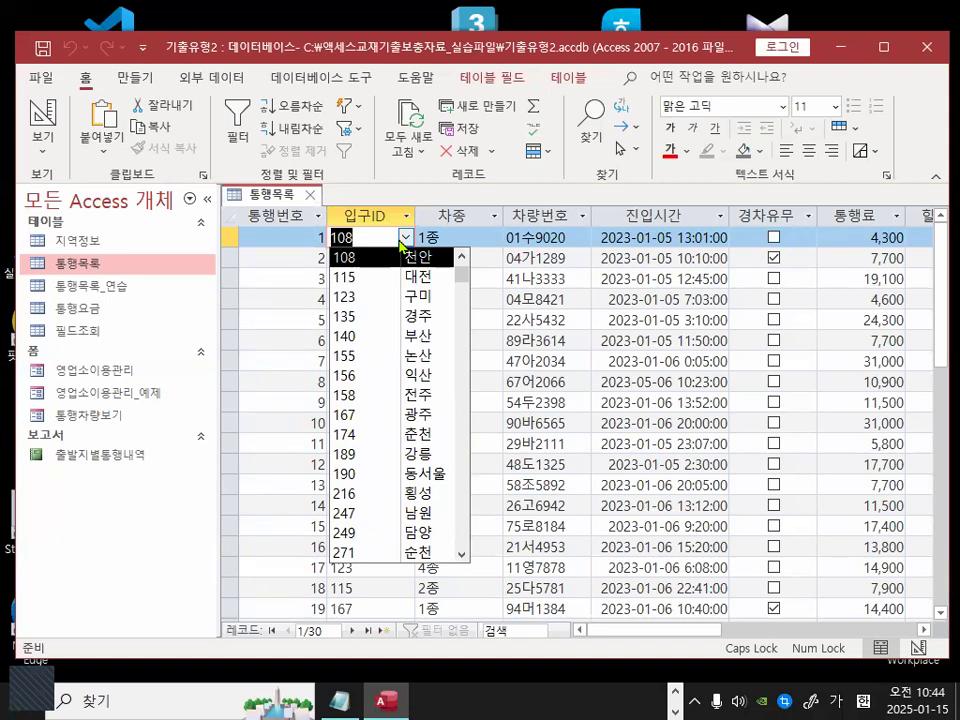
click(402, 240)
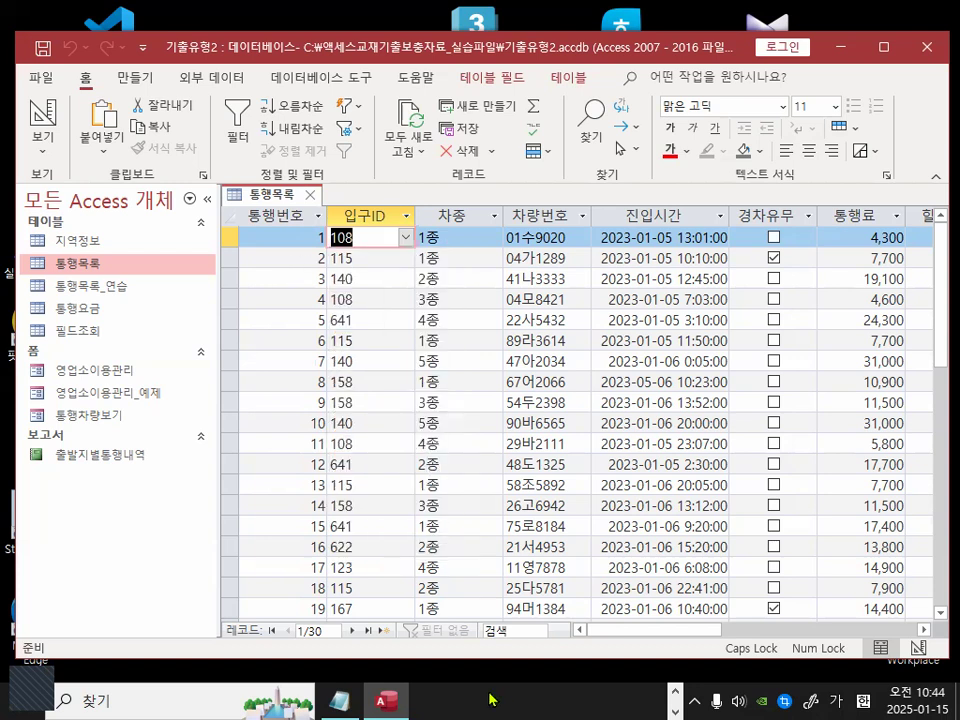
- Switch to the Notepad lesson notes and add a dashed separator line below the 제어어(DCL) entry
click(340, 700)
scroll(332, 357, down, 2)
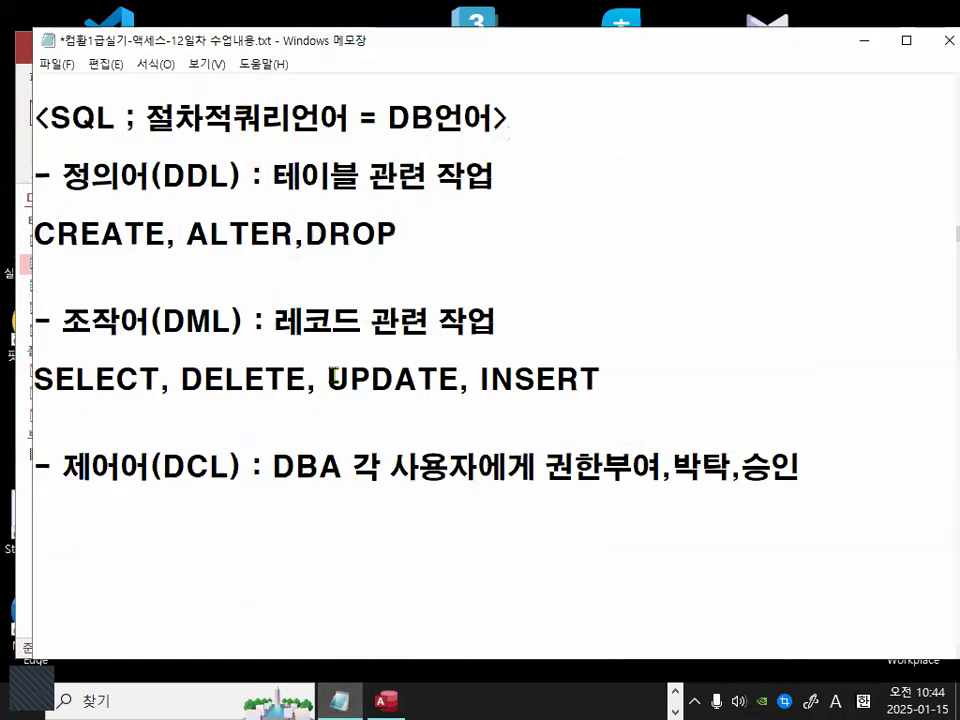
text(------------------------------------)
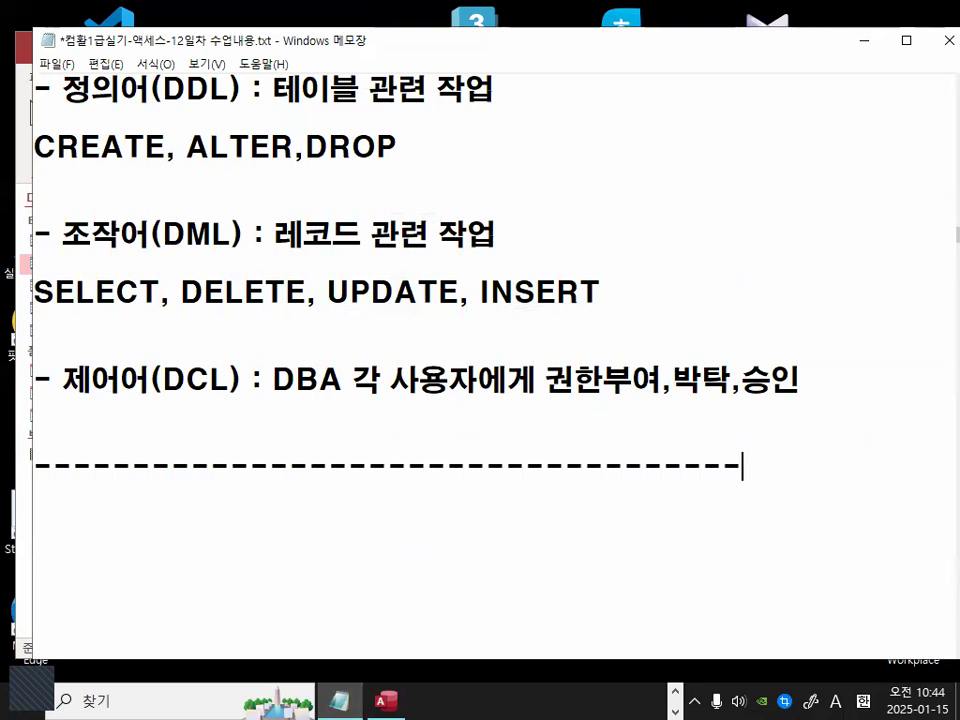
key(Return)
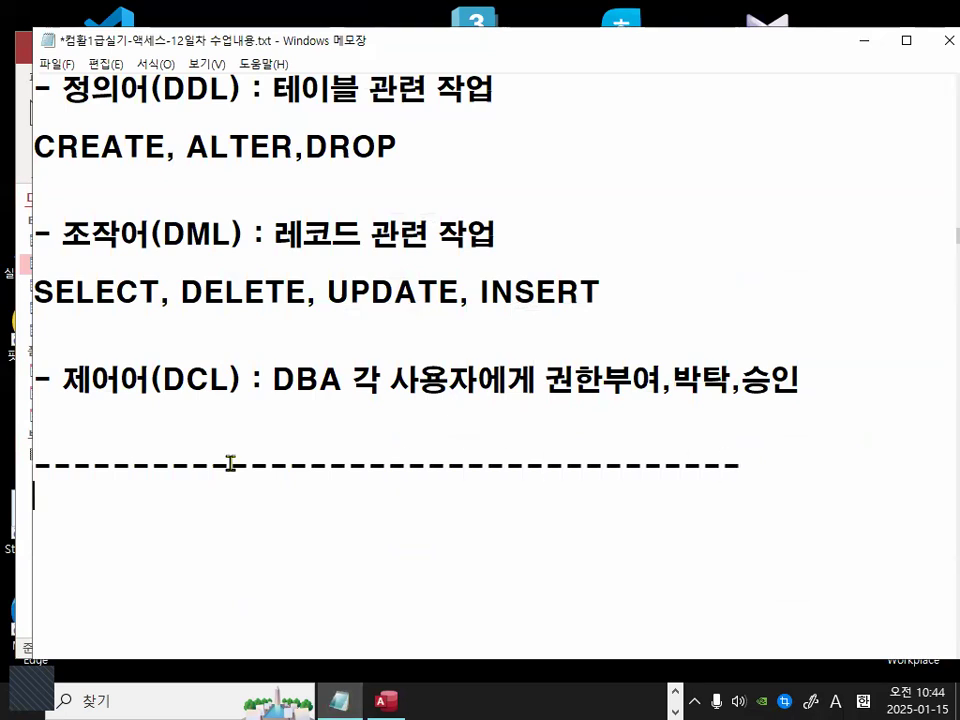
- Delete the blank lines between the new separator and the 문제1 - 2번문제 - 필드조회속성 heading
scroll(277, 470, down, 2)
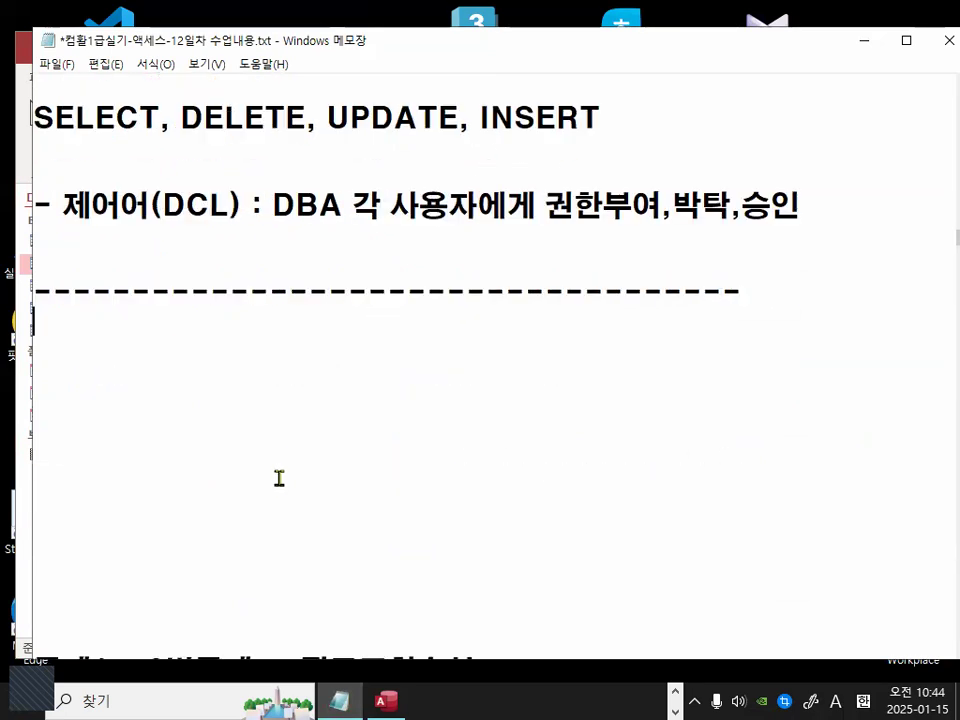
key(Delete)
key(Delete)
key(Delete)
key(Delete)
key(Delete)
key(Delete)
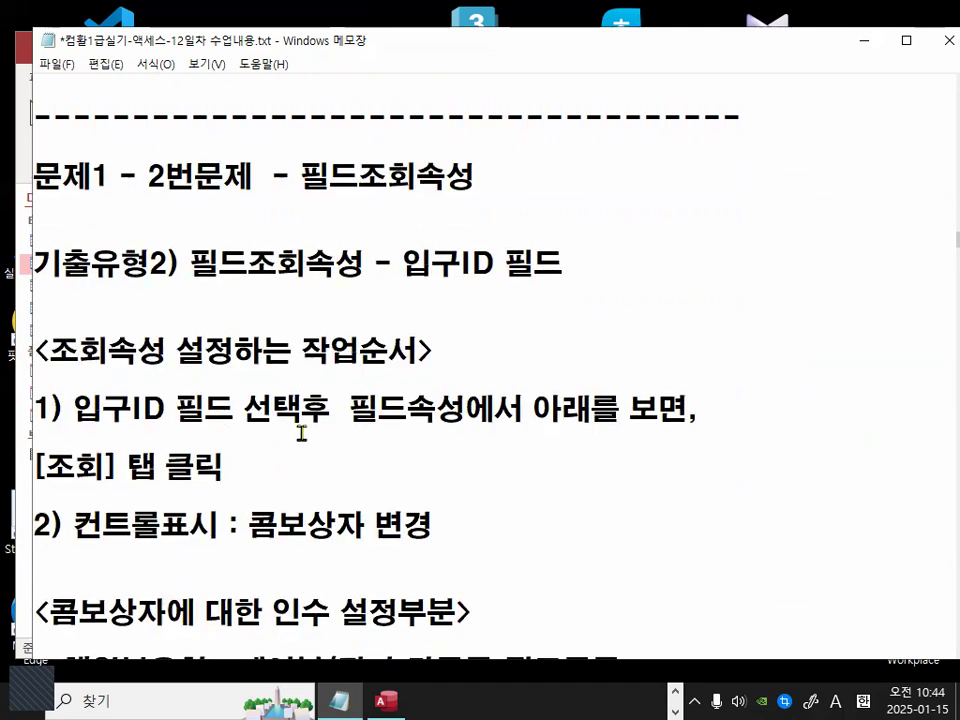
- Insert blank lines above the <다른유형2> 통행목록_예제 heading, after the 입구ID lookup property notes
scroll(396, 446, down, 4)
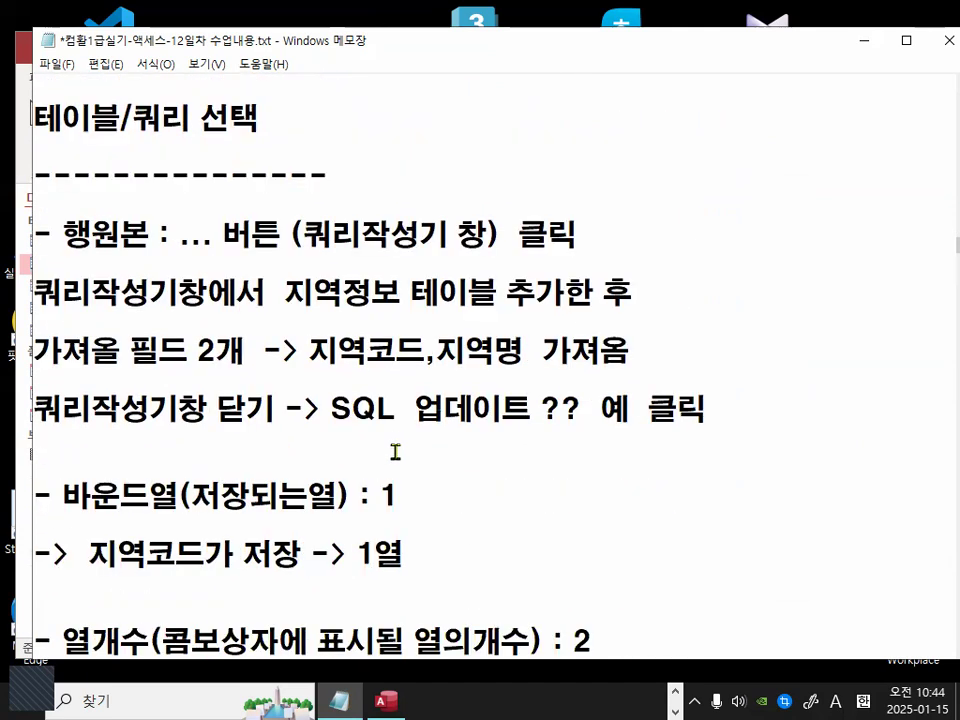
scroll(395, 450, down, 2)
click(204, 438)
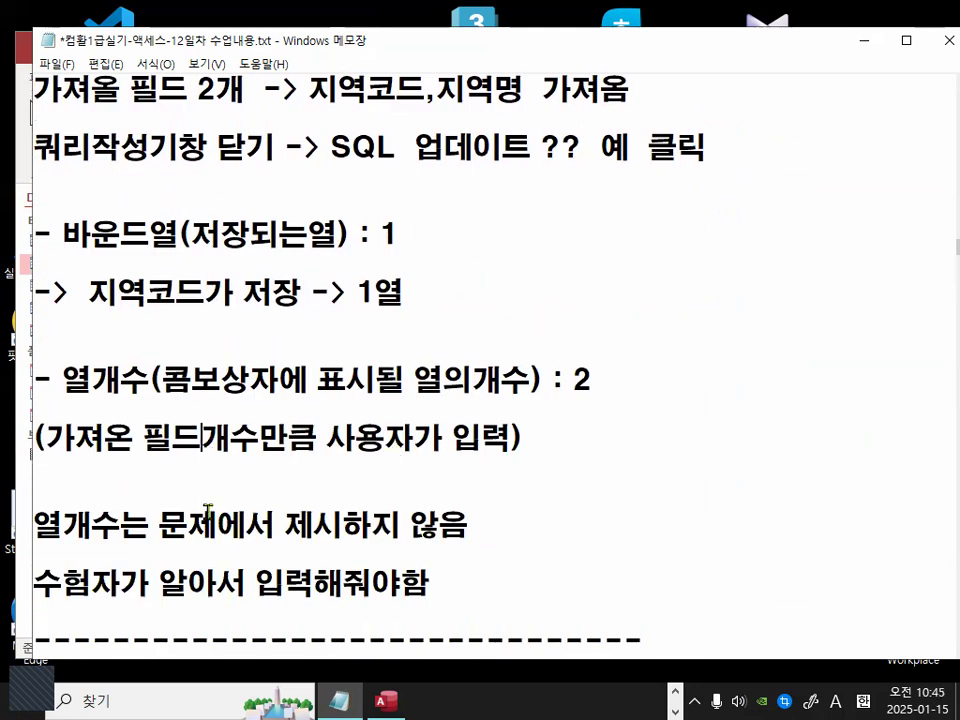
scroll(207, 520, down, 4)
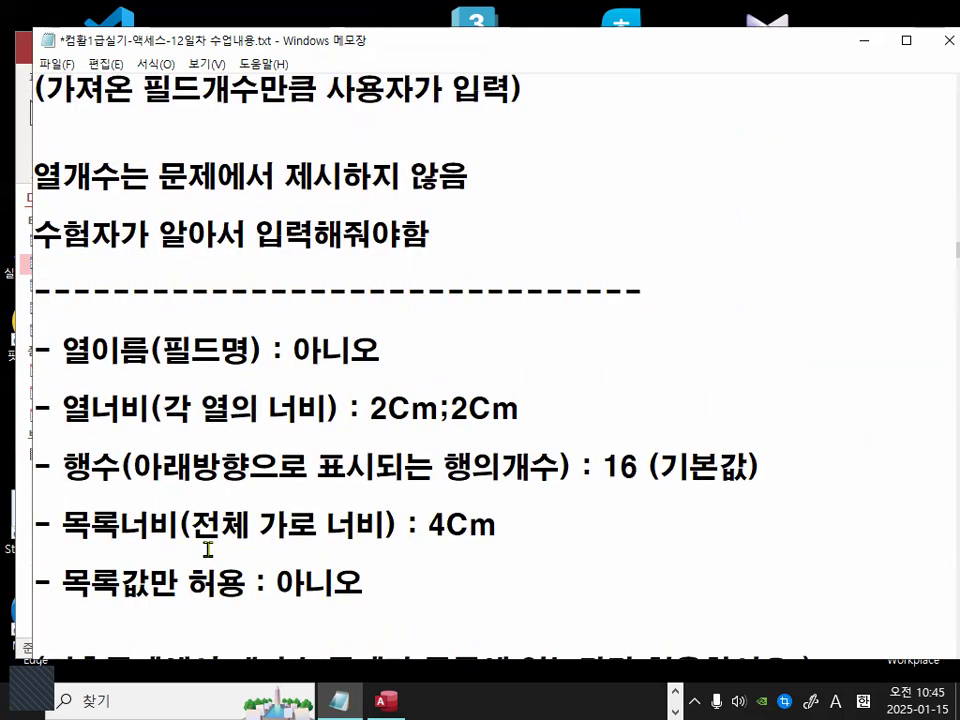
scroll(208, 549, down, 2)
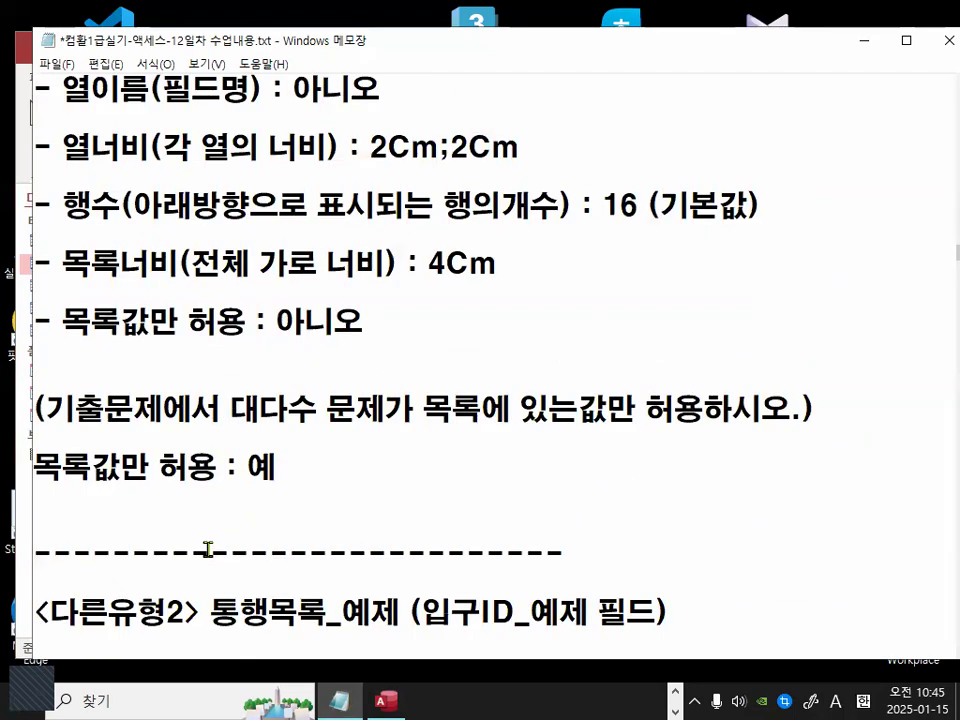
scroll(197, 579, down, 1)
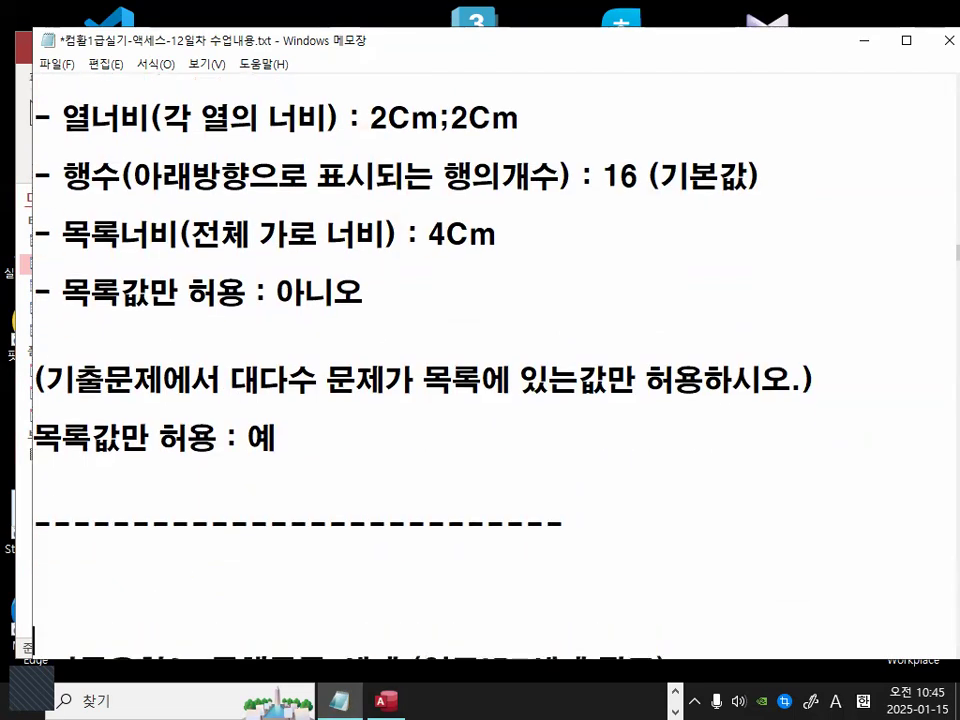